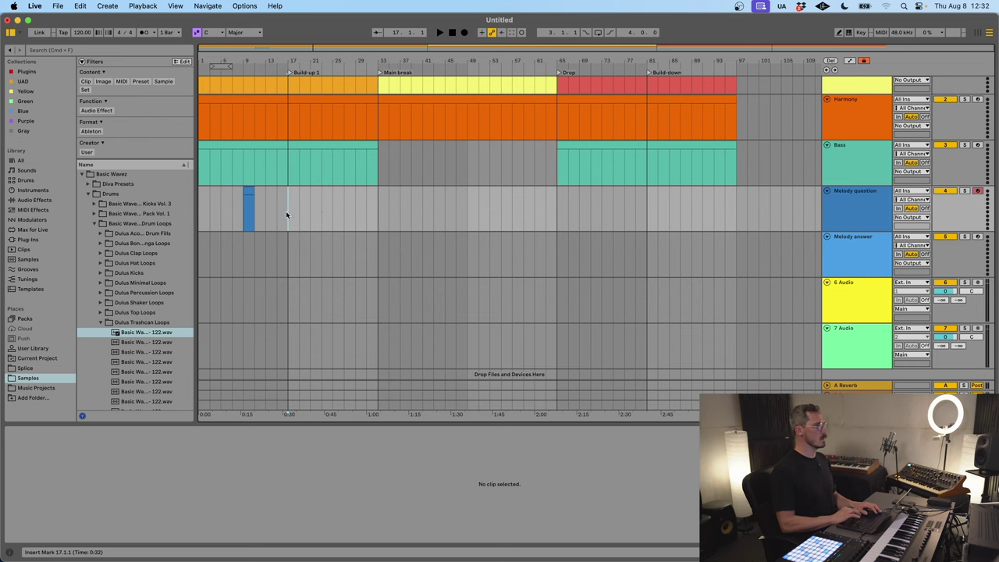
Step: Copy the two-bar Melody question clip to bars 17 and 25, and extend the bar 25 copy to bar 33
click(251, 208)
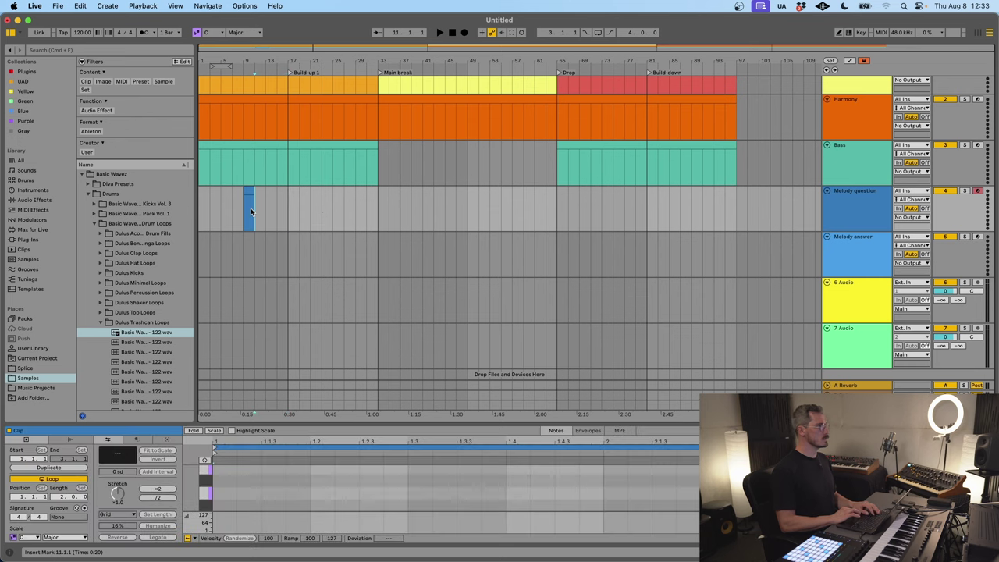
key(cmd+c)
click(287, 215)
key(cmd+v)
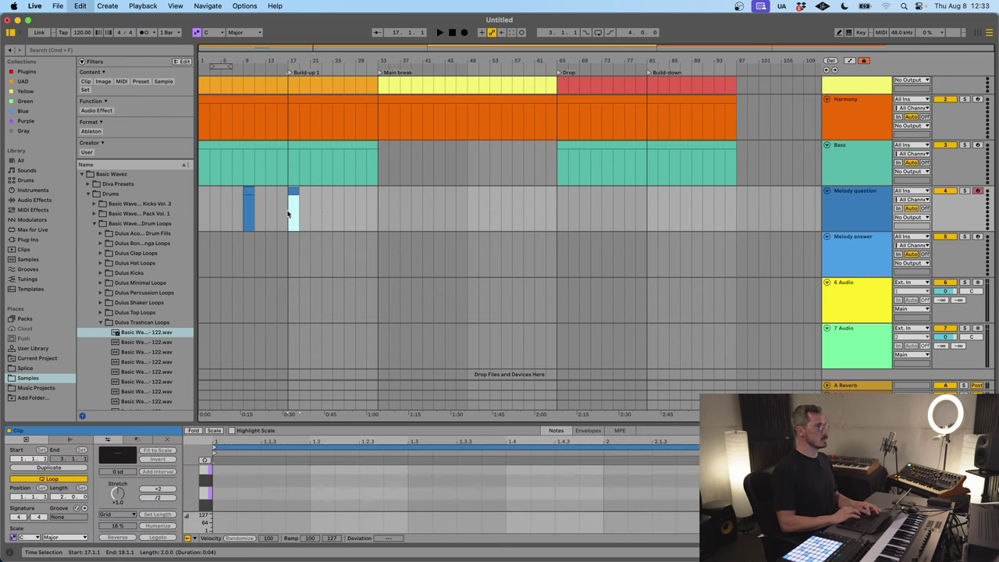
click(327, 211)
key(cmd+v)
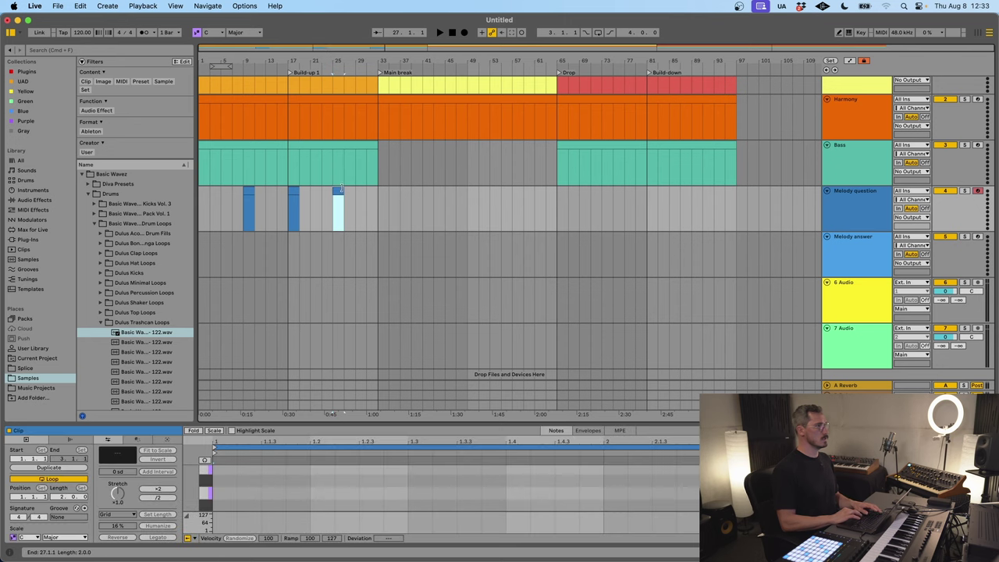
drag(340, 190, 376, 191)
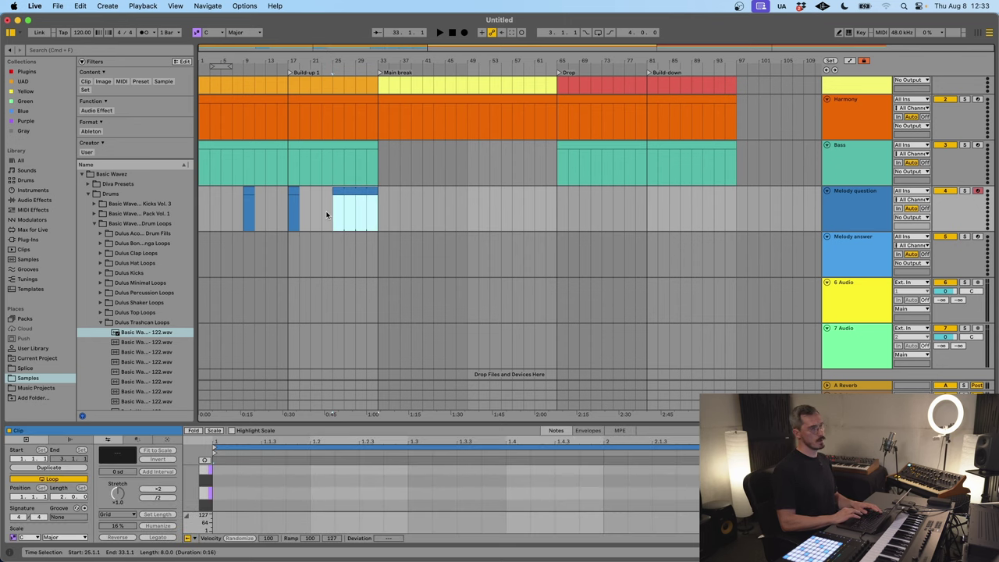
Step: Add Melody question clips at bars 65 and 73 in the drop, extending the bar 73 clip to bar 81
click(557, 224)
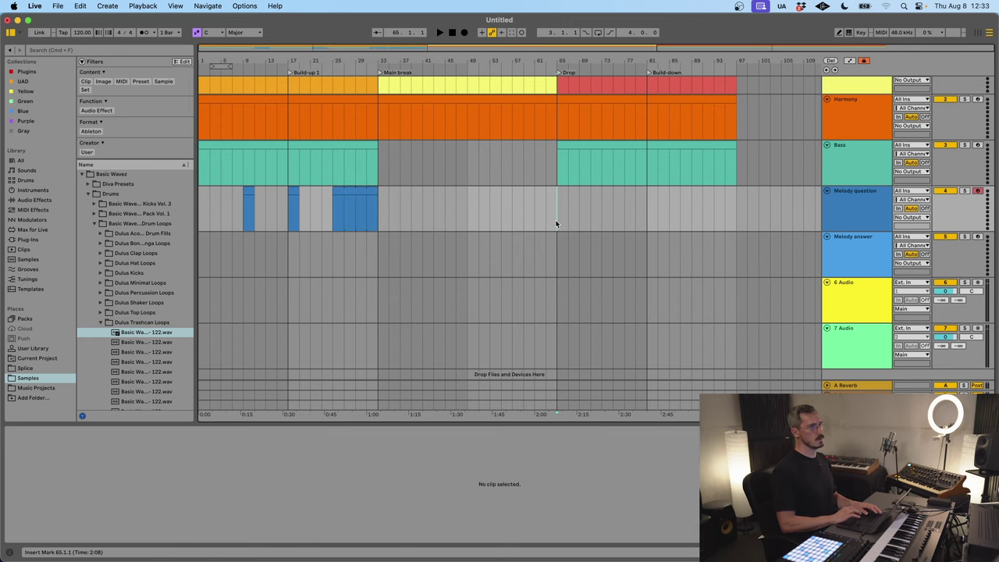
key(super+shift+m)
click(601, 210)
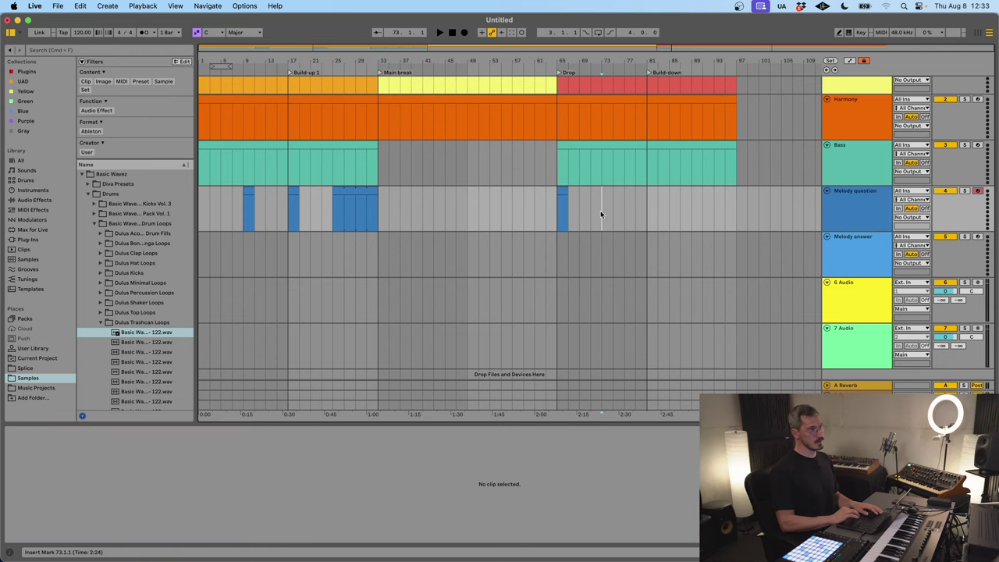
key(super+shift+m)
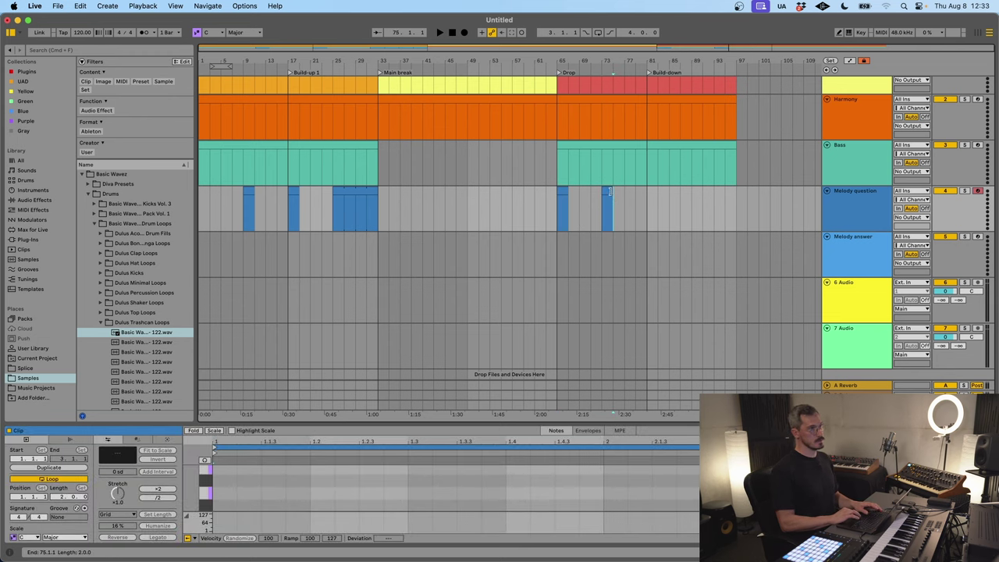
drag(613, 192, 647, 195)
scroll(649, 221, down, 1)
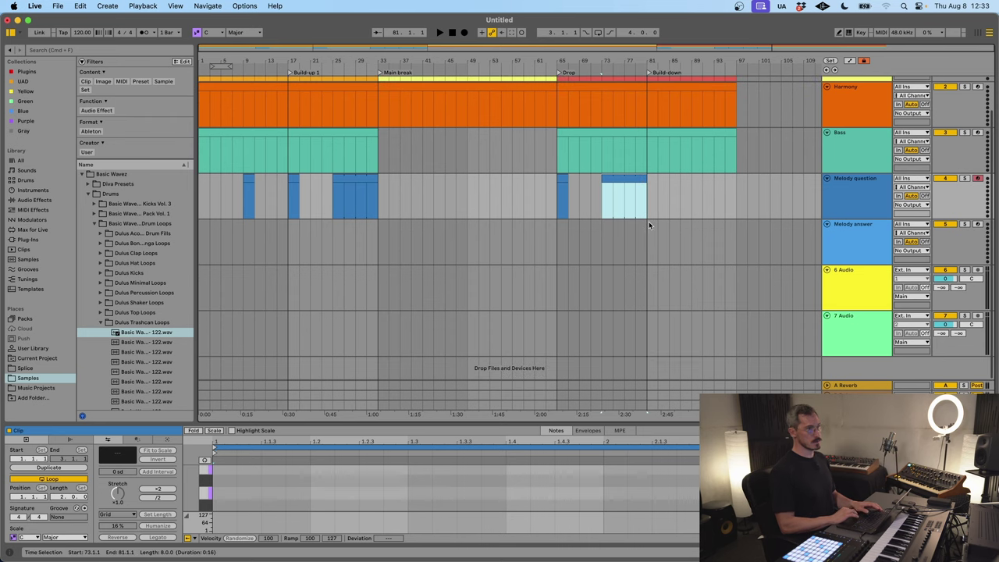
Step: Copy all Melody question clips between bars 9 and 81 to the same positions on the Melody answer track
click(244, 245)
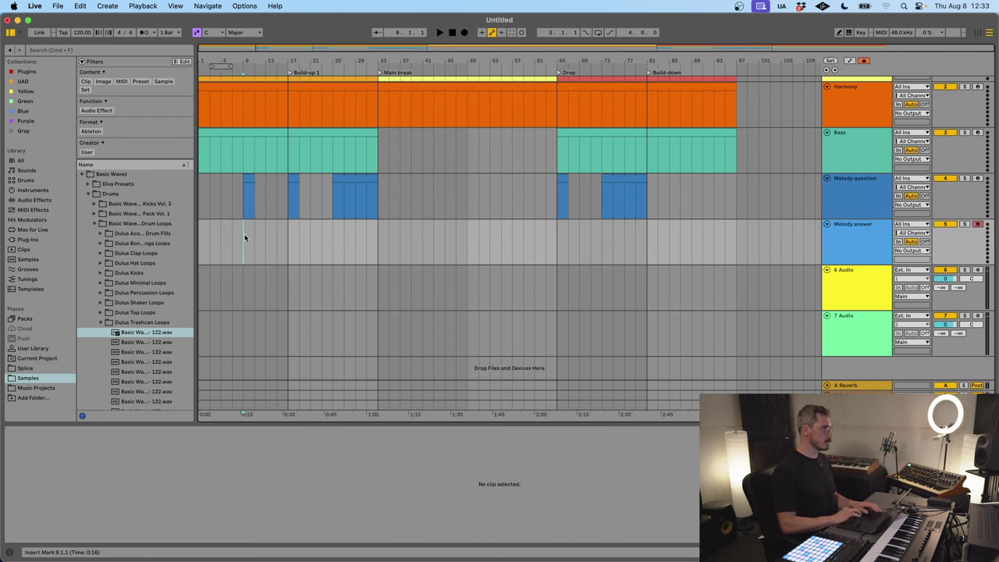
drag(244, 234, 645, 205)
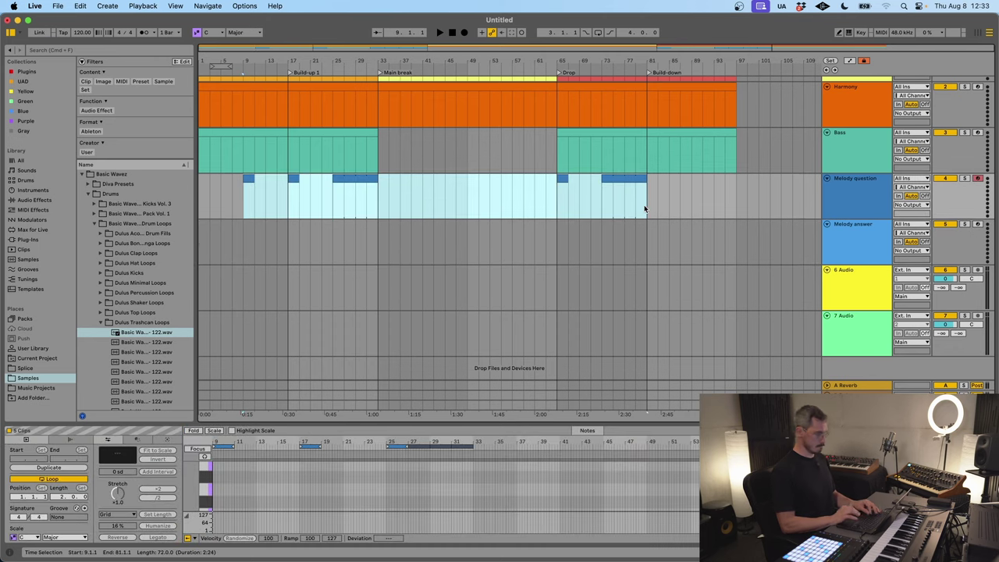
key(Down)
key(super+v)
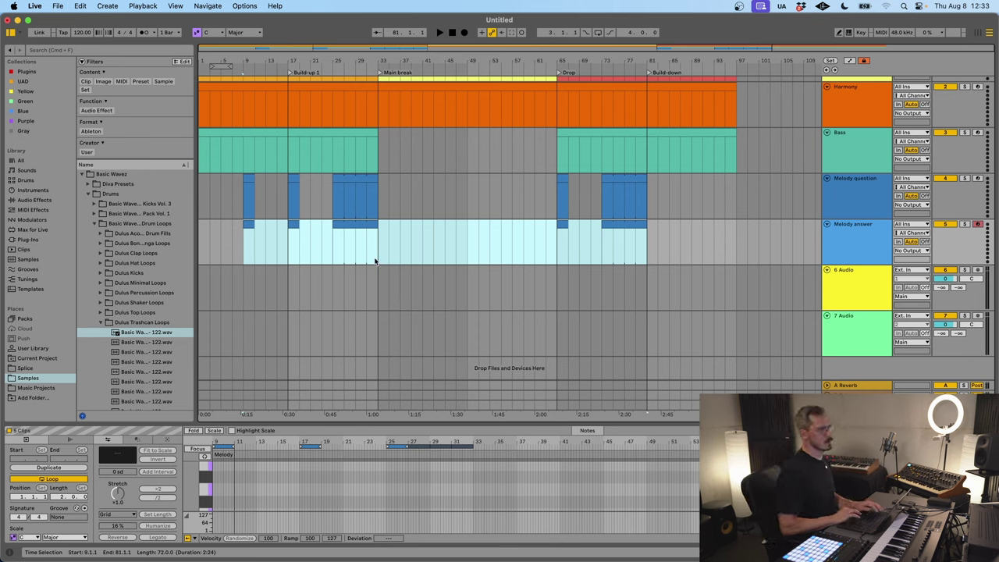
Step: Apply the Melody answer track's light blue colour to its clips
click(868, 231)
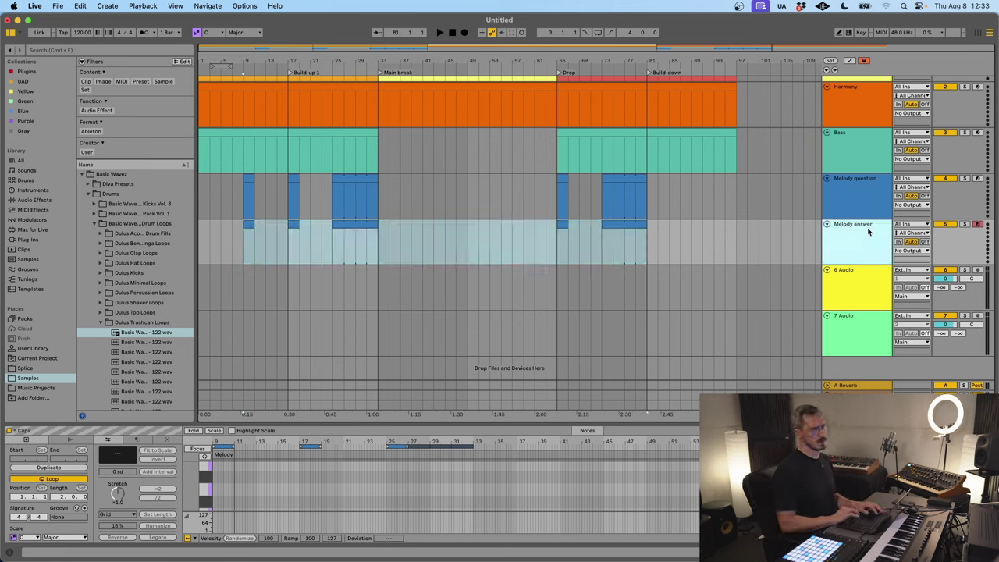
right_click(868, 231)
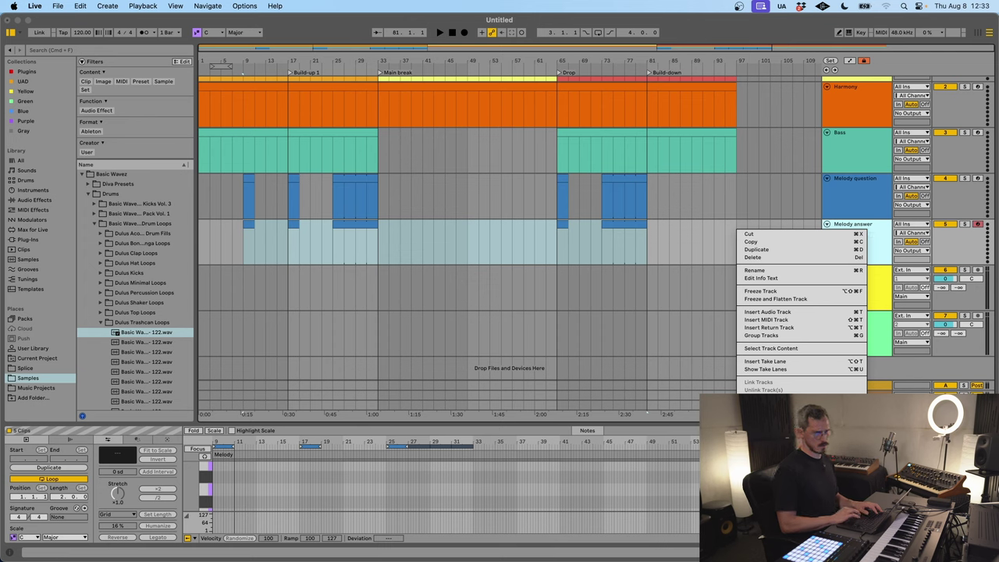
key(Escape)
click(421, 251)
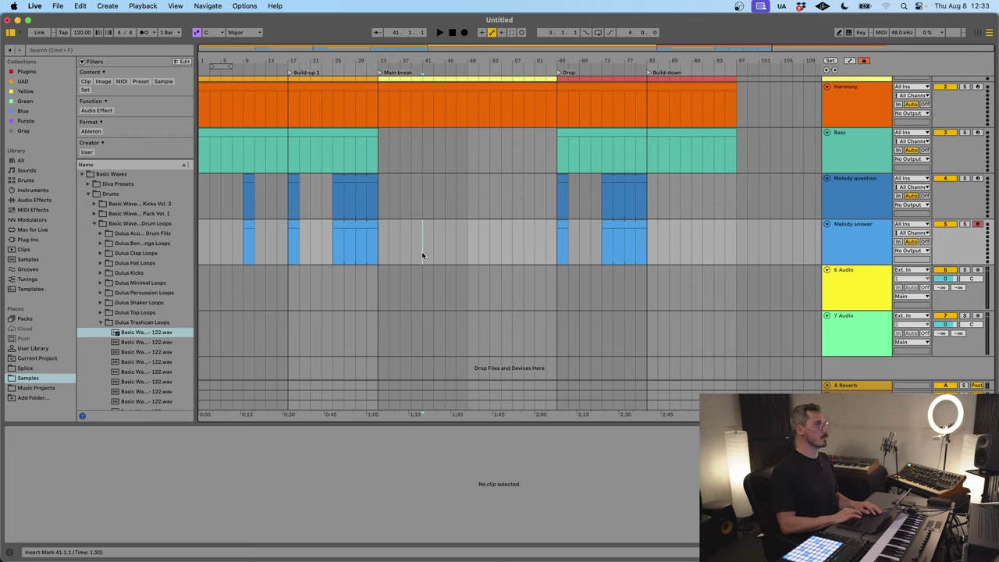
Step: Check the building photo in Preview, return to Live, and add a MIDI track named Bass break below 6 Audio
key(super+Tab)
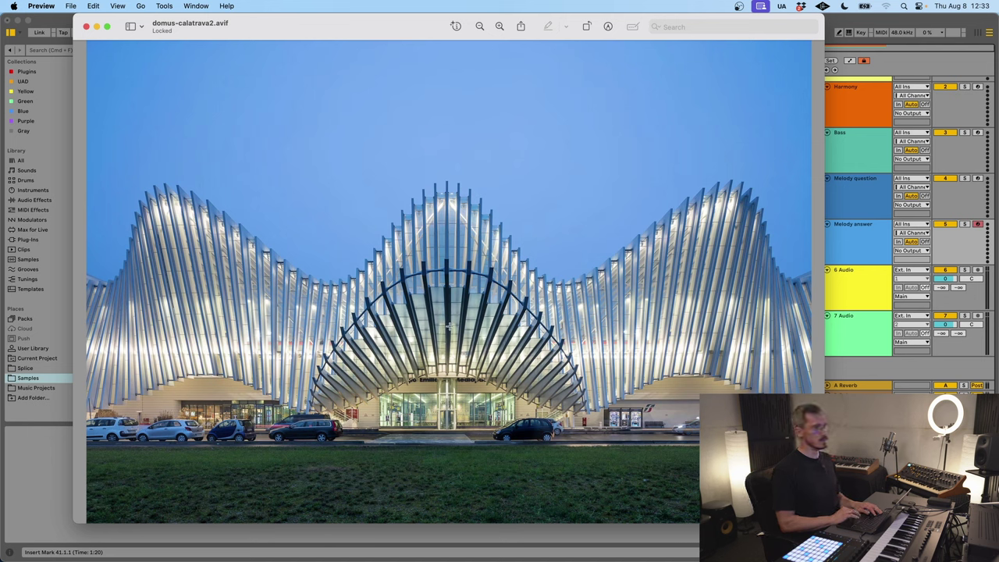
click(856, 236)
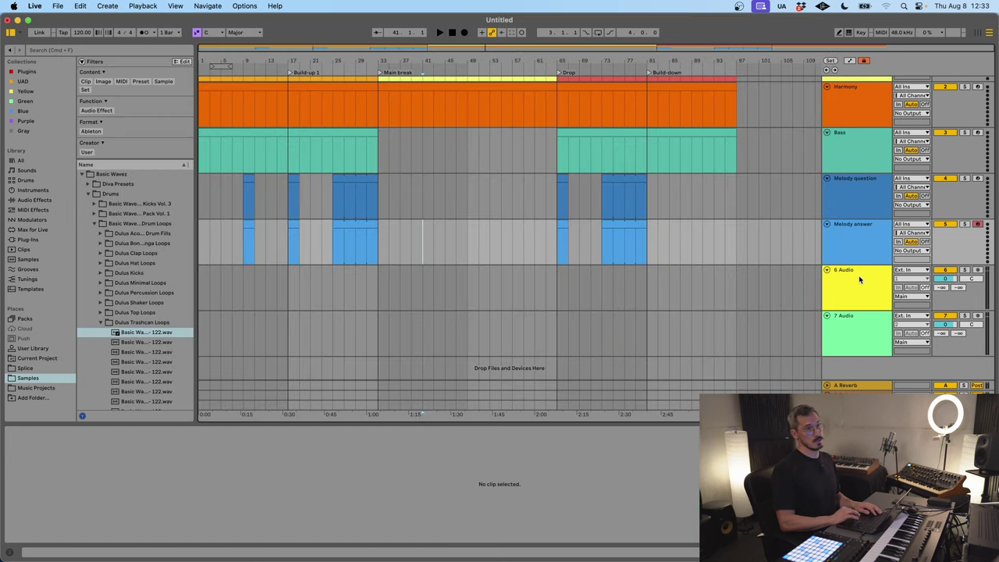
click(850, 288)
key(super+t)
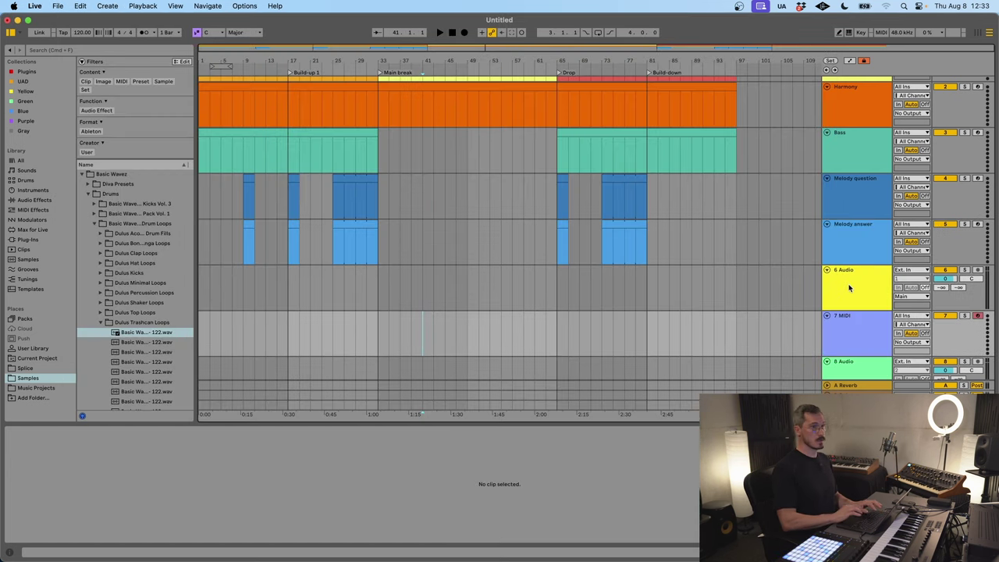
key(super+z)
key(super+shift+t)
key(super+r)
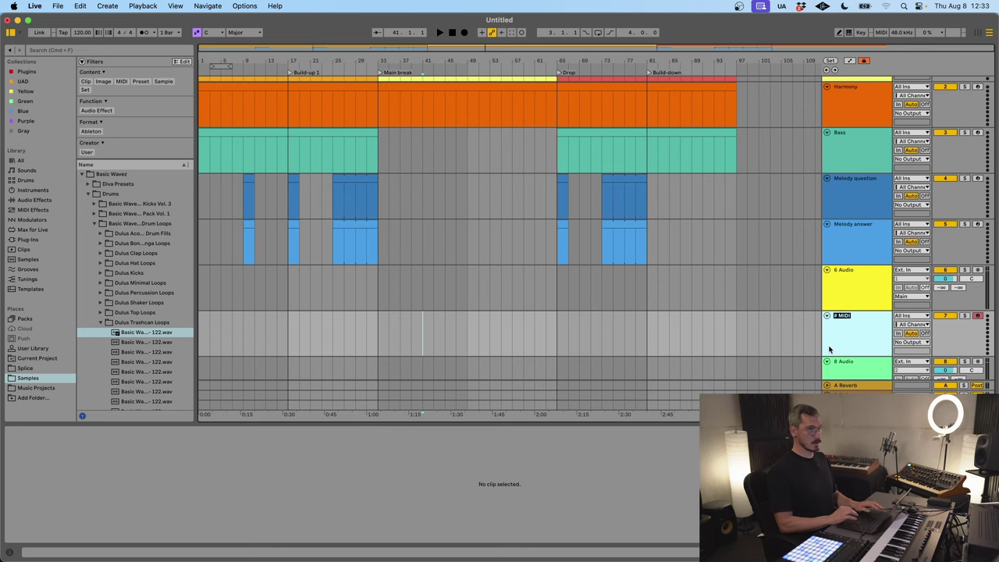
text(Bass)
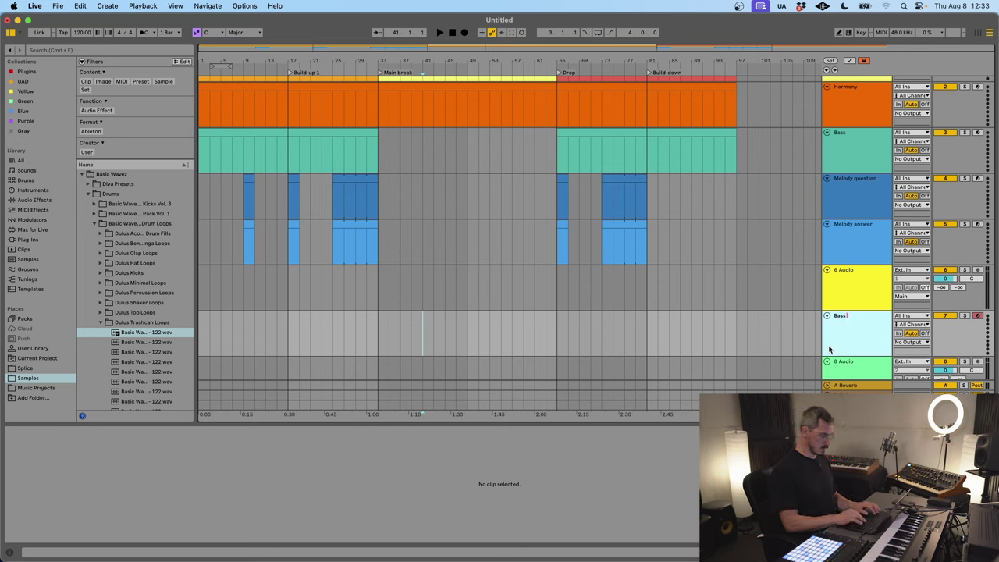
text( break)
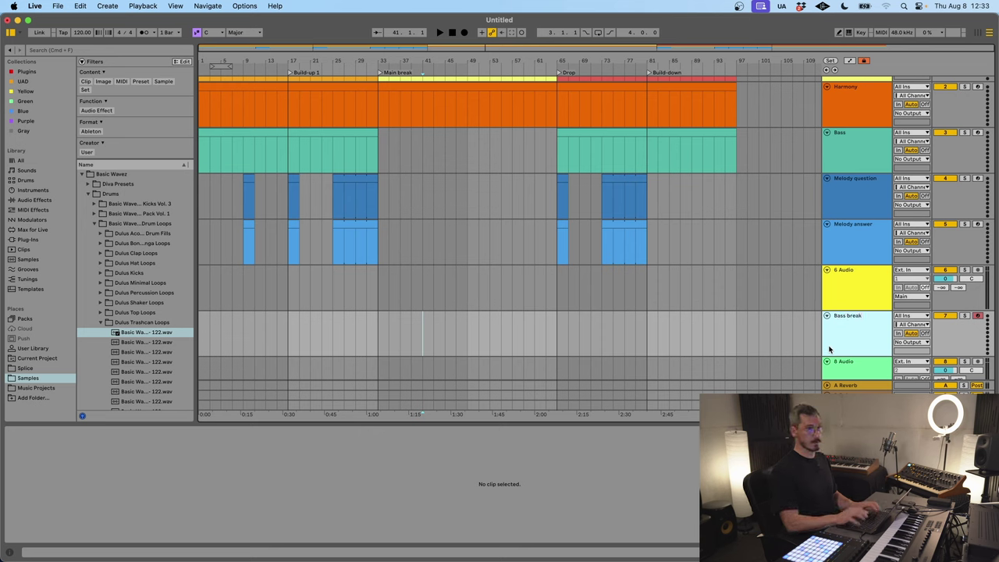
Step: Create an empty MIDI clip spanning the main break, bars 33 to 65, on the Bass break track
click(448, 330)
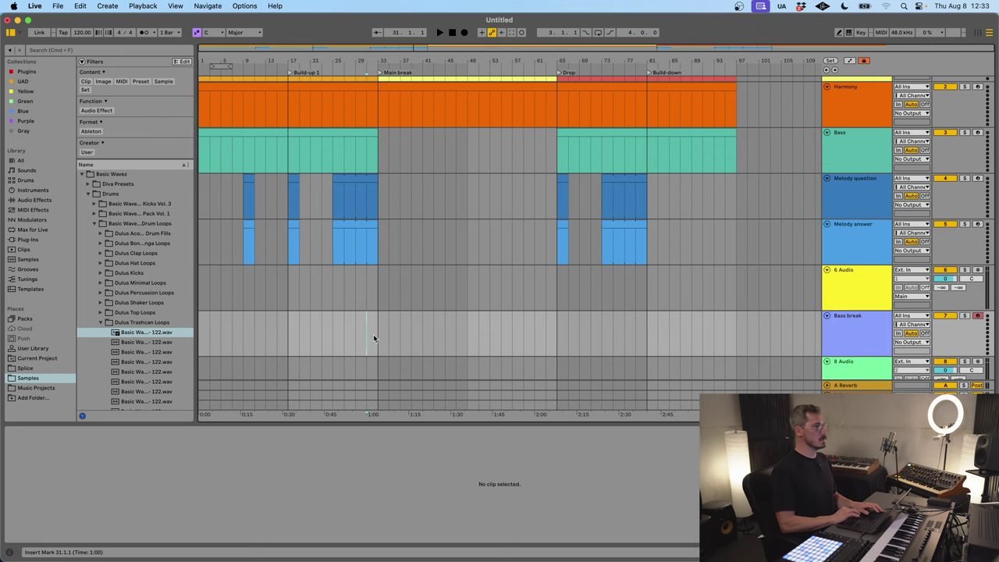
drag(374, 334, 551, 335)
key(super+shift+m)
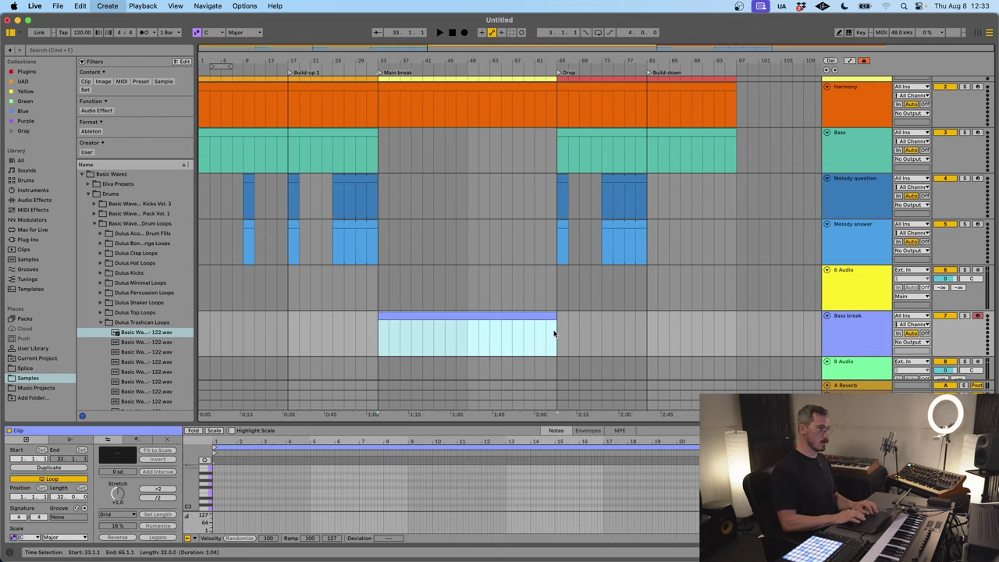
Step: Move the Bass break track above 6 Audio, directly below Melody answer
scroll(495, 322, down, 2)
click(869, 290)
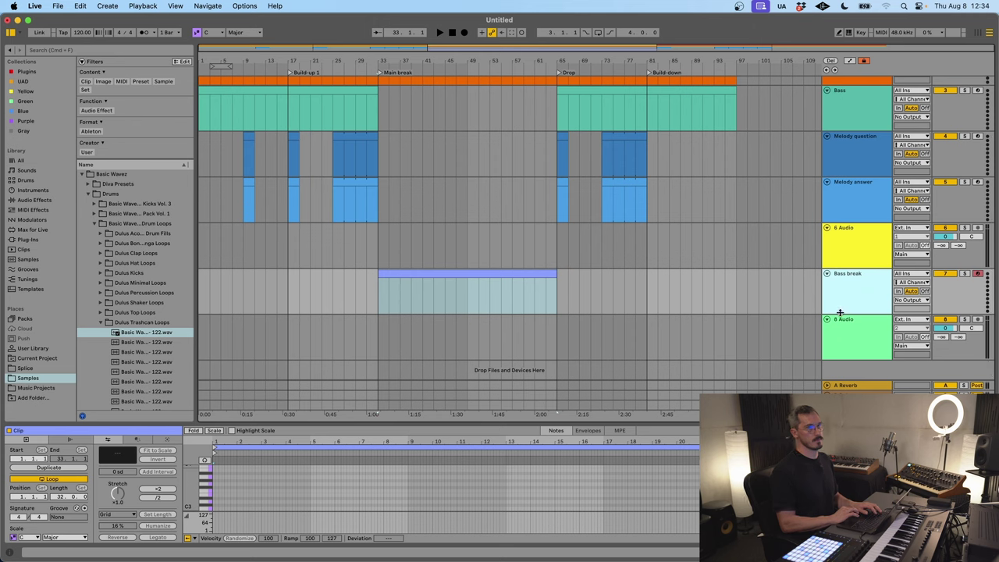
drag(844, 227, 844, 274)
Step: Colour the Bass break track orange and apply that colour to its clip
right_click(847, 249)
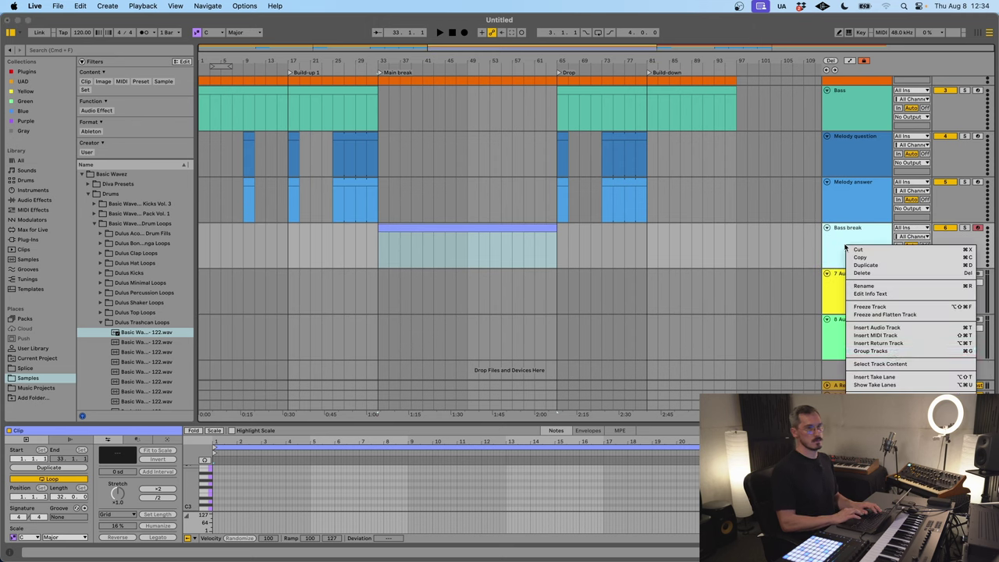
key(Escape)
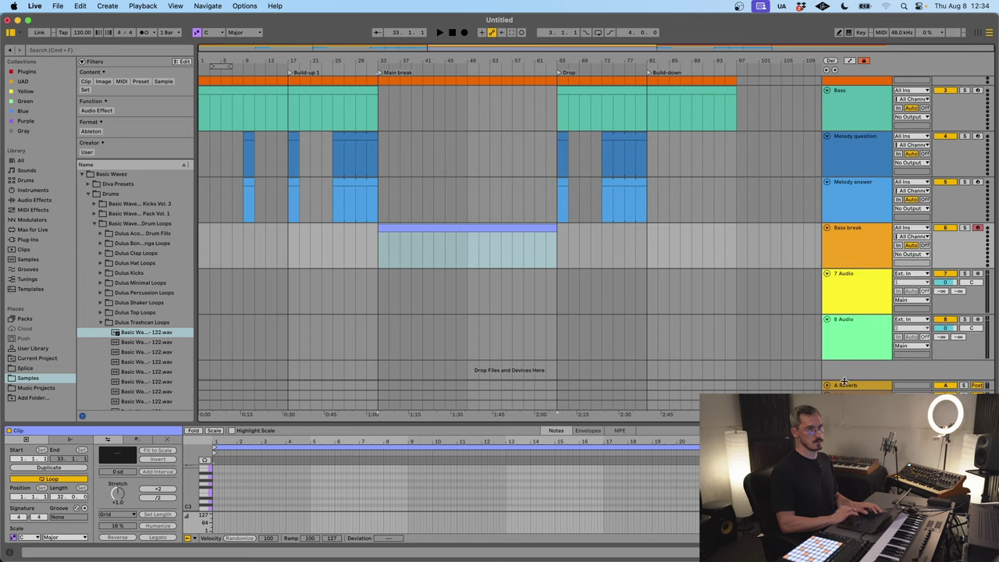
right_click(842, 244)
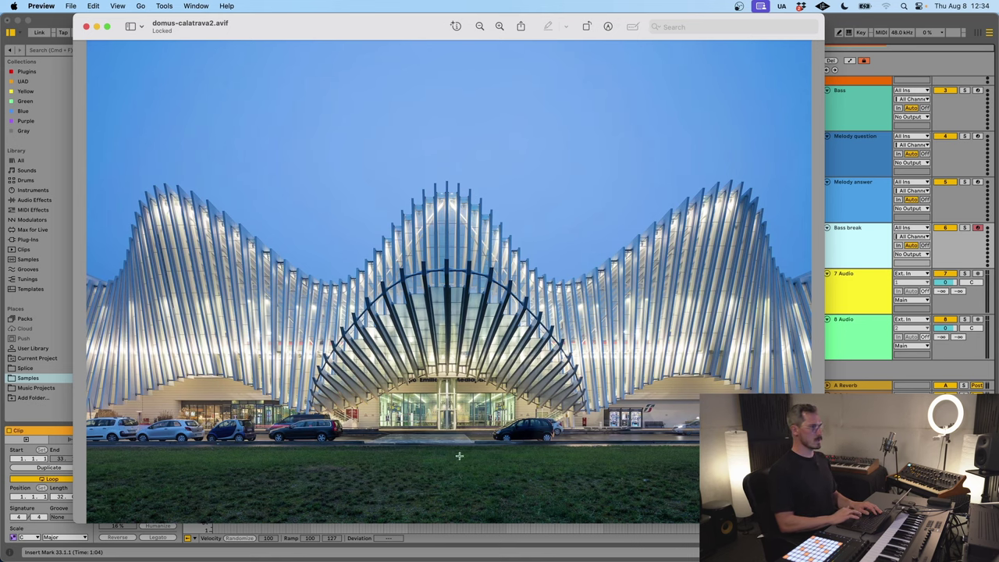
Step: Return to Live from Preview and replace the 7 Audio track with a new MIDI track named Pads
key(super+tab)
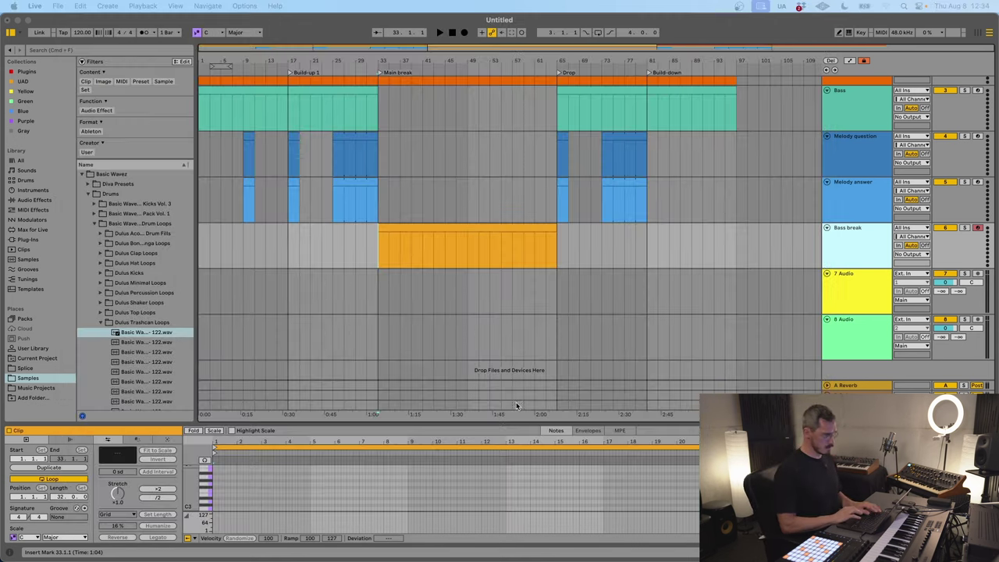
click(846, 304)
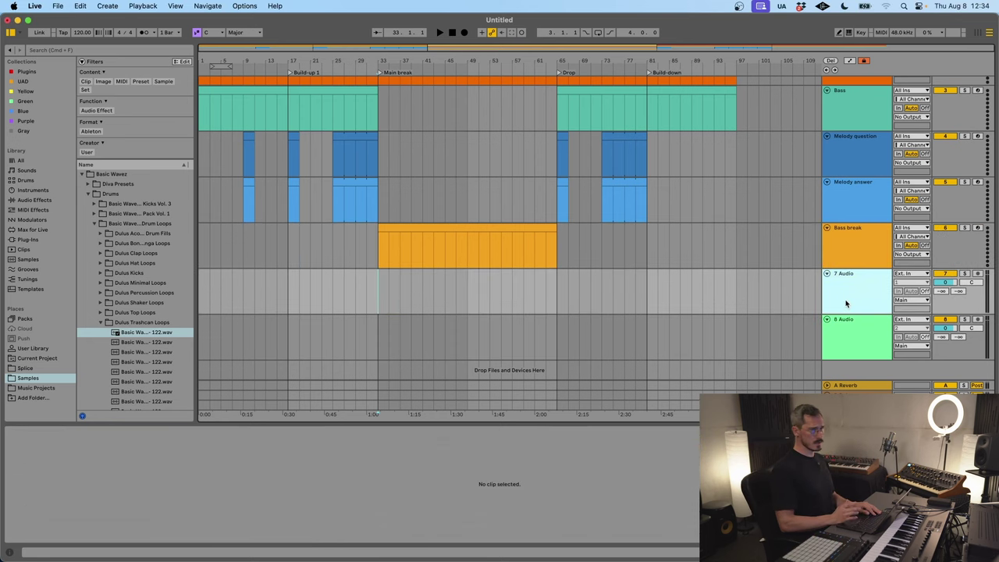
key(super+shift+t)
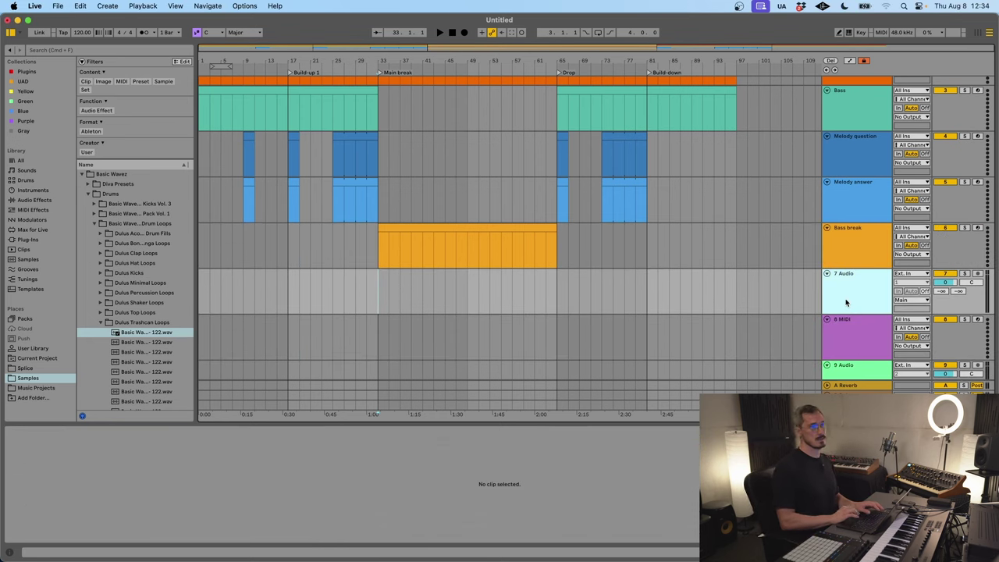
key(Delete)
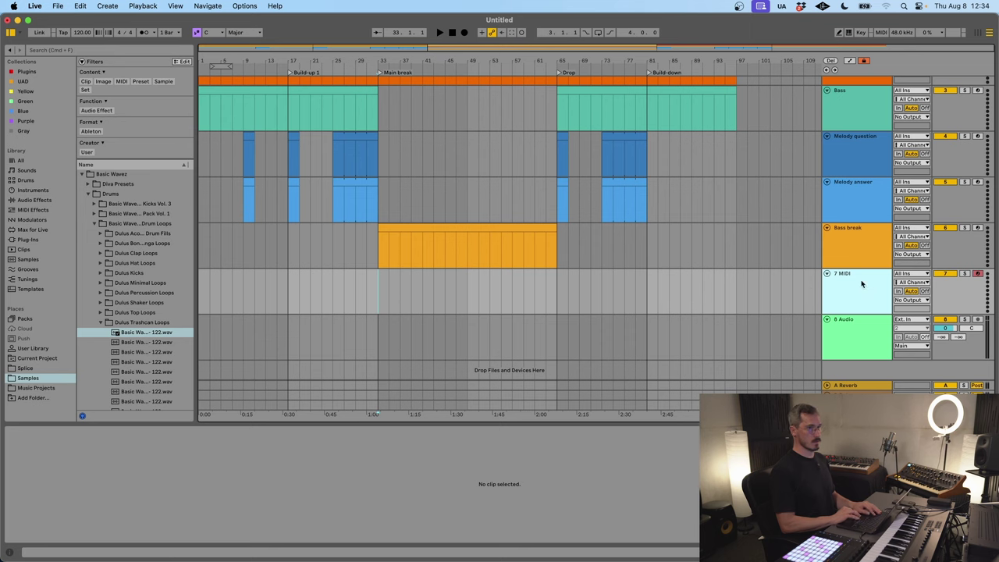
key(super+r)
text(P)
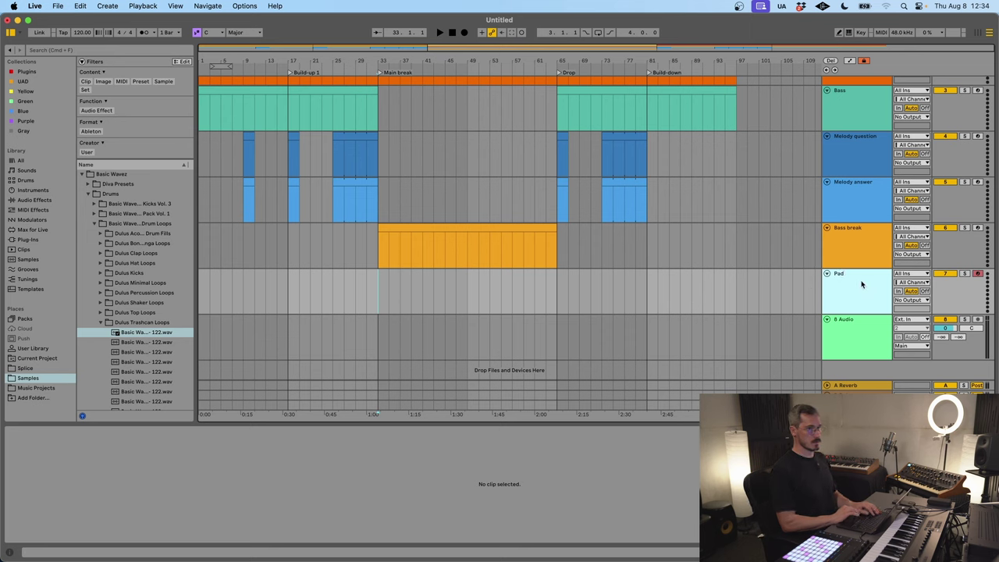
text(ads)
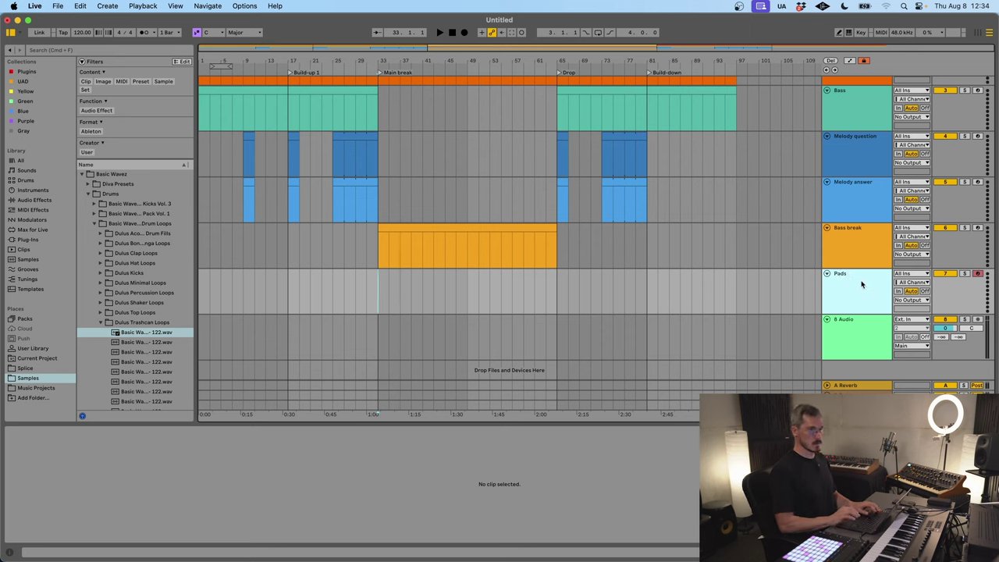
Step: Create an empty MIDI clip on the Pads track across the main break, bars 33 to 65
drag(380, 297, 547, 299)
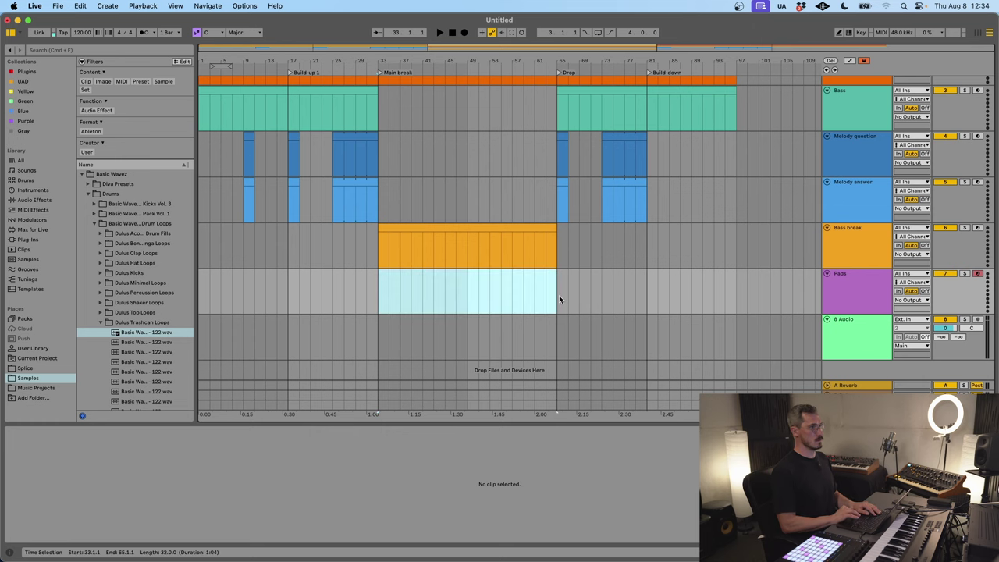
key(super+shift+m)
Step: Add a MIDI track named Melody break directly below Melody answer
click(859, 296)
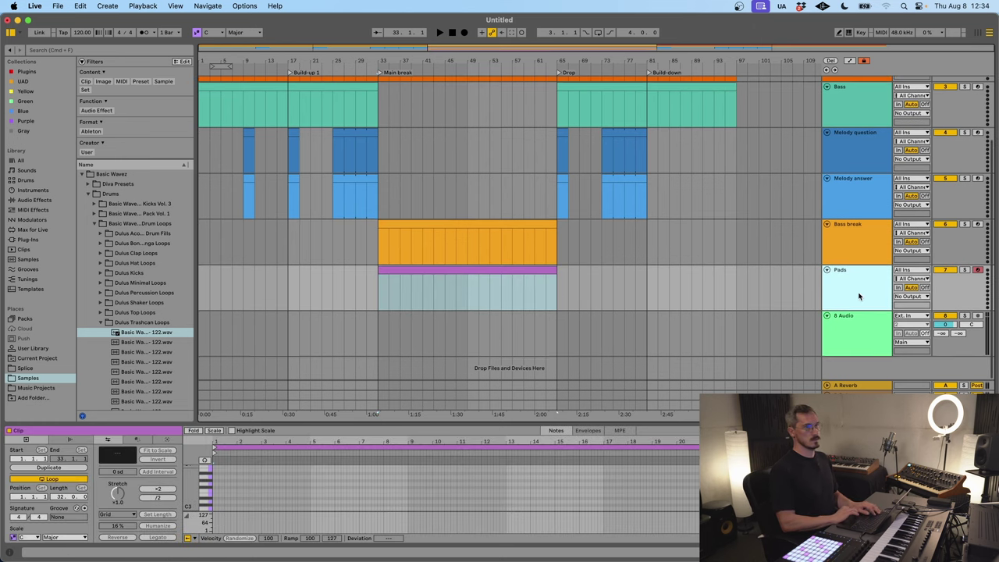
click(857, 206)
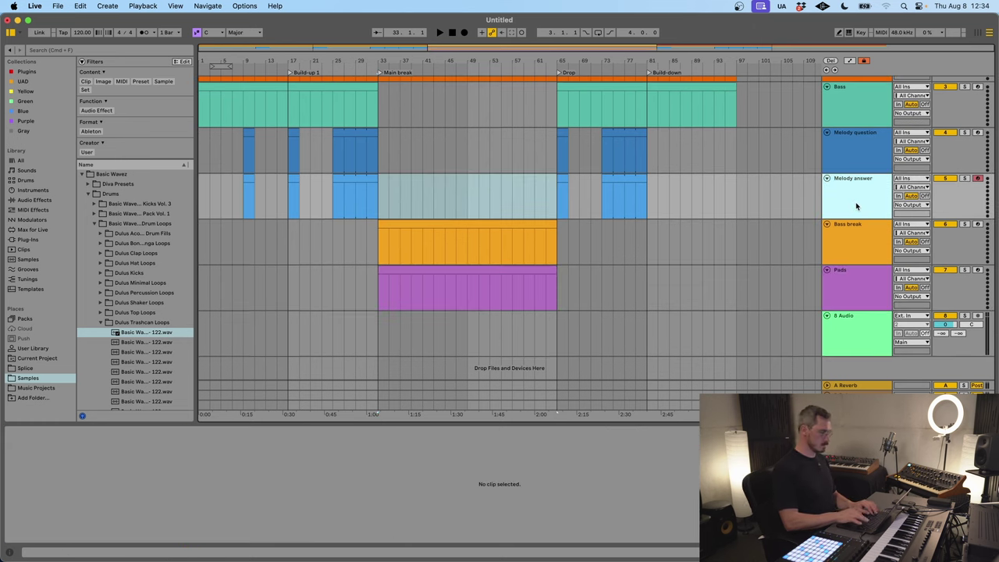
key(super+shift+t)
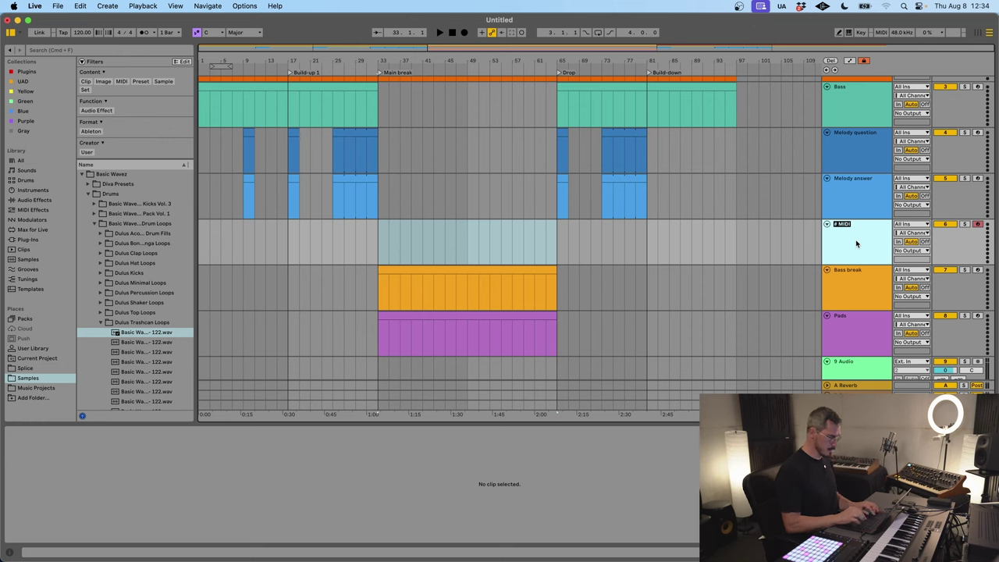
text(Melody brea)
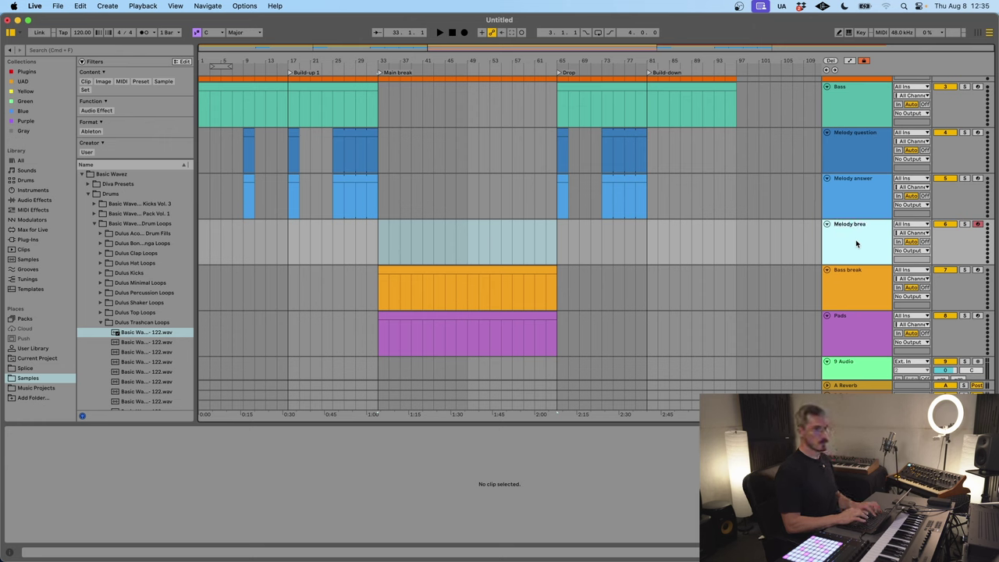
text(k)
click(507, 253)
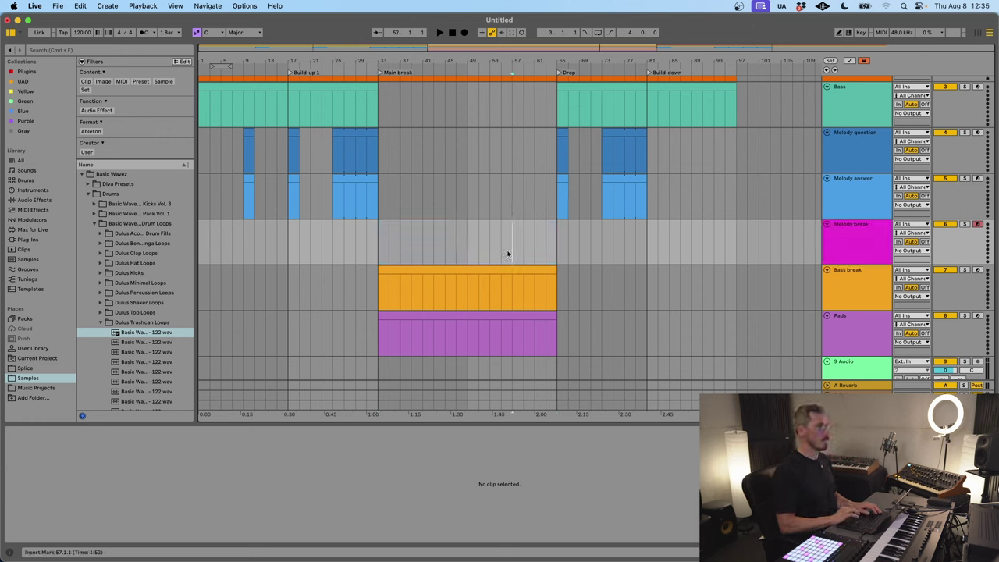
Step: Create an empty MIDI clip on the Melody break track across the main break, bars 33 to 65
drag(380, 229, 560, 236)
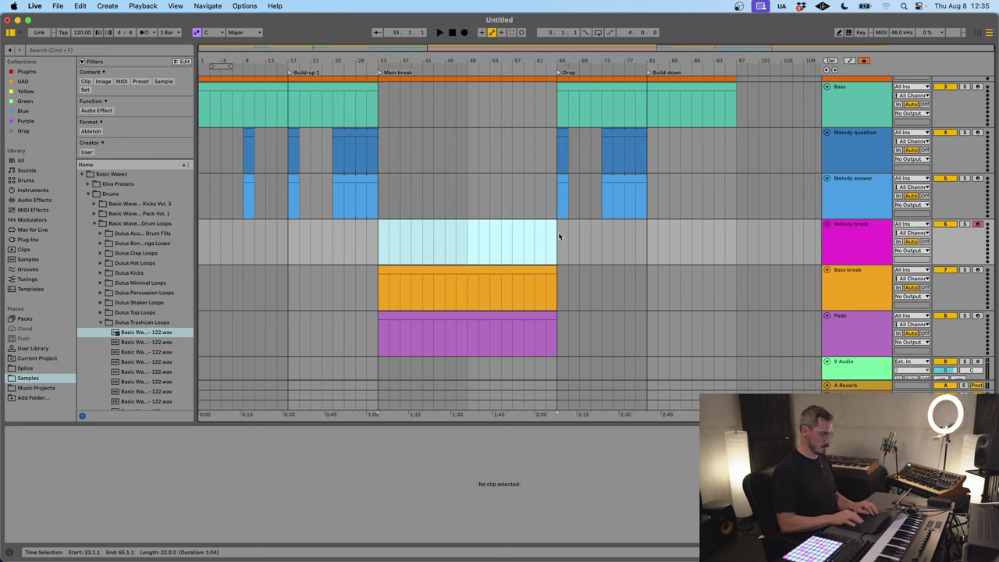
key(super+shift+m)
click(504, 237)
scroll(672, 238, down, 2)
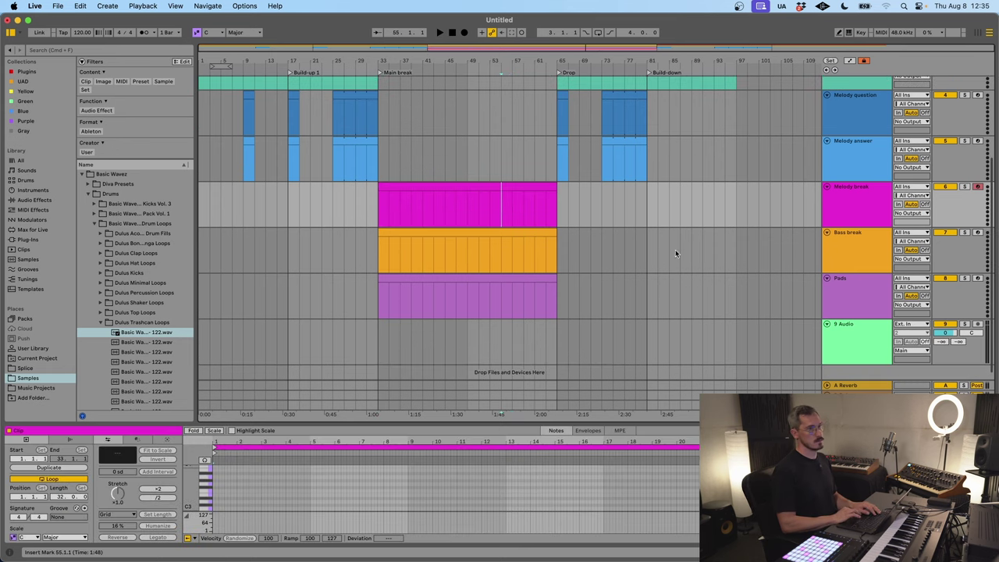
Step: Check the building photo in Preview, return to Live and add a MIDI track named Perc directly below Pads
key(super+Tab)
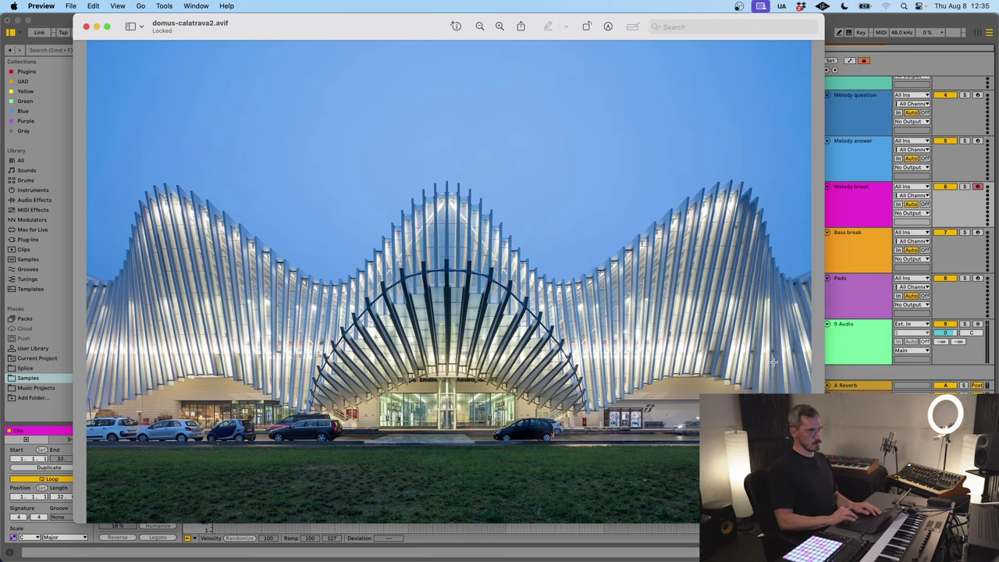
key(super+Tab)
key(super+Tab)
key(super+Tab)
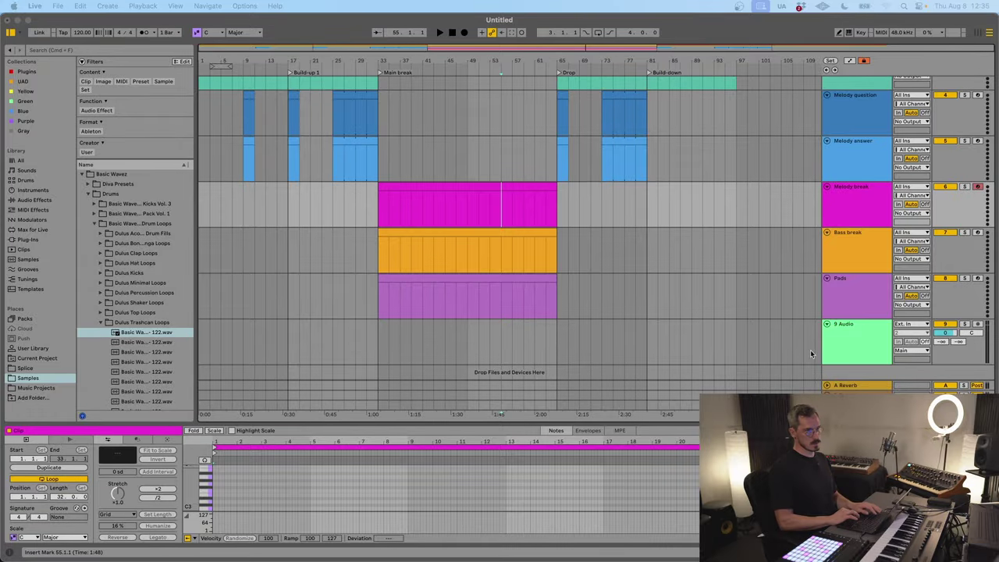
click(874, 299)
key(super+shift+t)
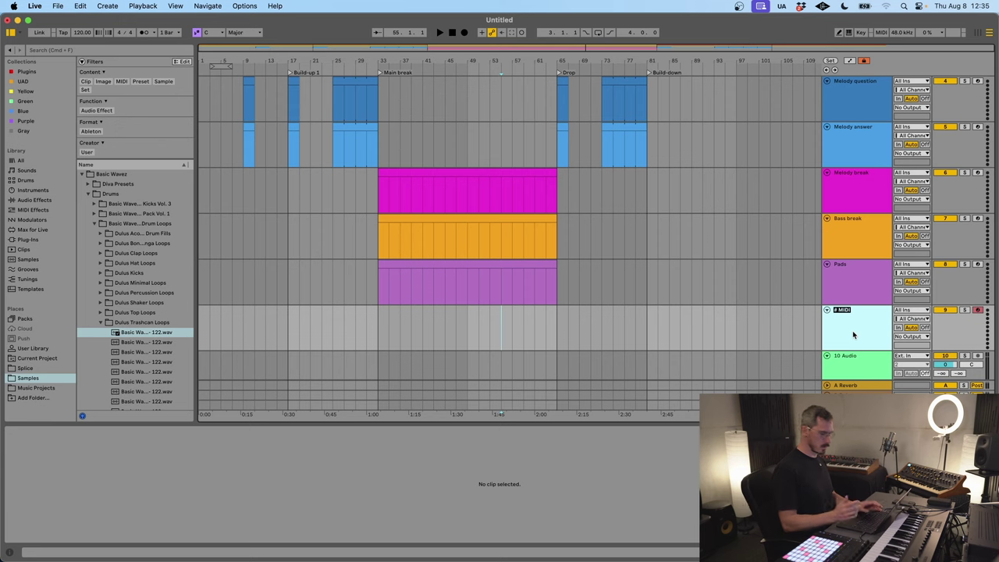
text(Perc)
key(Return)
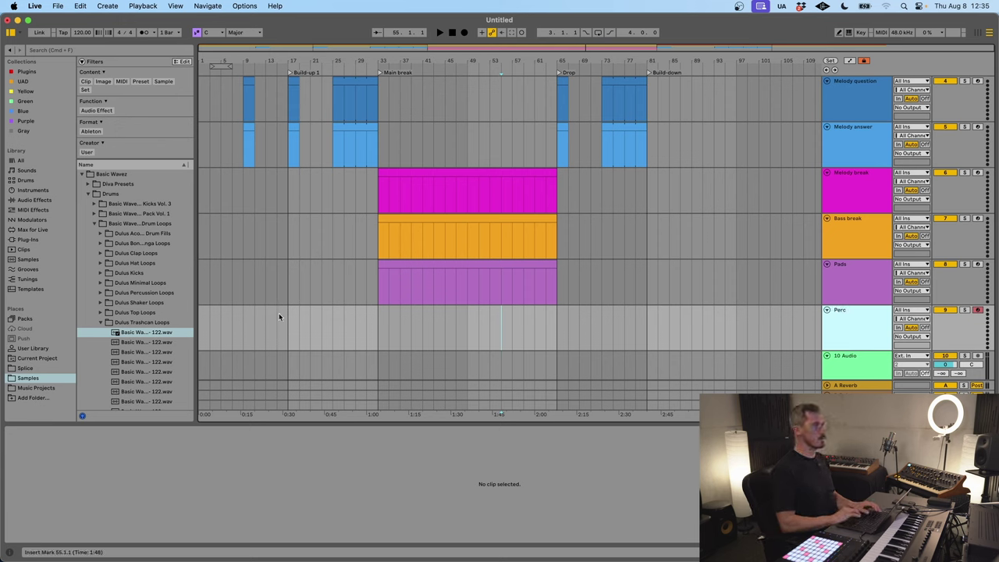
Step: Create an empty MIDI clip on the Perc track from bar 1 to 81 and extend its end to bar 97
click(201, 328)
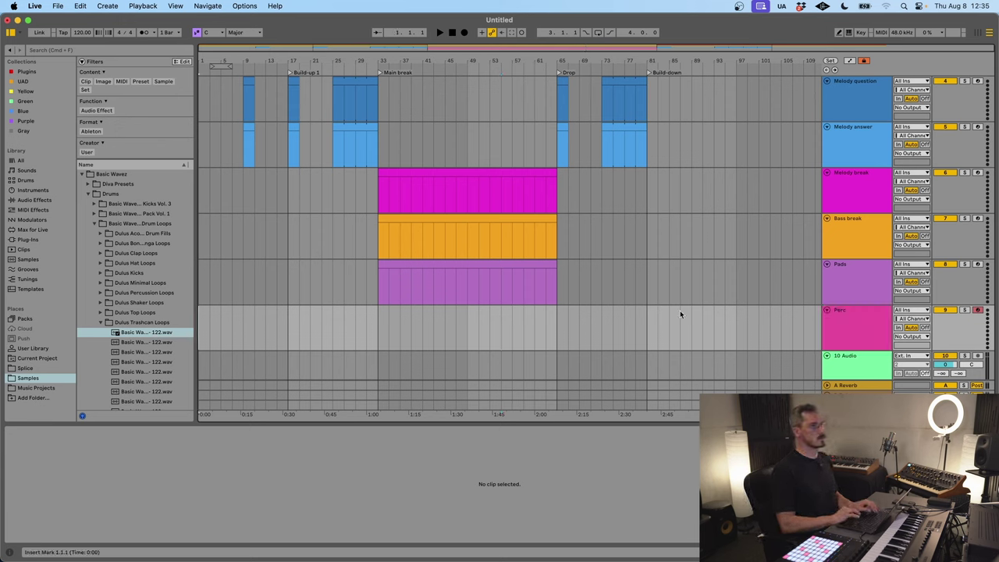
shift+click(640, 320)
right_click(644, 321)
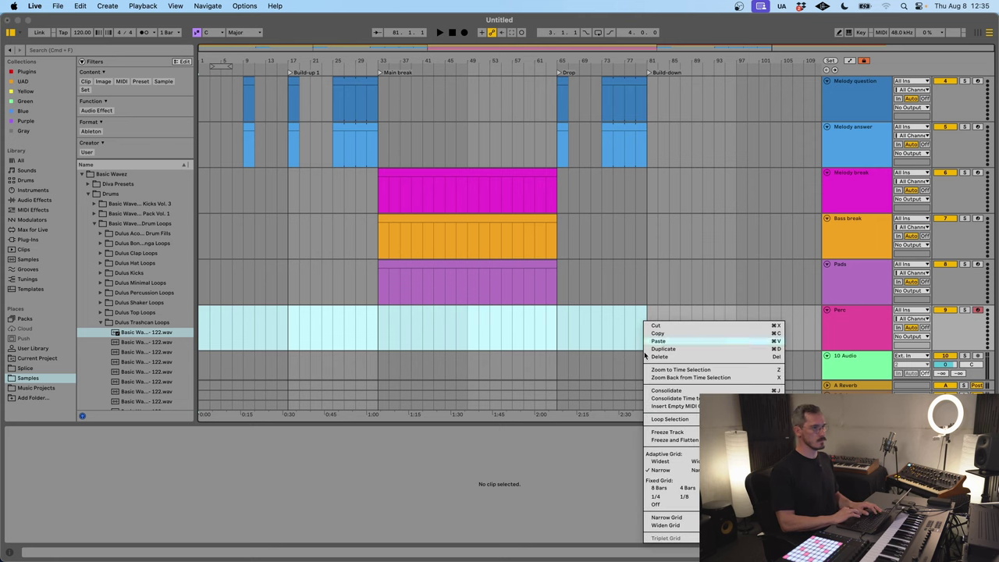
key(Escape)
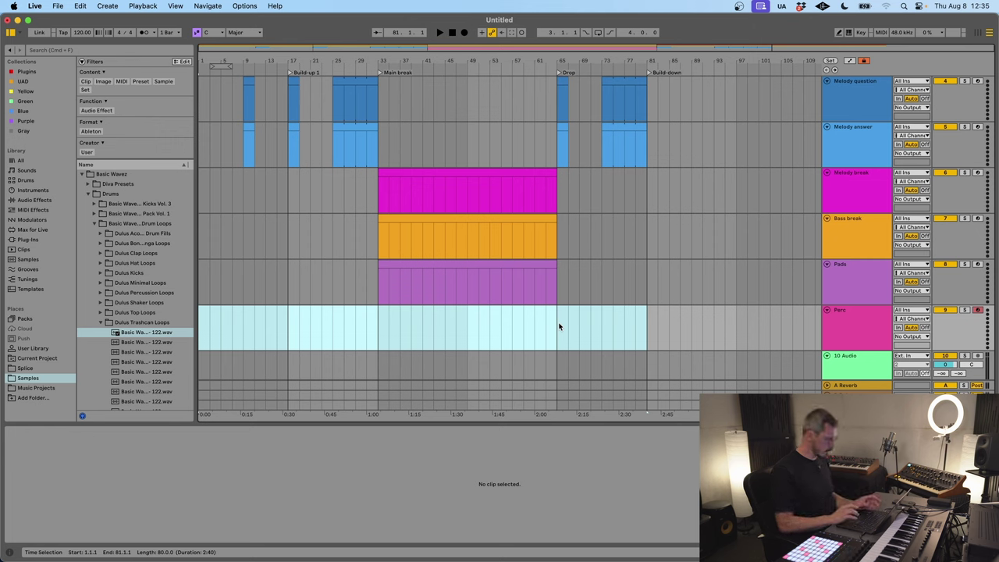
key(super+shift+m)
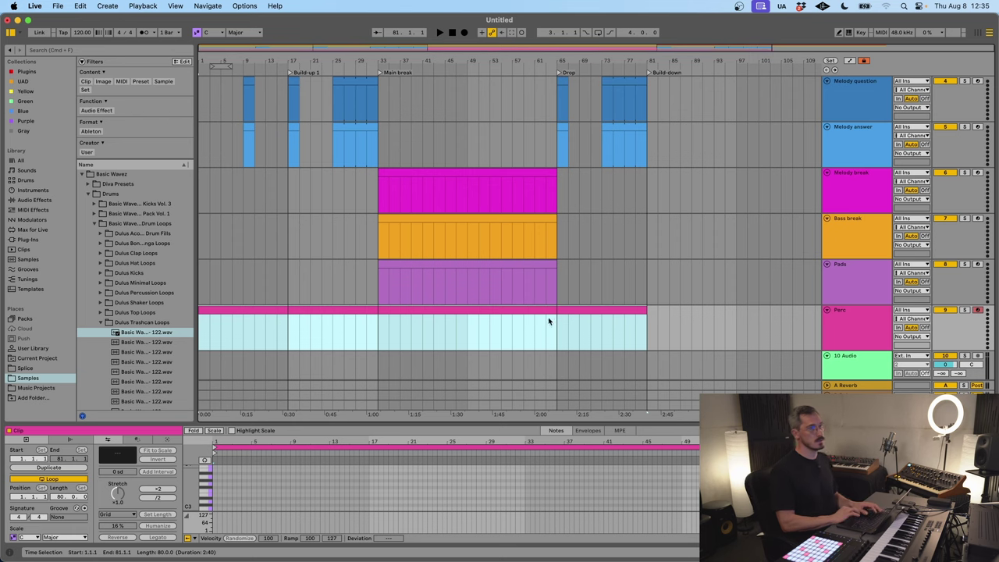
click(557, 328)
scroll(581, 329, down, 1)
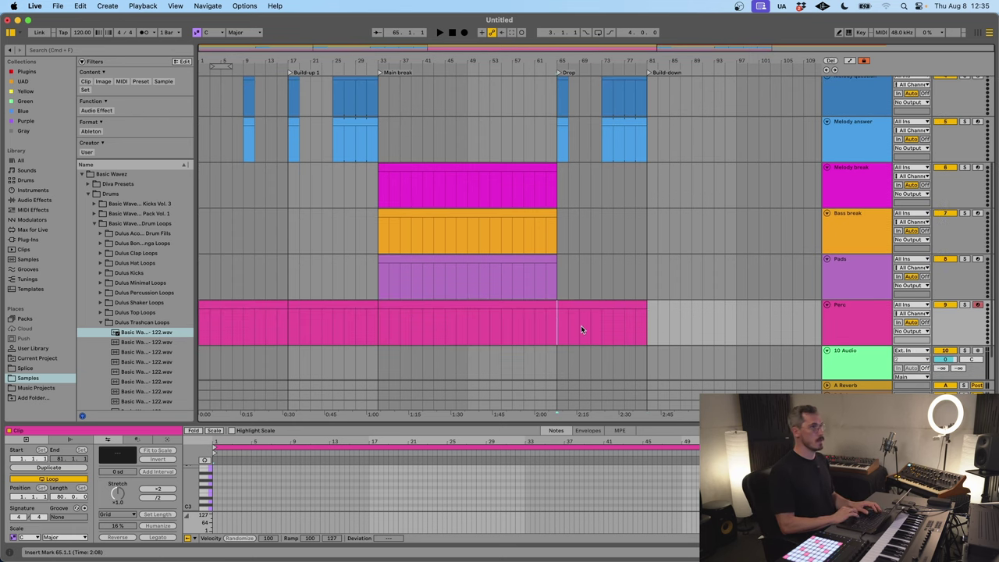
drag(650, 312, 738, 310)
Step: Add a locator named End at bar 97, where the arrangement's clips finish
scroll(733, 250, up, 5)
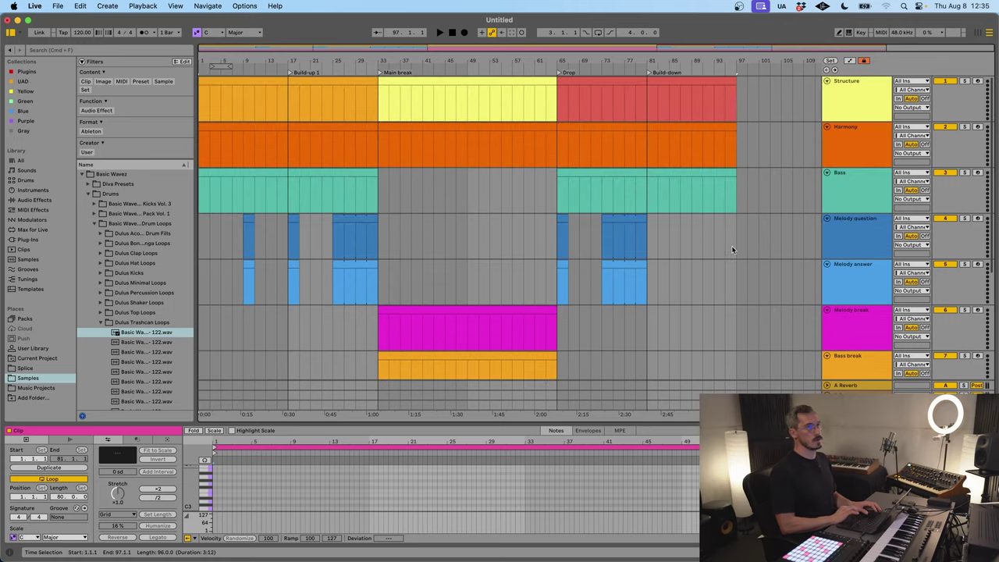
right_click(737, 65)
click(751, 89)
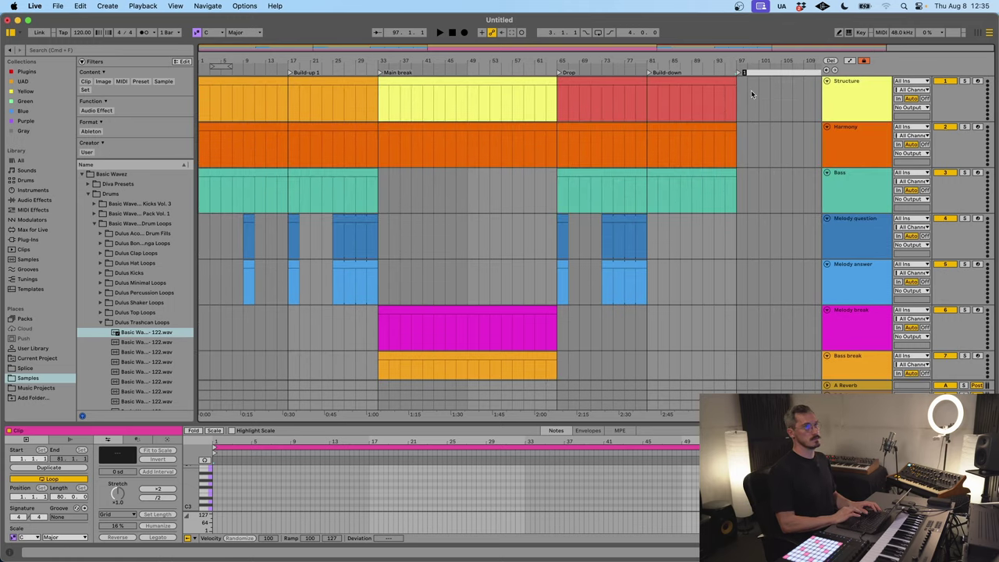
text(End)
key(Return)
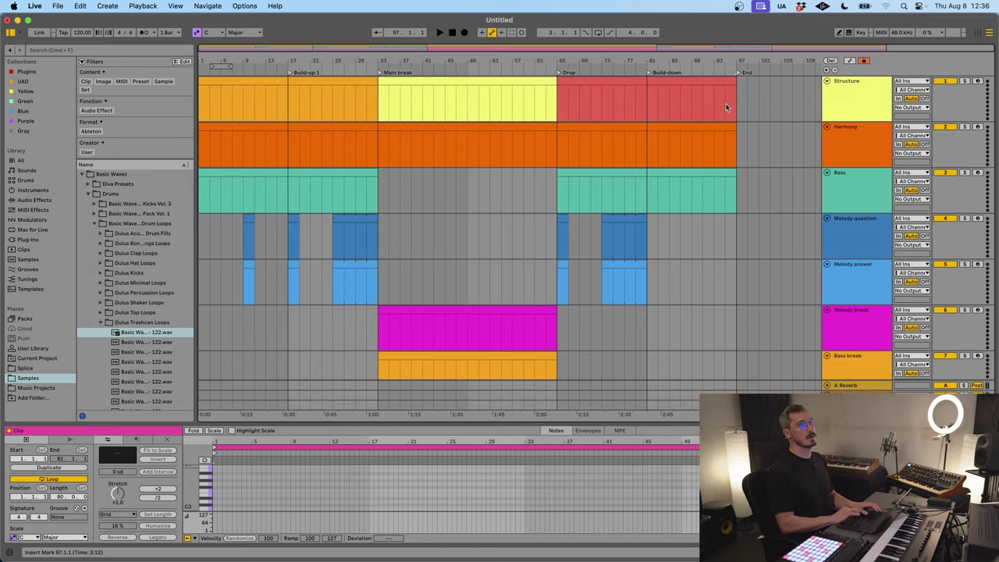
scroll(726, 107, down, 3)
scroll(727, 107, down, 2)
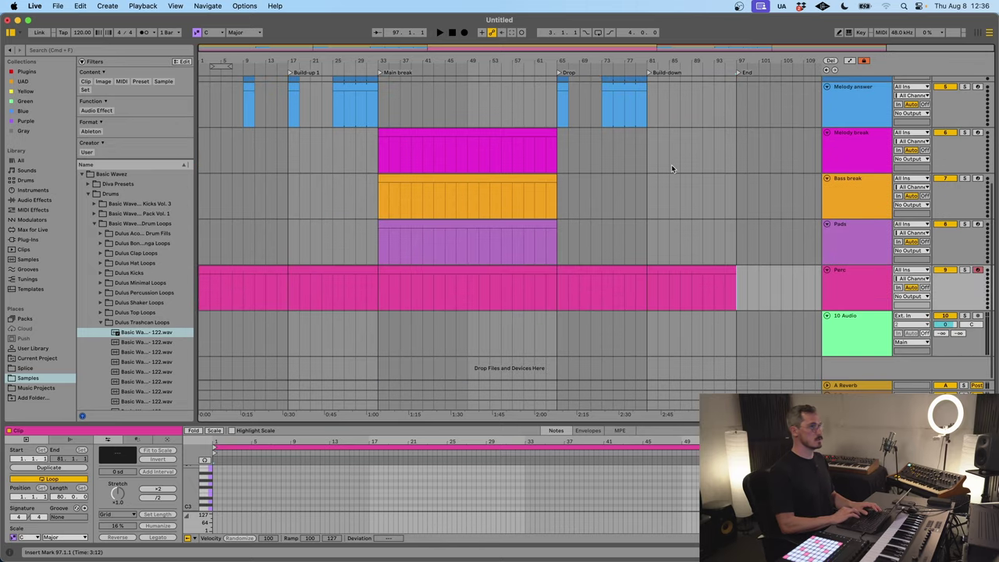
click(744, 286)
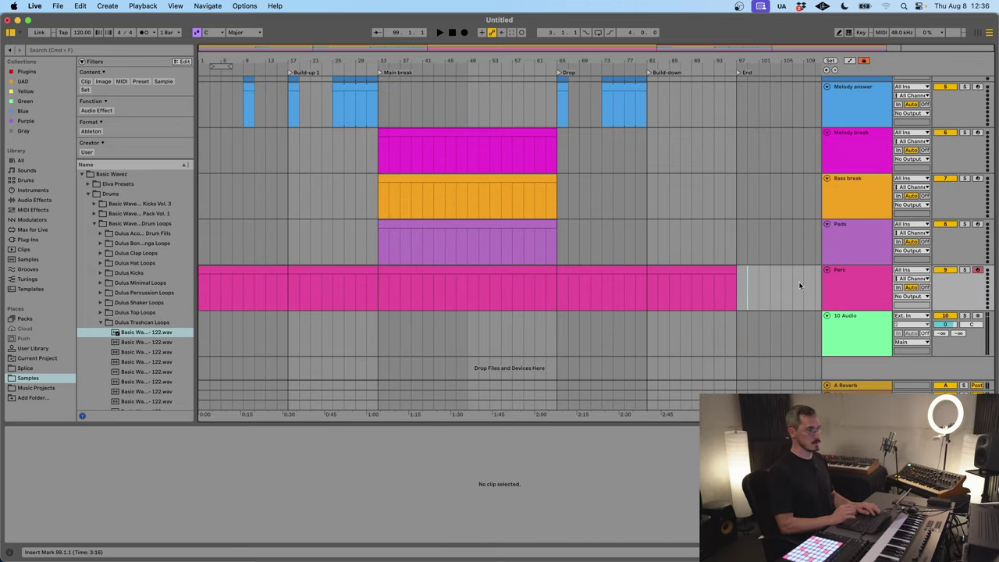
Step: Check the building photo in Preview, return to Live and add a MIDI track named Tops directly below Perc
key(super+Tab)
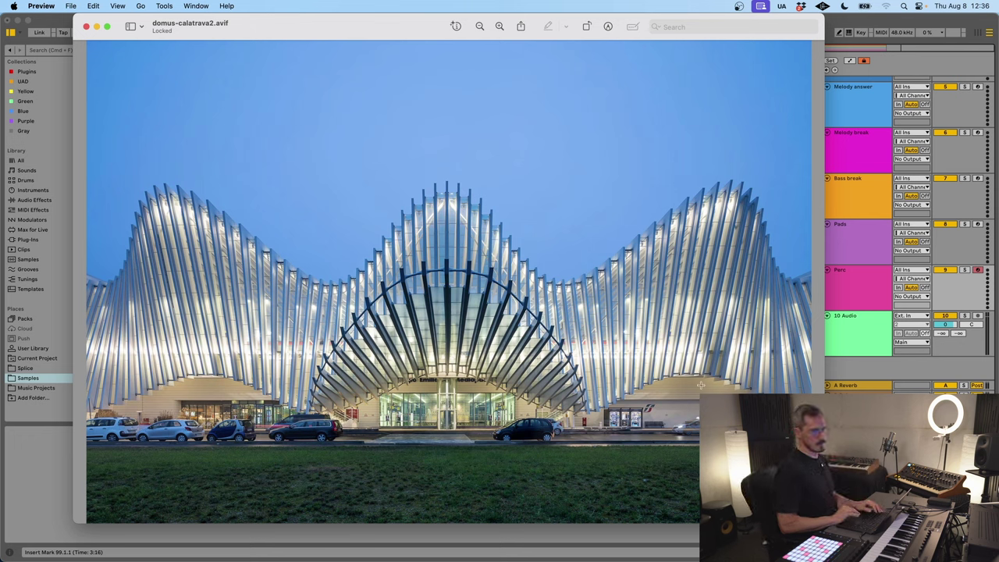
key(super+Tab)
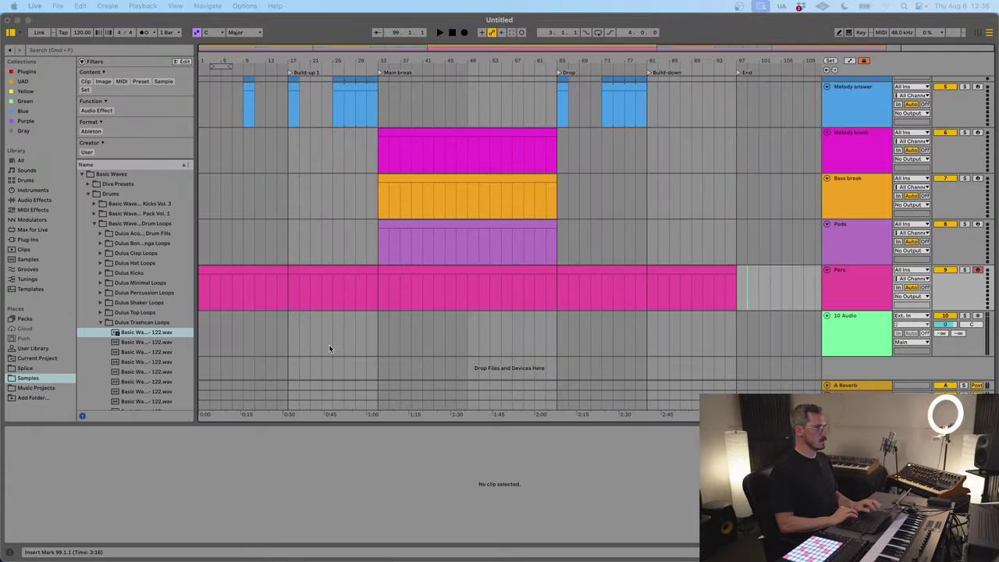
click(867, 292)
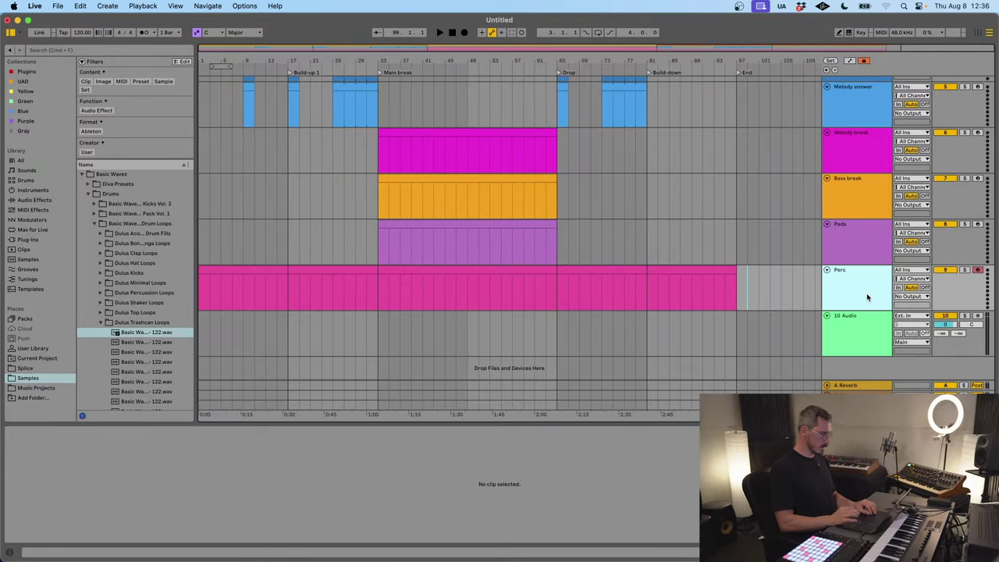
key(super+shift+t)
click(854, 346)
key(super+r)
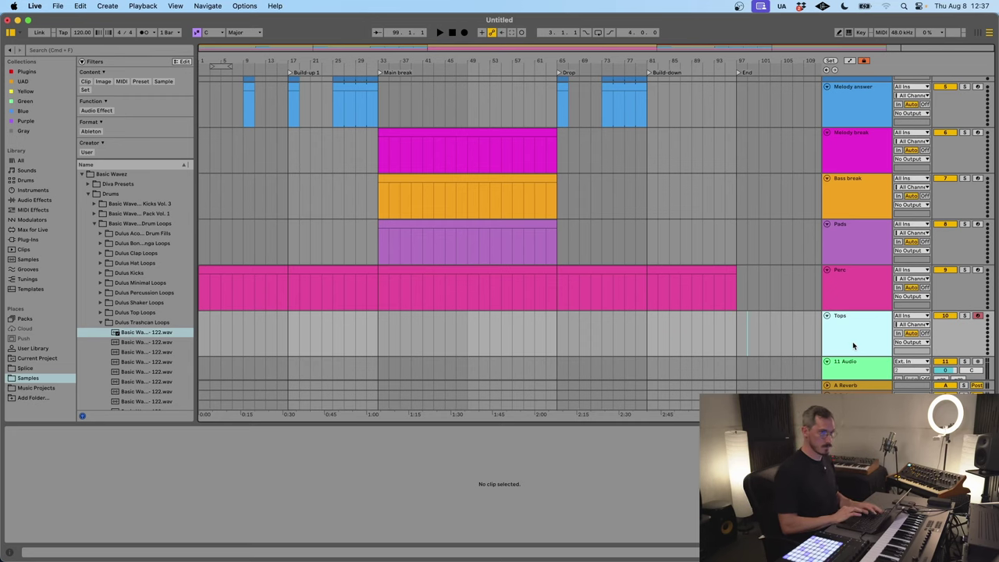
Step: Create an empty MIDI clip on the Tops track across the whole arrangement, bars 1 to 97
click(737, 337)
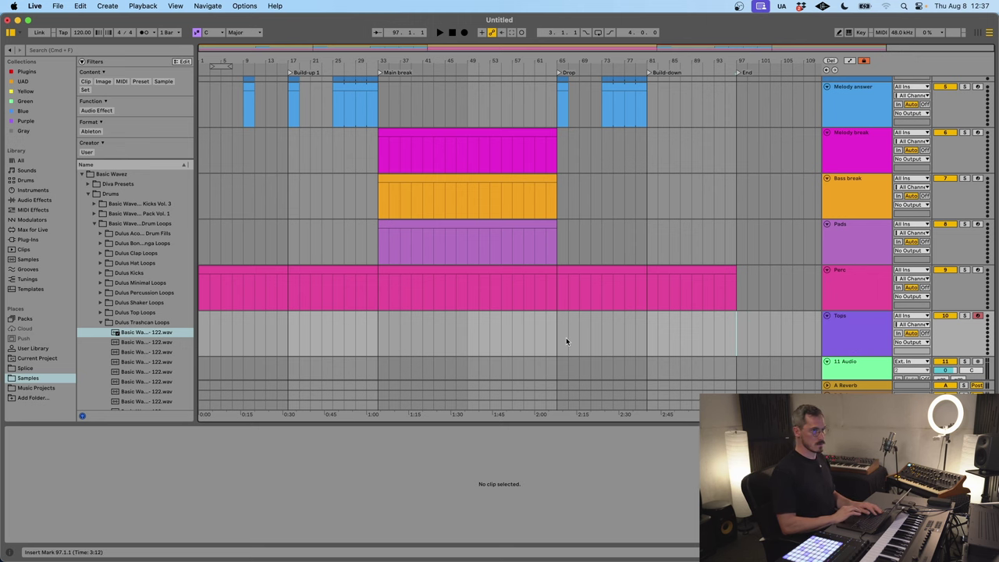
key(super+Tab)
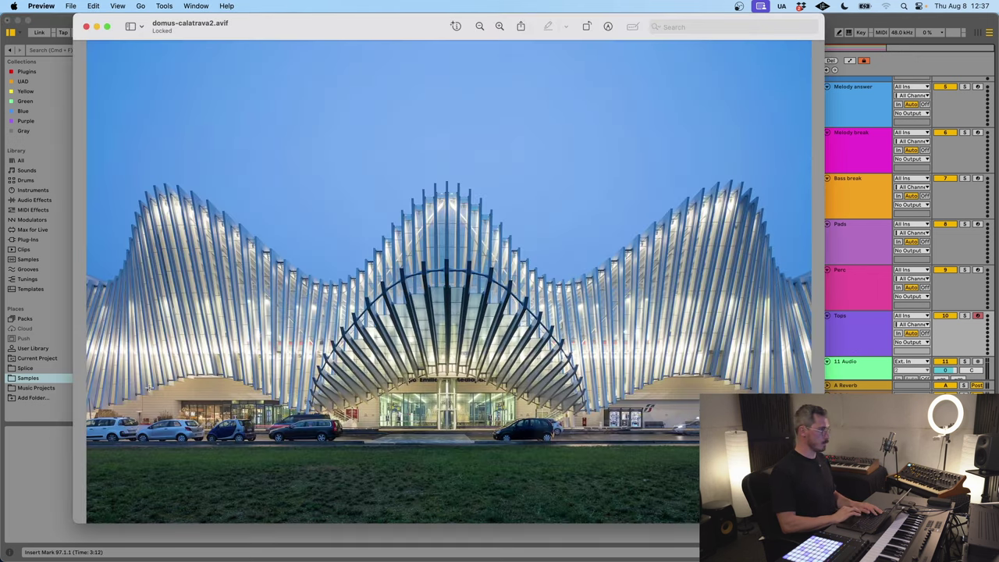
key(super+Tab)
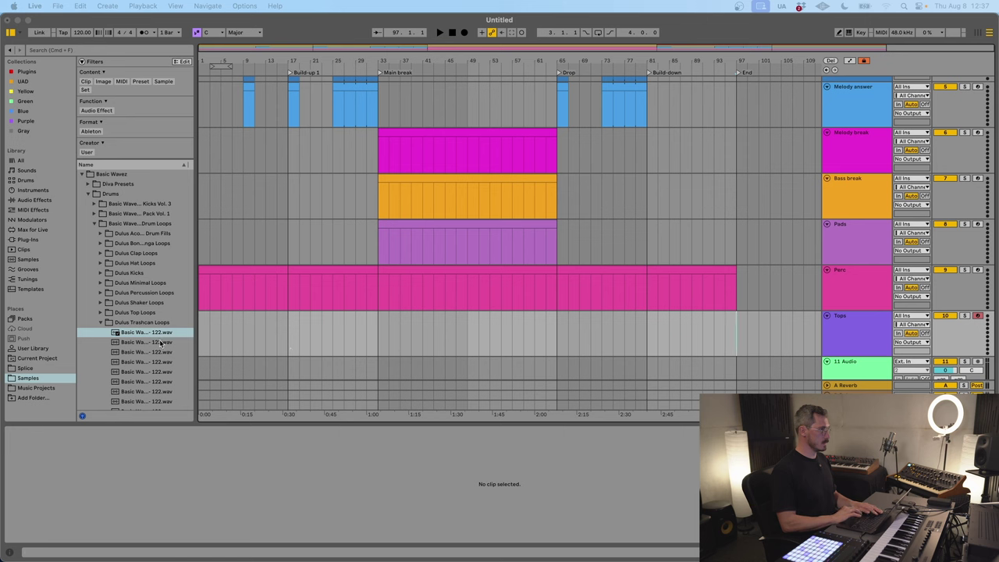
mouse_move(200, 346)
mouse_down()
mouse_move(761, 326)
mouse_move(200, 334)
mouse_up()
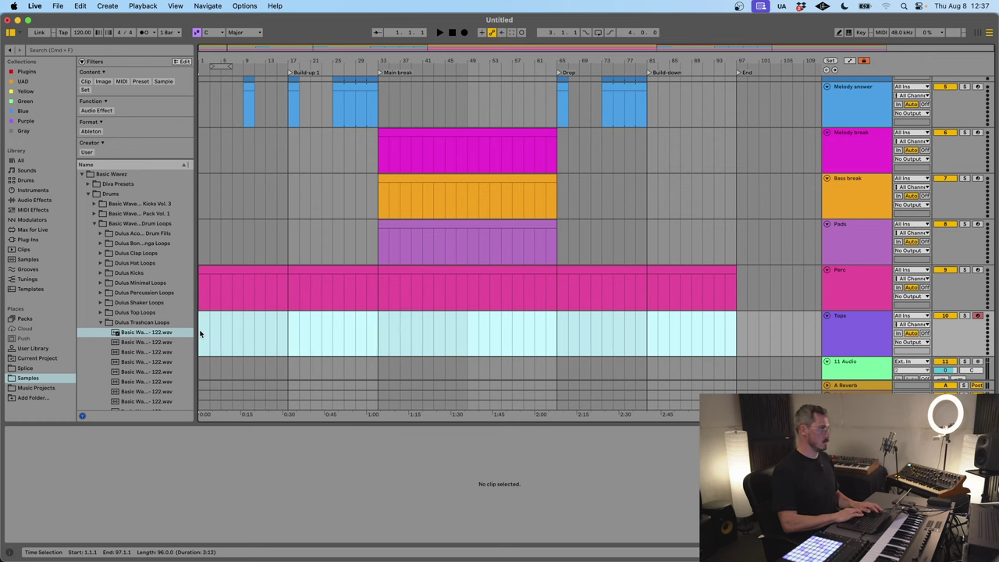
key(super+shift+m)
scroll(285, 336, down, 1)
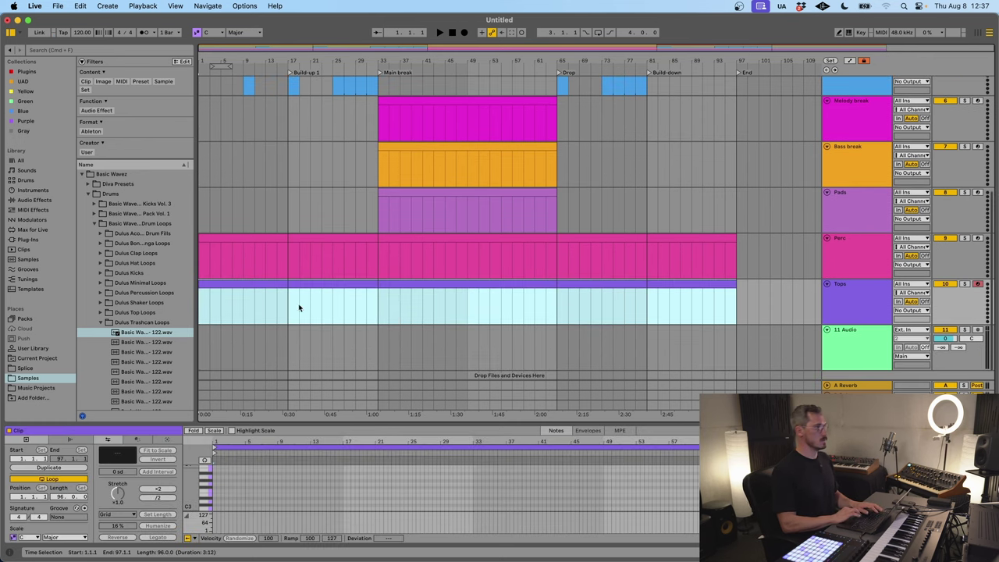
Step: Split the Tops clip at bars 33 and 65, the start and end of the main break
click(299, 305)
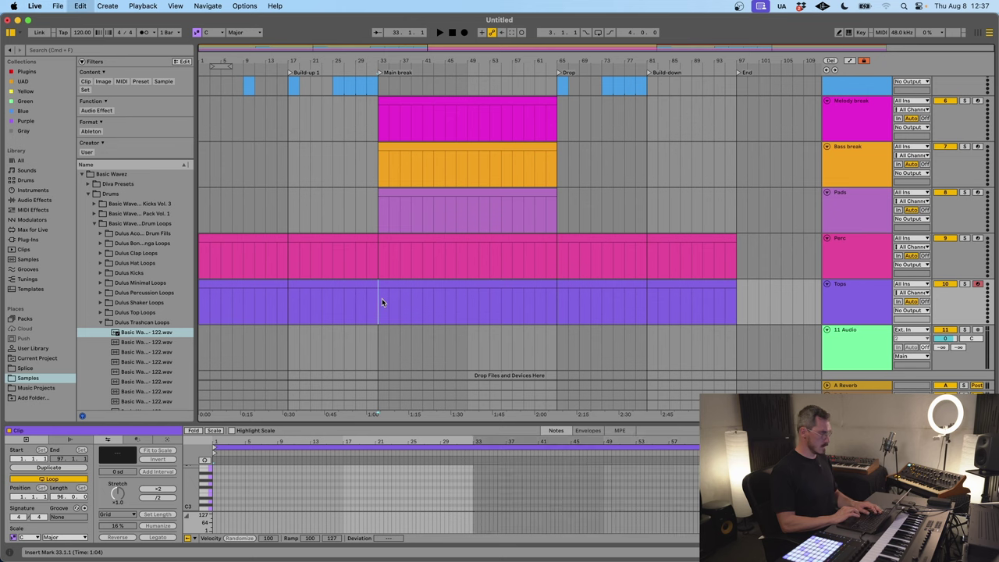
click(558, 313)
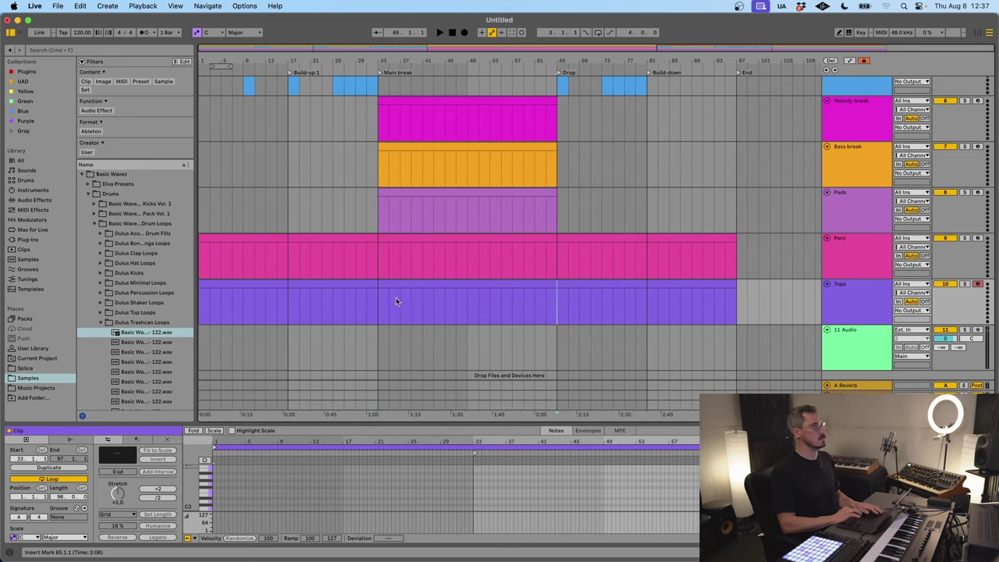
click(361, 284)
right_click(281, 283)
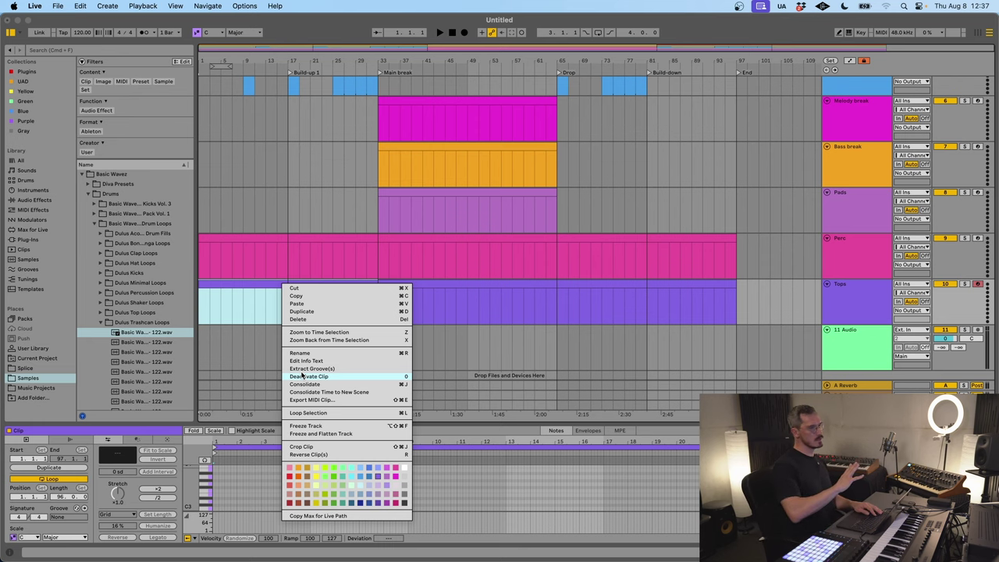
Step: Look at the building photo in Preview again and return to the Tops track's first section in Live
key(super+Tab)
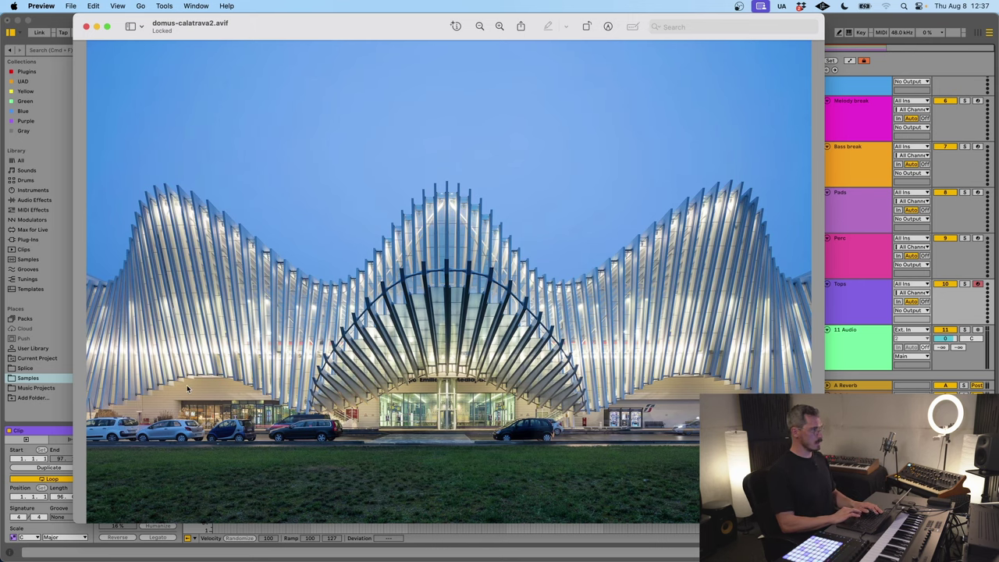
key(super+q)
click(320, 305)
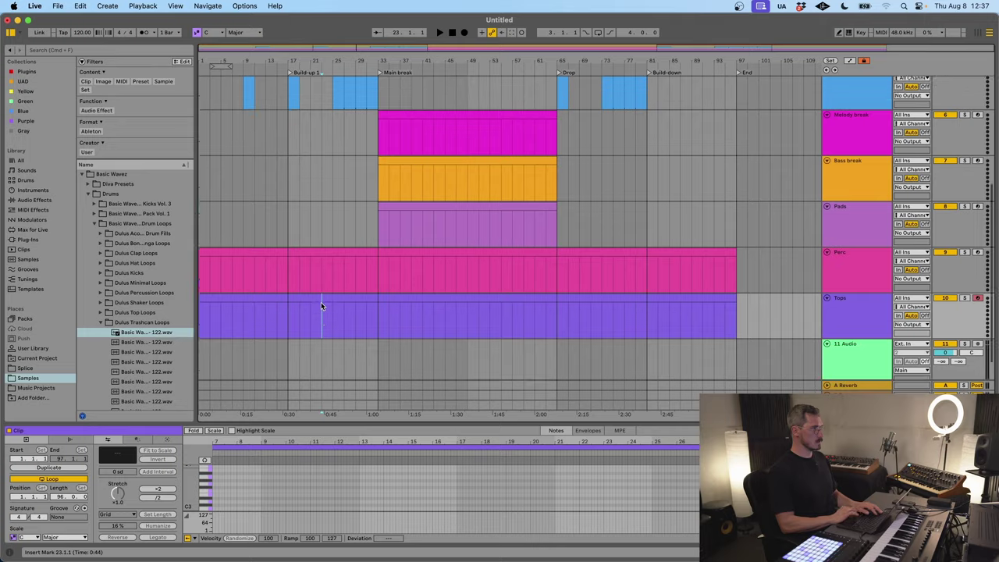
Step: Recolour the Tops clips before and after the main break light green
scroll(321, 302, up, 5)
scroll(321, 302, down, 6)
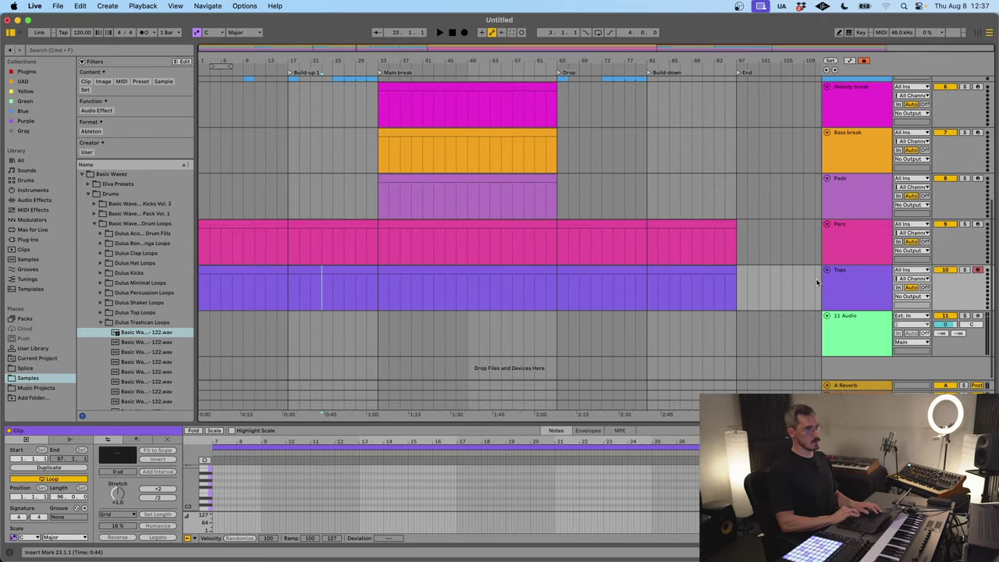
click(289, 292)
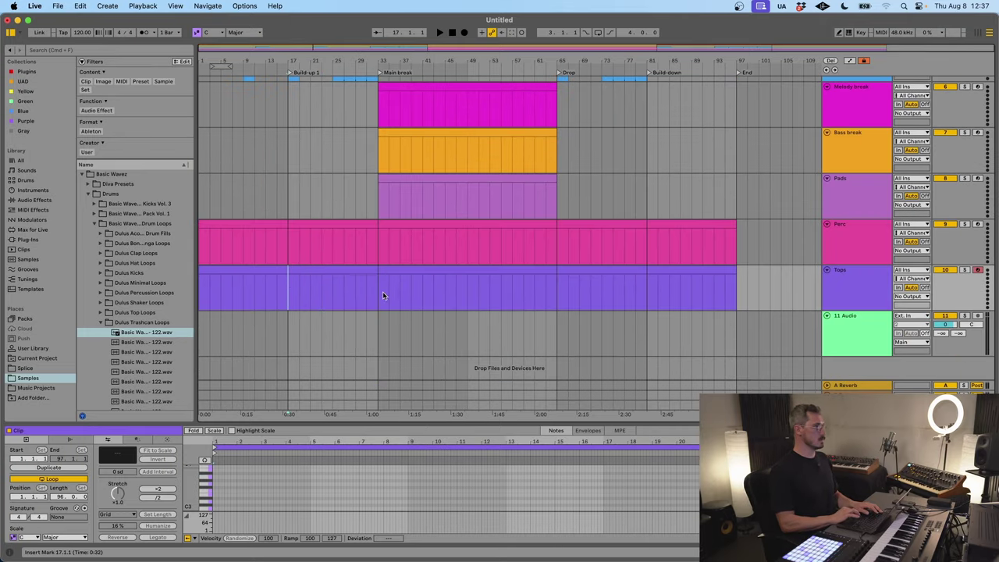
click(555, 295)
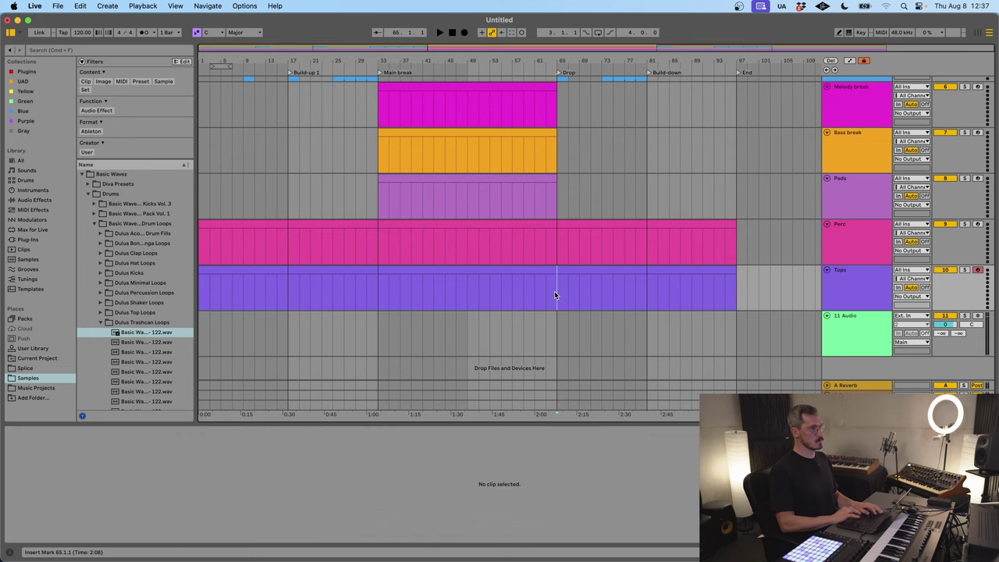
click(312, 272)
right_click(312, 273)
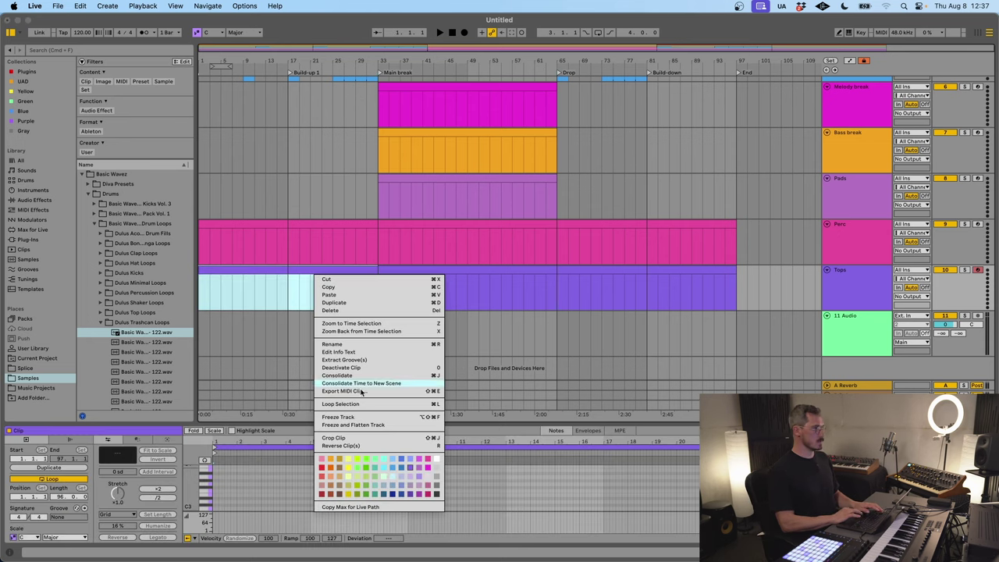
click(376, 459)
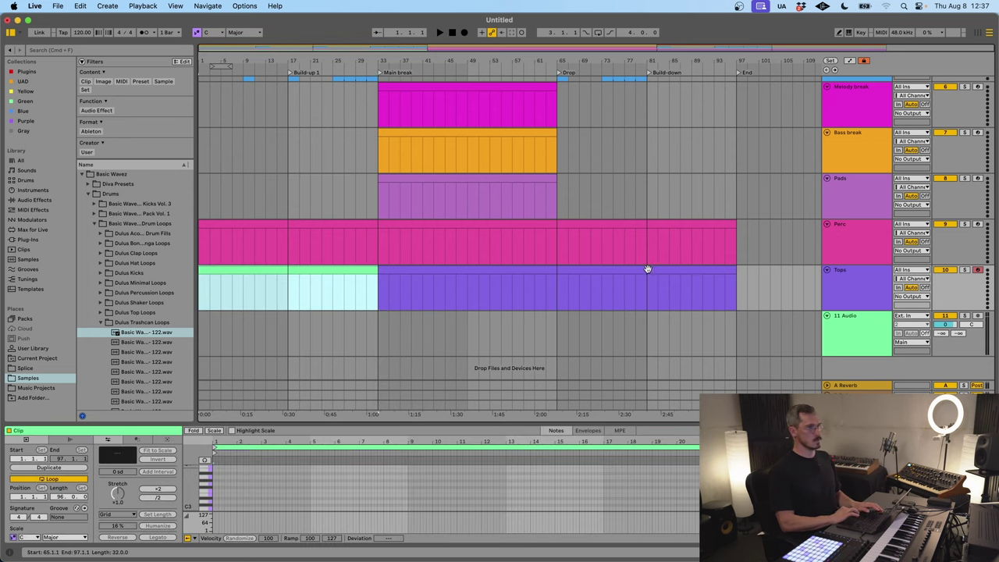
click(647, 269)
right_click(647, 268)
click(710, 459)
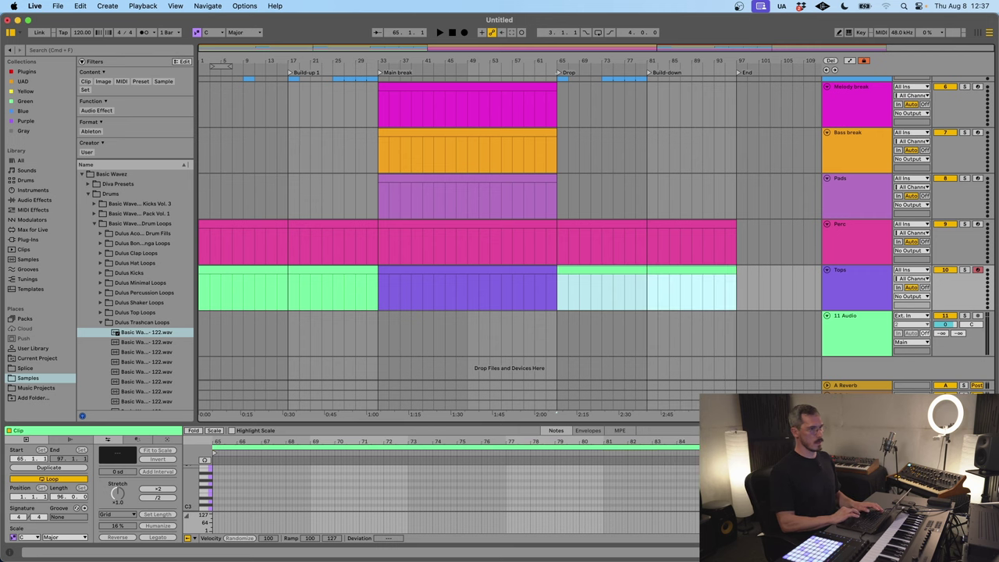
click(277, 293)
key(super+e)
click(247, 303)
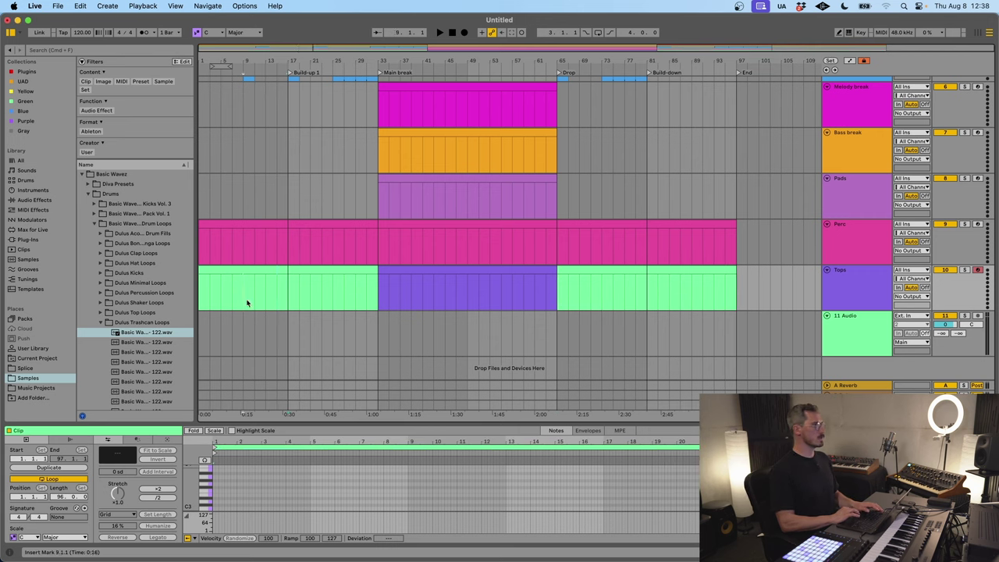
drag(246, 303, 284, 301)
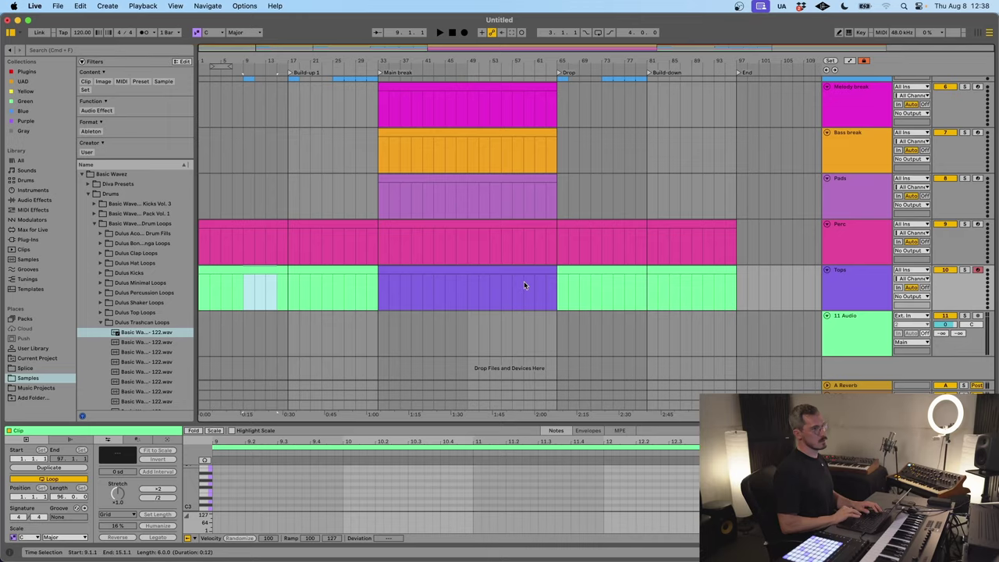
Step: Trim the start of the Tops clip in the main break so it spans only bars 57 to 65
click(523, 285)
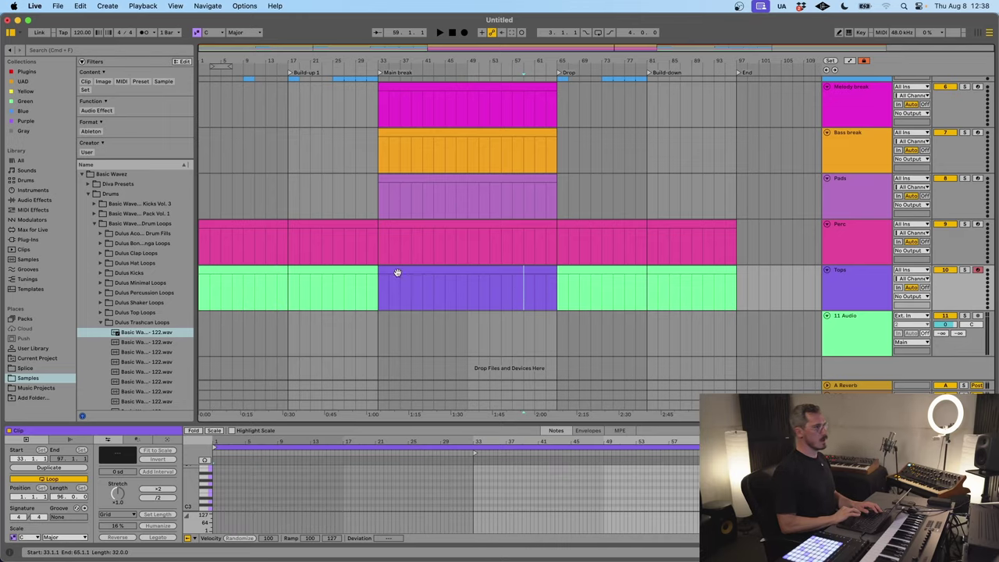
drag(381, 272, 513, 279)
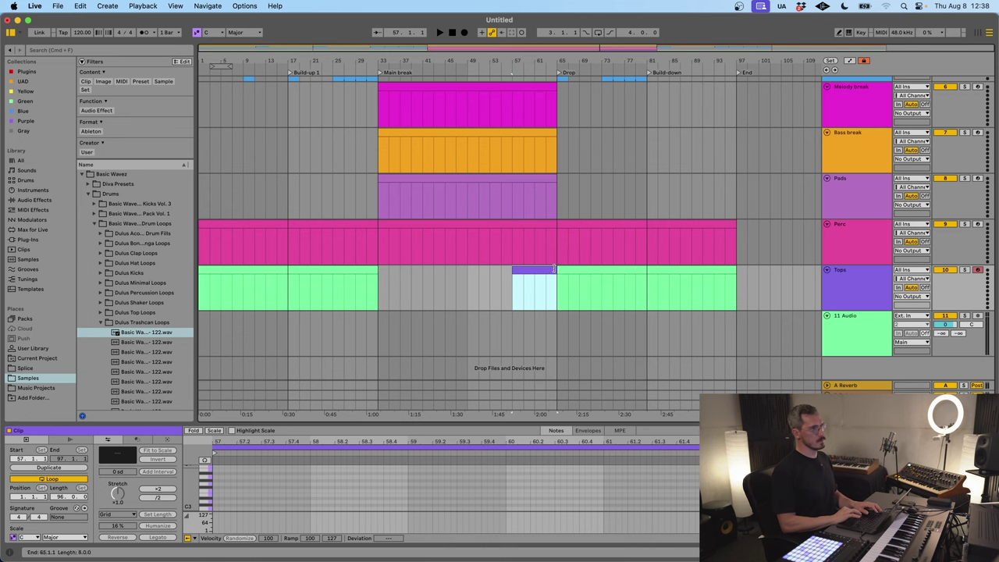
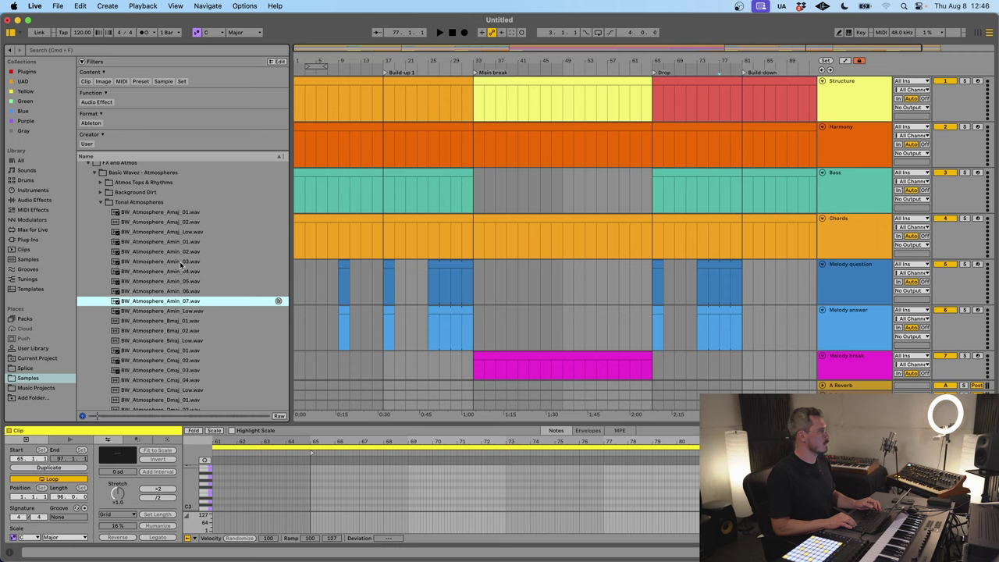
Step: Audition the last A minor samples and BW_Atmosphere_Bmaj_01.wav in the Tonal Atmospheres folder
key(Down)
key(Up)
key(Up)
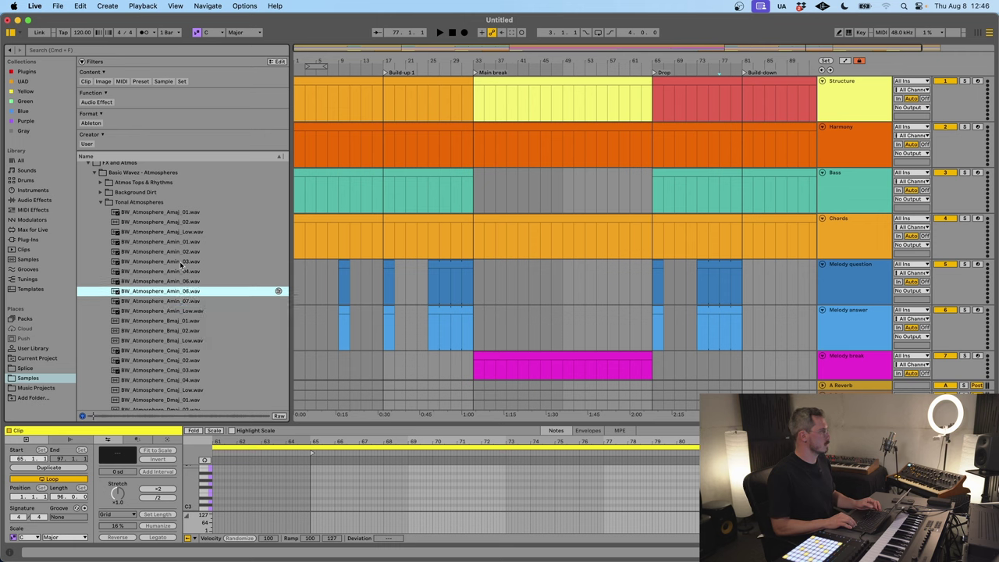
key(Down)
key(Down)
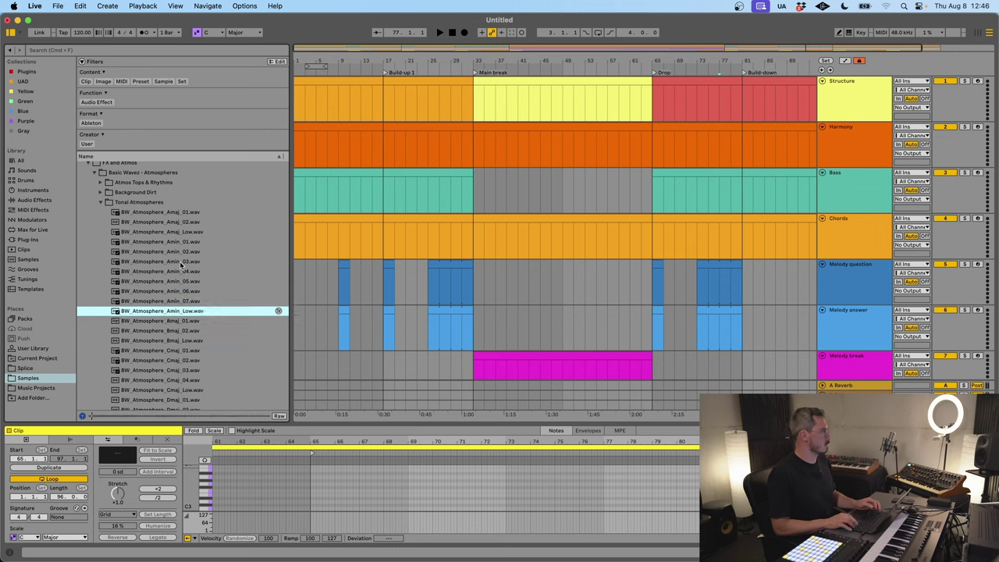
key(Down)
Step: Audition samples further down the Tonal Atmospheres folder, as far as BW_Atmosphere_Emin_03.wav
scroll(184, 311, down, 5)
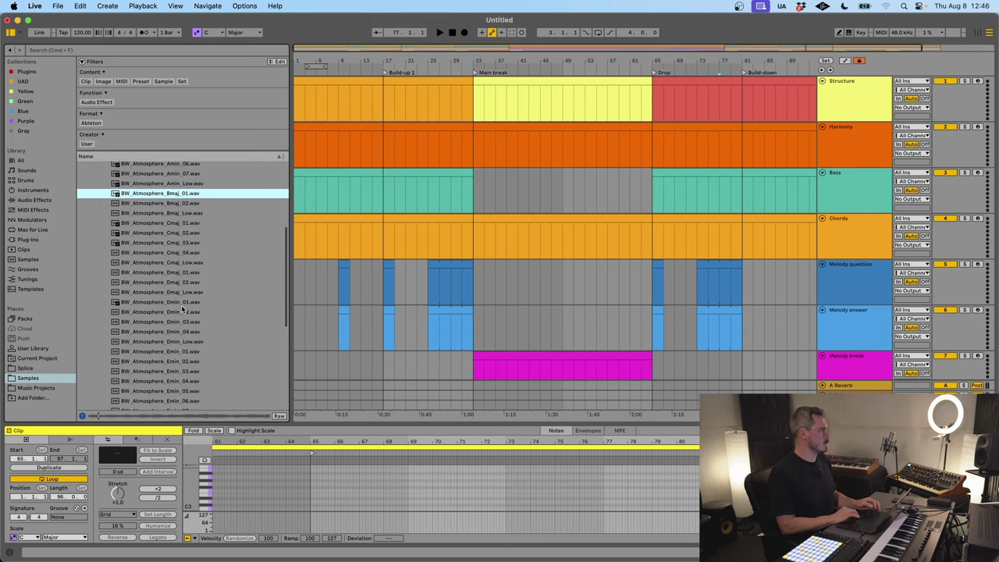
scroll(183, 311, down, 3)
click(181, 309)
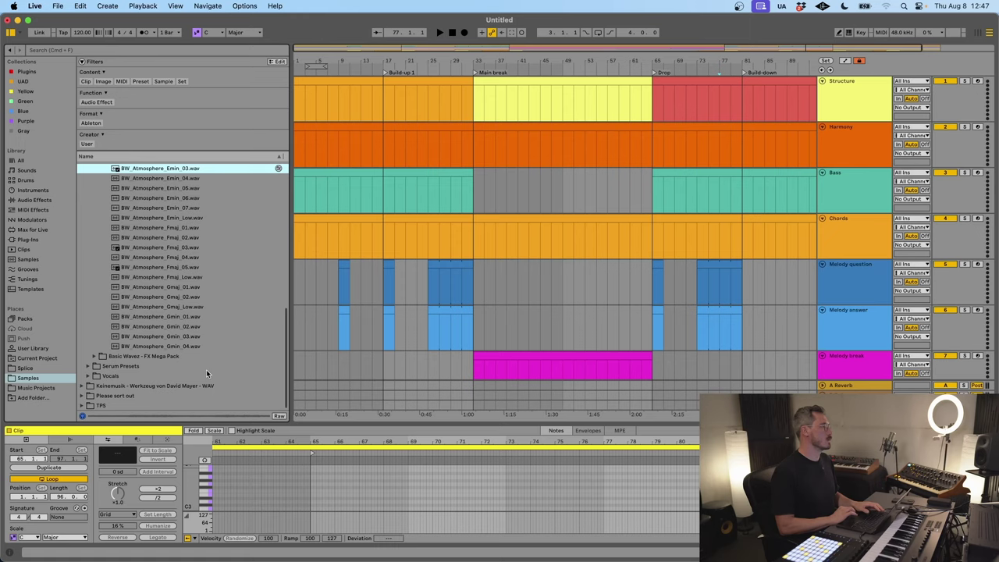
key(Down)
key(Down)
key(Down)
key(Down)
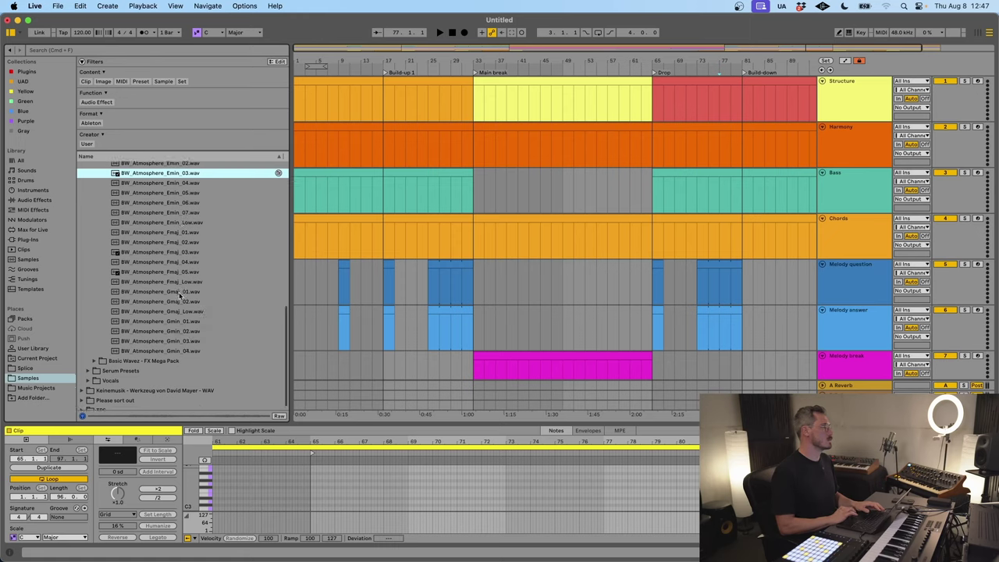
scroll(179, 297, up, 5)
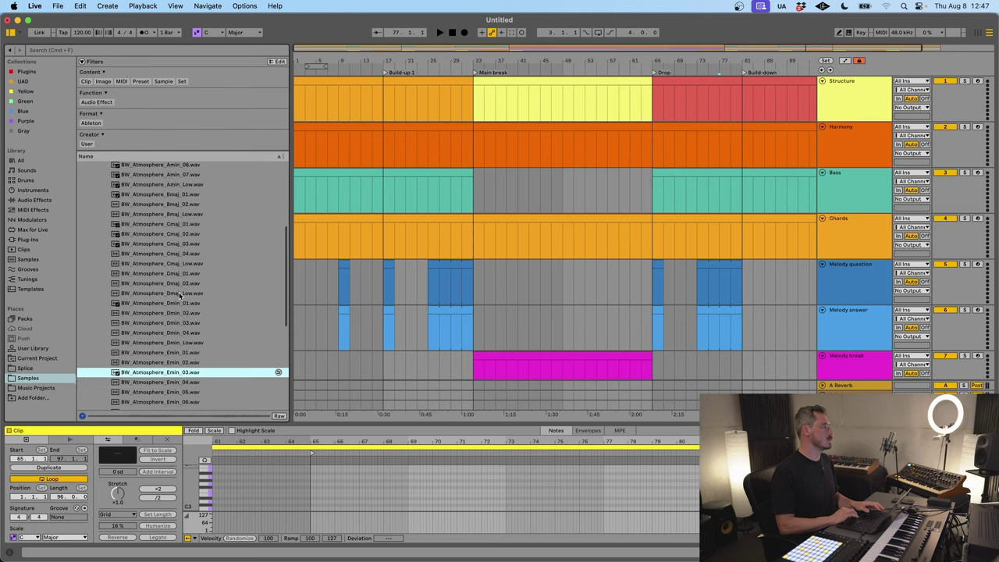
Step: Audition and compare the C major samples in the Tonal Atmospheres folder
click(170, 225)
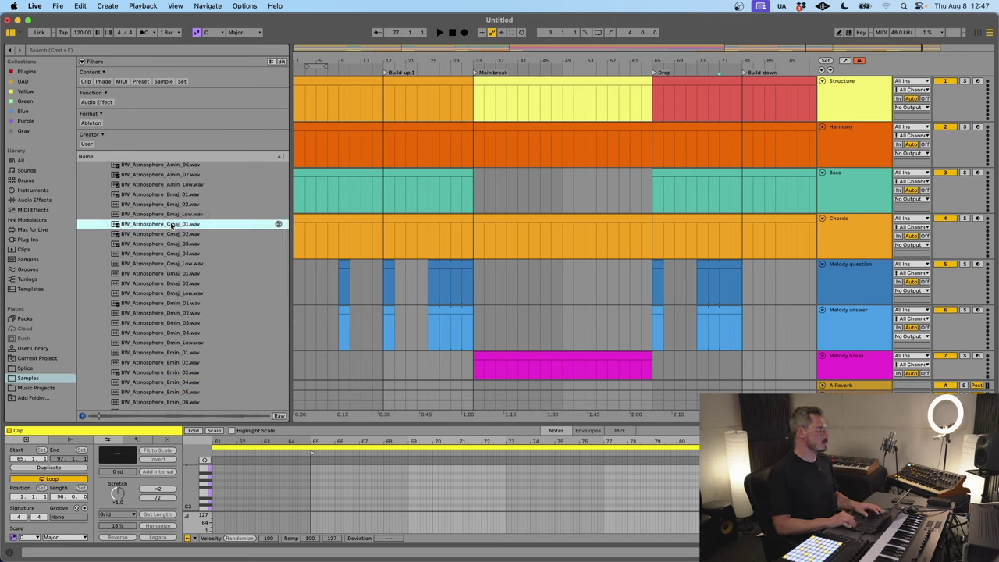
key(Down)
key(Down)
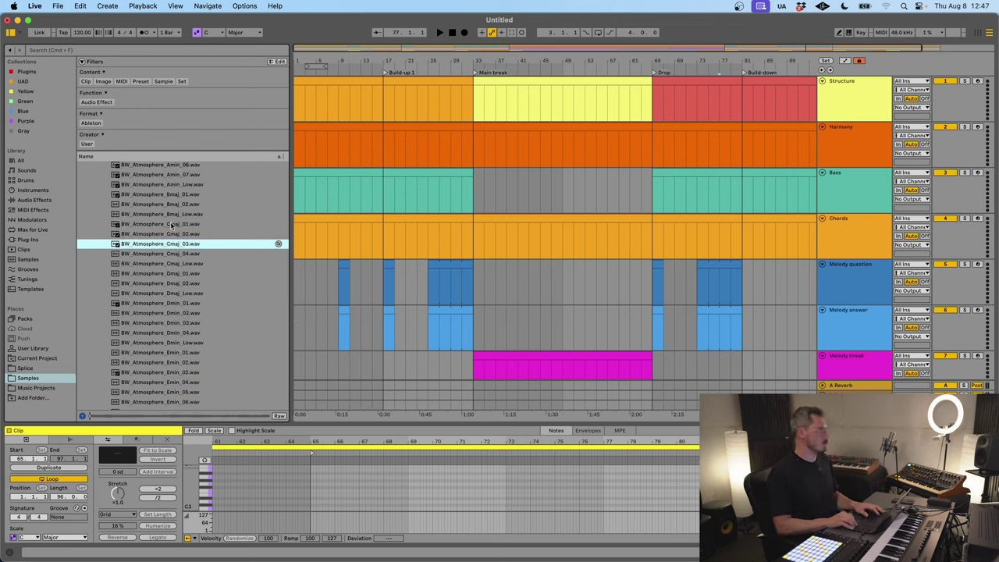
key(Down)
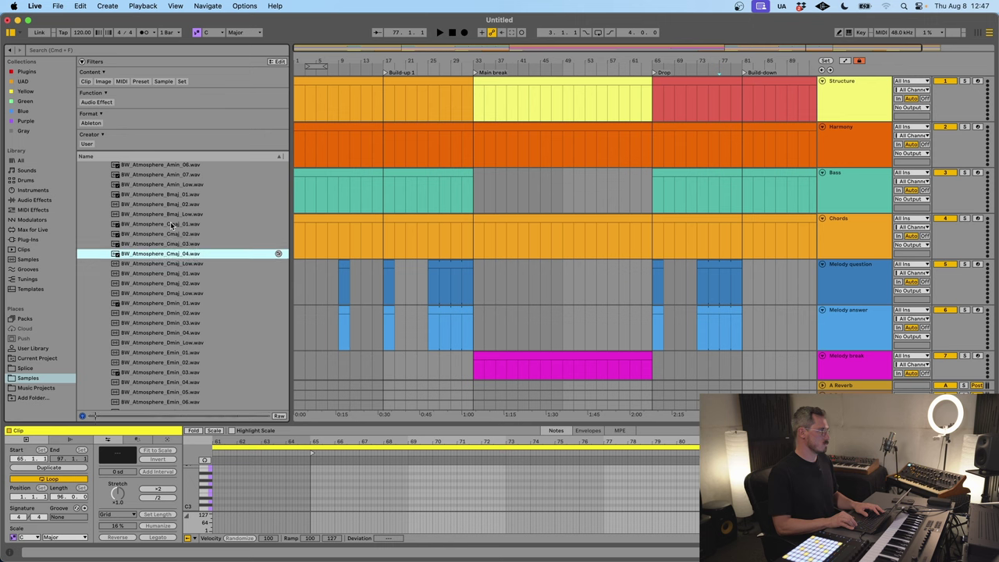
key(Down)
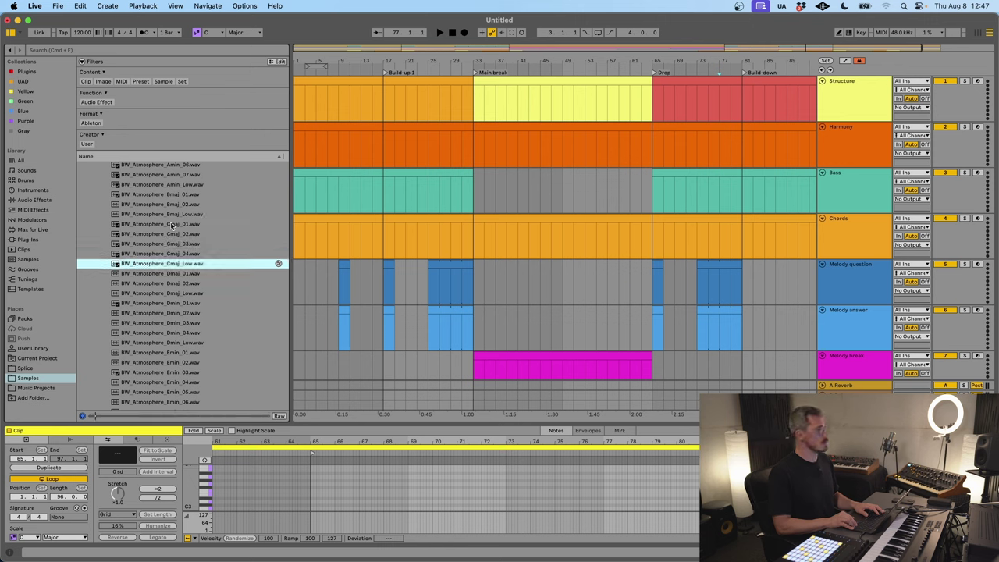
key(Down)
key(Up)
key(Up)
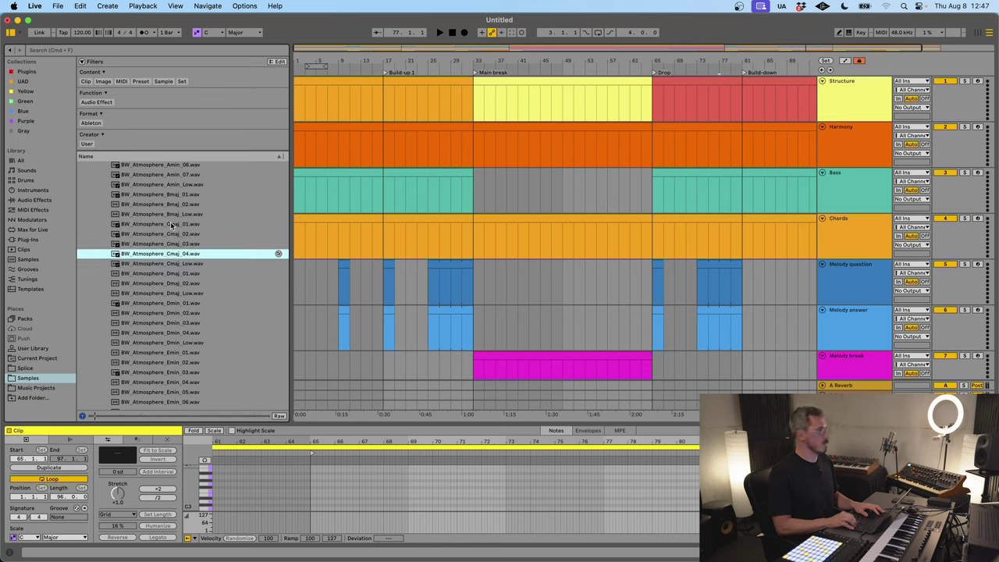
key(Up)
key(Down)
key(Up)
key(Up)
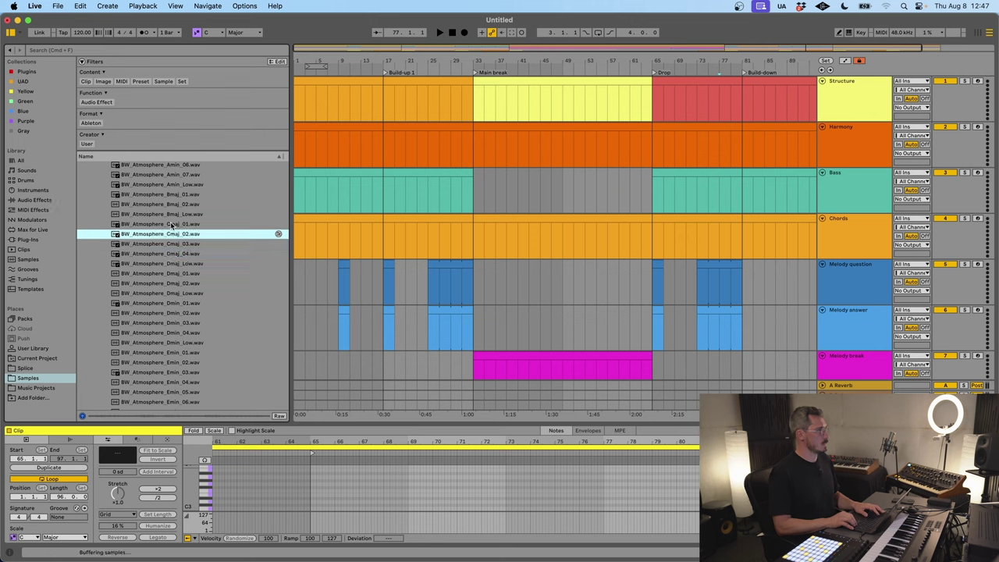
key(Up)
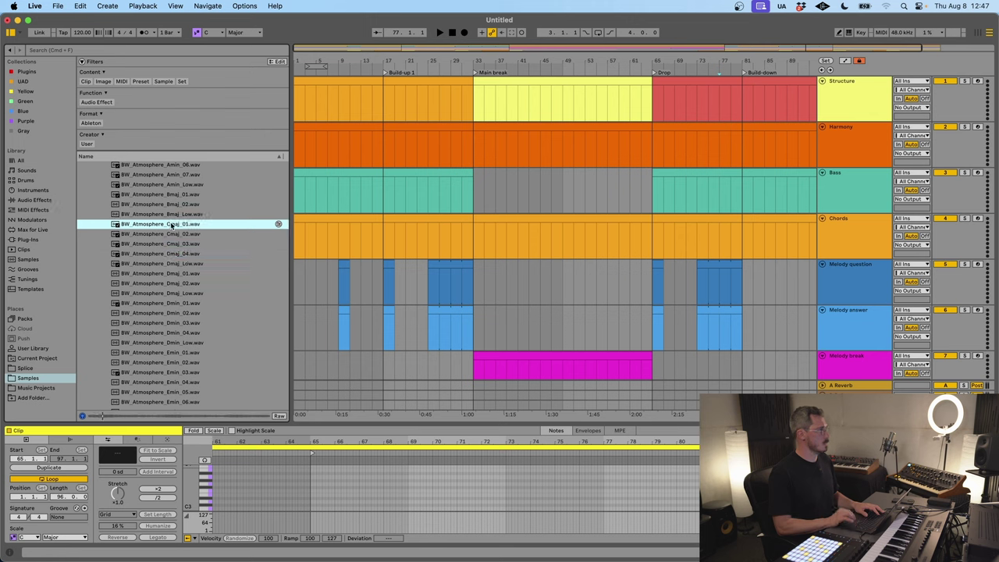
Step: Audition the A minor atmosphere samples again and select BW_Atmosphere_Amin_06.wav
click(175, 186)
key(Up)
key(Up)
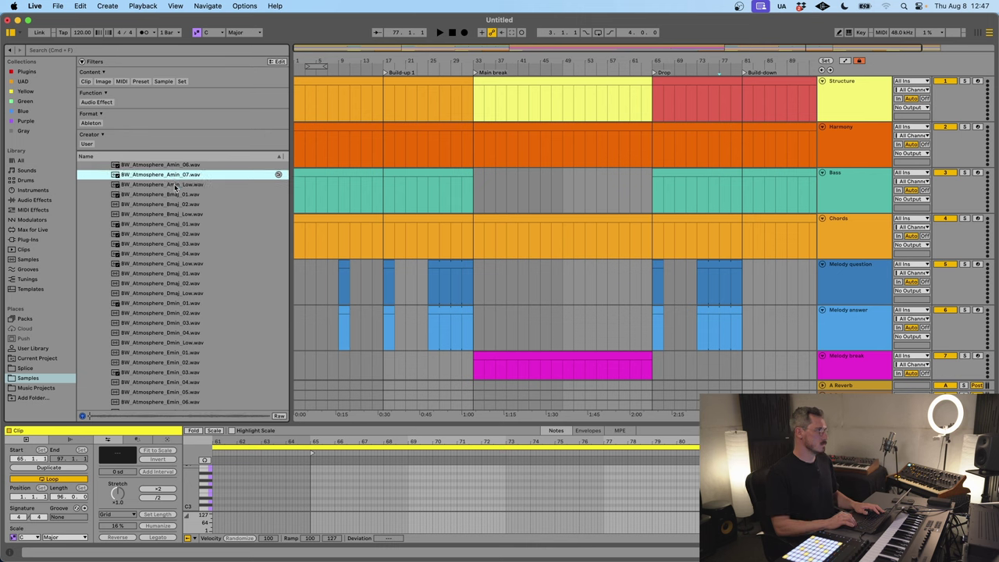
key(Up)
key(Up)
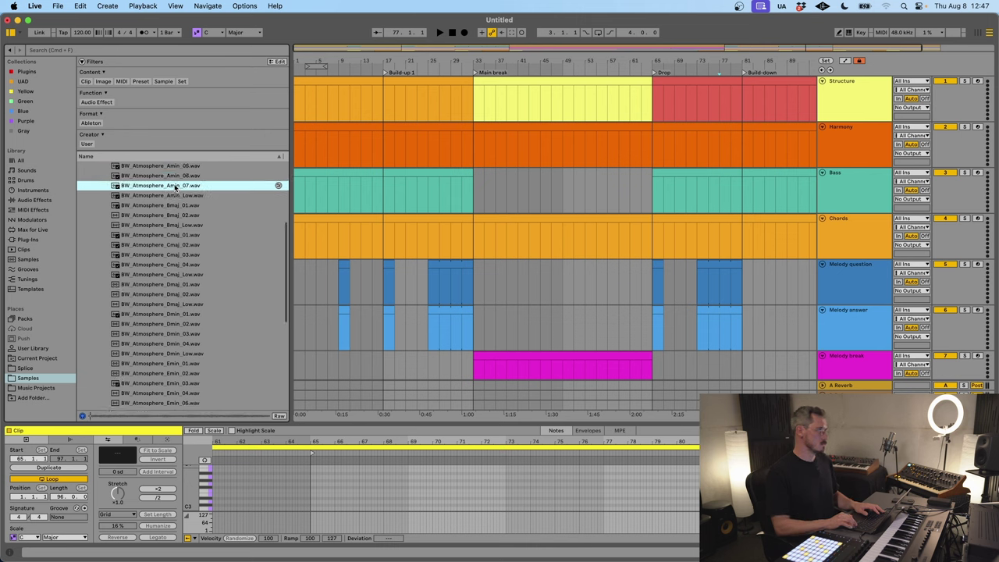
key(Down)
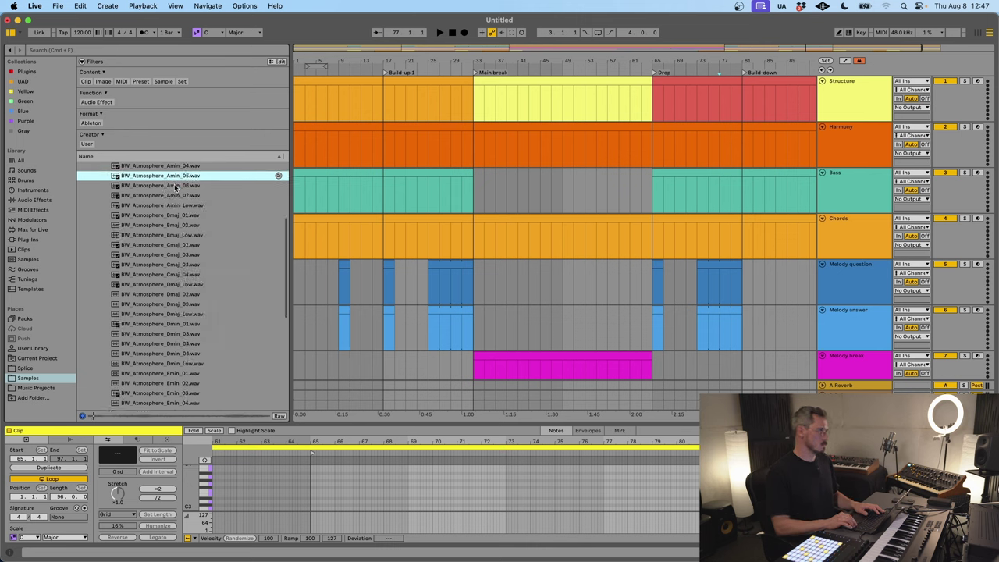
key(Down)
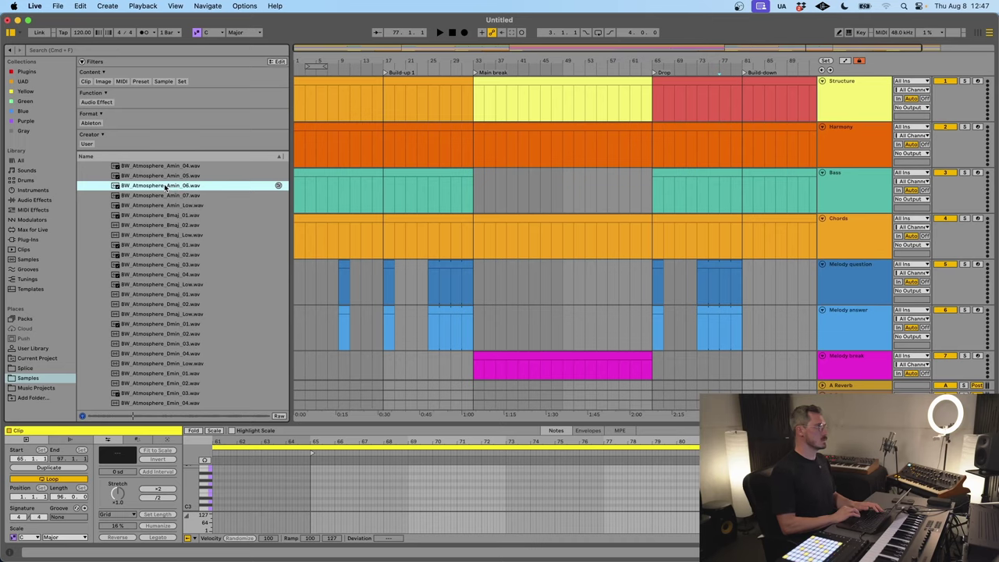
Step: Add an audio track named Harmony directly below the existing Harmony MIDI track
click(850, 128)
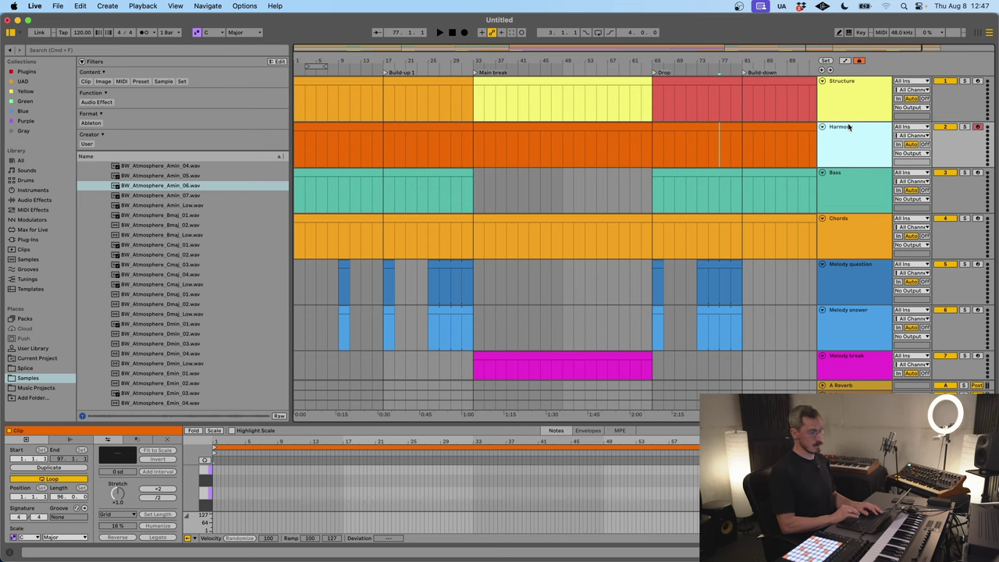
key(super+t)
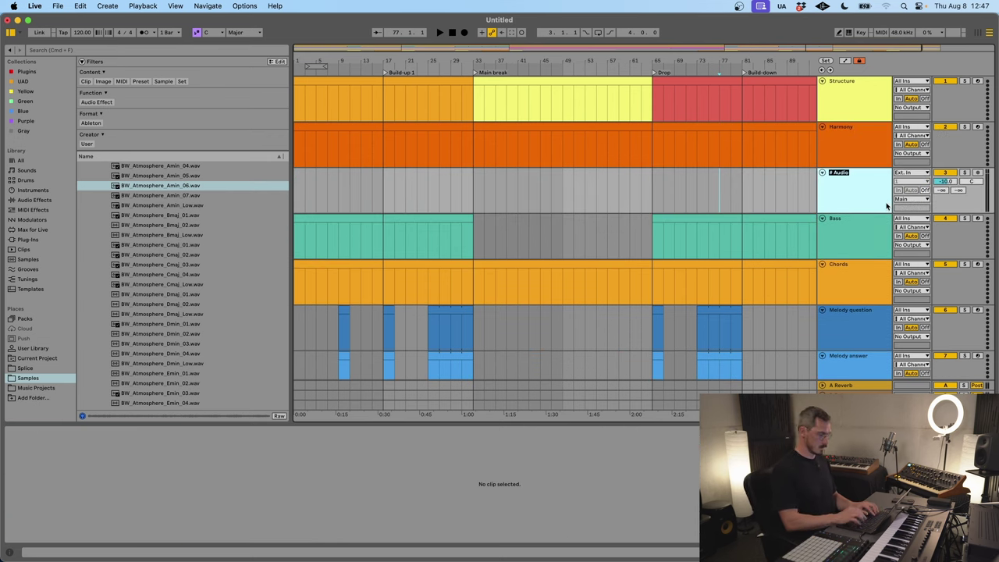
text(Harmony)
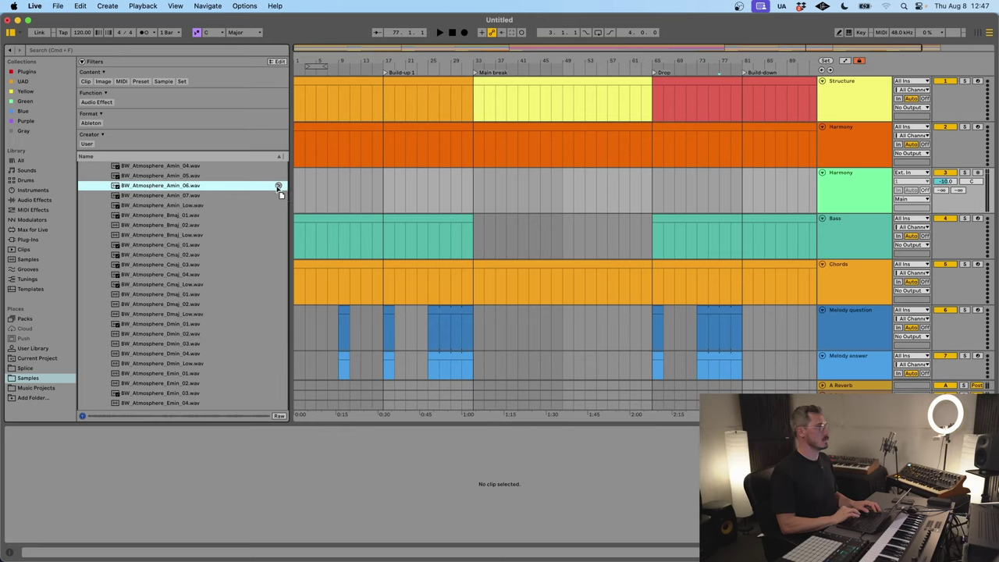
Step: Place BW_Atmosphere_Amin_06.wav at bar 1 of the Harmony audio track and extend it to bar 97
drag(279, 188, 298, 195)
click(855, 197)
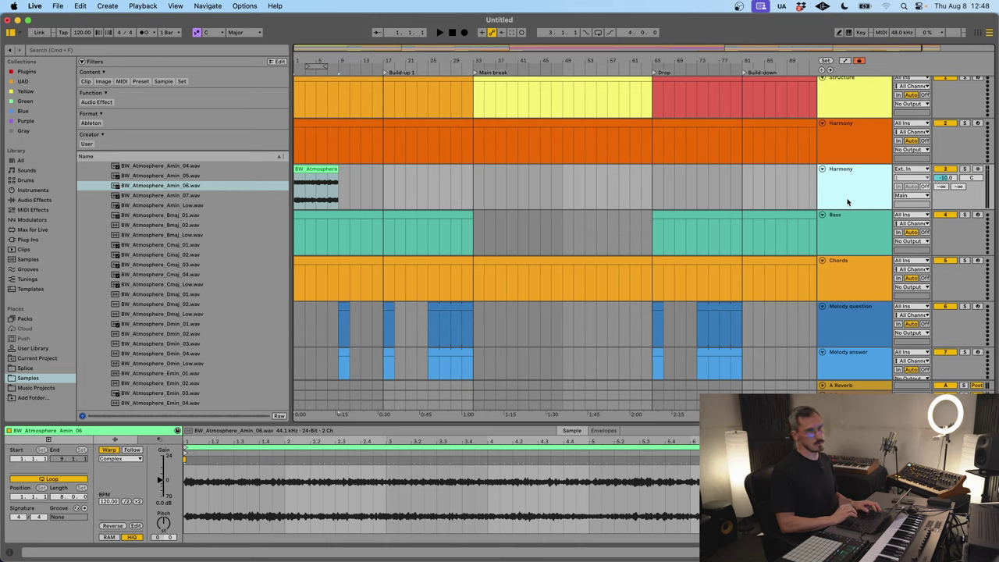
key(shift+Tab)
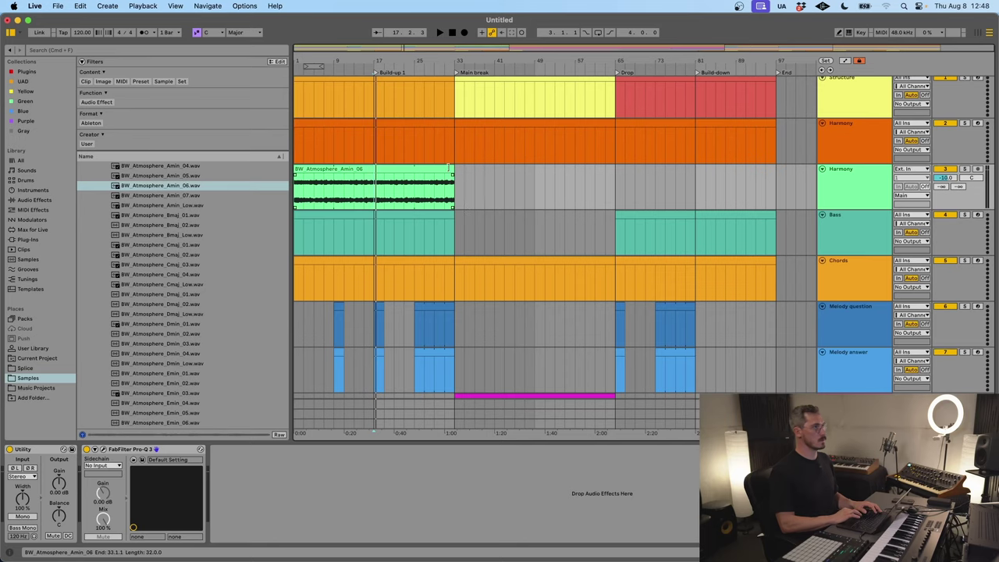
drag(449, 167, 776, 171)
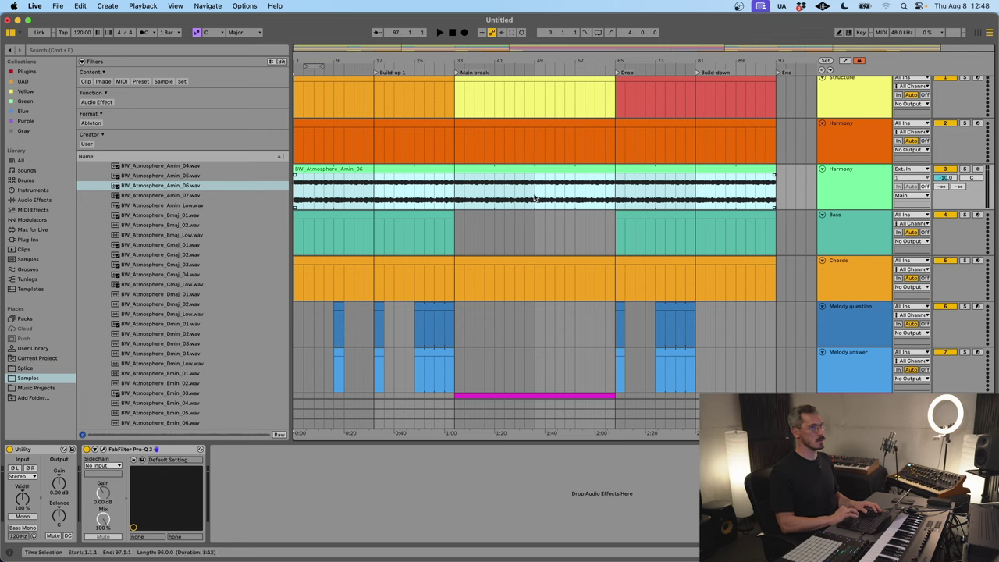
Step: Play the atmosphere clip on the Harmony audio track from near the start of the arrangement
key(space)
click(309, 201)
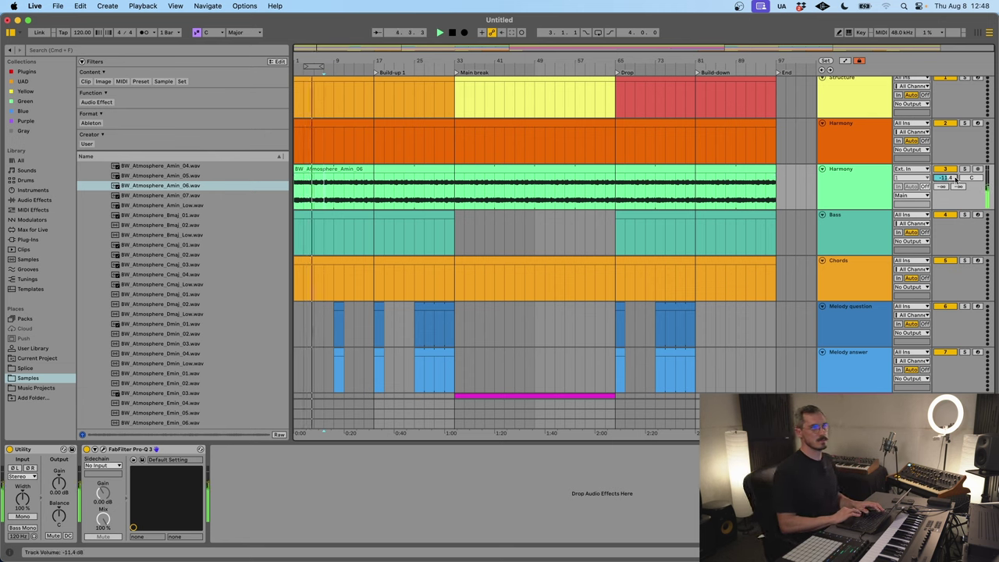
Step: Add the Movement plugin to the Harmony audio track after FabFilter Pro-Q 3 and move its window clear of the menu bar
click(851, 189)
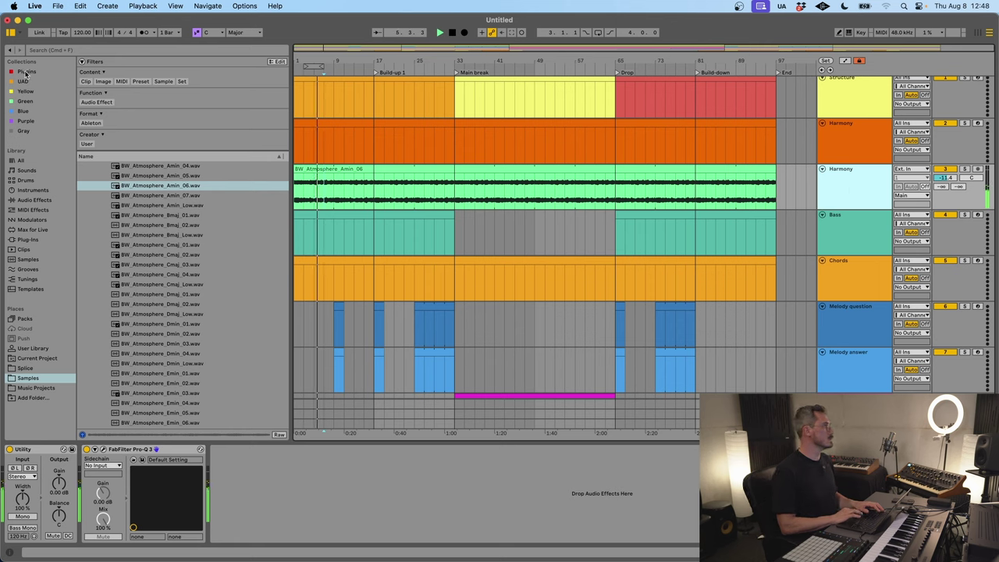
click(26, 73)
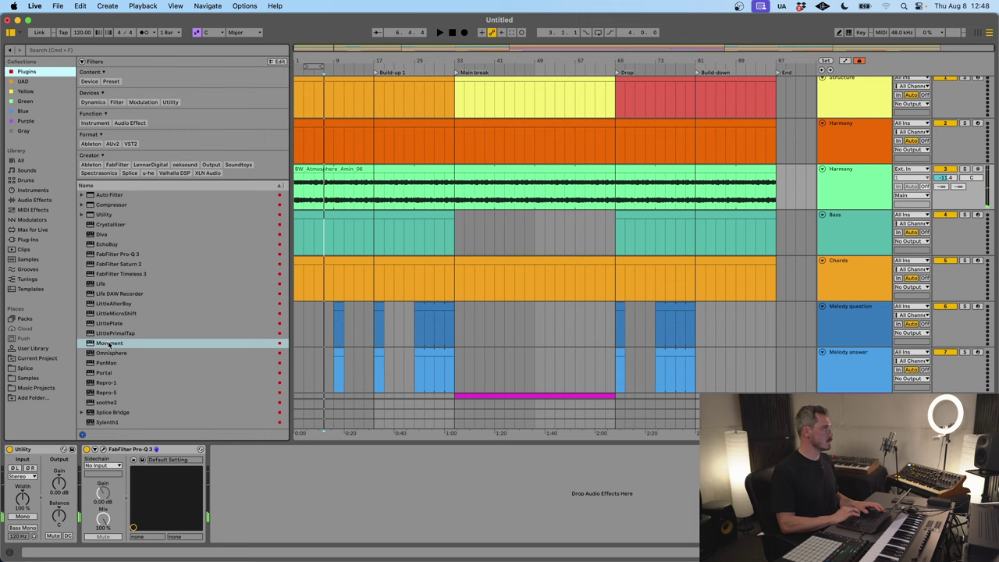
double_click(110, 344)
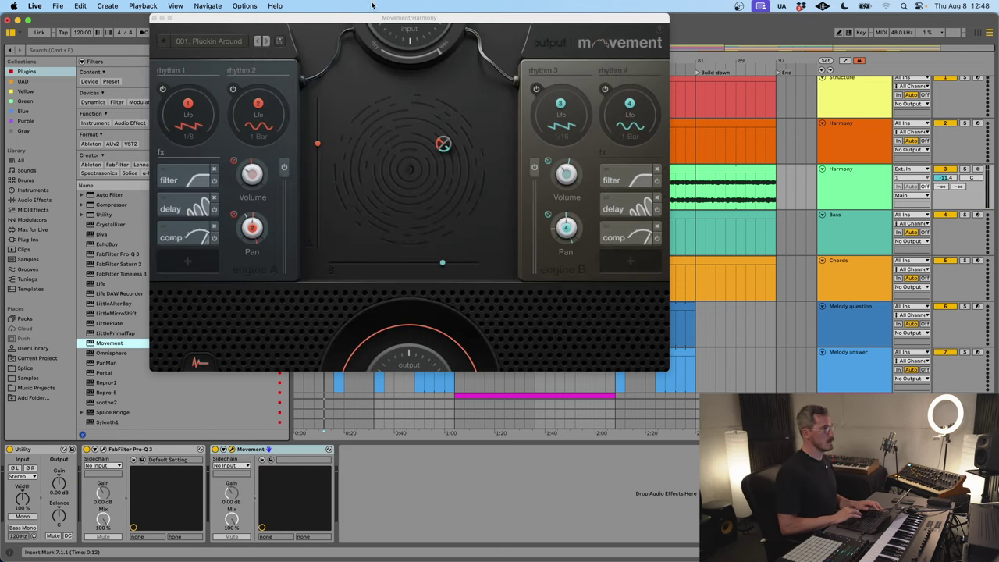
drag(371, 17, 448, 66)
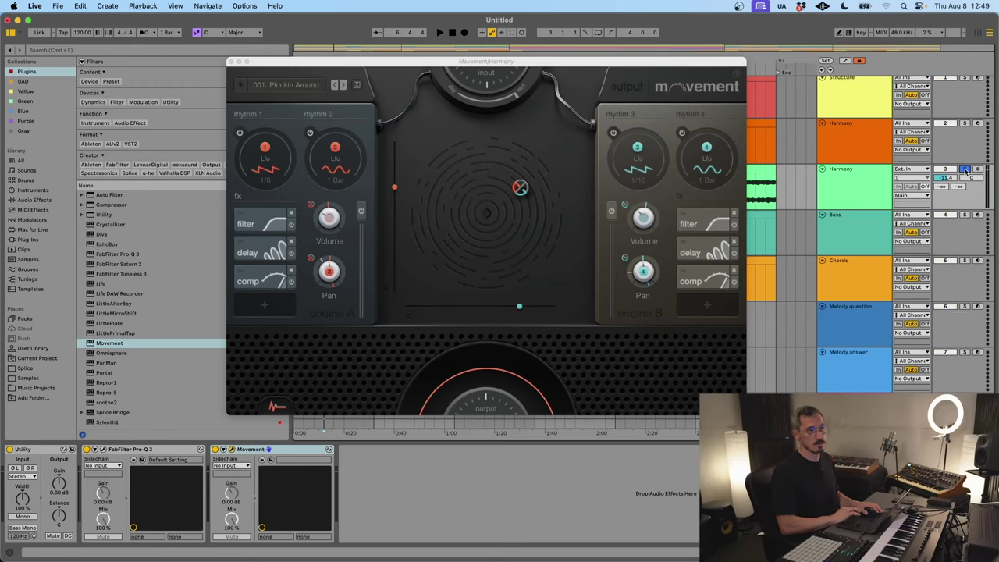
Step: Listen to the soloed Harmony audio track through Movement's 001. Pluckin Around preset
key(space)
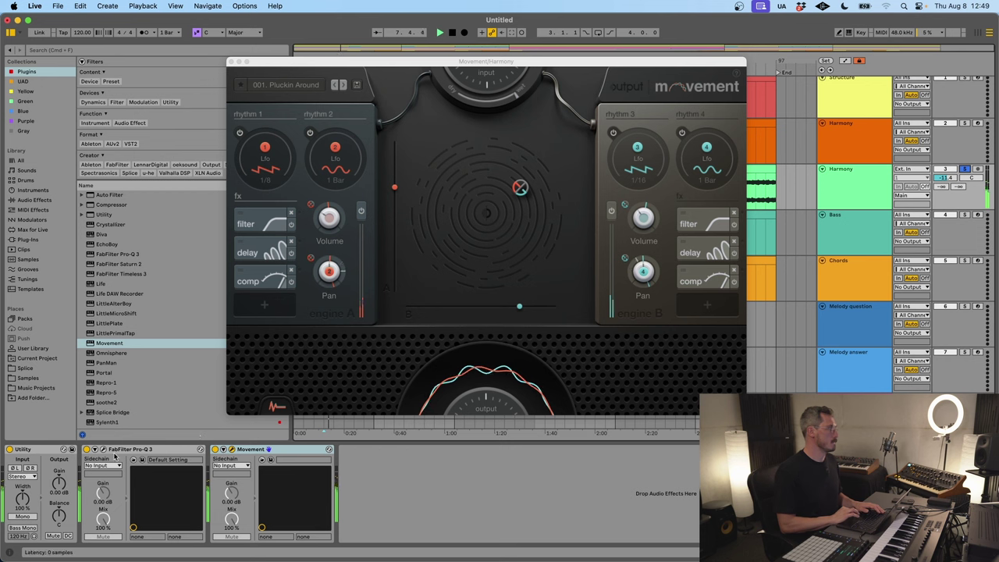
click(216, 450)
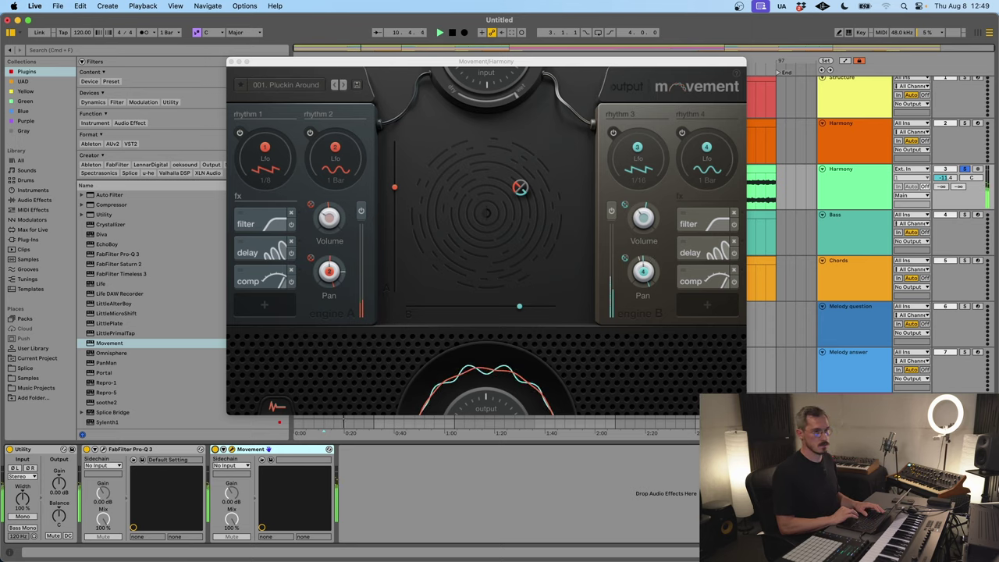
key(Delete)
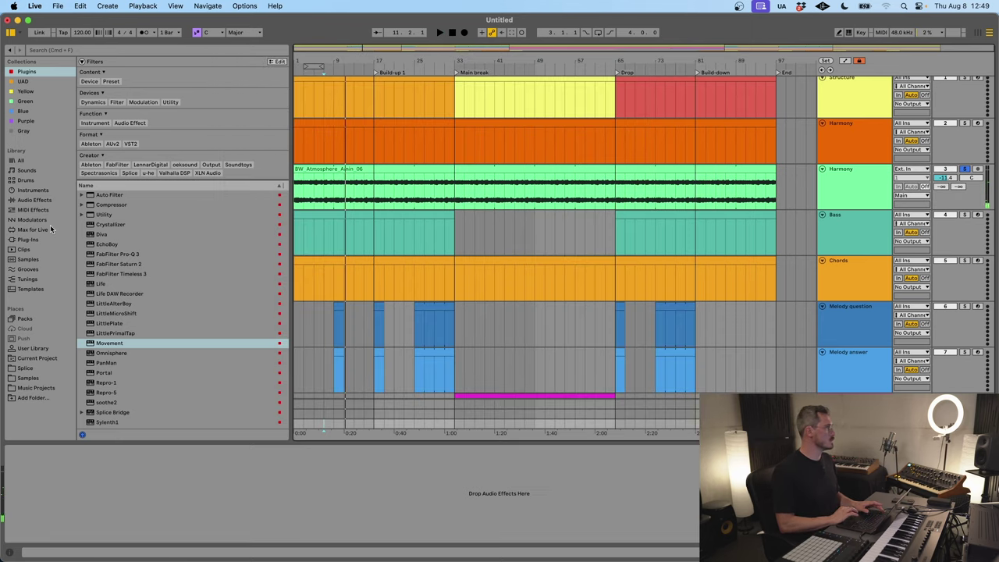
Step: Search the audio effects library for "master"
click(35, 200)
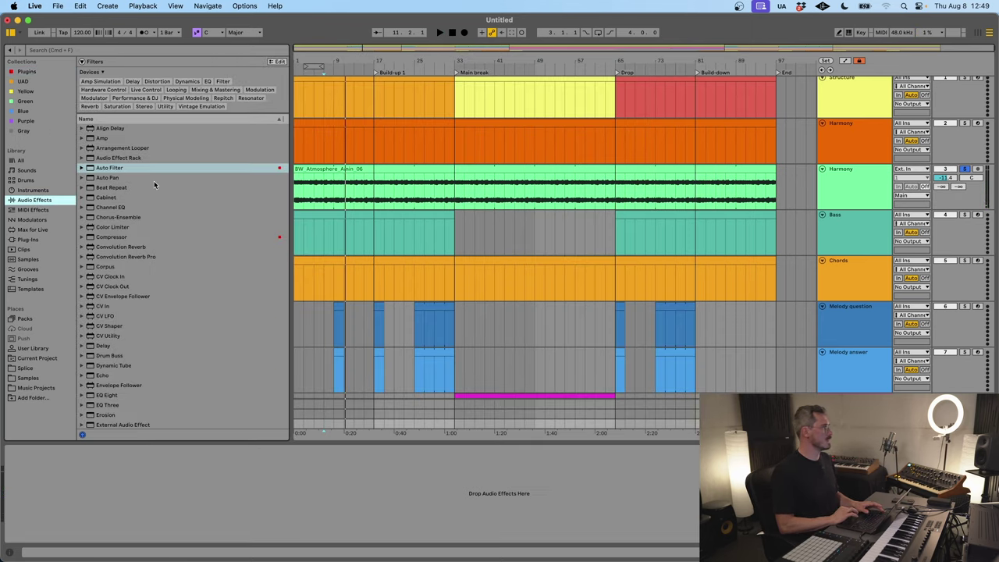
click(119, 51)
text(ma)
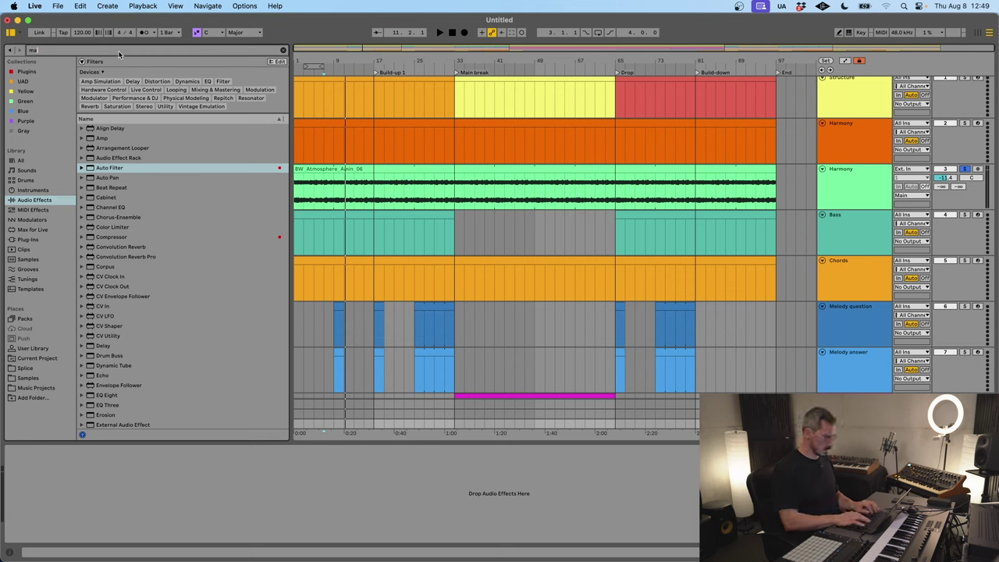
text(ster)
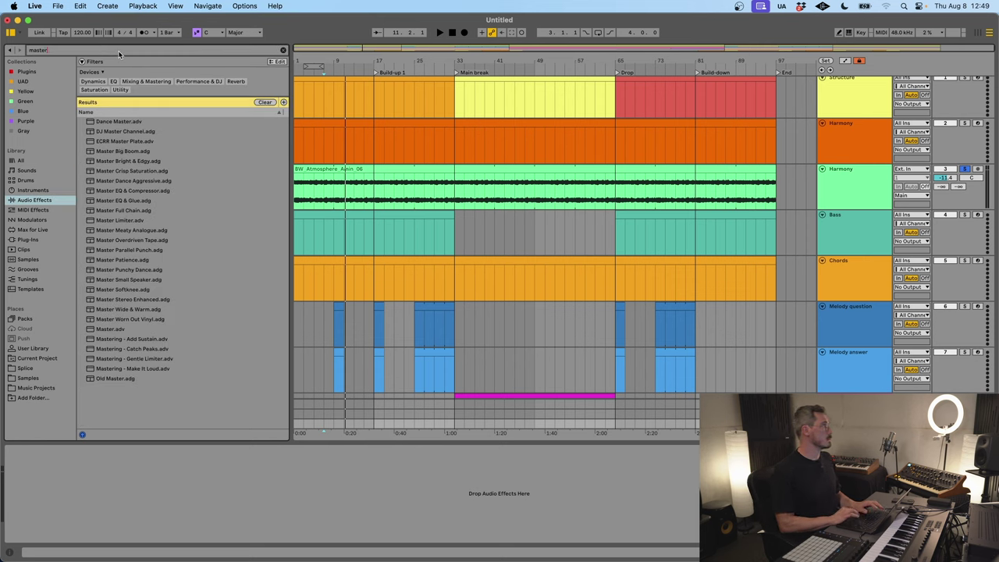
Step: Look through the master effect presets and add Master Bright & Edgy.adg to the empty effect chain
click(128, 122)
key(Down)
key(Down)
key(Down)
key(Down)
key(Down)
key(Down)
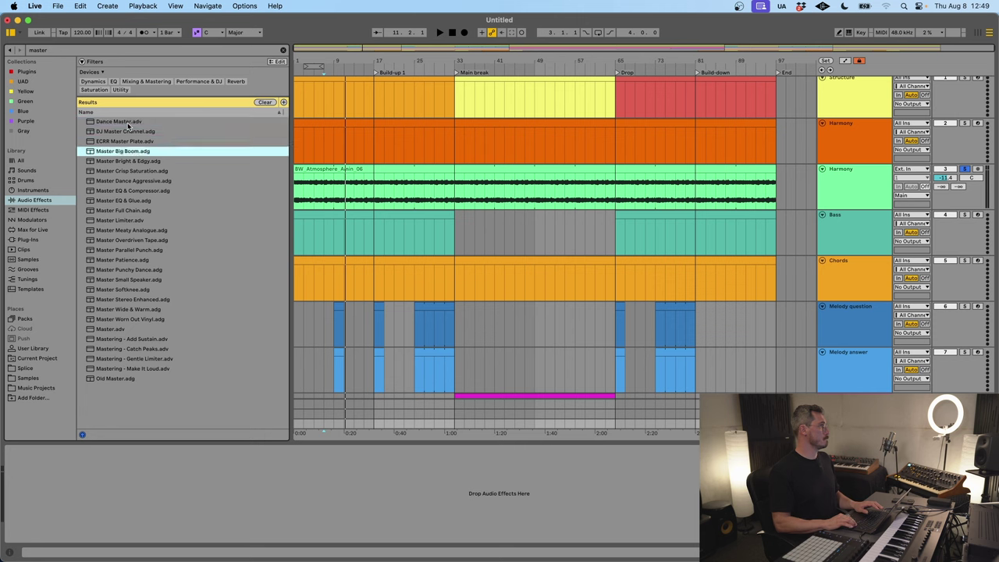
key(Down)
key(Down)
key(Down)
key(Down)
key(Down)
key(Down)
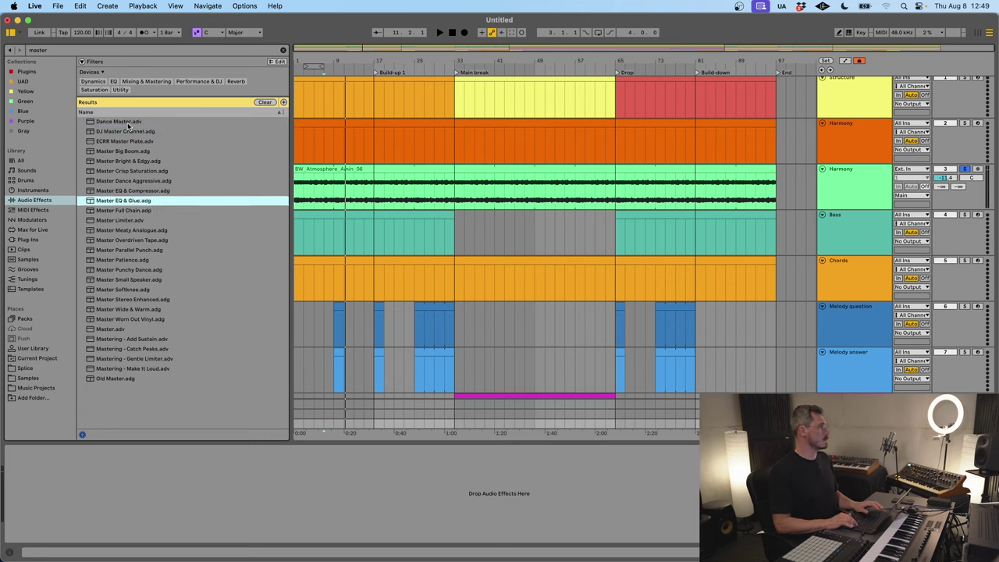
key(Up)
key(Up)
key(Up)
key(Up)
key(Up)
key(Up)
key(Up)
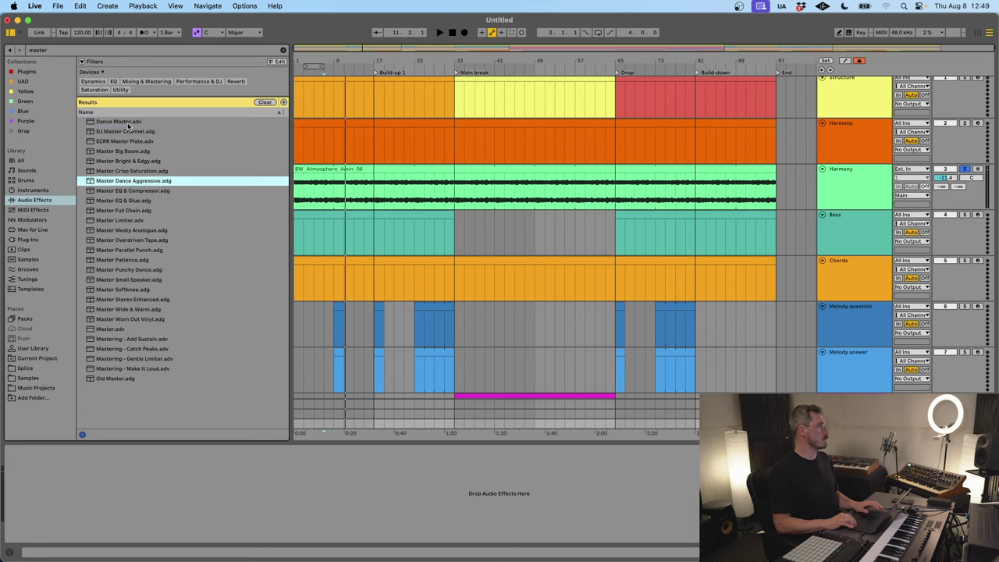
key(Up)
key(Up)
key(Up)
key(Up)
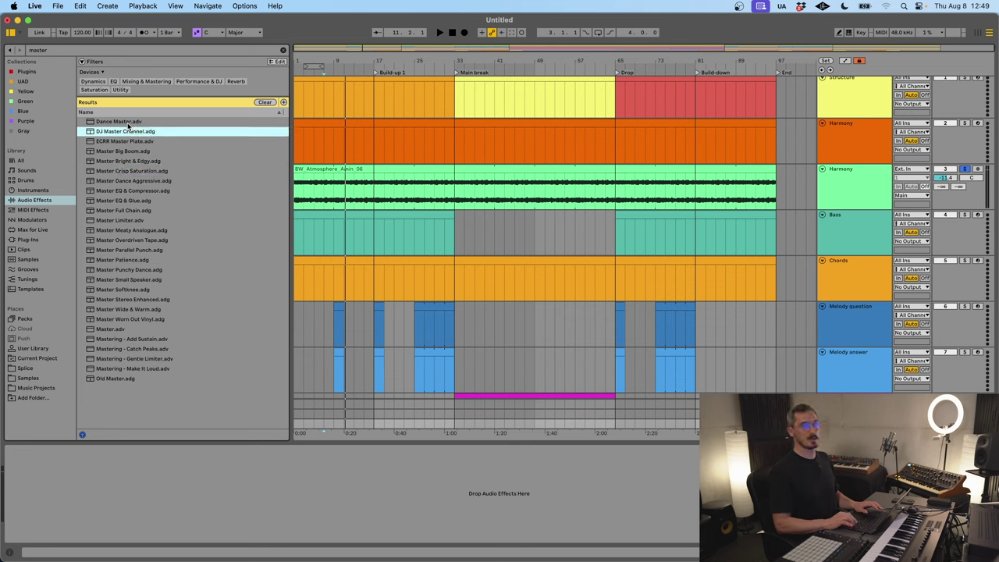
key(Up)
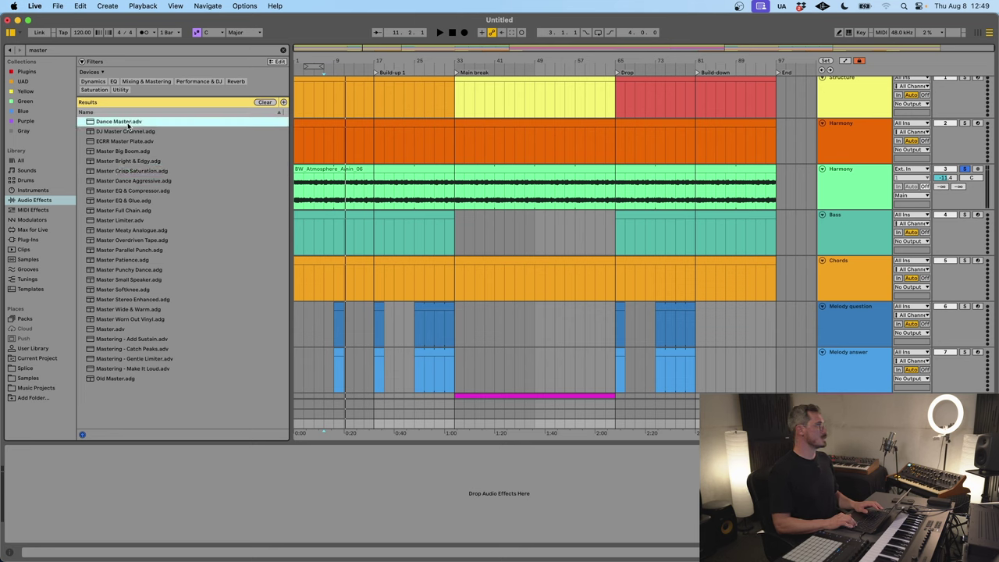
key(Down)
key(Down)
key(Down)
key(Down)
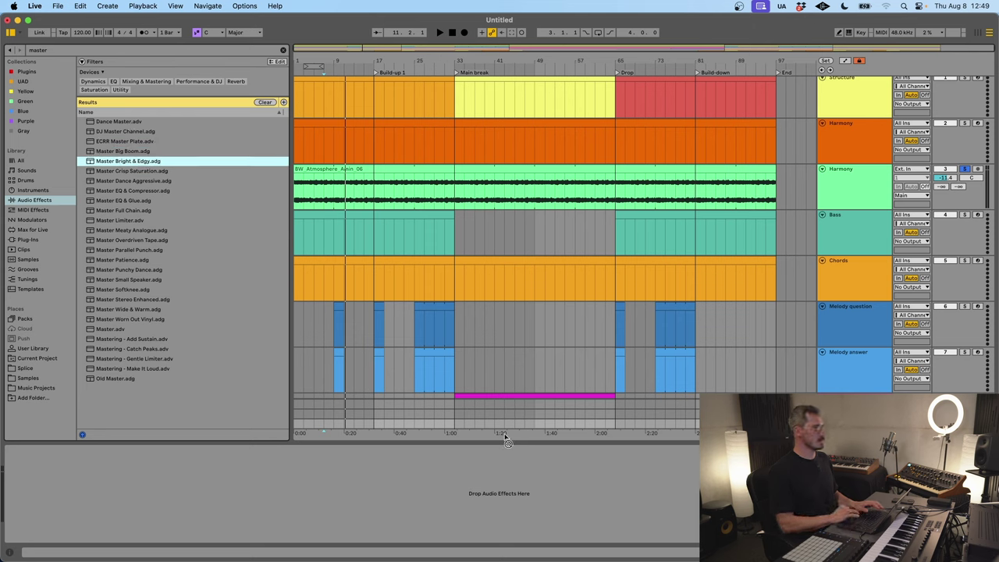
drag(500, 500, 500, 503)
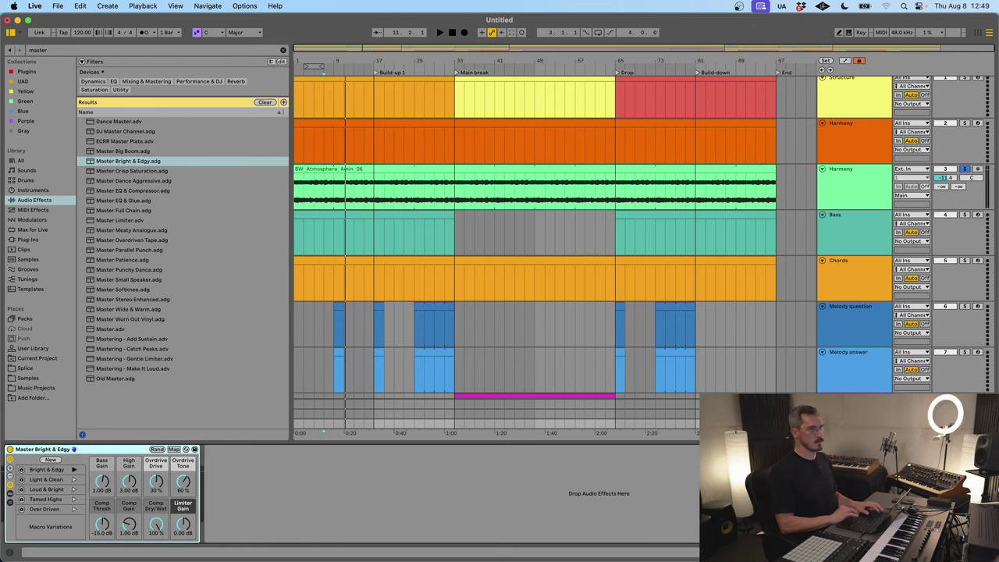
Step: Recall the rack's Light & Clean variation, play the soloed Harmony track from bar 1 and close the Movement window
key(space)
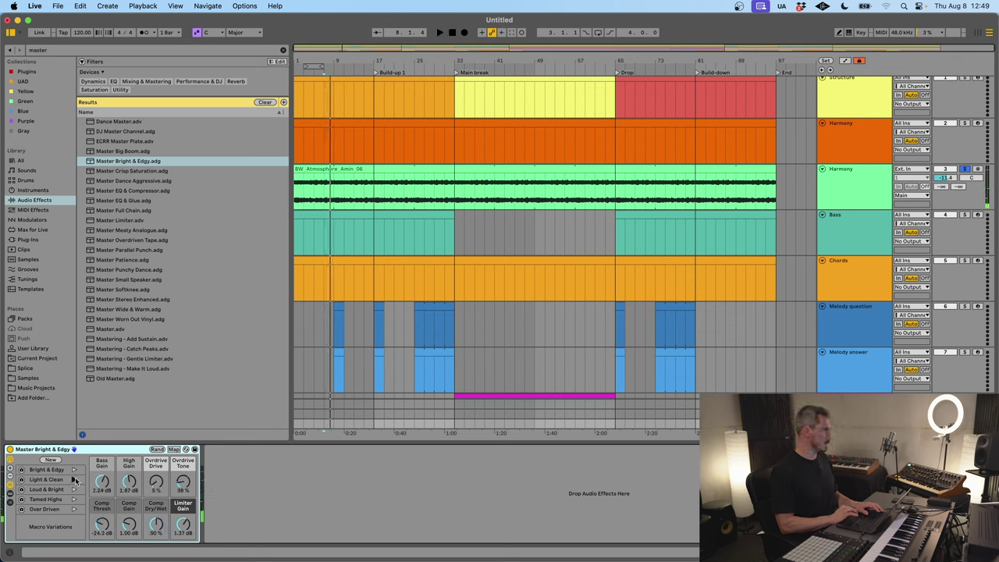
key(space)
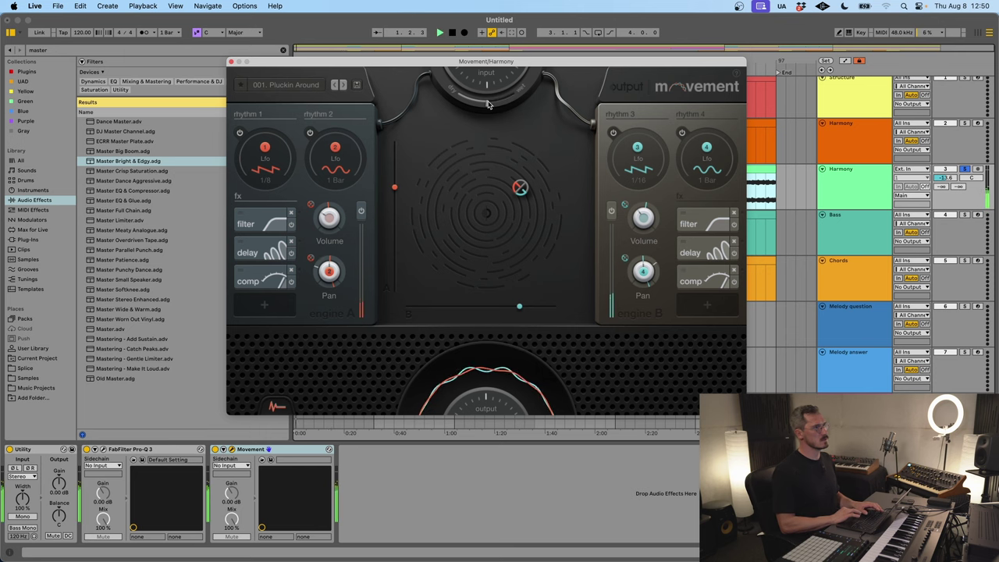
click(231, 62)
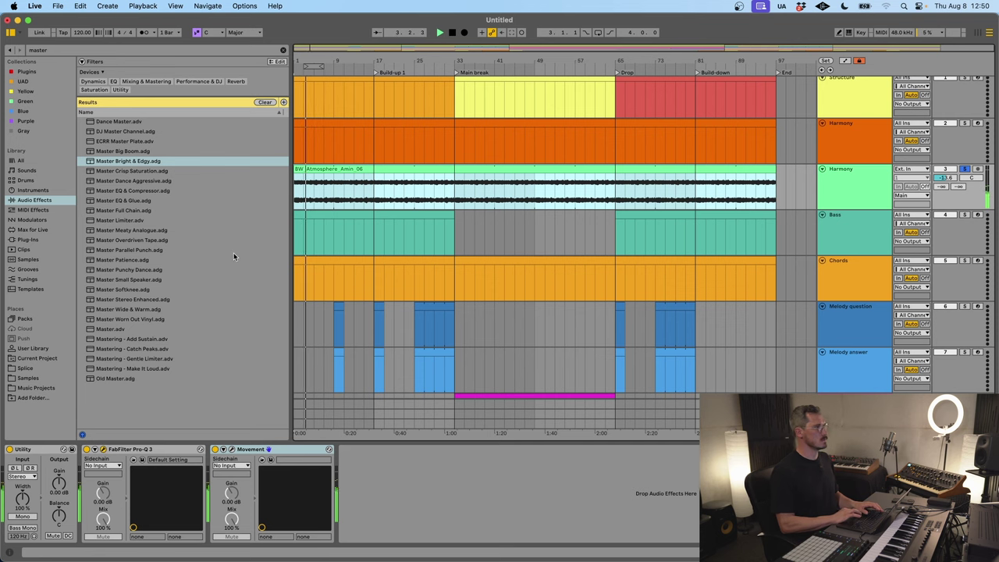
Step: Add an 18 dB/oct low cut at about 324 Hz in the Harmony audio track's FabFilter Pro-Q 3
click(94, 449)
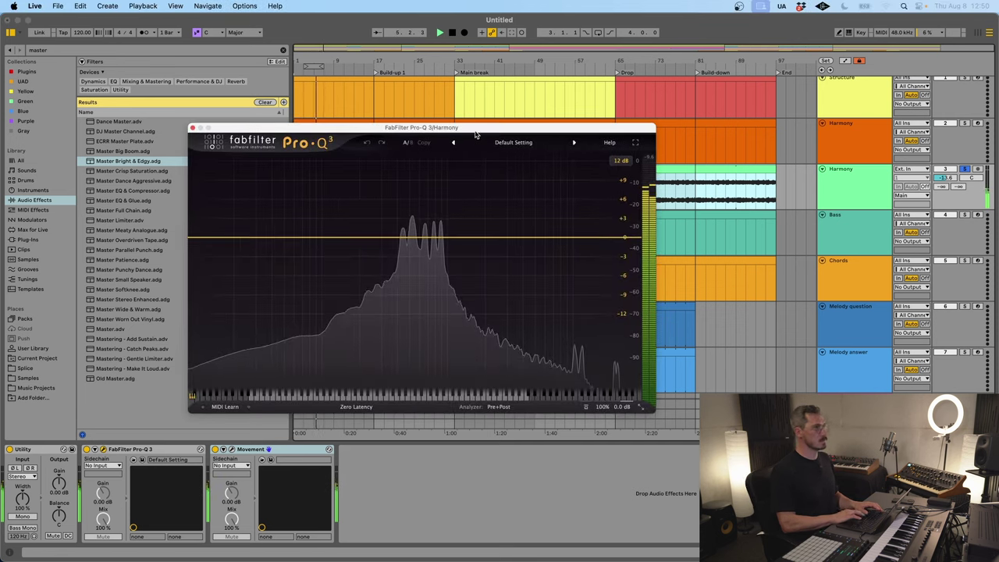
click(197, 238)
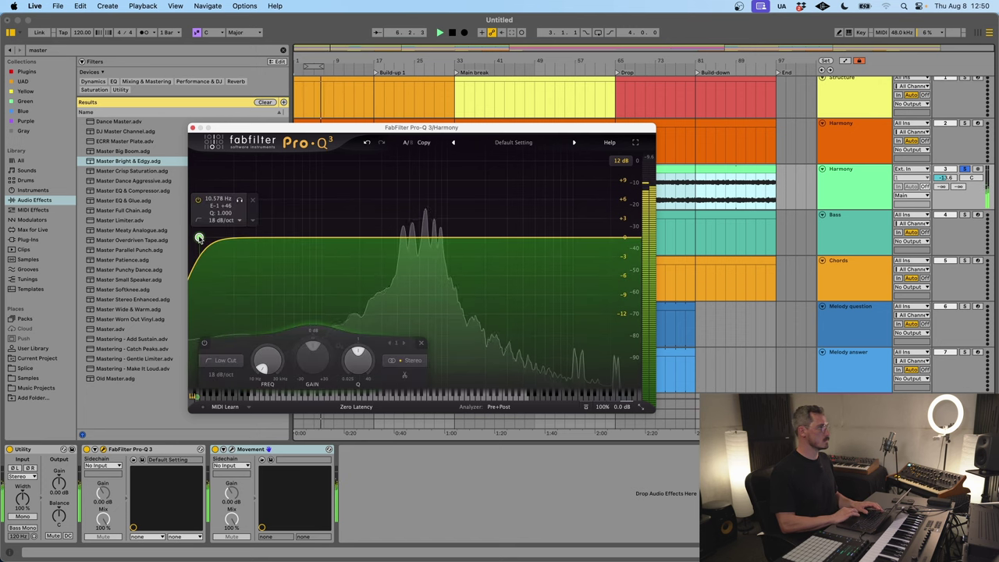
drag(197, 239, 385, 238)
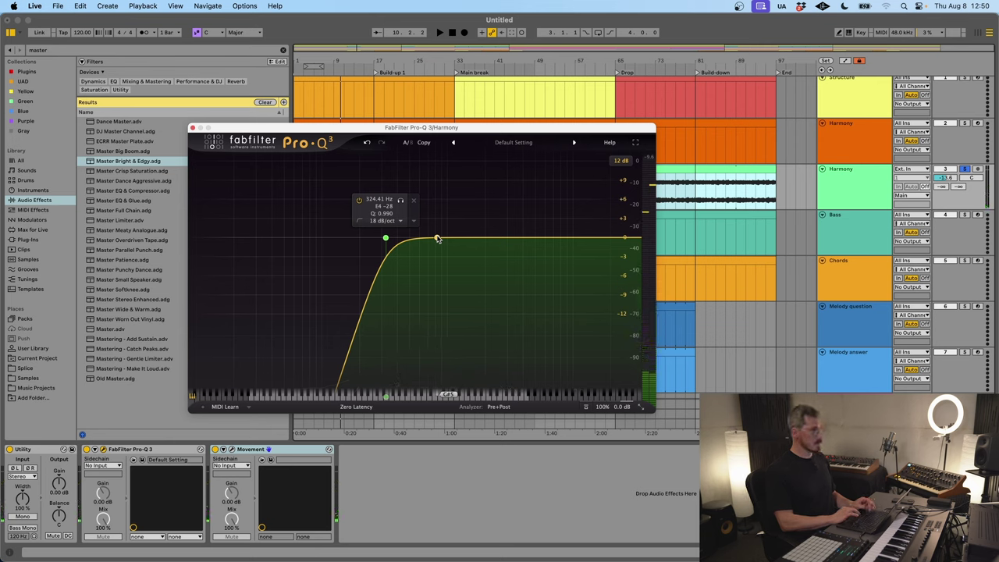
Step: Add a dynamic bell band at about 831 Hz with a range of about -4 dB, checking it during playback, and close the equalizer
drag(437, 239, 437, 258)
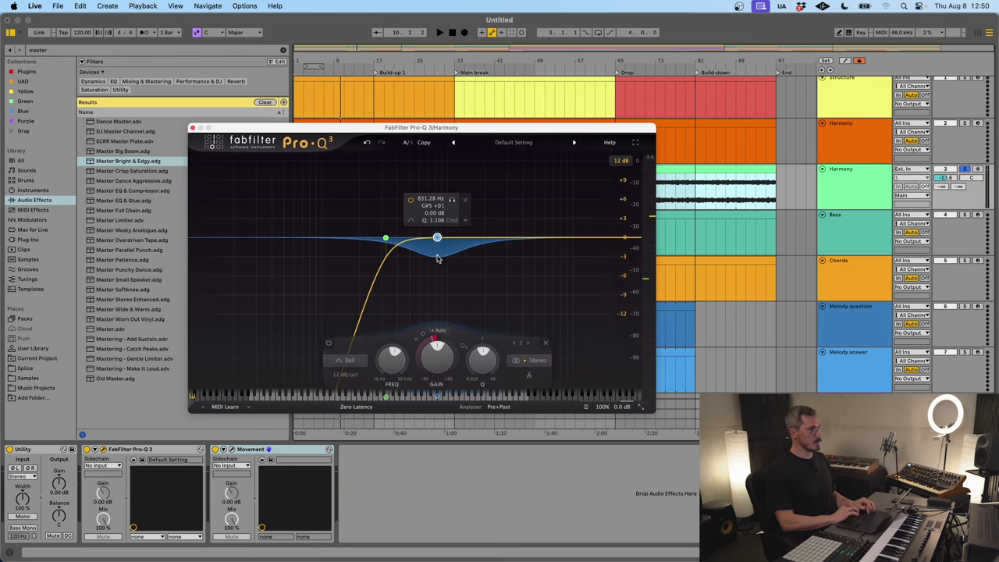
key(space)
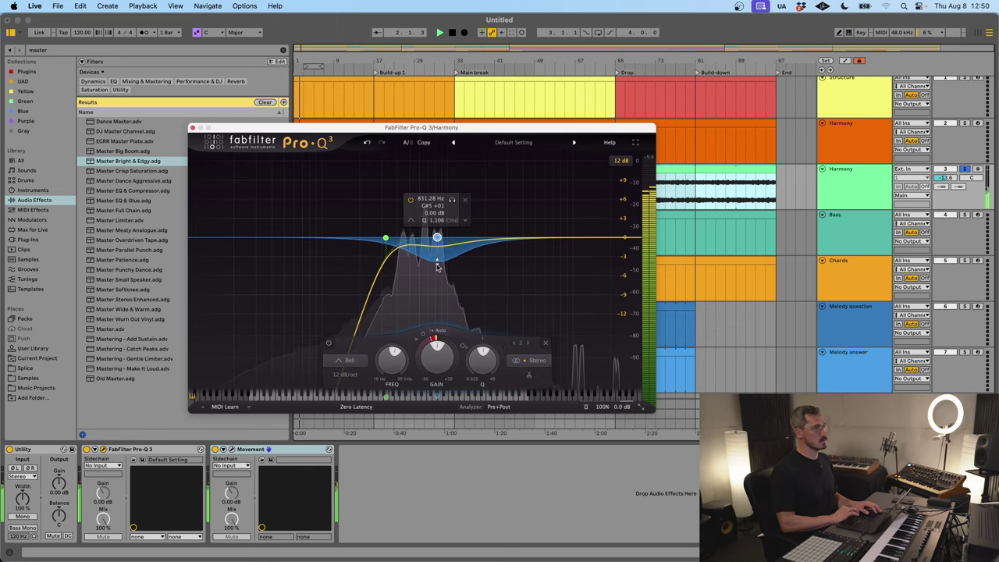
mouse_move(437, 267)
mouse_down()
mouse_move(435, 279)
mouse_move(436, 269)
mouse_up()
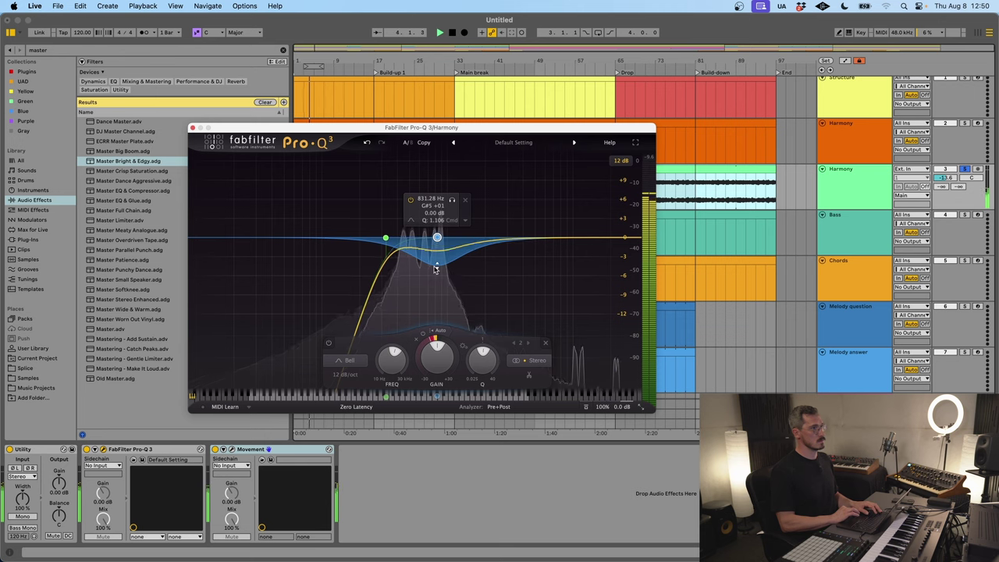
click(192, 127)
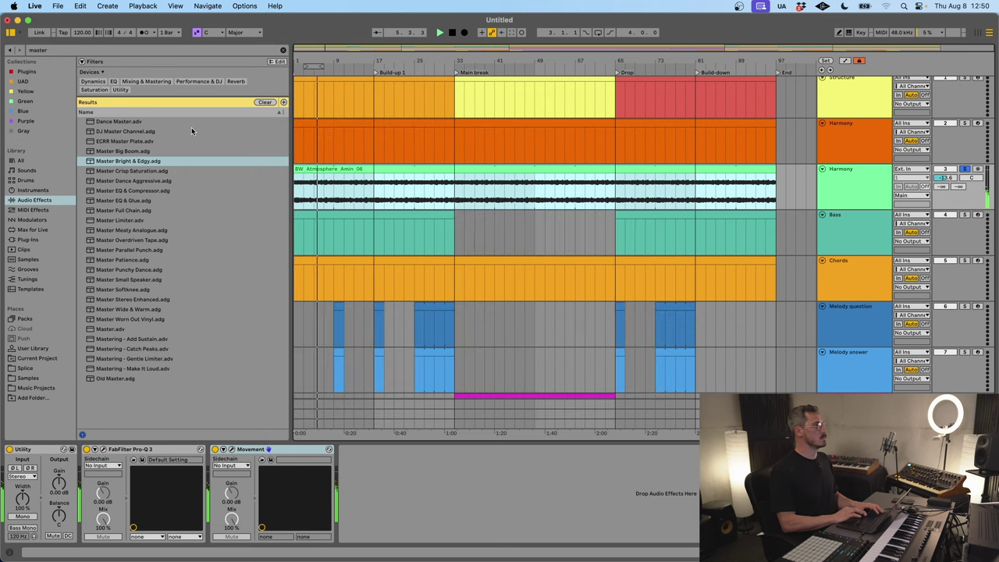
Step: Set the insert marker at Build-up 1 and move the Chords track above the Bass track
click(375, 202)
click(845, 261)
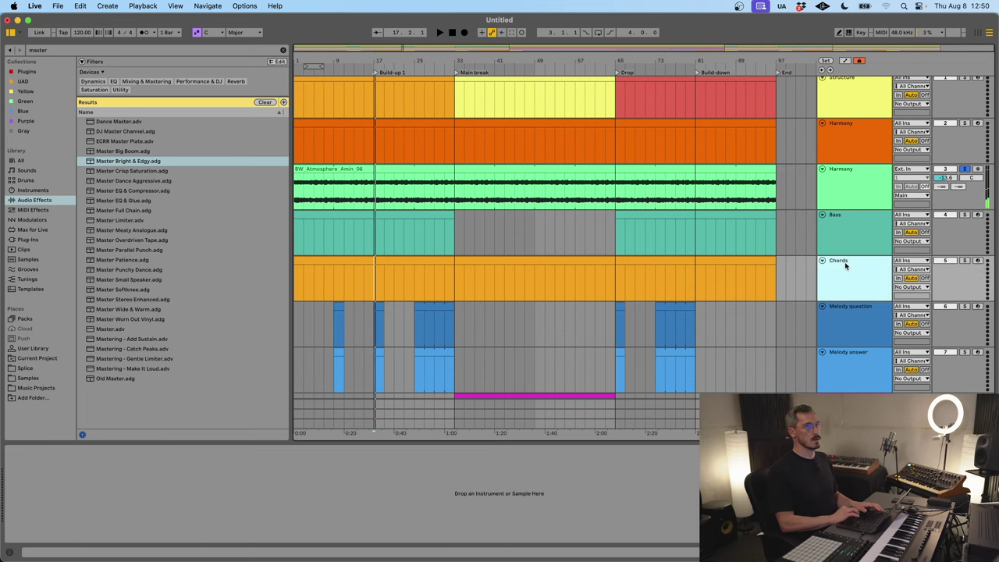
drag(845, 262, 843, 232)
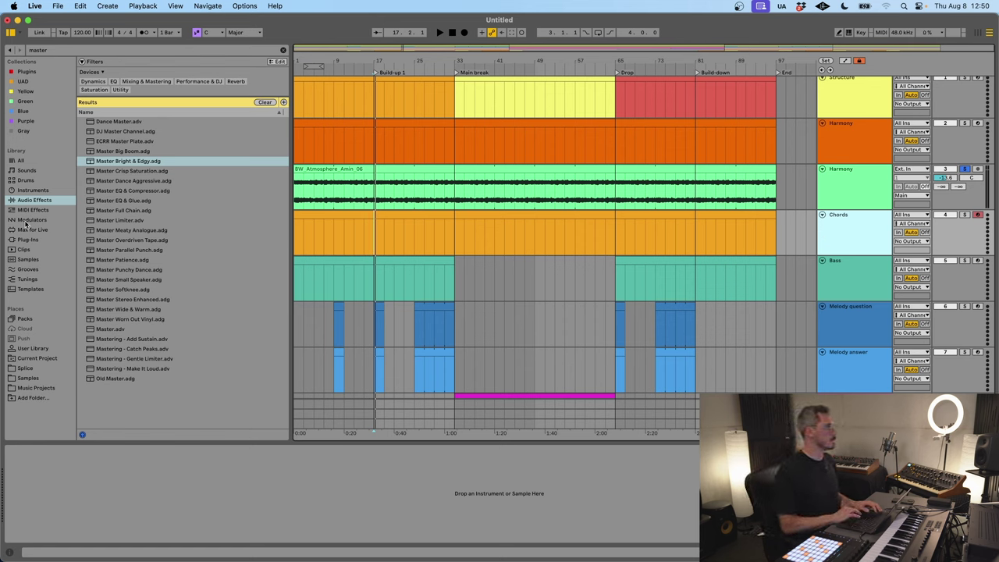
Step: Return to the Samples folder, clear the "master" search and collapse the Tonal Atmospheres folder
click(28, 378)
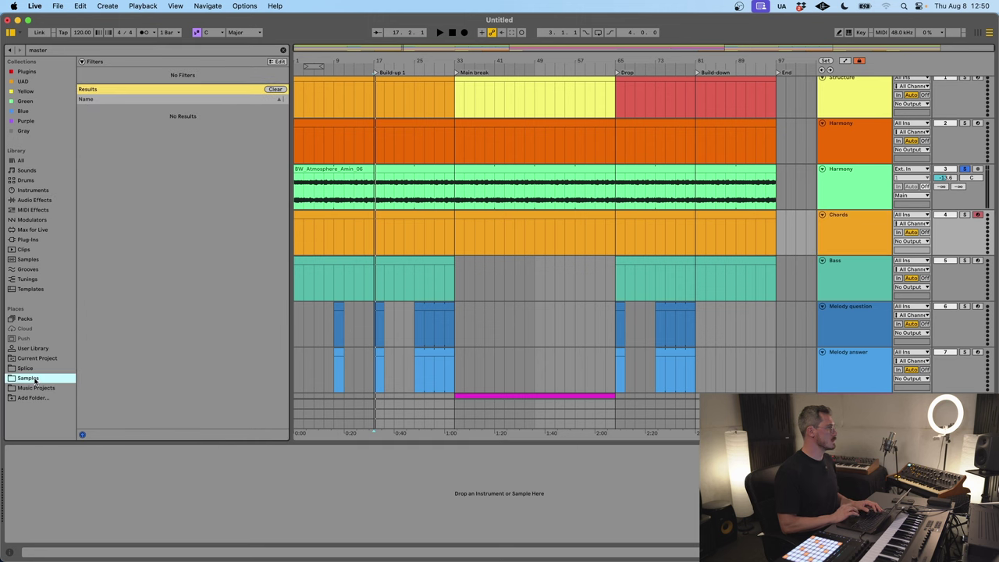
click(284, 50)
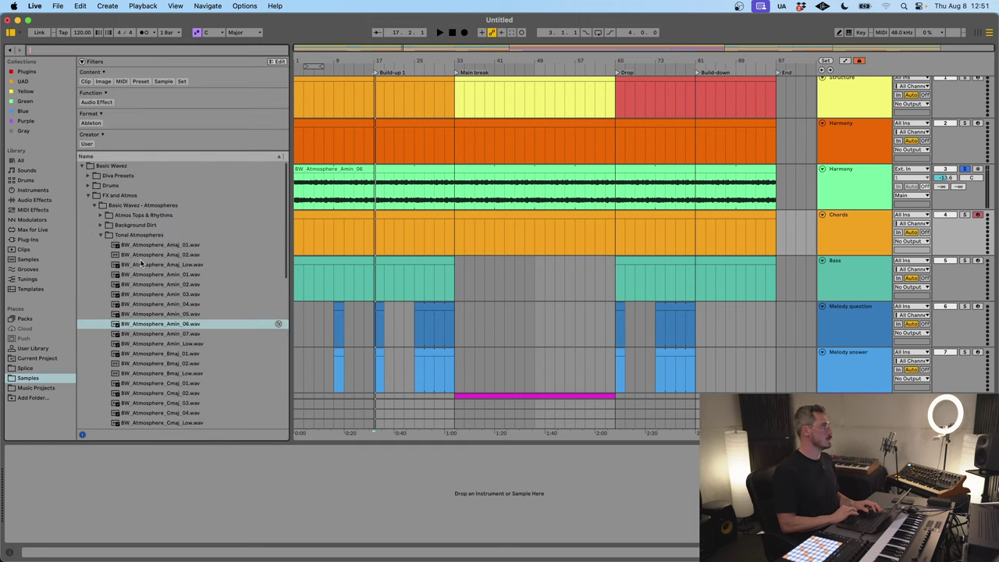
click(103, 235)
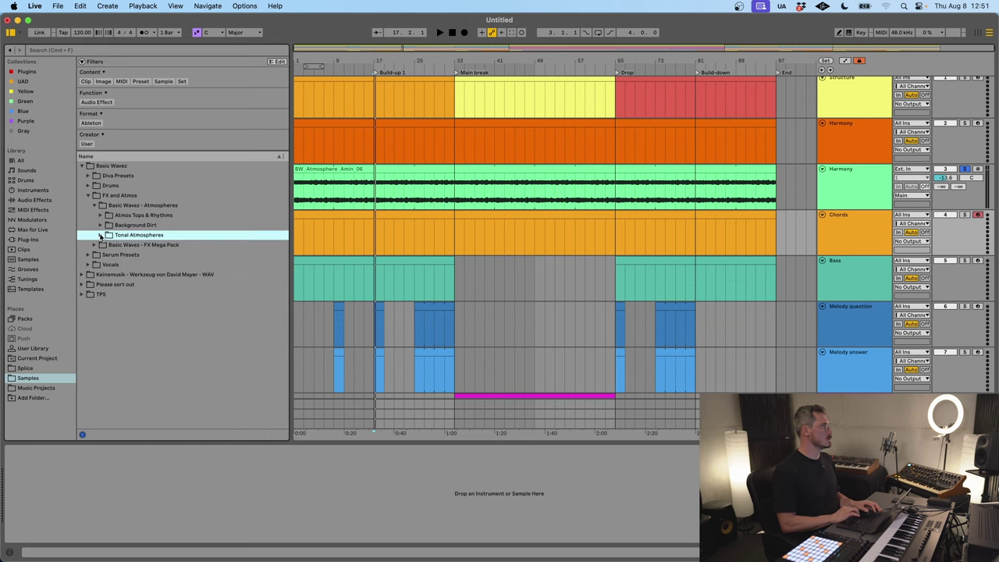
Step: Open the Dulus Hat Loops folder within the Basic Wavez - Dulus Drum Loops pack in the Drums samples
click(88, 186)
click(120, 235)
key(Down)
key(Down)
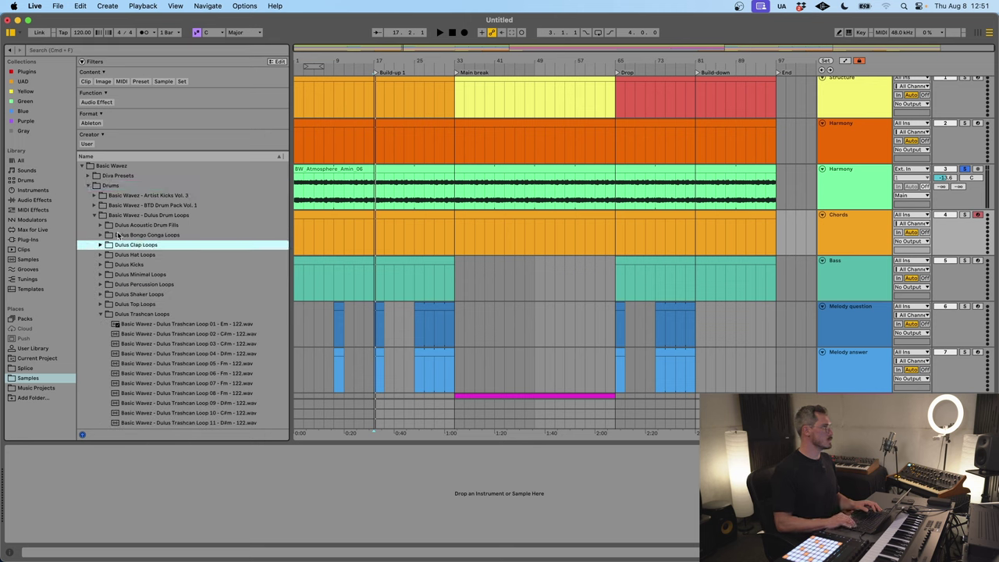
key(Right)
Step: Audition the Dulus hat loops one after another and select Dulus Hat Loop 02
key(Down)
key(Down)
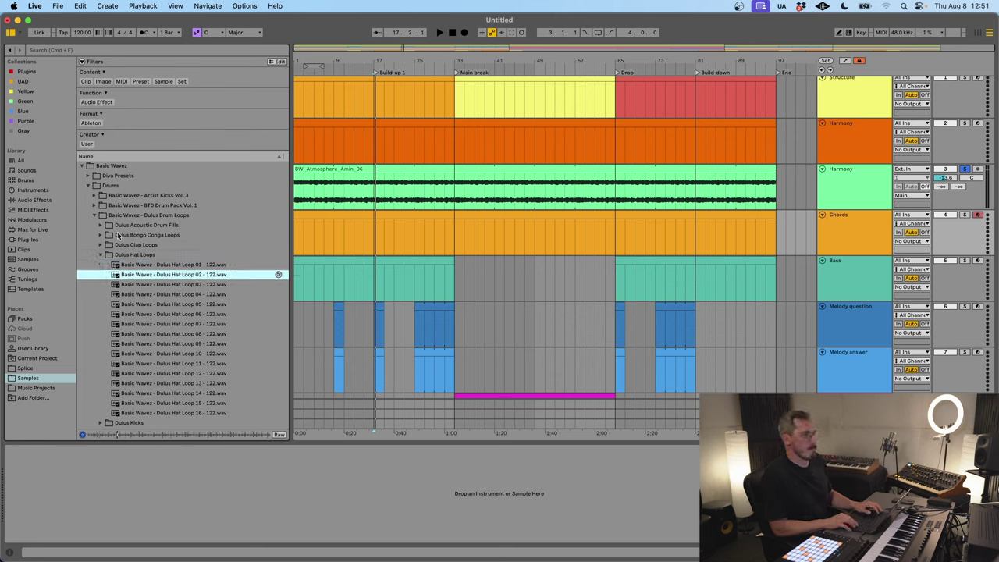
key(Down)
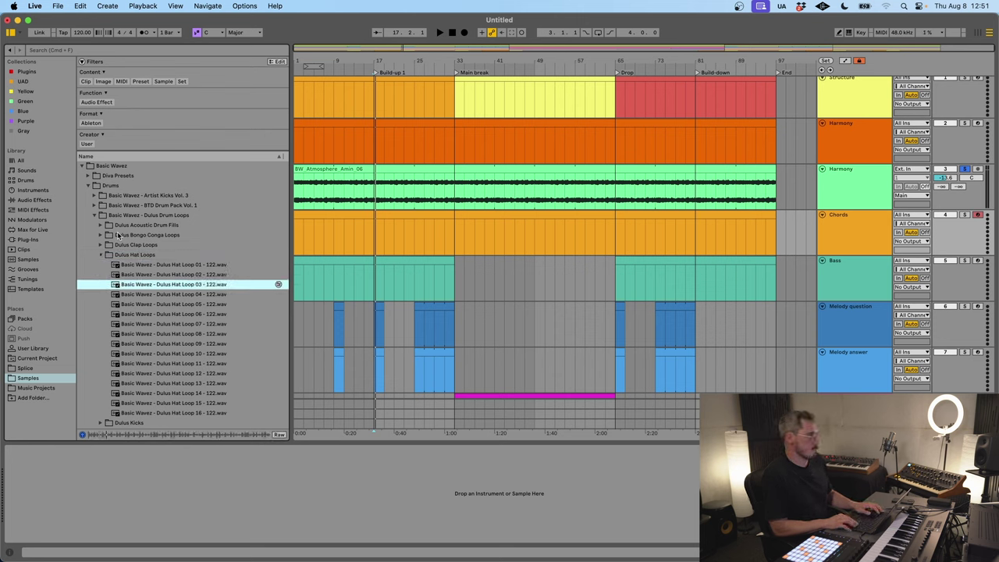
key(Down)
key(Down)
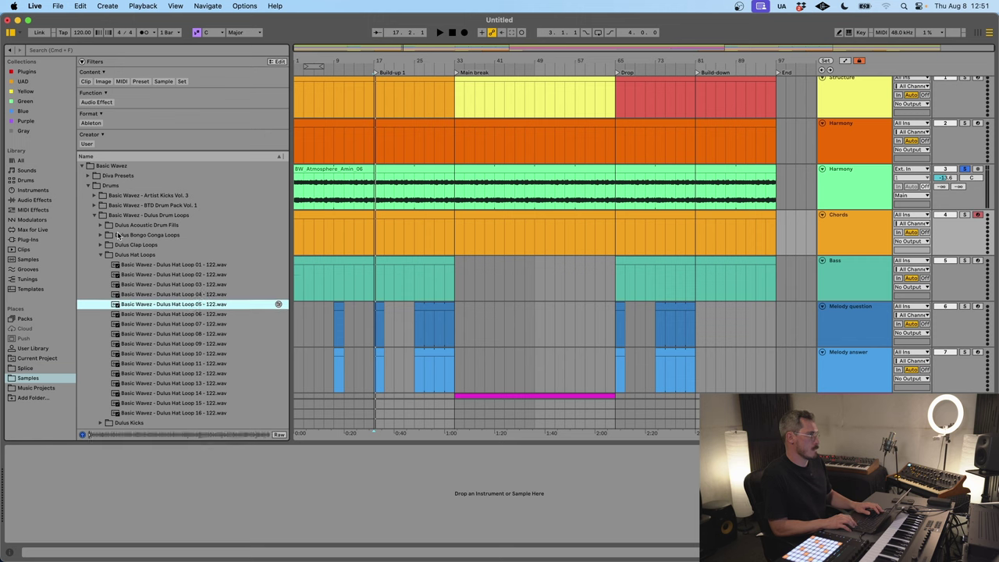
key(Down)
key(Down)
key(Down)
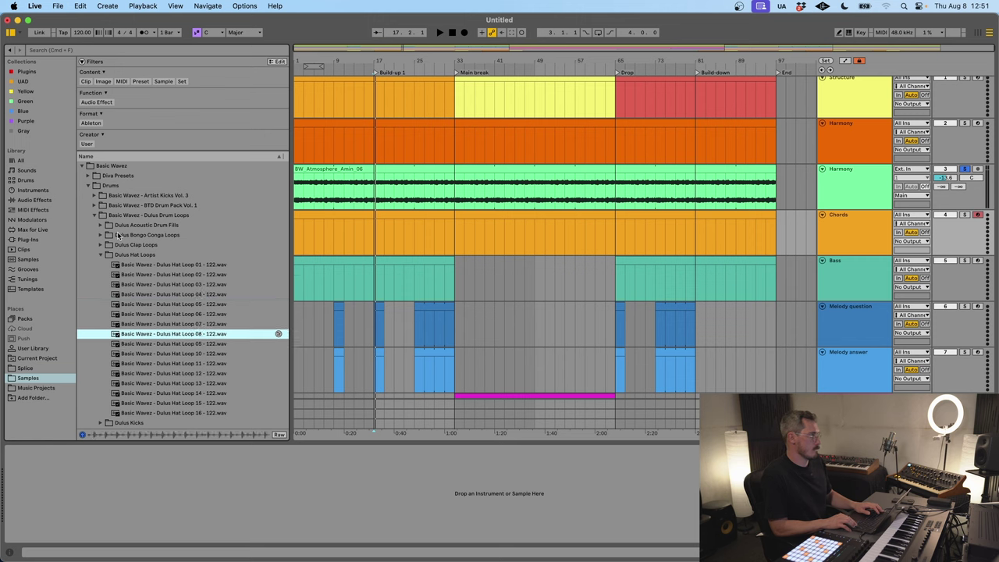
key(Down)
key(Down)
key(Down)
key(Down)
key(Down)
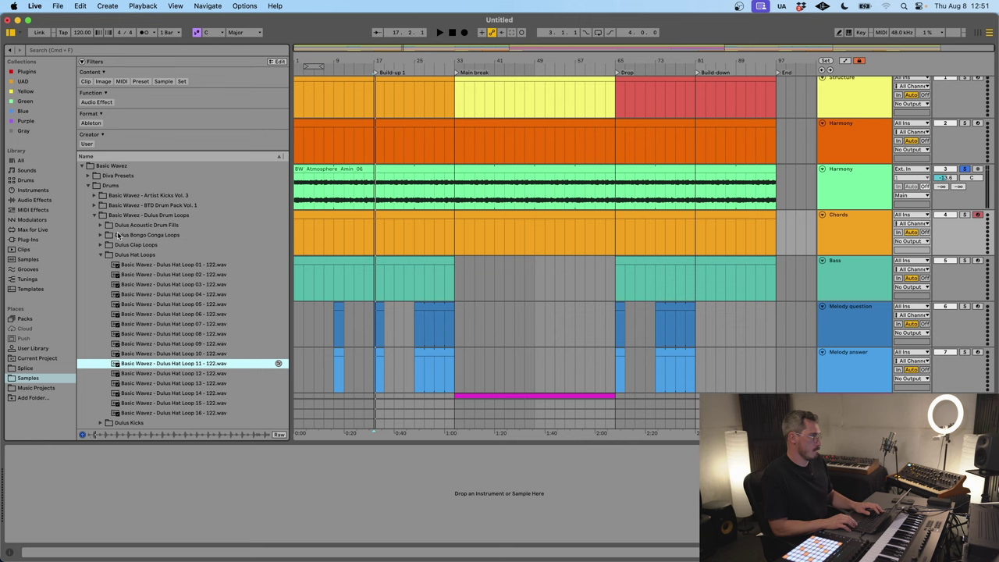
key(Down)
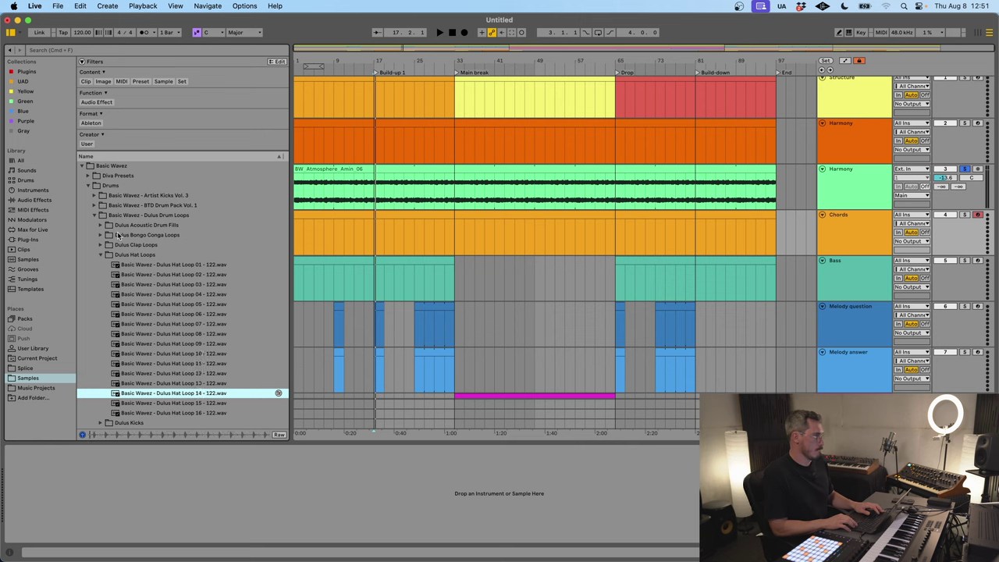
click(160, 267)
key(Down)
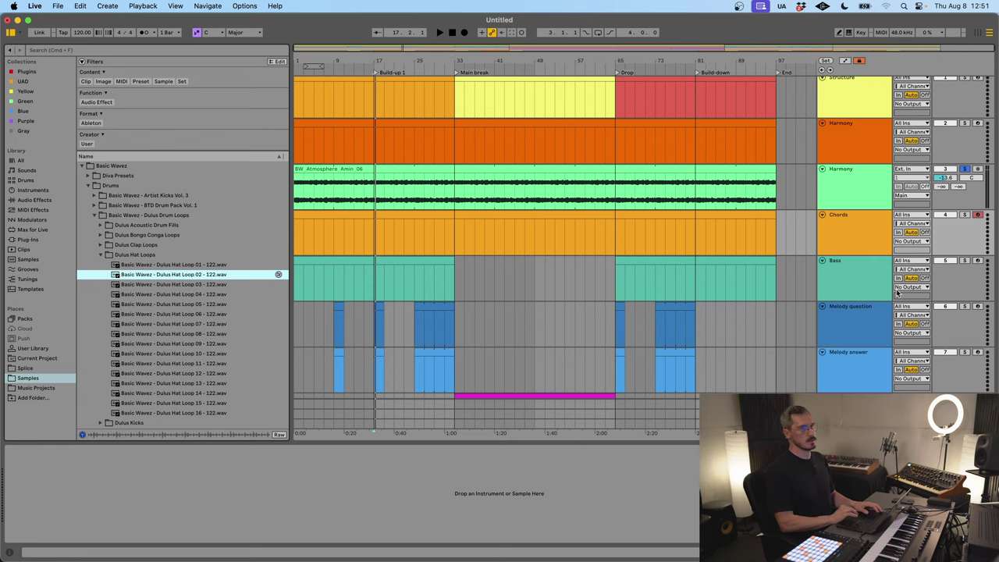
Step: Insert a new audio track directly below the Tops track
scroll(898, 292, down, 10)
scroll(853, 251, up, 8)
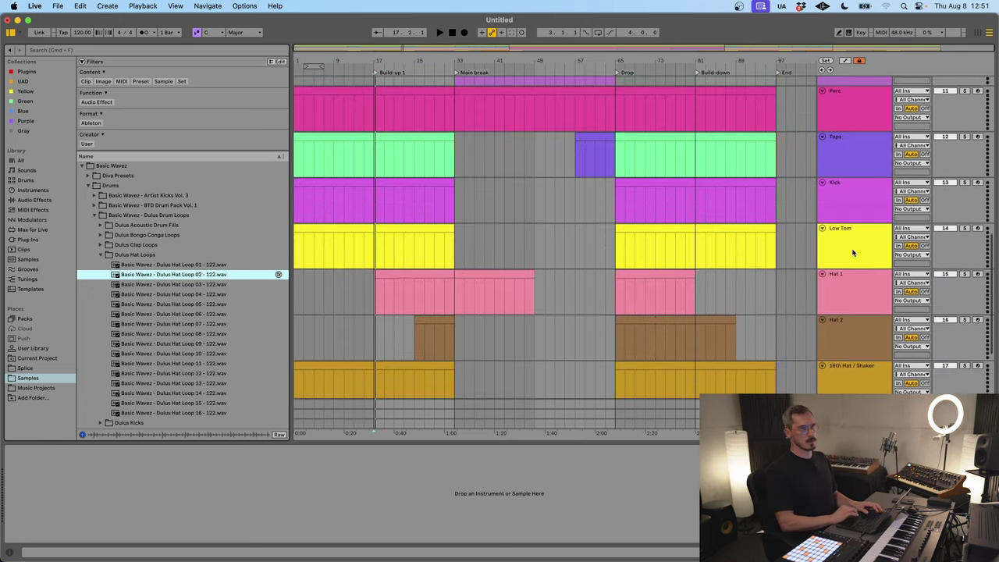
scroll(854, 251, up, 4)
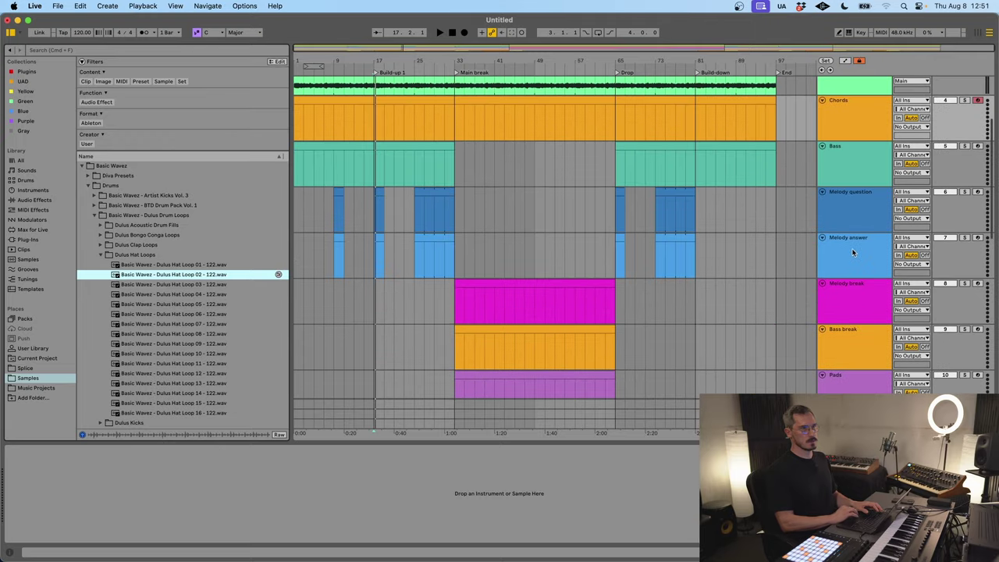
scroll(853, 251, down, 10)
scroll(854, 252, up, 3)
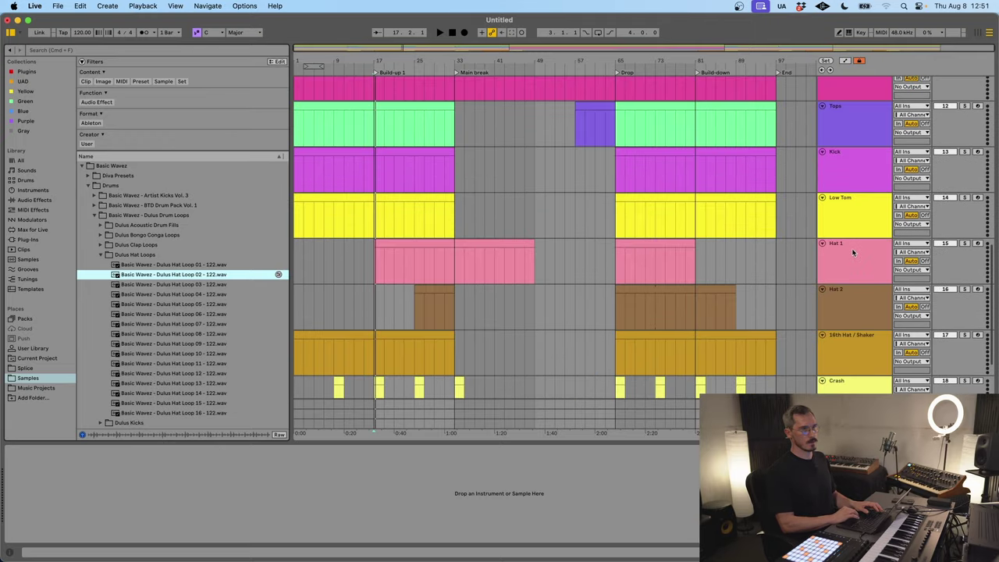
scroll(838, 144, down, 5)
scroll(842, 284, up, 5)
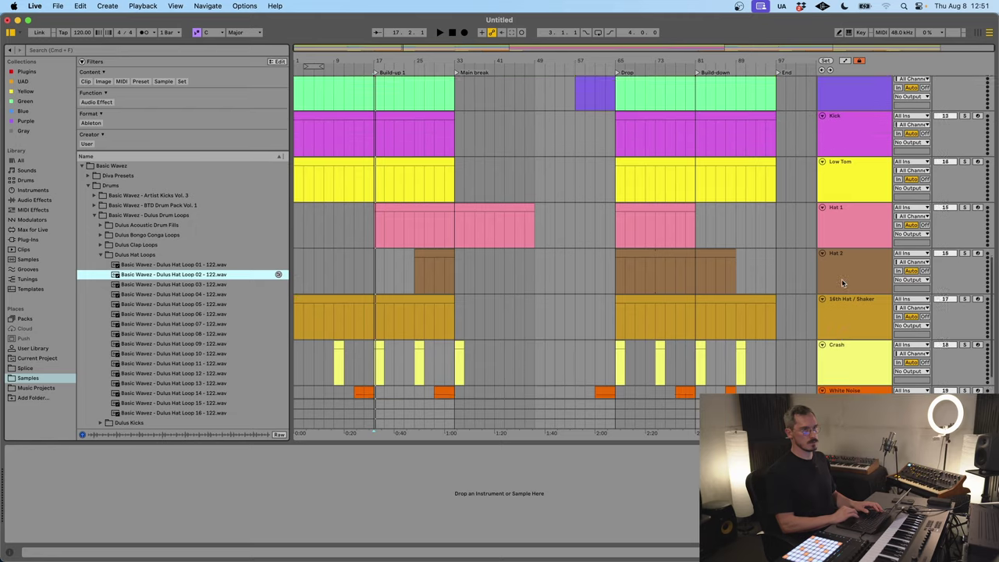
scroll(843, 284, up, 4)
click(843, 254)
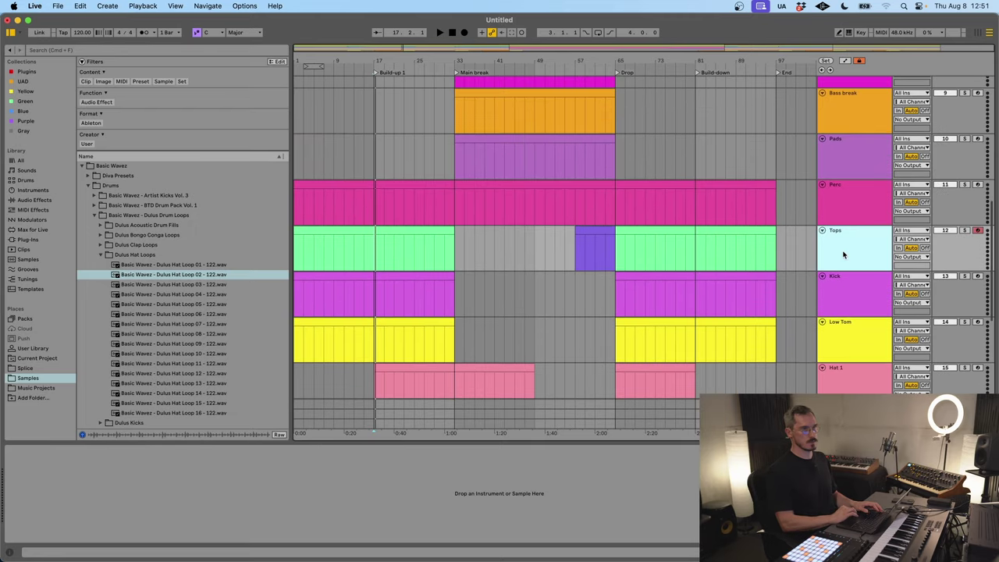
key(super+t)
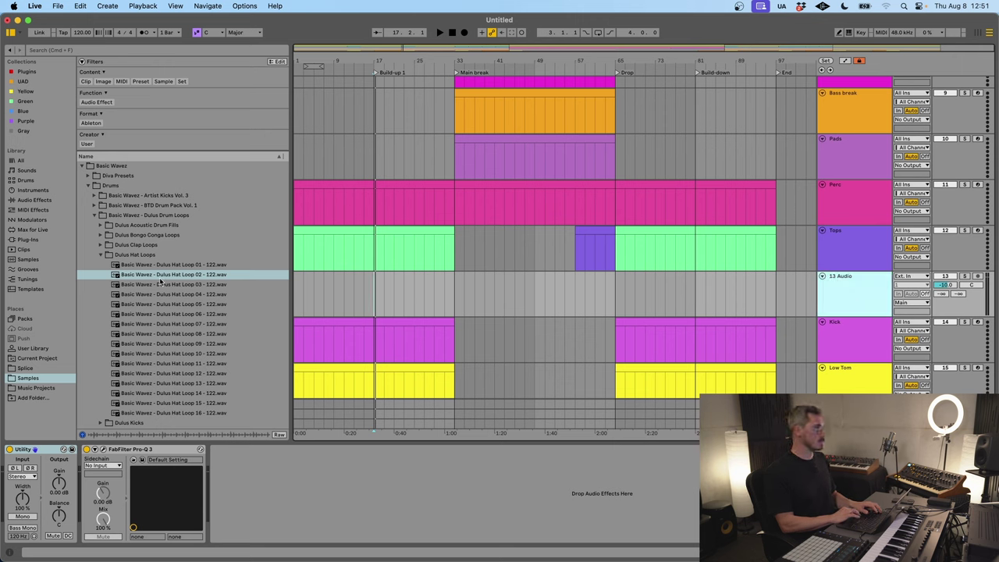
Step: Place Dulus Hat Loop 02 on the new audio track from the song start to the End marker and delete bars 33 to 57
drag(161, 281, 773, 281)
drag(454, 295, 546, 297)
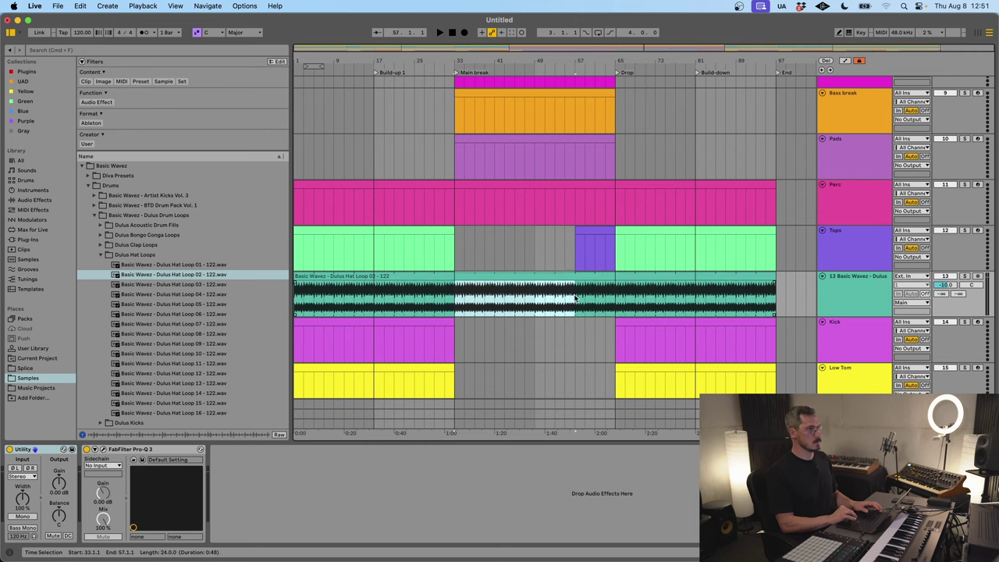
key(Delete)
Step: Loop bars 1 to 17 of the arrangement and rename the hat loop's audio track as Tops
click(371, 307)
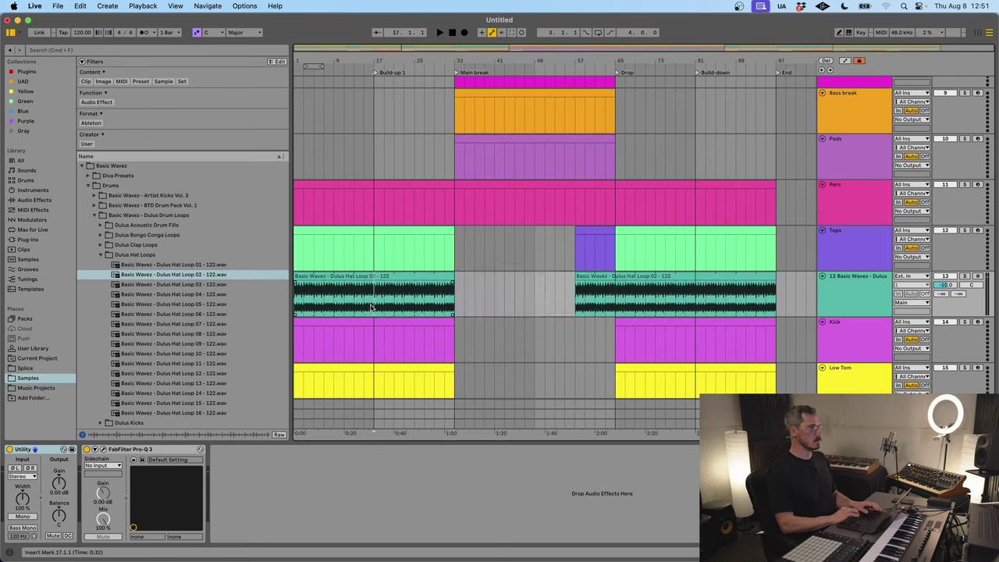
drag(372, 307, 295, 306)
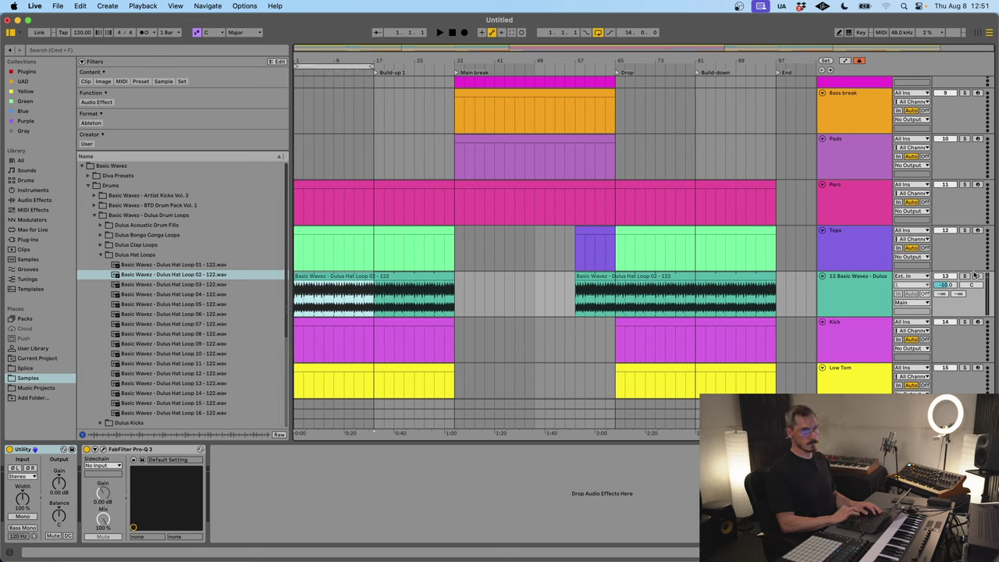
click(842, 253)
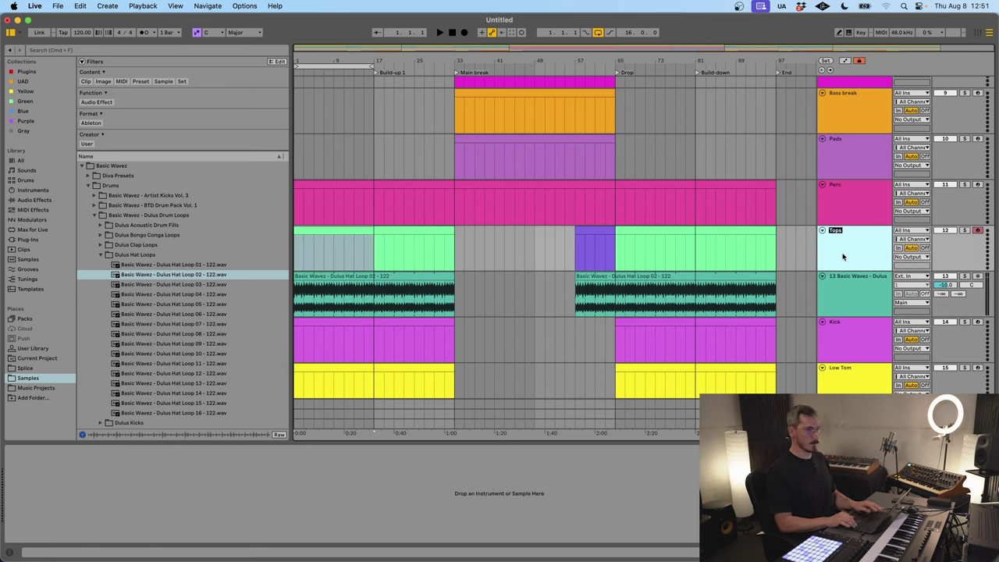
click(851, 300)
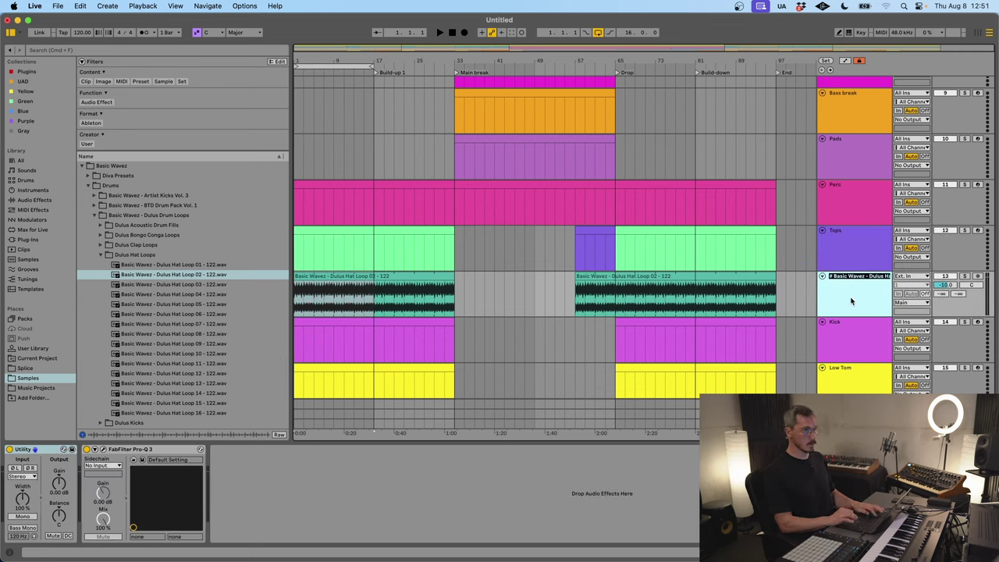
text(Tops)
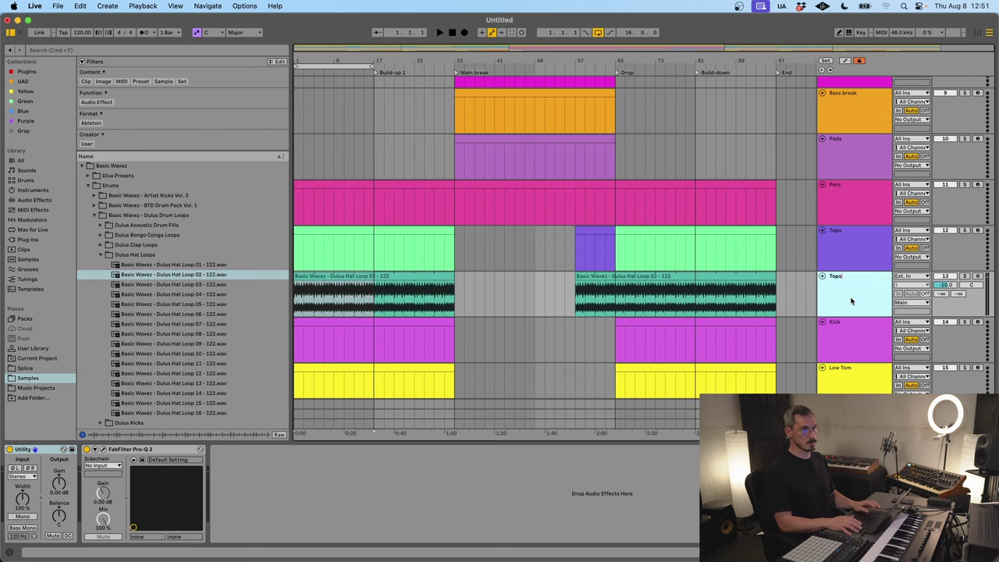
Step: Solo the Tops audio track, lower its volume to -11.7 dB during playback, and set the song tempo to 123 BPM
click(965, 278)
key(space)
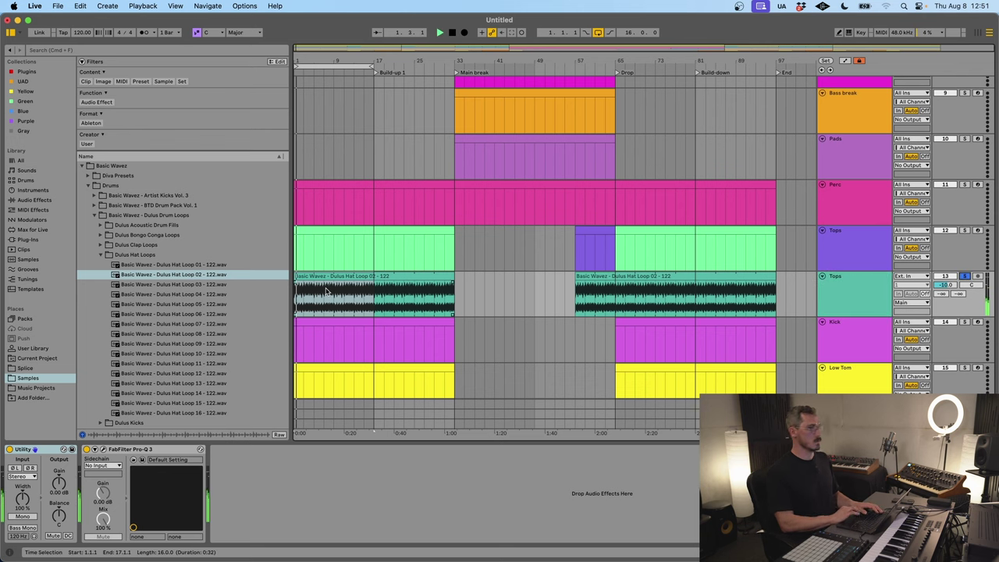
drag(948, 284, 950, 286)
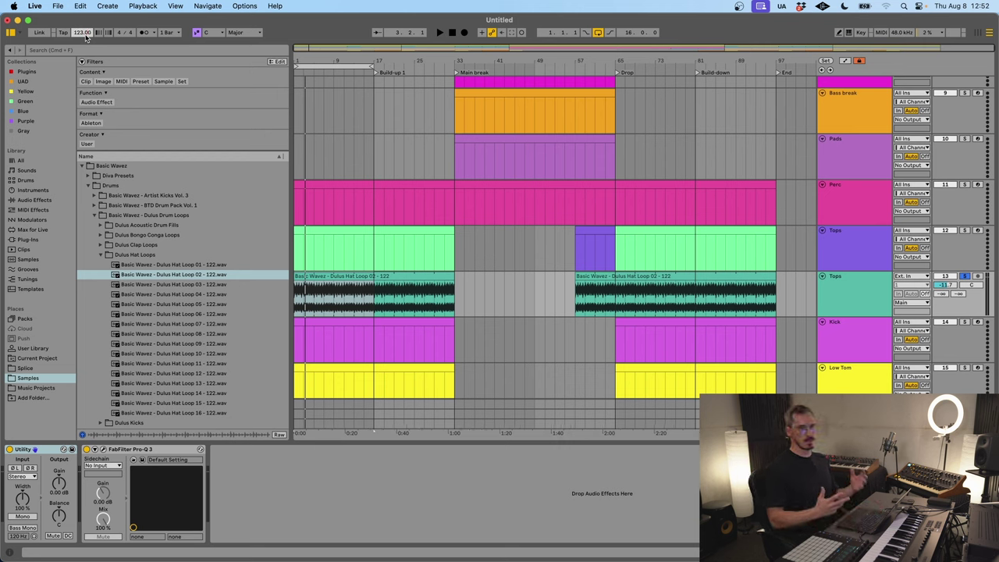
key(space)
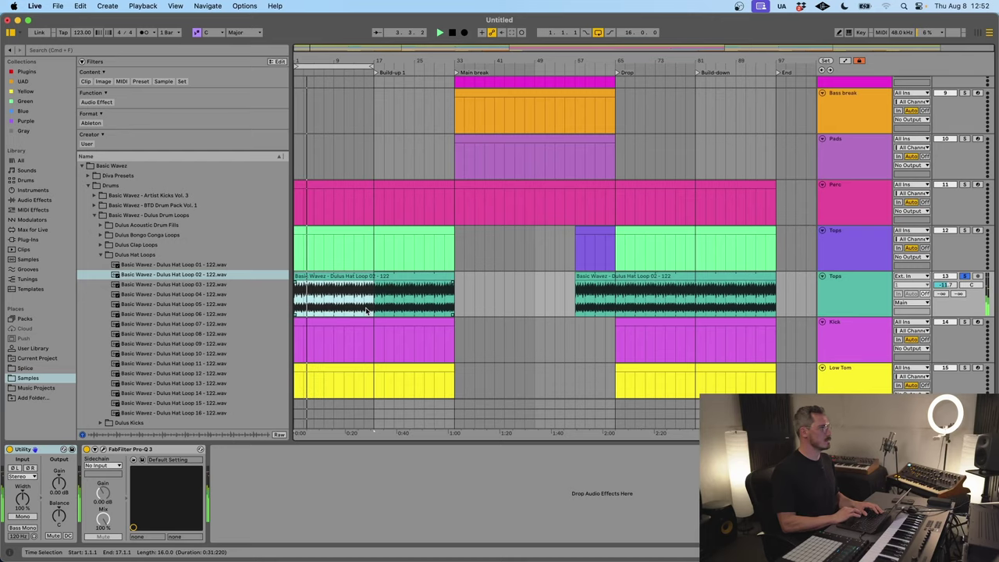
Step: Search the audio effects for "voco" and add Vocoder to the Tops audio track, placing FabFilter Pro-Q 3 after it
click(18, 201)
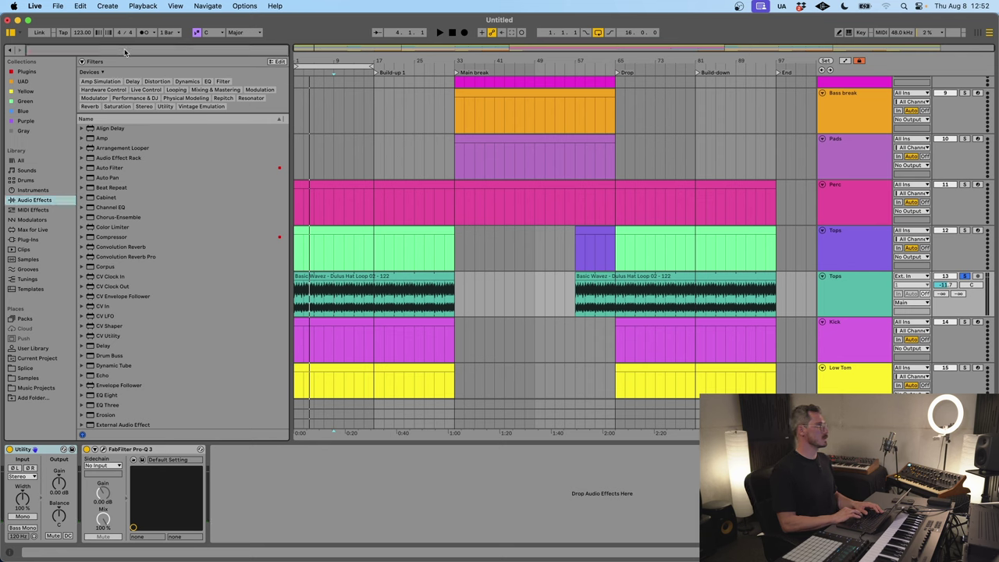
text(voco)
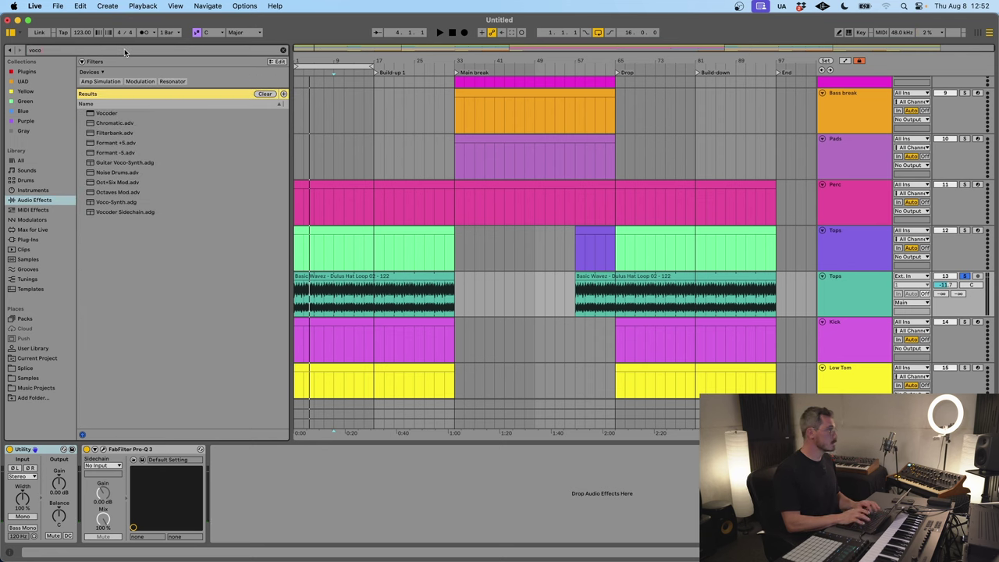
click(114, 124)
double_click(107, 115)
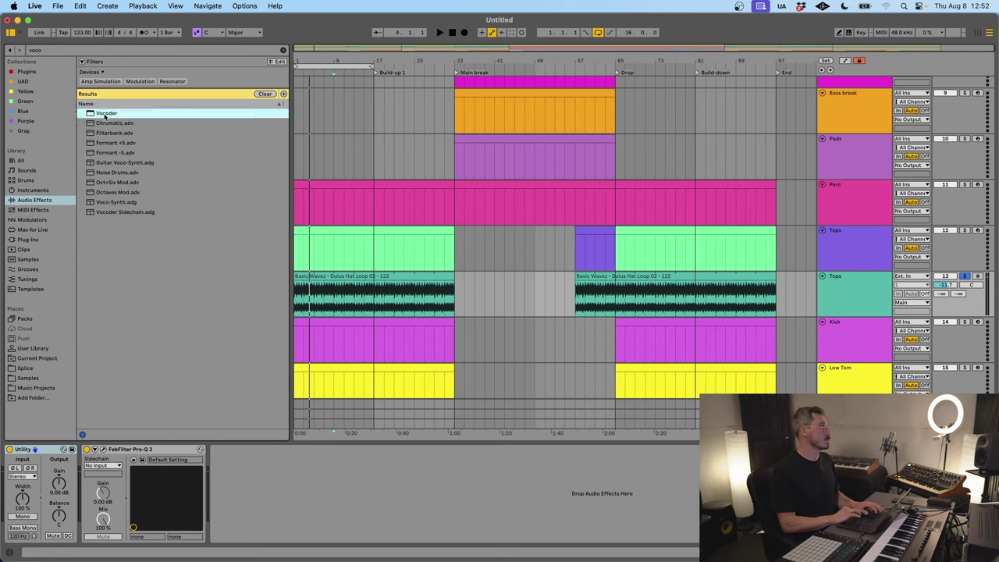
drag(168, 454, 480, 466)
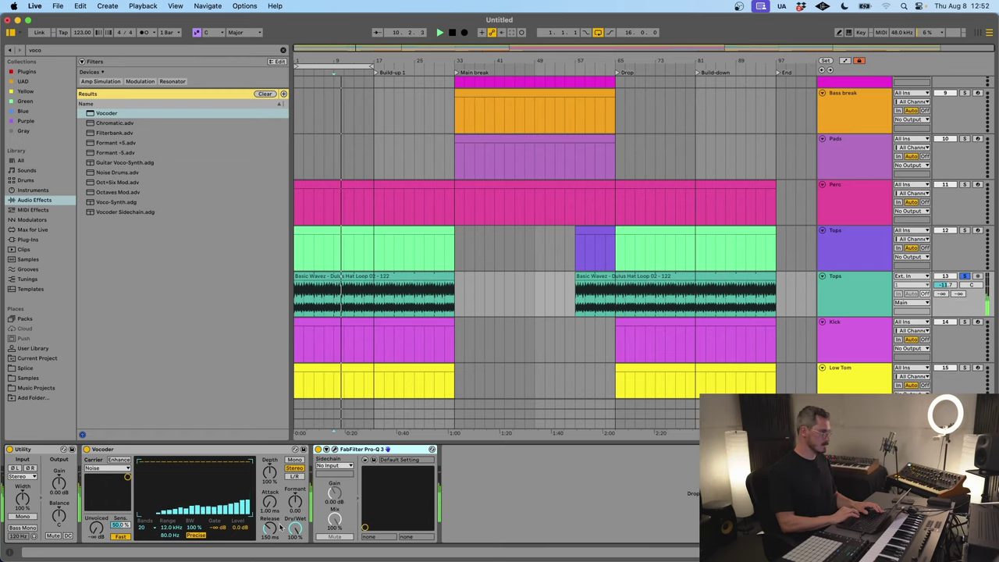
Step: Set the Vocoder's Dry/Wet to 35% and adjust its Release time while listening to the hat loop
drag(271, 528, 295, 521)
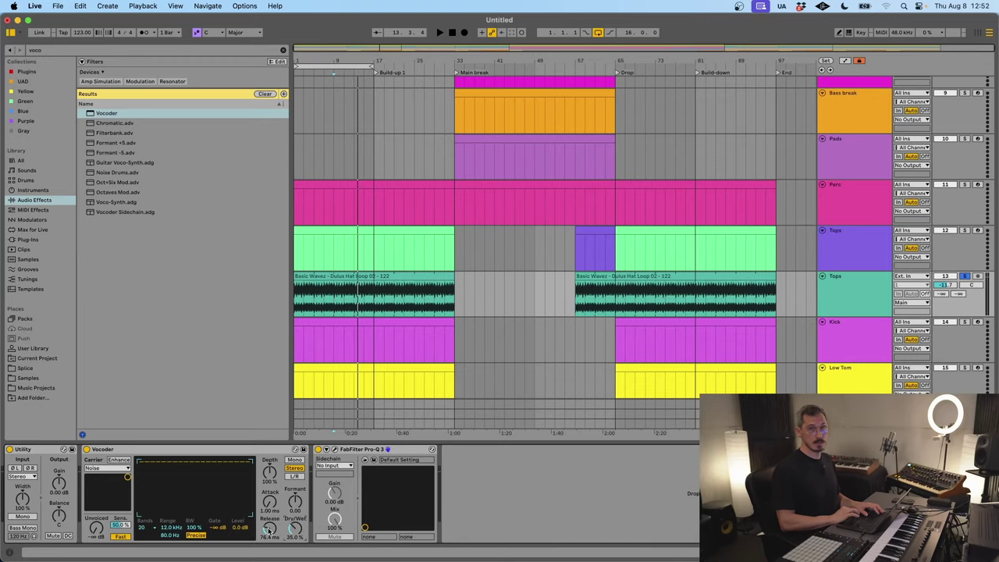
key(space)
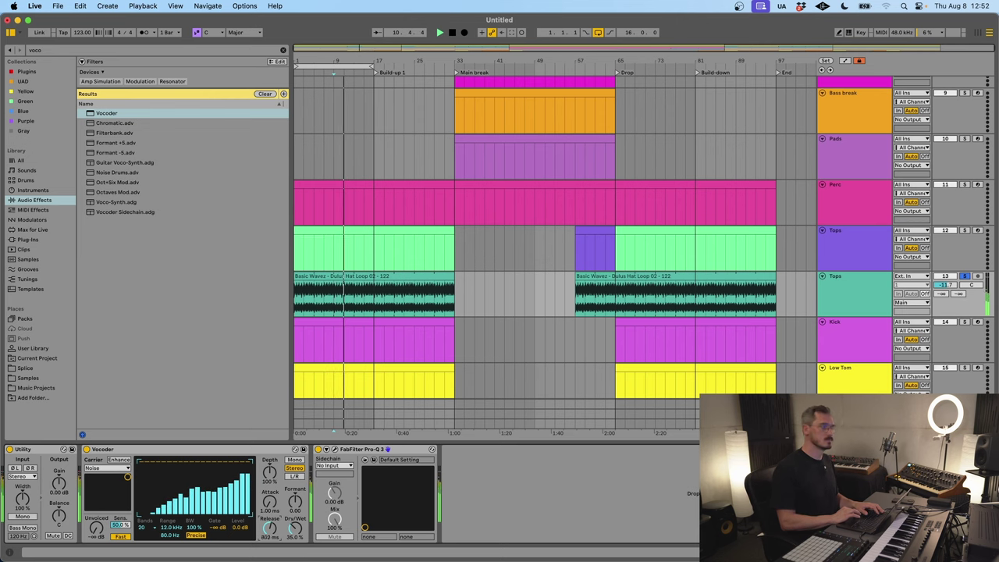
drag(268, 529, 269, 531)
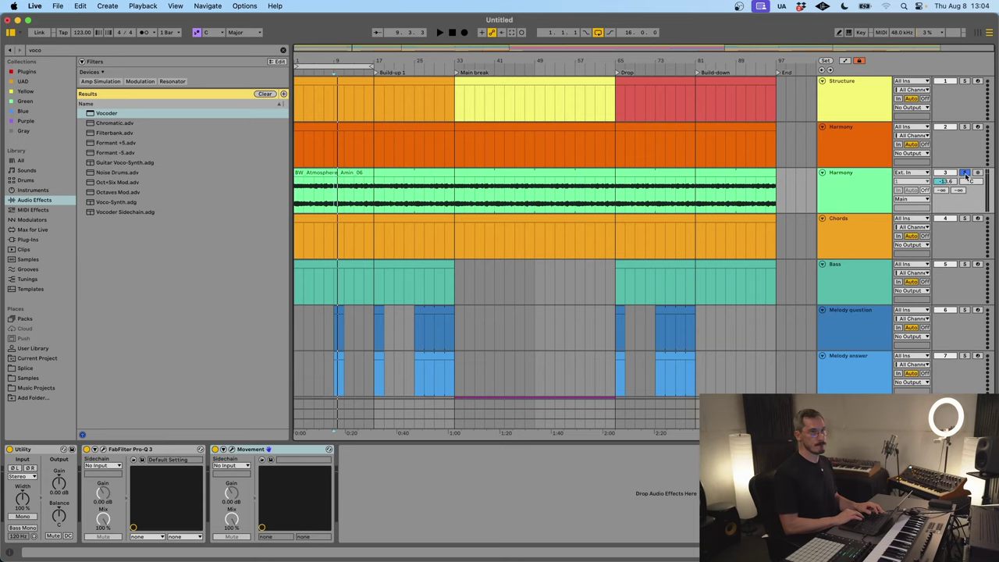
Step: Turn off solo on the Harmony audio track and arm the Chords track for recording
click(965, 173)
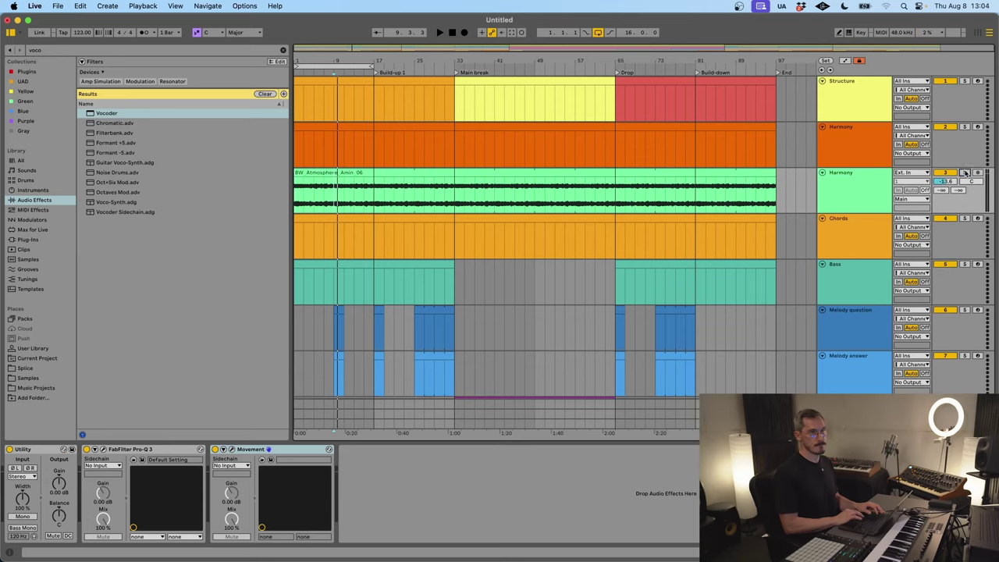
click(979, 219)
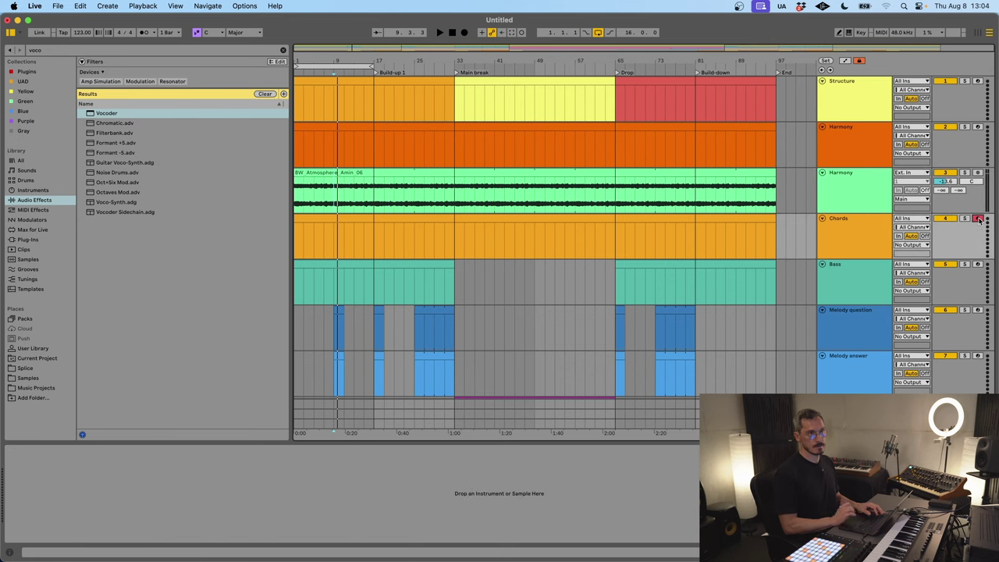
click(840, 244)
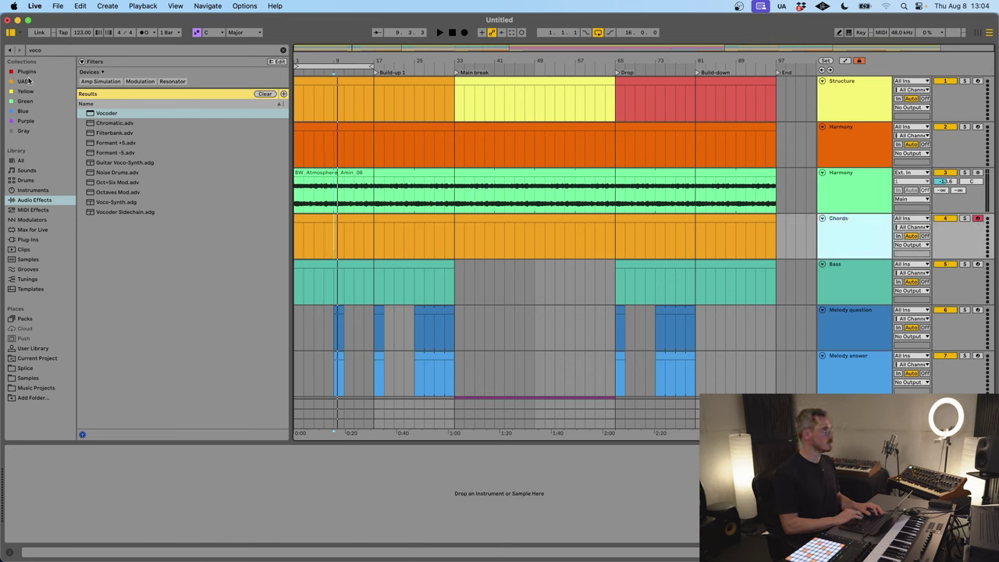
Step: Load the Diva synth from the Plugins collection onto the Chords track and lower the track's volume to -9.2 dB
click(28, 72)
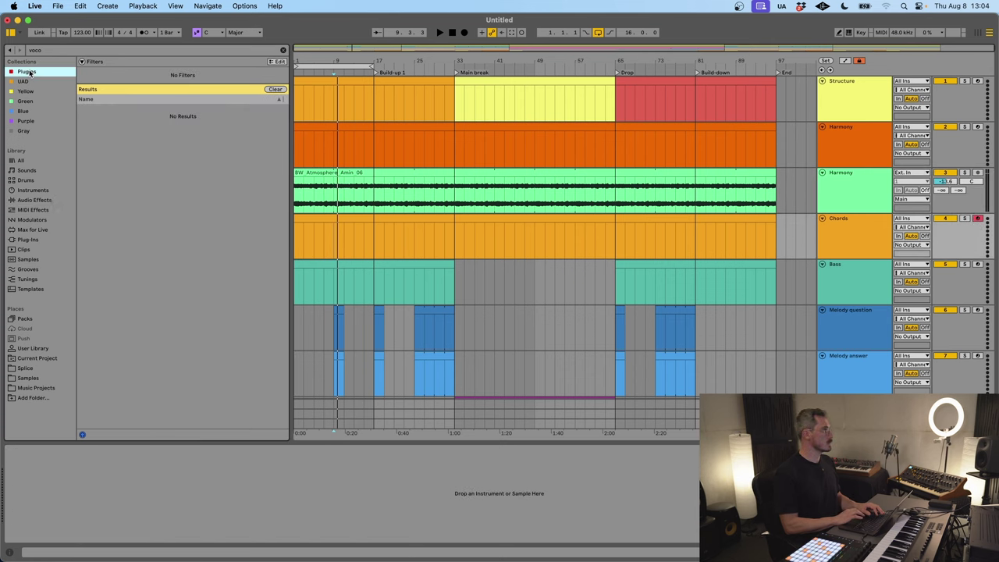
click(283, 50)
scroll(130, 323, down, 3)
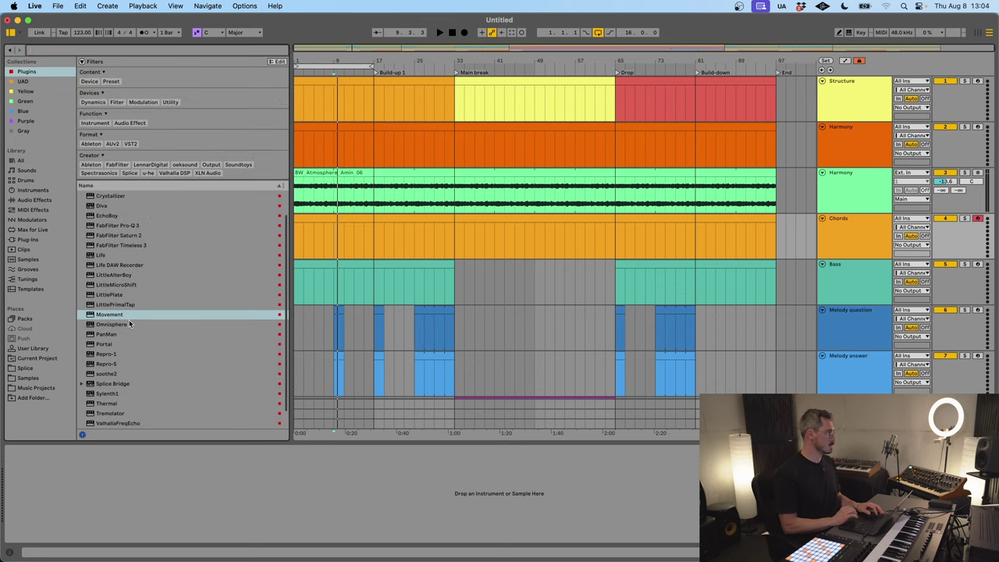
scroll(129, 323, down, 2)
scroll(129, 323, up, 5)
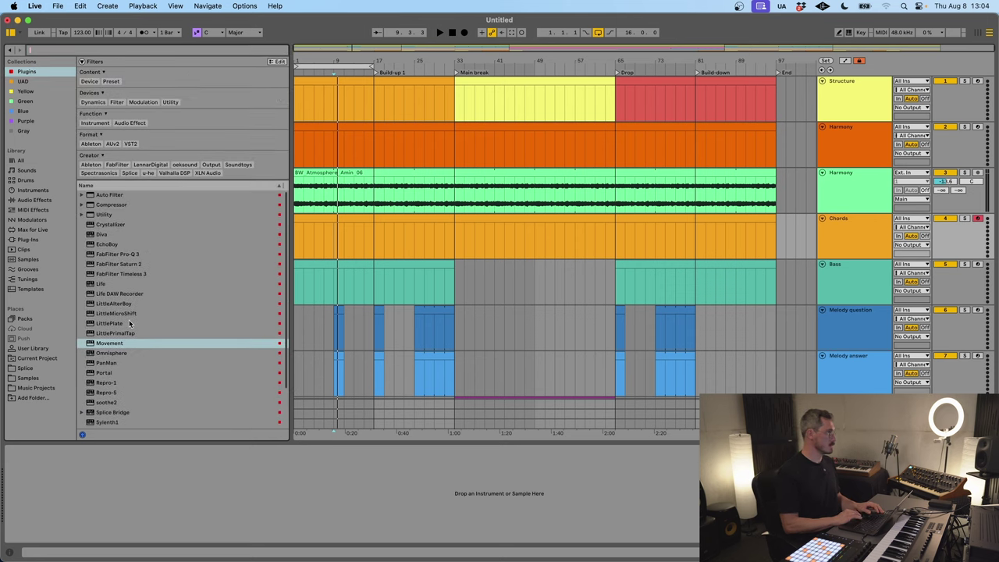
double_click(102, 234)
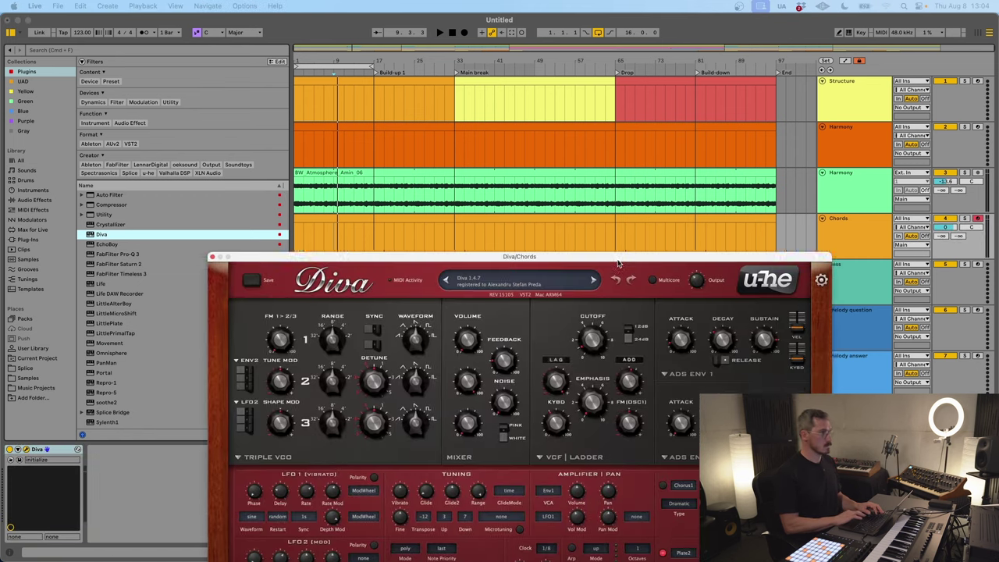
drag(616, 260, 560, 95)
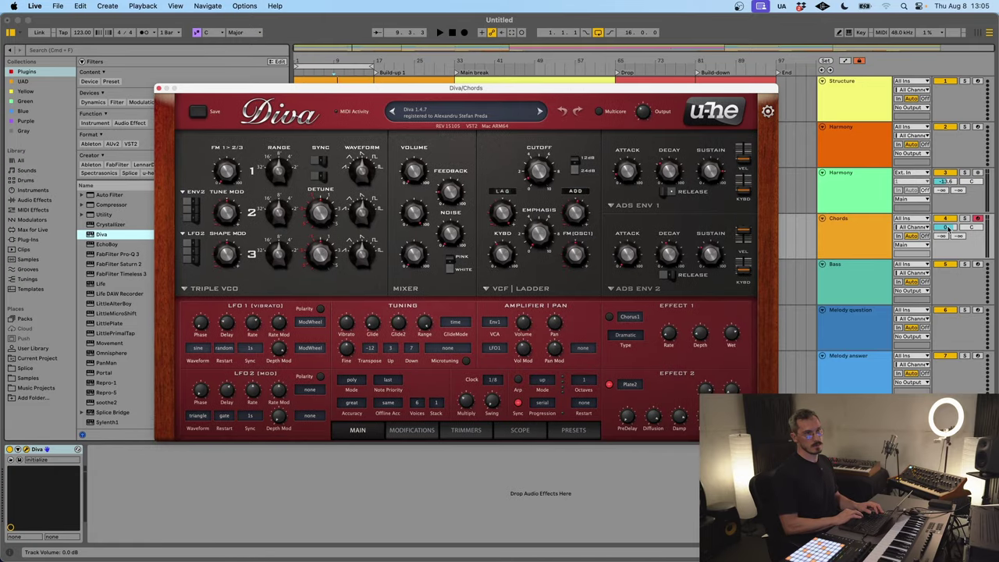
drag(947, 227, 947, 233)
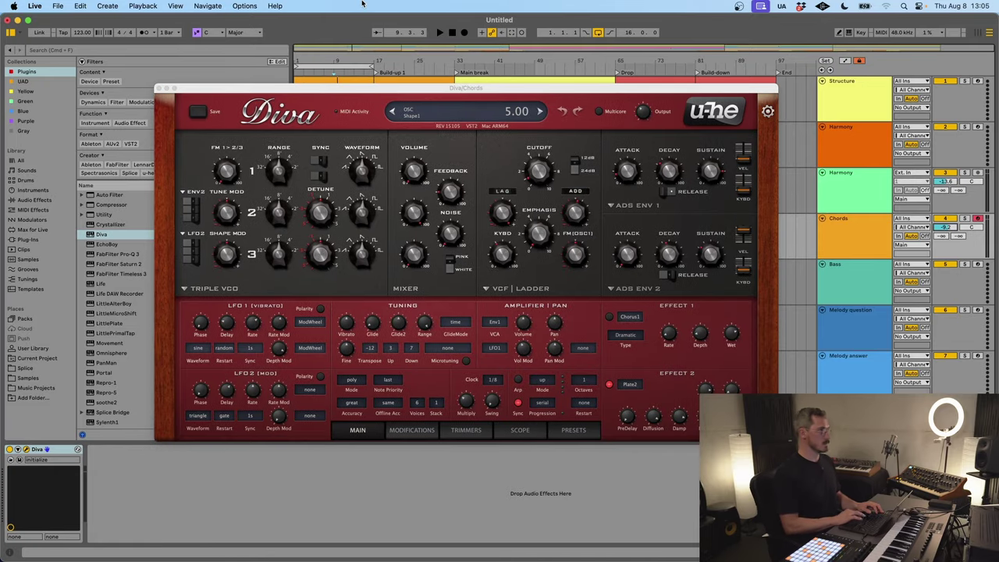
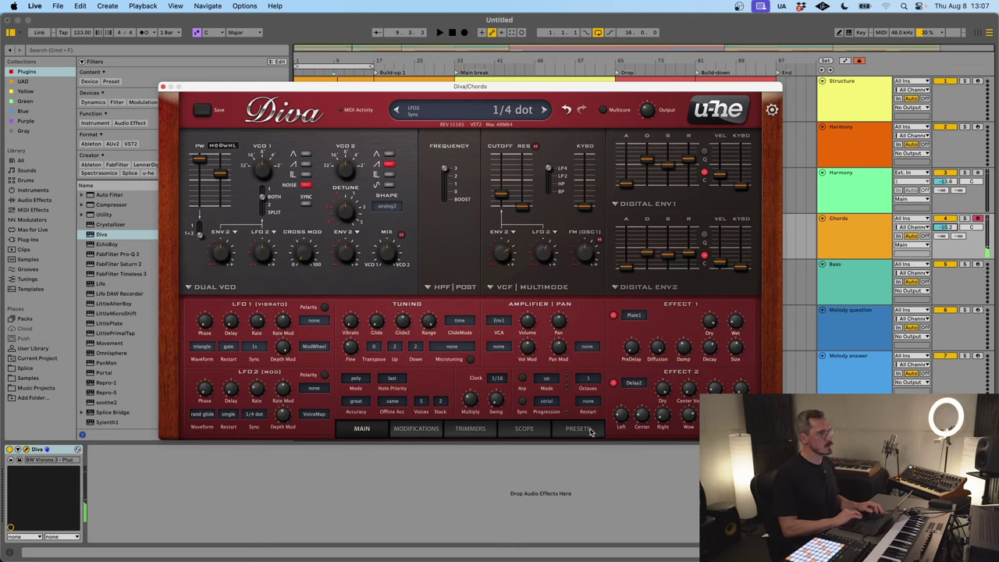
Step: Select the favourite Diva preset BW Visions 2 - Pluck - Cactus and close the plugin window
click(578, 428)
click(382, 178)
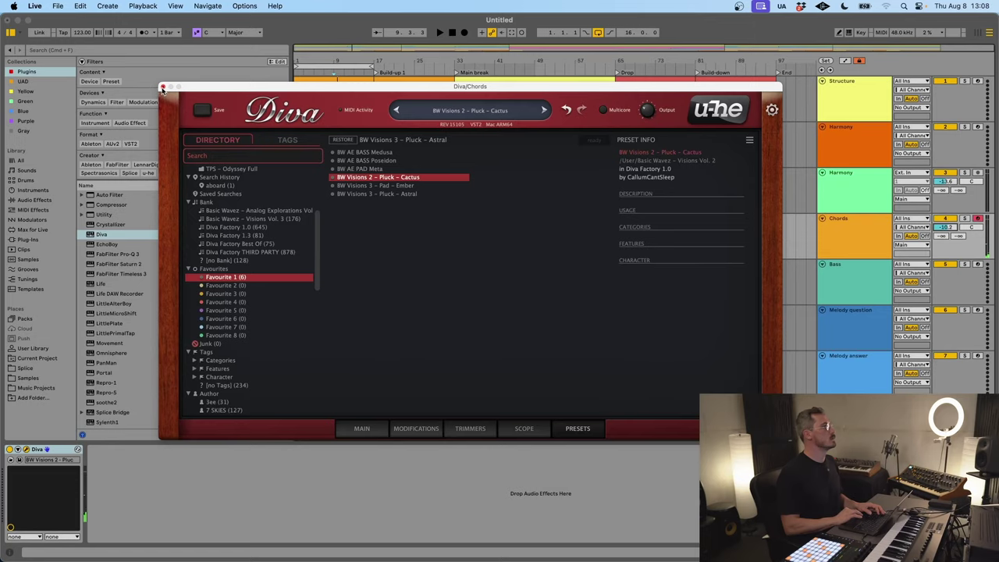
click(163, 88)
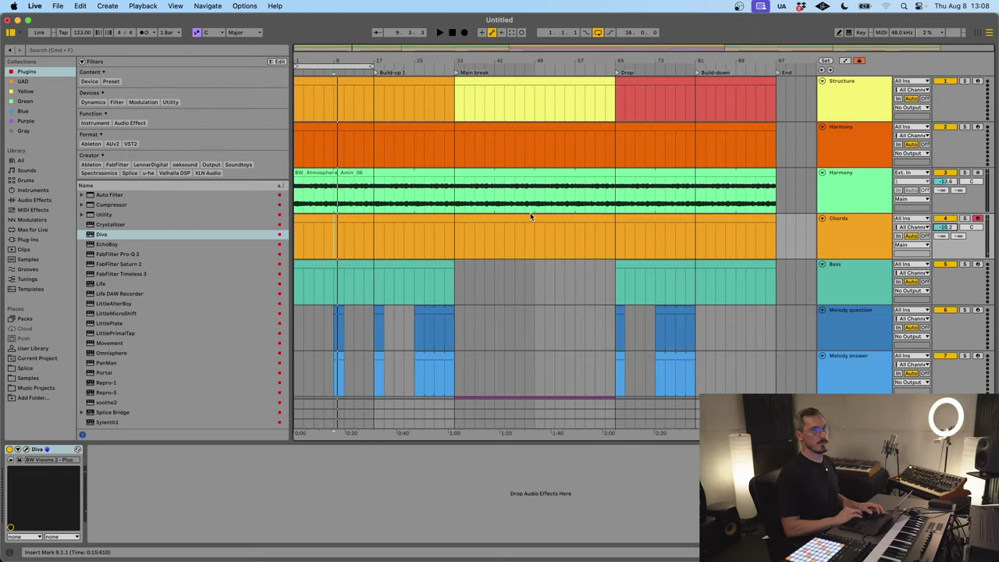
Step: Place the played chord notes on the Chords track at bar 9 and play them back
click(830, 256)
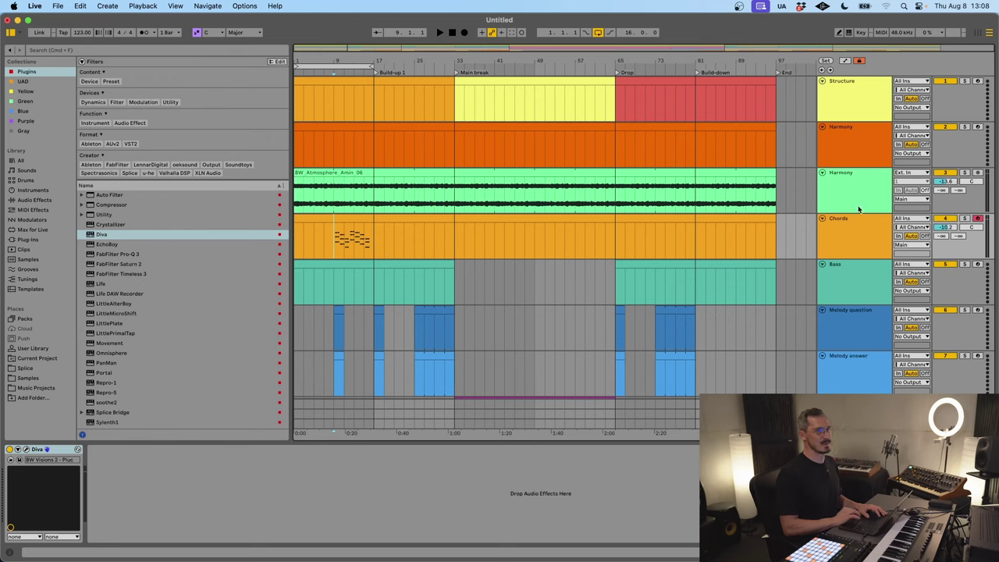
key(space)
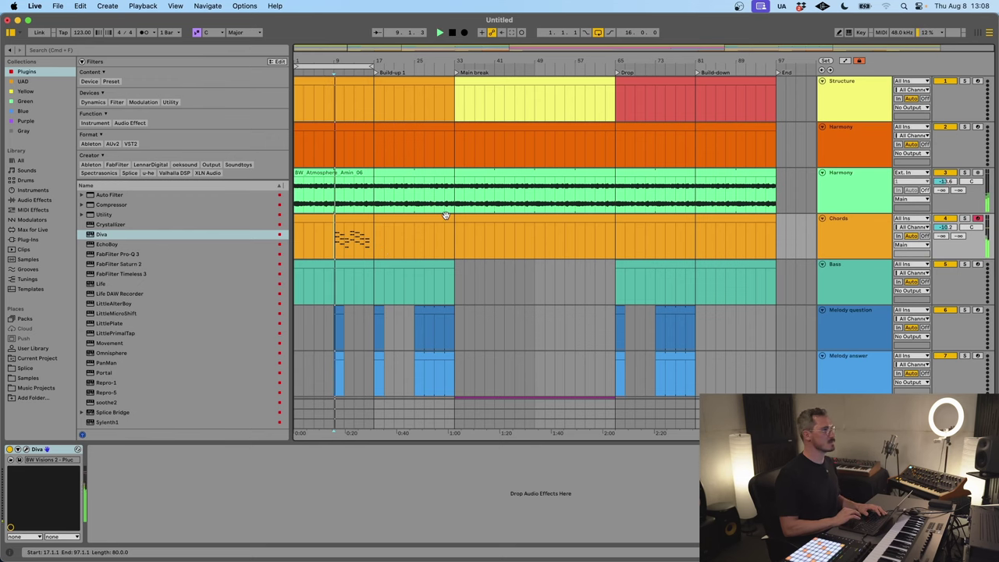
click(363, 256)
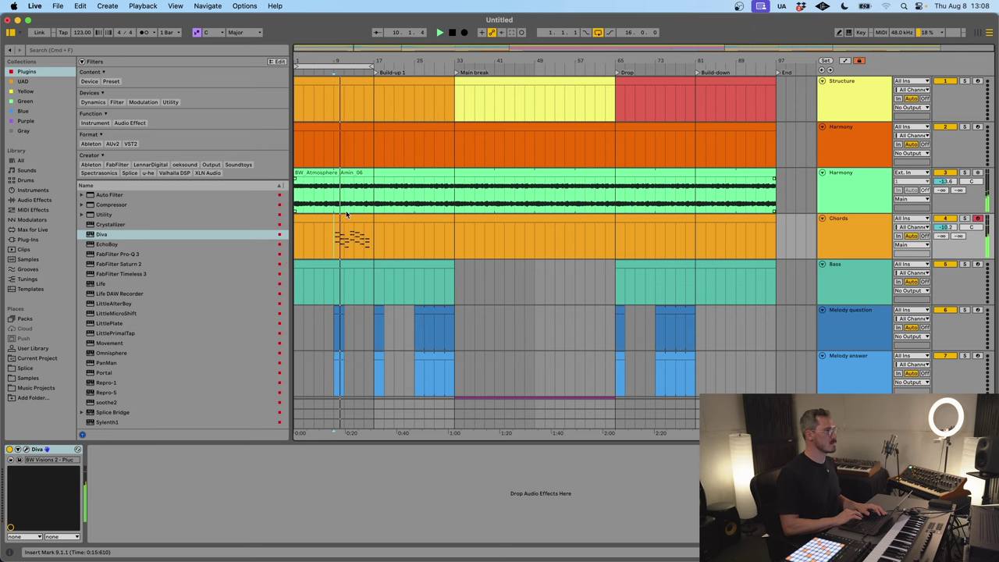
Step: Move the chord clip to bar 1 and open its notes in an enlarged editor with the browser hidden
drag(338, 220, 306, 219)
double_click(307, 219)
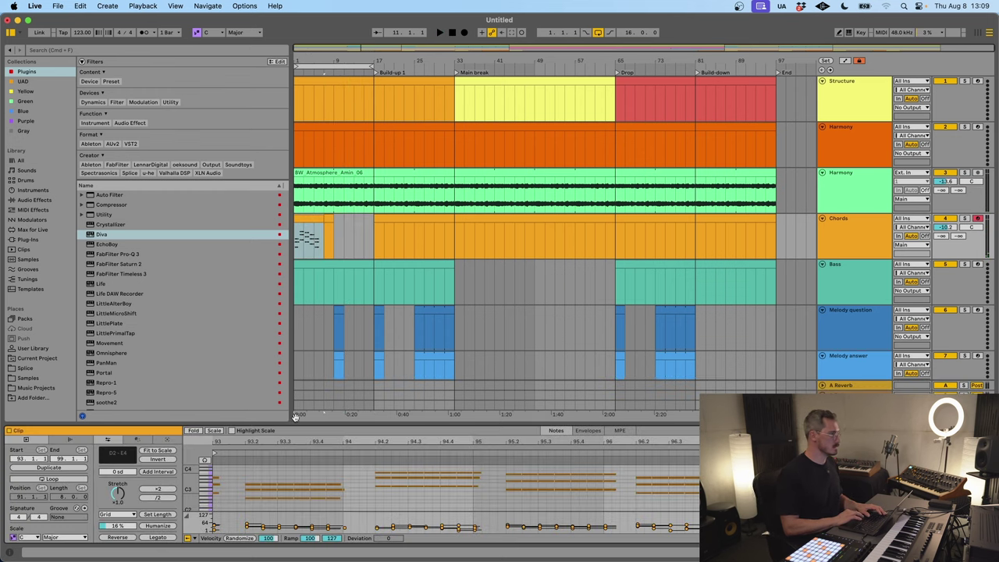
drag(299, 421, 302, 428)
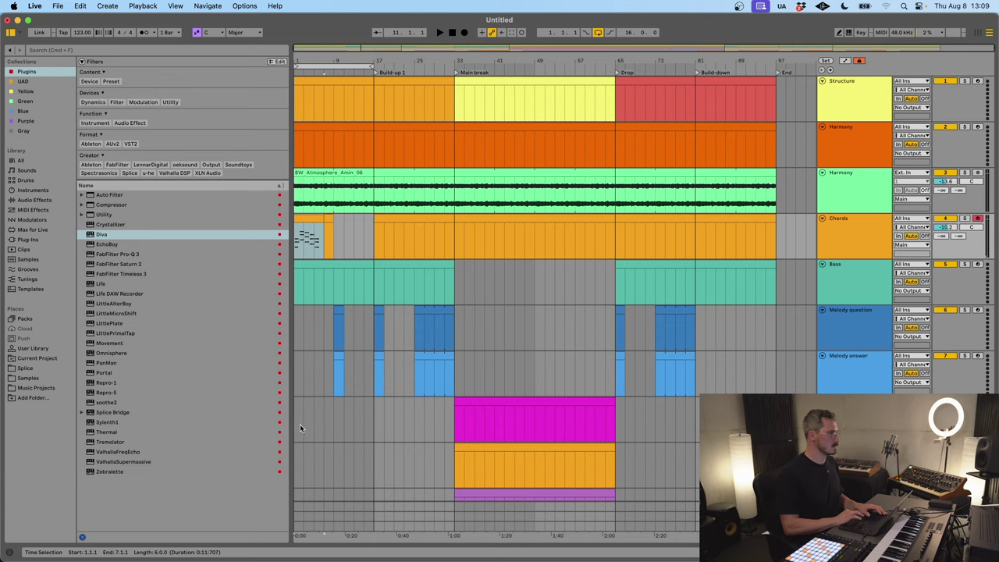
double_click(308, 217)
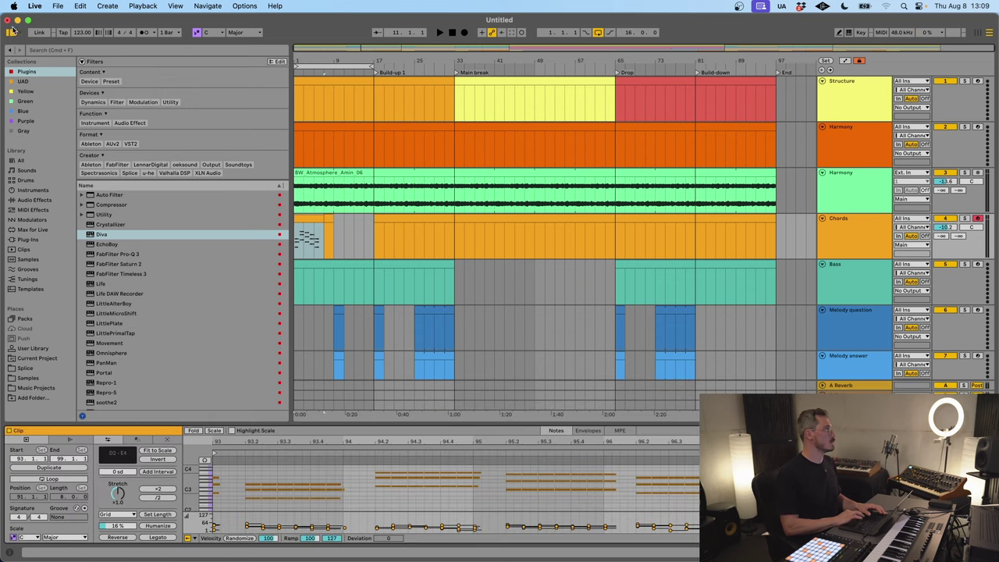
click(11, 31)
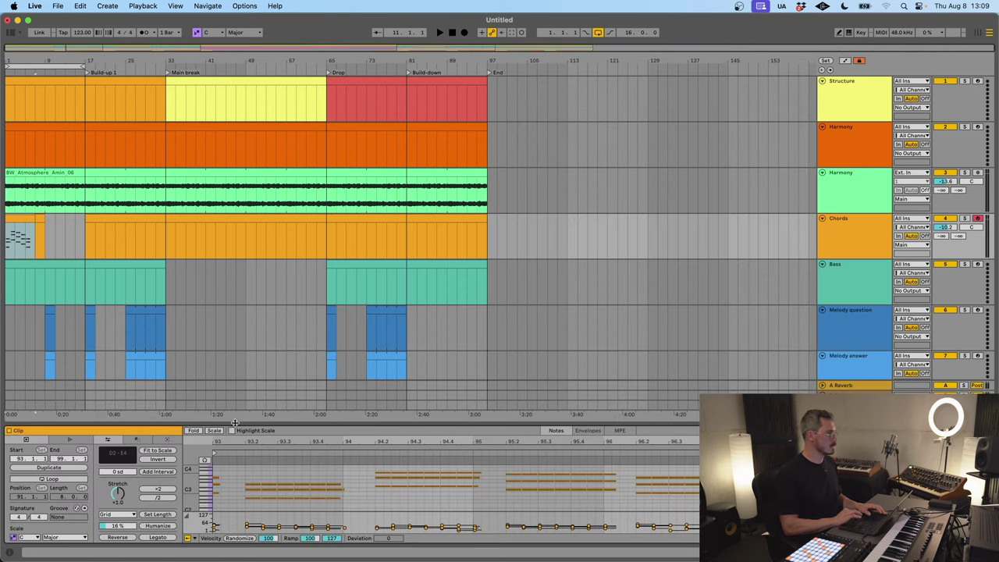
drag(236, 421, 203, 229)
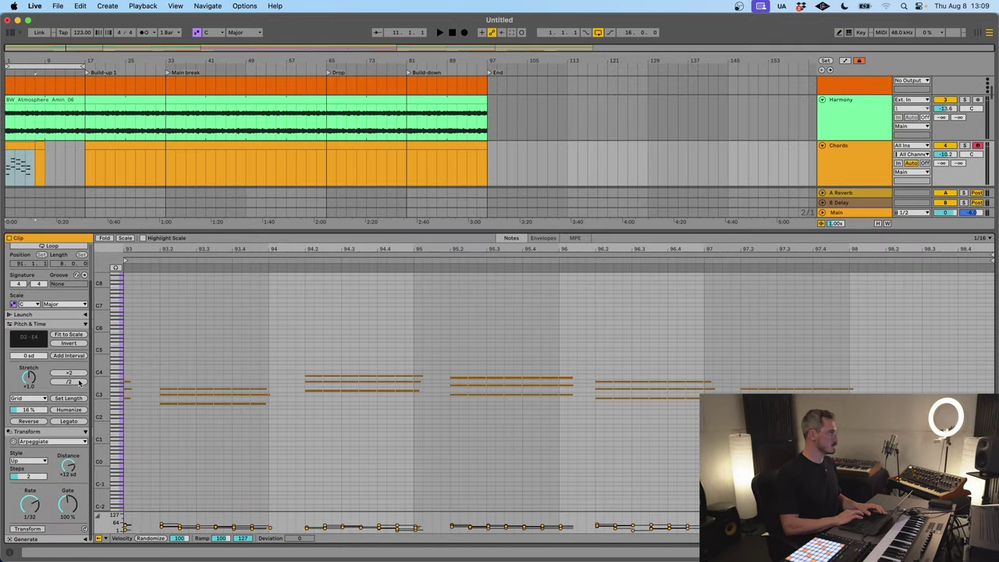
Step: Try to shift all the chord notes earlier inside the clip, then undo the shift and the clip's move to bar 1
drag(116, 386, 157, 386)
click(469, 475)
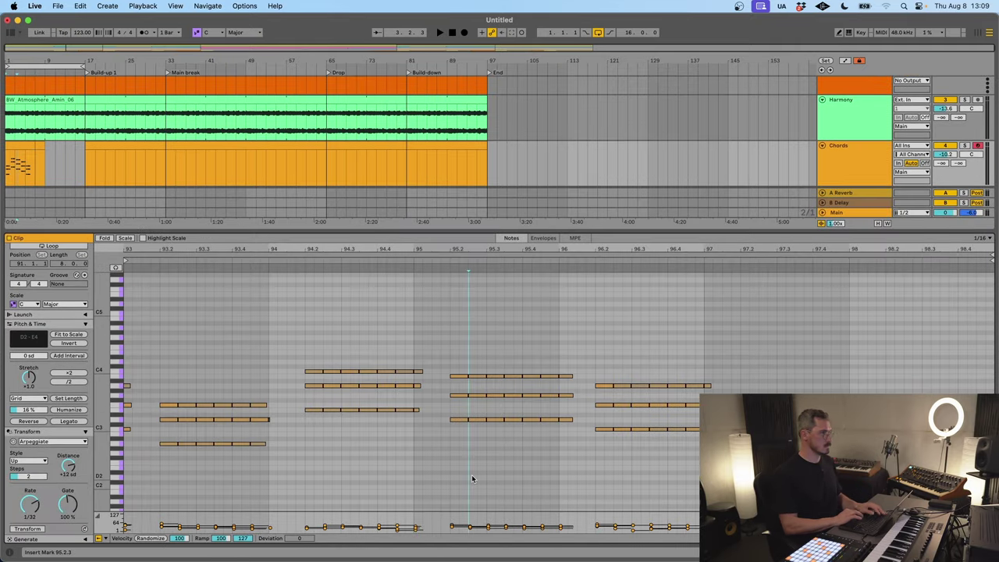
key(super+a)
scroll(417, 436, left, 3)
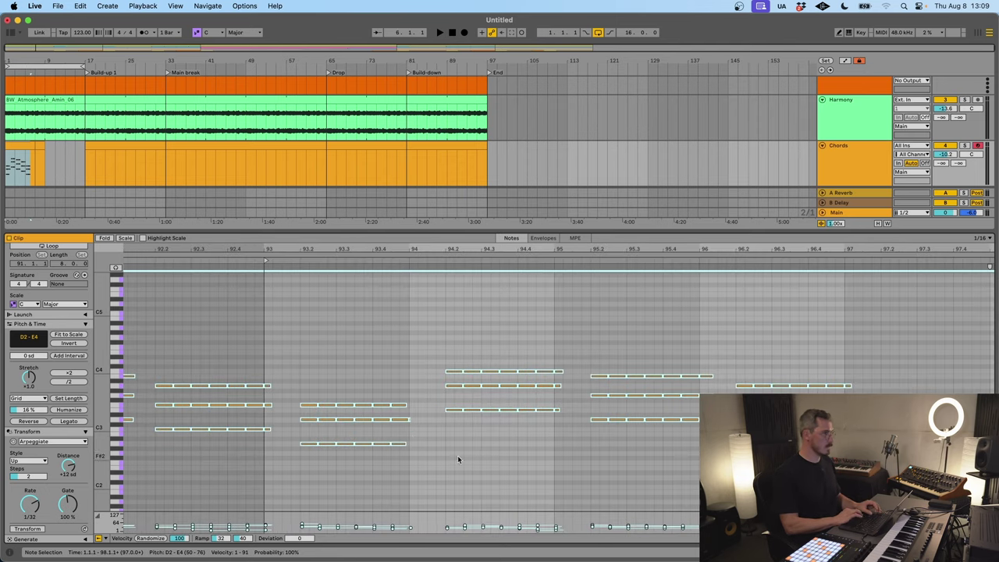
click(411, 368)
key(super+a)
key(alt+Left)
key(alt+Left)
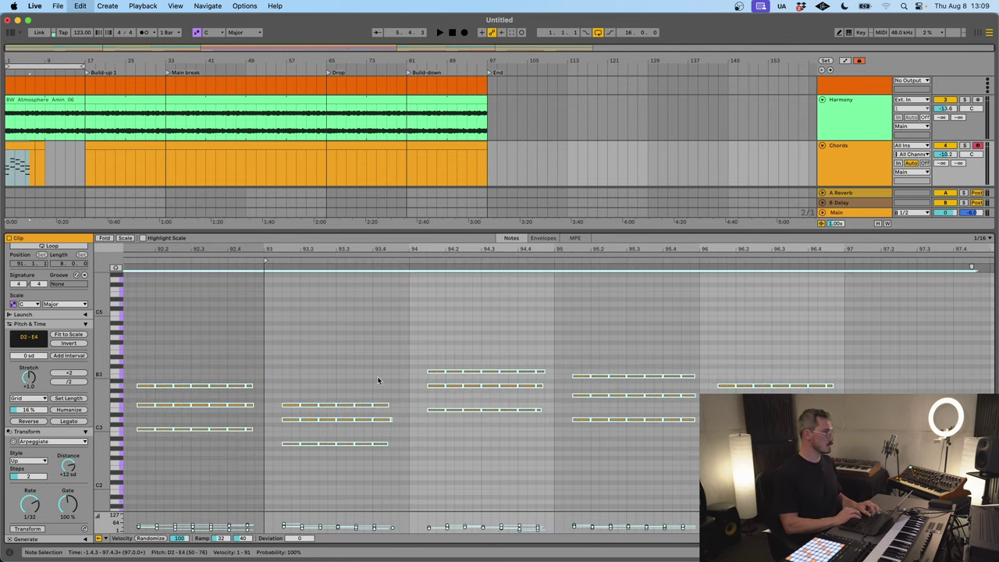
key(super+z)
key(super+z)
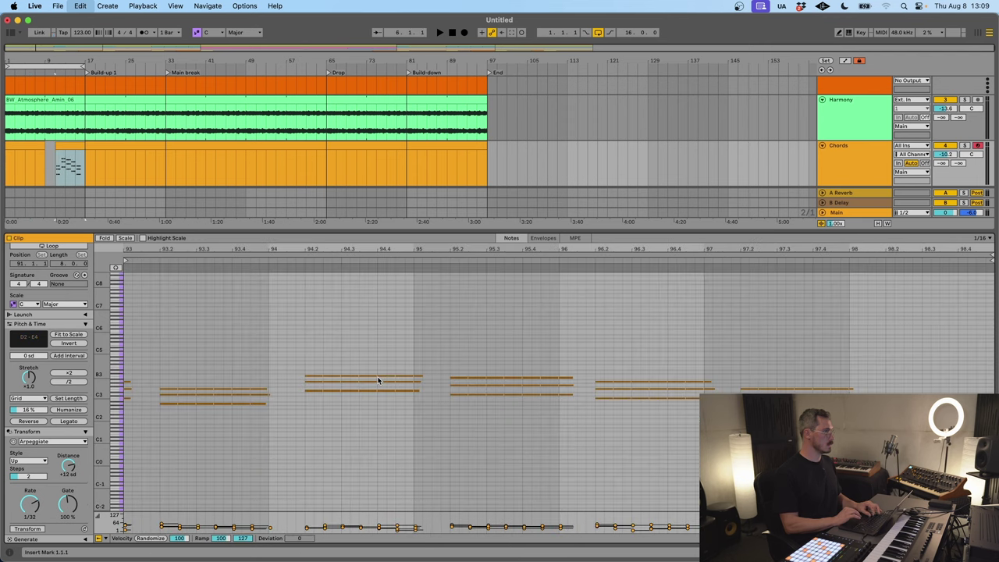
Step: Trim the chord clip's start to about 12.1.2, move it to bar 9 and consolidate it through to bar 17
click(136, 178)
click(71, 144)
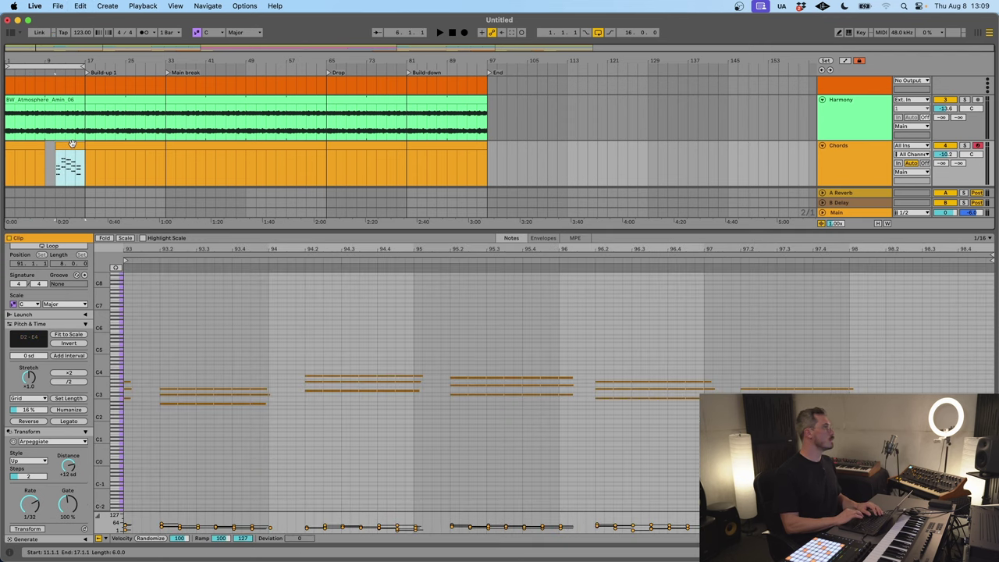
click(68, 168)
drag(57, 145, 60, 145)
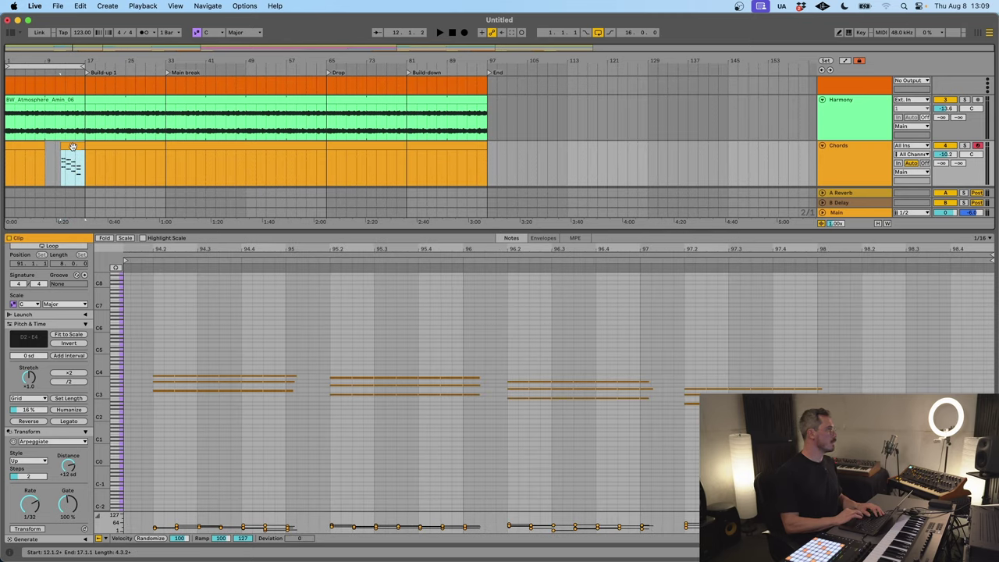
drag(72, 147, 47, 174)
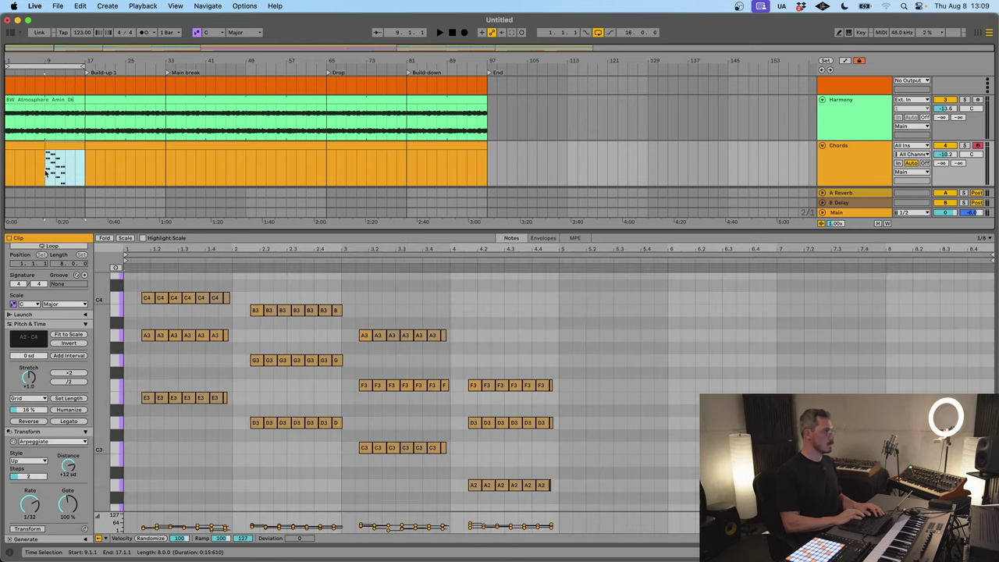
Step: Shift all the chord notes earlier so the first chord starts at 1.1.1 of the clip, and play it back
click(479, 535)
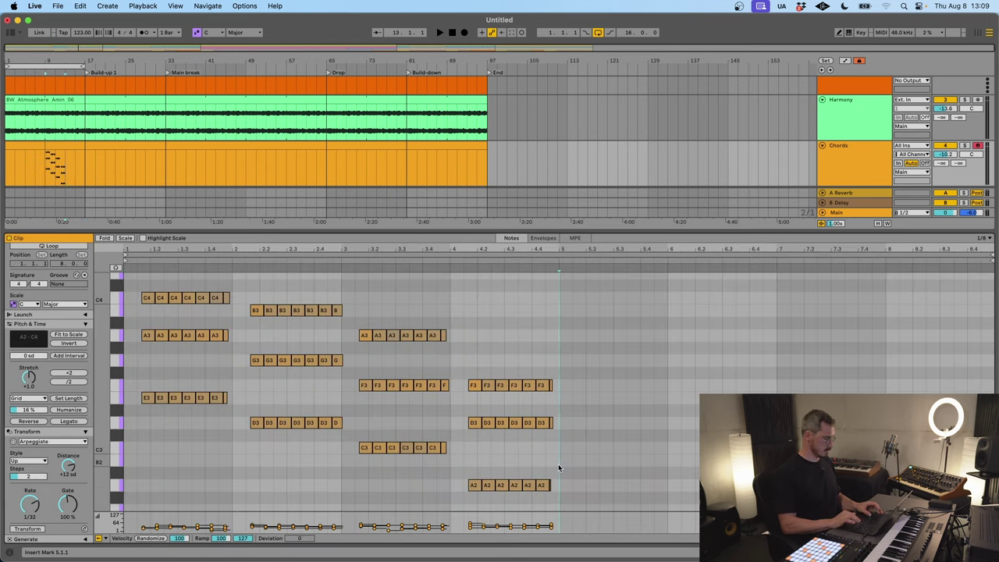
key(super+a)
key(Left)
key(Left)
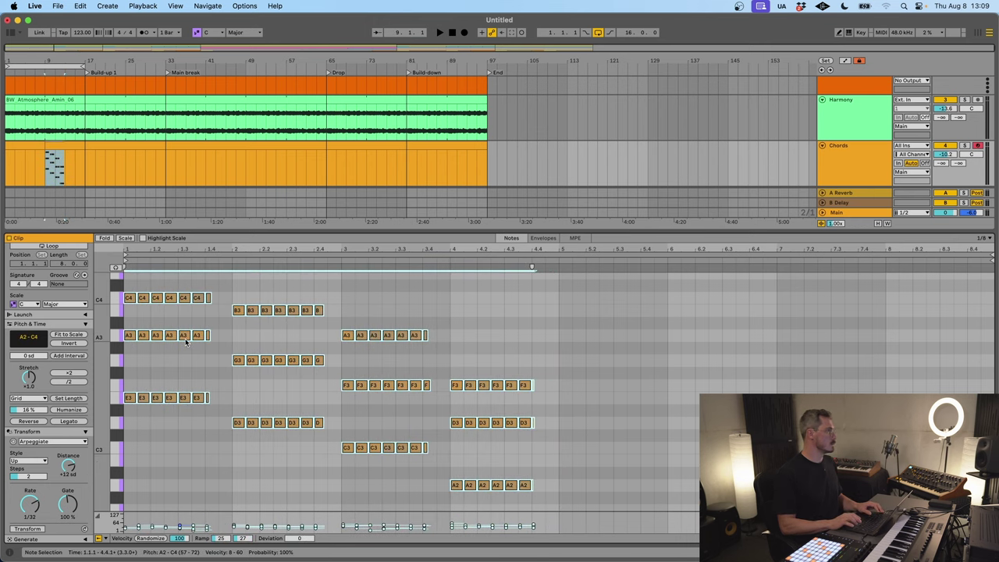
key(space)
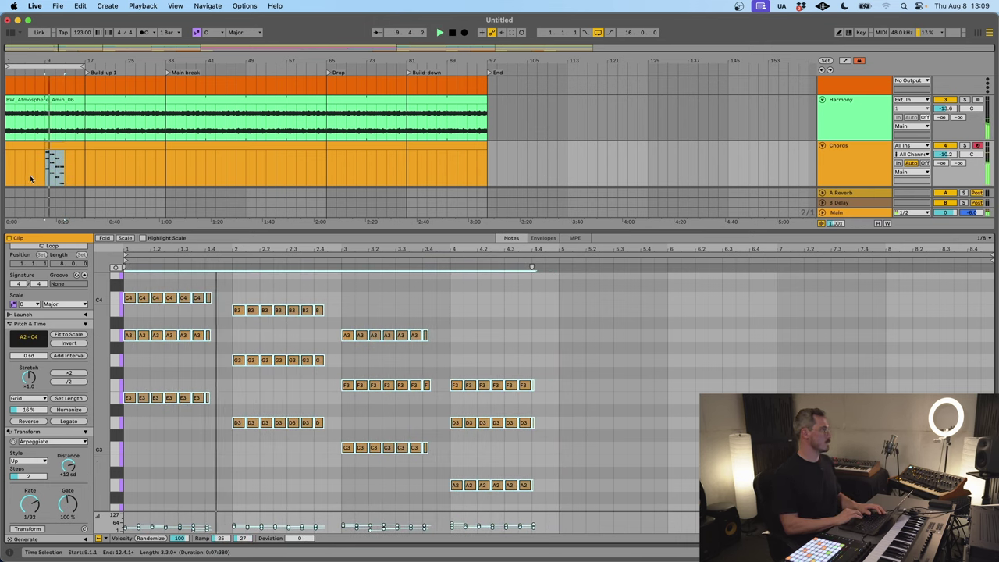
Step: Loop the chord clip over its first four bars and lower the Chords track volume to -11.3 dB
click(49, 246)
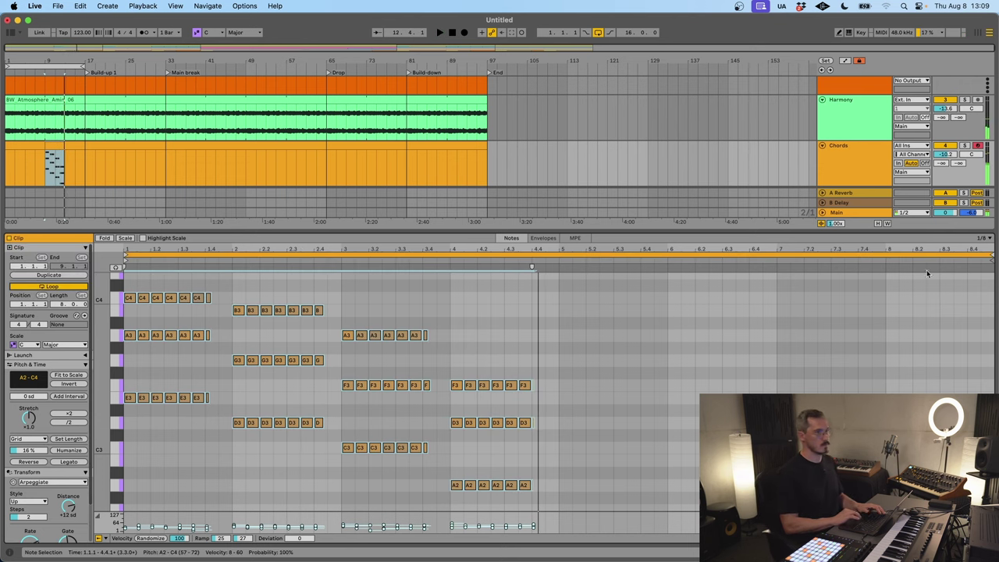
mouse_move(532, 267)
mouse_down()
mouse_move(651, 269)
mouse_move(559, 275)
mouse_up()
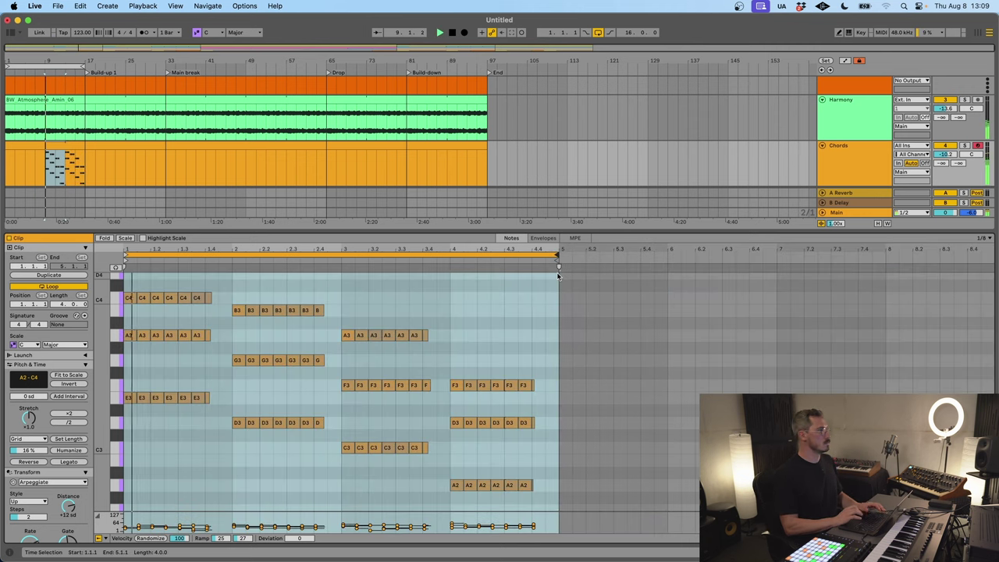
click(268, 347)
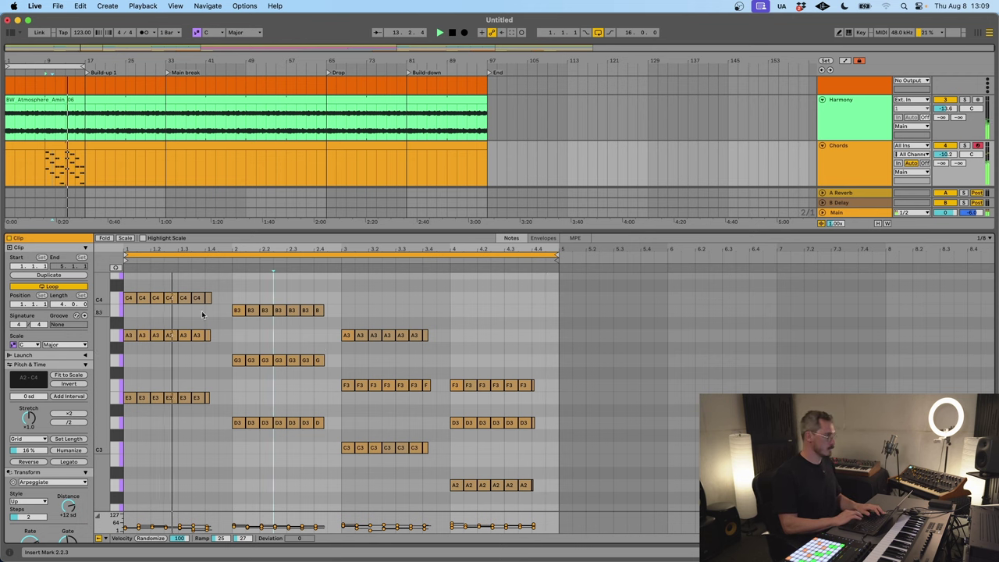
scroll(203, 314, up, 2)
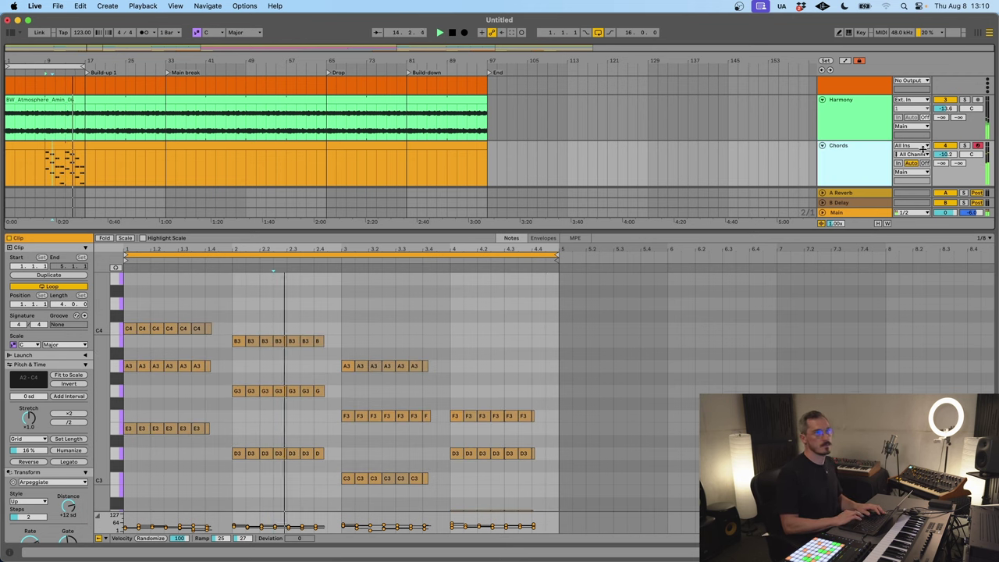
drag(954, 153, 959, 159)
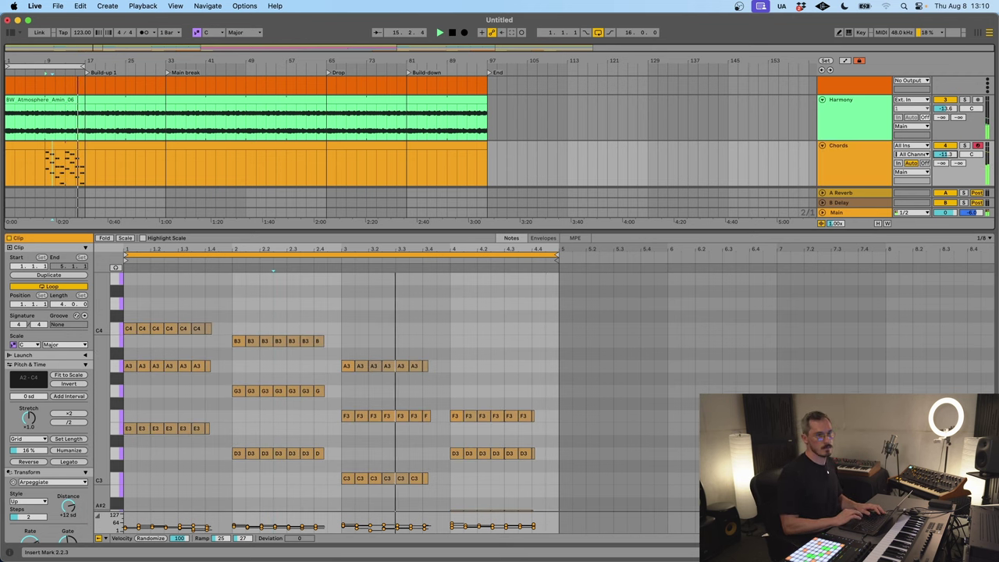
Step: Stop playback and extend the looped chord clip's start from bar 9 back to bar 1
key(shift+Tab)
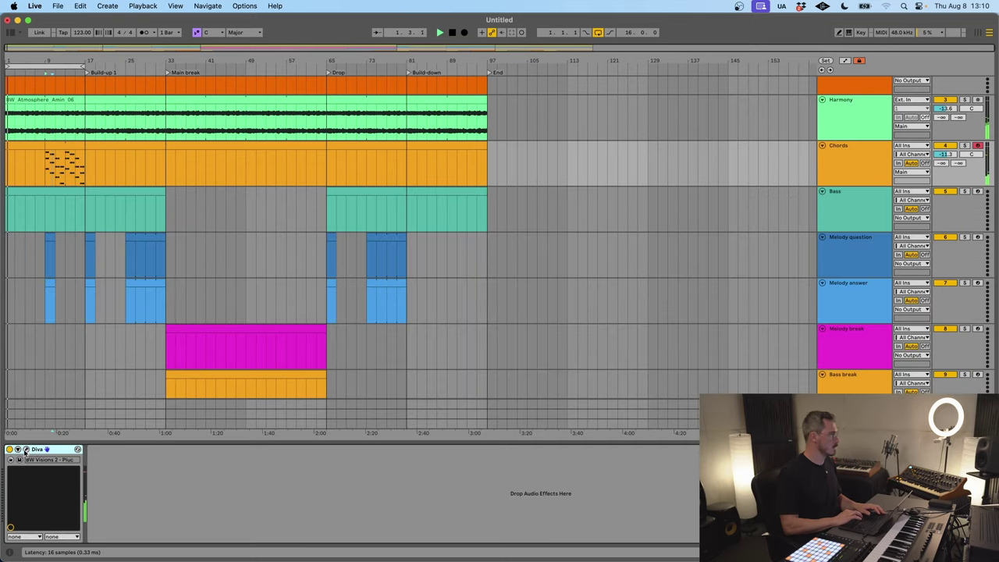
click(55, 148)
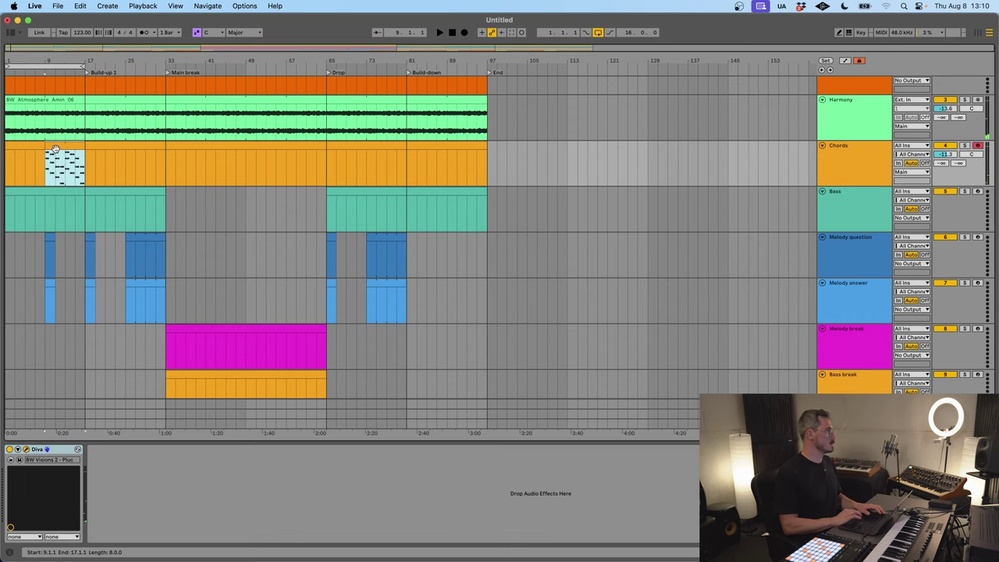
drag(47, 149, 5, 148)
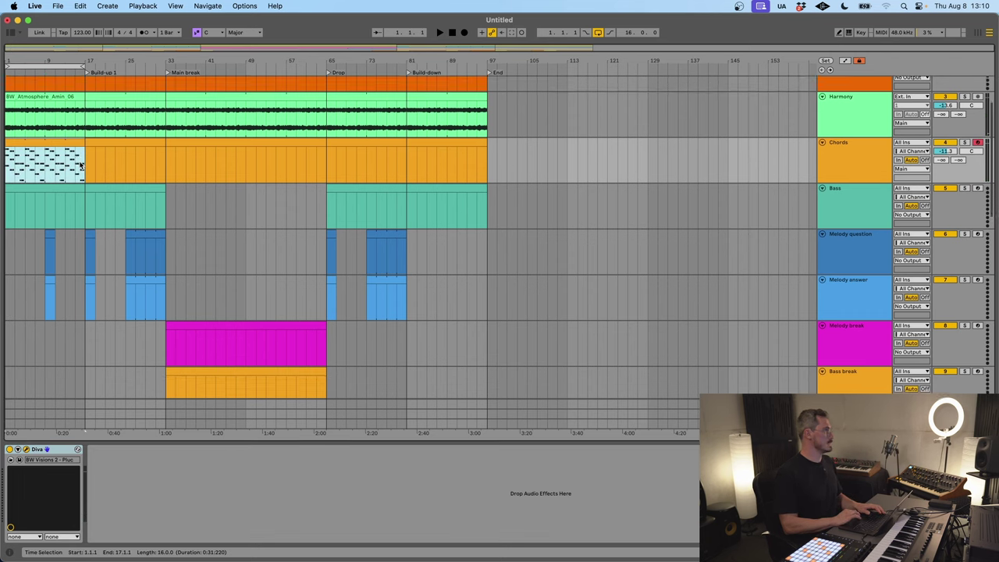
Step: Play the chord loop and open Diva's main page on the Chords track to examine its filter cutoff and envelope modulation
scroll(80, 166, up, 1)
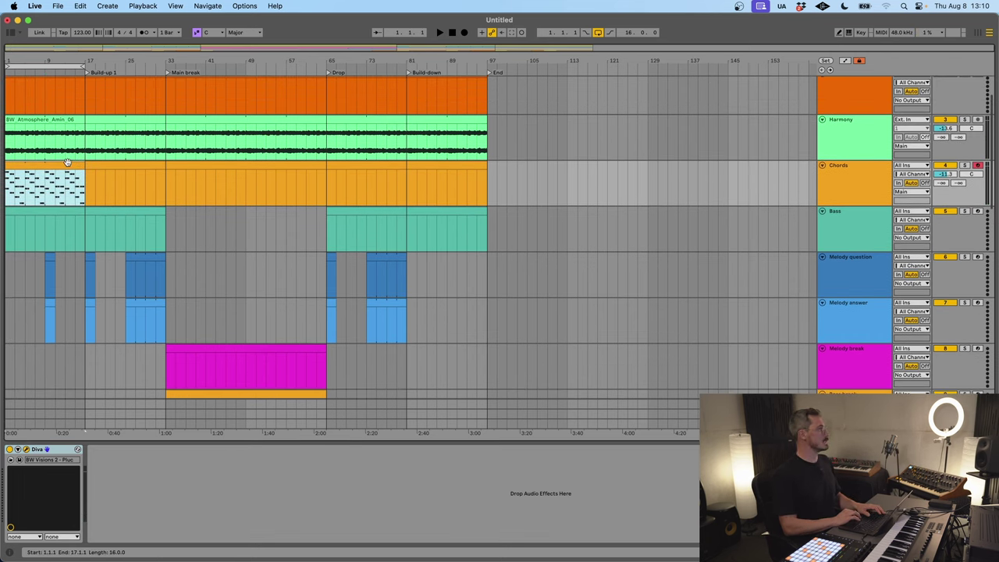
key(space)
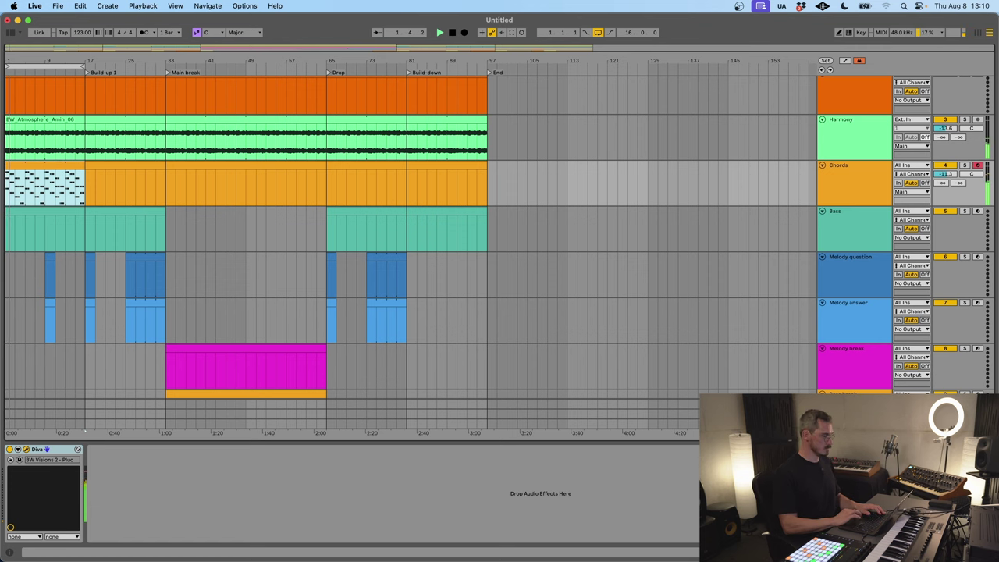
key(super+alt+p)
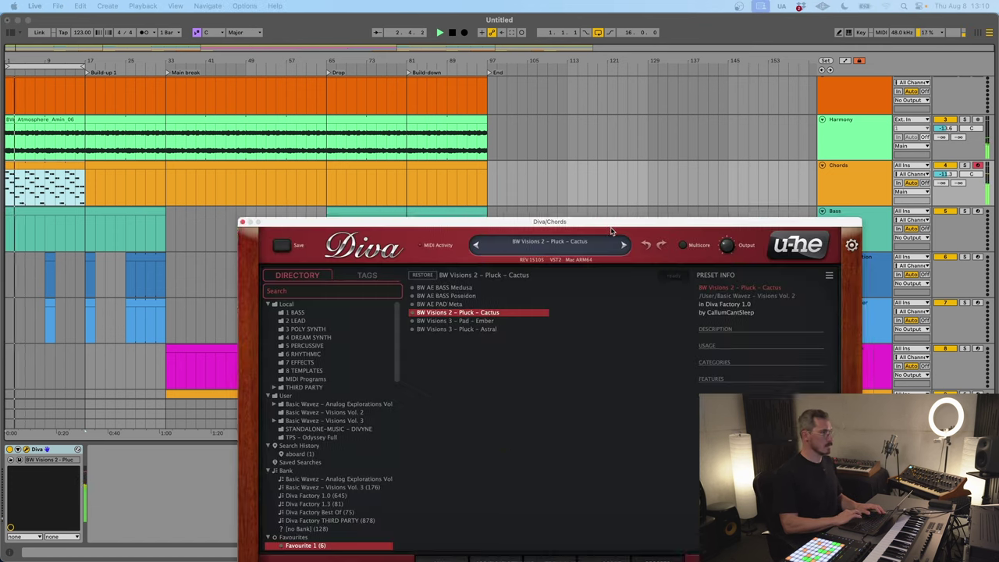
drag(612, 231, 509, 139)
click(340, 472)
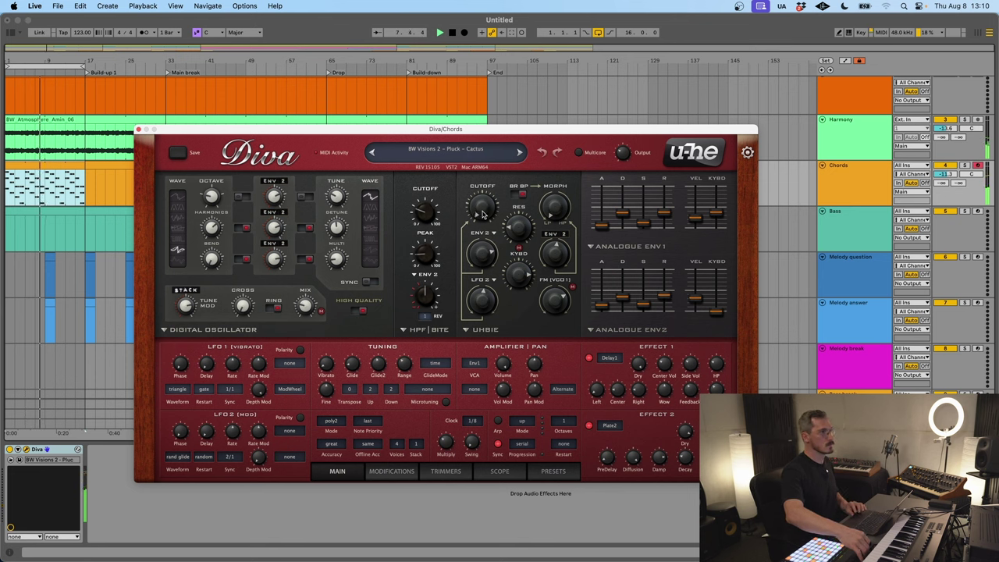
mouse_move(479, 256)
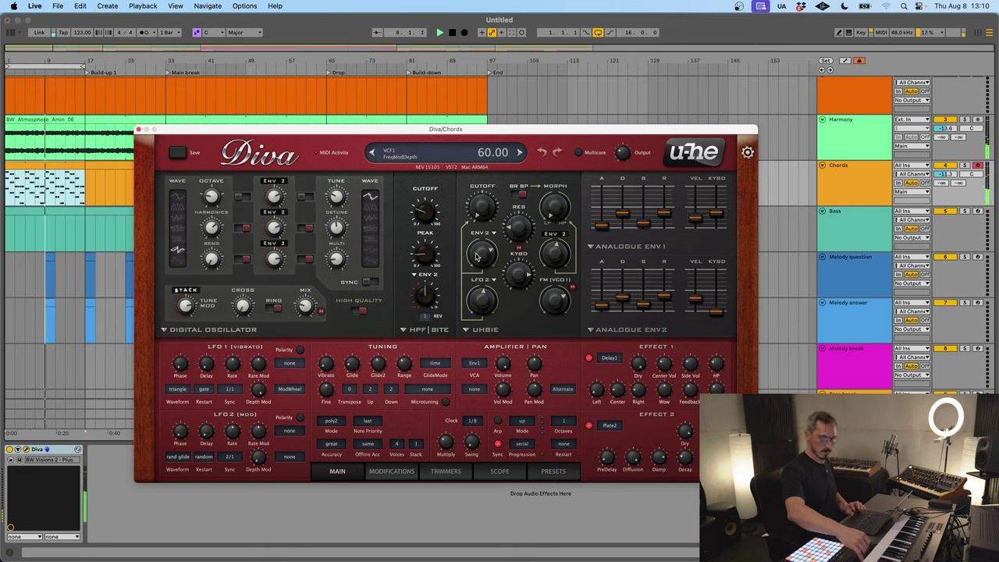
mouse_move(481, 201)
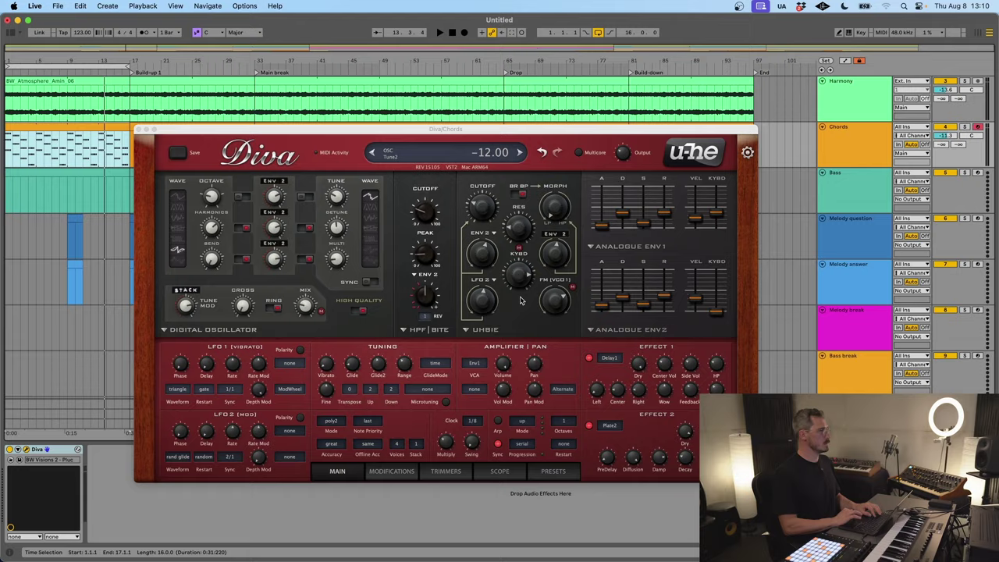
Step: View the reference building image in Preview, return to Ableton Live and close the Diva window
key(super+alt+p)
key(super+alt+p)
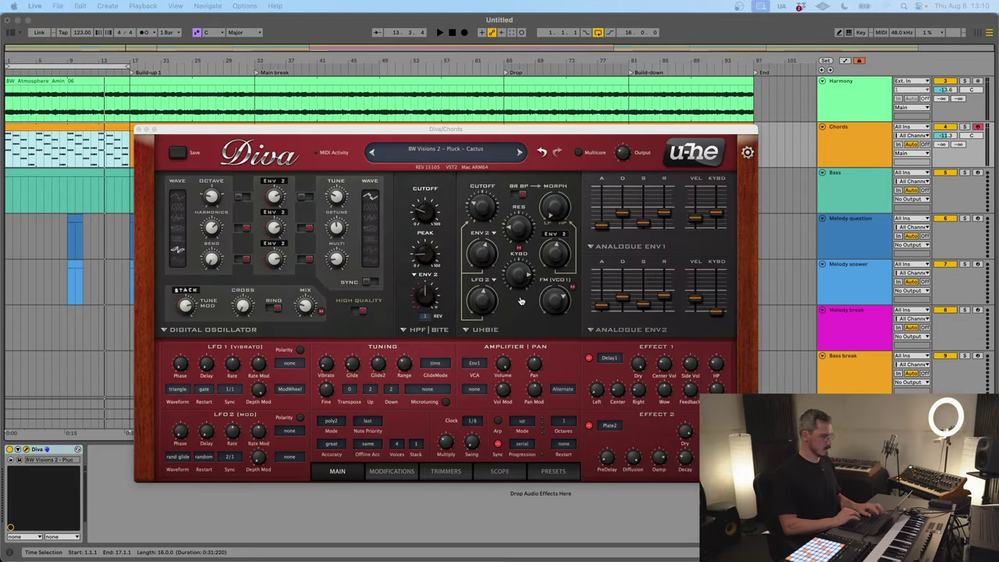
key(super+Tab)
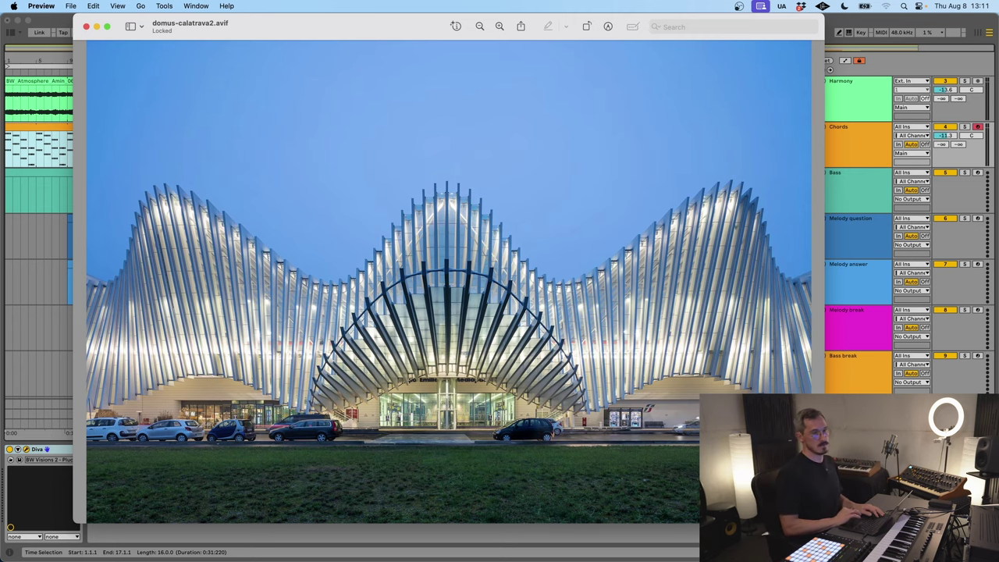
key(super+Tab)
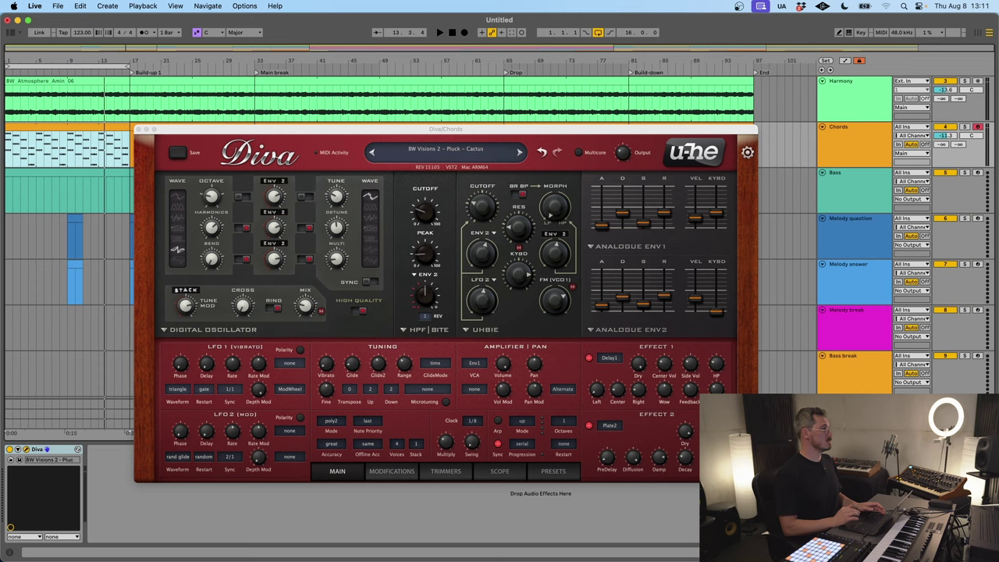
click(138, 129)
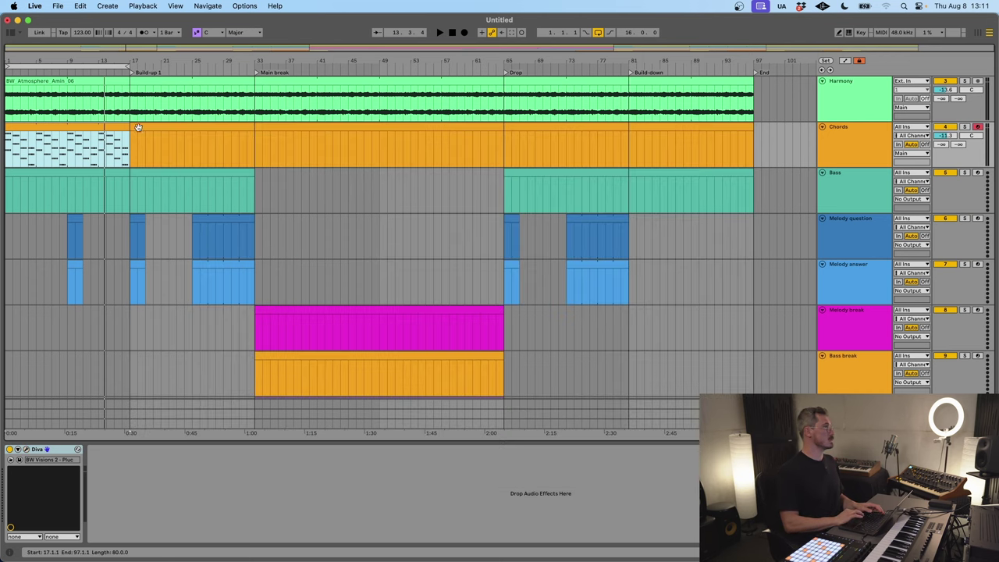
Step: Load Diva on the Bass track and choose the BW AE BASS Medusa preset from Favourite 1
click(13, 35)
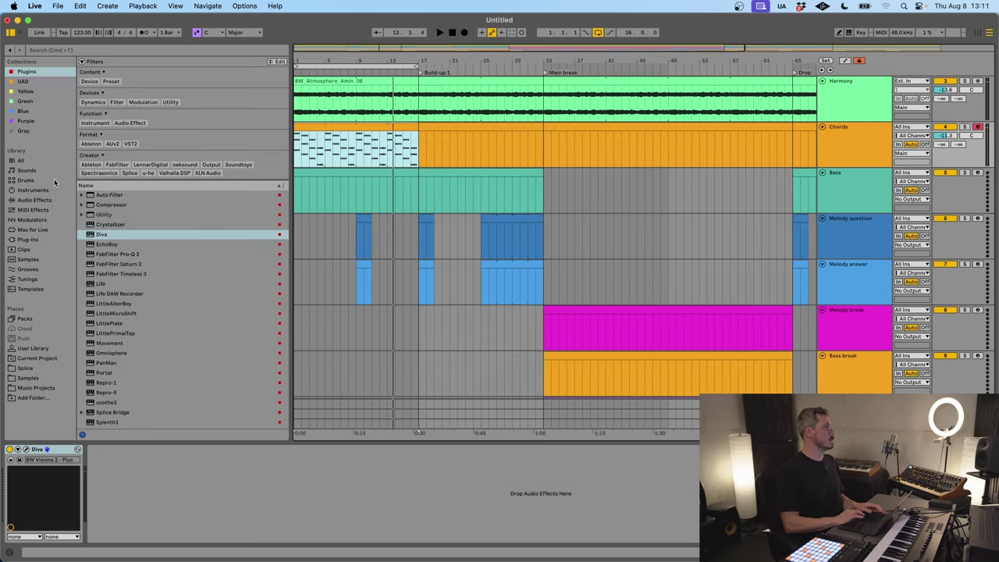
click(101, 236)
click(321, 189)
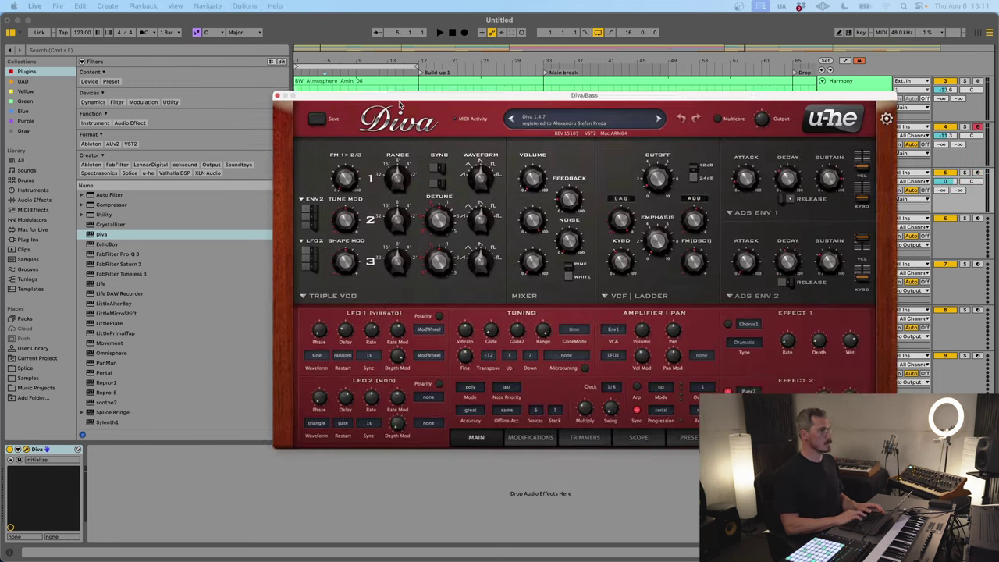
click(638, 440)
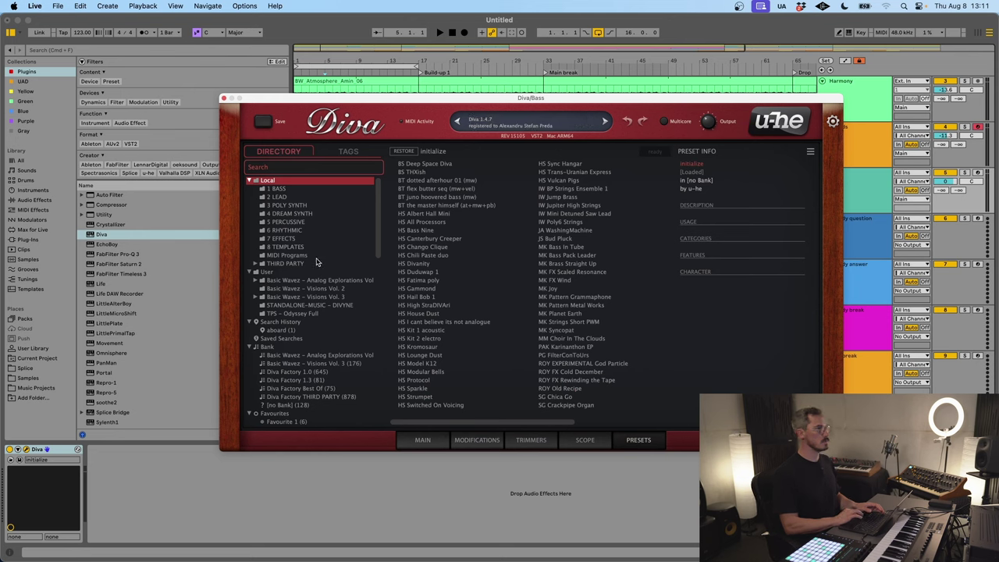
scroll(285, 371, down, 1)
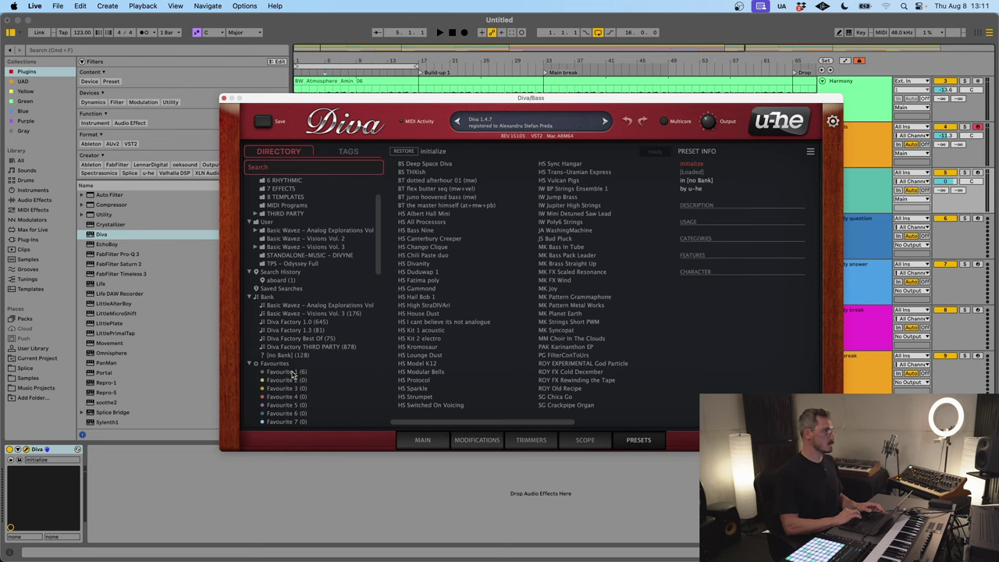
click(285, 372)
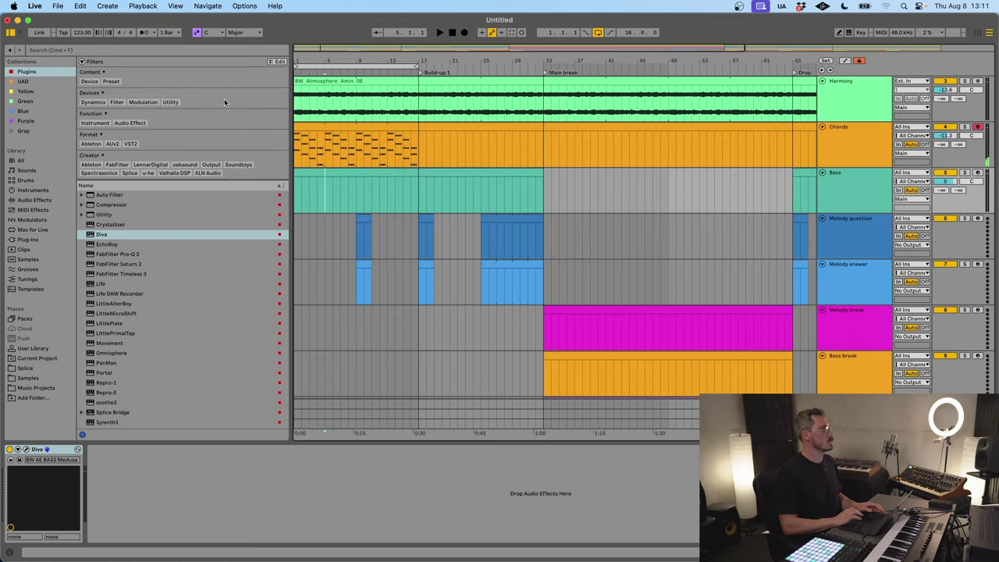
Step: Open the empty Bass clip, then examine the chord clip's lowest notes as a reference for the bass line
drag(325, 194, 288, 190)
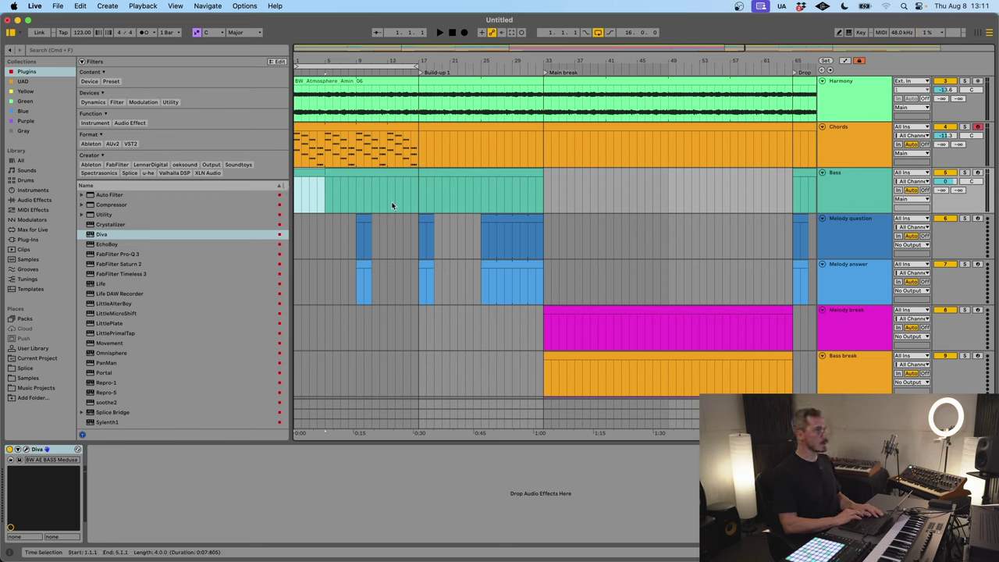
double_click(316, 174)
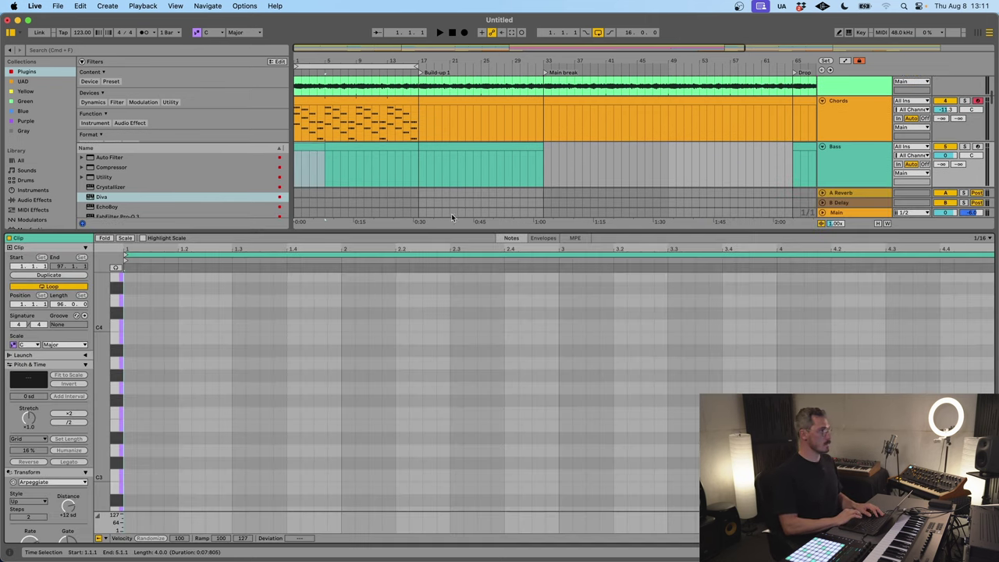
click(308, 102)
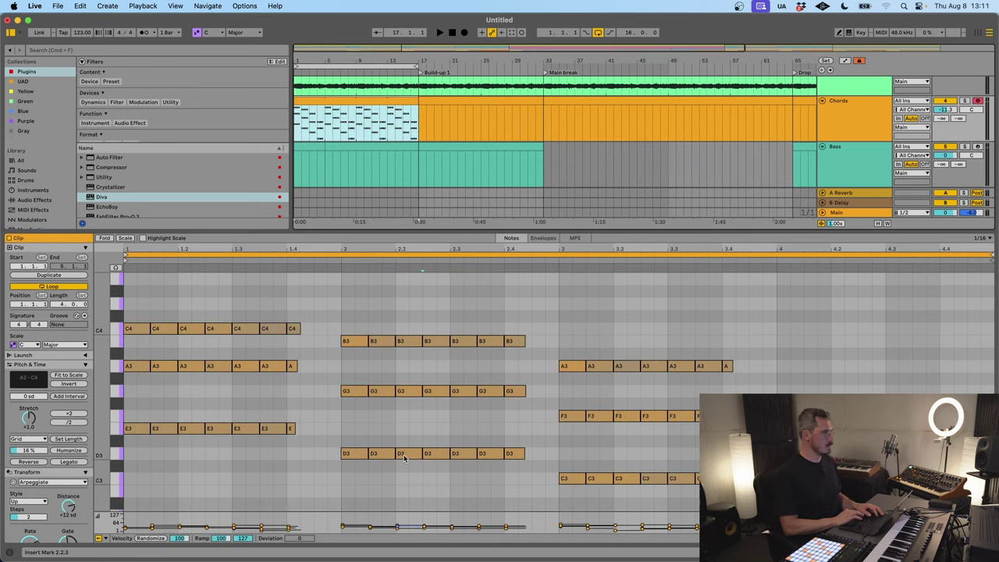
scroll(648, 497, down, 4)
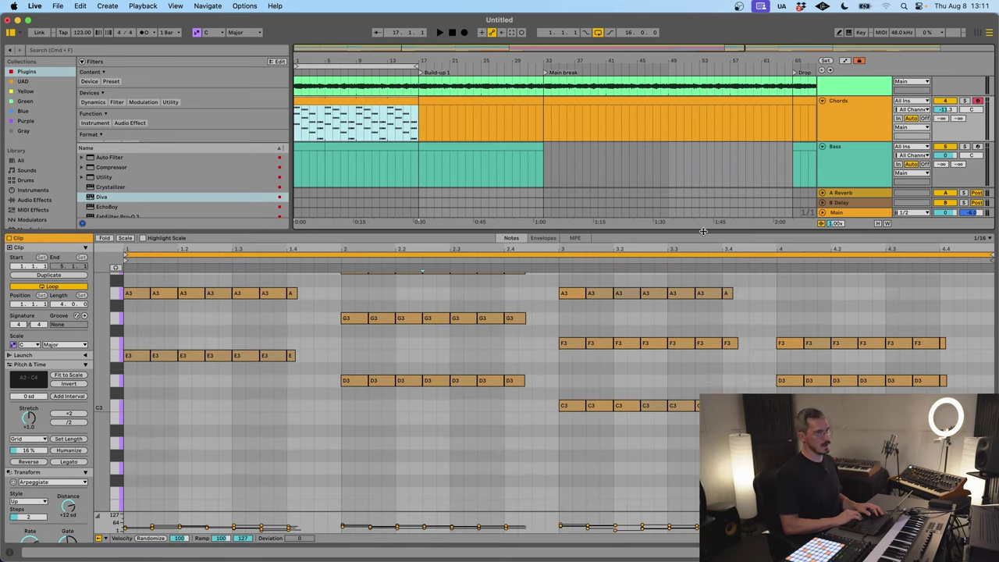
key(super+alt+l)
Step: Add sixteenth notes E3, D3, C3 and A2 at the starts of bars 1 to 4 in the Bass clip
click(298, 145)
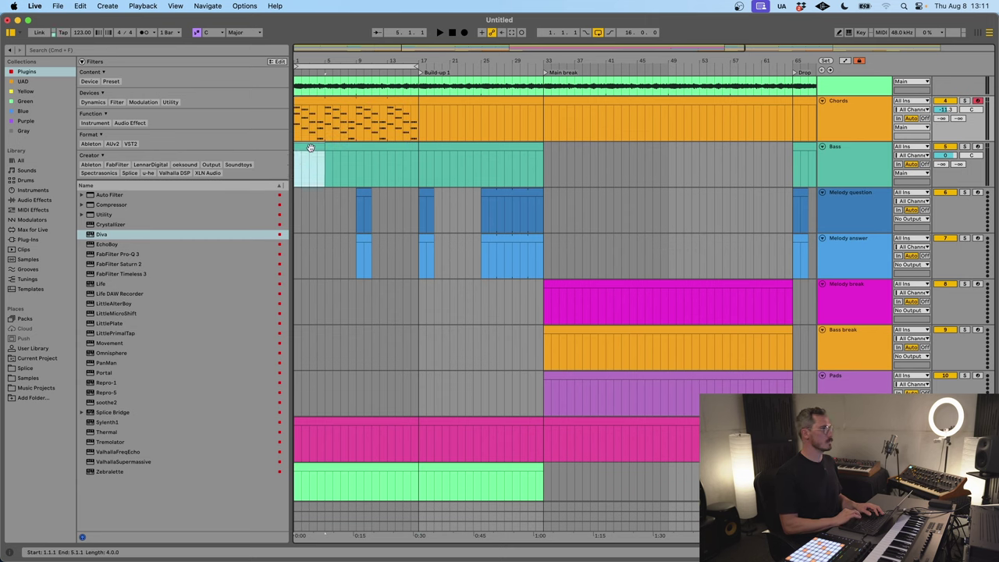
key(super+alt+l)
scroll(150, 408, down, 4)
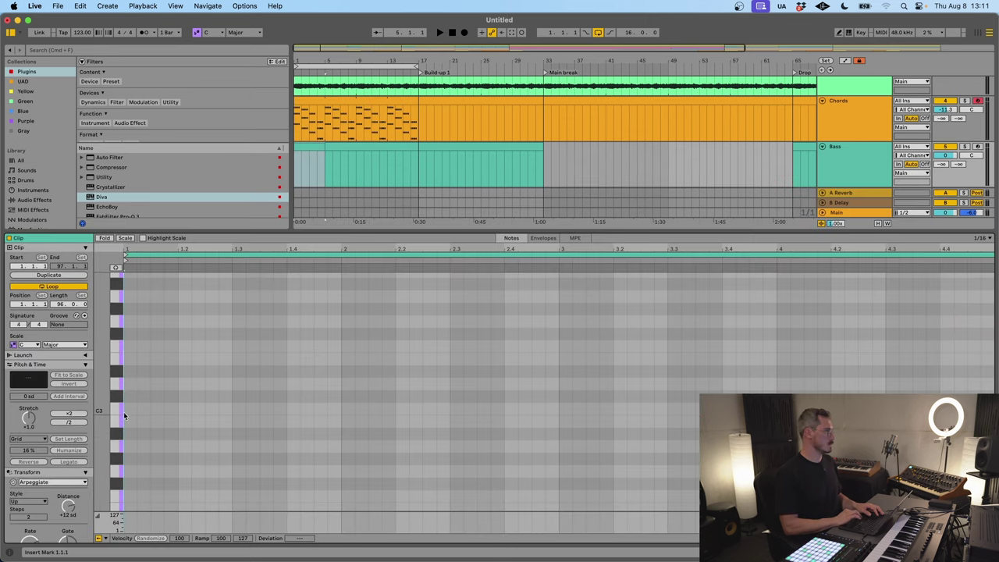
double_click(130, 359)
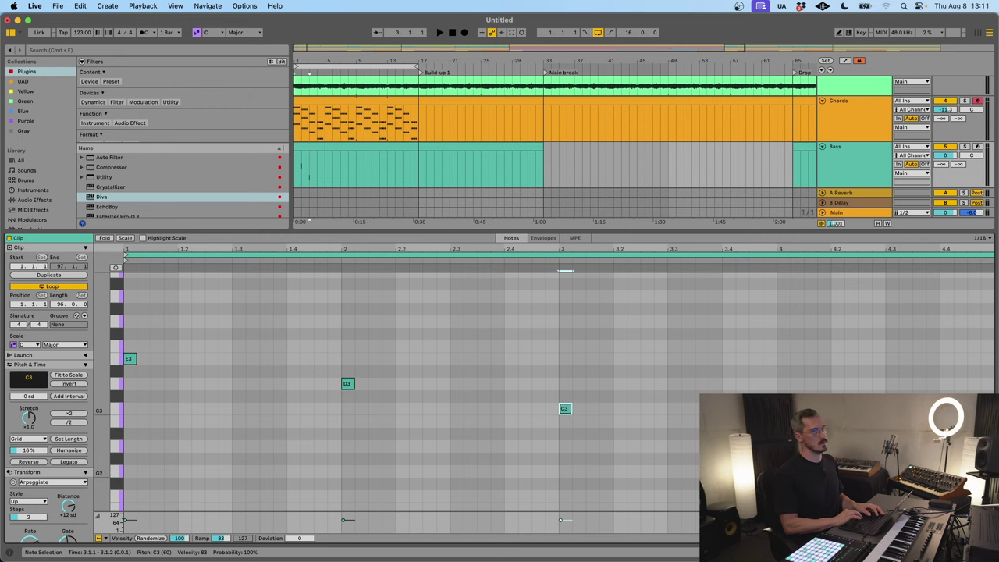
key(Right)
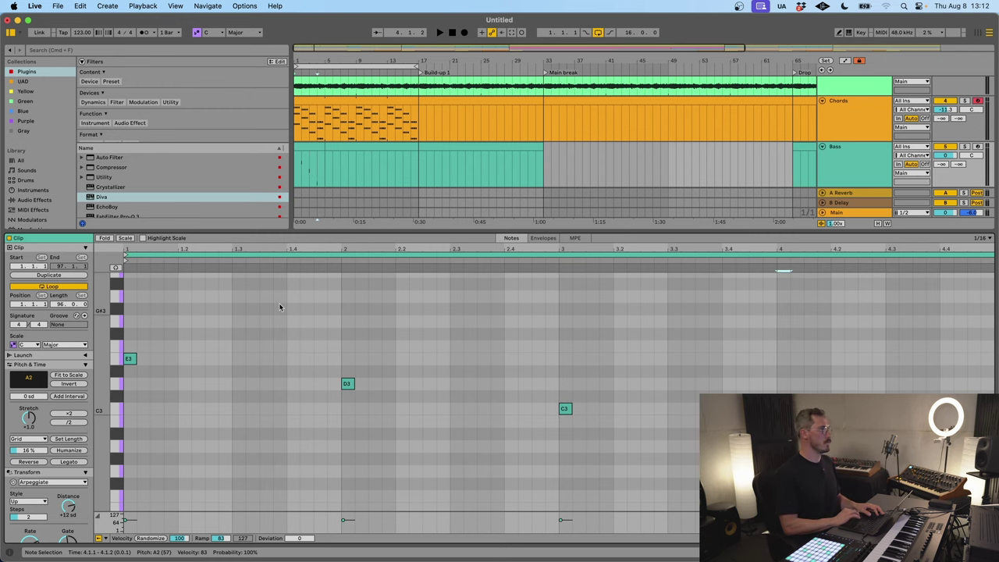
Step: Build a syncopated E3 rhythm in bar 1 with sixteenths at 1.1.1, 1.1.3, 1.1.4, 1.2.2, 1.2.4 and 1.3.2, and play it
scroll(266, 315, up, 1)
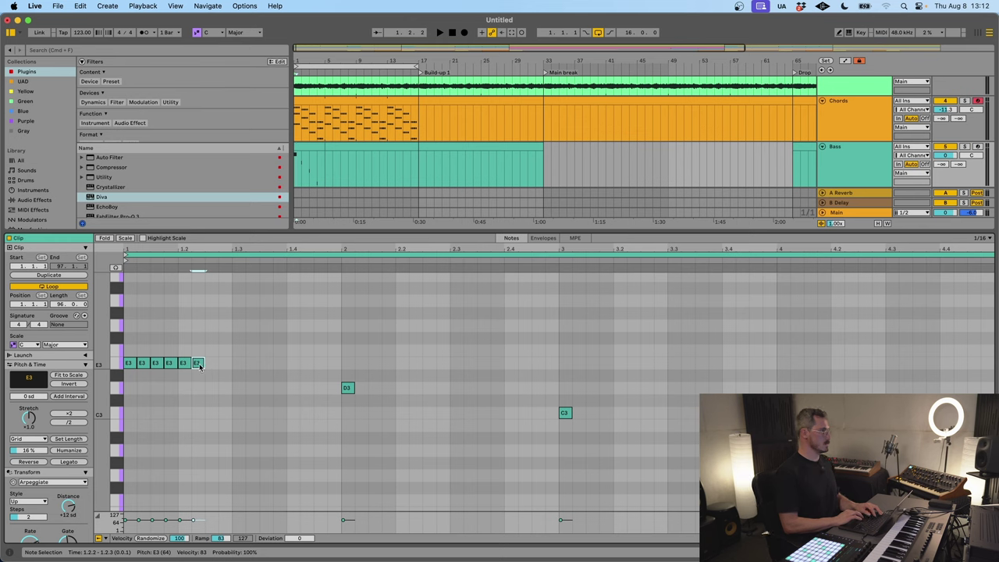
mouse_move(199, 367)
mouse_down()
mouse_move(228, 372)
mouse_move(202, 373)
mouse_up()
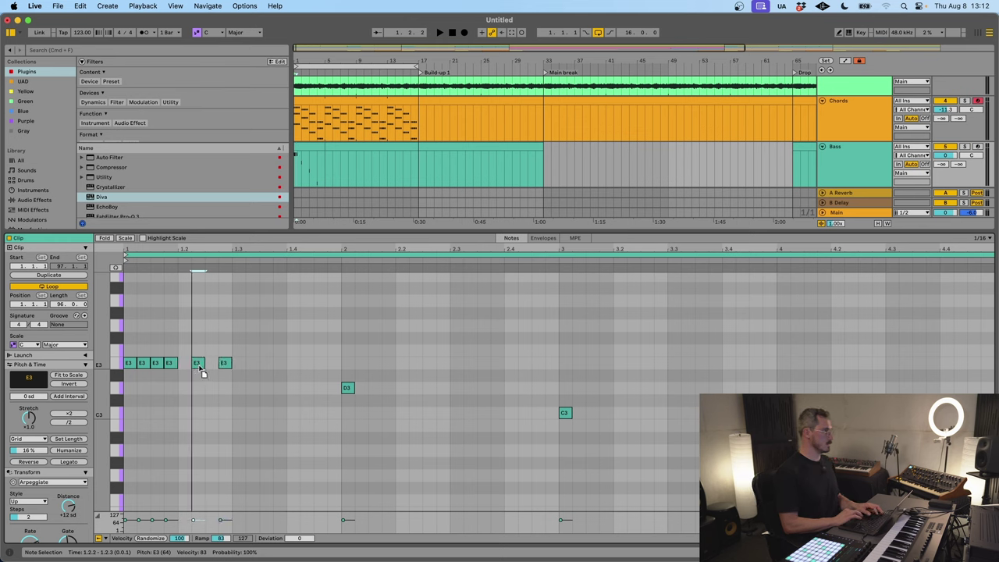
drag(264, 369, 160, 370)
key(space)
click(143, 365)
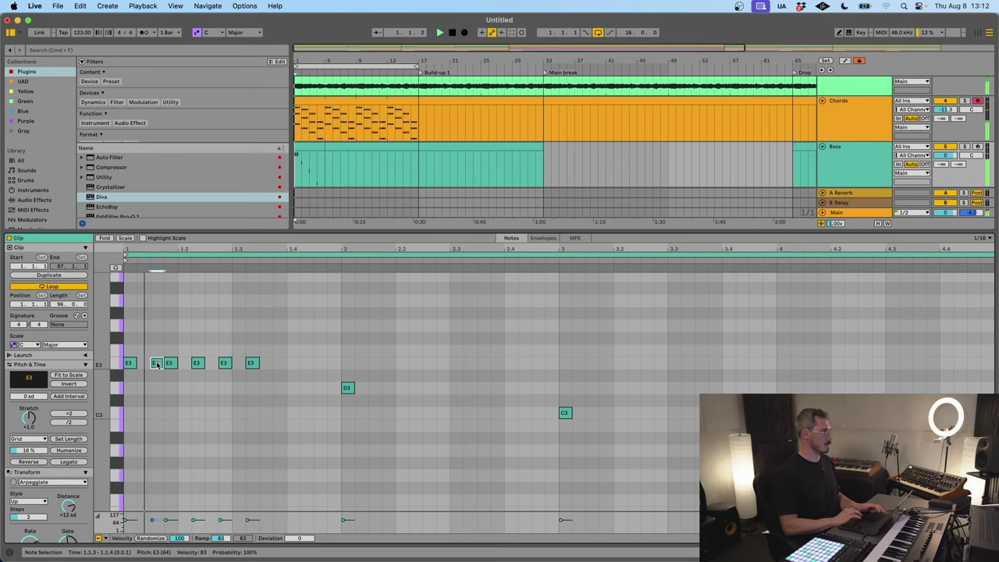
Step: Try all the bass notes one octave lower, move them back up an octave and play them
click(198, 404)
key(super+a)
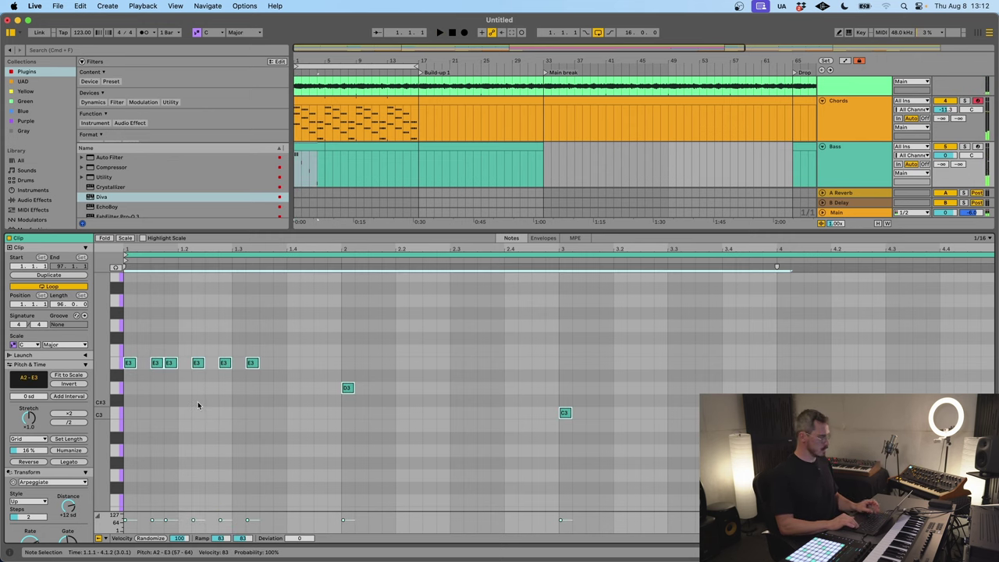
key(shift+Down)
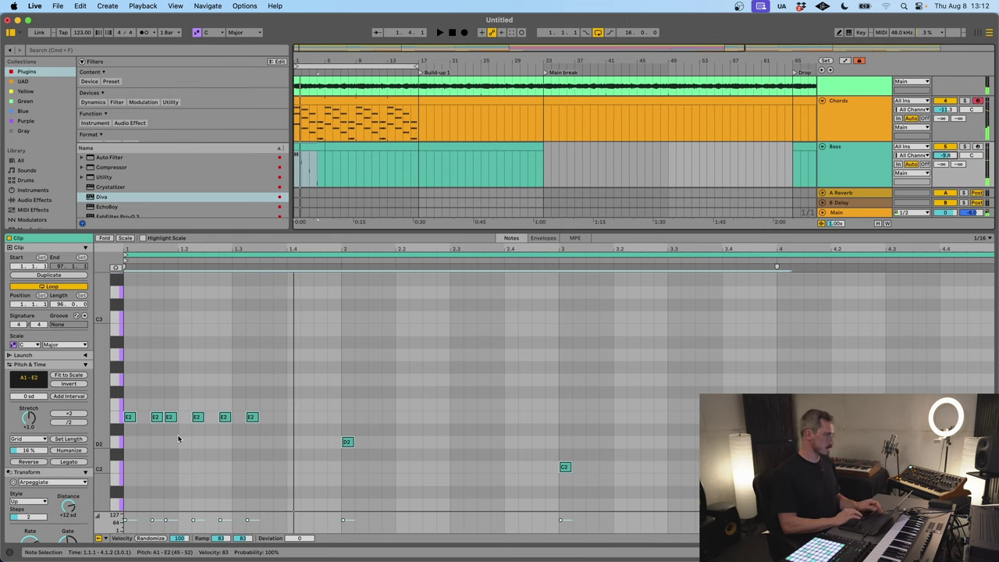
key(shift+Up)
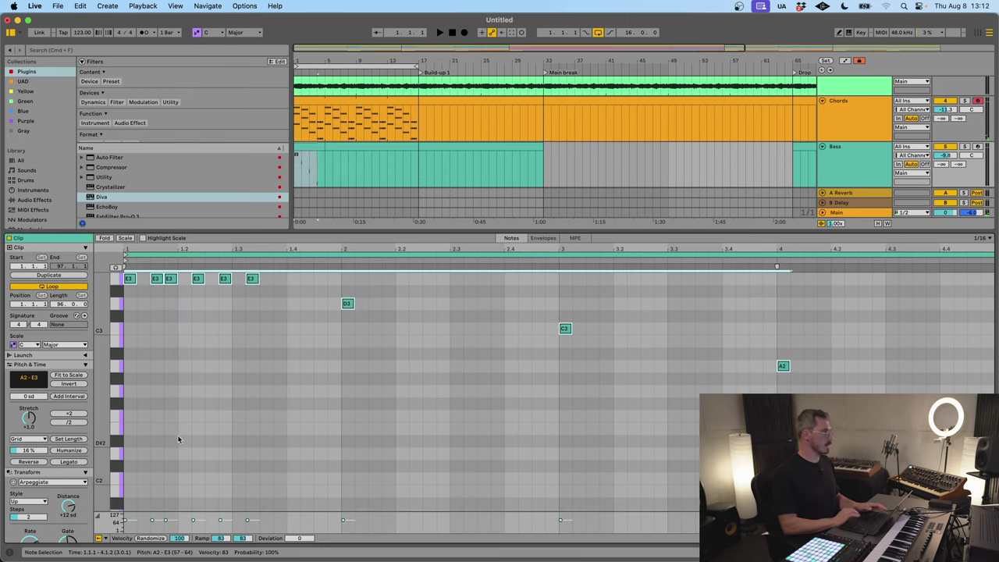
key(space)
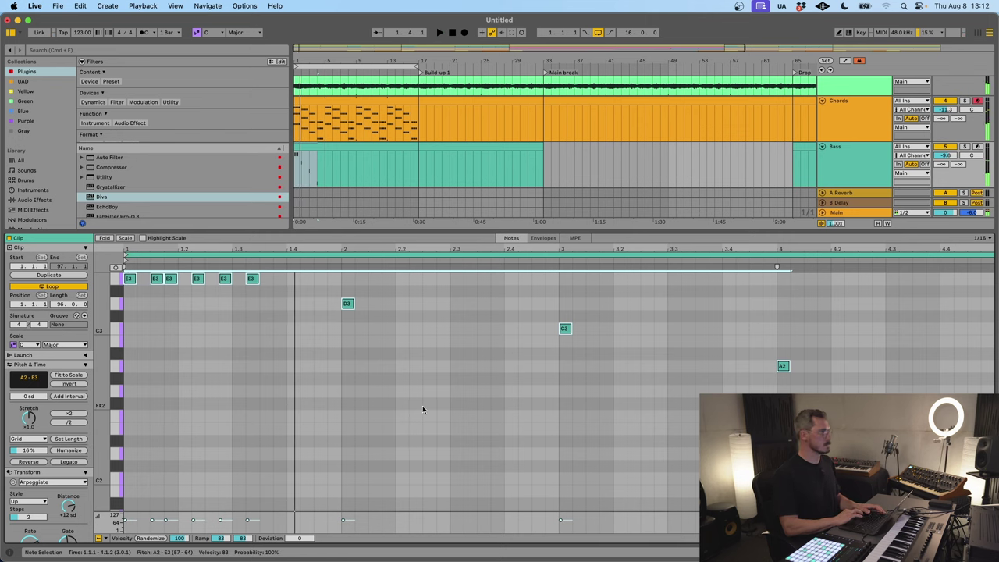
Step: Extend the bar 1 bass rhythm with E3 sixteenths at 1.3.4, 1.4.2 and 1.4.3 while auditioning it
scroll(423, 406, up, 3)
click(232, 374)
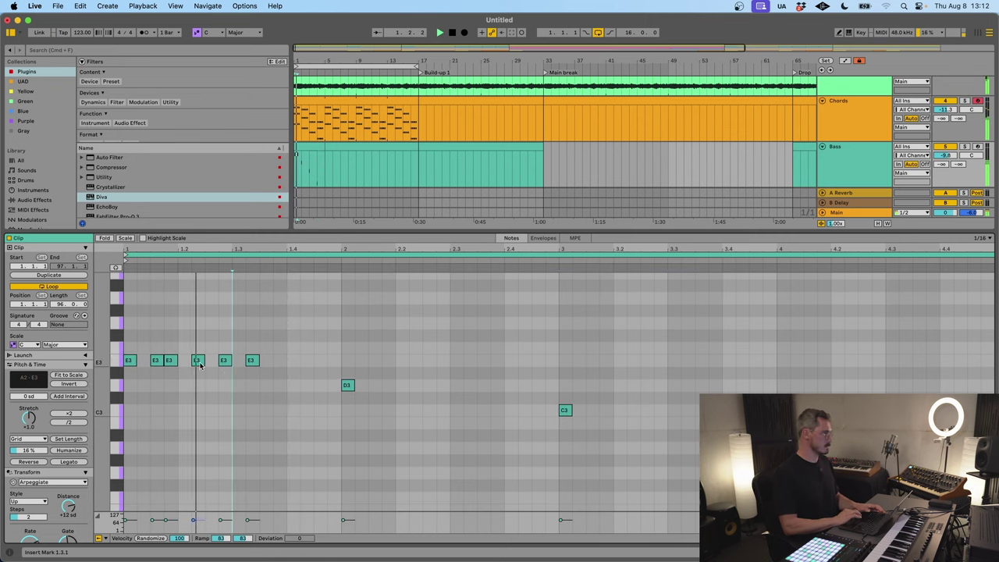
drag(272, 370, 202, 370)
click(218, 382)
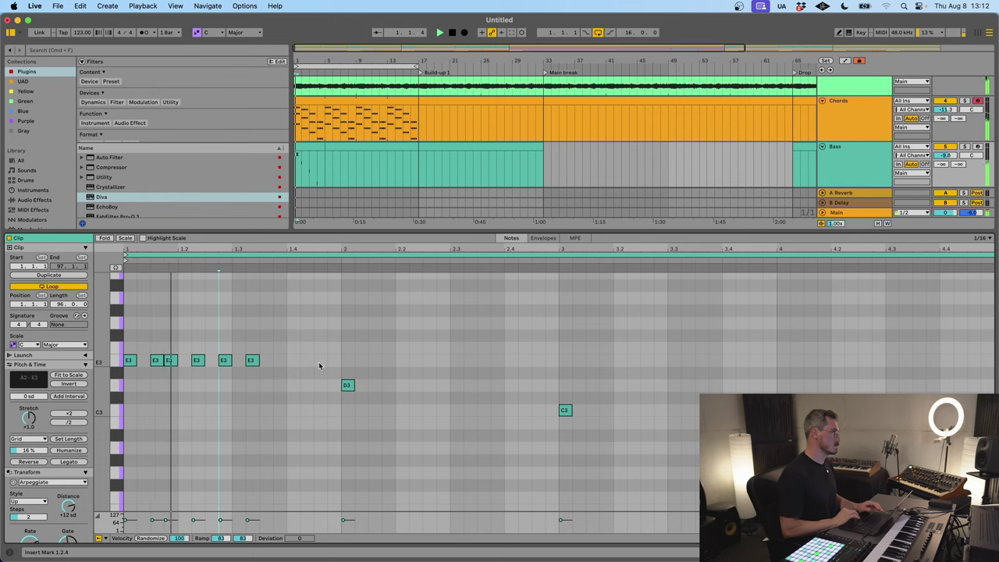
double_click(279, 360)
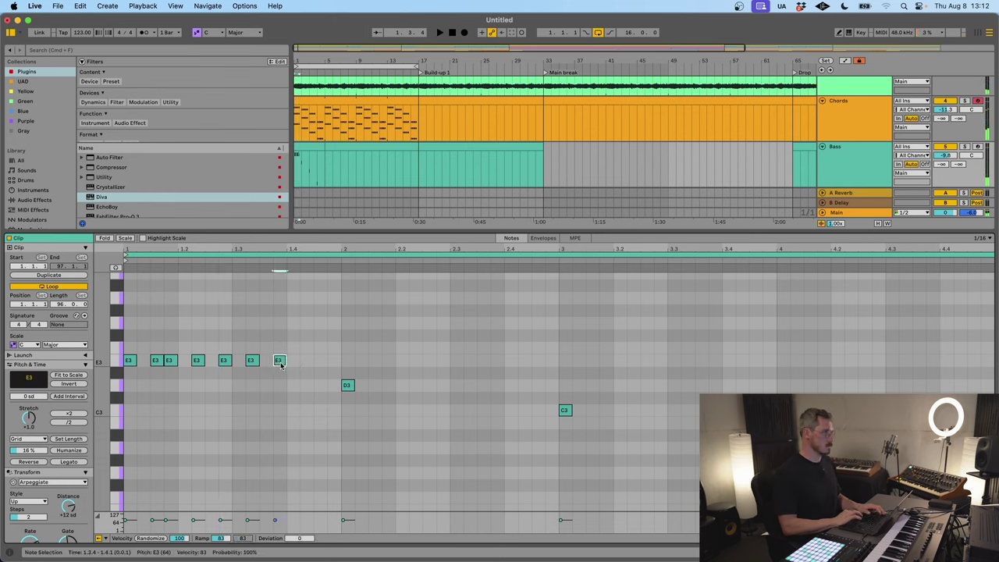
double_click(318, 360)
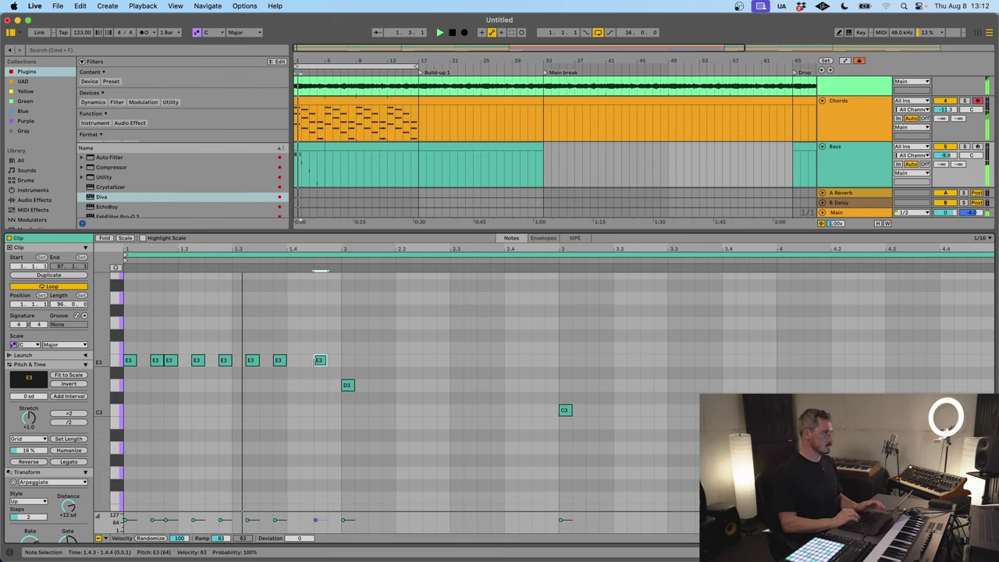
double_click(305, 361)
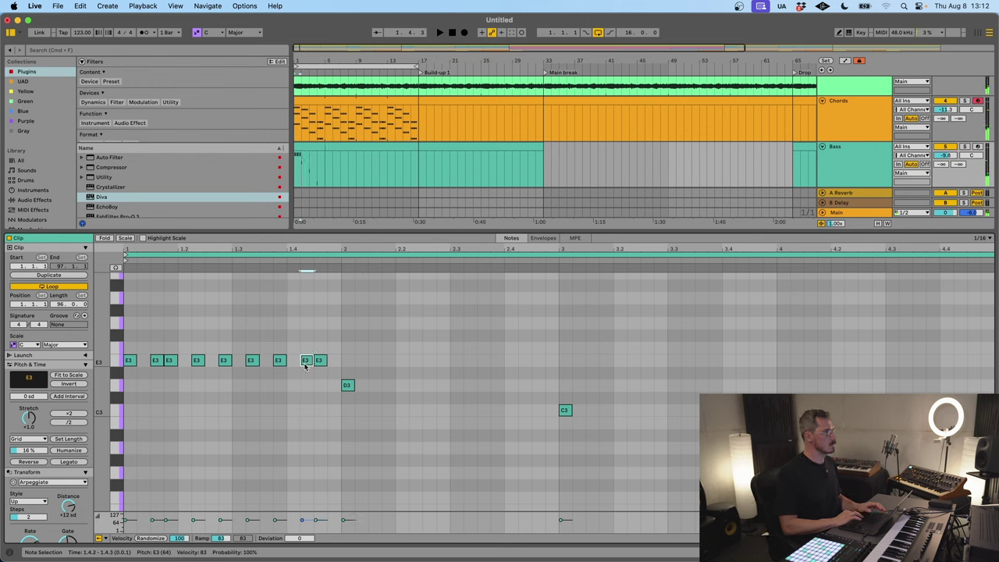
Step: Try the last E3 of bar 1 at 1.4.4 and return it to 1.4.3 while auditioning the rhythm
drag(317, 363, 333, 362)
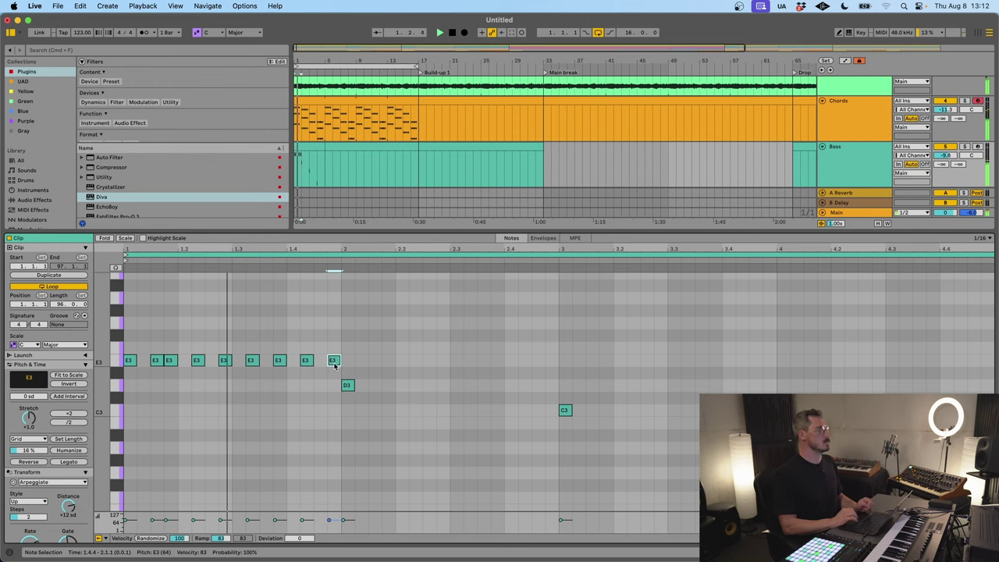
drag(334, 364, 322, 365)
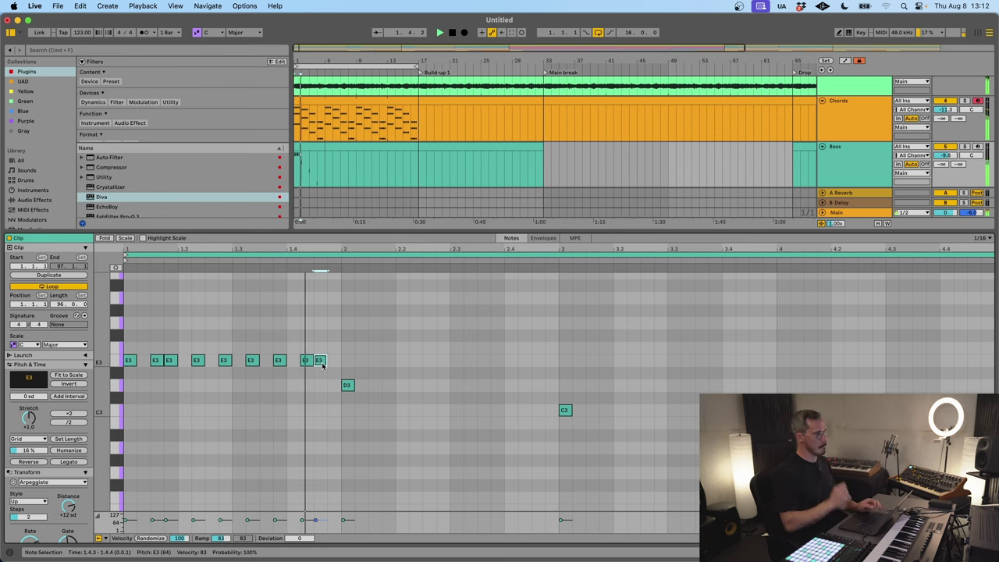
key(space)
Step: Duplicate the bar 1 bass rhythm into bar 2 transposed to D3 and into bar 3 transposed to C3
drag(335, 364, 126, 366)
key(super+d)
key(Down)
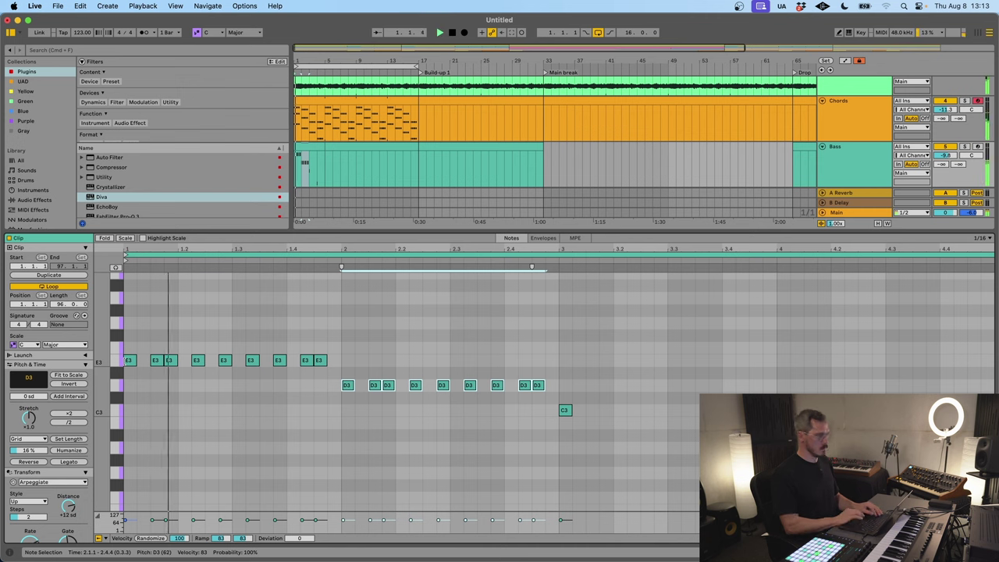
key(super+d)
key(Down)
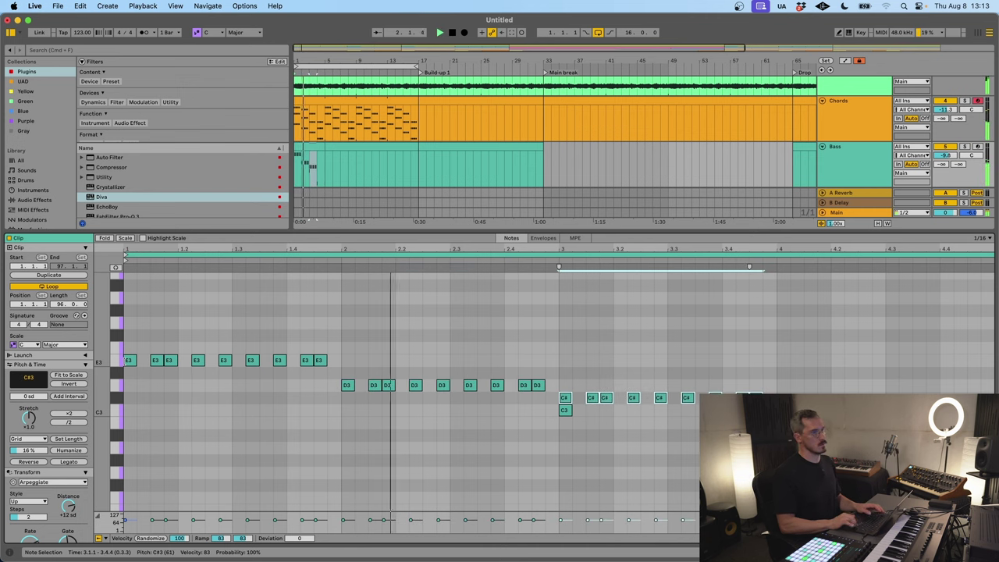
key(Down)
Step: Duplicate the bass rhythm into bar 4 and transpose that copy to A3
key(super+d)
key(Down)
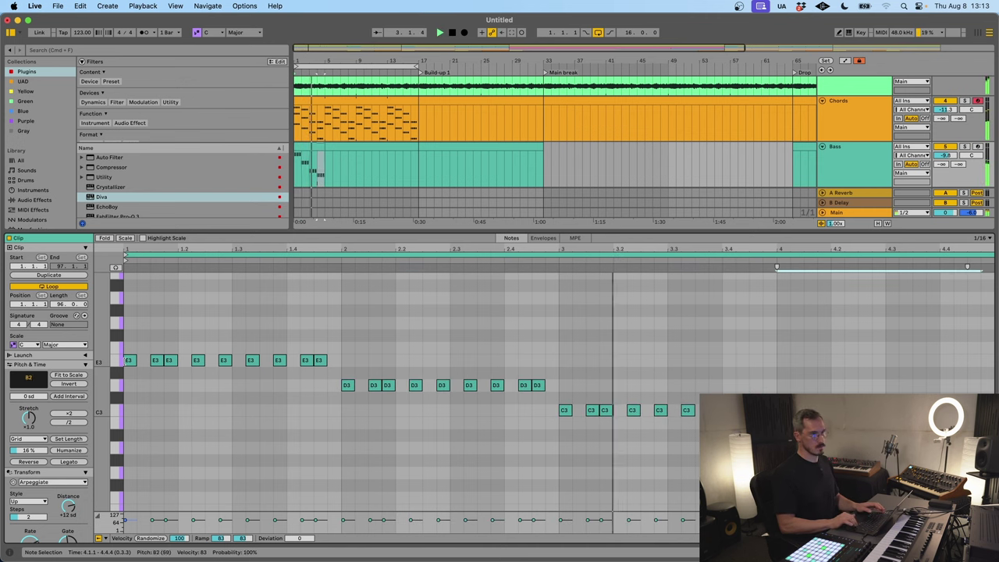
key(Down)
key(Down)
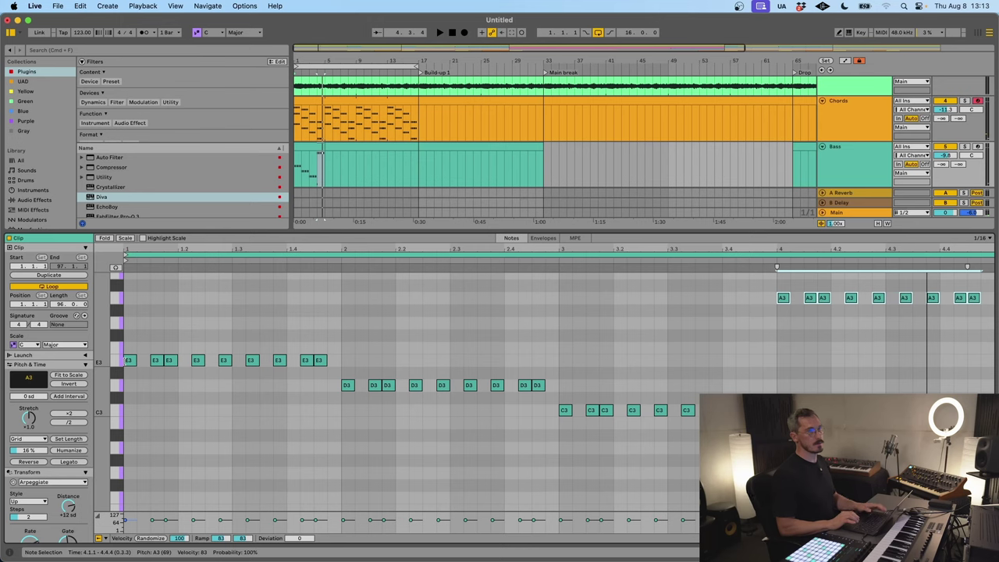
Step: Set the arrangement loop to the first four bars, 1.1.1 to 5.1.1, and play the bass line
click(777, 343)
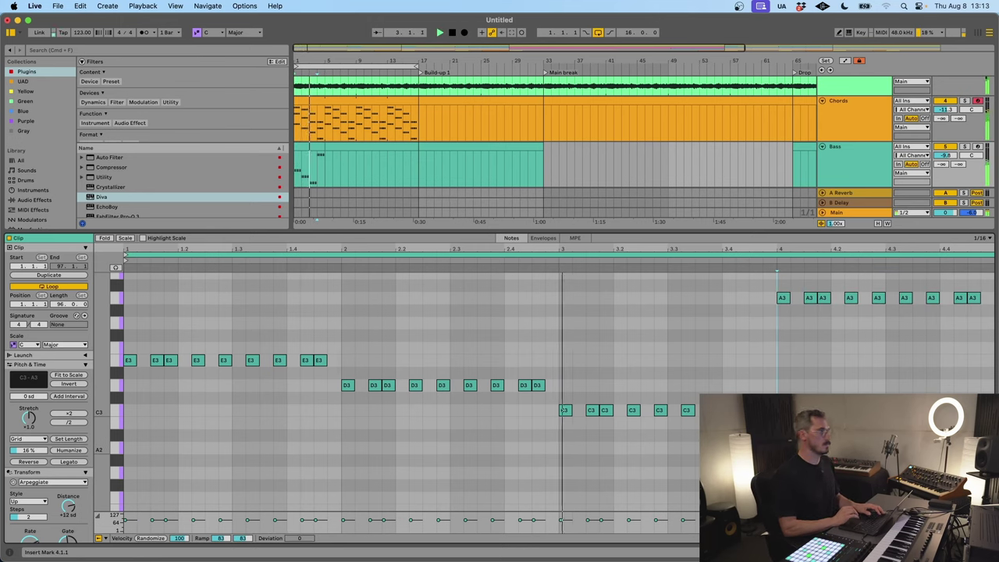
click(316, 148)
key(super+l)
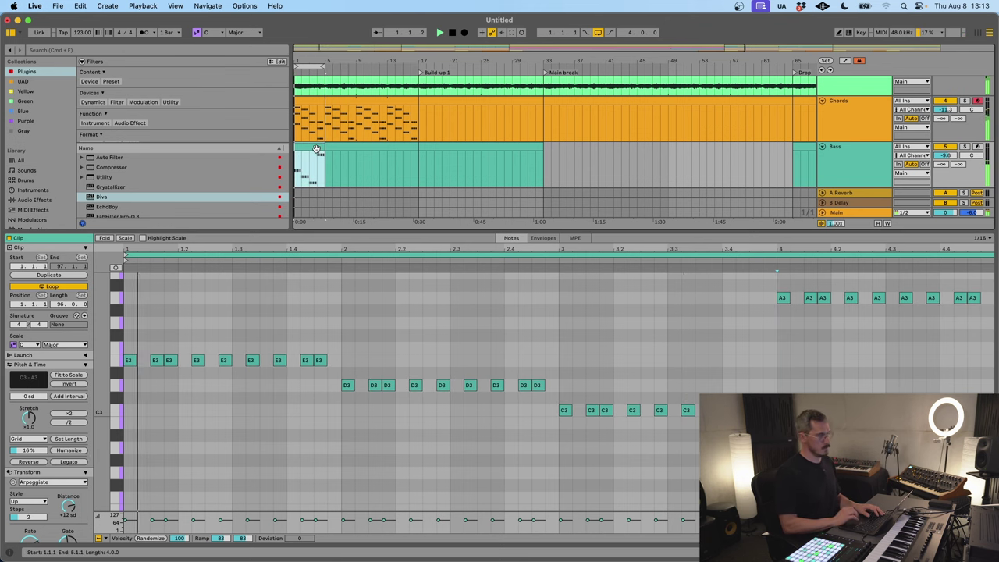
Step: Try the bar 4 bass notes at neighbouring semitones between G#3 and A#3
scroll(293, 338, up, 2)
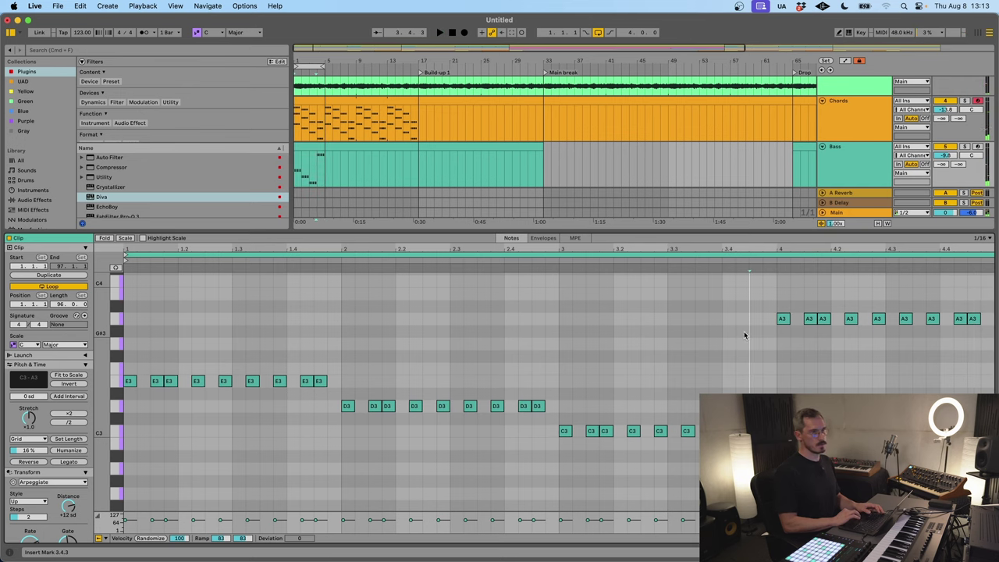
drag(746, 334, 996, 308)
key(Down)
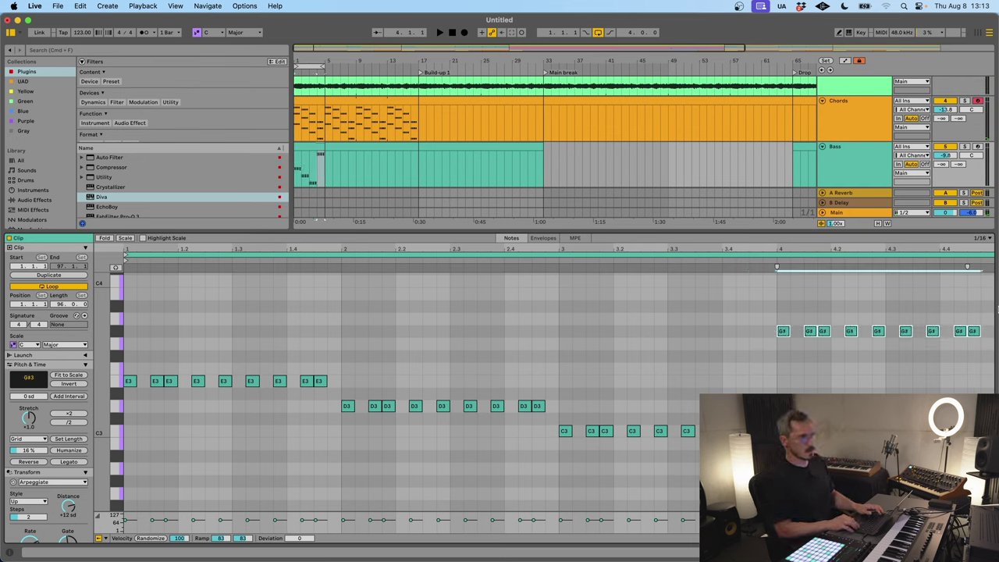
key(Down)
key(Up)
key(Up)
key(Up)
key(Down)
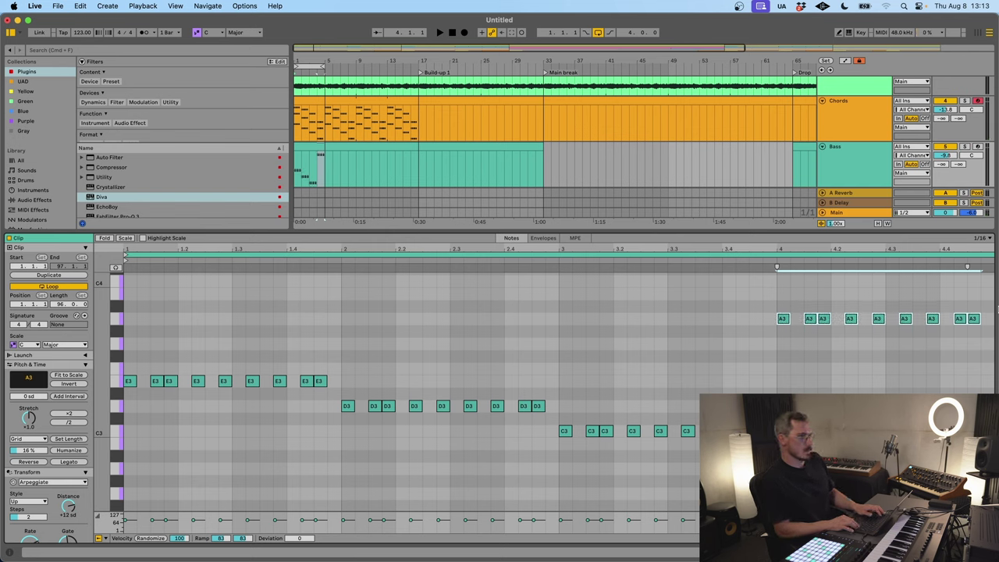
key(Up)
key(Up)
key(Up)
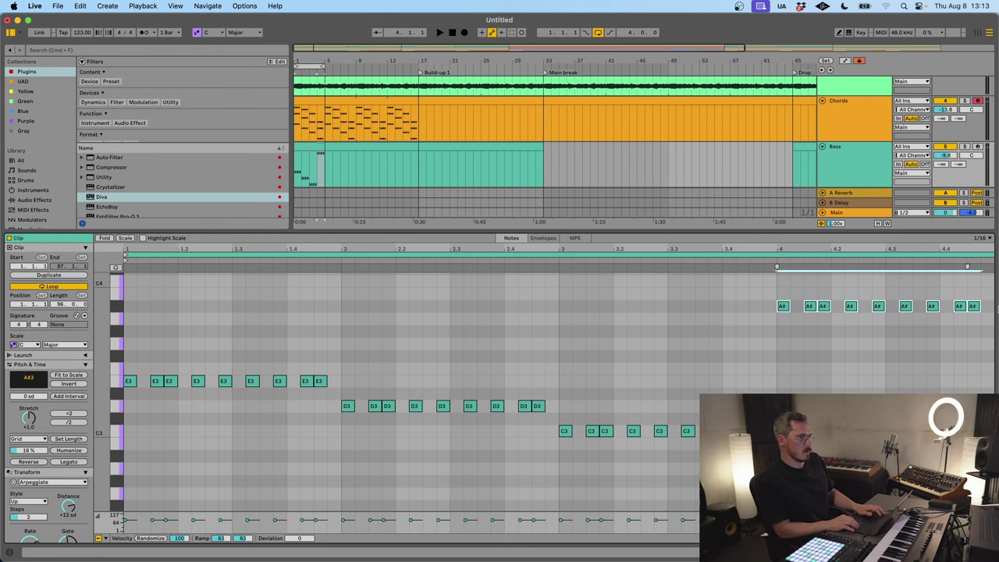
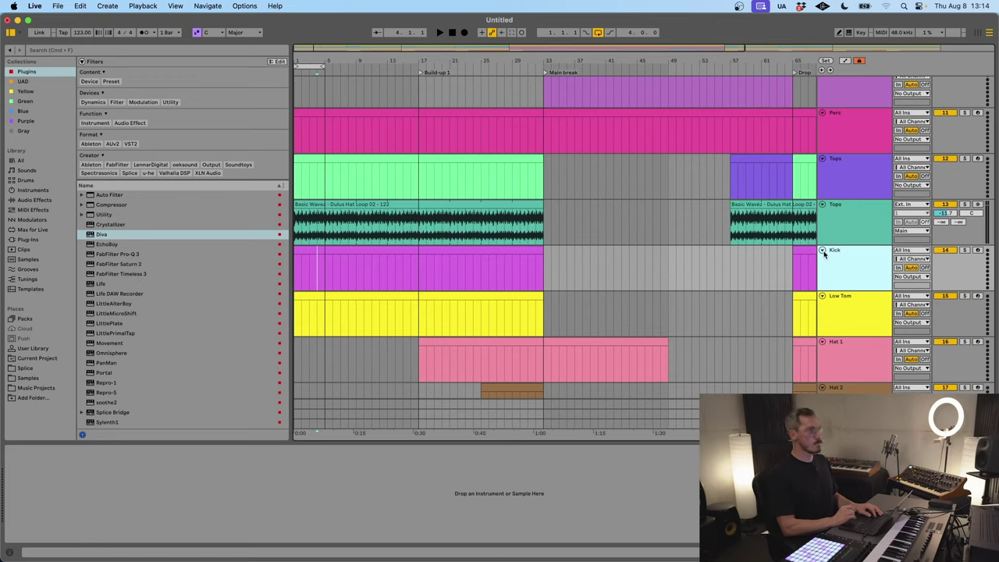
Step: Load an empty Drum Rack onto the Kick track
click(25, 180)
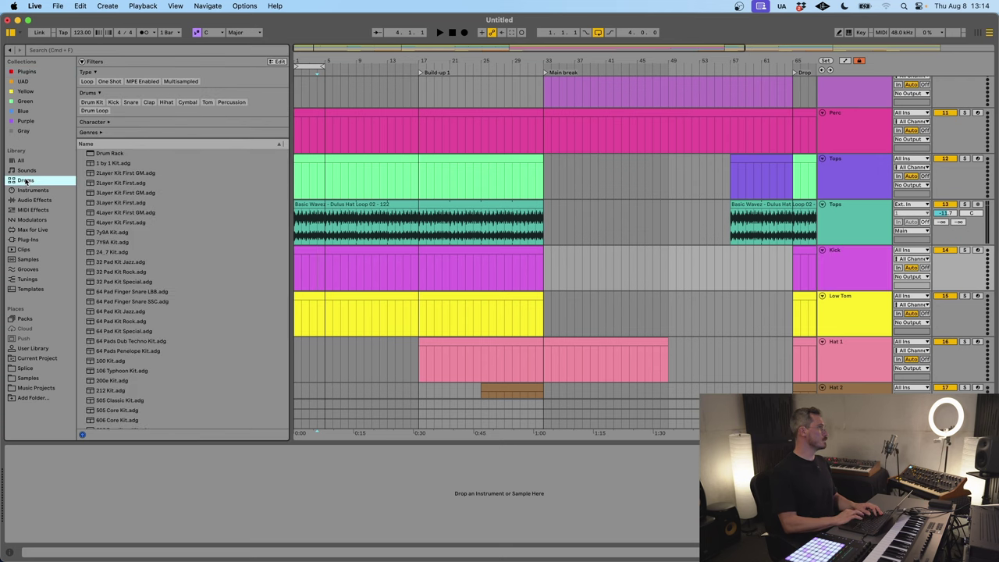
click(115, 155)
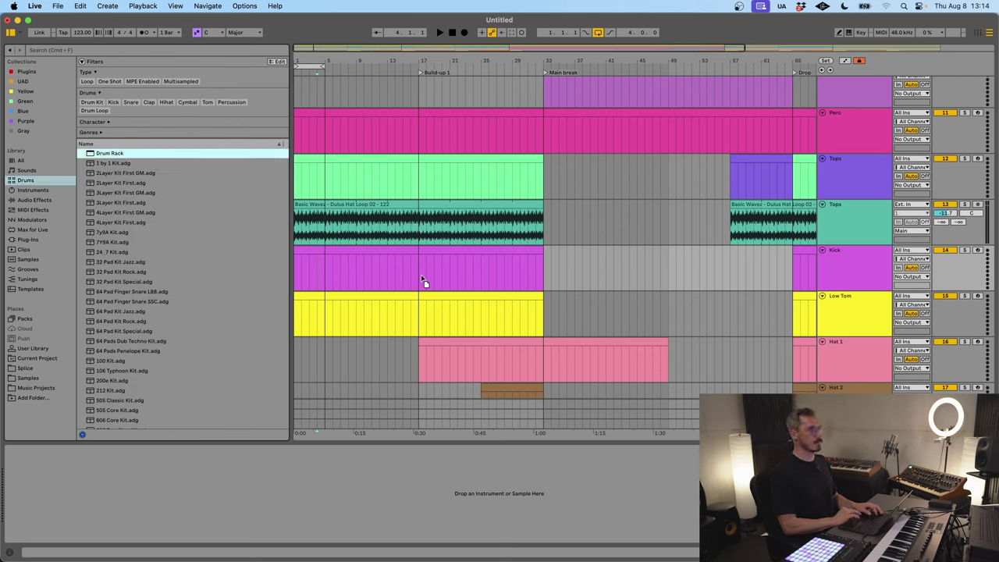
click(380, 269)
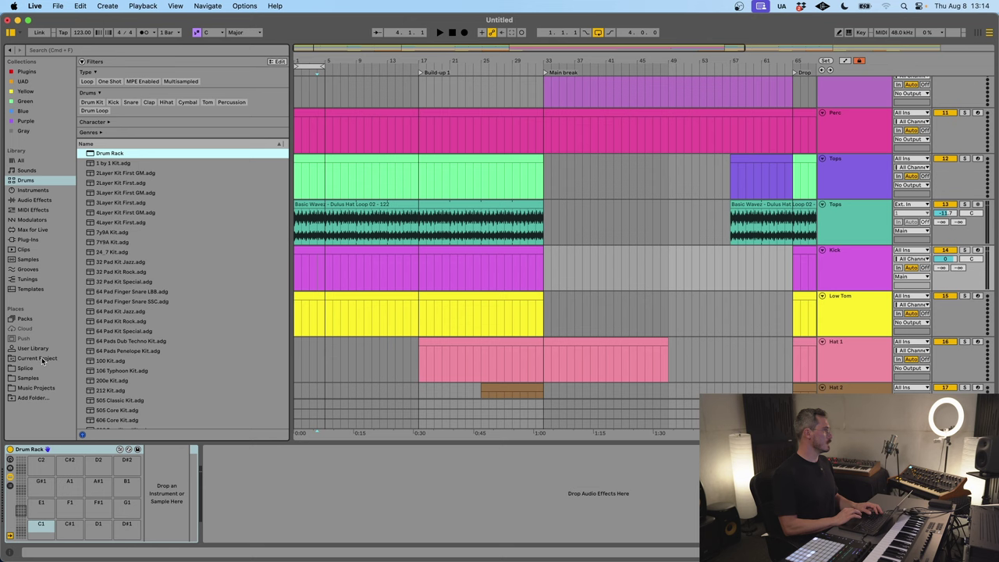
Step: Open the Basic Wavez - Artist Kicks Vol. 3 sample folder and audition a few Afro and Melodic kicks
click(28, 378)
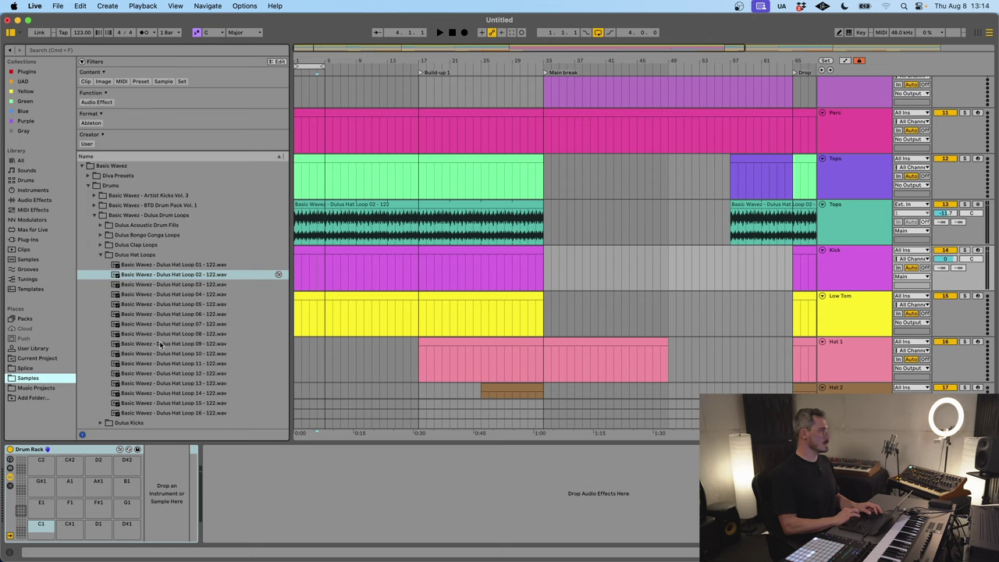
click(91, 197)
key(Down)
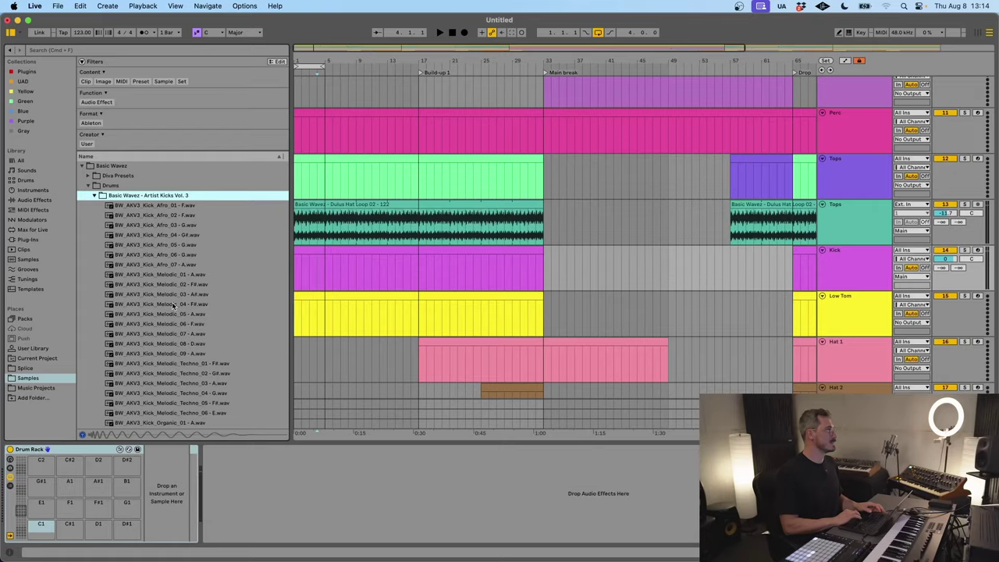
scroll(173, 307, down, 5)
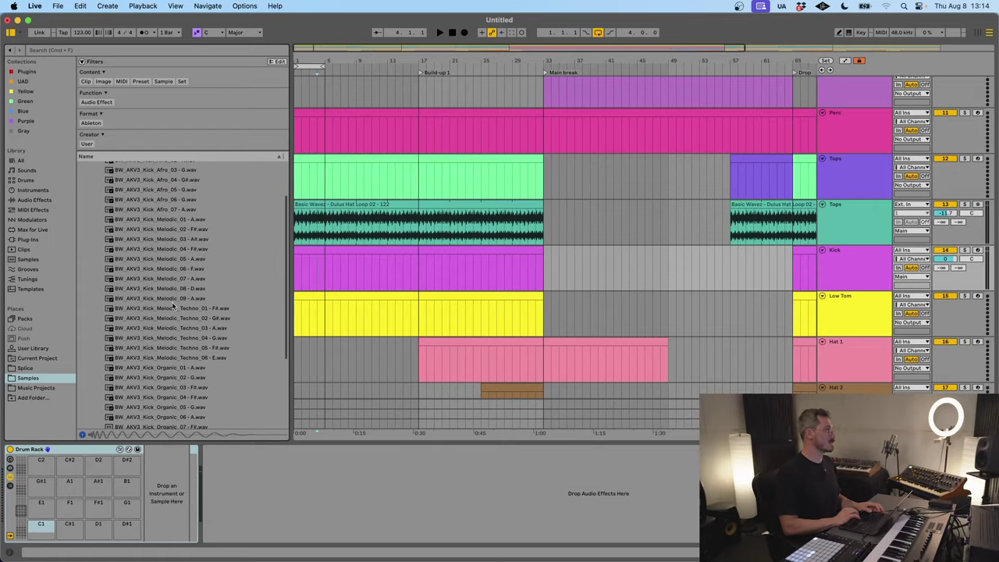
scroll(174, 307, up, 3)
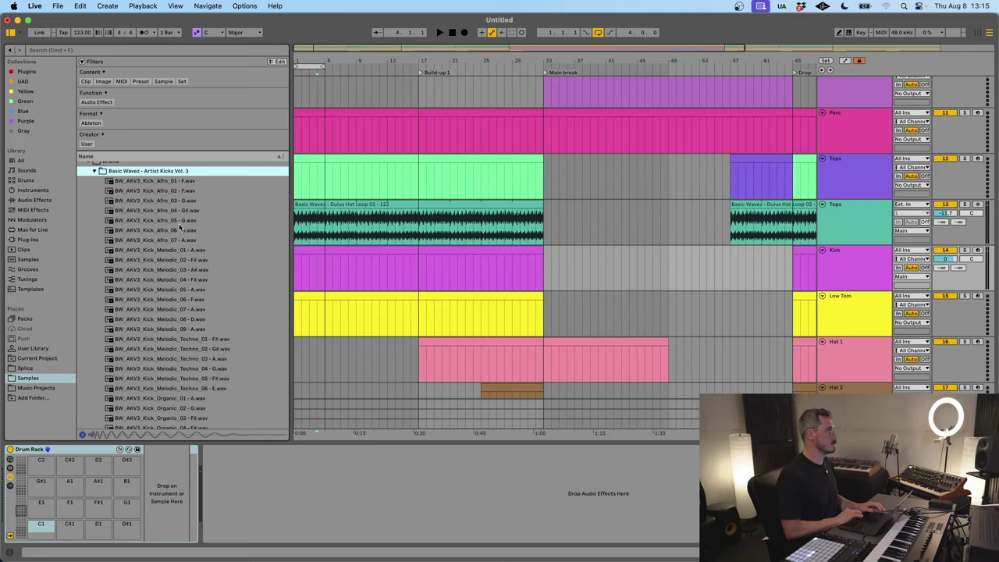
click(178, 223)
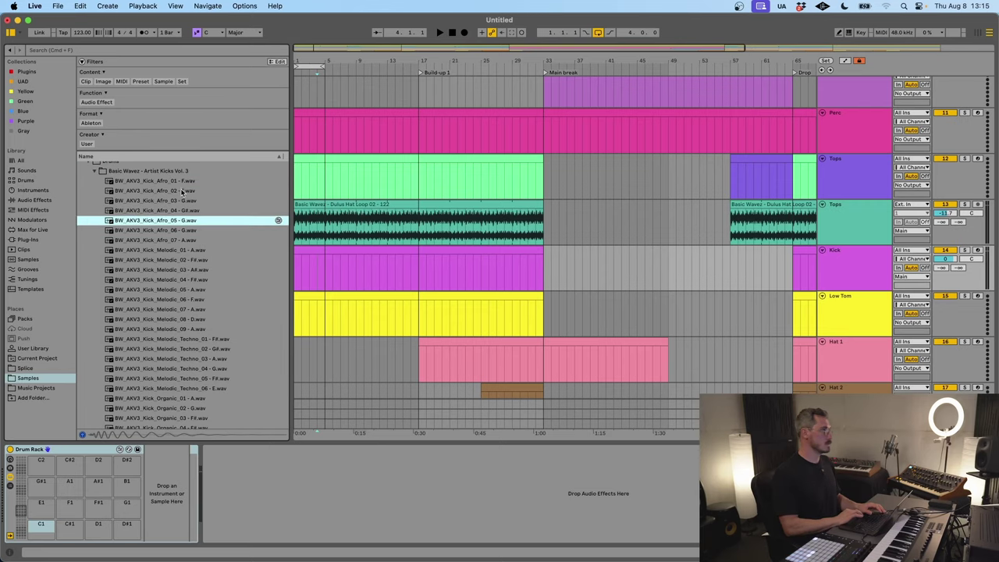
click(182, 191)
scroll(181, 235, down, 2)
click(181, 235)
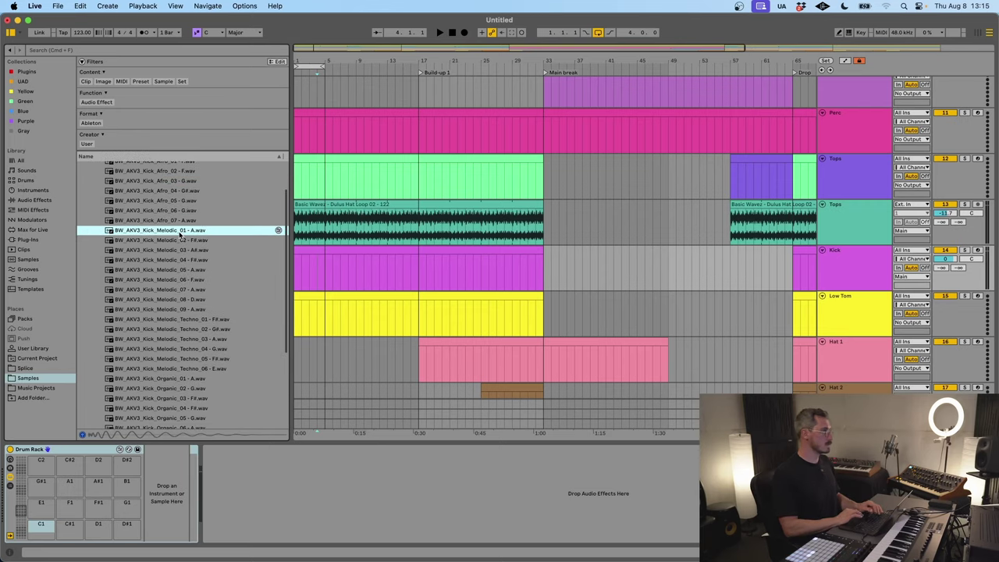
scroll(191, 293, down, 2)
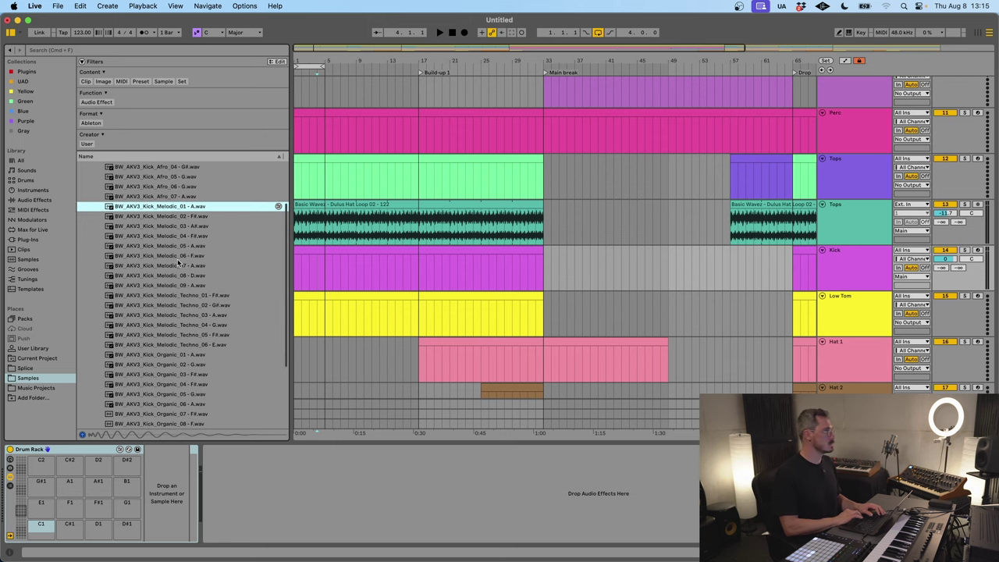
Step: Audition and compare the melodic kick samples from BW_AKV3_Kick_Melodic_07 onwards
click(178, 264)
key(Down)
key(Down)
key(Down)
key(Up)
key(Up)
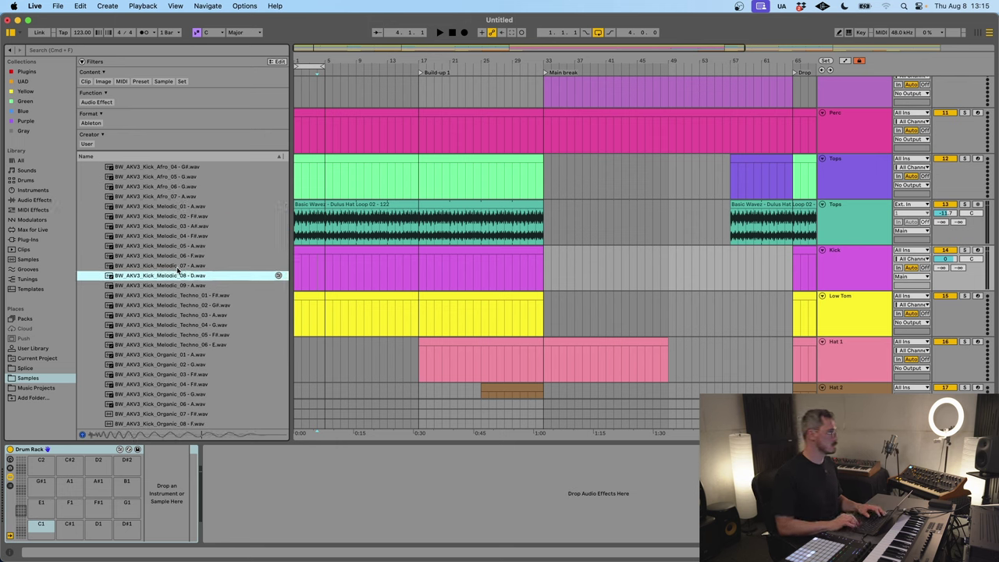
key(Down)
key(Up)
key(Up)
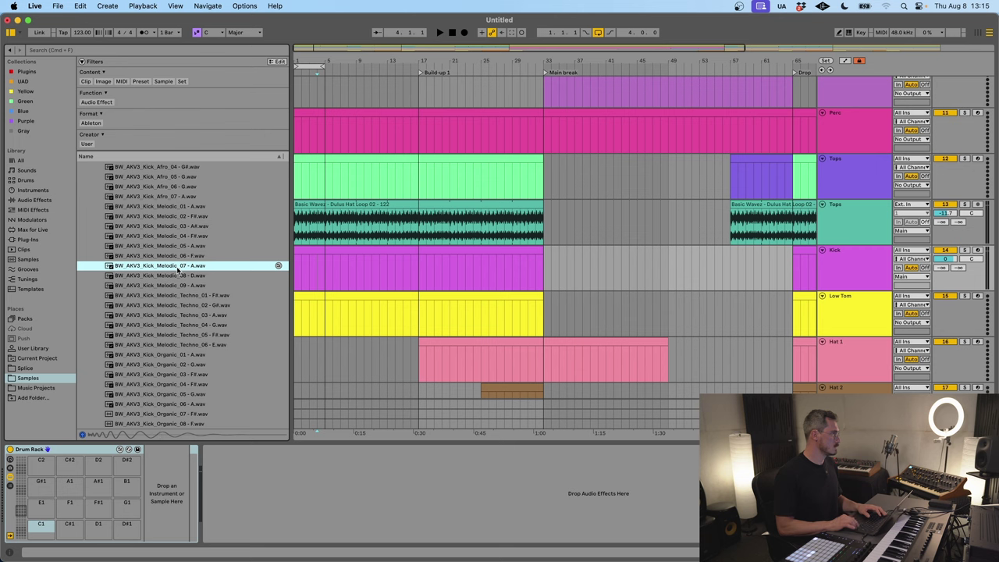
Step: Choose BW_AKV3_Kick_Melodic_09 - A.wav and load it onto the Drum Rack's C1 pad
key(Down)
key(Down)
key(Down)
key(Up)
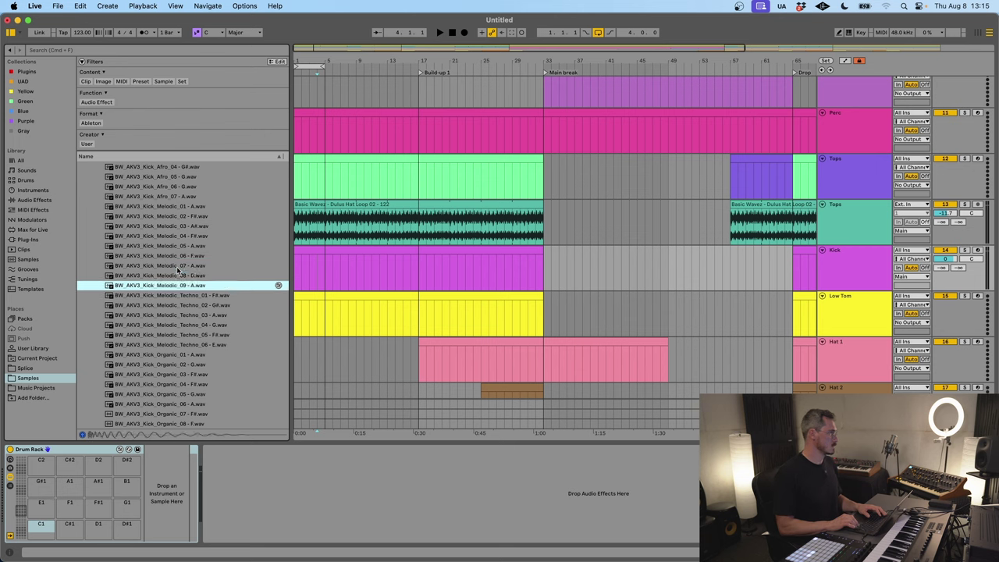
key(Down)
key(Up)
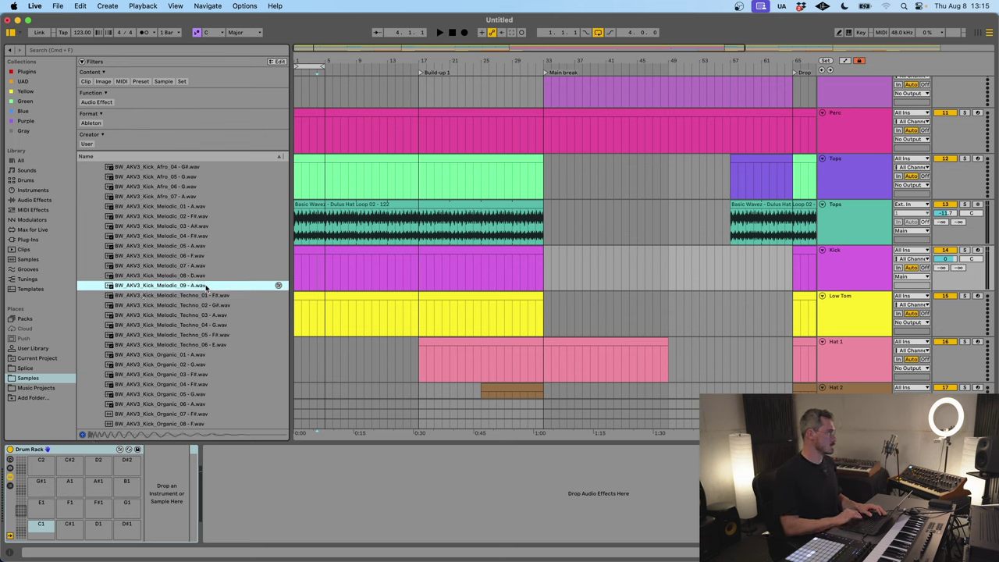
key(Return)
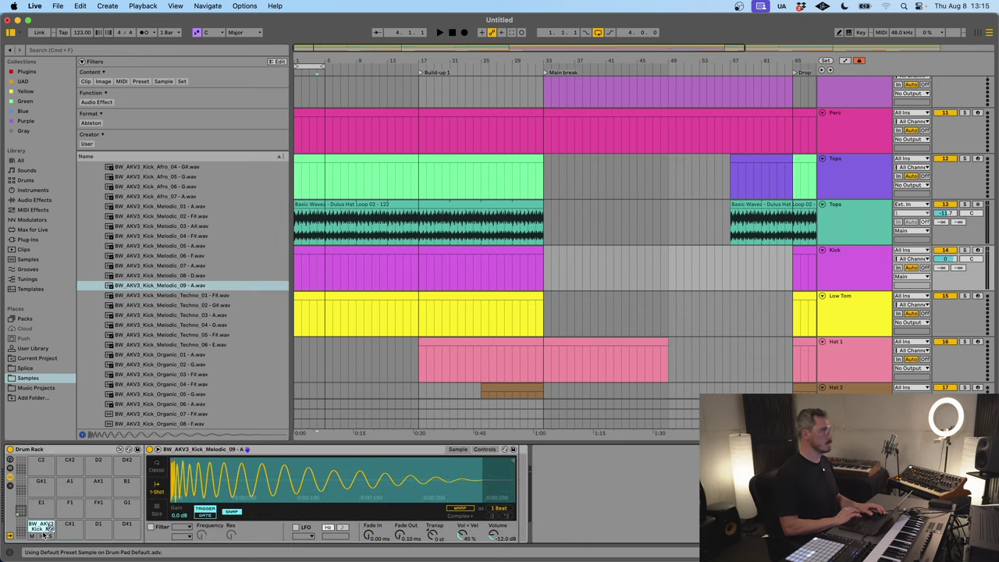
Step: Record a short kick clip at bar 5 on the Kick track and move it to the start of bar 1
scroll(378, 274, down, 1)
click(323, 273)
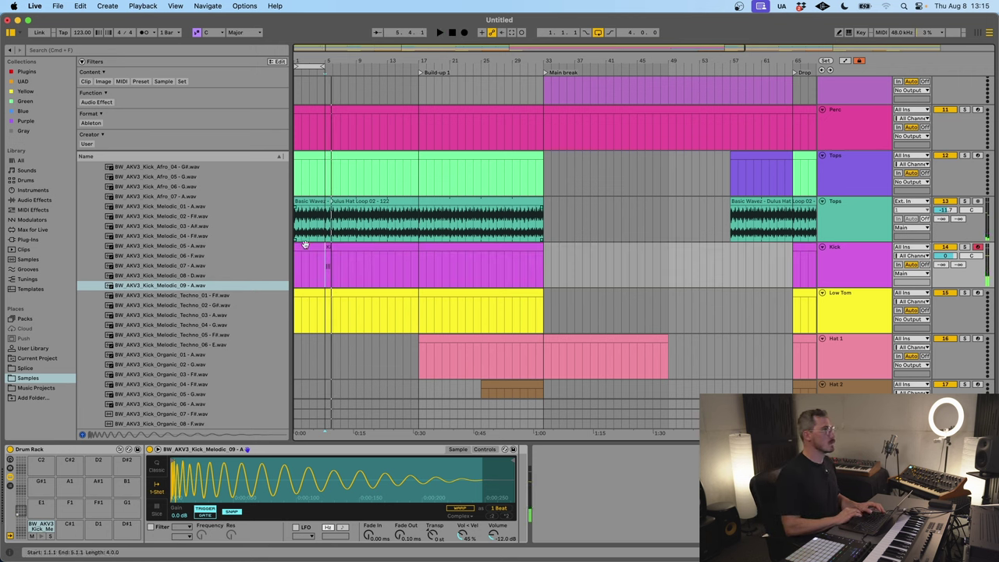
click(328, 262)
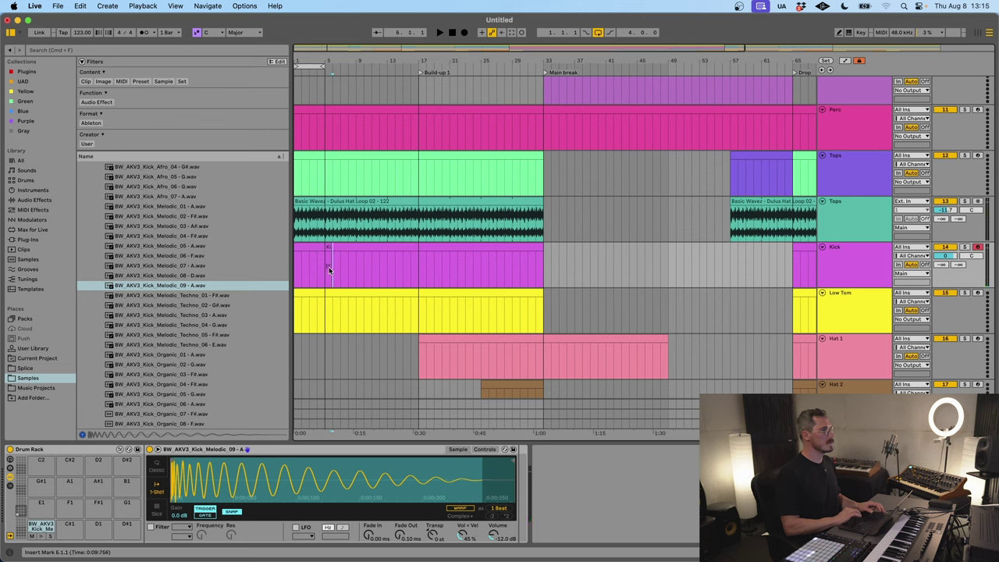
drag(329, 270, 295, 266)
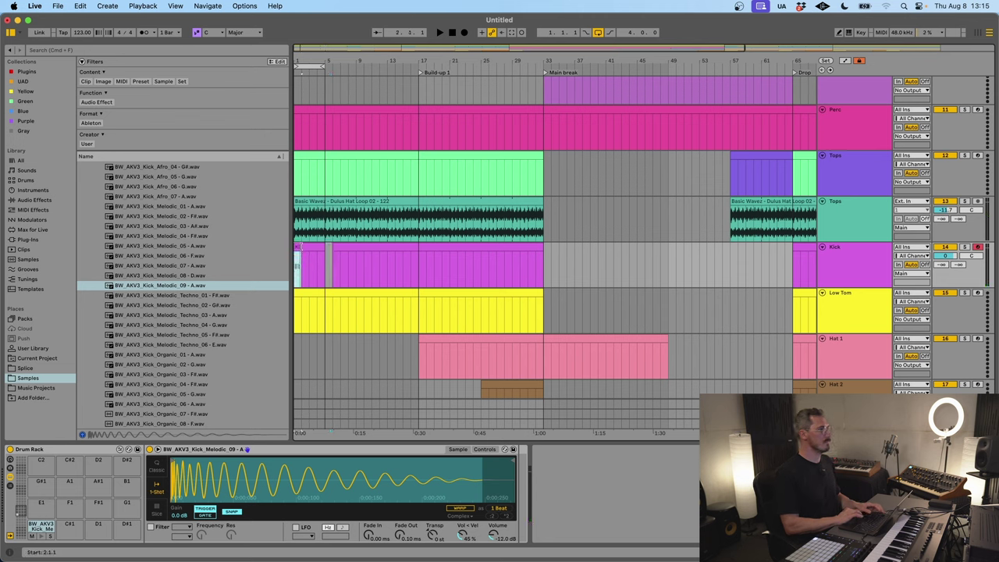
Step: Shorten the recorded kick clip's loop to one beat, delete the note near 1.1.4 and turn on looping
double_click(297, 249)
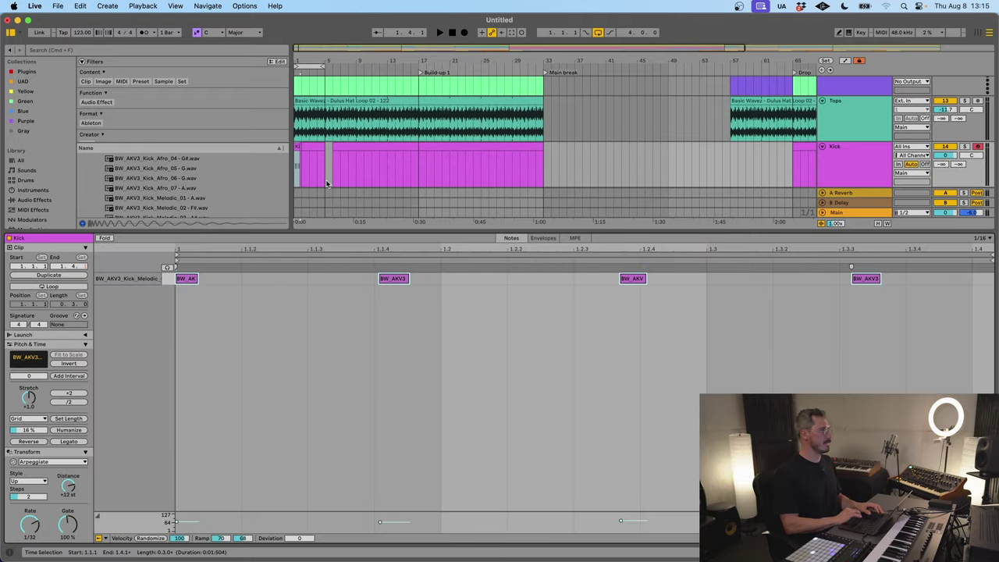
drag(297, 58, 299, 86)
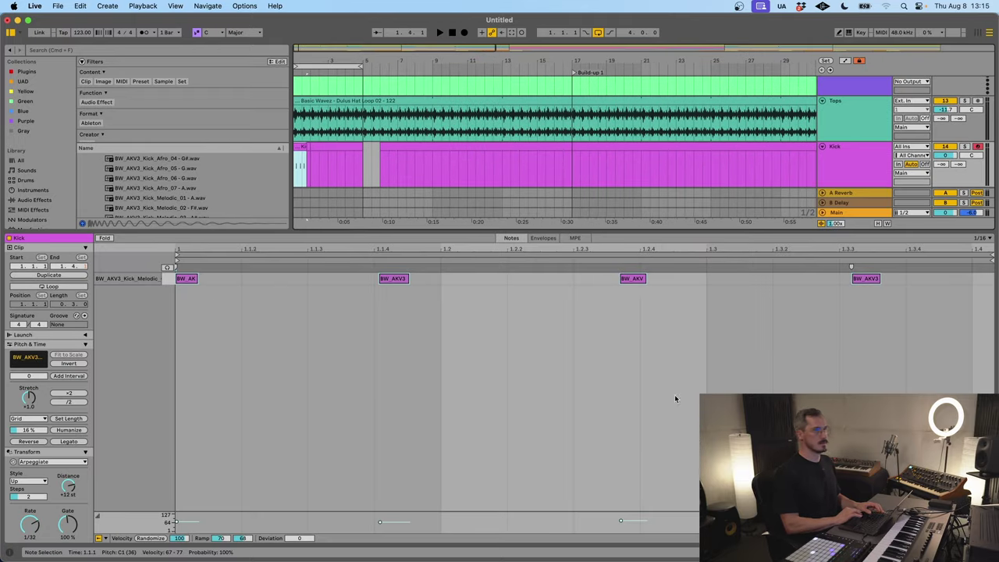
drag(992, 254, 380, 279)
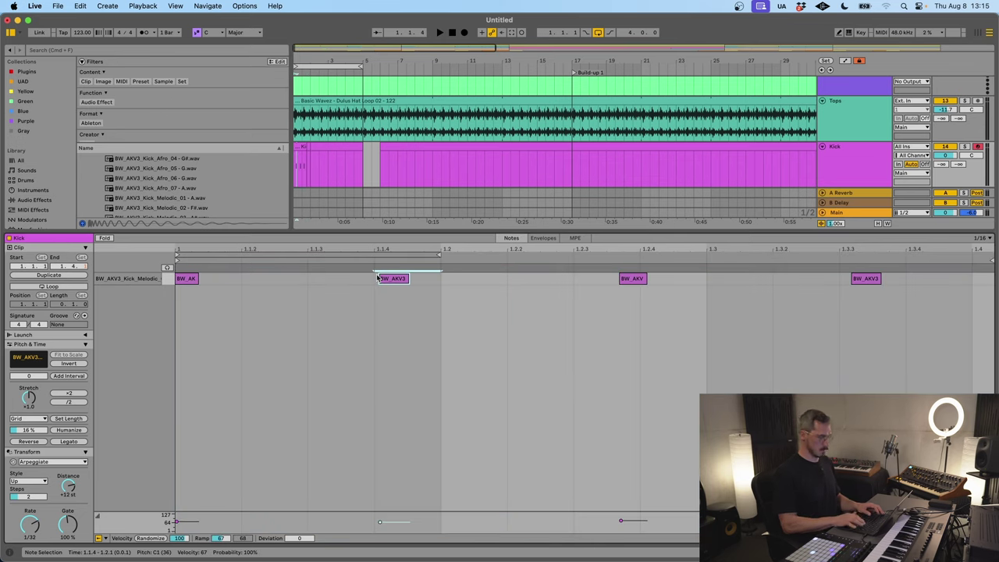
key(Delete)
click(49, 287)
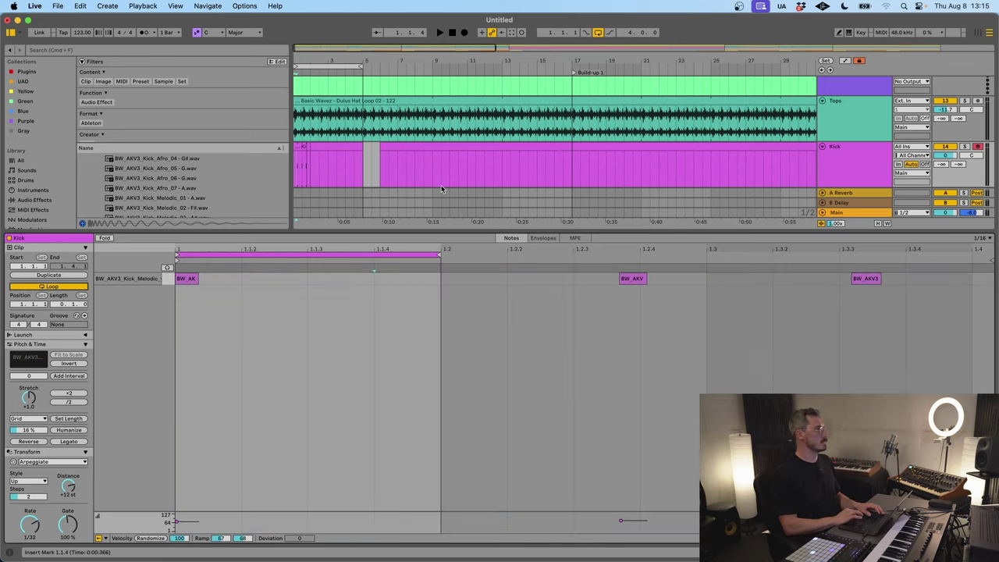
Step: Extend the looped kick clip to the start of bar 5 and play it back
key(space)
drag(303, 147, 353, 148)
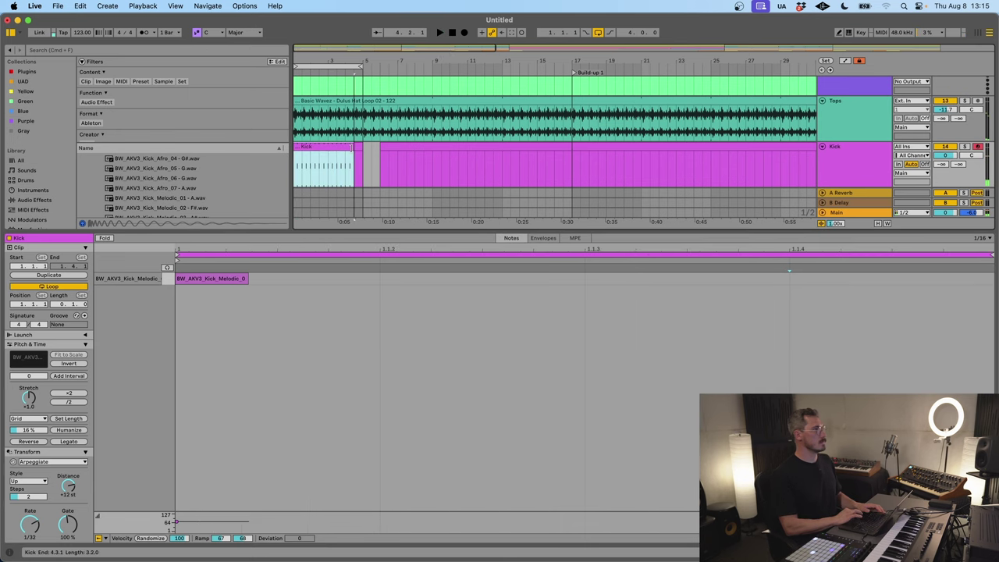
key(space)
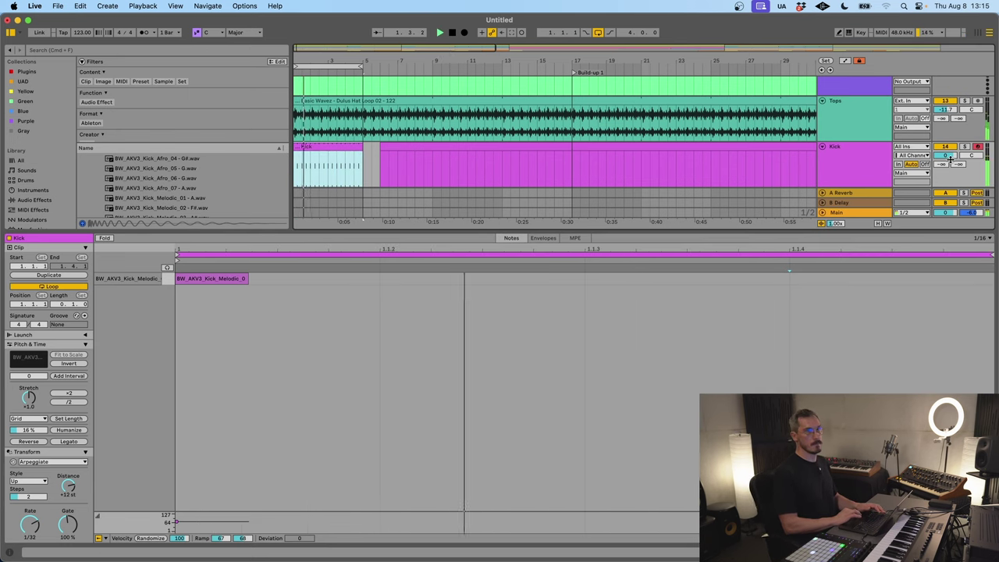
Step: Lower the Kick track's volume to -1.4 dB and set the song tempo to 125 BPM
drag(948, 155, 948, 166)
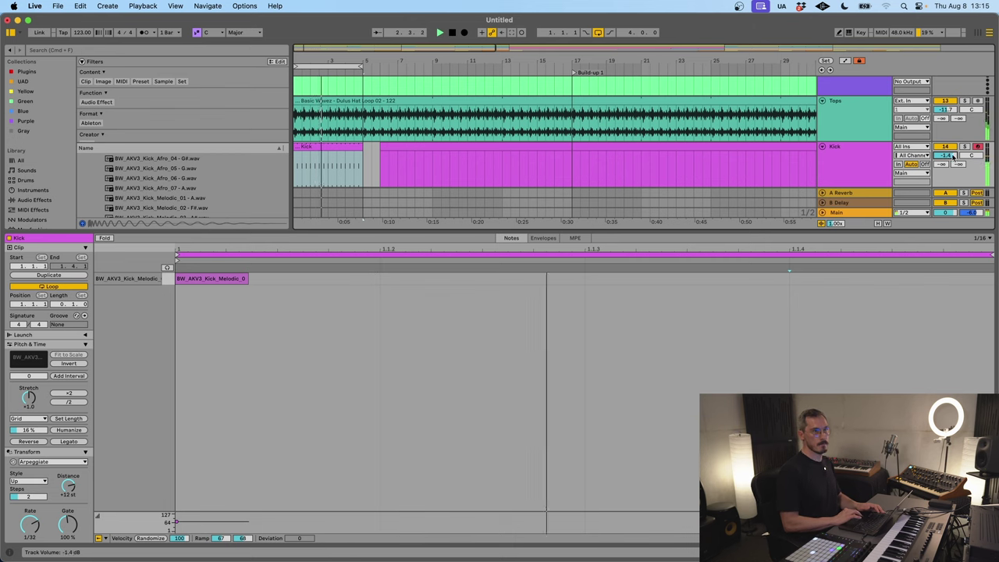
key(super+alt+l)
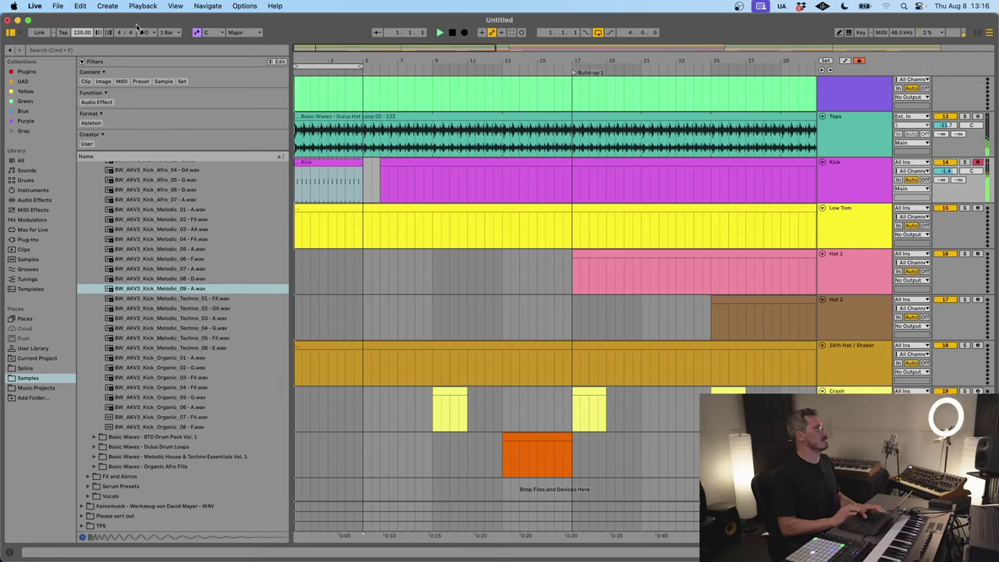
key(space)
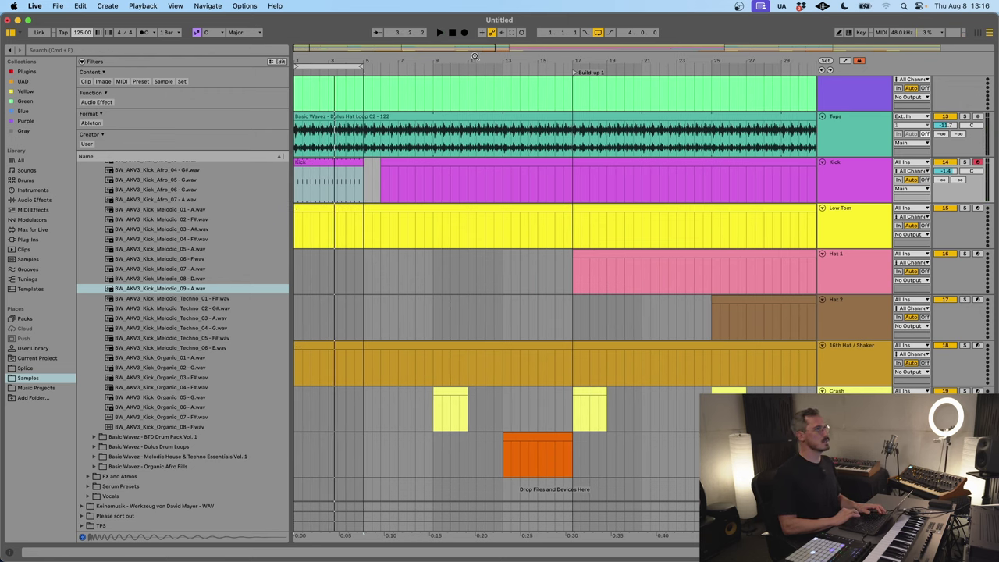
Step: Extend the kick clip to bar 97 and delete its section from the Main break at bar 33 to the Drop at bar 65
drag(474, 57, 473, 49)
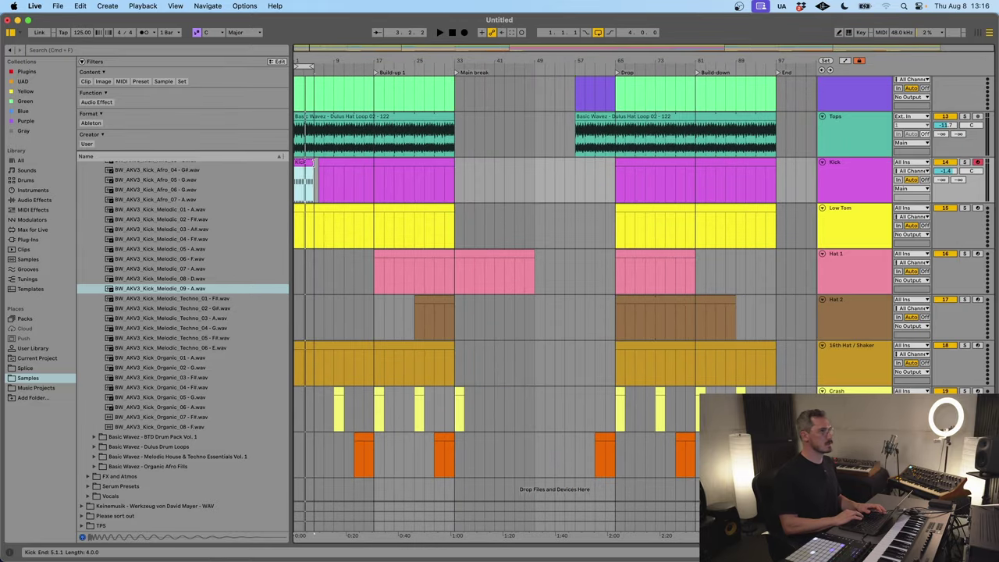
drag(316, 180, 776, 179)
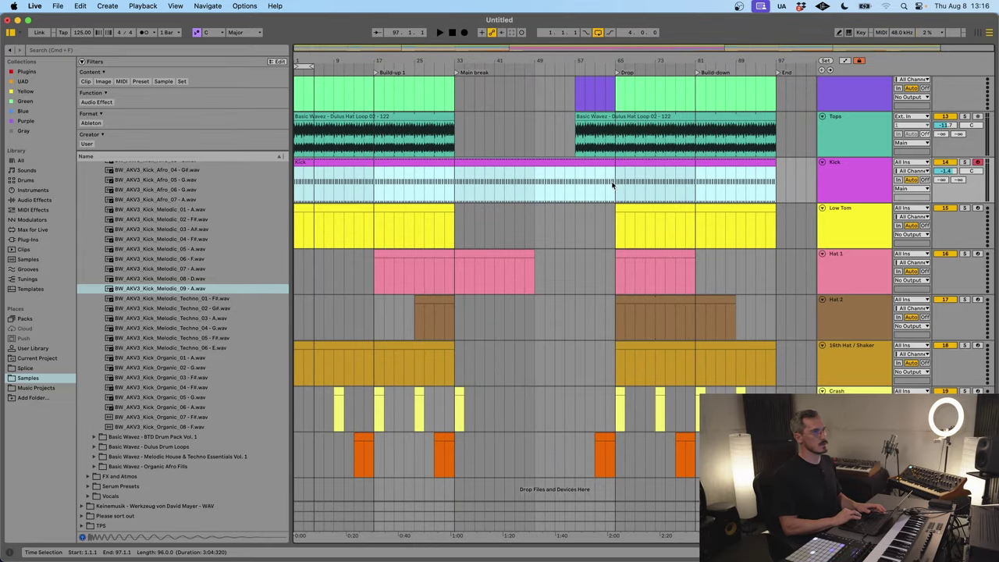
drag(613, 185, 474, 185)
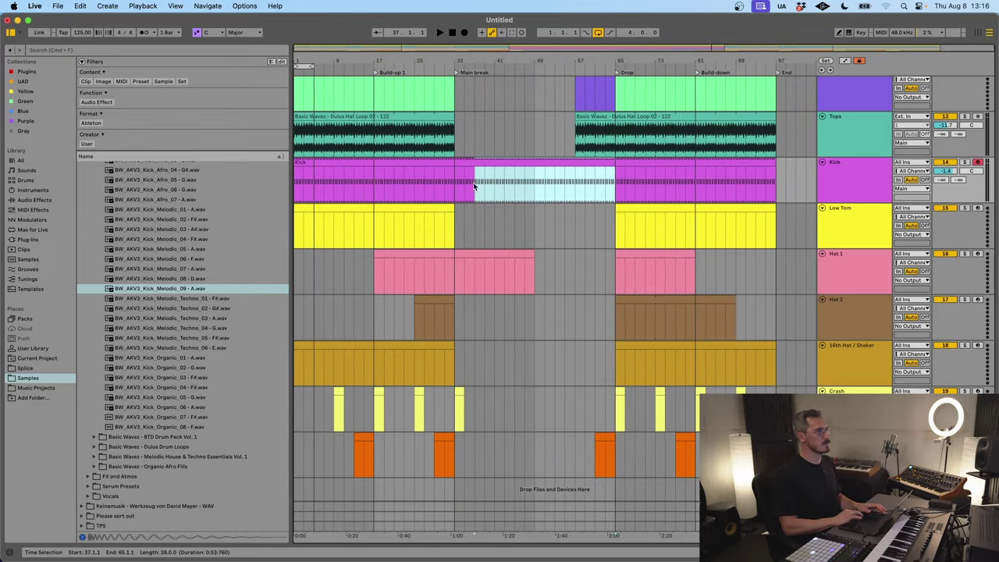
key(Delete)
Step: Select the Low Tom track, search the samples for "tom" and open the one-shots in Basic Wavez - BTD Drum Pack Vol. 1
click(398, 184)
key(Down)
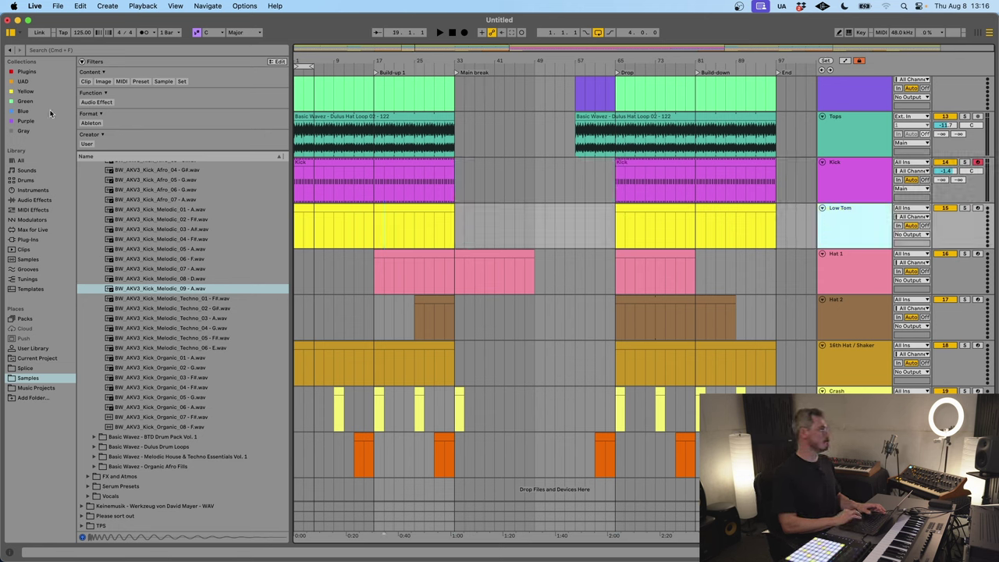
key(super+f)
text(tom)
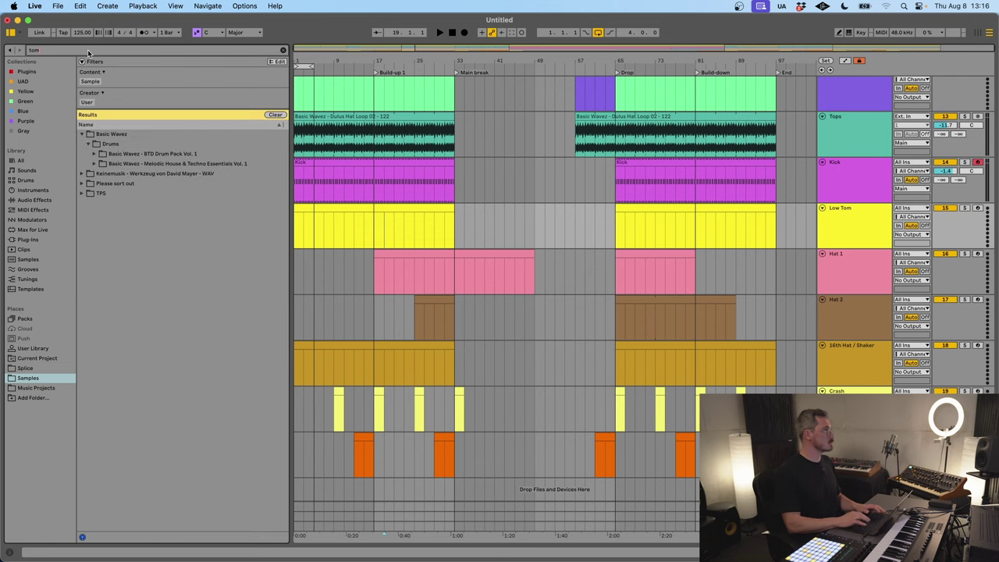
click(125, 155)
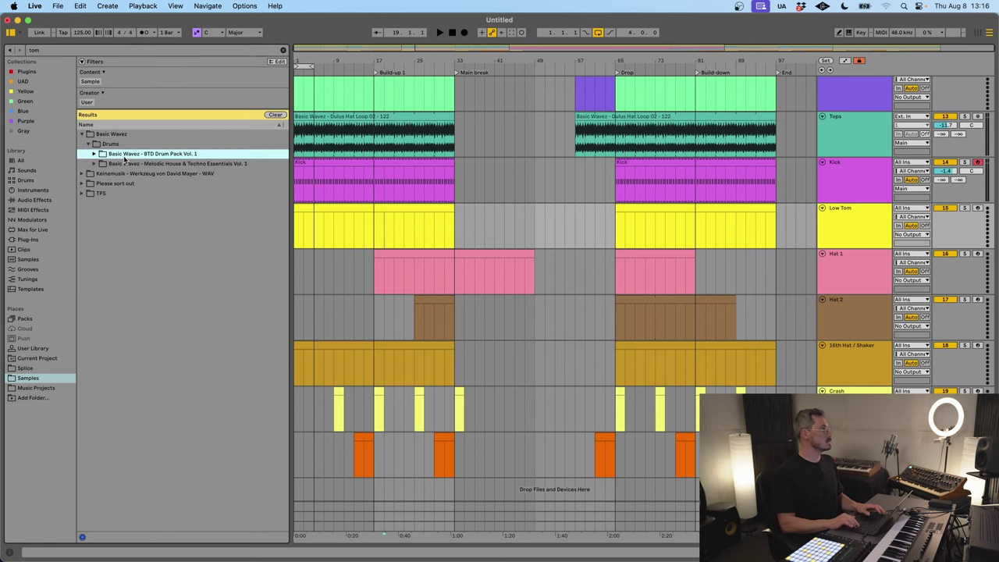
key(Right)
key(Right)
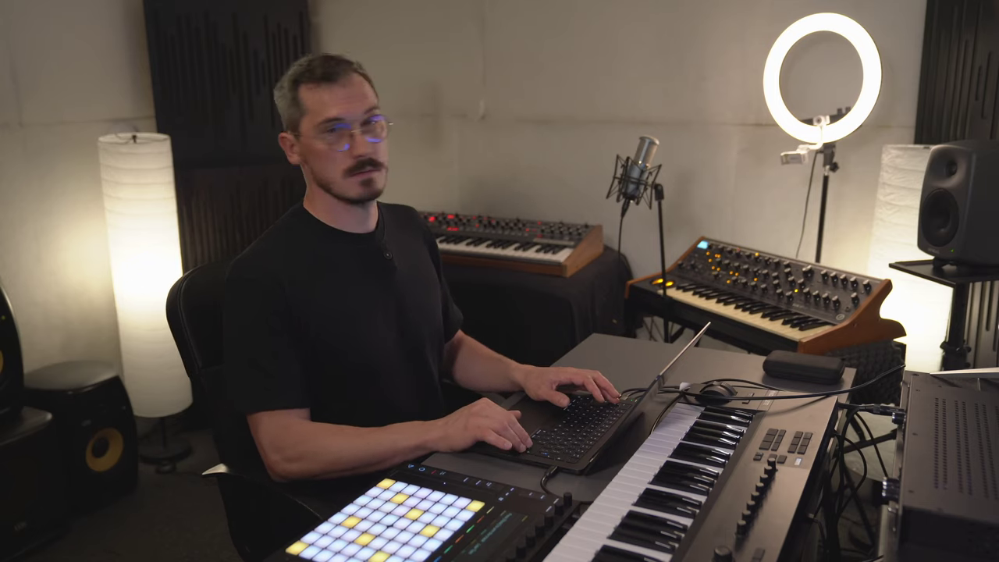
Step: Audition the Basic Wavez - Tom C one-shots from 01 to 12 in the BTD Drum Pack
key(Down)
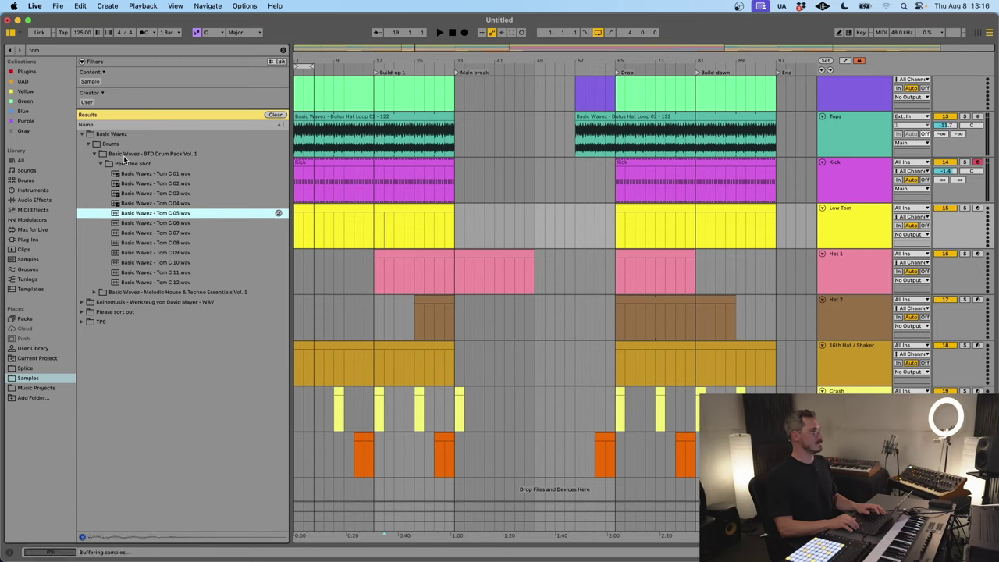
key(Down)
key(Down)
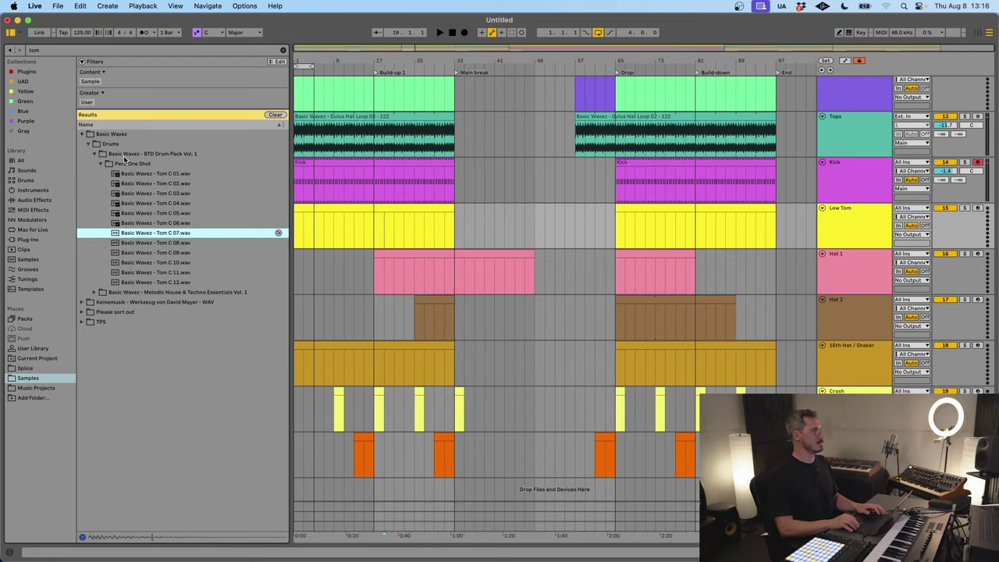
key(Down)
key(Down)
key(Down)
key(Down)
key(Down)
key(Up)
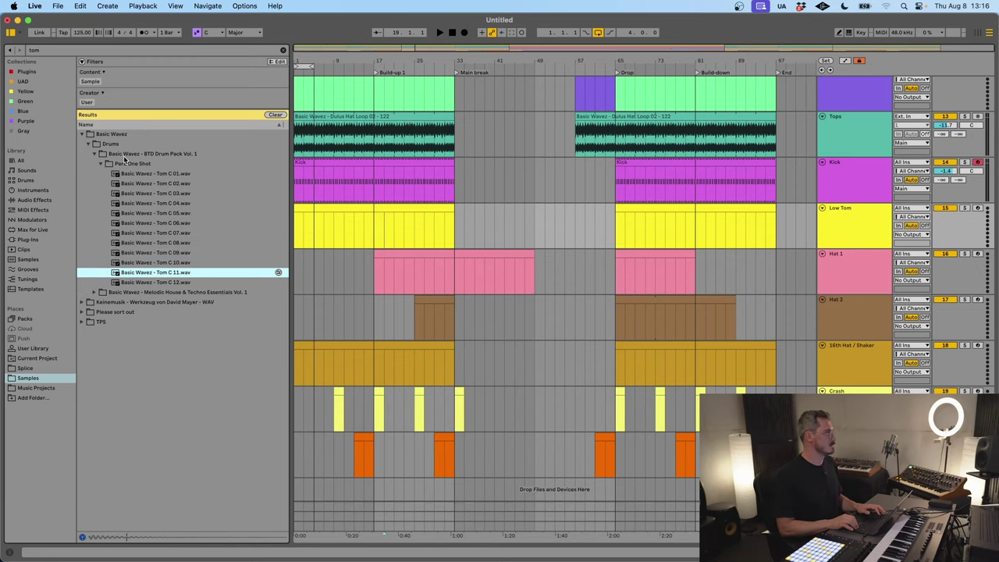
key(Up)
key(Up)
key(Up)
key(Up)
key(Up)
key(Up)
key(Up)
key(Up)
key(Up)
key(Up)
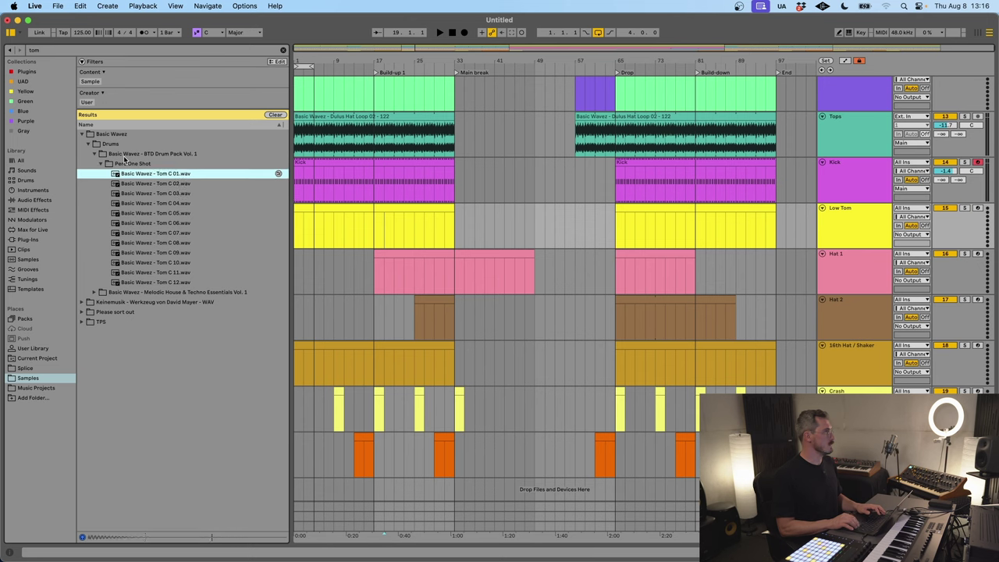
key(Down)
Step: Audition the tom loops of the Decades, Duality and Pentad kits in Melodic House & Techno Essentials Vol. 1
click(94, 294)
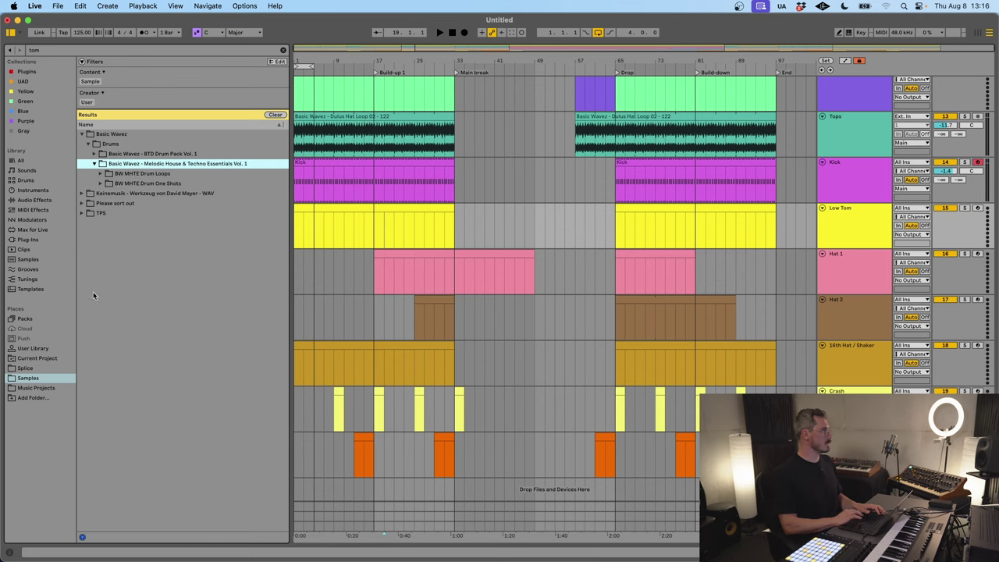
click(99, 173)
key(Down)
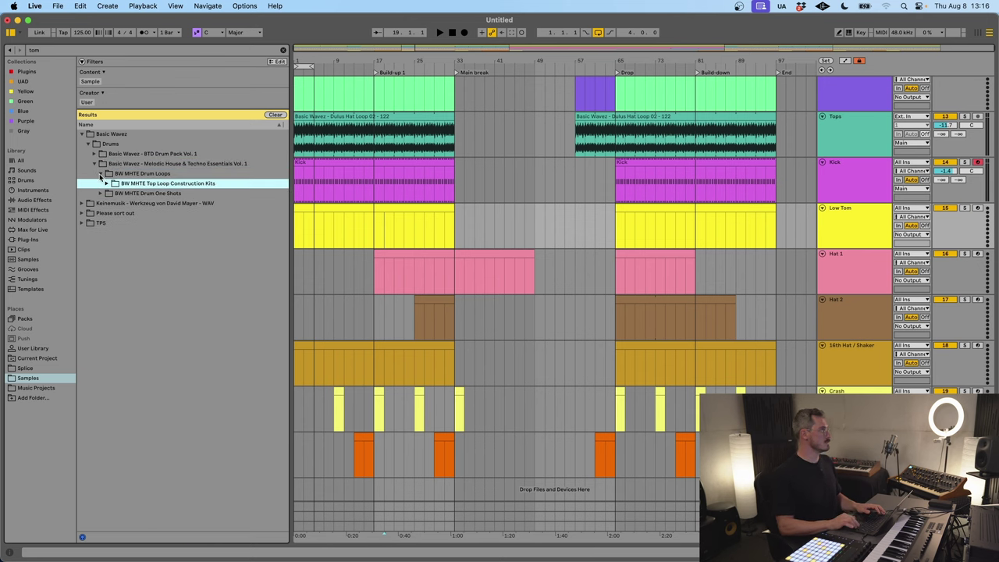
key(Right)
key(Down)
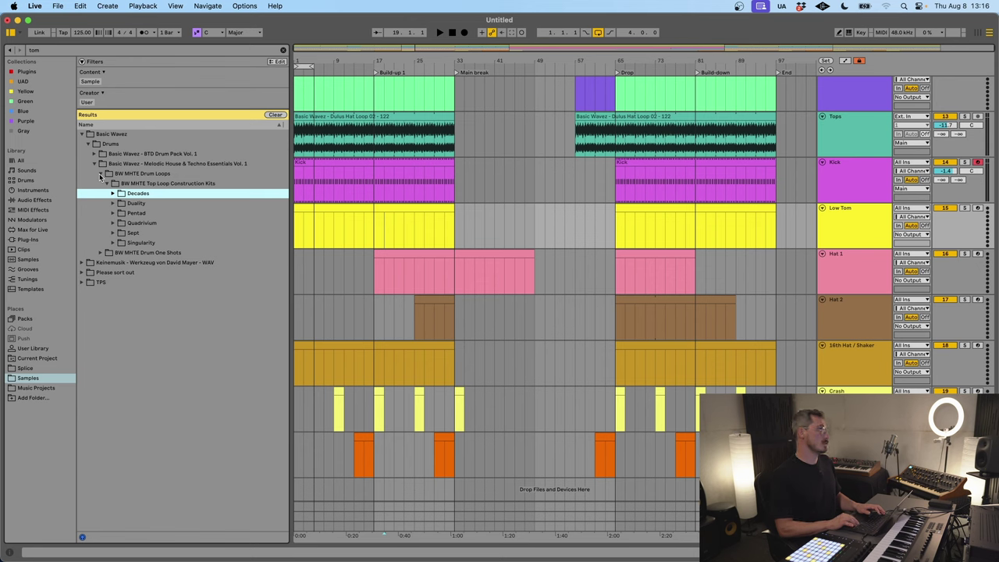
key(Right)
key(Down)
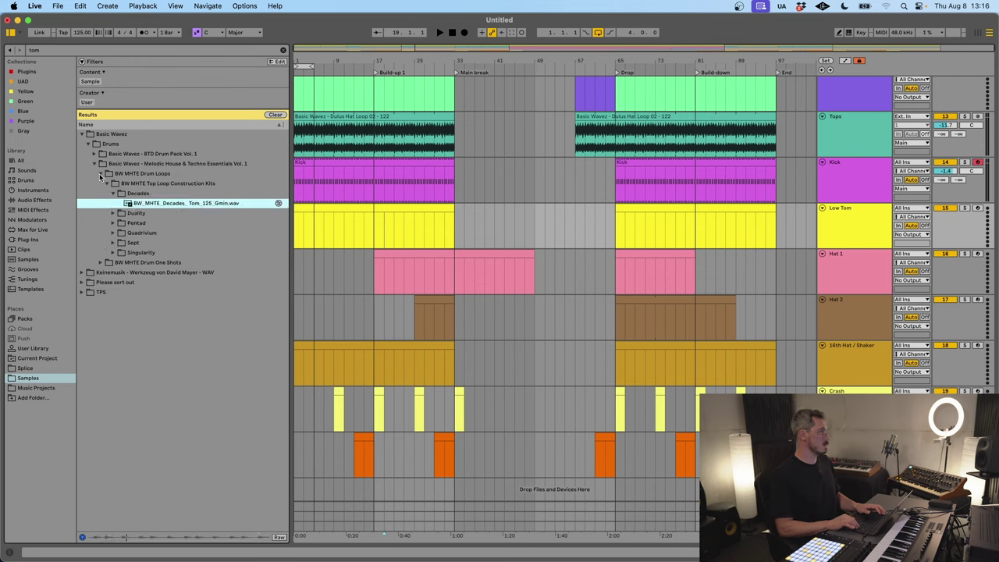
key(Left)
key(Down)
key(Right)
key(Down)
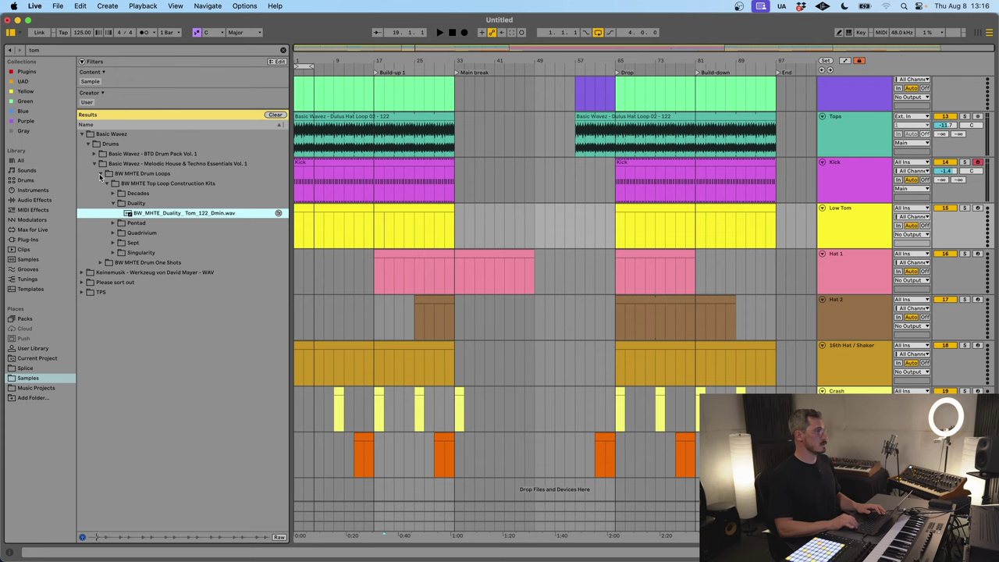
key(Left)
key(Left)
key(Down)
key(Right)
key(Down)
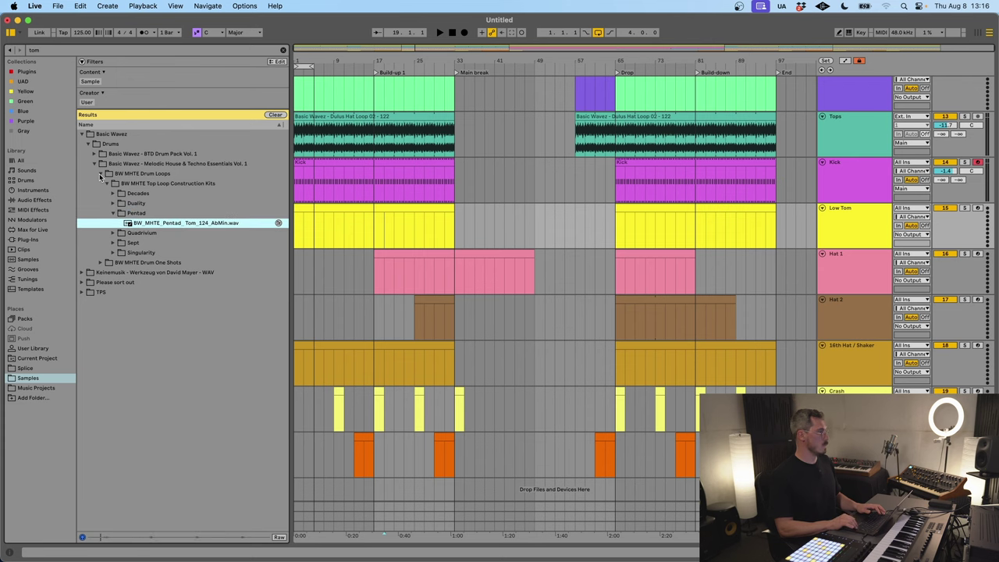
Step: Audition the tom loops of the Quadrivium, Sept and Singularity construction kits
key(Down)
key(Right)
key(Down)
key(Left)
key(Left)
key(Down)
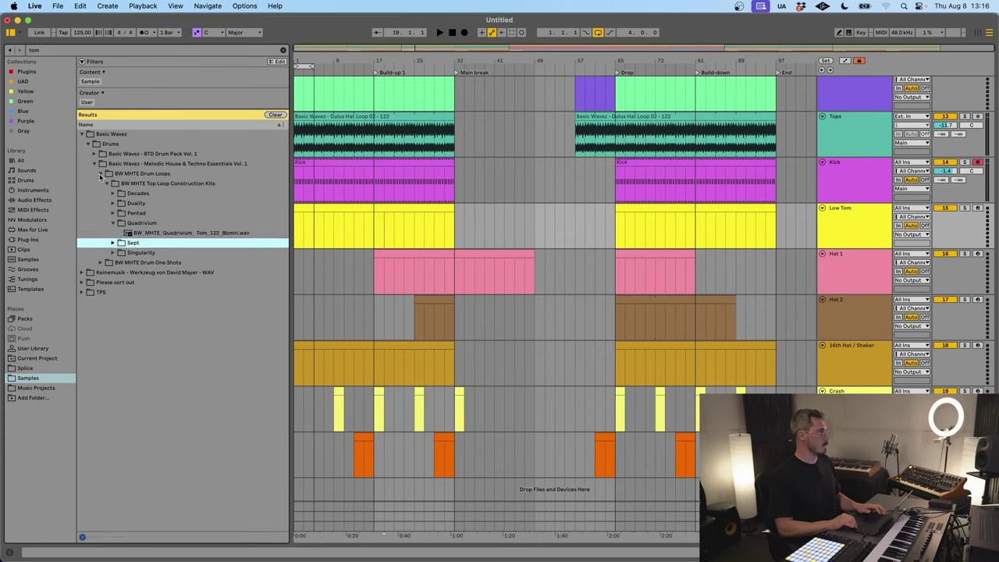
key(Right)
key(Down)
key(Down)
key(Right)
key(Down)
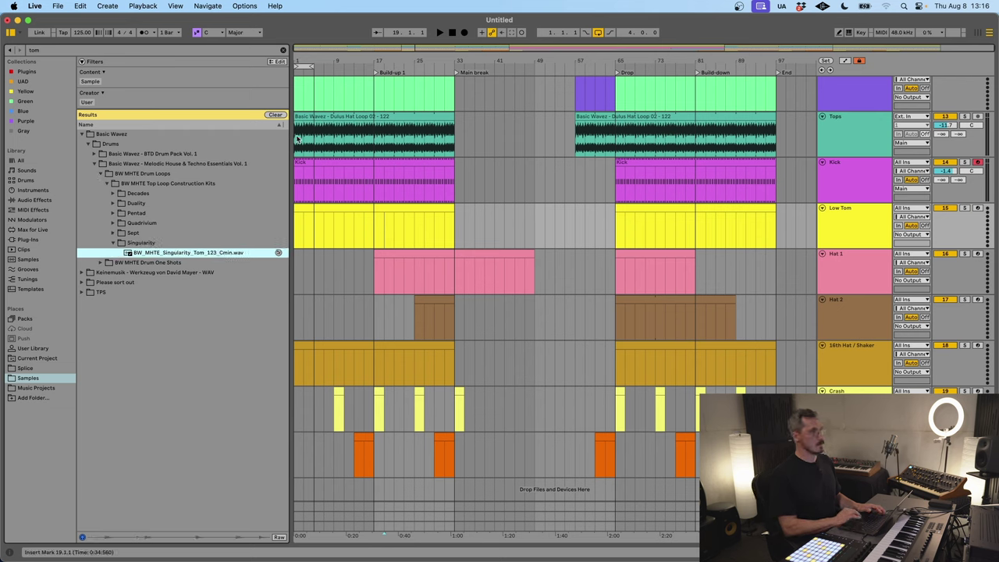
Step: Open the BW MHTE Toms one-shot folder and audition its samples from Tom_01 through Tom_10
click(107, 266)
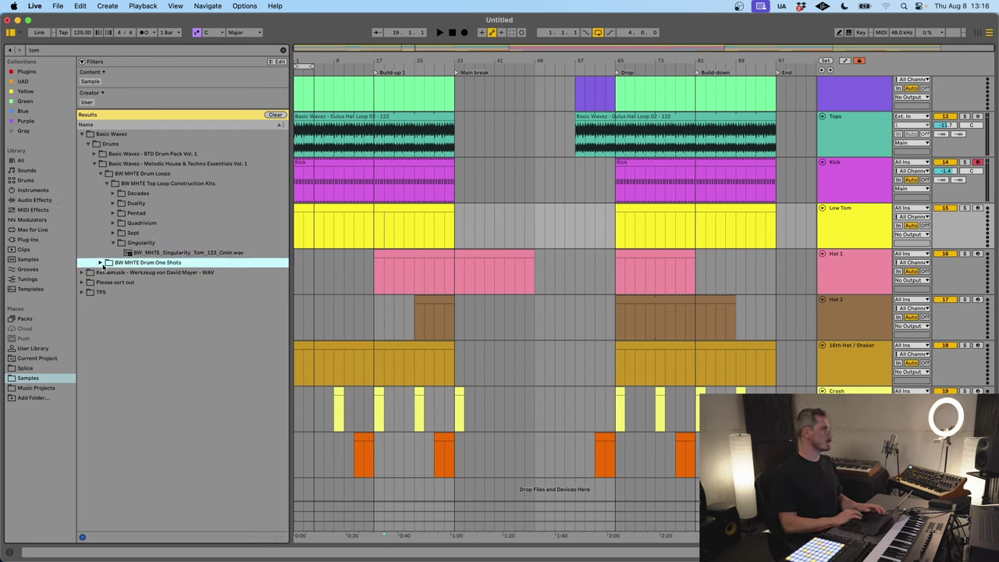
key(Right)
key(Down)
key(Right)
key(Down)
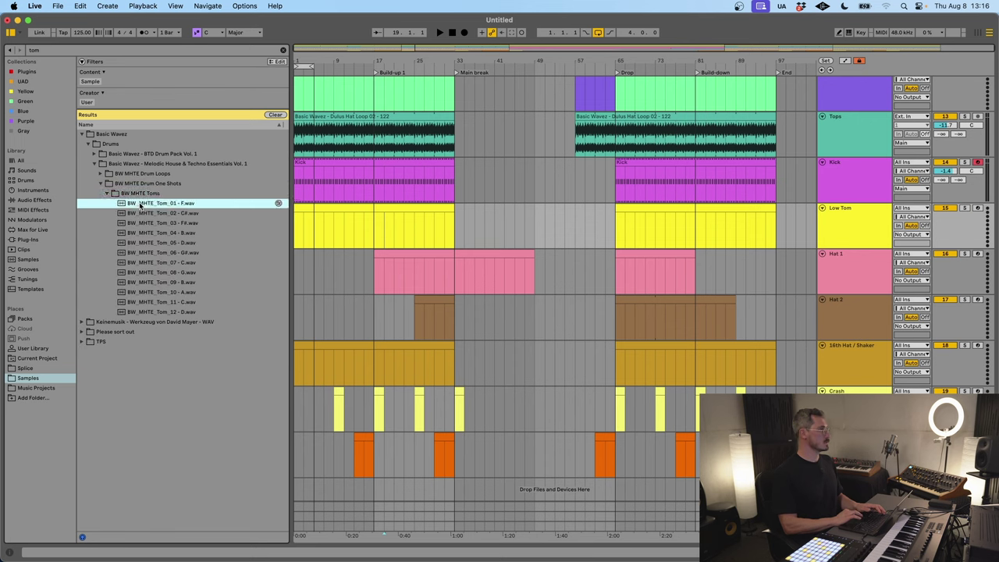
key(Down)
key(Down)
key(Down)
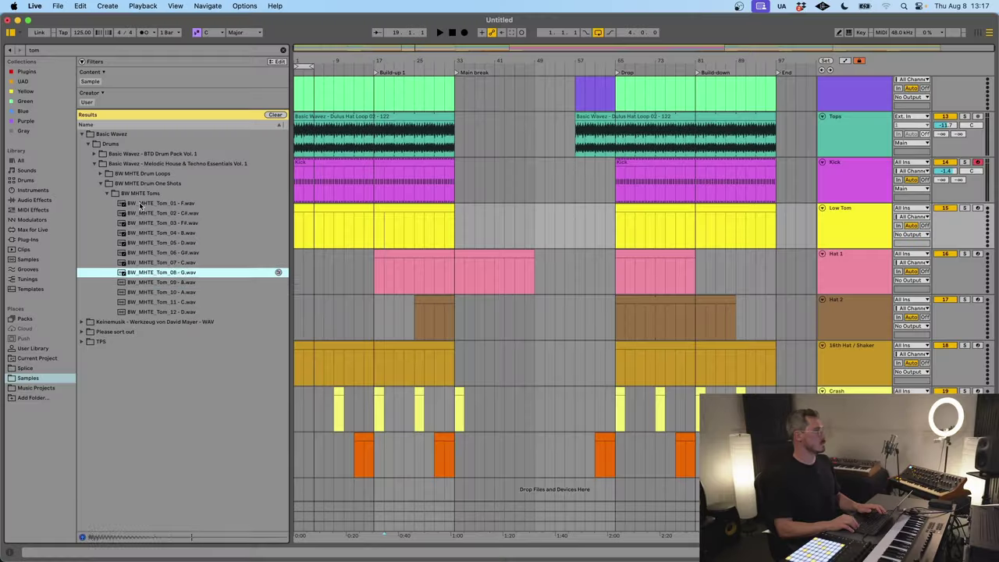
key(Down)
key(Down)
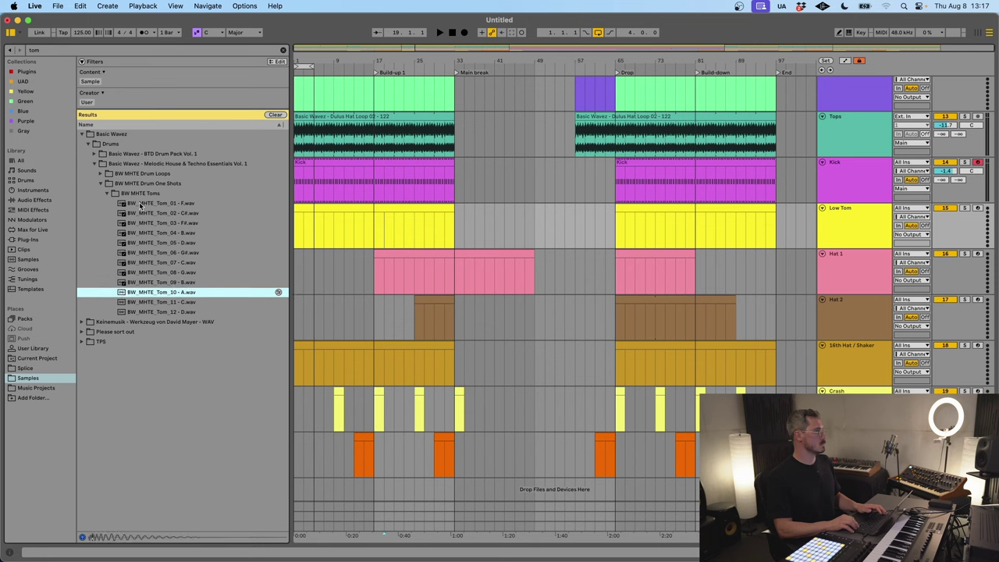
Step: Compare BW_MHTE_Tom_10 - A.wav with the Tom_11 sample and settle on Tom_10
key(Down)
key(Up)
key(Down)
key(Up)
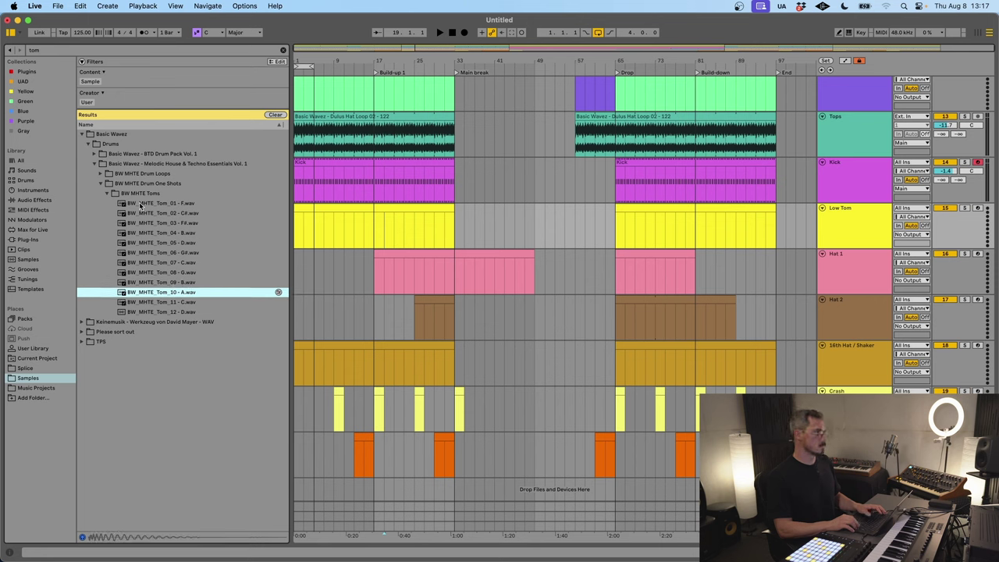
key(Down)
key(Up)
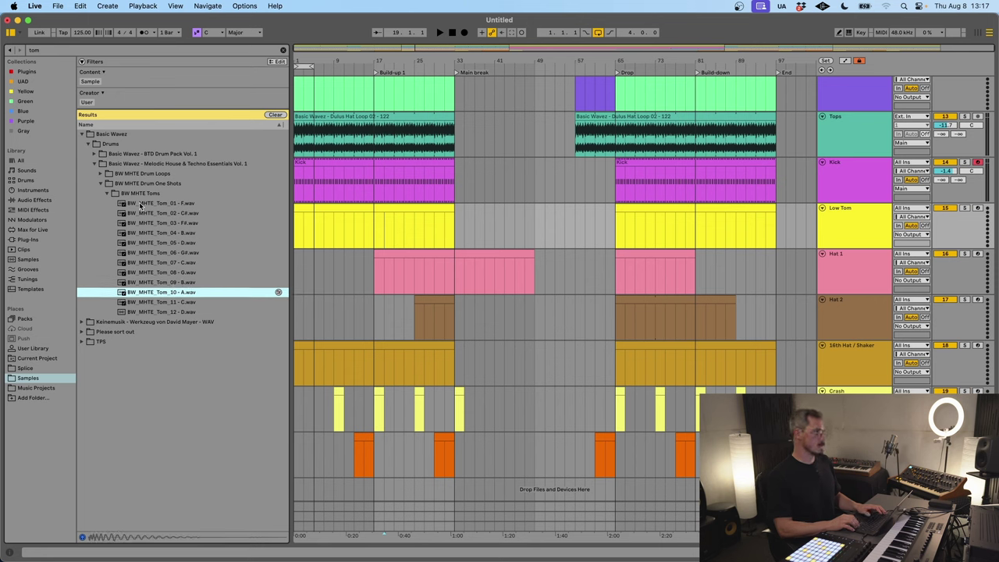
Step: Clear the sample search and load an empty Drum Rack from the drums library onto the Low Tom track
click(839, 219)
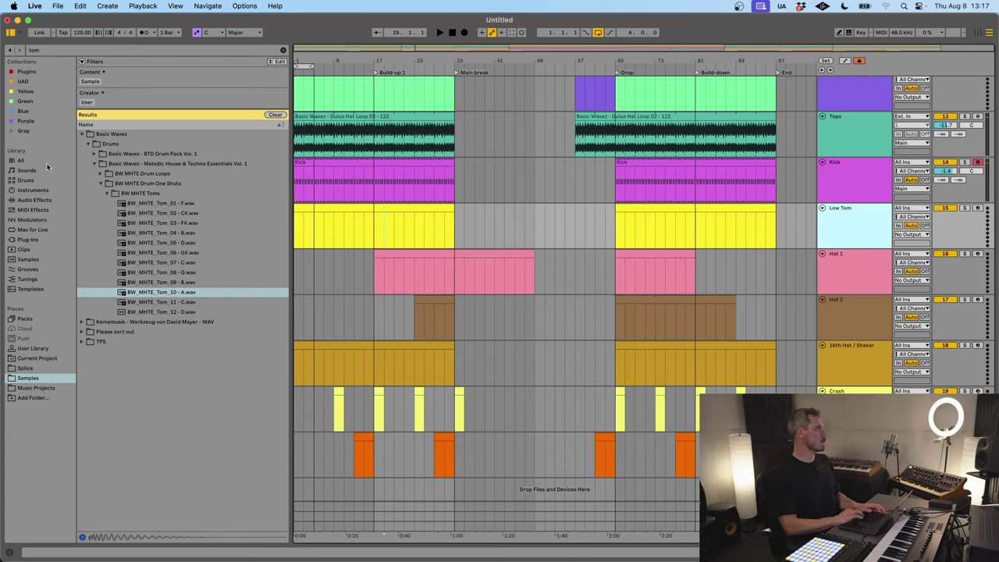
click(24, 180)
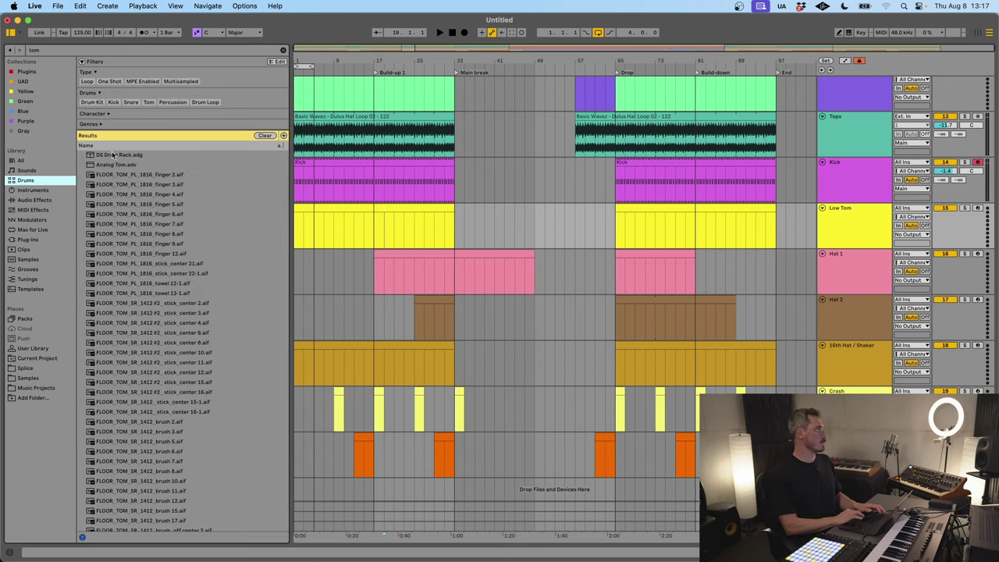
click(111, 165)
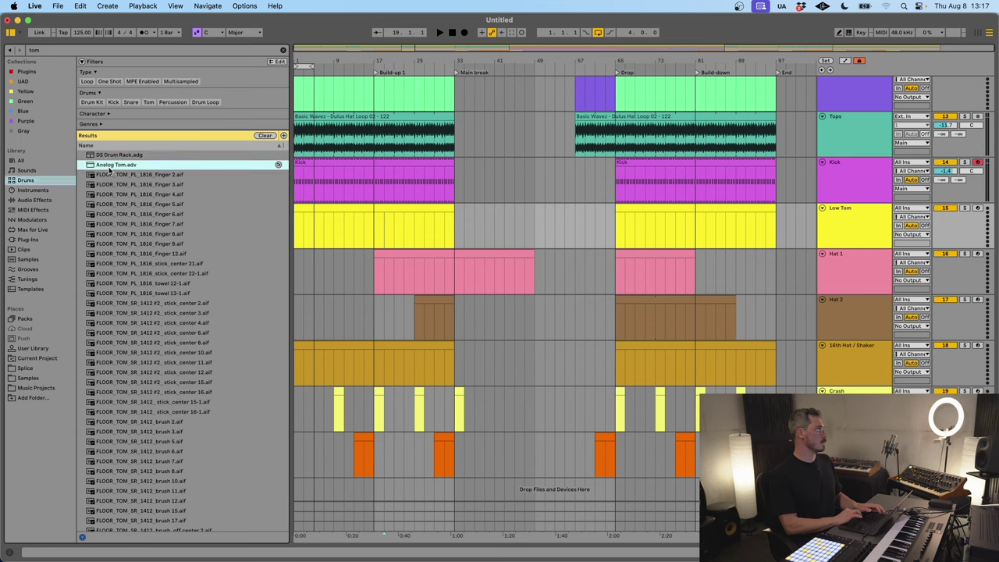
click(283, 50)
click(108, 154)
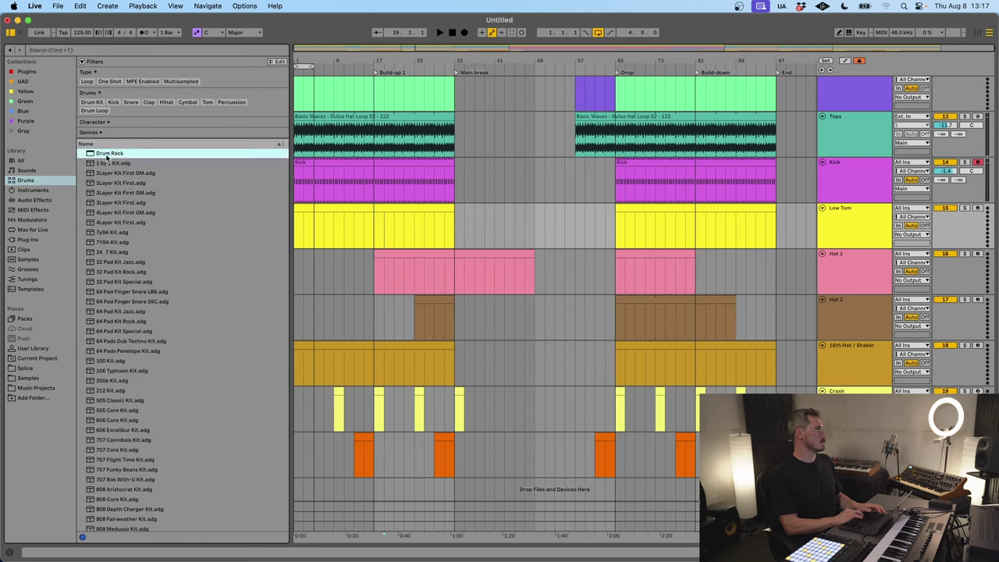
drag(325, 227, 321, 225)
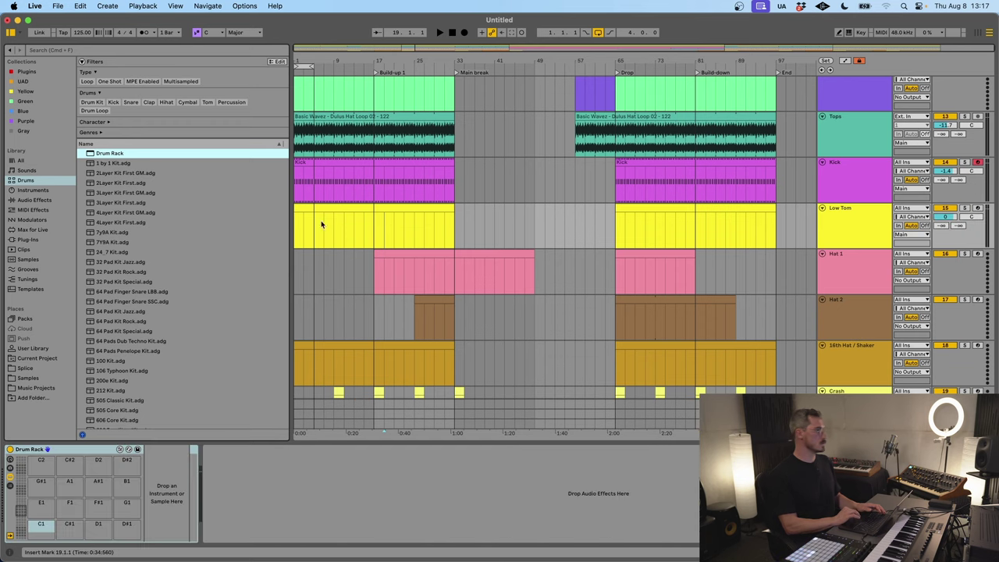
Step: Search the Samples folder for "tom" and load BW_MHTE_Tom_10 - A.wav onto the Drum Rack's C1 pad
click(35, 380)
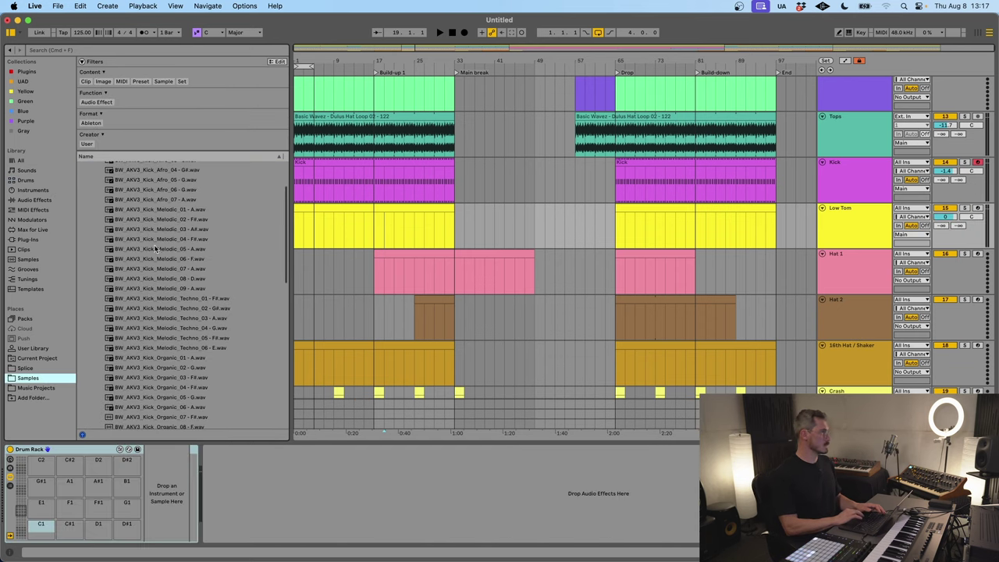
scroll(181, 349, down, 15)
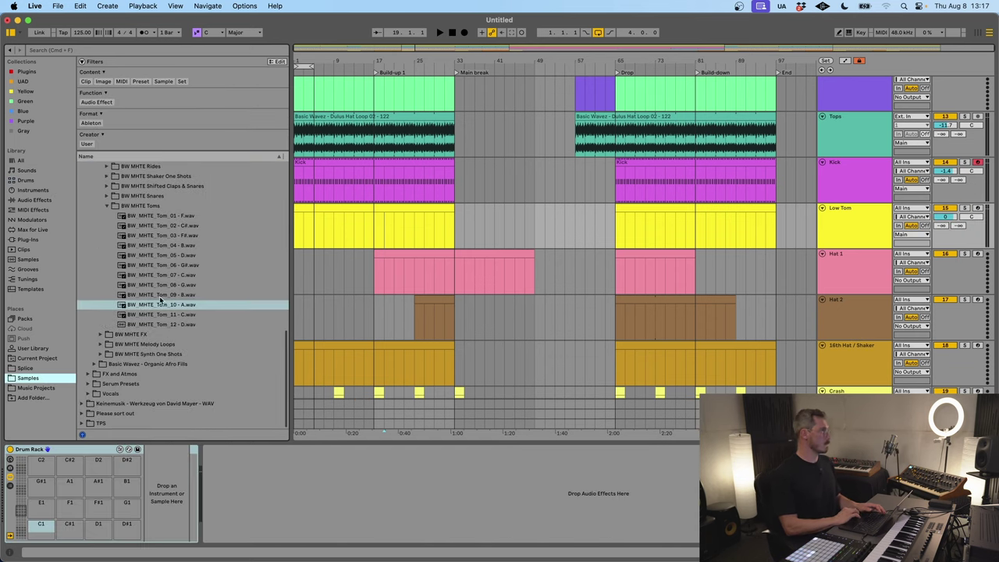
click(98, 50)
text(tom)
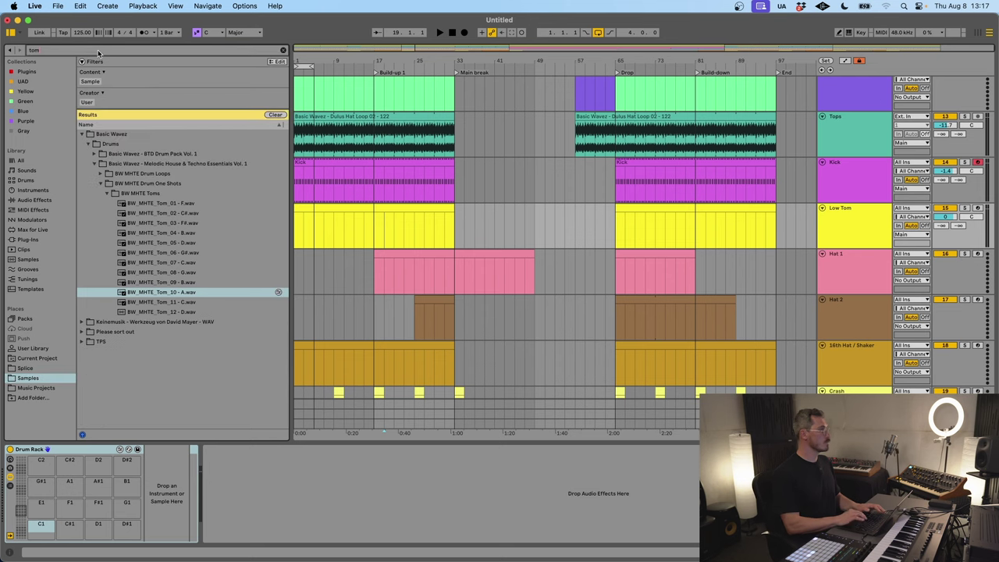
click(179, 293)
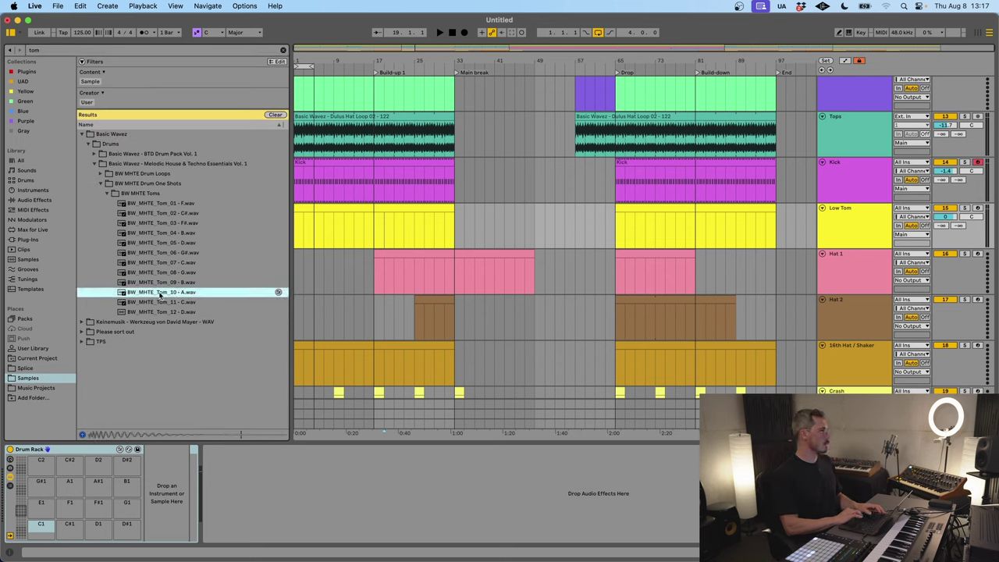
drag(160, 294, 44, 527)
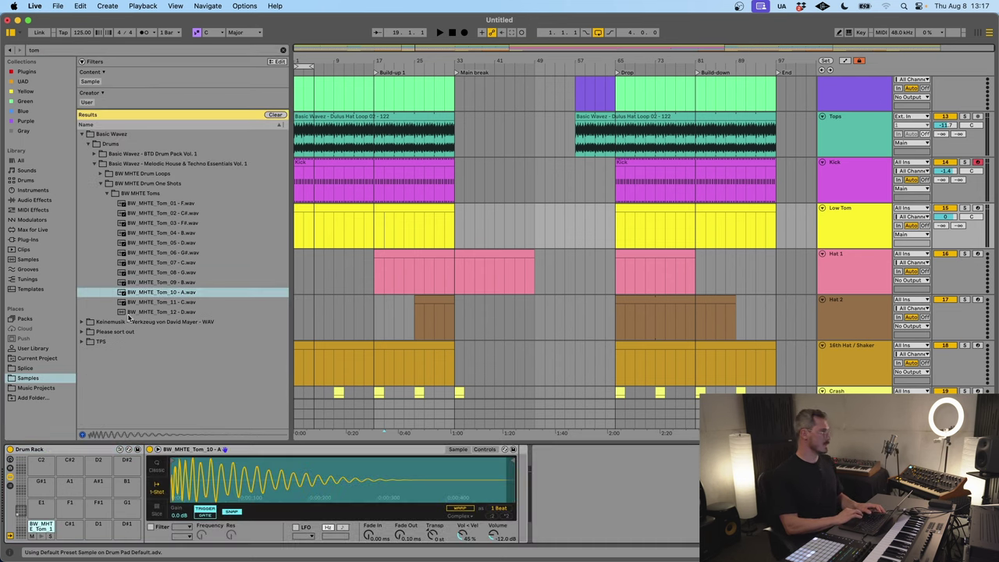
Step: Audition the BW MHTE tom samples around Tom_10 and load BW_MHTE_Tom_11 - C.wav onto the C#1 pad
click(163, 286)
key(Down)
key(Down)
key(Down)
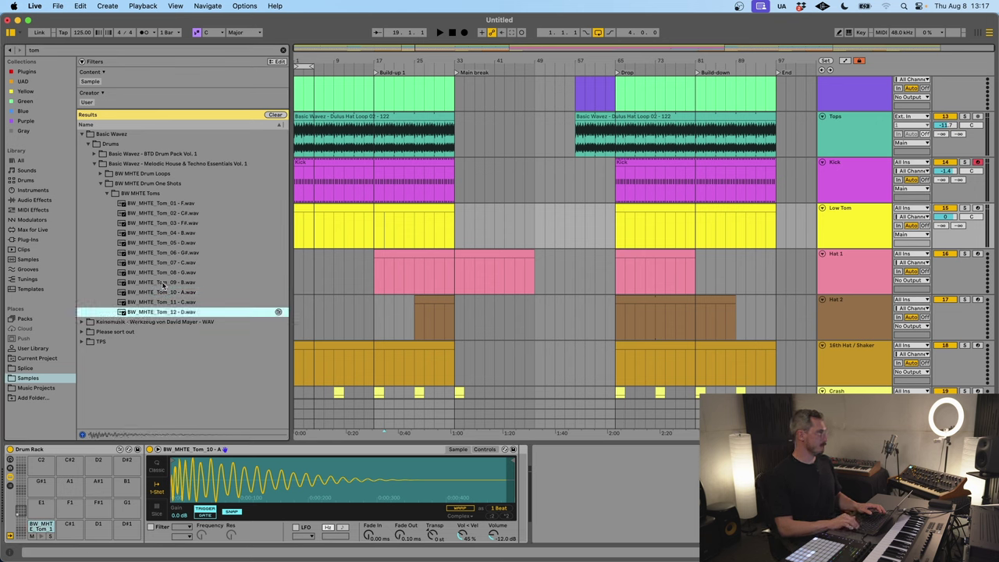
key(Up)
key(Up)
key(Down)
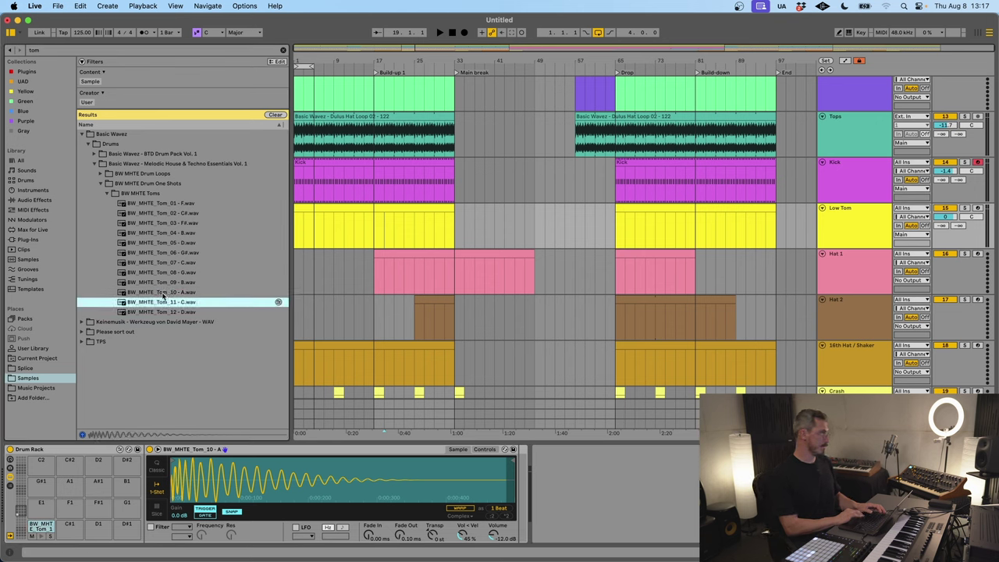
drag(75, 554, 69, 527)
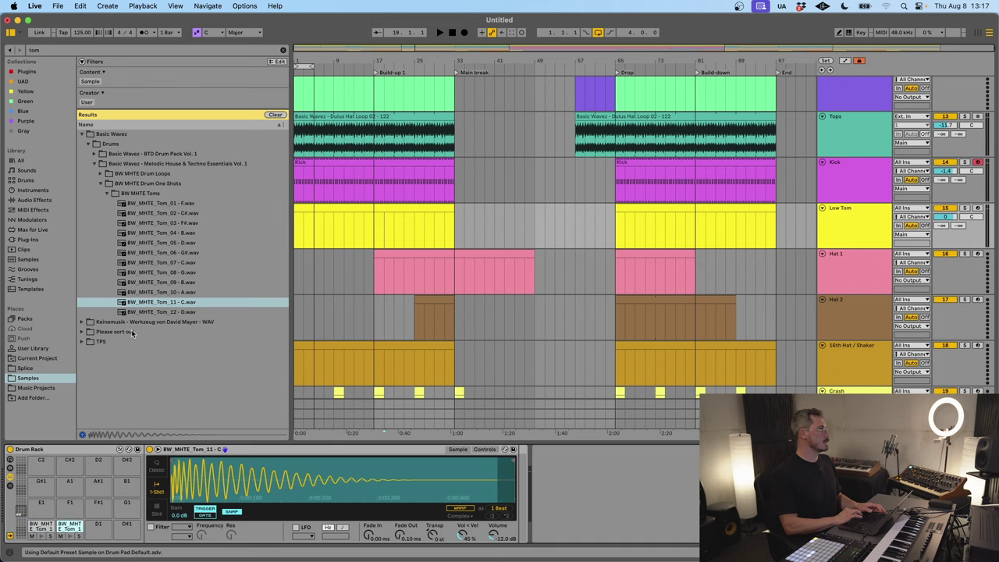
Step: Open the Basic Wavez - BTD Drum Pack Vol. 1 tom one-shots and audition the samples from Tom C 01 through Tom C 12
click(140, 176)
click(144, 164)
key(Left)
key(Up)
key(Right)
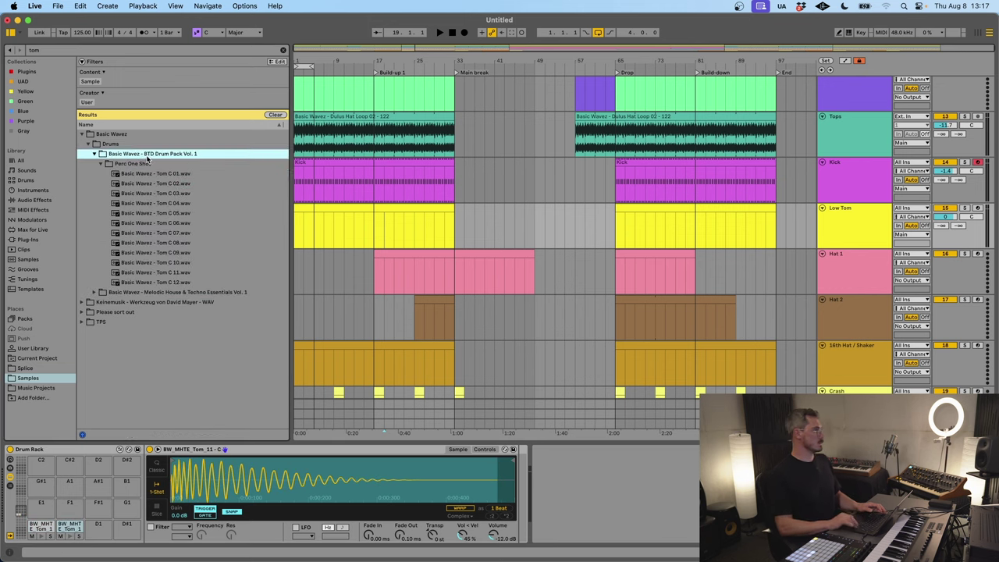
key(Down)
key(Down)
key(Down)
key(Down)
key(Down)
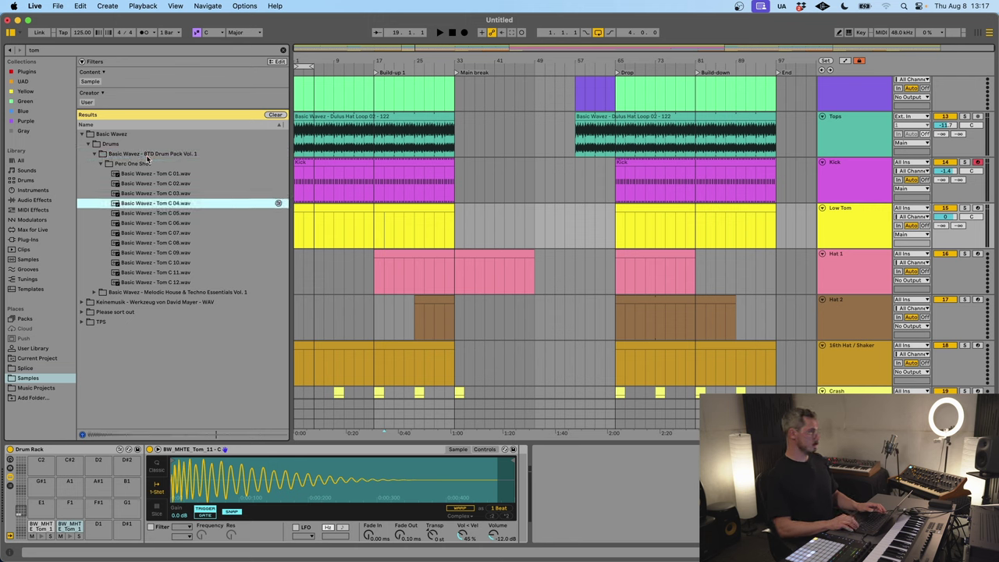
key(Down)
key(Down)
key(Down)
key(Down)
key(Down)
key(Down)
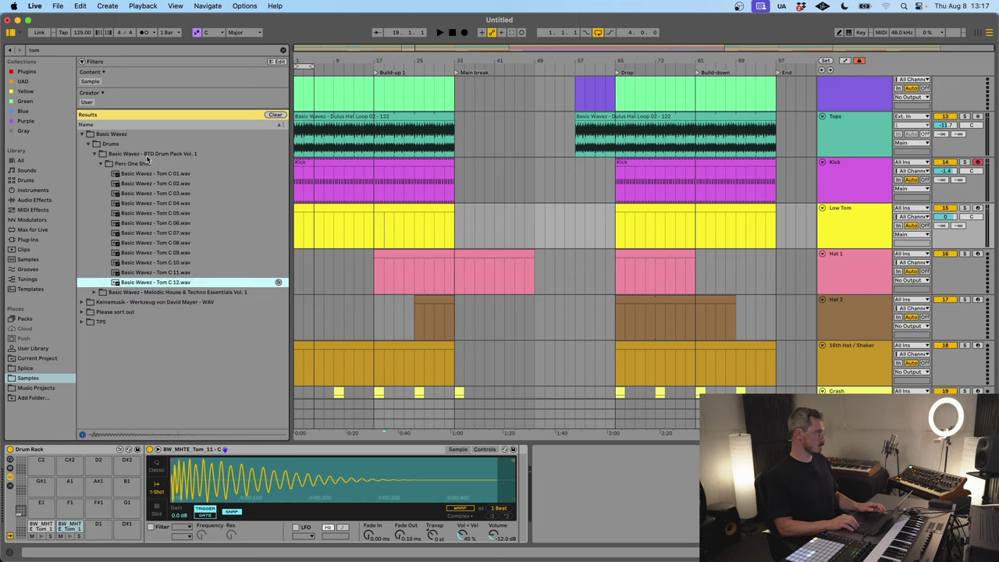
key(Up)
key(Up)
Step: Compare the first three Tom C samples and load Basic Wavez - Tom C 02.wav onto the D1 pad
click(145, 183)
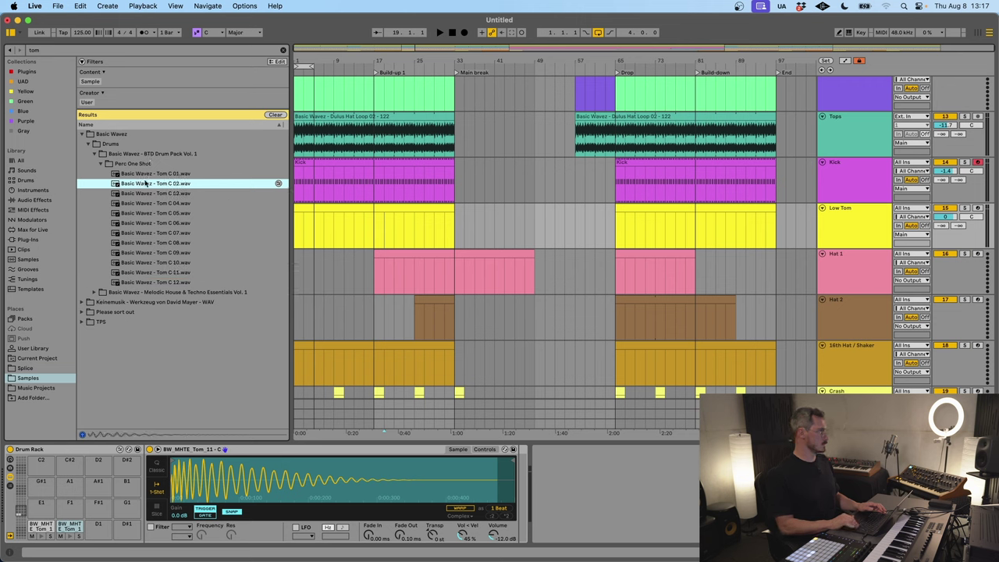
key(Down)
key(Up)
key(Up)
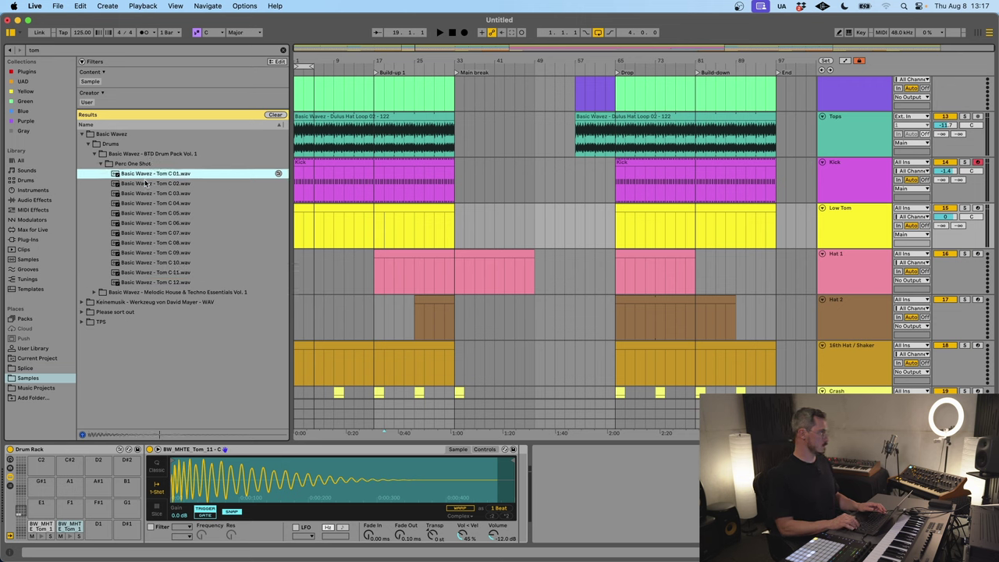
key(Down)
key(Up)
key(Down)
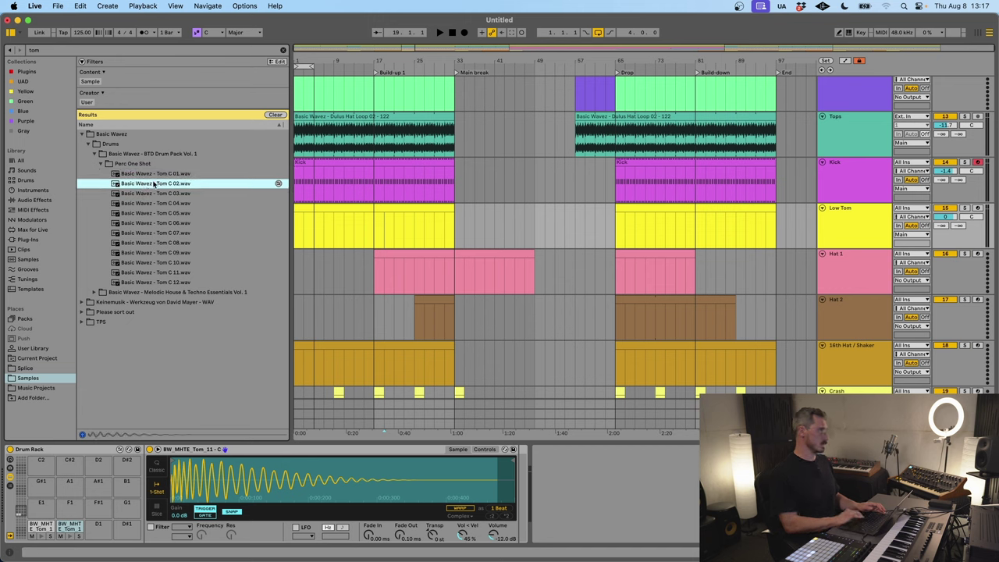
drag(161, 184, 98, 527)
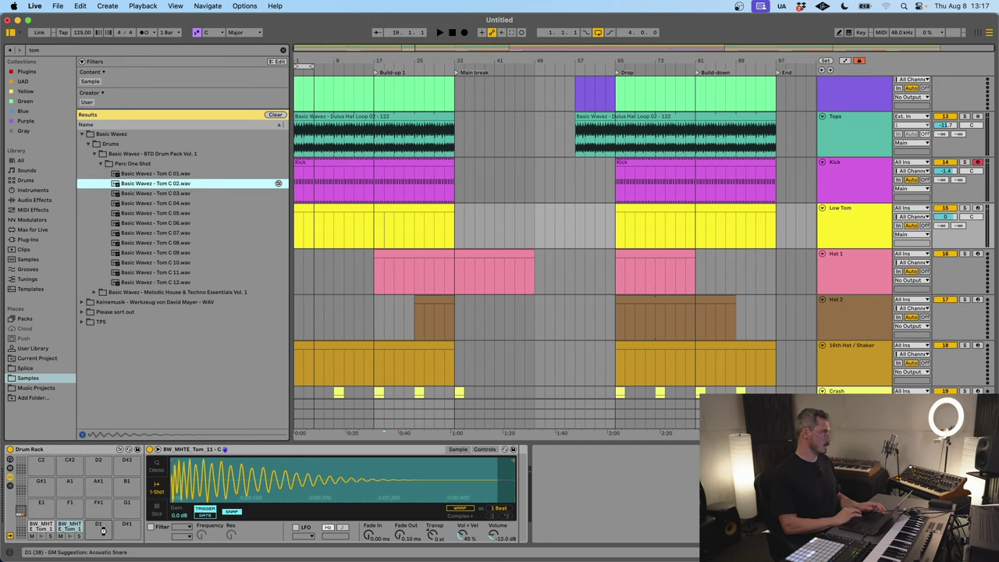
Step: Play the arrangement from the first Low Tom clip and lower the Low Tom track volume to -9.7 dB
click(308, 210)
scroll(305, 213, down, 1)
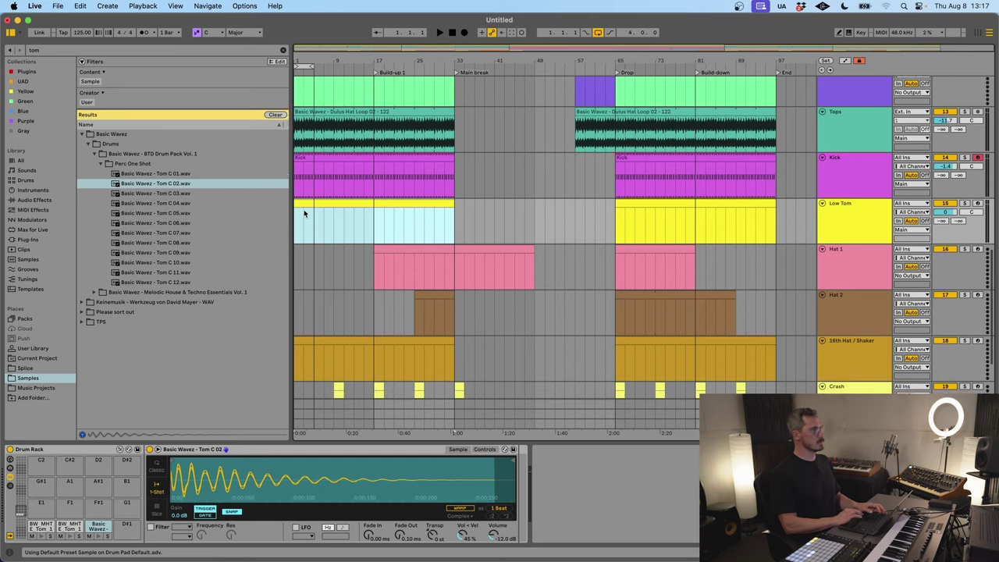
key(space)
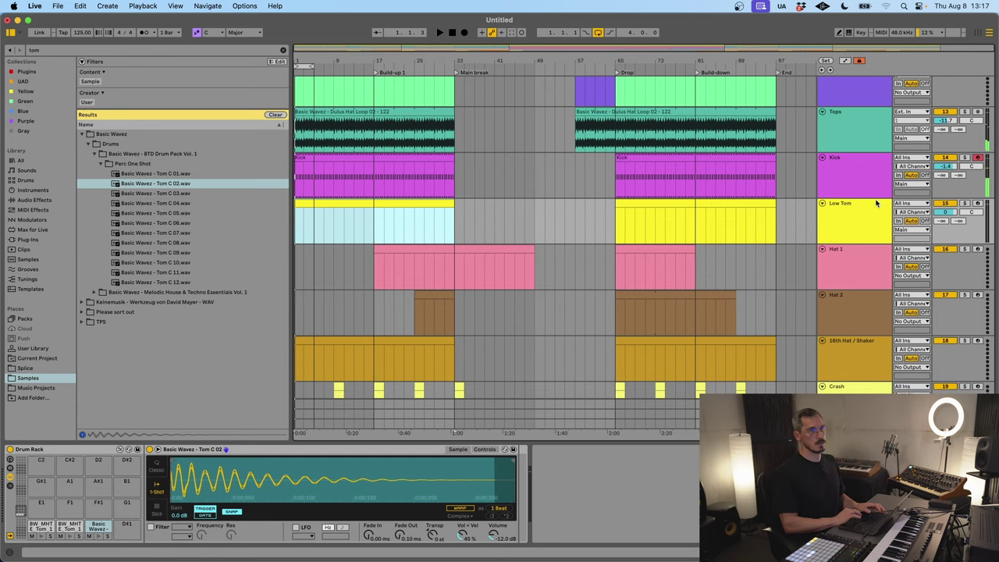
click(926, 205)
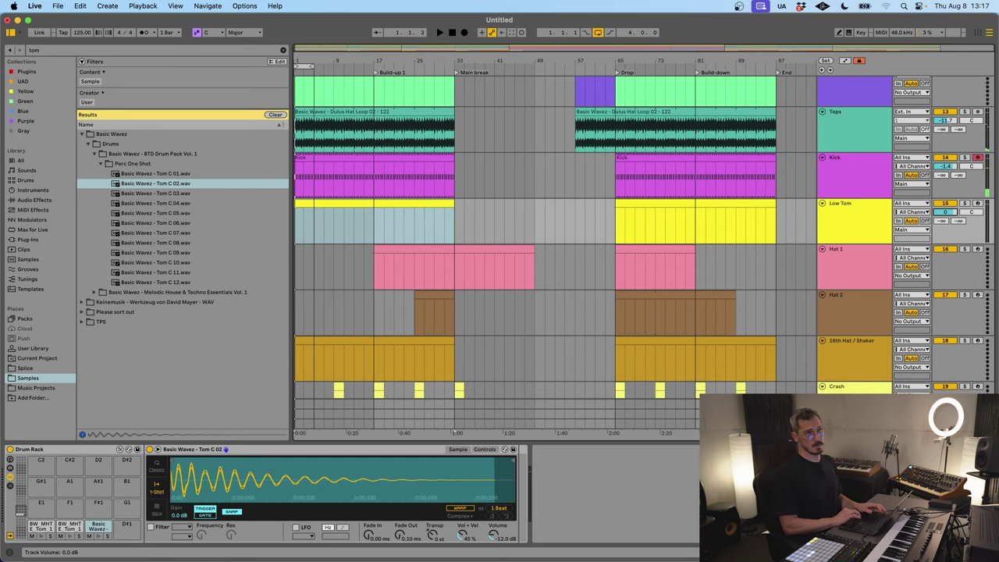
Step: Open the first Low Tom clip's notes, add a Tom C 02 note in beat 1 and shift it to 1.1.2
click(297, 203)
drag(250, 442, 250, 224)
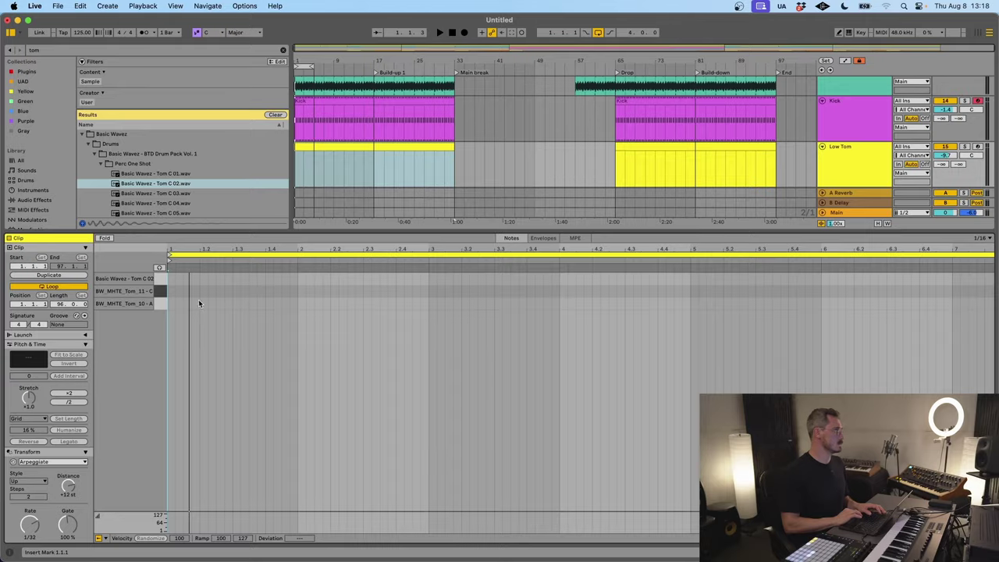
double_click(195, 279)
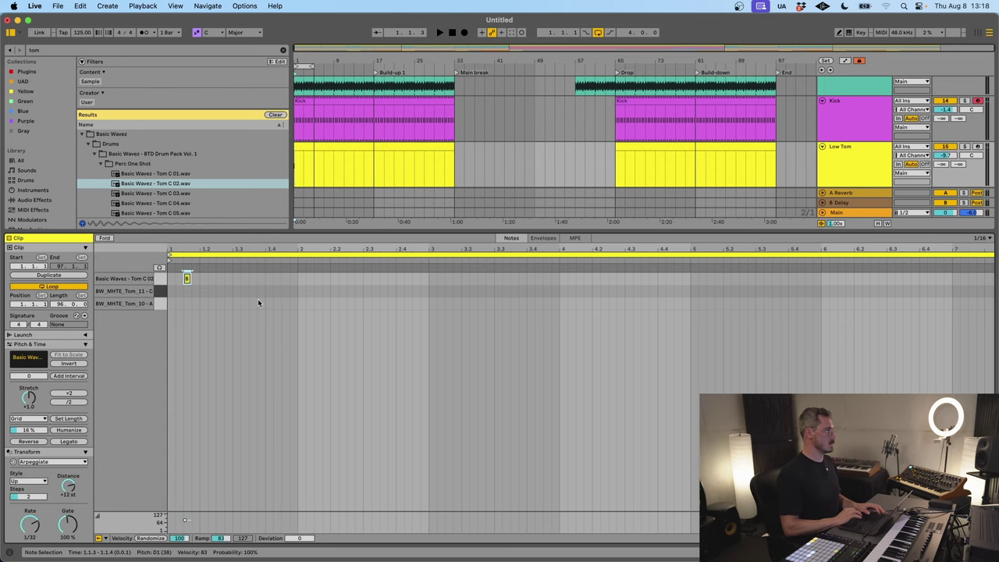
key(Left)
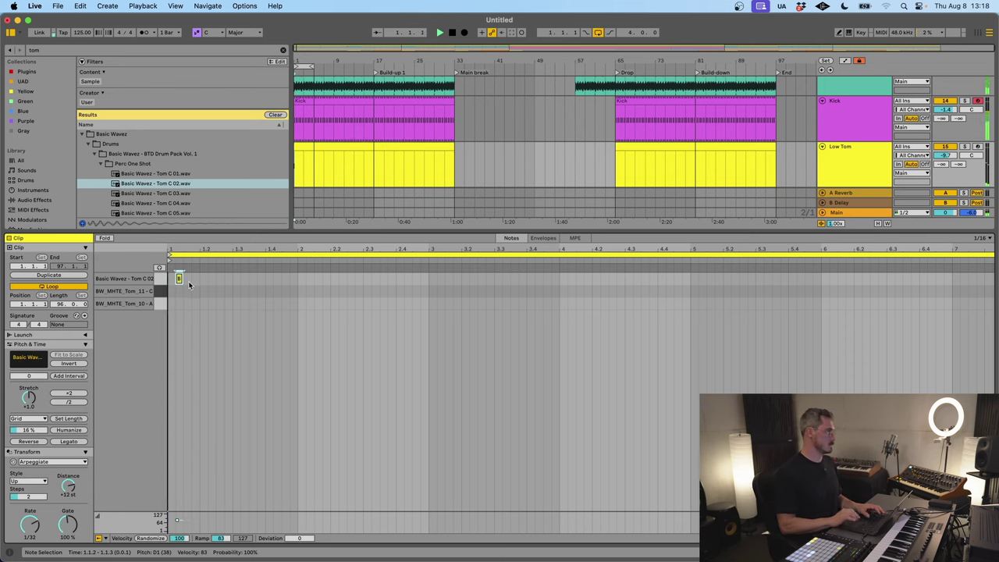
key(plus)
key(plus)
key(plus)
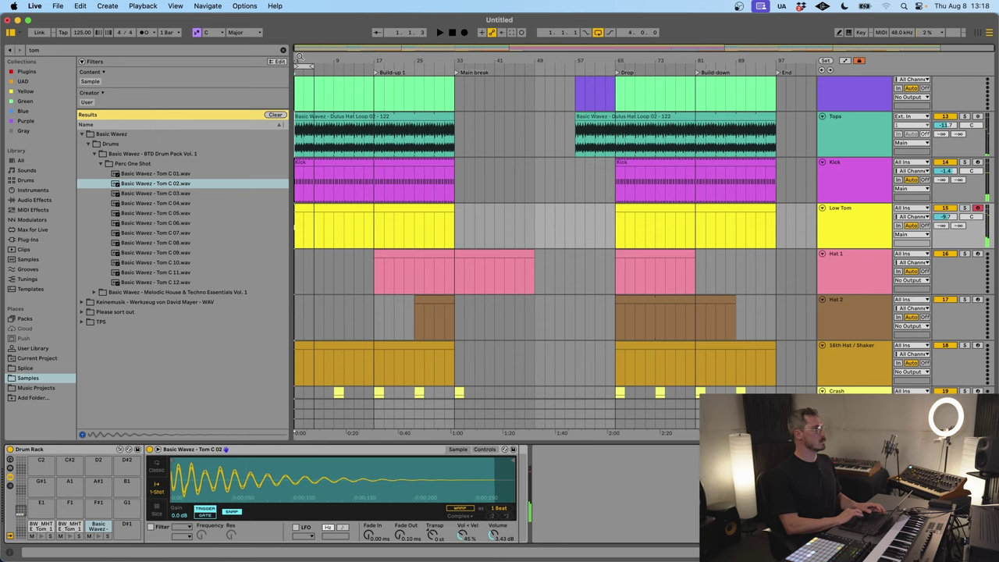
Step: Clear the first two bars of the Low Tom clip and record a four-bar tom pattern from bar 1 with the track active
drag(299, 56, 299, 94)
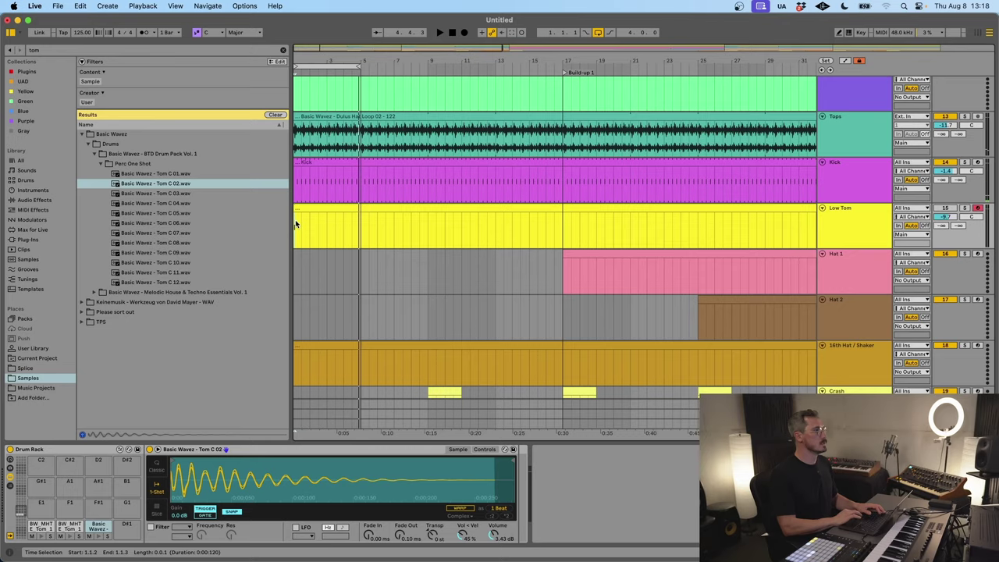
click(311, 209)
click(345, 218)
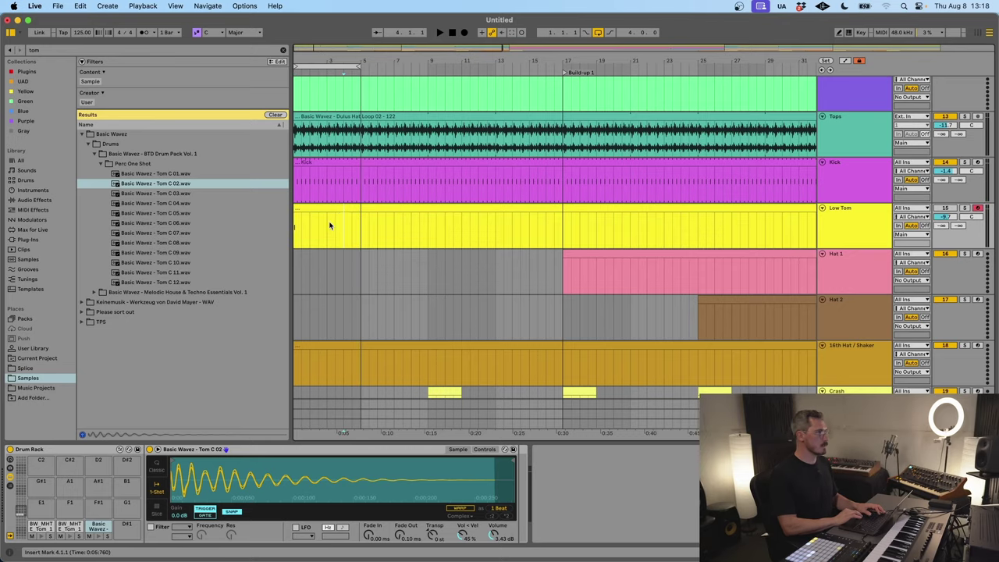
drag(328, 224, 260, 229)
key(super+e)
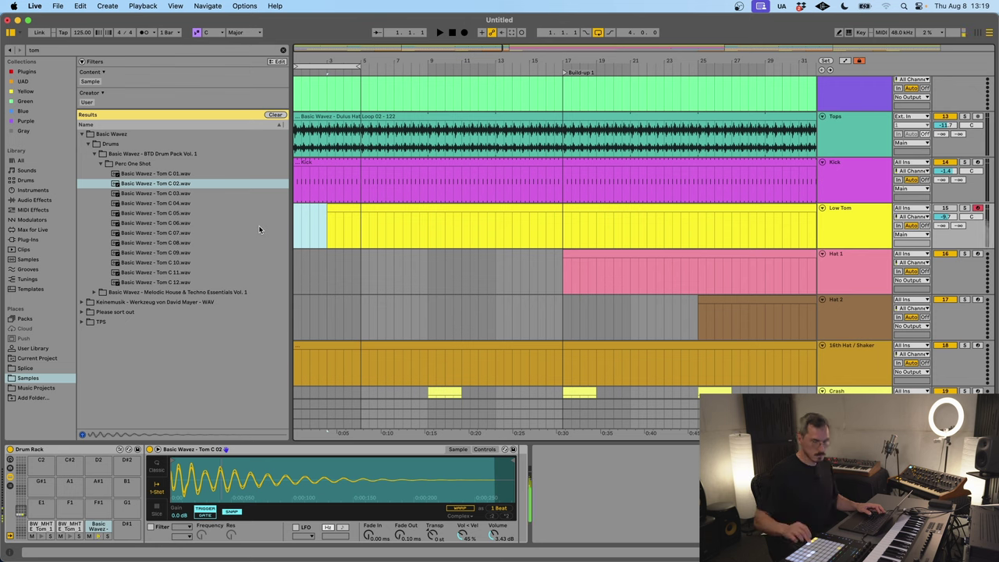
click(939, 208)
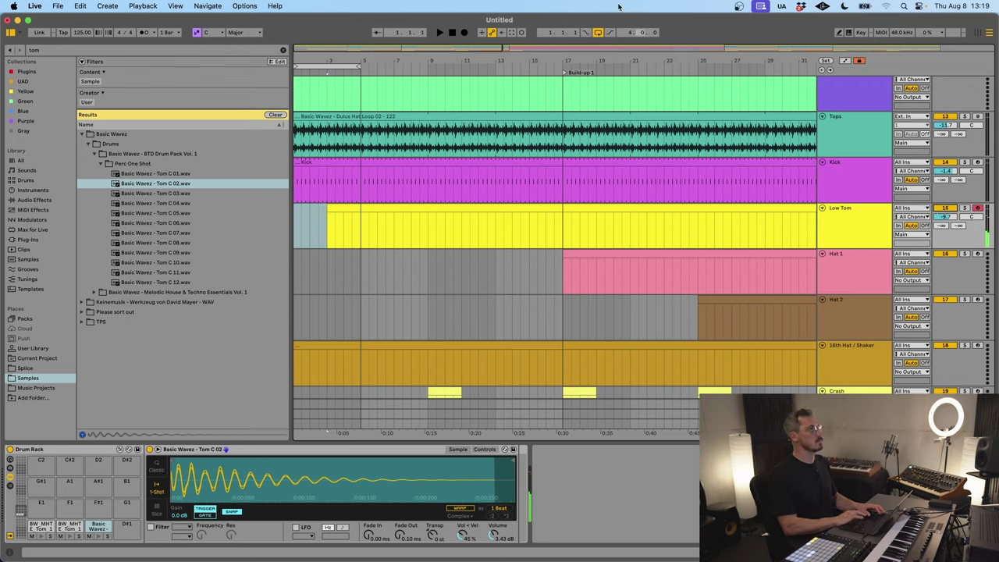
click(457, 32)
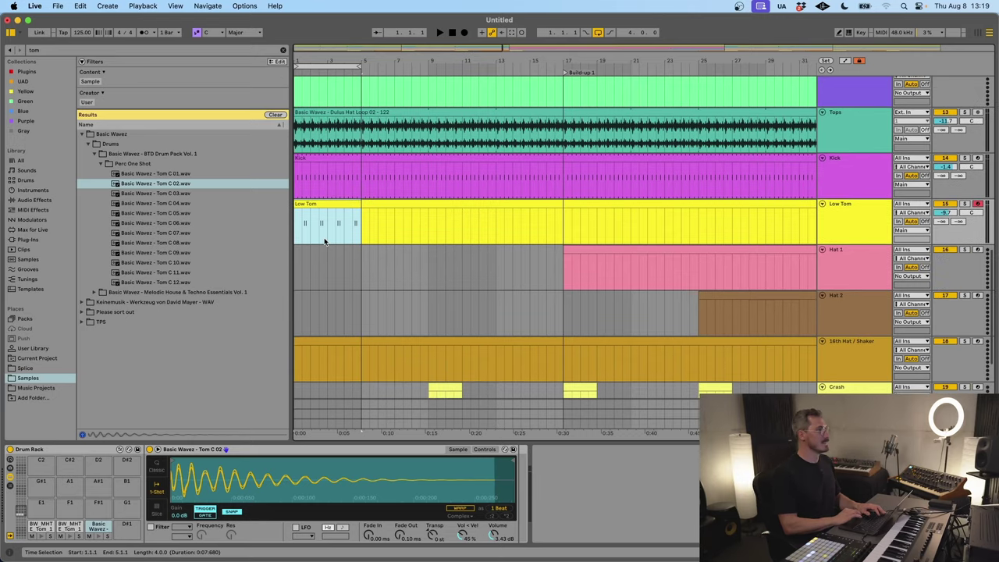
Step: Open the recorded Low Tom clip, move the second tom note of bar 1 to 1.4.2 and check the timing in playback
key(shift+Tab)
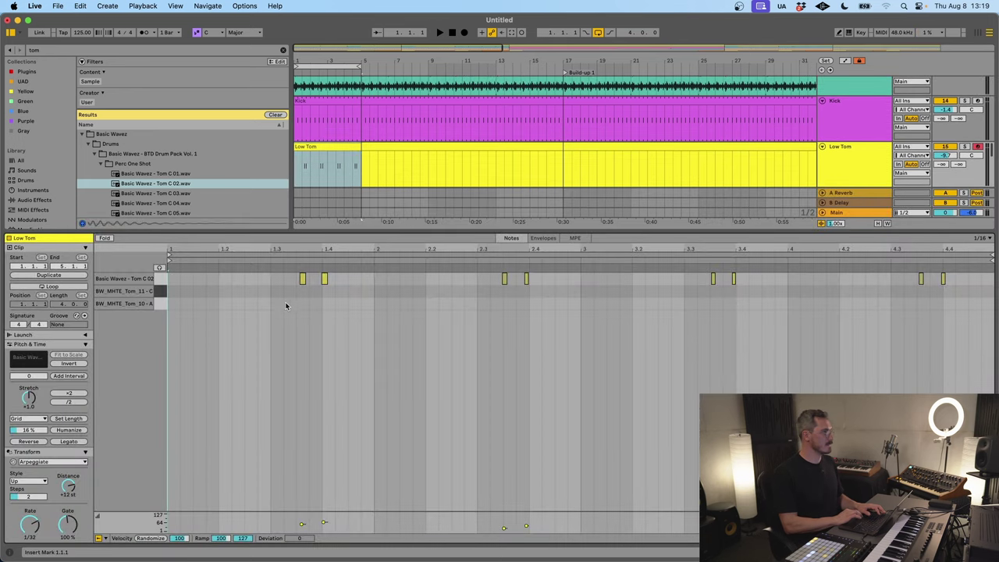
click(334, 296)
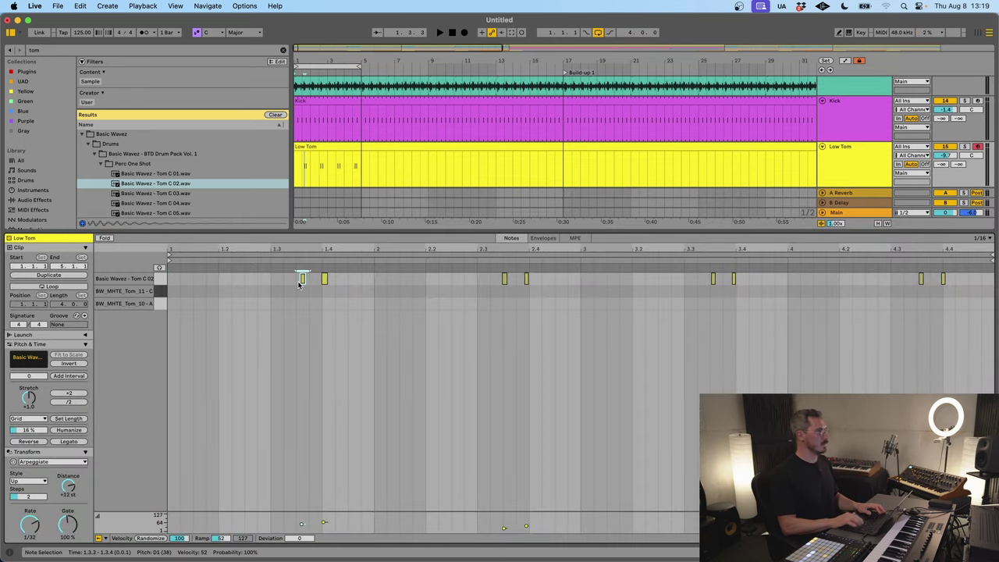
drag(318, 248, 328, 296)
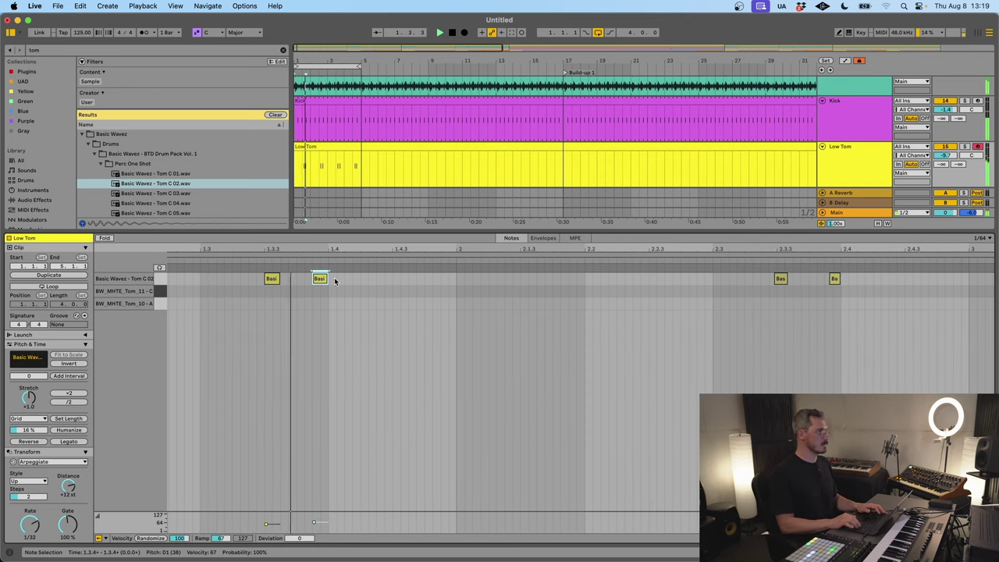
key(super+Left)
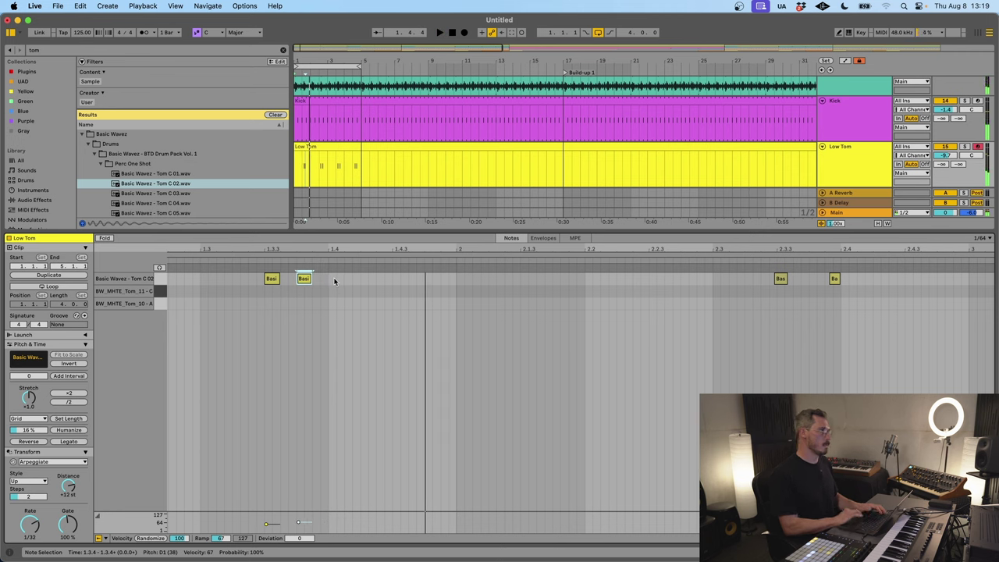
drag(304, 279, 367, 284)
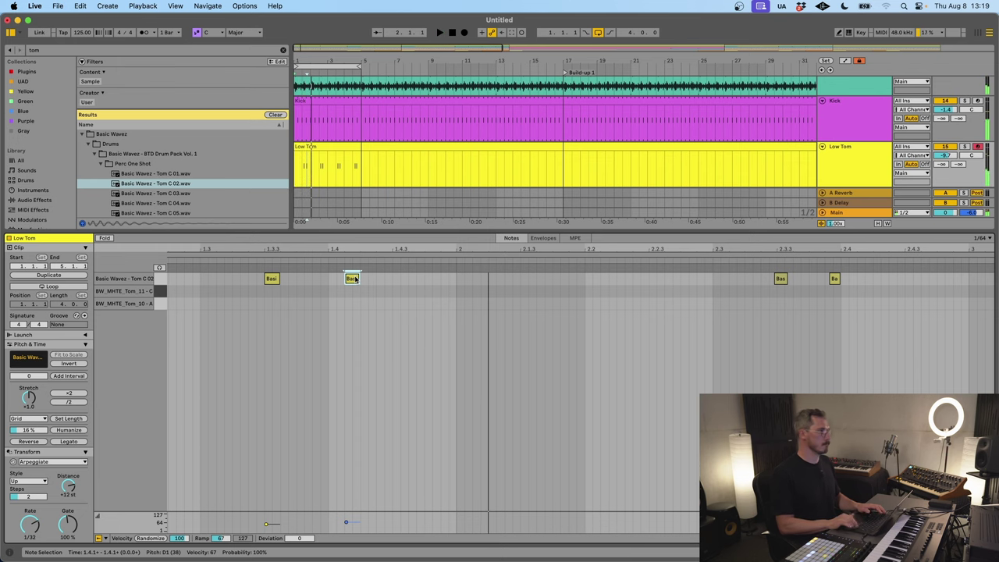
key(Right)
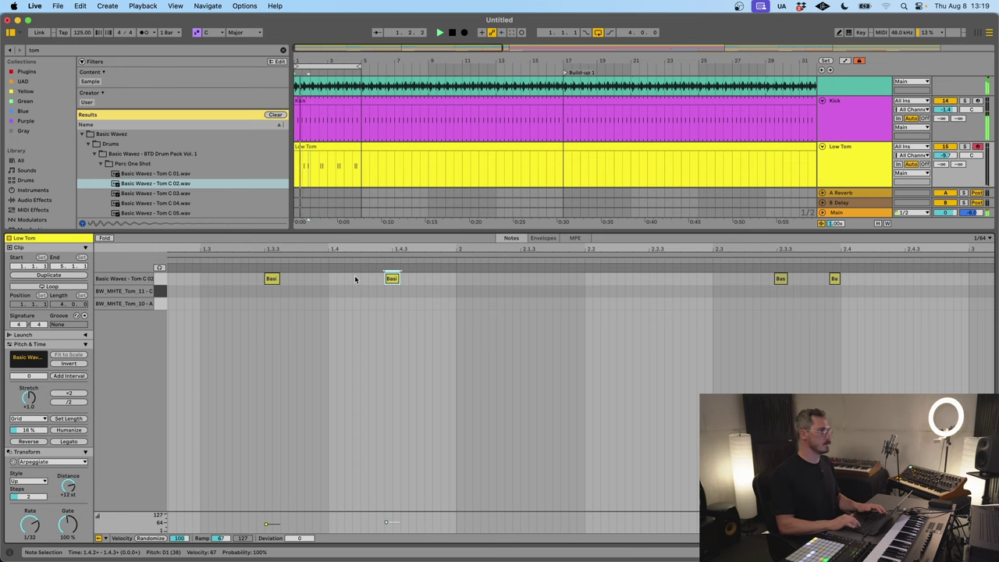
key(Left)
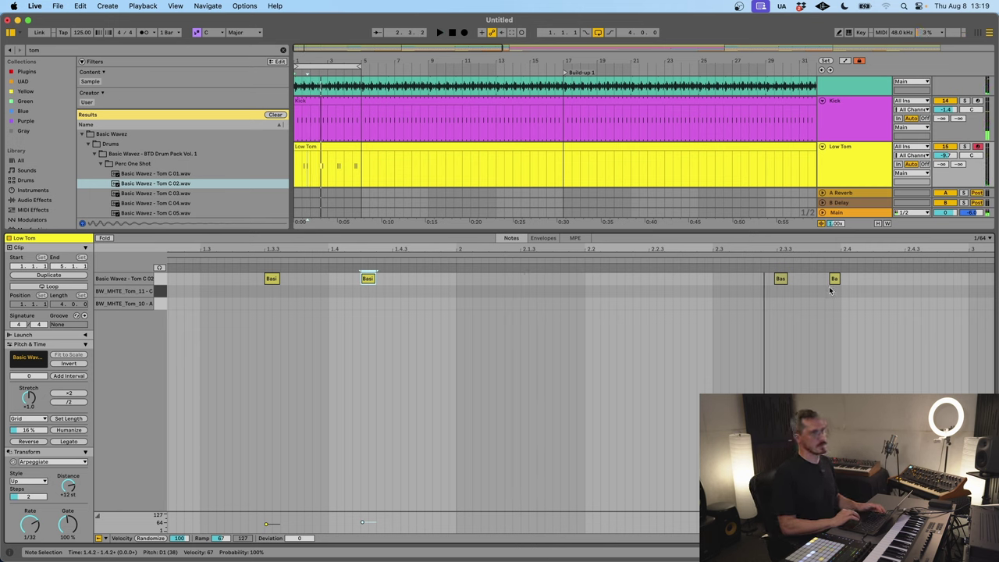
key(super+a)
key(space)
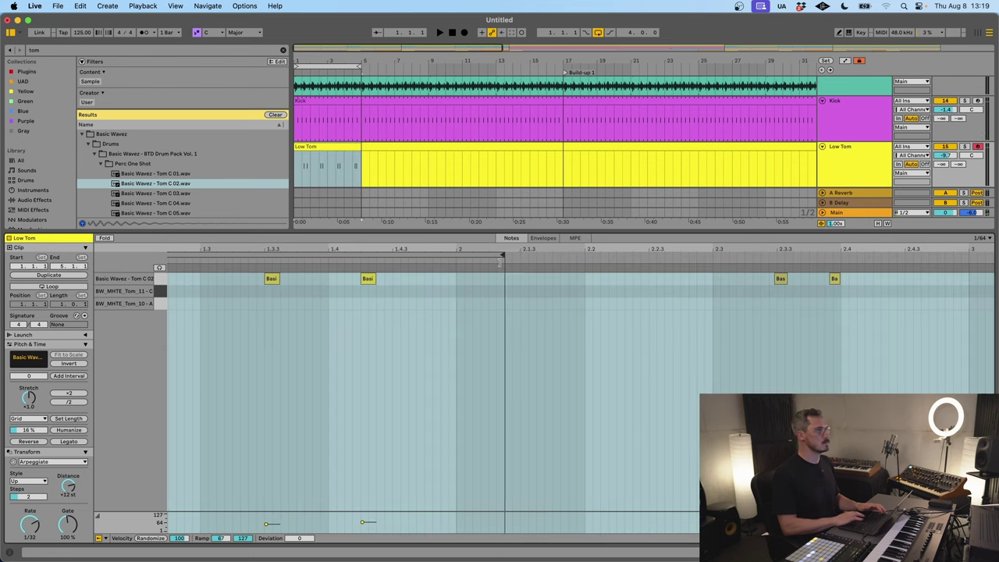
Step: Loop bar 1 of the Low Tom clip, try its two notes on the other tom samples and lower their velocities to 22 and 28
click(45, 287)
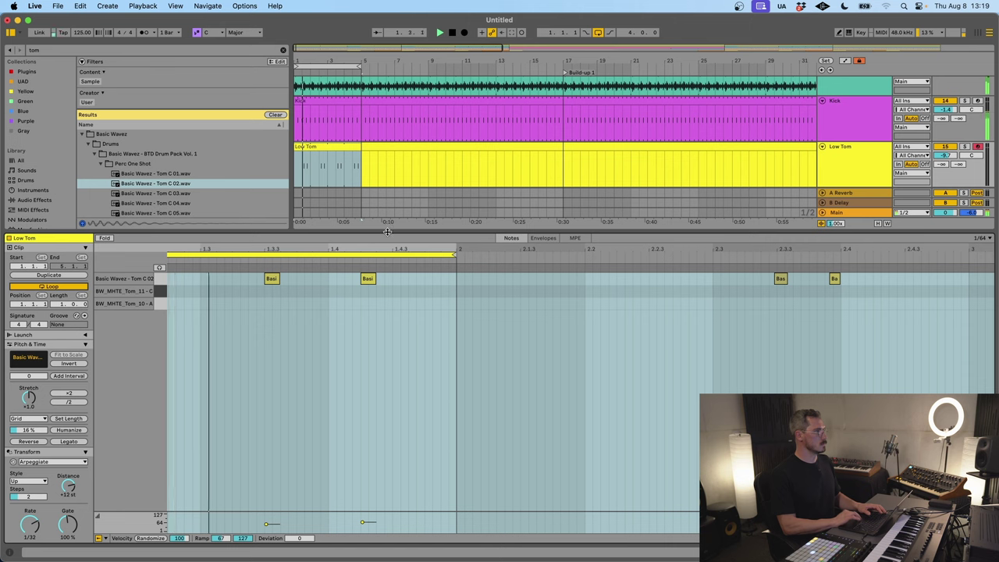
key(minus)
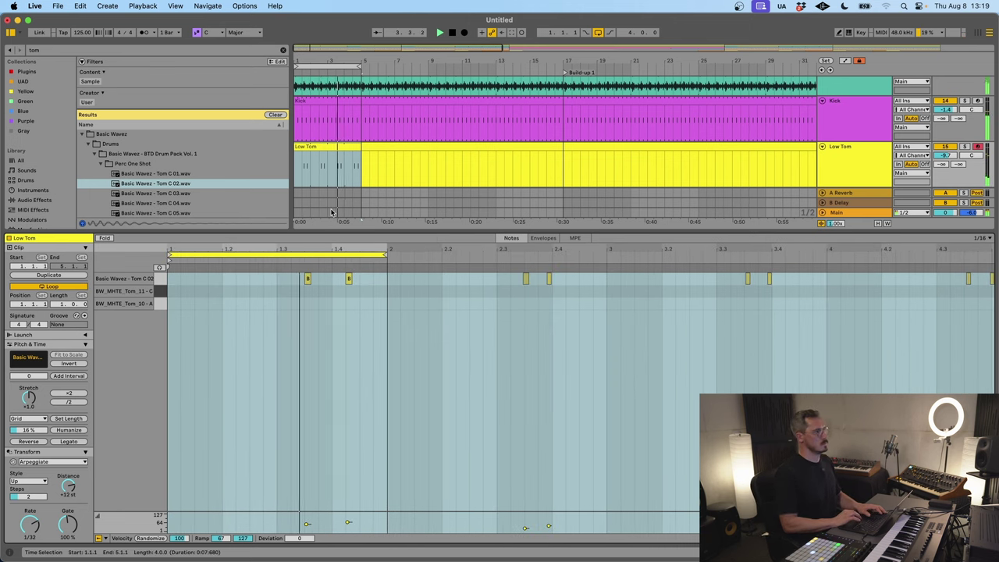
click(346, 296)
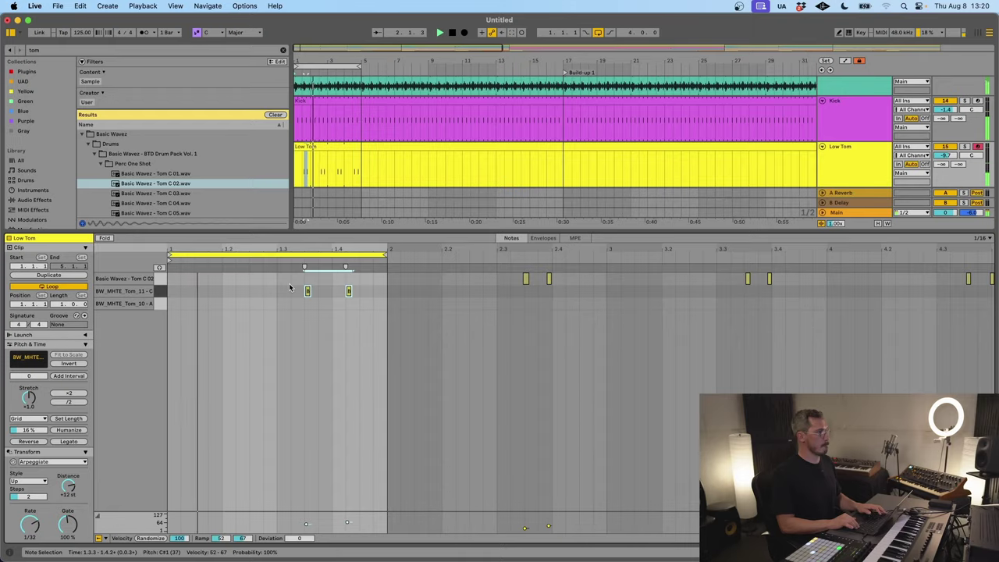
key(Down)
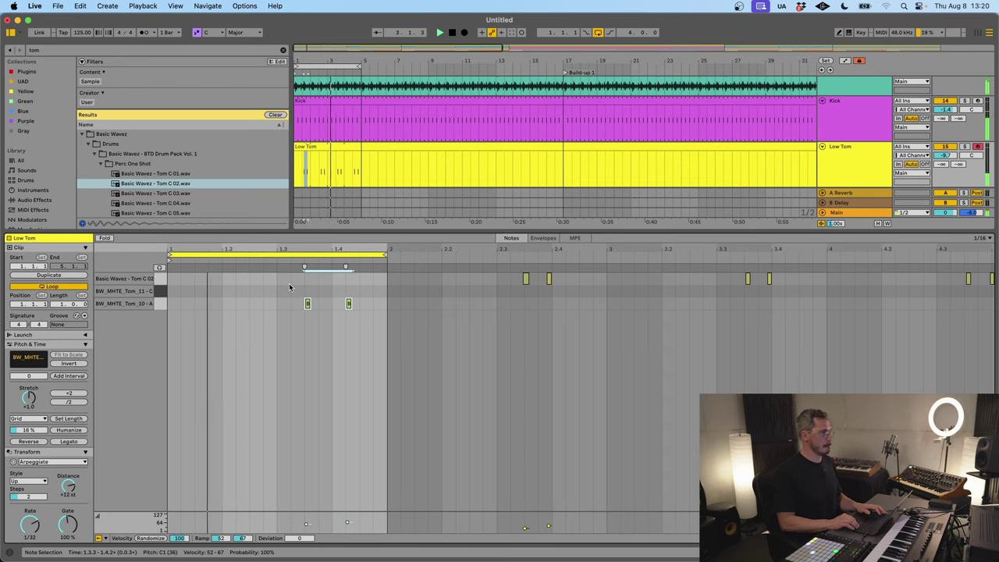
key(Up)
key(Up)
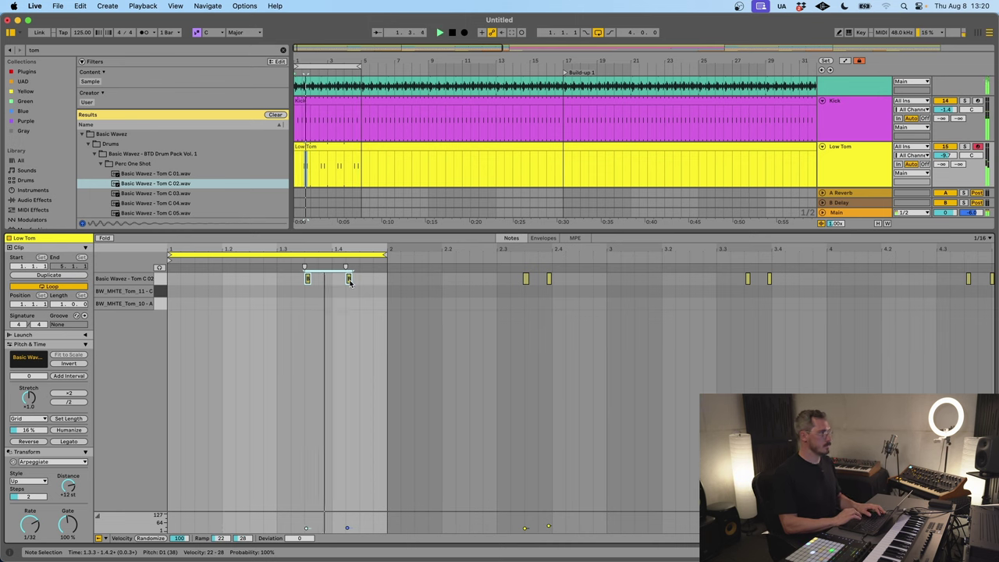
Step: Play the arrangement from bar 1 to hear the looped tom pattern together with the chords and bass
scroll(404, 126, up, 10)
click(416, 119)
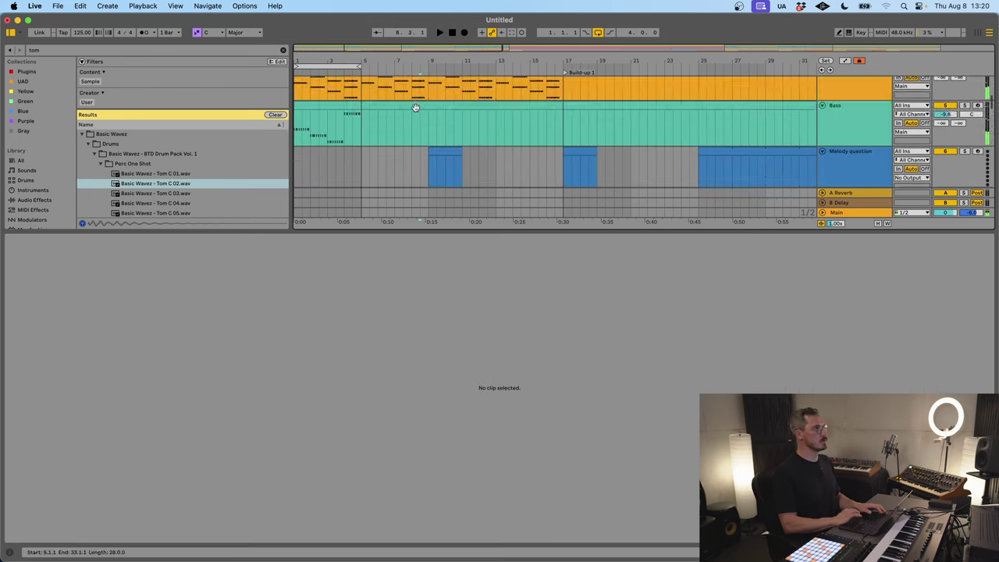
scroll(437, 121, up, 5)
scroll(452, 123, down, 8)
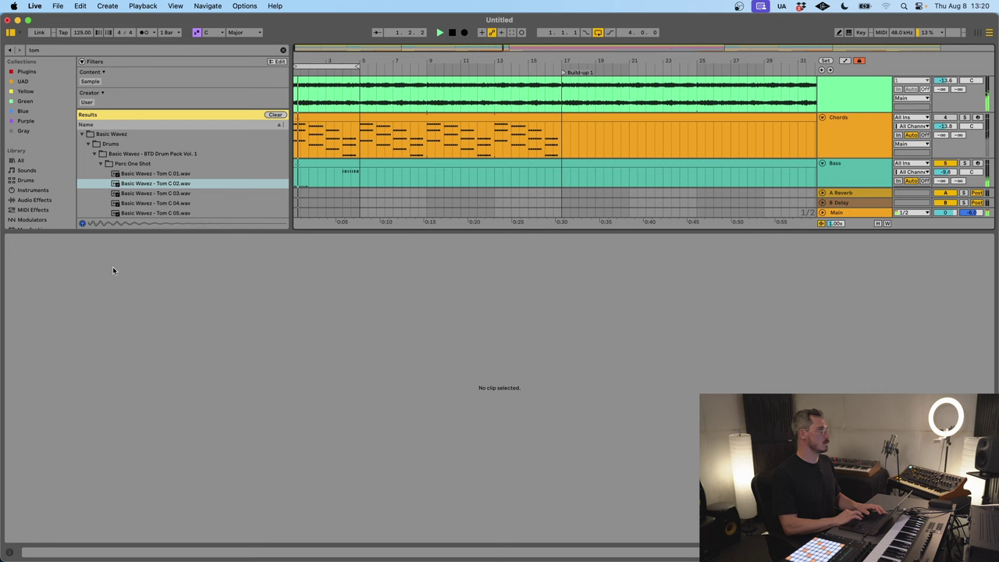
key(super+alt+l)
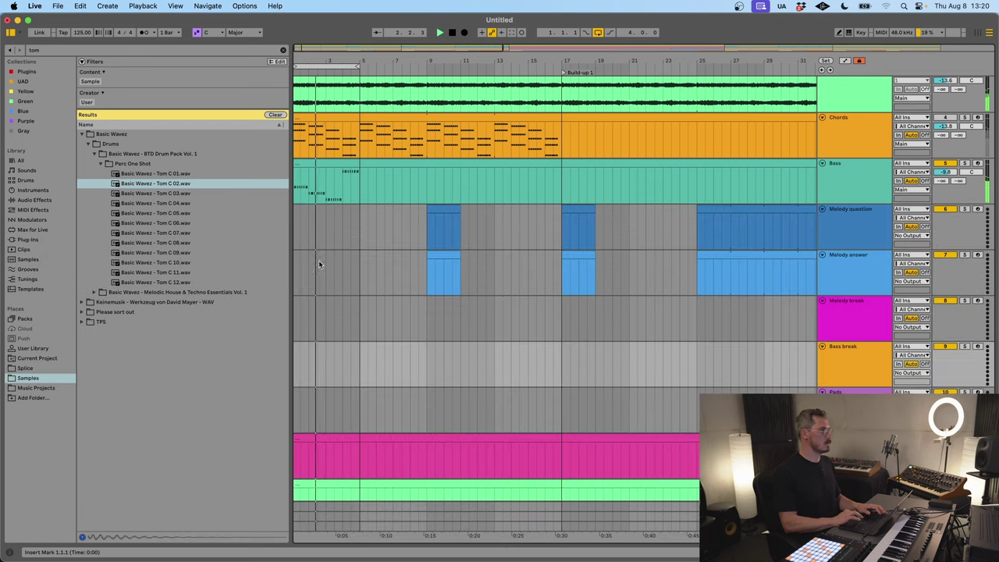
scroll(315, 321, down, 8)
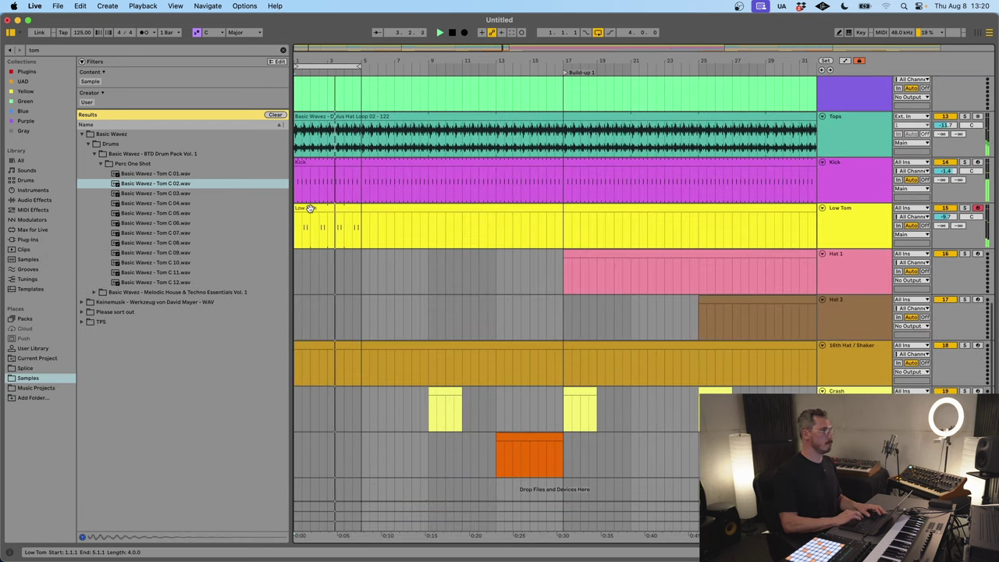
Step: Try an extra Tom C 02 note at 1.1.2 and at 1.1.3 of the looped Low Tom bar during playback, and remove it
double_click(309, 211)
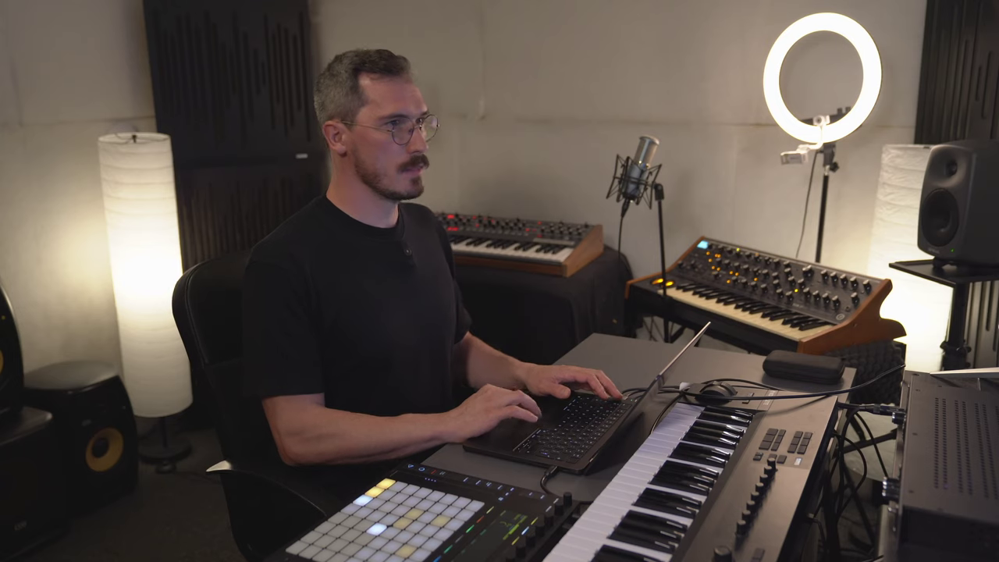
click(608, 283)
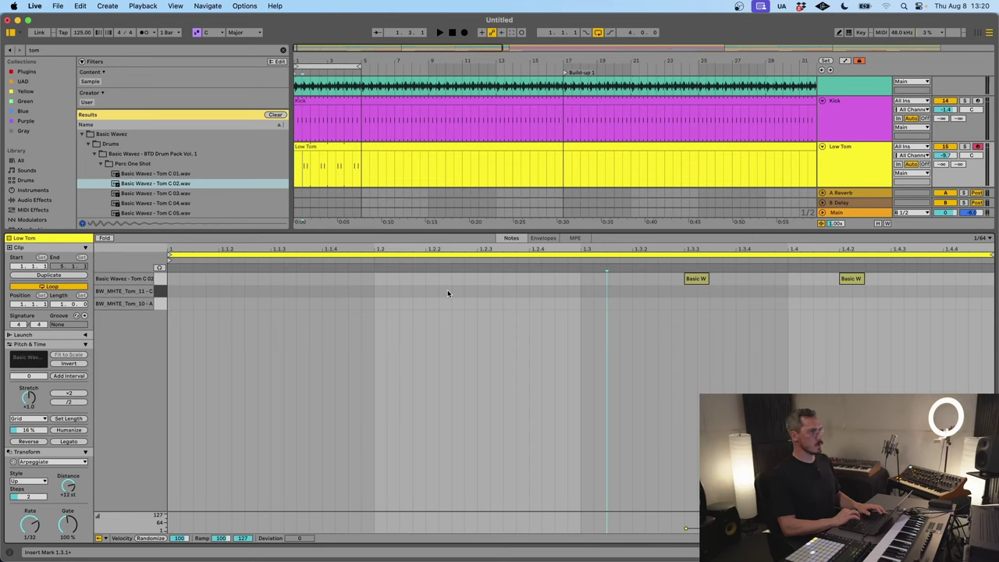
double_click(225, 278)
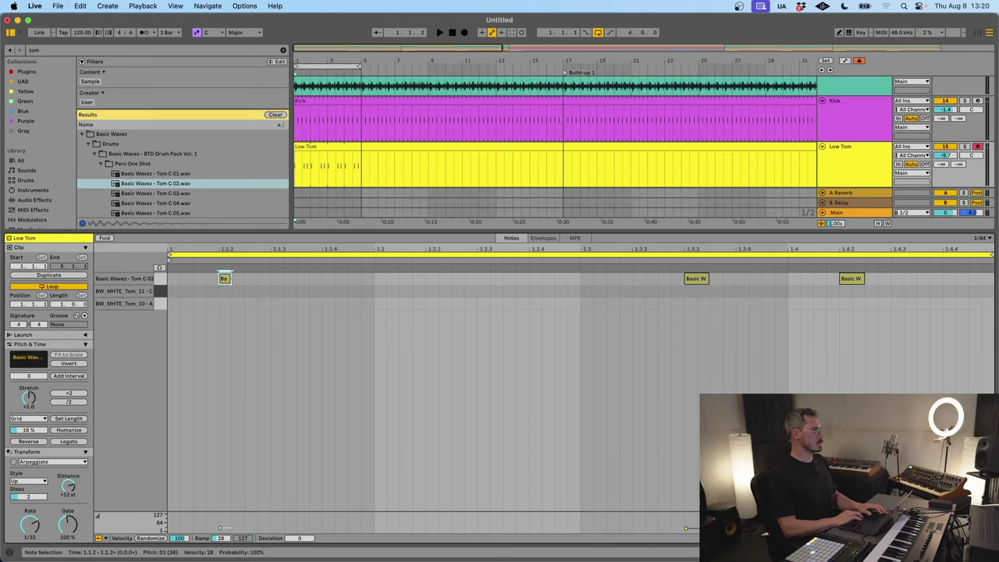
key(space)
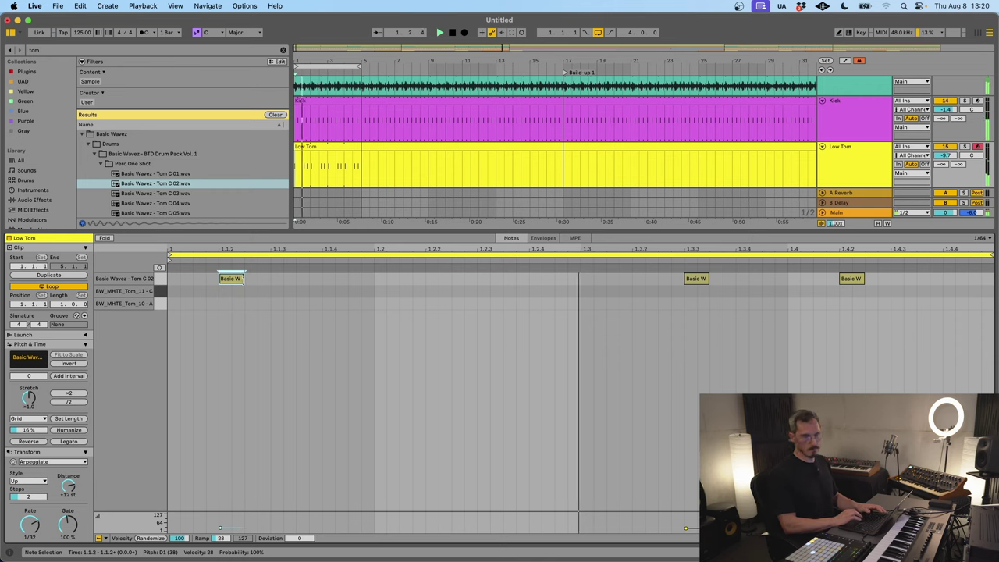
key(Right)
key(Right)
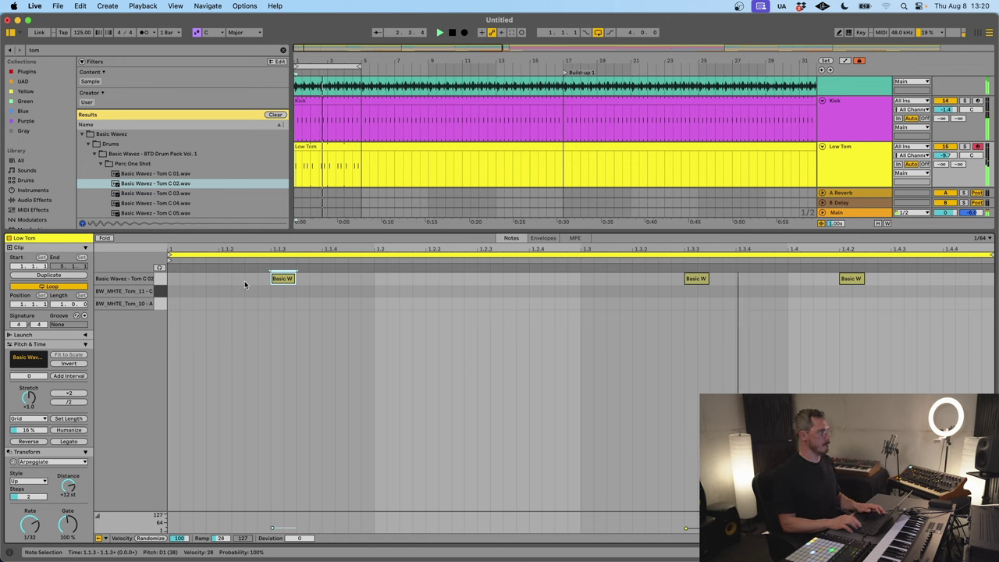
click(255, 290)
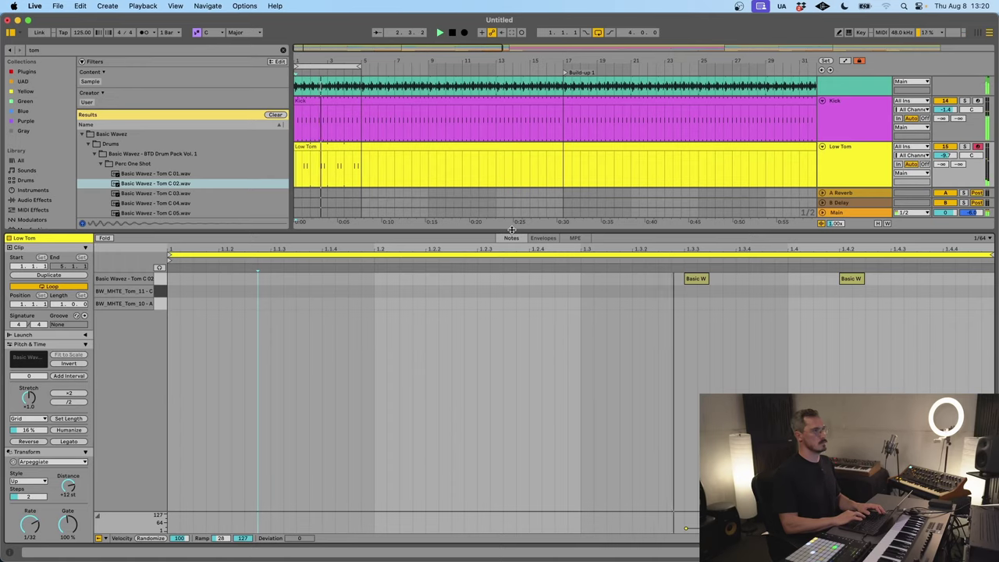
Step: Stop playback and consolidate the looped Low Tom bar into one four-bar clip spanning bars 1 to 4
double_click(511, 229)
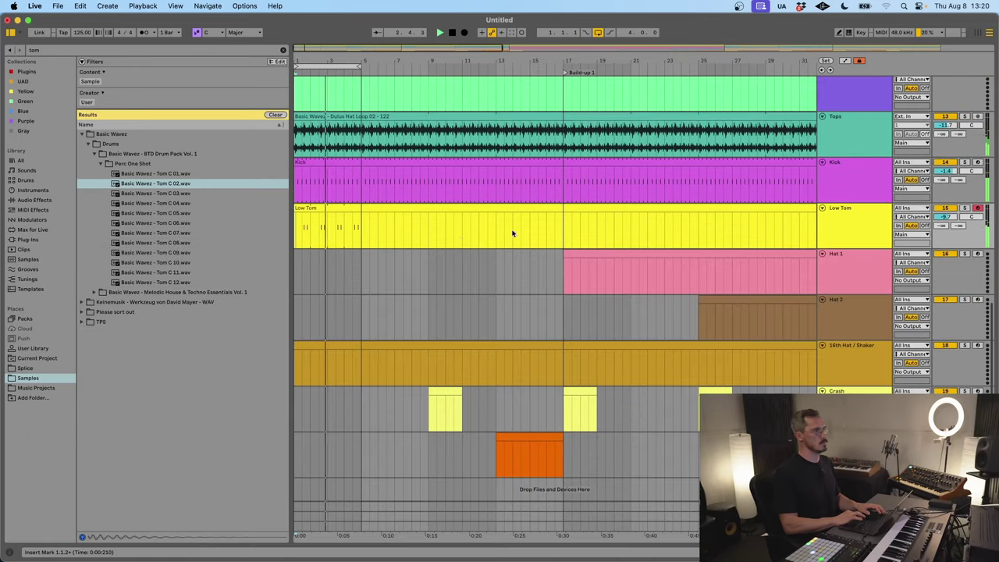
key(space)
click(362, 223)
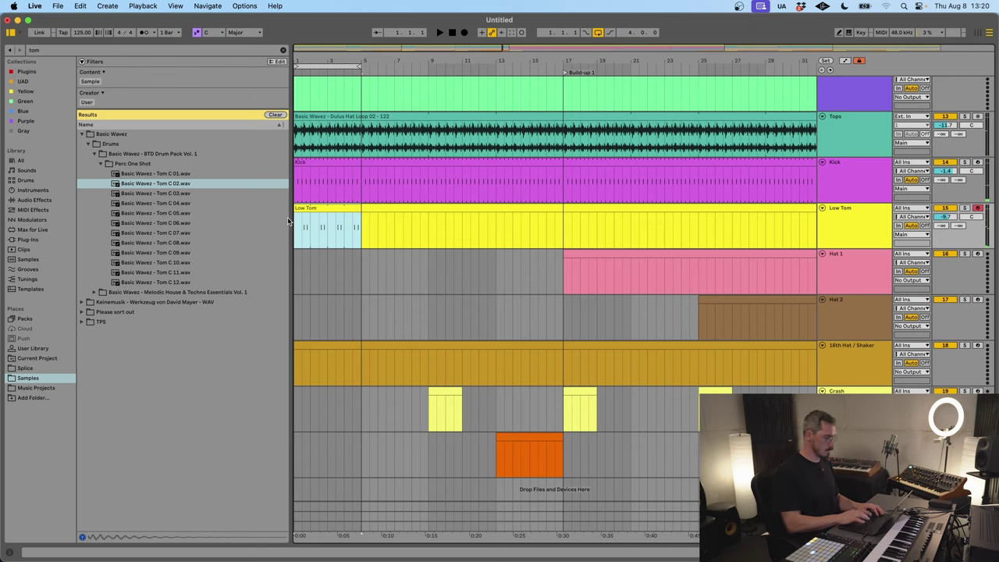
Step: Add a third Tom C 02 note near the end of bar 4 in the Low Tom clip, move it to 4.4.4 and check it in playback
double_click(354, 210)
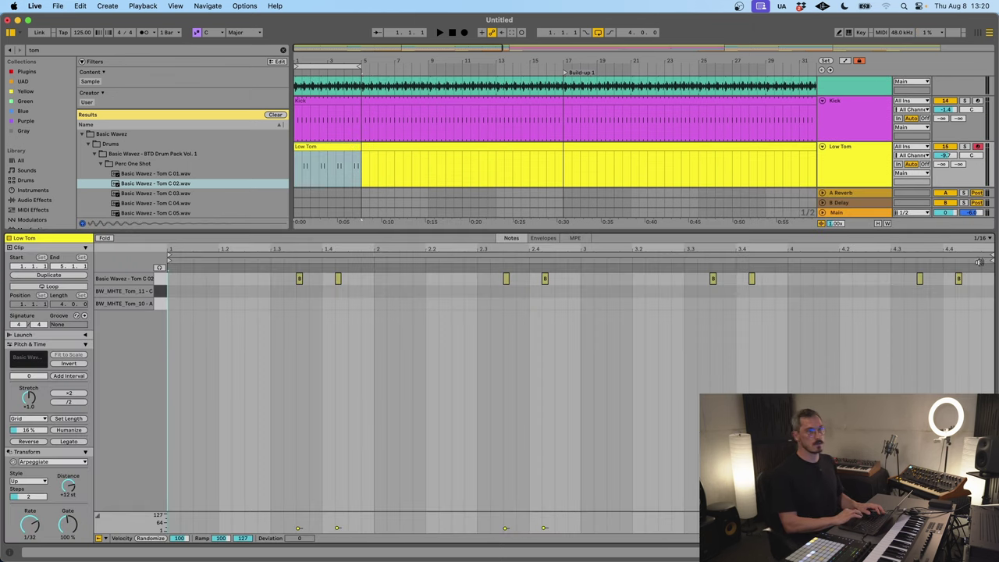
double_click(972, 282)
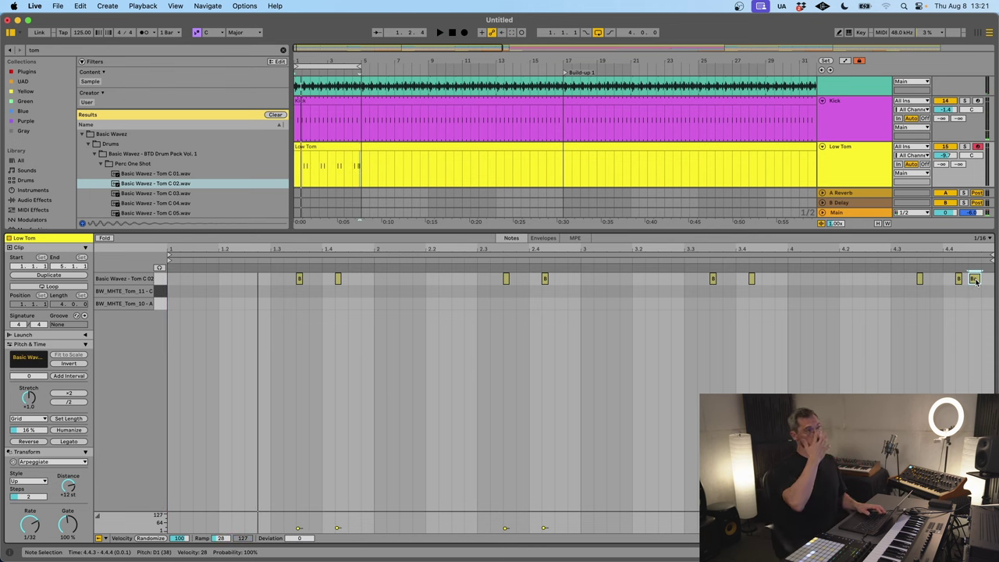
key(space)
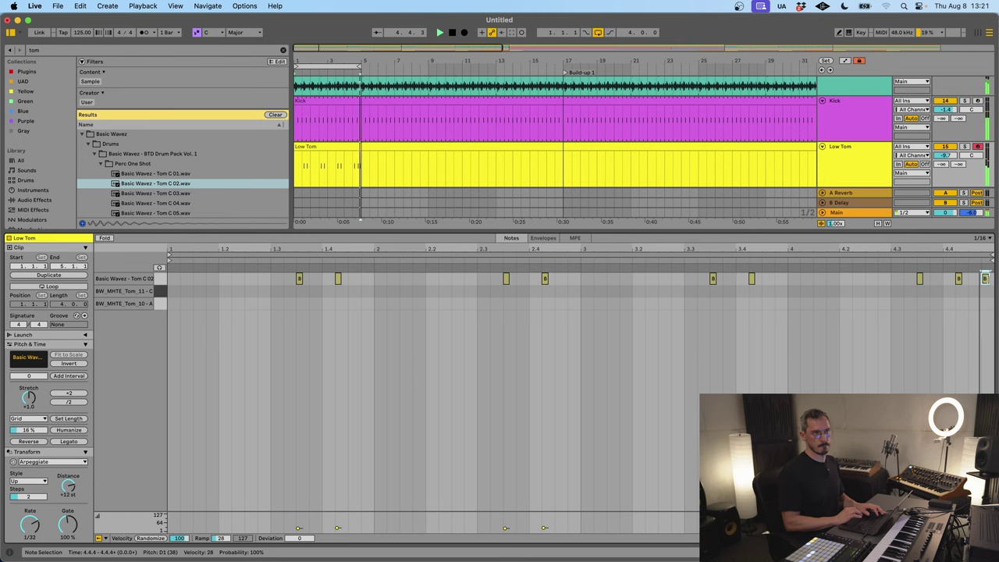
key(super+alt+l)
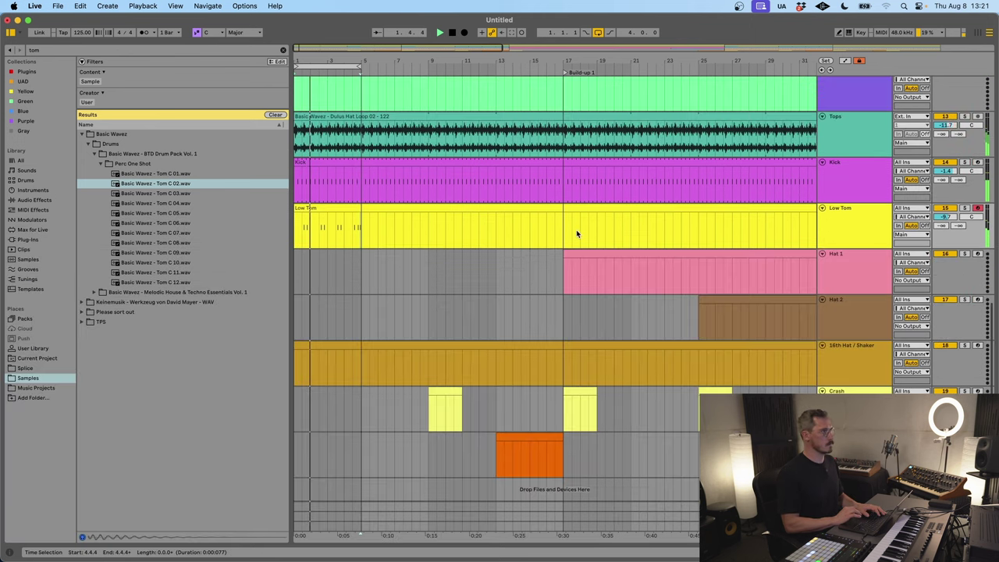
click(344, 226)
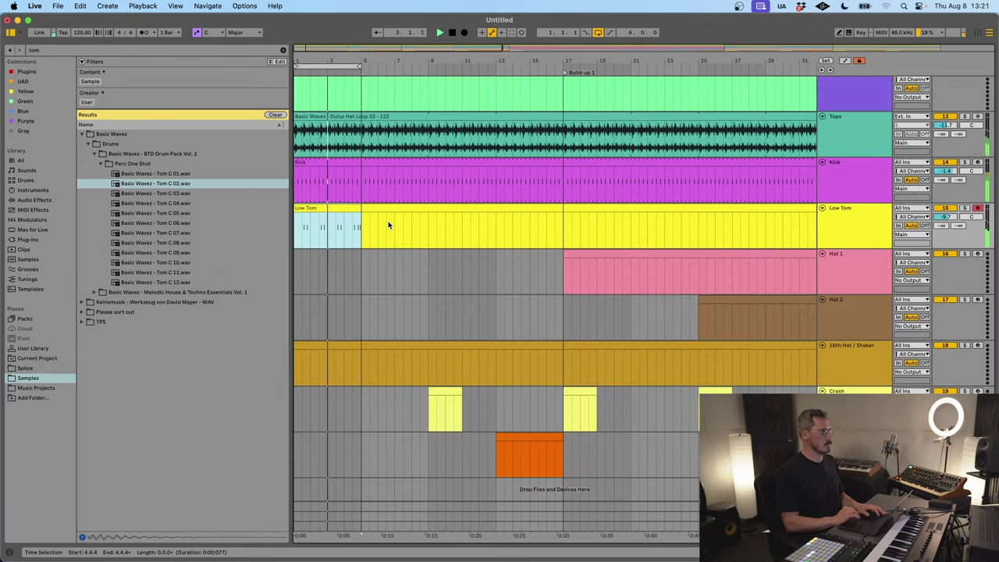
Step: Add FabFilter Pro-Q 3 from the Plugins collection after the Drum Rack on the Low Tom track
click(824, 223)
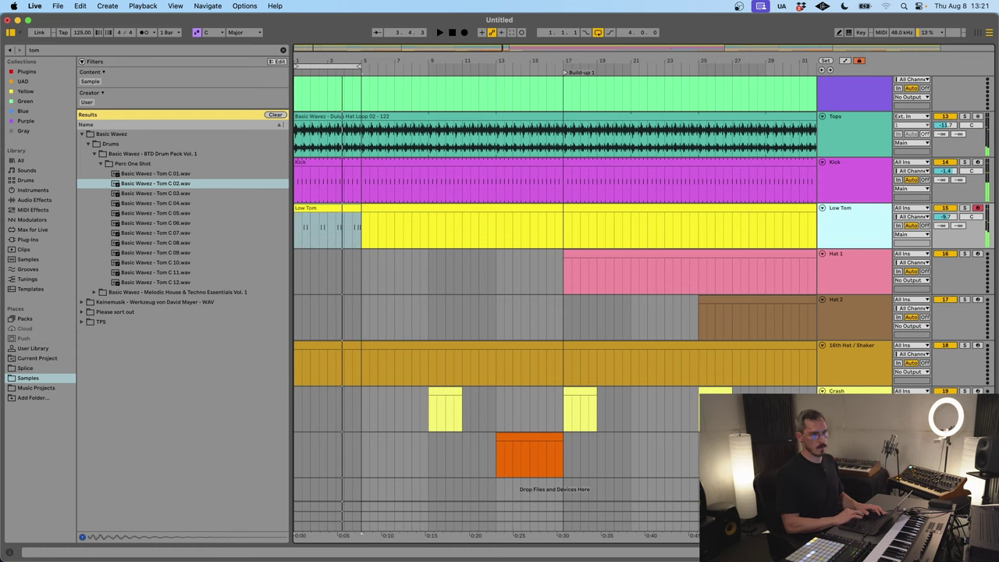
key(super+alt+l)
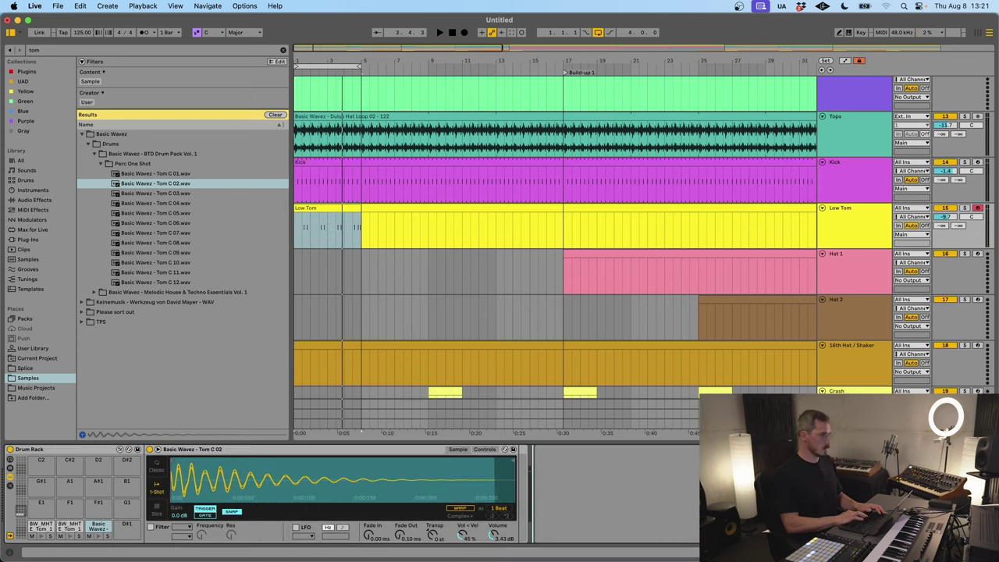
click(32, 75)
click(284, 50)
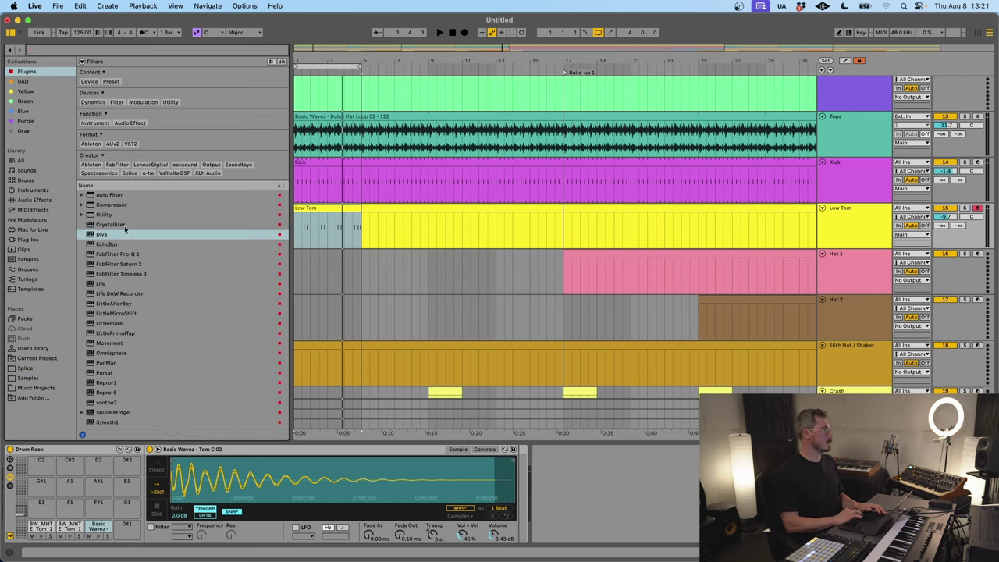
double_click(109, 254)
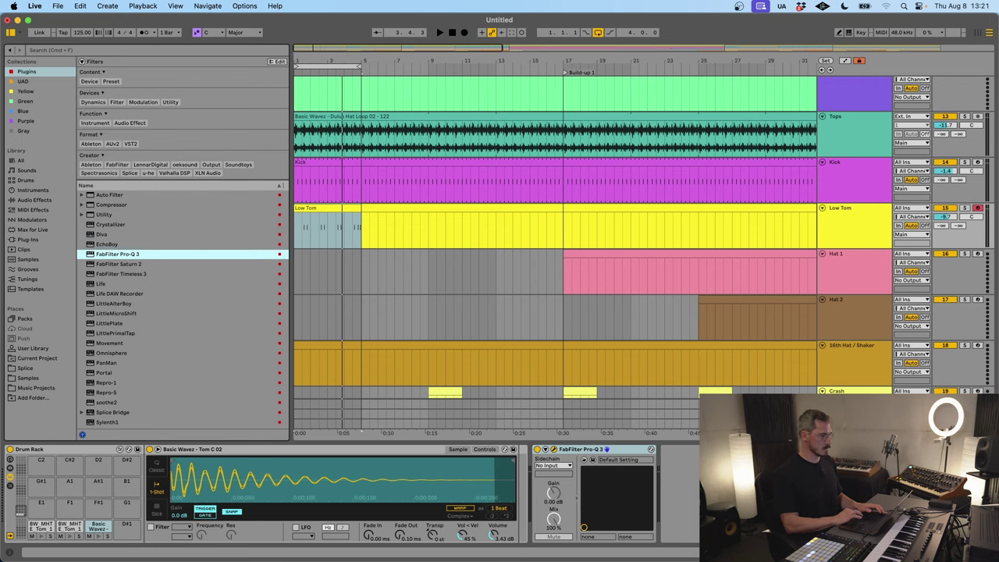
Step: Add a 24 dB/oct low cut at about 69 Hz to the Low Tom in Pro-Q 3 during playback
key(space)
double_click(331, 246)
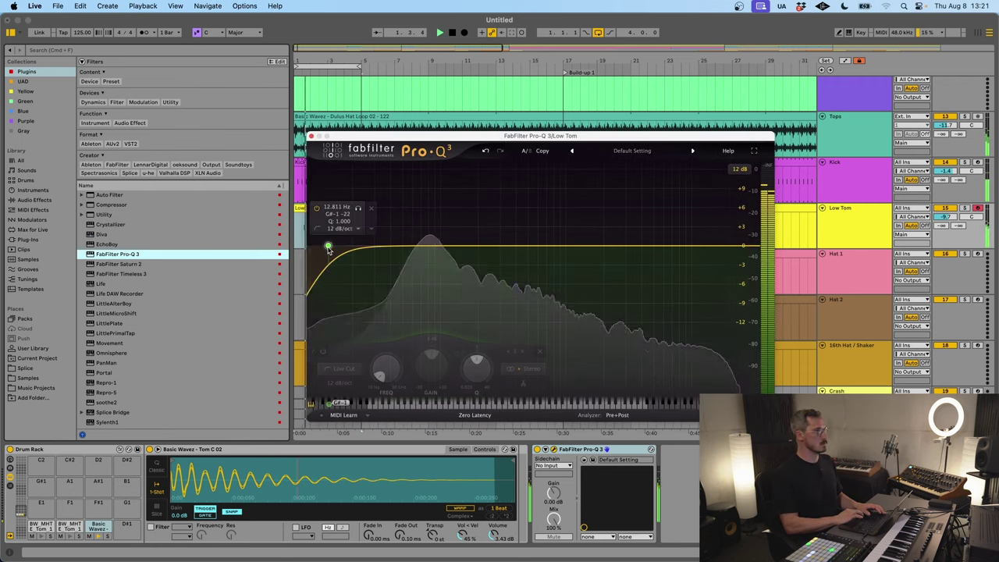
drag(328, 247, 420, 243)
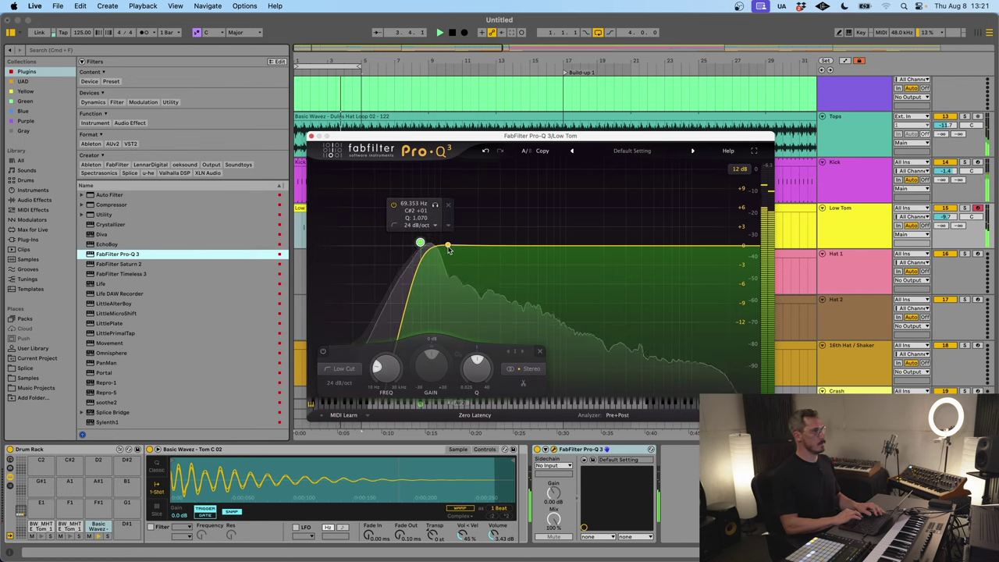
click(311, 136)
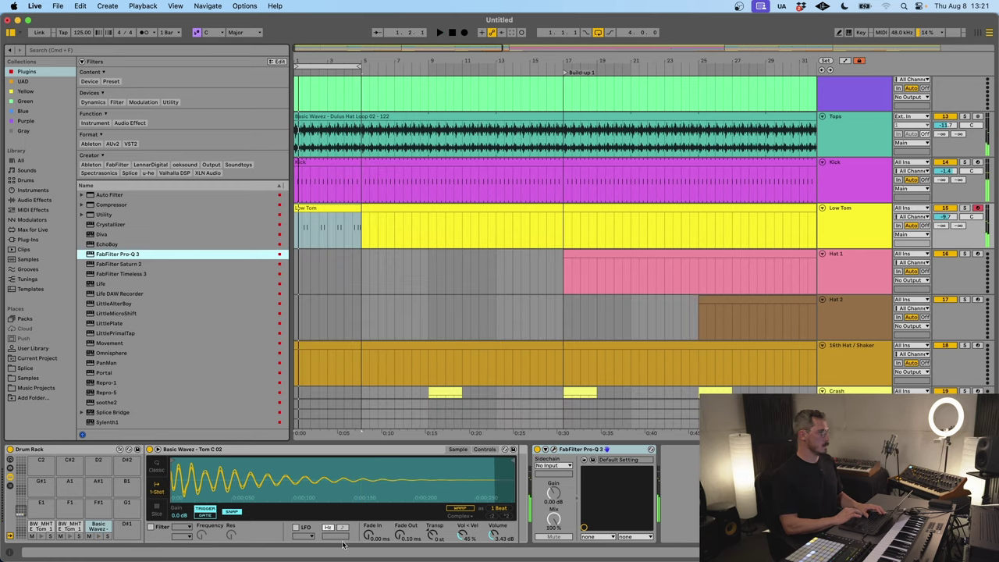
Step: Shorten the Tom C 02 sample in the Drum Rack to about 150 ms and set its fade out to 85.2 ms
click(92, 528)
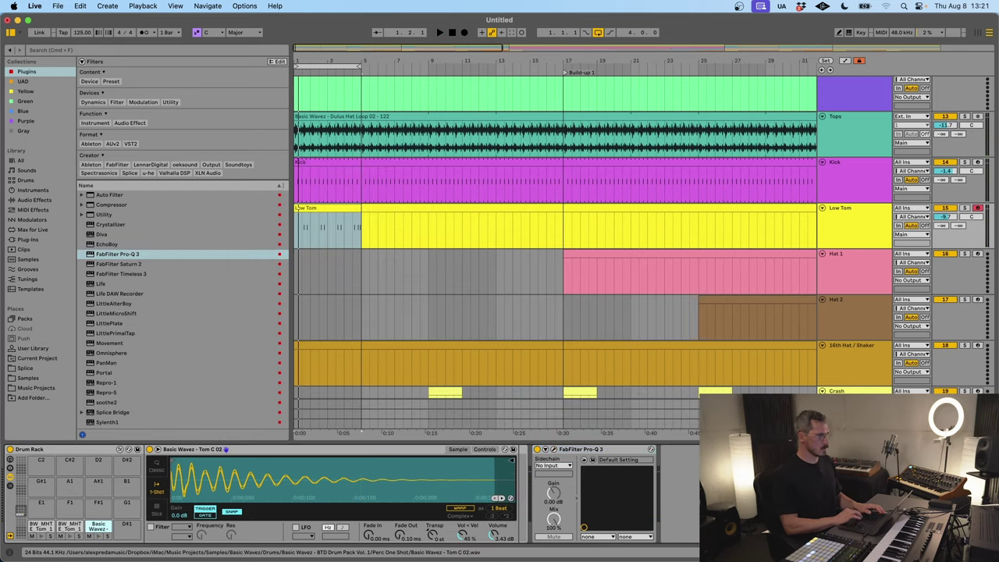
key(space)
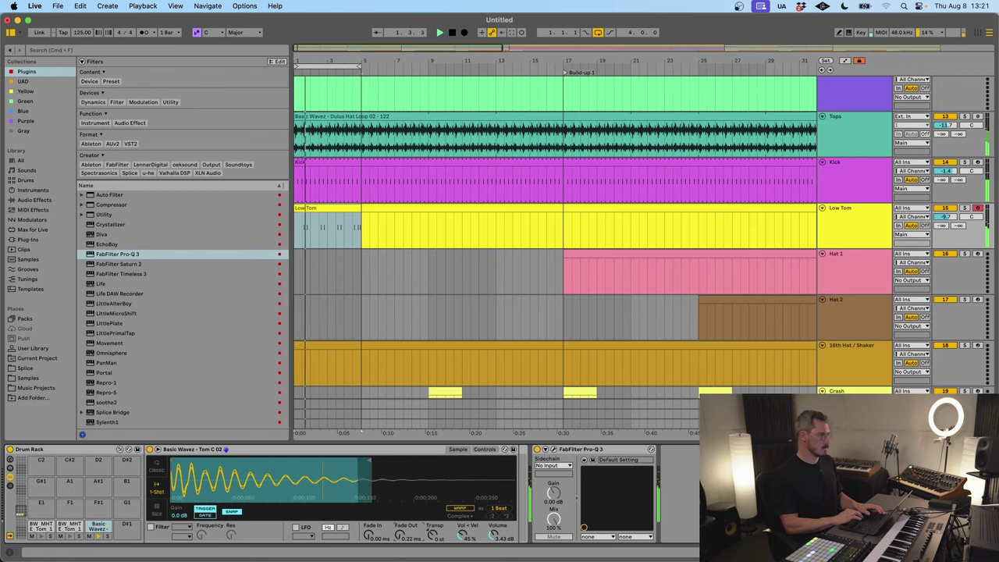
drag(400, 538, 400, 500)
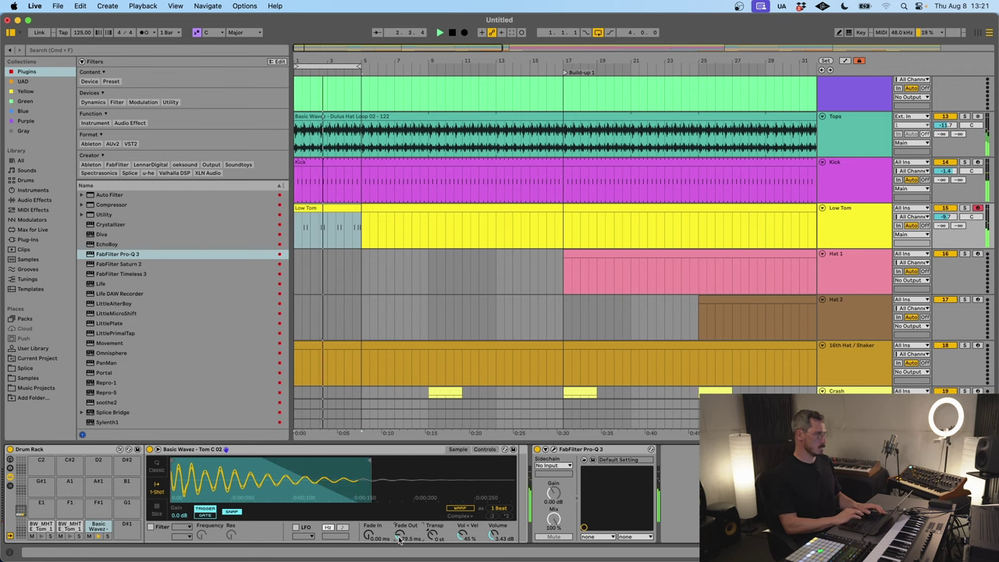
drag(400, 539, 400, 550)
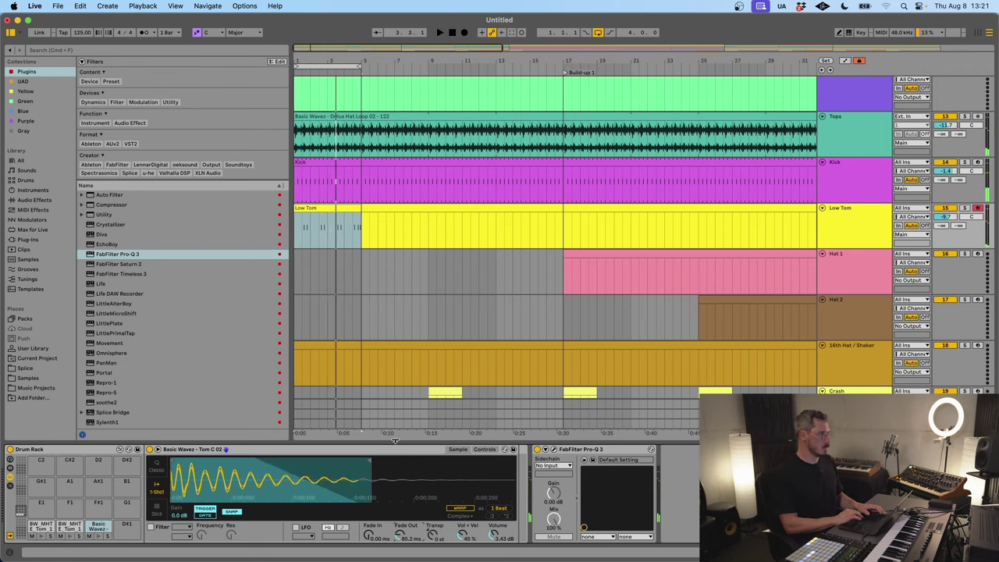
key(super+alt+l)
Step: Open the four-bar Low Tom clip in the note editor and play its pattern
click(324, 209)
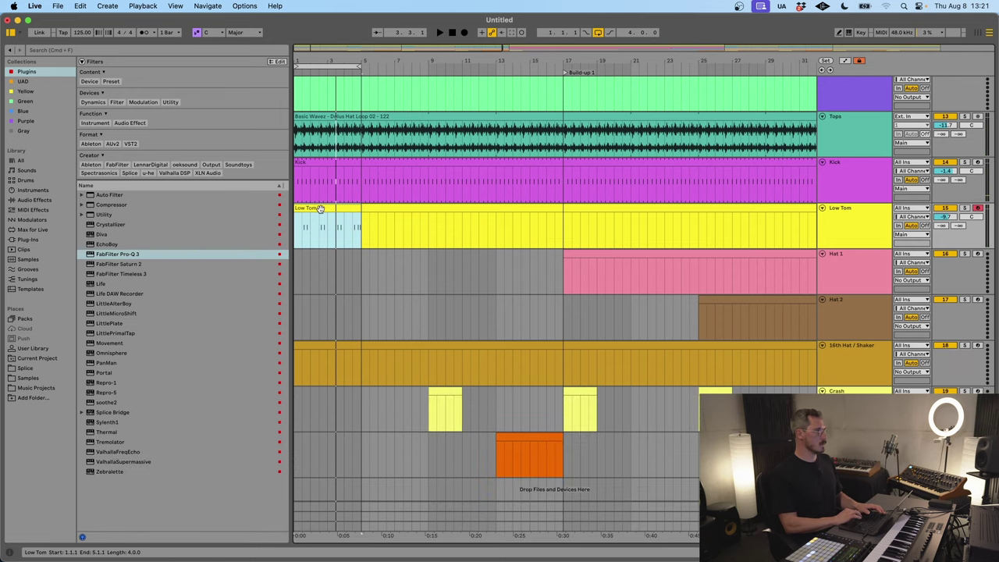
double_click(320, 209)
click(412, 379)
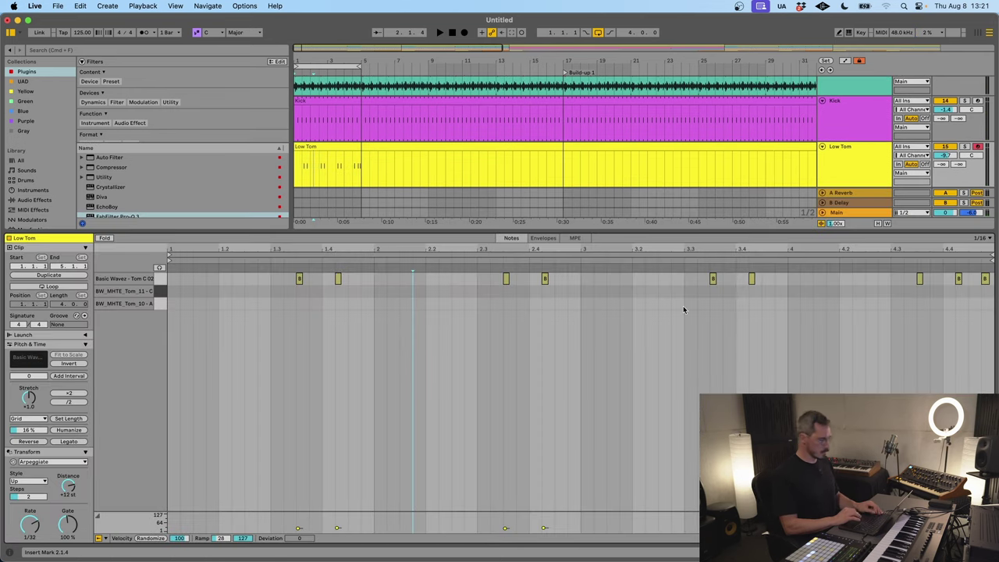
key(space)
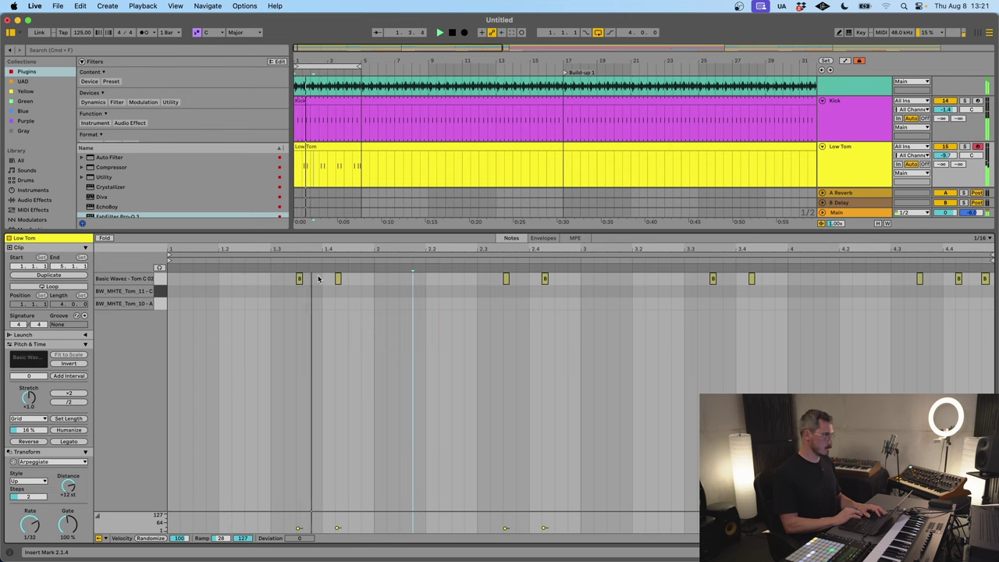
Step: Move all Tom C 02 notes two beats earlier so the pattern starts at 1.1.3, checking it in playback
key(super+a)
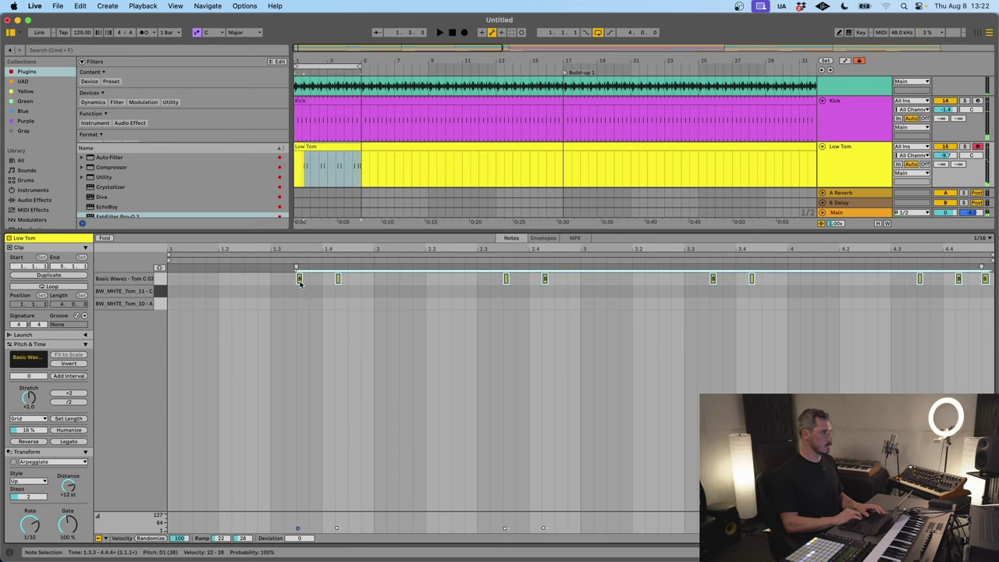
drag(276, 295, 528, 265)
key(super+a)
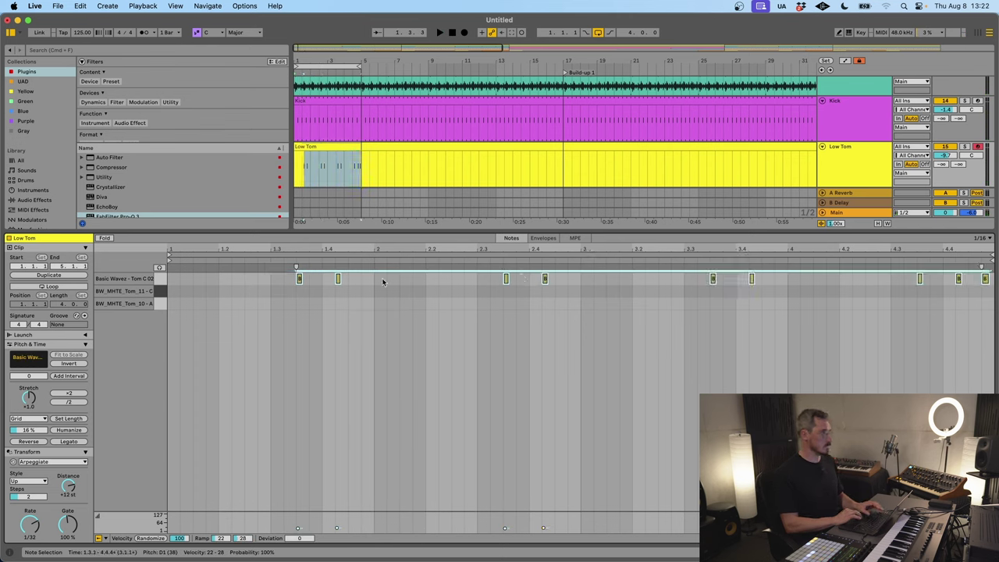
drag(299, 281, 249, 288)
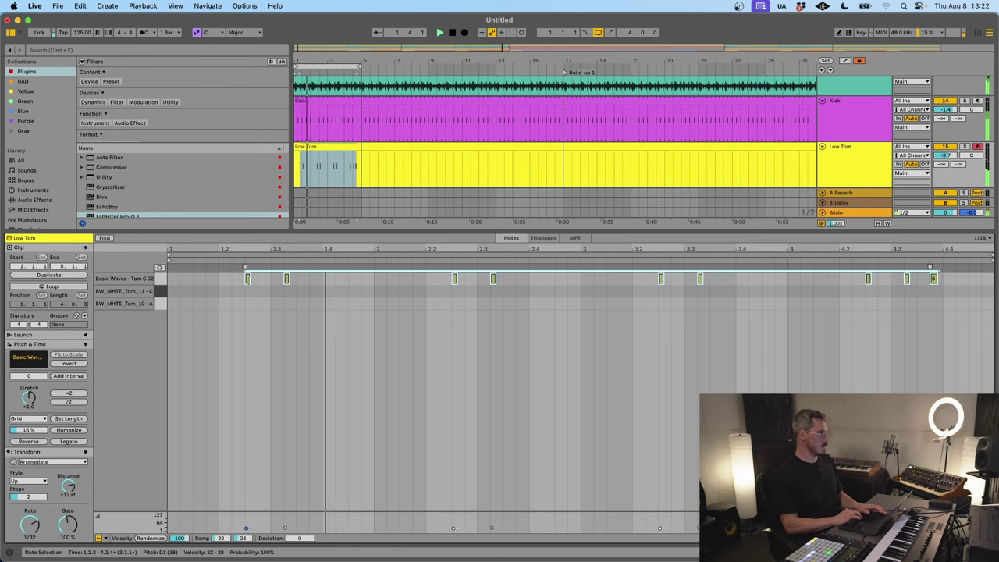
drag(248, 284, 196, 279)
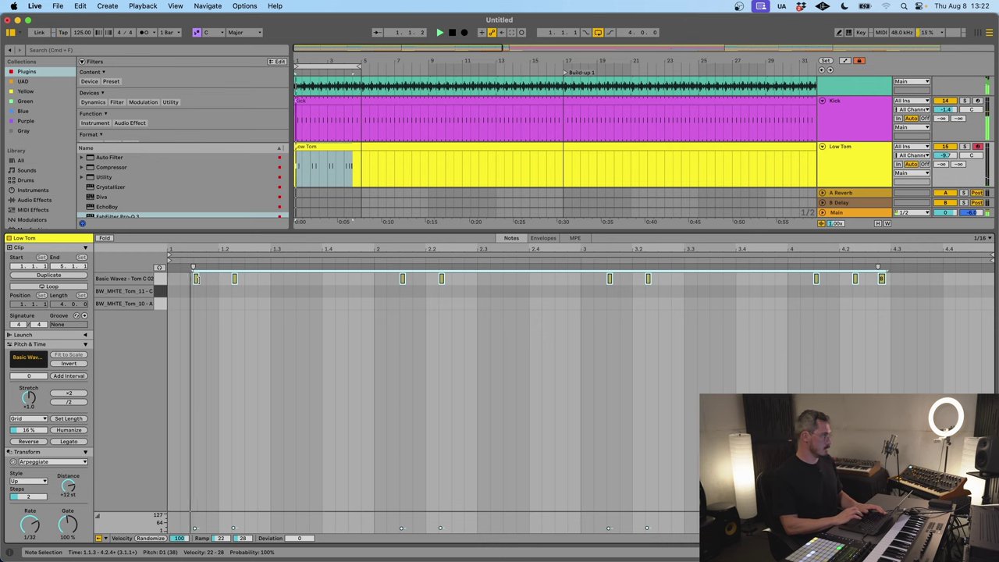
key(space)
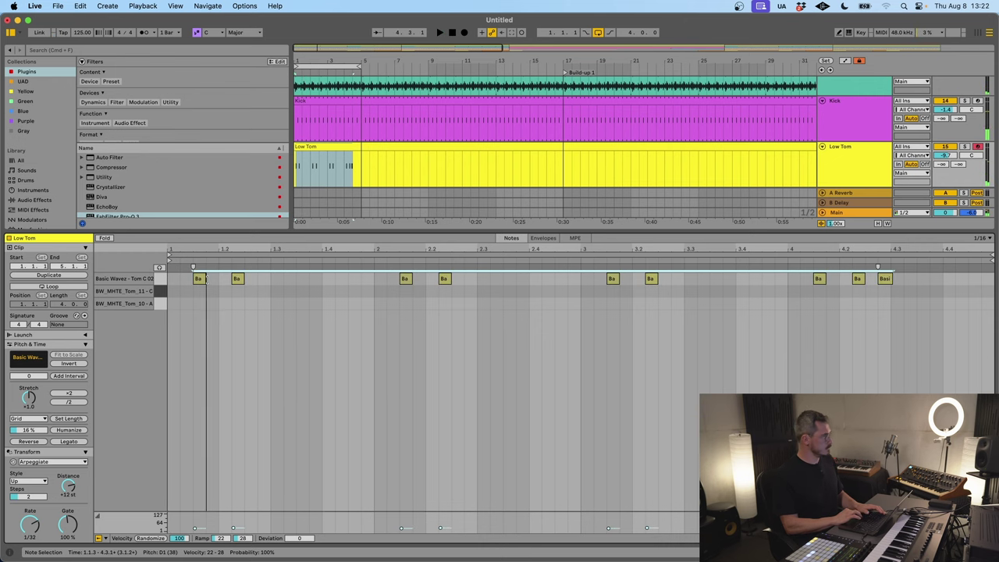
Step: Shift the whole Tom C 02 pattern one sixteenth later to start at 1.1.4 and play it back
key(super+d)
drag(197, 283, 208, 284)
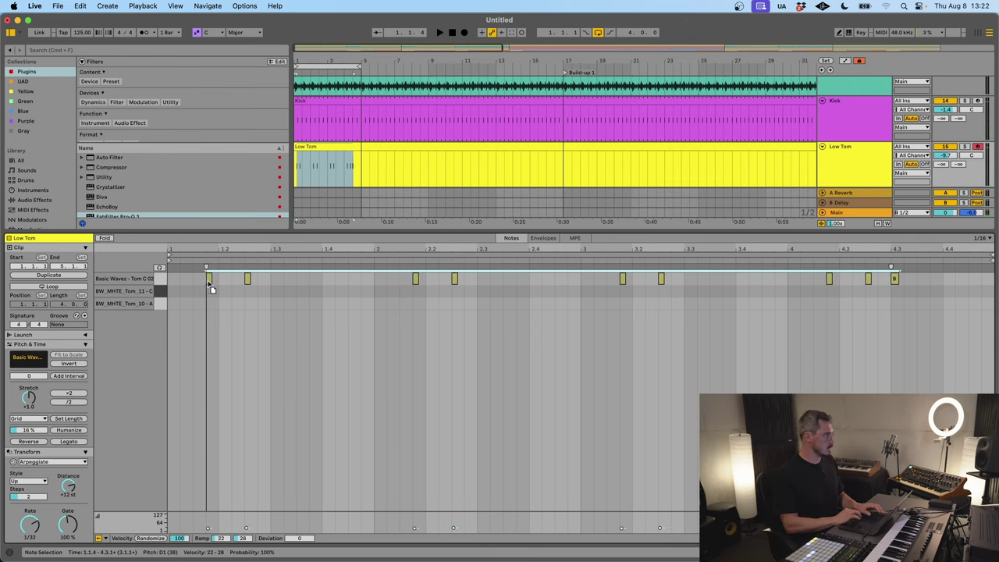
key(space)
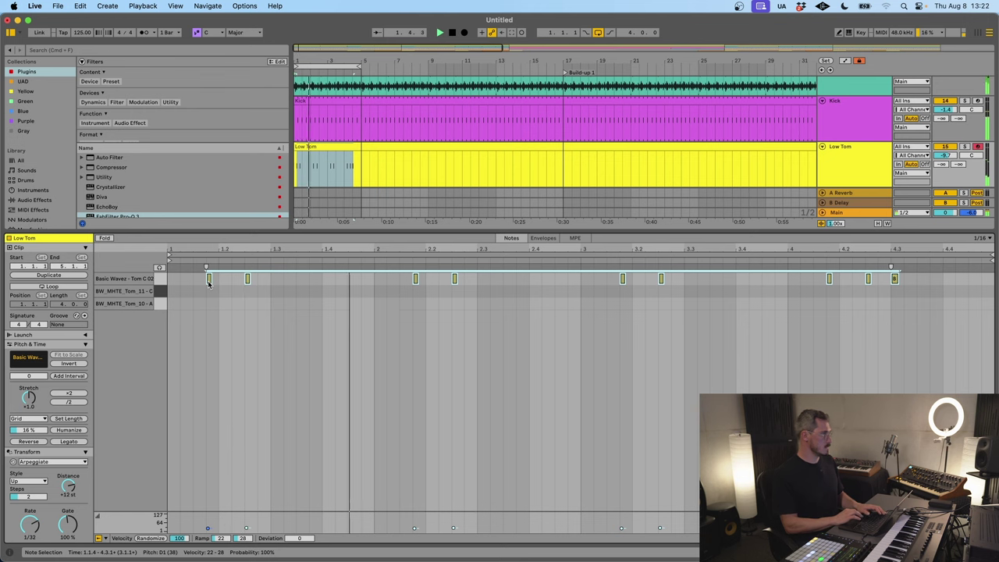
Step: Delete the first Tom C 02 note in each of bars 1 to 3 of the Low Tom clip
click(220, 284)
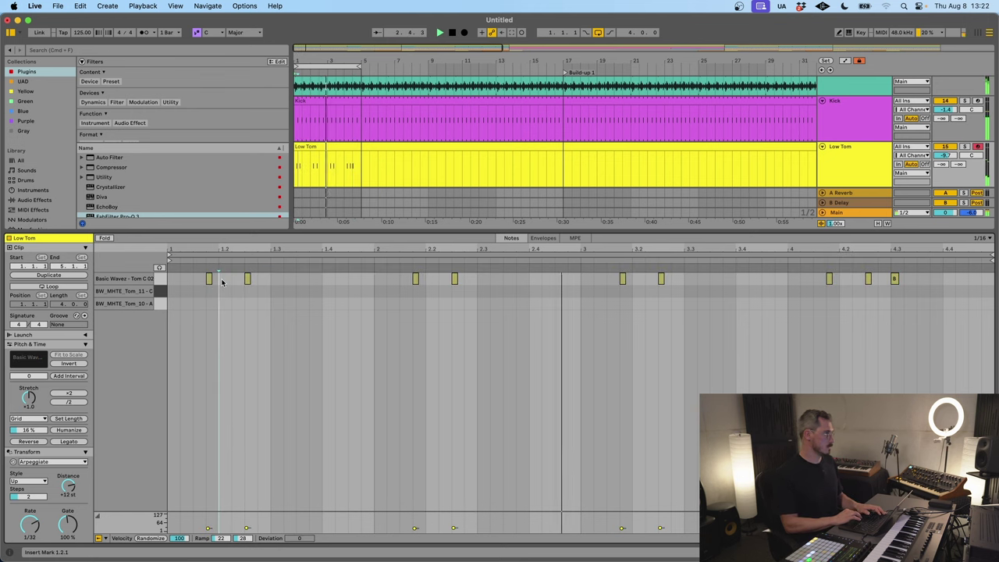
double_click(206, 281)
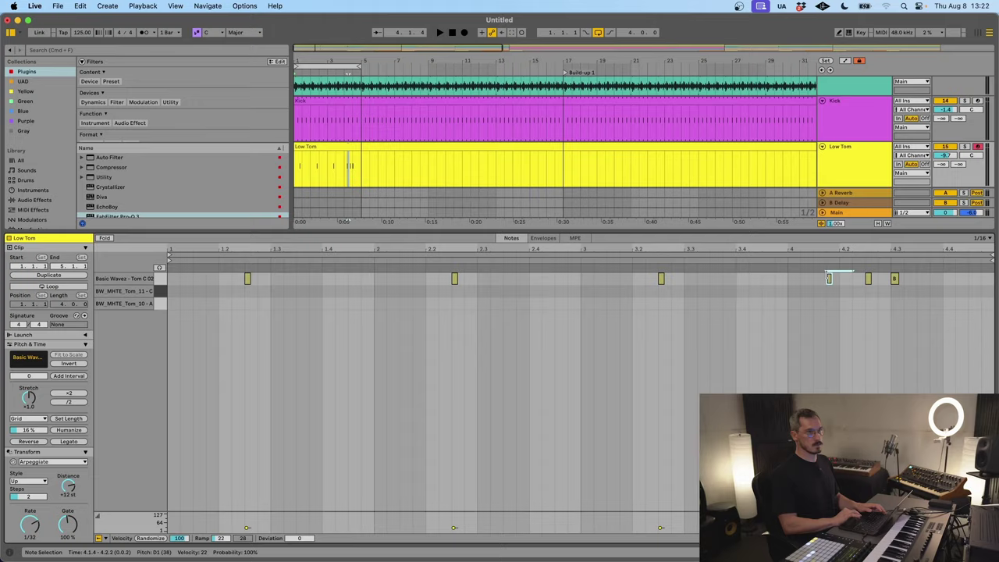
Step: Remove the Low Tom note at 4.1.4 and try an extra note at 1.3.2 during playback
click(828, 279)
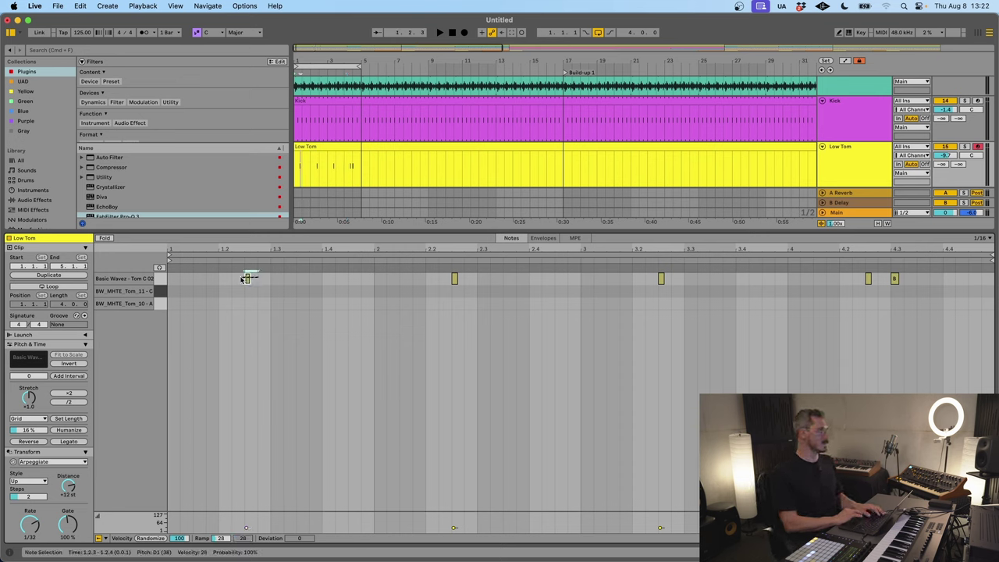
double_click(285, 279)
key(space)
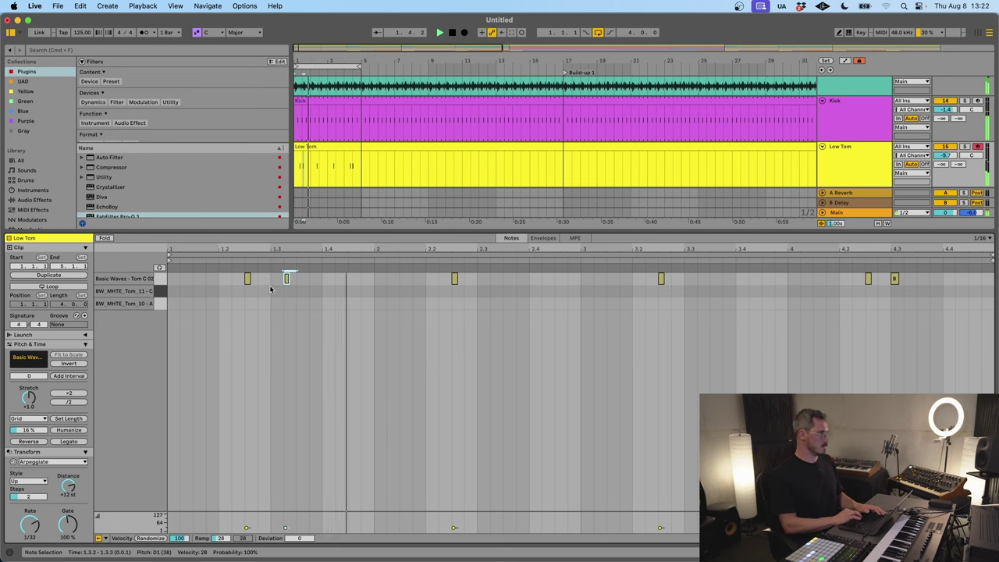
key(shift+Left)
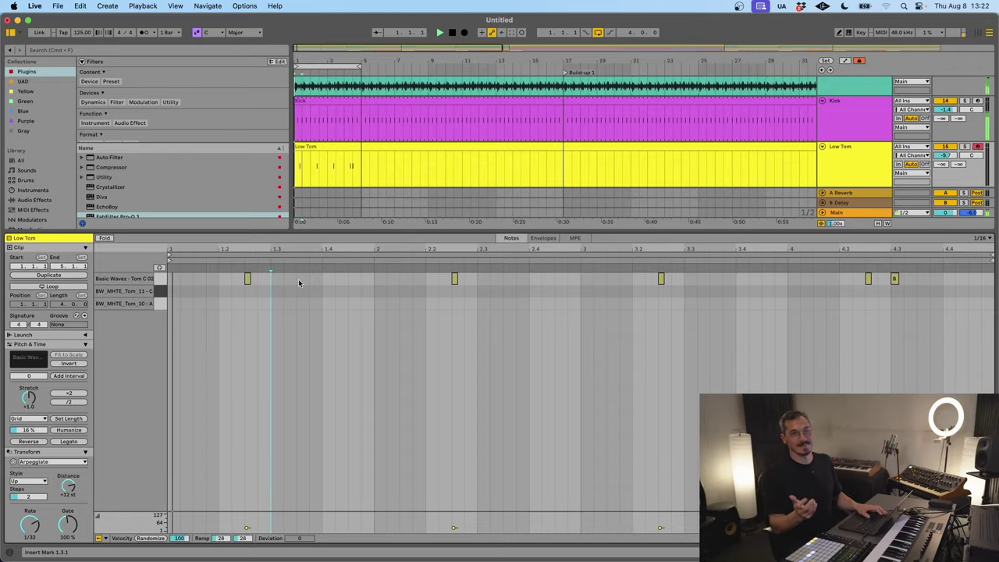
Step: Play the Low Tom loop and move its last note one sixteenth later, to 4.3.2
key(space)
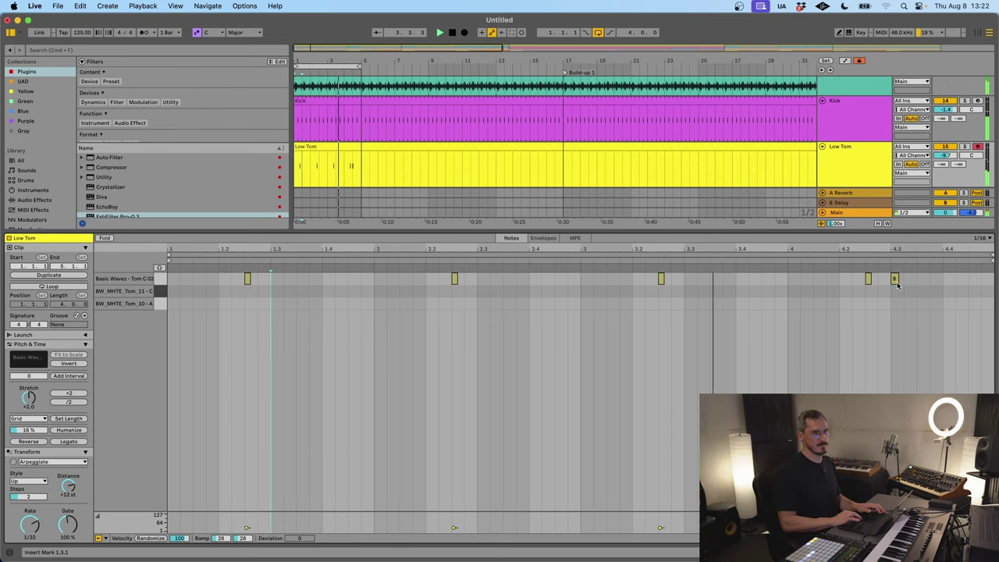
drag(895, 279, 907, 279)
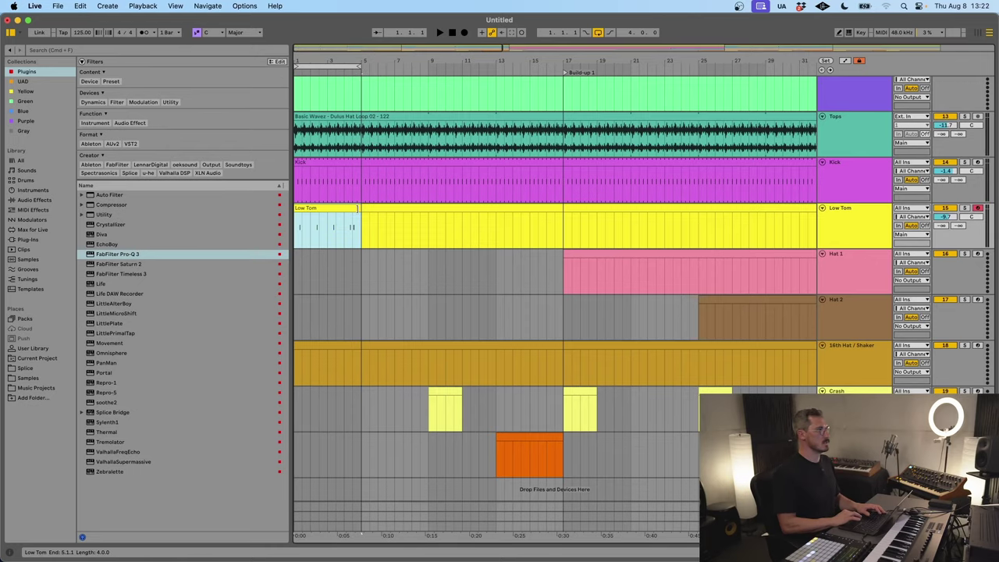
Step: Turn on looping for the four-bar Low Tom clip and extend it to bar 18
drag(359, 209, 578, 217)
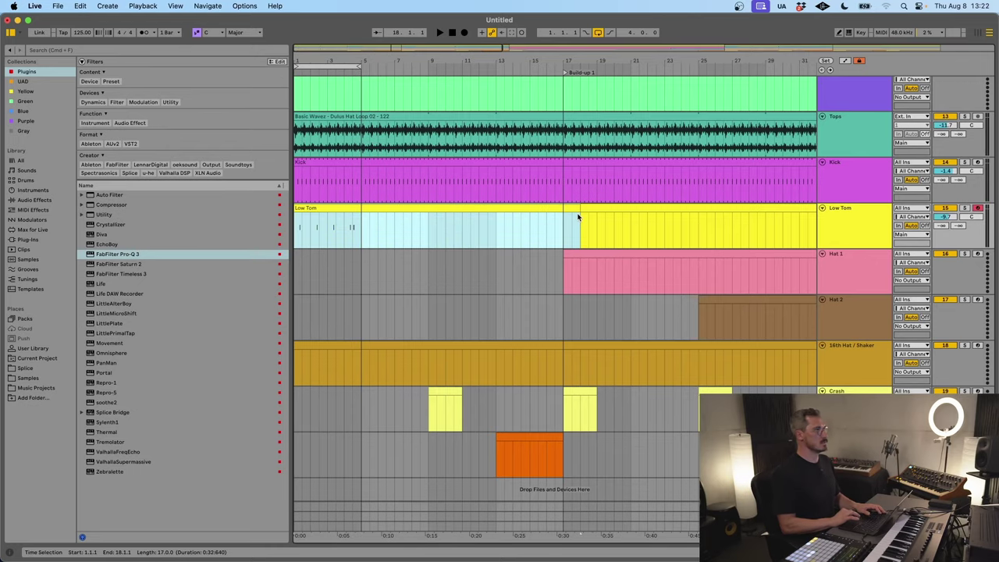
drag(352, 229, 327, 230)
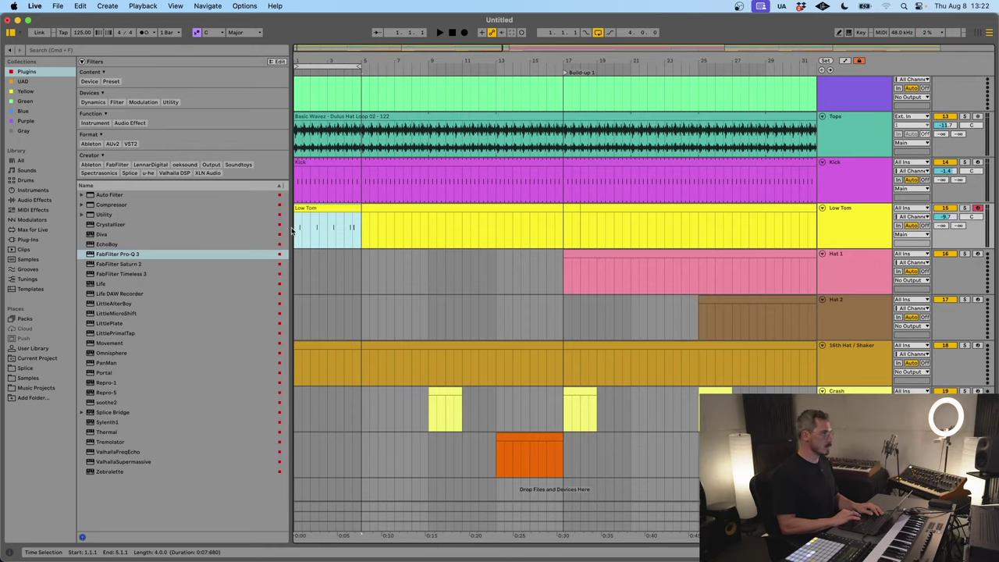
double_click(352, 211)
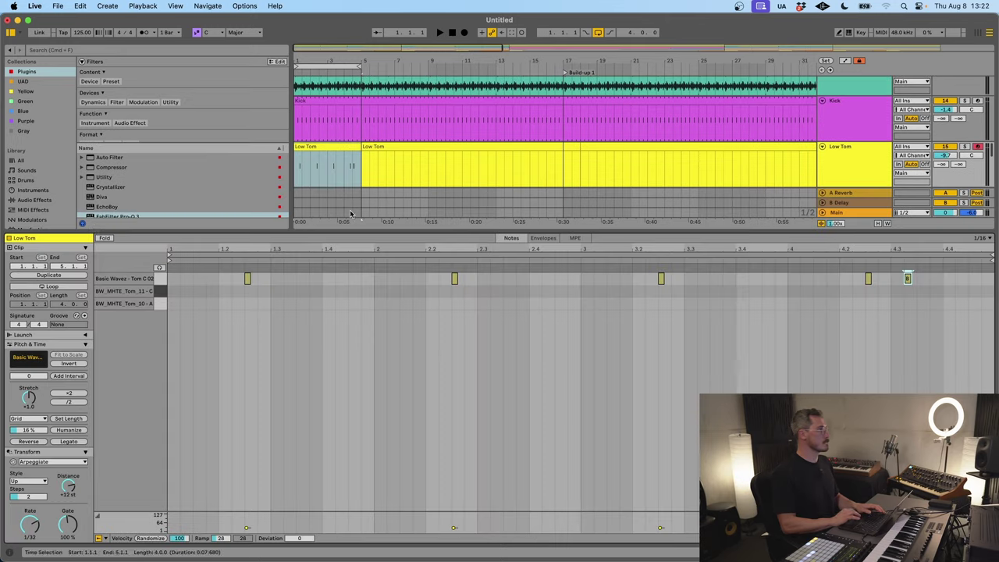
click(51, 287)
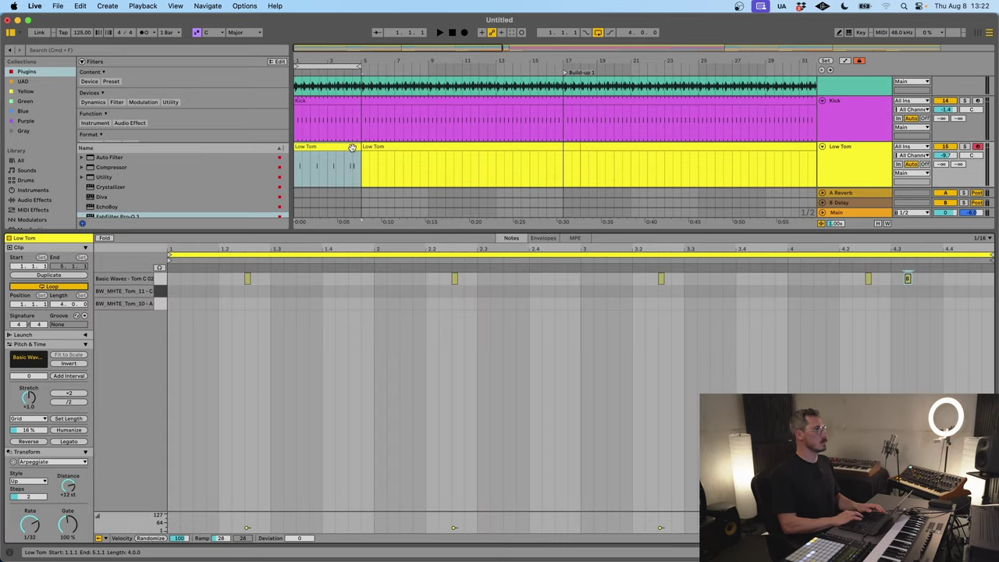
drag(361, 168, 555, 168)
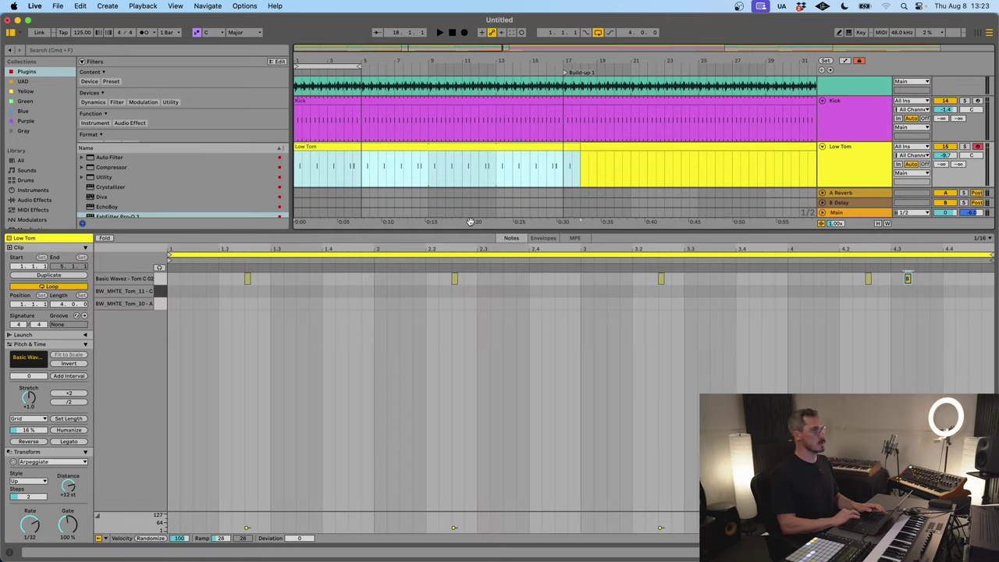
Step: Extend the looped Low Tom clip across the arrangement to the End marker at bar 97
key(super+alt+l)
key(minus)
key(minus)
key(minus)
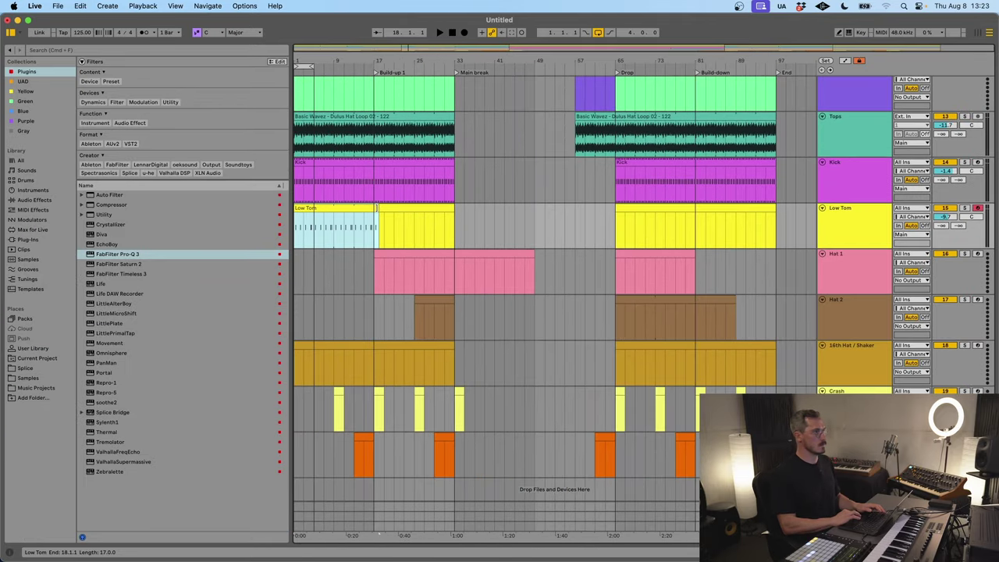
drag(378, 210, 779, 209)
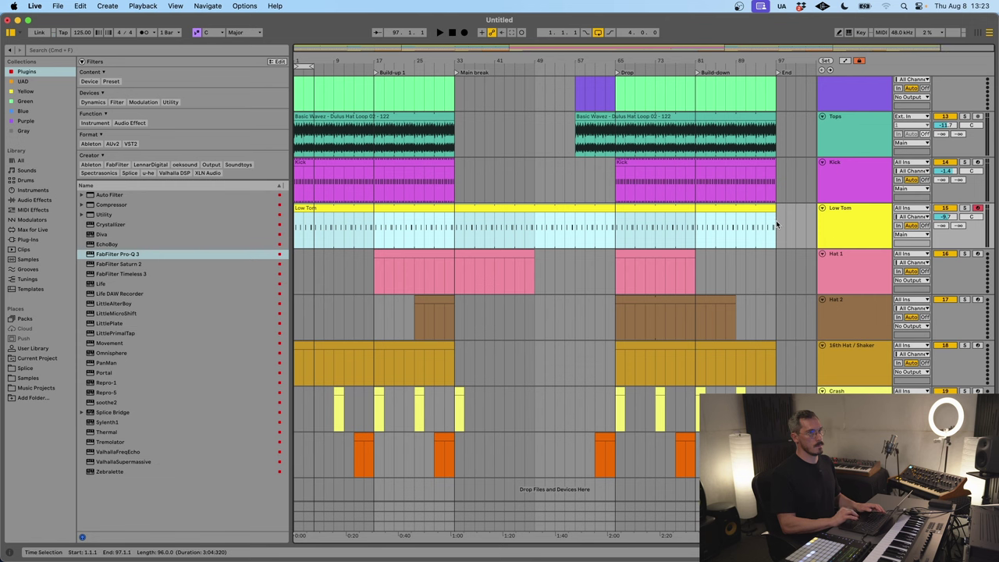
Step: Delete the Low Tom section over the main break, from bar 33 to bar 65
drag(609, 229, 449, 230)
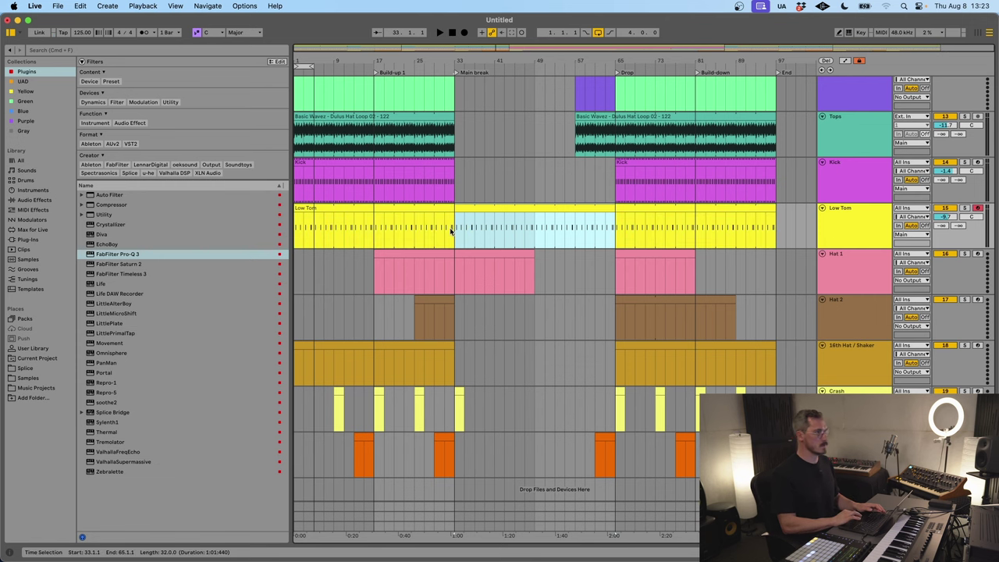
key(Delete)
click(429, 226)
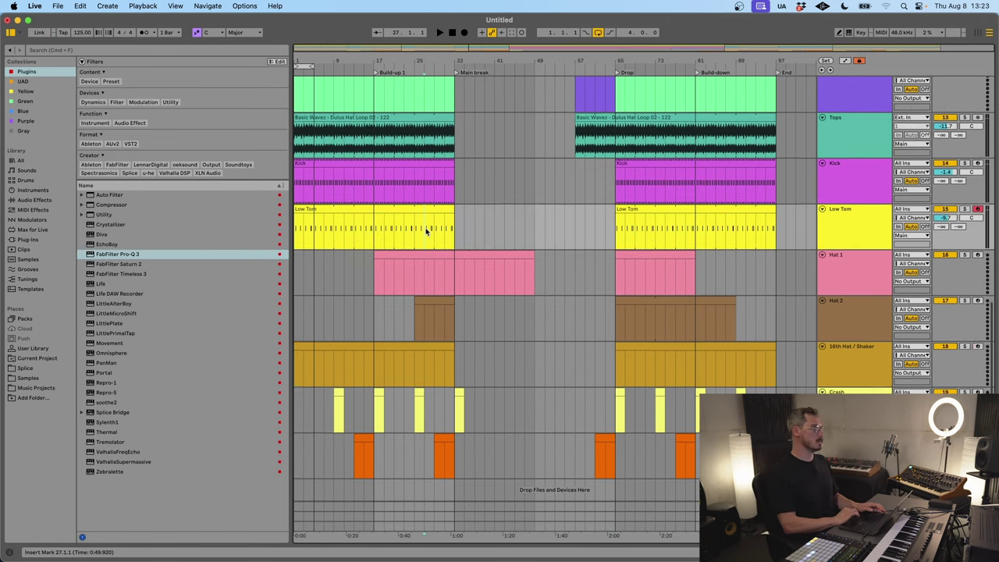
Step: Trim the Bass clip to bars 1 to 5 and set its loop length to four bars
scroll(426, 232, up, 2)
scroll(426, 232, down, 1)
scroll(427, 232, up, 3)
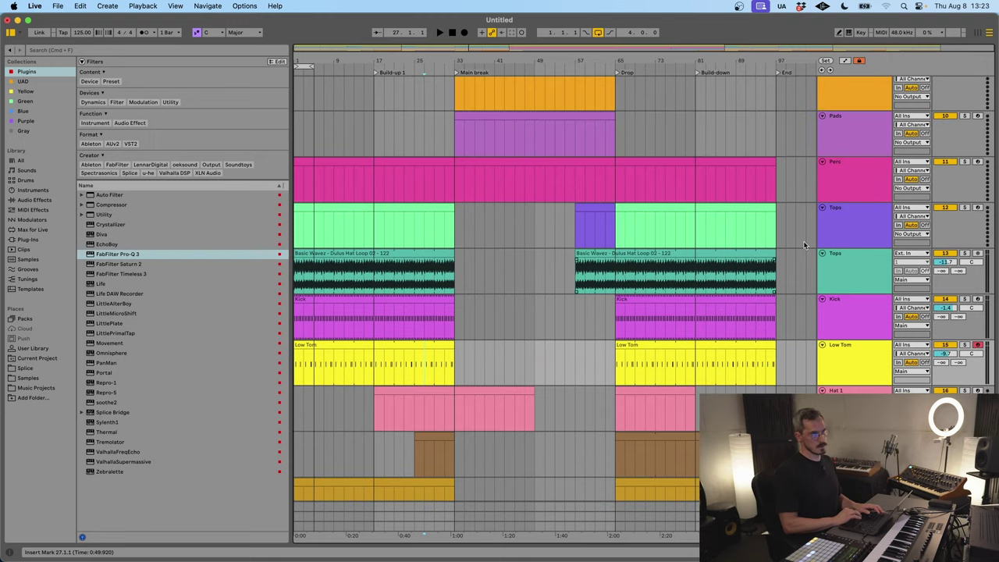
scroll(803, 244, up, 5)
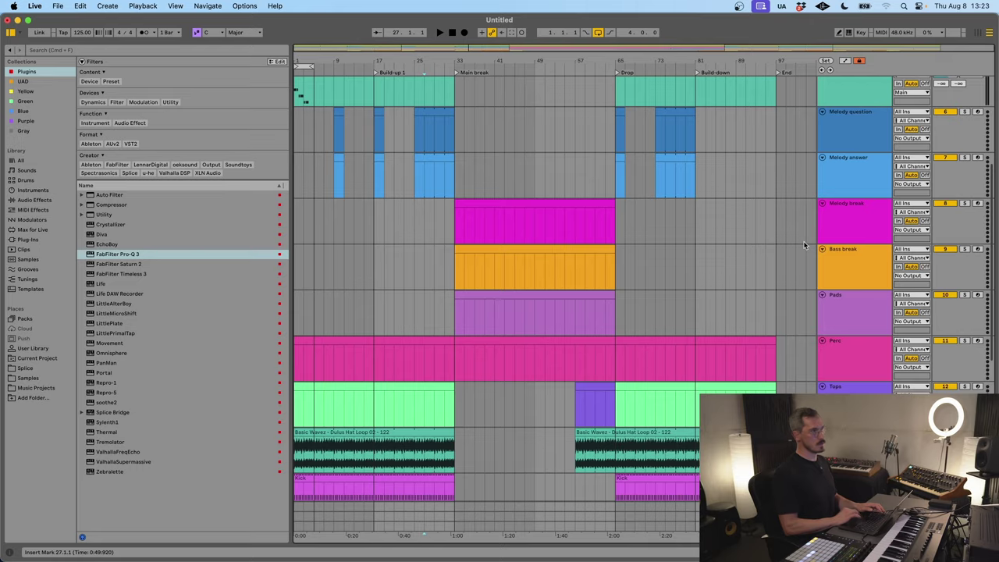
scroll(804, 245, up, 5)
click(348, 249)
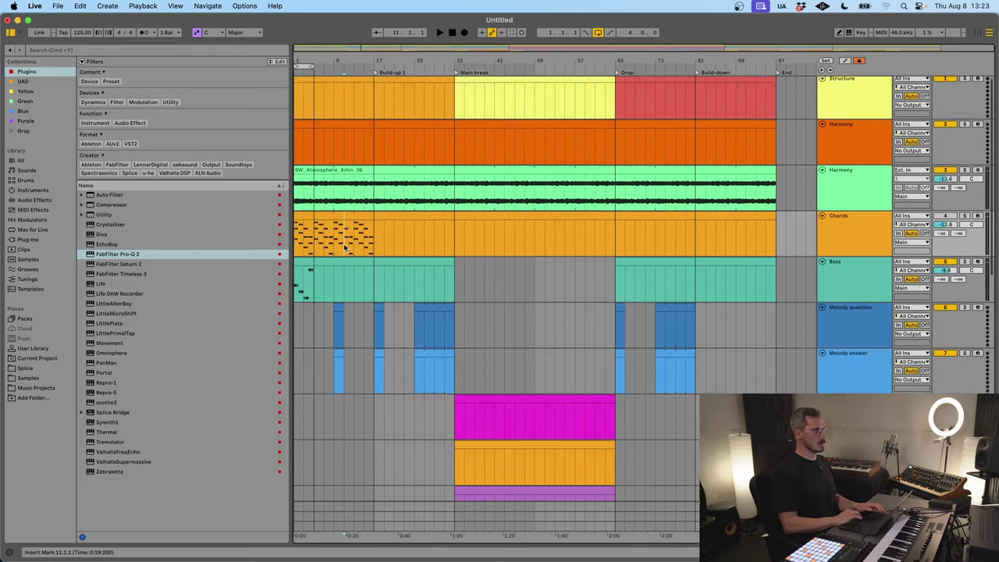
scroll(313, 250, down, 1)
click(307, 238)
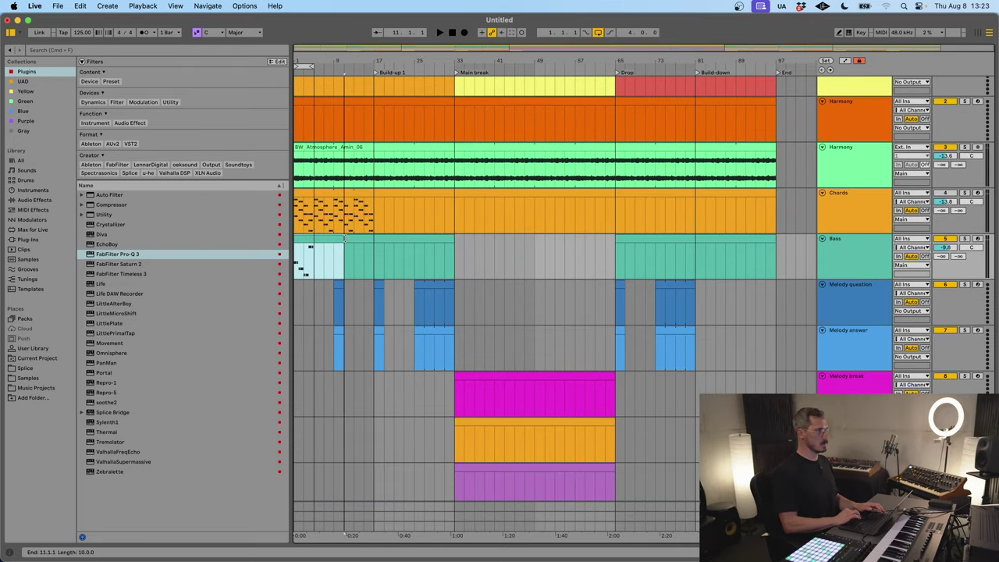
double_click(304, 239)
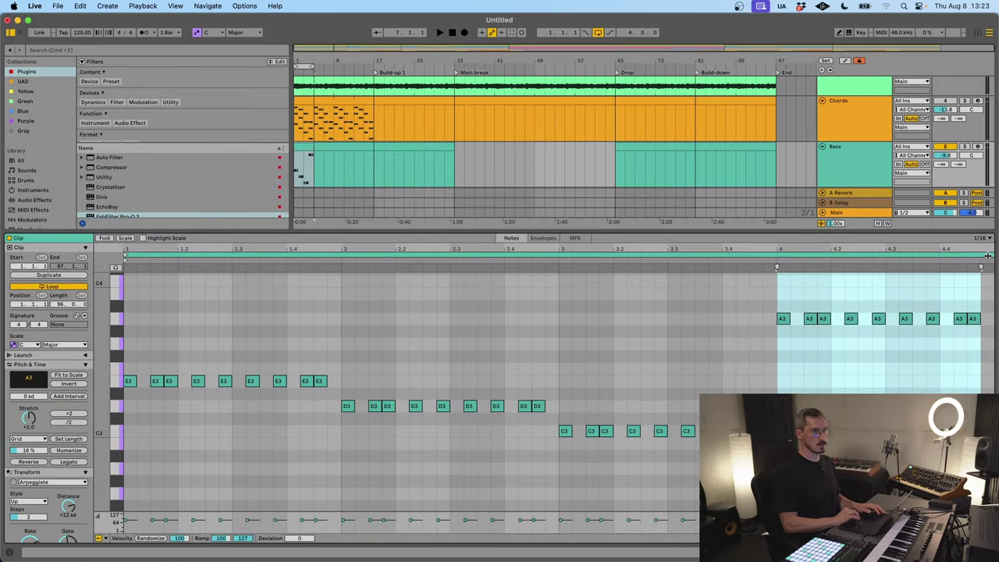
key(super+a)
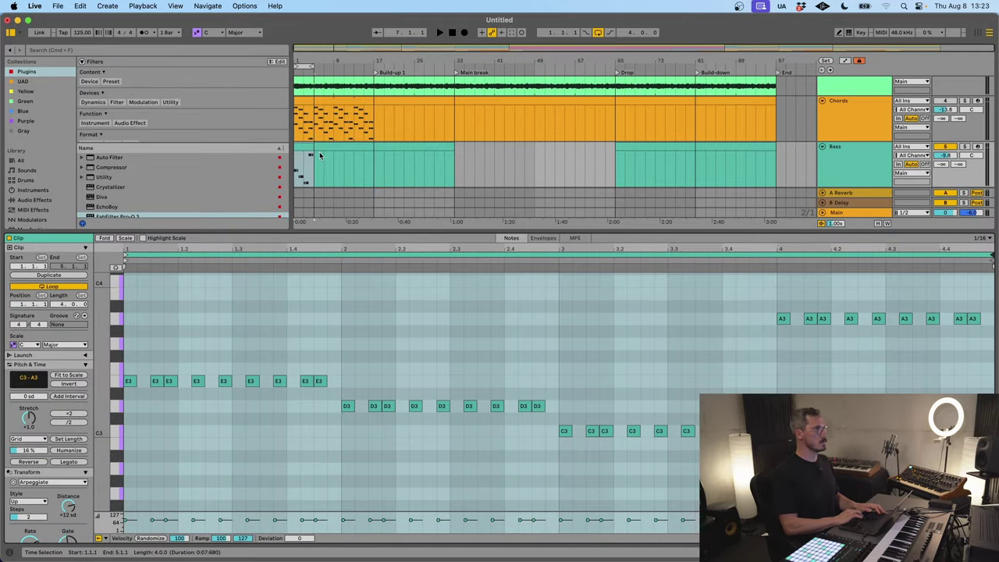
Step: Extend the looped Bass clip to bar 97 and delete its section from bar 33 to bar 65
drag(320, 156, 769, 161)
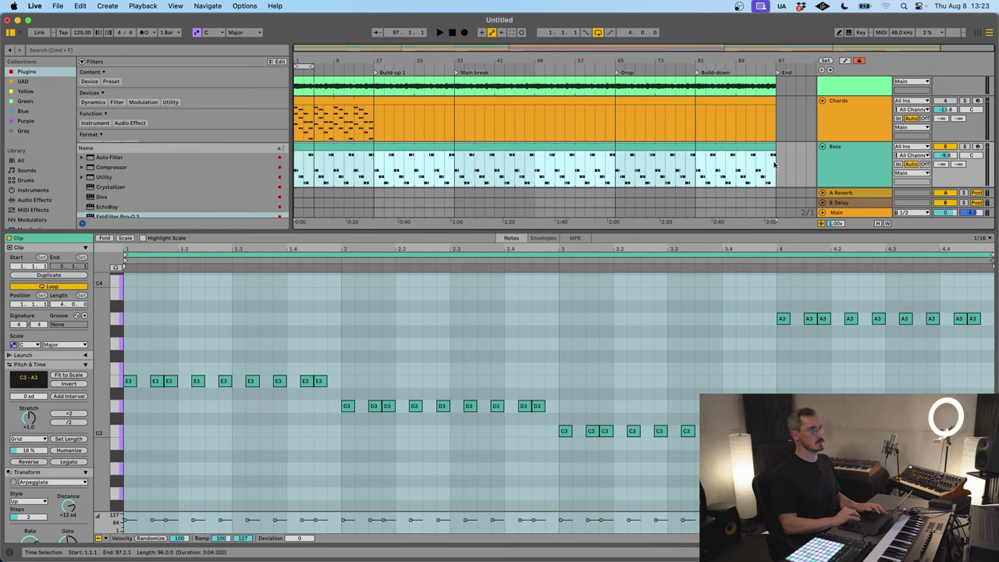
drag(456, 167, 608, 170)
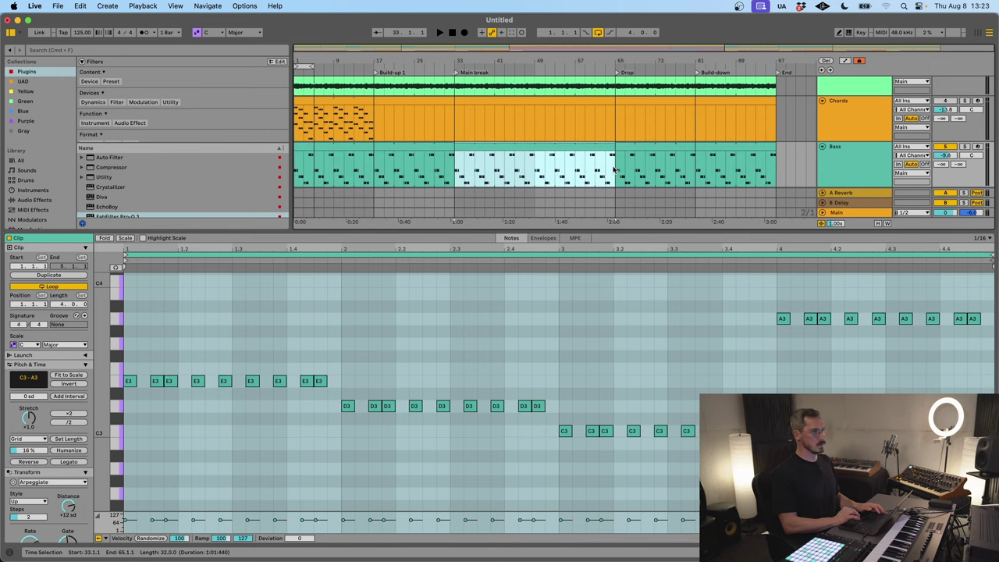
key(Delete)
click(327, 165)
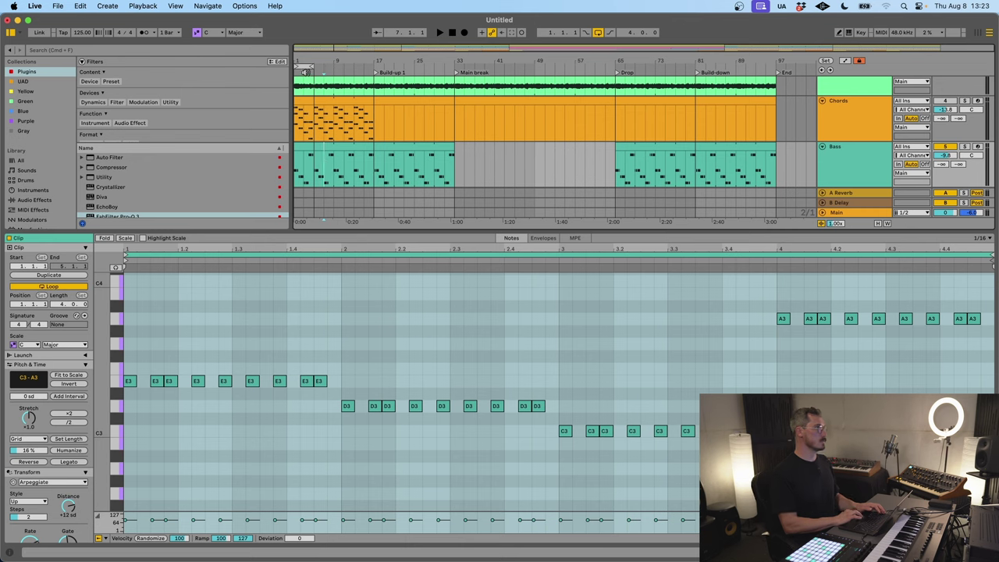
Step: Split the Bass clip at bar 17 and shorten the first part's loop to its first bar
scroll(307, 60, up, 3)
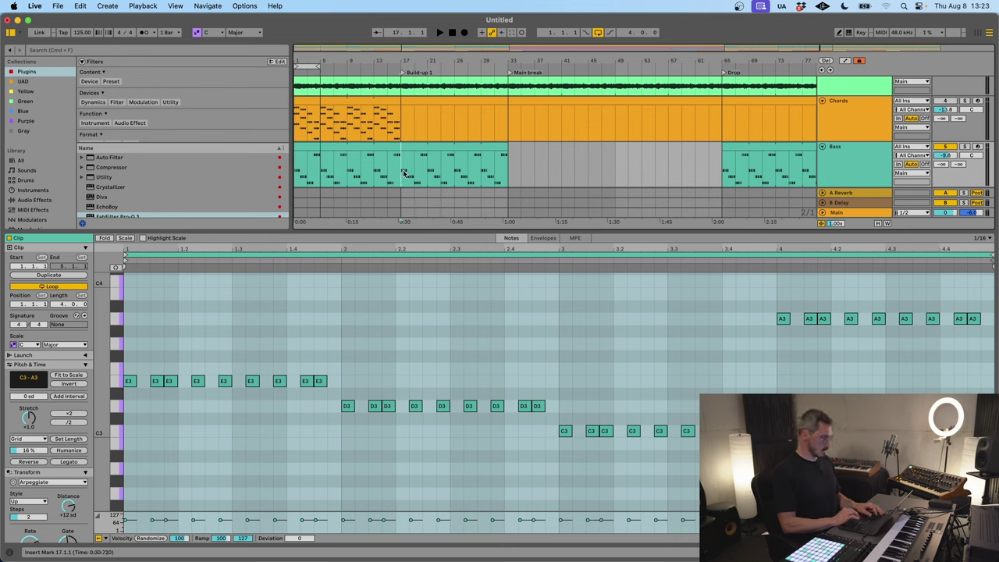
drag(992, 257, 368, 256)
drag(368, 297, 341, 304)
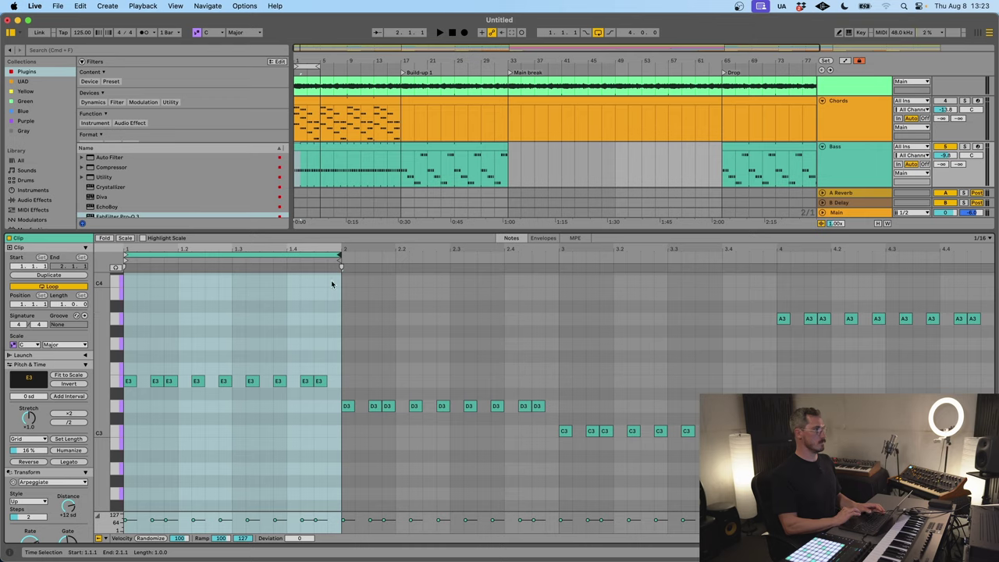
Step: Play the intro Bass loop and transpose its one-bar pattern from E3 down to C3
key(space)
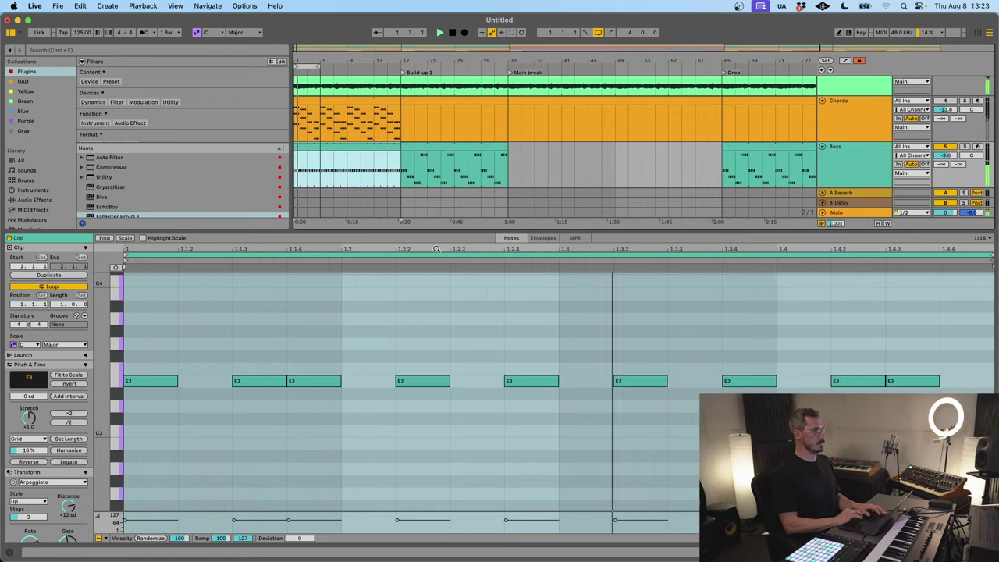
key(super+alt+l)
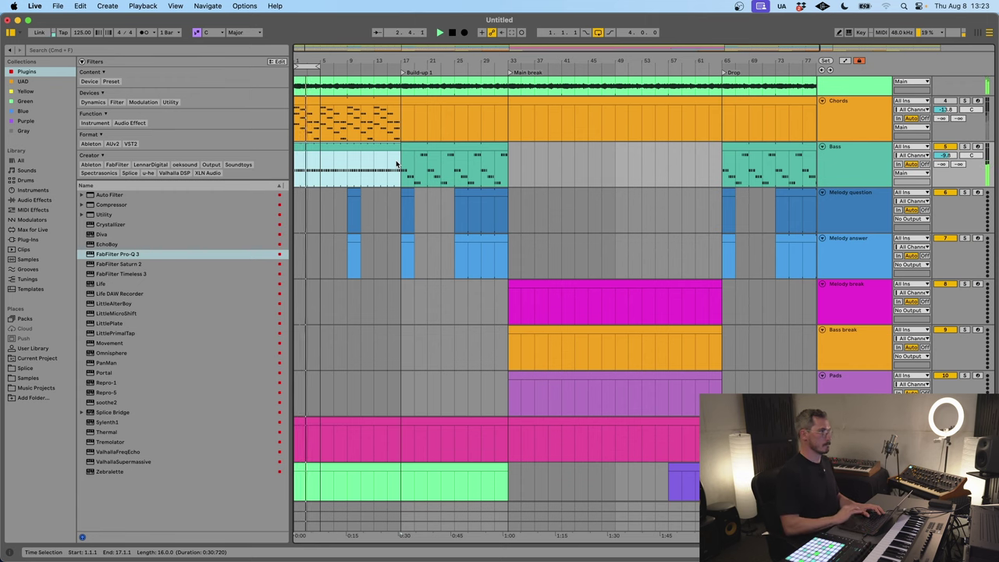
key(shift+Tab)
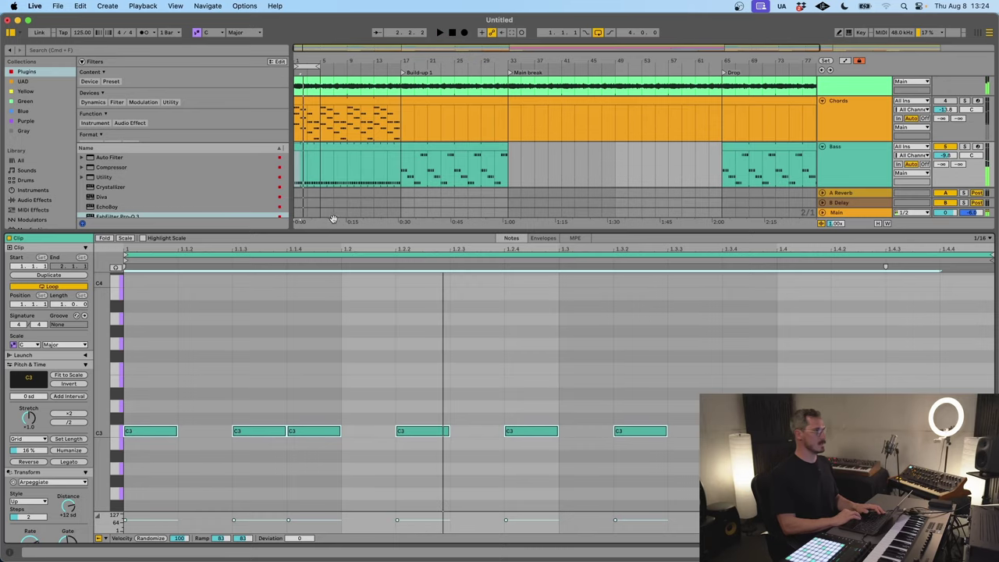
key(super+alt+l)
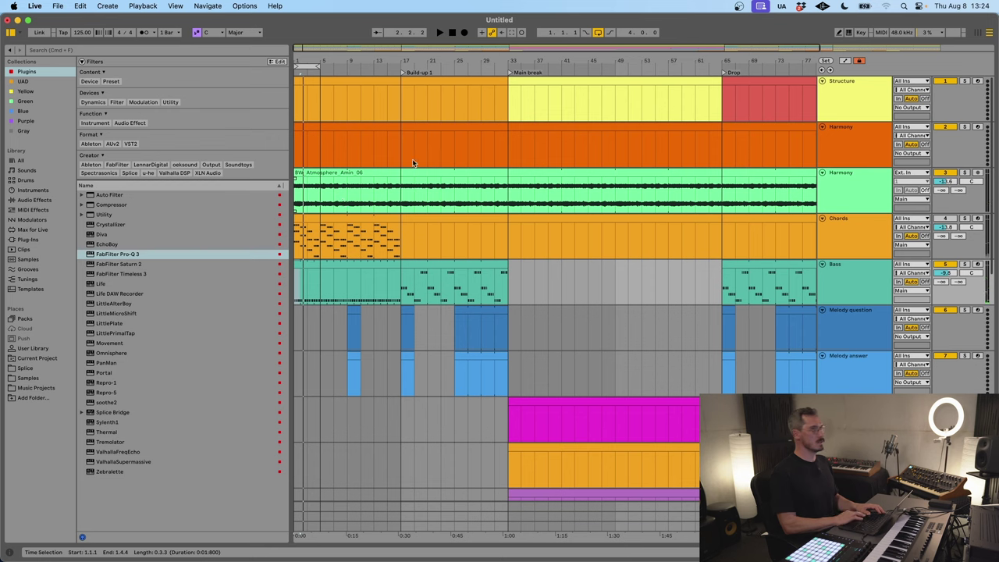
Step: Lower the volume of the Harmony audio track to -19.9 dB
scroll(942, 183, down, 5)
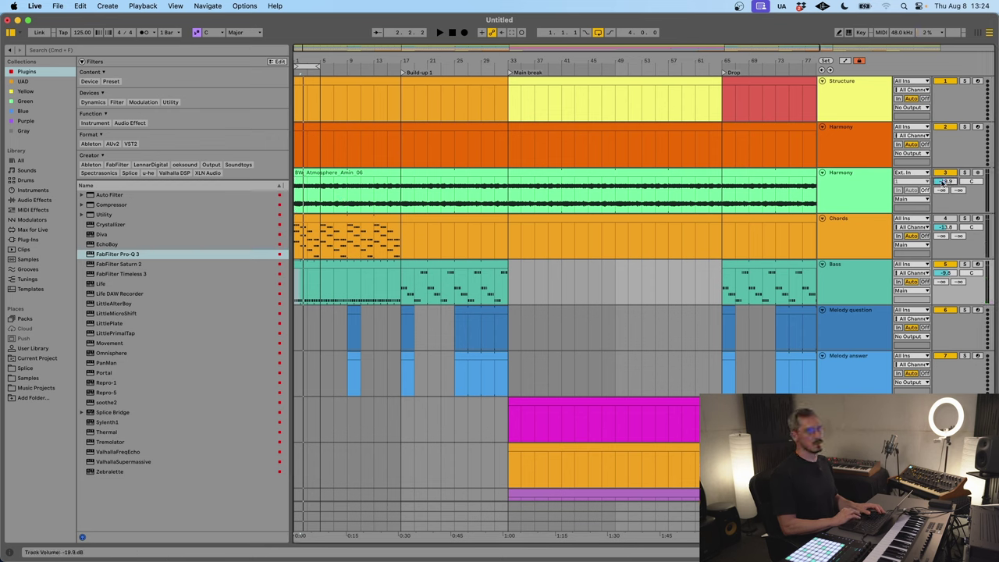
click(869, 202)
Step: Add an Auto Filter after Movement on the Harmony audio track and lower its cutoff to 587 Hz during playback
key(super+alt+l)
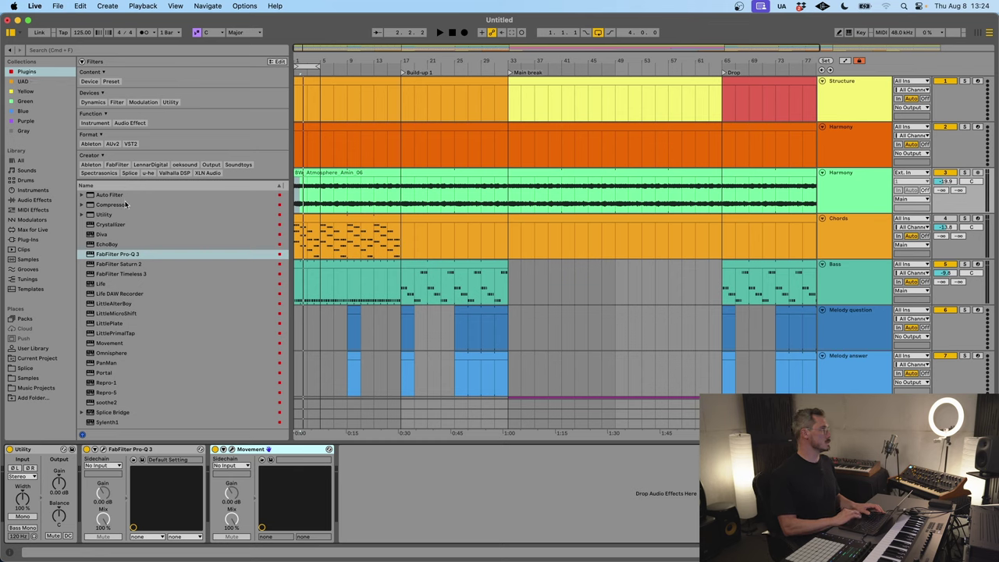
drag(109, 194, 434, 474)
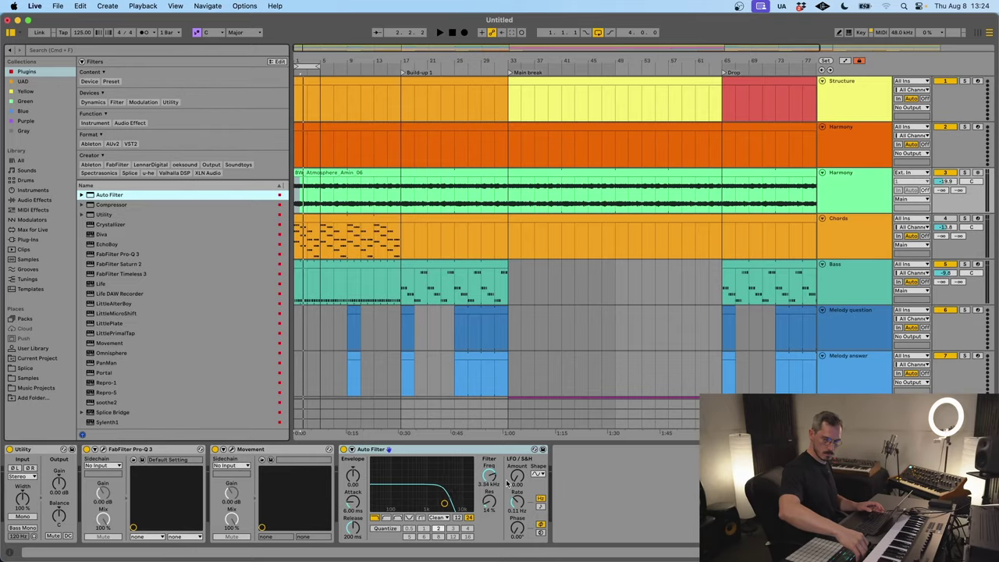
key(space)
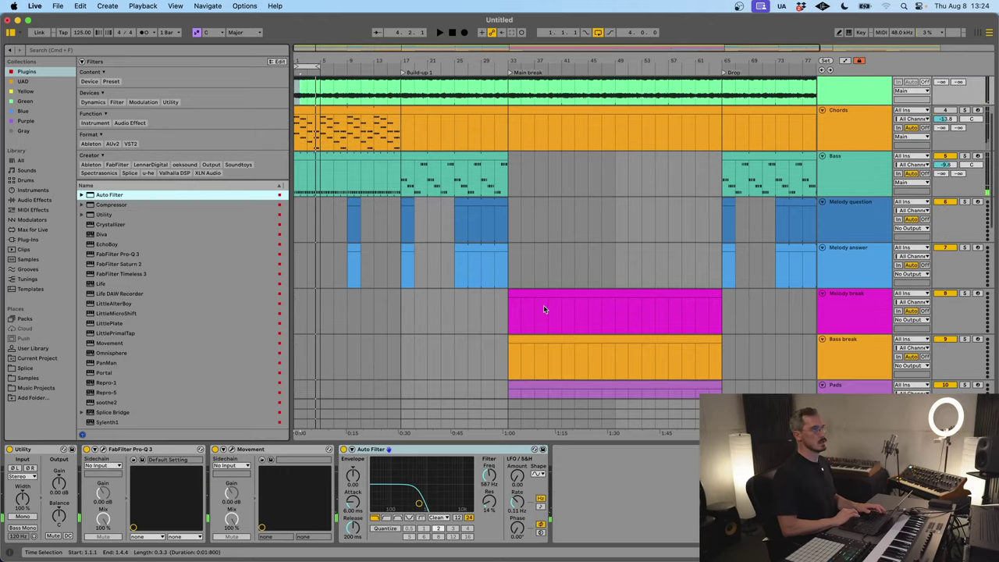
Step: Extend the Chords clip's pattern from bar 17 through to bar 33
click(356, 238)
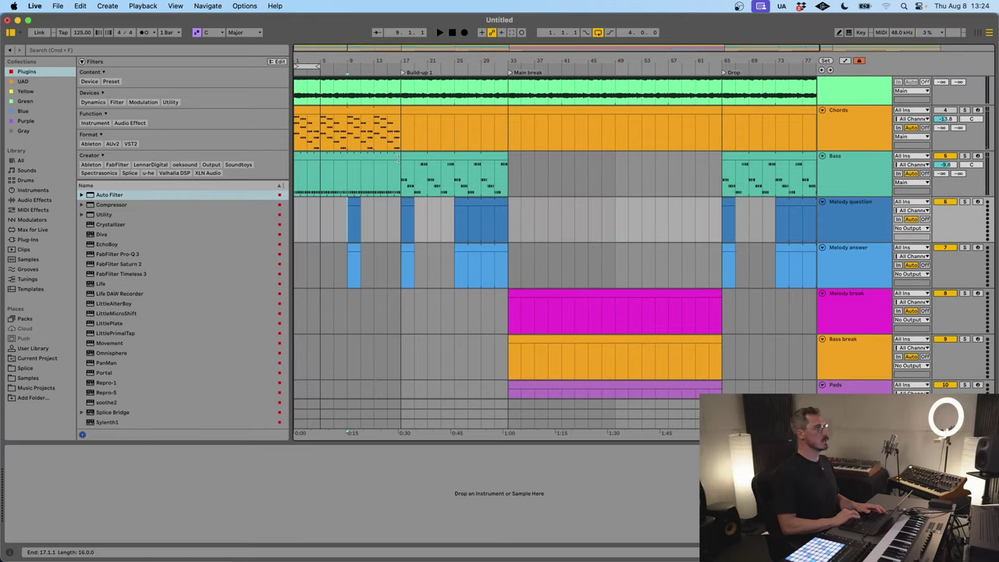
click(364, 190)
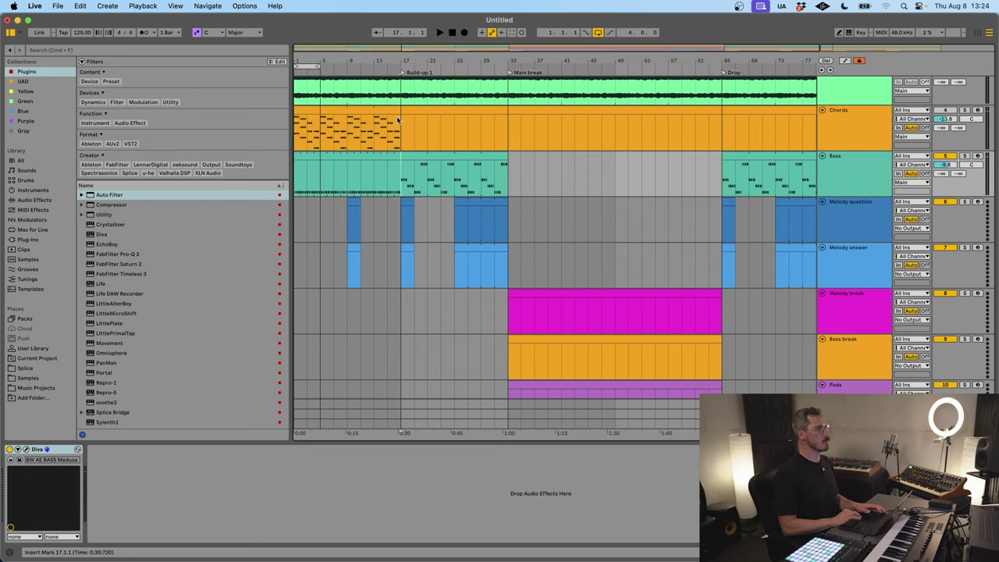
drag(397, 119, 511, 130)
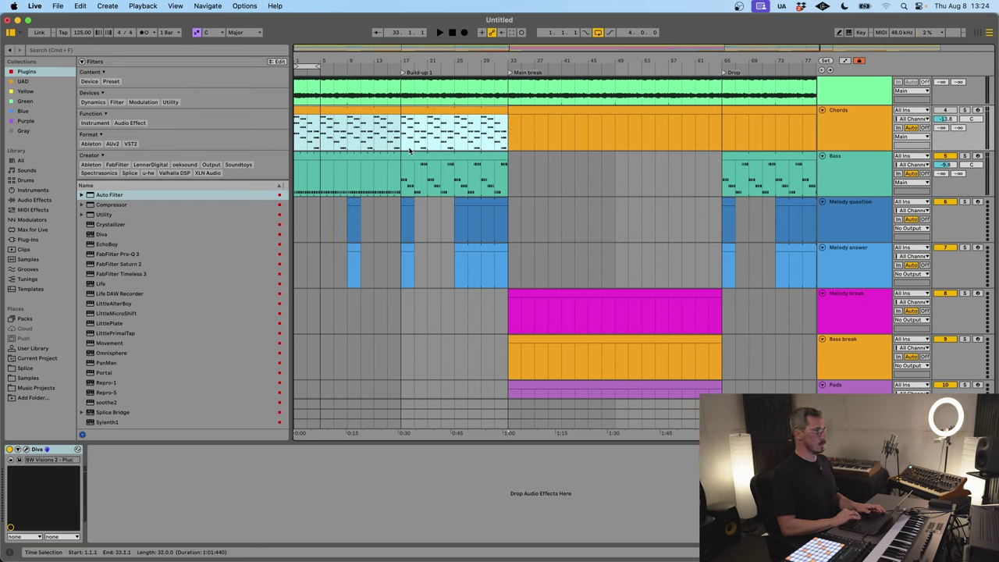
Step: Loop playback over bars 25 to 33 and lower the Chords track volume to -17.0 dB
drag(403, 148, 513, 143)
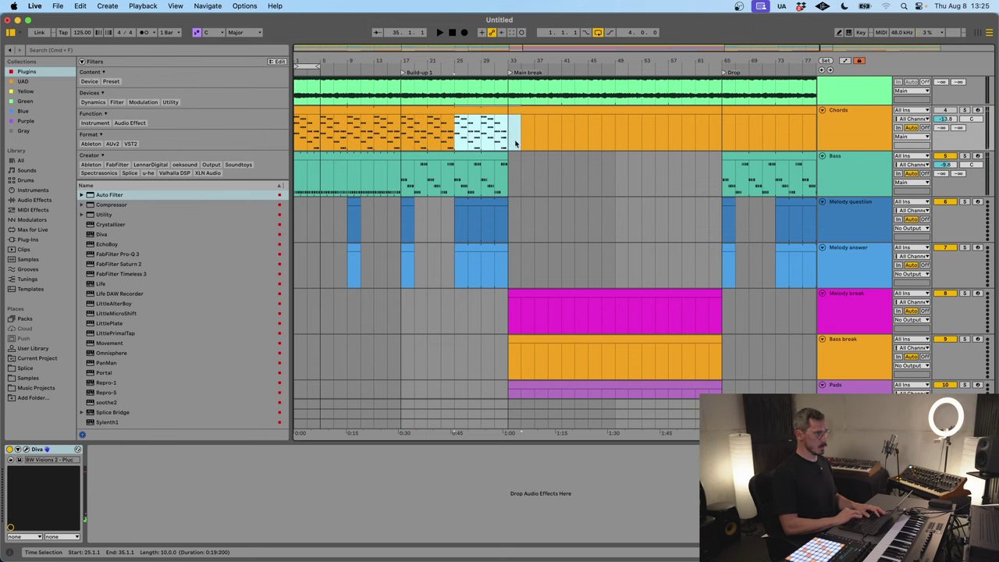
key(super+l)
key(space)
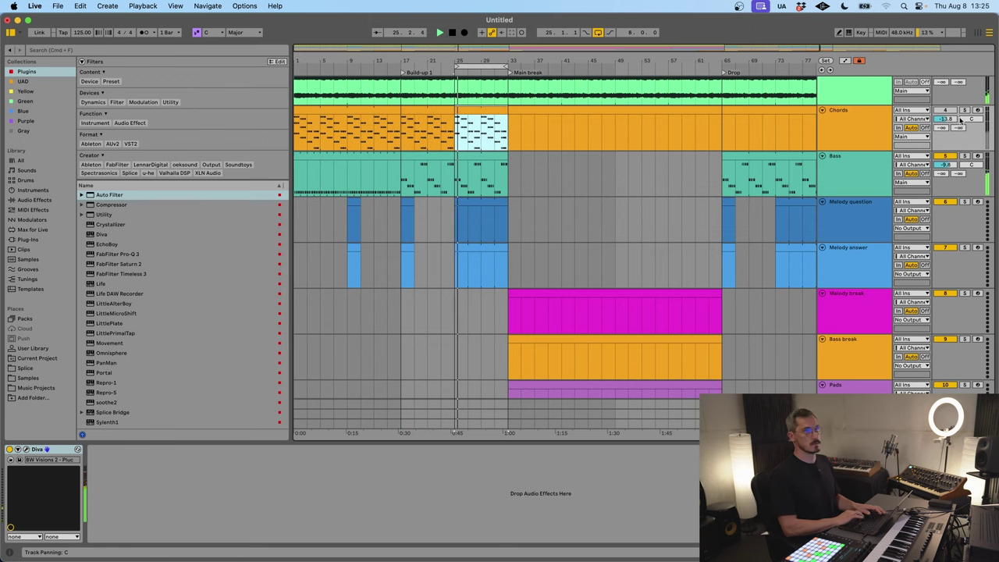
mouse_move(945, 118)
mouse_down()
mouse_move(945, 127)
mouse_move(945, 114)
mouse_up()
scroll(508, 248, down, 1)
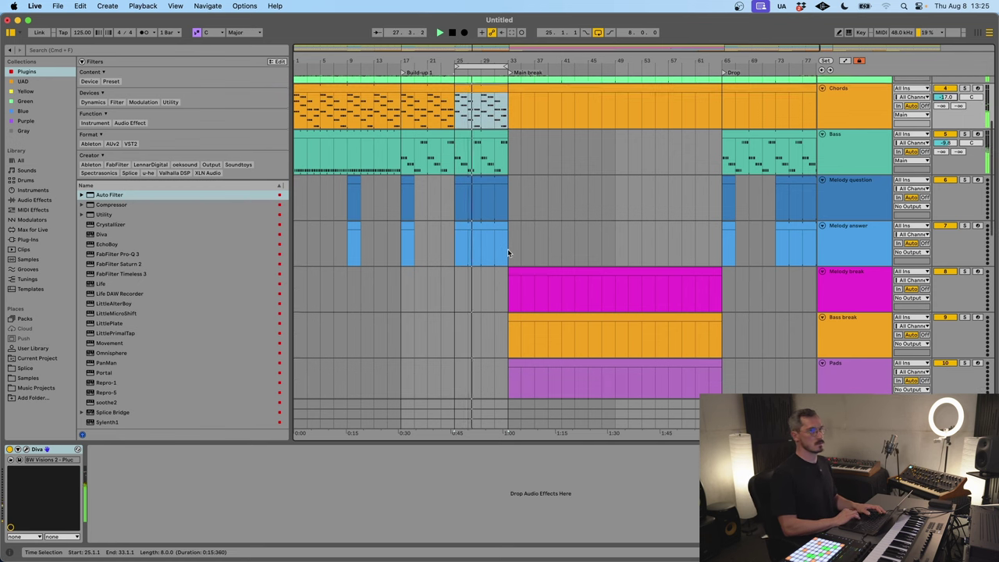
scroll(507, 248, right, 1)
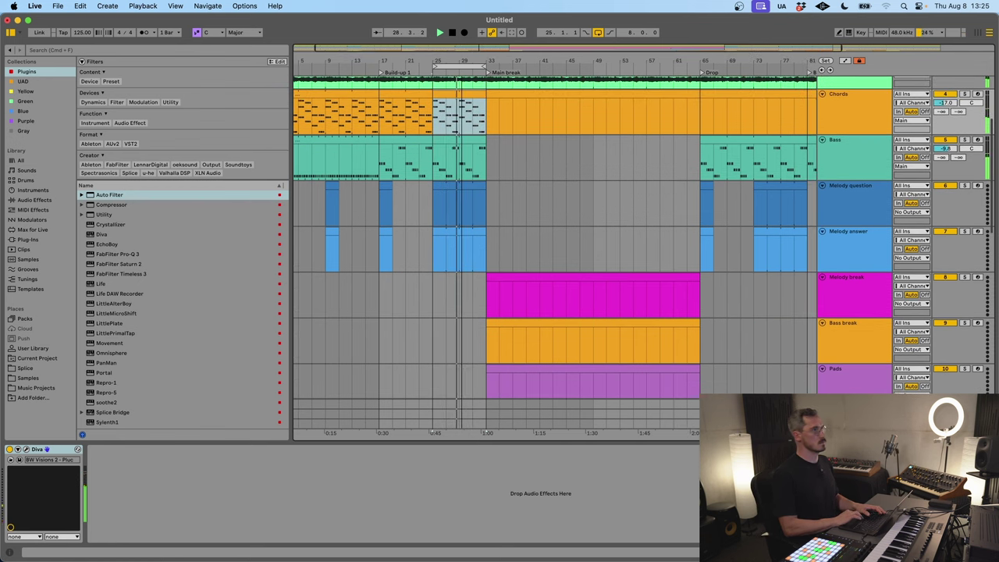
scroll(467, 119, up, 2)
click(778, 225)
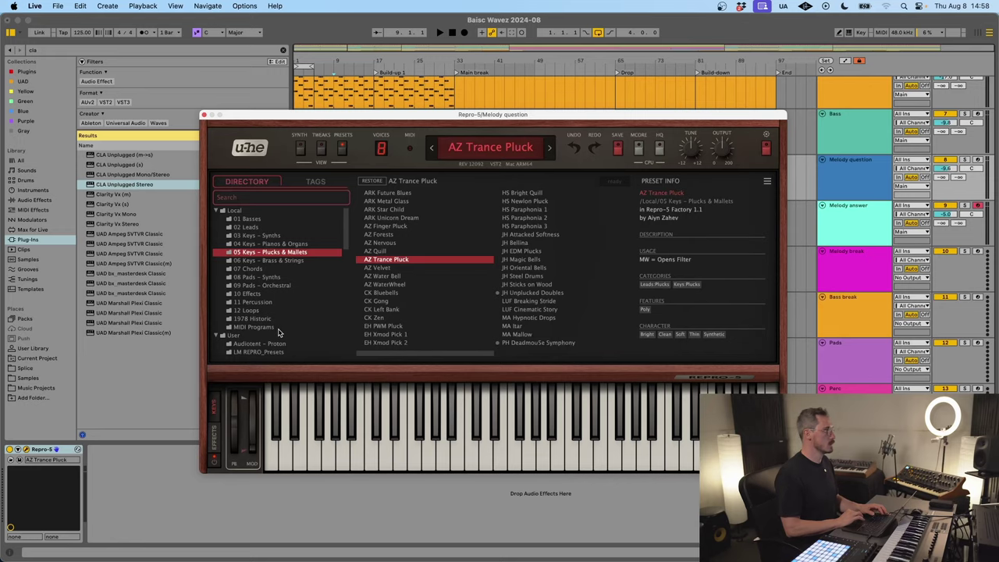
Step: Load the PH Deadmou5e Symphony preset from Favourite 1 in the Melody question track's Repro-5 and close the plug-in window
scroll(278, 333, up, 3)
click(262, 279)
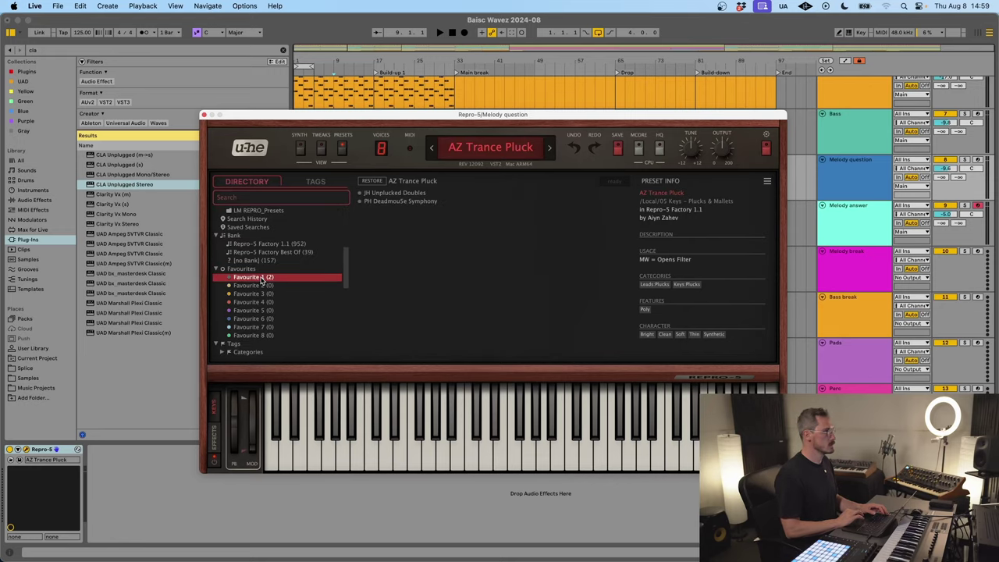
click(403, 201)
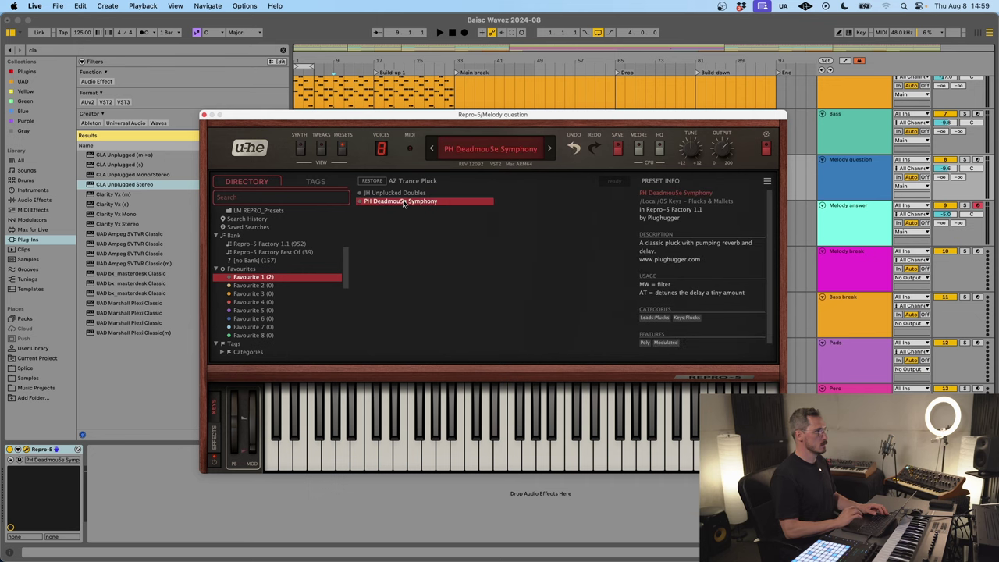
drag(262, 114, 253, 132)
scroll(265, 269, down, 5)
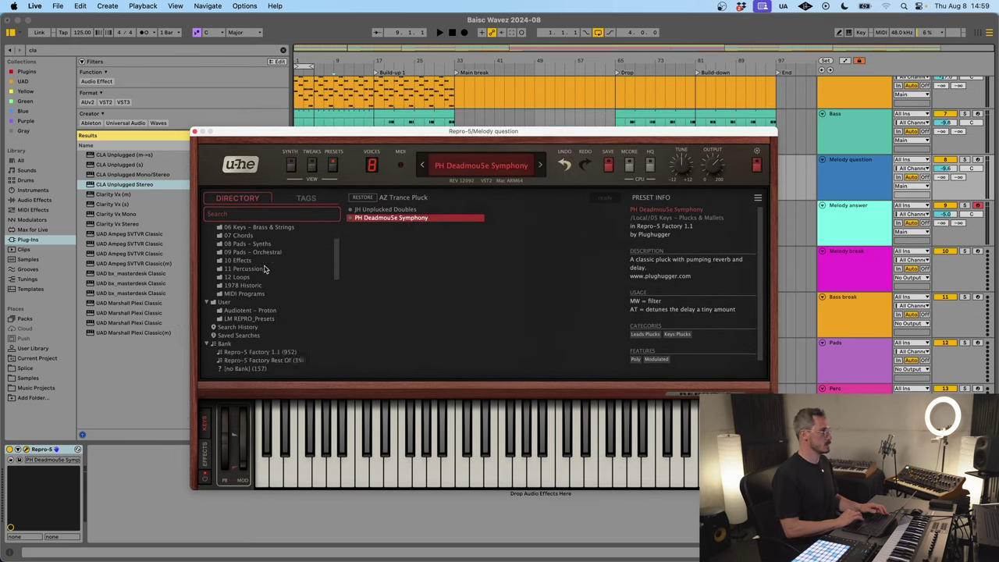
scroll(265, 269, down, 2)
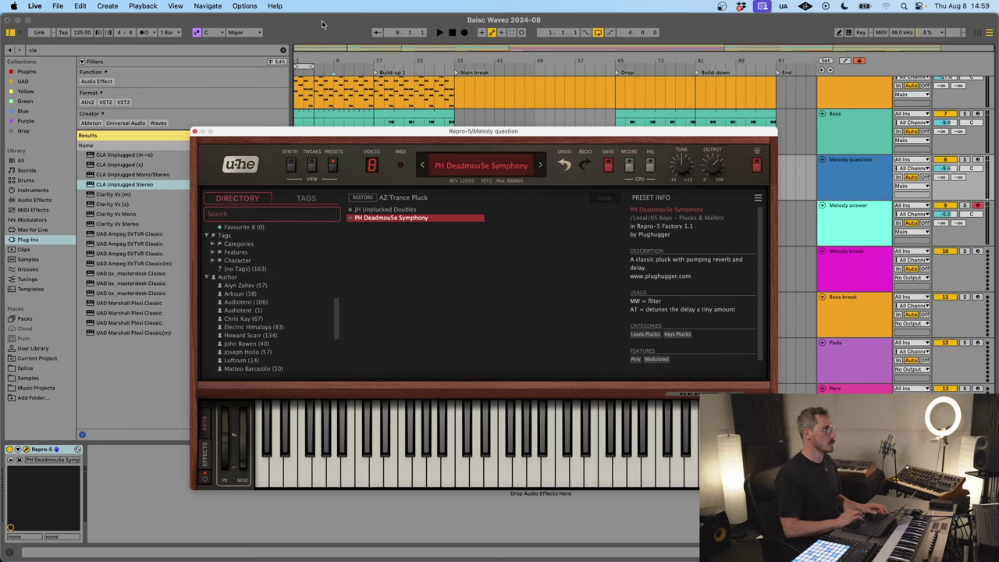
click(340, 39)
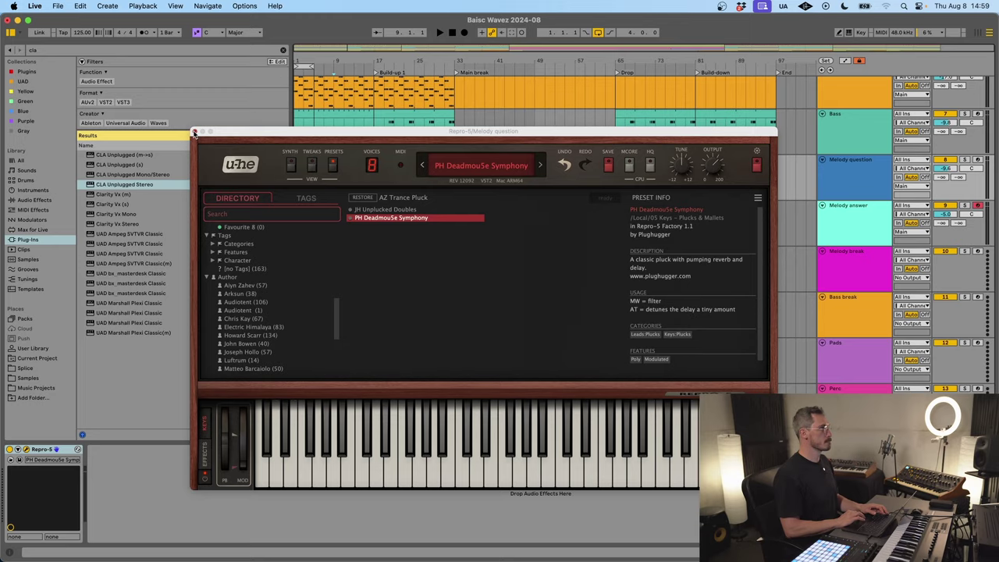
click(194, 133)
Step: Select bars 17 to 25 of the Chords clip
click(369, 188)
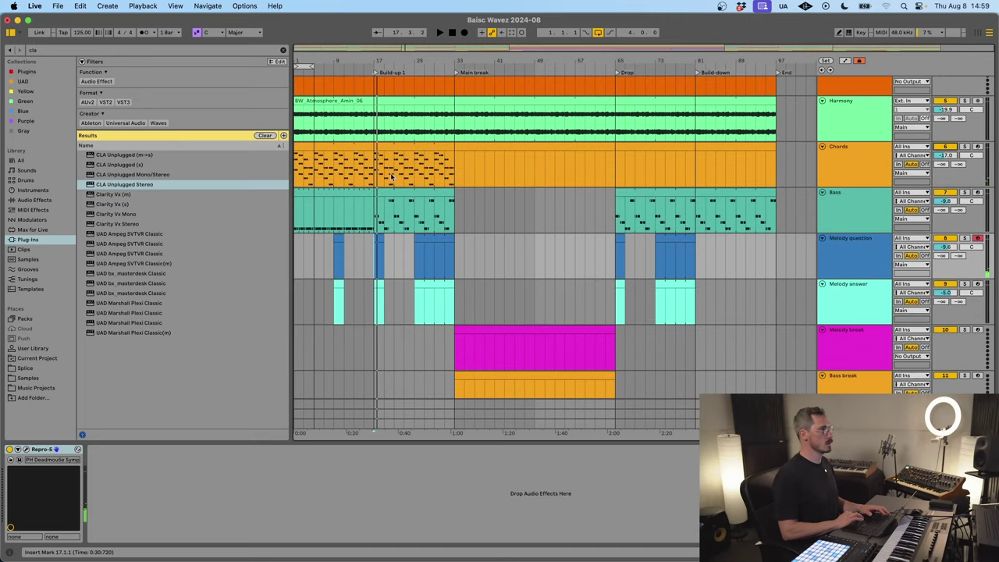
drag(382, 176, 415, 176)
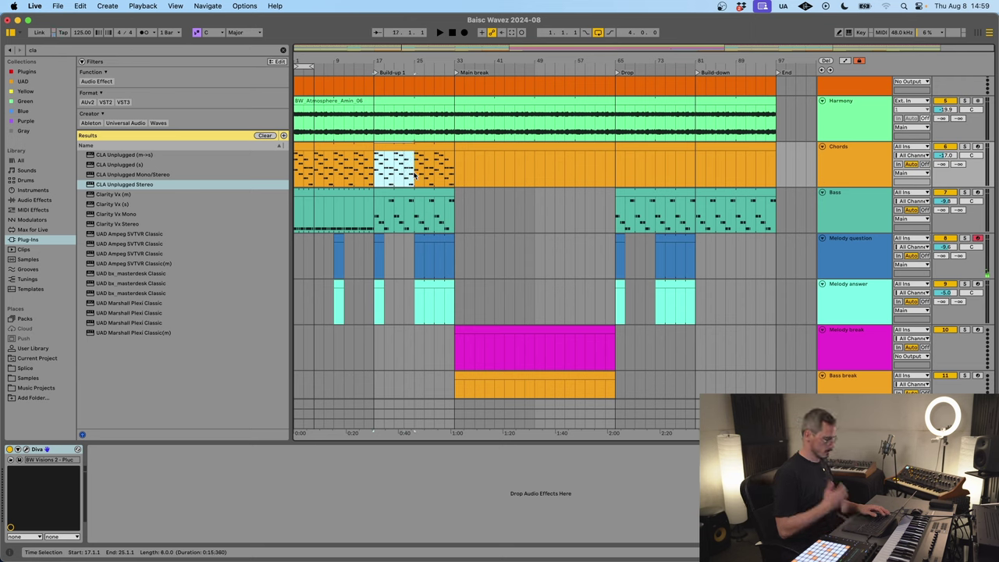
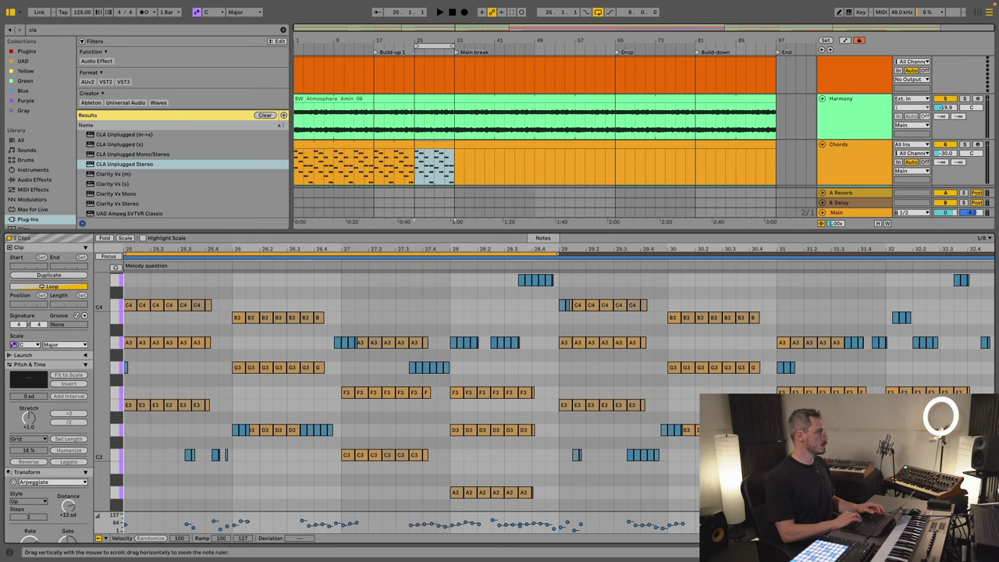
Step: Raise the six G3 notes at the end of bar 27 in the Melody question clip to C4 and play the loop
drag(103, 369, 92, 370)
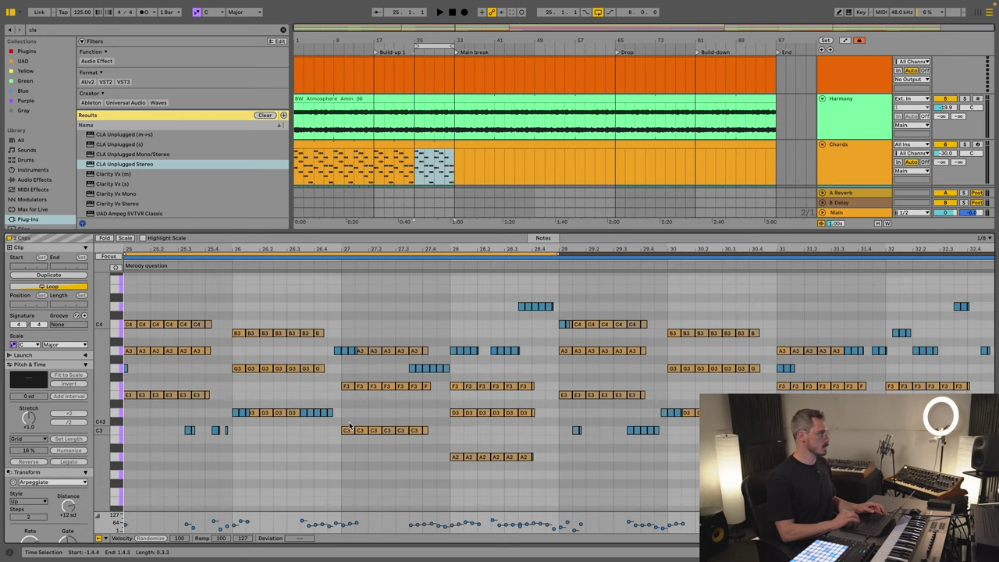
click(338, 350)
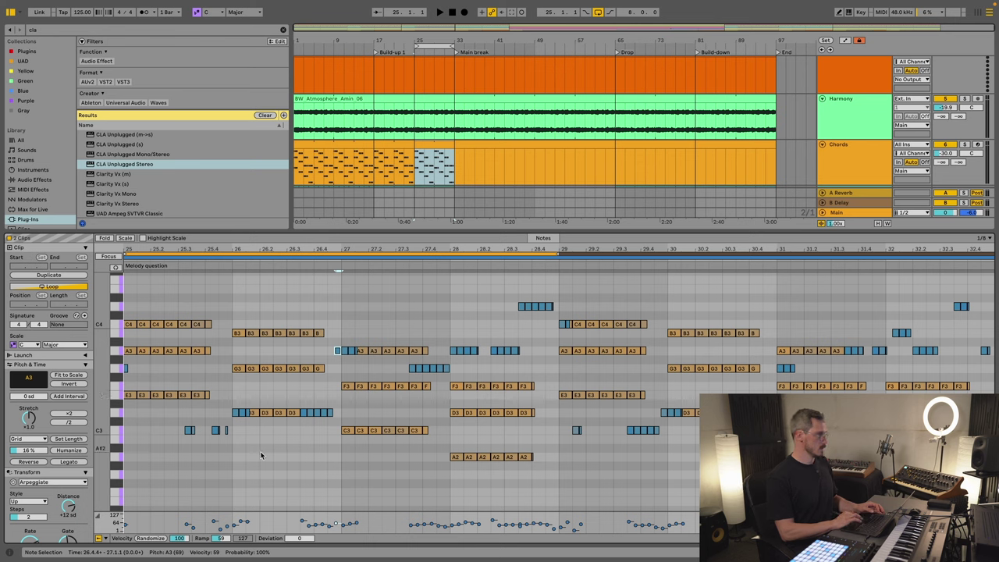
click(215, 430)
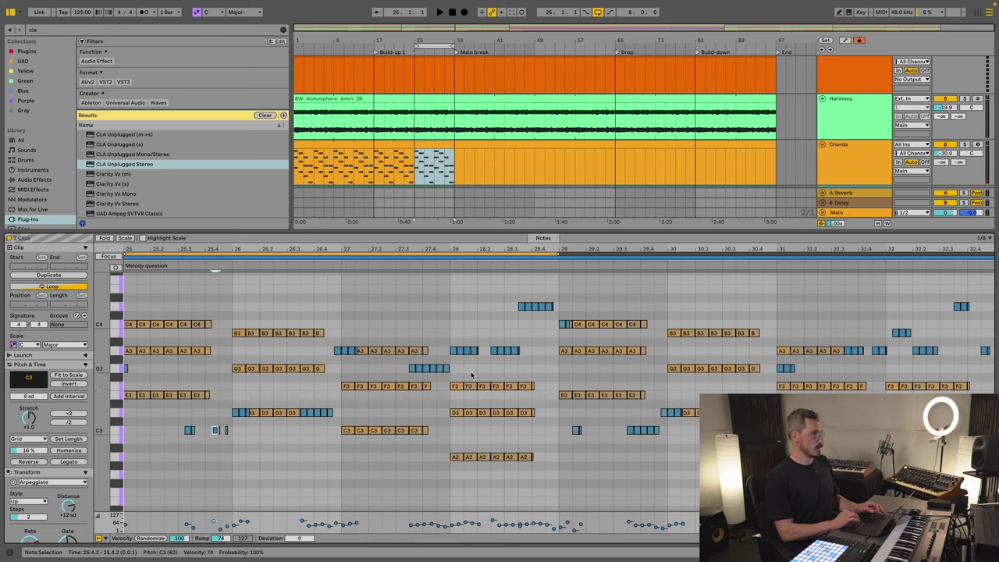
drag(406, 375, 452, 372)
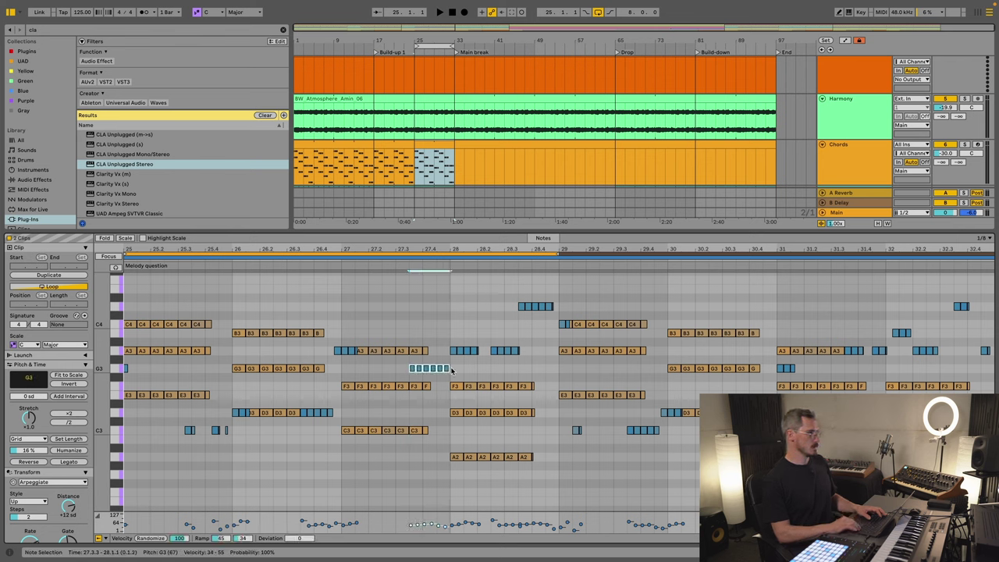
key(Up)
key(Up)
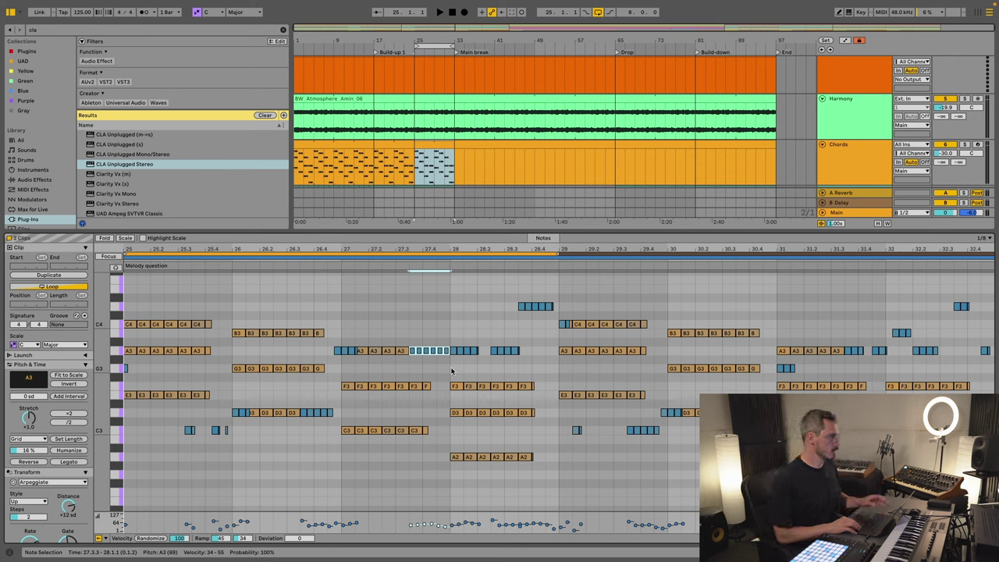
key(Up)
key(Up)
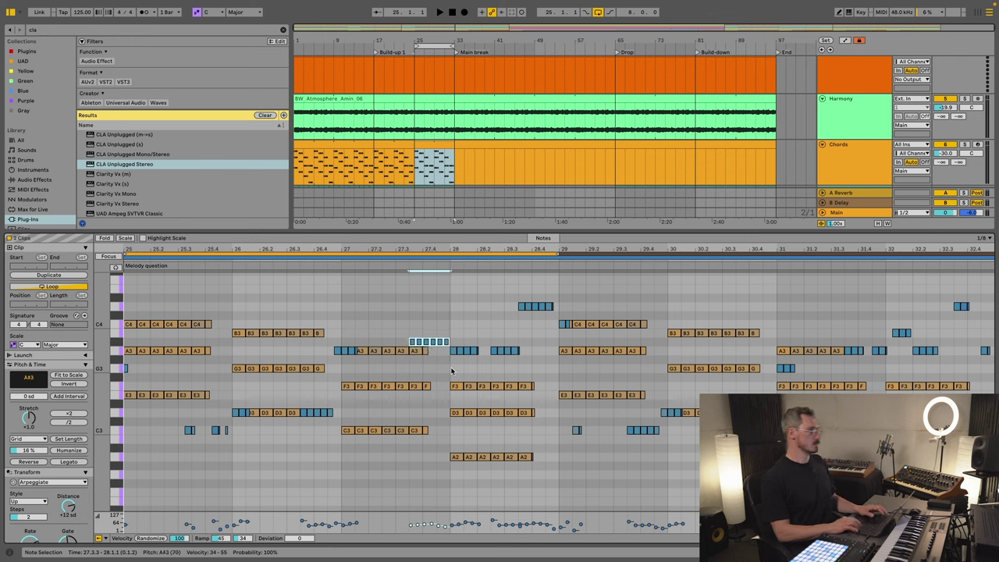
key(space)
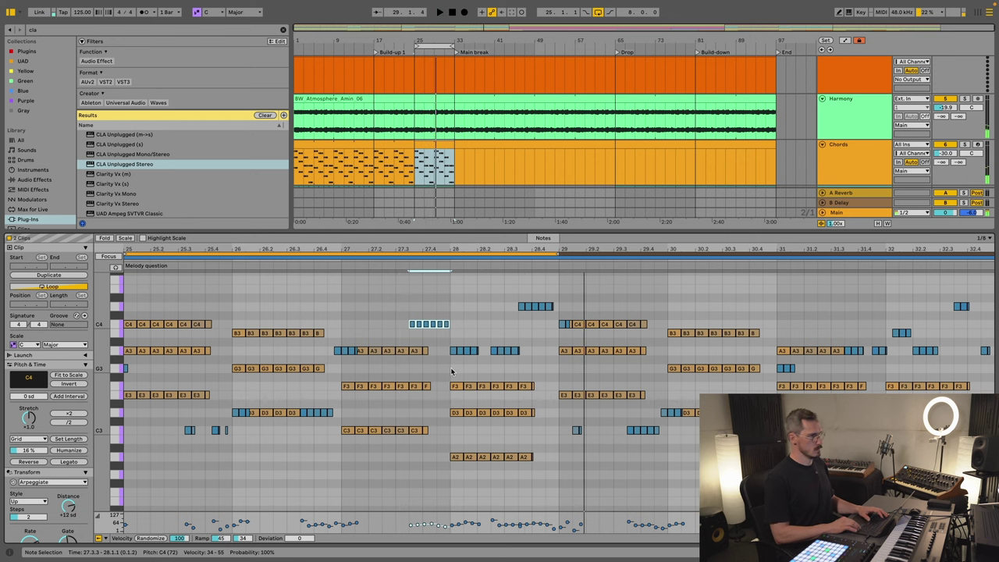
Step: Raise the last three D4 notes at the end of bar 28 to E4 and play the loop
click(544, 329)
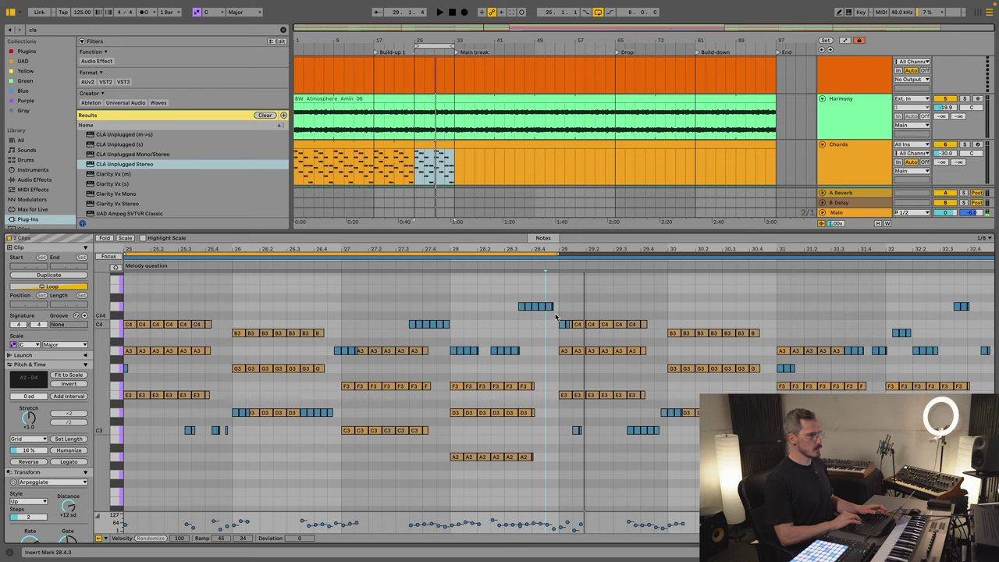
click(549, 308)
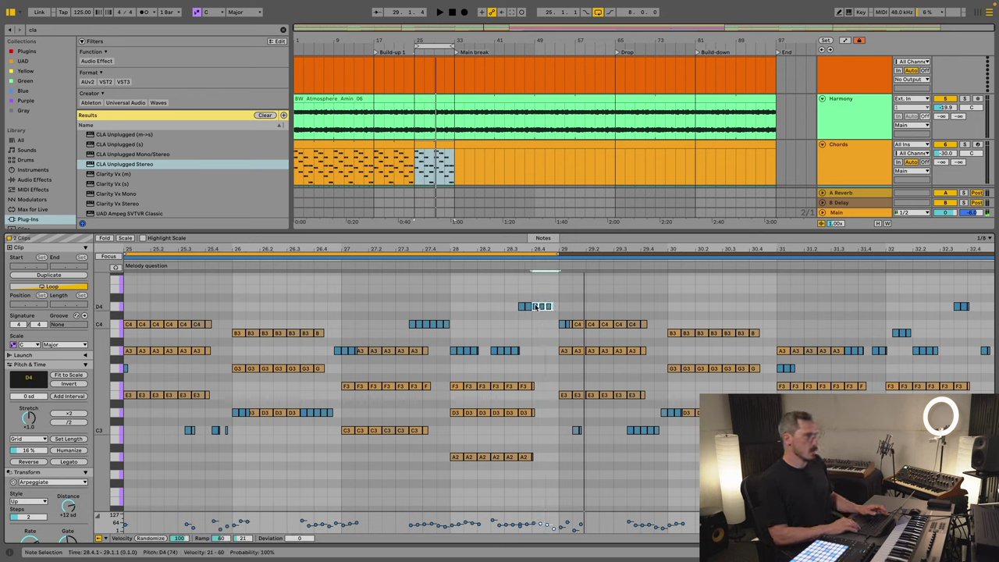
key(Up)
key(Up)
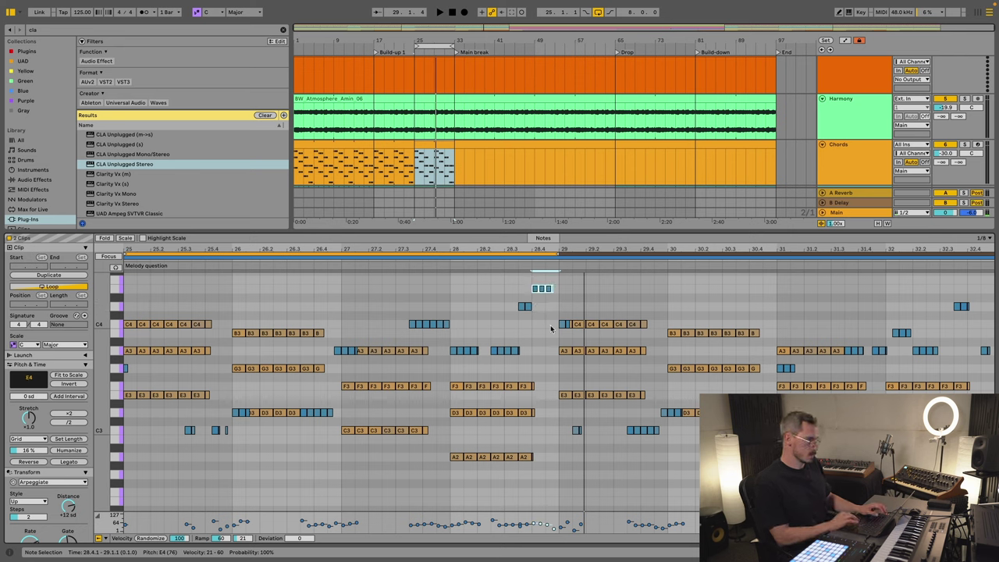
key(space)
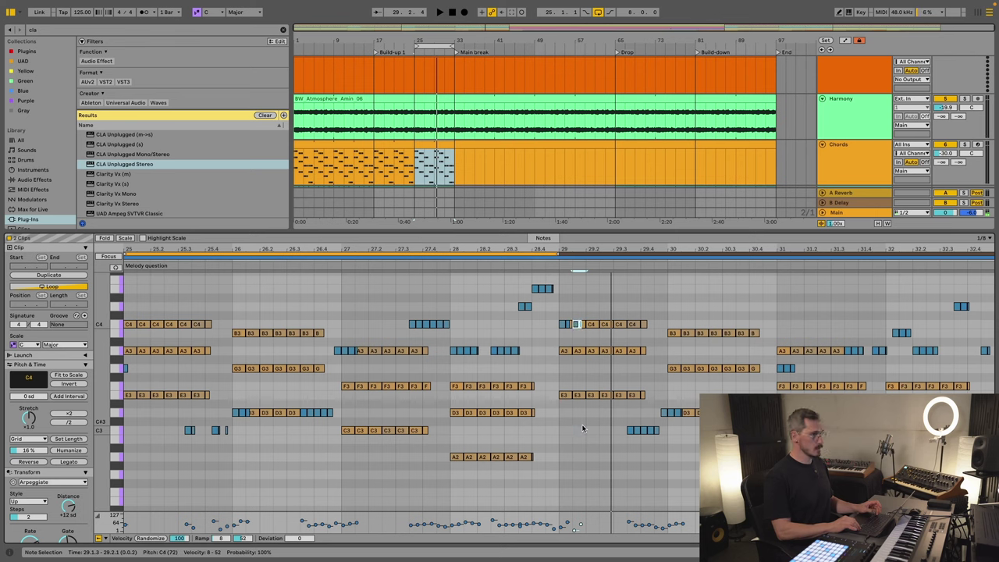
Step: Play the loop and lengthen the short C3 note at 25.4.3 and the C4 note at the start of bar 29
key(space)
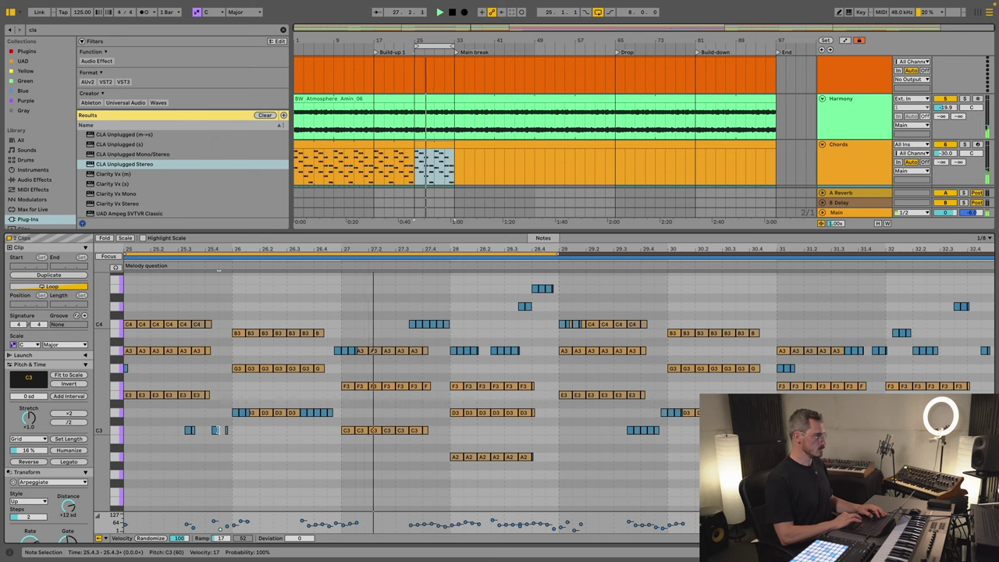
click(220, 430)
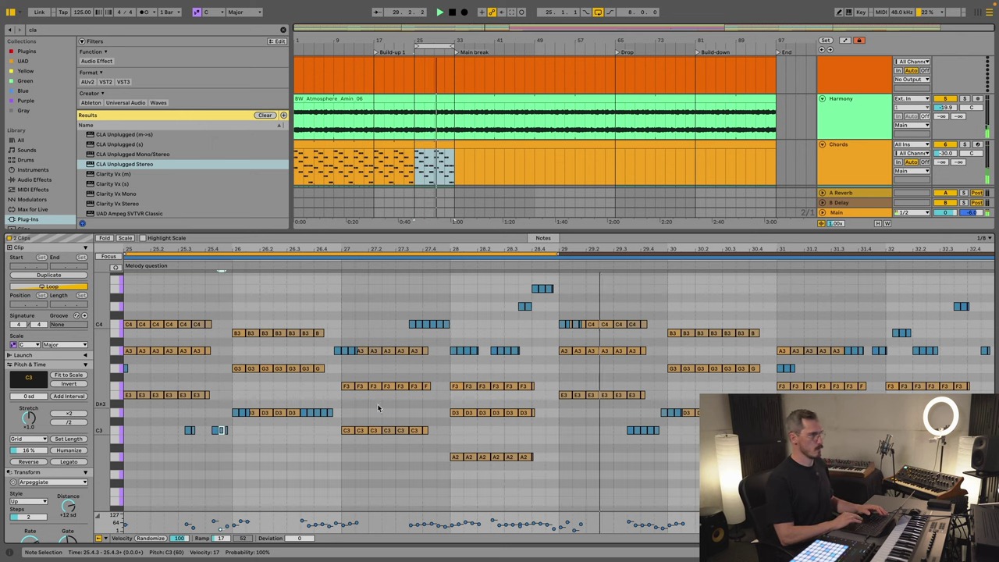
click(597, 300)
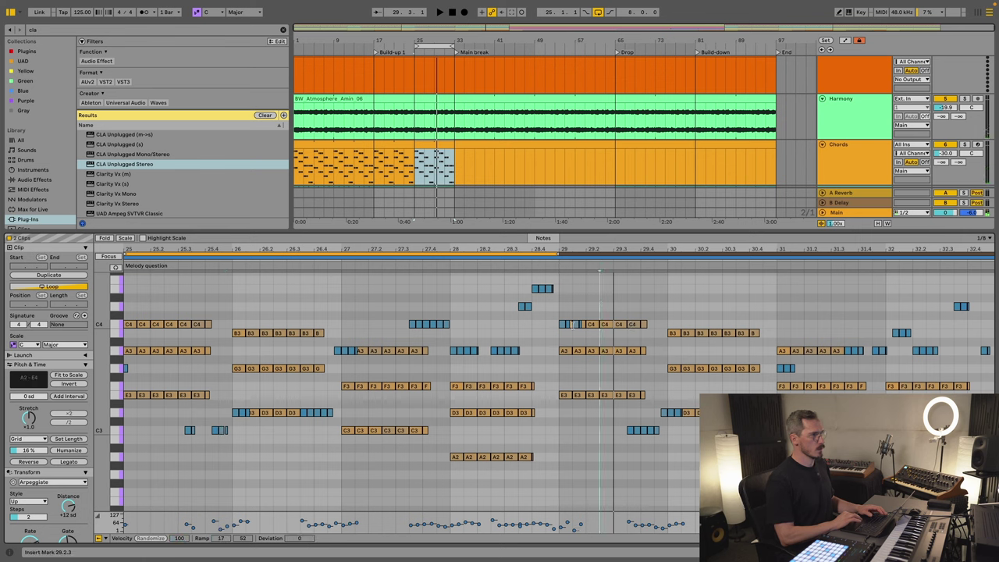
click(576, 324)
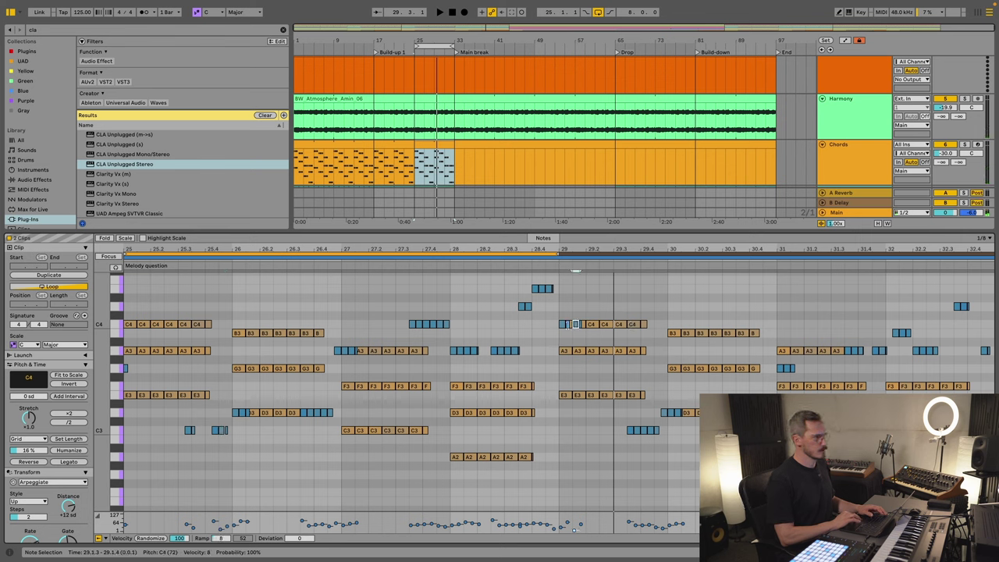
drag(573, 530, 567, 522)
drag(568, 324, 572, 324)
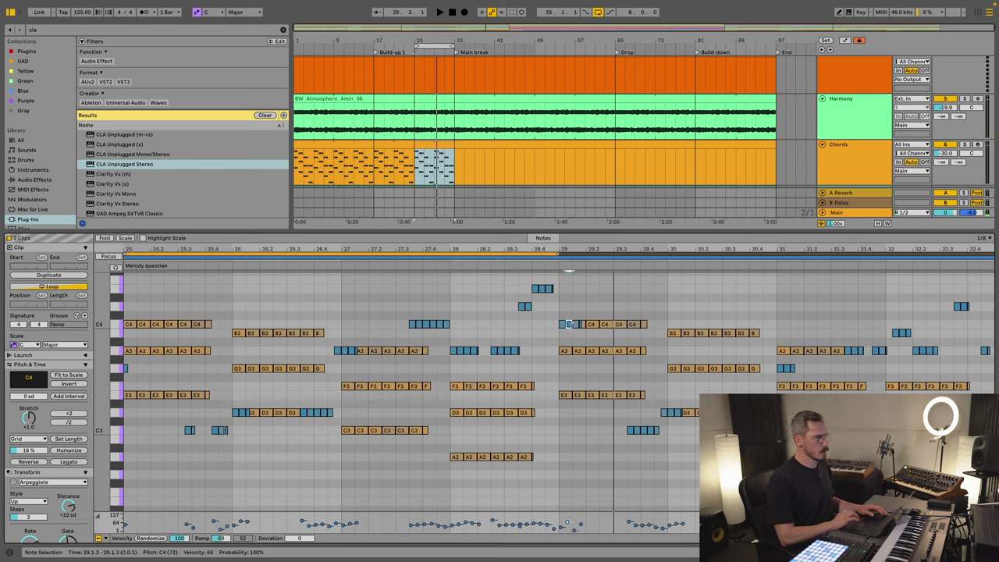
Step: Play the loop and lengthen the last of the four C4 notes at the start of bar 29 to end at 29.2.1
key(space)
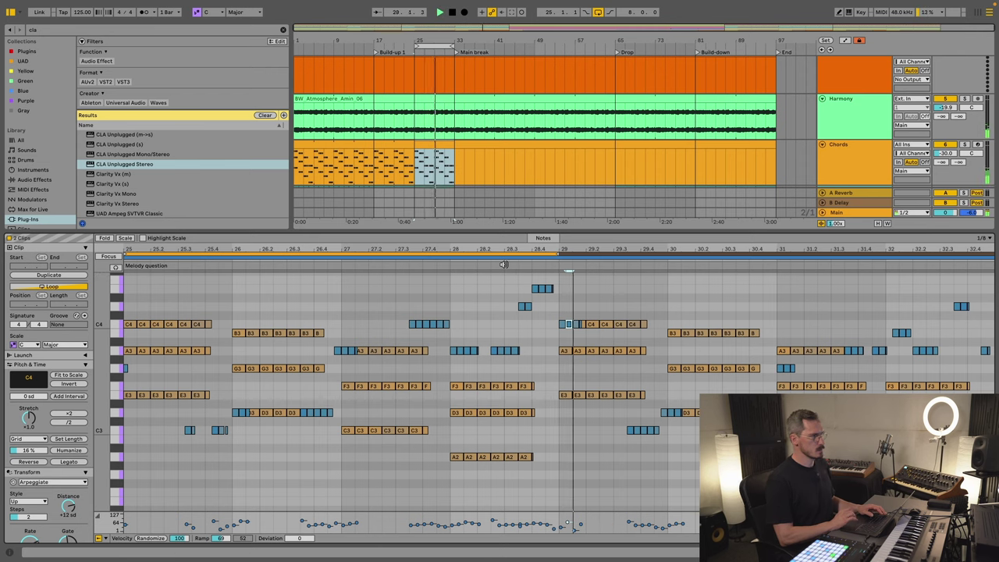
key(space)
click(583, 325)
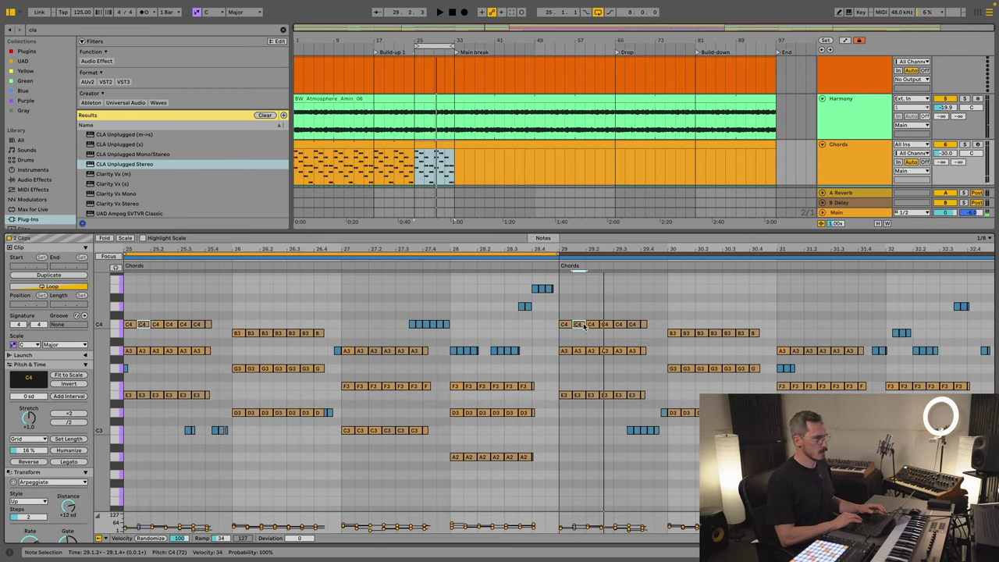
click(527, 306)
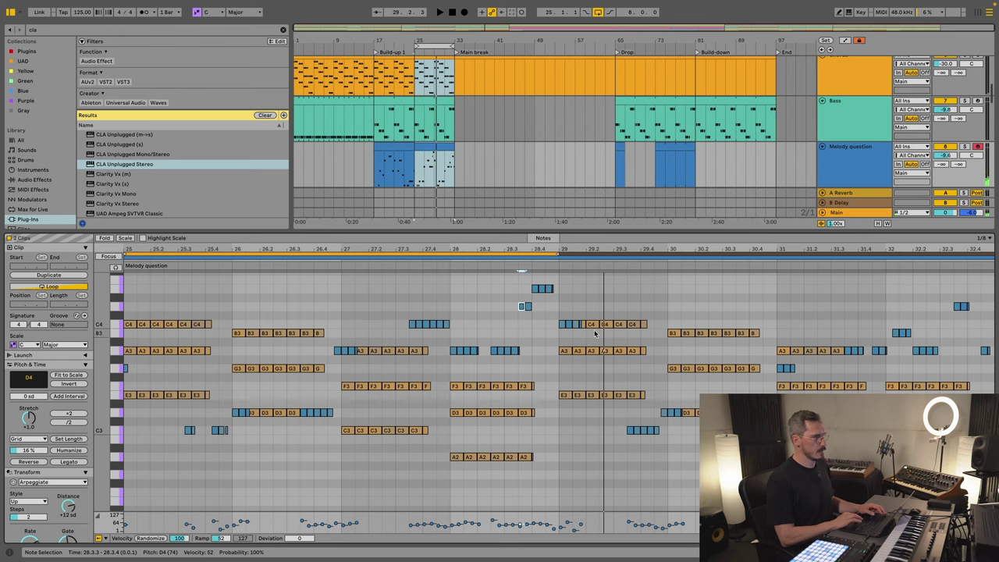
drag(581, 326, 585, 326)
click(518, 320)
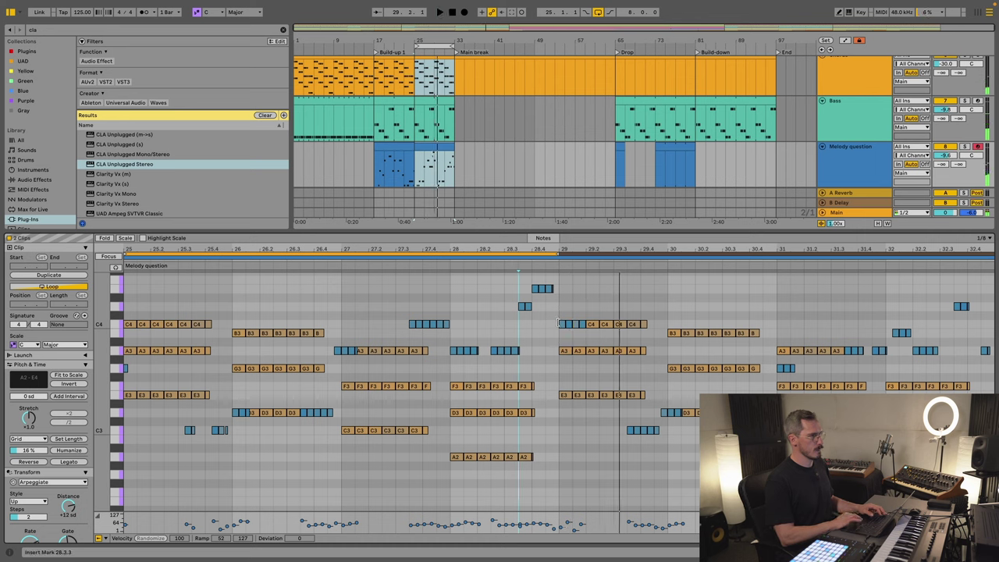
drag(556, 328, 585, 328)
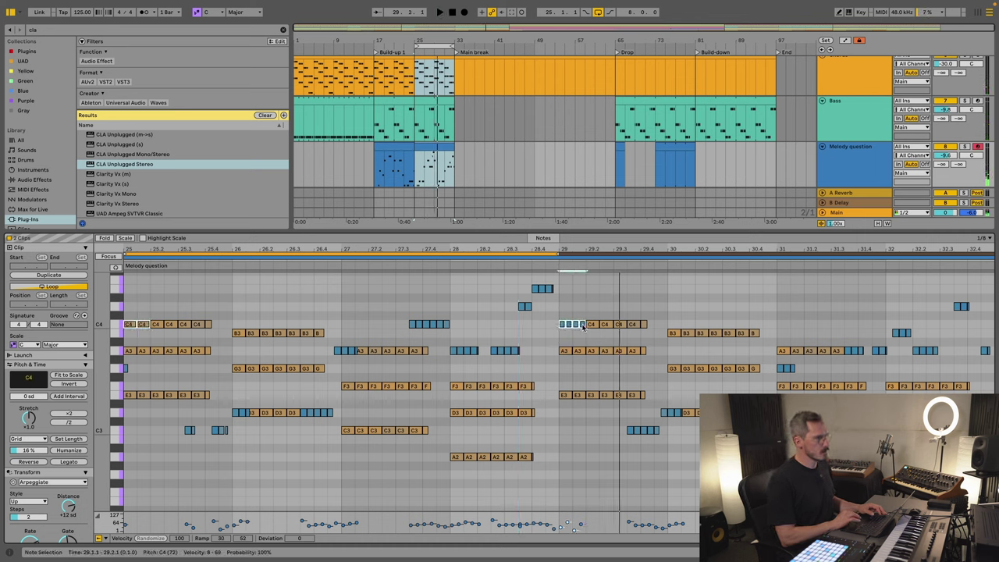
Step: Give the first and third C4 notes of bar 5 in the Melody question clip a +49 velocity deviation and raise the third to velocity 44
click(431, 123)
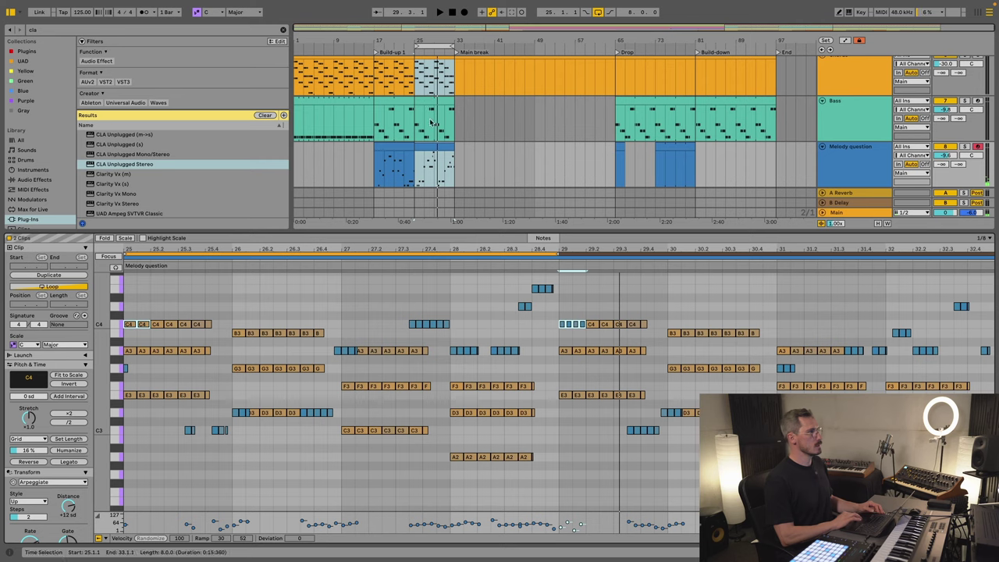
click(434, 166)
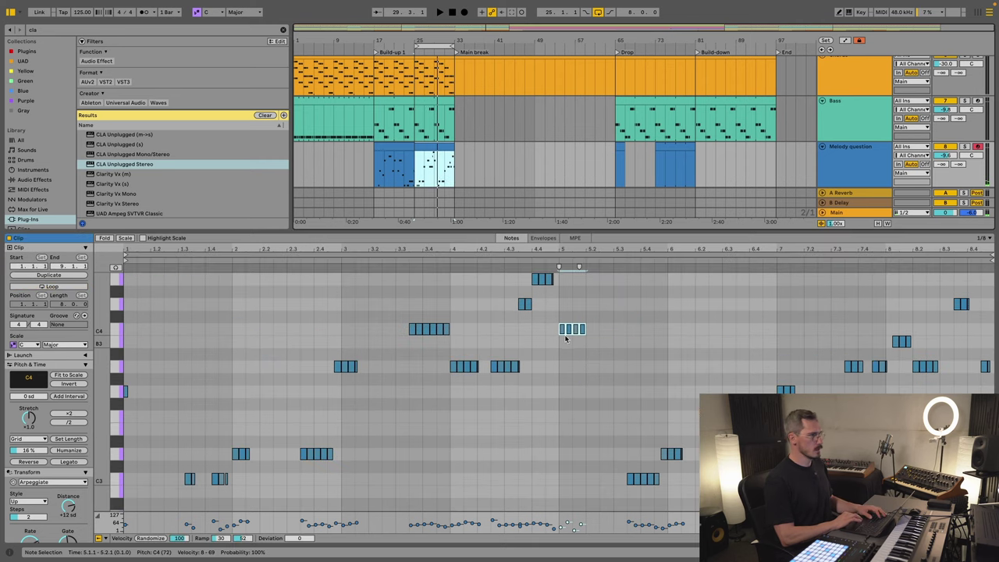
drag(600, 527, 568, 534)
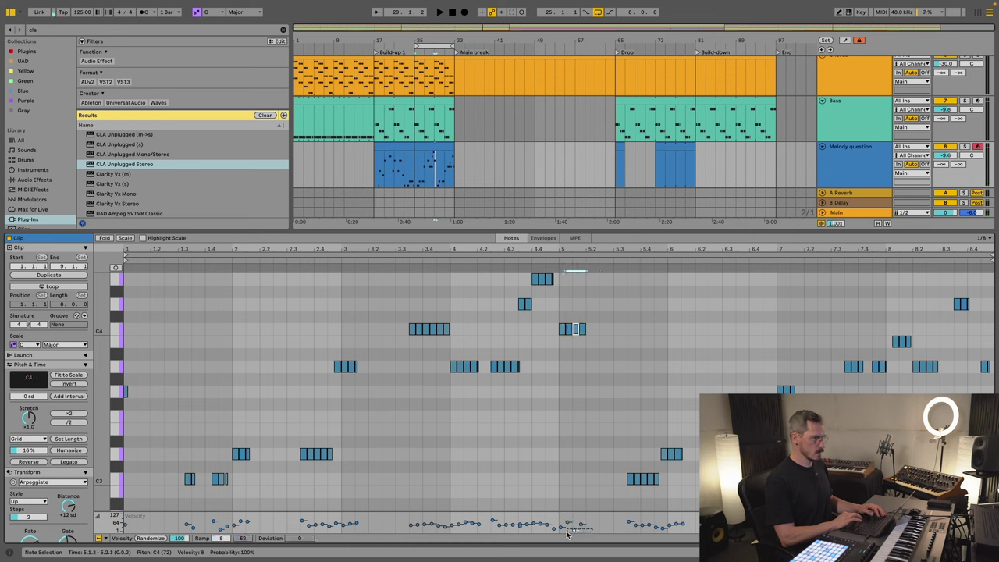
click(560, 529)
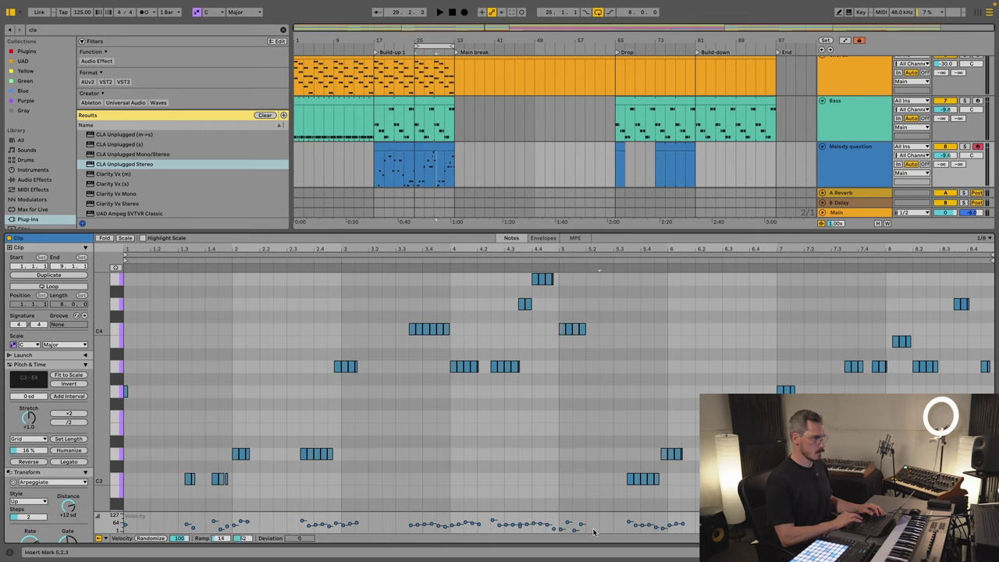
drag(595, 531, 561, 533)
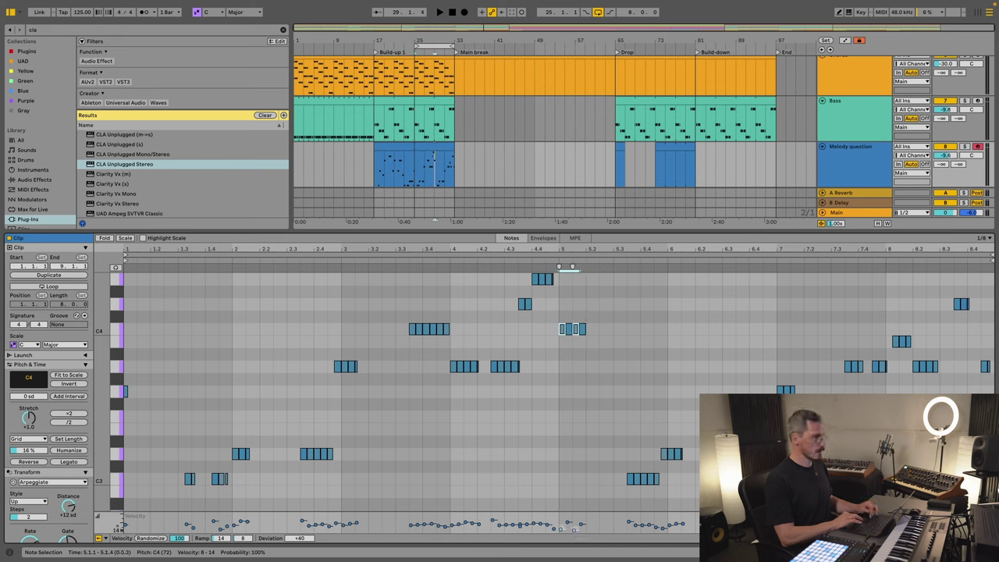
key(space)
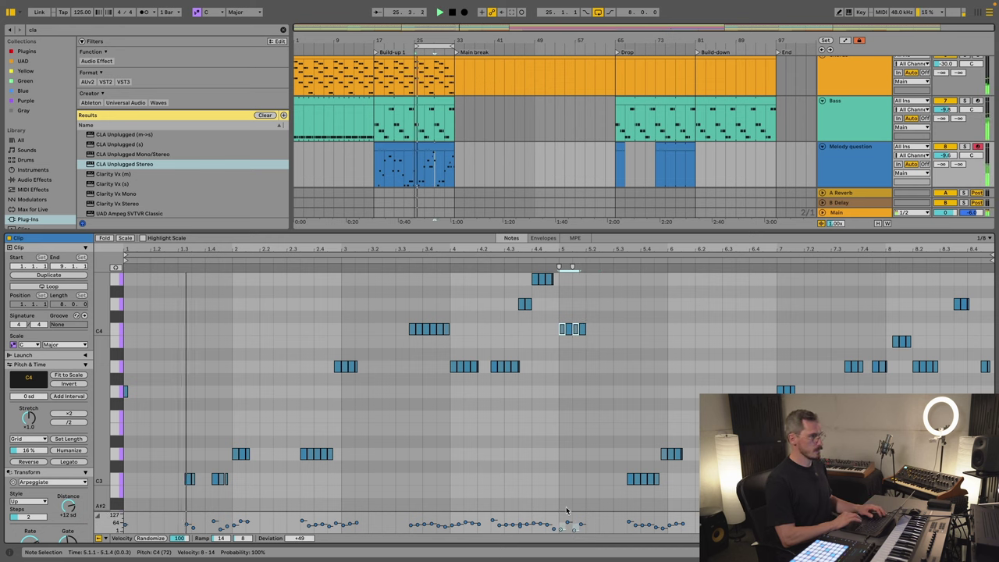
click(577, 318)
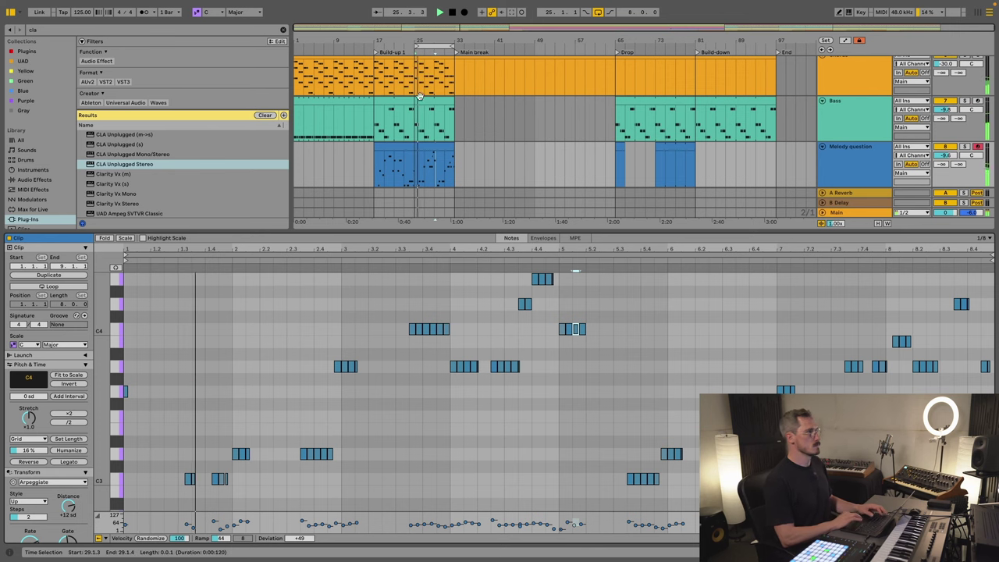
Step: Play the loop with the Melody question and Chords notes of bars 25 to 33 displayed together
click(426, 143)
scroll(430, 102, up, 2)
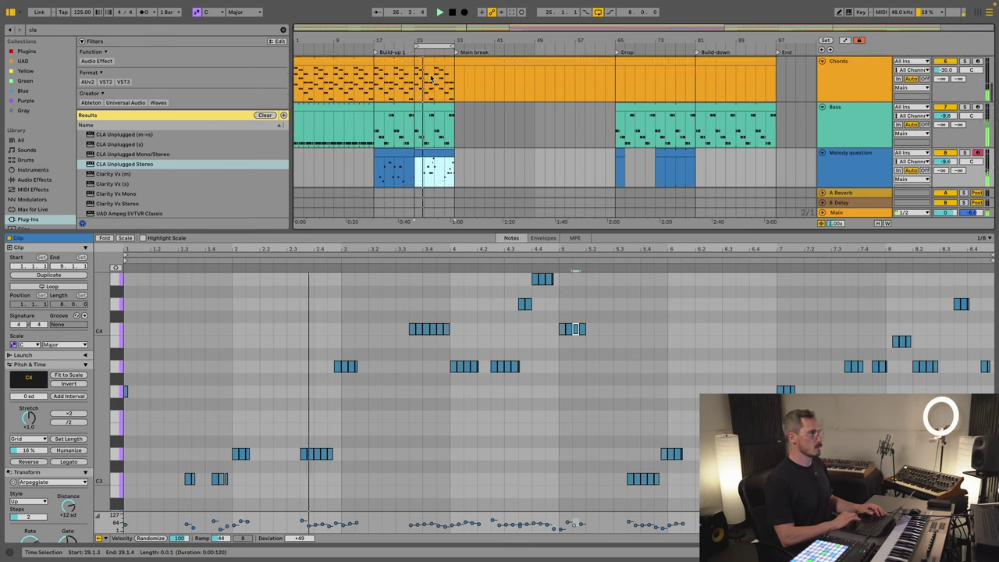
shift+click(433, 104)
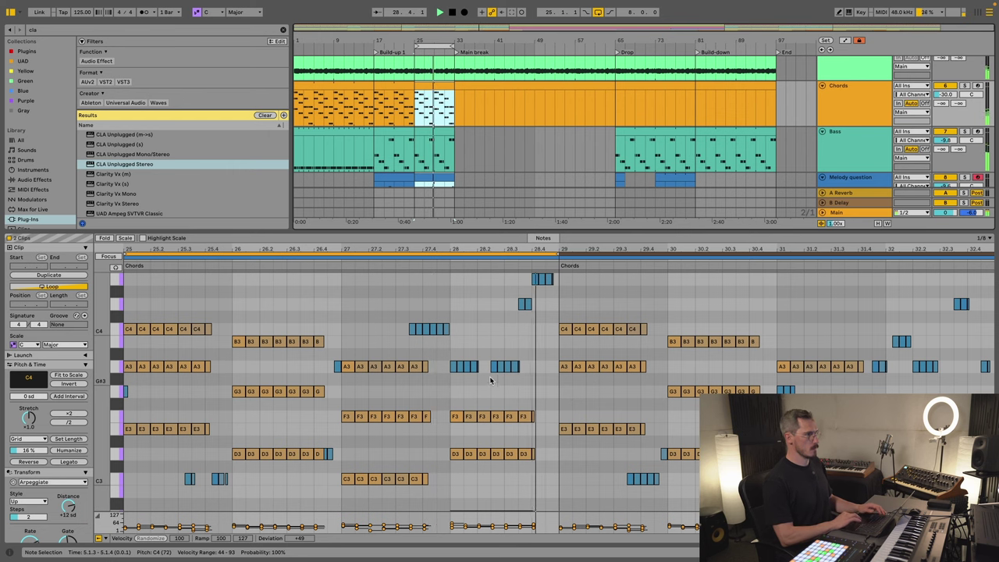
scroll(562, 367, up, 3)
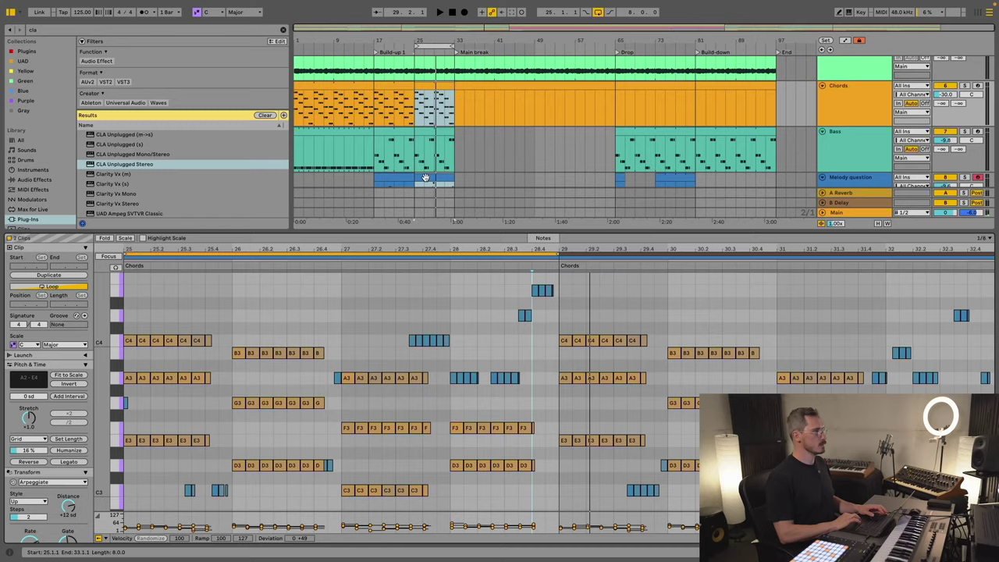
Step: Replace bars 29 to 33 of the Melody question track with a copy of bars 25 to 29 and consolidate both into one clip
scroll(427, 181, down, 2)
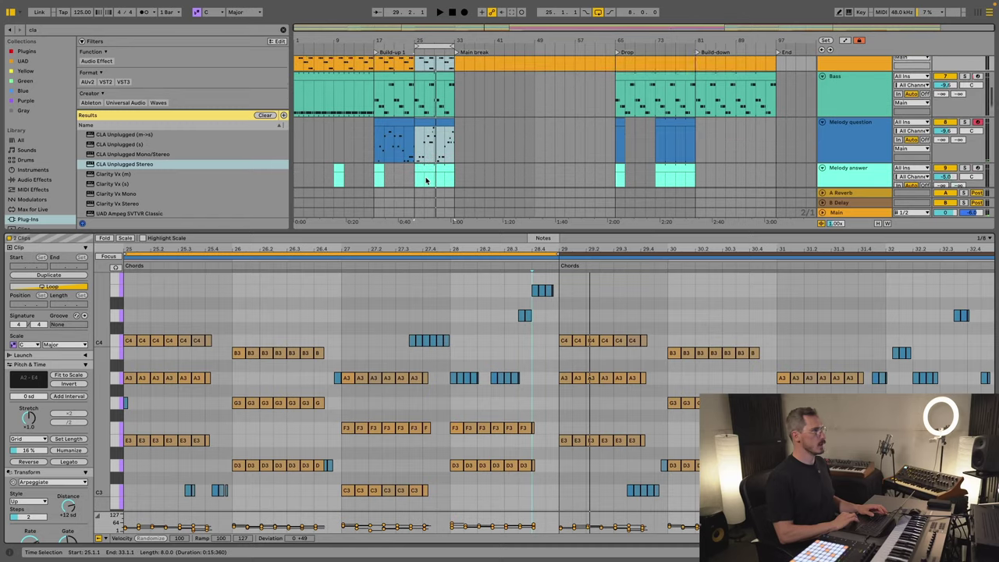
click(434, 148)
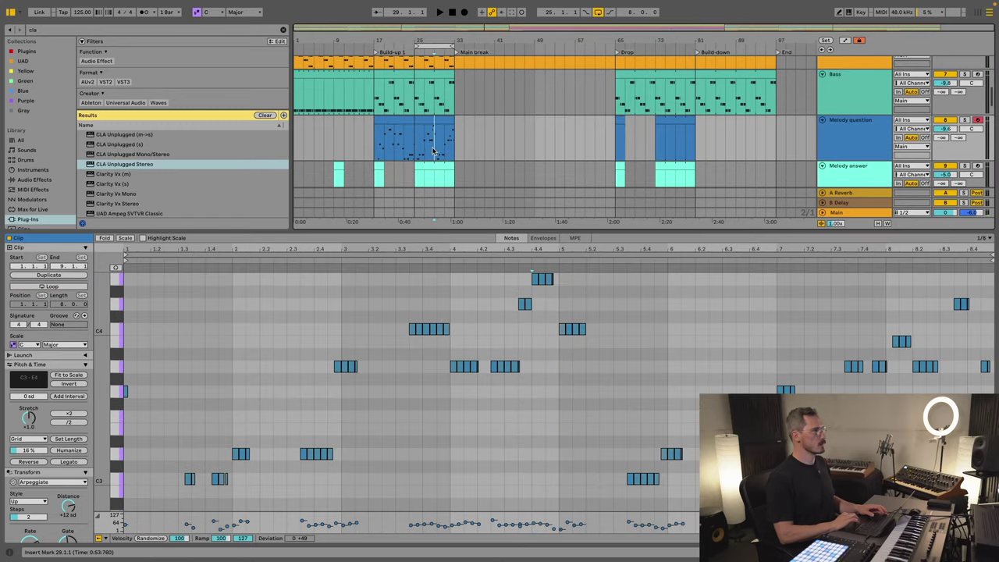
drag(435, 151, 418, 153)
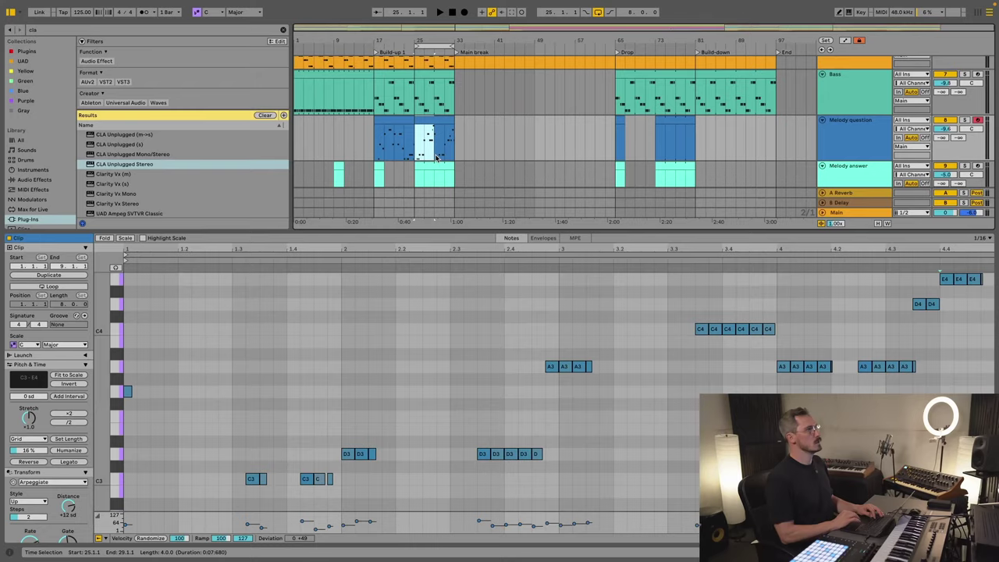
click(418, 152)
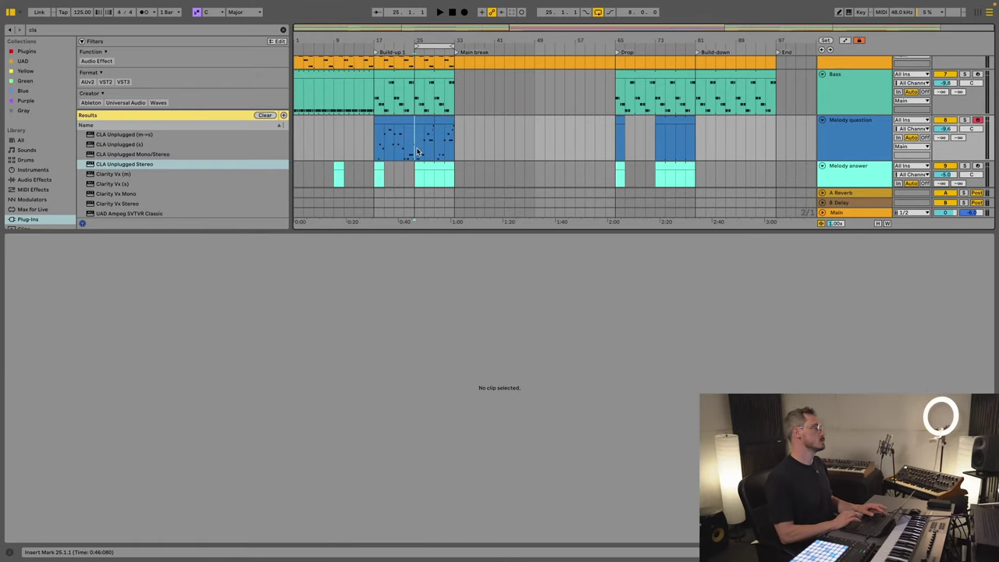
click(429, 119)
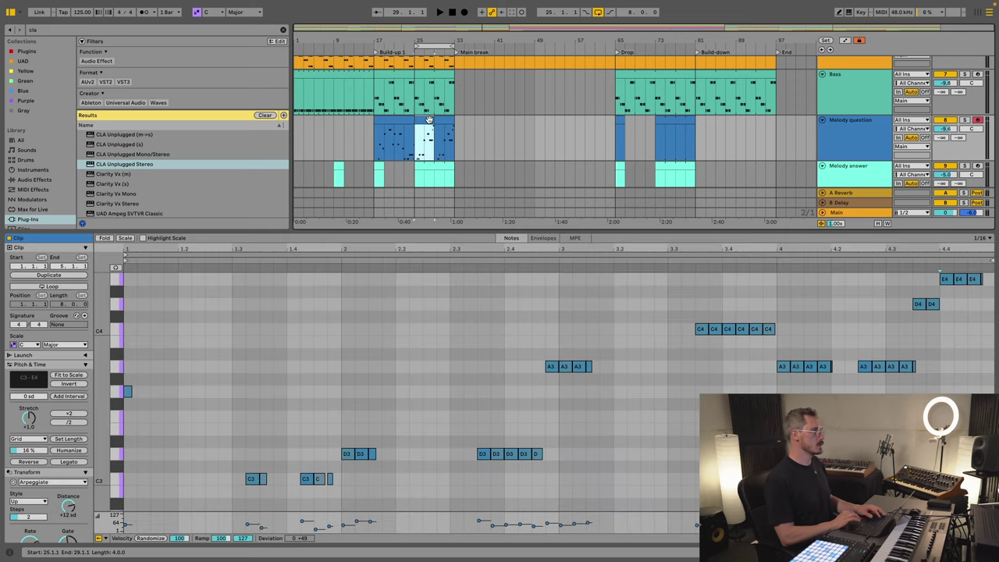
drag(419, 133, 442, 149)
key(super+j)
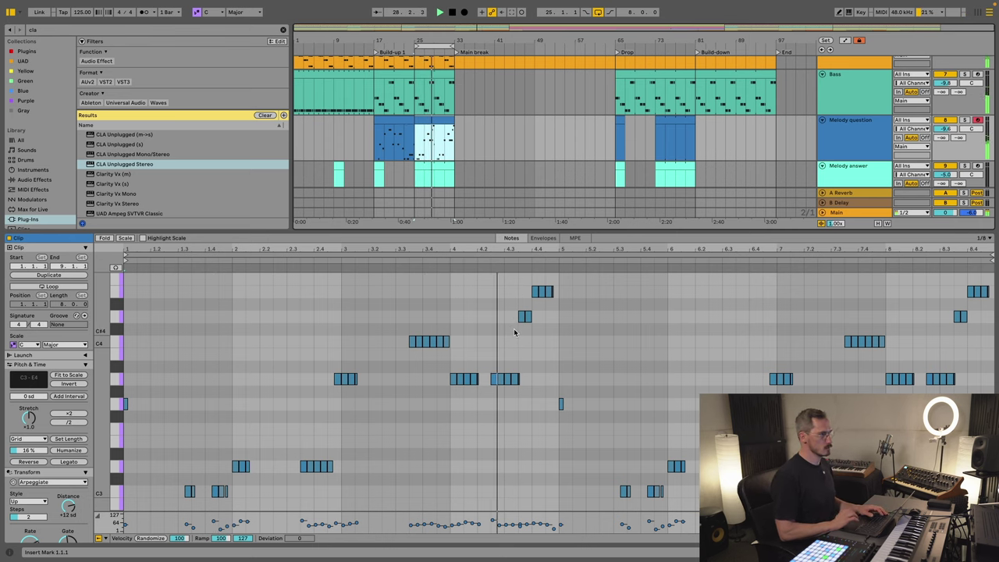
Step: Lower the two D4 notes at 4.3.3 in the Melody question clip to C4 and play from bar 4
drag(504, 321, 544, 323)
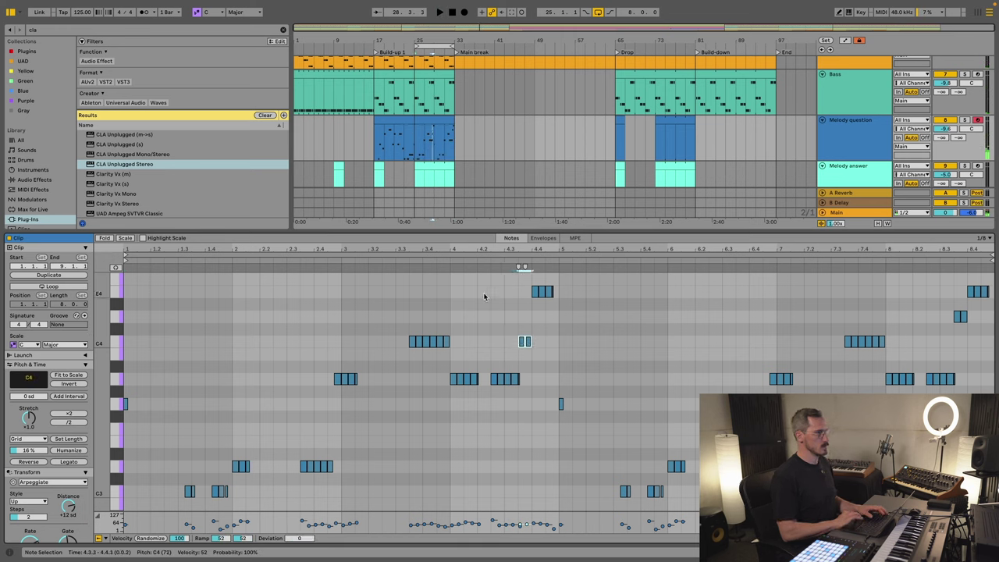
click(470, 257)
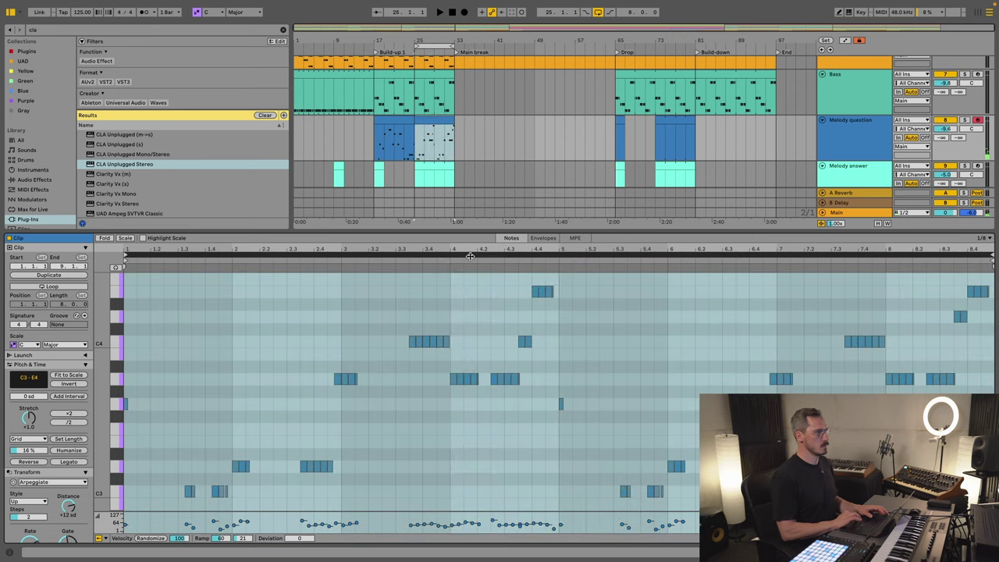
double_click(469, 316)
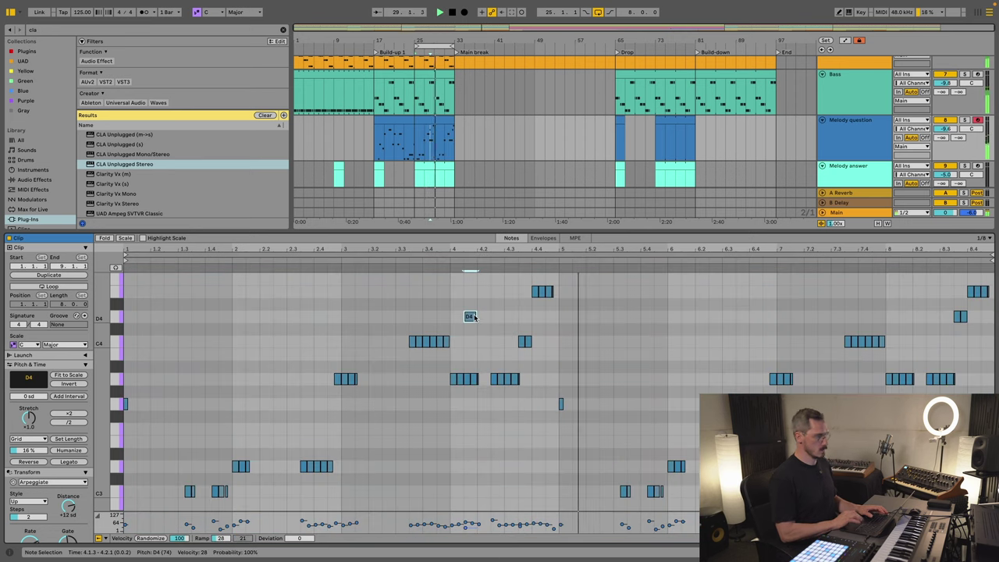
double_click(471, 316)
click(470, 258)
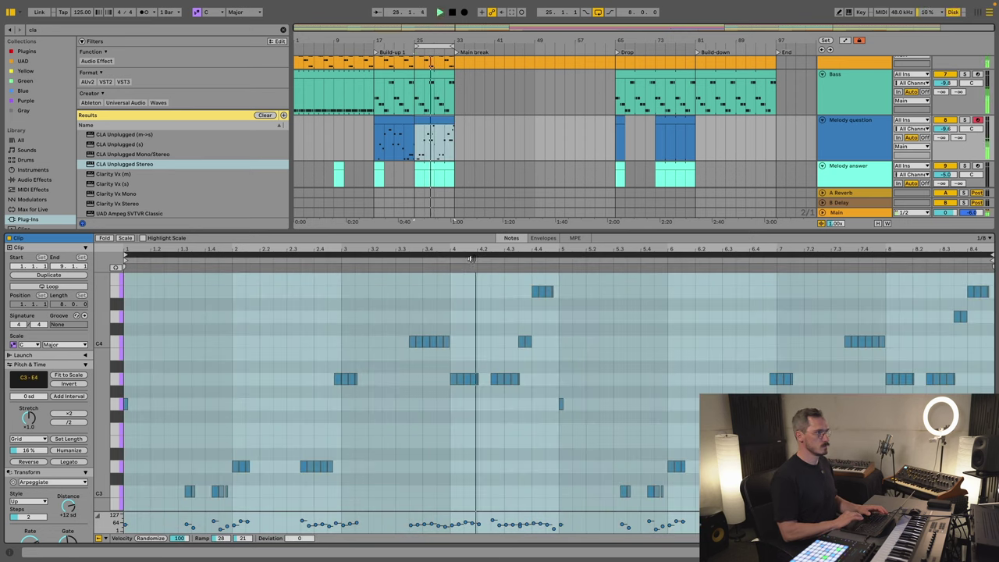
click(469, 313)
Step: Lengthen the short last E4 note of bar 4 to the bar's end, lower all four E4 notes there to D4 and play the phrase
click(514, 306)
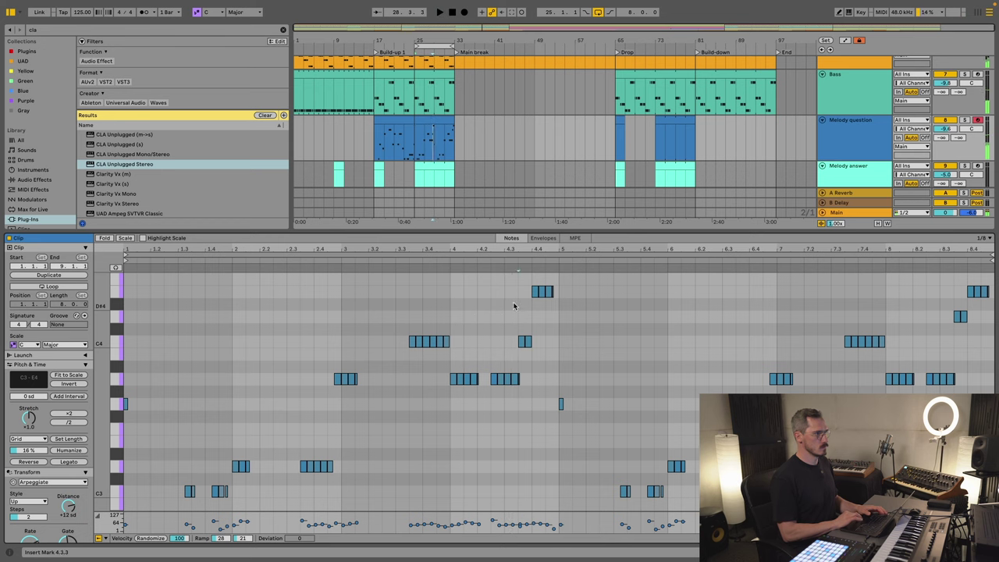
click(559, 301)
key(shift+Left)
key(shift+Left)
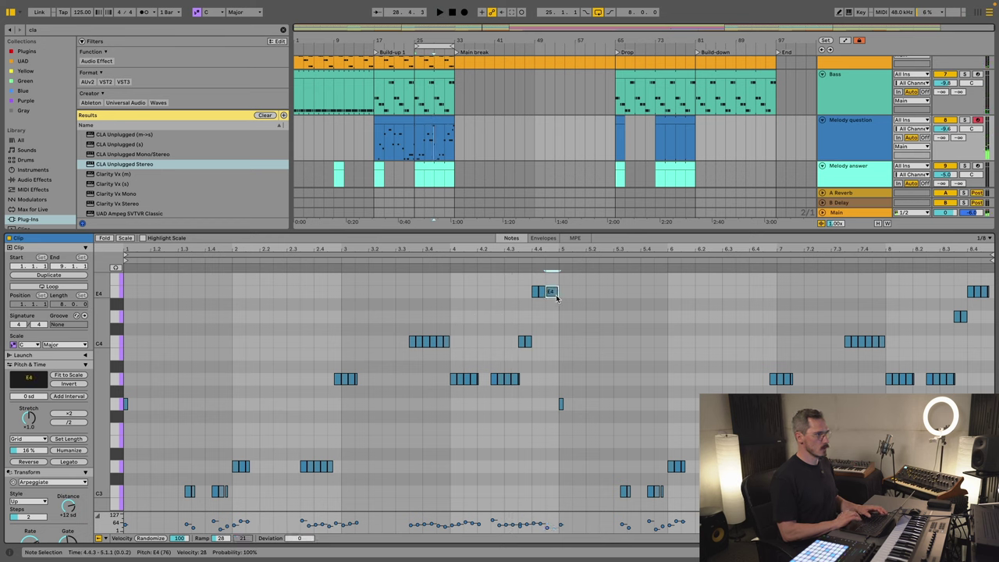
key(Delete)
double_click(556, 293)
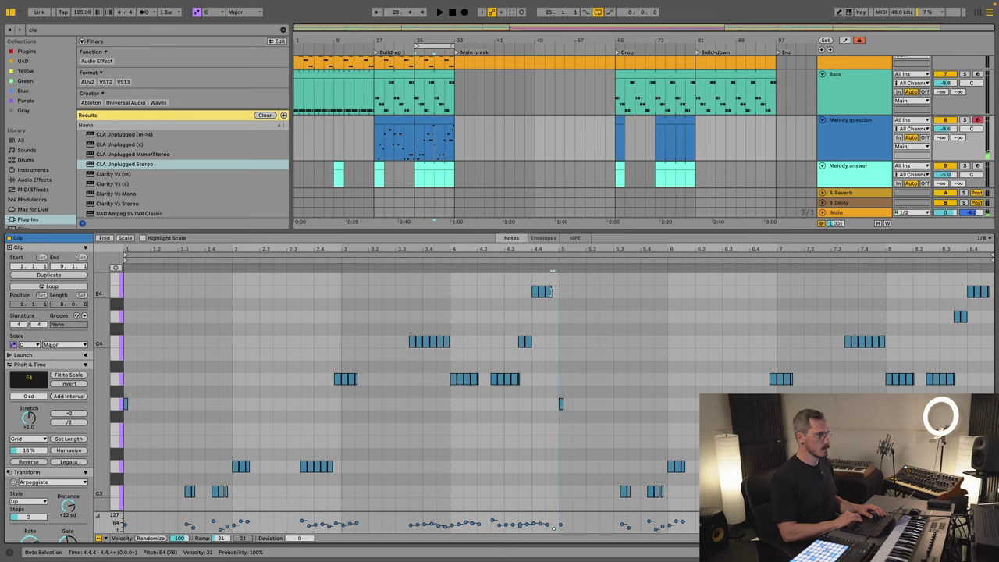
drag(518, 294, 556, 294)
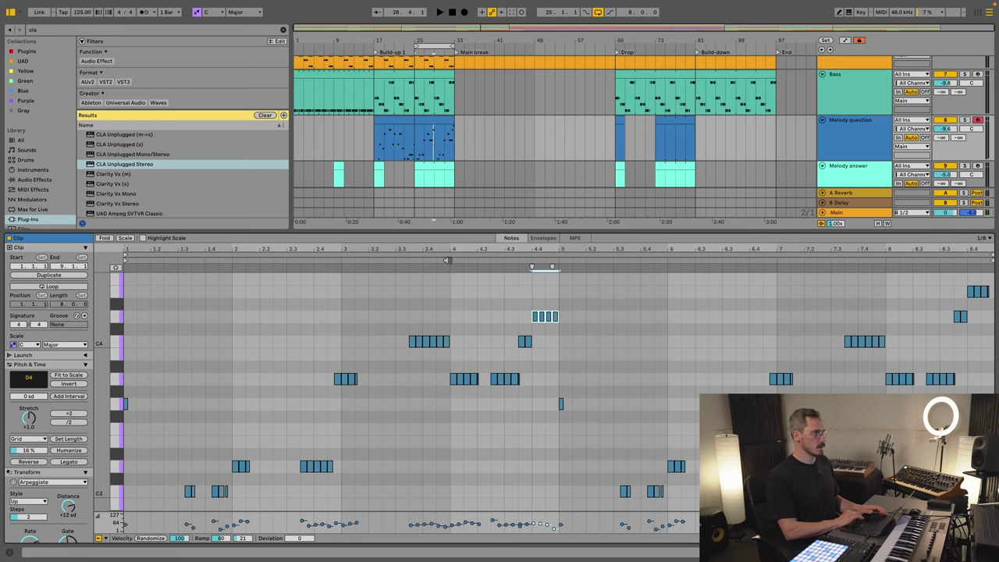
click(447, 260)
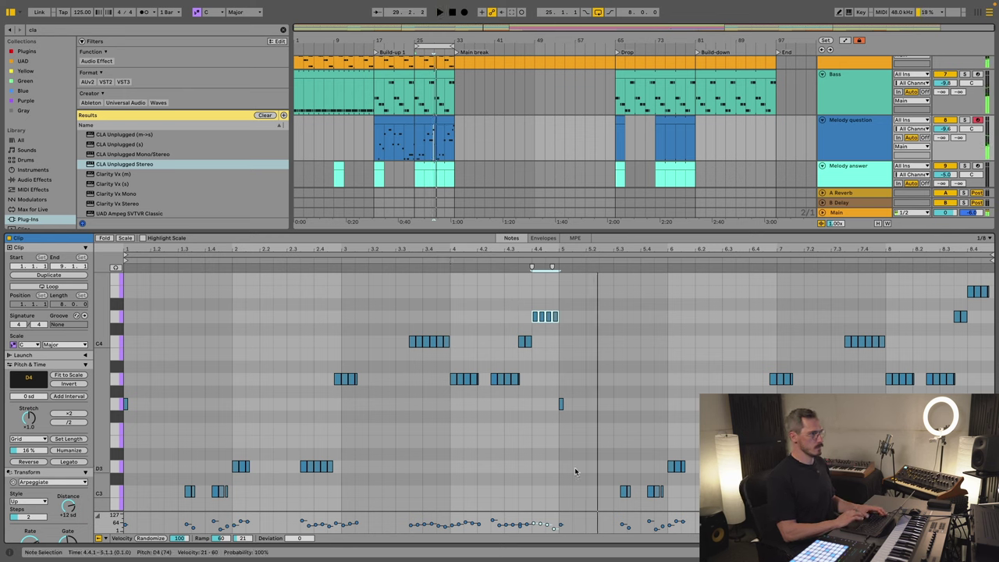
key(space)
Step: Lengthen the short G3 note at 5.1.1, duplicate it twice in a row to 5.1.2 and 5.1.3, and play the loop
click(569, 403)
scroll(464, 418, down, 5)
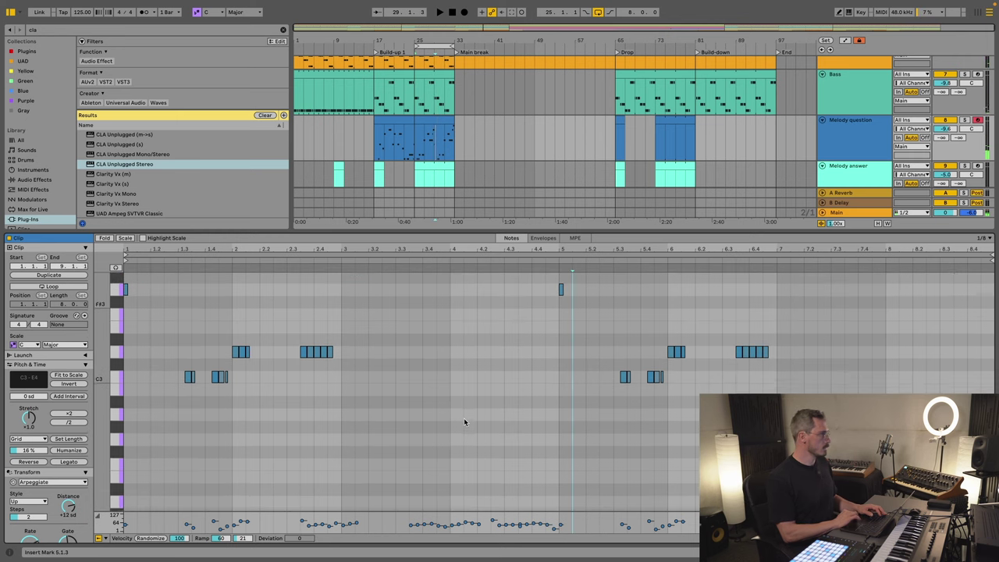
scroll(476, 420, up, 6)
click(562, 426)
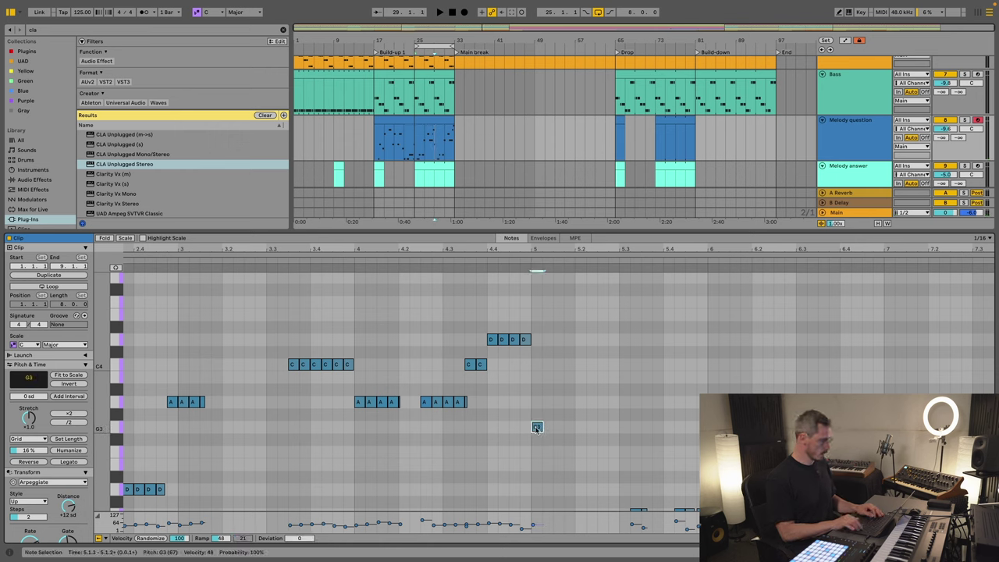
key(ctrl+d)
key(alt+Left)
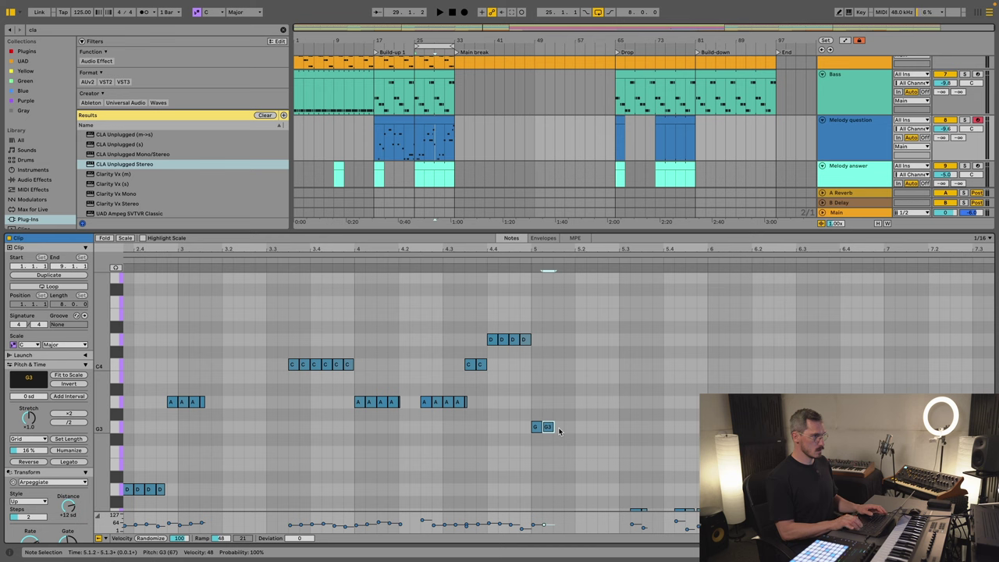
key(ctrl+d)
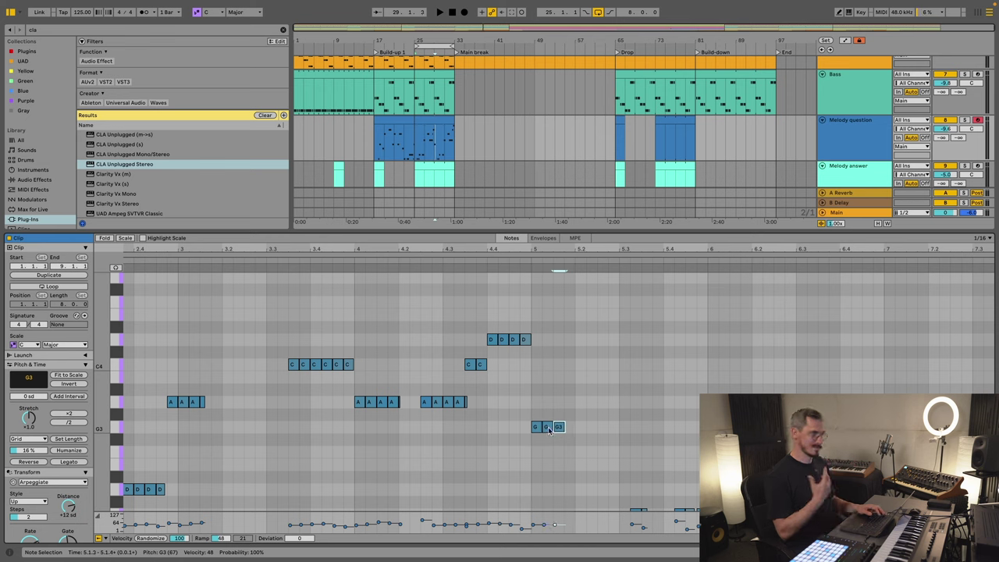
key(space)
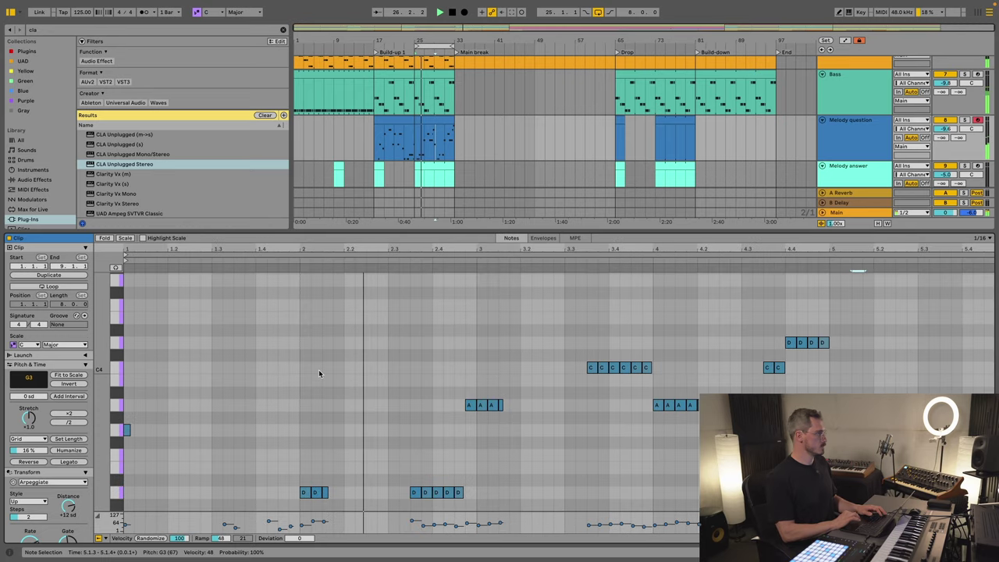
Step: Delete the short G3 note at 1.1.1 and lengthen the last E4 note of bar 8 to the clip's end
click(124, 431)
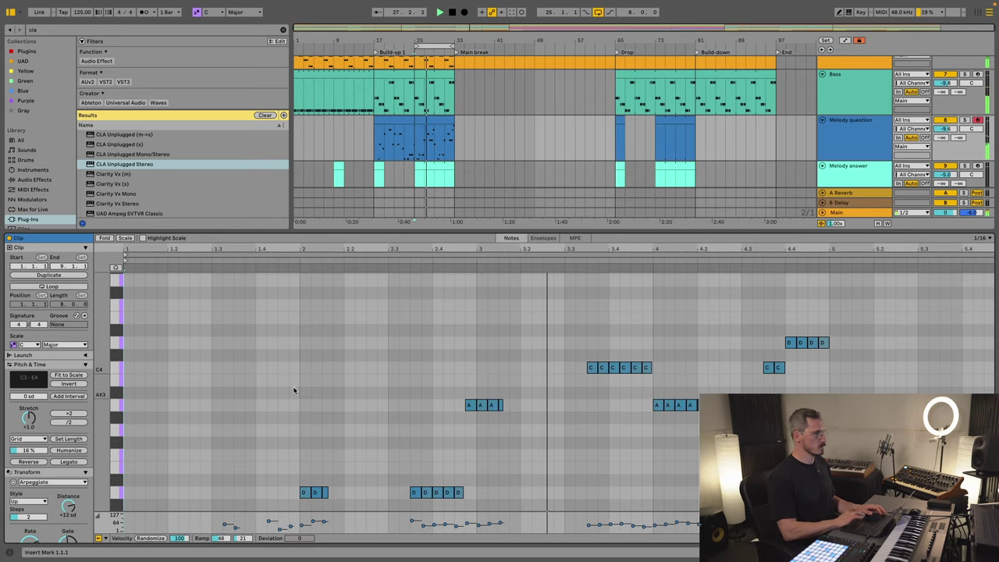
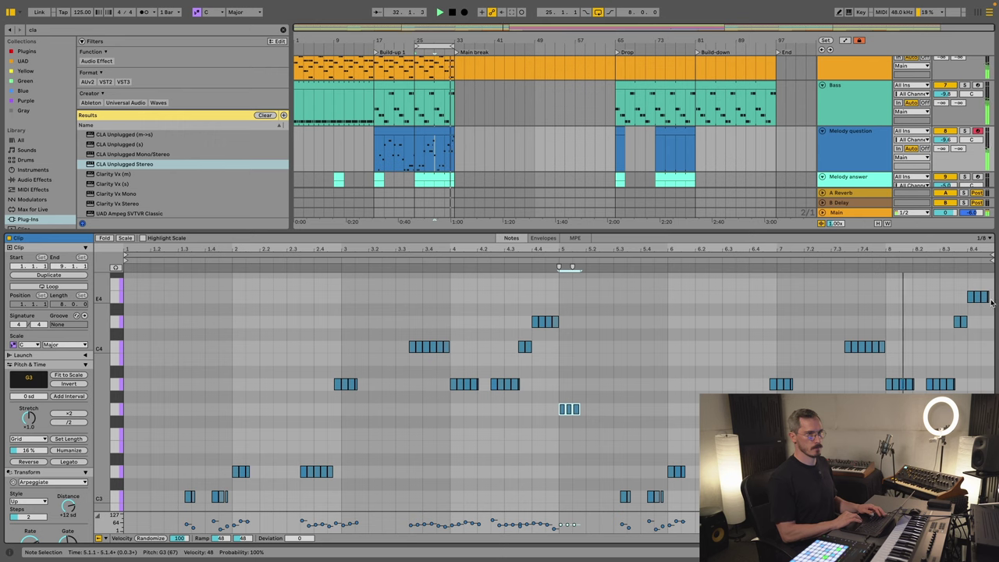
click(988, 298)
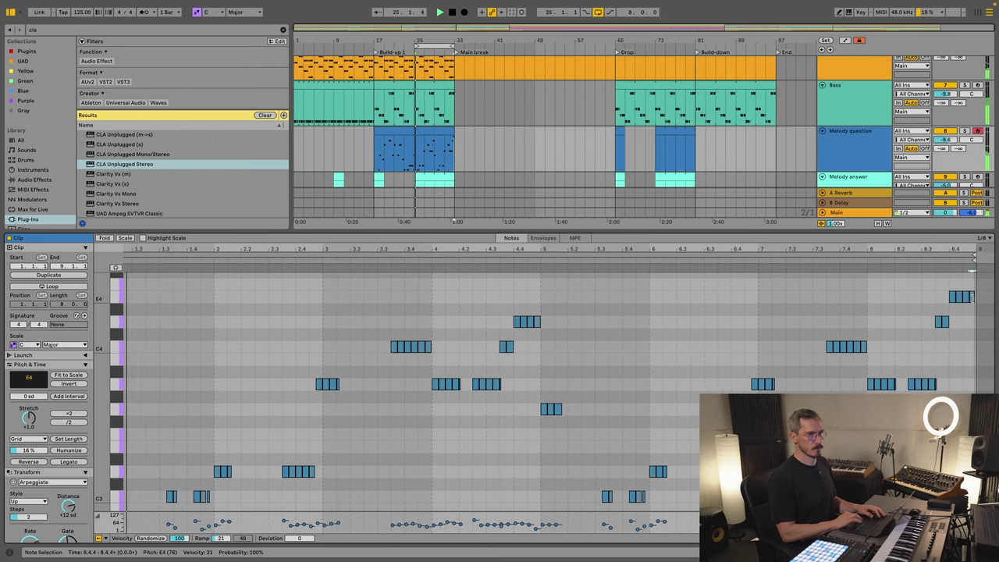
click(943, 321)
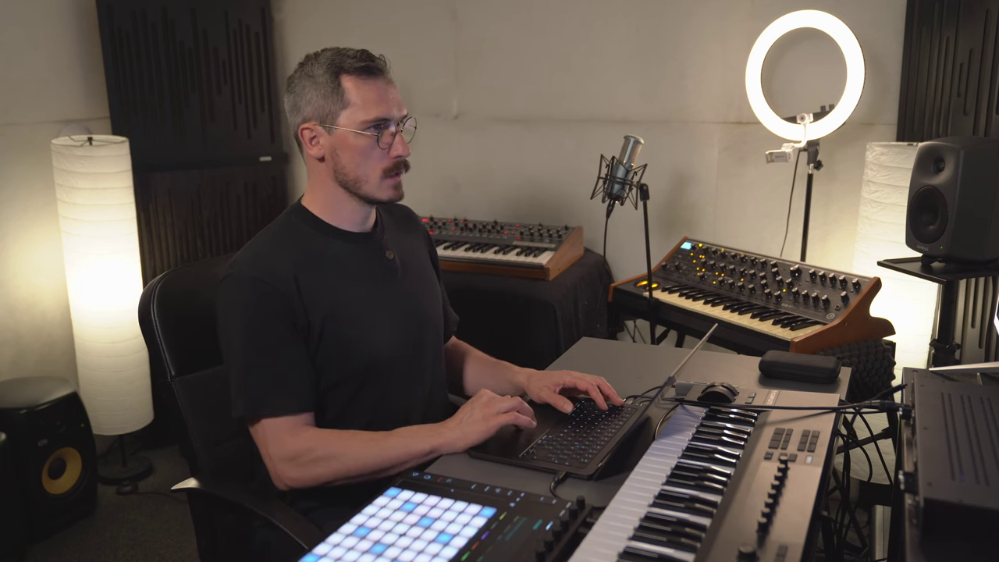
Step: Copy the three G3 notes at 5.1.1 to the start of the clip at 1.1.1
click(562, 314)
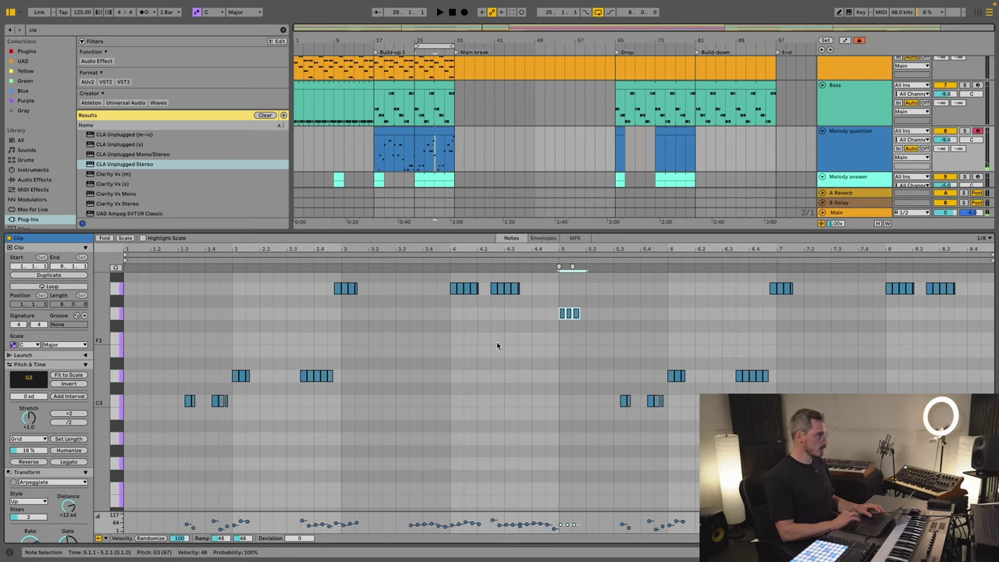
click(127, 446)
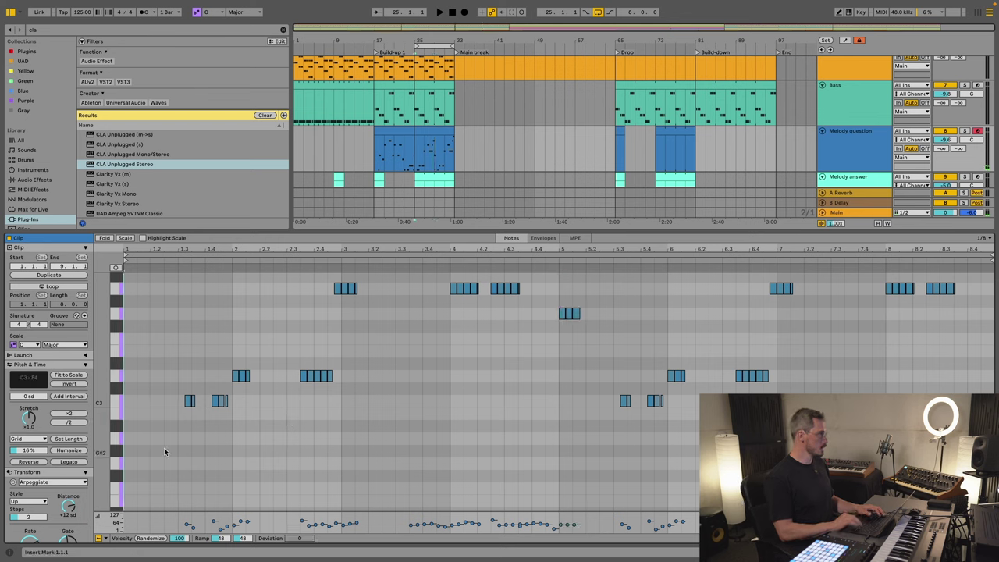
key(ctrl+v)
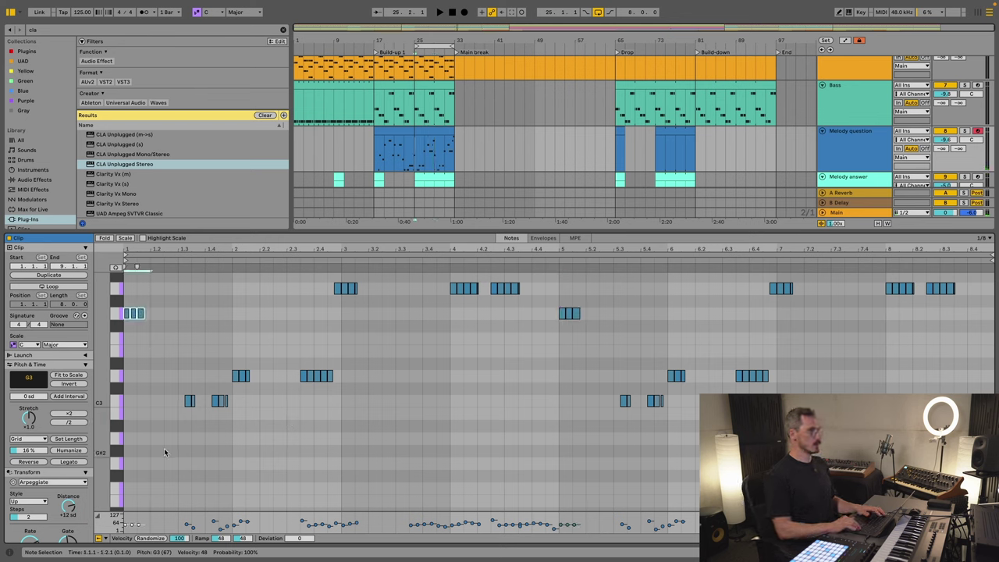
Step: Lower the three pasted notes at 1.1.1 to E3 and play the loop
key(Down)
key(Down)
key(Down)
key(Down)
key(Down)
key(Down)
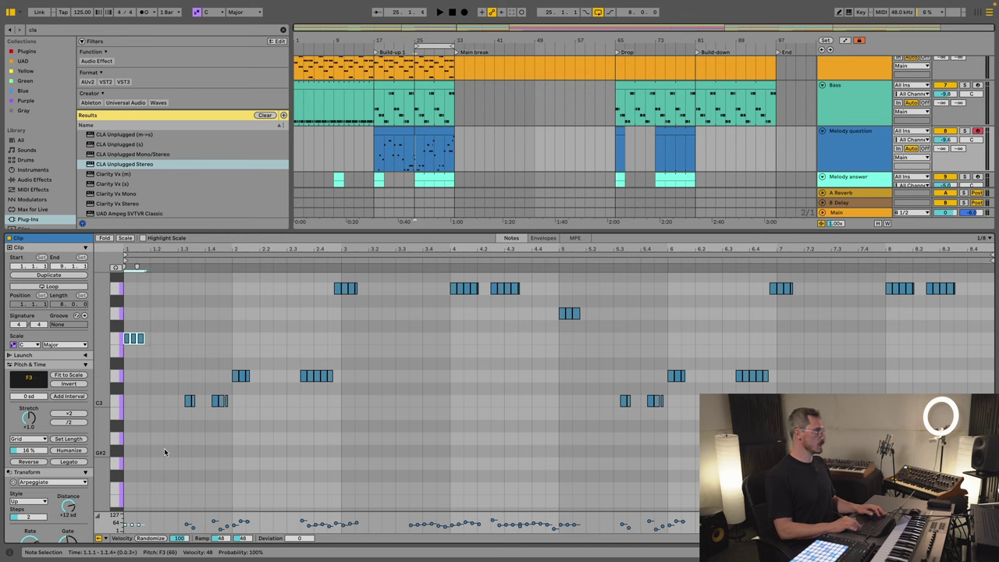
key(Up)
key(Up)
key(Up)
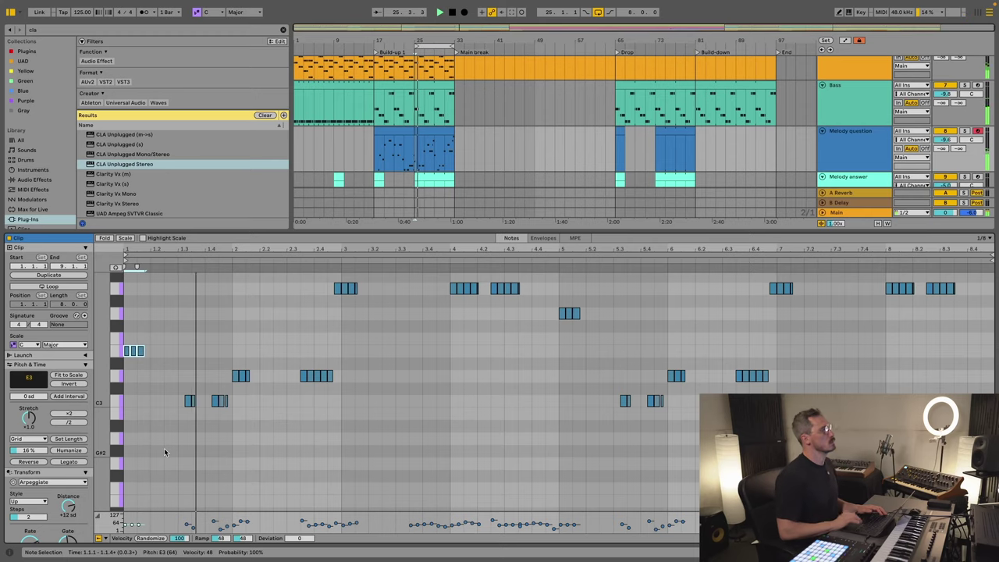
key(Down)
key(Down)
key(Down)
key(Down)
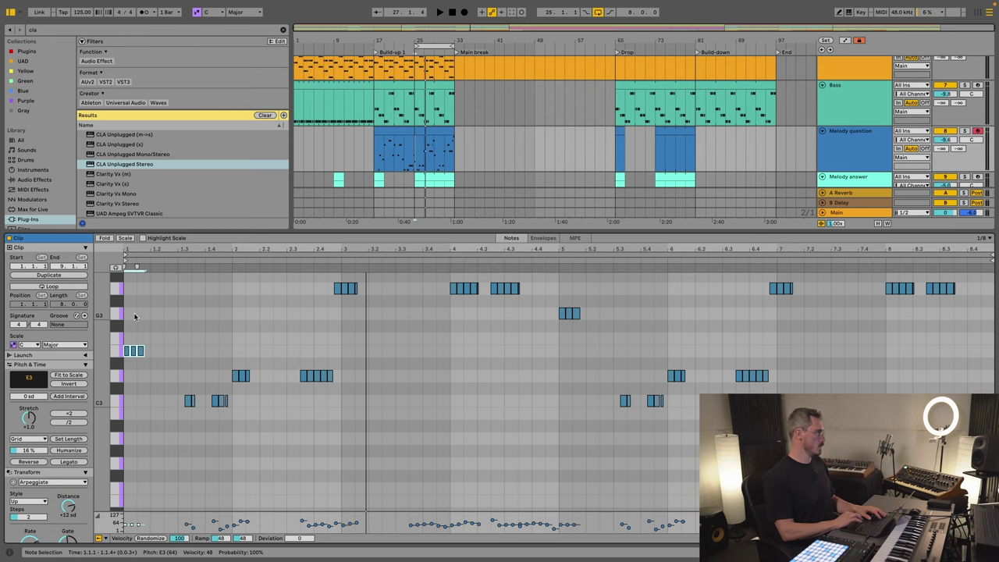
Step: Look over the clip's higher note range, play the loop and return to the full arrangement of tracks
scroll(119, 308, up, 2)
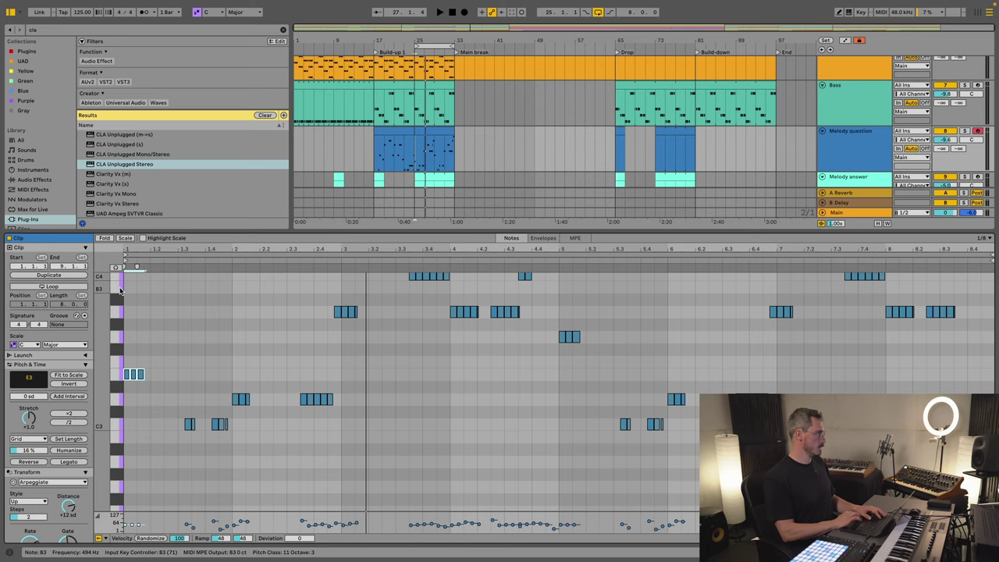
scroll(120, 296, up, 3)
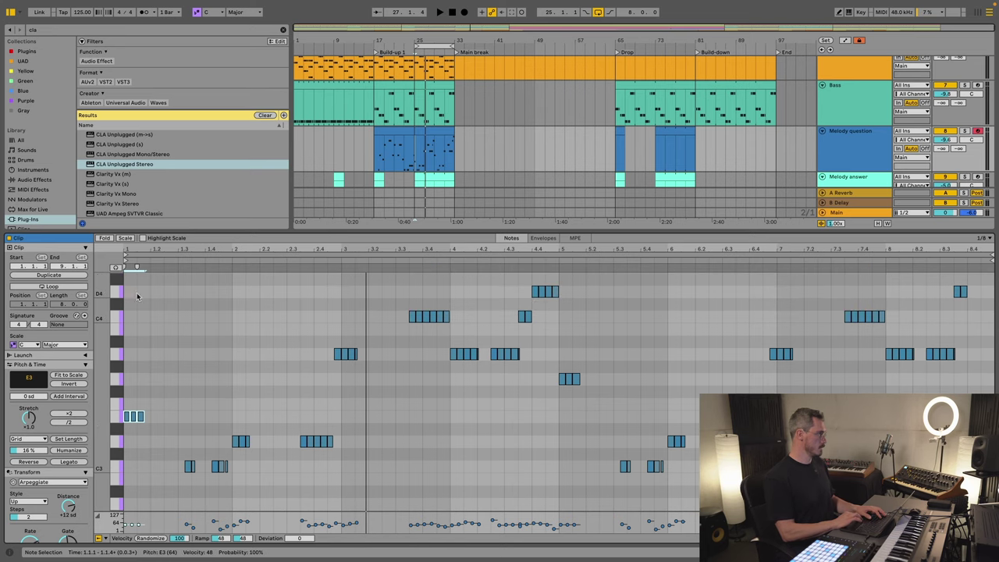
scroll(136, 296, up, 3)
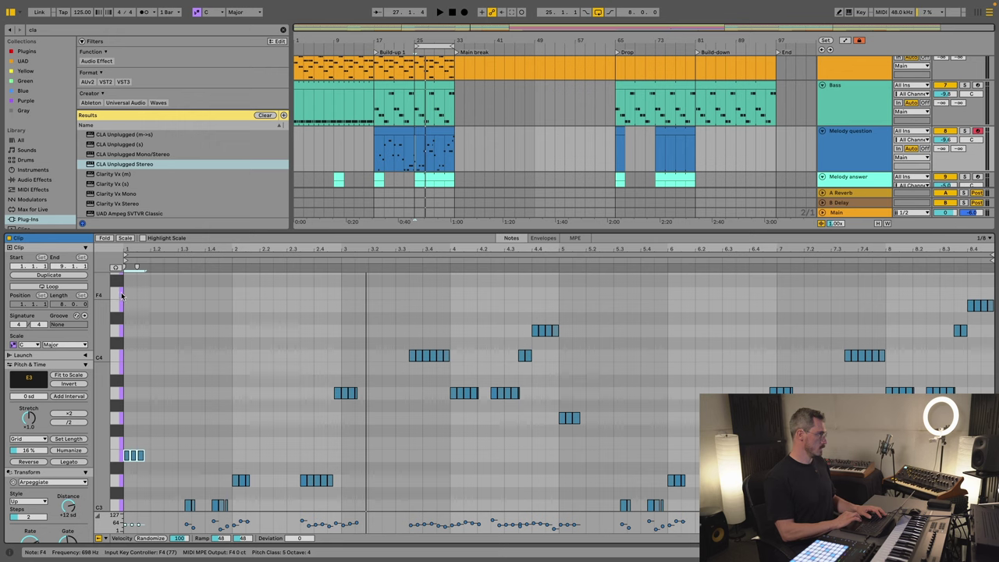
scroll(121, 295, up, 4)
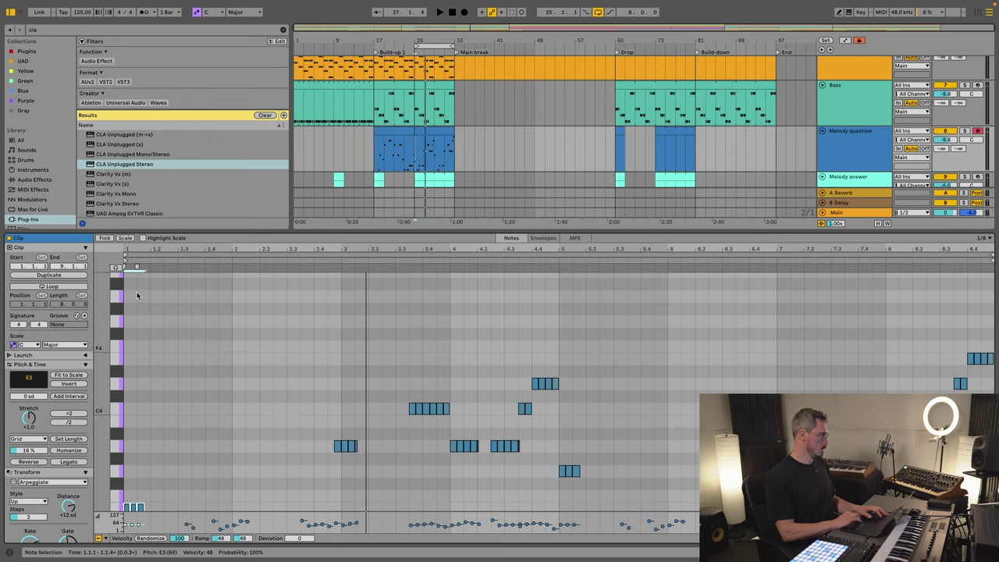
scroll(145, 297, up, 2)
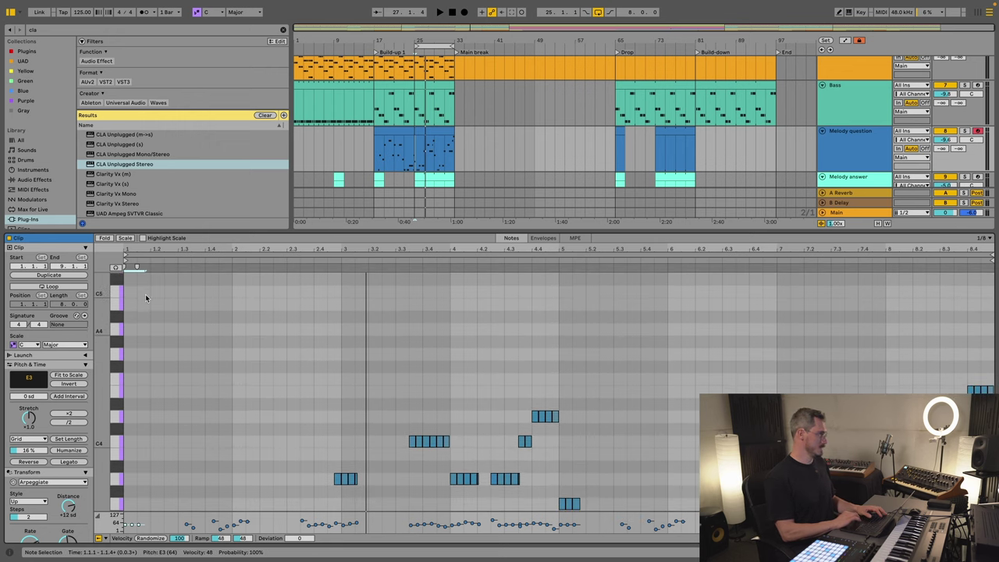
scroll(164, 317, down, 3)
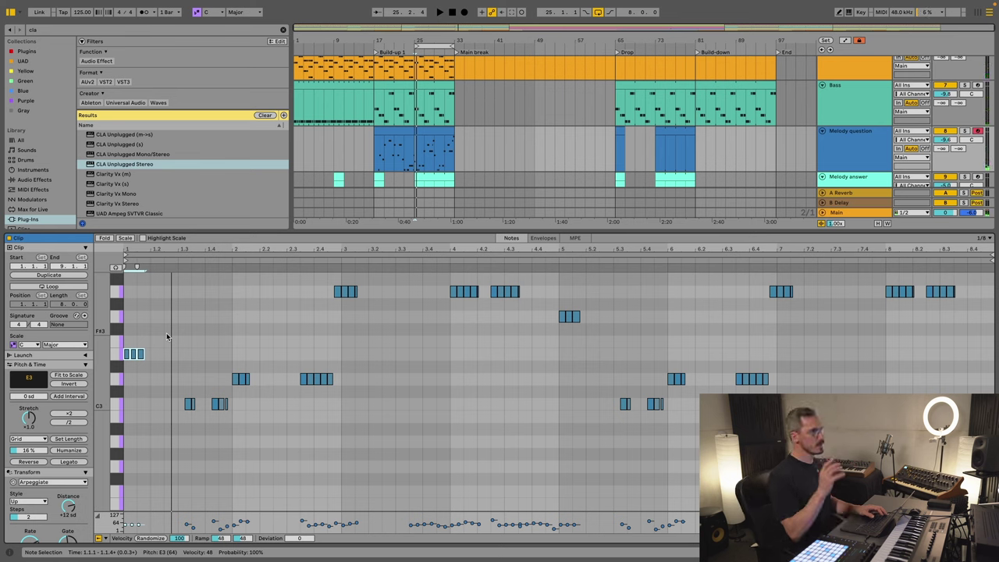
key(space)
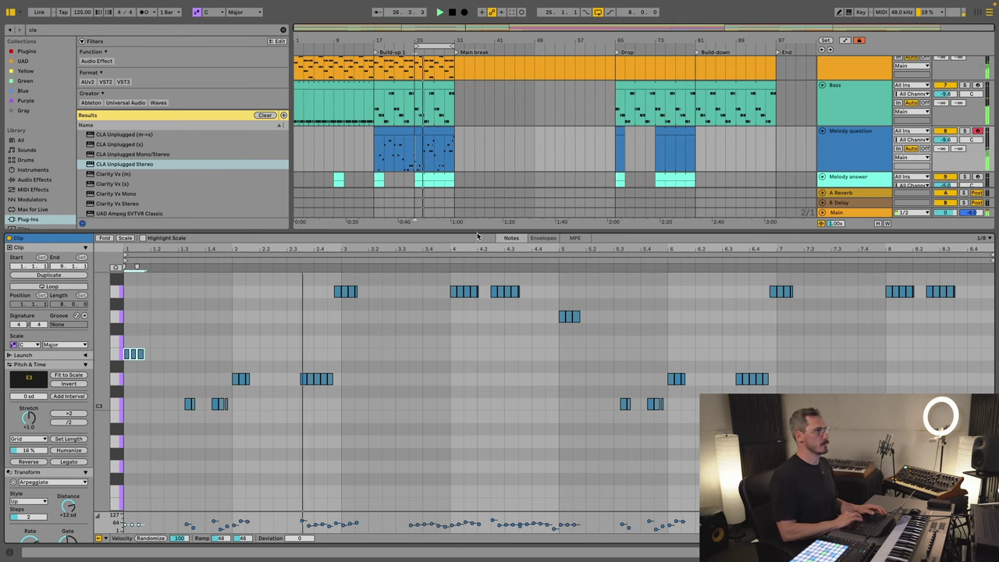
key(super+alt+l)
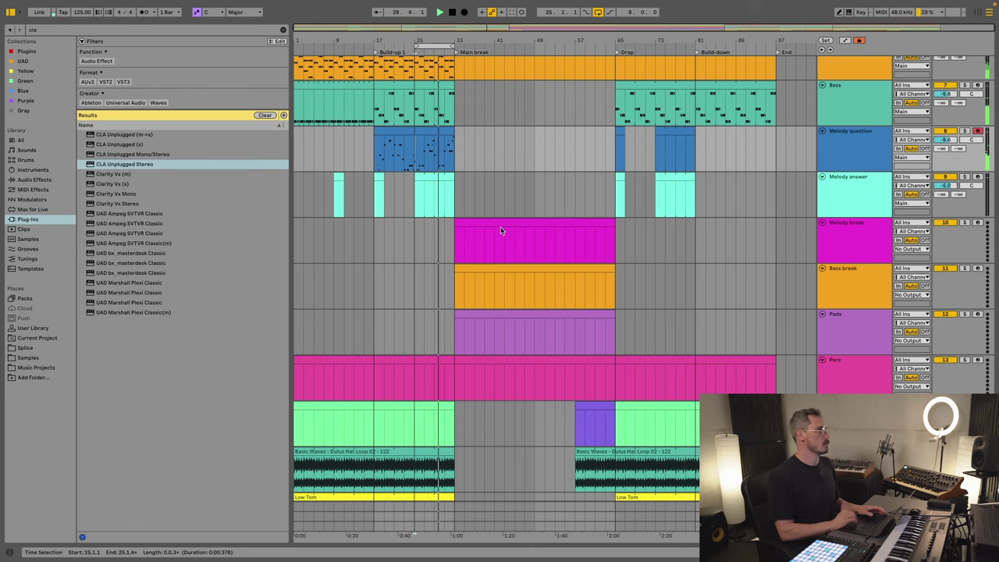
scroll(444, 166, up, 2)
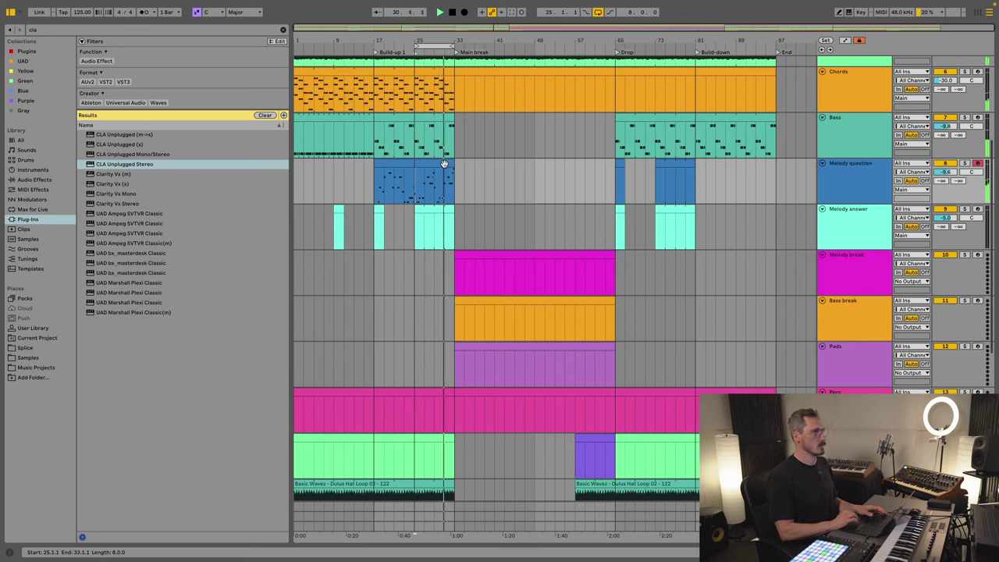
Step: Reopen the Melody question clip at bars 25 to 33 and lower its first three notes to C3
click(431, 164)
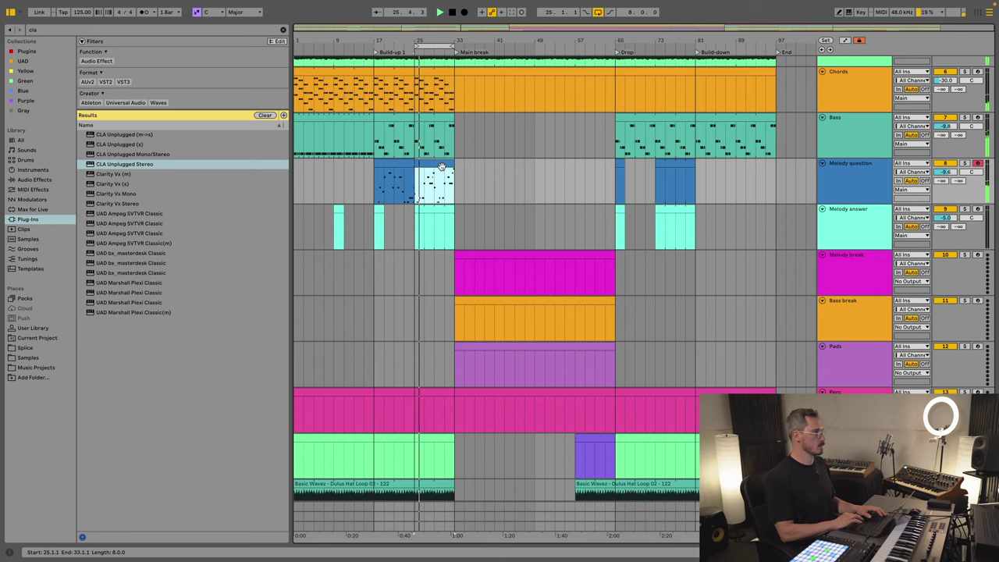
double_click(442, 167)
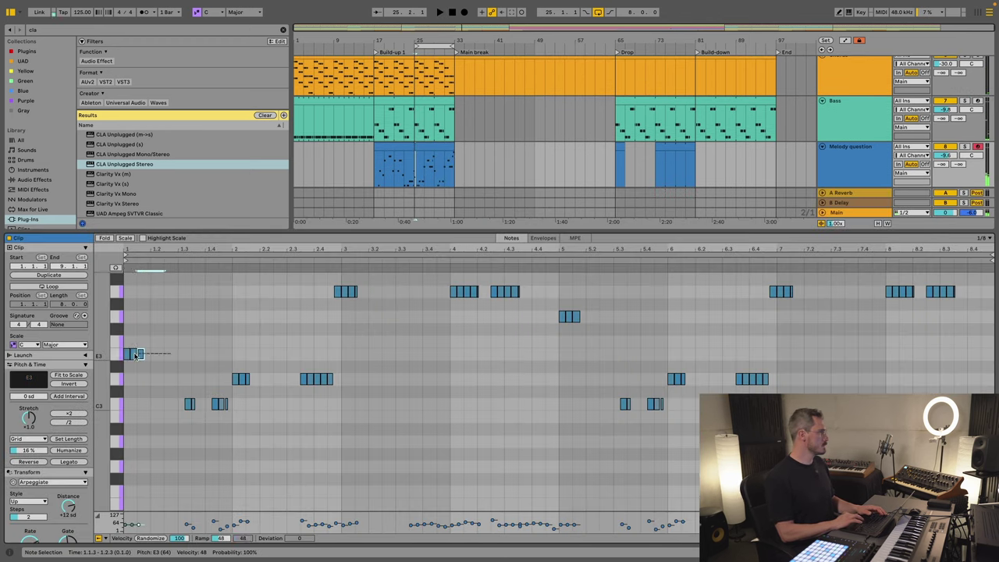
key(space)
scroll(169, 385, down, 1)
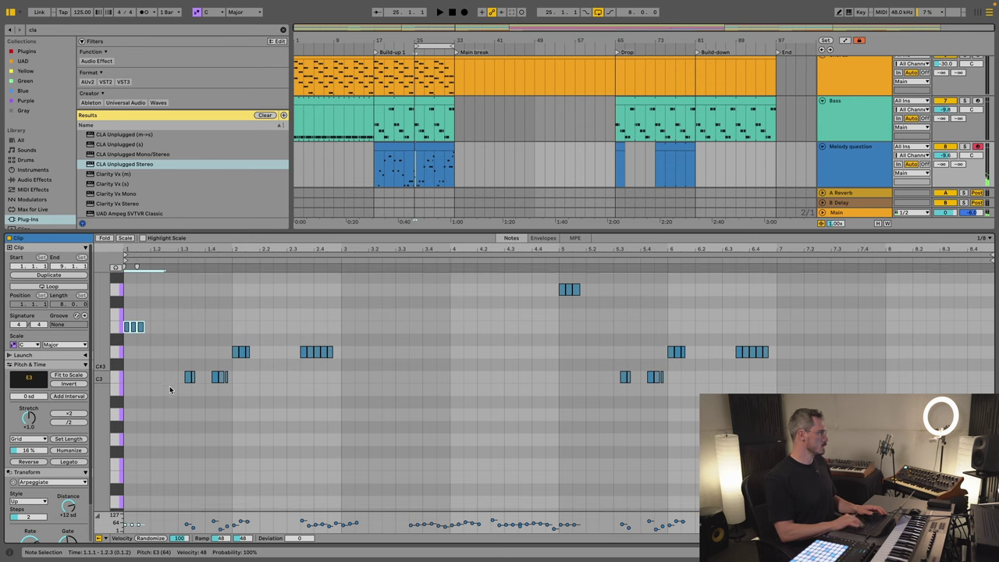
key(Down)
key(Down)
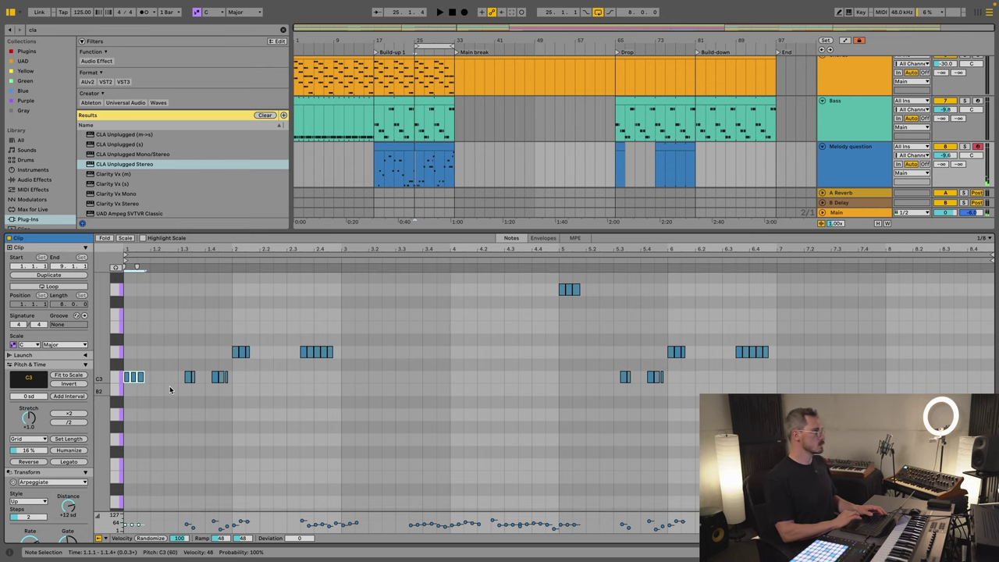
Step: Compare the Melody question clip at bar 17 with the one at bar 25 and play the revised opening notes
click(396, 147)
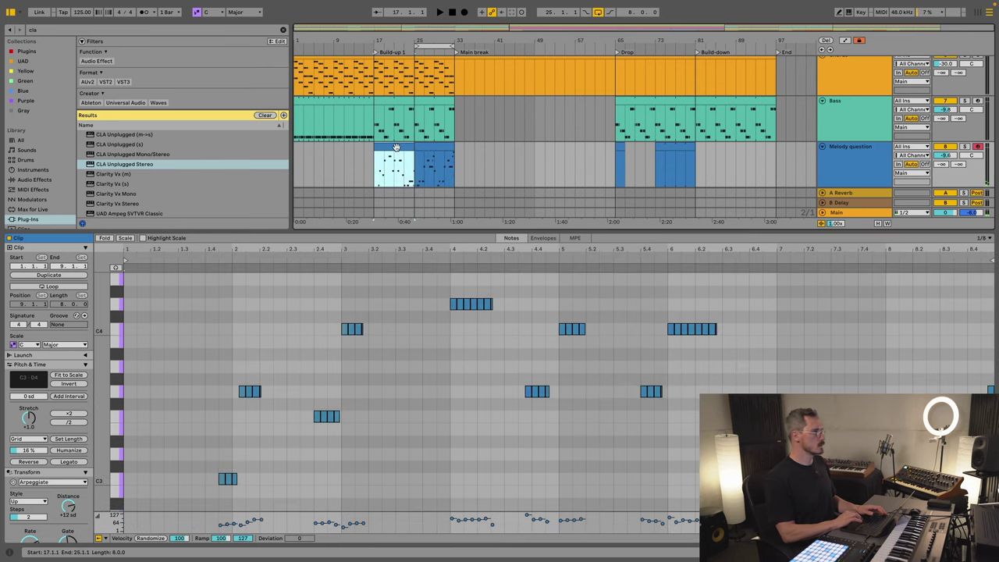
click(437, 148)
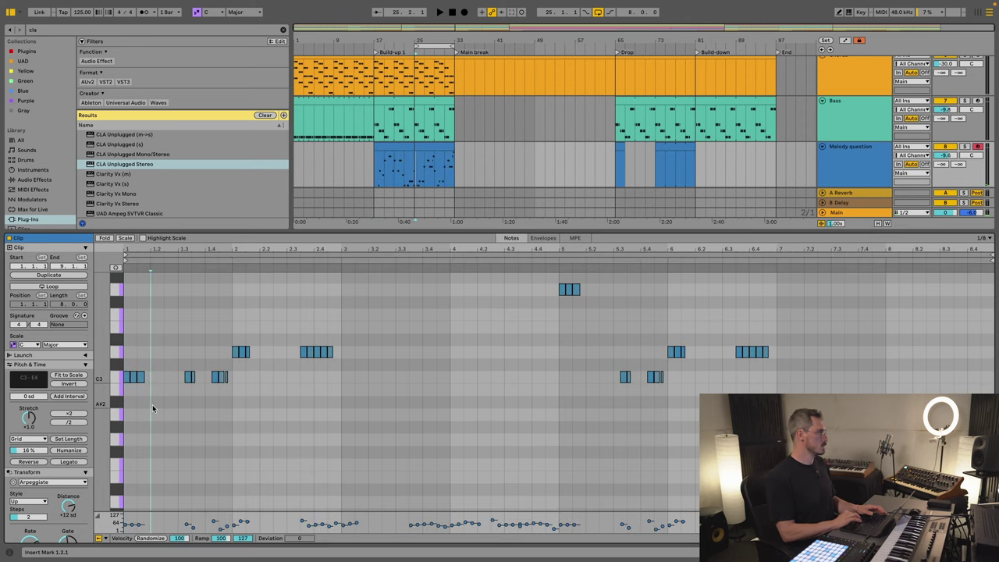
drag(155, 403, 111, 363)
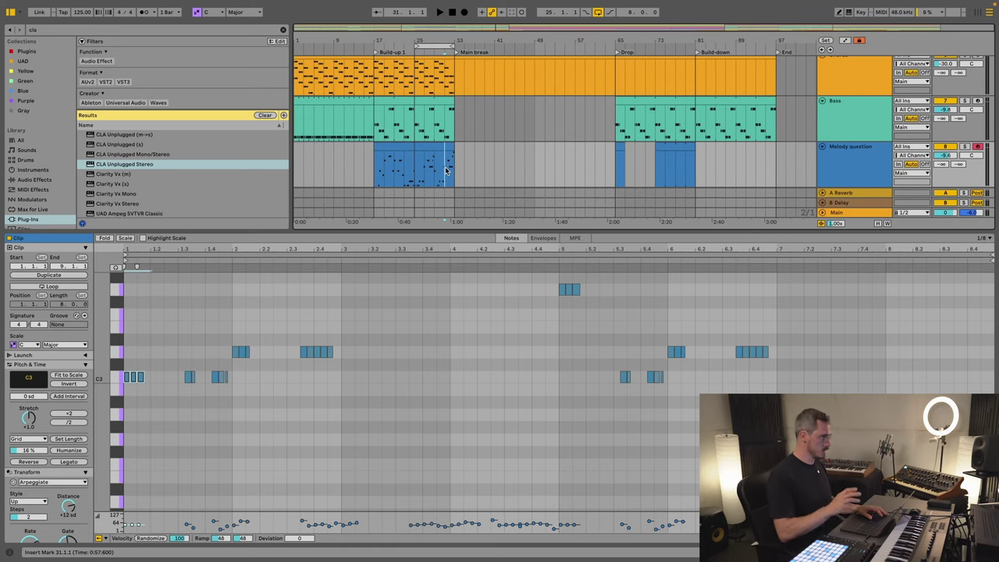
key(space)
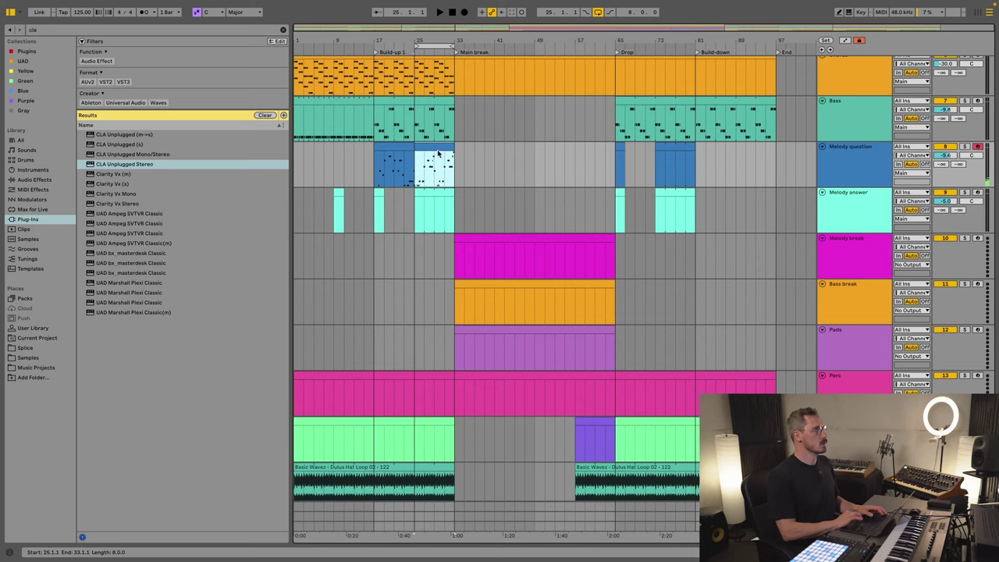
Step: Recolour the Melody question clip at bars 17 to 25 light purple-blue and play it
scroll(393, 185, down, 1)
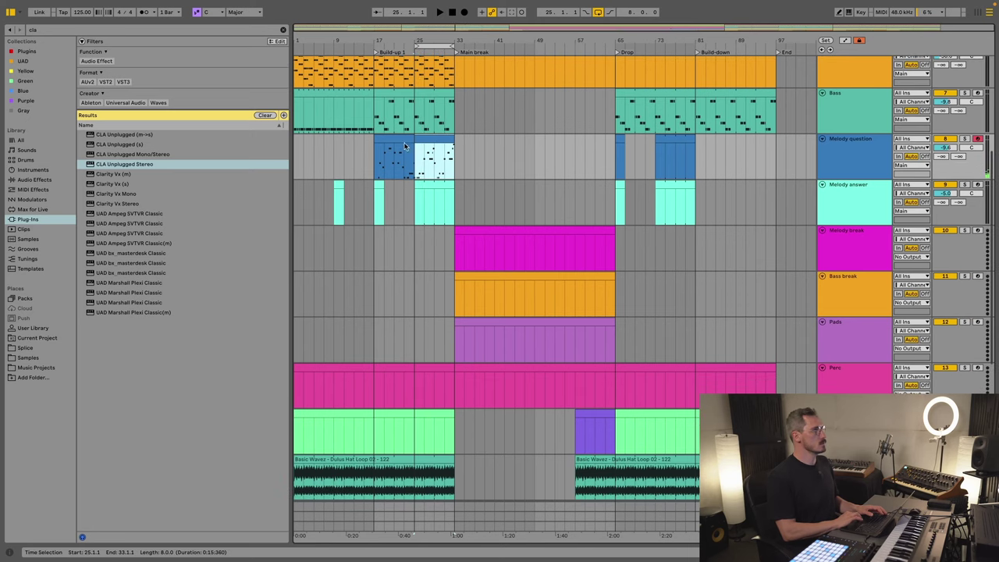
click(405, 141)
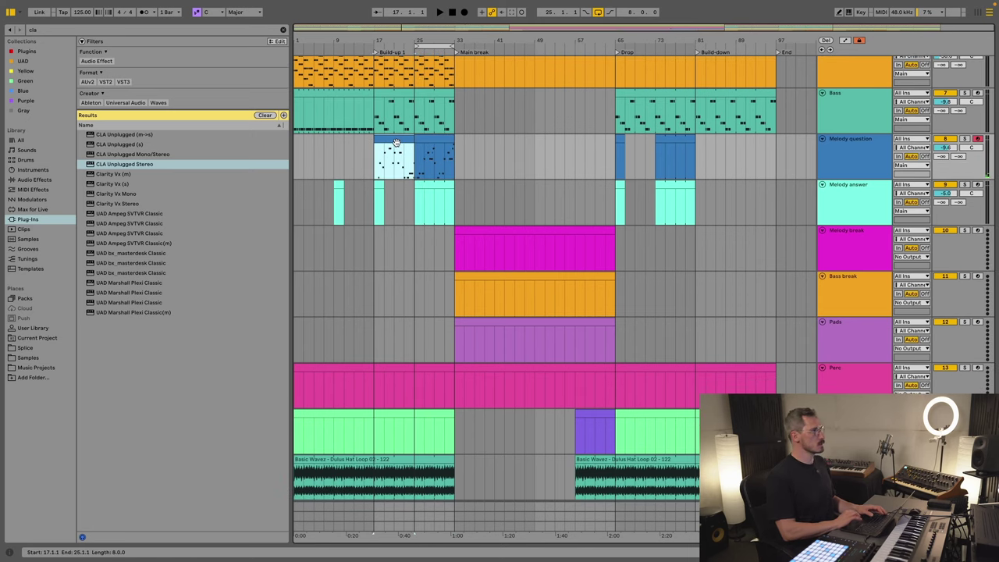
right_click(396, 143)
click(495, 323)
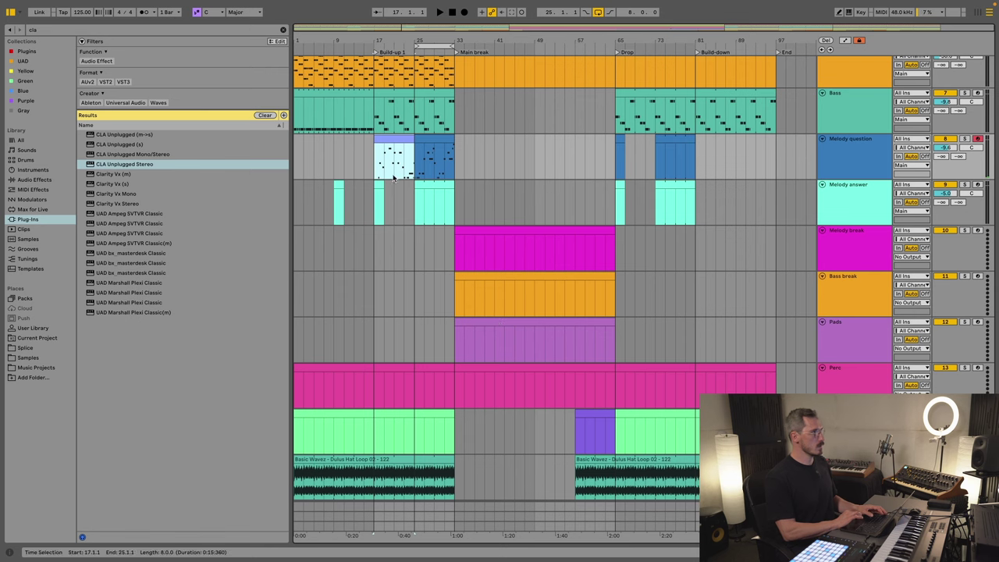
key(space)
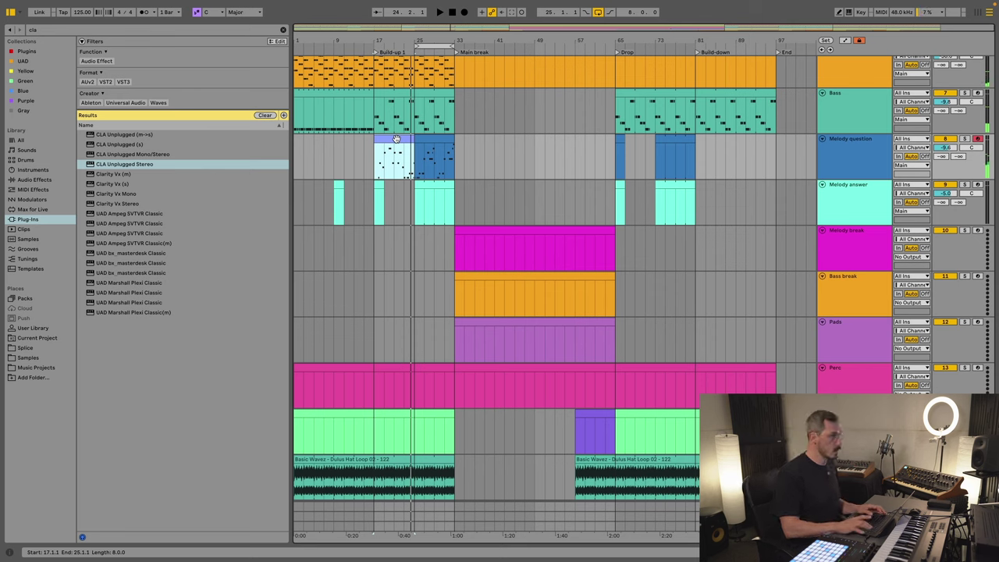
Step: Replace the Melody question clip at bars 17 to 25 with copies of bars 25 to 27 placed at bars 9 and 17
drag(415, 160, 419, 166)
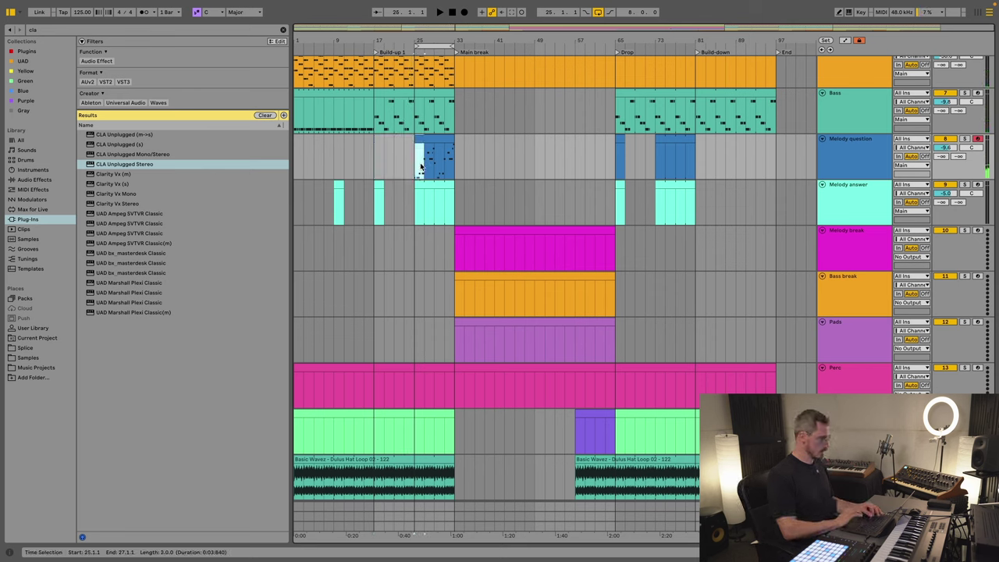
click(340, 174)
key(ctrl+v)
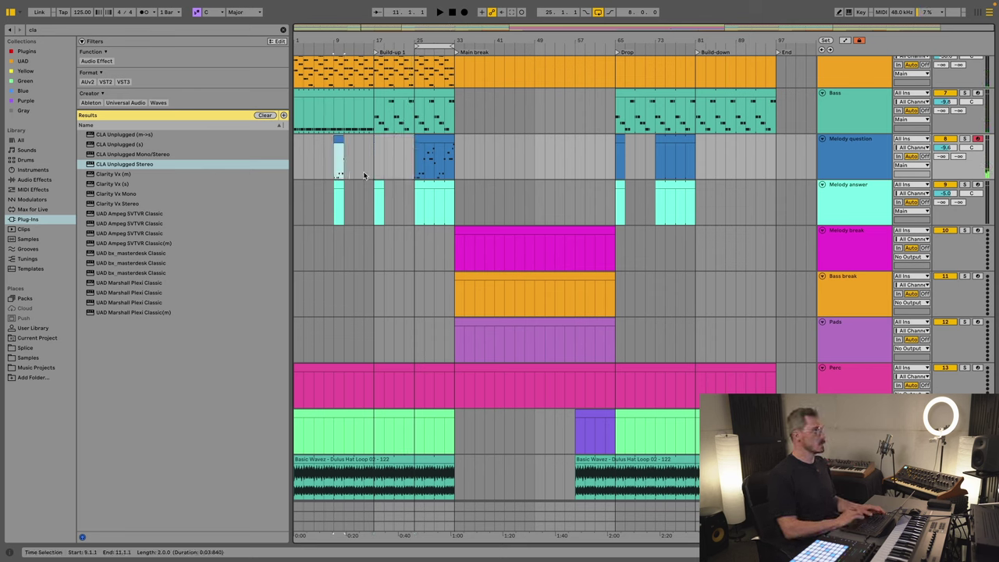
key(ctrl+v)
scroll(334, 173, down, 3)
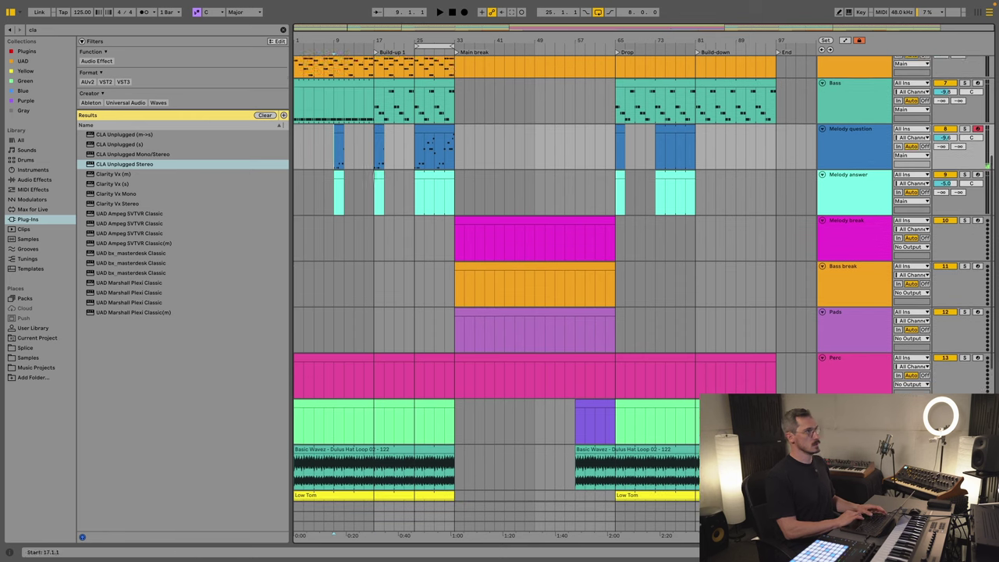
Step: Open the Repro-5 synth on the Melody answer track and check its Favourite 1 presets
click(873, 163)
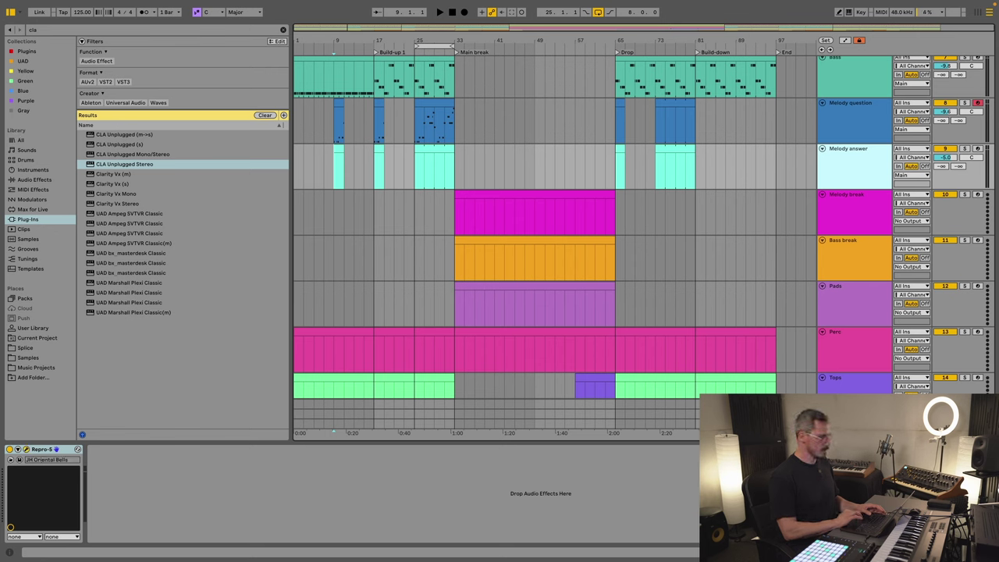
key(super+alt+p)
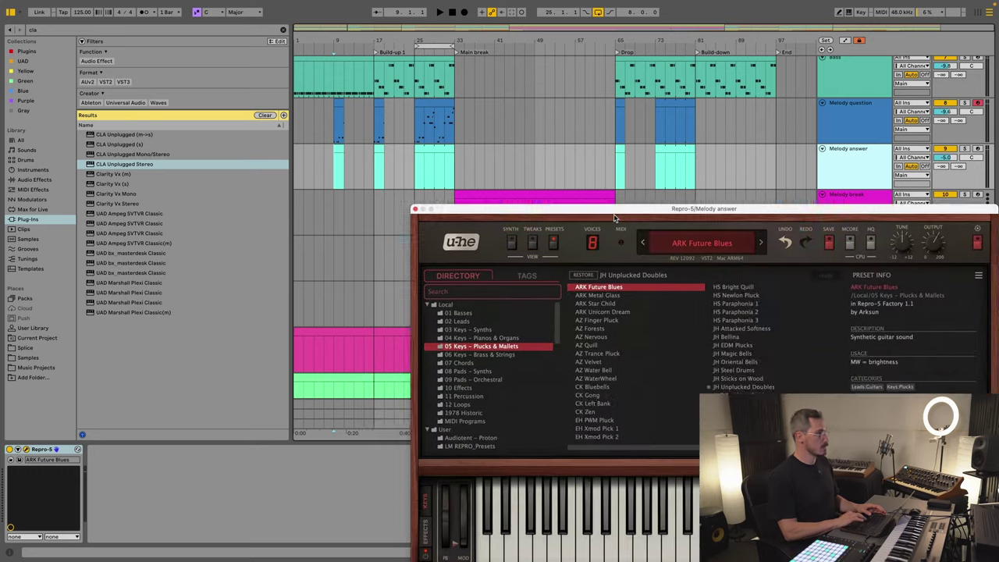
drag(475, 137, 417, 113)
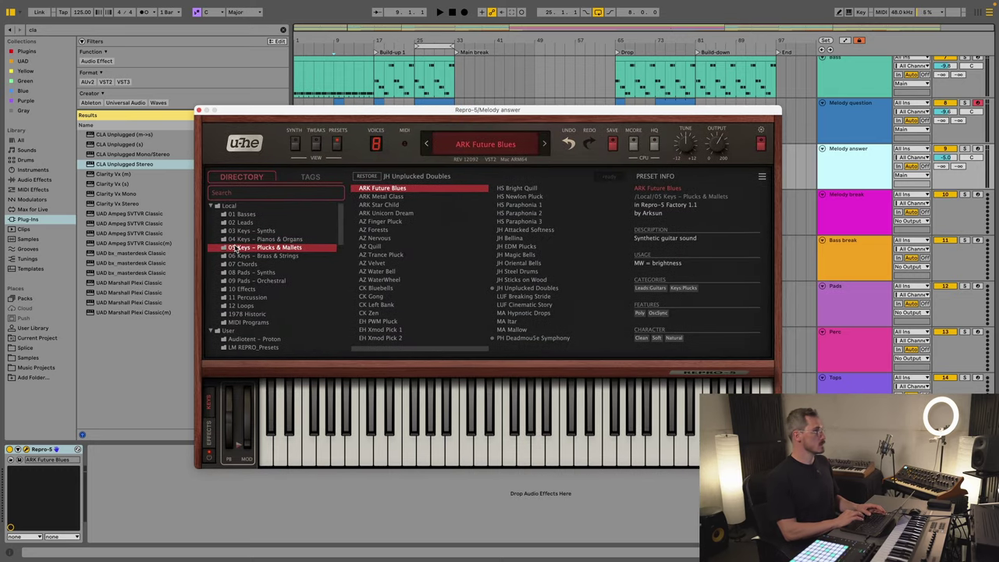
scroll(278, 282, down, 5)
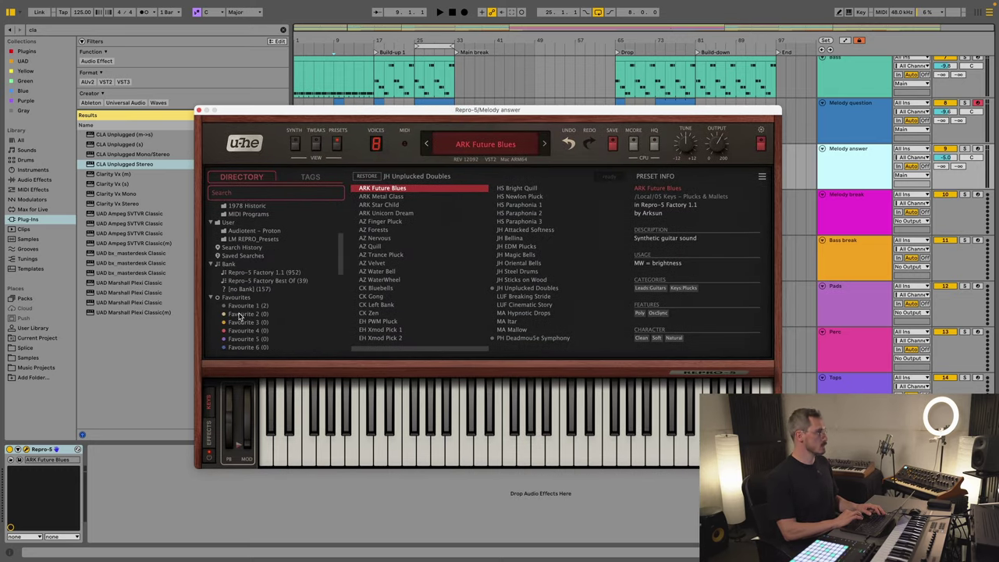
click(260, 306)
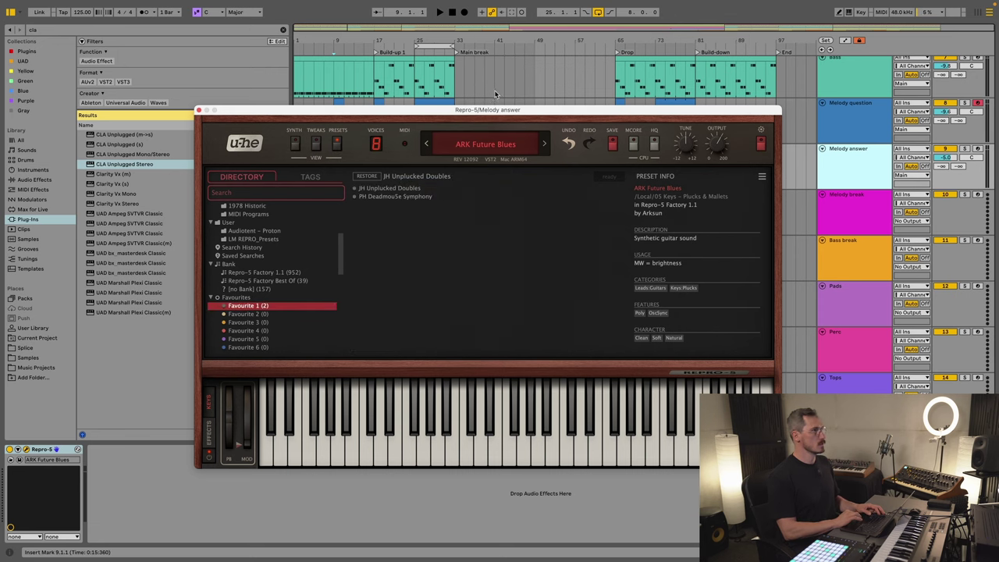
drag(490, 114, 535, 114)
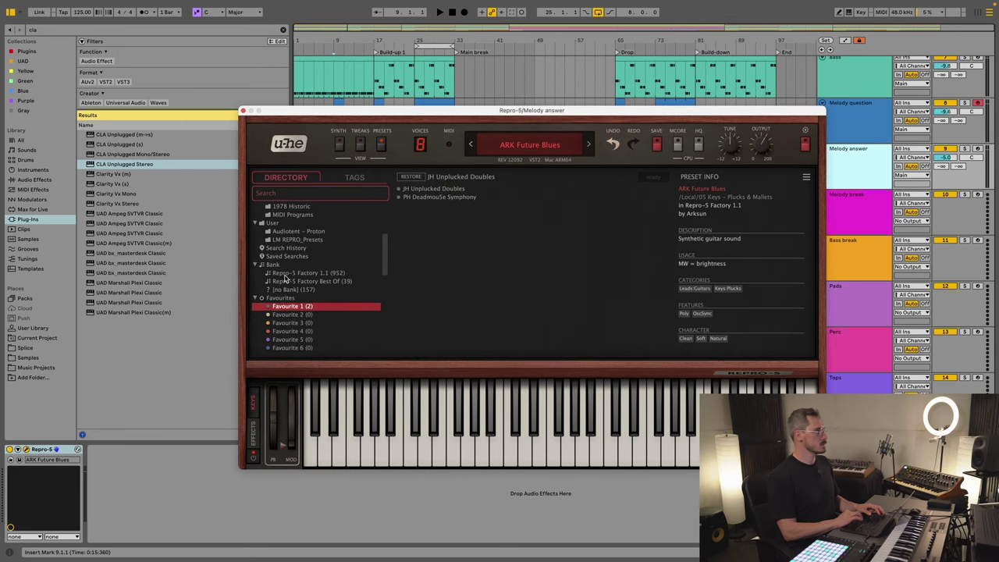
Step: Return Repro-5 to the 05 Keys - Plucks & Mallets presets and arm the Melody answer track for recording
scroll(317, 256, up, 5)
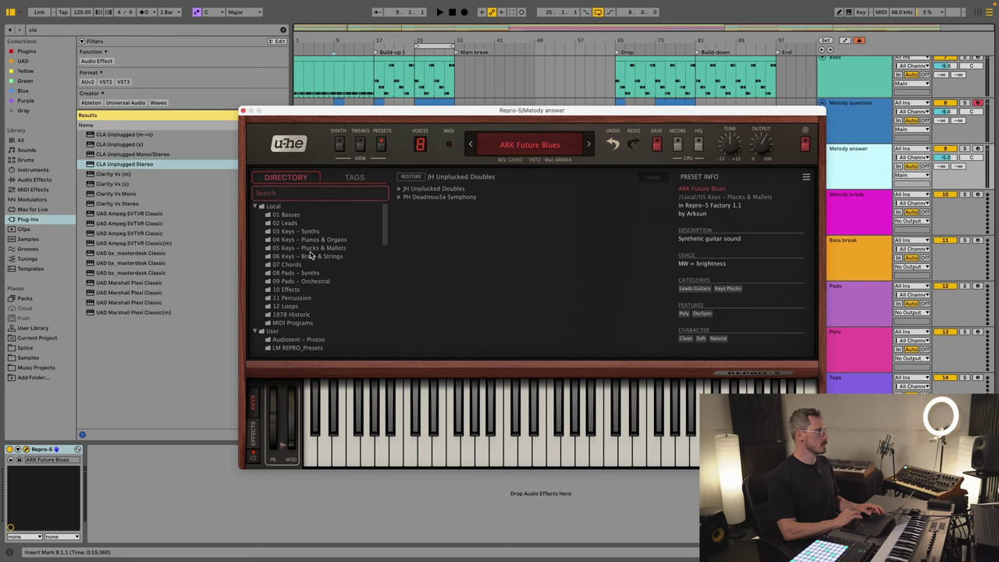
click(320, 249)
drag(462, 114, 442, 271)
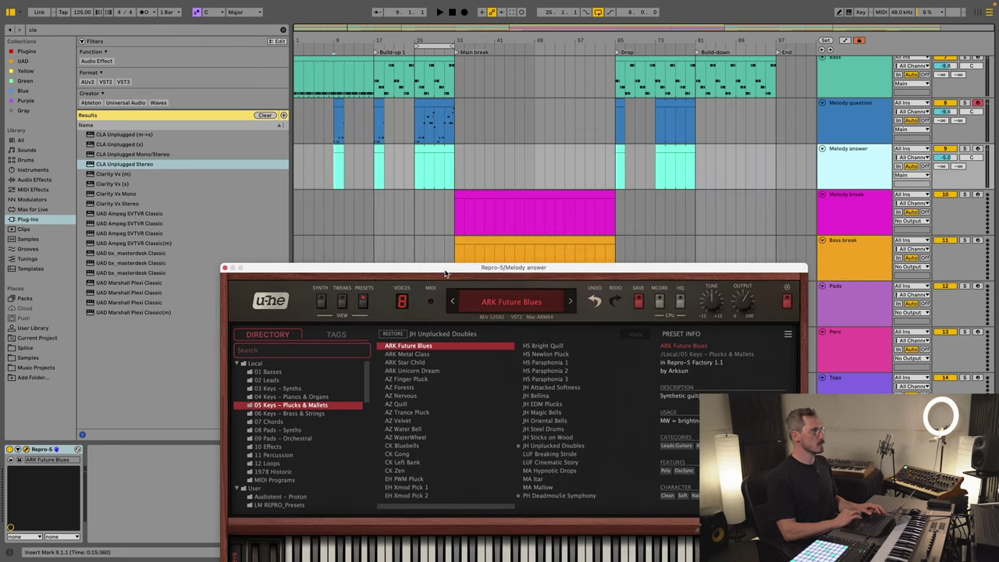
click(981, 153)
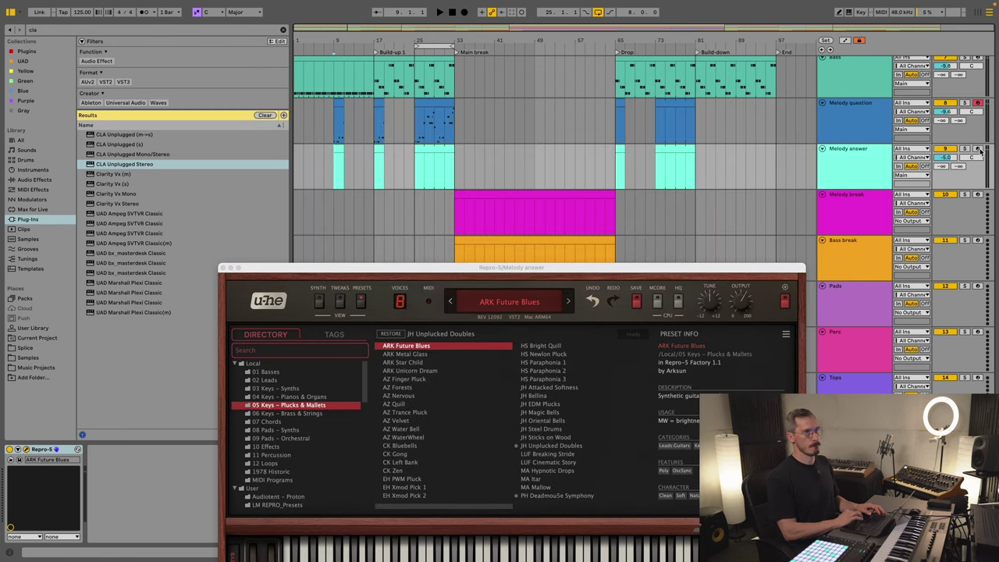
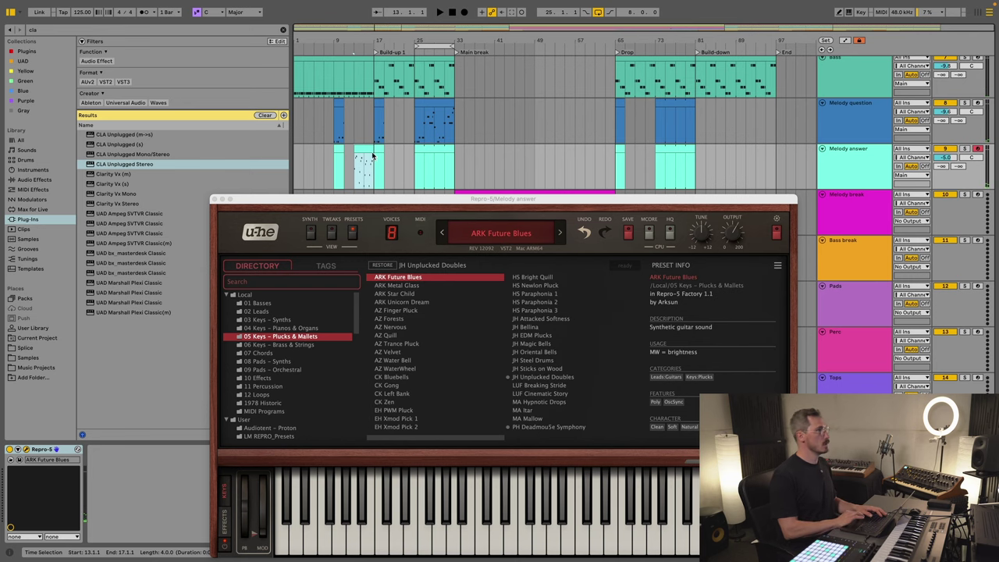
Step: Open the Melody answer clip at bars 13 to 17, select all its notes and set the quantize amount to 56%
double_click(367, 149)
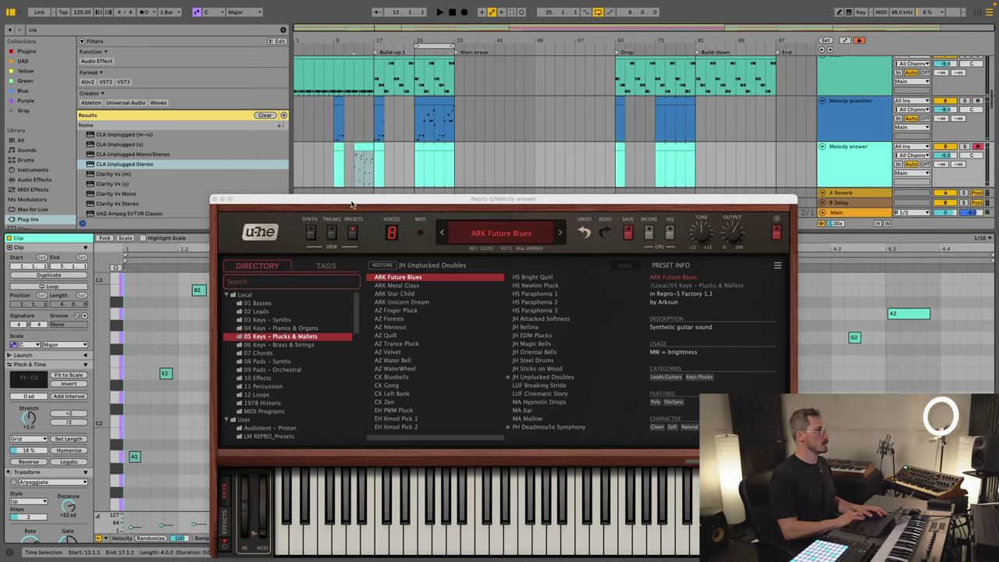
click(214, 201)
scroll(198, 372, down, 1)
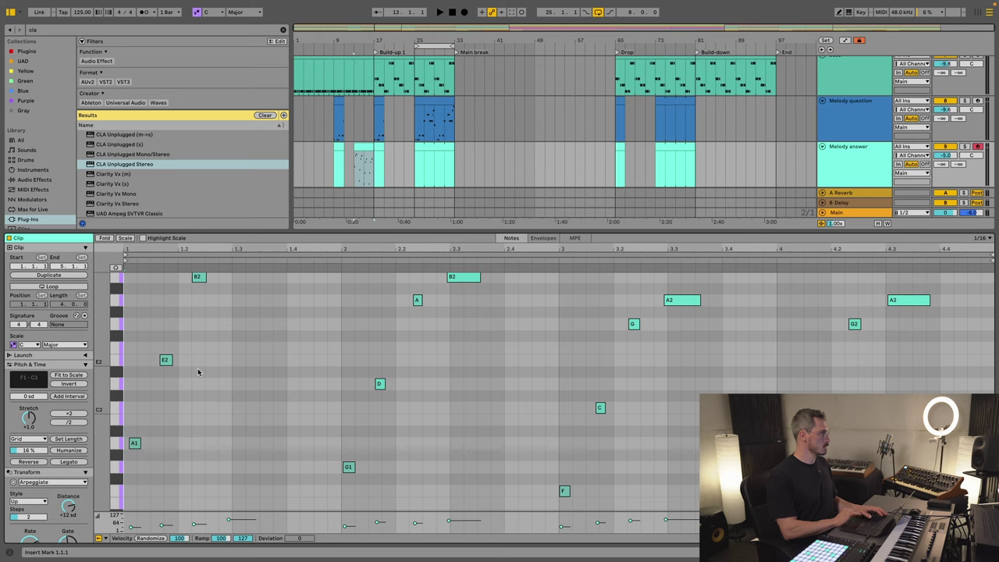
scroll(198, 372, up, 2)
key(ctrl+a)
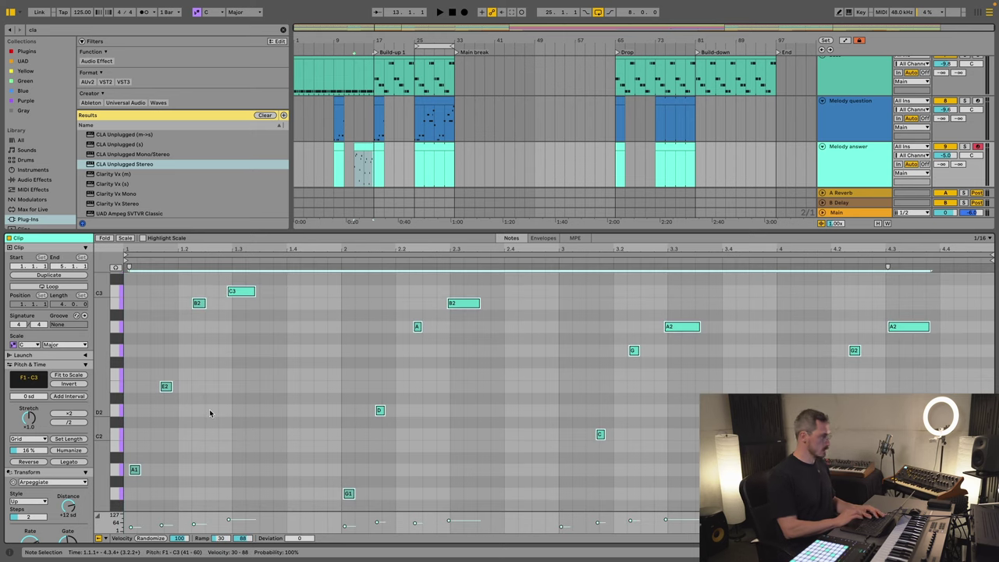
right_click(240, 296)
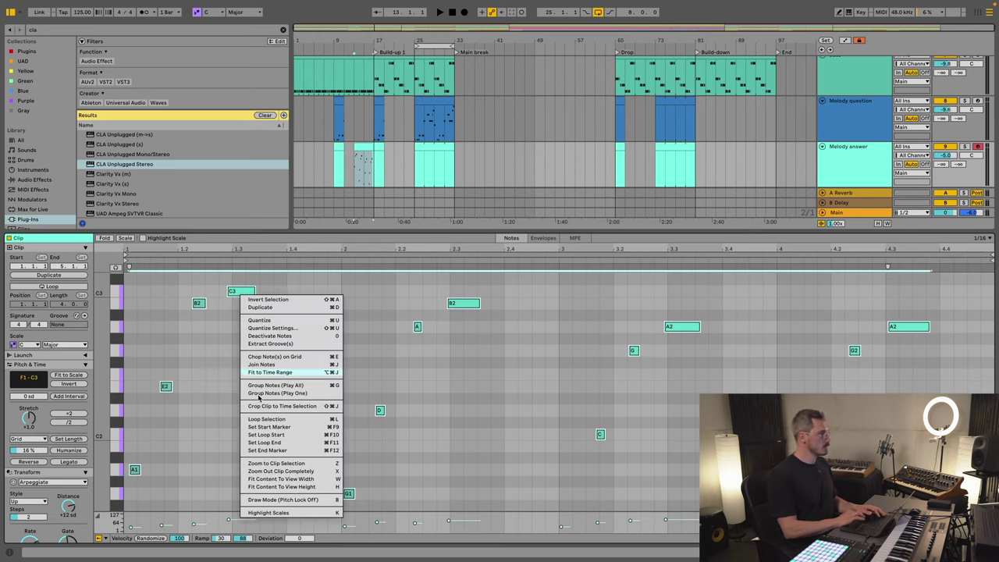
click(276, 328)
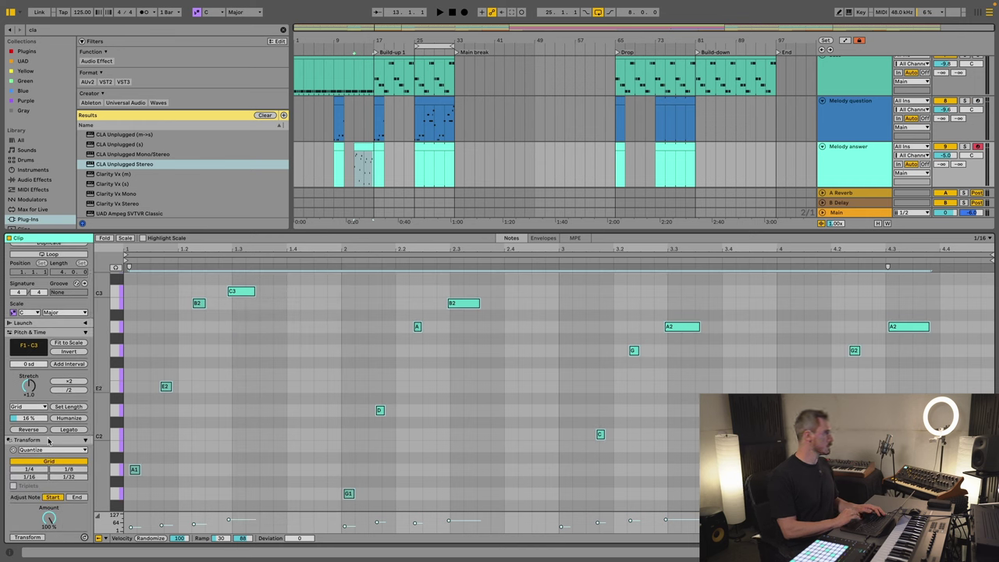
scroll(36, 498, down, 1)
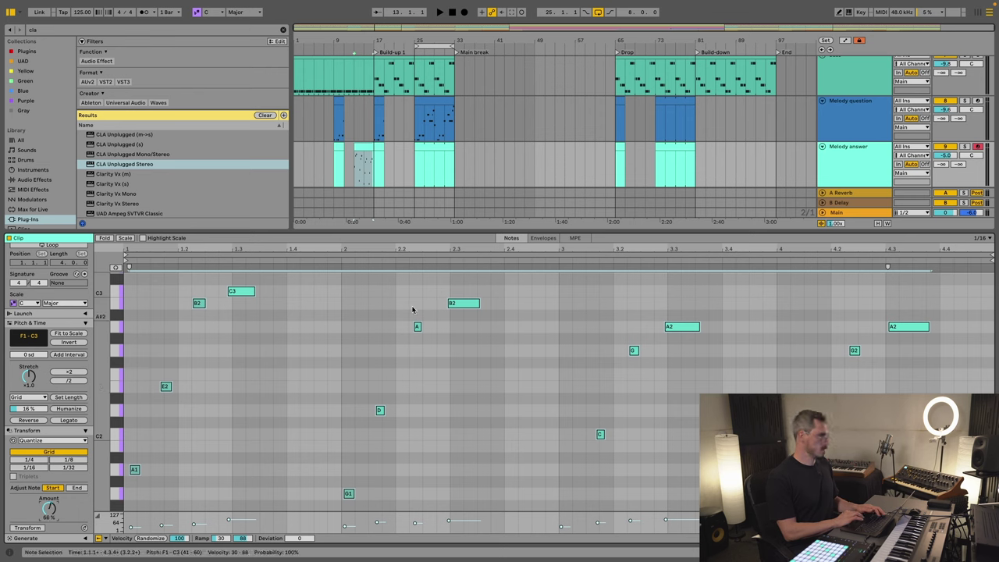
Step: Quantize all notes in the Melody answer clip twice and play the result
click(414, 361)
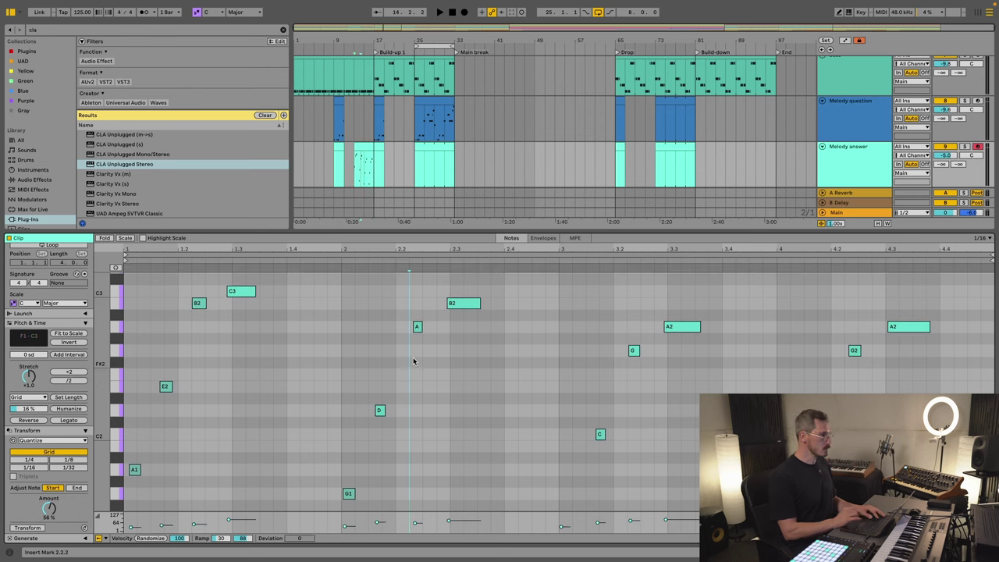
key(ctrl+a)
key(h)
key(h)
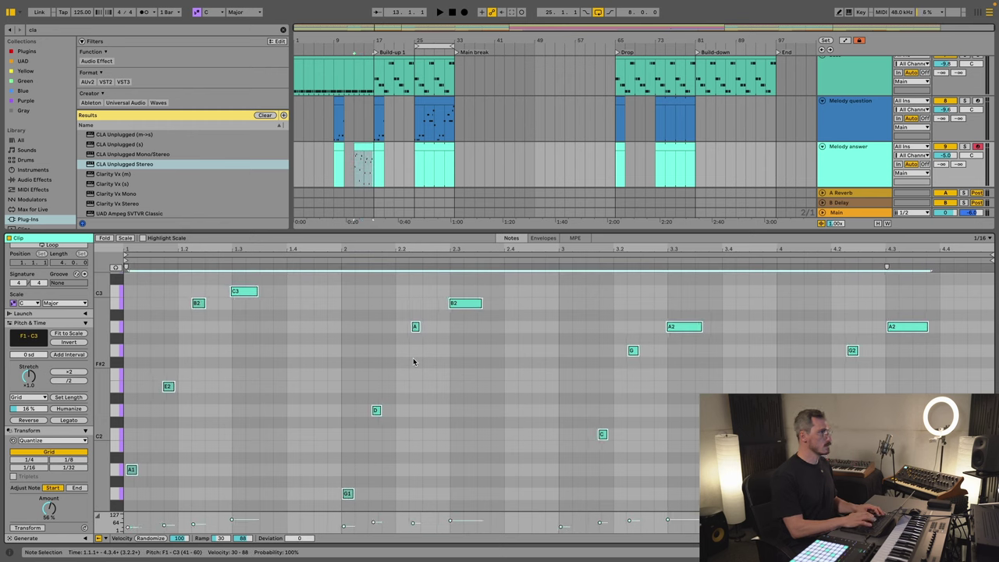
key(space)
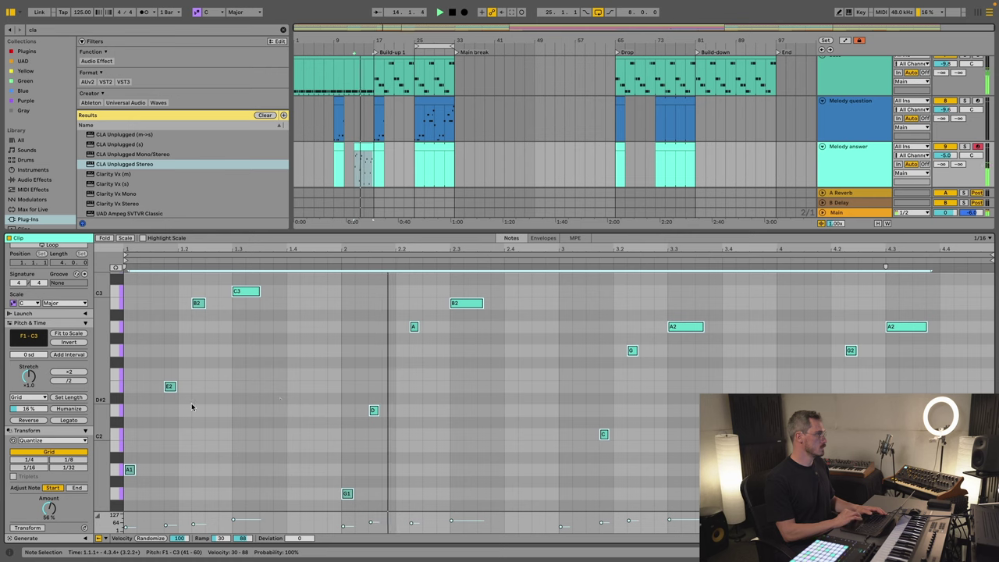
key(space)
Step: Move the E2 note in the clip's first bar earlier to 1.1.3 and audition the timing
click(170, 385)
key(Left)
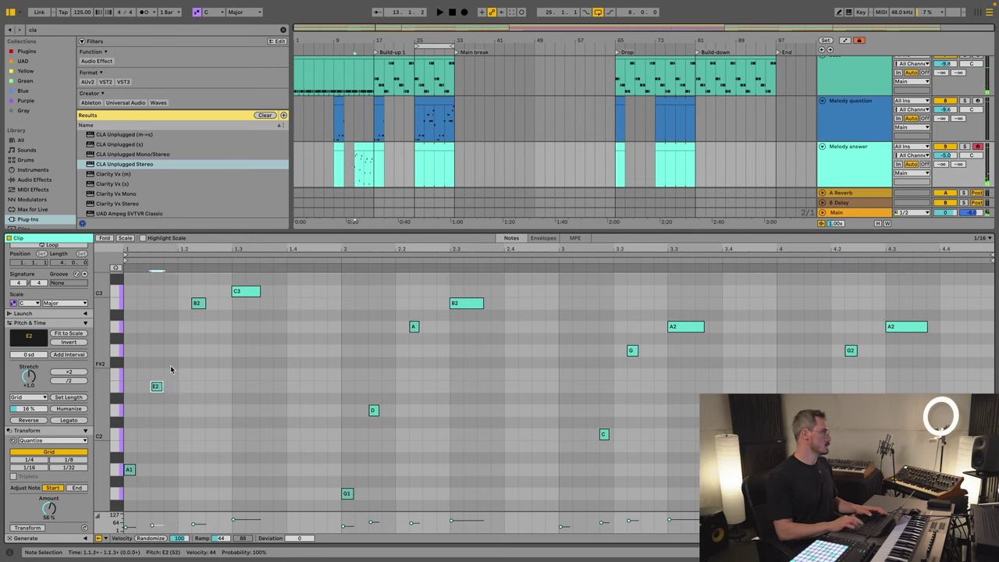
key(Left)
key(space)
key(space)
key(Right)
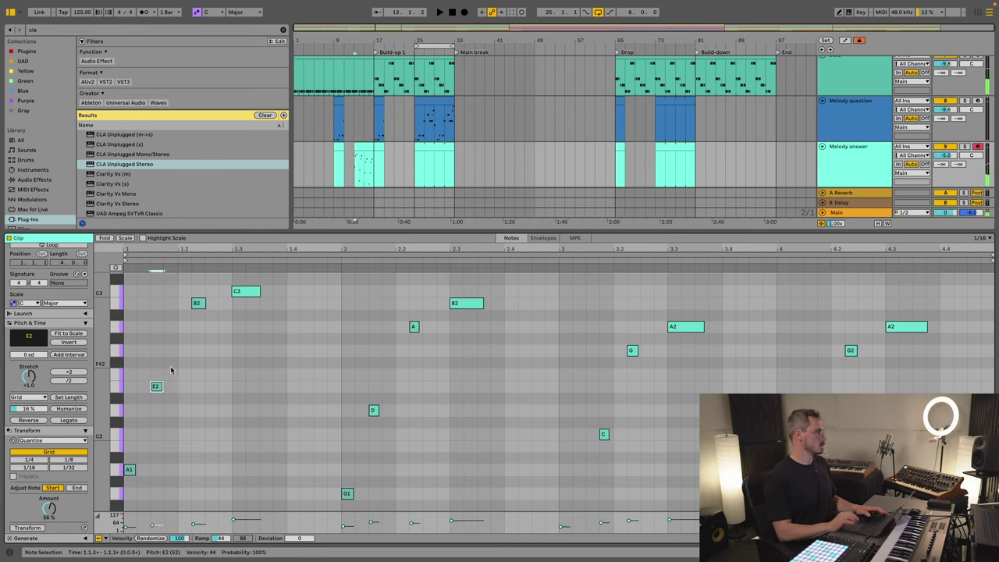
Step: Even out the note velocities to 67–78 during playback and place the opening A1 note at 1.1.1
key(space)
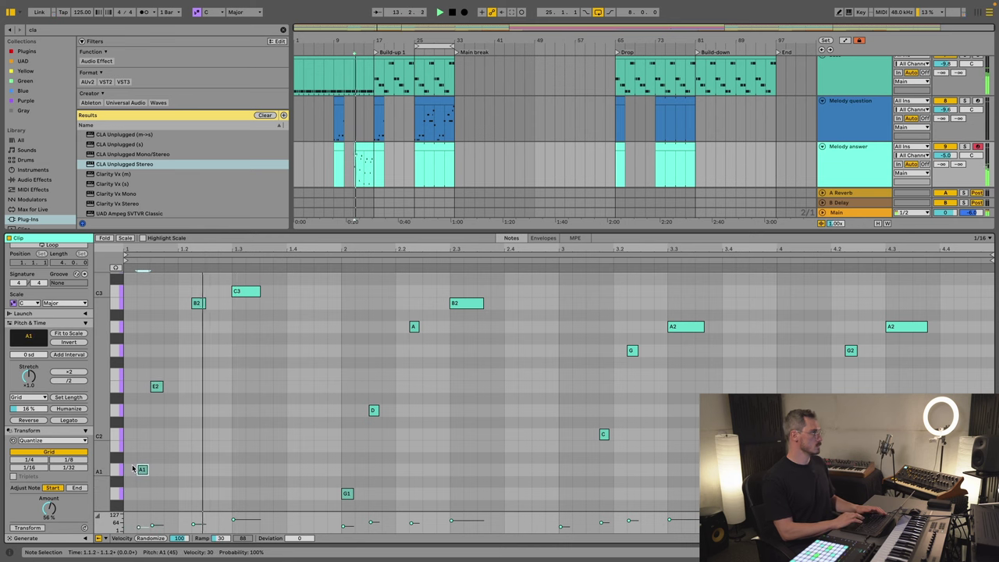
click(374, 410)
click(348, 494)
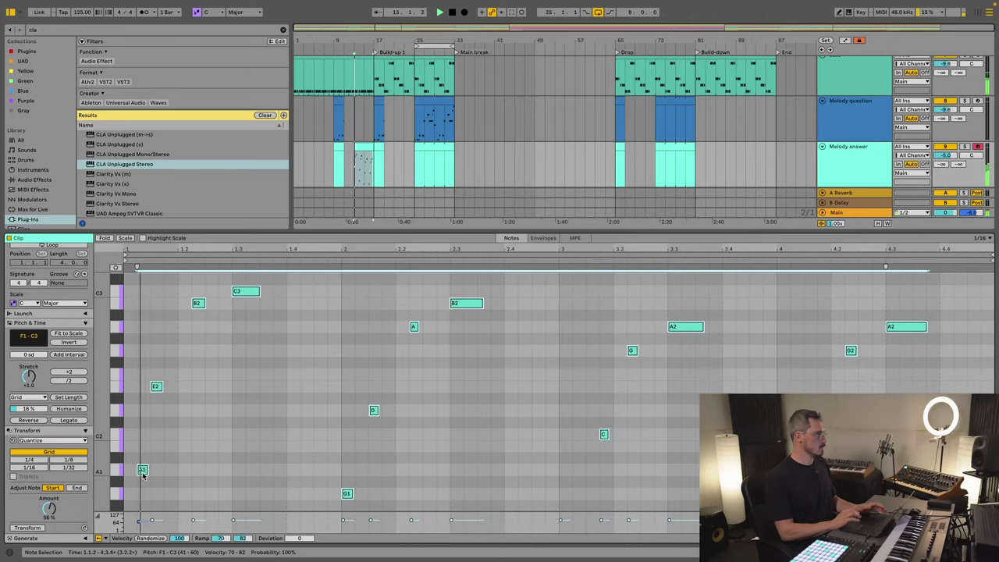
scroll(218, 457, down, 3)
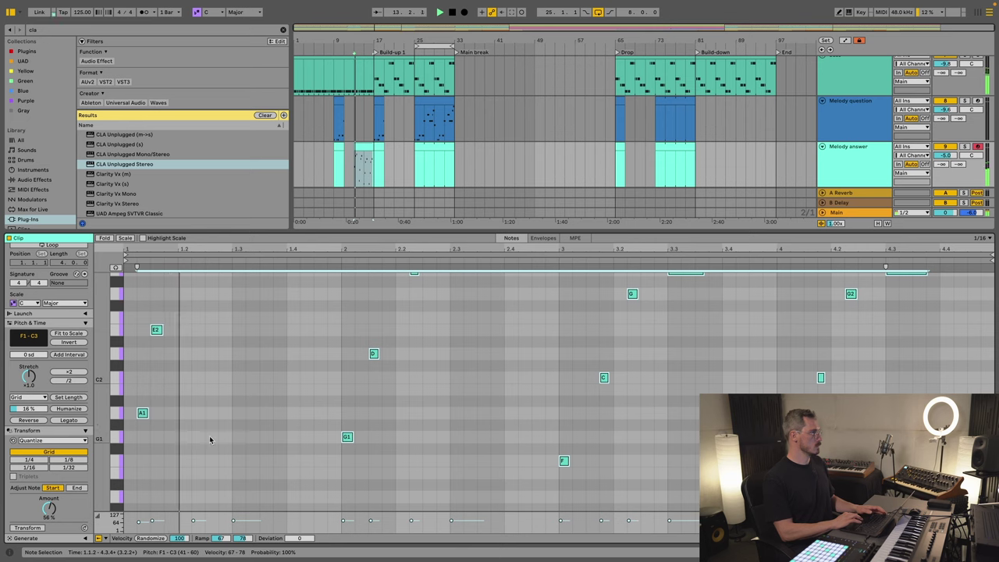
click(142, 414)
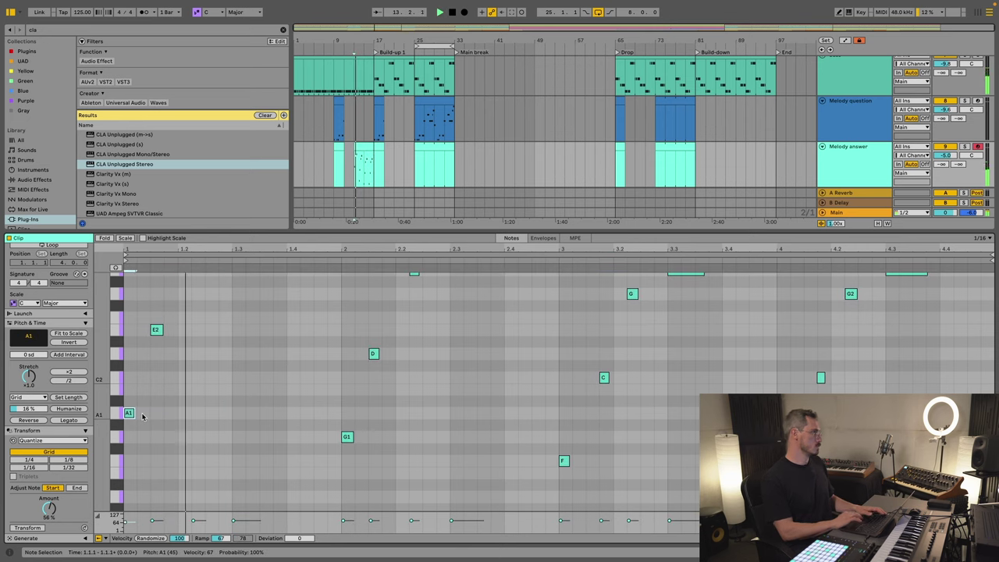
Step: Try the first bar's B2 and C3 notes one sixteenth earlier, then restore their timing
scroll(204, 393, up, 5)
scroll(204, 393, up, 1)
drag(192, 368, 250, 296)
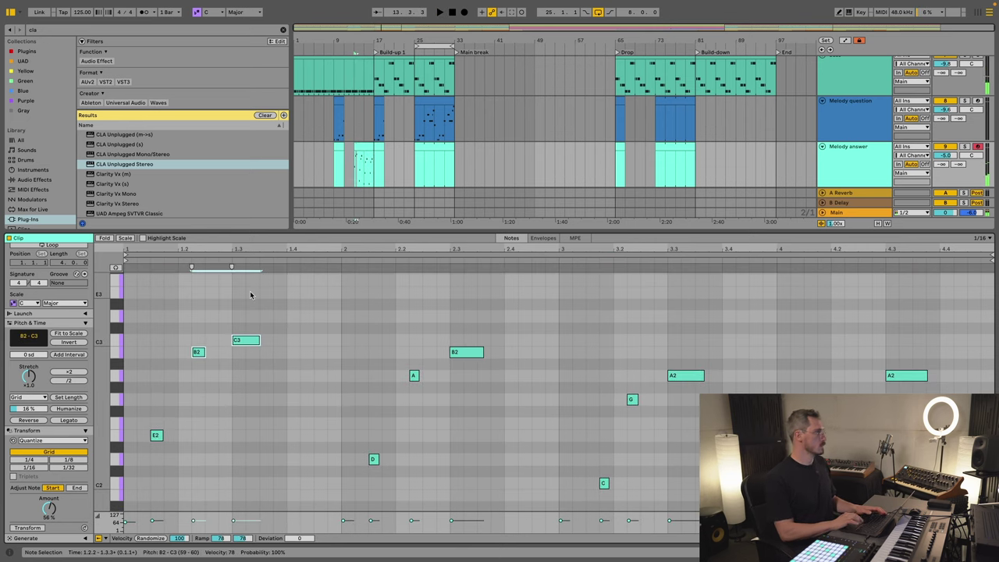
key(Left)
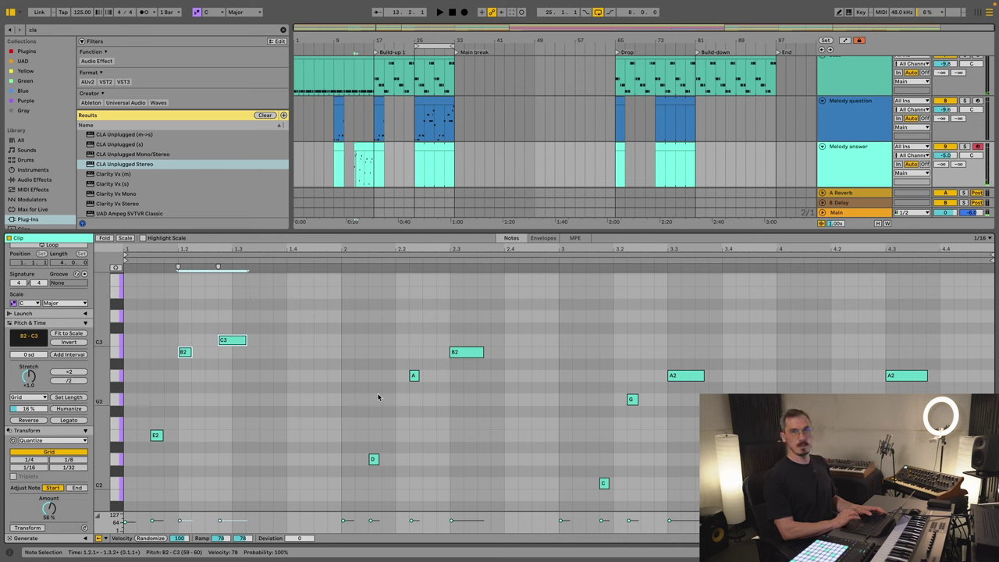
key(Right)
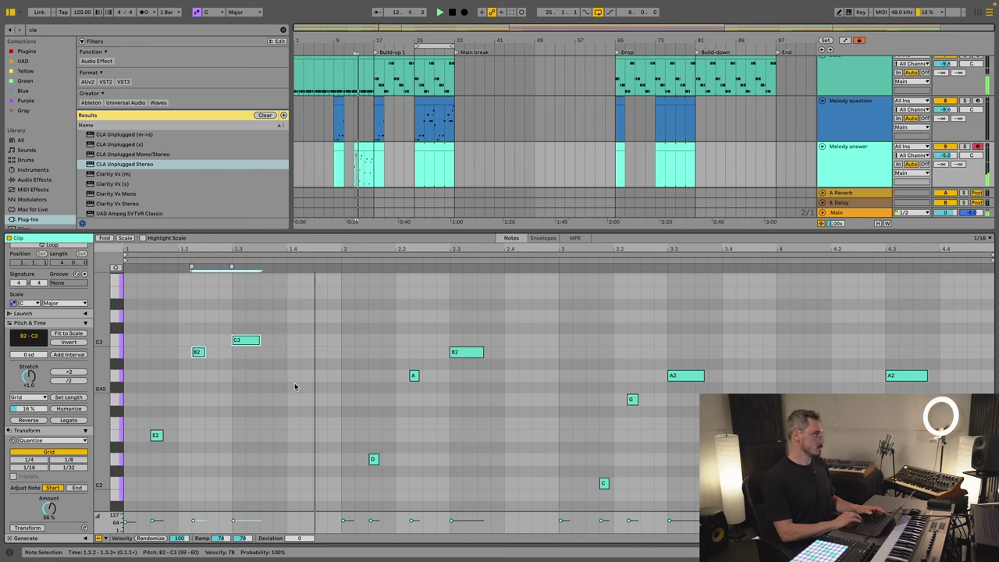
Step: Play the clip and move the C2 notes in its third and fourth bars one sixteenth earlier, to 3.1.3 and 4.1.3
scroll(431, 414, down, 2)
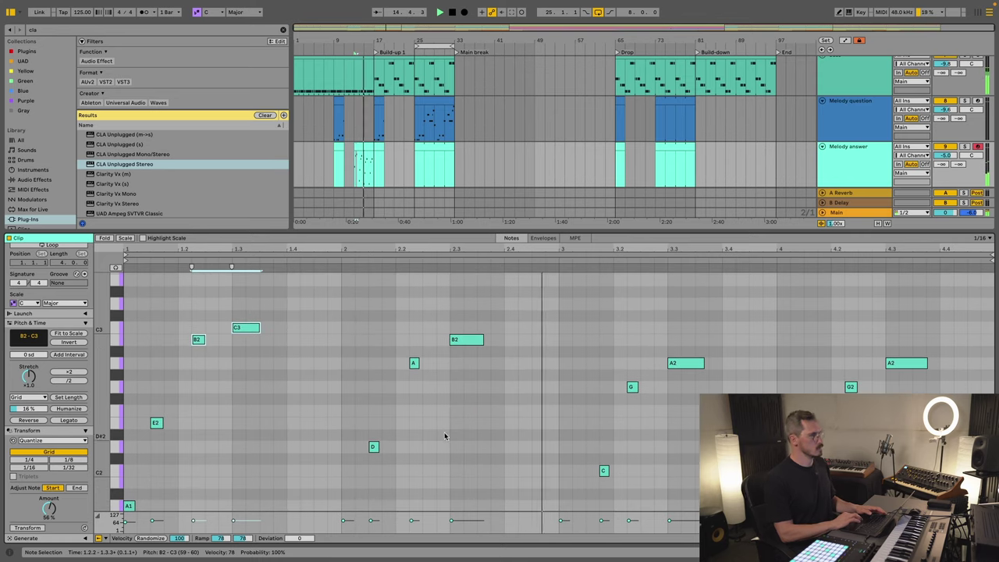
scroll(469, 445, down, 5)
click(554, 480)
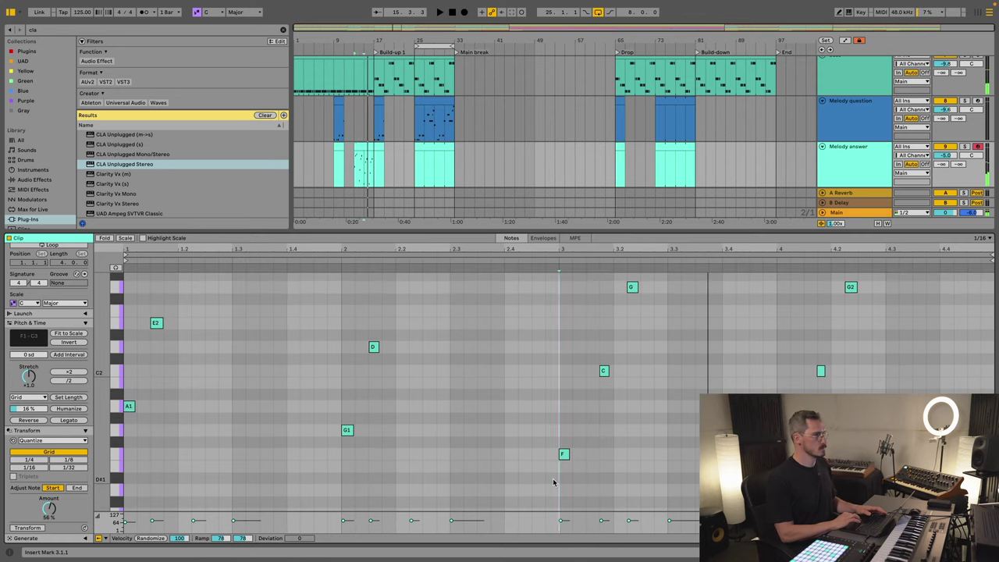
scroll(614, 450, down, 1)
key(space)
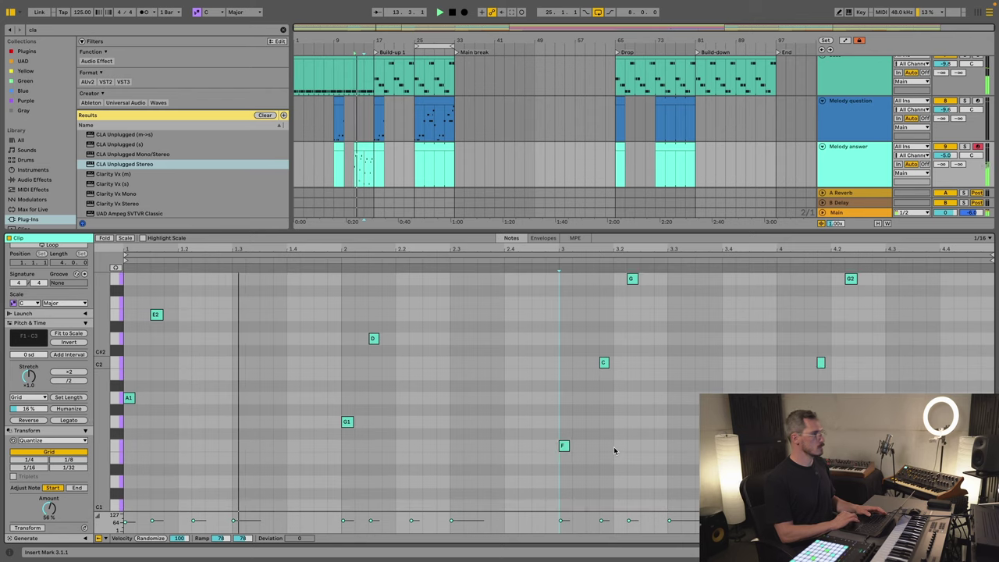
scroll(613, 448, up, 3)
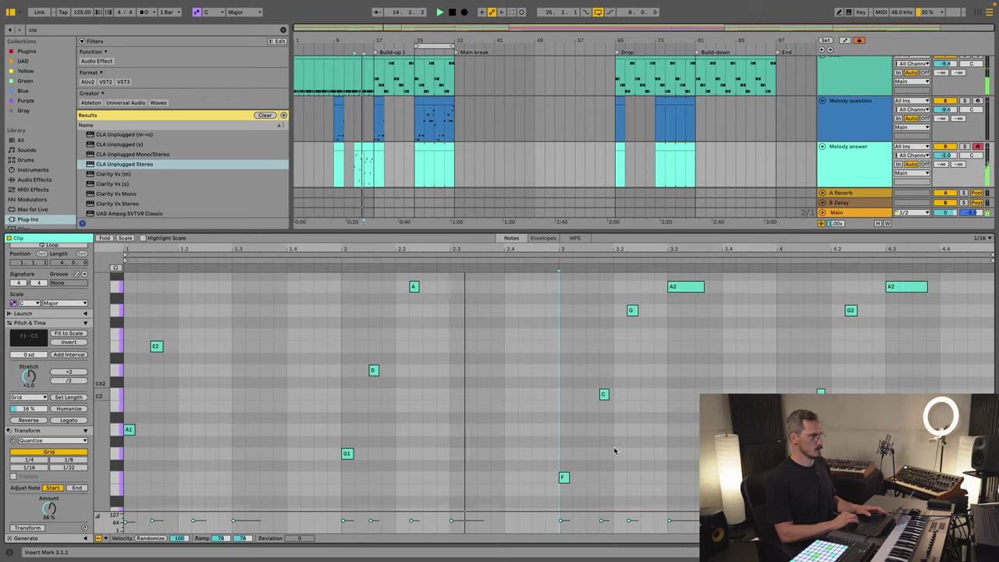
click(595, 391)
drag(603, 395, 590, 395)
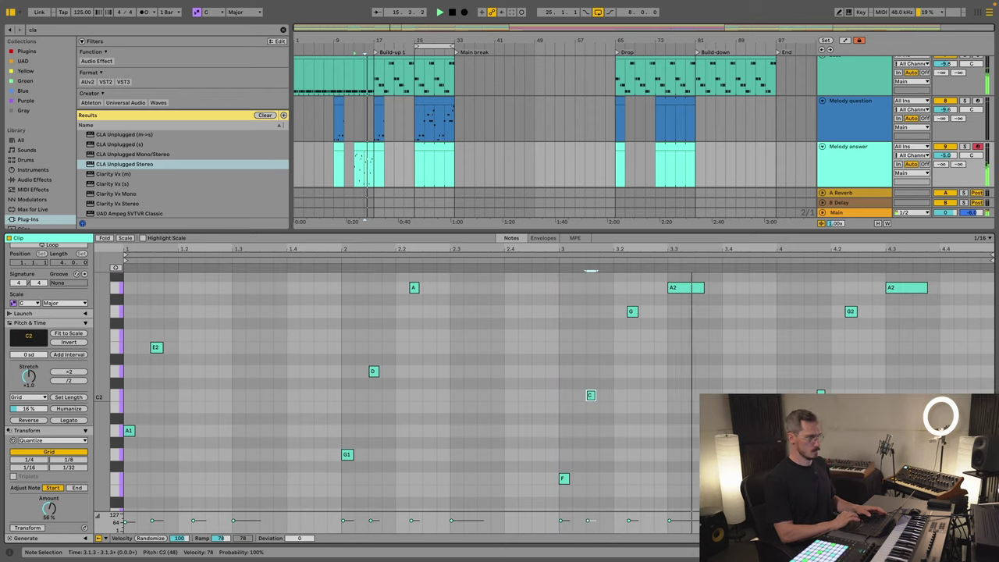
click(825, 388)
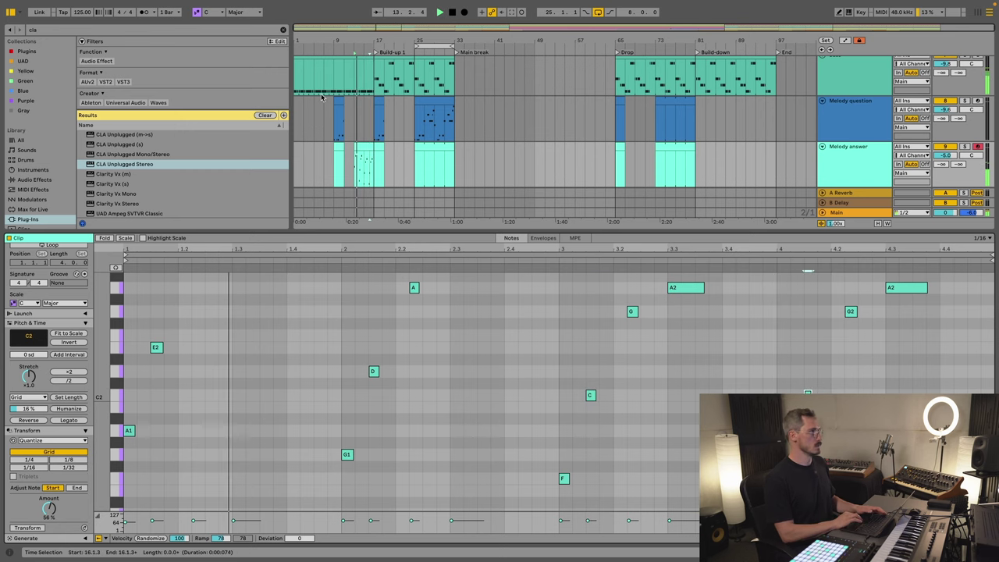
Step: Select the four-bar Melody answer clip at bar 13 and open the Repro-5 synth on its track
click(374, 157)
drag(373, 158, 353, 159)
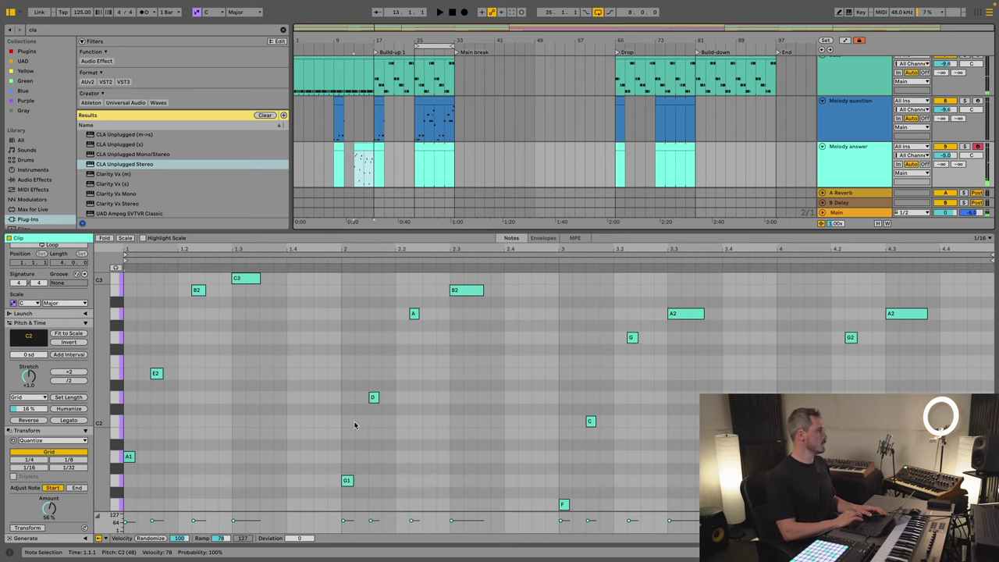
key(shift+Tab)
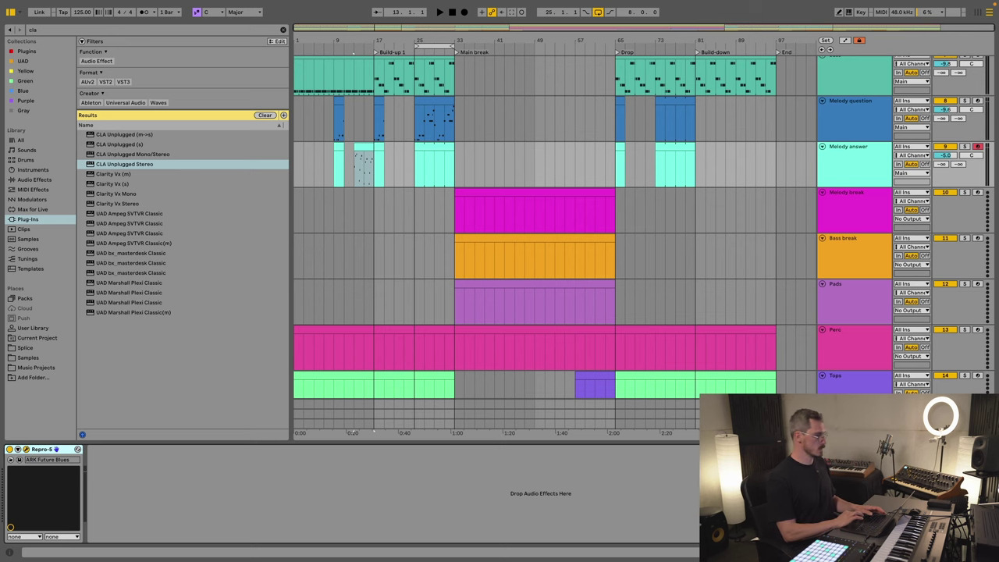
key(super+alt+p)
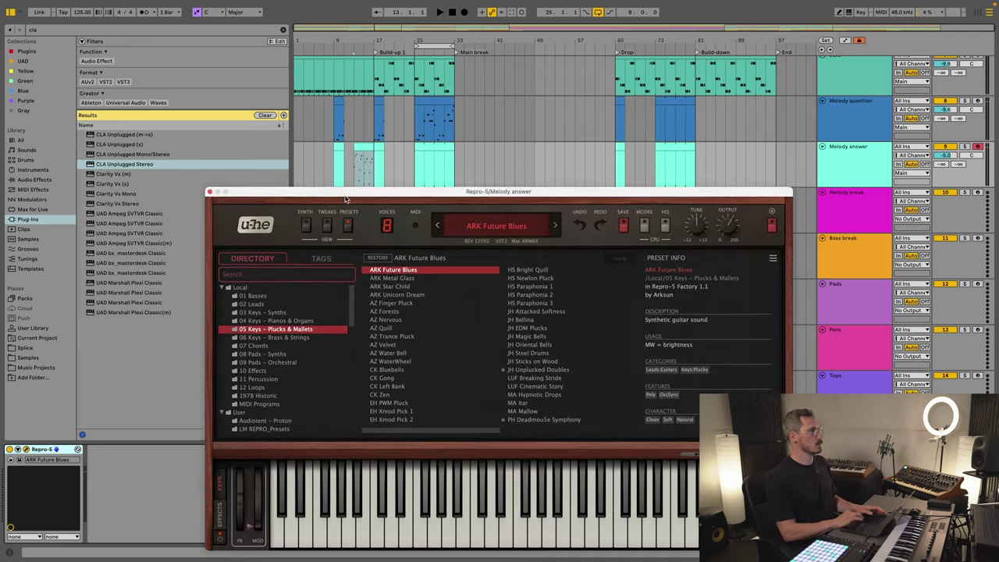
Step: Load the JH Unplucked Doubles preset from Favourite 1, audition it on the answer phrase and close the synth window
scroll(293, 269, down, 3)
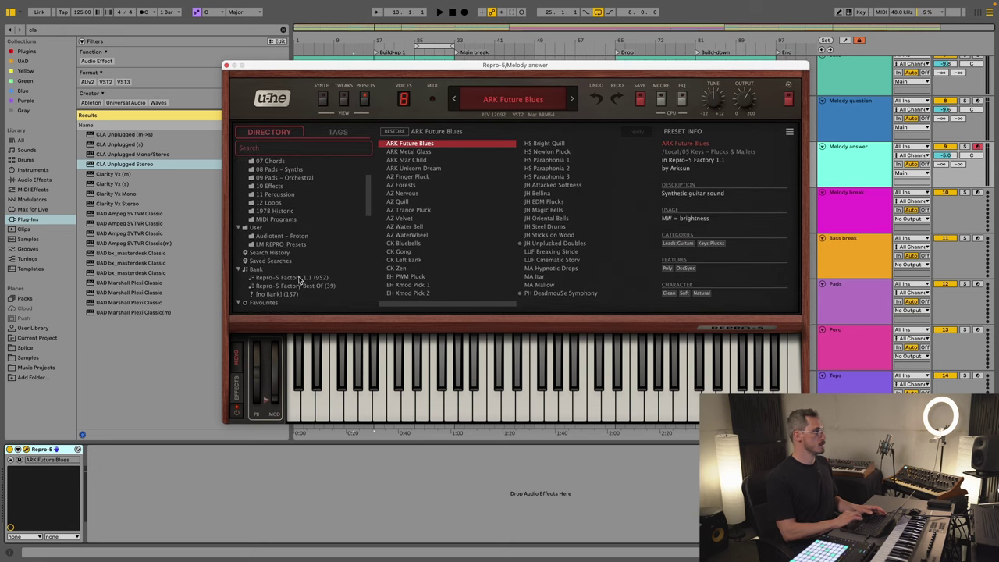
scroll(295, 294, down, 4)
click(286, 246)
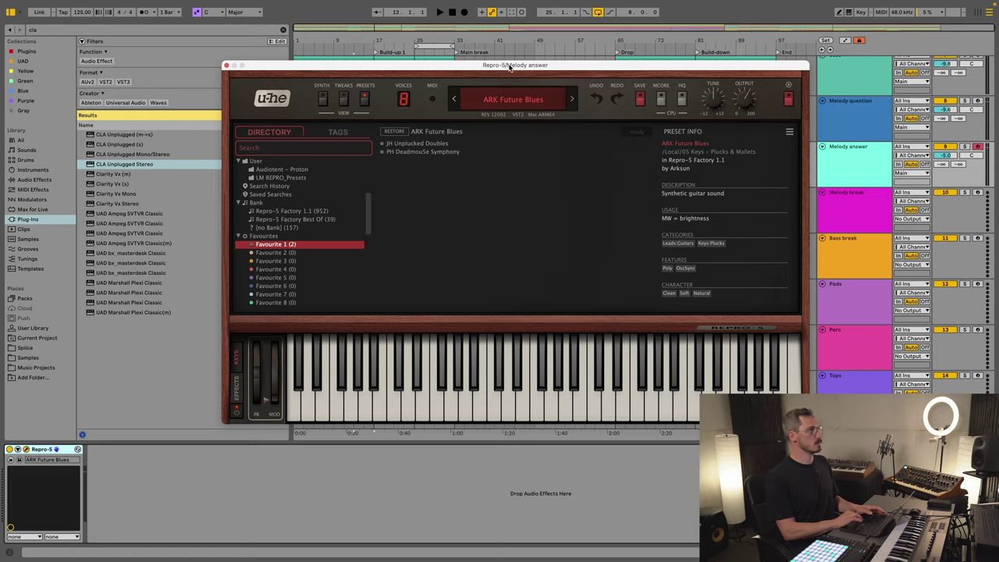
drag(509, 67, 432, 106)
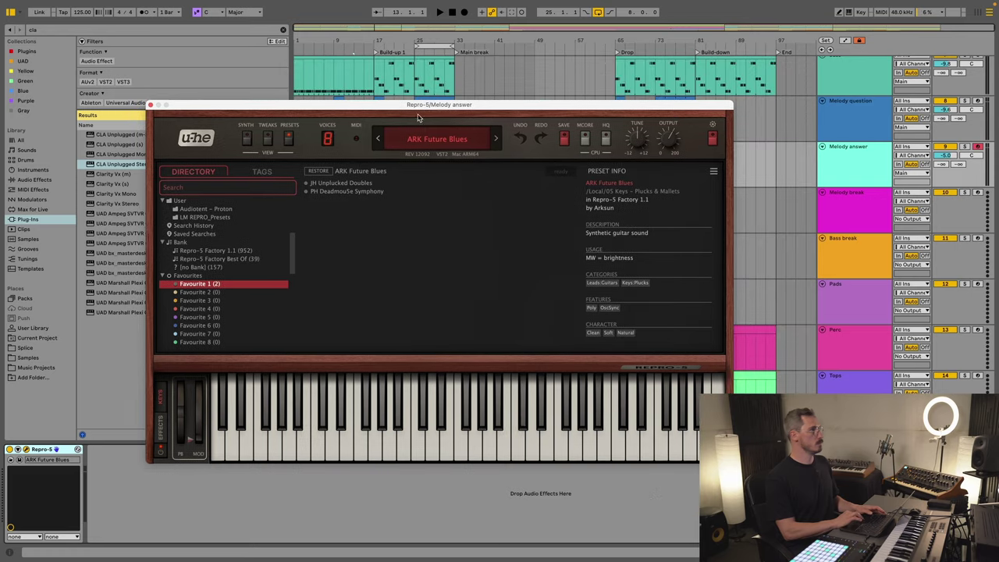
click(342, 184)
key(space)
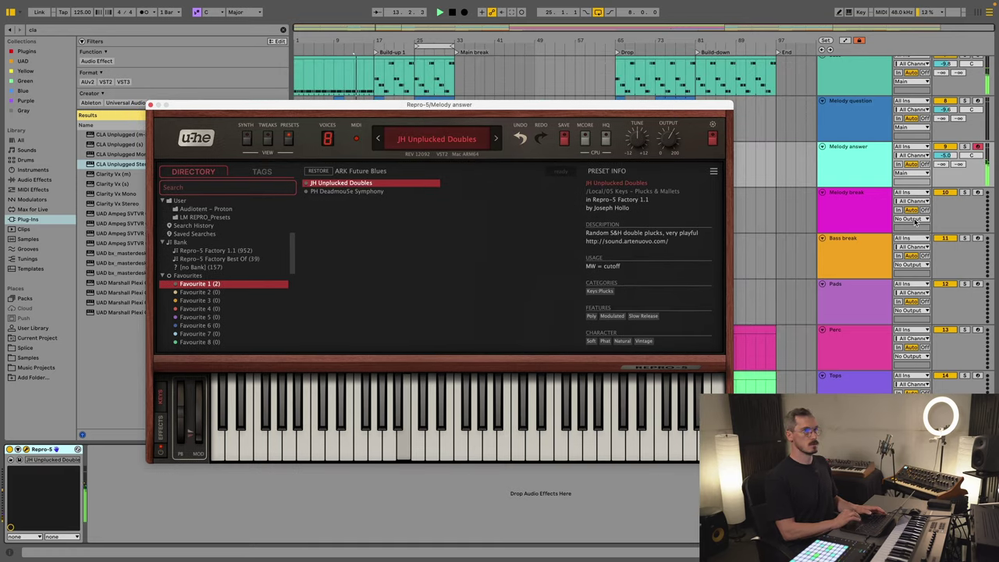
click(151, 106)
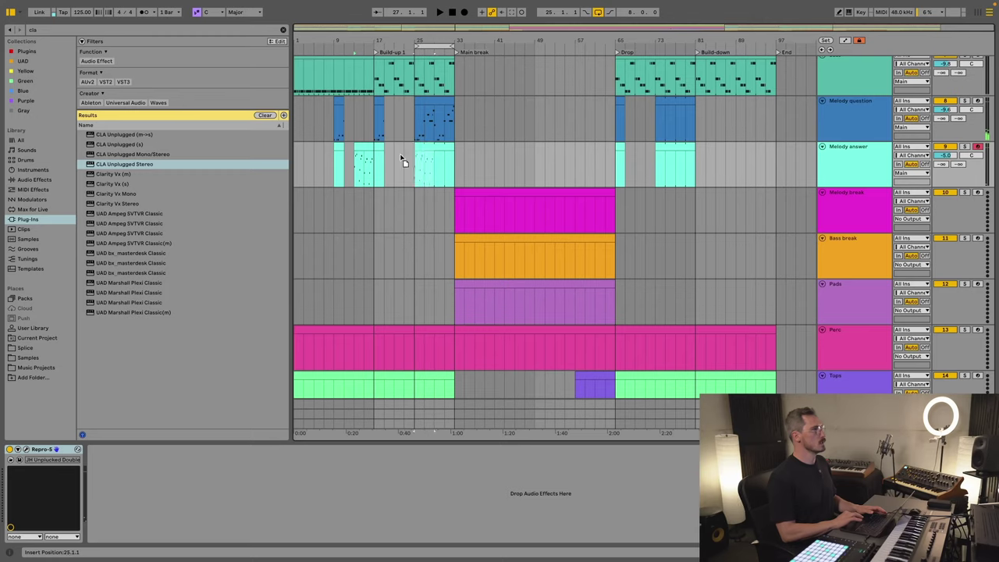
Step: Move the four-bar Melody answer clip to 25.1.1 and loop its four bars for playback
drag(386, 158, 379, 155)
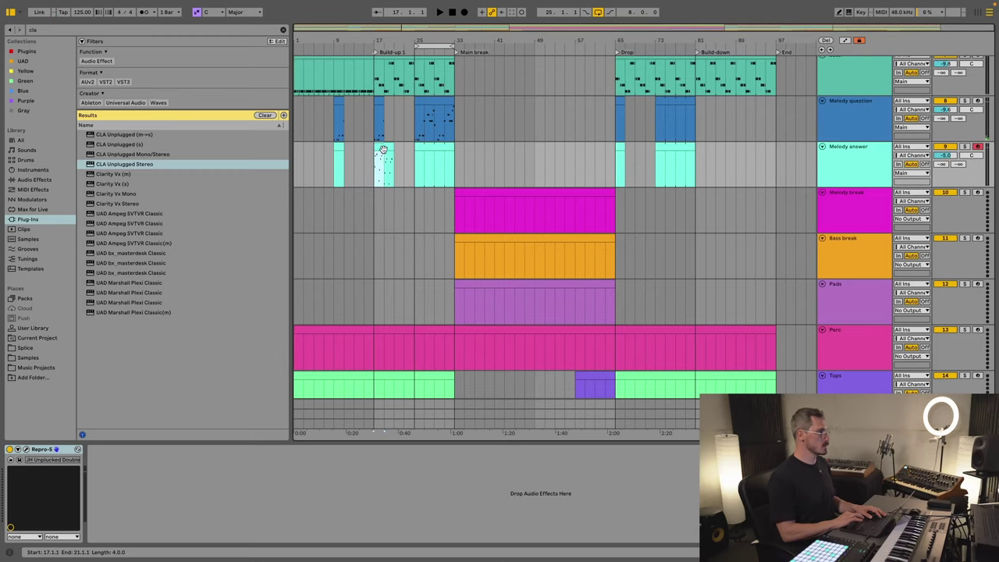
drag(385, 147, 423, 153)
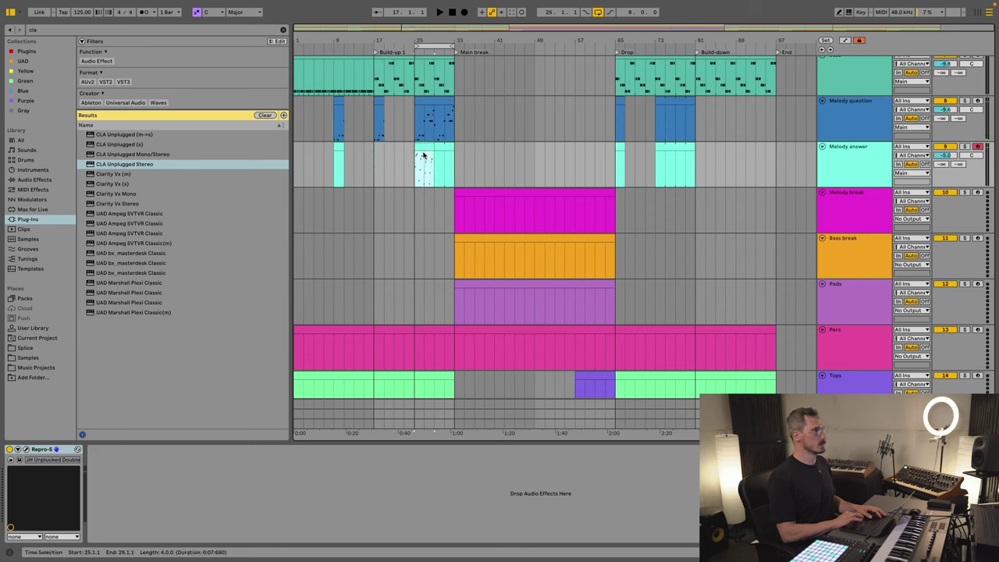
click(414, 169)
key(ctrl+l)
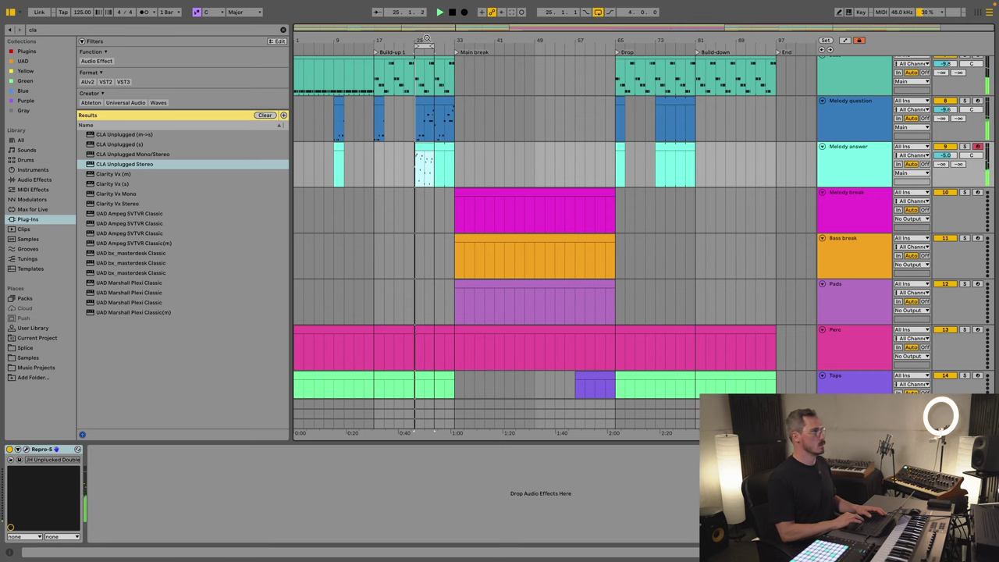
Step: Compare the looped question and answer melodies with the Melody answer track muted and unmuted
drag(427, 39, 428, 71)
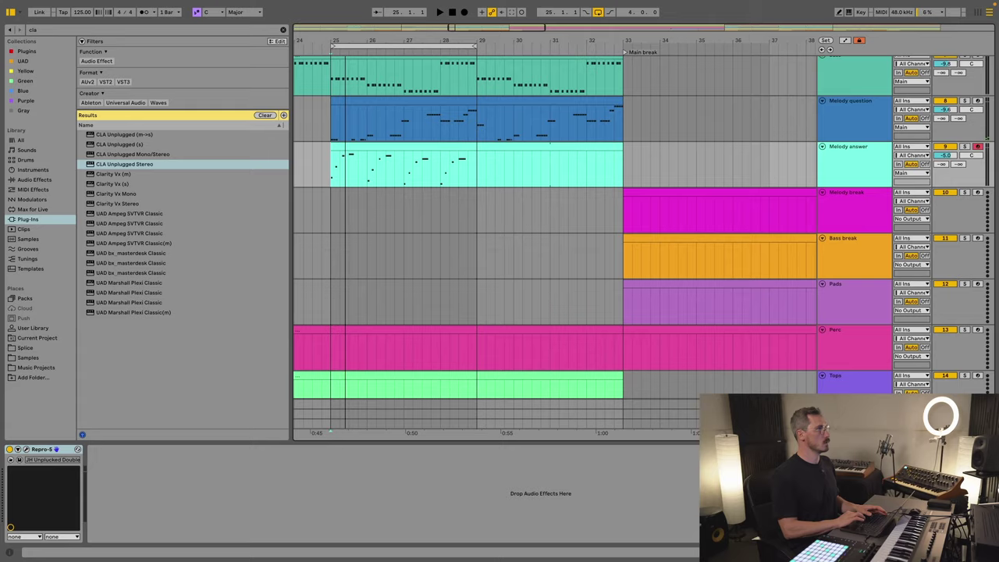
scroll(409, 41, up, 5)
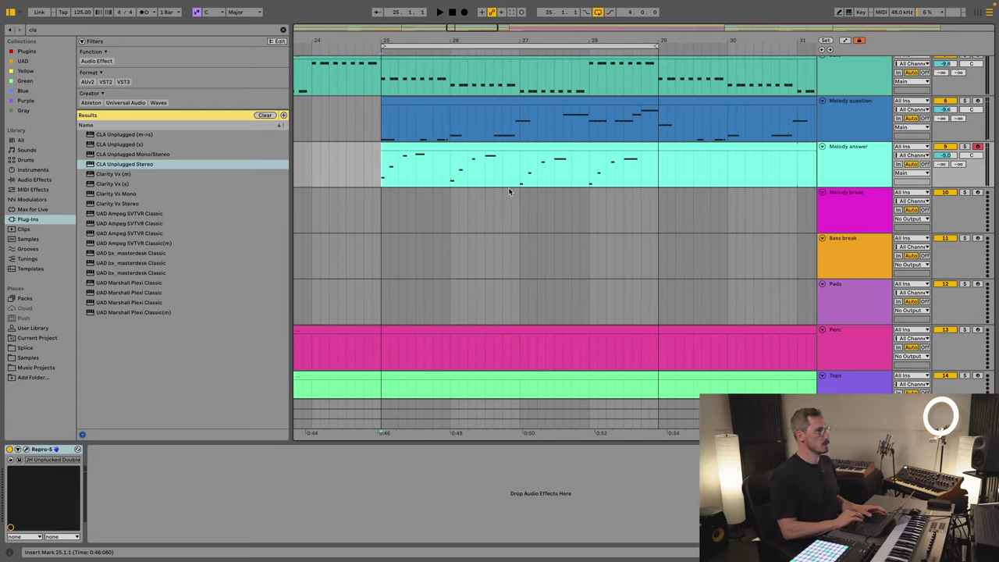
click(950, 149)
key(space)
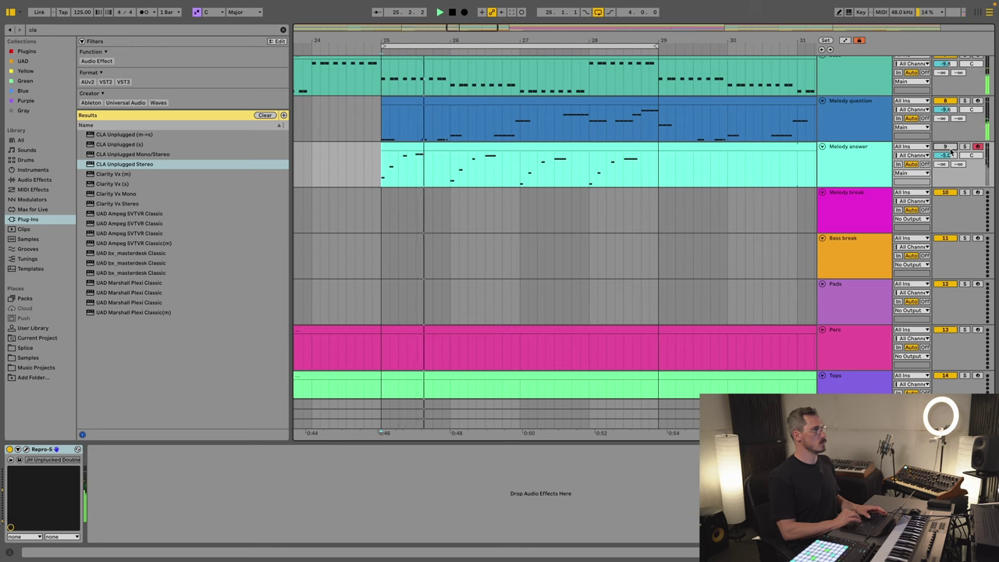
click(950, 150)
Step: Deactivate the first beat and a half of the Melody question clip at 25.1.1 and audition the loop
key(space)
key(space)
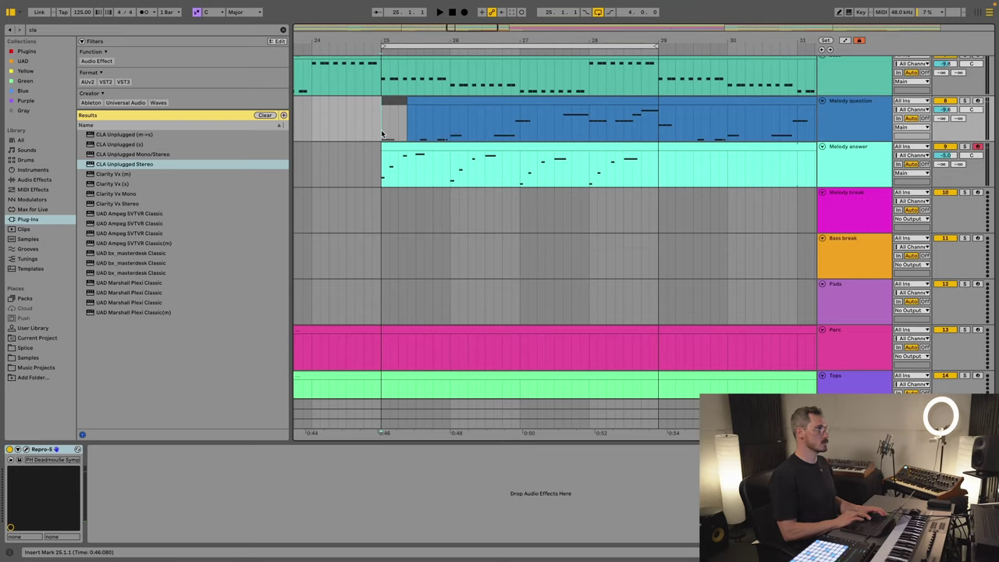
key(space)
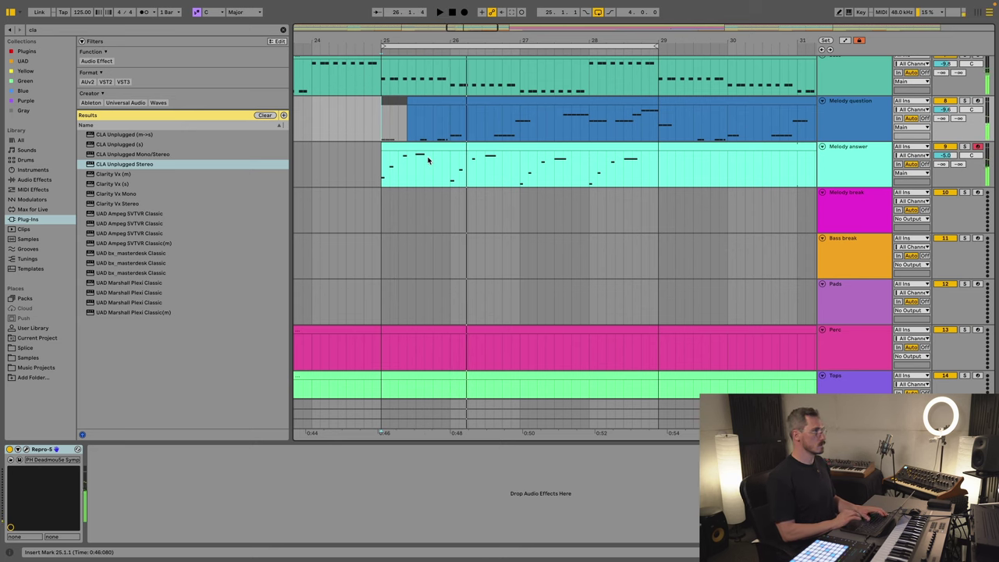
key(space)
key(space)
Step: Deactivate the Melody answer clip from 26.1.1 to 26.1.3, trim the following part's start to about 26.1.4 and audition the loop
click(449, 180)
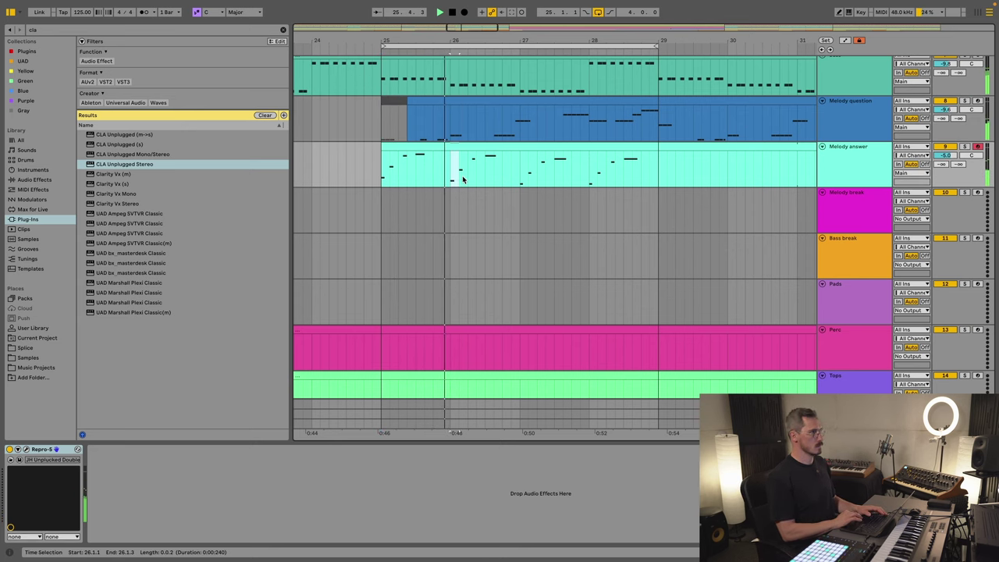
drag(452, 179, 461, 179)
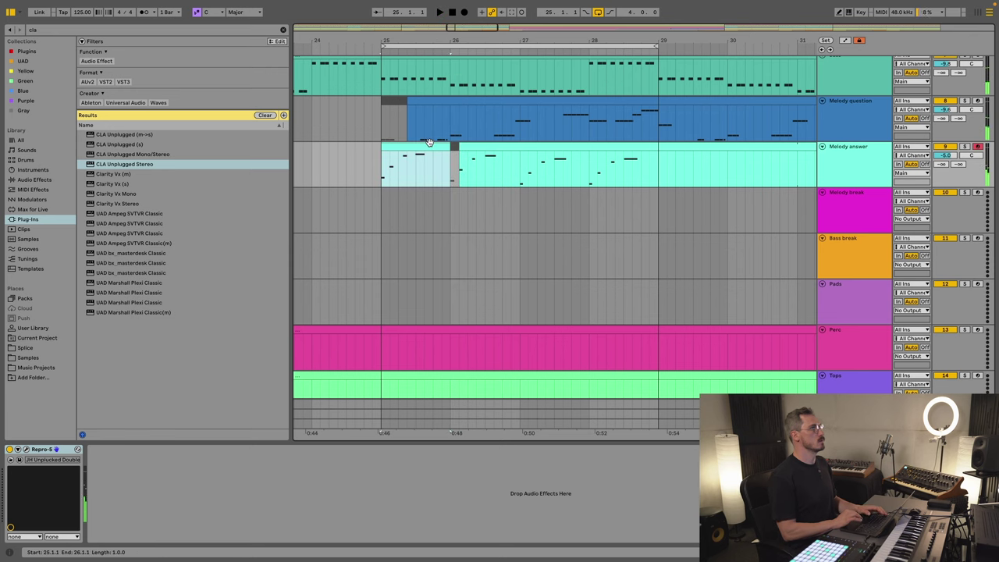
key(space)
click(466, 147)
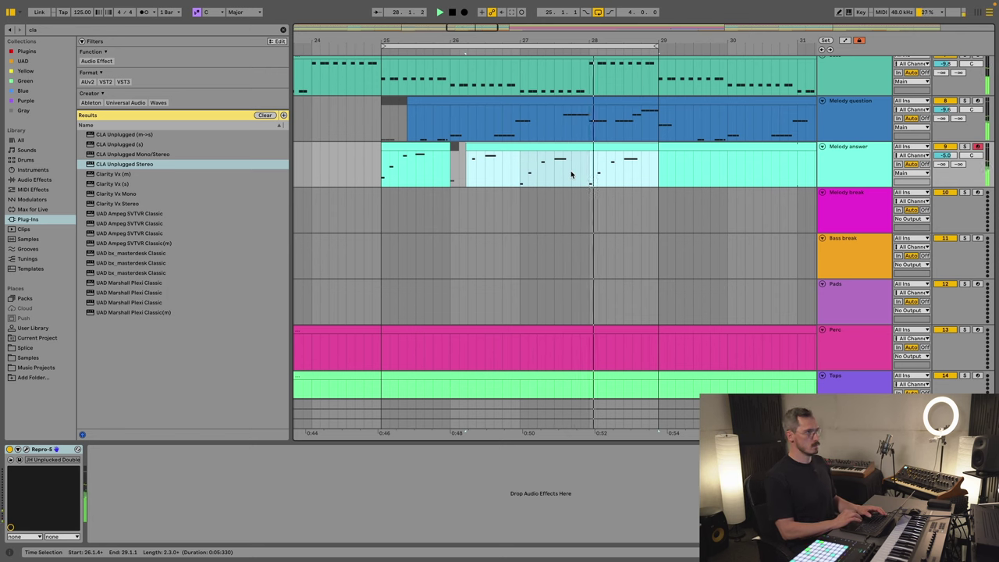
key(space)
Step: Deactivate the Melody question clip from 28.1.1 to 28.2.1 and from 28.3.1 to 28.3.3 while auditioning the loop
click(590, 136)
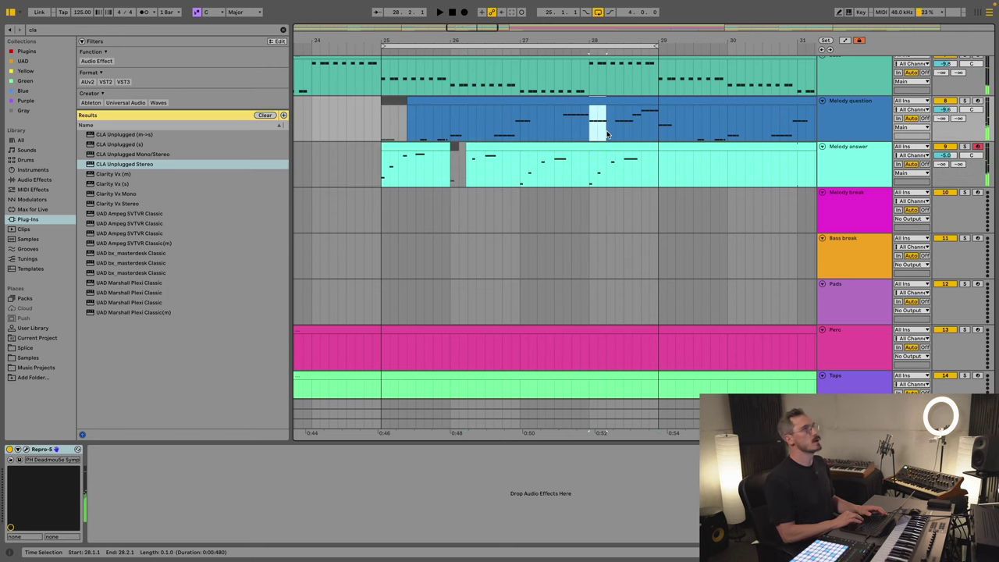
click(381, 129)
key(space)
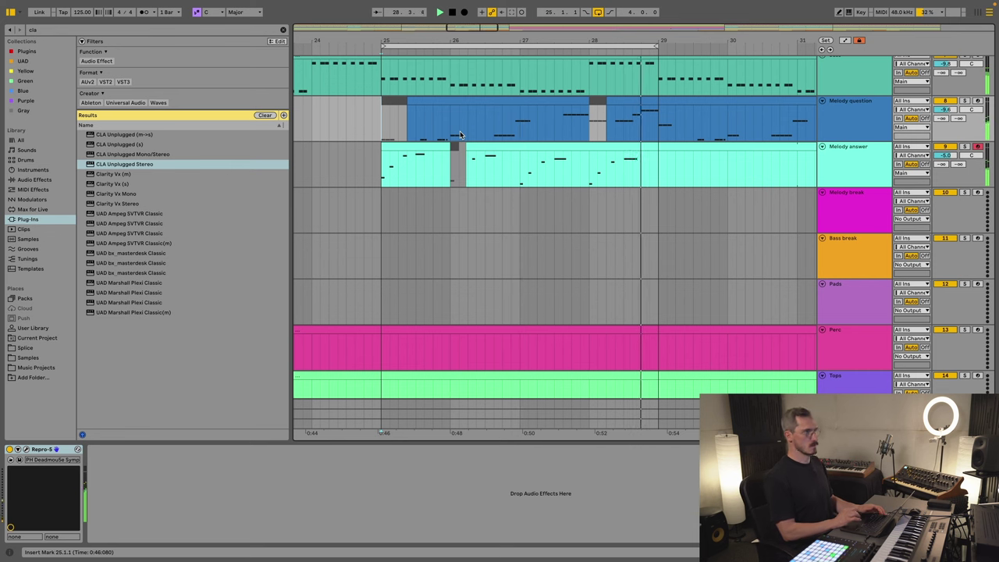
key(minus)
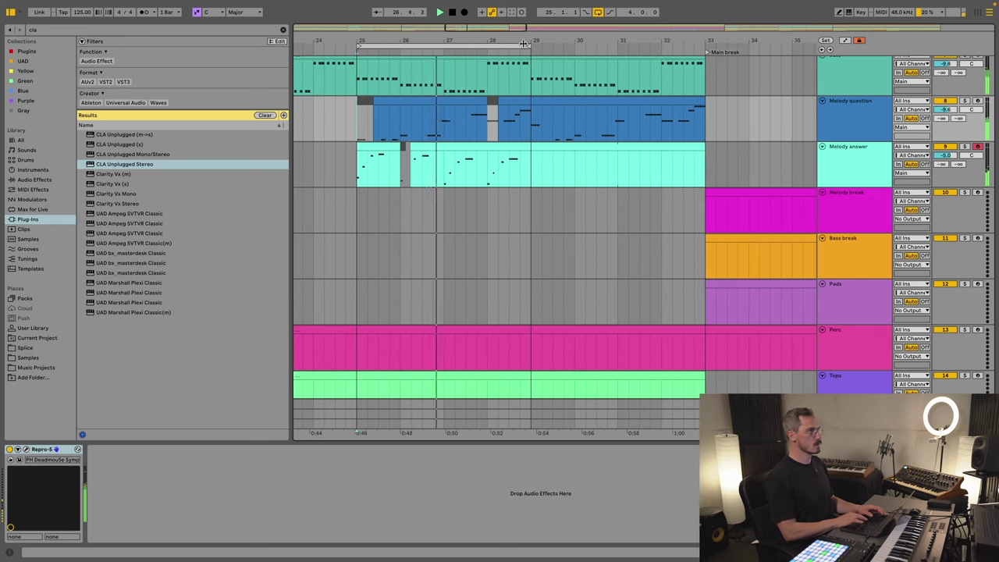
click(513, 125)
key(plus)
drag(501, 137, 512, 138)
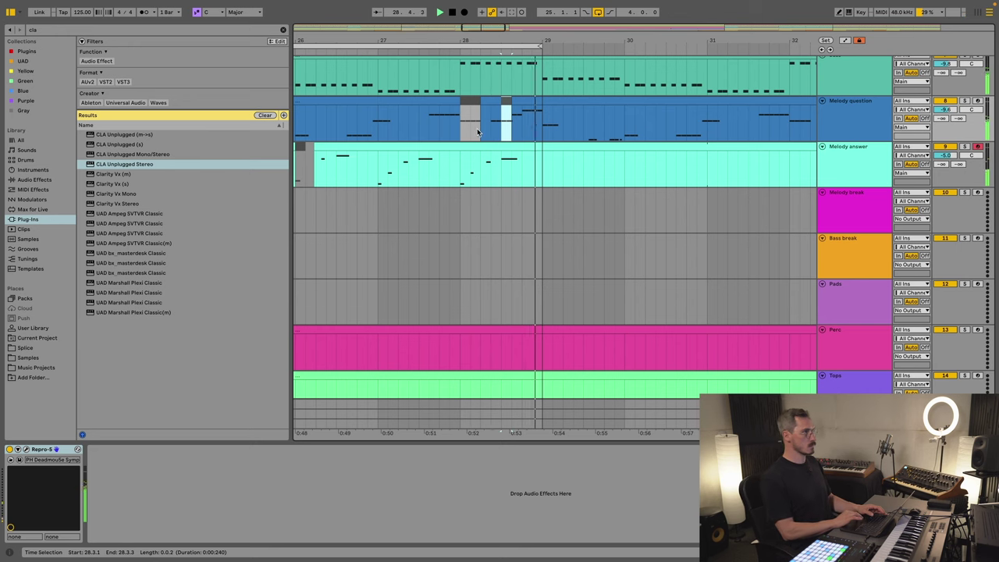
Step: Try reactivating the Melody question segments at 28.1.2–28.1.3 and 28.1.4–28.2.1, playing from 28.1.1
drag(481, 40, 481, 63)
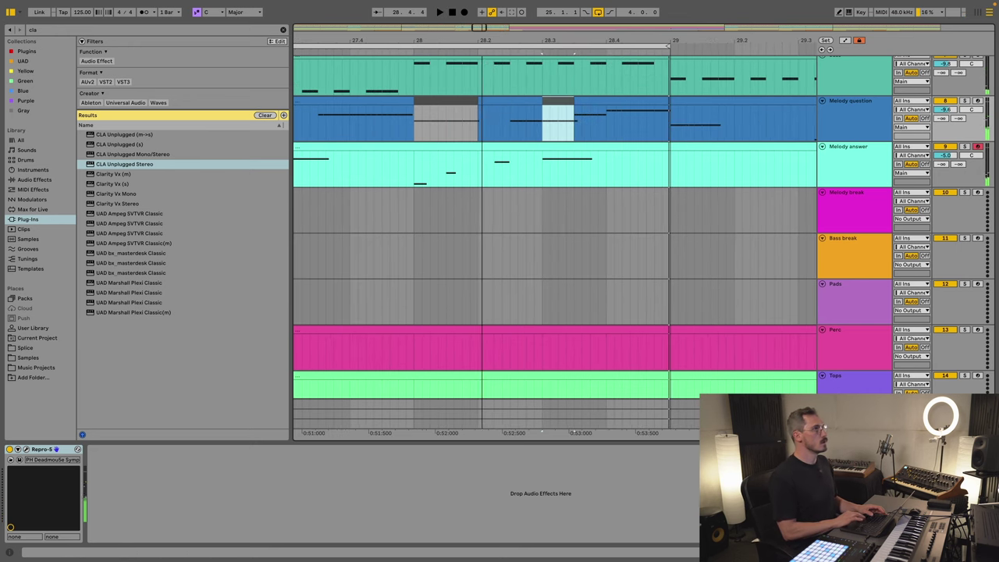
click(411, 132)
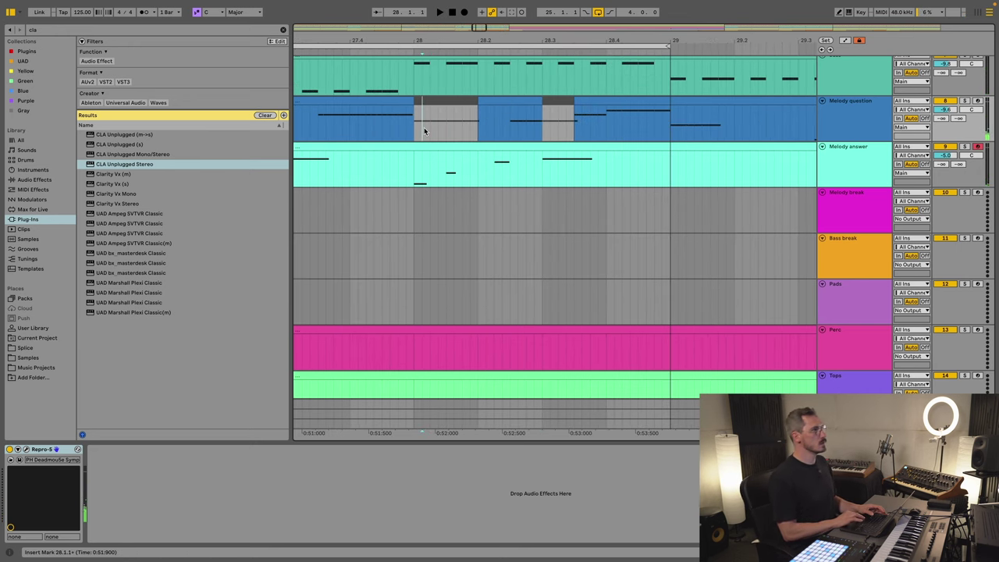
drag(431, 127, 442, 131)
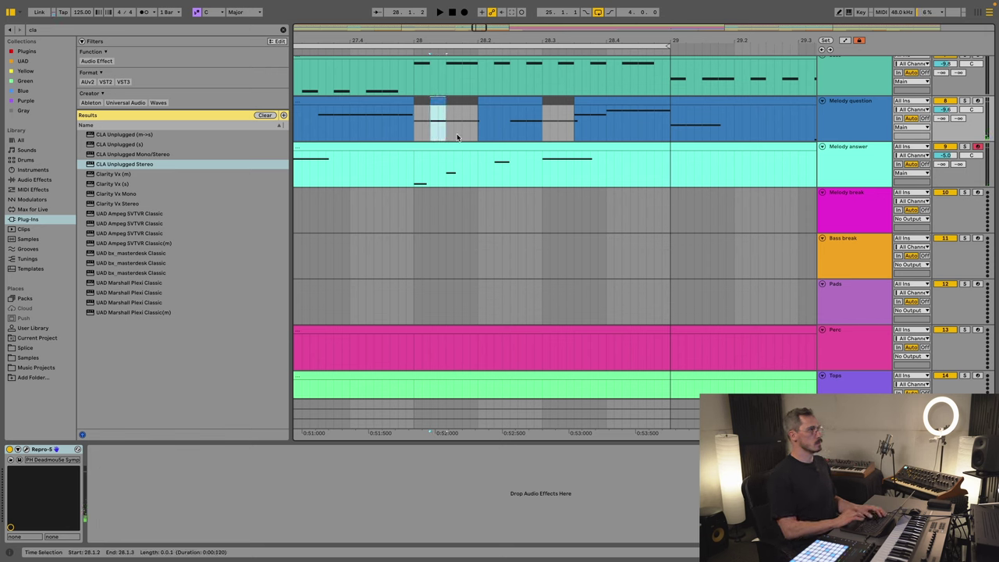
key(0)
drag(461, 134, 474, 134)
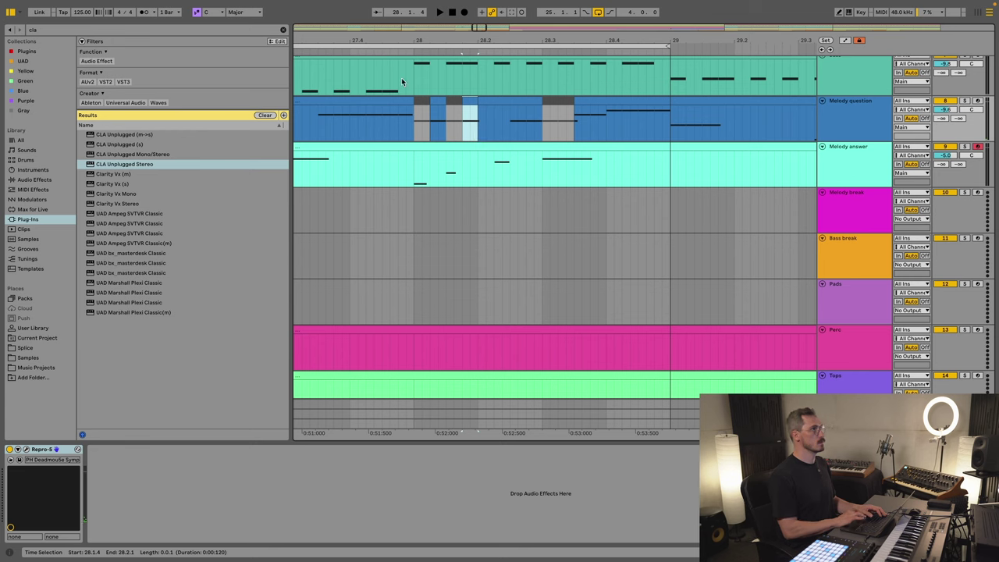
key(space)
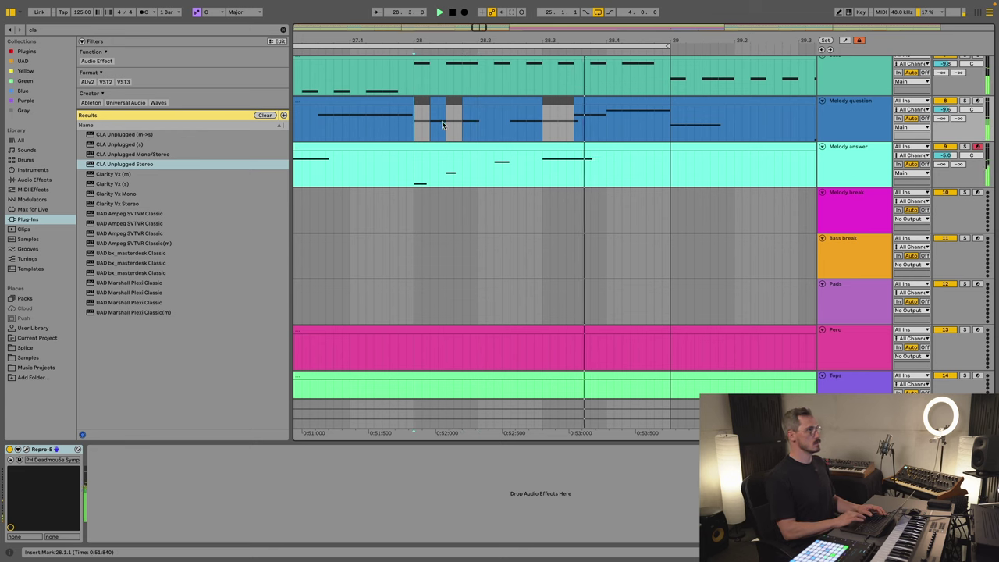
Step: Deactivate the Melody question segment at 28.1.2–28.1.3 again and replay from 28.1.1
click(439, 100)
click(419, 119)
key(space)
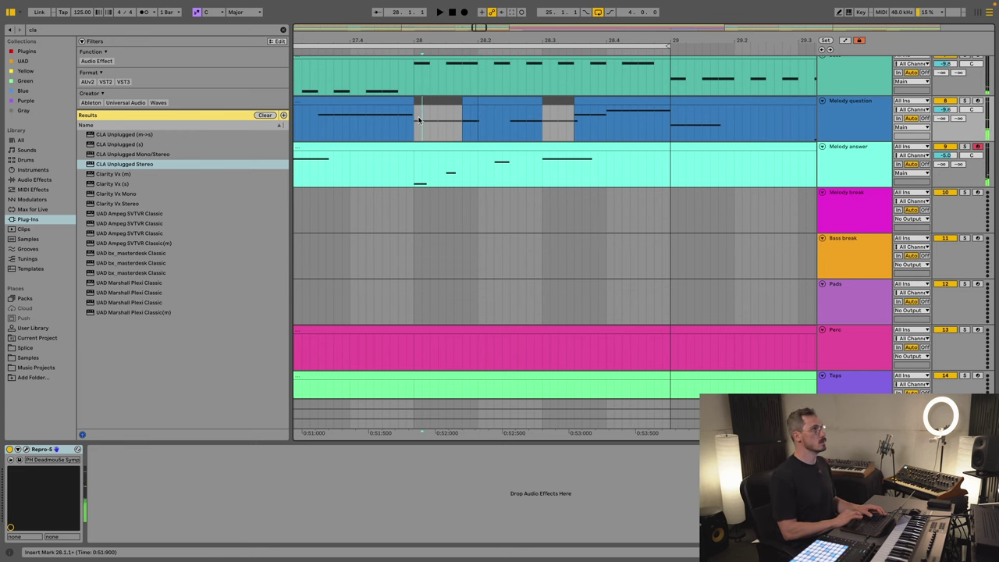
key(space)
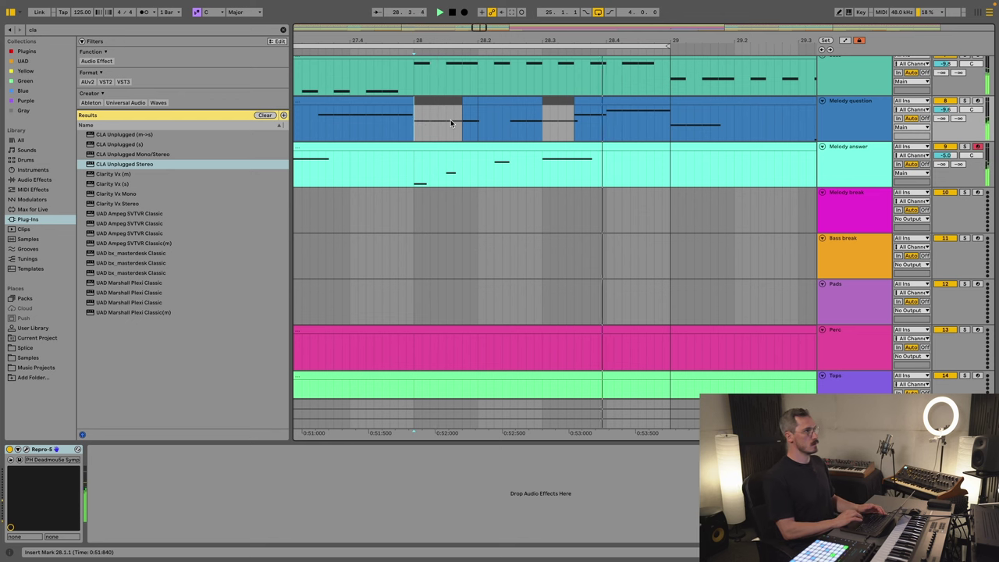
Step: Audition the bar 25–29 loop, deactivate the Melody question segment at 28.1.4–28.2.1 and replay from 28.1.1
key(x)
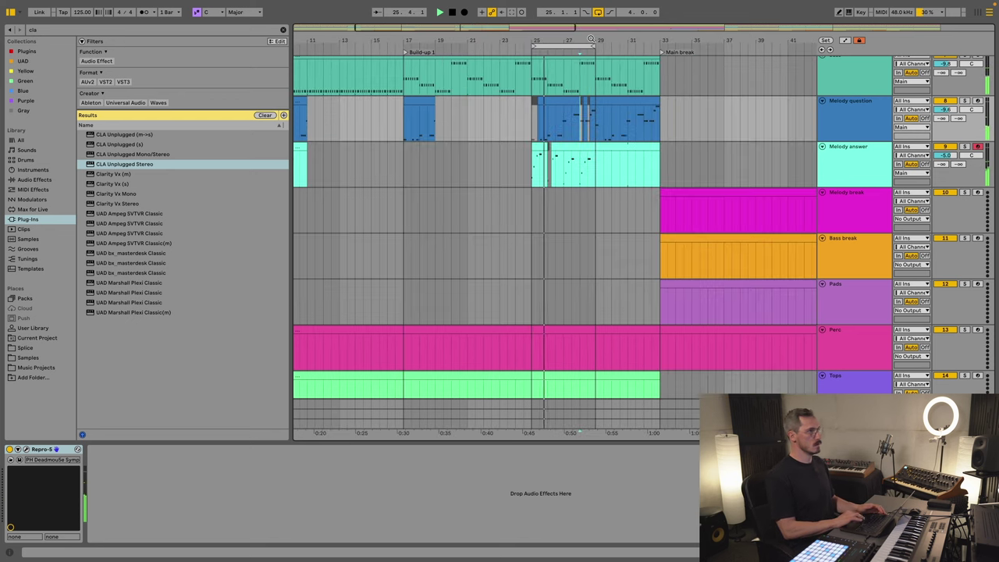
key(space)
click(582, 168)
drag(588, 37, 573, 102)
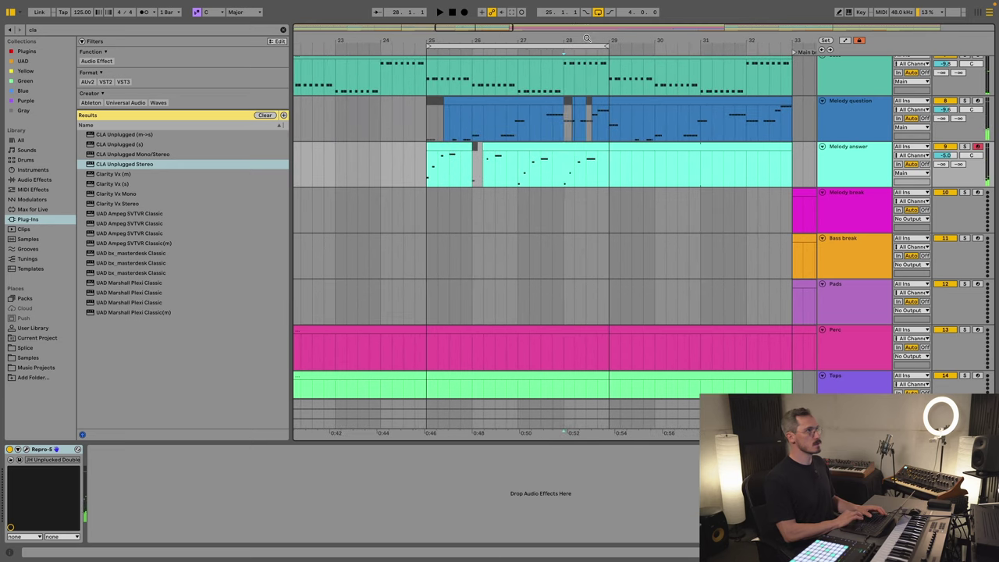
key(space)
click(573, 102)
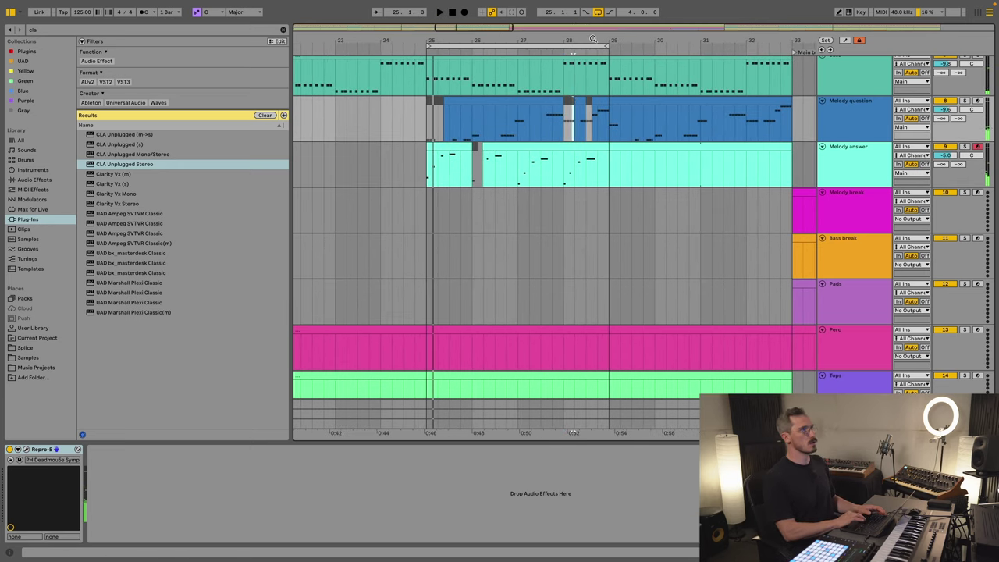
drag(593, 38, 536, 125)
click(546, 132)
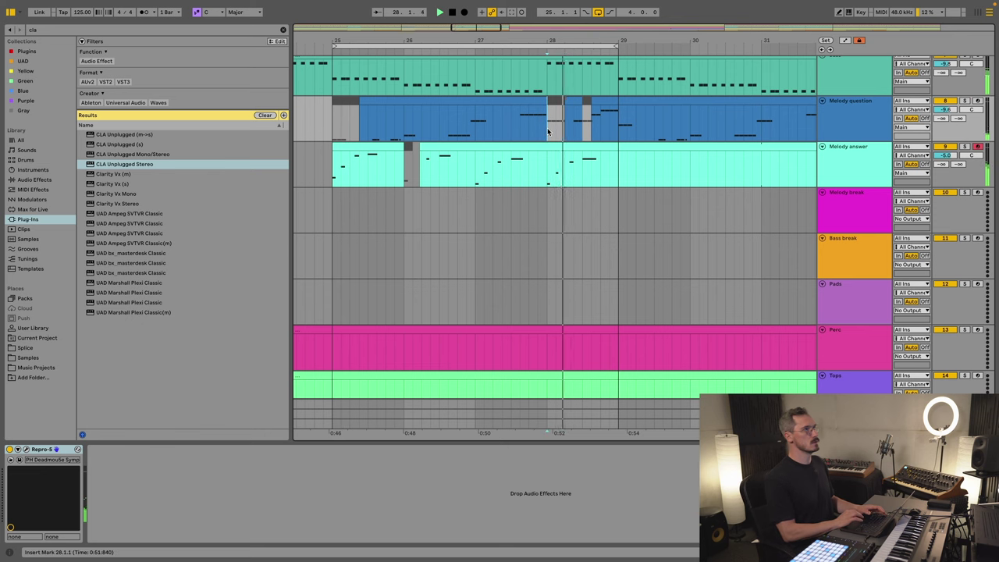
click(582, 137)
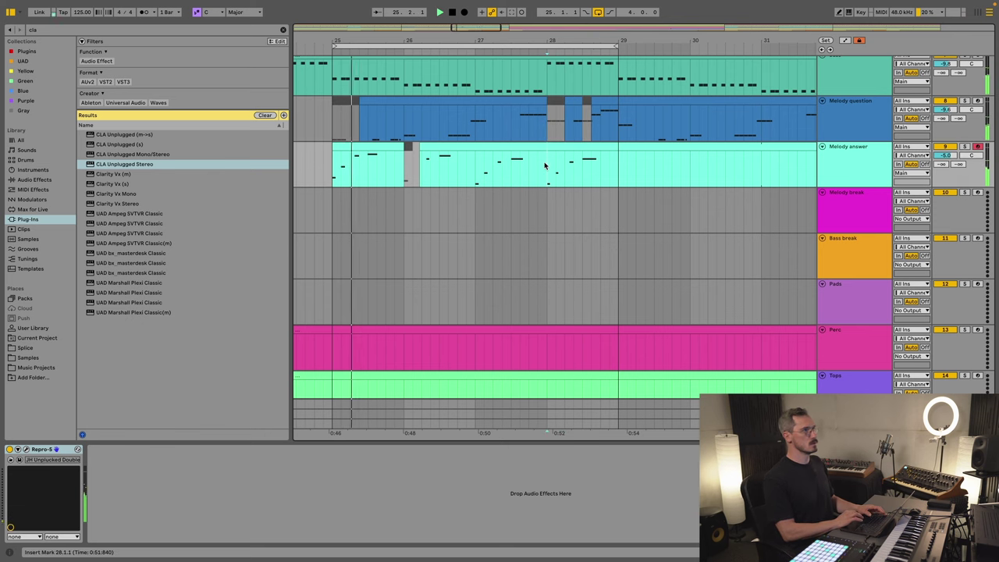
Step: Deactivate all Melody question segments from 28.1.1 to 28.3.3 while auditioning the bar 25–29 loop
click(581, 137)
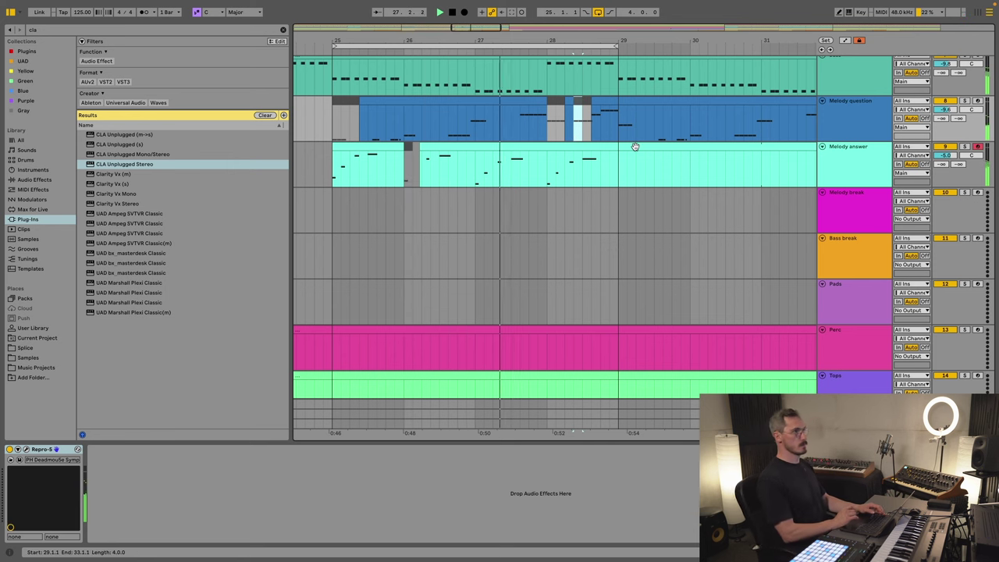
click(579, 121)
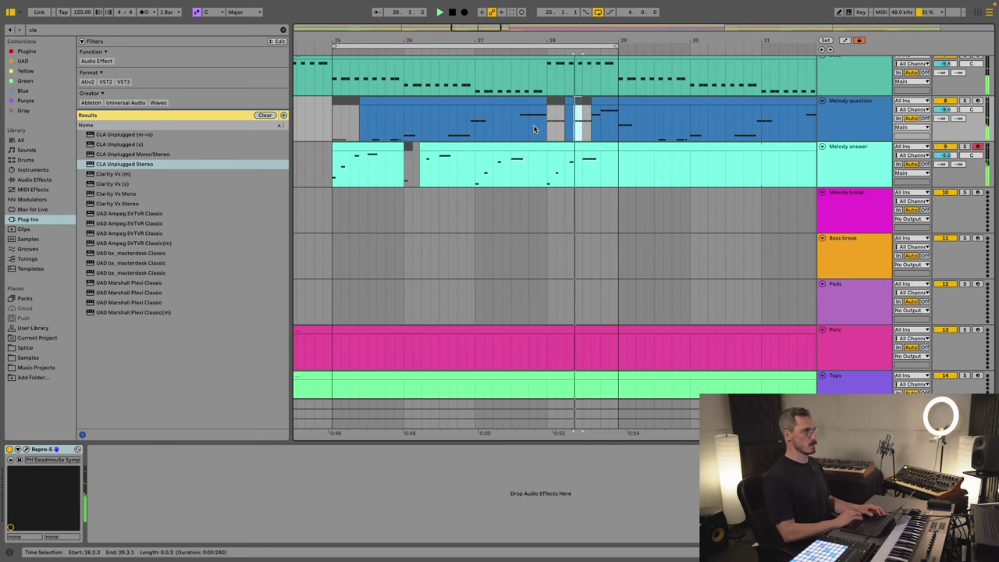
key(space)
click(550, 126)
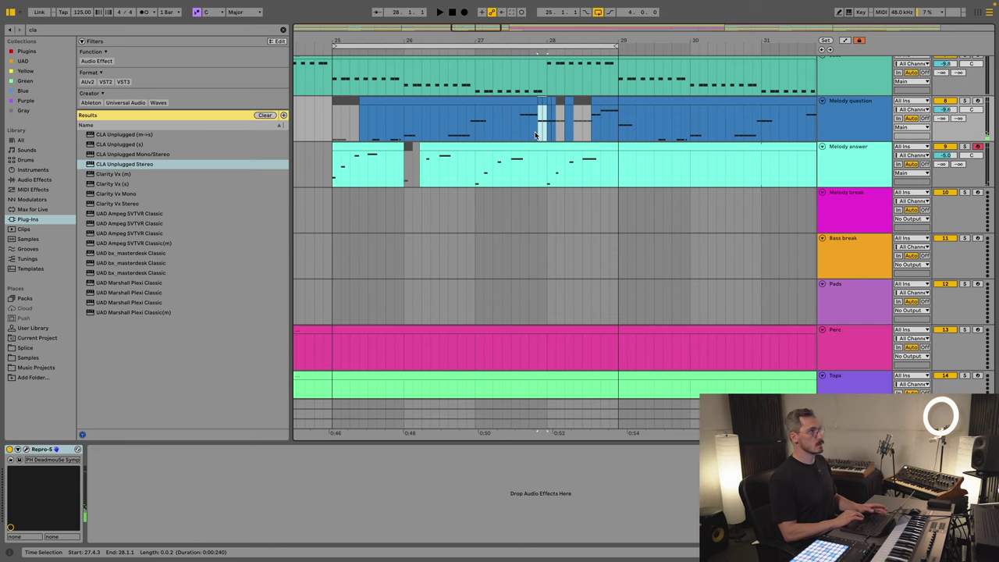
click(524, 135)
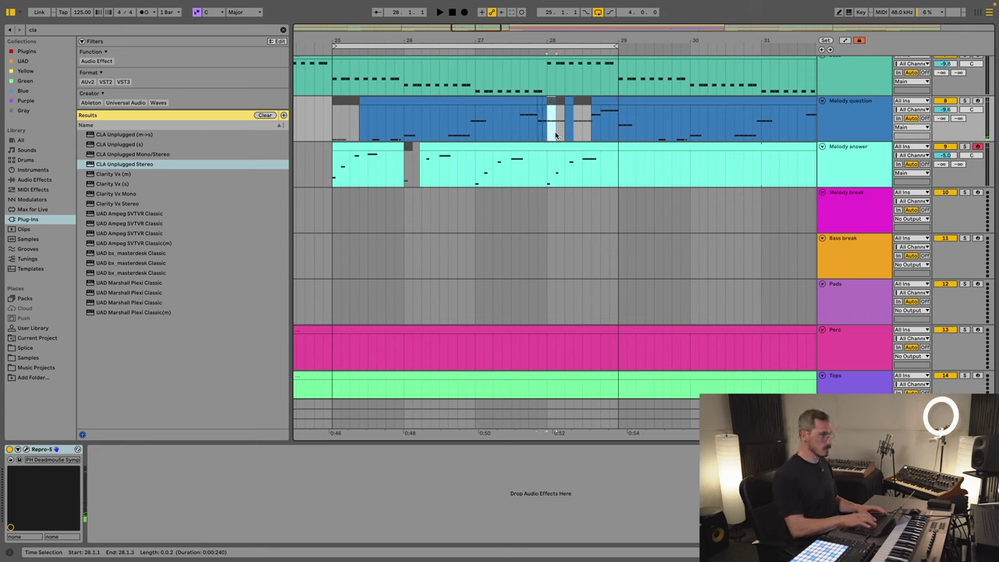
click(520, 134)
key(space)
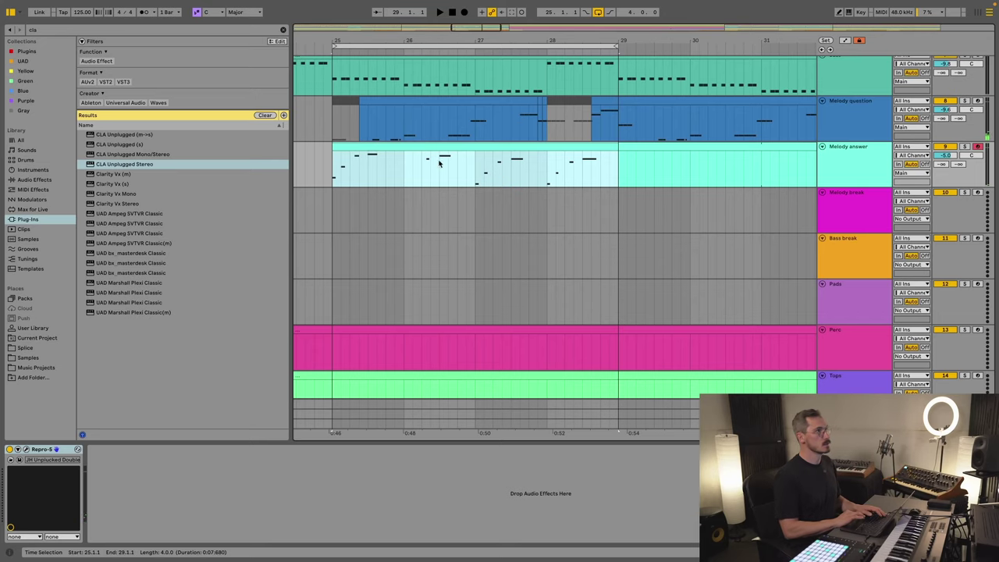
Step: Open the Melody answer clip spanning bars 25–29 and shorten its G2 note at 4.2.2
double_click(464, 149)
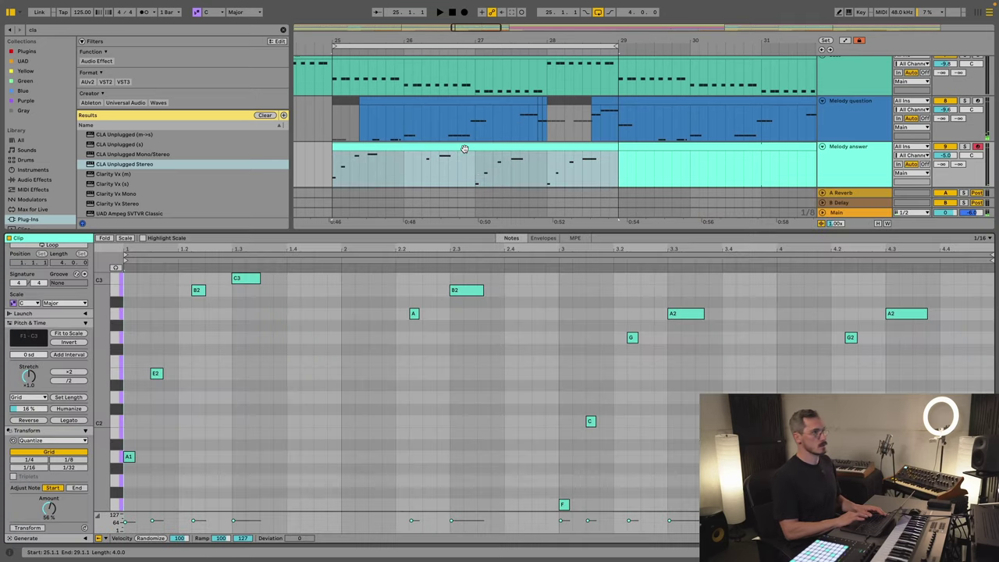
scroll(868, 356, up, 1)
click(851, 359)
key(shift+Left)
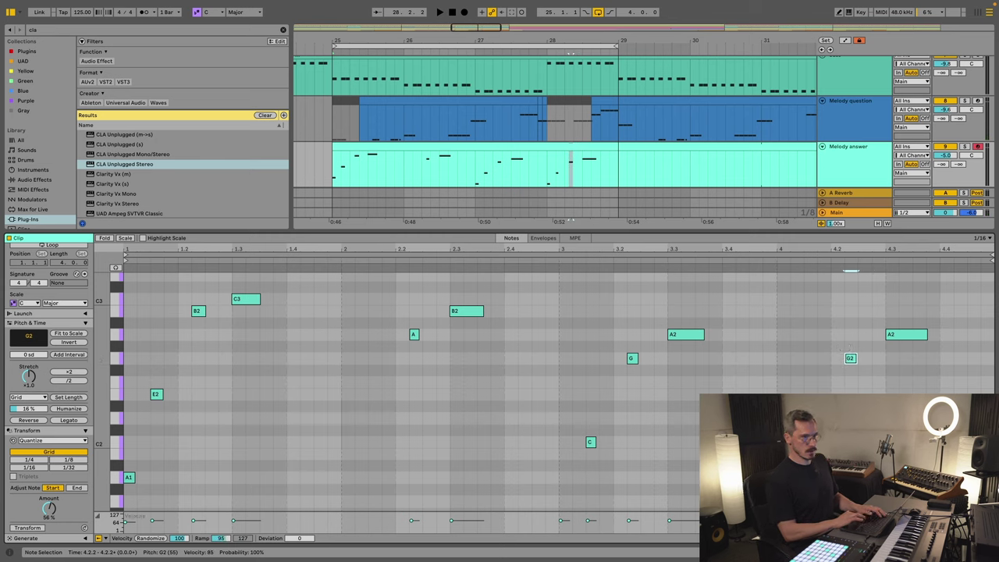
key(shift+Tab)
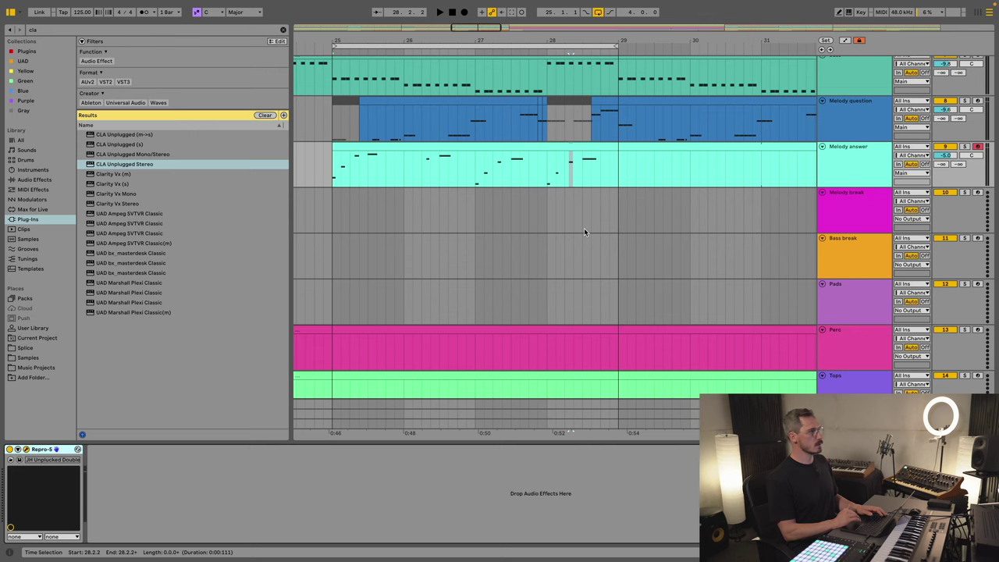
Step: Replay the loop and examine the Repro-5 filter and modulation matrix settings on the Melody answer track
key(space)
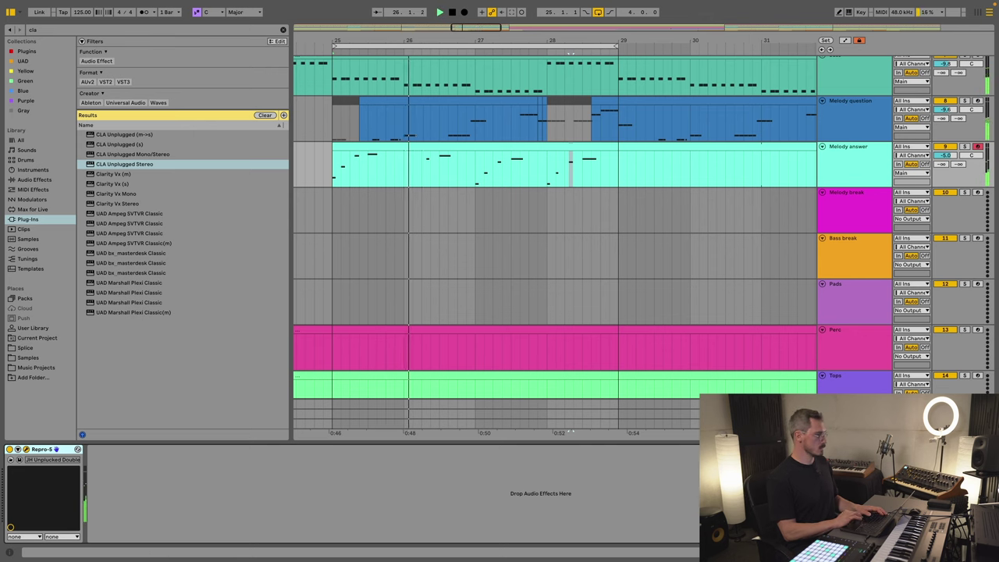
key(super+alt+p)
drag(320, 305, 347, 163)
click(304, 192)
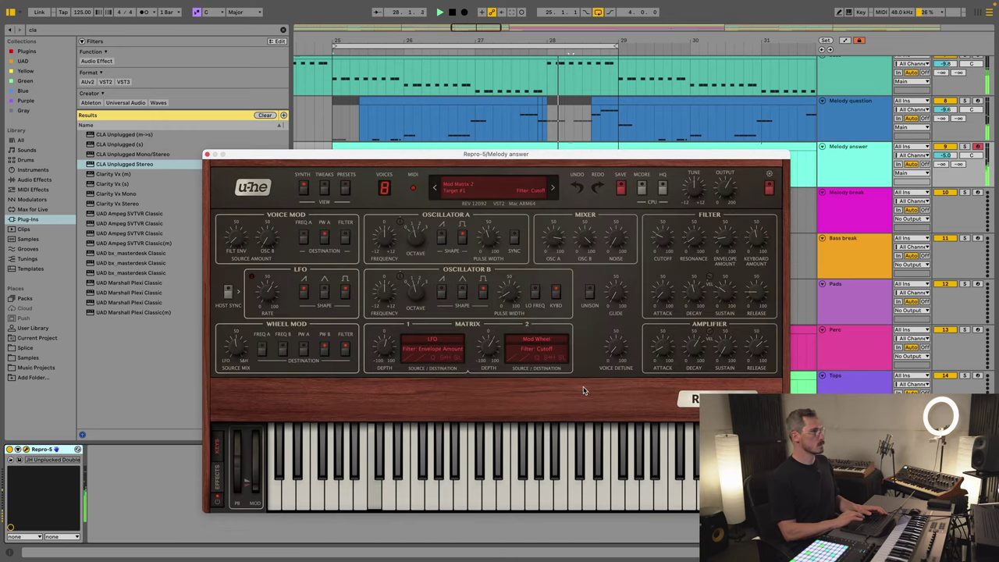
mouse_move(662, 247)
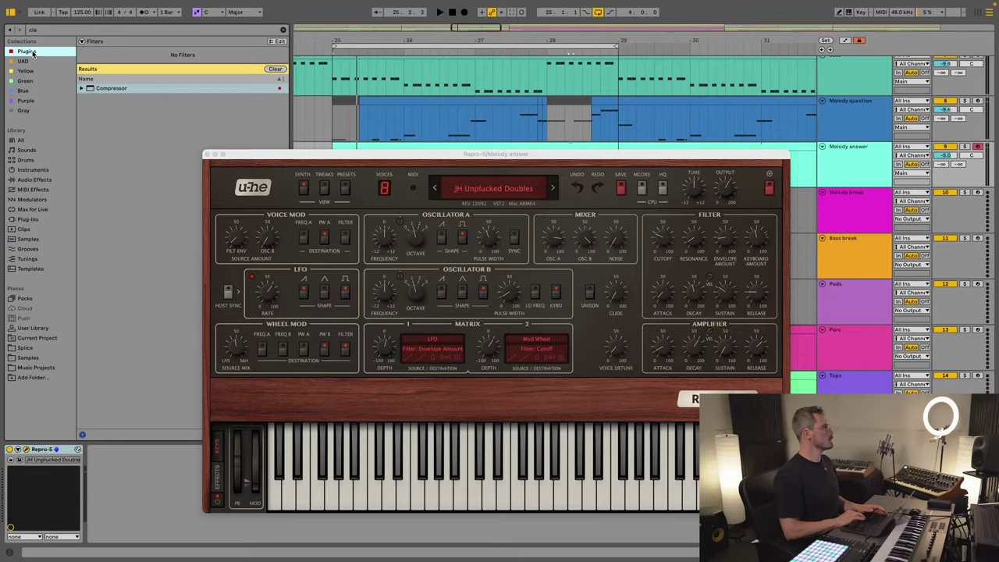
Step: Load FabFilter Pro-Q 3 on the Melody answer track with an 18 dB/oct low cut at about 130 Hz
click(284, 31)
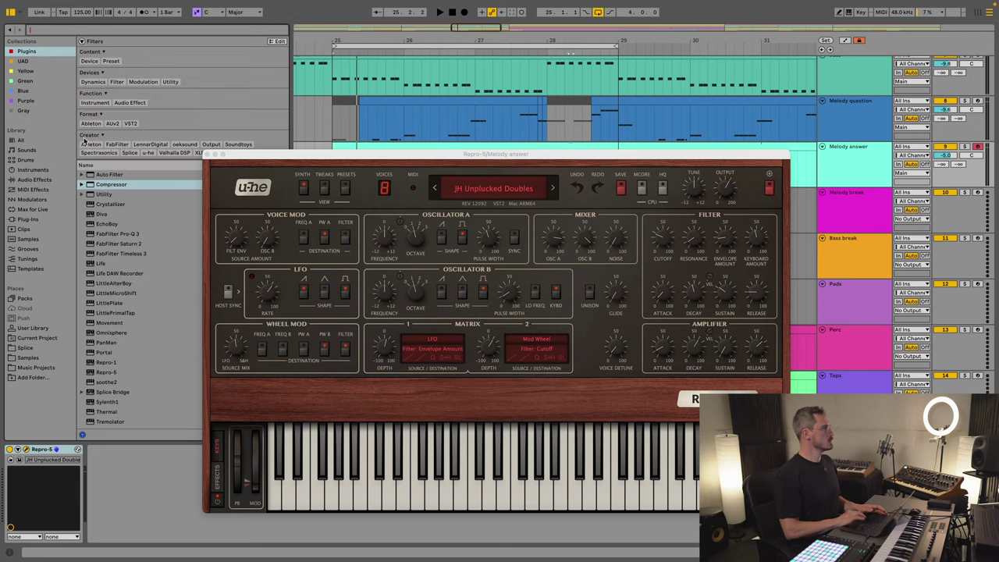
double_click(122, 237)
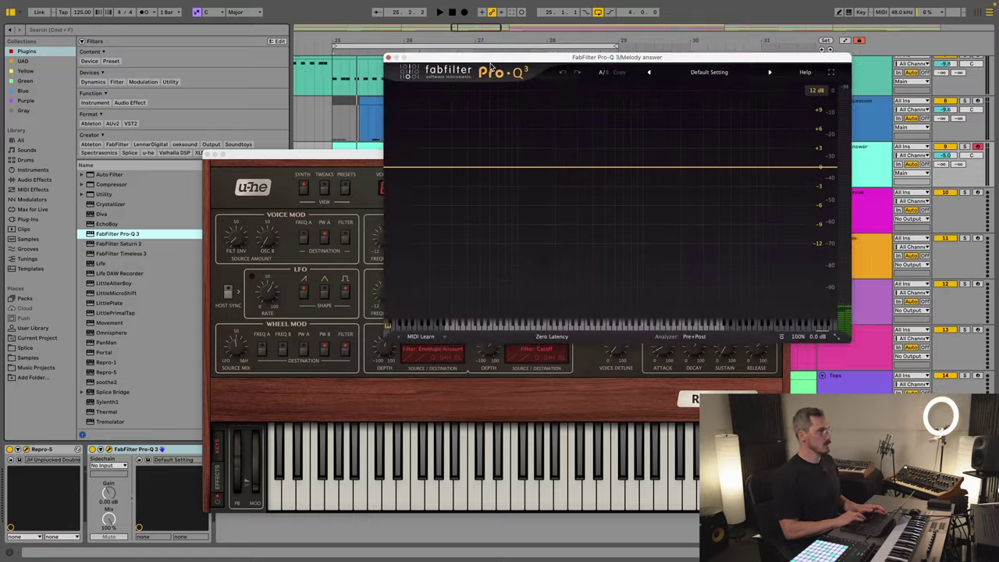
click(321, 241)
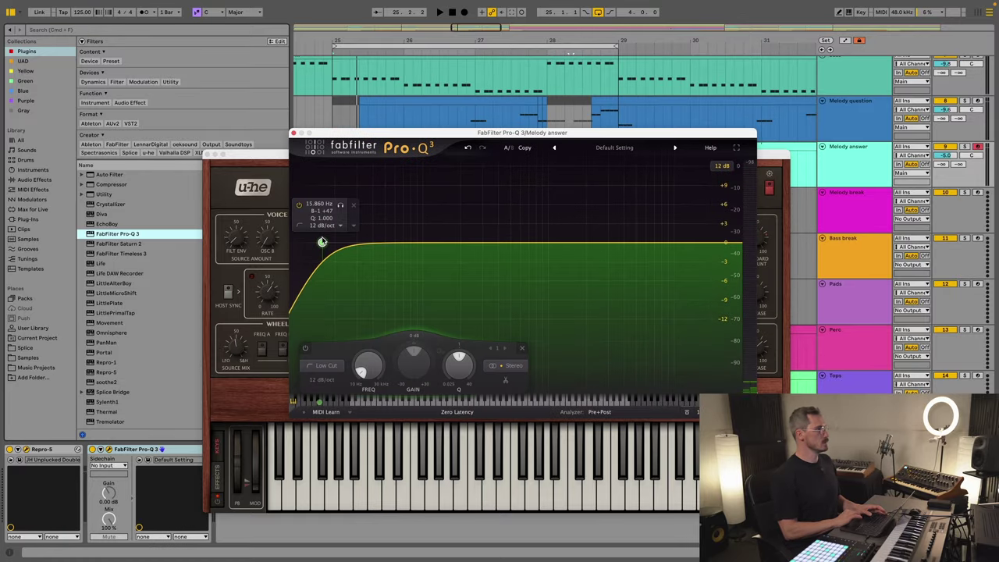
drag(319, 241, 437, 239)
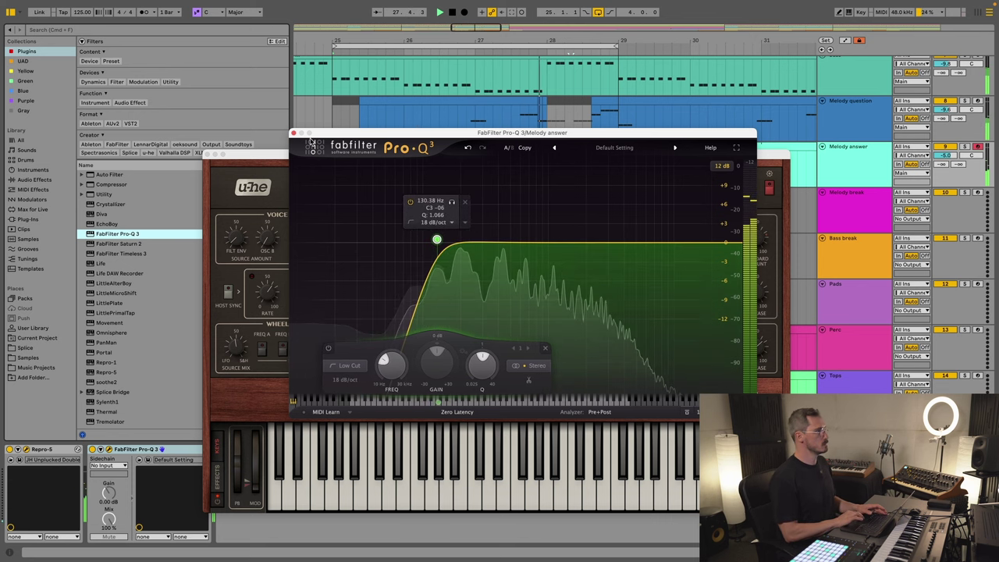
click(294, 133)
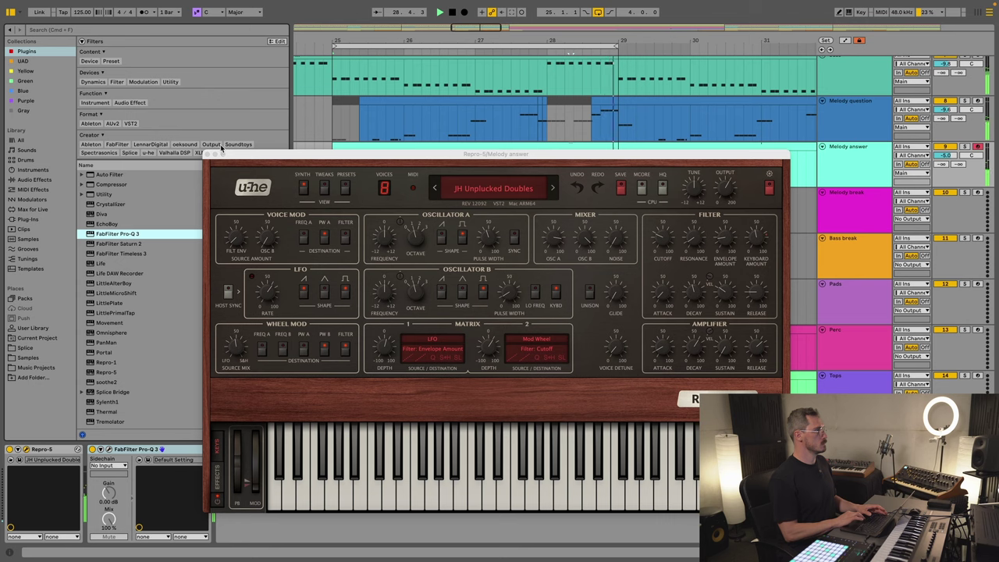
Step: Reopen the Melody answer clip, close the Repro-5 window and nudge the C3 note at 1.3.1 slightly later
scroll(408, 125, down, 2)
click(367, 121)
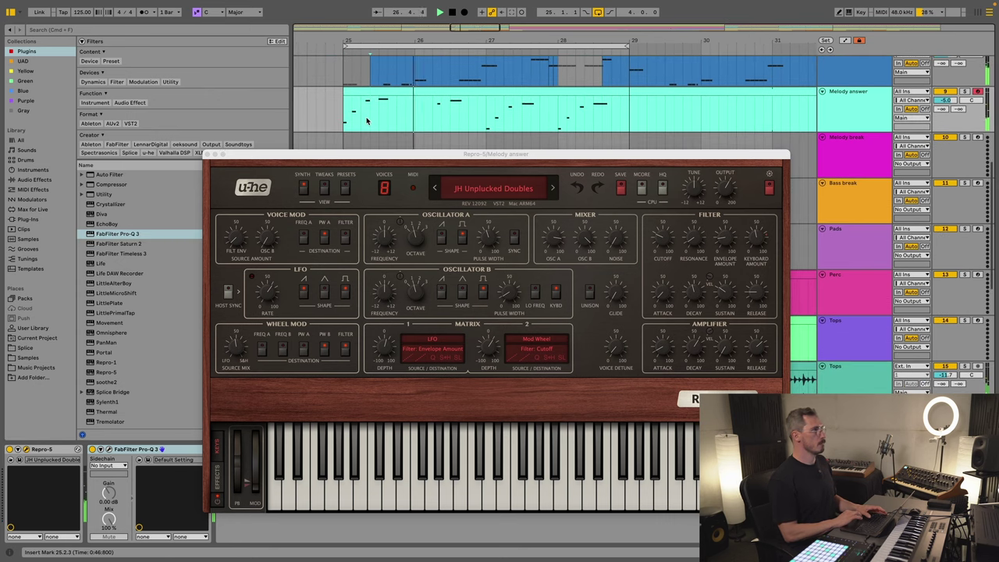
double_click(383, 92)
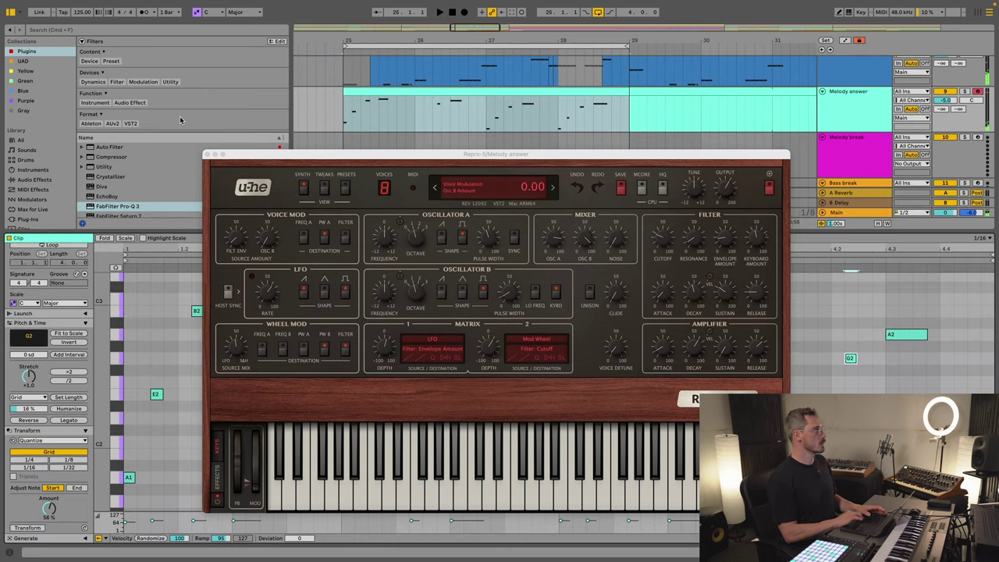
click(206, 155)
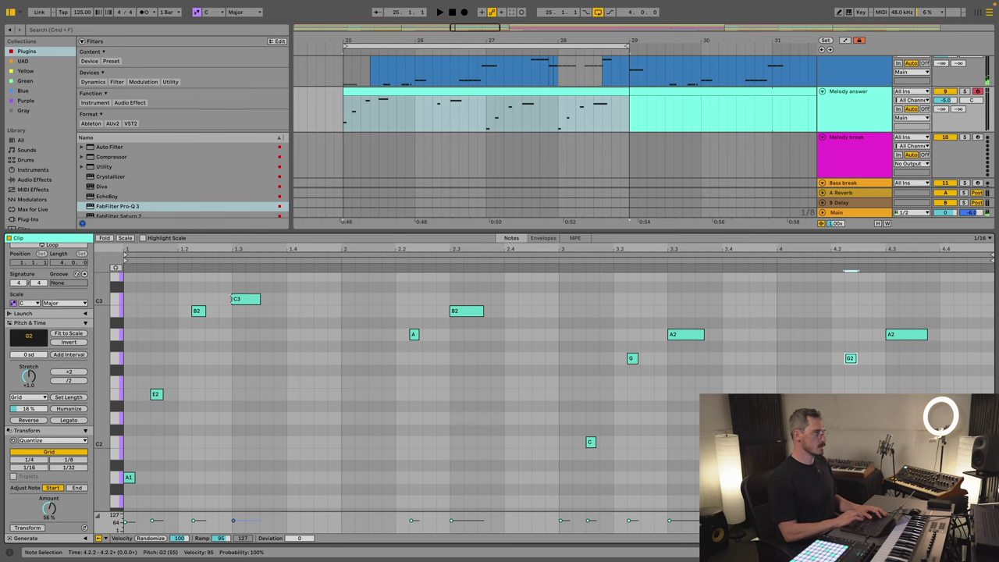
mouse_move(219, 247)
mouse_down()
mouse_move(223, 257)
mouse_move(310, 247)
mouse_up()
click(349, 300)
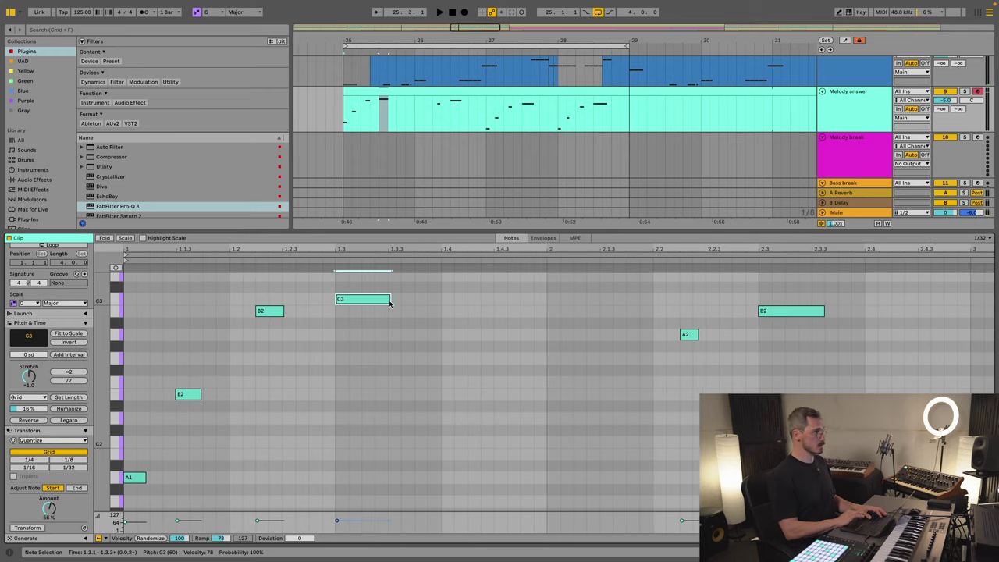
drag(368, 303, 374, 307)
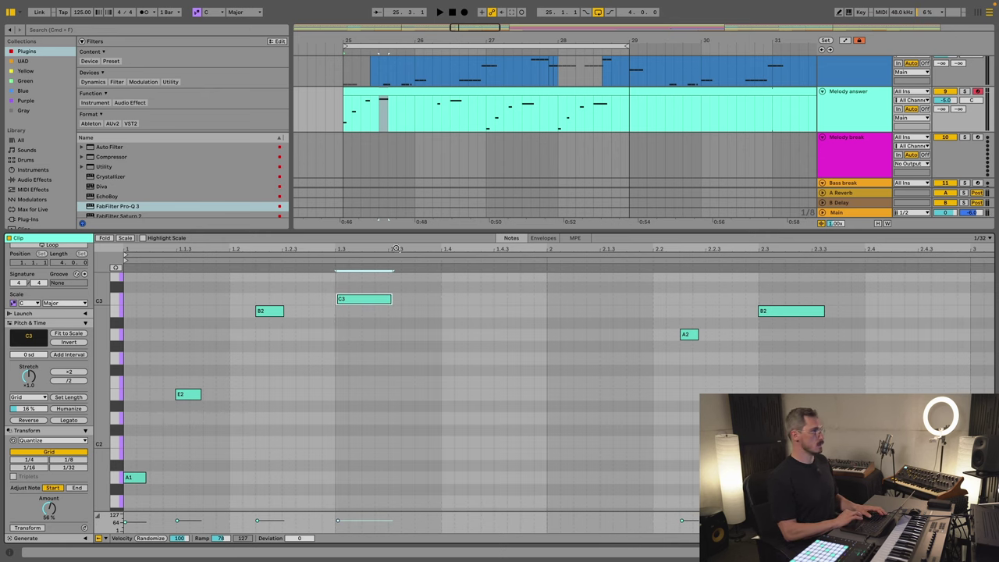
drag(397, 249, 342, 249)
Step: Replay the loop and check the A2 note at 4.3 and the E2 note in the first beat of the Melody answer clip
key(space)
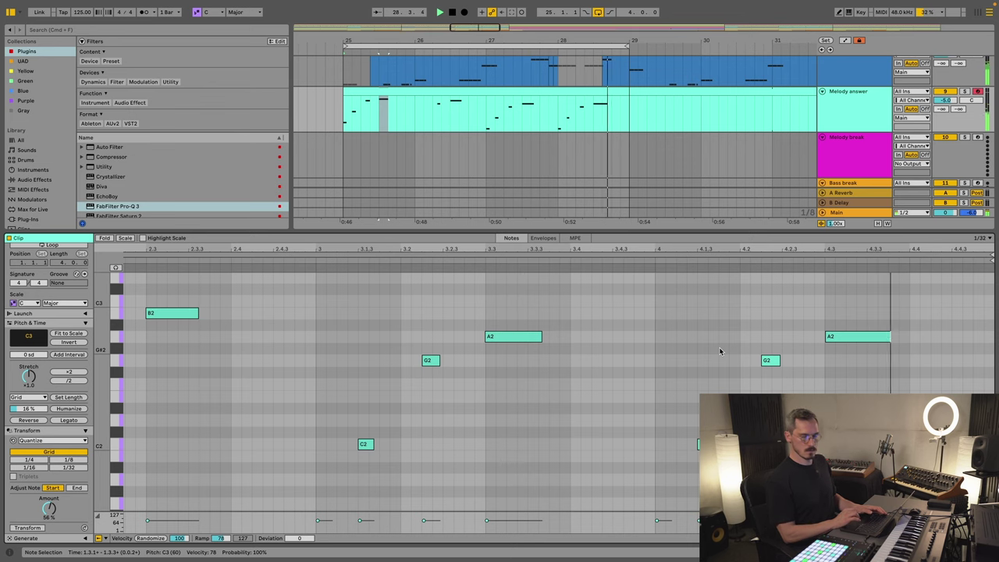
click(858, 339)
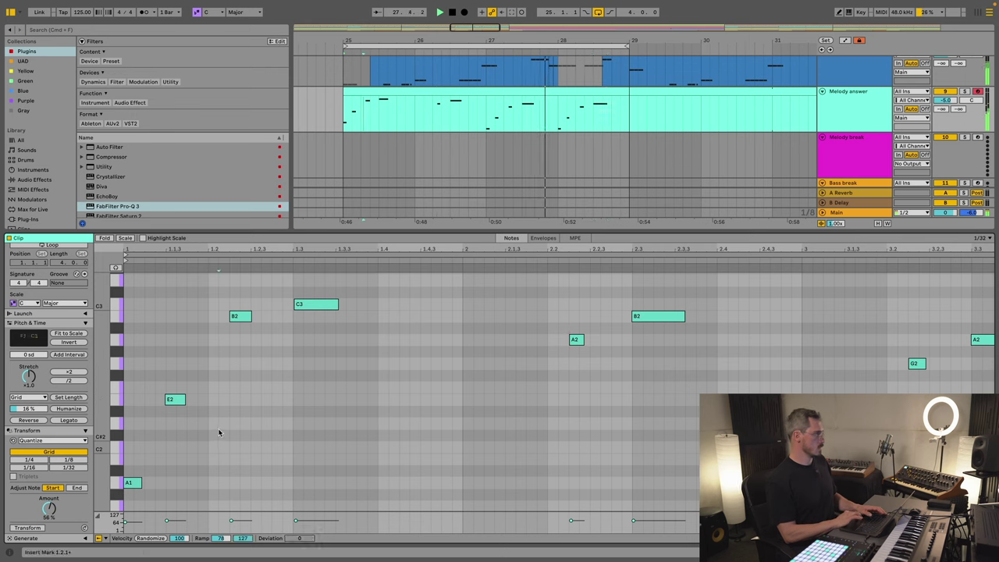
click(180, 399)
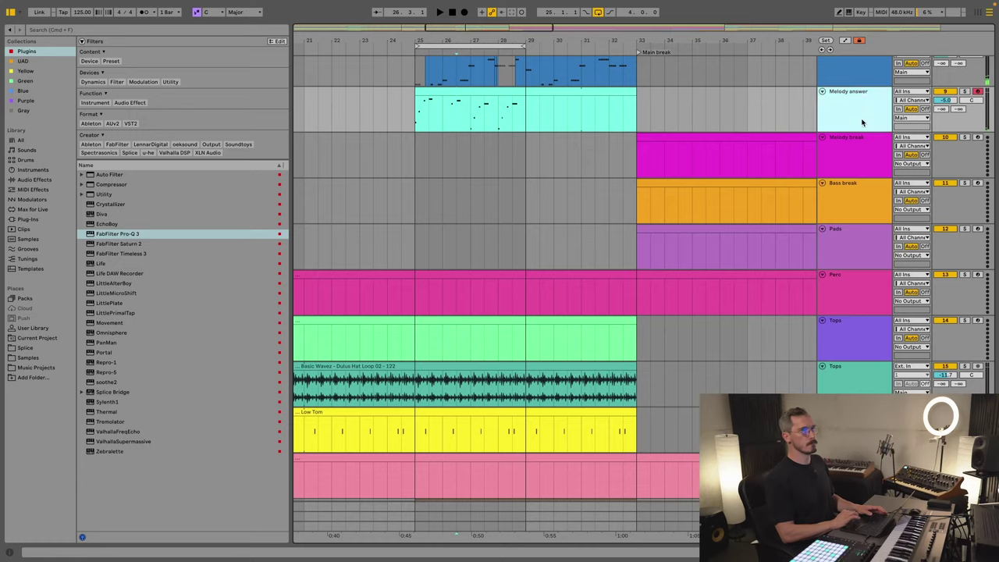
Step: Consolidate the Melody question segments from 25.1.1 to 29.1.1 into one clip and recolour it light purple
scroll(862, 122, up, 3)
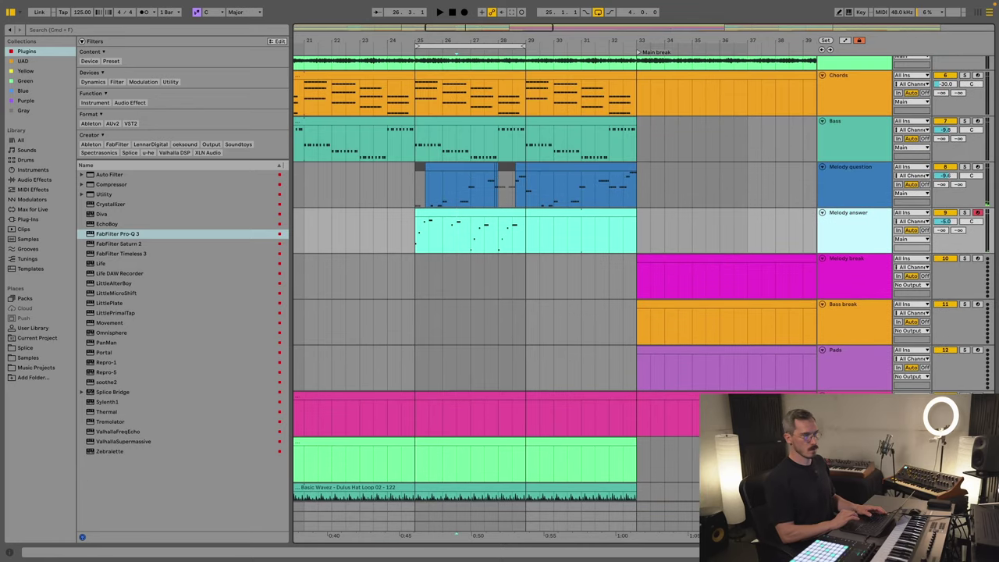
scroll(418, 164, down, 1)
scroll(418, 165, right, 1)
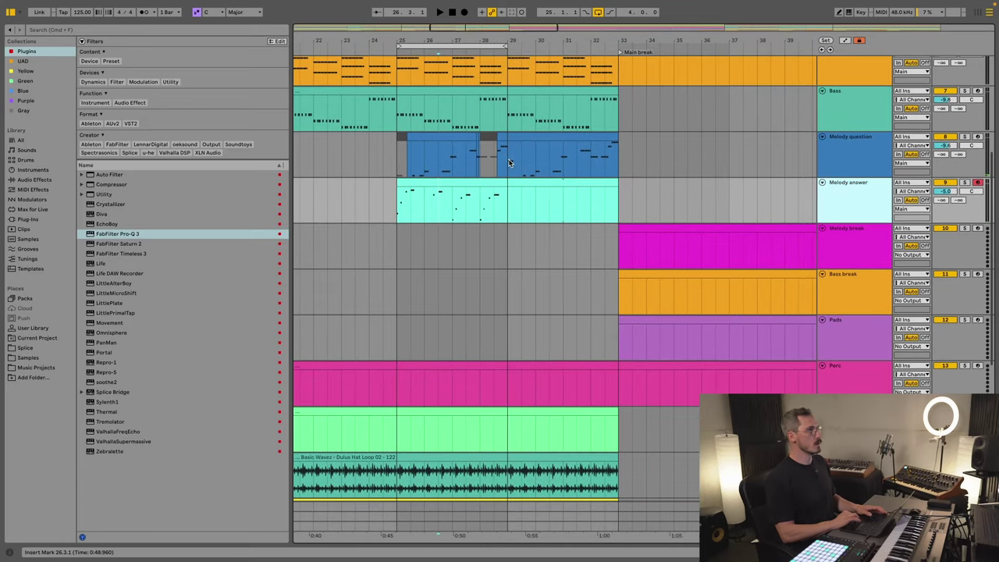
drag(509, 162, 391, 164)
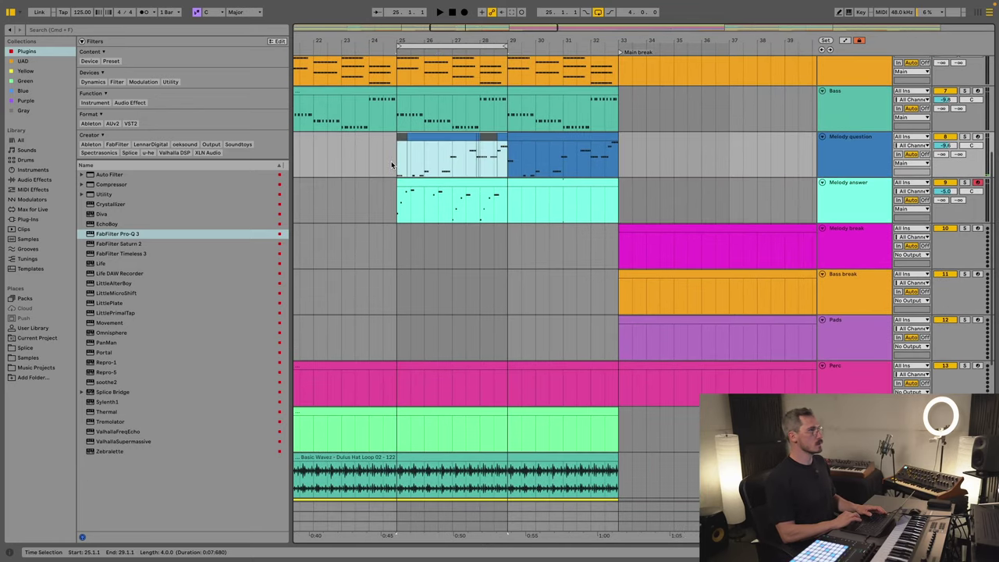
right_click(439, 140)
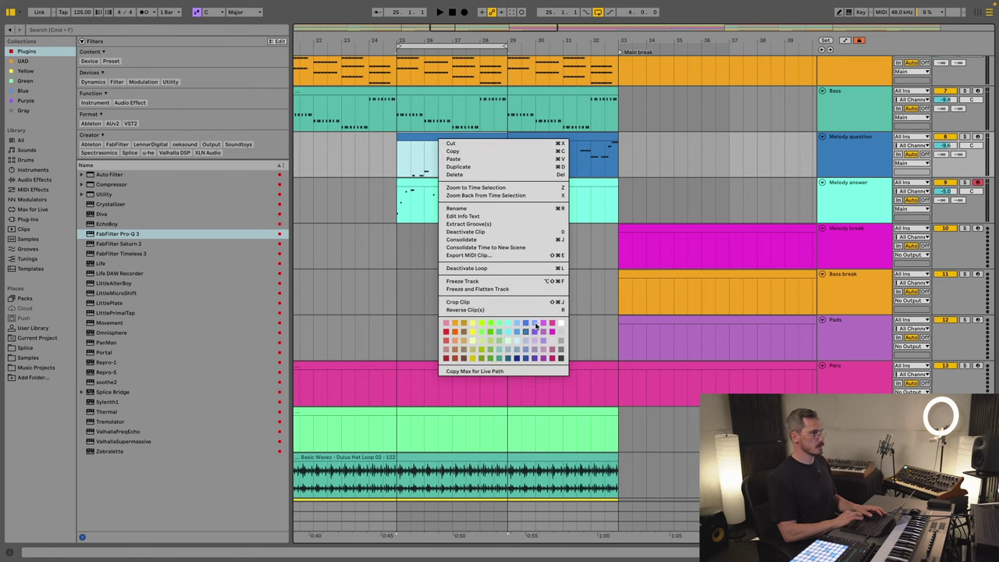
click(536, 327)
key(w)
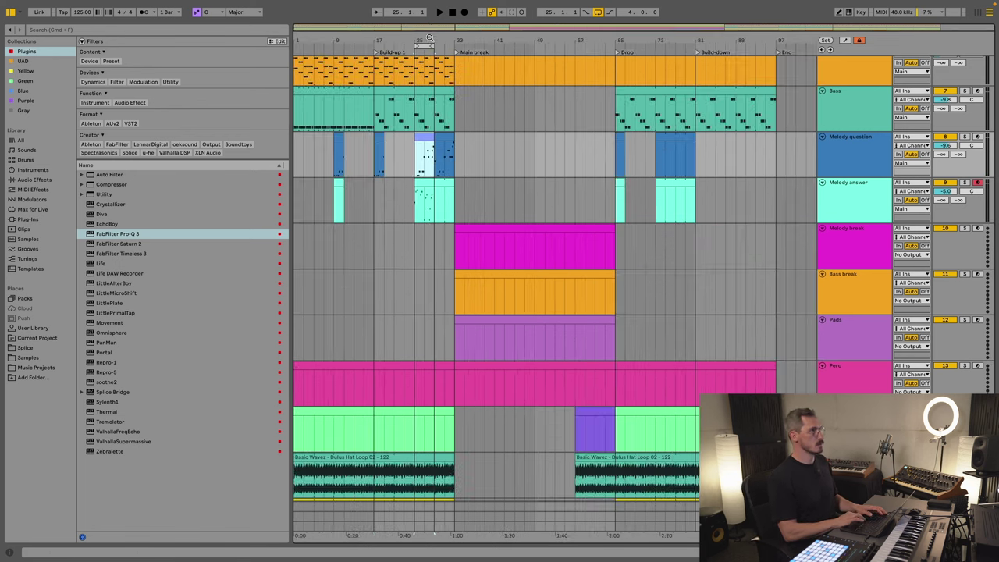
click(414, 168)
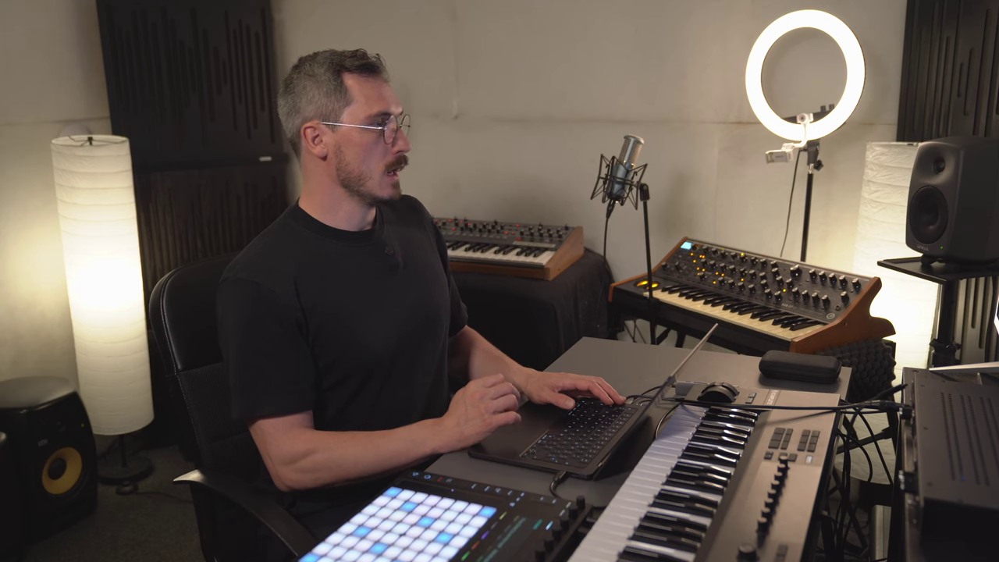
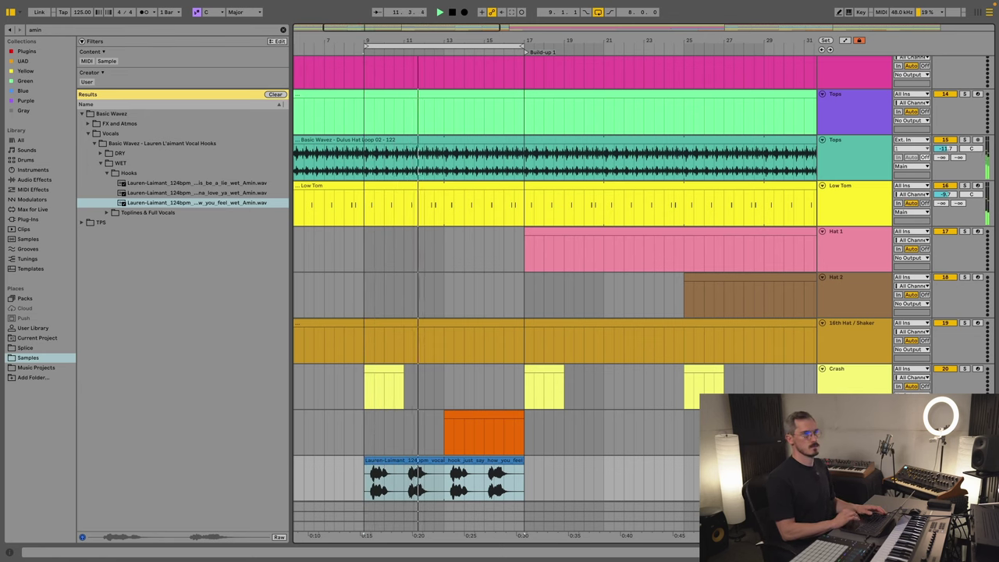
Step: Extend the end of the "just say how you feel" vocal hook clip in the Main break to bar 65
key(minus)
key(minus)
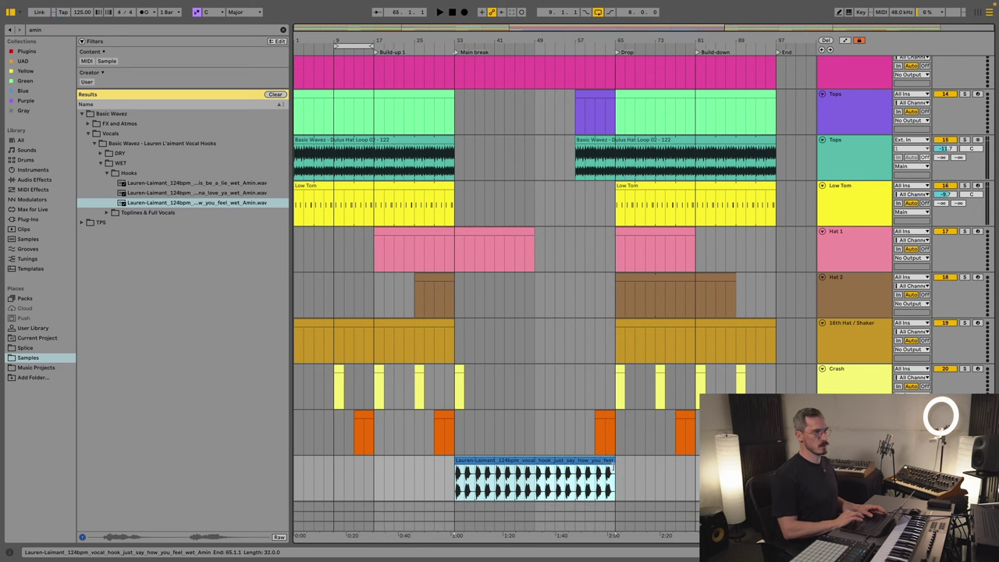
scroll(523, 348, up, 10)
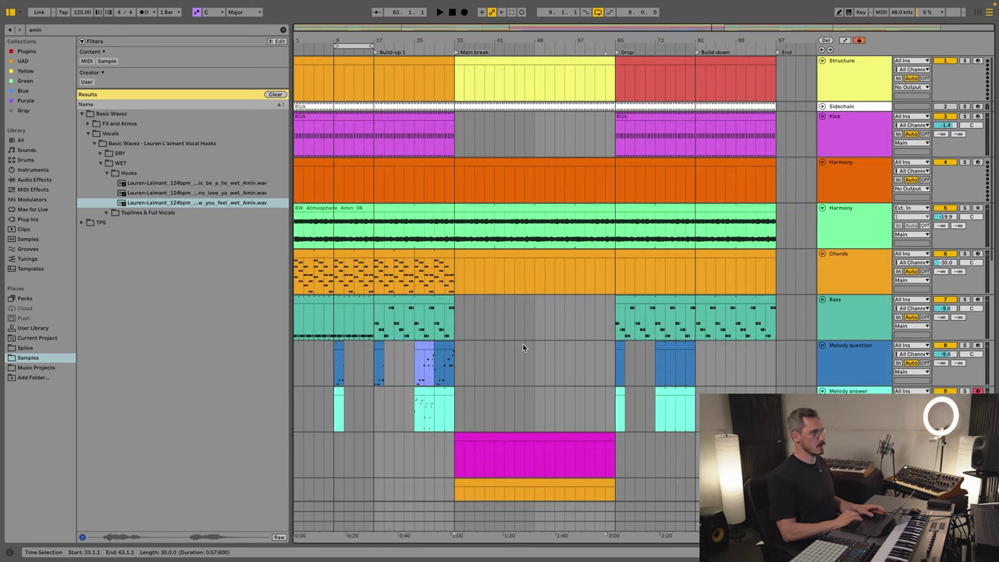
scroll(523, 349, down, 5)
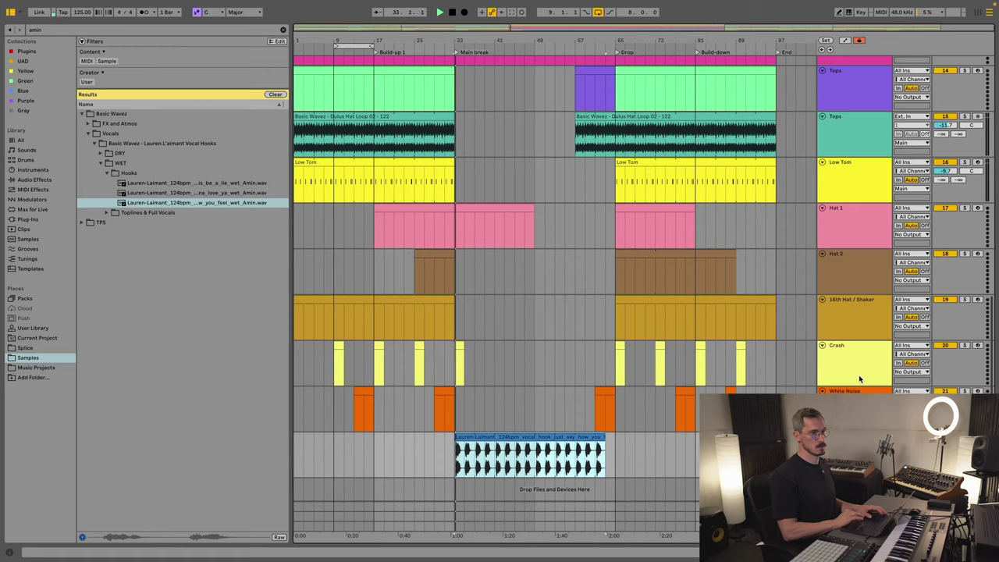
drag(606, 458, 615, 458)
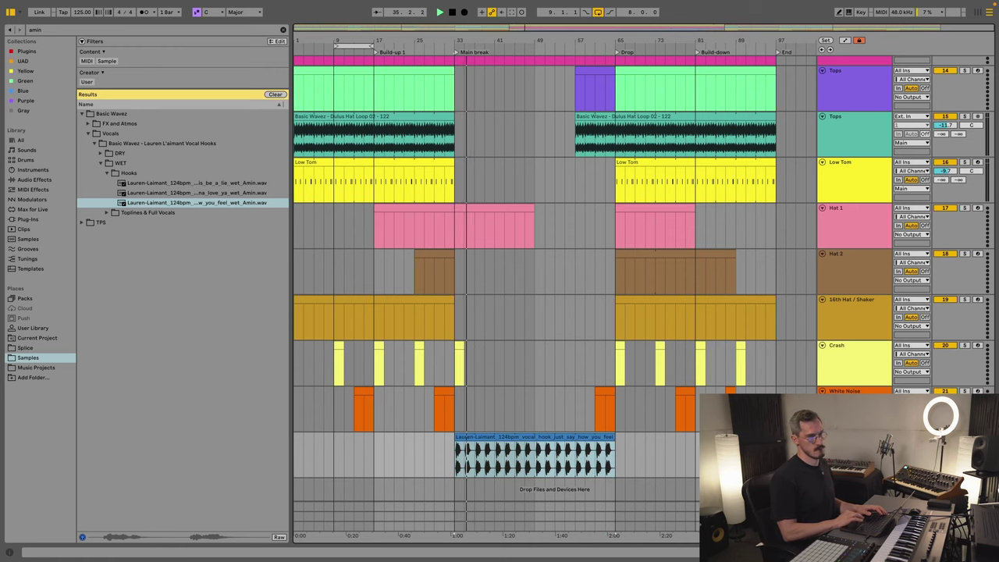
Step: Show the Vocal track's devices and clear the sample browser's search term
click(851, 453)
scroll(759, 361, down, 3)
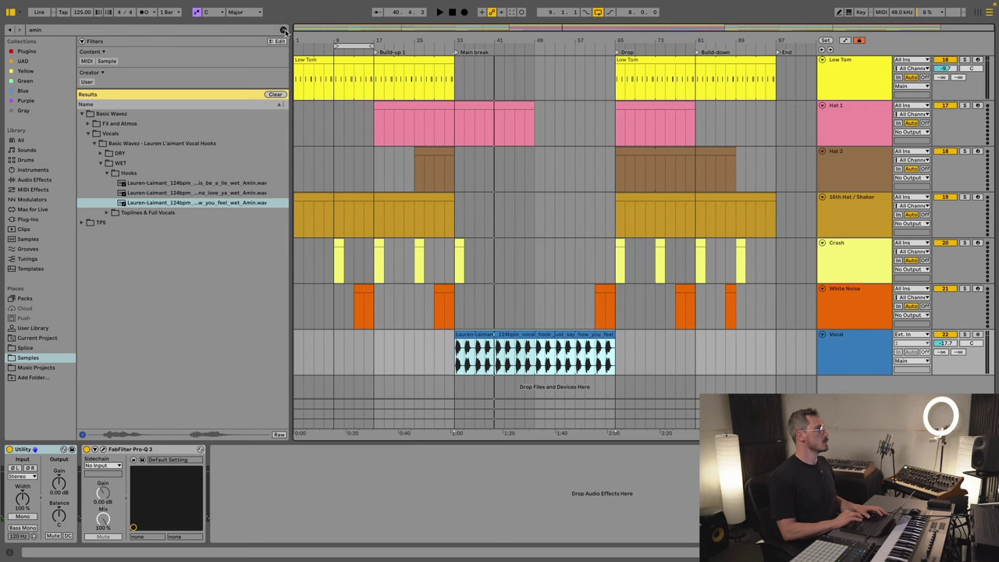
click(284, 30)
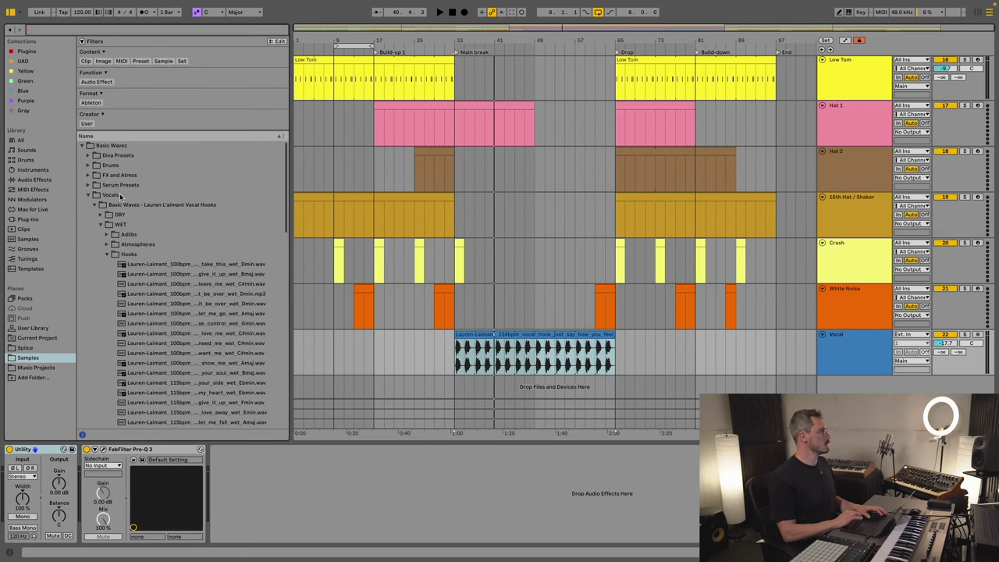
Step: Collapse the Hooks folder and its parent WET folder in the Lauren L'aimant Vocal Hooks pack
click(109, 166)
key(Down)
key(Down)
key(Down)
key(Down)
key(Down)
key(Down)
key(Down)
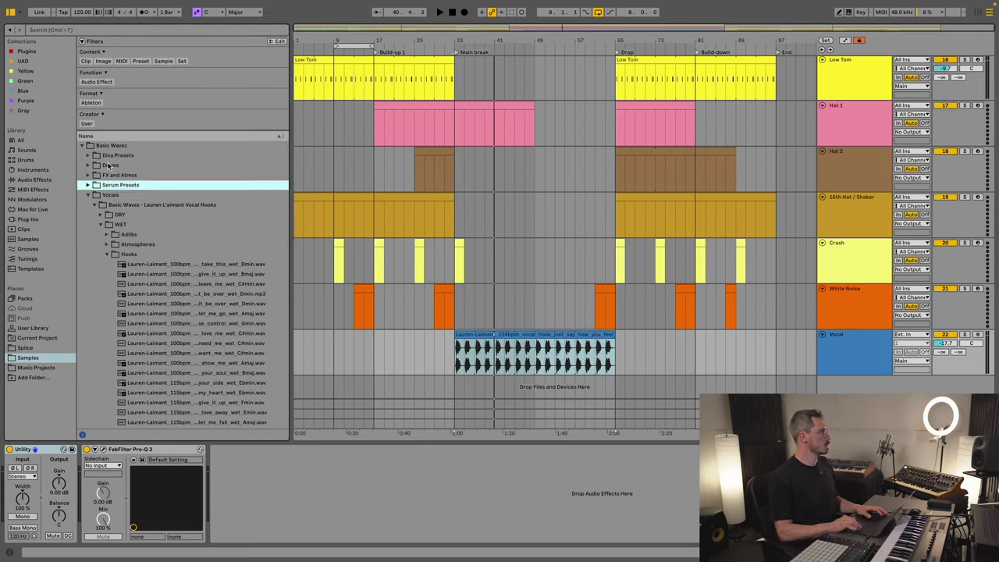
key(Left)
key(Left)
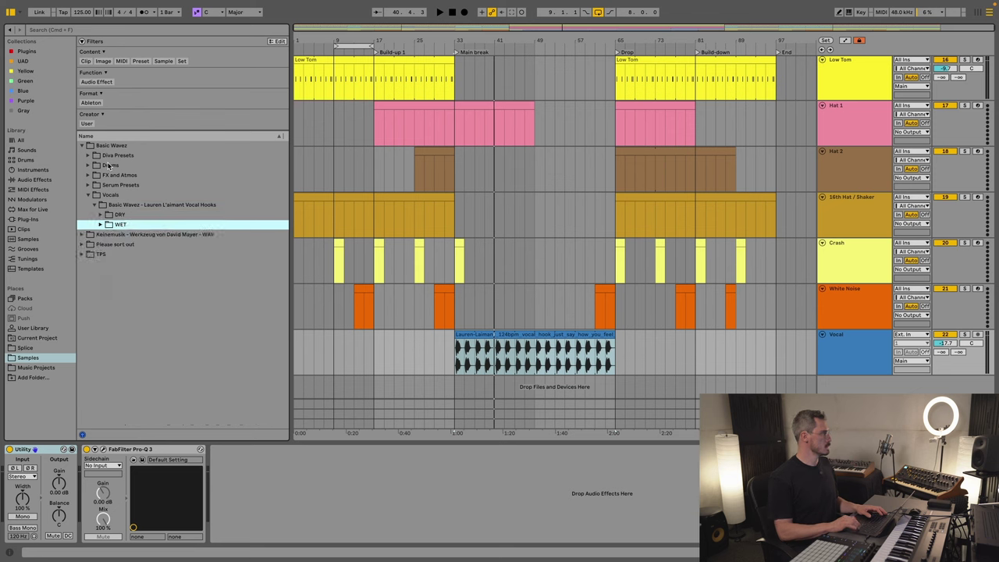
Step: Expand the Basic Wavez Drums folder and open the Dulus Drum Loops pack inside it
key(Up)
key(Up)
key(Up)
key(Up)
key(Up)
key(Up)
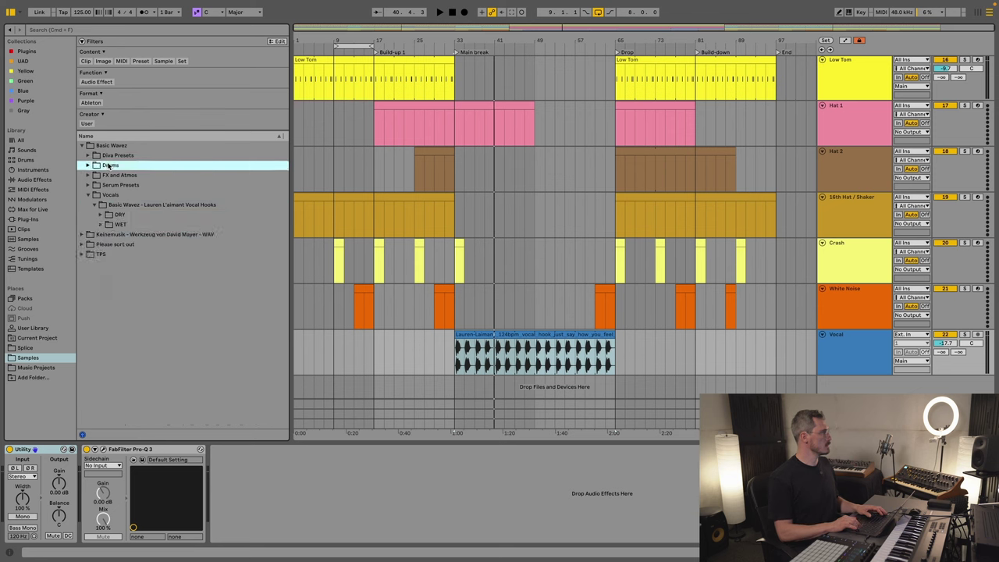
key(Right)
key(Down)
key(Down)
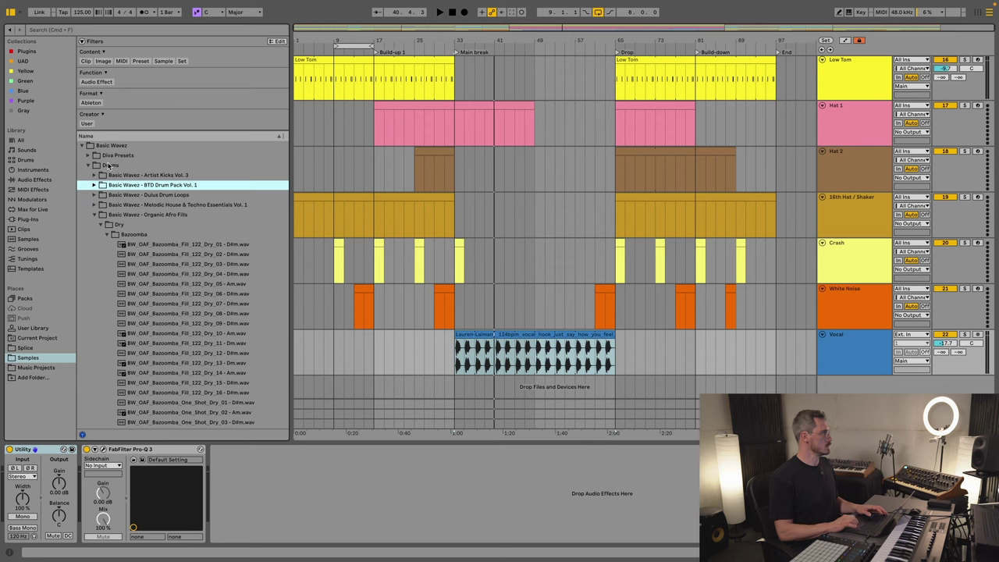
key(Down)
key(Up)
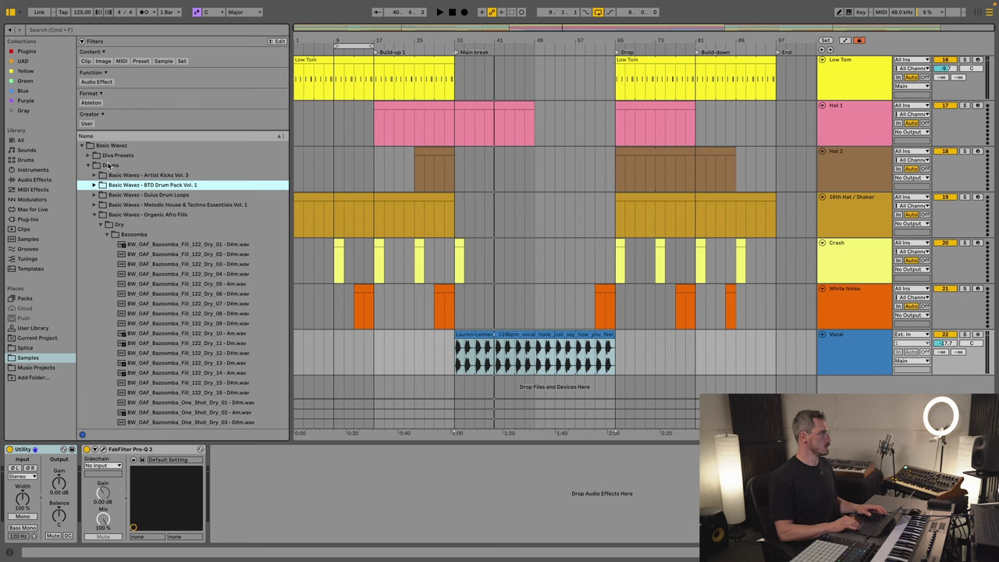
key(Down)
key(Down)
key(Up)
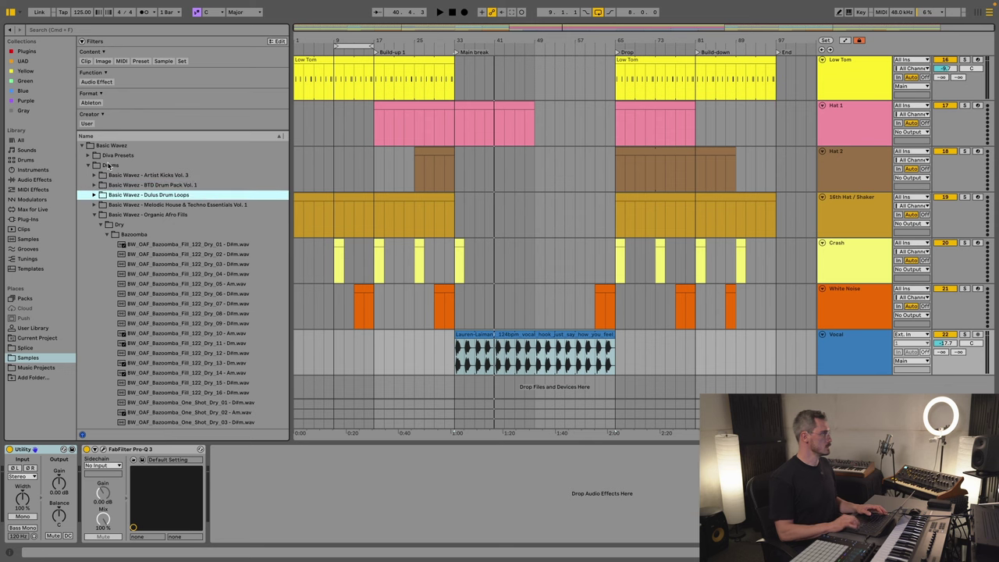
key(Right)
Step: Collapse the Dulus Hat Loops folder, expand Dulus Trashcan Loops and select Trashcan Loop 02 for preview
key(Down)
key(Down)
key(Up)
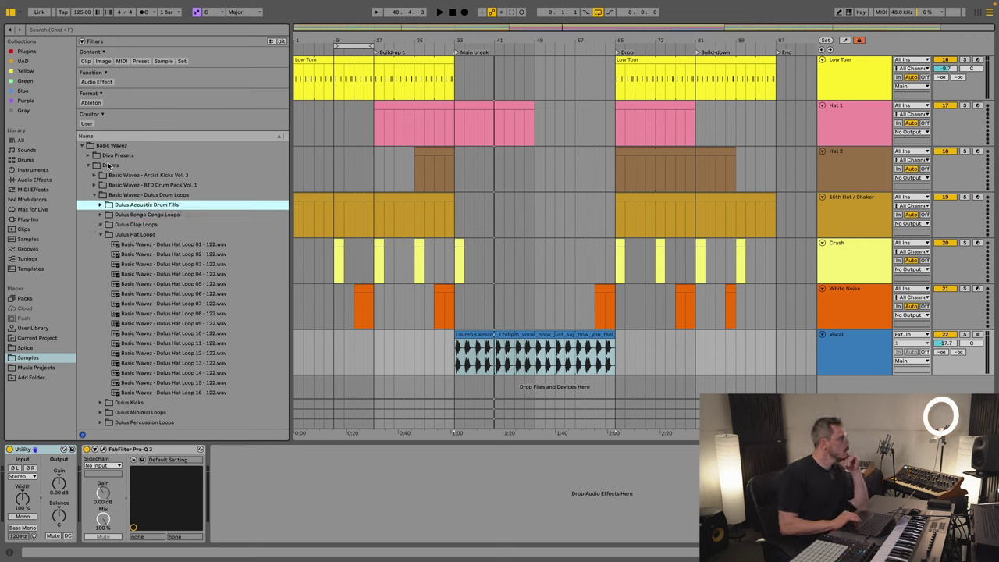
scroll(99, 403, down, 4)
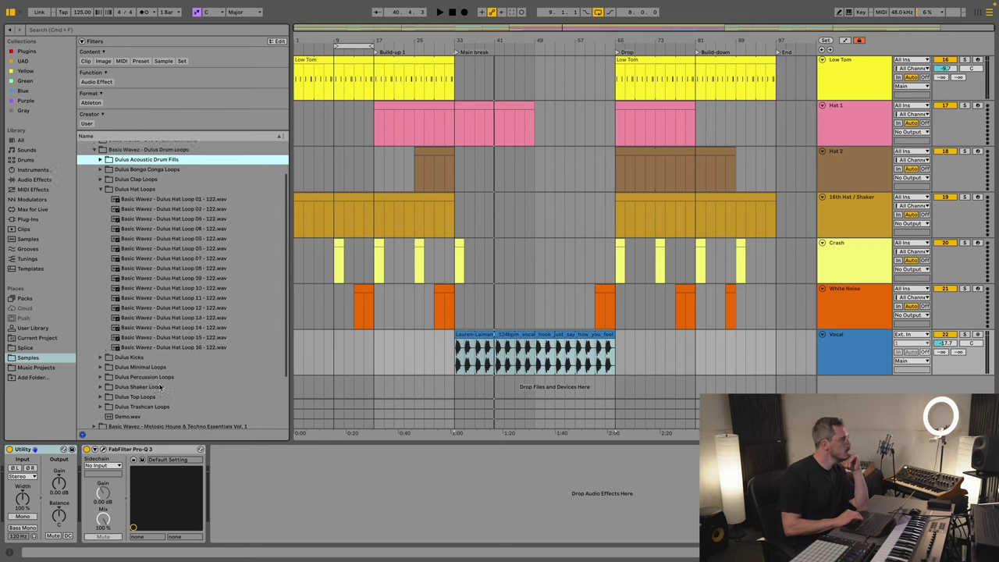
click(133, 386)
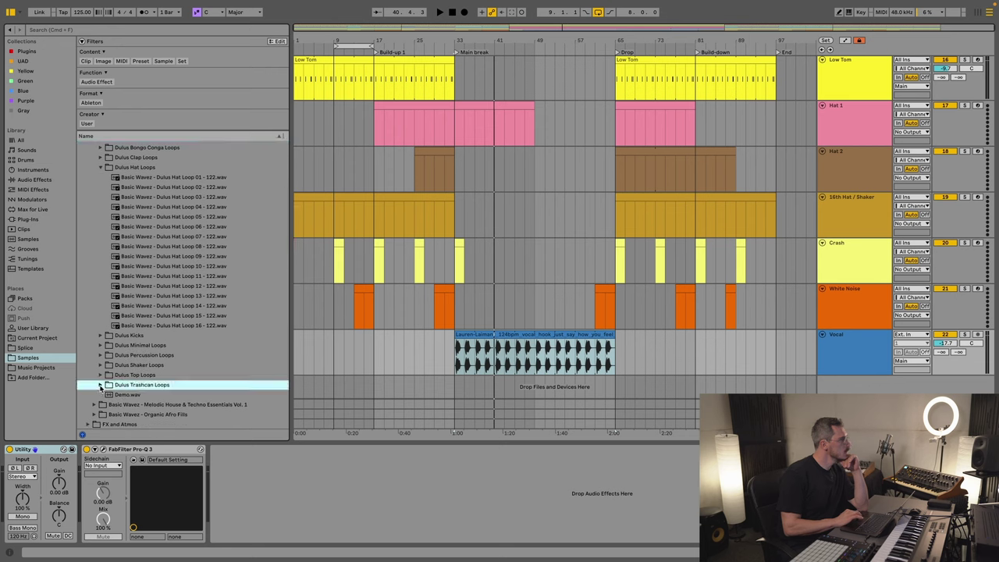
click(100, 385)
click(189, 313)
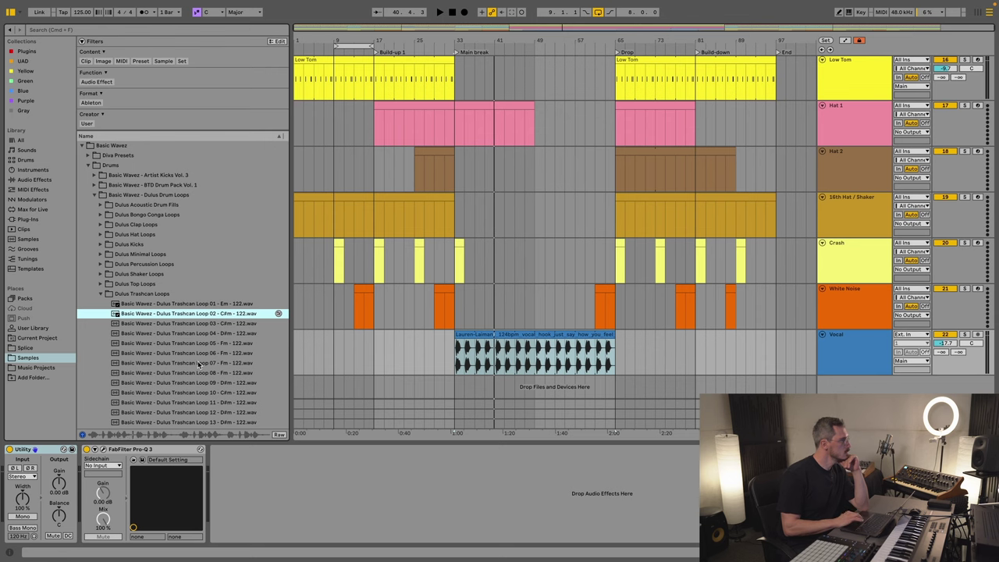
scroll(197, 363, down, 5)
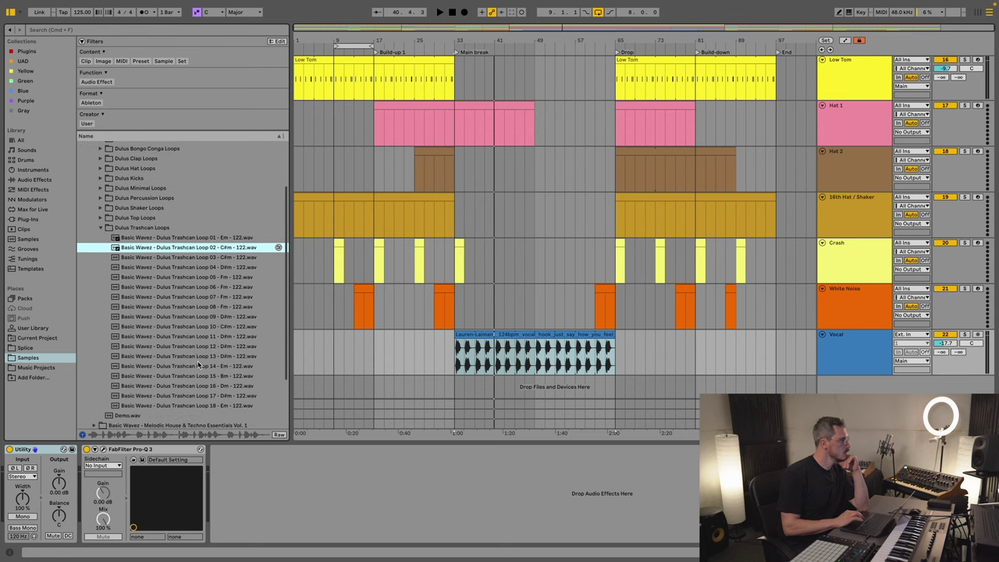
Step: Play the Main break from bar 33 and audition Dulus Trashcan Loops 01 to 11 and 16 against the vocal
click(458, 349)
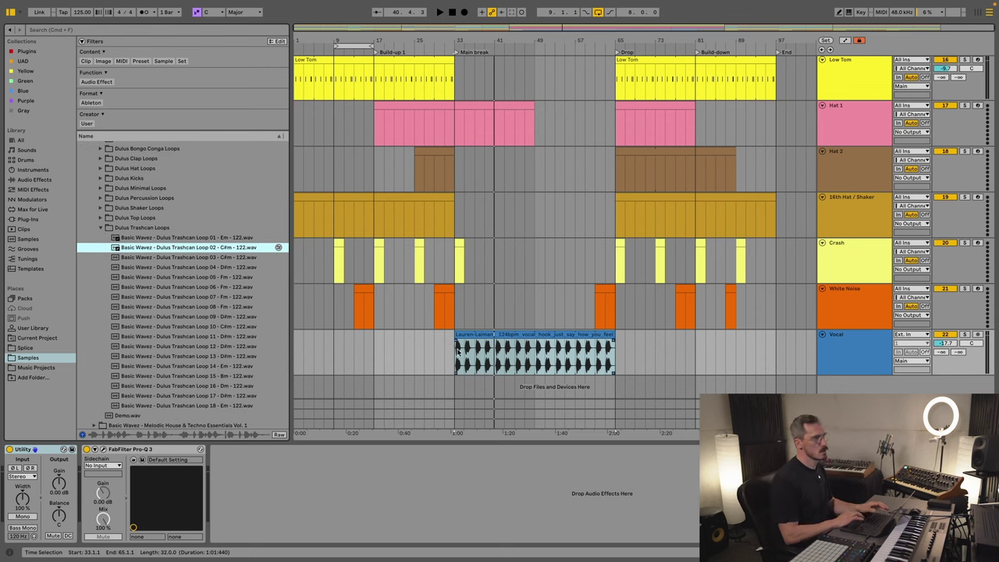
key(space)
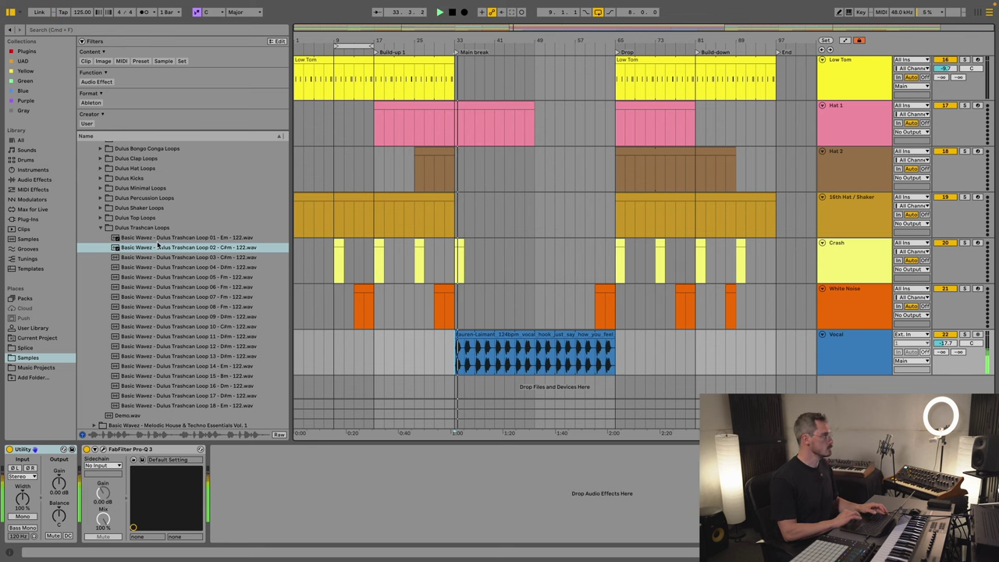
click(158, 246)
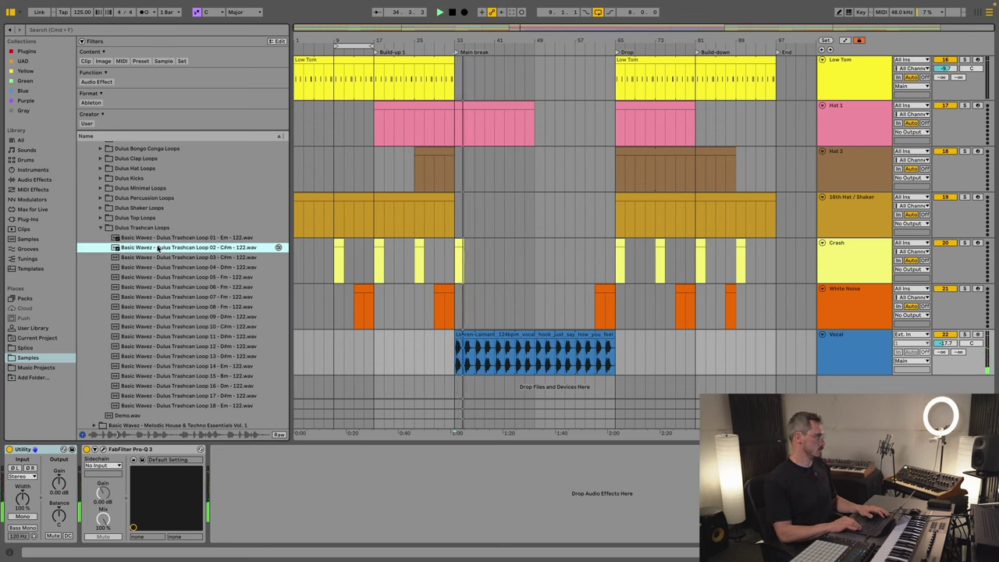
key(Up)
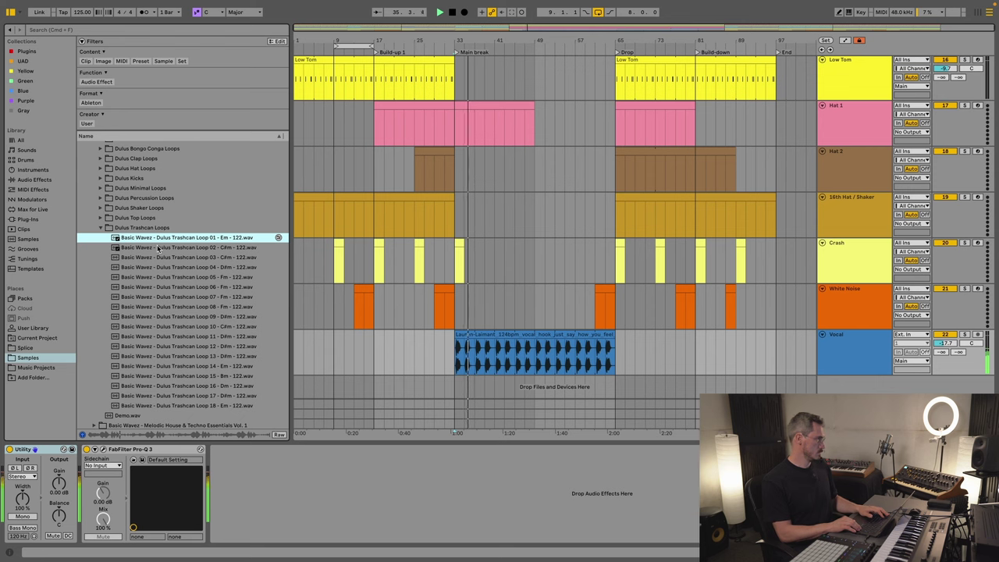
key(Down)
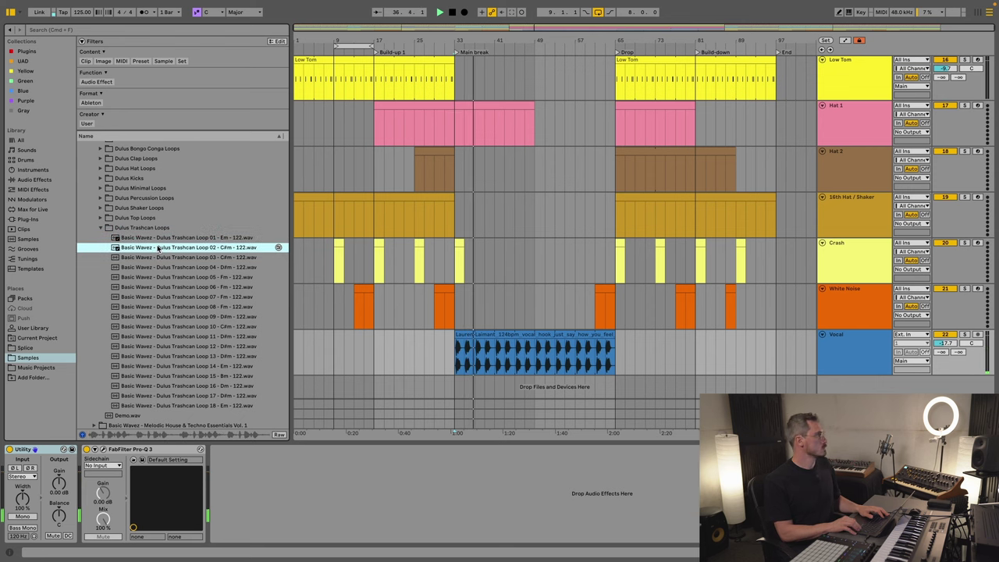
key(Down)
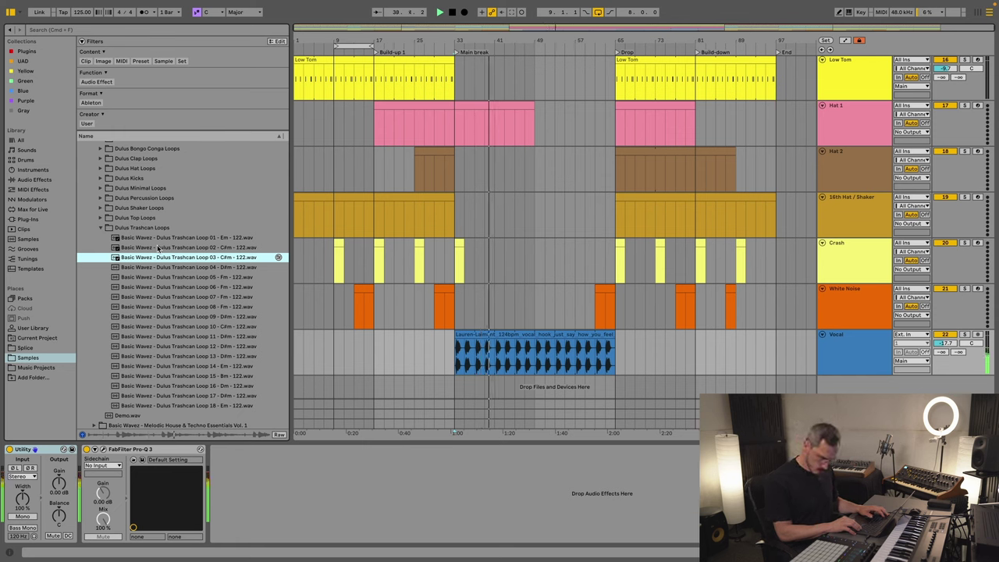
key(Down)
key(Down)
key(Down)
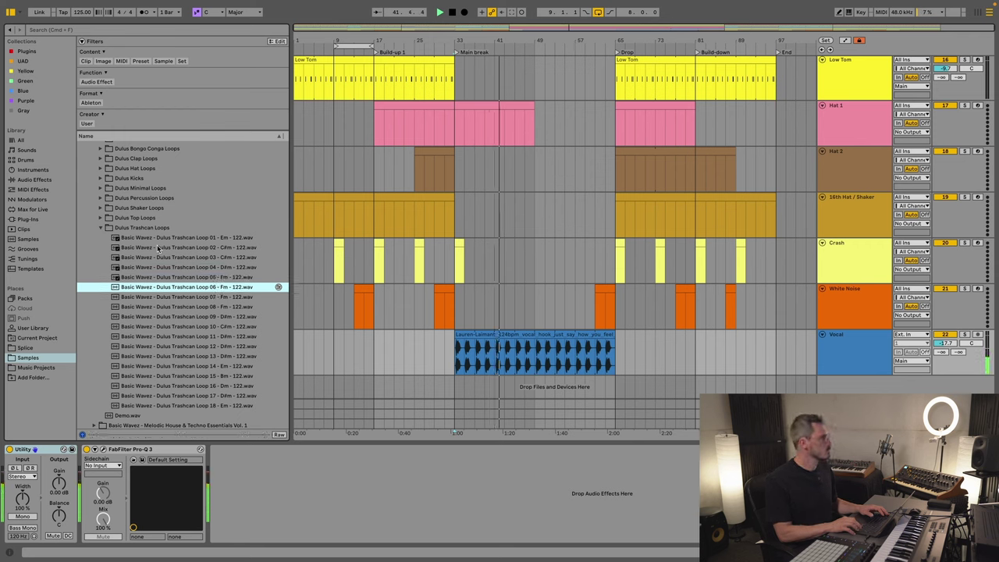
key(Down)
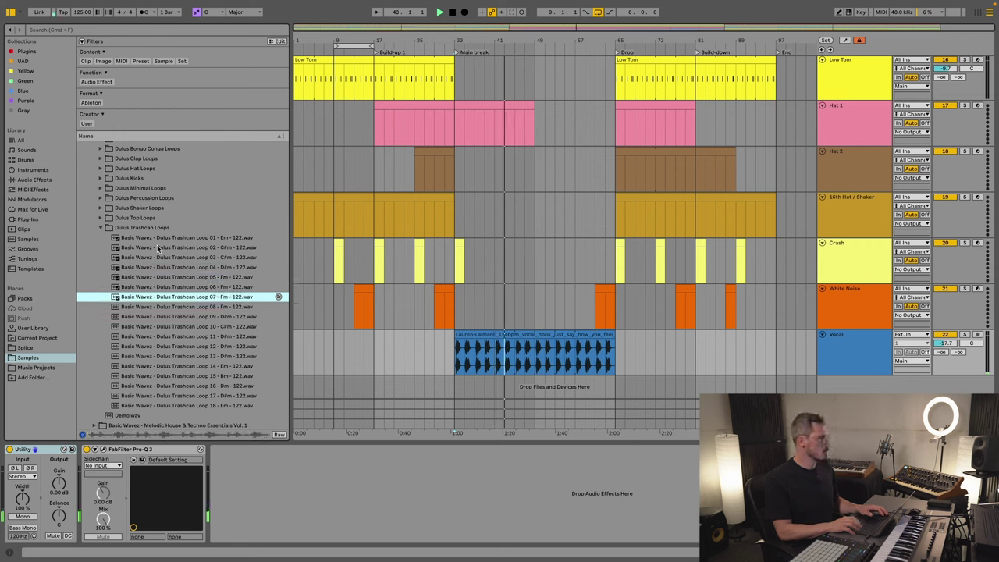
key(Down)
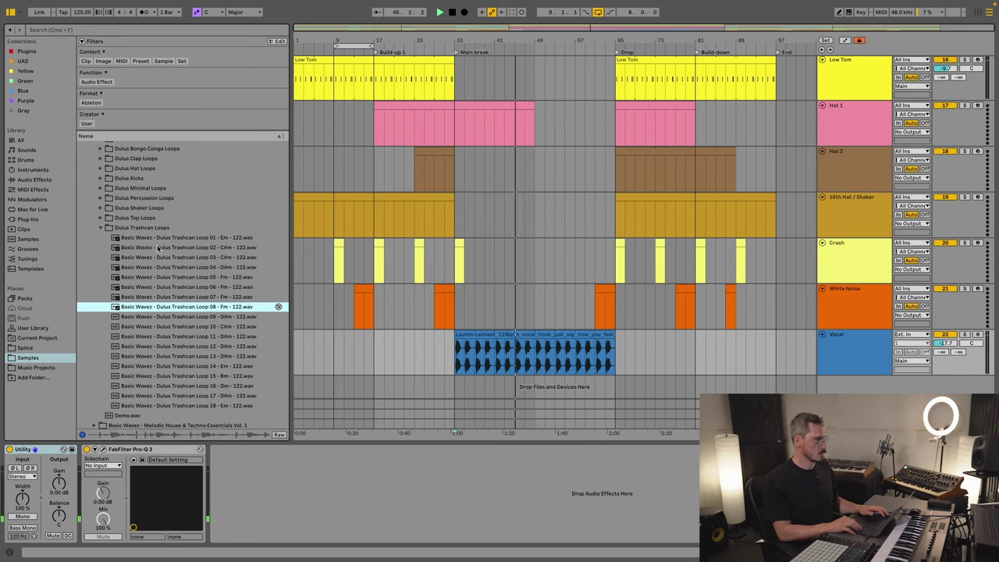
key(Down)
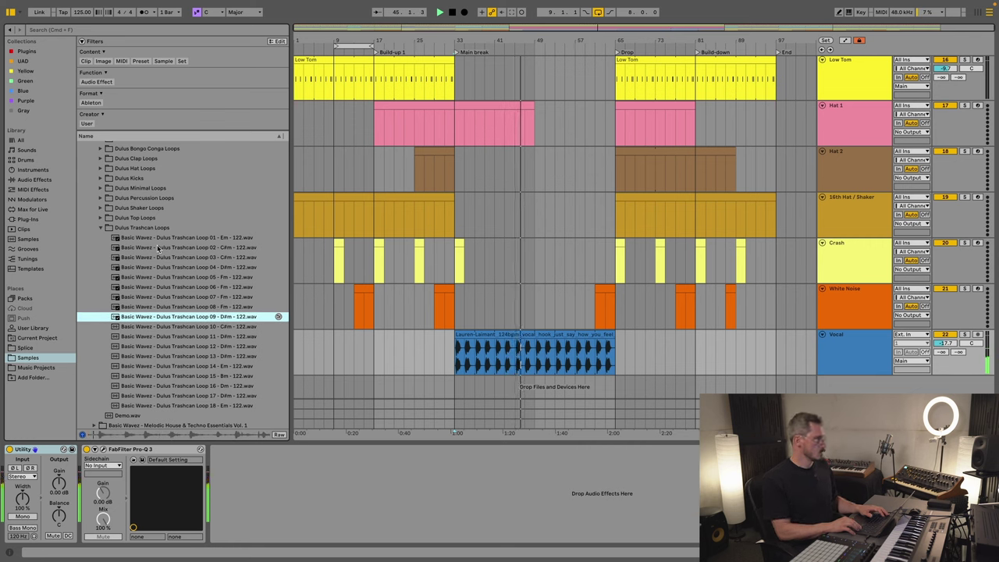
key(Down)
key(Down)
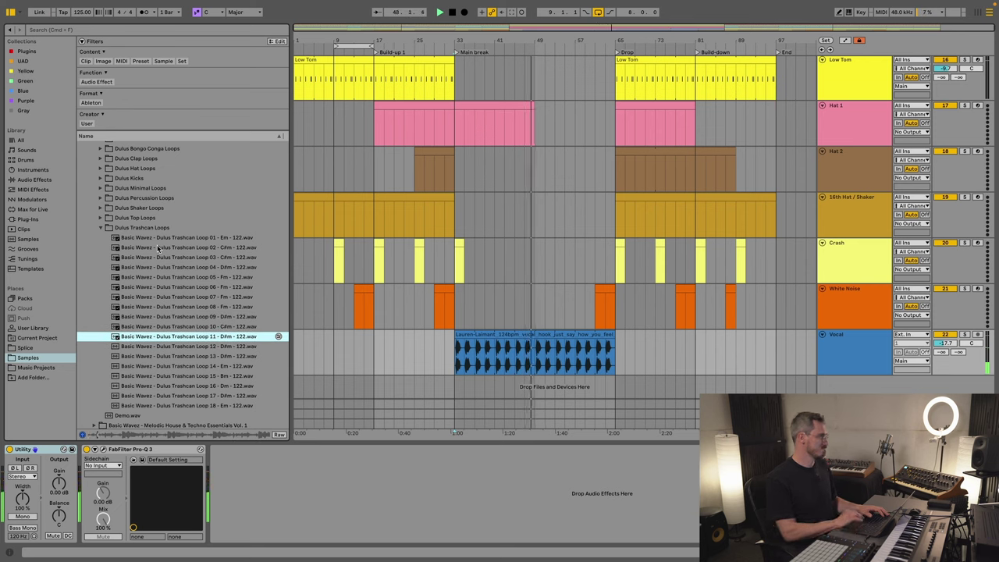
click(164, 384)
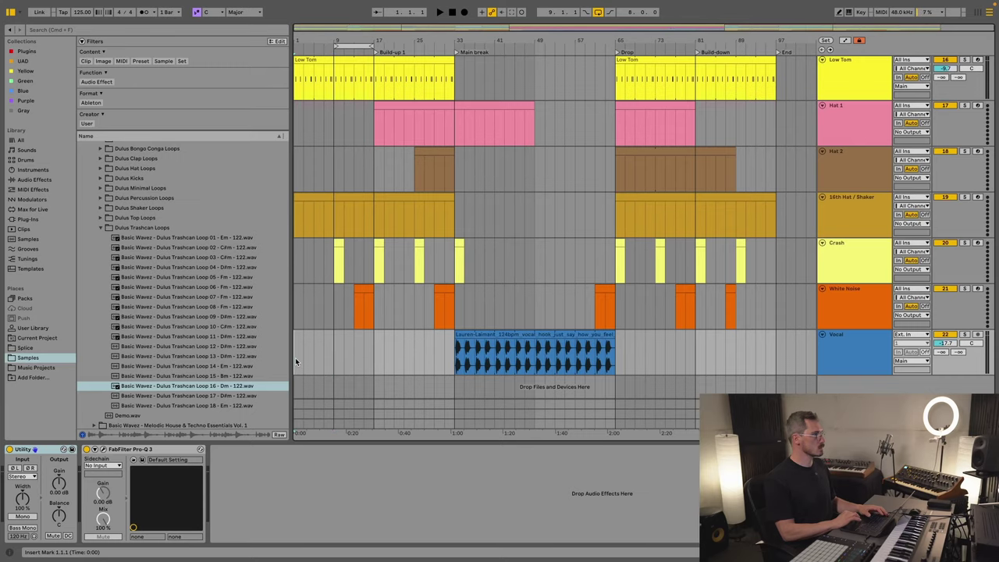
Step: Play the arrangement from bar 1 and audition Dulus Trashcan Loops 01 to 04 against the intro
key(space)
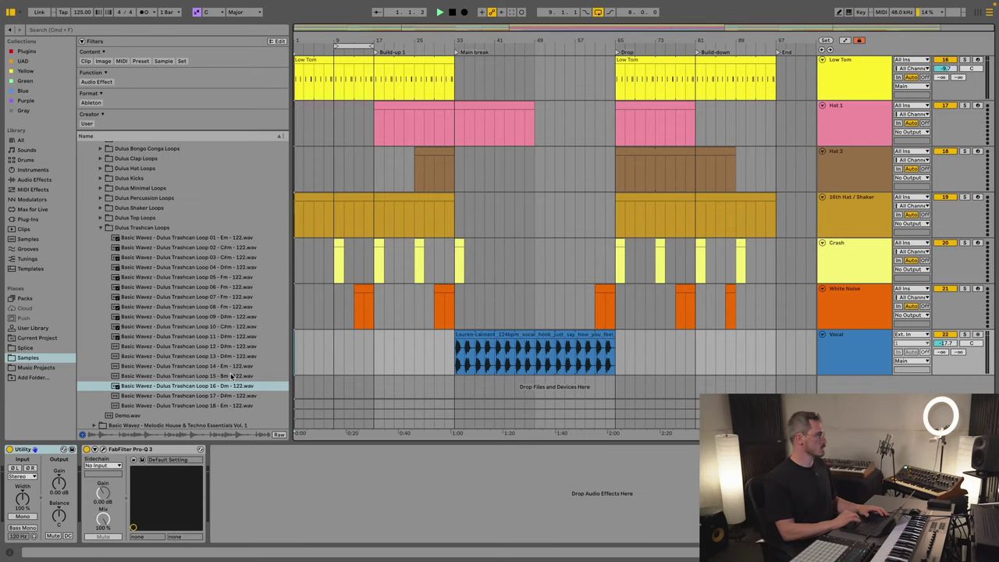
click(158, 387)
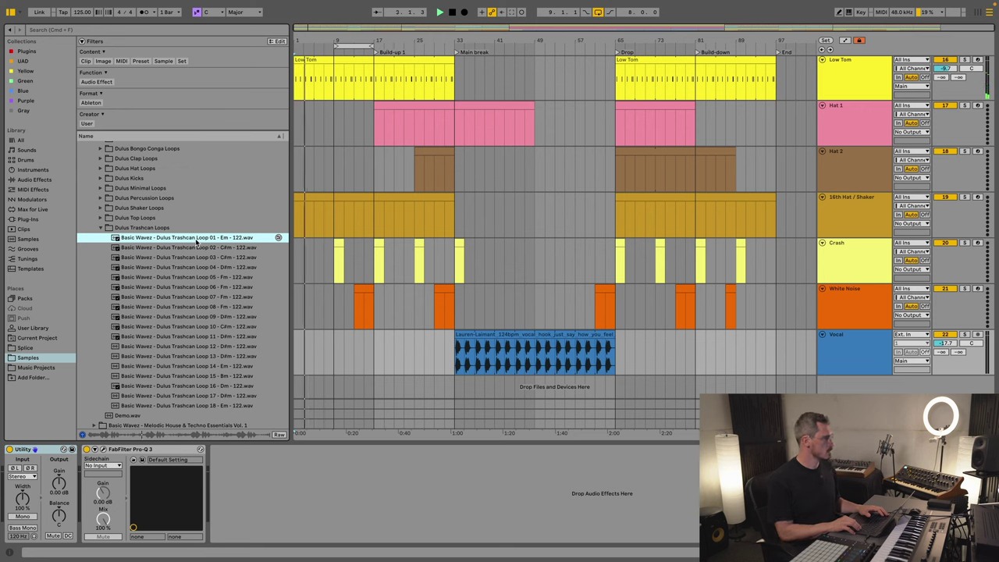
key(Down)
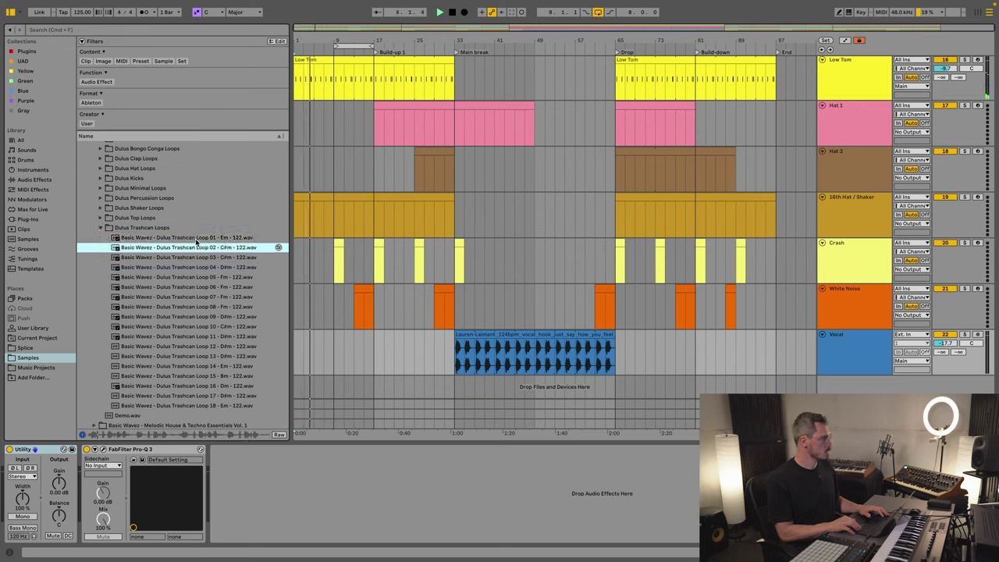
key(Down)
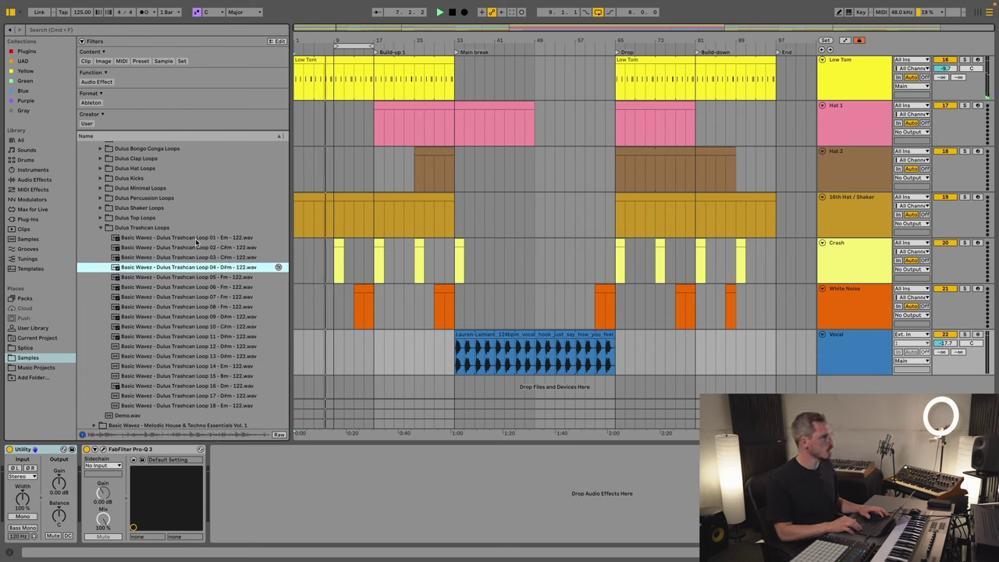
Step: Place Dulus Trashcan Loop 04 at bar 9 on a new audio track with its volume set to -14.0 dB
key(Down)
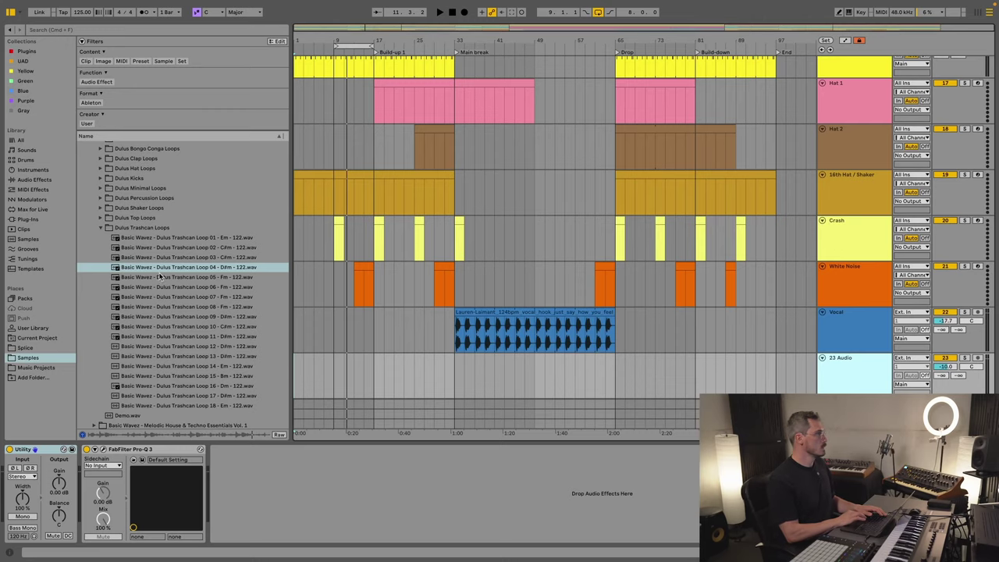
drag(159, 269, 332, 381)
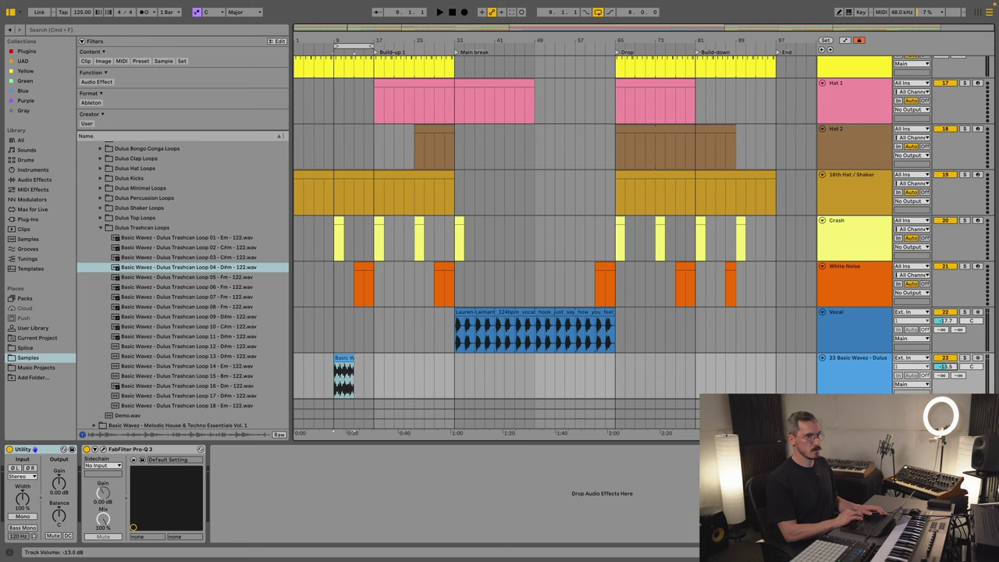
key(space)
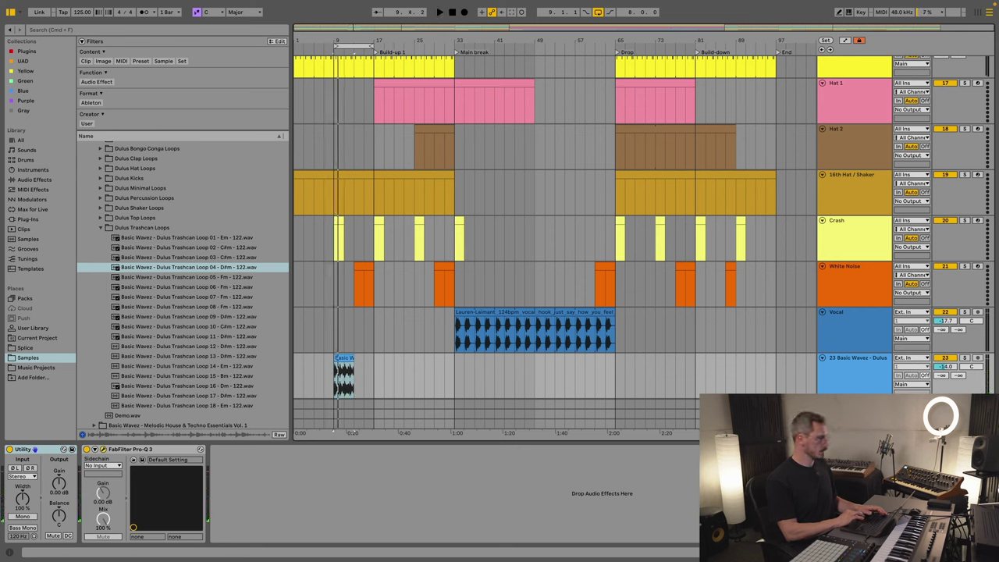
Step: Add a low-cut band in the trashcan loop track's FabFilter Pro-Q 3, raise its cutoff frequency and close the plugin window
click(133, 460)
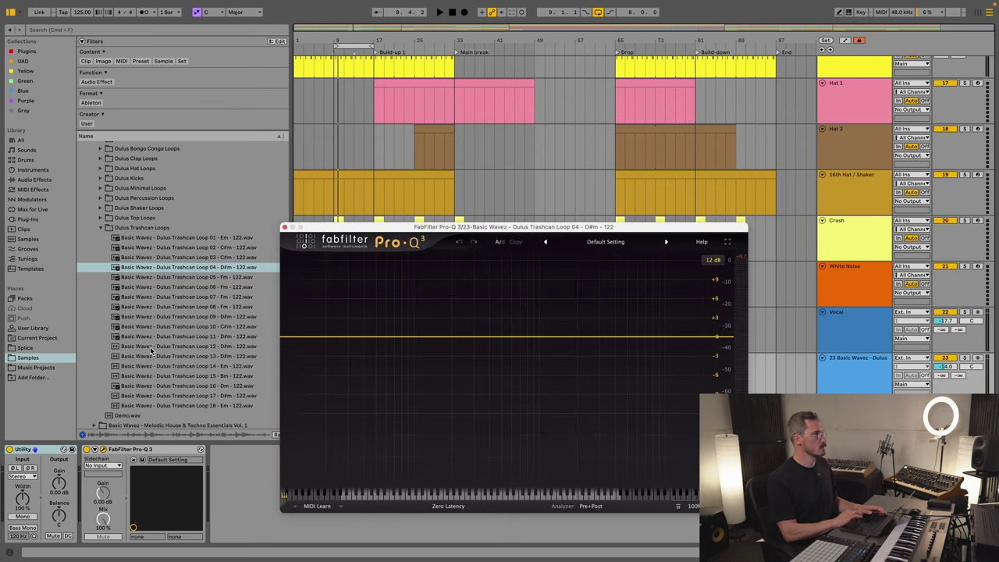
click(292, 339)
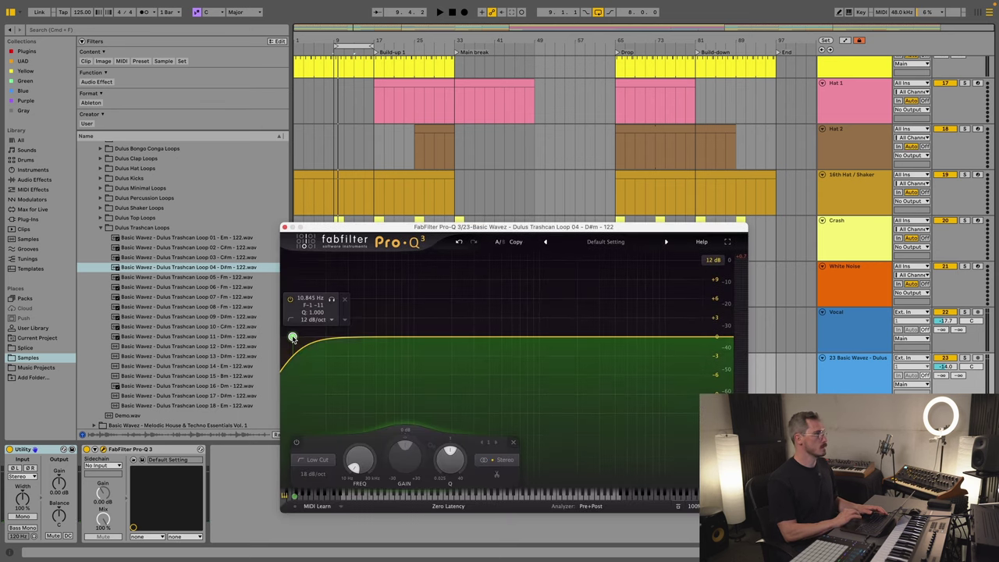
drag(291, 339, 407, 338)
click(284, 228)
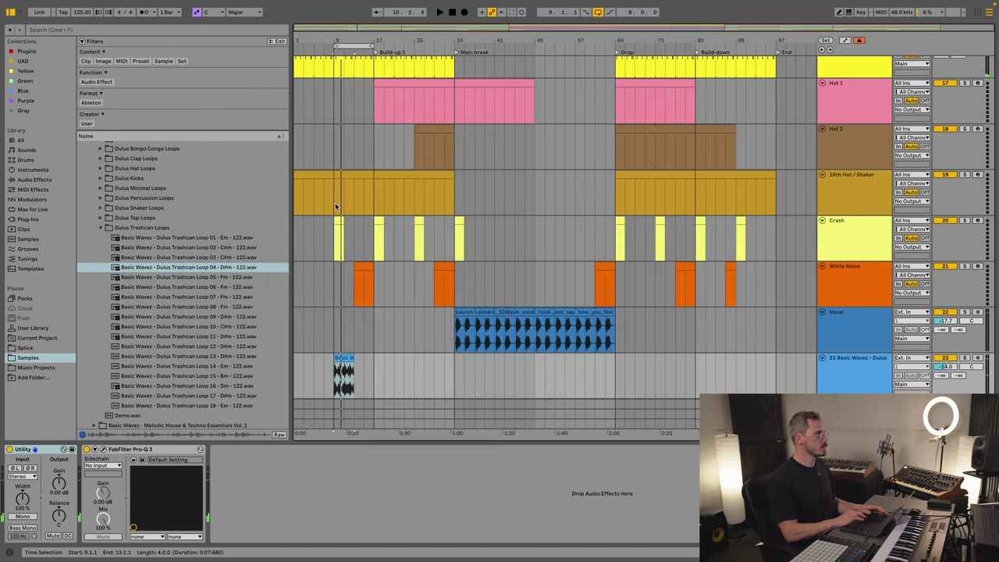
Step: Transpose the trashcan loop clip by -1 semitone while listening, and close its clip view
drag(344, 40, 479, 39)
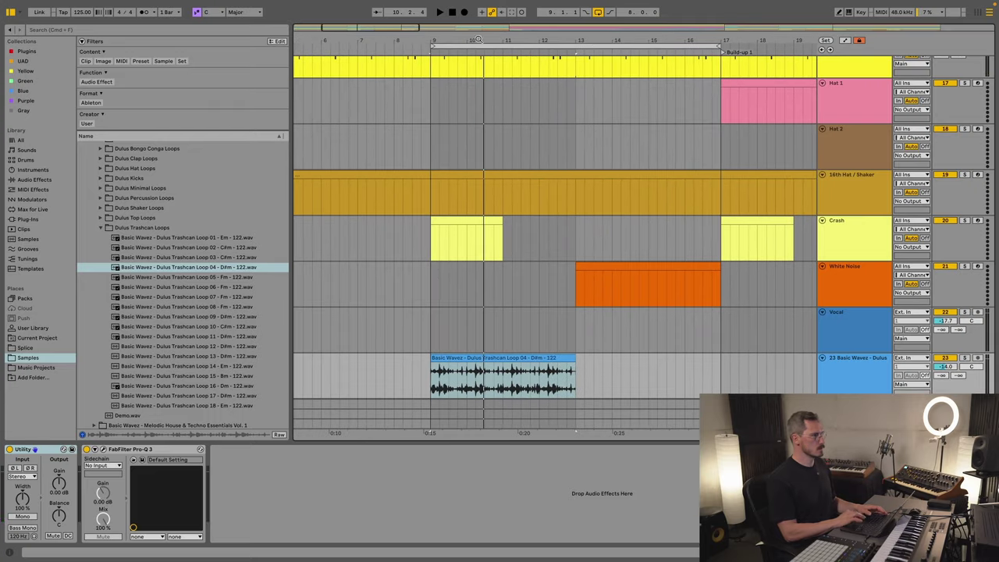
double_click(537, 358)
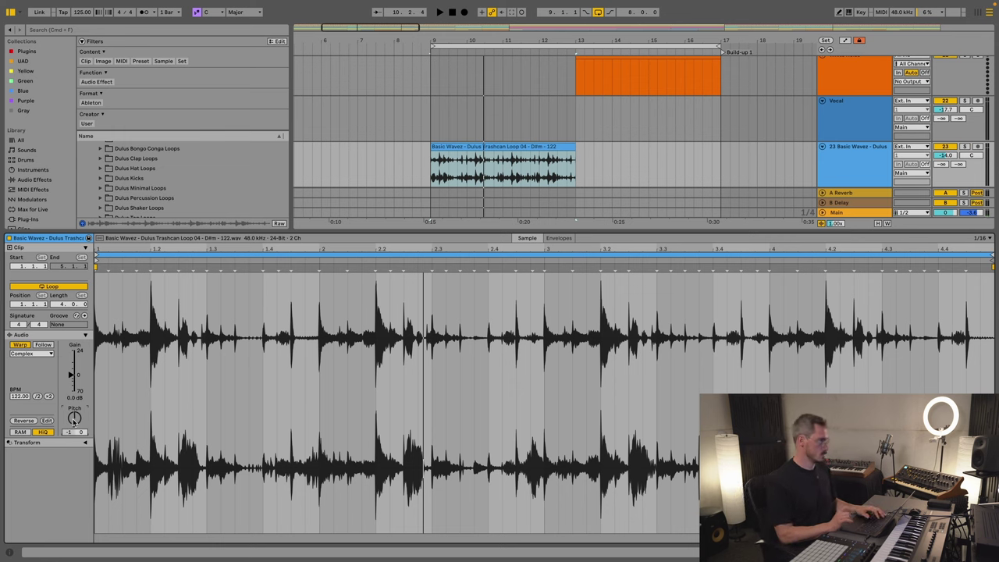
key(space)
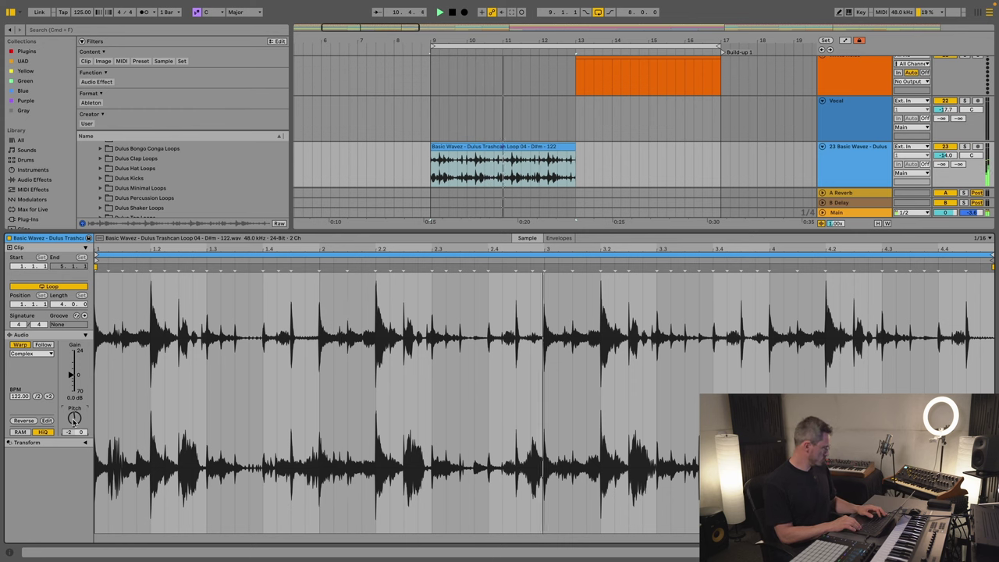
drag(74, 421, 74, 415)
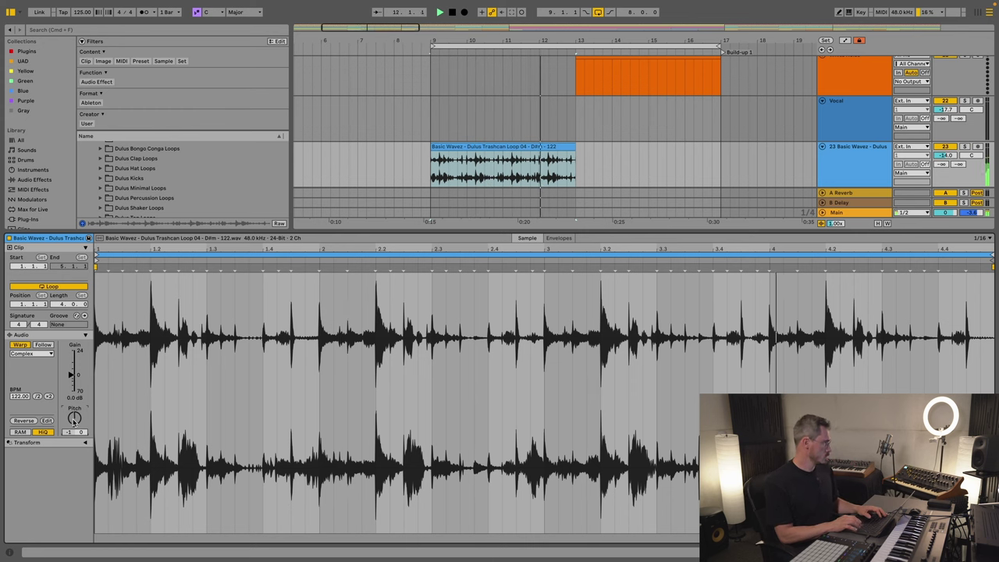
double_click(473, 232)
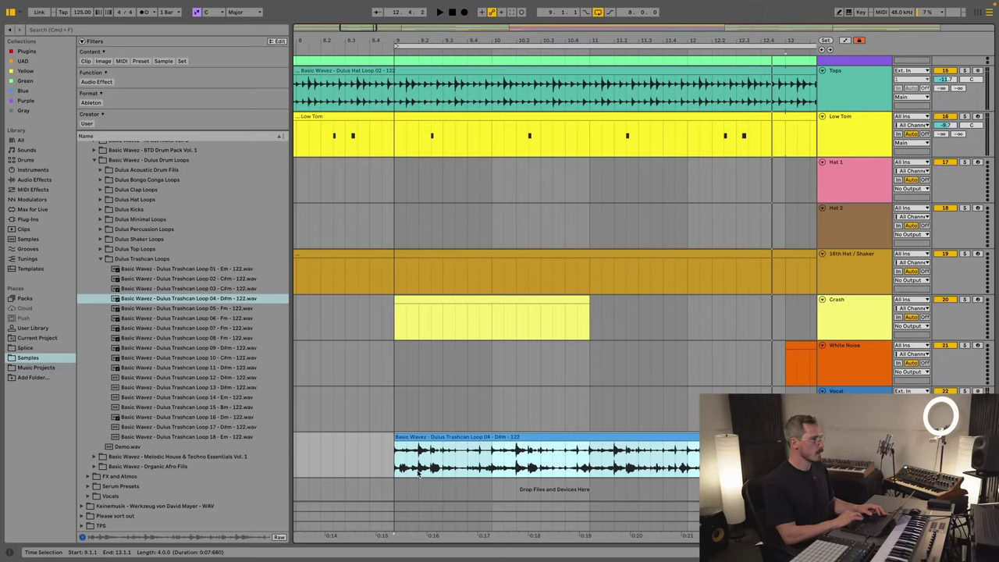
Step: Play the transposed trashcan loop from bar 9 against the drums
click(419, 472)
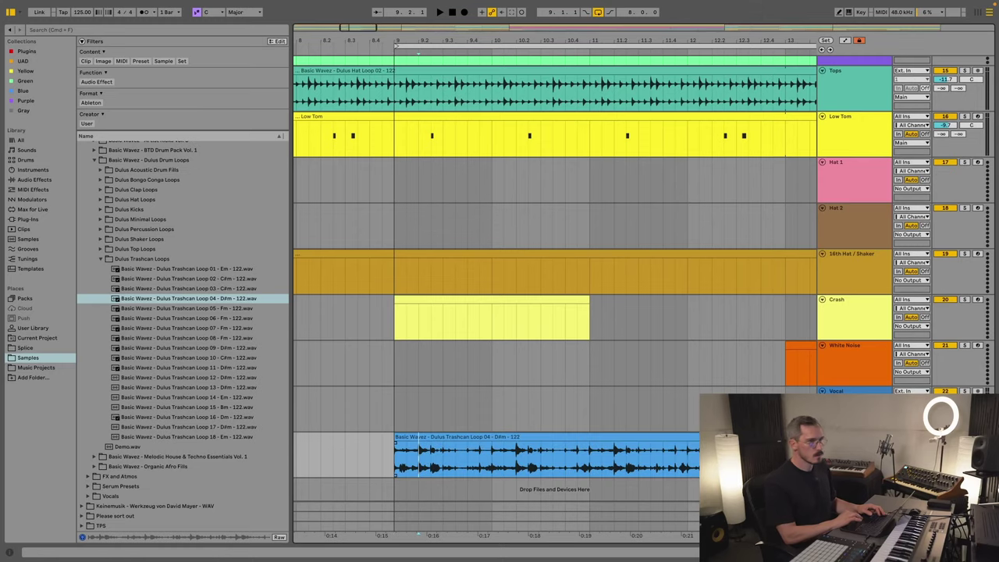
click(468, 437)
key(space)
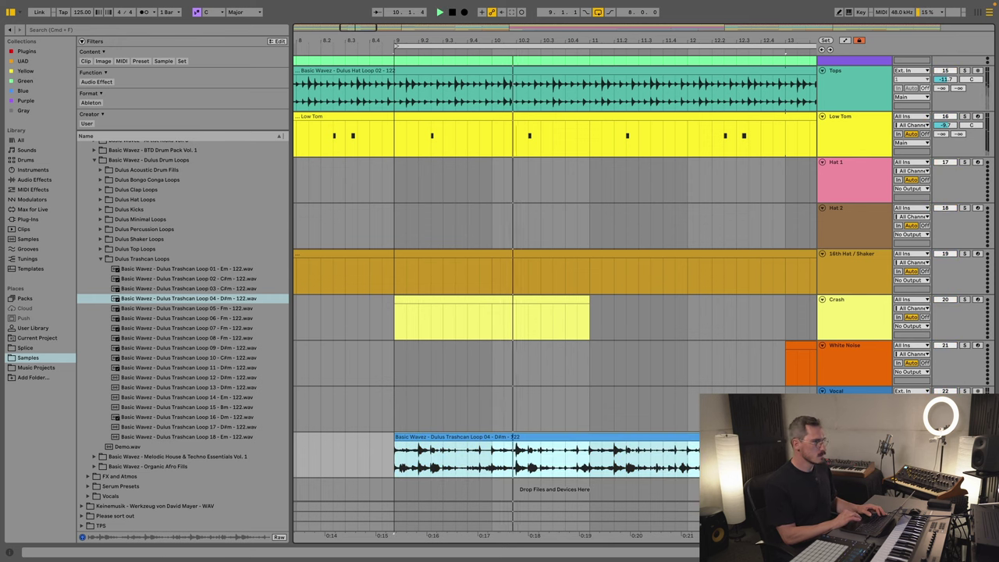
key(space)
key(space)
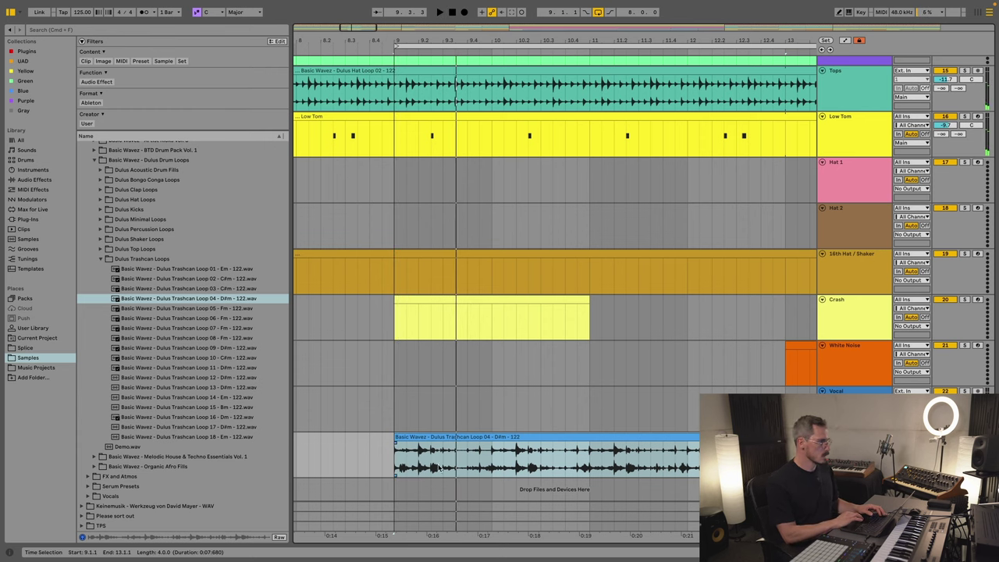
Step: Cut out and deactivate two-sixteenth slices of the trashcan loop at 9.2.3, 10.2.3, 11.2.3 and 12.2.3
drag(440, 469, 434, 469)
key(super+e)
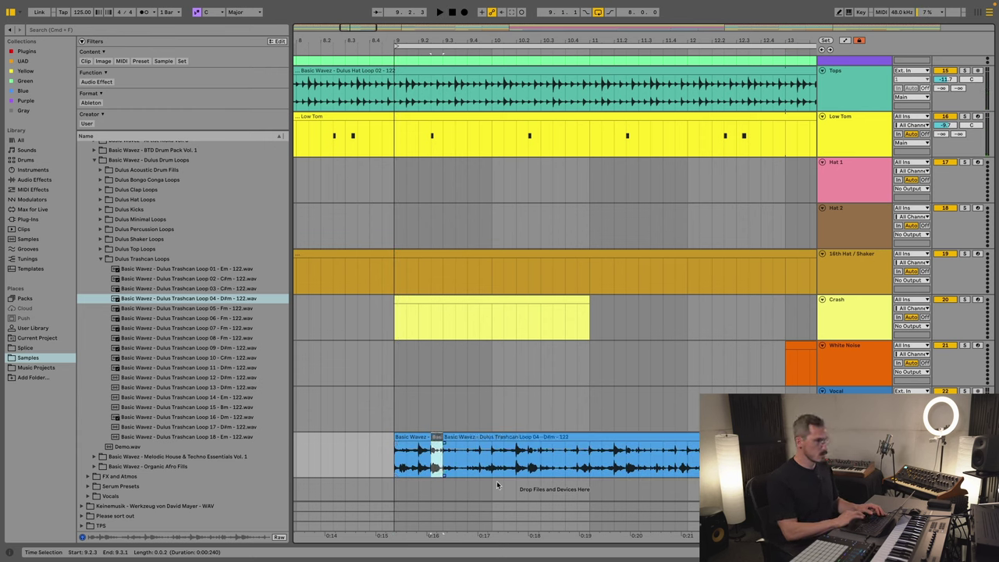
drag(529, 469, 540, 469)
key(super+e)
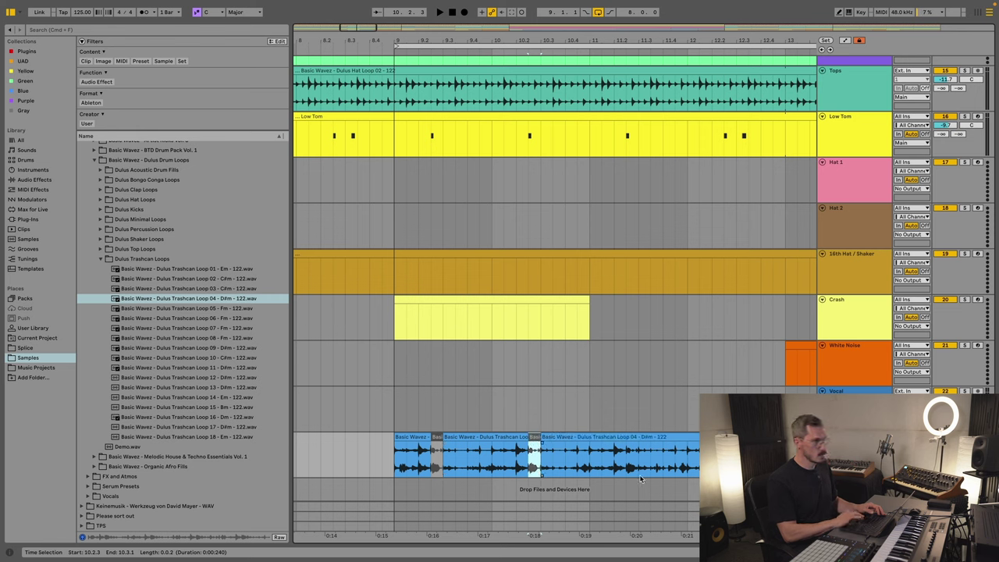
drag(628, 472, 638, 472)
key(super+e)
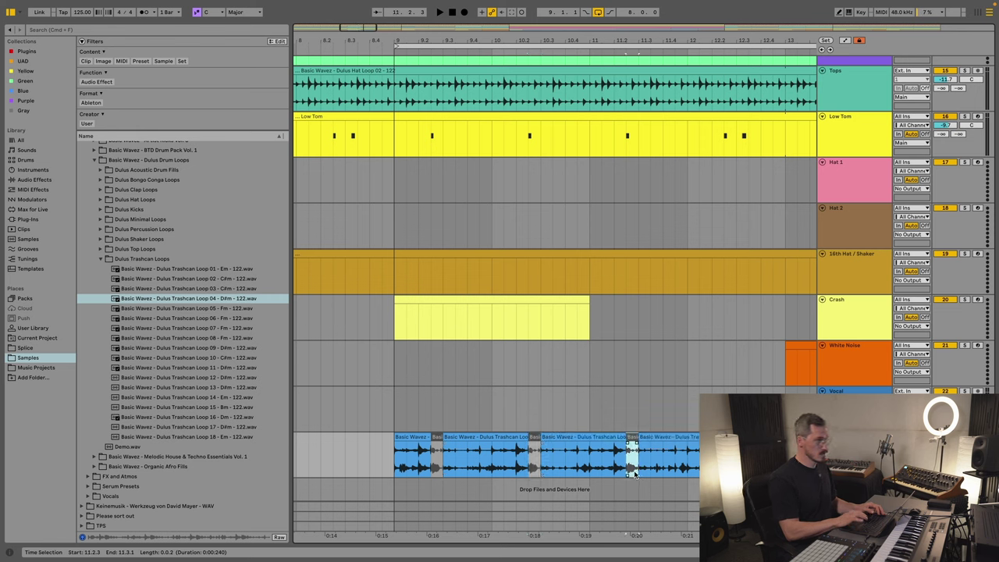
drag(732, 461, 745, 461)
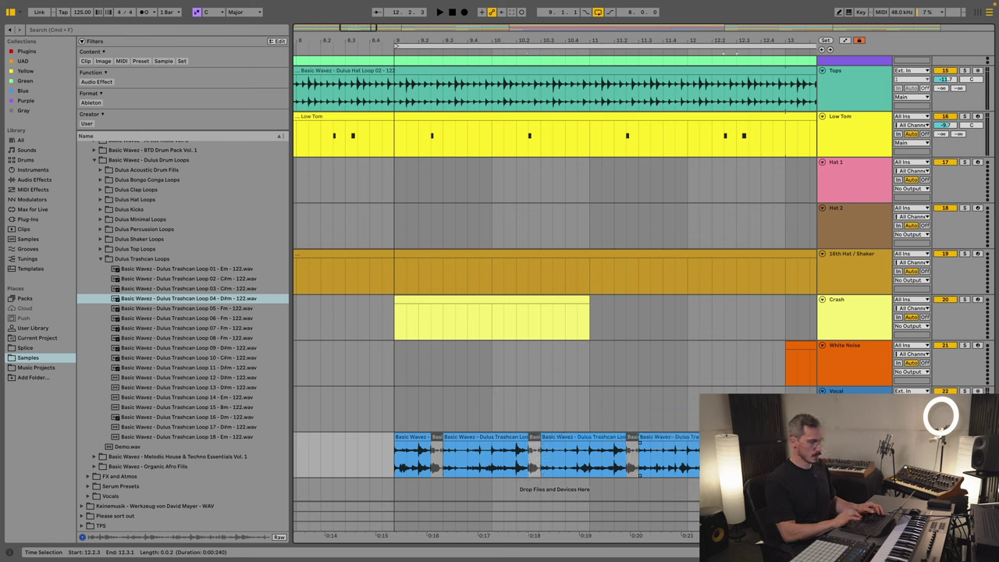
key(minus)
key(minus)
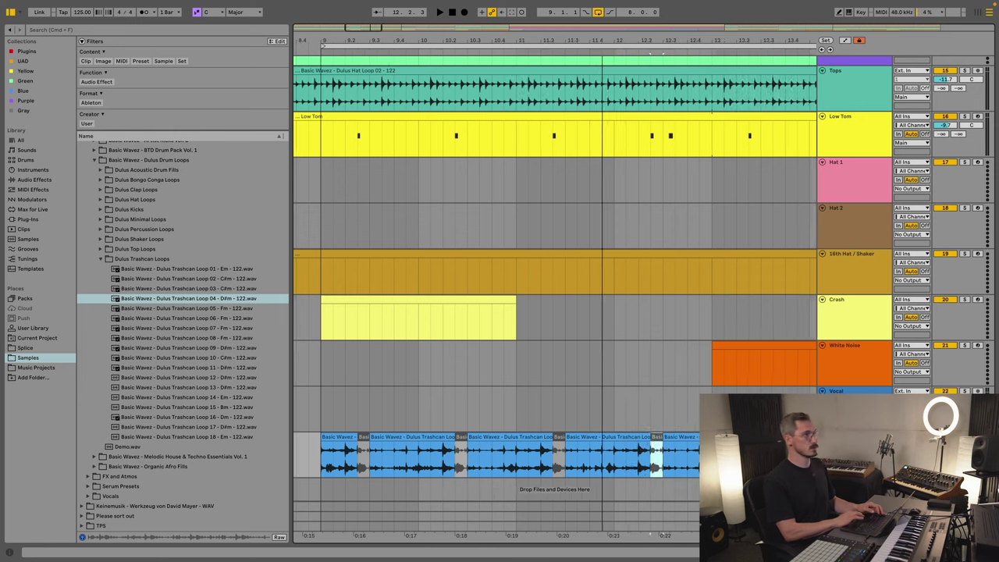
Step: Play back the edited trashcan loop and set the arrangement loop to its four bars, from bar 9 to 13
click(457, 475)
key(space)
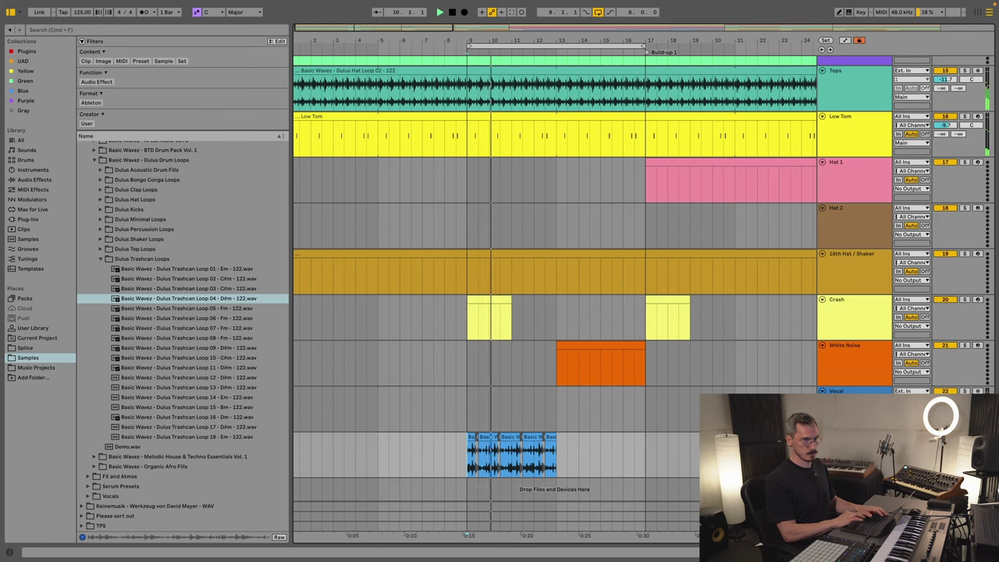
click(555, 463)
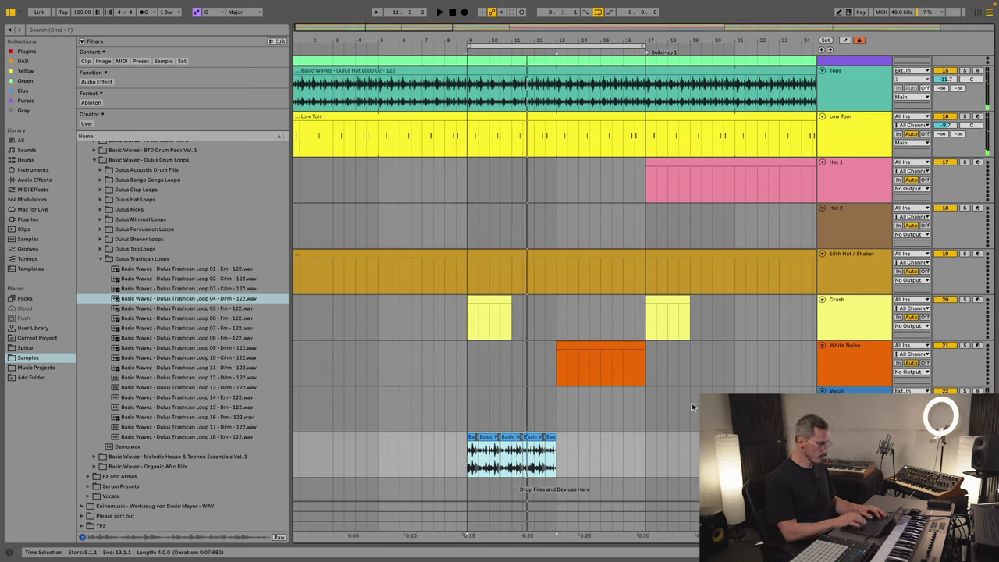
key(ctrl+l)
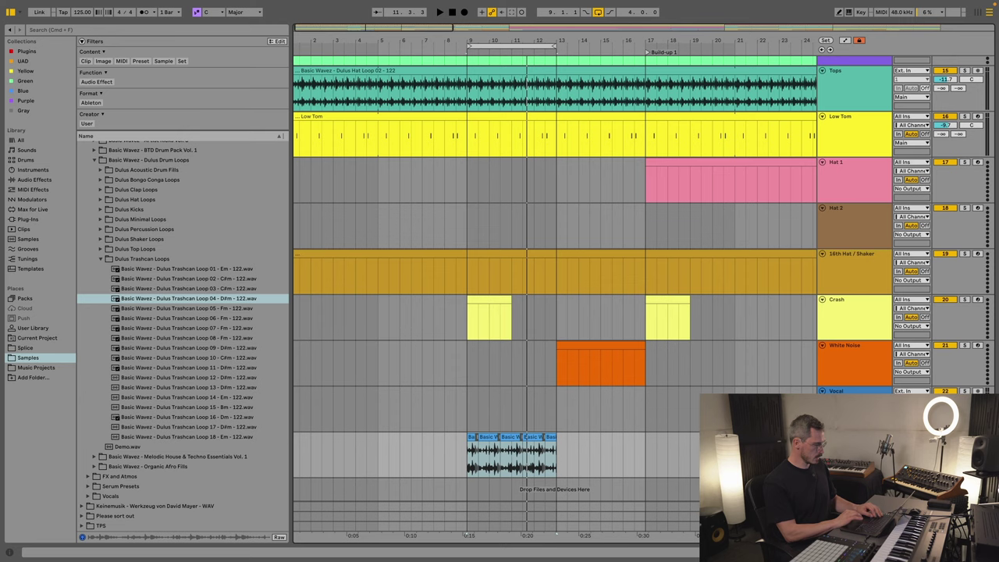
Step: Rename the loop track Perc 2 and add an audio track below it that takes its input from Perc 2, Post Mixer
scroll(644, 278, down, 1)
scroll(644, 278, down, 1)
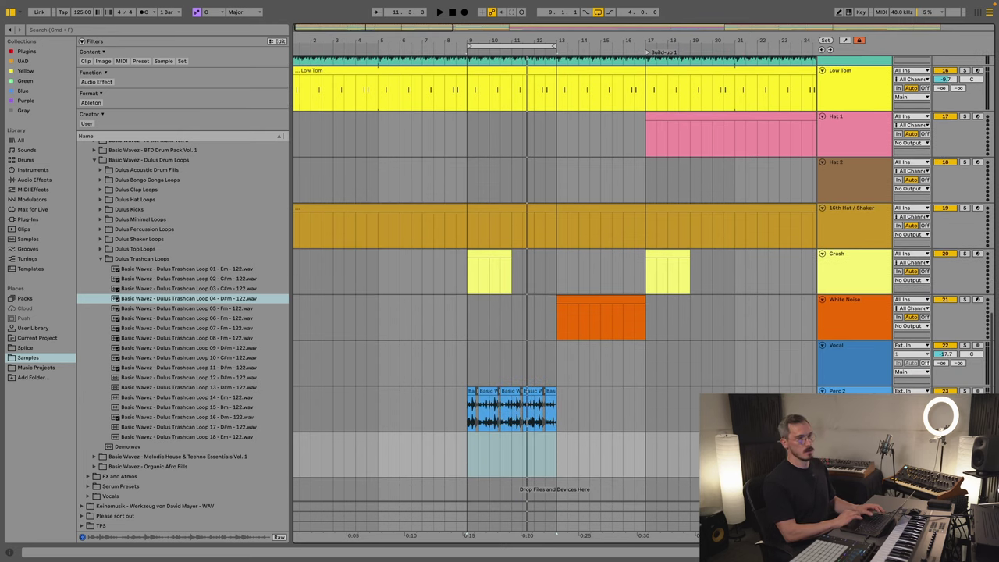
click(912, 280)
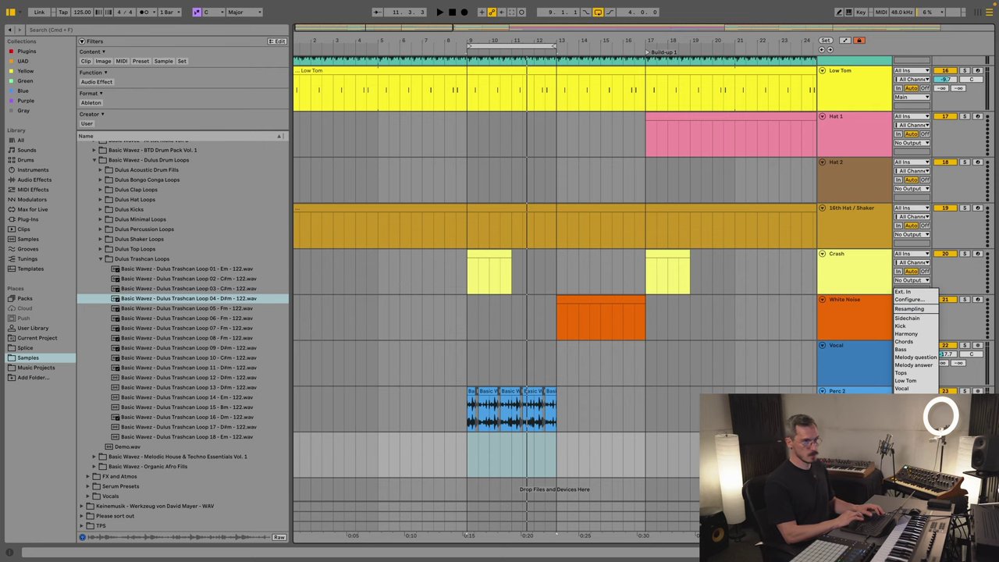
key(Escape)
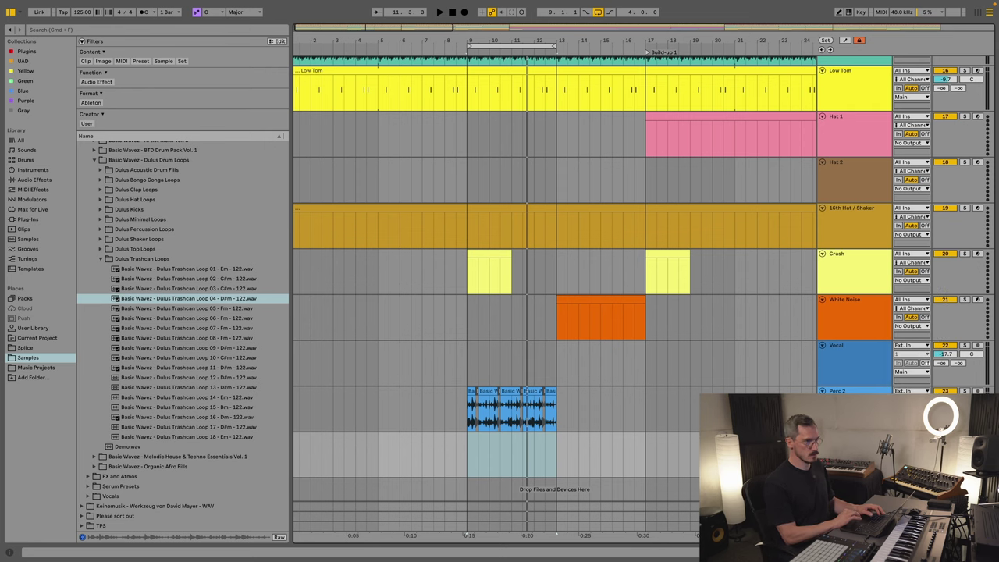
scroll(555, 297, left, 1)
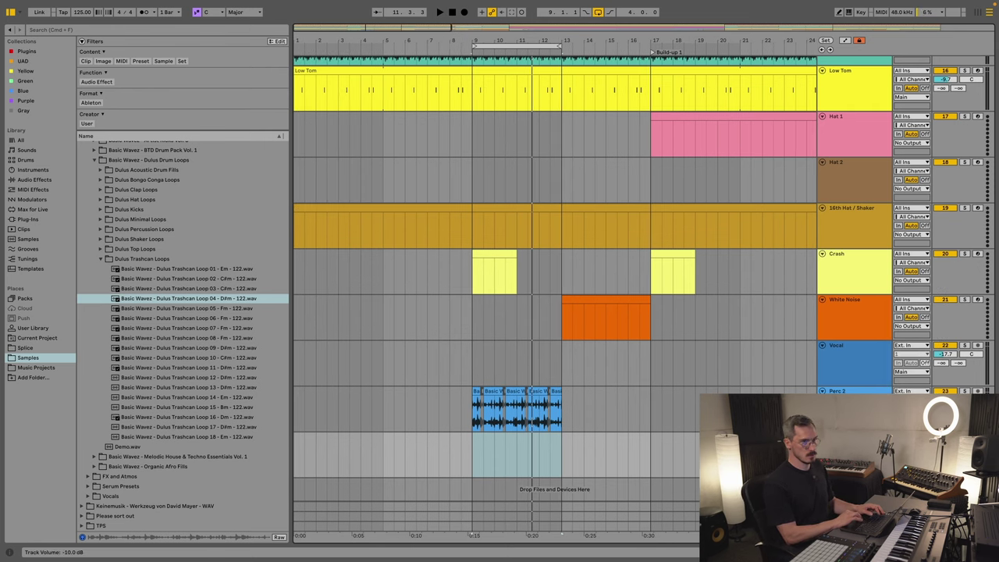
Step: Insert the Portal plugin after FabFilter Pro-Q 3 on the Perc 2 track and close its window
click(431, 408)
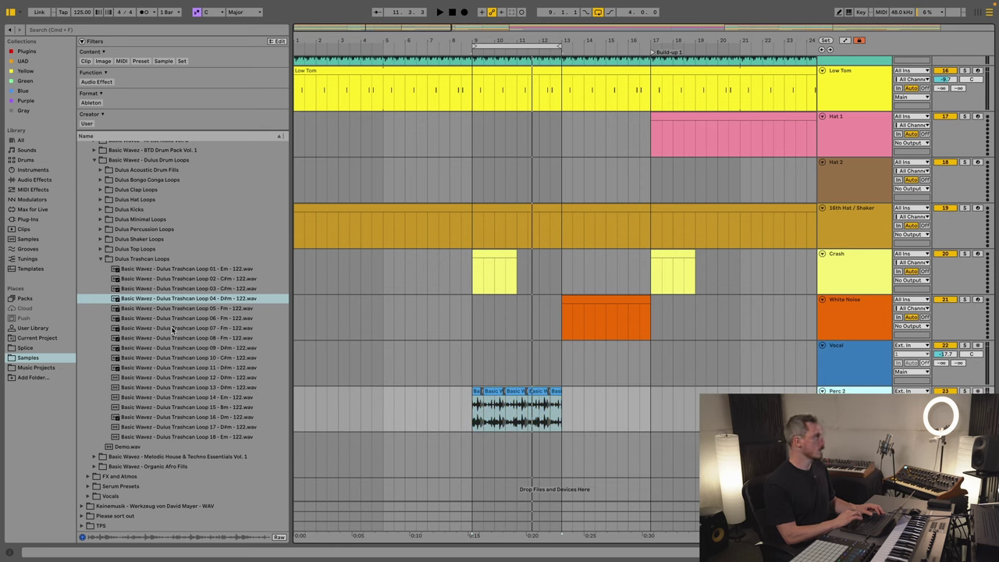
click(28, 52)
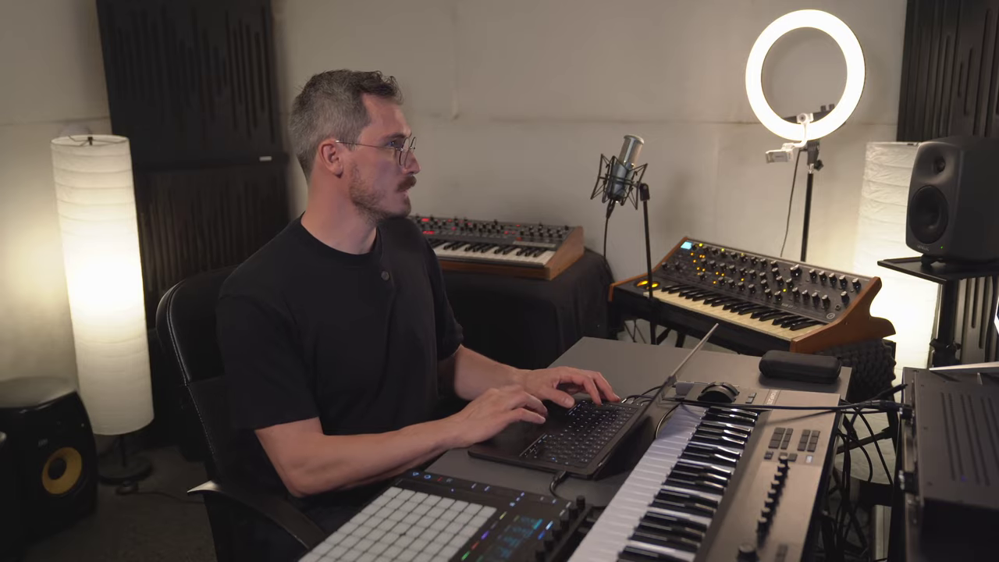
click(103, 353)
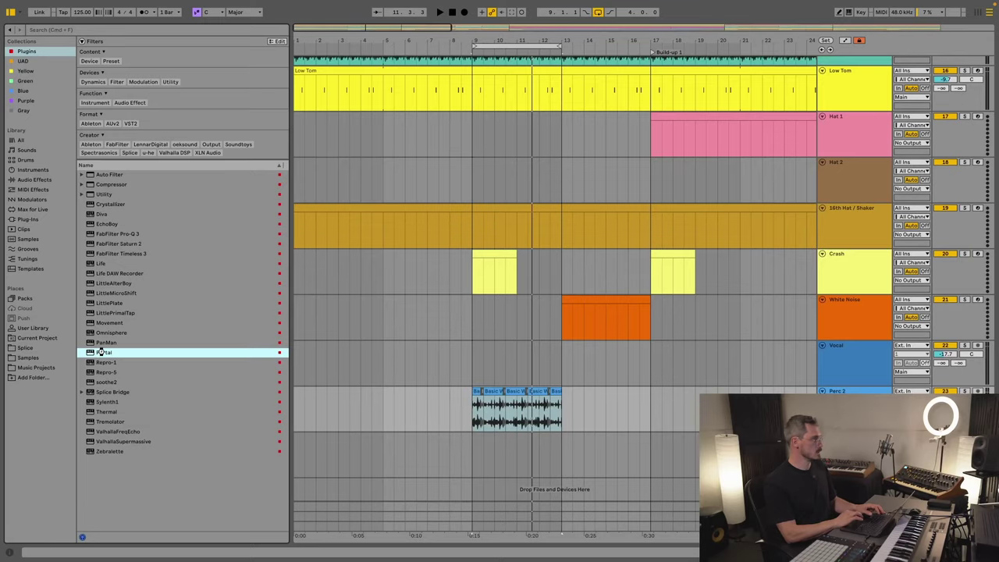
double_click(100, 353)
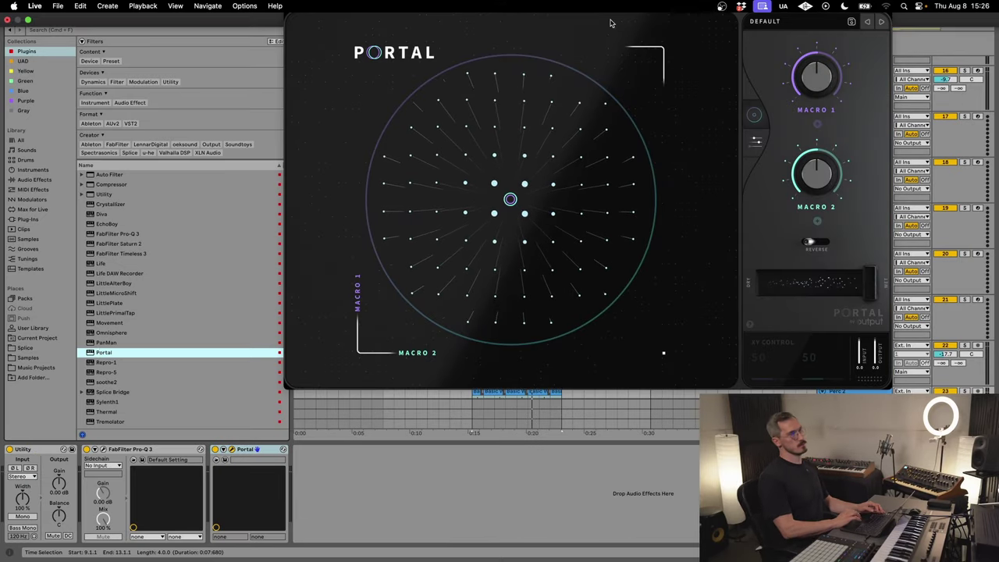
drag(699, 8, 584, 102)
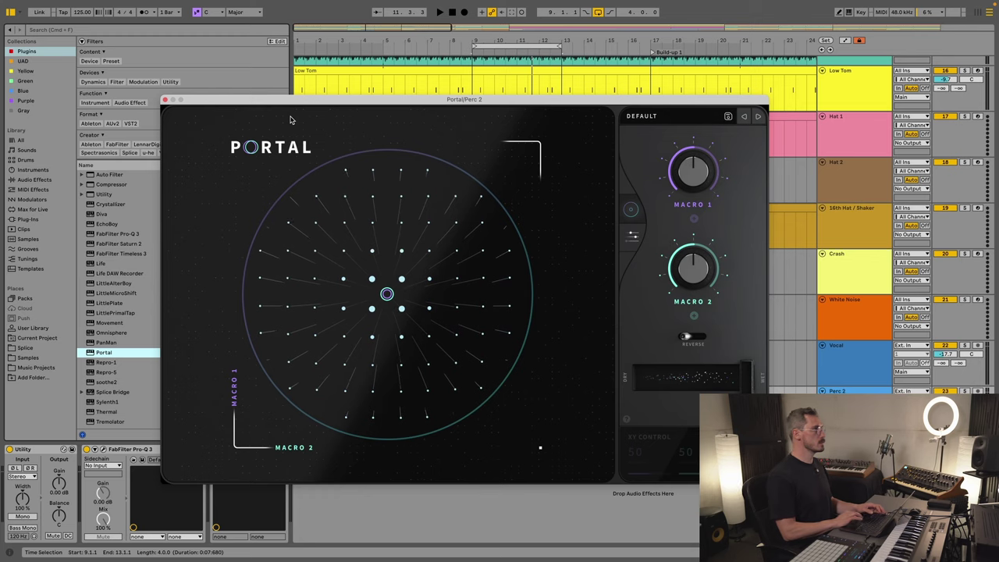
drag(201, 99, 248, 95)
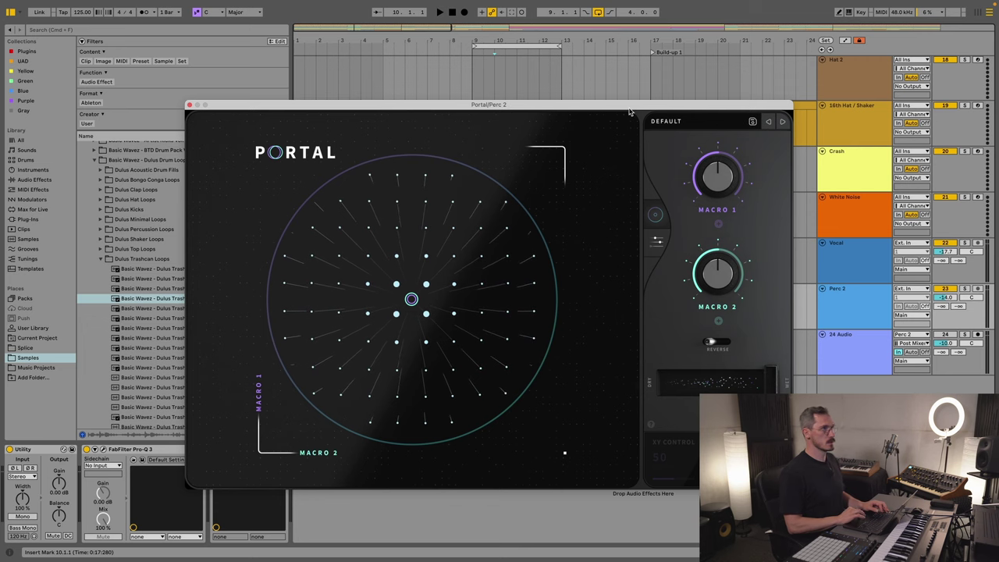
drag(629, 111, 625, 98)
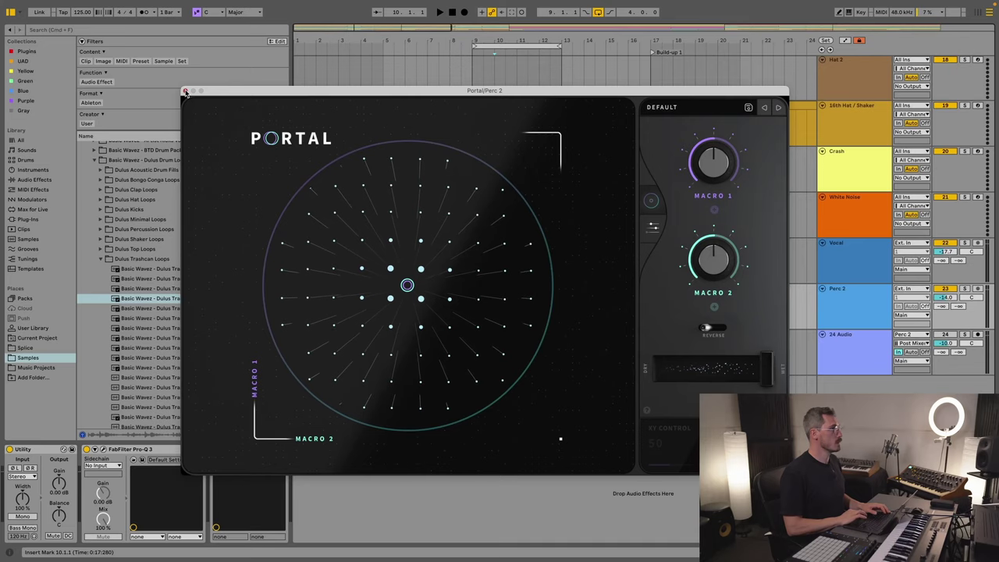
click(185, 92)
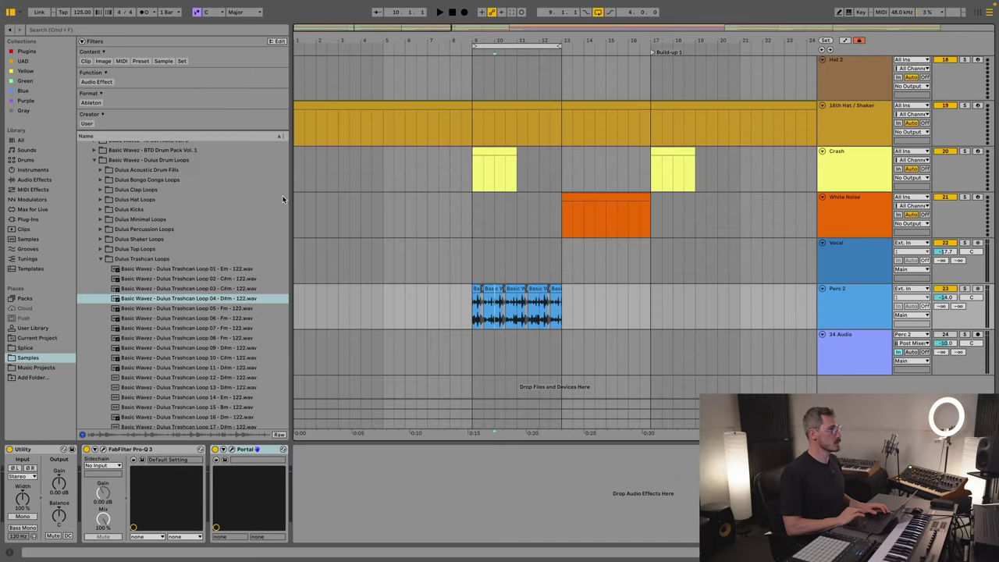
Step: Reopen Portal on Perc 2 and play the track soloed
click(231, 450)
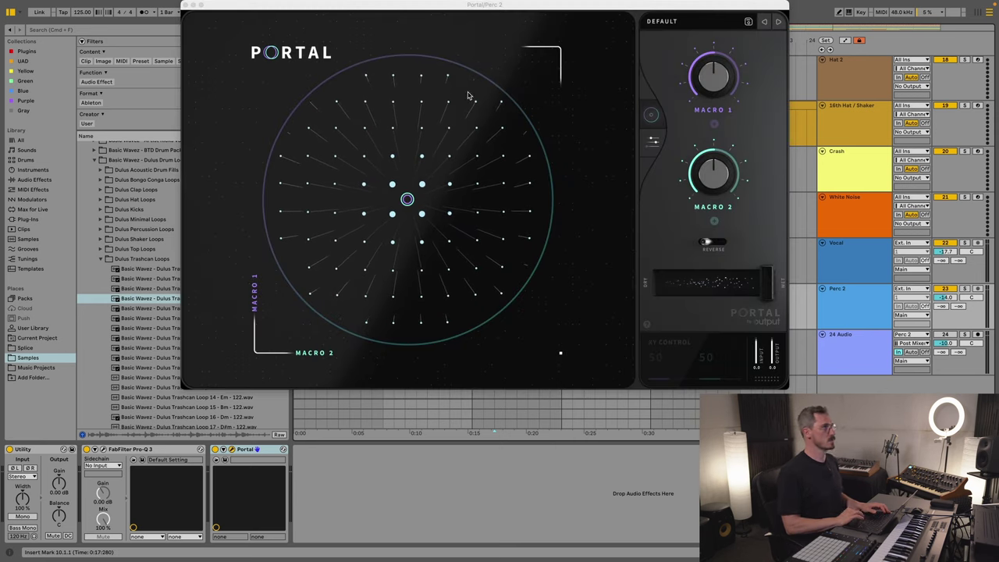
click(884, 349)
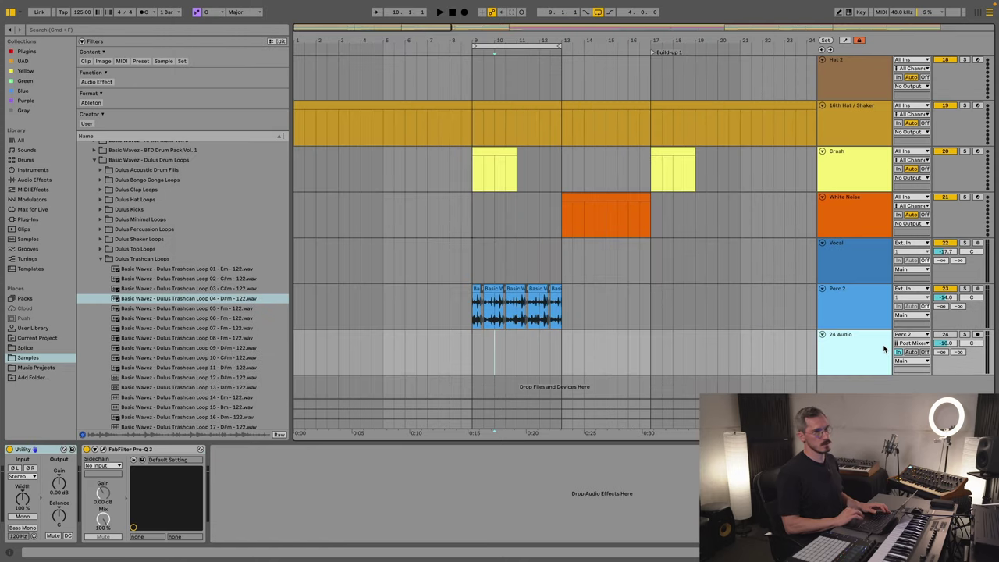
click(966, 289)
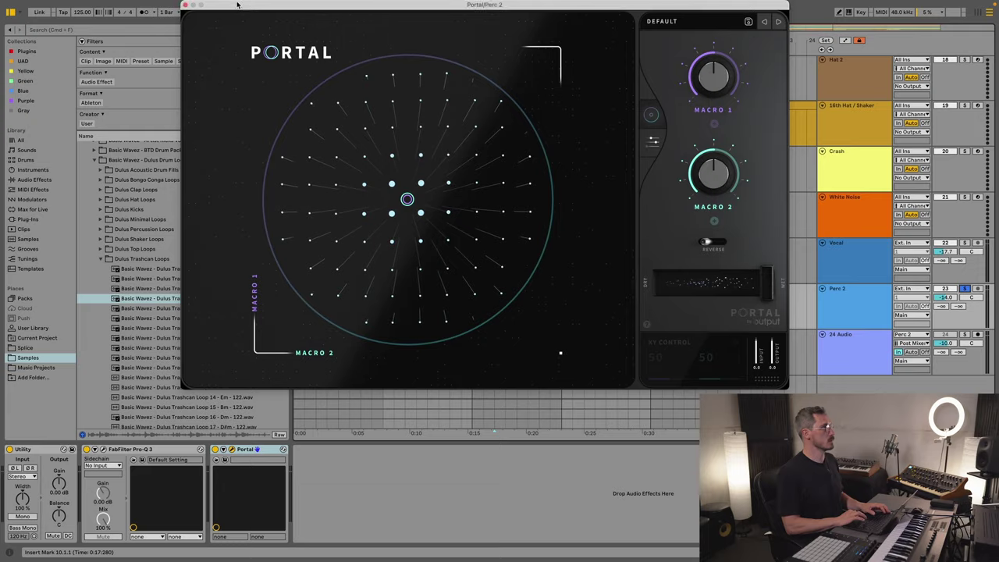
drag(217, 6, 194, 43)
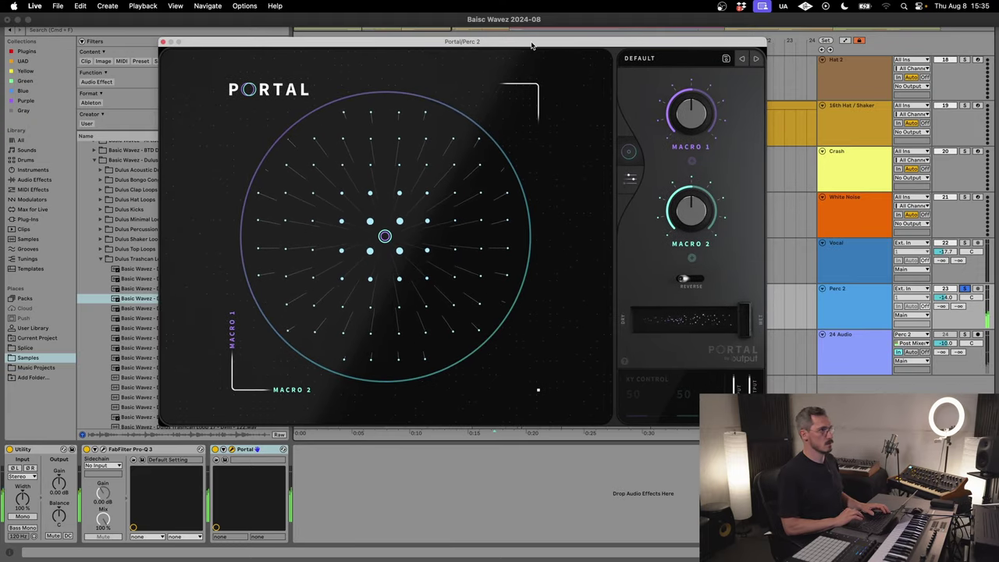
Step: Unsolo Perc 2 while auditioning the Portal presets The Great Slowness, Digital Tape Toys and Partial Divide
click(755, 60)
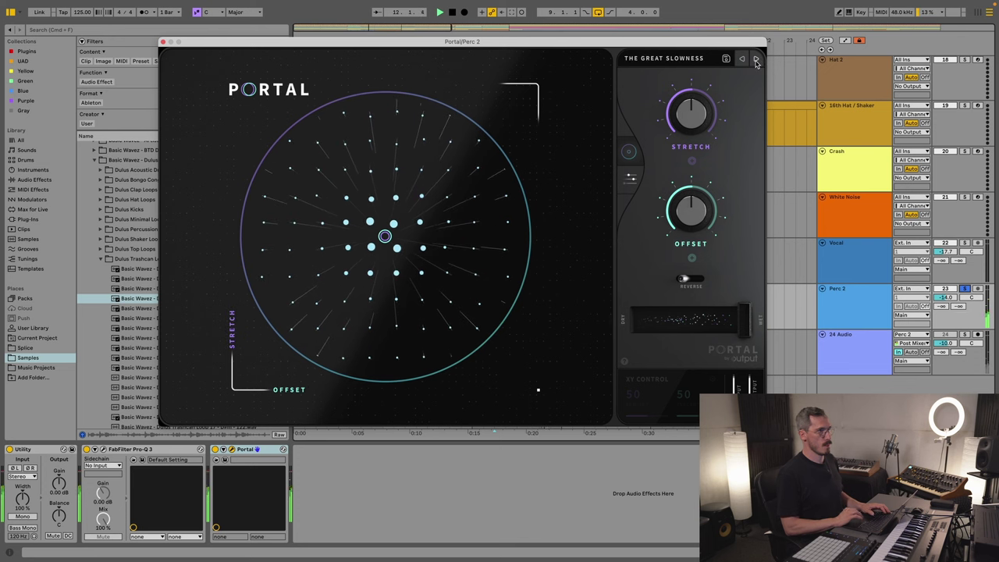
click(965, 289)
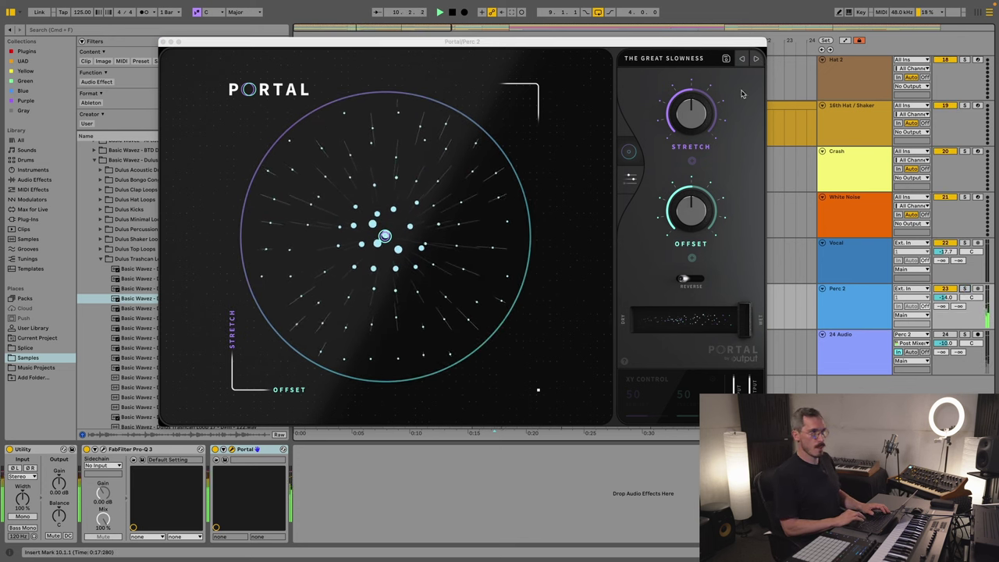
click(756, 60)
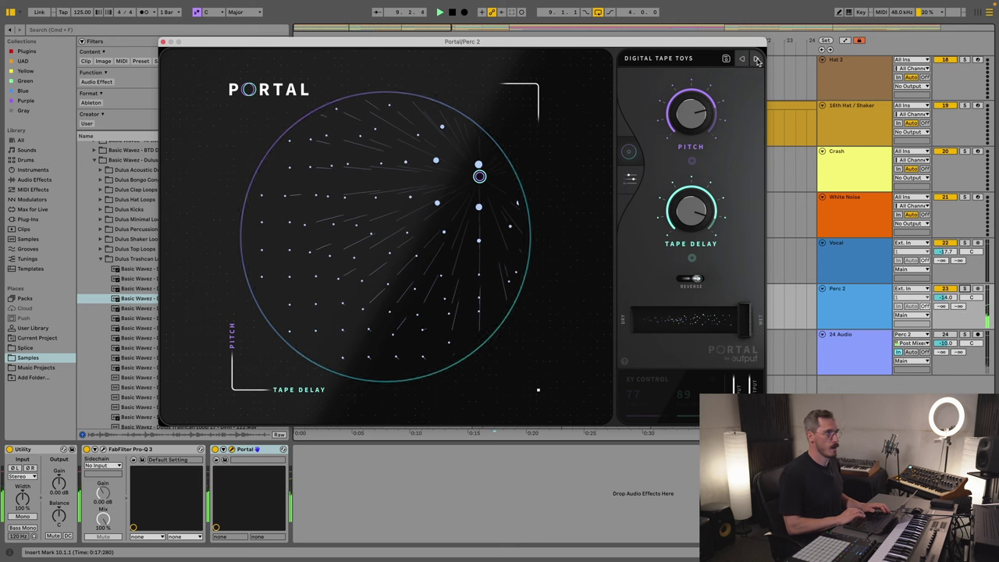
click(756, 60)
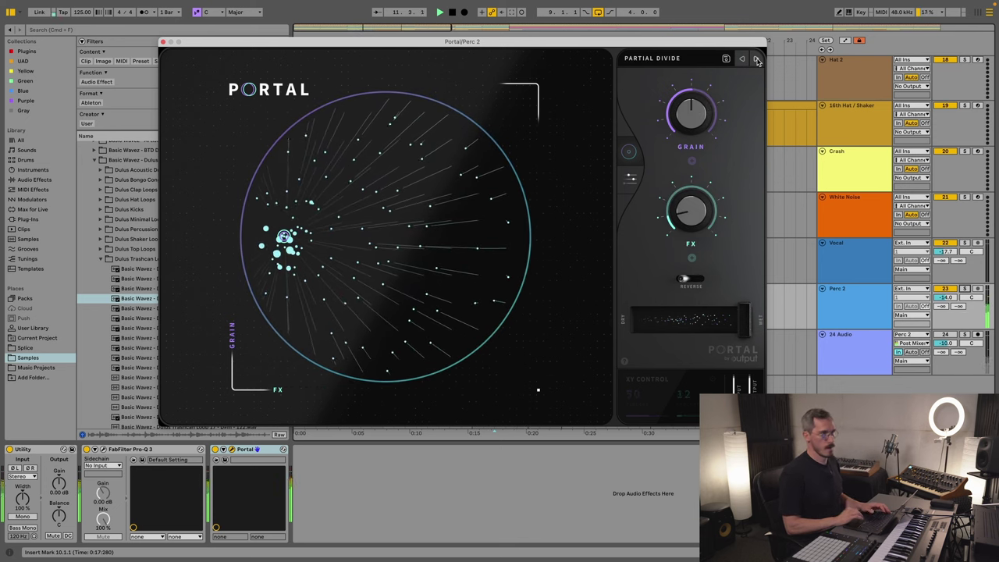
Step: Open Portal's preset browser and look through the Vocals presets, settling on the Drums category
click(660, 60)
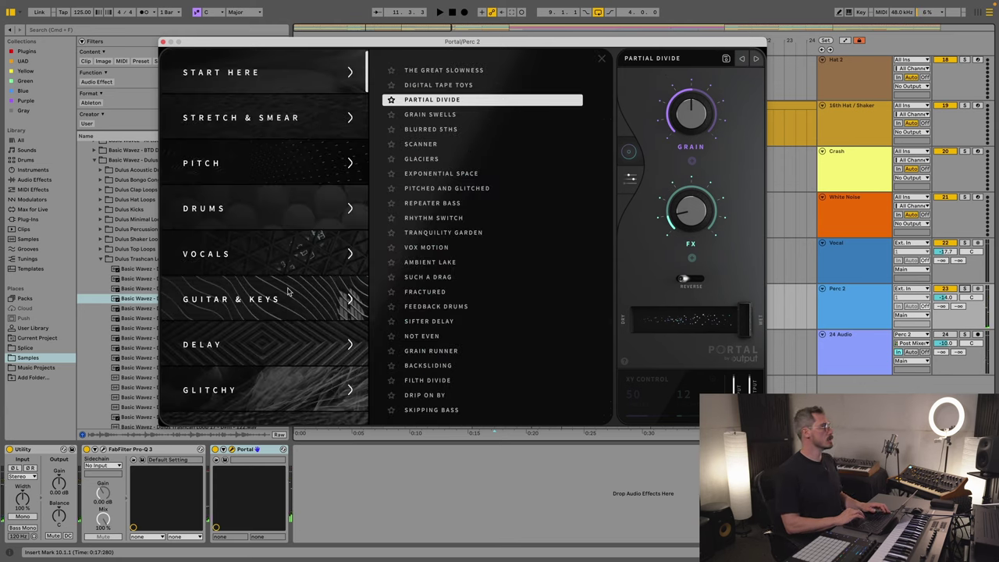
scroll(244, 274, down, 1)
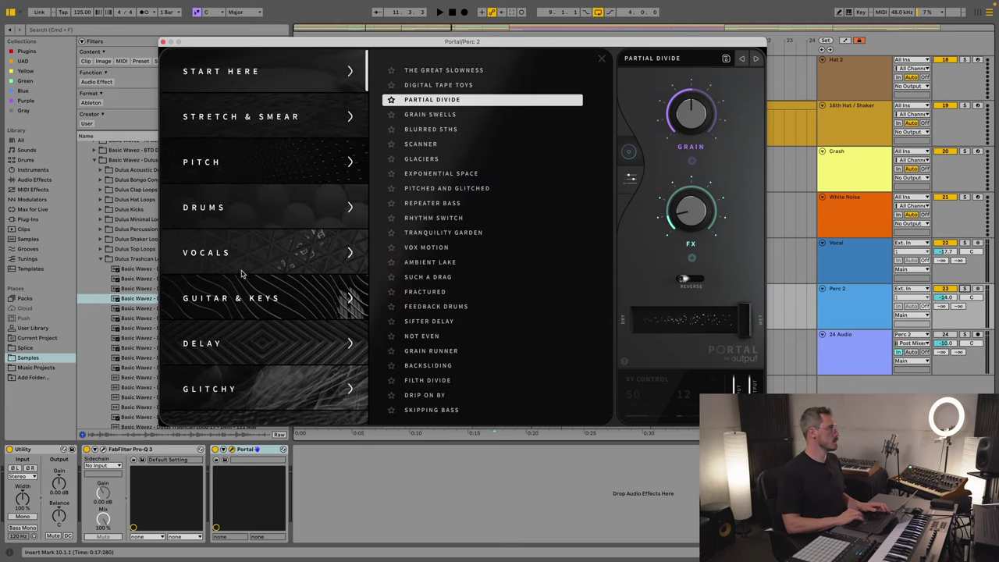
click(234, 254)
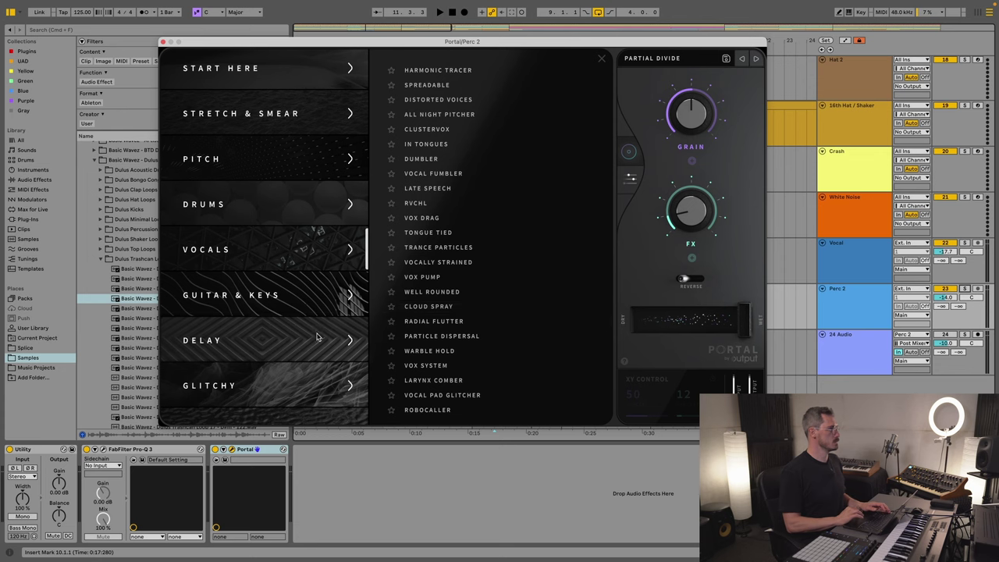
click(246, 211)
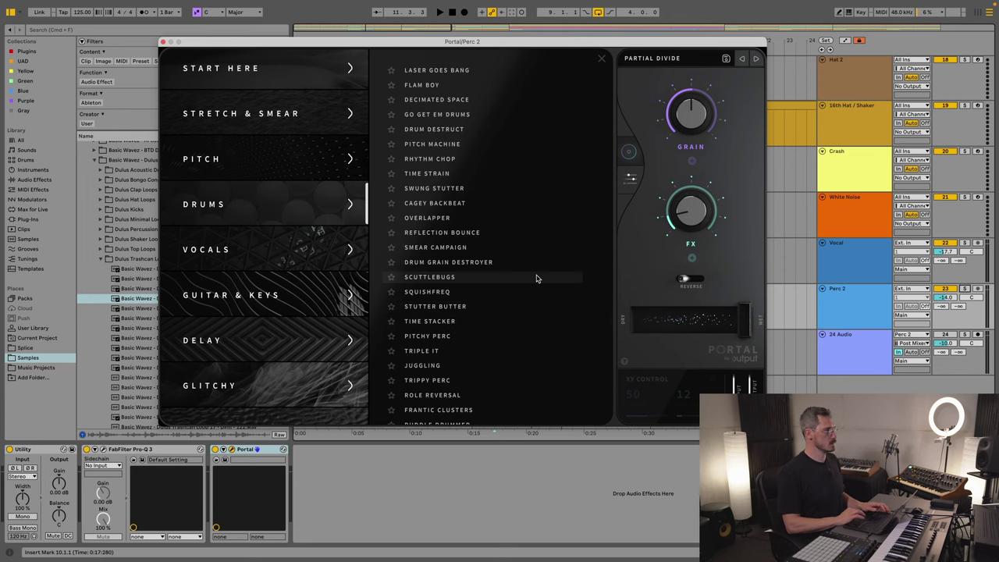
scroll(467, 265, down, 1)
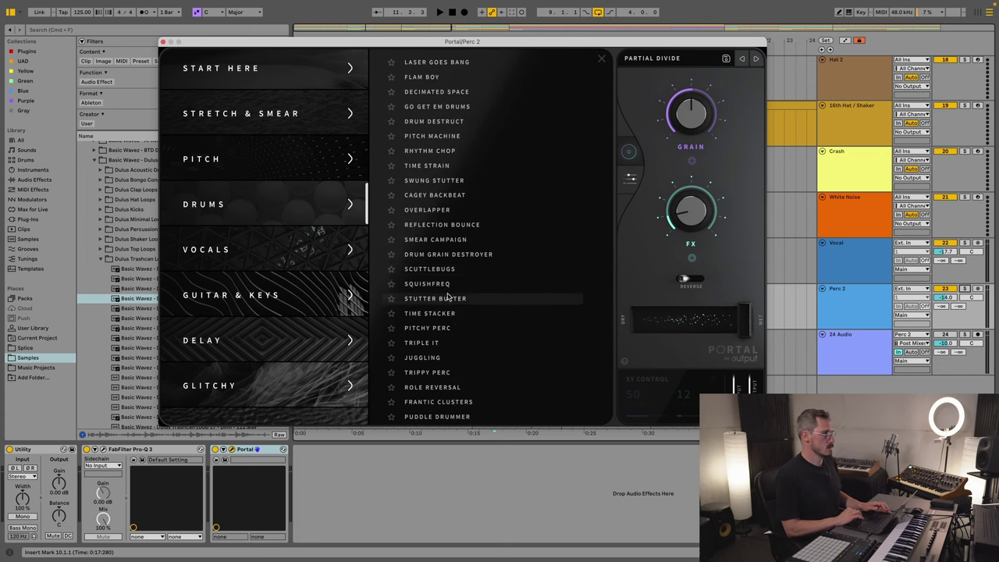
Step: Audition the Drums presets Stutter Butter, Time Stacker, Reflection Bounce, Flam Boy and Swung Stutter during playback
click(447, 300)
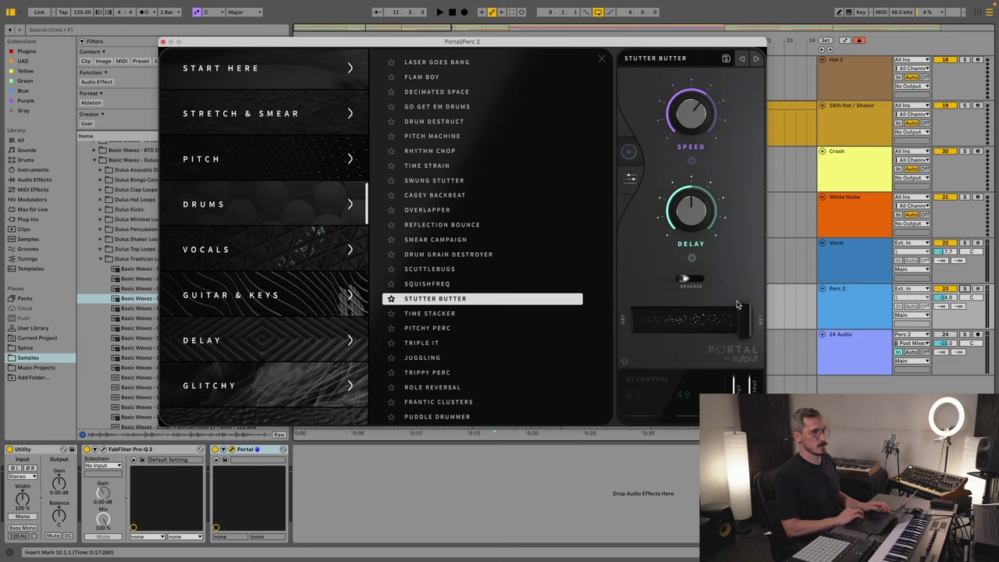
click(966, 289)
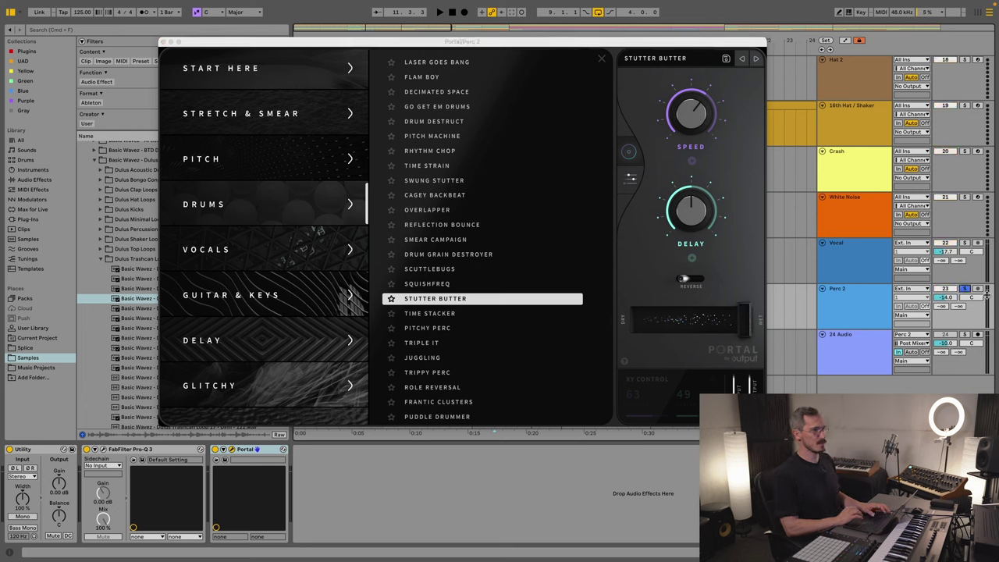
key(space)
click(967, 290)
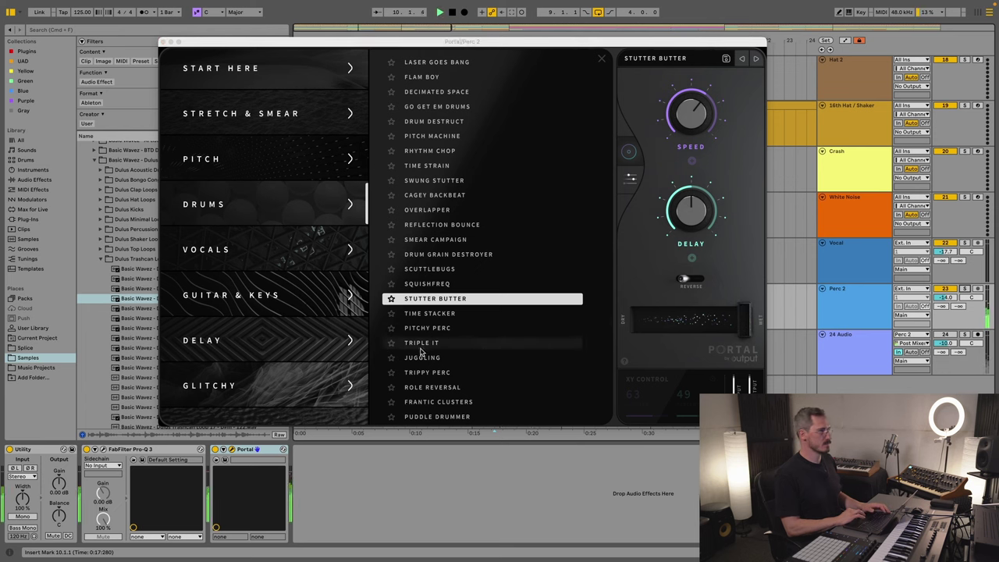
click(427, 315)
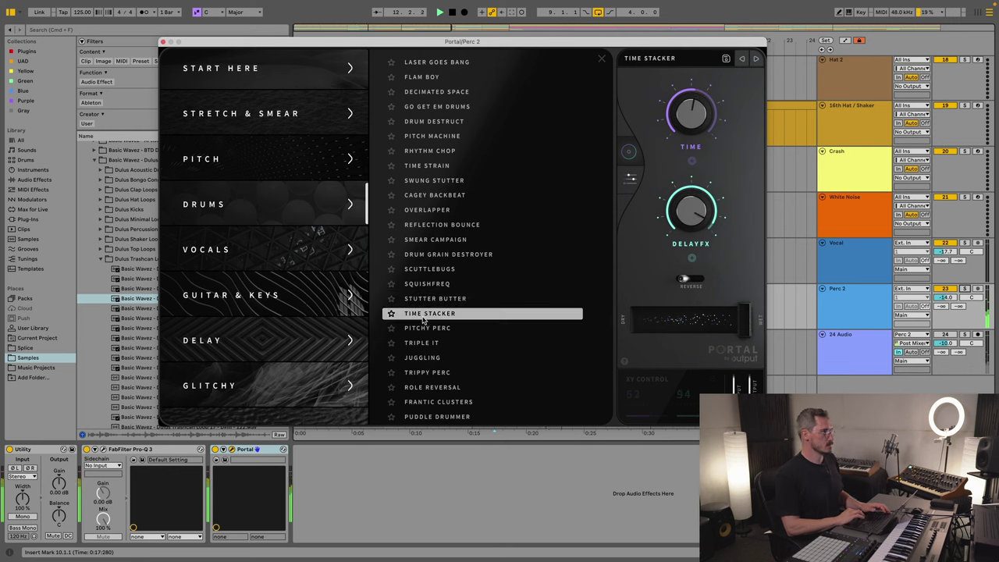
click(427, 226)
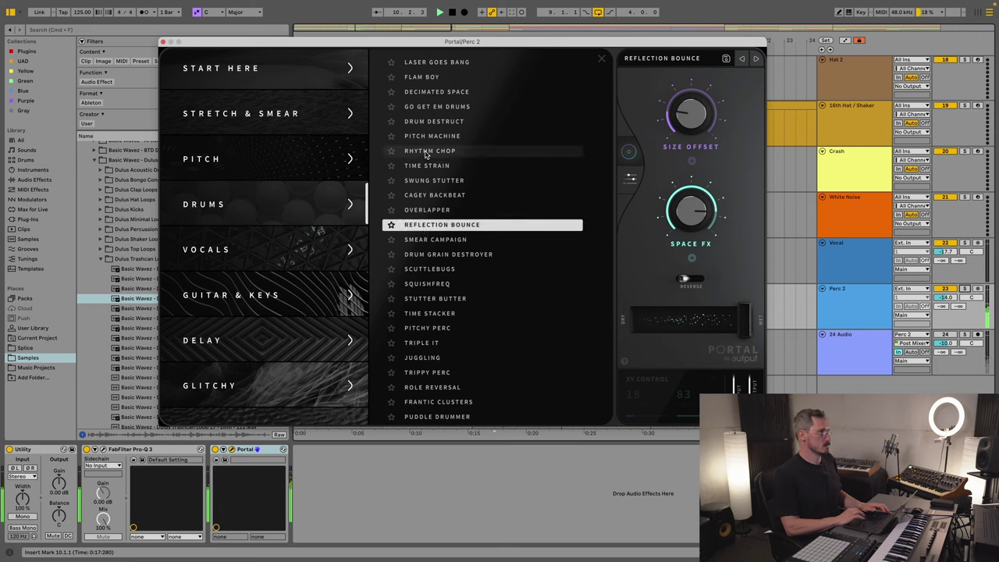
click(425, 77)
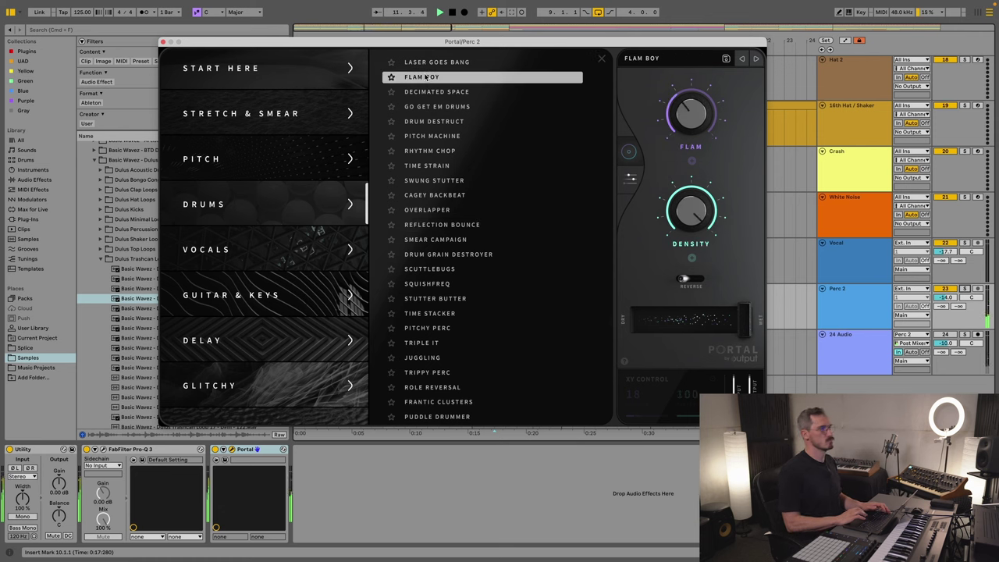
click(442, 180)
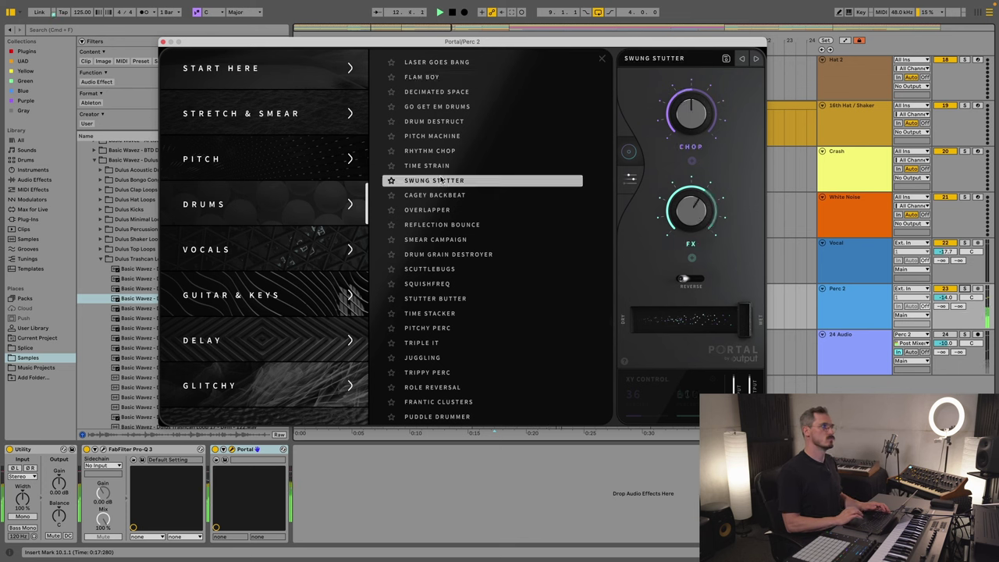
Step: Load the Reflection Bounce preset, set Size Offset to 24 and Space FX to 17 percent, and close Portal's window
click(442, 225)
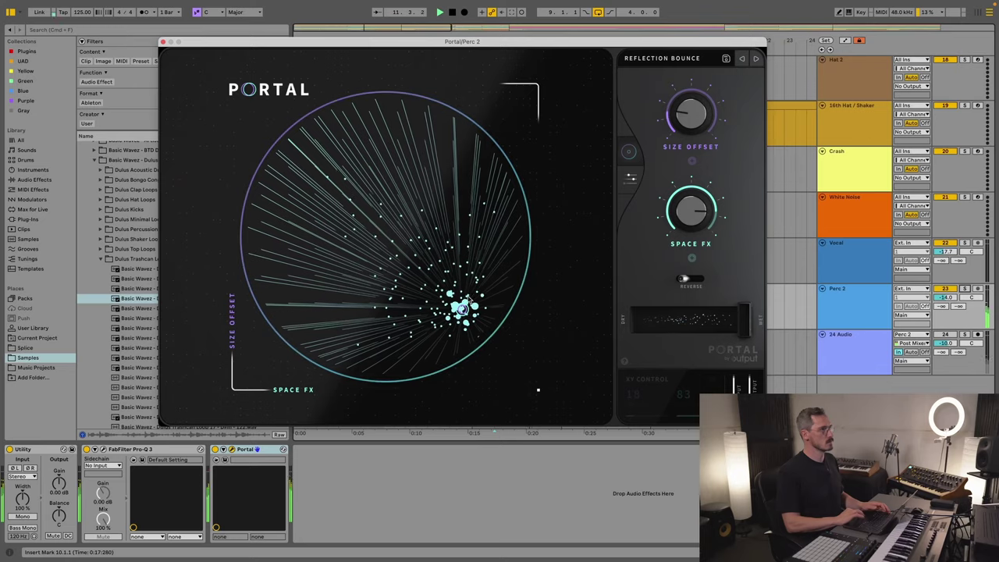
drag(468, 312, 308, 294)
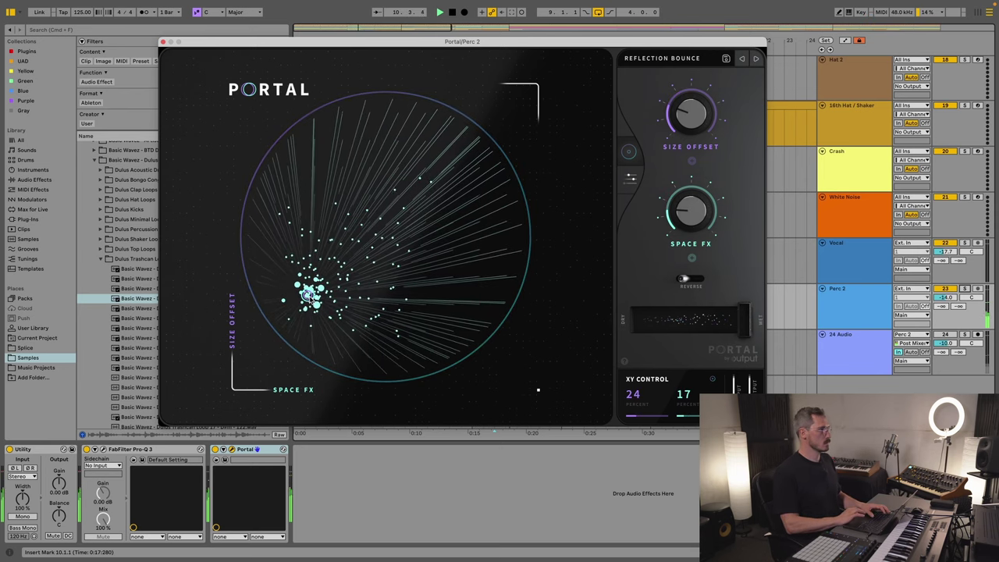
click(163, 41)
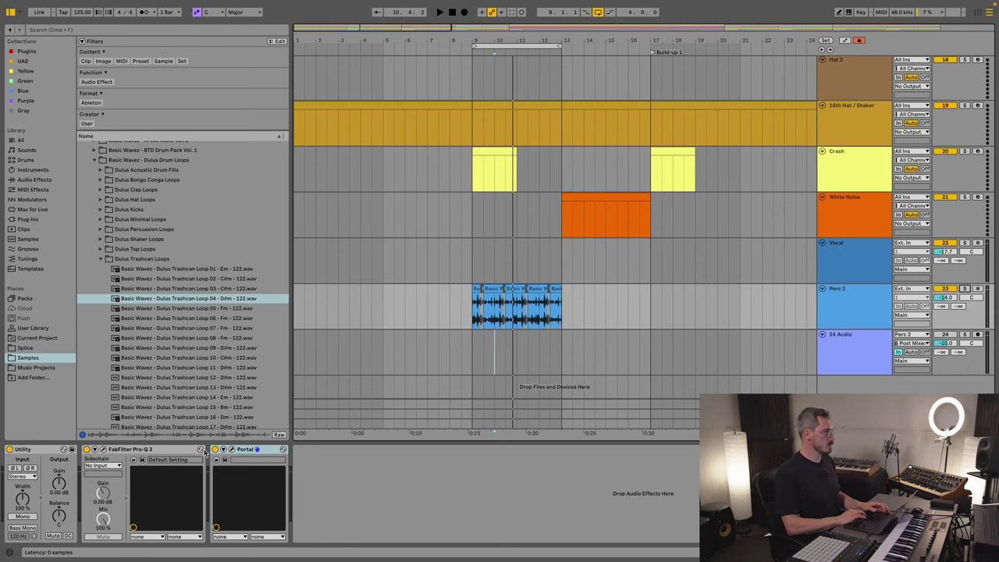
Step: Switch off the Portal device and duplicate the Perc 2 track with its clips
click(504, 297)
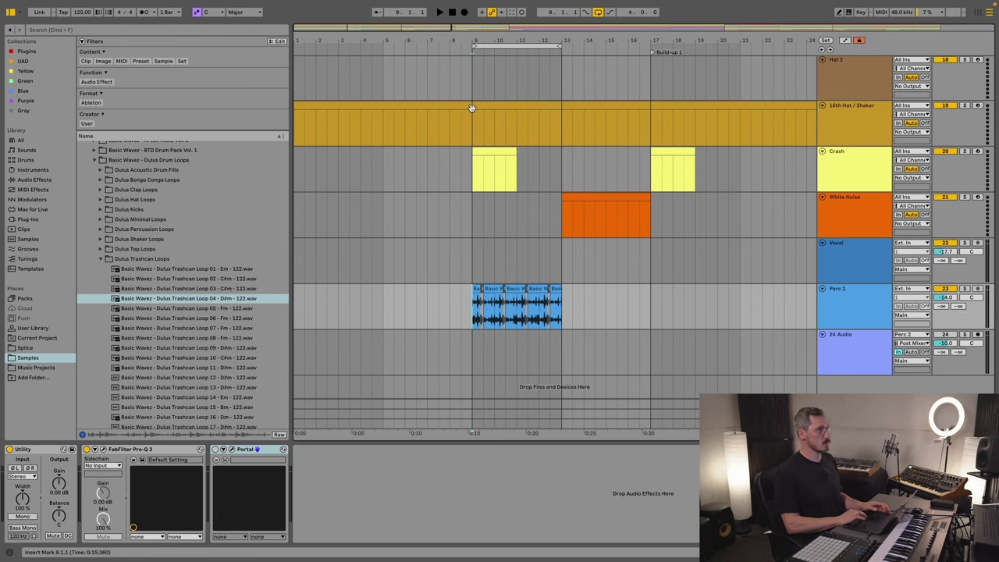
key(plus)
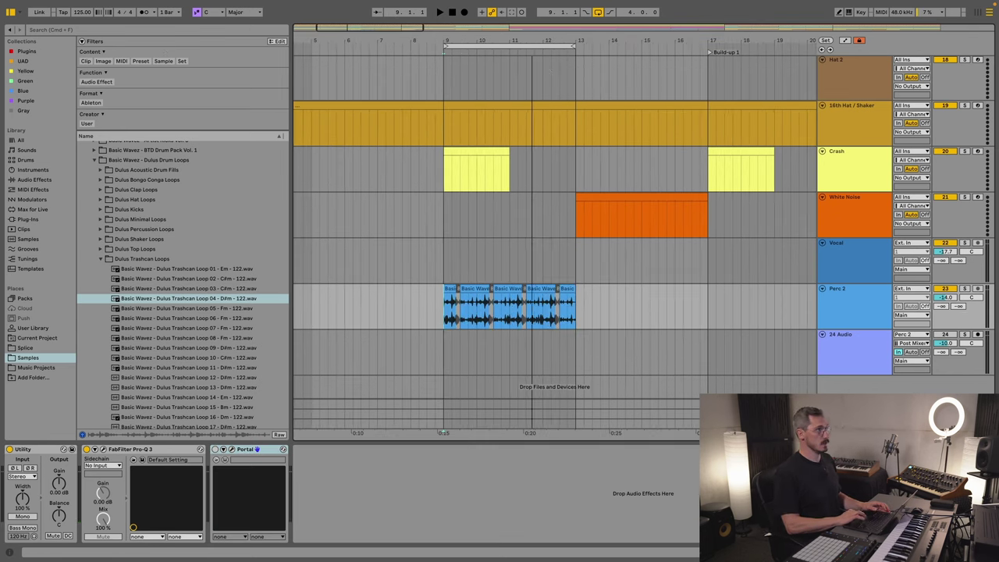
click(859, 309)
key(super+d)
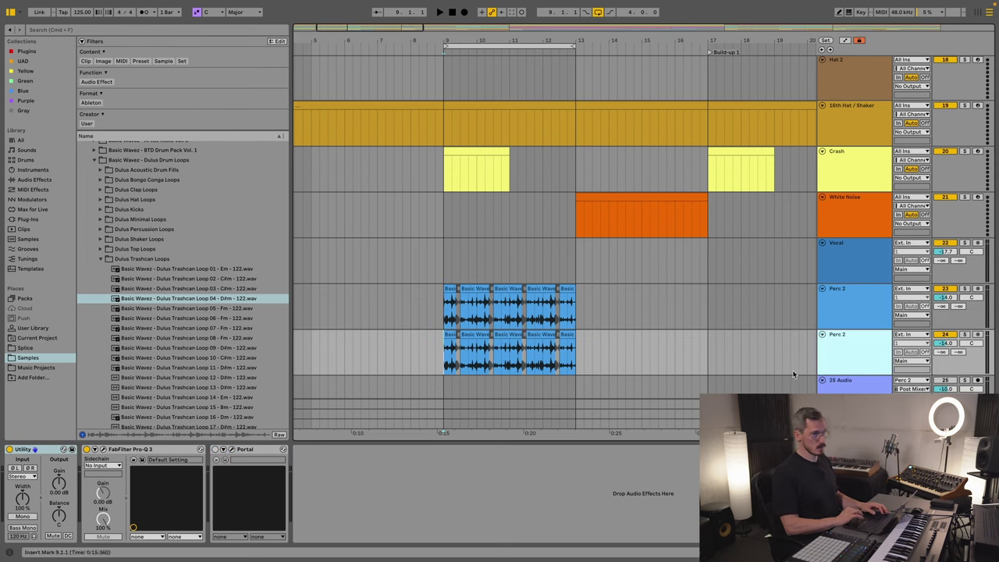
Step: Rename the duplicated Perc 2 track Snares
click(868, 304)
click(859, 359)
key(super+r)
text(Sn)
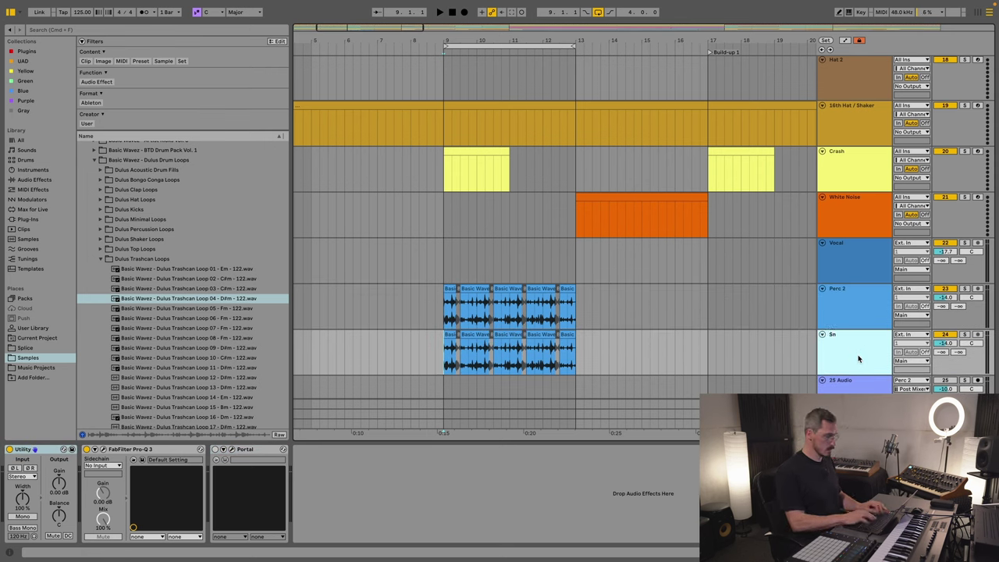
text(ares)
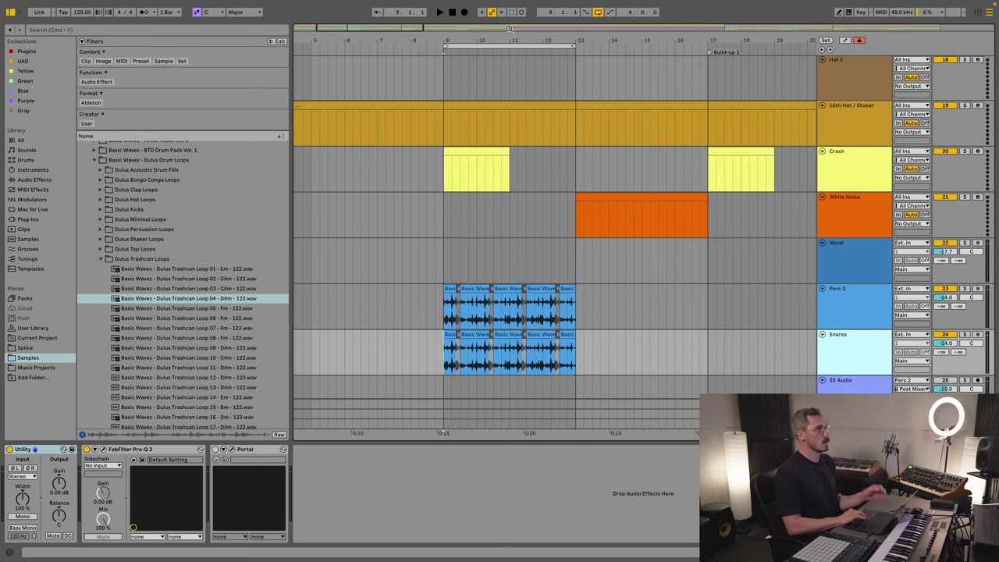
Step: Delete the first beat of the Snares loop, from 9.1.1 to 9.2.1, and play it back
drag(511, 37, 509, 37)
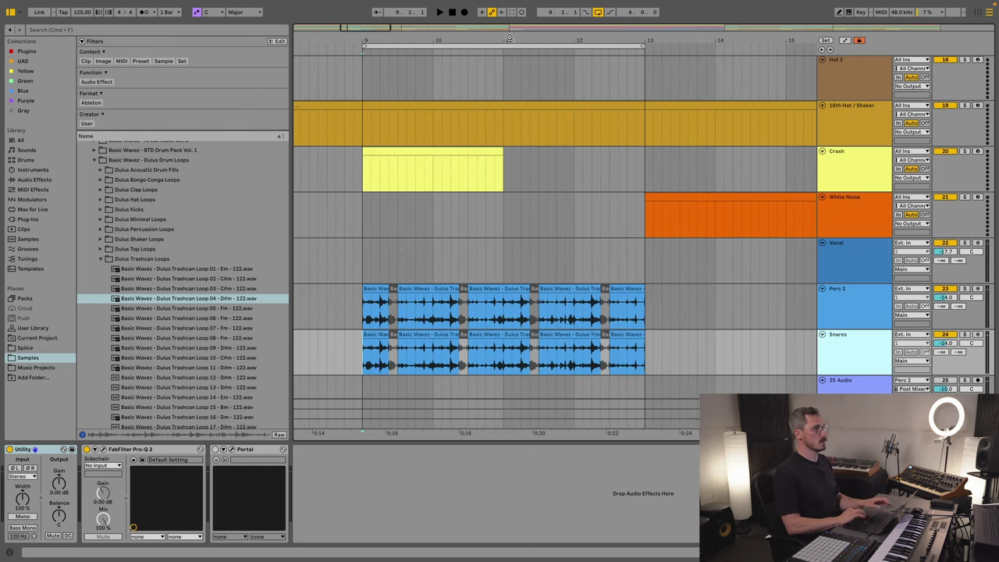
click(383, 372)
drag(383, 373, 359, 369)
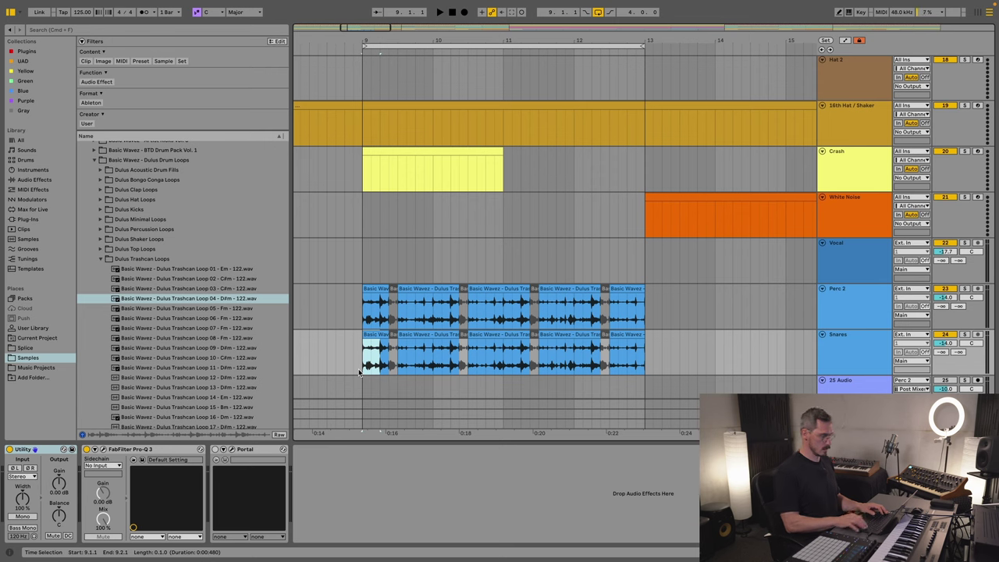
key(space)
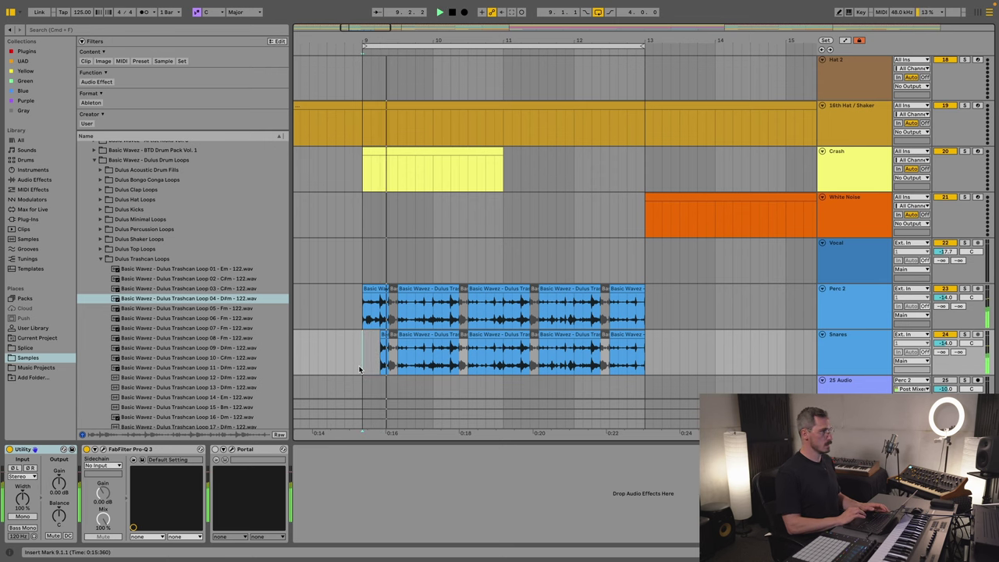
Step: Deactivate the Perc 2 track and try moving the first Snares slice slightly earlier, returning it to beat 9.2
click(384, 336)
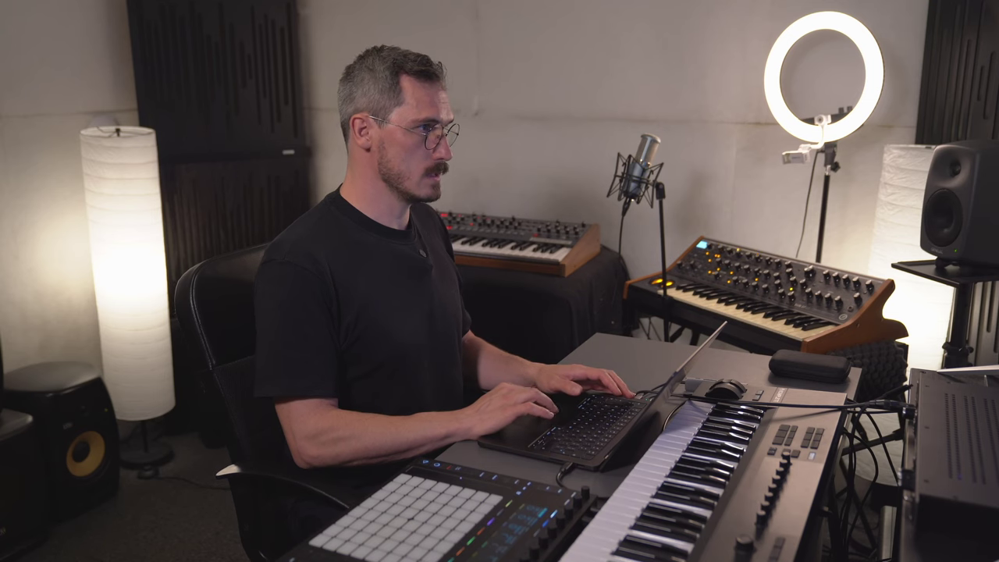
drag(384, 336, 361, 350)
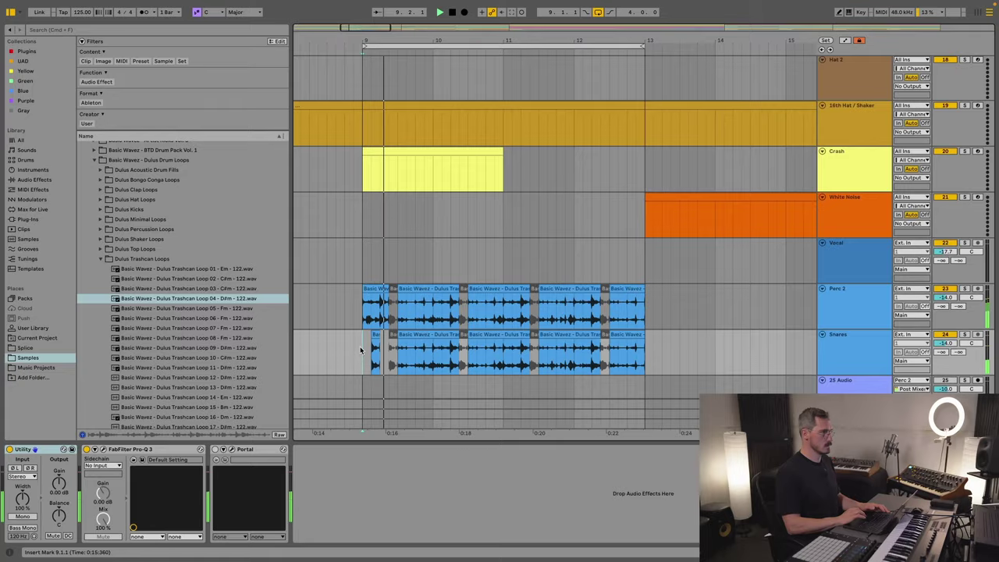
key(space)
key(space)
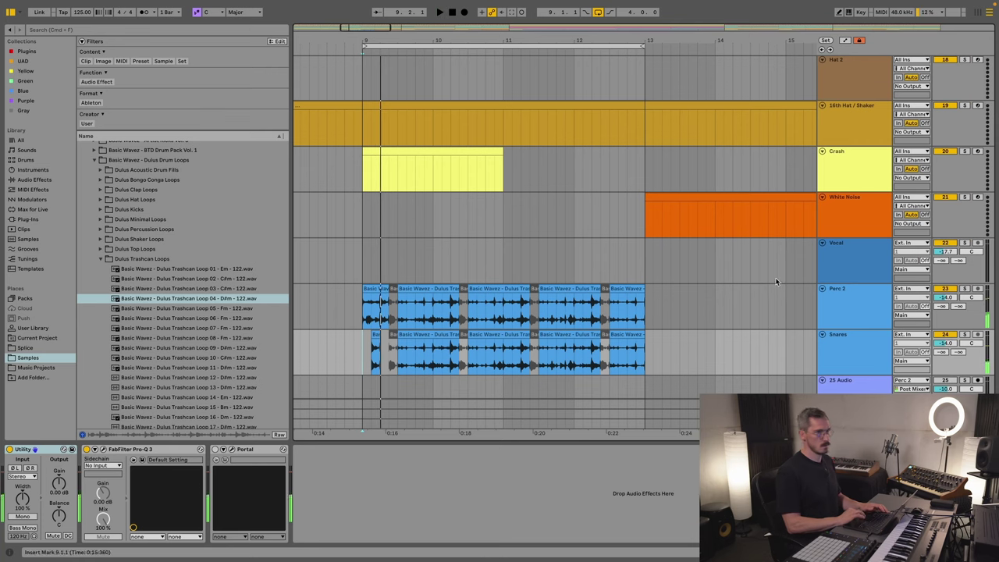
click(375, 336)
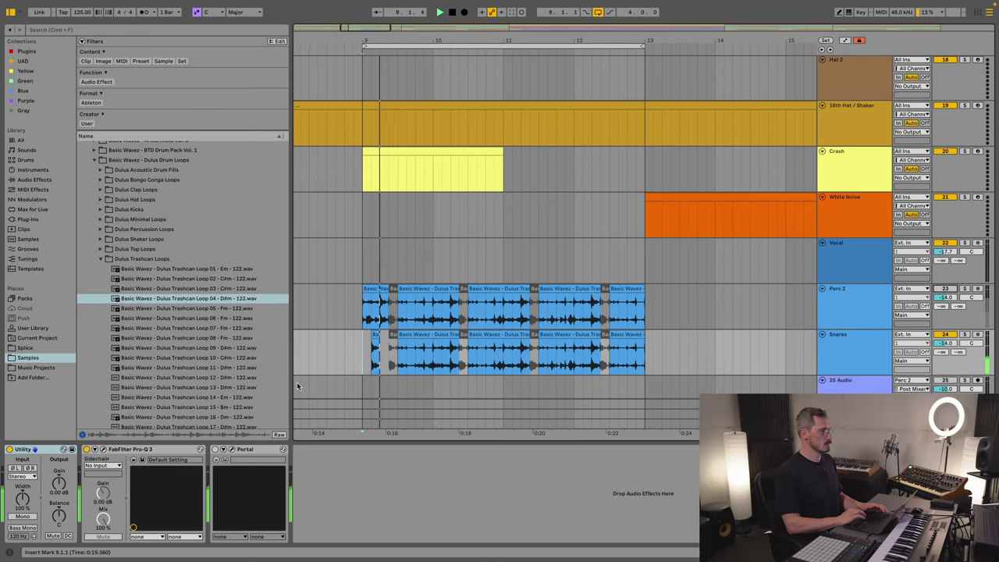
key(Delete)
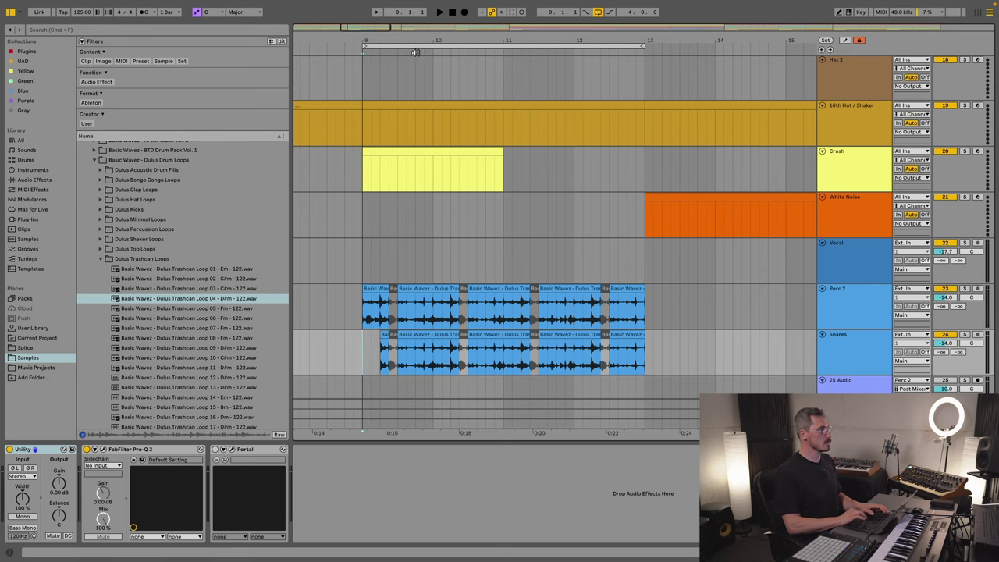
Step: Delete the section of the Snares loop from 9.3.1 to 9.4.1 and play back the remaining slices
drag(426, 38, 427, 41)
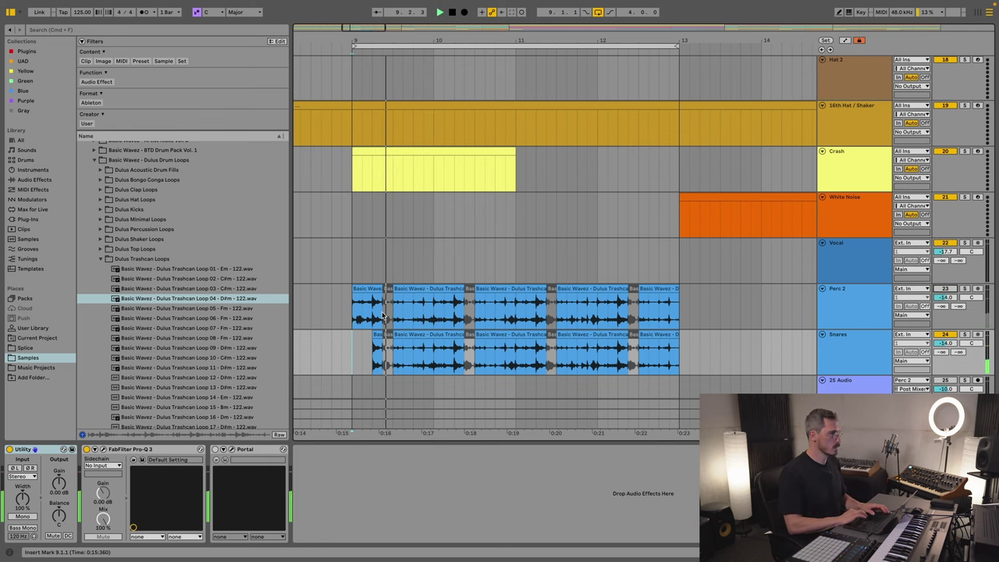
drag(392, 338, 461, 359)
click(360, 357)
key(space)
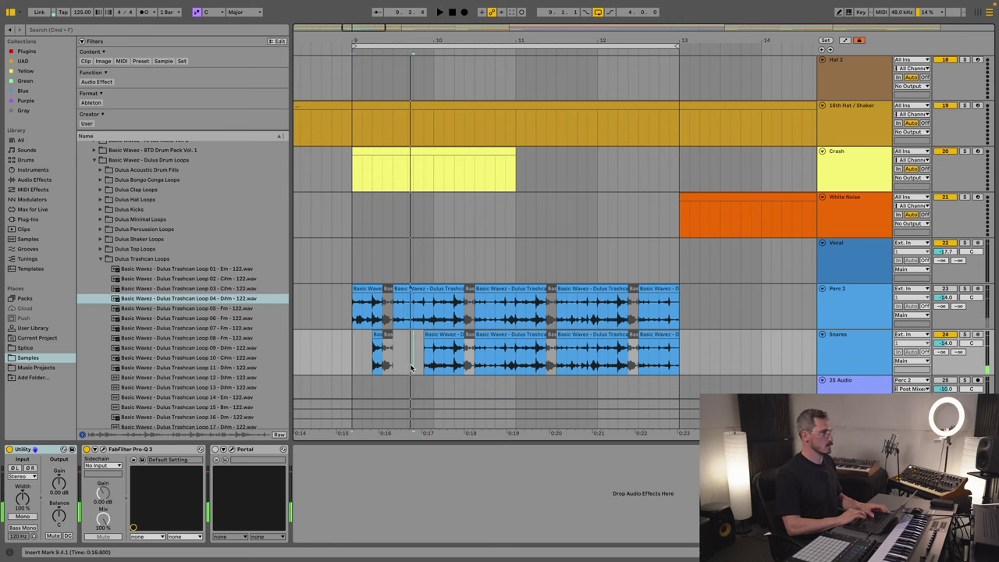
Step: Delete the Snares audio from 9.4.3 to the end of the loop and the slice from 9.2.3 to 9.3.1
drag(424, 355, 466, 363)
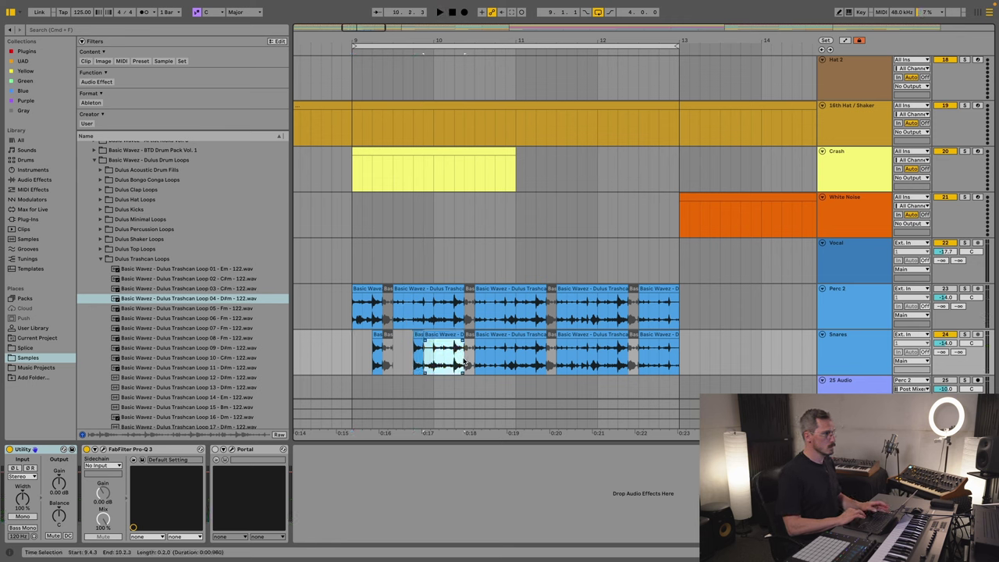
drag(458, 359, 686, 365)
key(Delete)
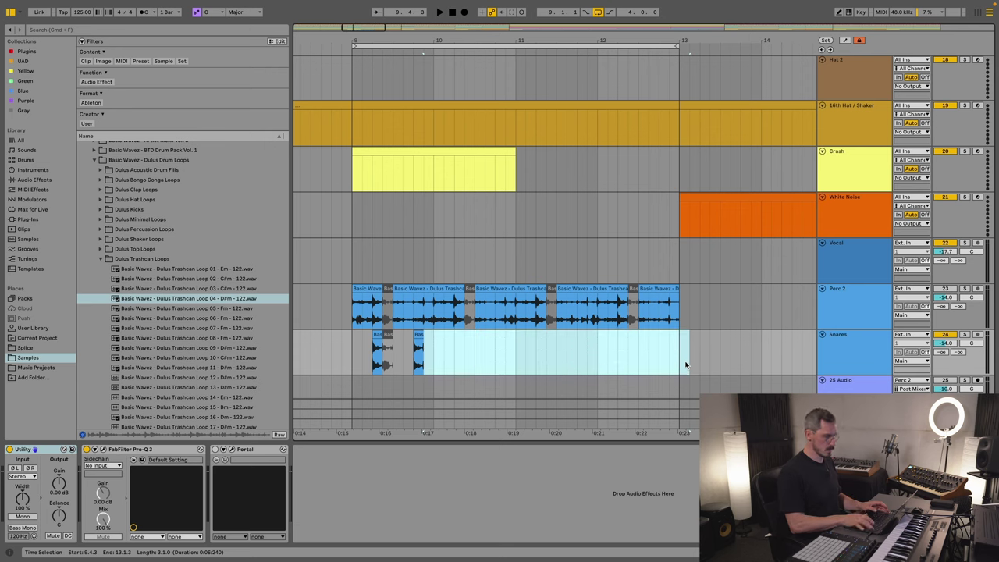
click(382, 357)
drag(383, 355, 392, 344)
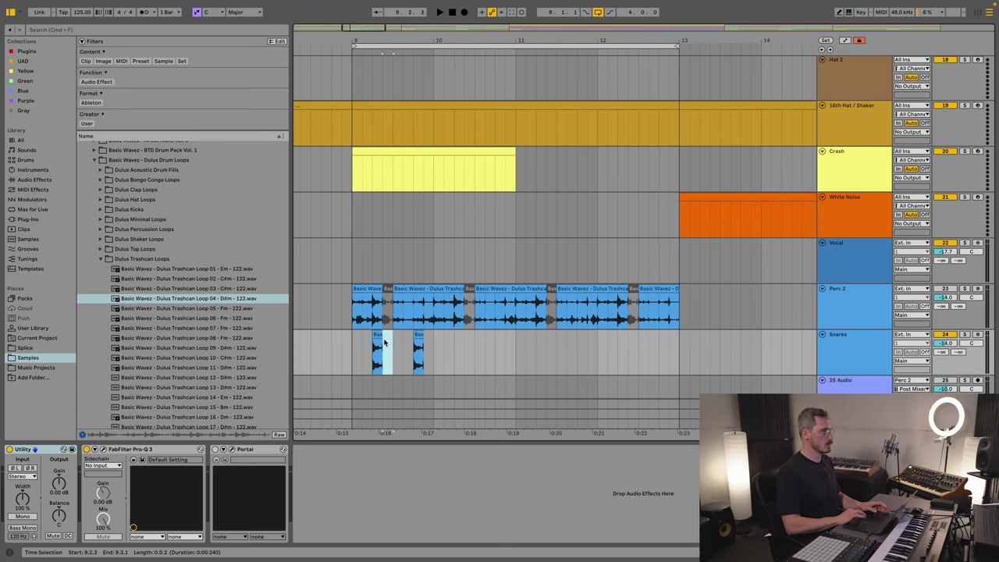
Step: Shorten the tail of the first Snares hit at 9.2 and play it back from 9.1.1
click(377, 347)
key(plus)
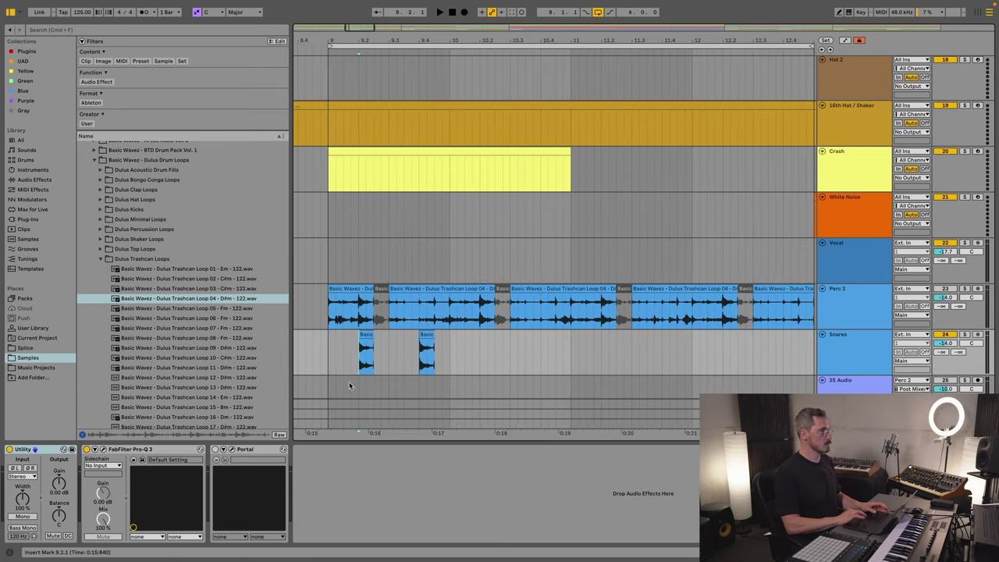
click(331, 343)
key(space)
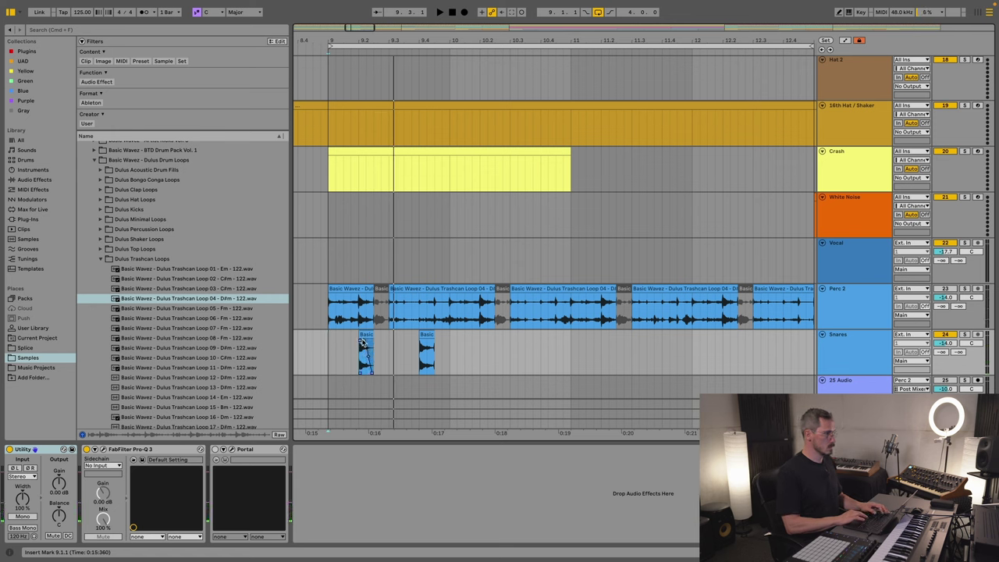
click(370, 341)
key(space)
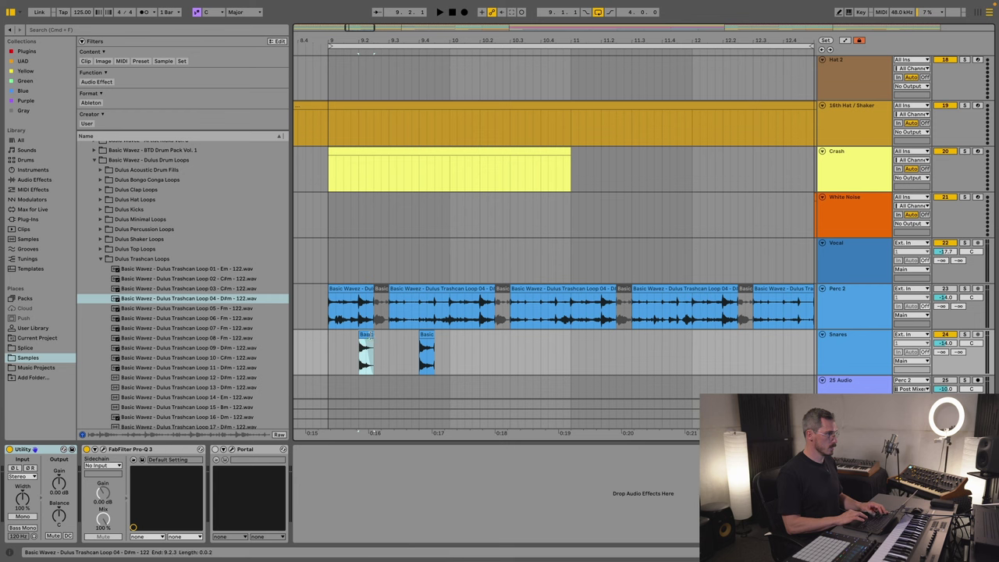
click(327, 352)
key(space)
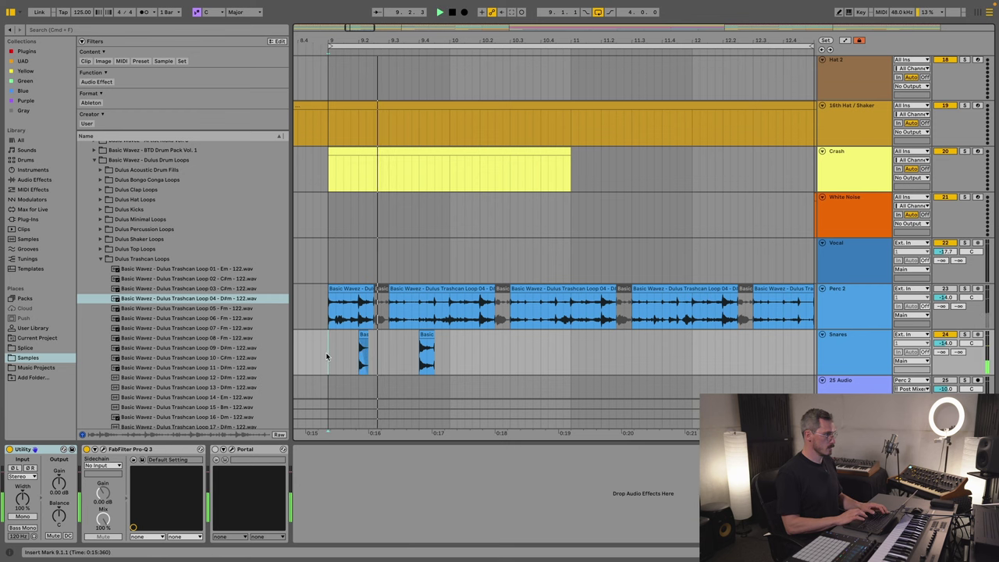
Step: Trim the tail of the second Snares hit at 9.4 and check it in playback
click(427, 351)
key(space)
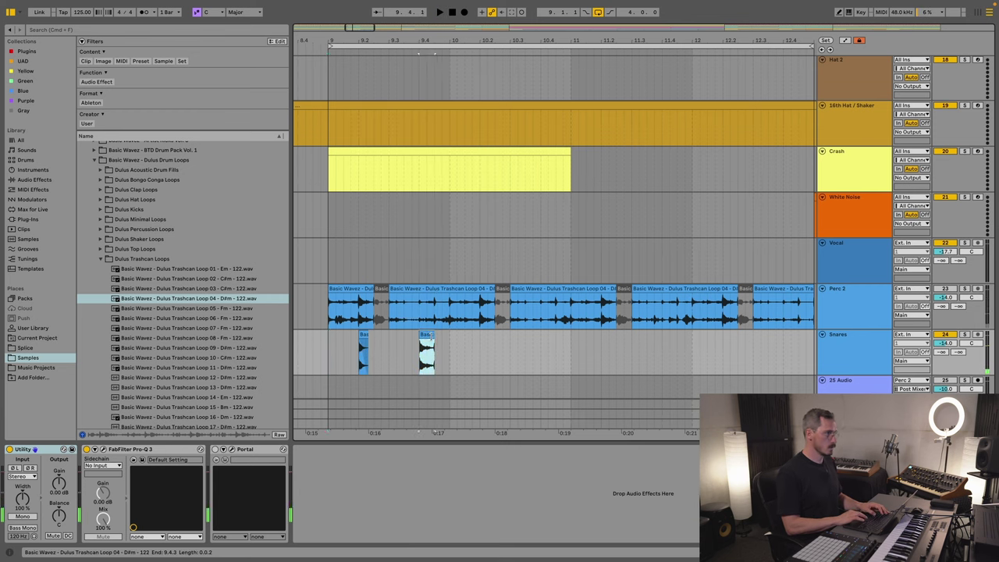
click(432, 341)
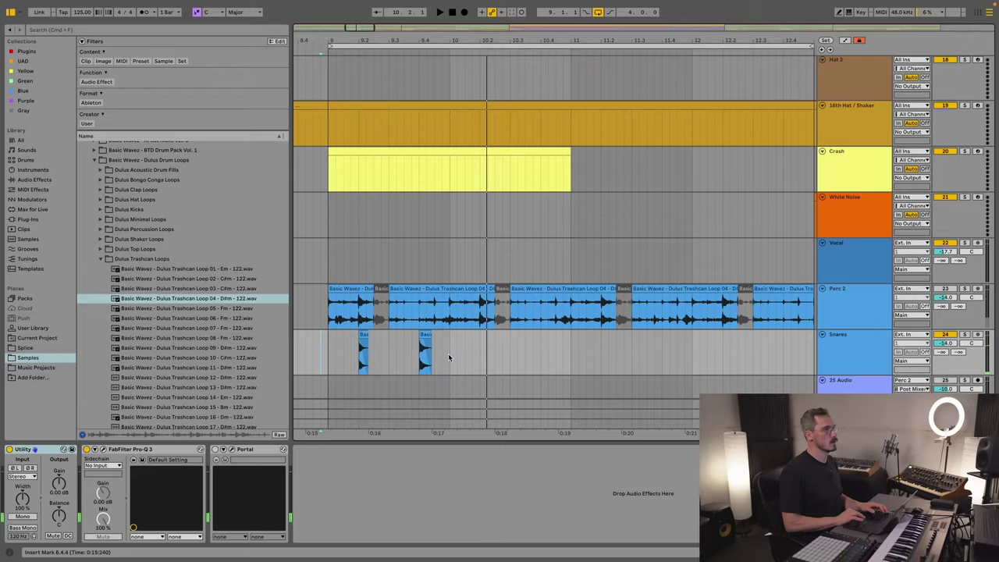
Step: Duplicate the one-bar Snares pattern starting at 9.1.1 three times, filling up to bar 13, and play it back
drag(448, 354, 327, 357)
key(ctrl+d)
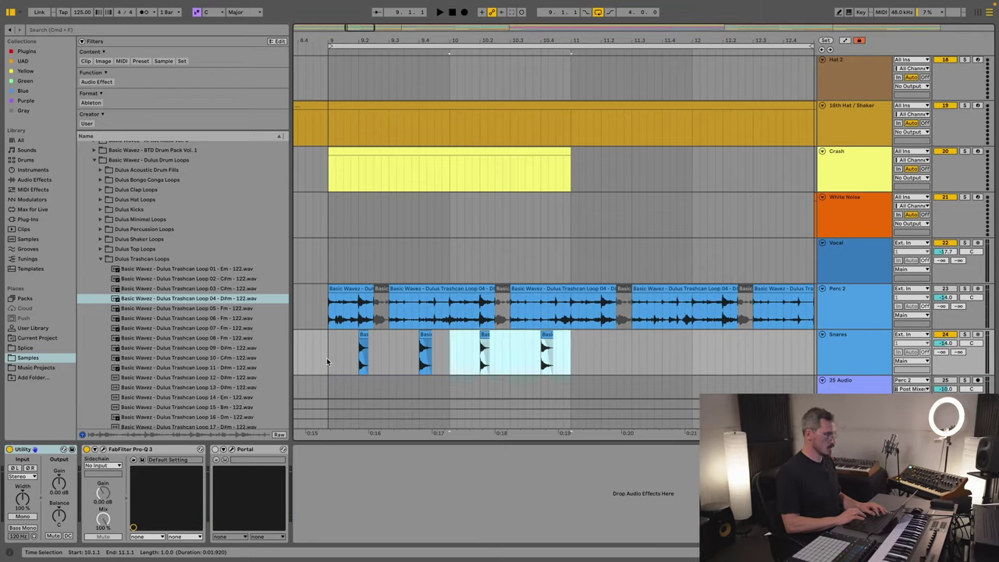
key(ctrl+d)
key(ctrl+d)
drag(548, 33, 549, 37)
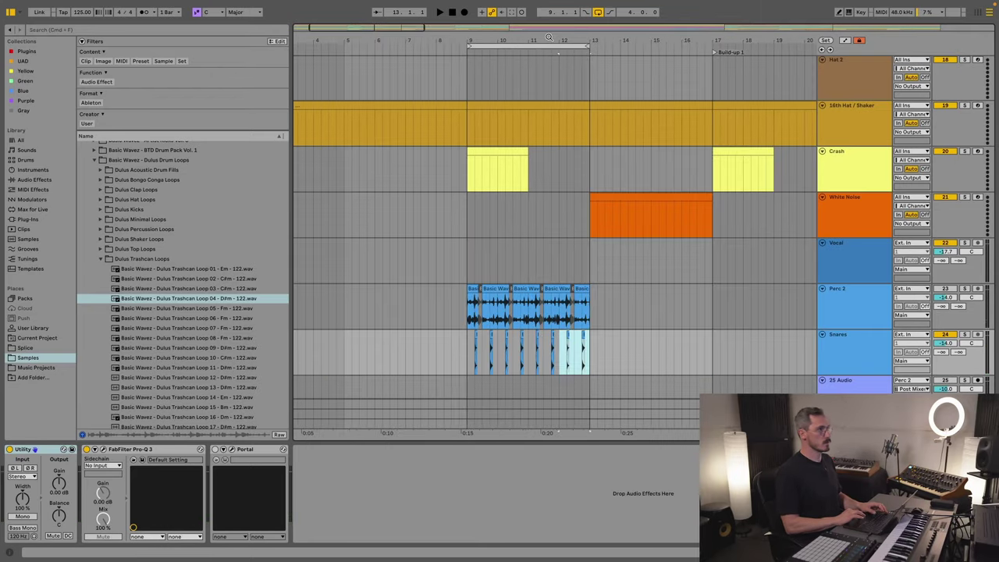
click(468, 351)
key(space)
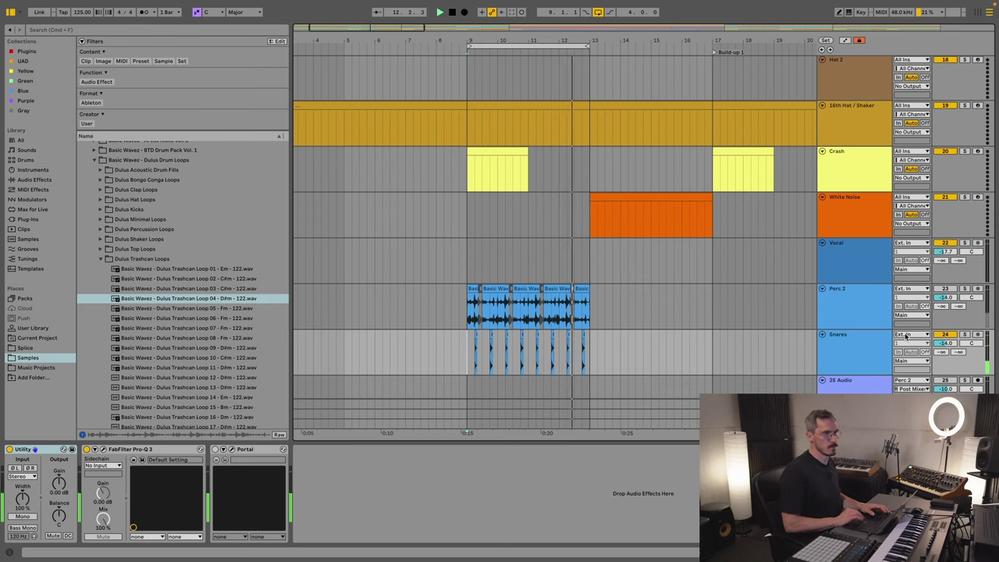
Step: Search the plug-ins for "cla", add CLA Unplugged Stereo to the Snares track and play the loop from 9.1.1
click(855, 359)
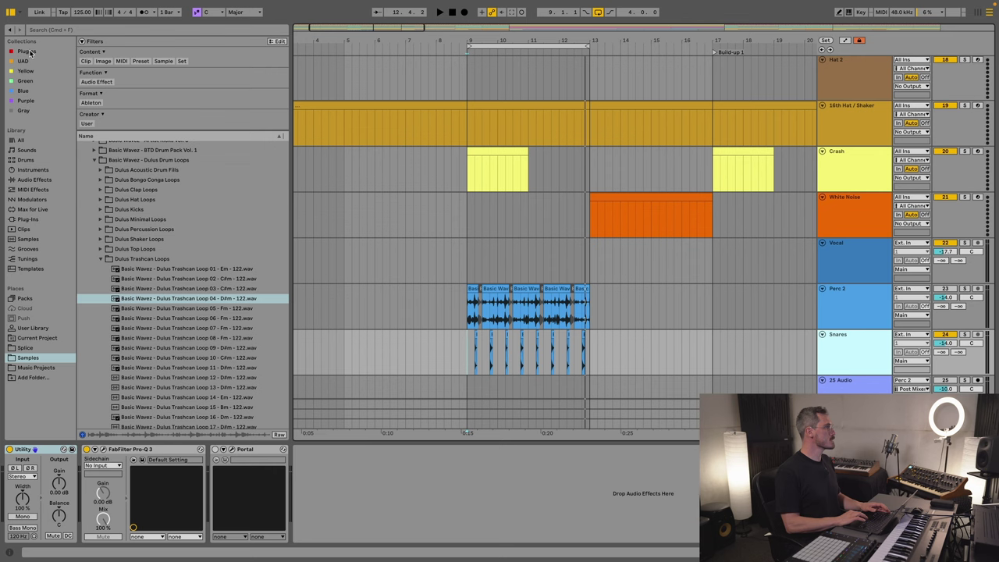
click(109, 31)
text(cla)
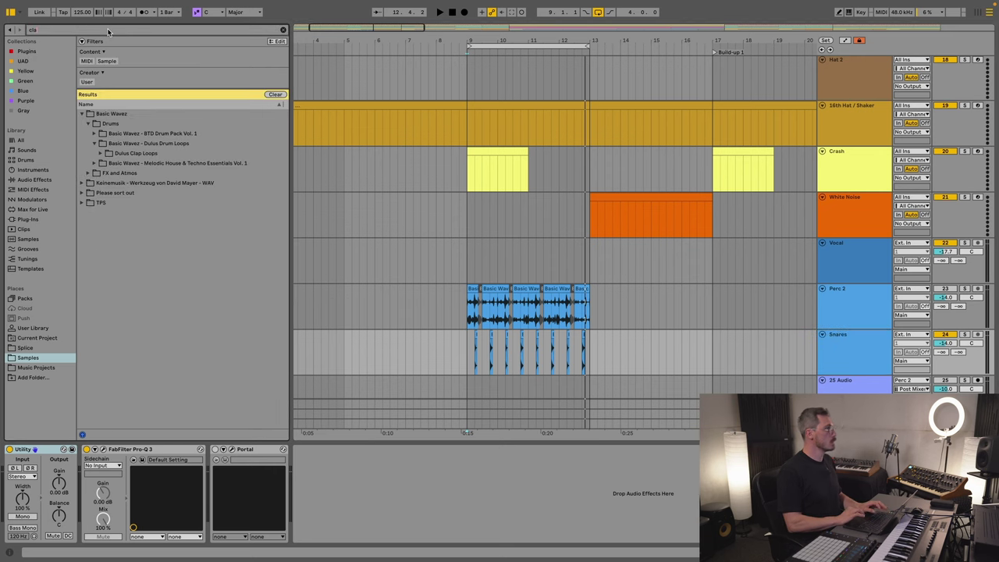
click(28, 220)
drag(116, 165, 486, 312)
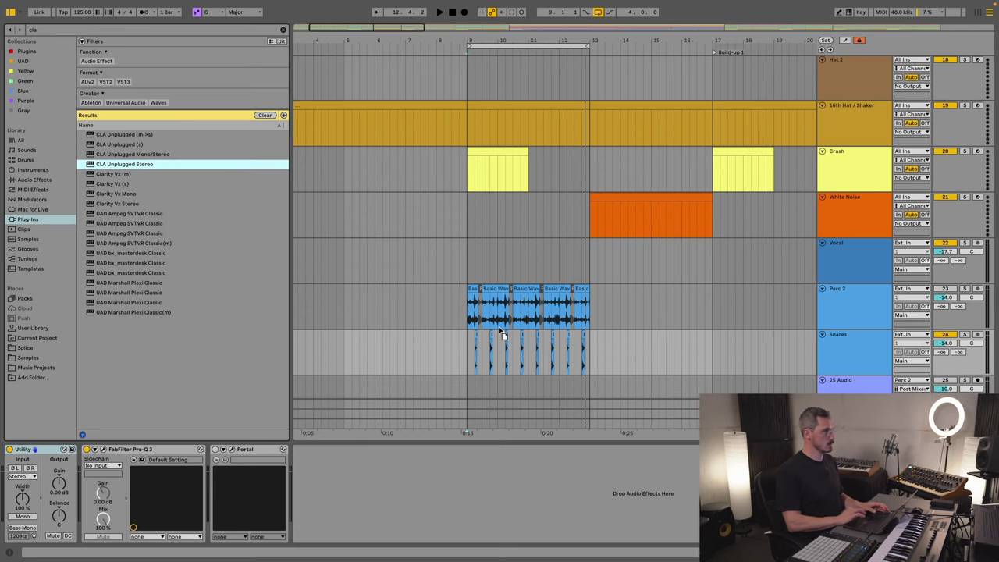
drag(472, 359, 471, 353)
key(space)
Step: Enable the Eight delay in CLA Unplugged on Snares, lower its level to about -5.5, and close the plug-in window
drag(537, 251, 520, 174)
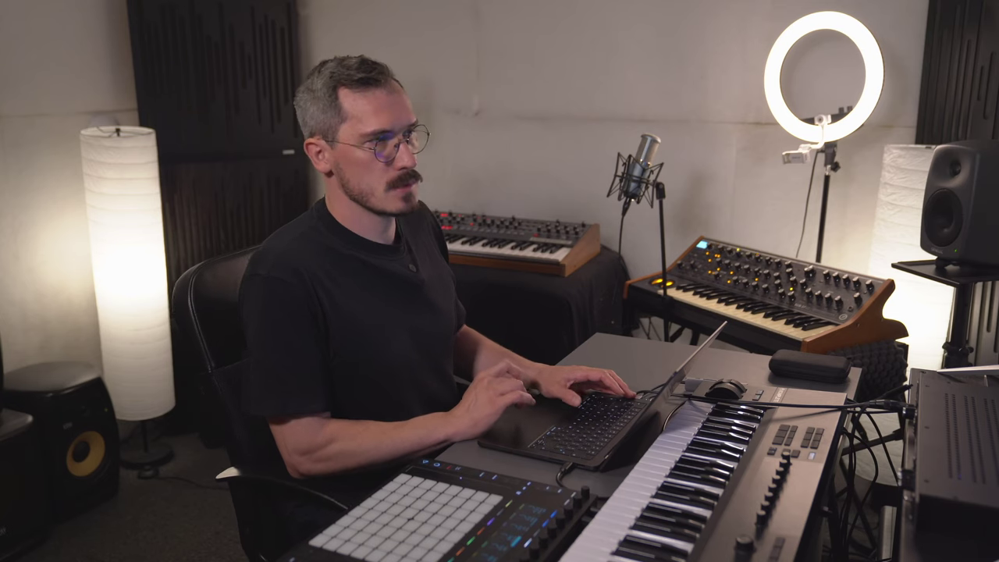
click(598, 270)
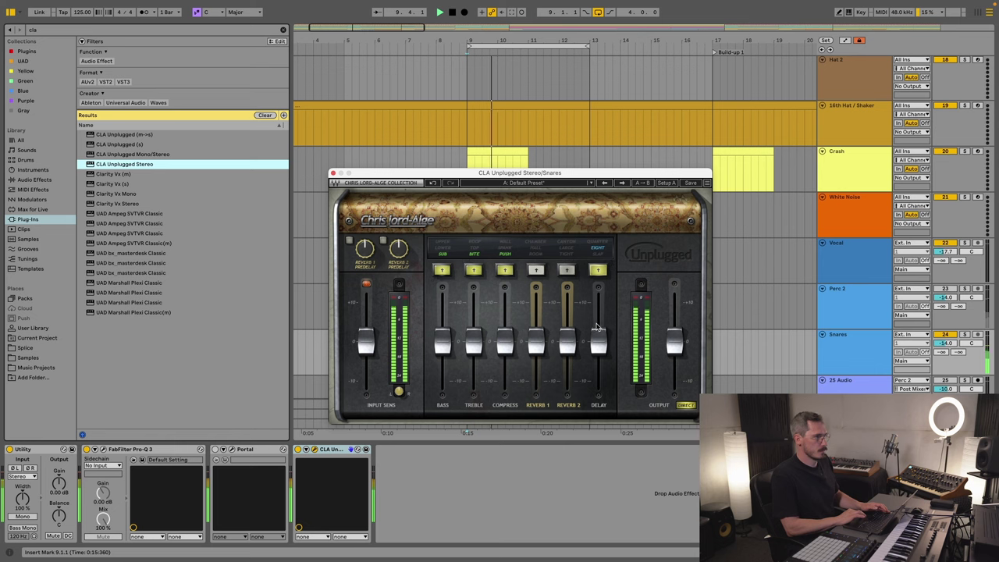
drag(599, 343, 600, 362)
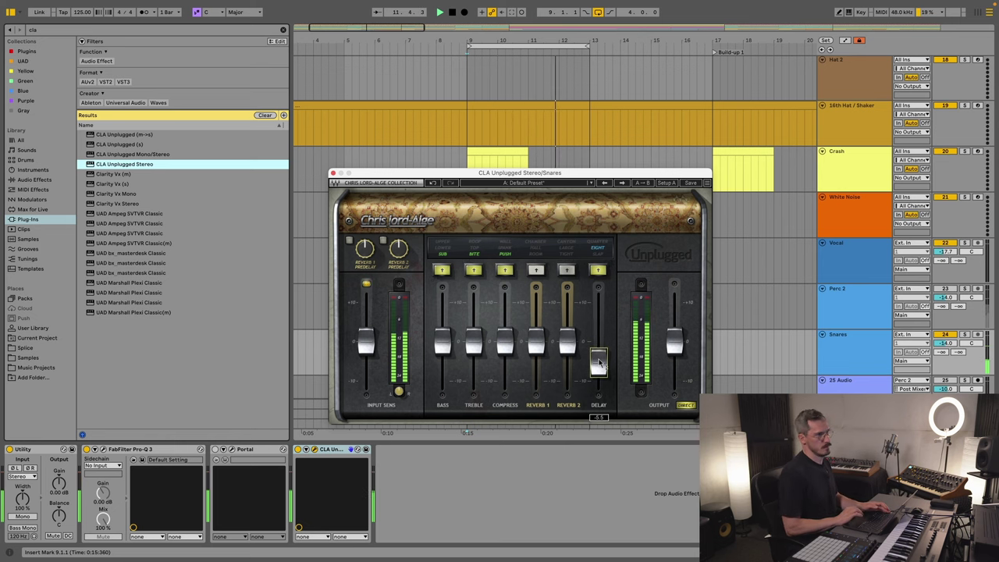
click(598, 243)
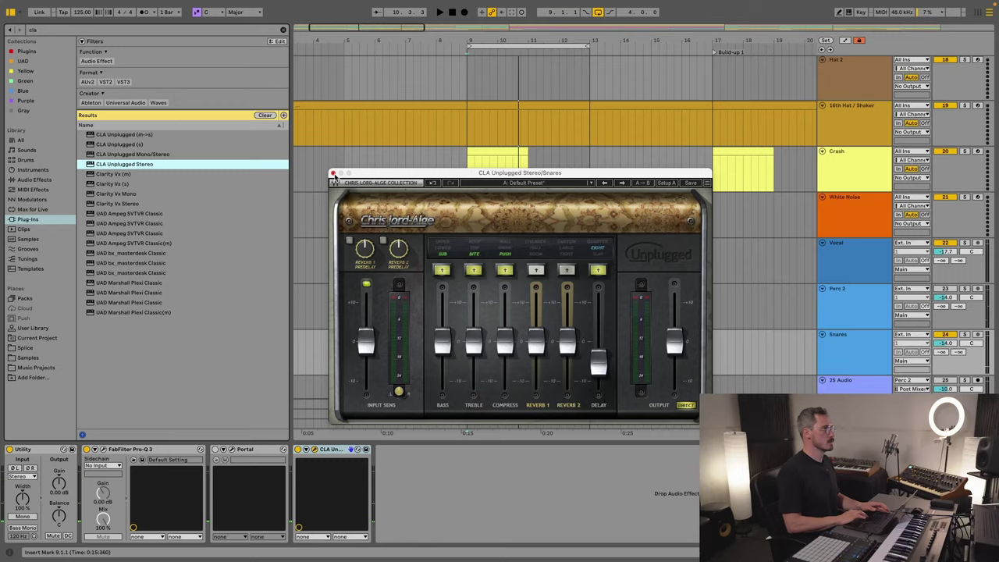
click(333, 174)
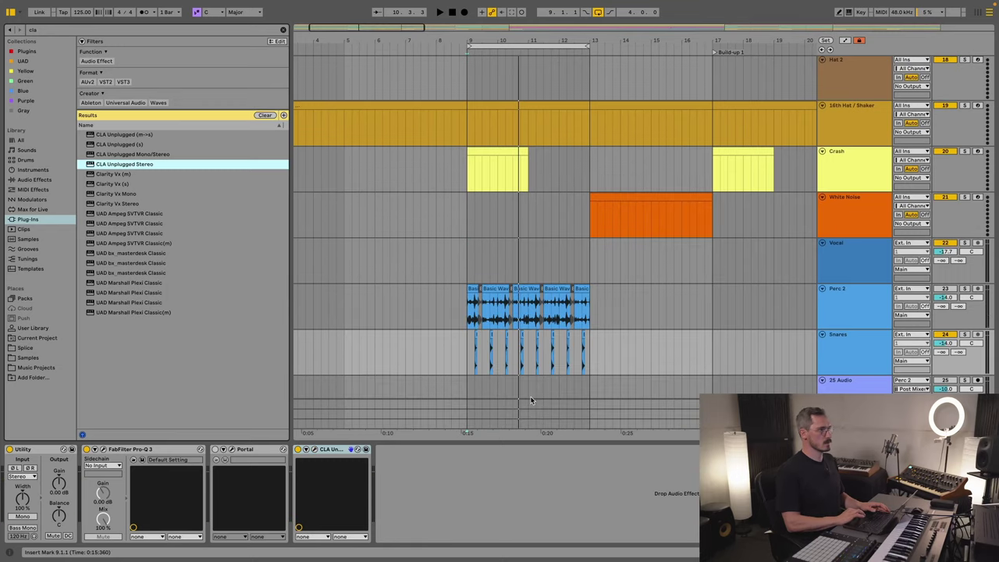
Step: Consolidate the Snares slices from 9.1.1 to 13.1.1 into one clip and play it back
click(461, 360)
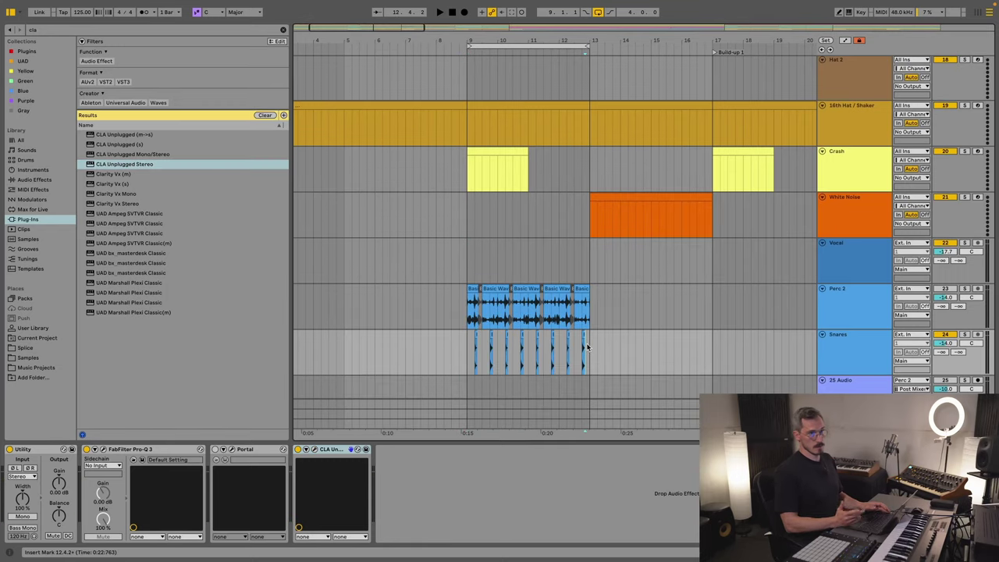
click(849, 357)
drag(467, 351, 591, 360)
key(ctrl+j)
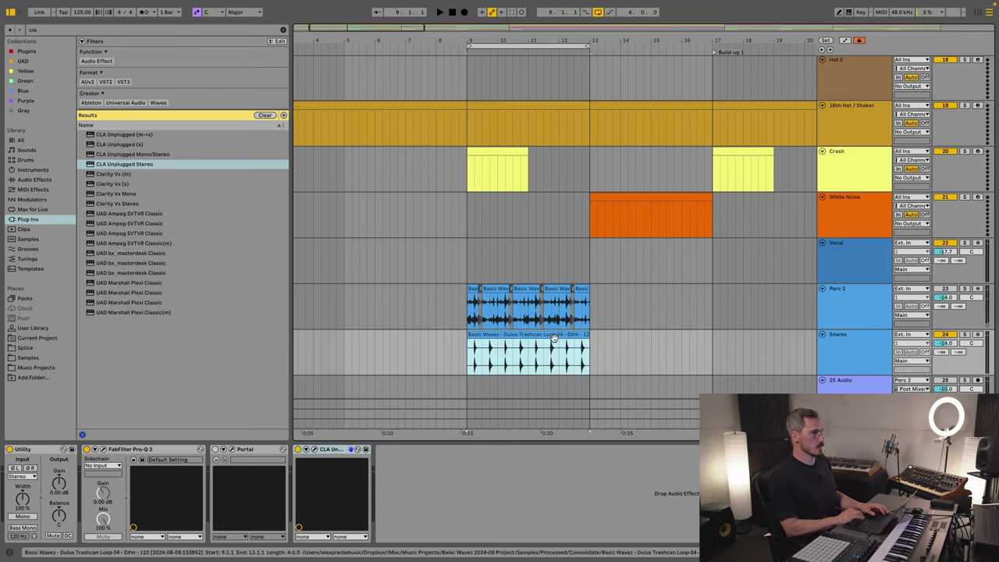
click(565, 332)
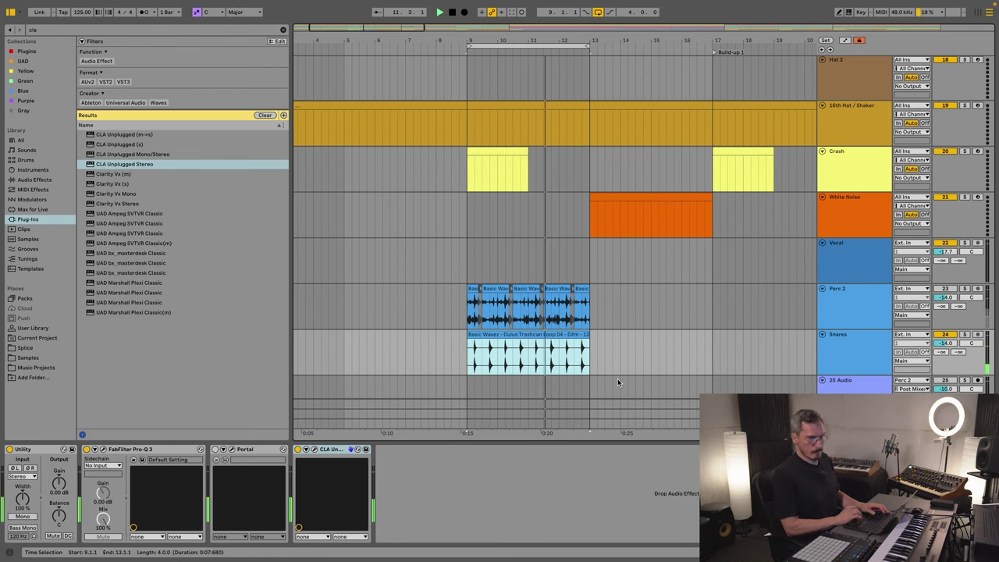
Step: Lower the Snares track volume to -17.1 dB and listen to the result
click(947, 343)
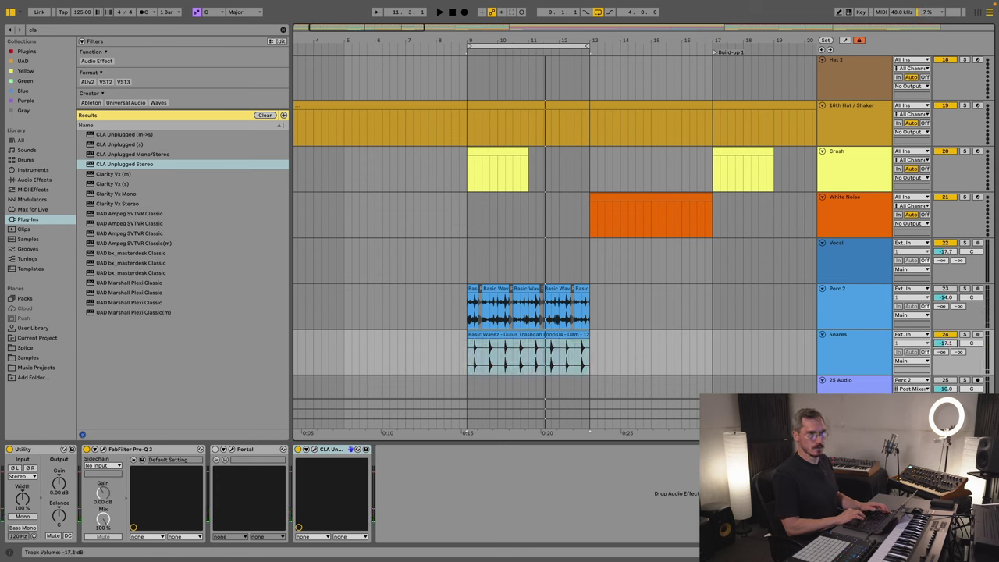
drag(948, 344, 949, 345)
key(space)
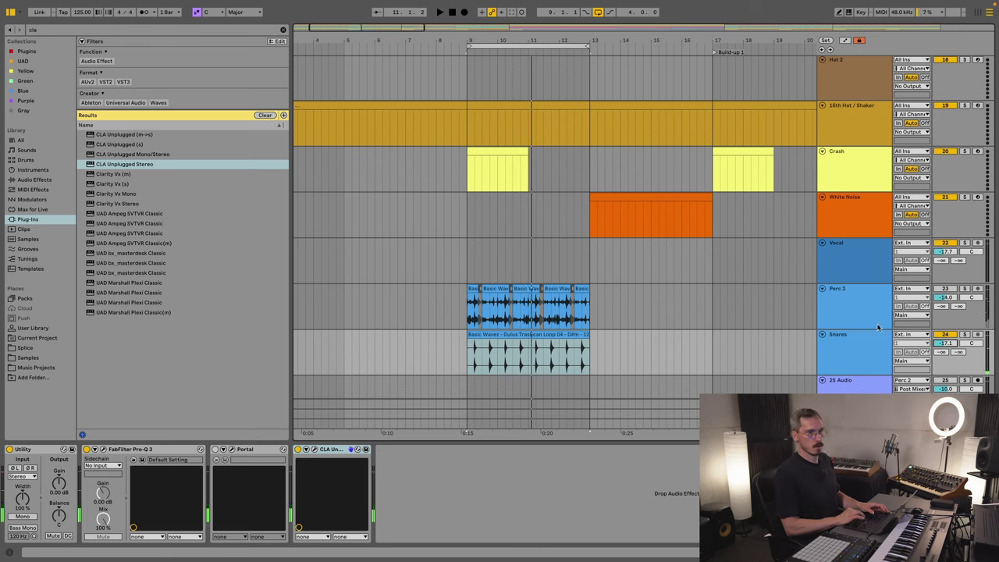
Step: Move the Snares track below the 24 Audio track
drag(841, 361, 843, 386)
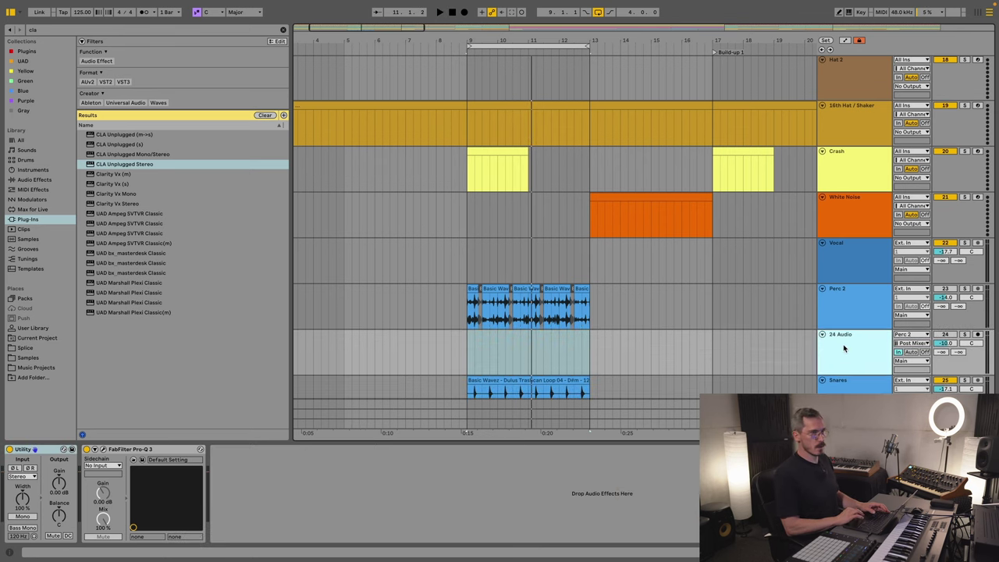
click(852, 310)
click(849, 381)
Step: Colour the Snares track light green and assign the track colour to its clip
right_click(851, 382)
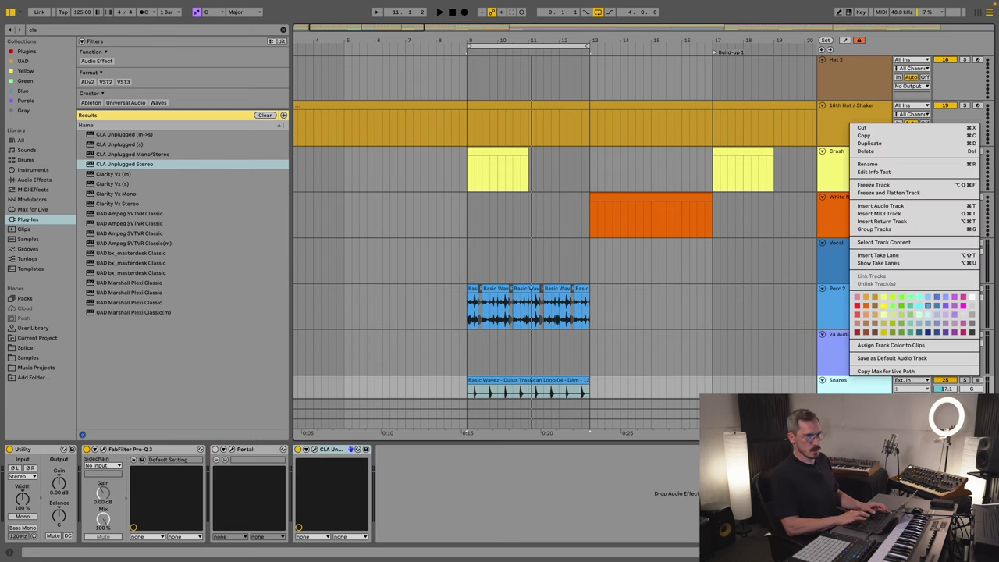
click(914, 301)
scroll(857, 360, down, 1)
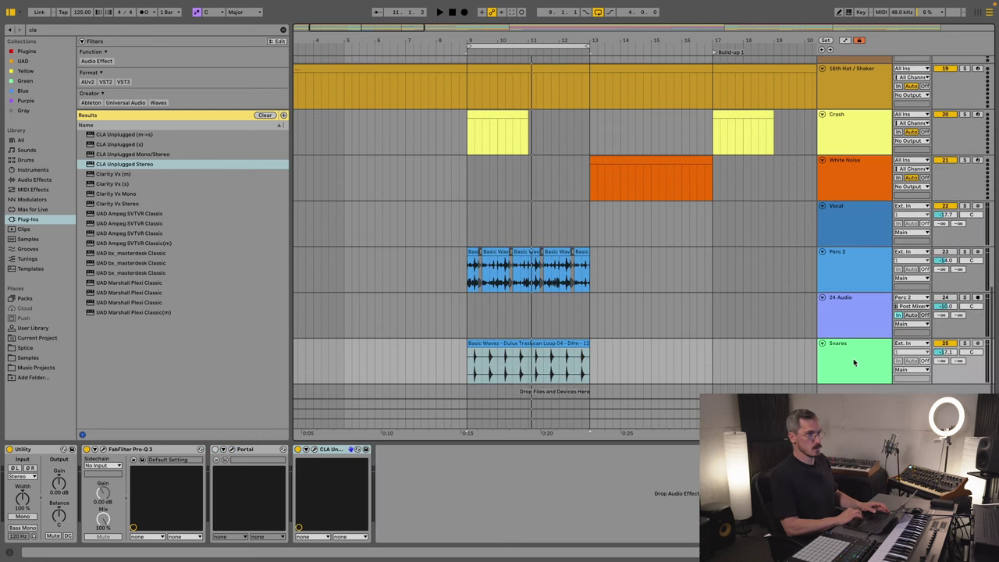
right_click(854, 361)
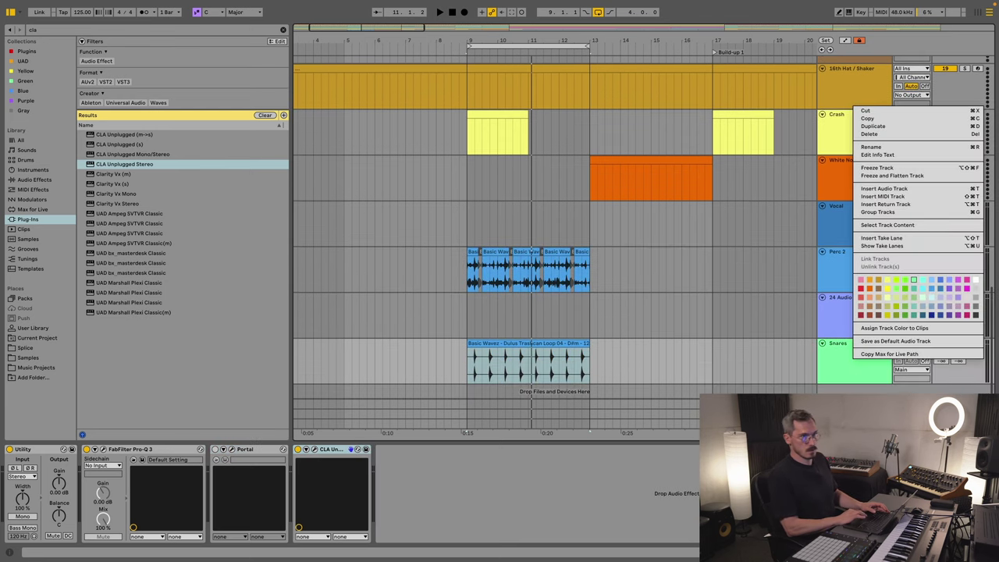
click(898, 328)
Step: Reactivate the Perc 2 track and play its loop together with the Snares clip from 9.1.1
click(842, 314)
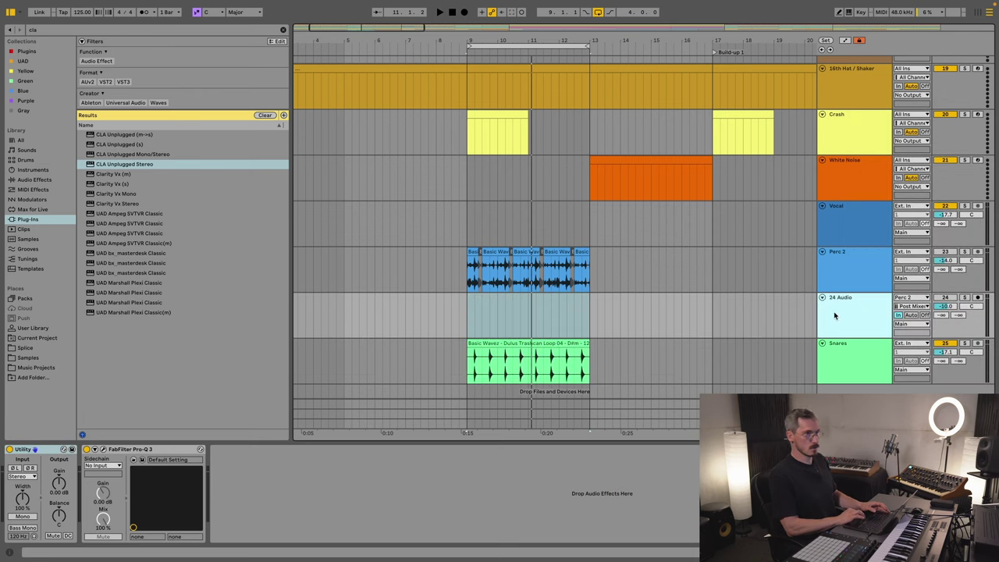
click(837, 257)
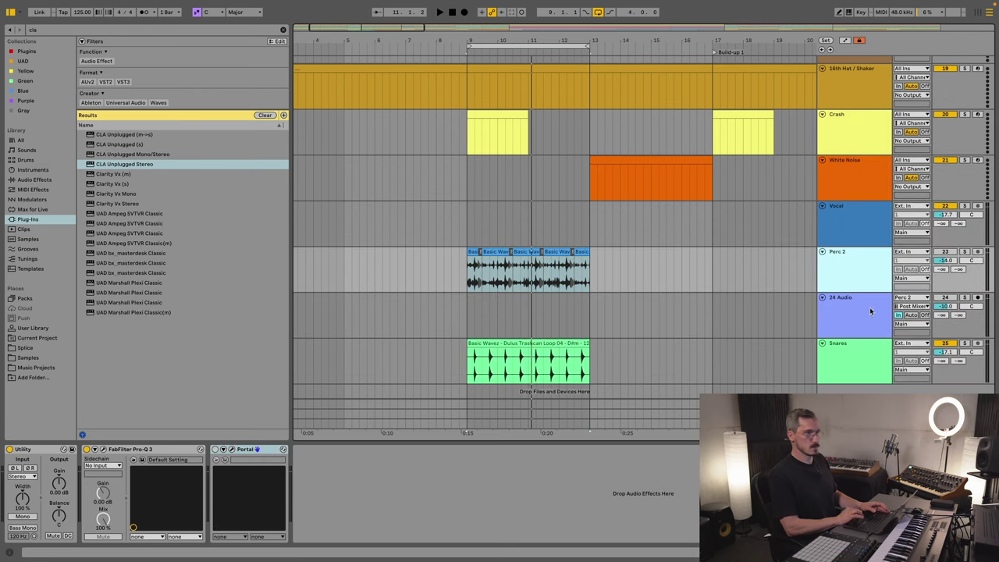
click(480, 281)
key(space)
click(947, 255)
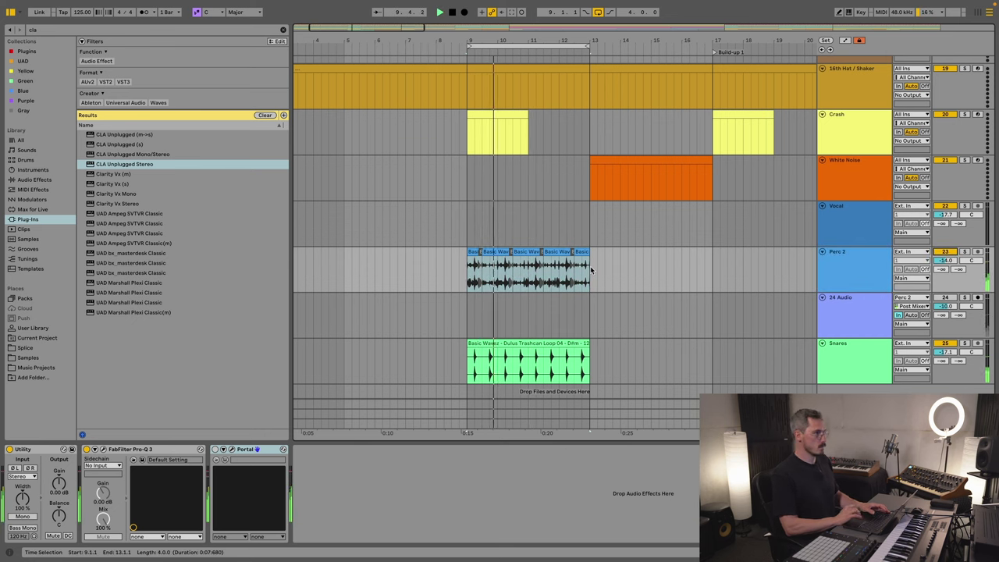
click(750, 250)
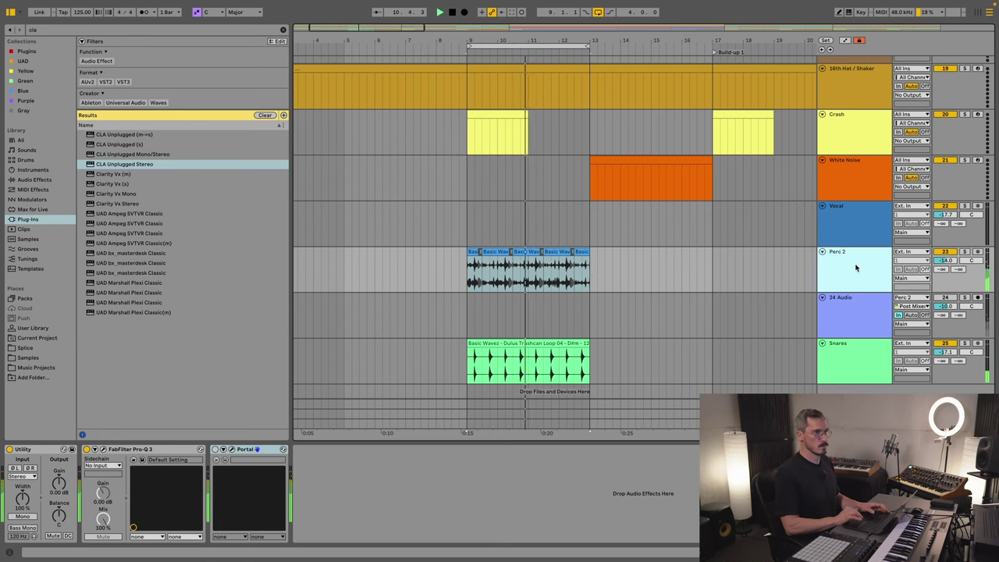
Step: Enable the Portal effect on Perc 2 and solo the track, with 24 Audio armed to record its output
click(216, 449)
key(space)
key(space)
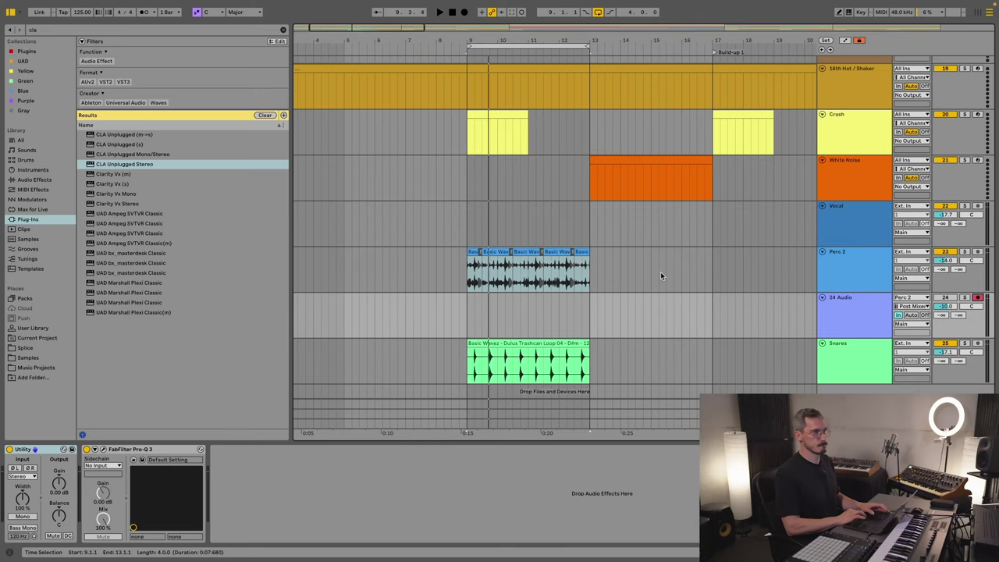
click(965, 251)
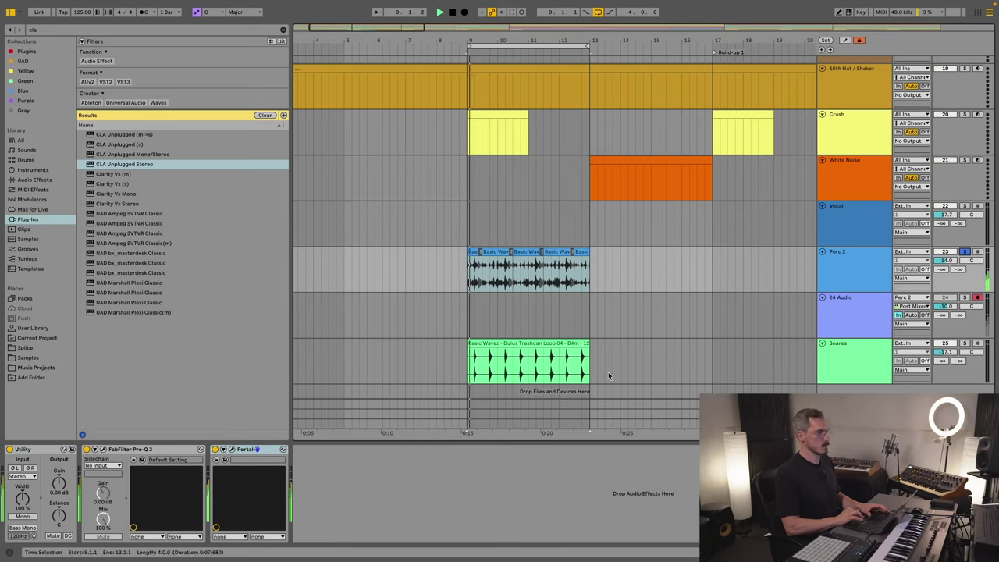
mouse_move(487, 14)
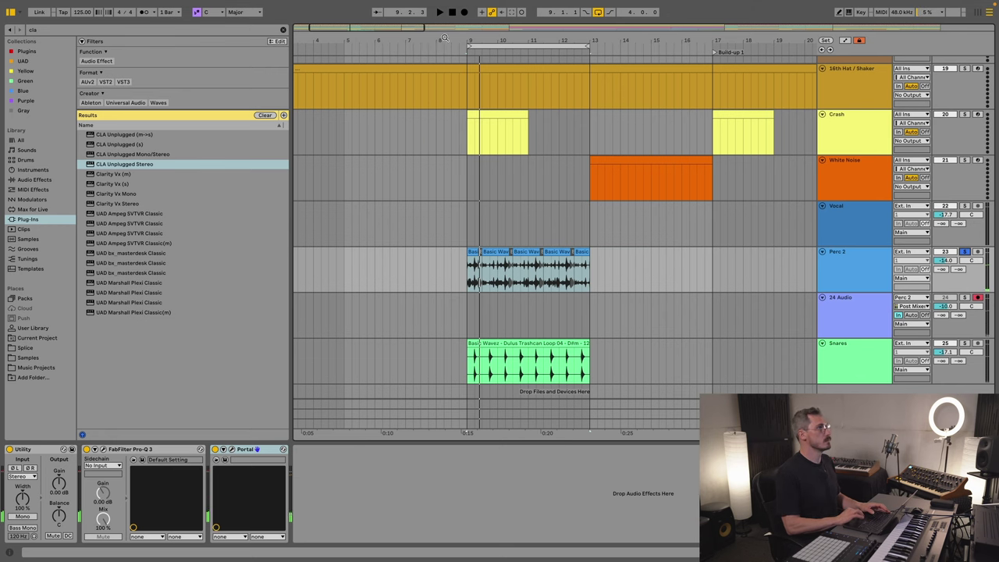
Step: Record Perc 2 into 24 Audio from 9.1.1 while sweeping Portal's XY control through varied Size Offset and Space FX positions
click(231, 450)
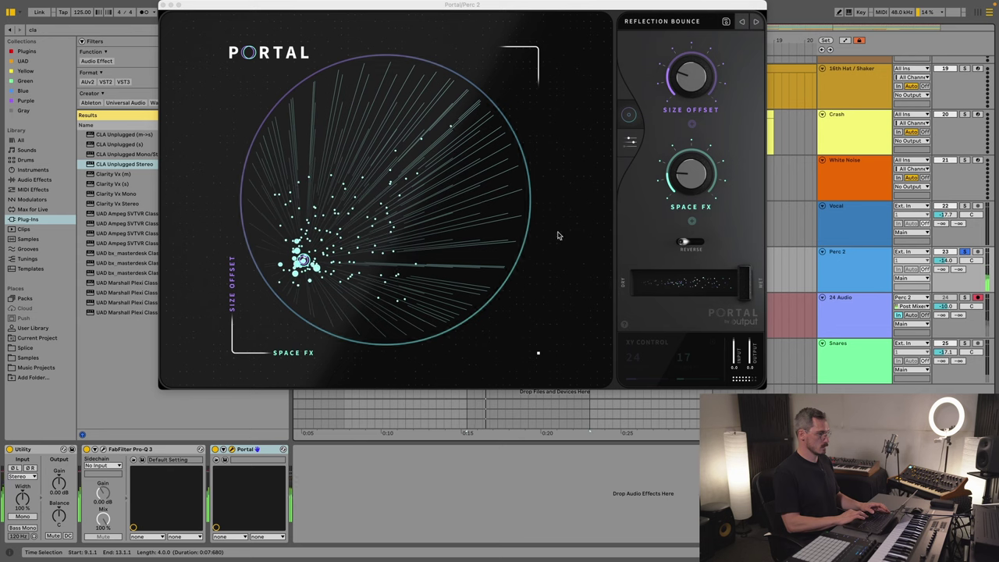
drag(301, 259, 308, 248)
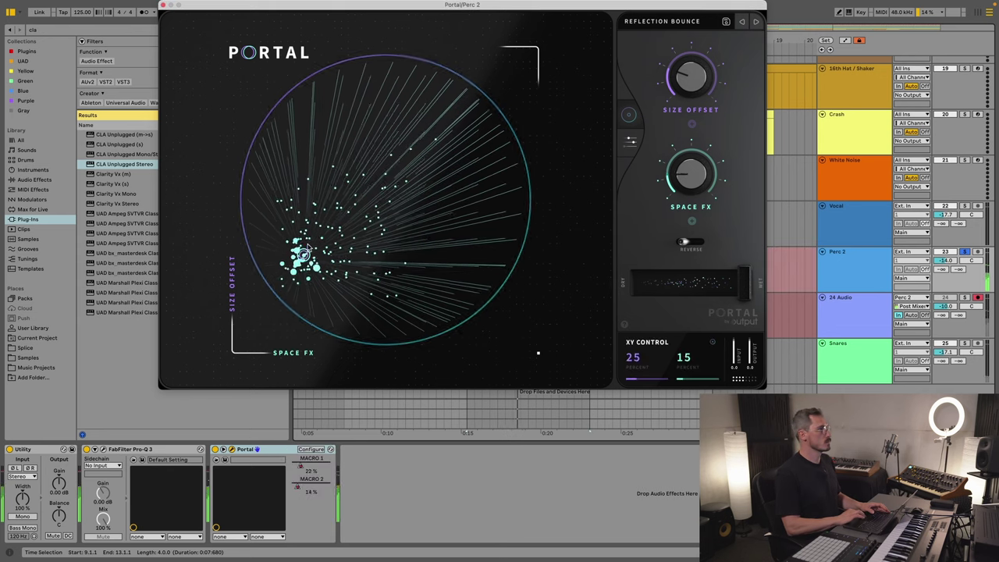
drag(289, 201, 538, 216)
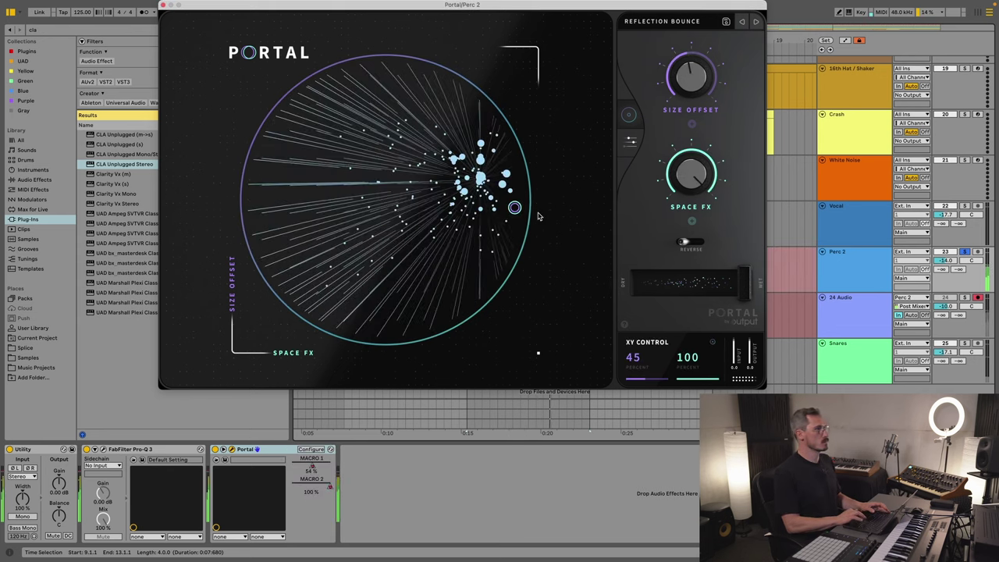
drag(387, 337, 457, 315)
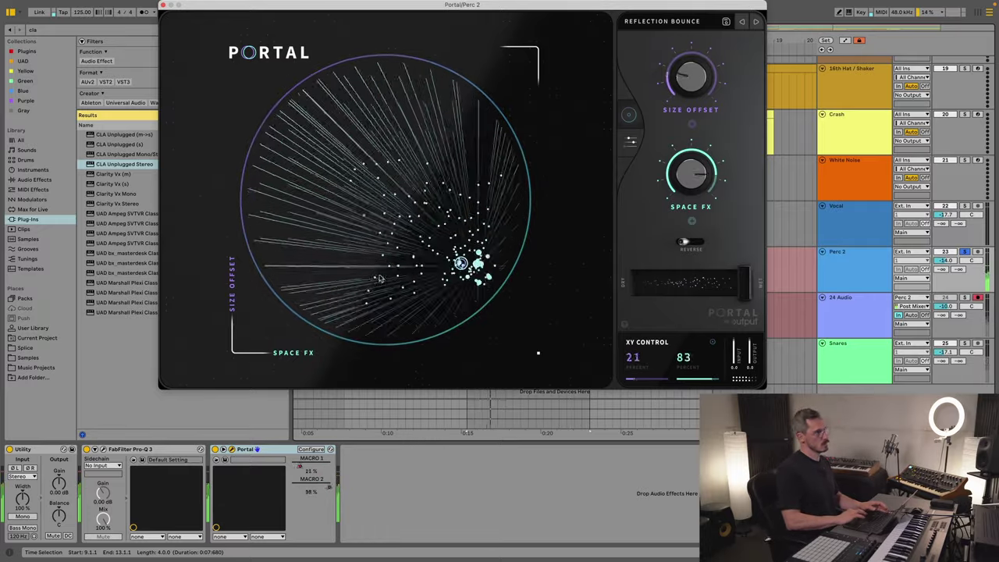
drag(380, 278, 508, 341)
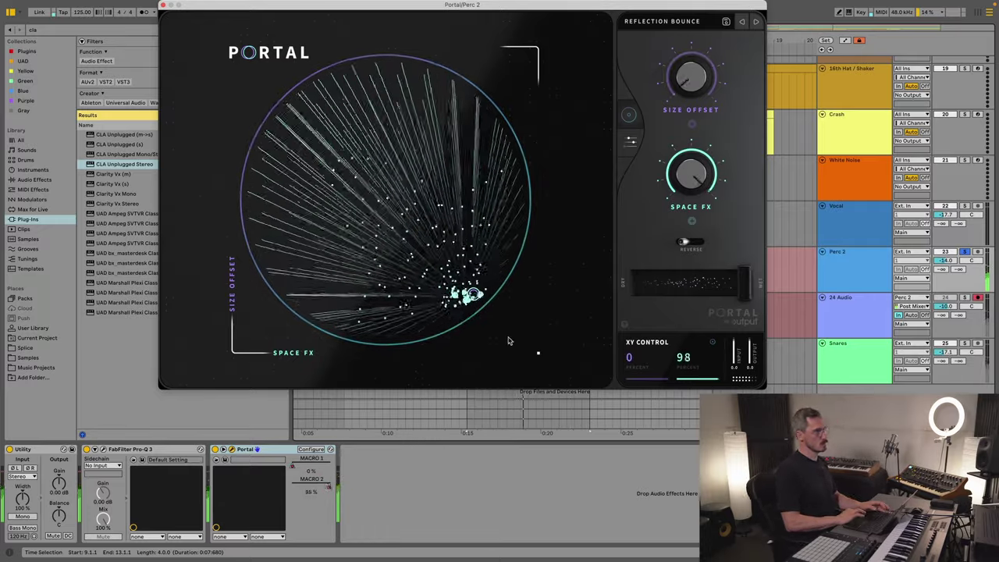
drag(322, 303, 347, 245)
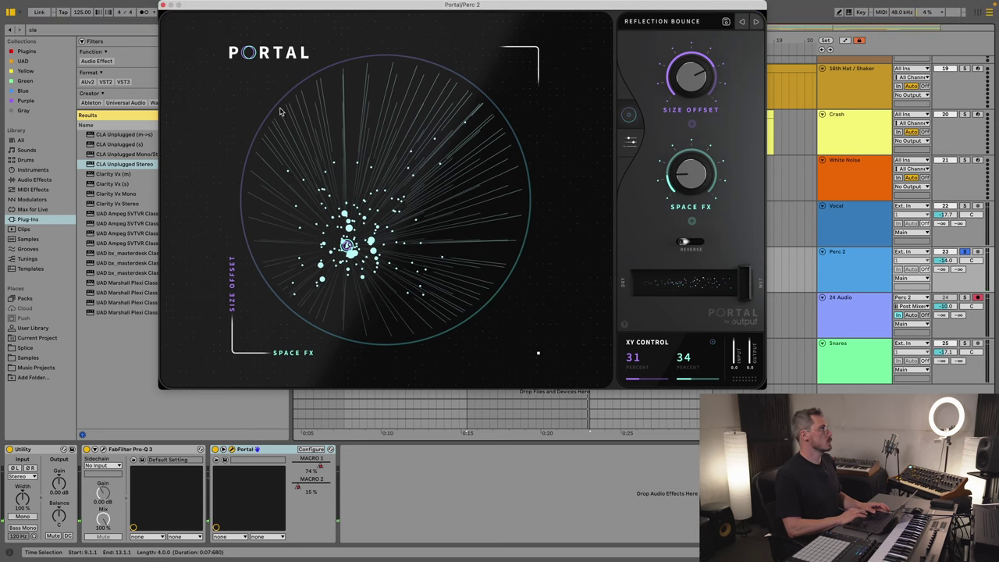
click(584, 413)
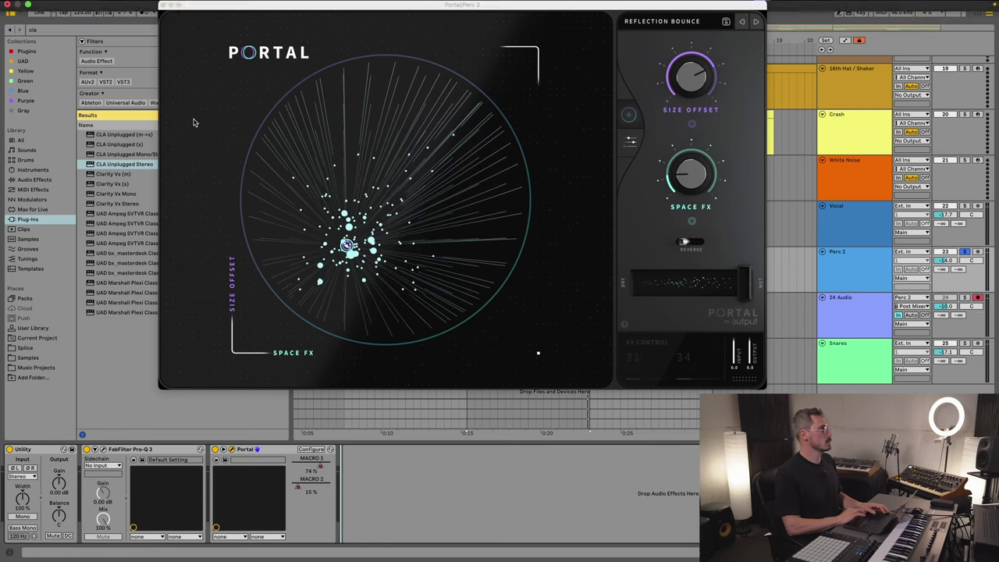
click(162, 6)
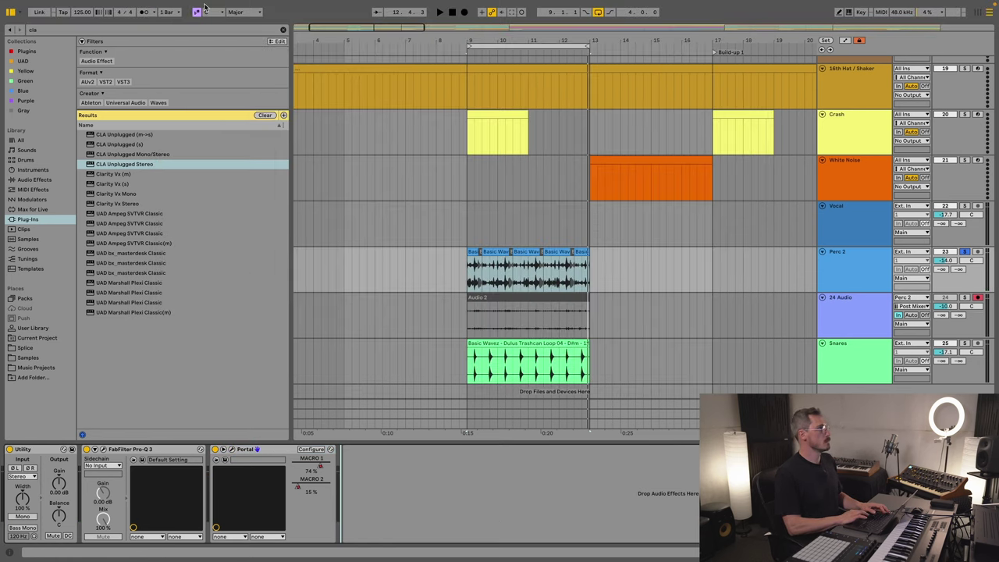
Step: Unsolo and deactivate Perc 2, set 24 Audio's monitoring to Auto, and play the recorded clip with the Snares from 9.1.1
click(582, 304)
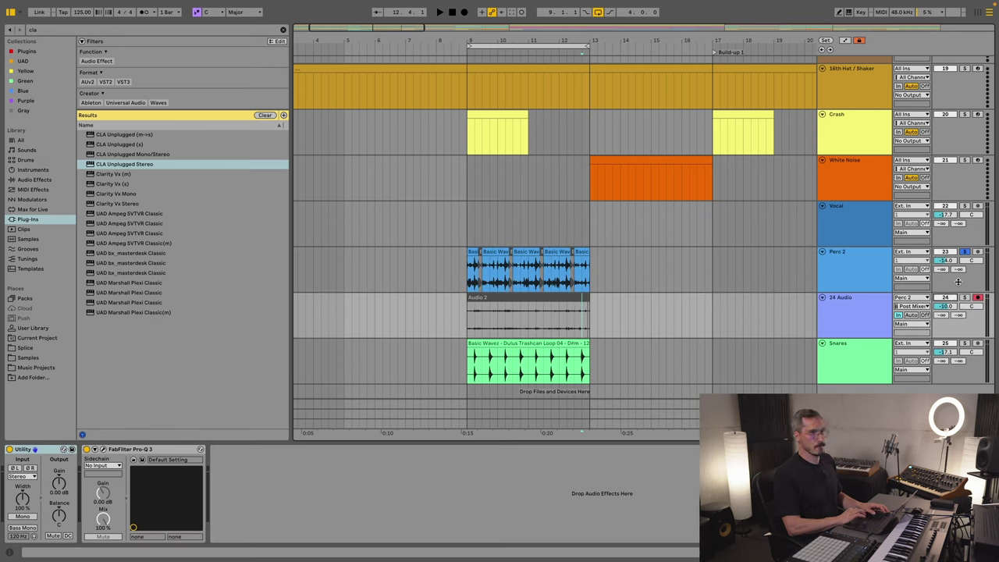
click(966, 254)
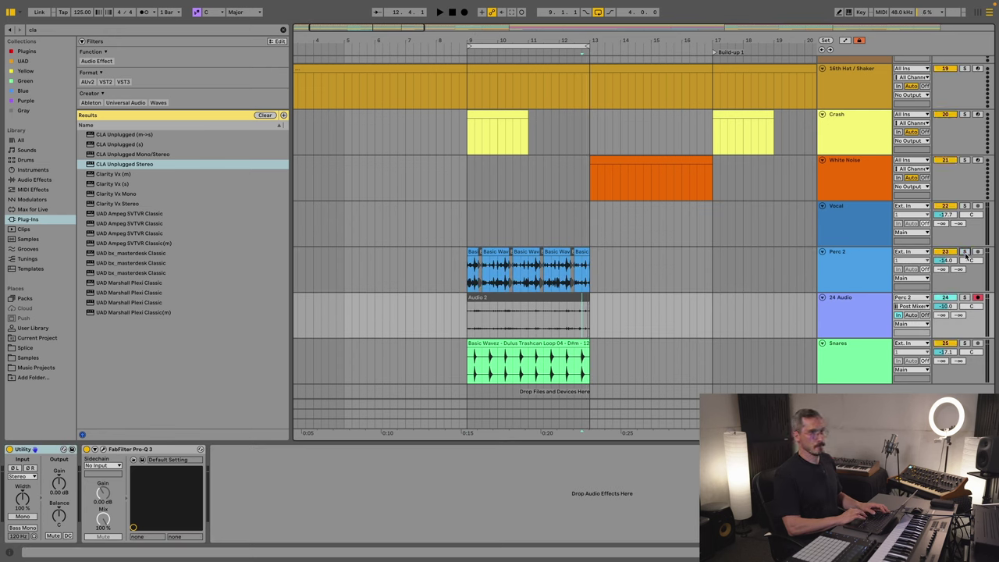
click(911, 314)
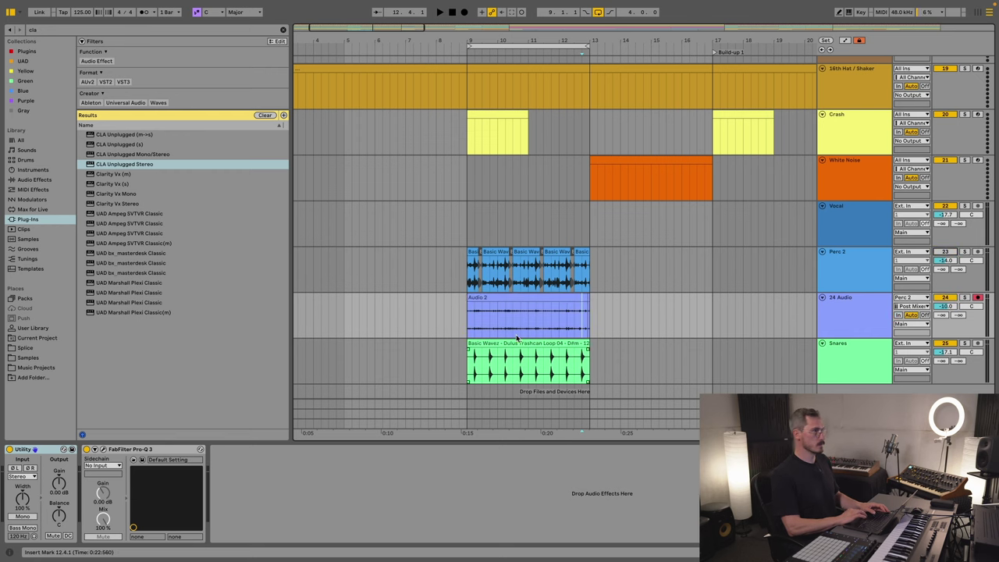
click(467, 324)
key(space)
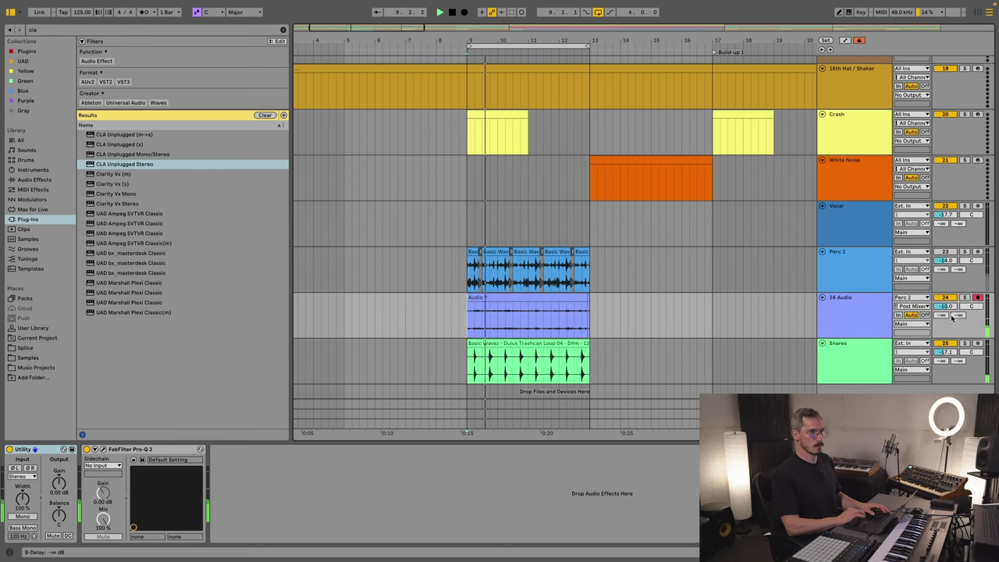
Step: Raise the gain of the recorded clip on the 24 Audio track to 8.6 dB while playing it soloed
double_click(540, 300)
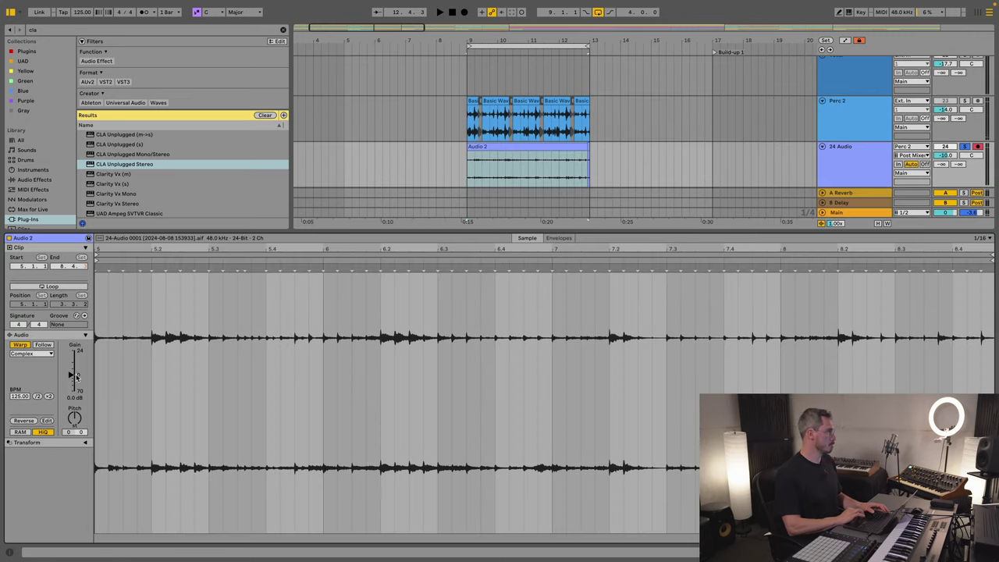
drag(75, 376, 74, 365)
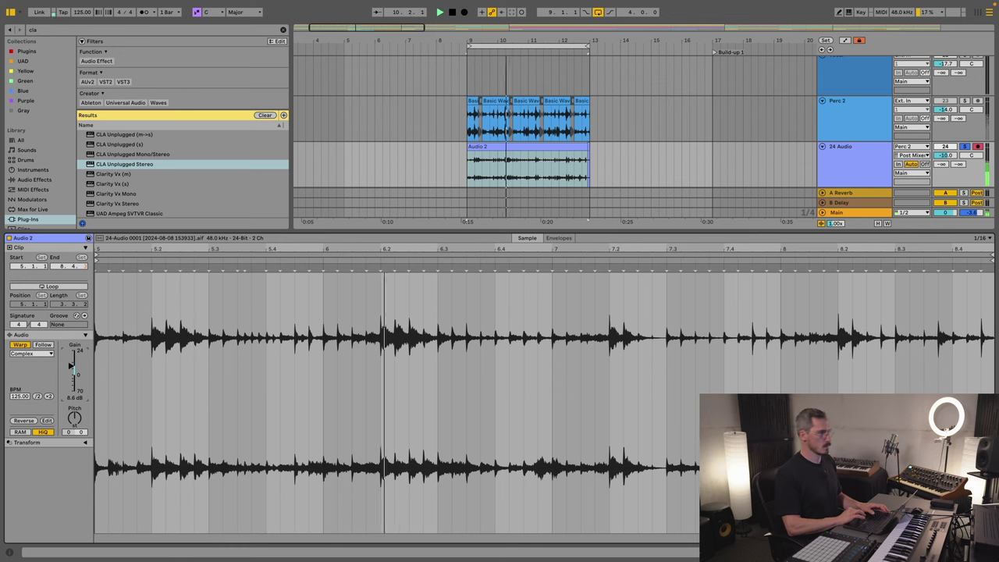
Step: Lengthen the Audio 2 clip on the 24 Audio track to nearly eight bars, starting at bar 9, and play it back
key(shift+Tab)
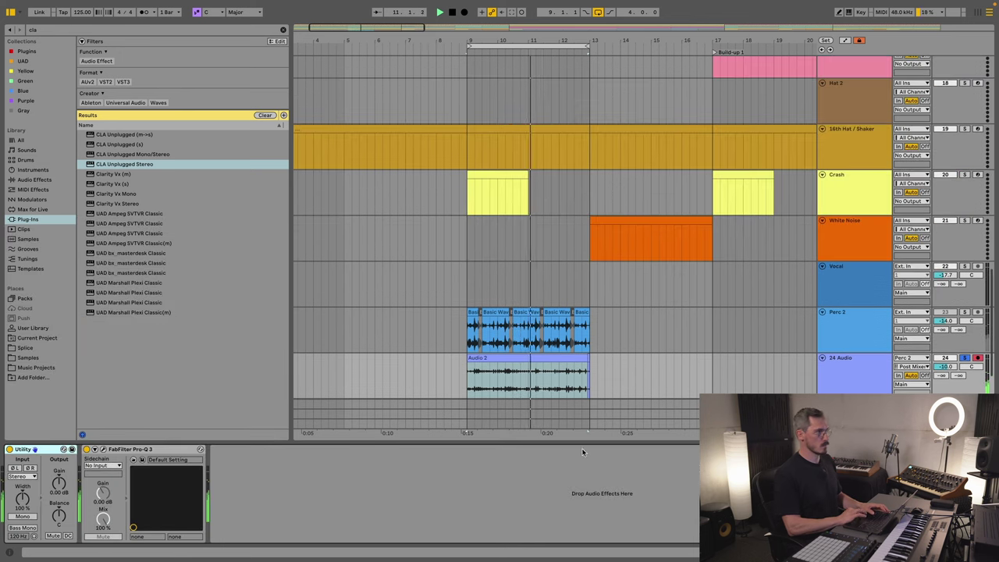
click(495, 396)
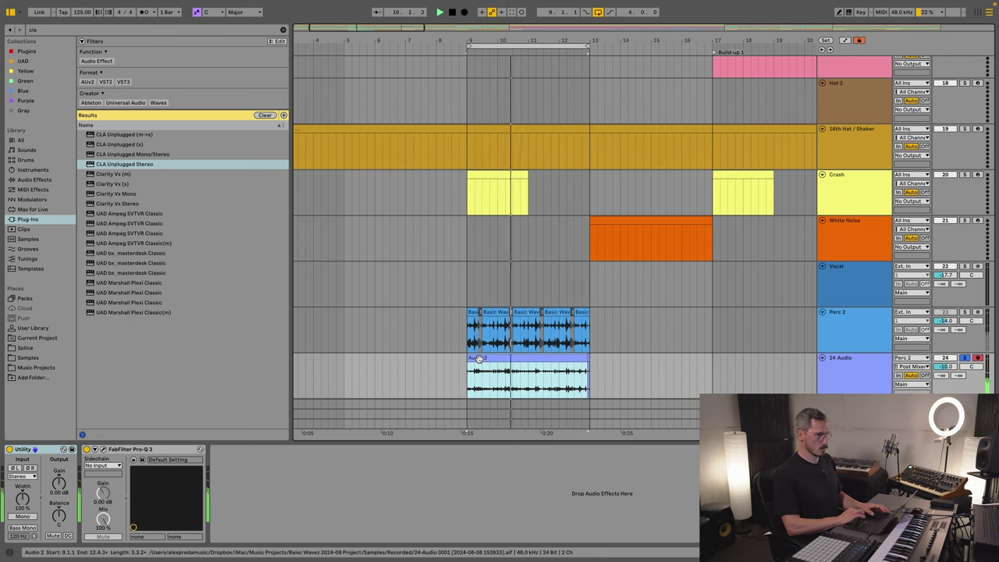
mouse_move(468, 370)
mouse_down()
mouse_move(335, 370)
mouse_move(482, 368)
mouse_up()
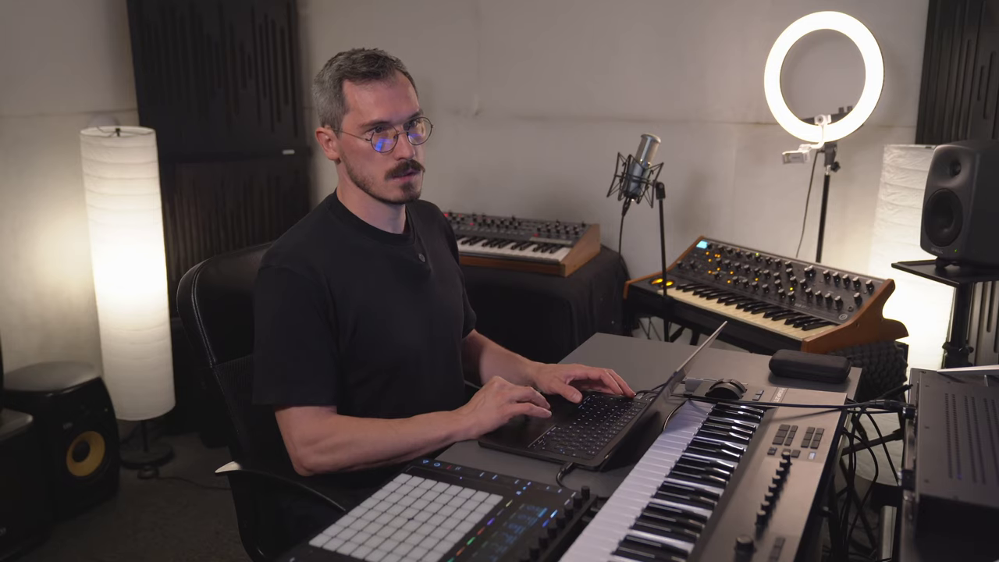
click(505, 372)
key(space)
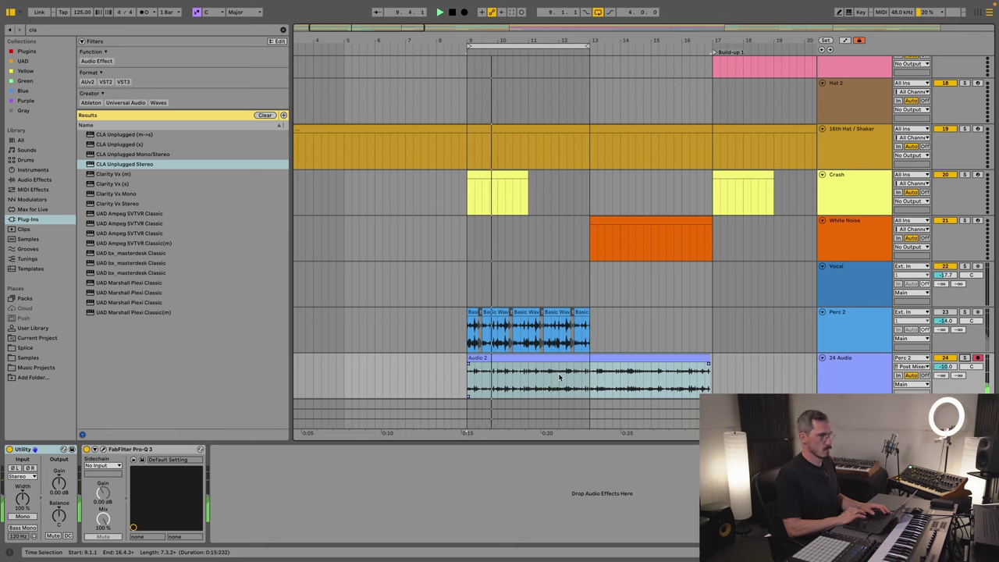
Step: Add an 18 dB/oct low cut at about 123 Hz in the 24 Audio track's FabFilter Pro-Q 3
key(minus)
key(minus)
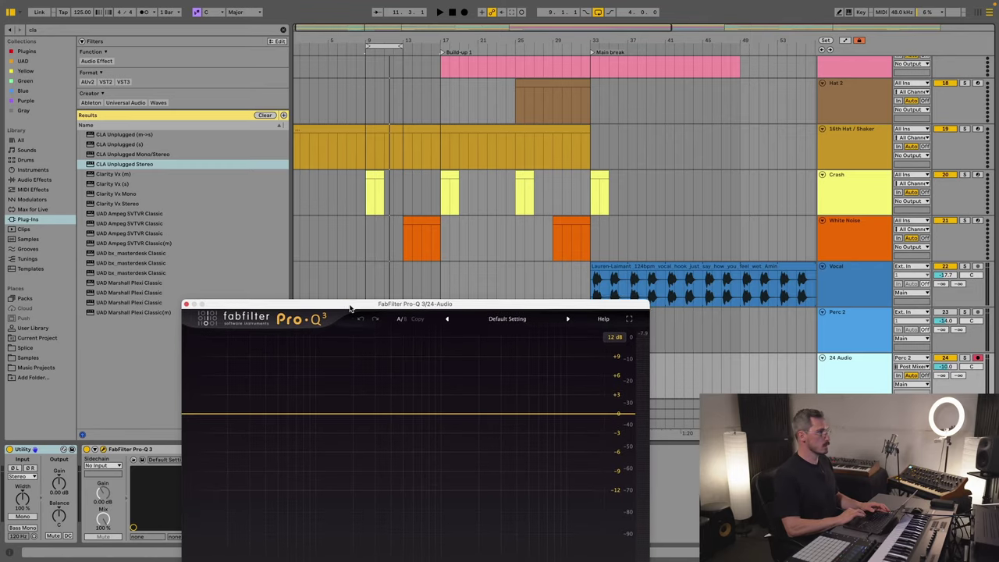
drag(223, 313, 346, 311)
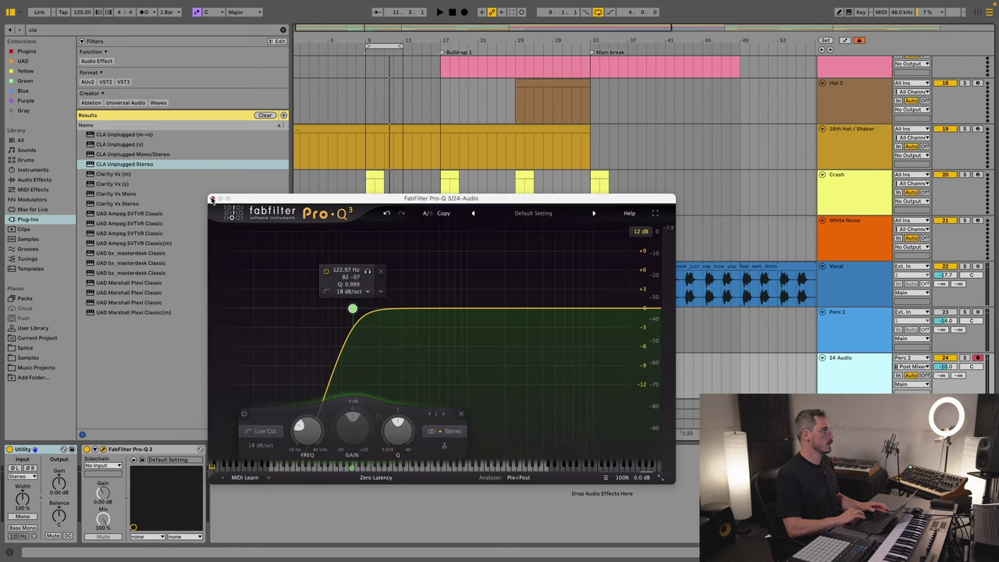
click(212, 200)
Step: Copy the Audio 2 clip to bar 33 at the main break, shorten it to four bars and audition it
click(430, 367)
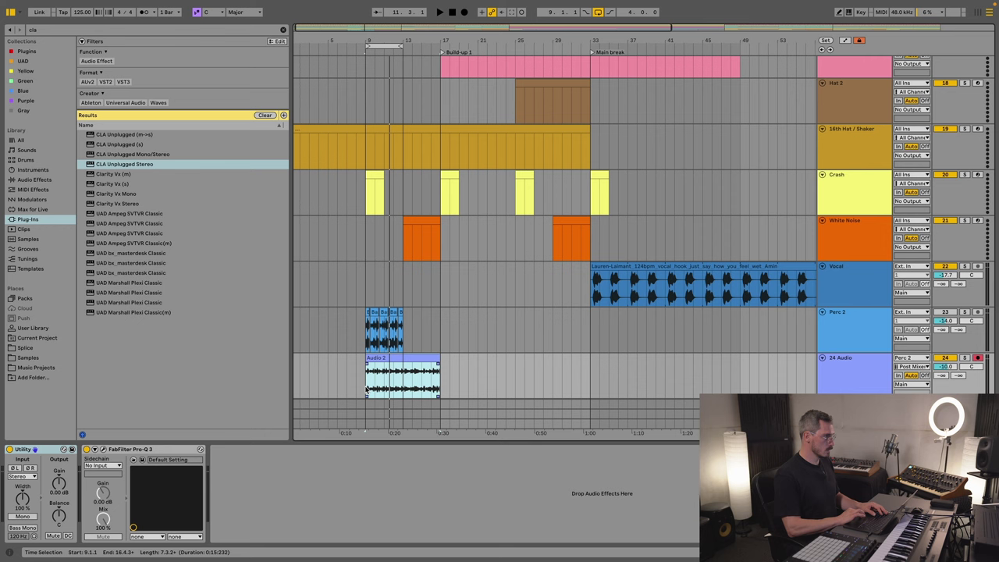
click(593, 381)
key(super+v)
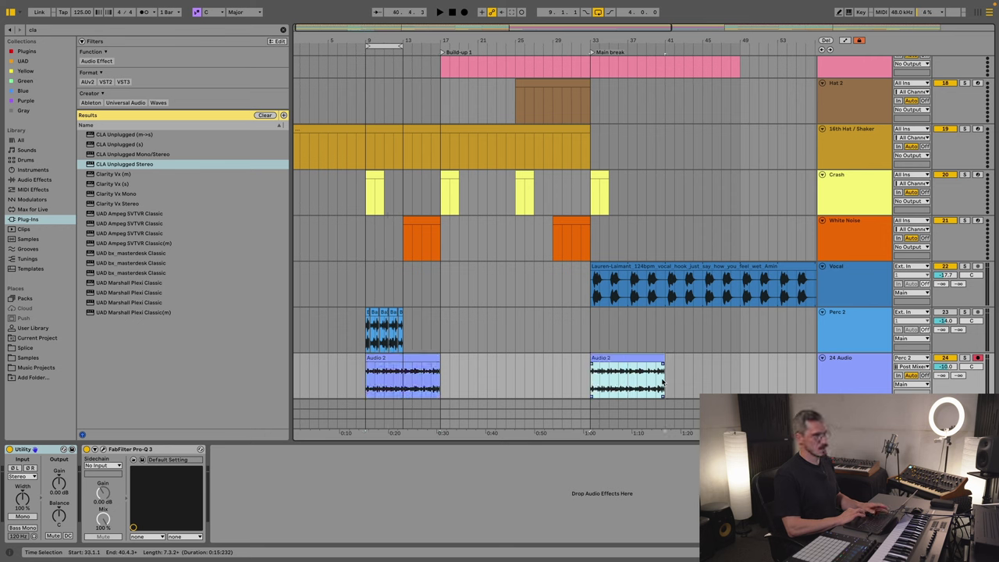
drag(662, 357, 628, 359)
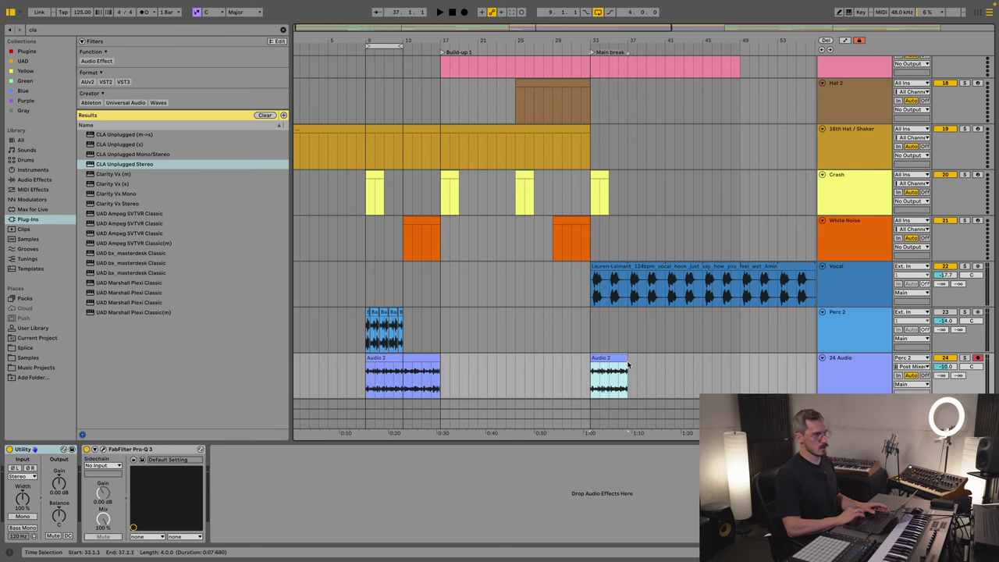
key(space)
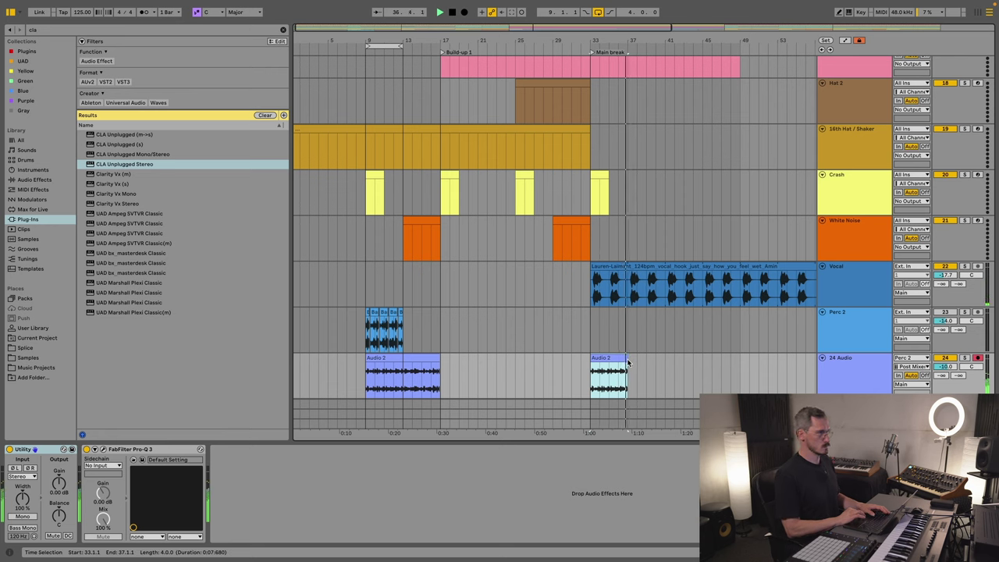
key(space)
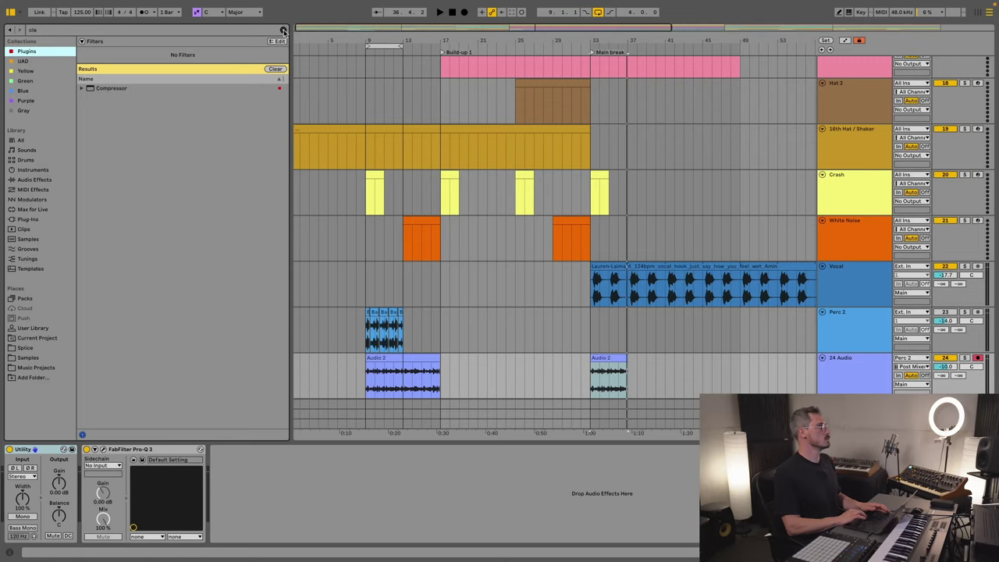
Step: Clear the browser search and add EchoBoy from the Plugins collection to the 24 Audio track
click(284, 32)
scroll(166, 303, down, 1)
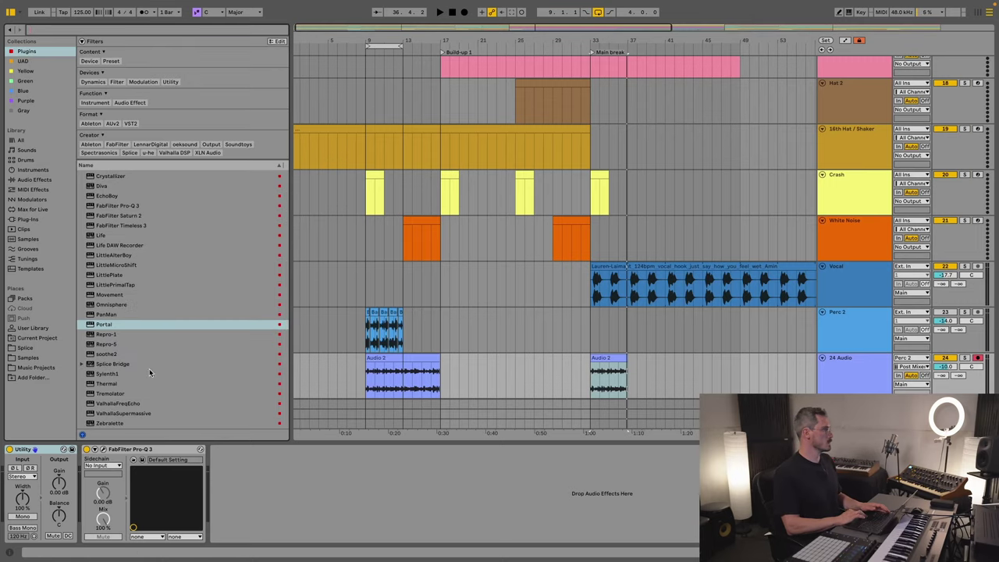
scroll(172, 415, up, 1)
click(108, 224)
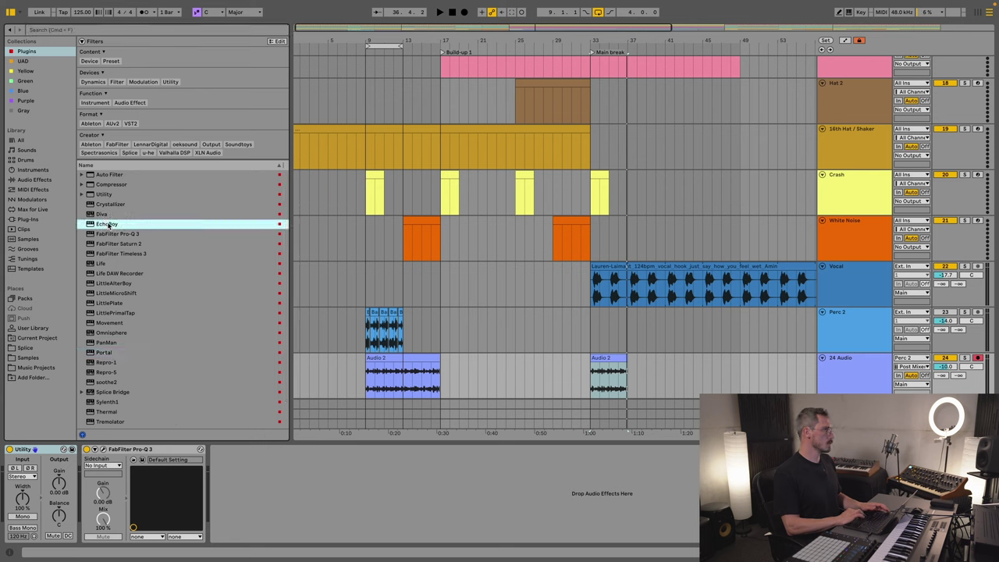
double_click(107, 223)
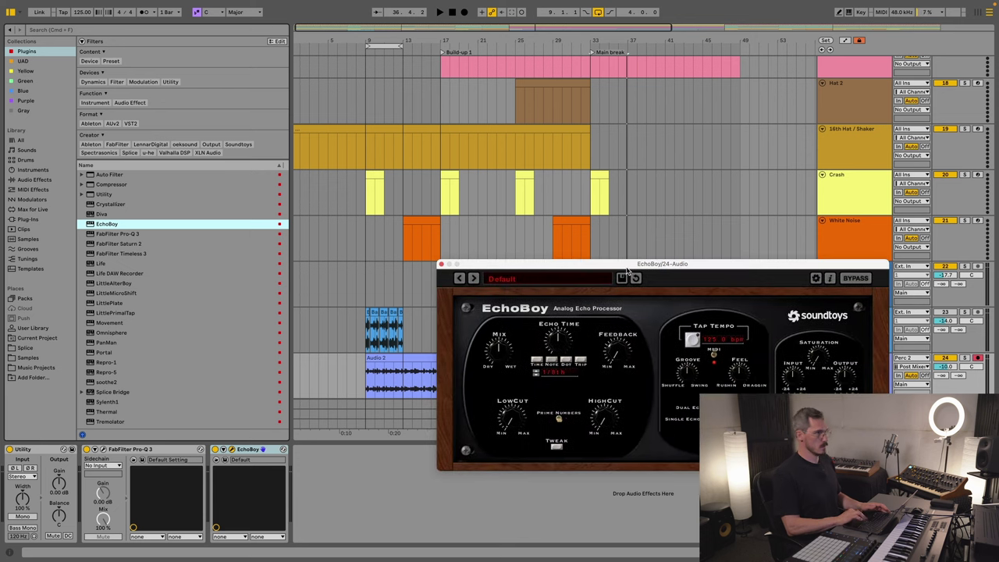
Step: Audition EchoBoy presets during playback and load the AnaLogged preset
drag(641, 259, 581, 196)
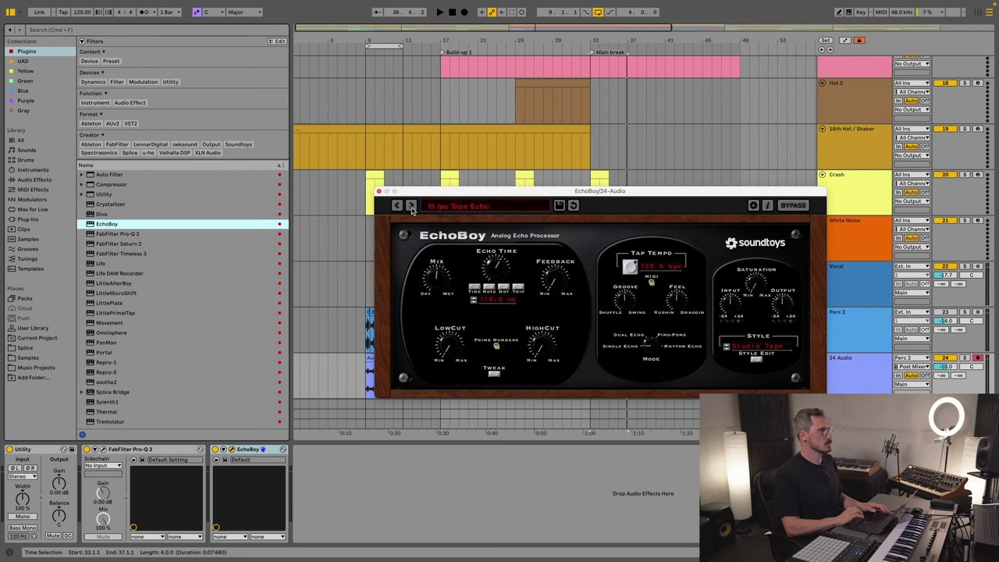
key(space)
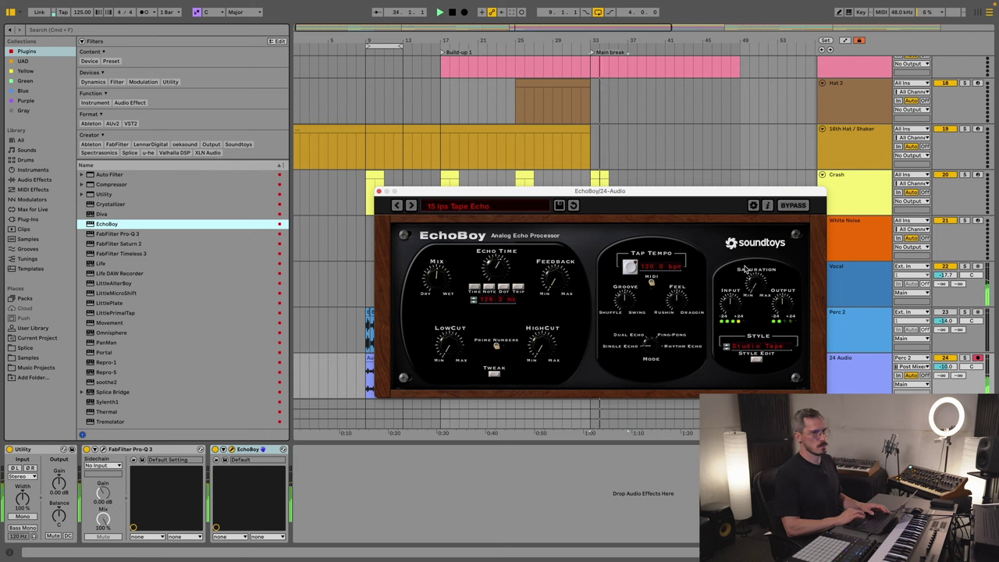
click(413, 206)
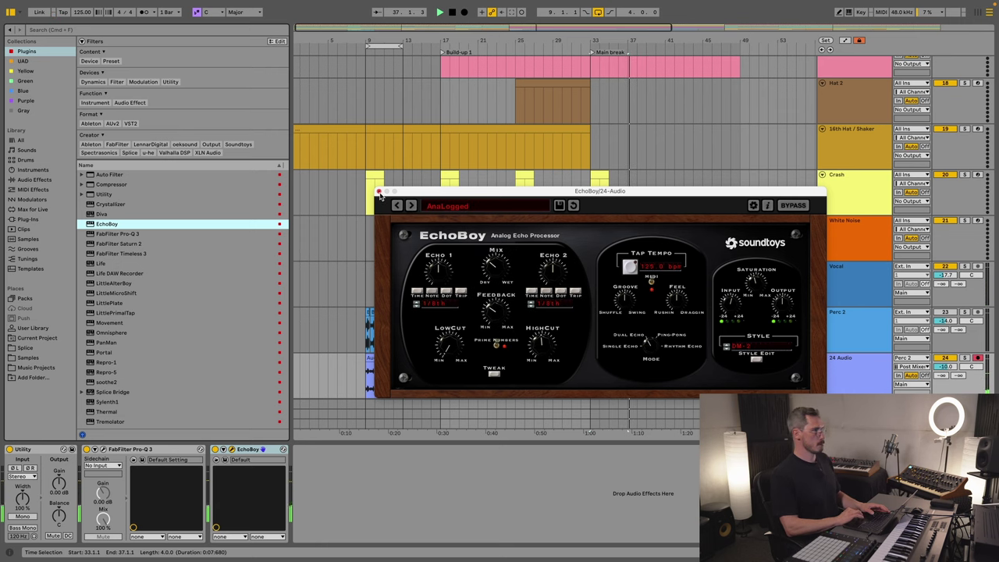
click(379, 191)
Step: Add Auto Filter after EchoBoy and lower its filter frequency to 121 Hz while playing from bar 33
click(593, 379)
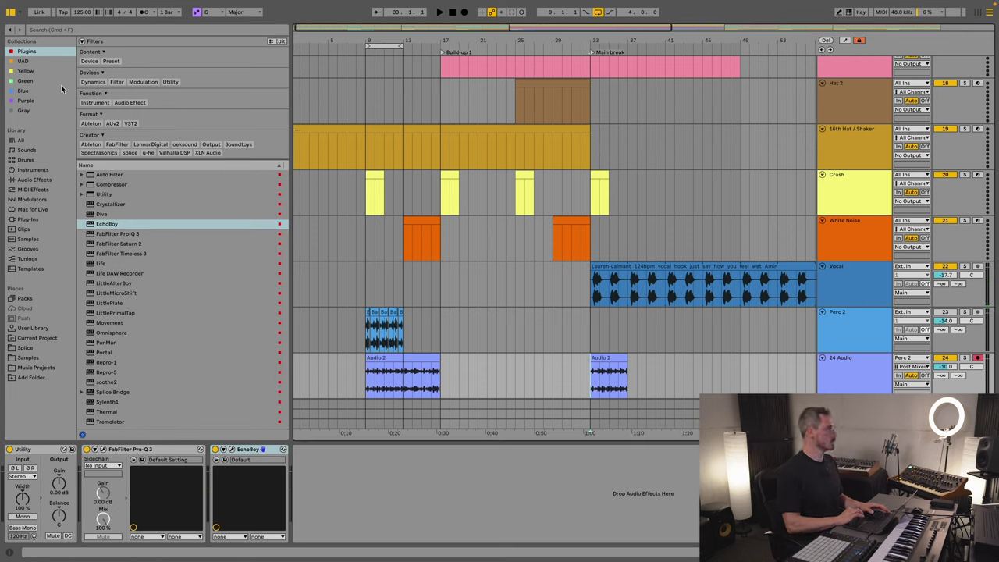
click(136, 244)
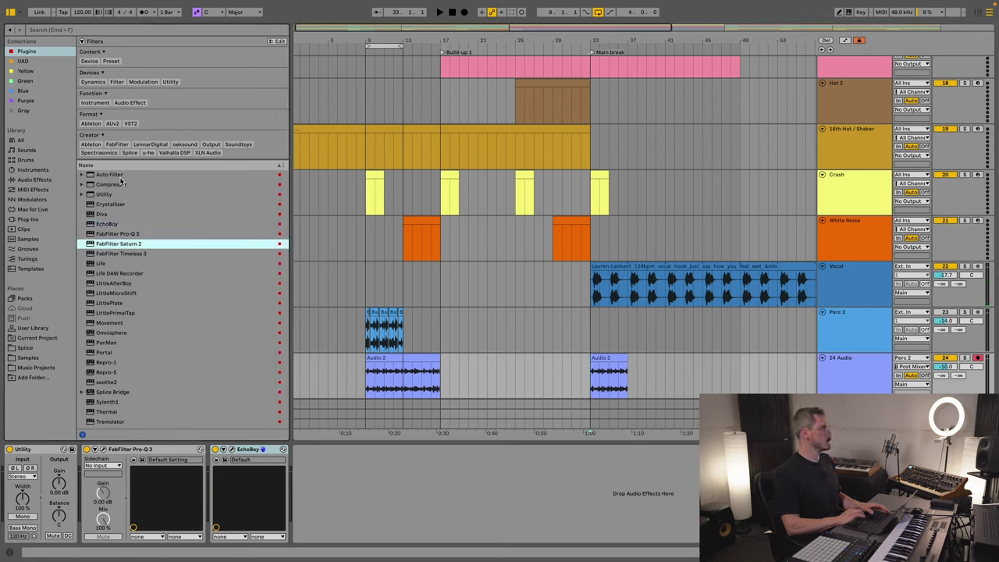
double_click(119, 176)
click(446, 477)
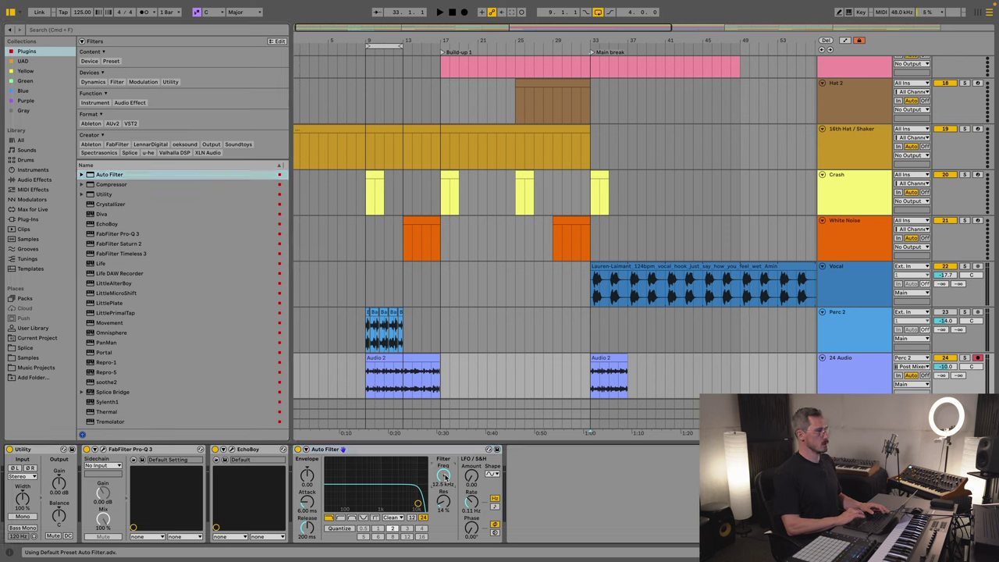
drag(446, 477, 446, 477)
key(space)
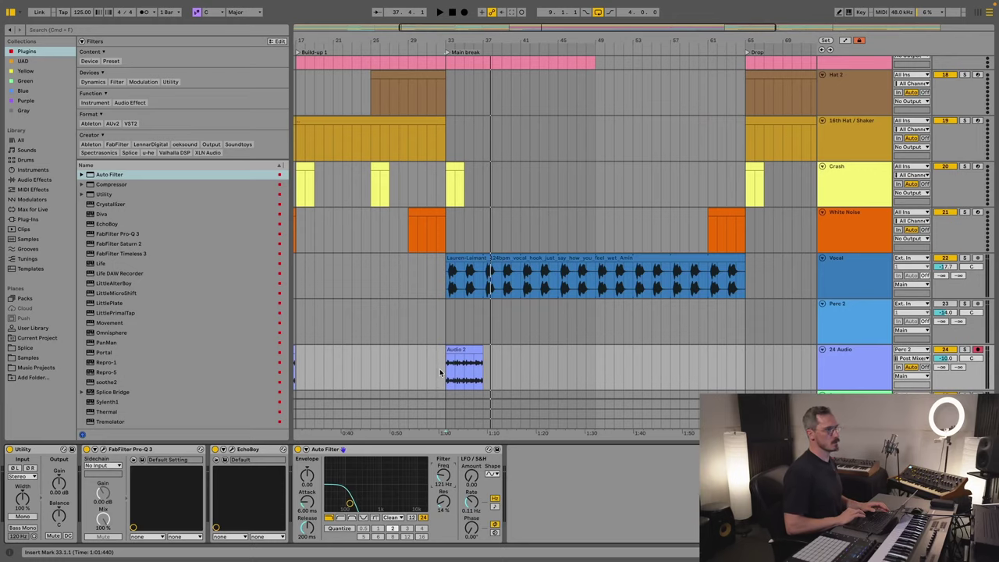
Step: Loop the full four bars of the Audio 2 clip at bar 33, starting at 1.1.1
click(451, 375)
drag(447, 376, 485, 375)
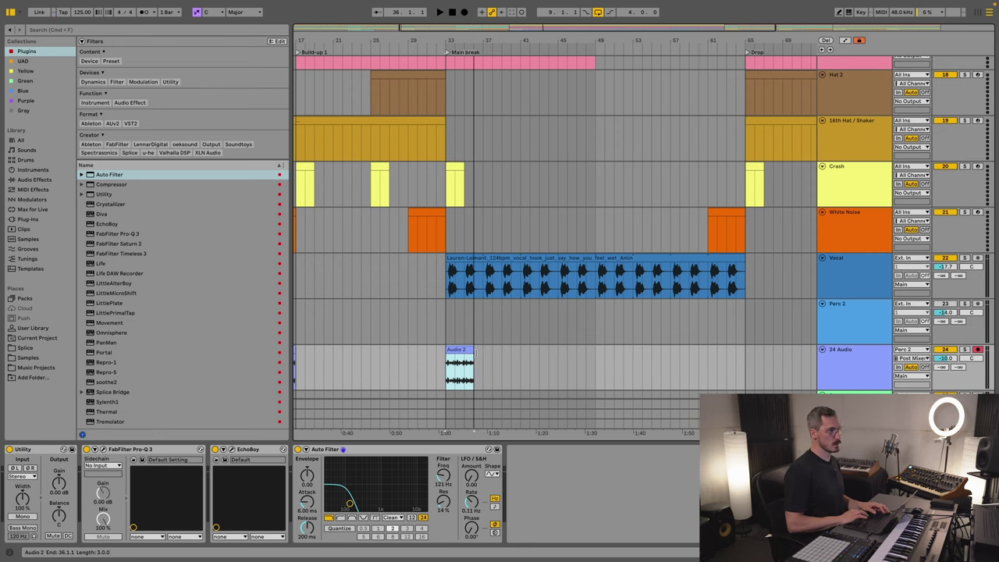
double_click(475, 352)
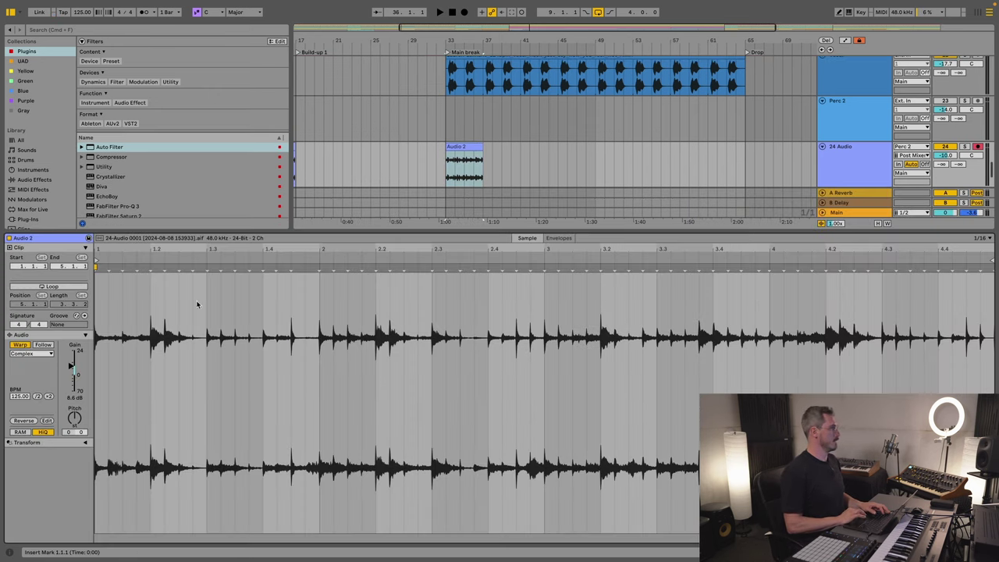
drag(99, 305, 954, 294)
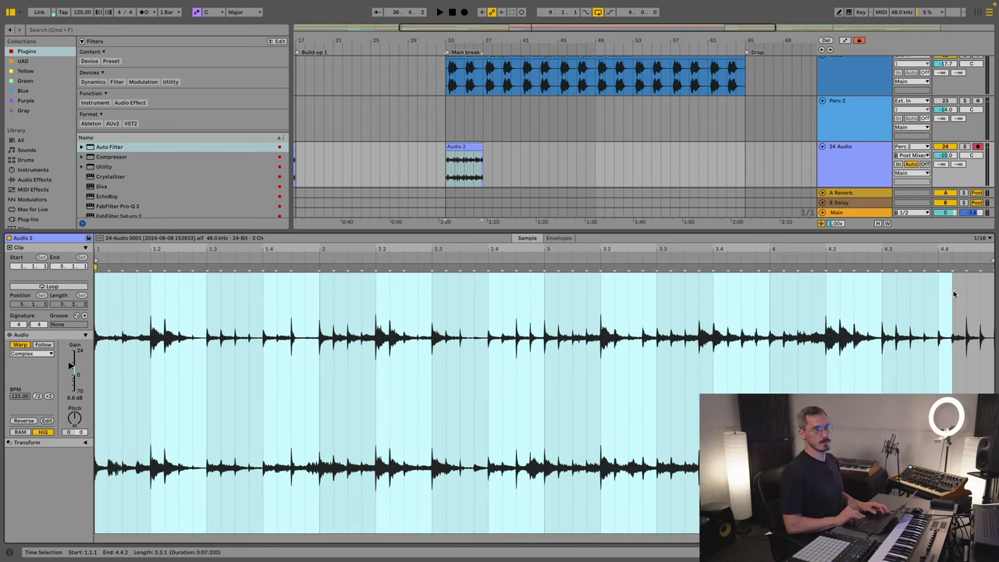
shift+click(991, 307)
key(super+l)
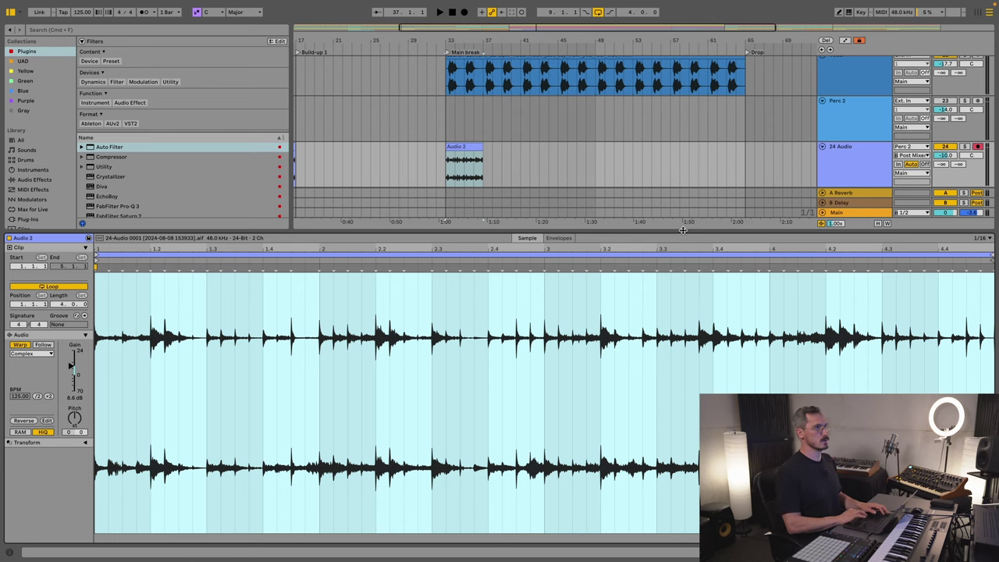
key(super+alt+l)
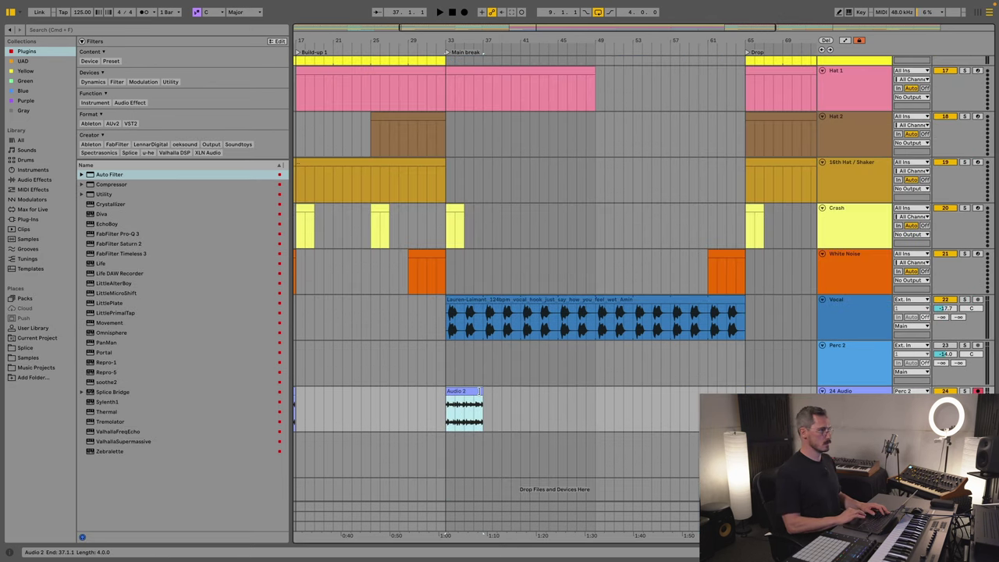
Step: Extend the looped Audio 2 clip to bar 65 at the drop and rename its track Atmos bits perc
drag(482, 396, 755, 397)
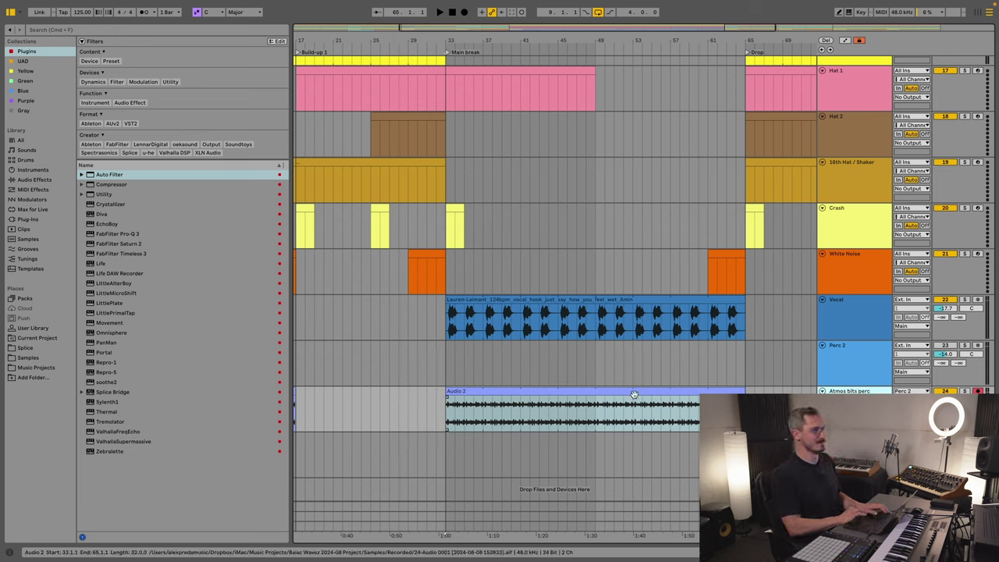
key(space)
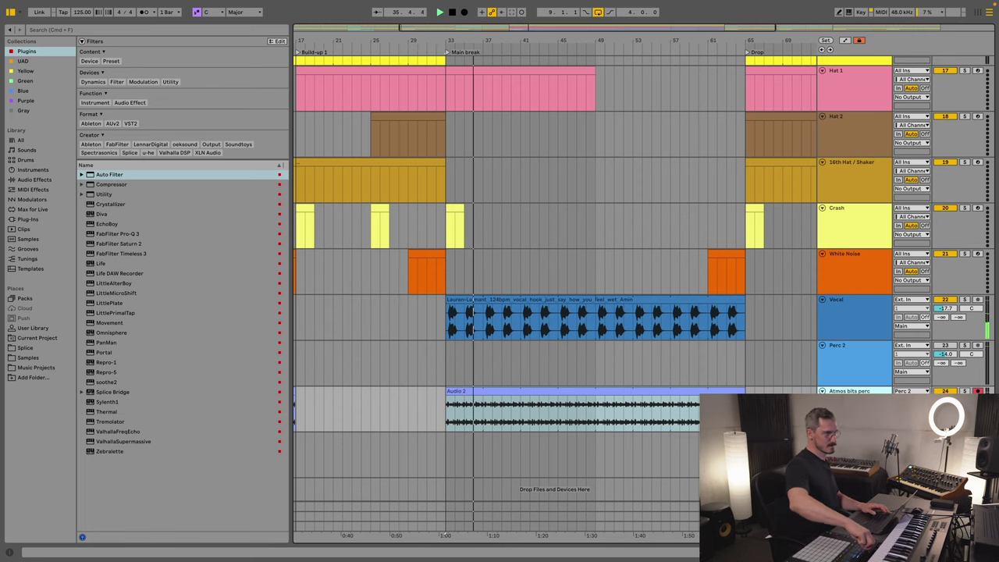
Step: Move EchoBoy after Auto Filter in the device chain and raise the filter frequency to 4.20 kHz during playback
key(shift+Tab)
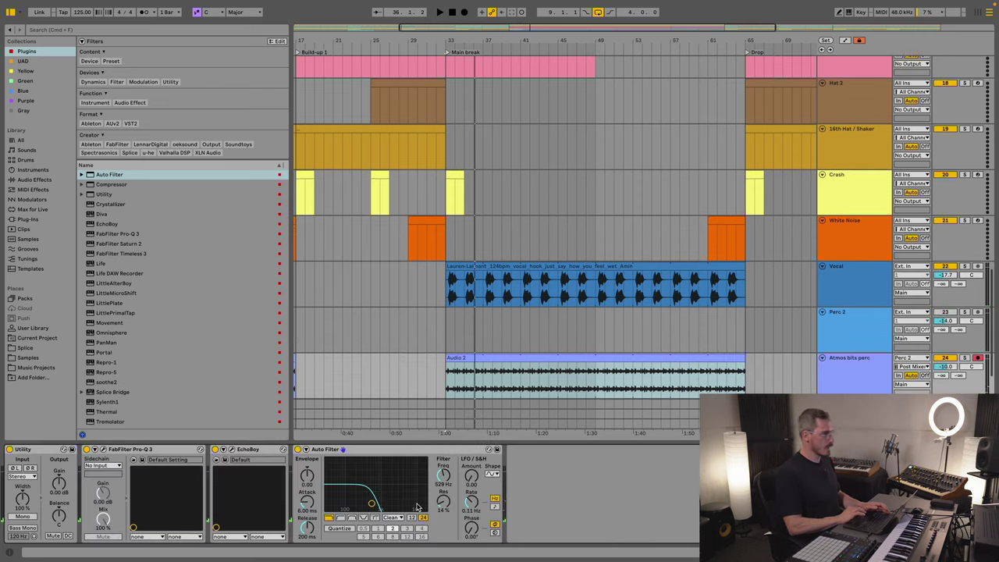
double_click(248, 449)
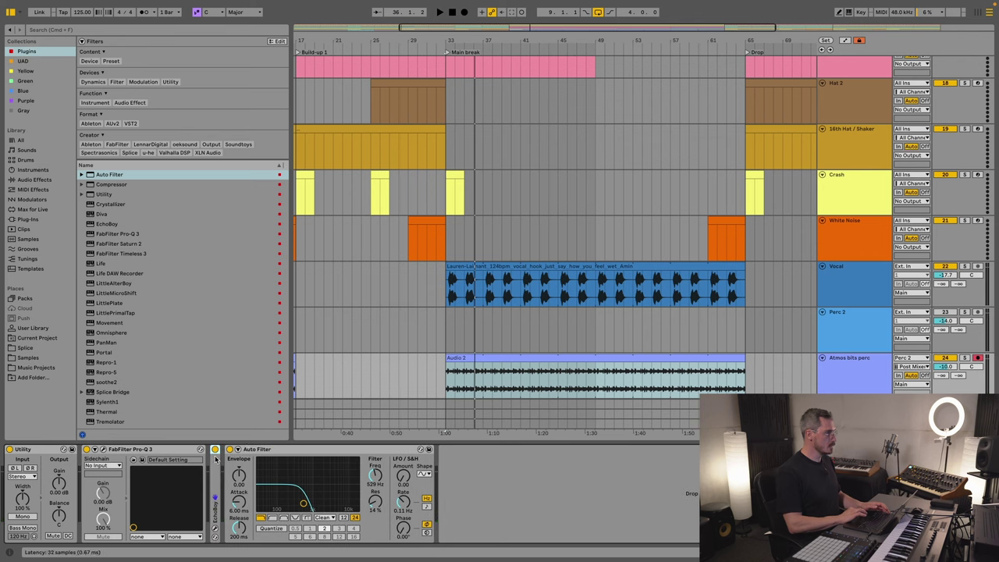
double_click(216, 460)
drag(619, 465, 616, 466)
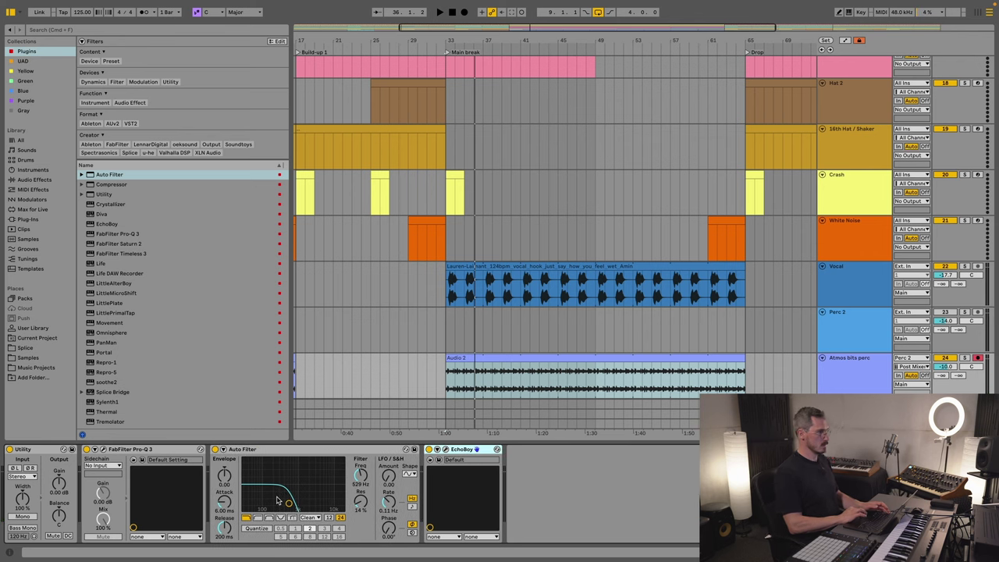
key(space)
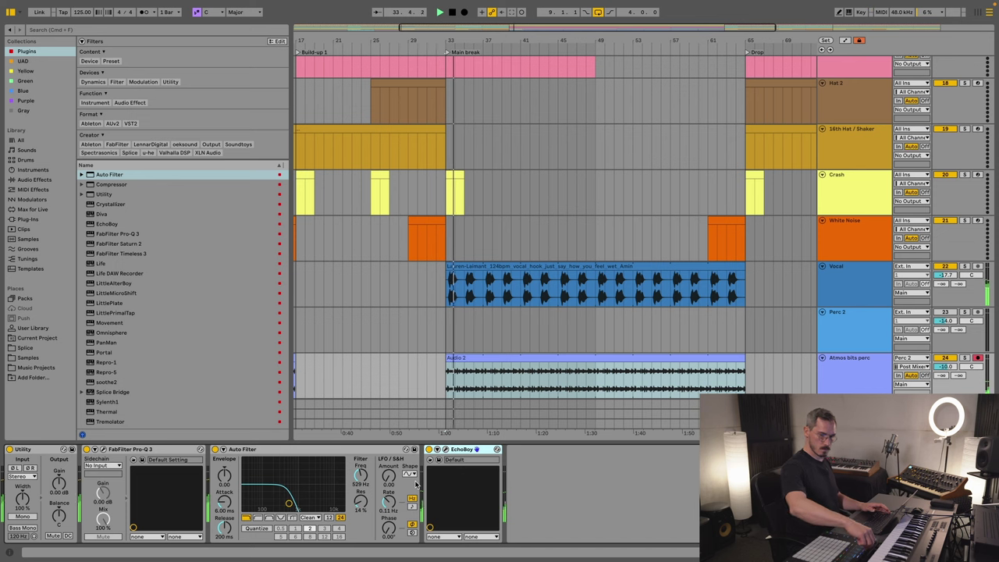
click(380, 452)
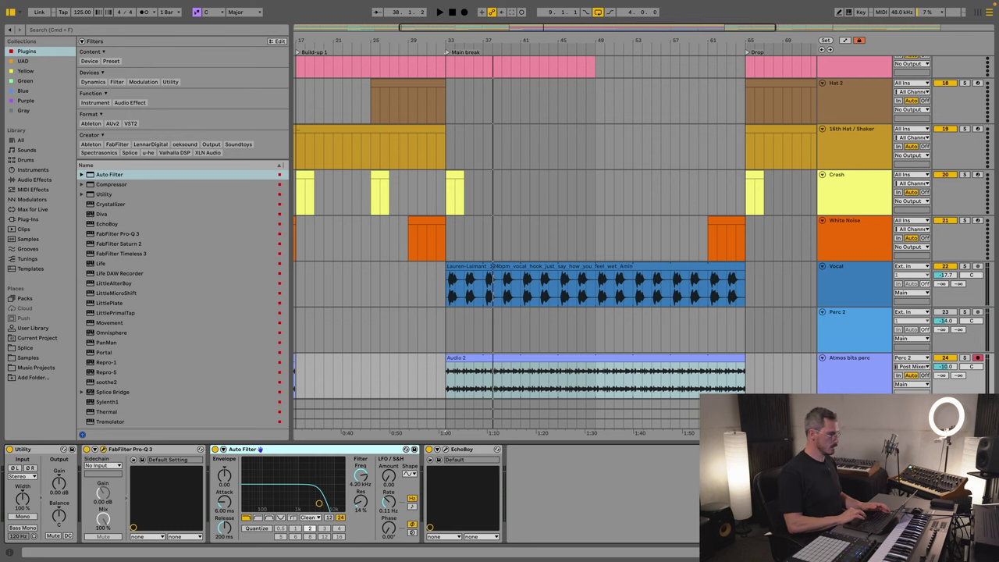
Step: Raise the low cut in the Atmos bits perc track's Pro-Q 3 to slightly above 584 Hz
key(super+alt+p)
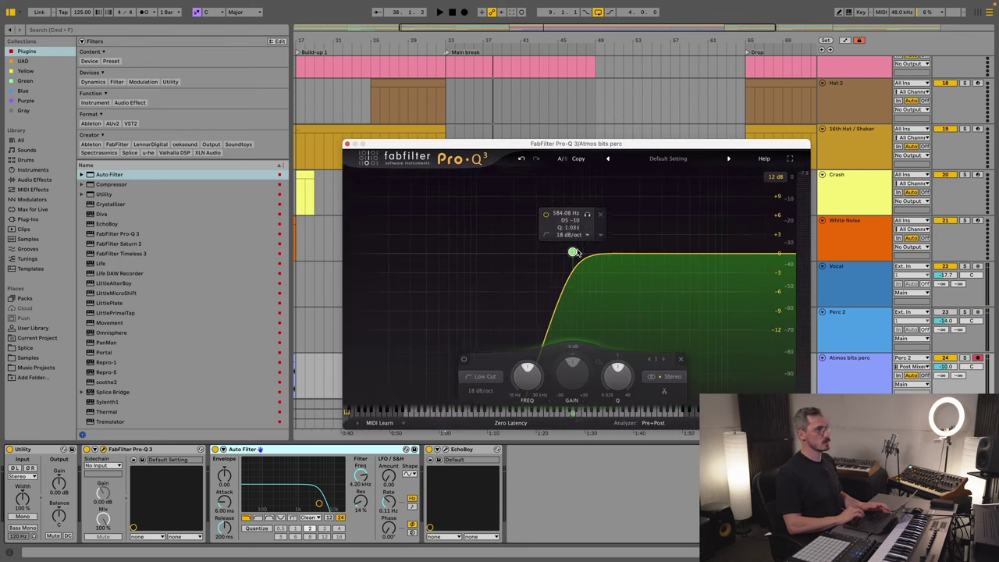
drag(574, 252, 587, 250)
click(348, 145)
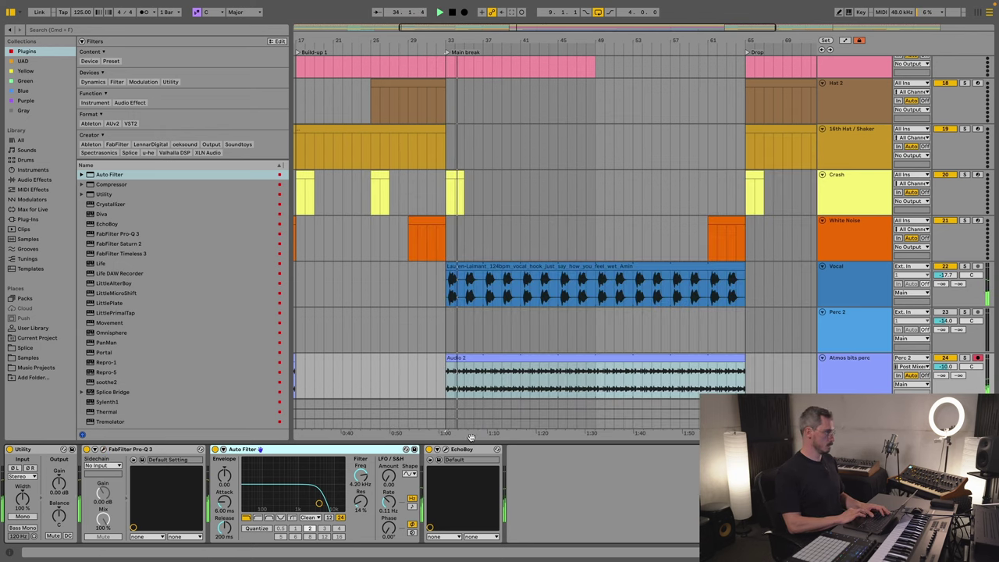
Step: Lower the Atmos bits perc track's volume to -15.5 dB
click(539, 386)
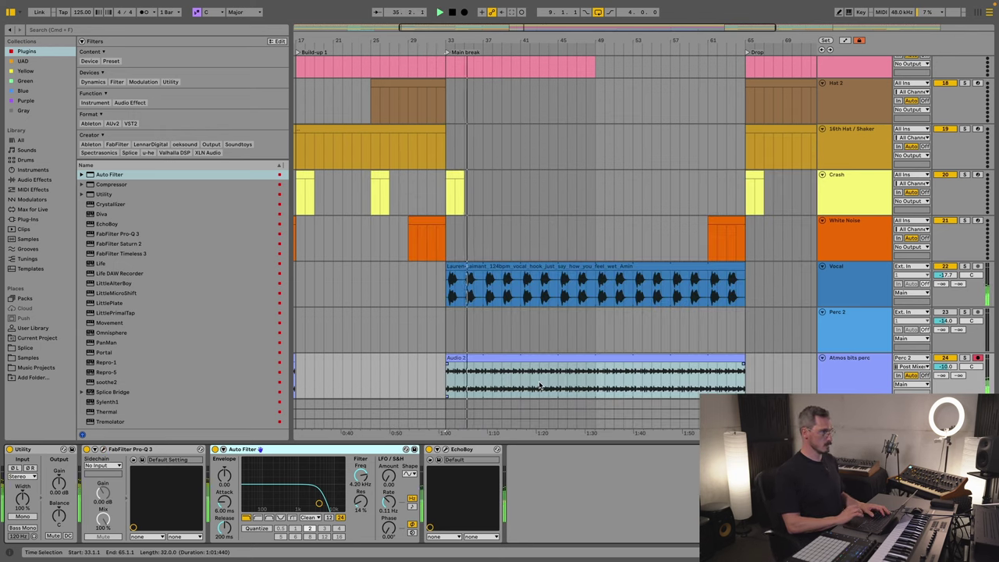
click(720, 357)
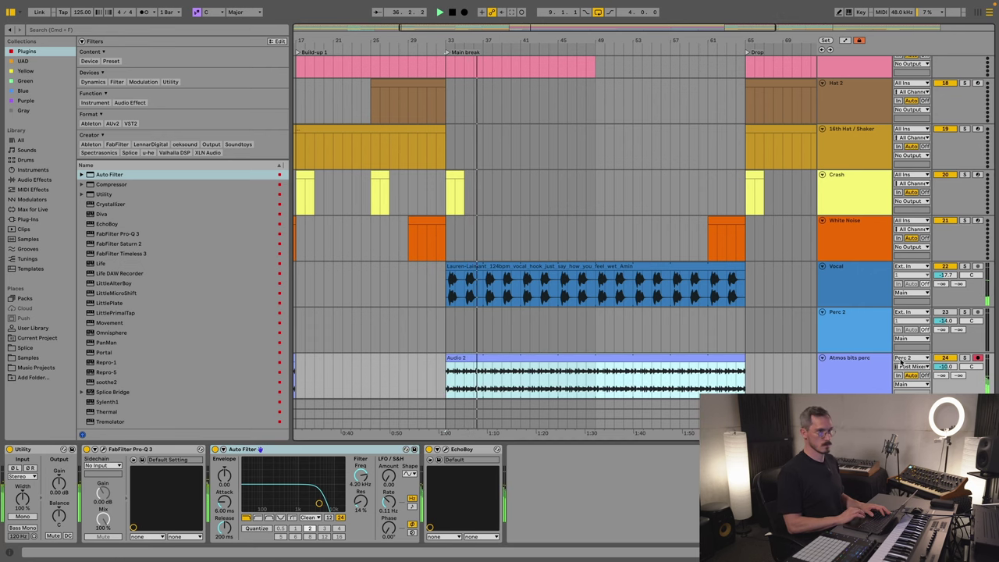
drag(945, 366, 945, 375)
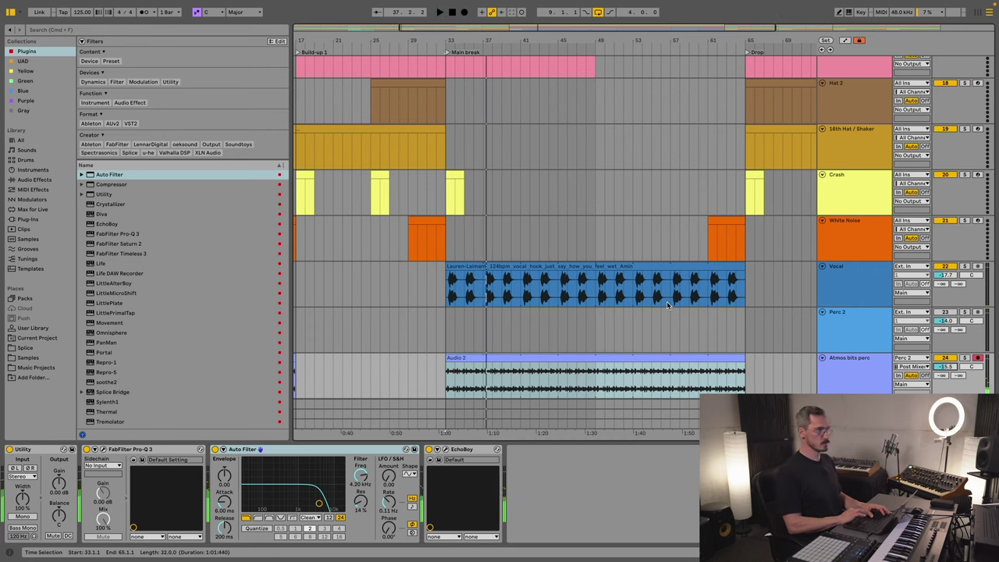
Step: Load the Diva synth onto the Pads track
scroll(547, 234, up, 10)
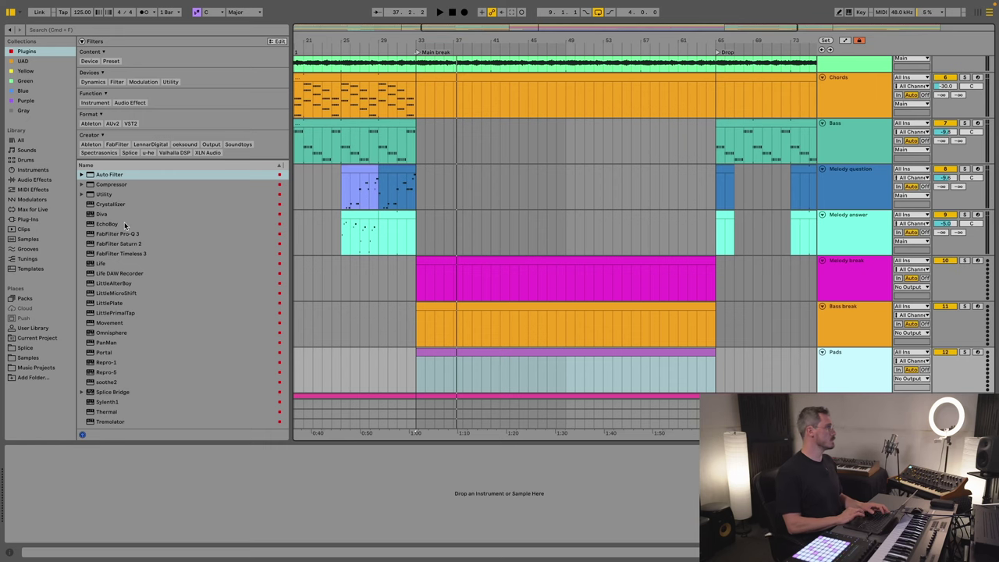
double_click(111, 216)
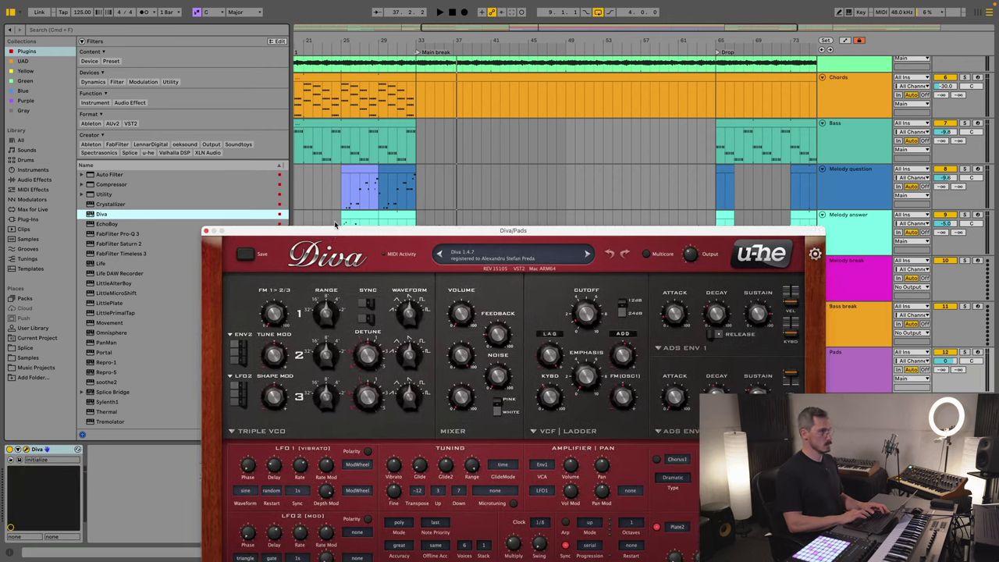
drag(346, 230, 317, 108)
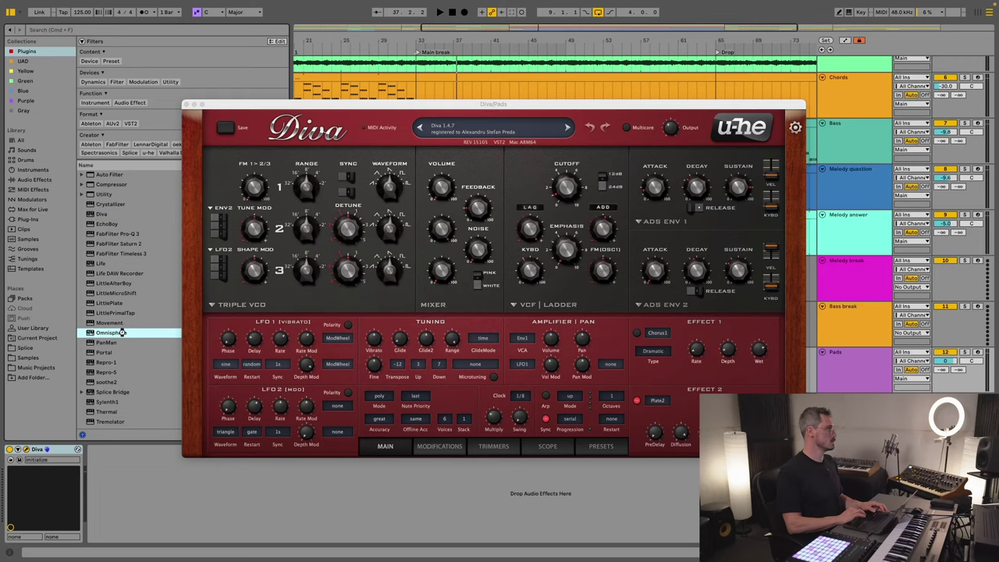
Step: Replace Diva with Omnisphere as the Pads track's instrument and reposition its plugin window
double_click(119, 333)
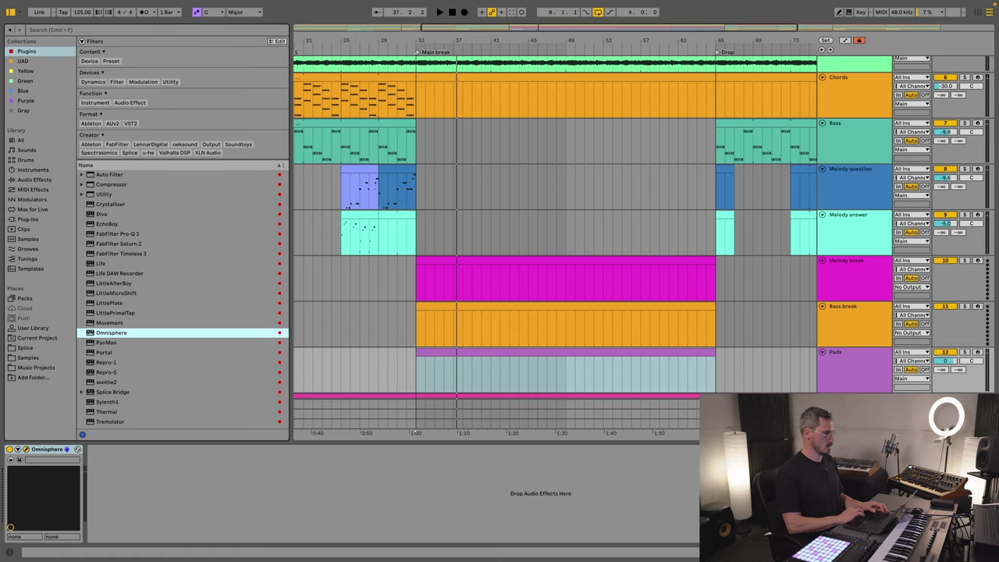
click(533, 174)
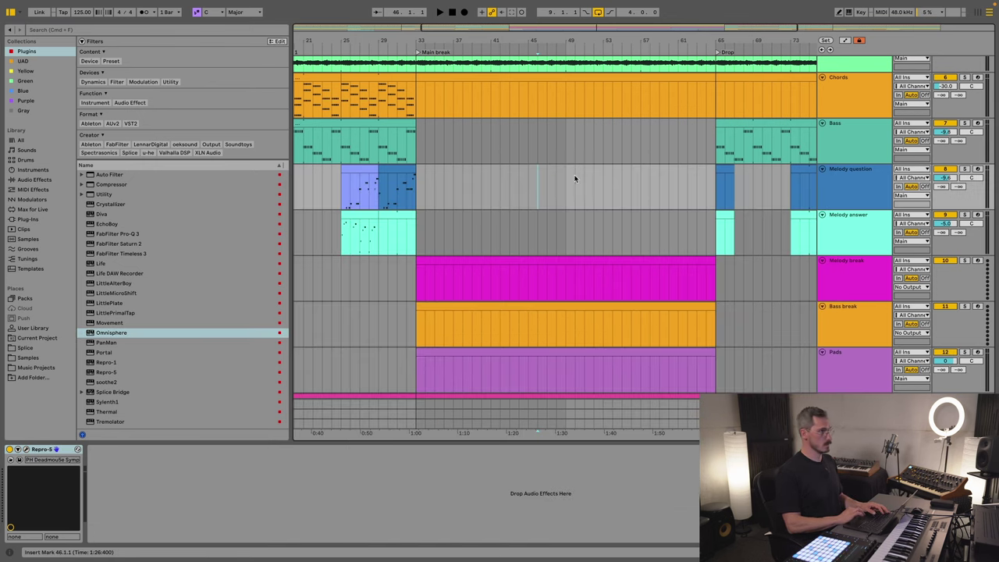
click(530, 277)
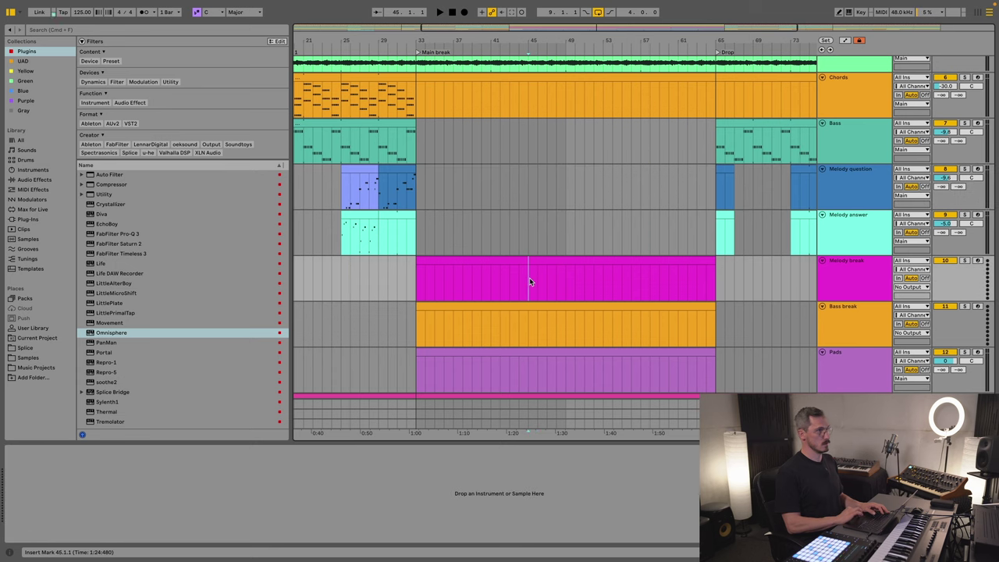
click(600, 342)
click(617, 295)
click(618, 265)
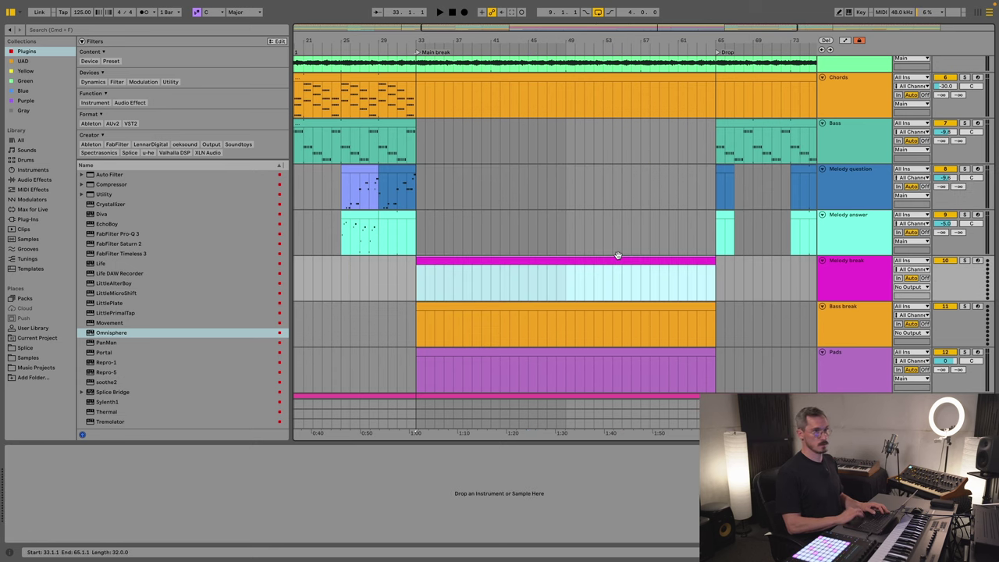
scroll(617, 269, down, 1)
click(611, 350)
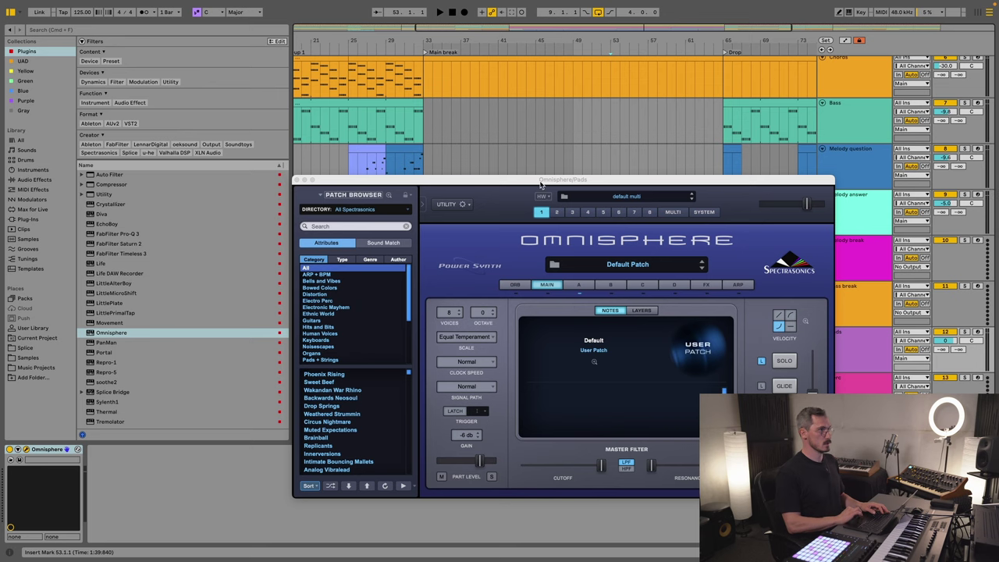
drag(540, 184, 537, 86)
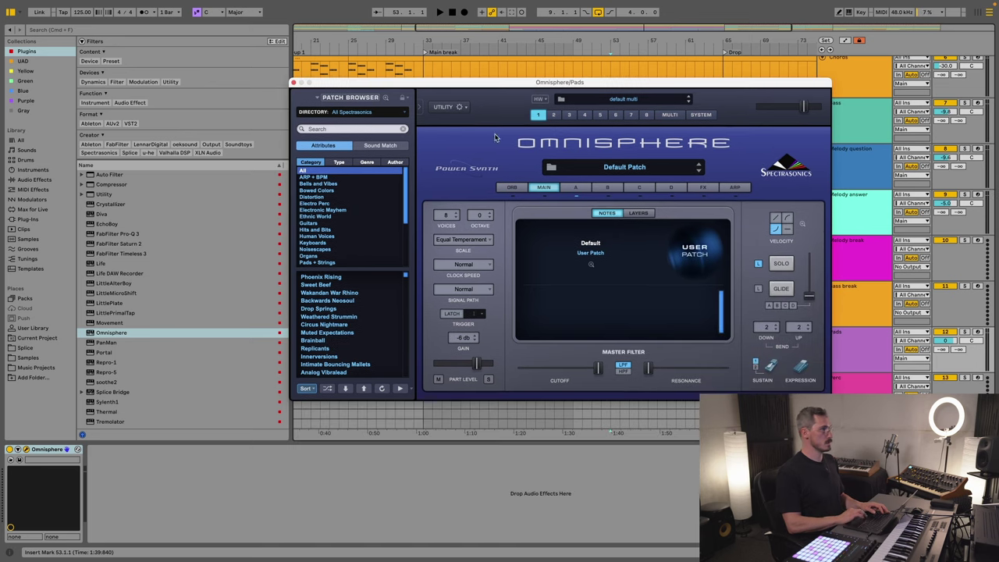
Step: Load the VIRUS - Deep Saturation Pad patch from Omnisphere's Hardware Library, Pads + Strings category, and close the plugin window
click(360, 114)
click(384, 146)
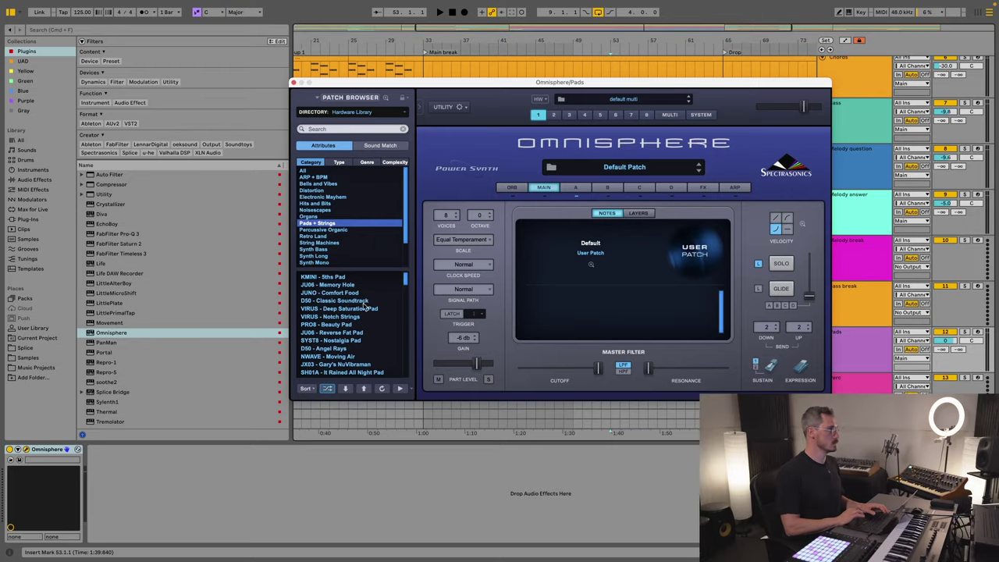
click(341, 294)
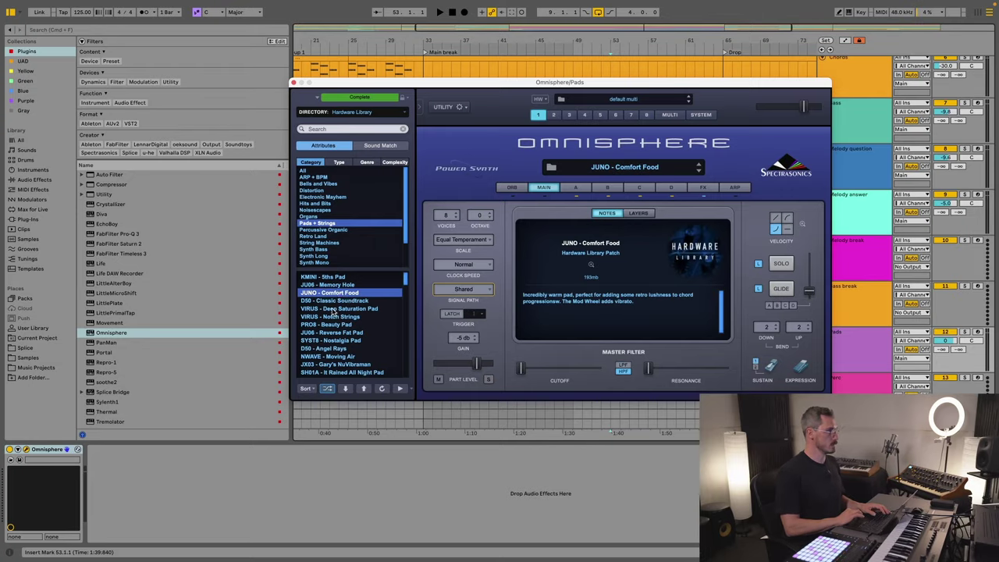
click(334, 310)
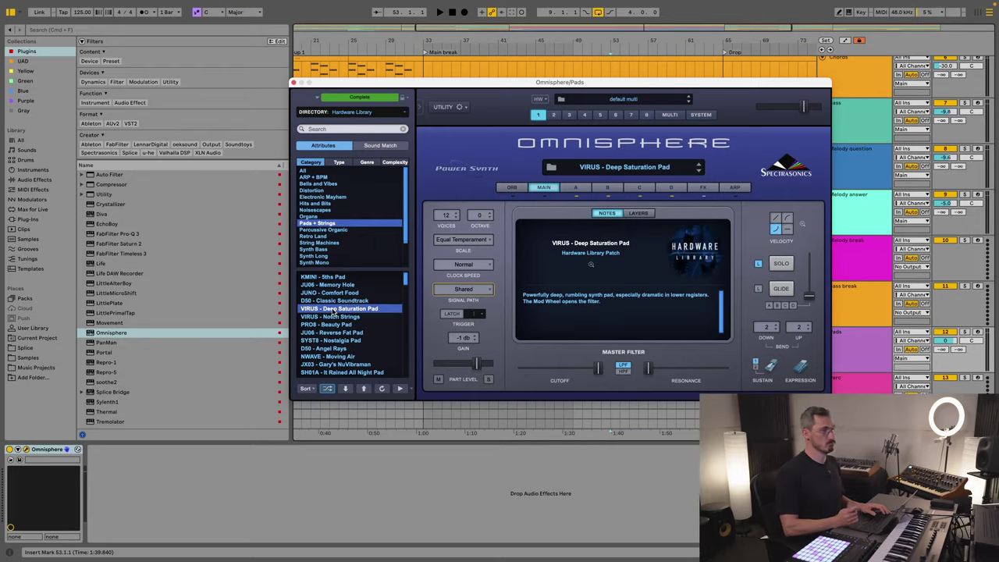
click(294, 83)
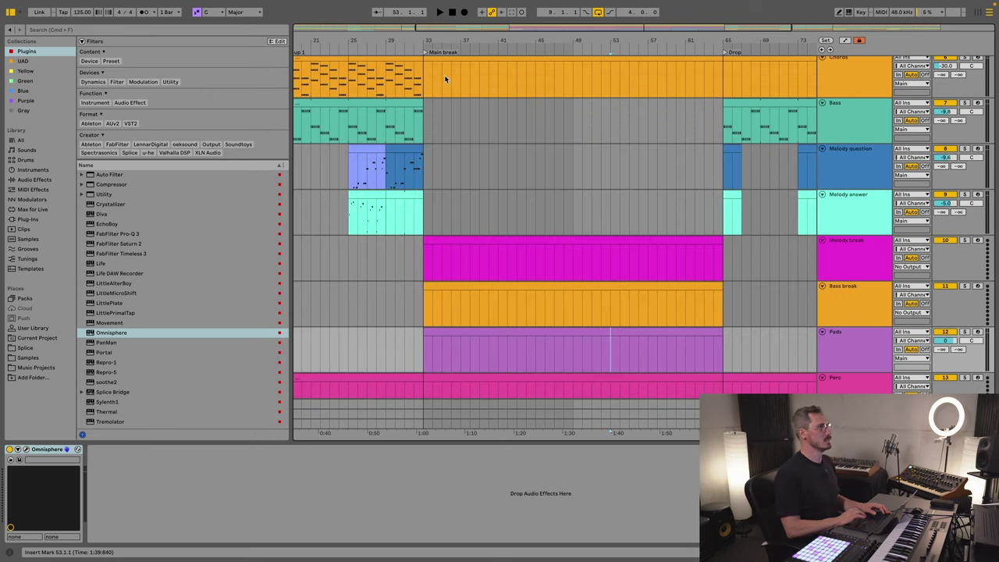
Step: Copy the four-bar Chords section starting at bar 29 onto the Pads track at bar 33
shift+click(388, 81)
scroll(601, 329, down, 2)
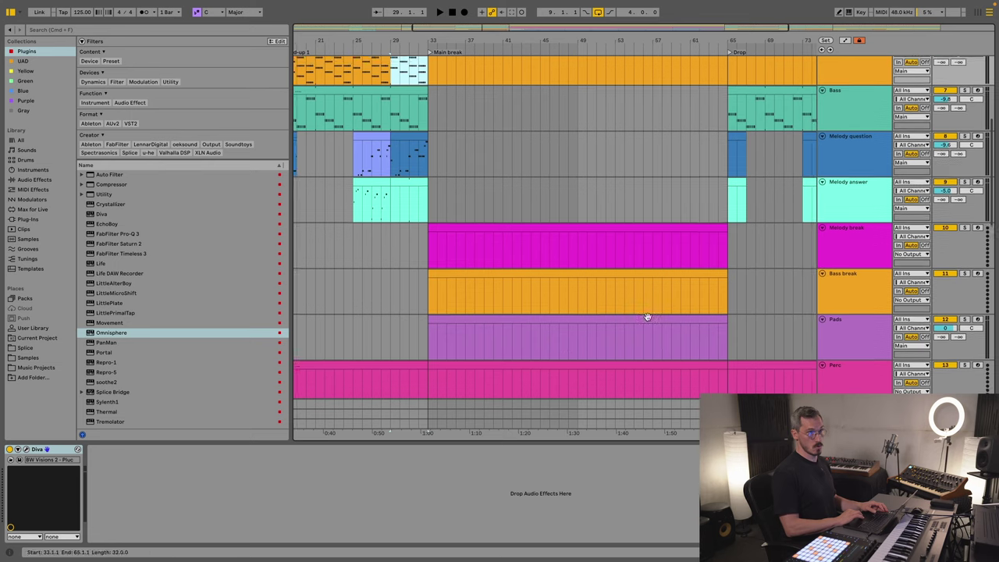
click(429, 337)
key(super+v)
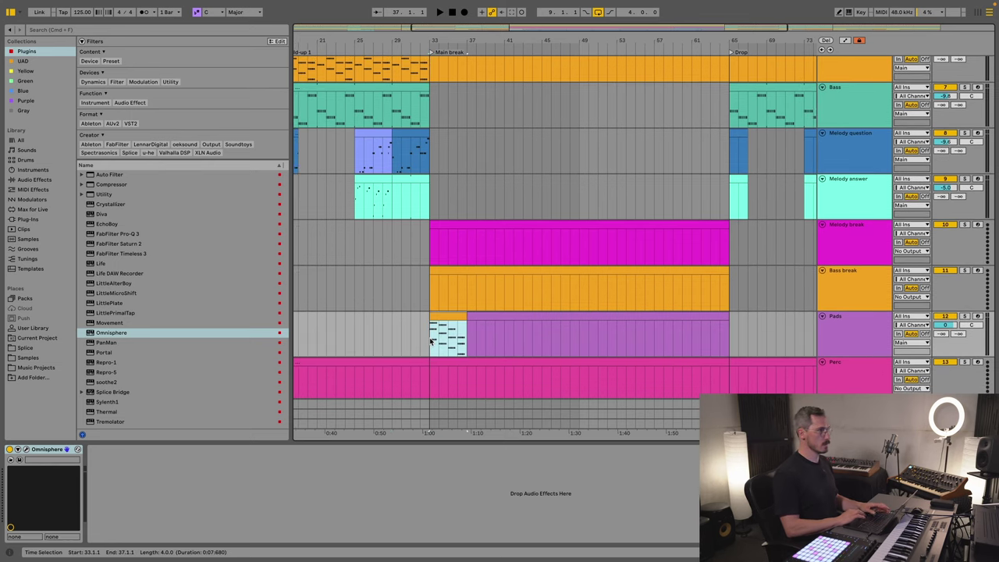
Step: Reduce the copied Pads clip to the first chord of each bar, sustain each chord for its full bar, and play it
double_click(462, 318)
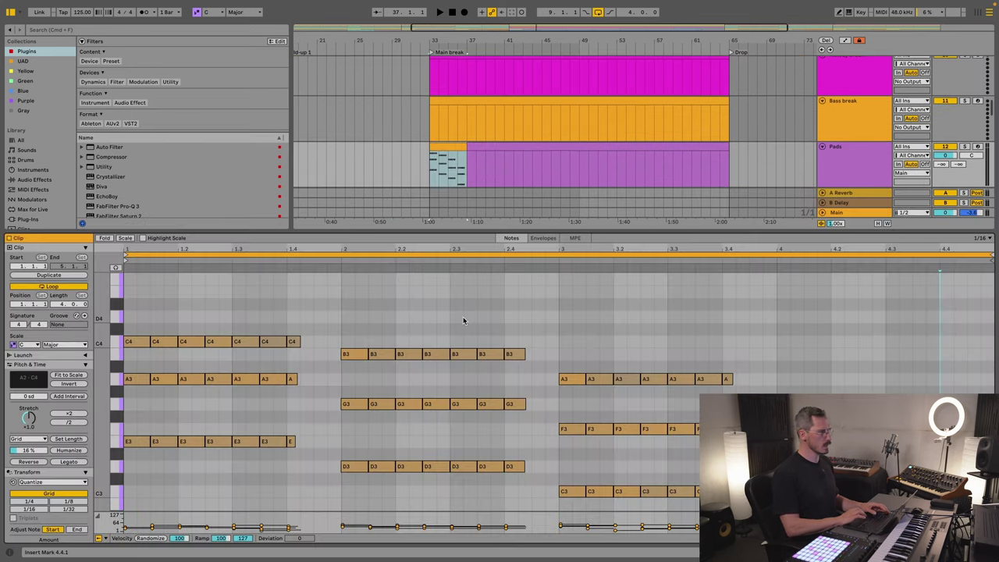
drag(131, 336, 134, 443)
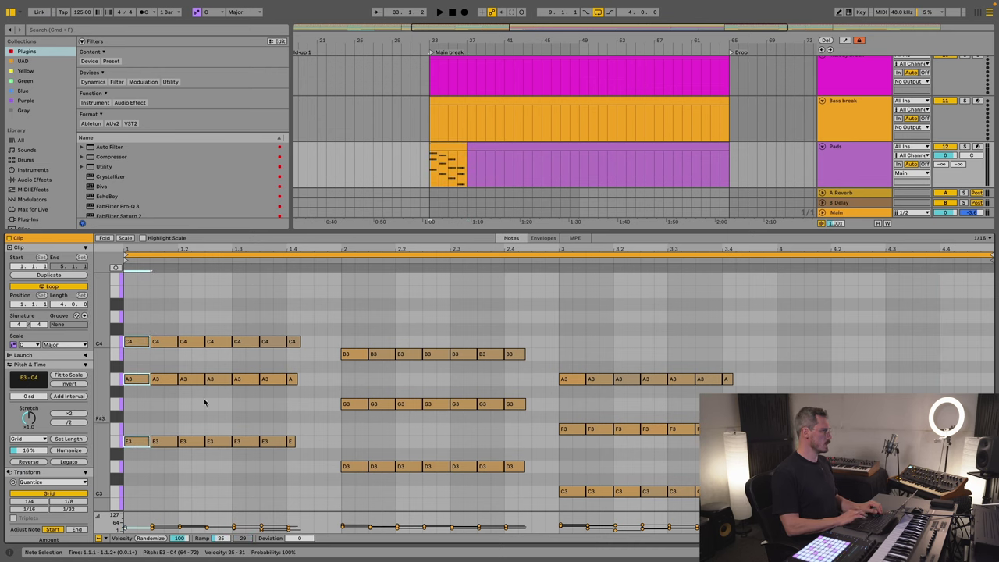
drag(364, 289, 352, 482)
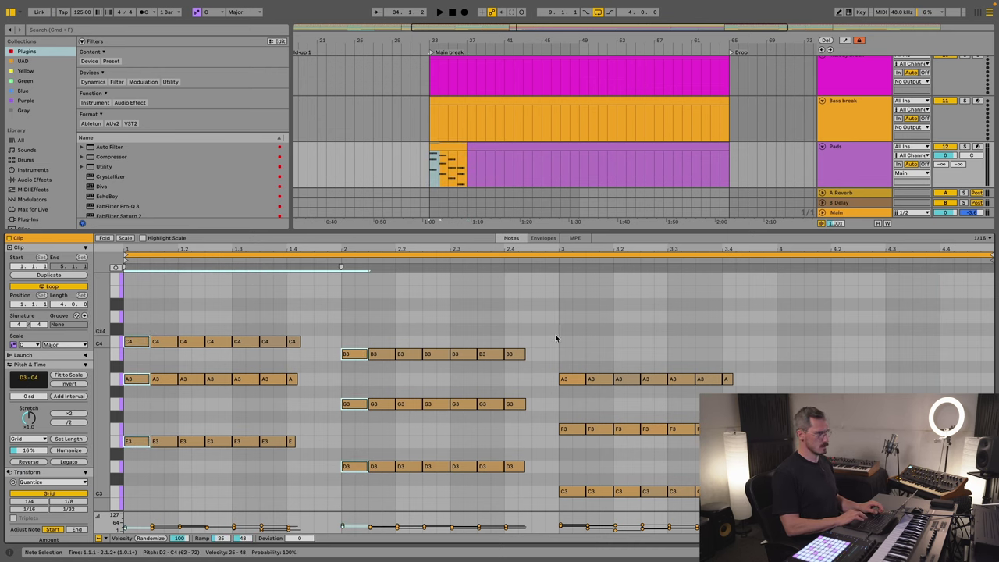
drag(567, 340, 577, 490)
drag(803, 385, 788, 484)
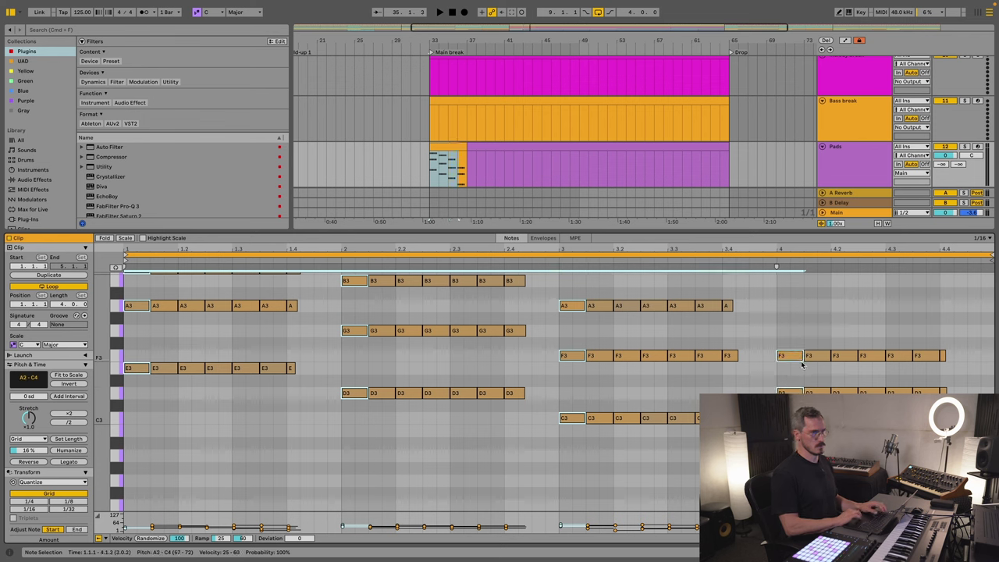
key(super+j)
key(super+l)
key(space)
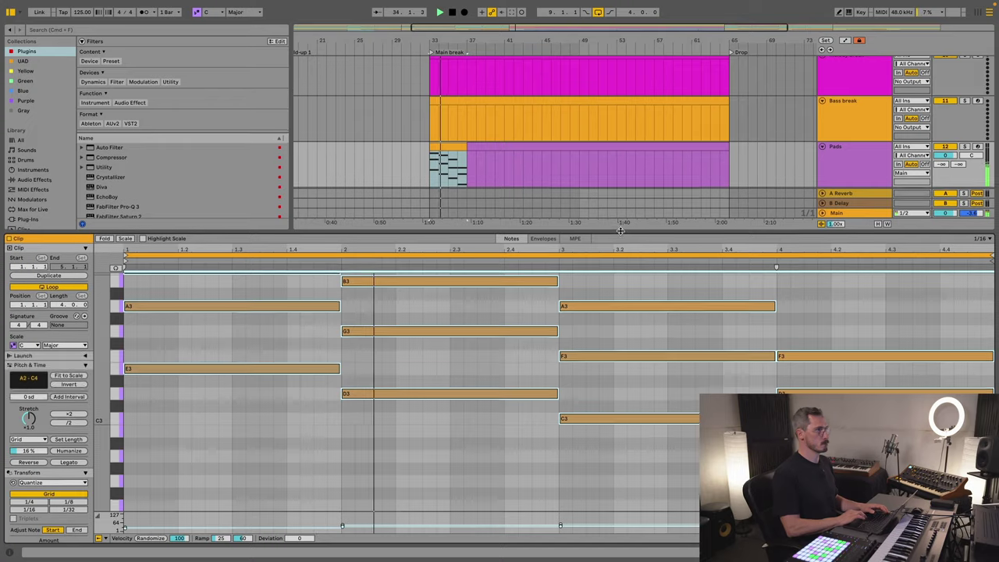
Step: Extend the Pads clip to the drop at bar 65 and set the track's volume to -4.9 dB
key(super+alt+l)
drag(466, 165, 636, 166)
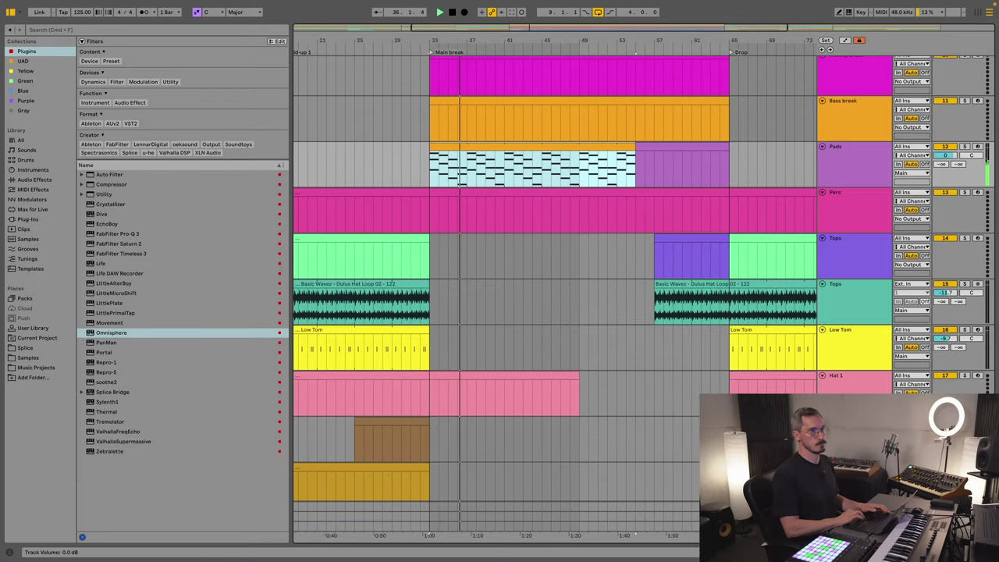
drag(944, 155, 945, 164)
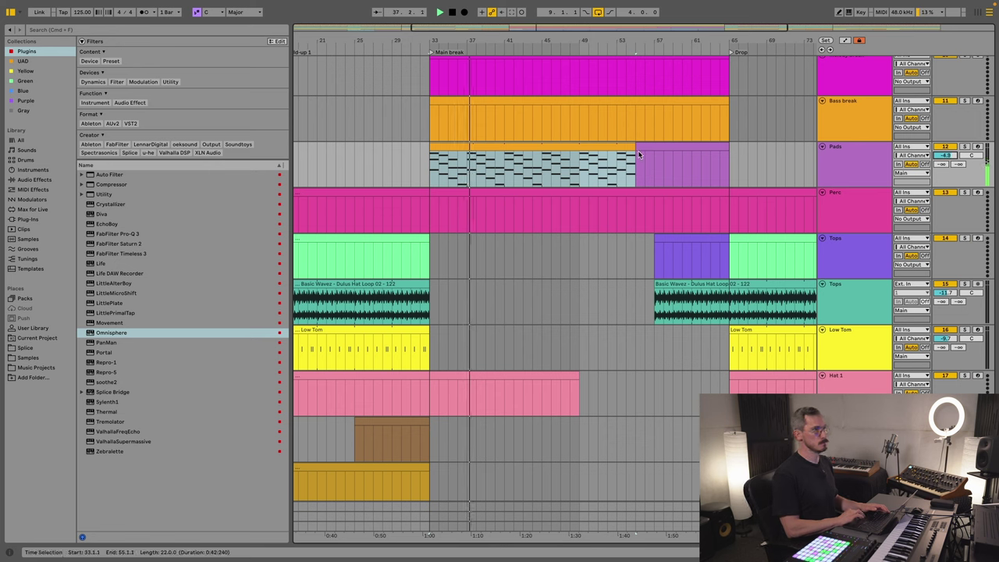
drag(635, 147, 729, 147)
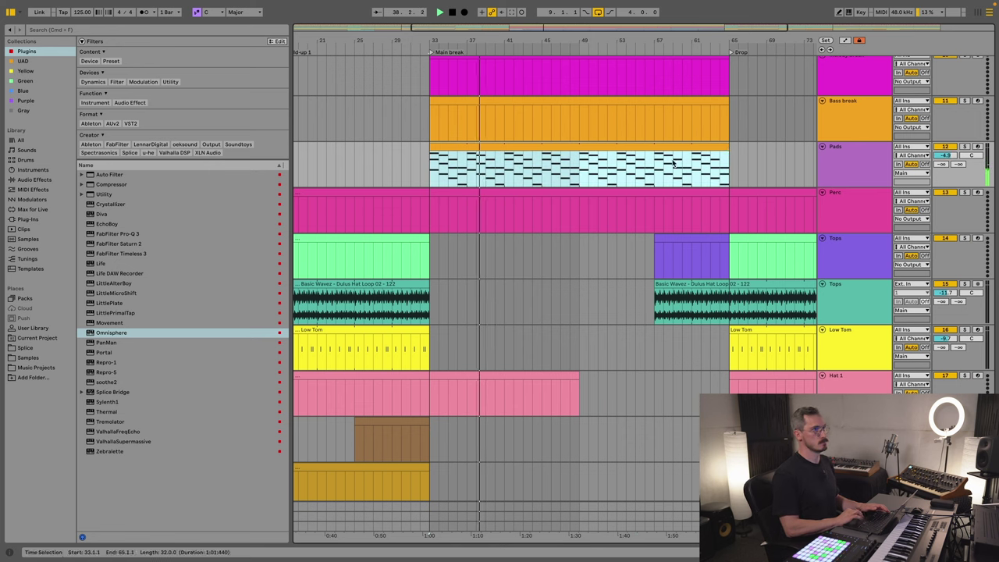
Step: Open the extended Pads clip's notes for editing
click(584, 185)
click(588, 147)
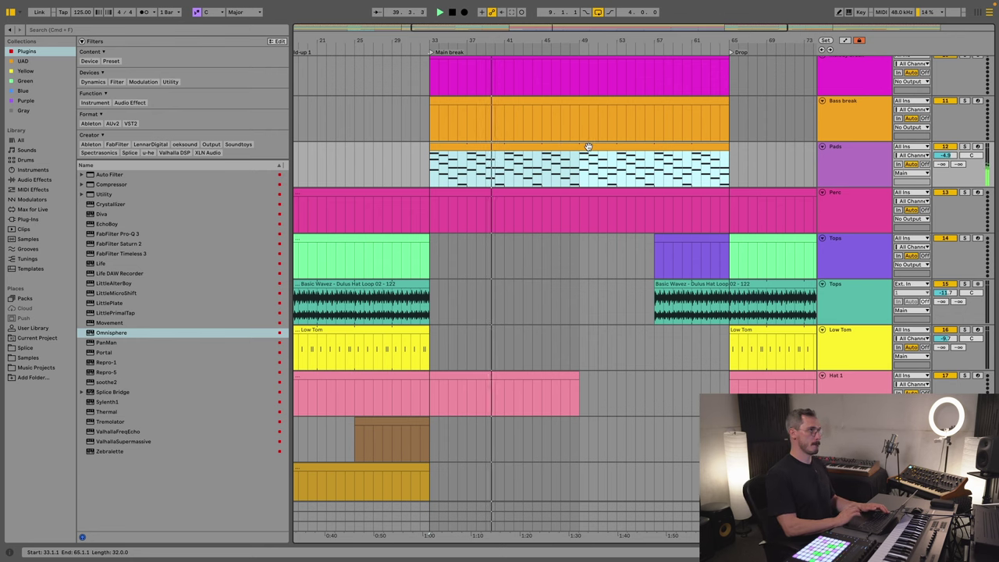
double_click(546, 148)
scroll(419, 421, up, 3)
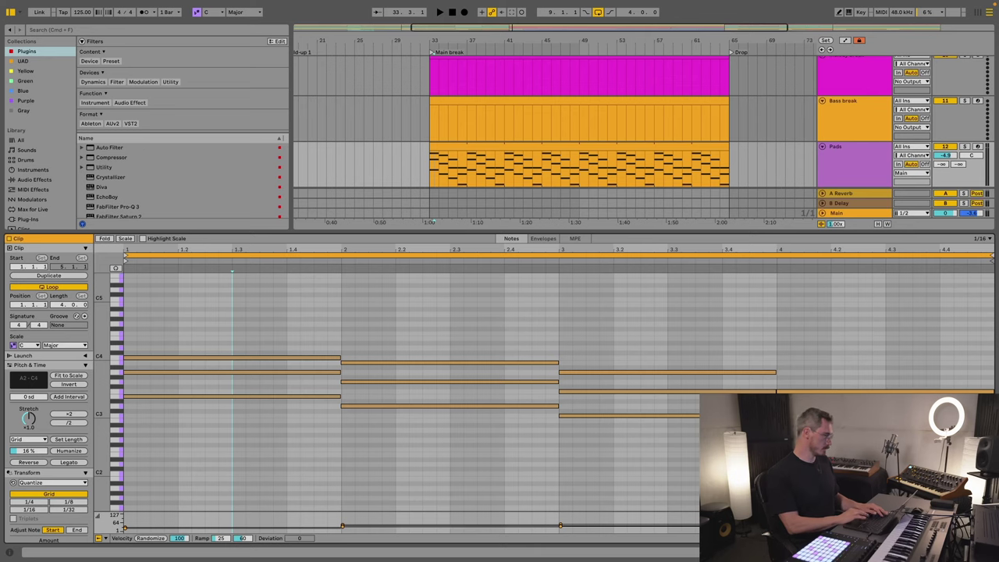
Step: Switch to Preview to examine the domus-calatrava2.avif image, and return to Live
key(super+Tab)
key(super+Tab)
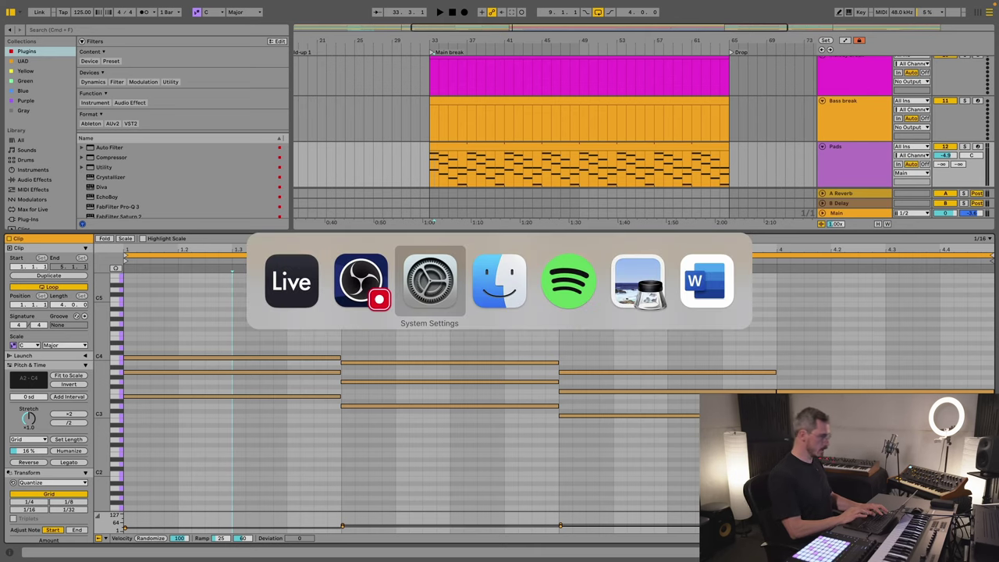
key(super+Tab)
key(super+Tab)
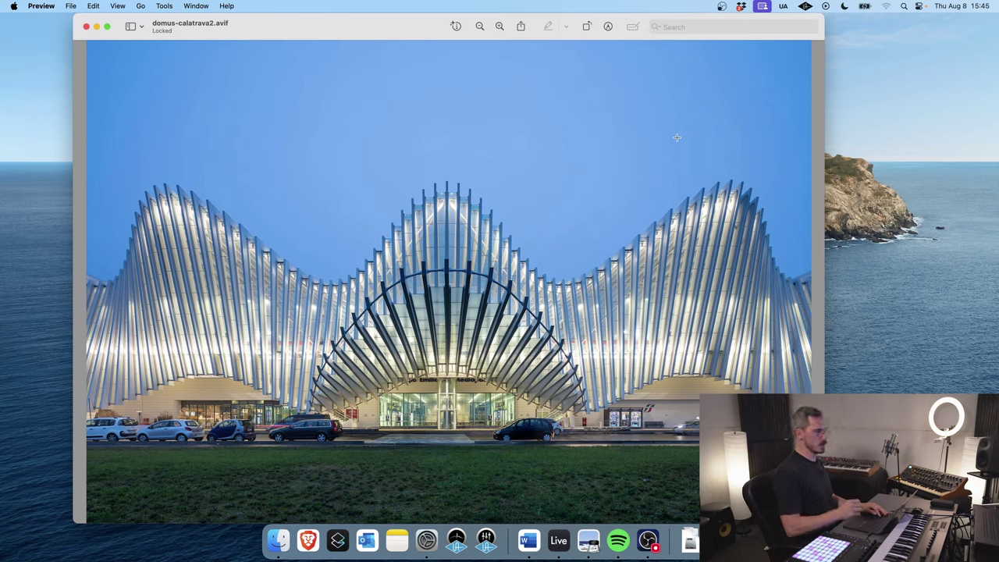
key(super+Tab)
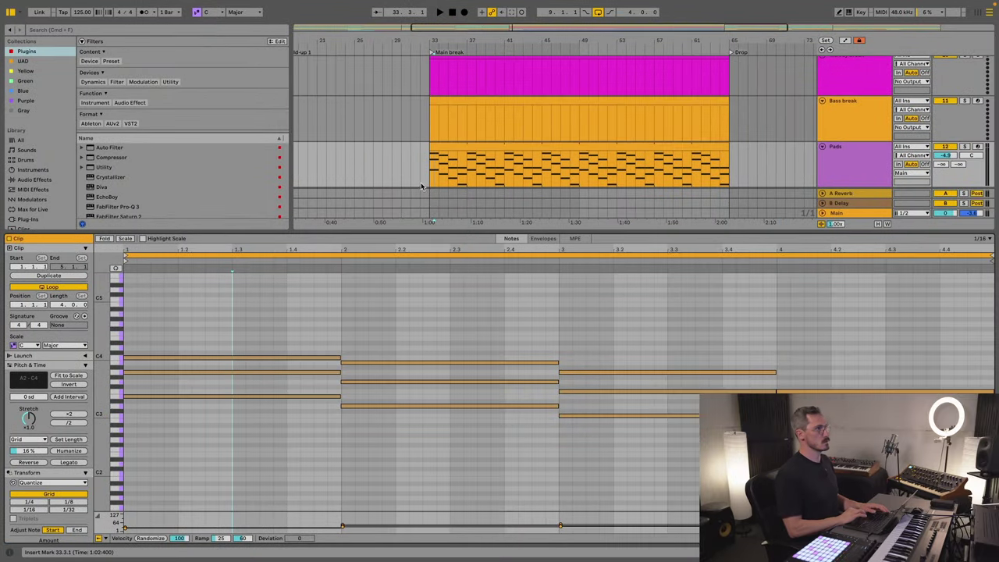
Step: Add a bar-long E4 above the first Pads chord by duplicating its C4 note, and audition the chord
click(449, 168)
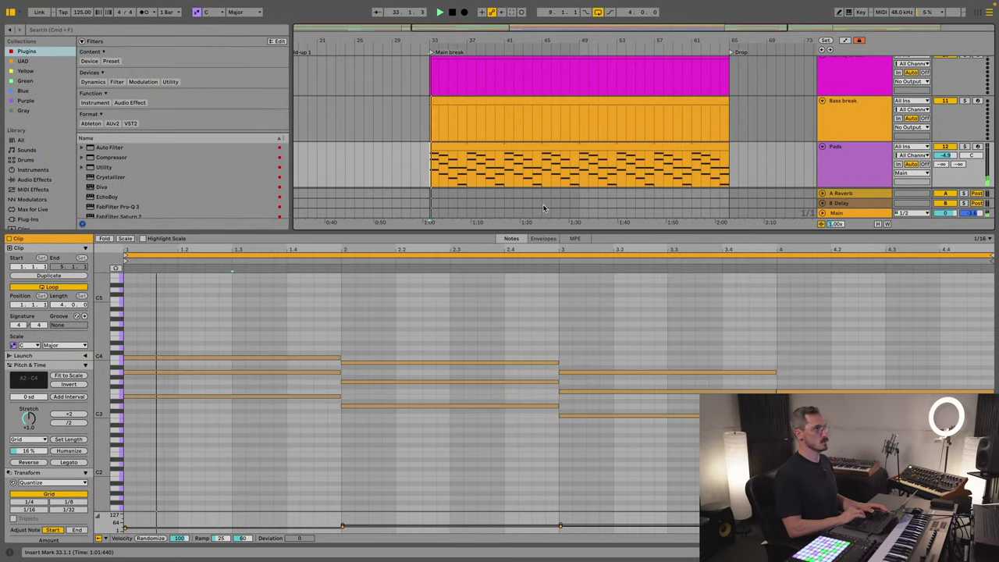
click(145, 359)
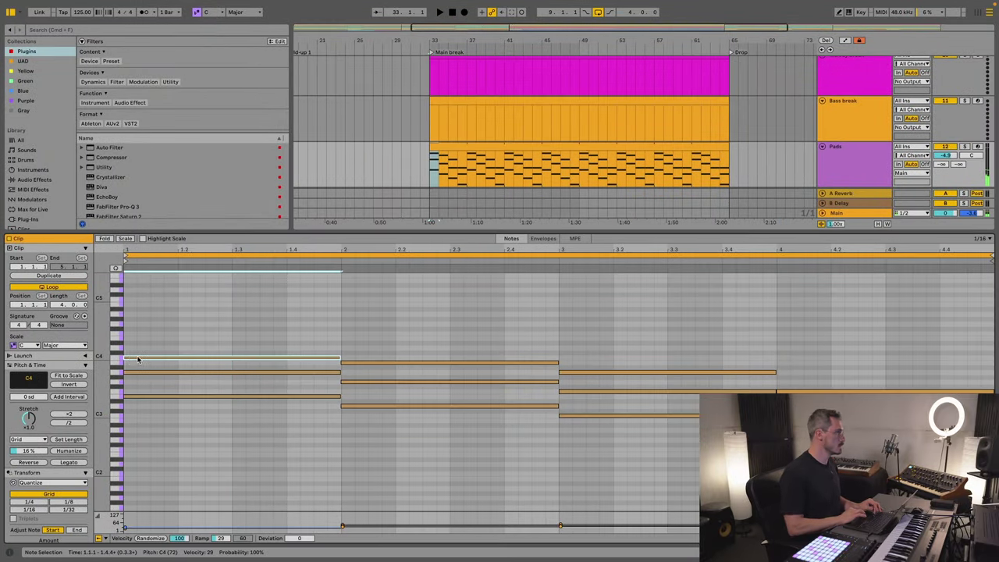
drag(137, 359, 137, 341)
key(space)
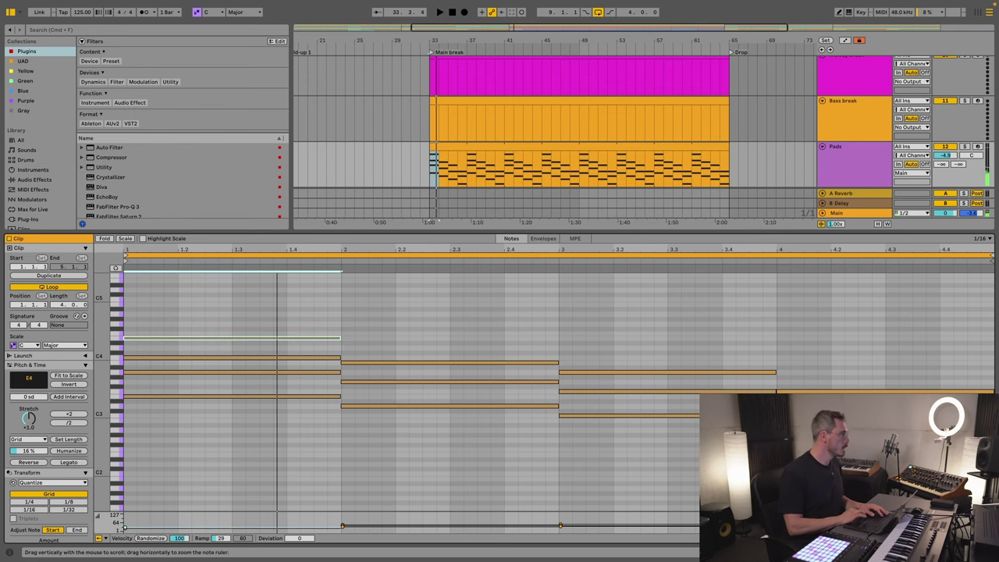
Step: Raise the velocities of all notes in the Pads clip, to a maximum of 108, and play the clip
drag(117, 367, 390, 357)
key(super+a)
key(space)
click(343, 435)
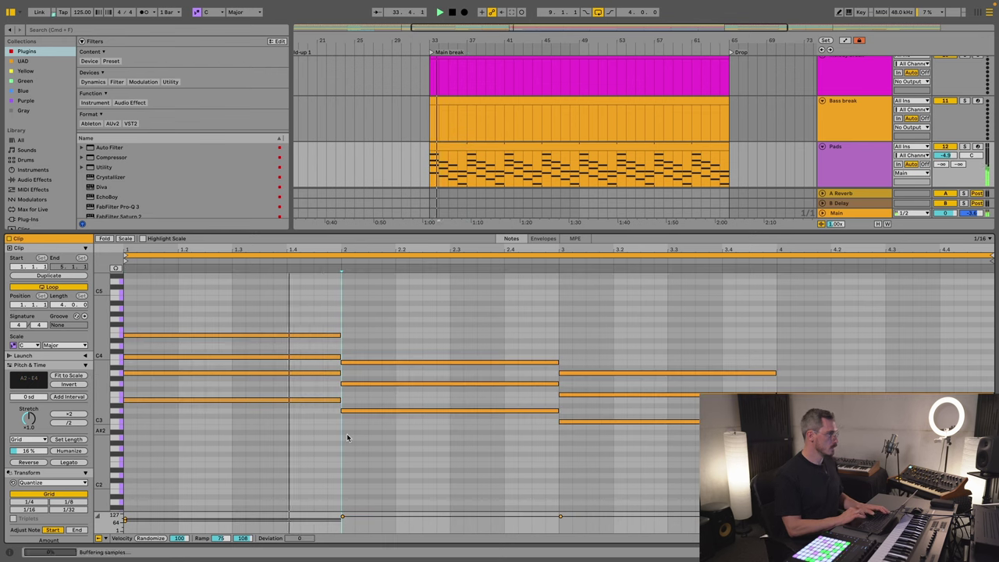
Step: Raise the second Pads chord's lowest note, D3, by an octave to D4
click(426, 410)
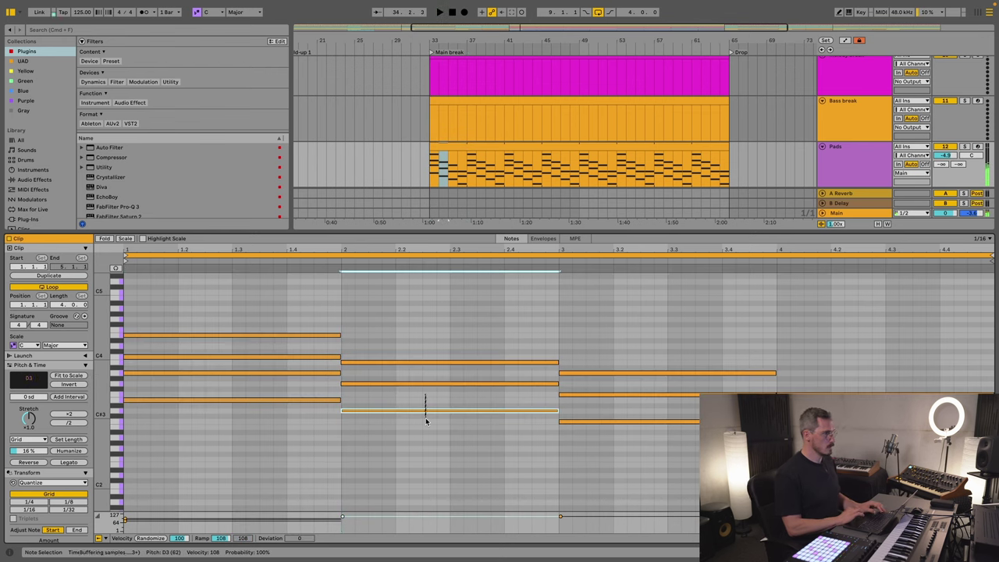
key(shift+Up)
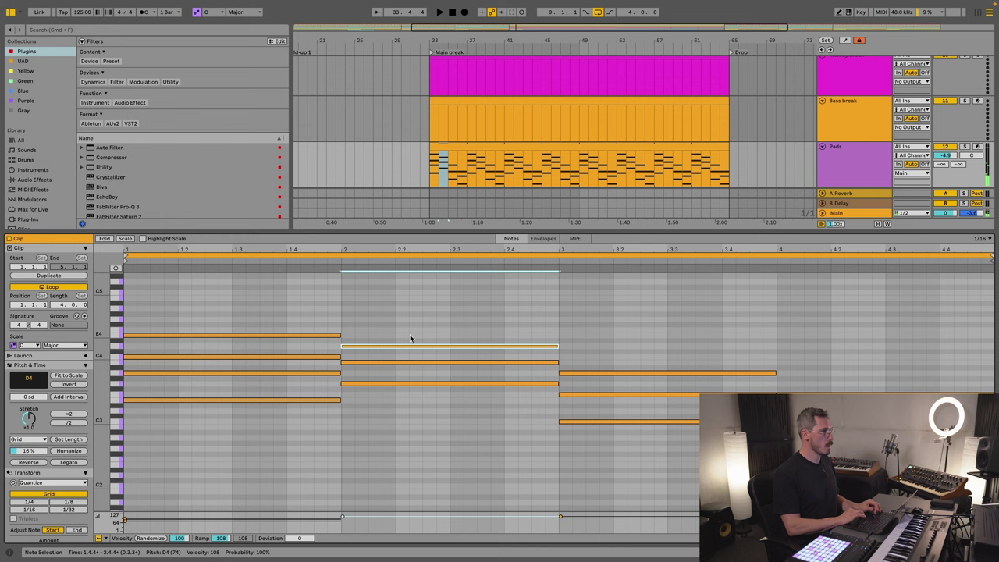
drag(373, 349, 373, 335)
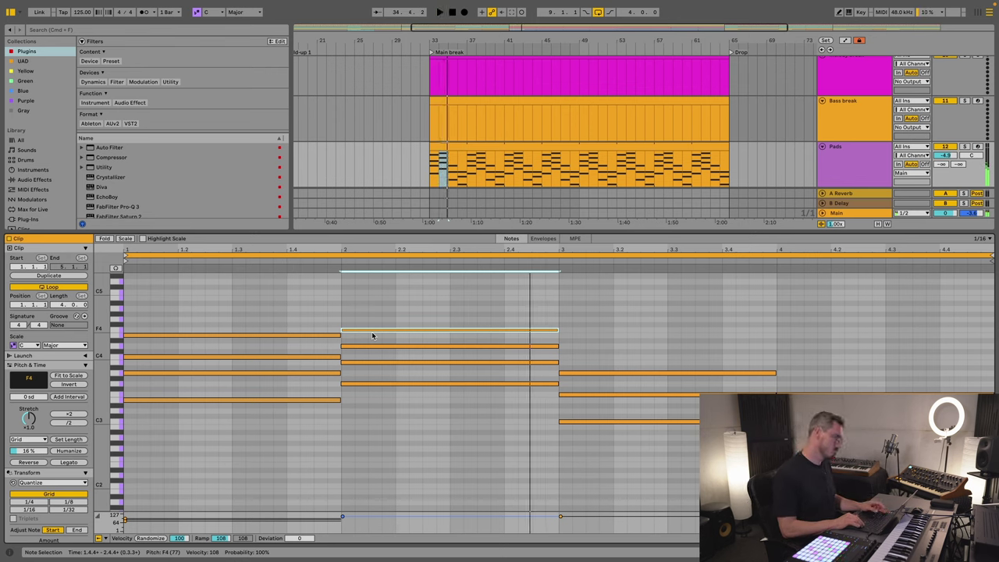
key(Down)
key(Delete)
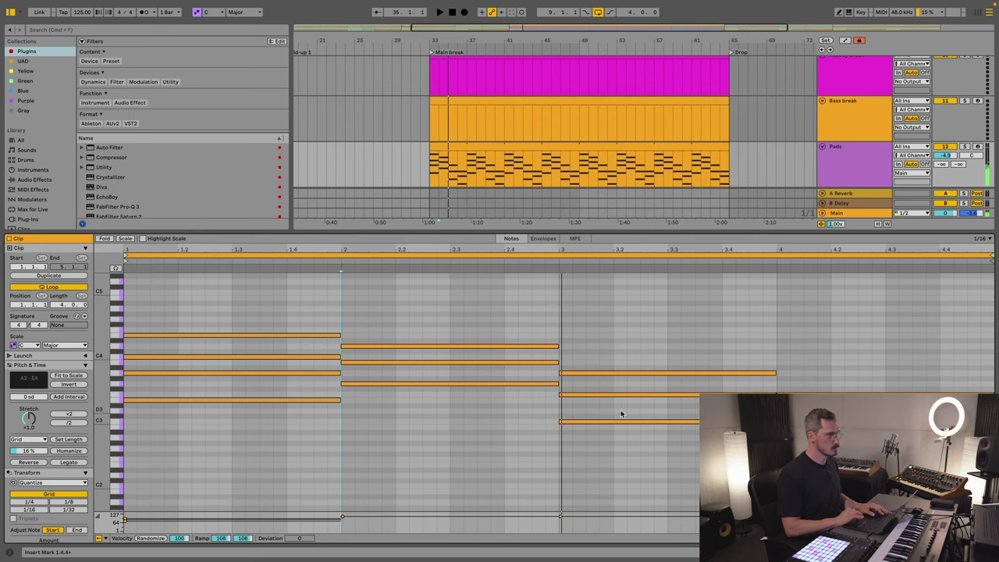
Step: Raise the third Pads chord's lowest note, C3, by an octave to C4
drag(623, 413, 621, 455)
key(shift+Up)
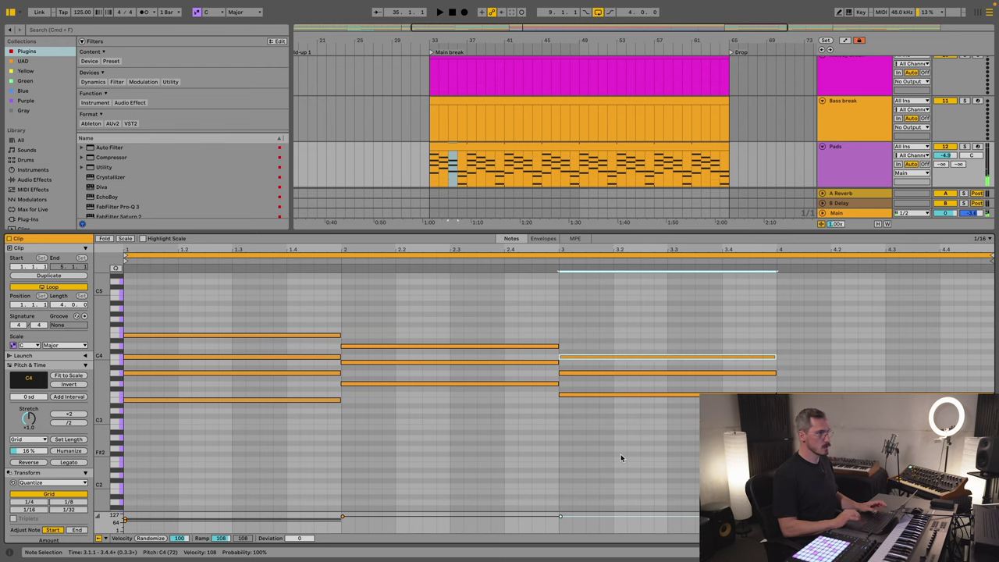
Step: Raise the fourth chord's A2 and D3 by an octave to A3 and D4, and audition the progression
key(alt+Right)
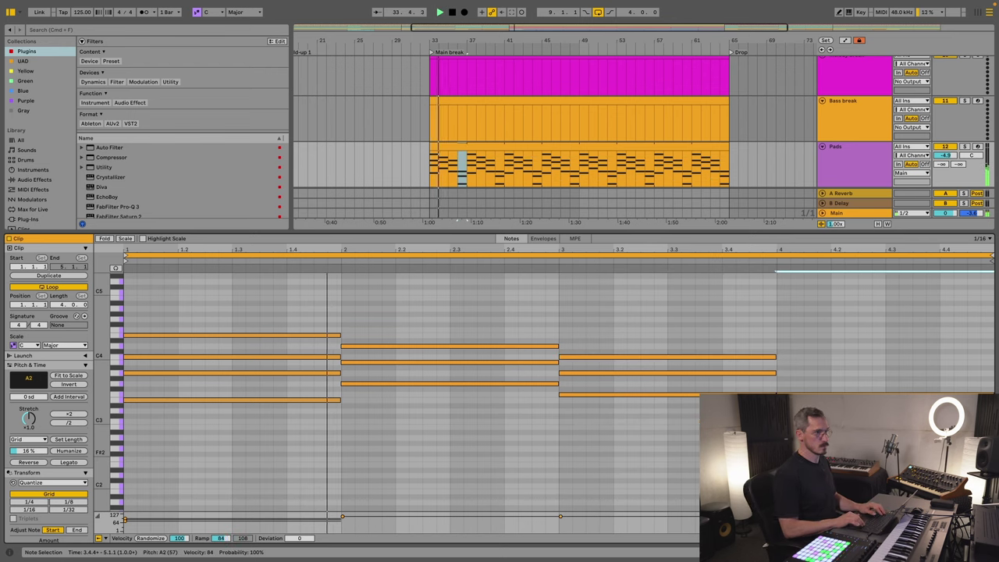
key(shift+Up)
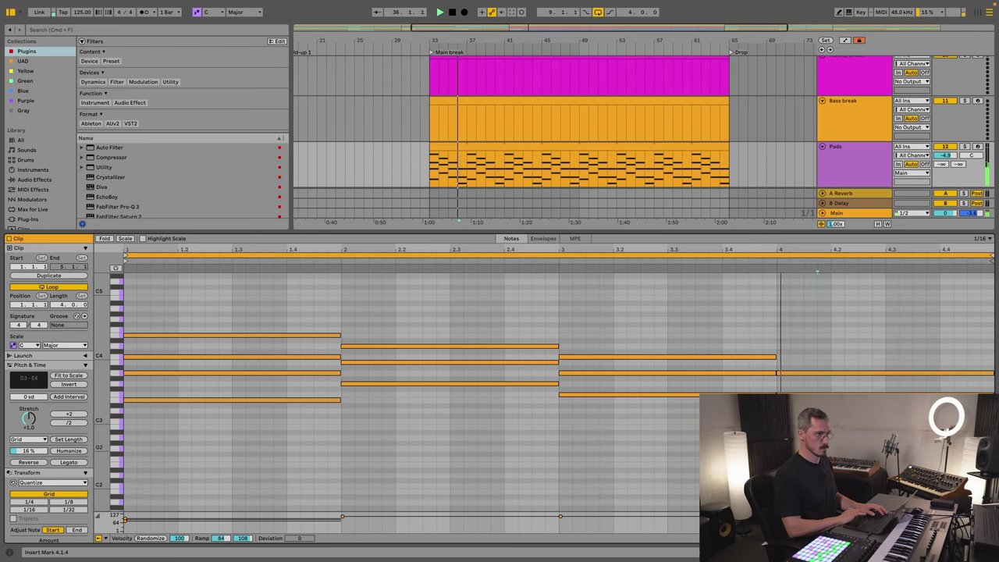
key(alt+Down)
key(shift+Up)
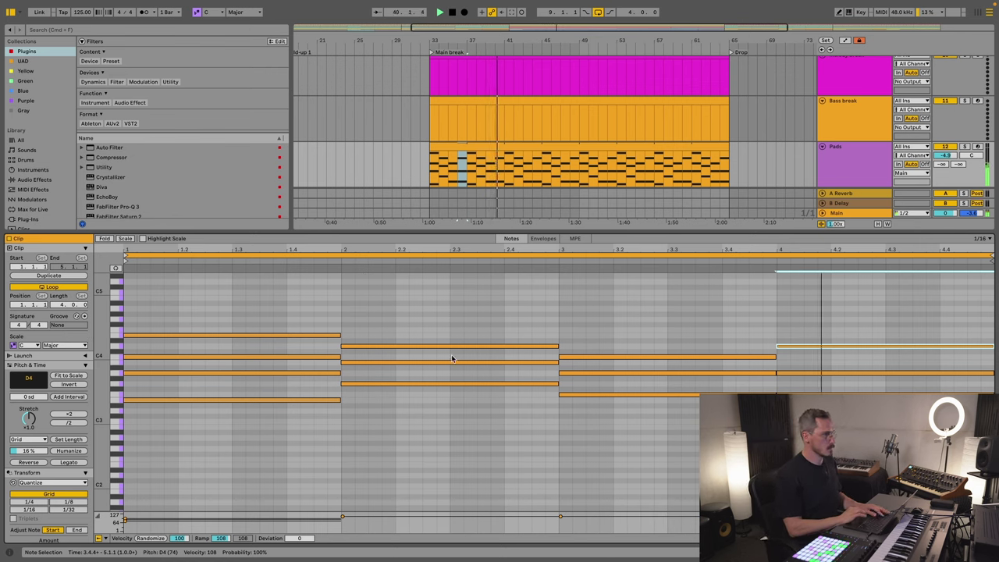
key(space)
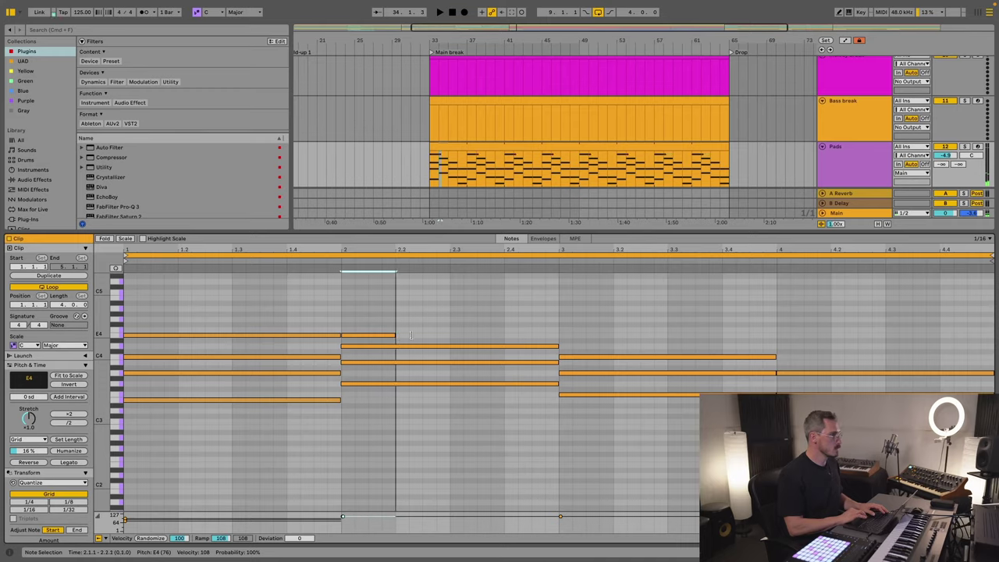
Step: Extend the E4 above the second chord to a full bar and add a bar-long F4 above the third chord
drag(411, 335, 559, 335)
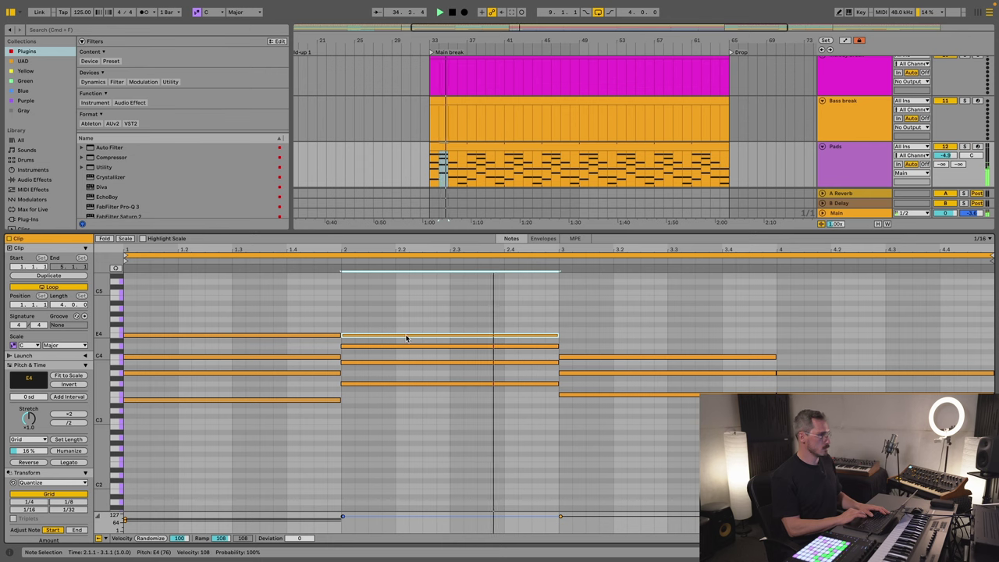
drag(569, 357, 573, 337)
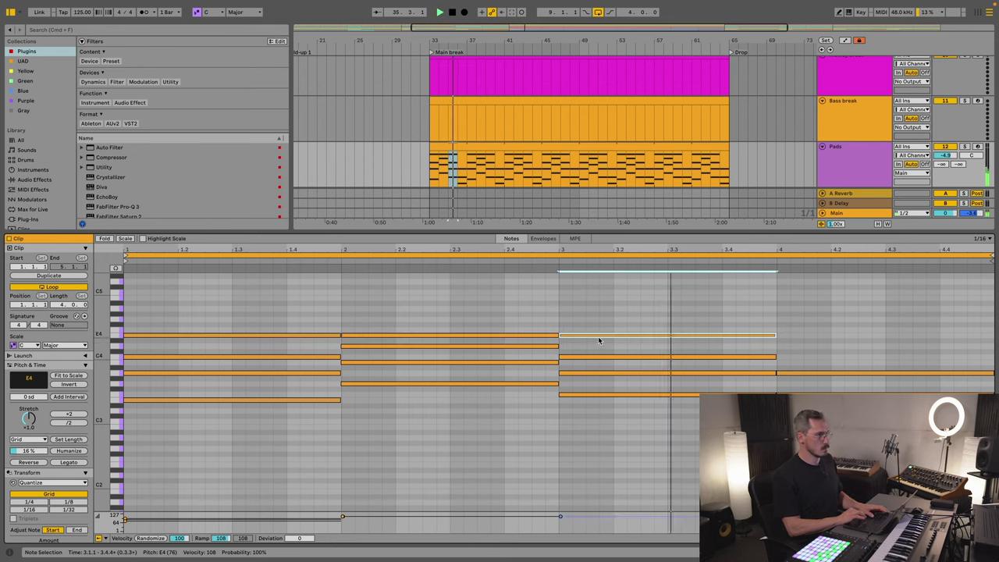
key(Up)
click(553, 262)
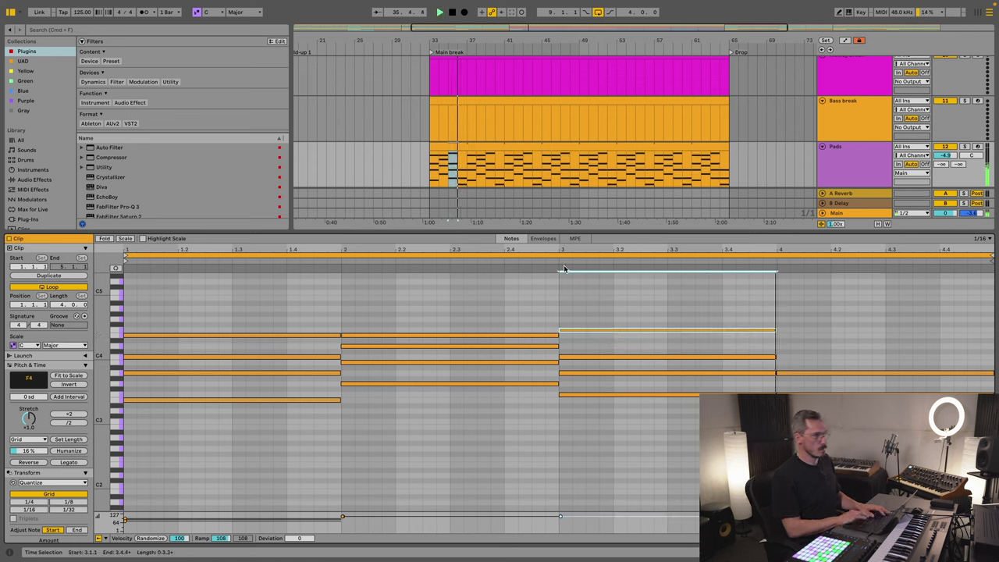
Step: Add a bar-long E4 on top of the fourth chord and audition the clip
double_click(792, 343)
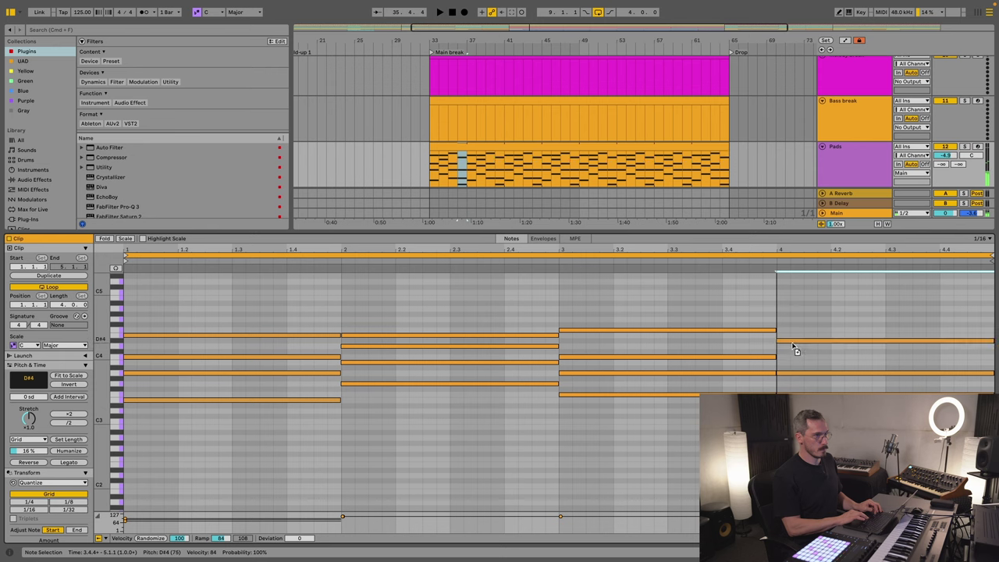
key(Up)
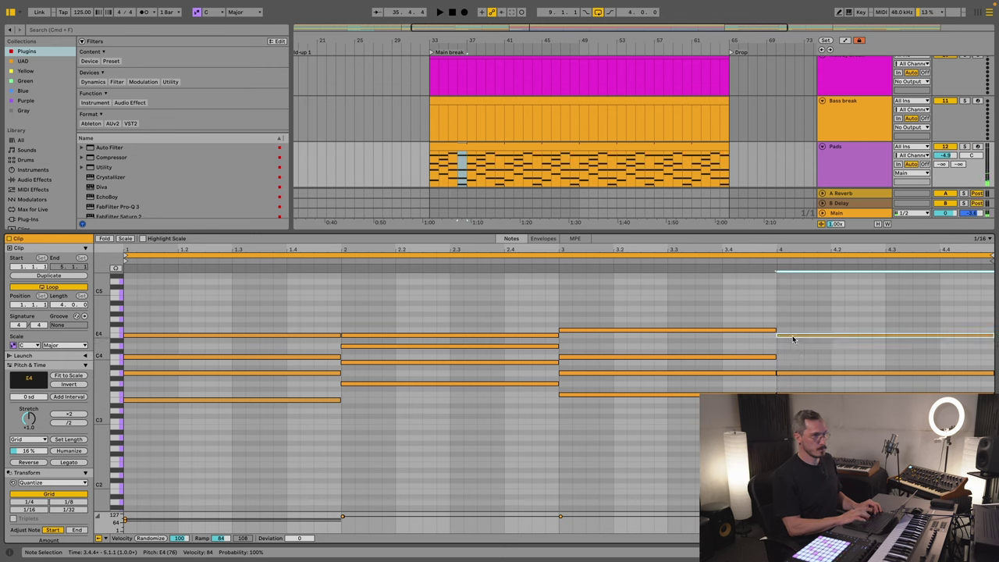
key(space)
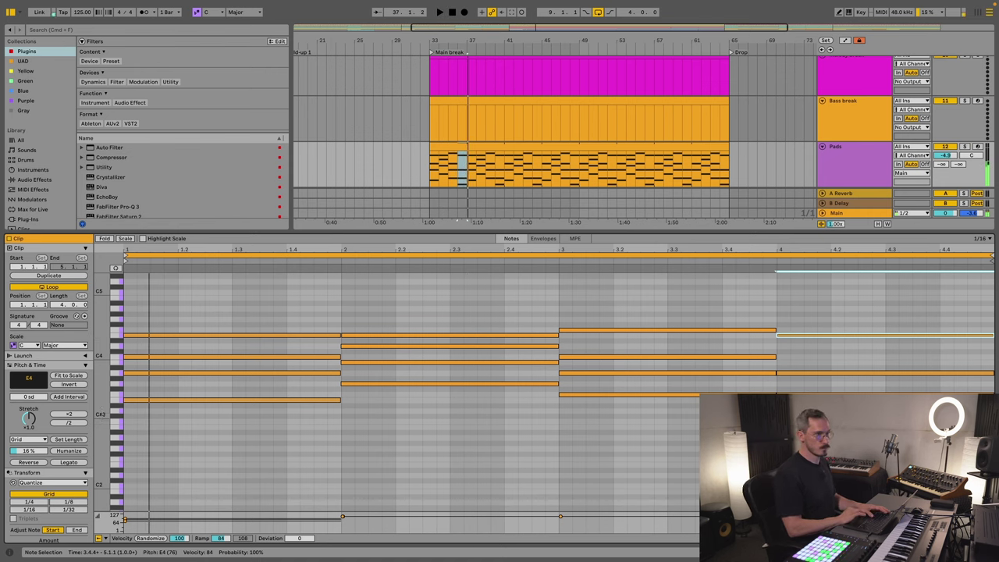
key(space)
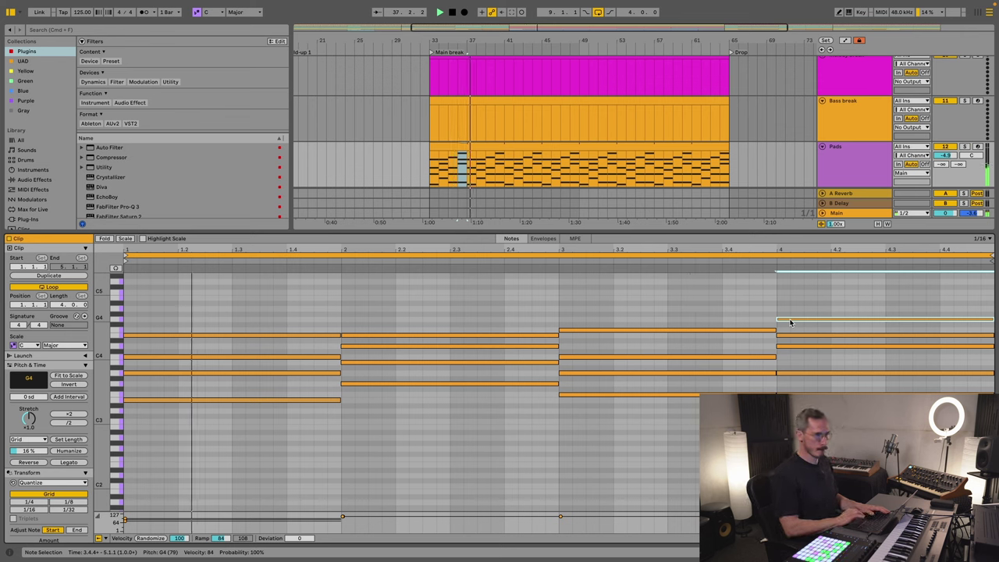
Step: Undo the G4 added above the fourth chord and raise the third chord's top note to G4
key(super+z)
key(super+z)
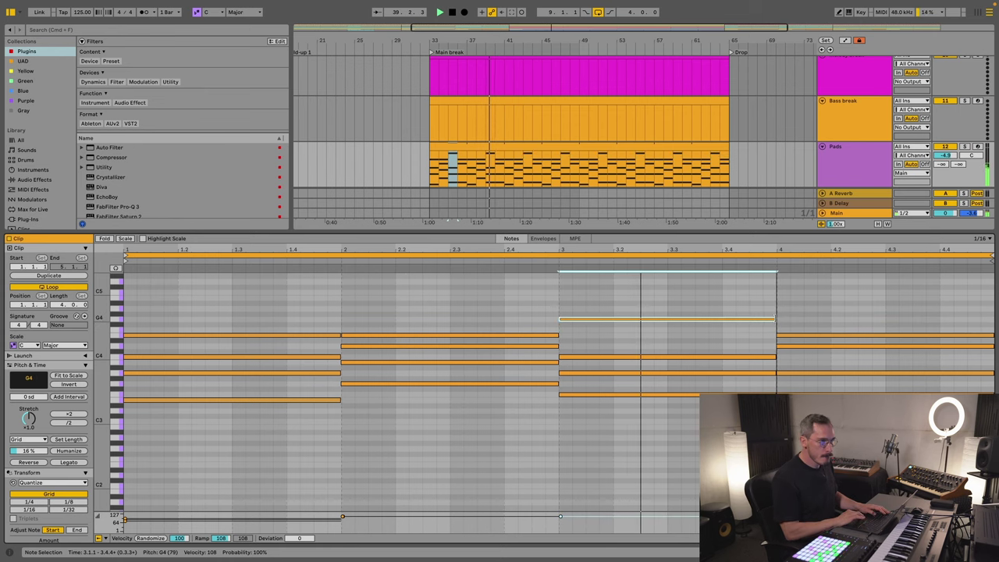
Step: Duplicate the third chord's G4 above the fourth chord, try it at F4 and A4, and deactivate the note
key(super+d)
click(788, 320)
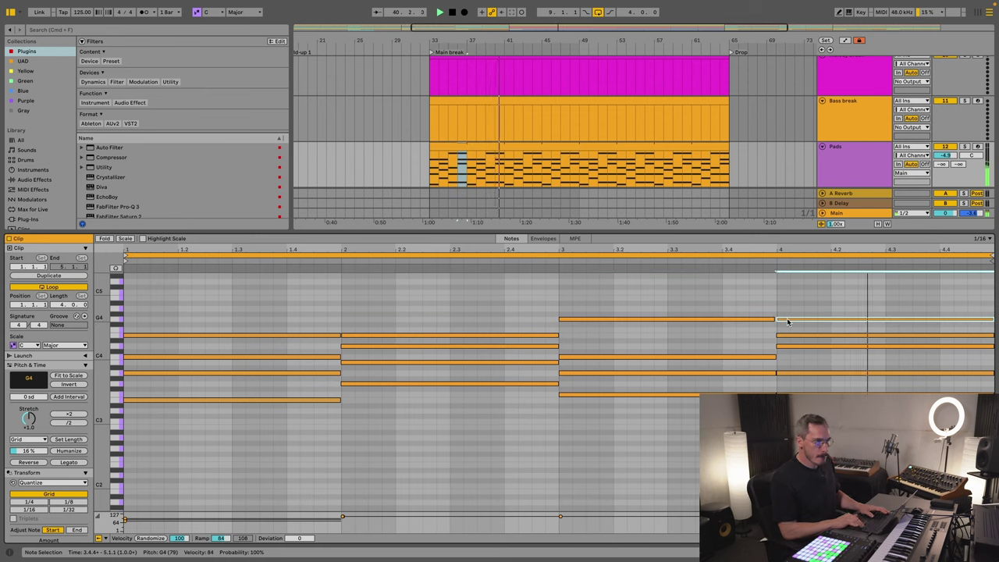
key(Down)
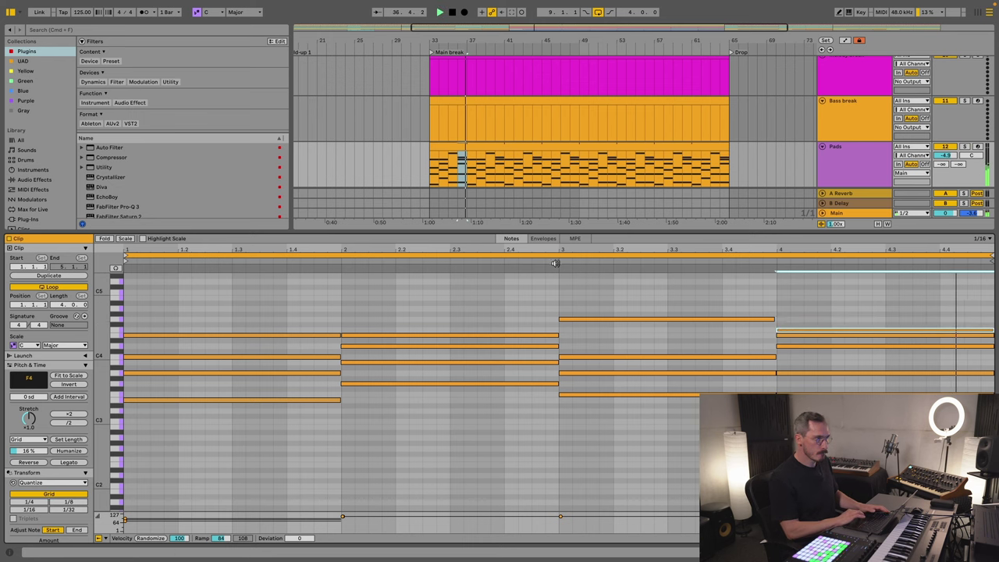
key(Up)
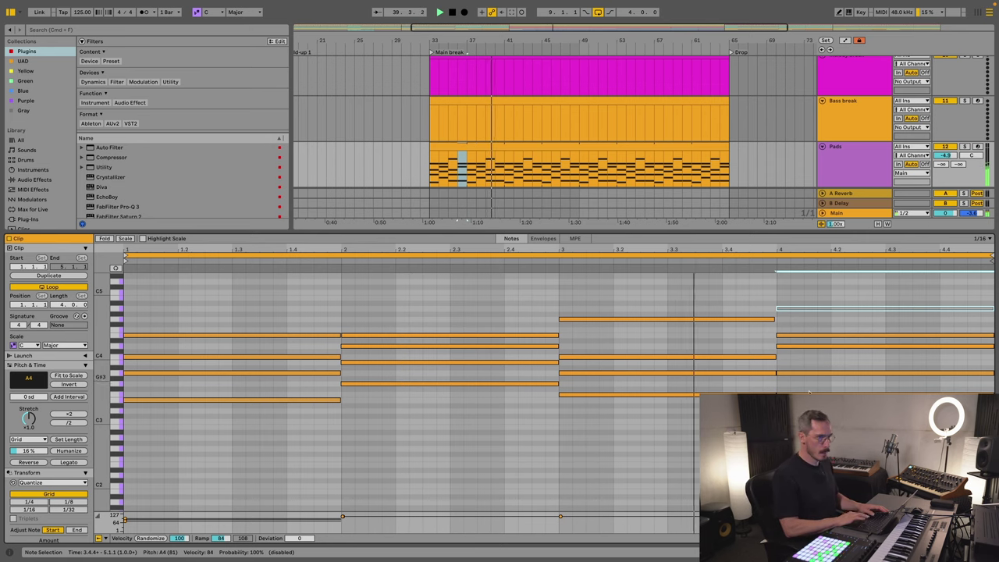
Step: Open the Pads track's Omnisphere instrument and examine the modulation, MIDI learn and automation options of layer A's filter cutoff
key(shift+Tab)
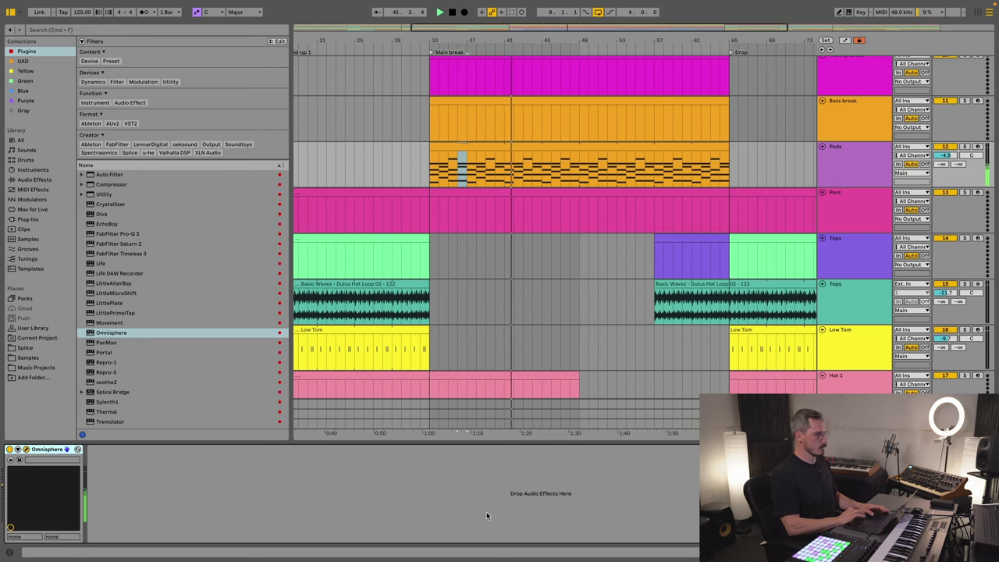
key(super+alt+p)
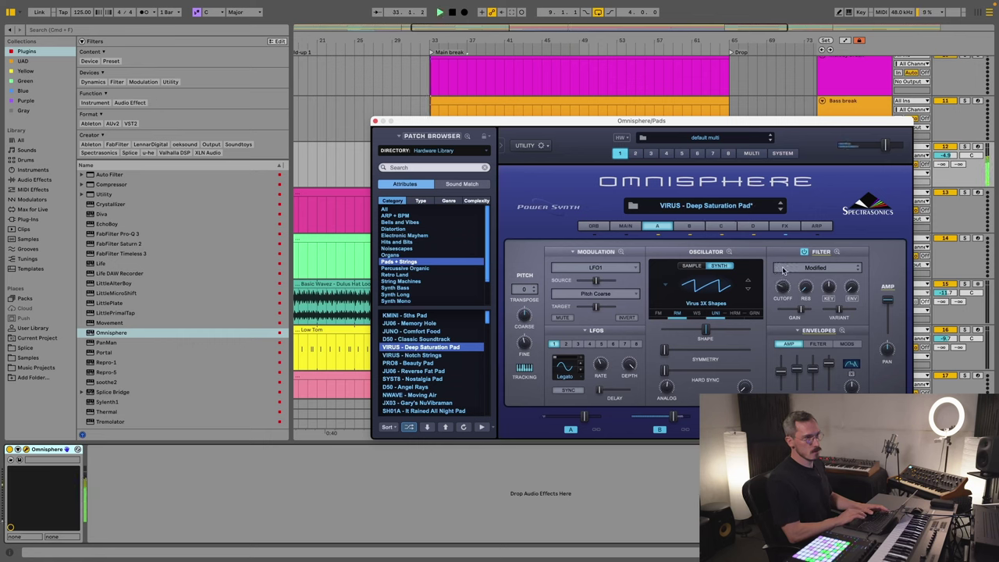
mouse_move(783, 287)
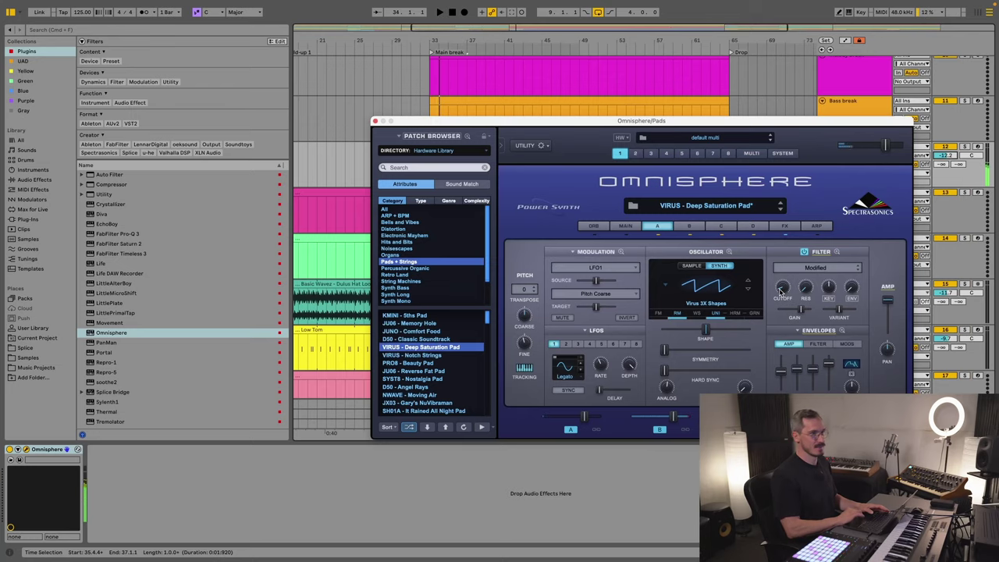
right_click(781, 291)
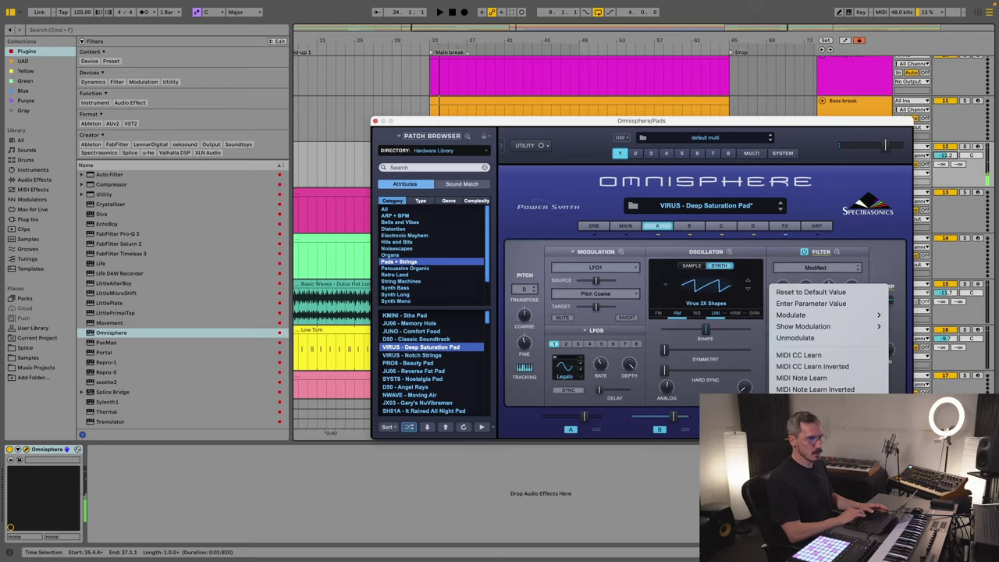
click(798, 318)
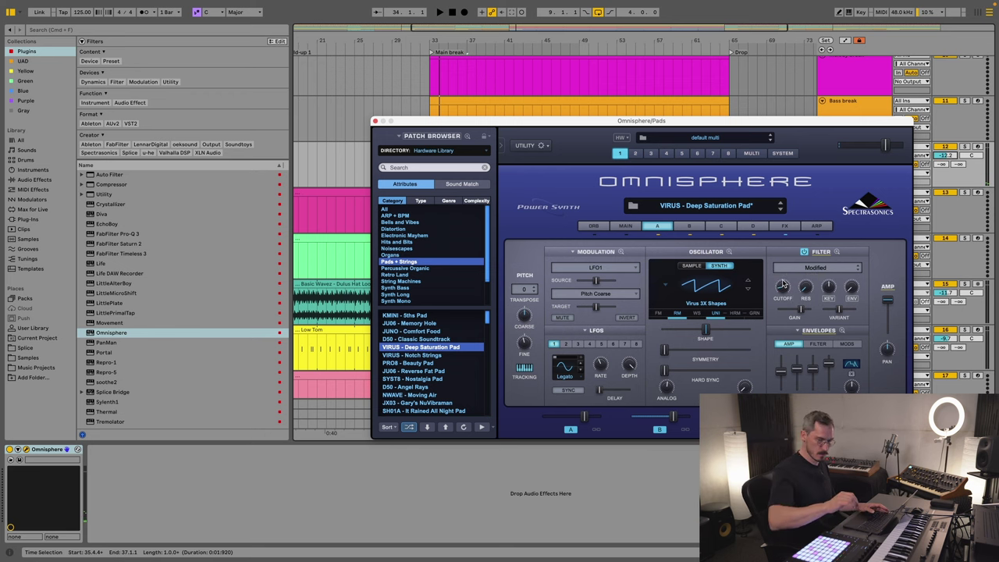
right_click(785, 290)
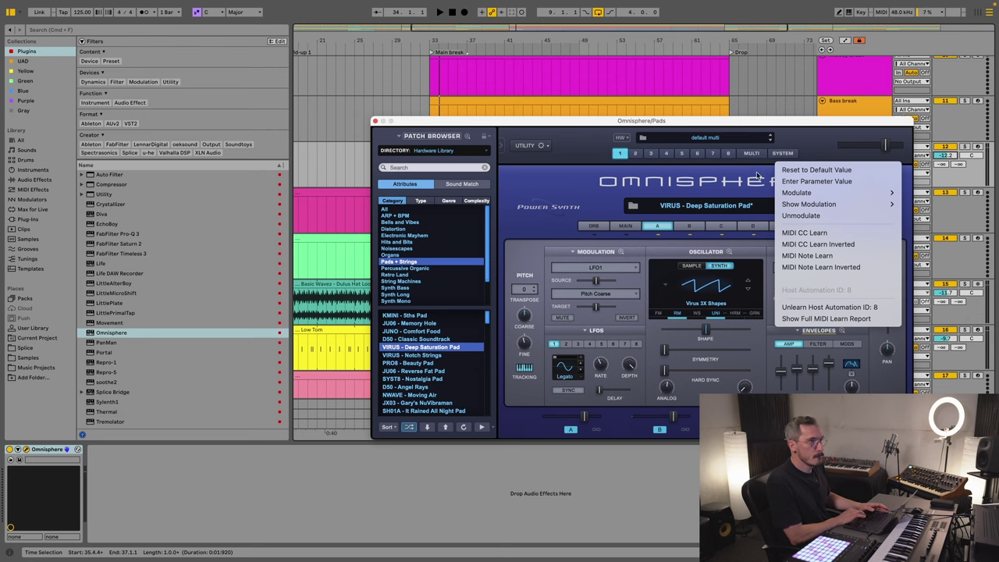
click(778, 247)
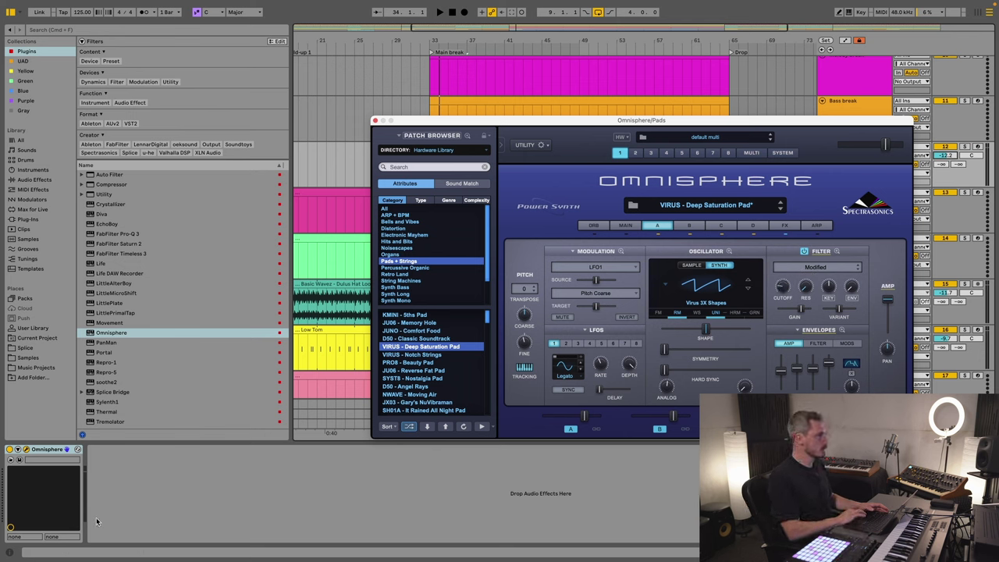
Step: Add layer A's filter cutoff to the Omnisphere device's configurable parameters, finish configuring, and hide the plug-in window
click(18, 449)
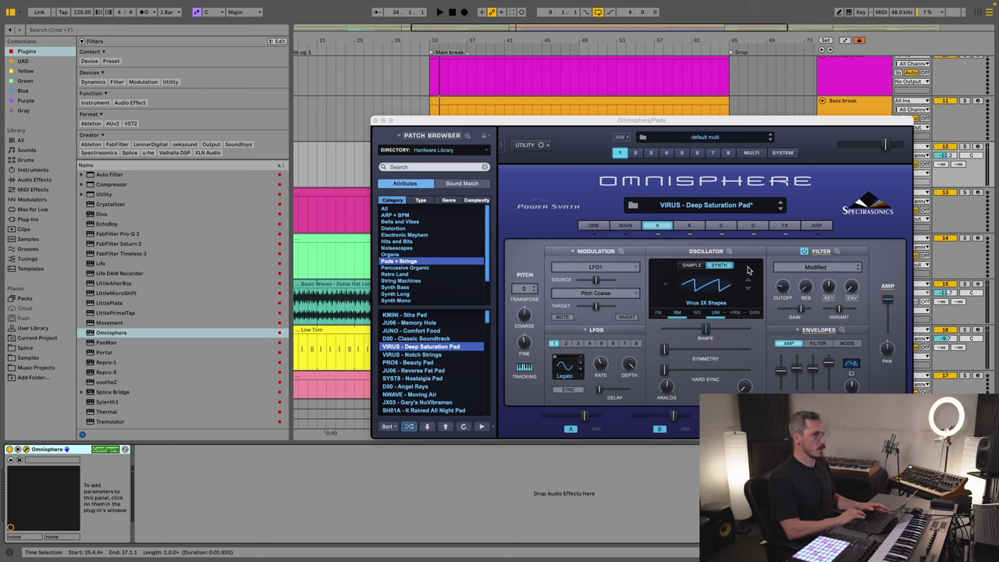
click(782, 287)
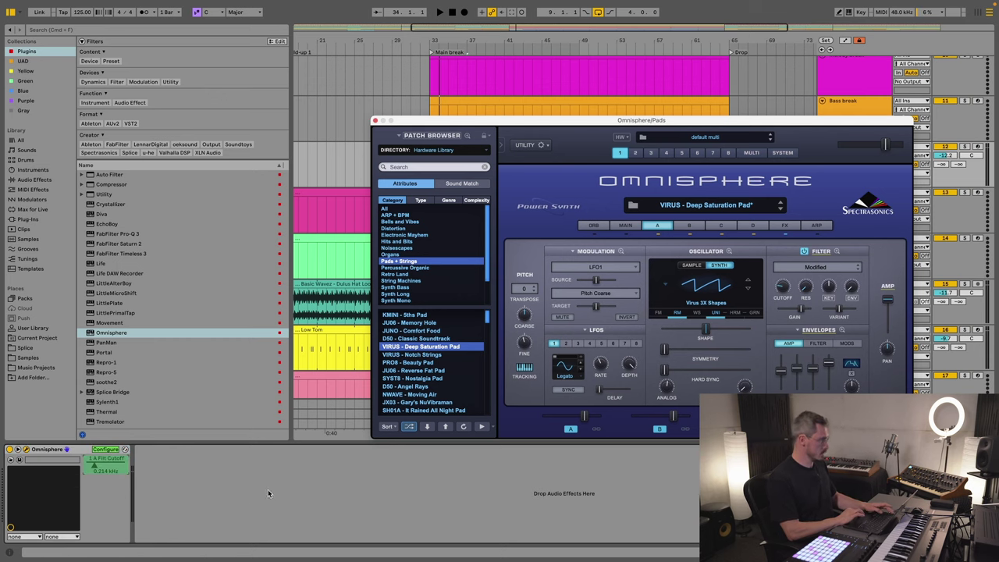
key(super+alt+p)
click(105, 450)
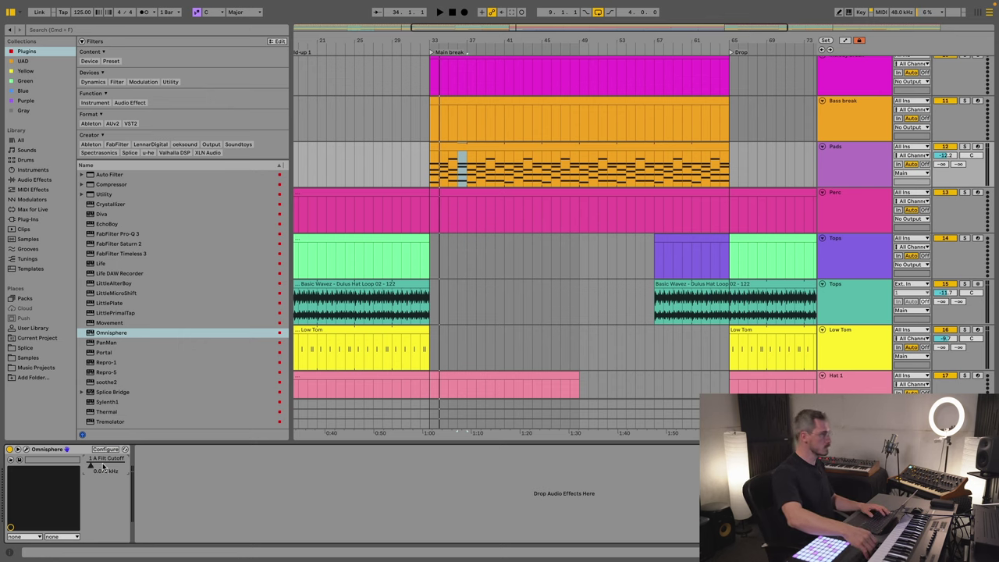
Step: Play the main break and lower the Pads track volume to -25.7 dB
key(space)
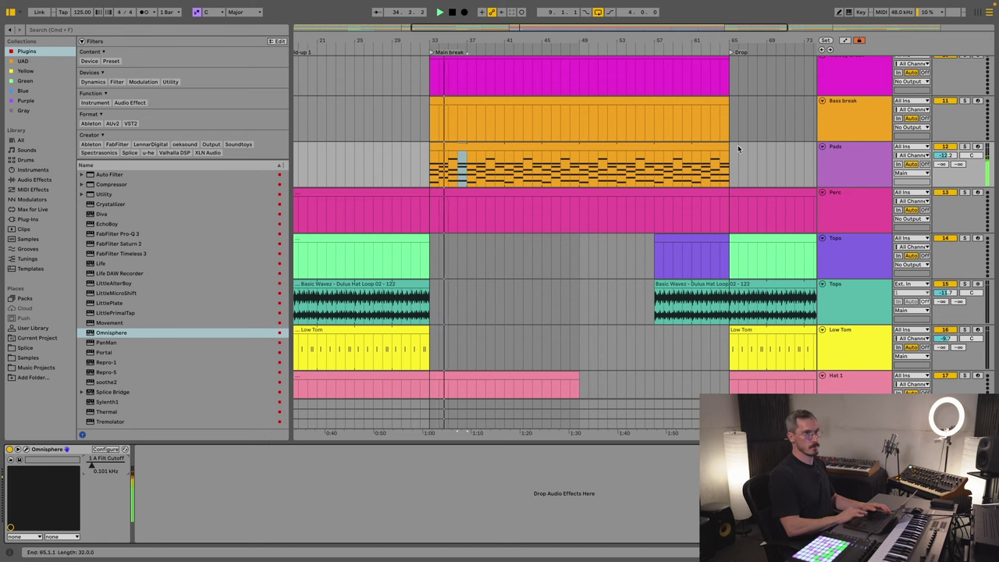
drag(945, 158, 945, 180)
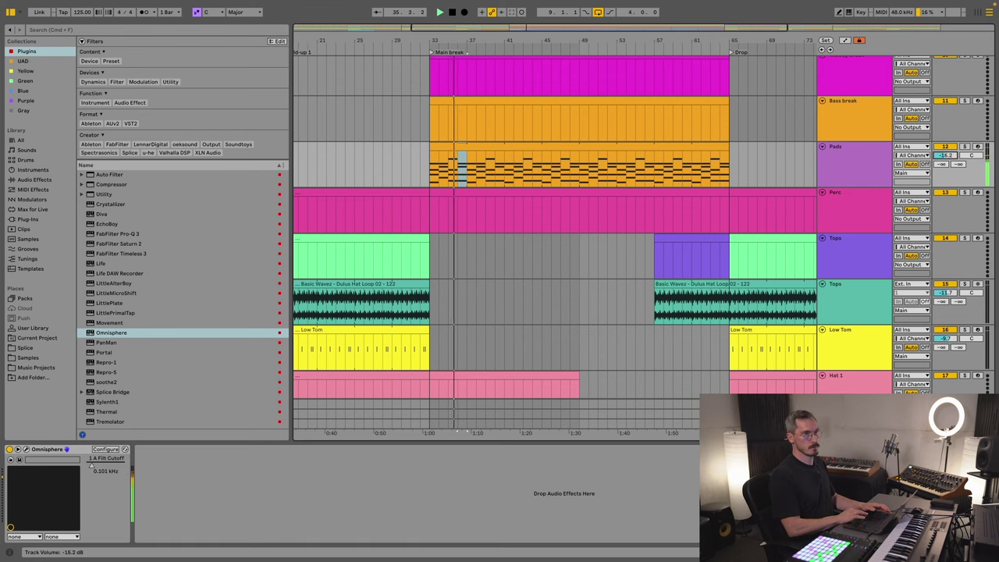
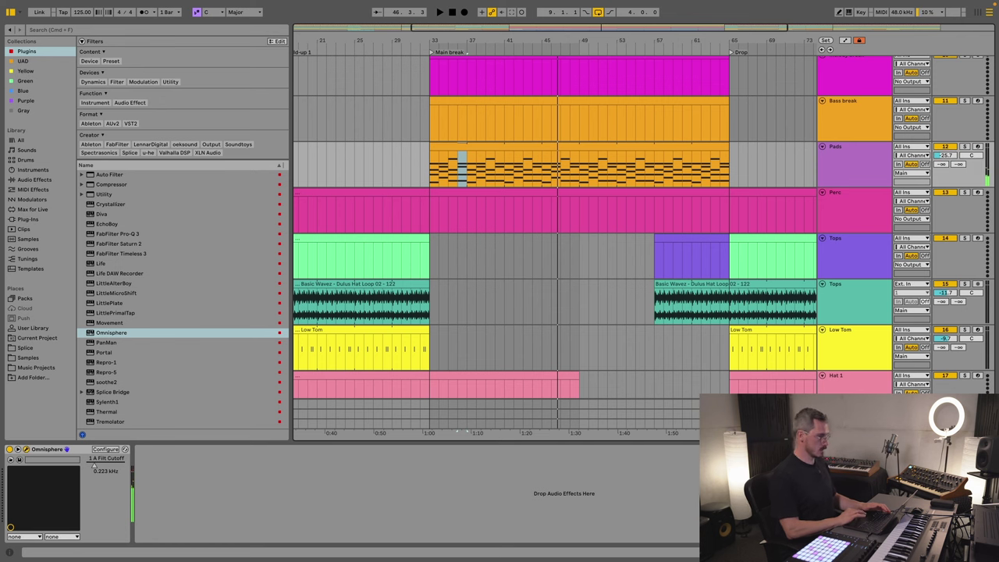
Step: Reopen the Pads track's Omnisphere window and load the VIRUS - Notch Strings patch
click(26, 449)
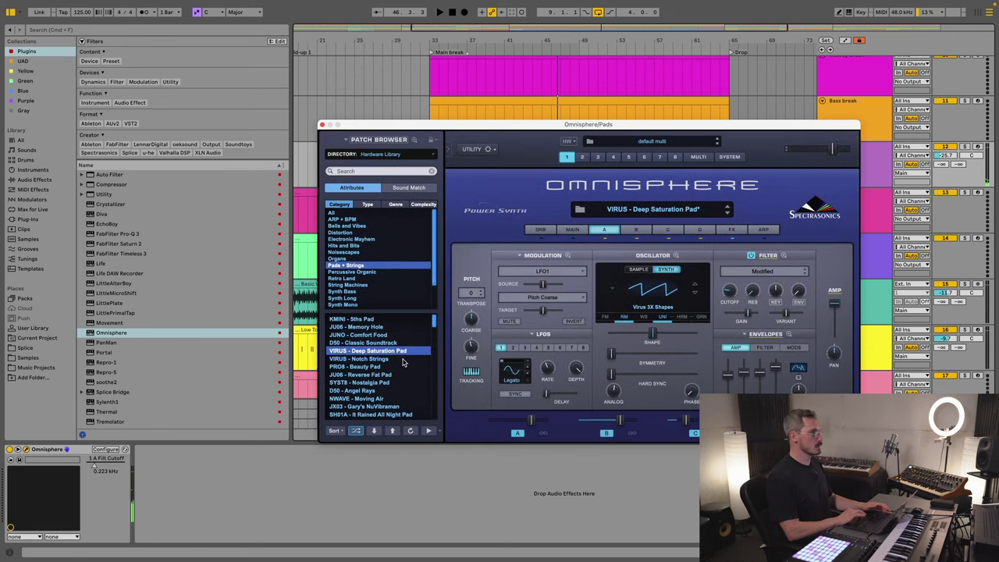
key(Down)
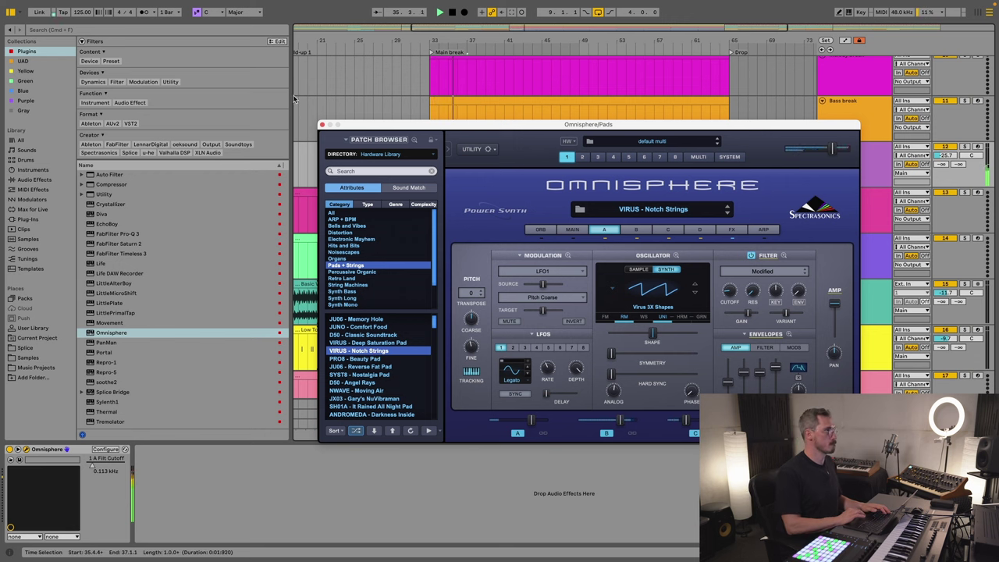
Step: Close the Omnisphere window and look over the other tracks' clips in the main break
click(322, 125)
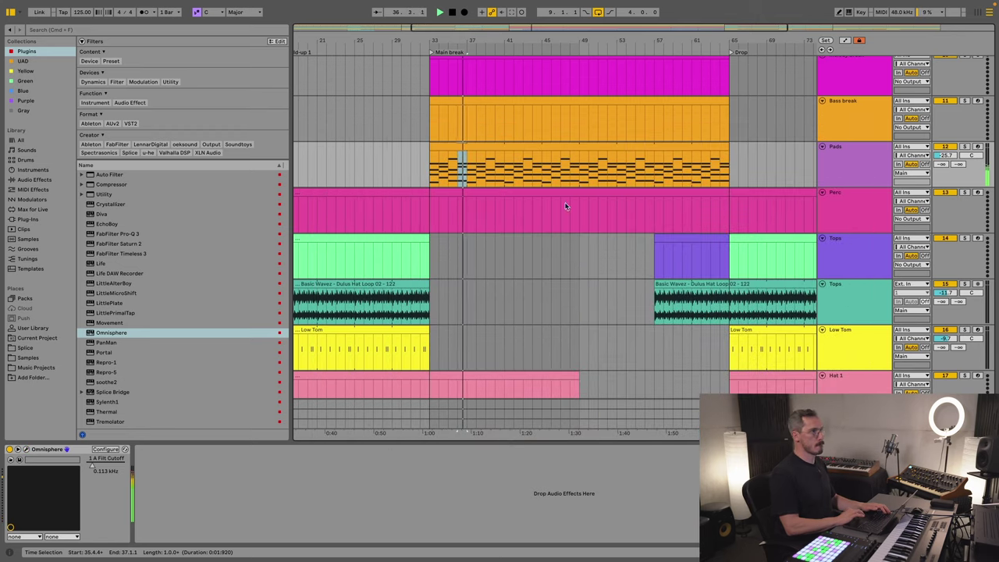
scroll(578, 179, down, 8)
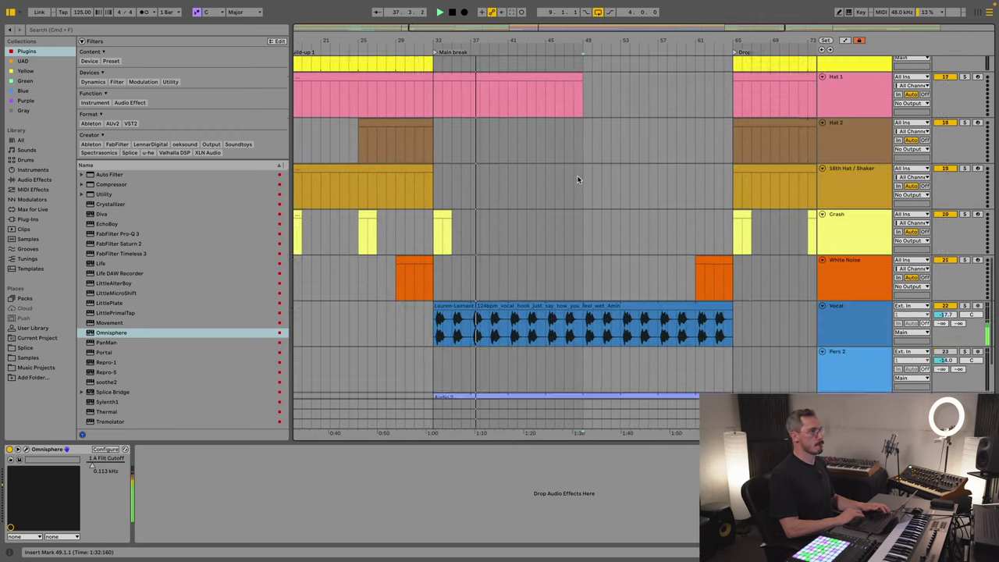
scroll(577, 174, up, 10)
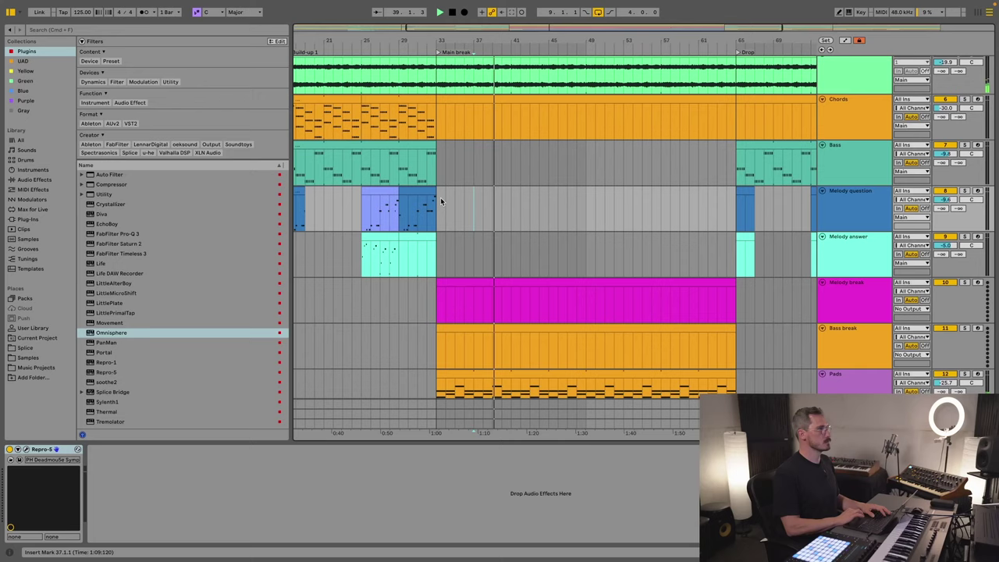
Step: Try a copy of the Melody question clip from bar 25 at bar 41 of the main break
click(385, 193)
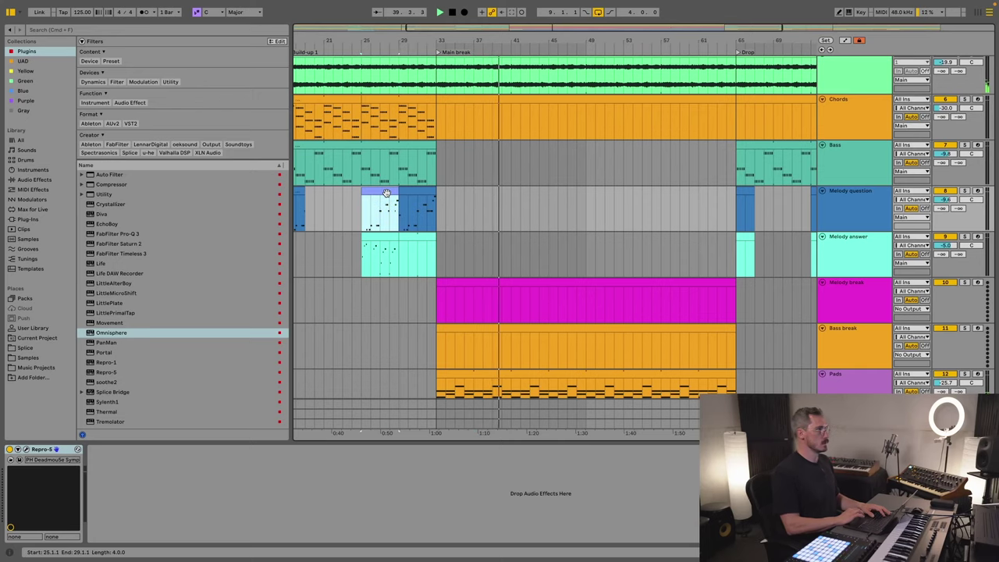
click(586, 218)
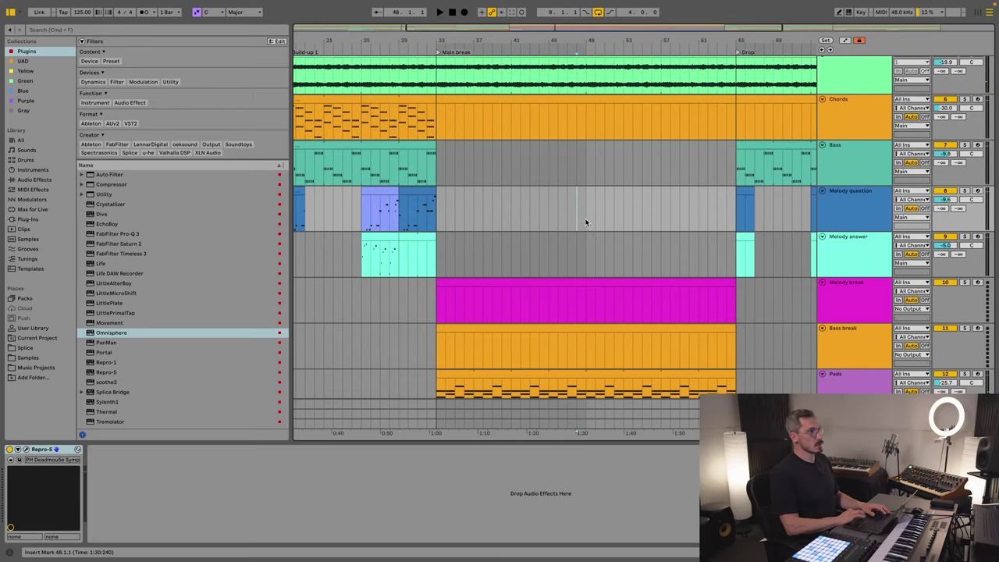
click(512, 216)
key(super+v)
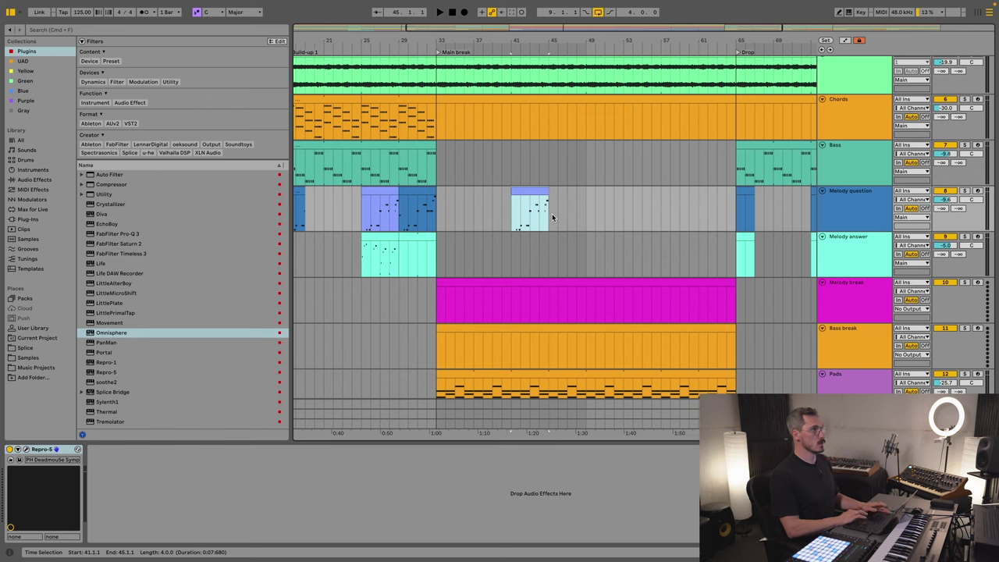
key(space)
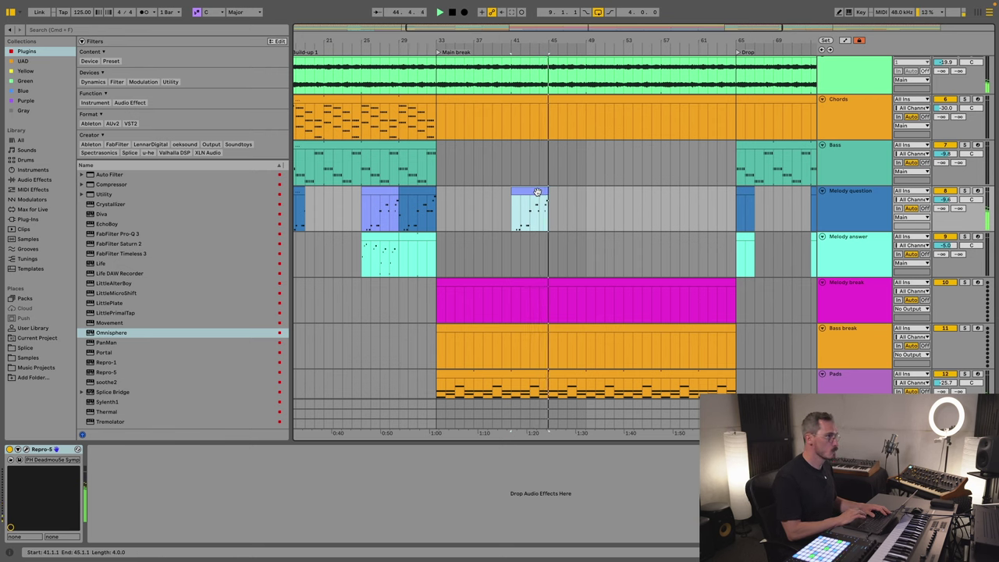
click(537, 195)
Step: Copy the Melody answer's four bars from bar 25 to bar 41 and repeat them up to the drop at bar 65
click(367, 262)
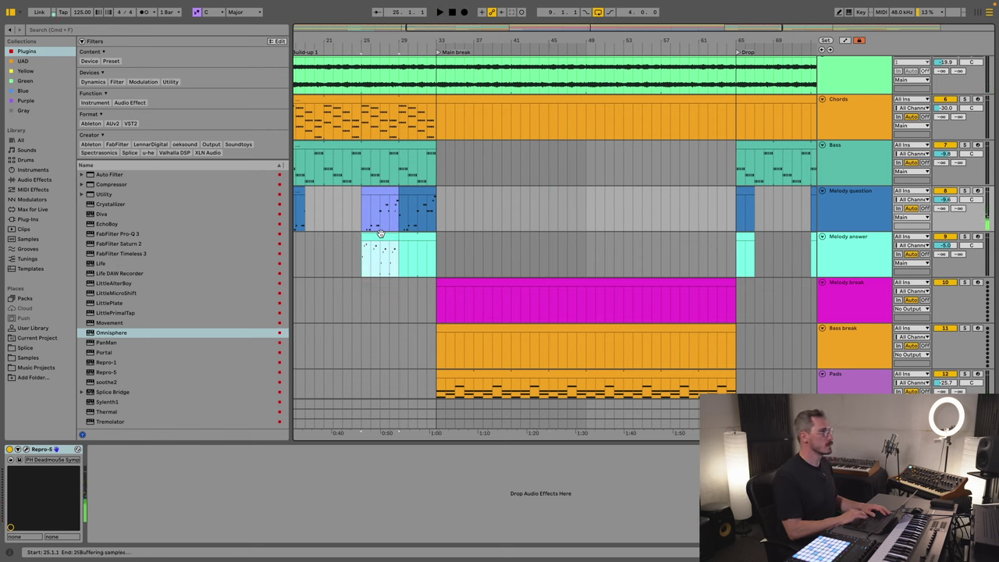
click(507, 256)
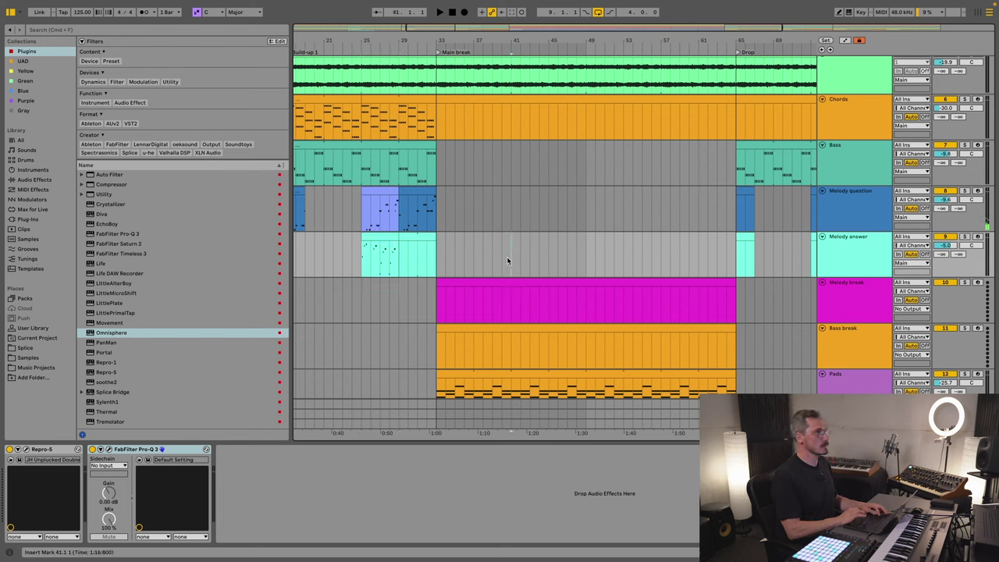
key(ctrl+v)
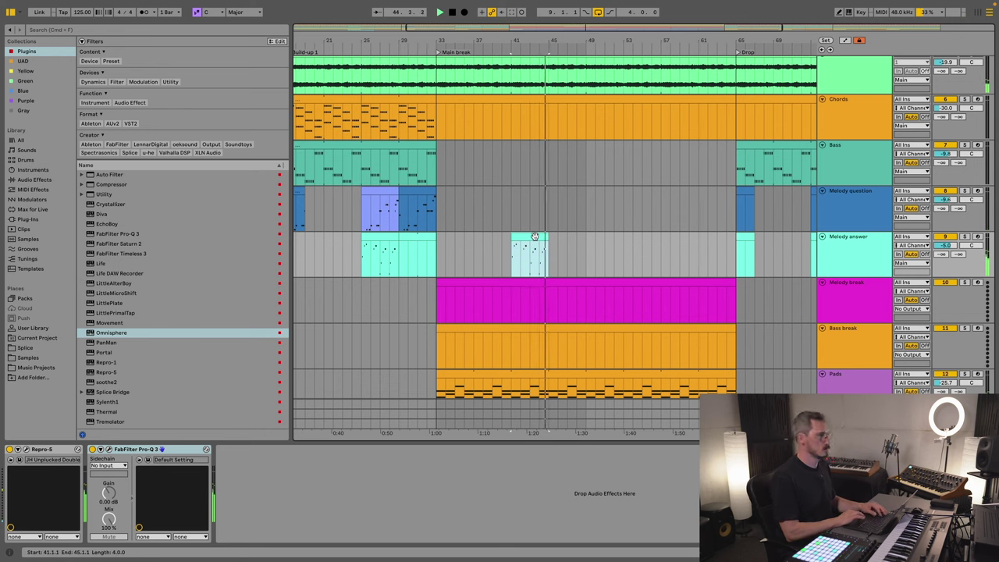
key(super+d)
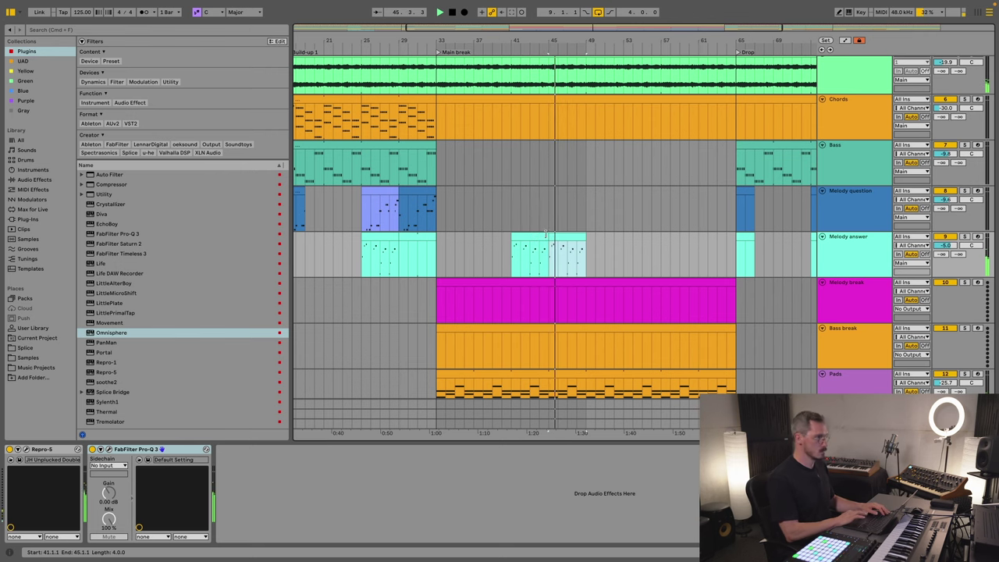
key(super+d)
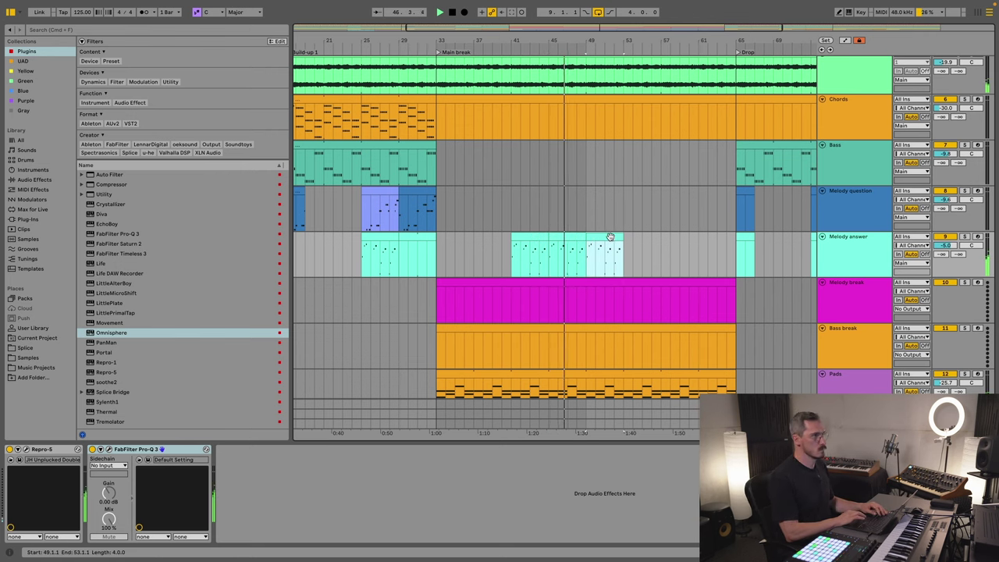
key(super+d)
key(super+d)
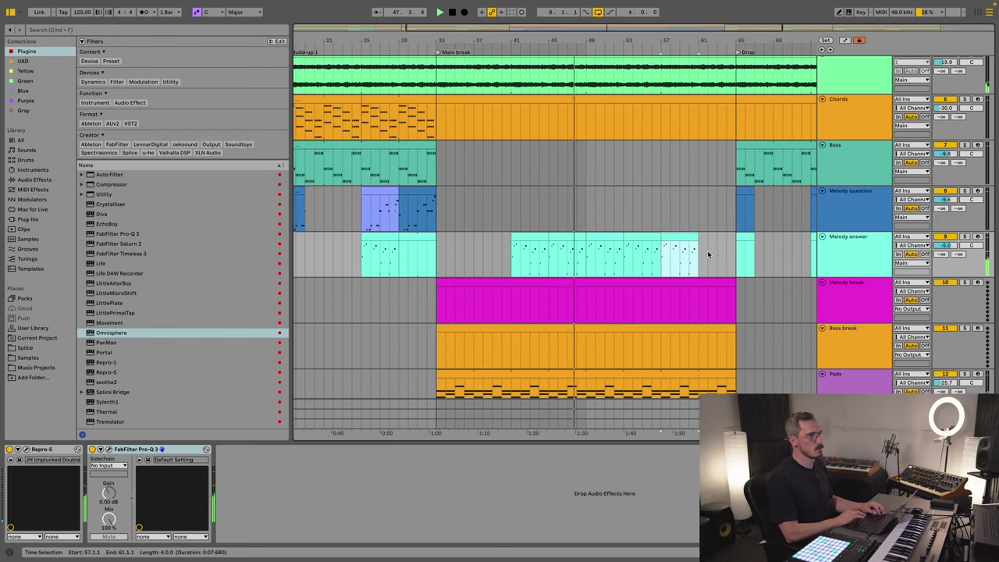
key(super+d)
Step: Duplicate the Melody answer track and delete the duplicate's clips between bars 40 and 49
scroll(708, 251, right, 5)
scroll(707, 251, down, 2)
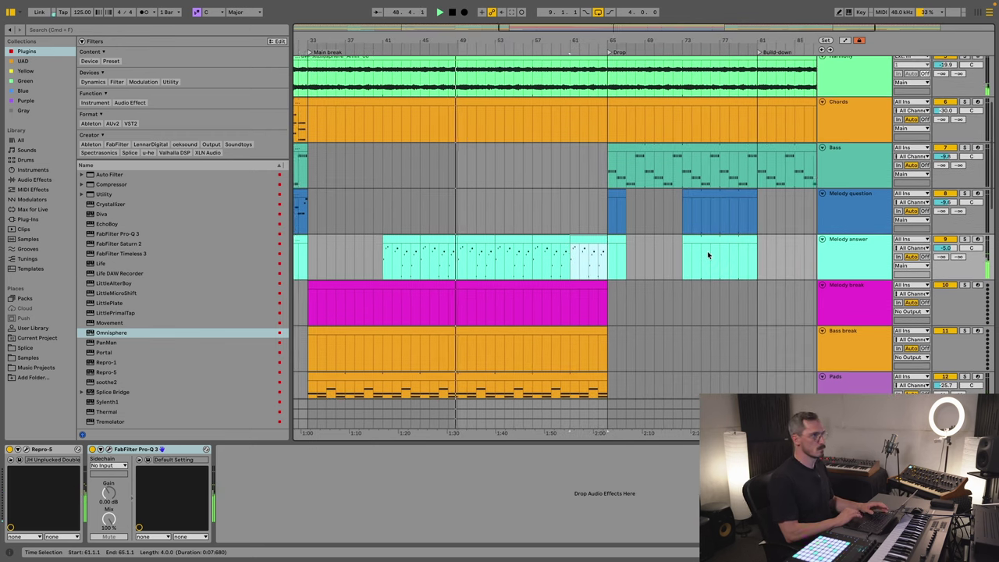
click(850, 205)
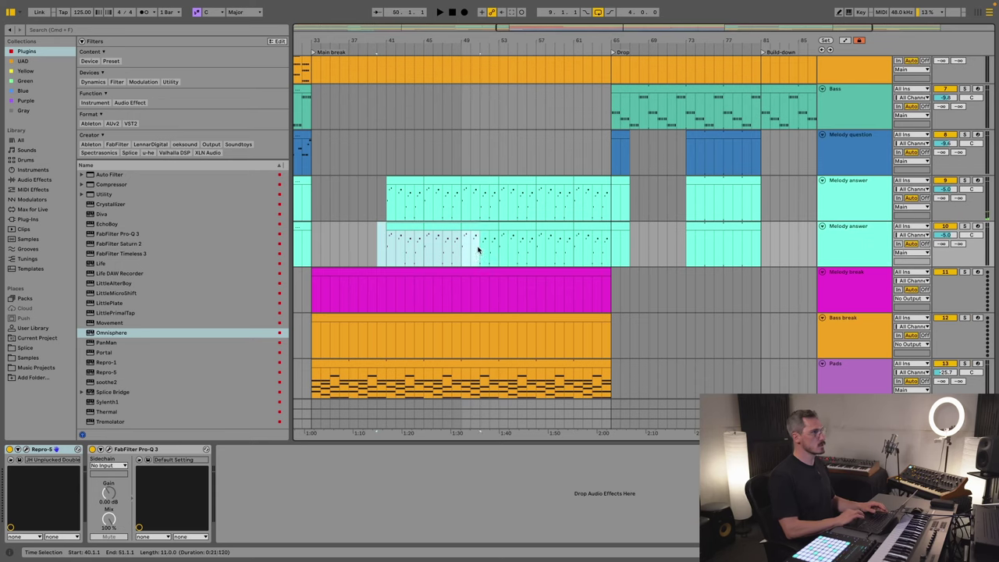
mouse_move(479, 250)
mouse_down()
mouse_move(531, 248)
mouse_move(459, 247)
mouse_up()
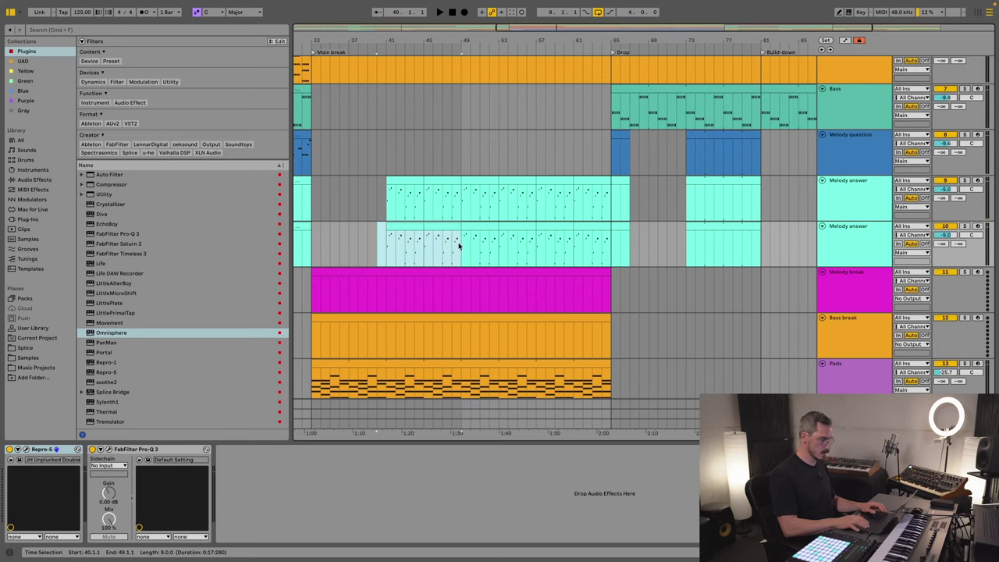
key(Delete)
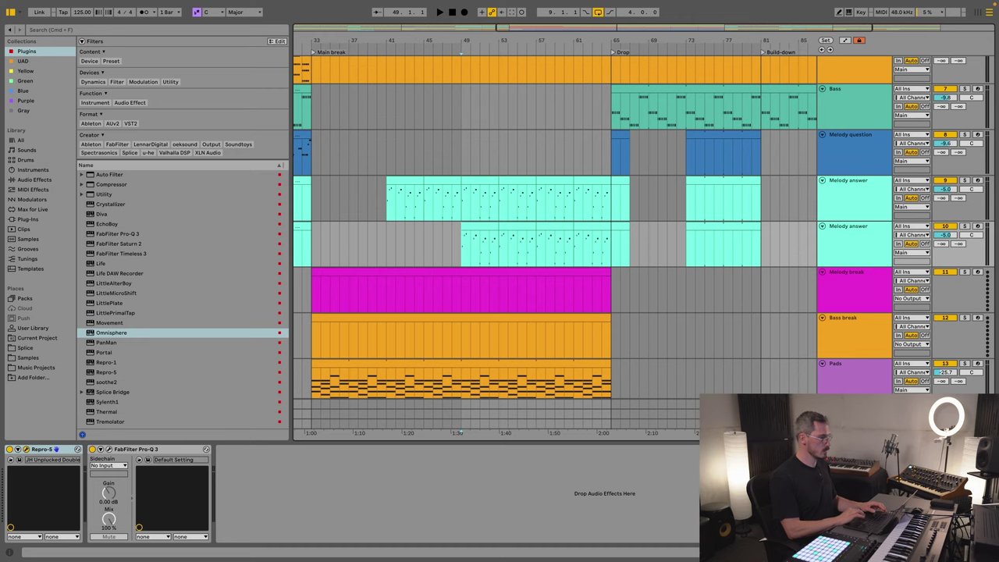
Step: Rename the duplicated track Melody answer 2 and play it soloed with its Repro-5 window open
key(super+alt+p)
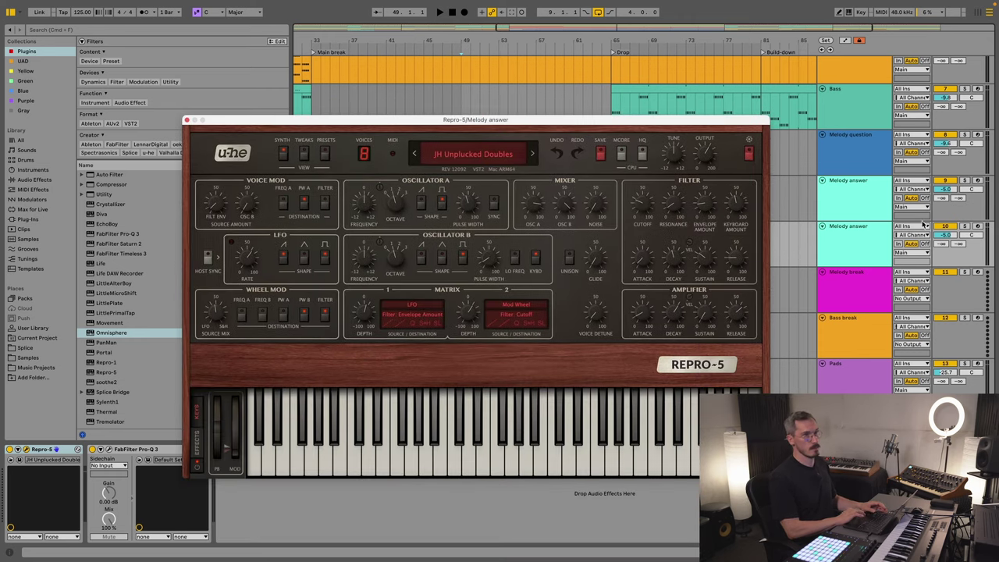
click(864, 247)
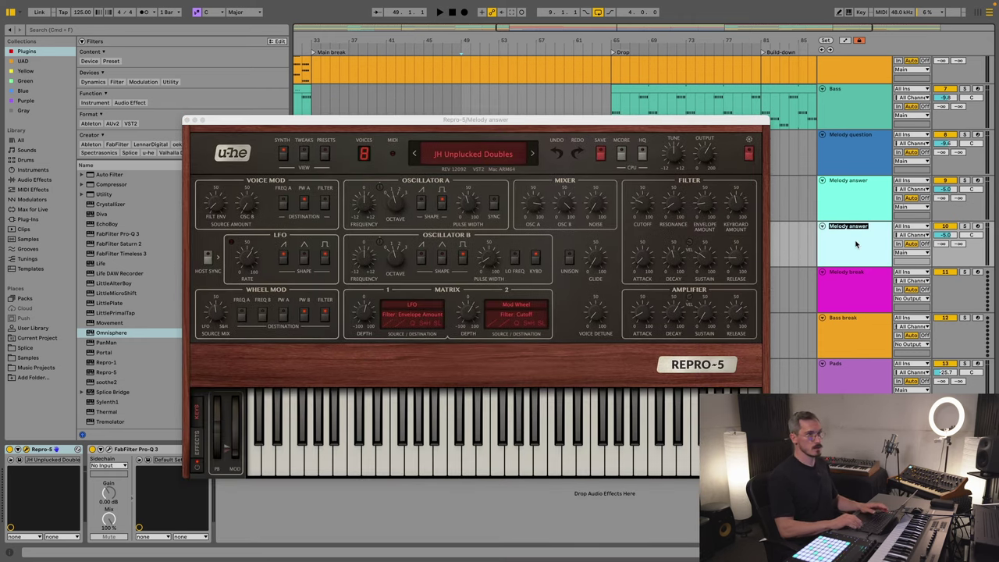
click(965, 225)
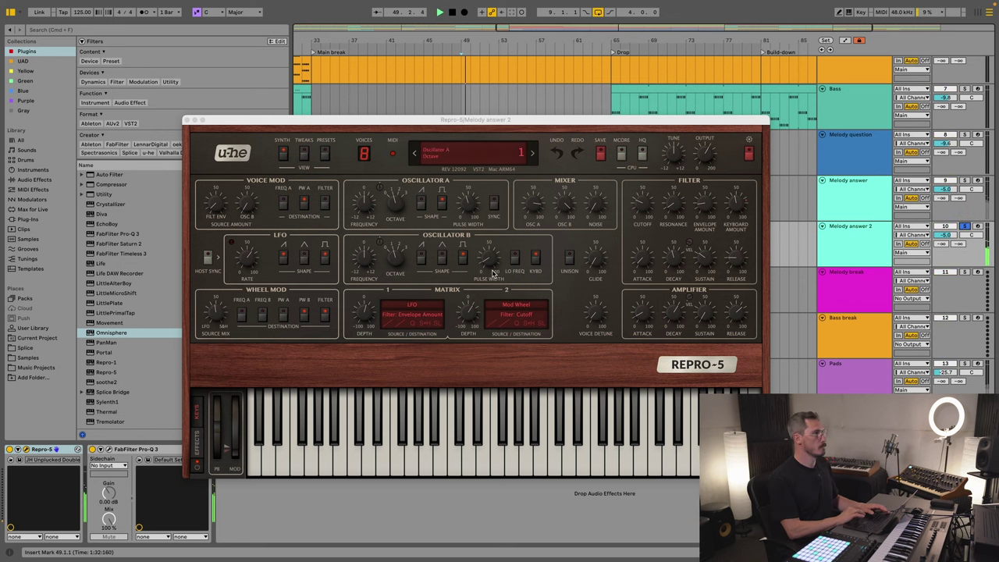
Step: Check the Repro-5 presets and replace the instrument on Melody answer 2 with Diva
click(328, 155)
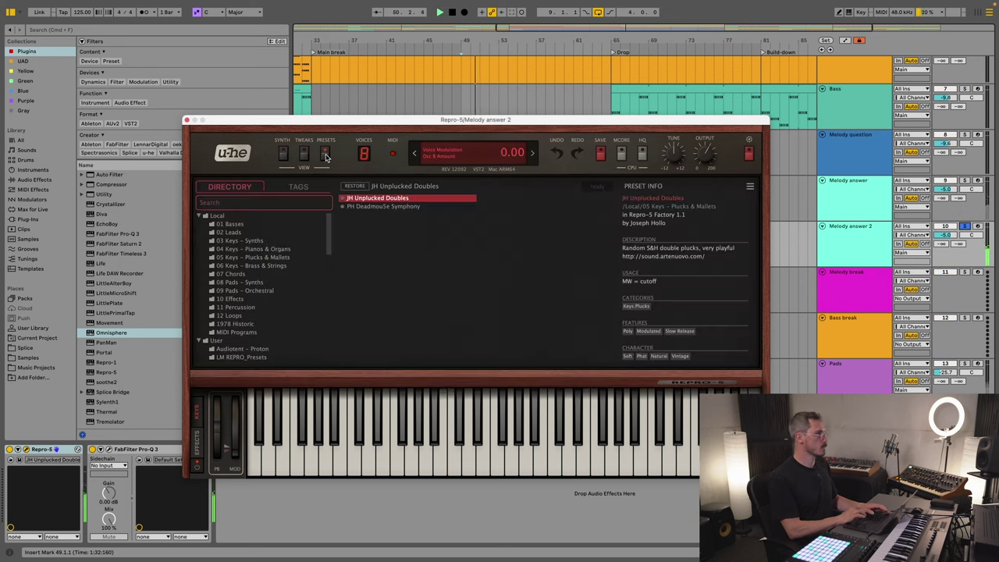
double_click(101, 215)
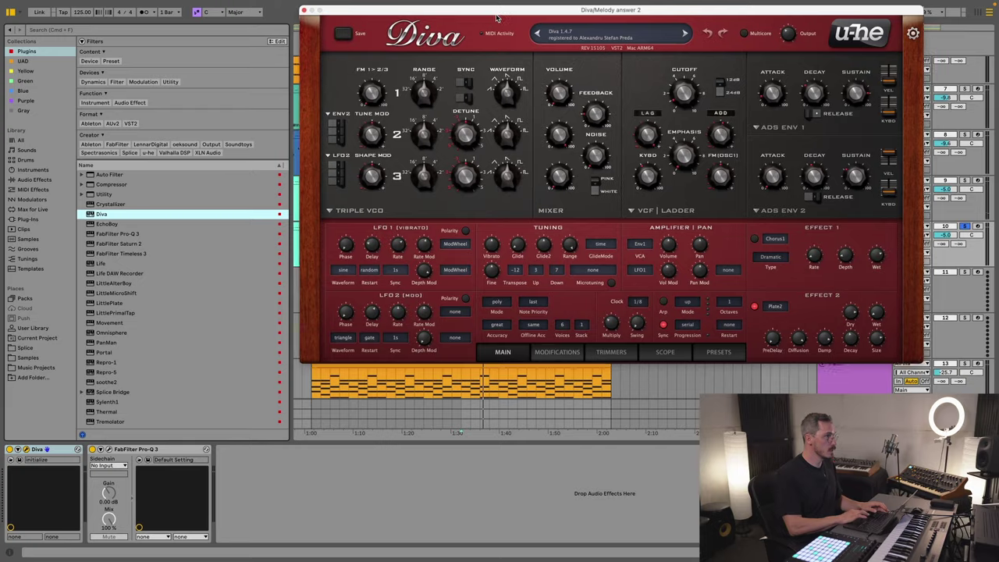
drag(486, 15, 450, 100)
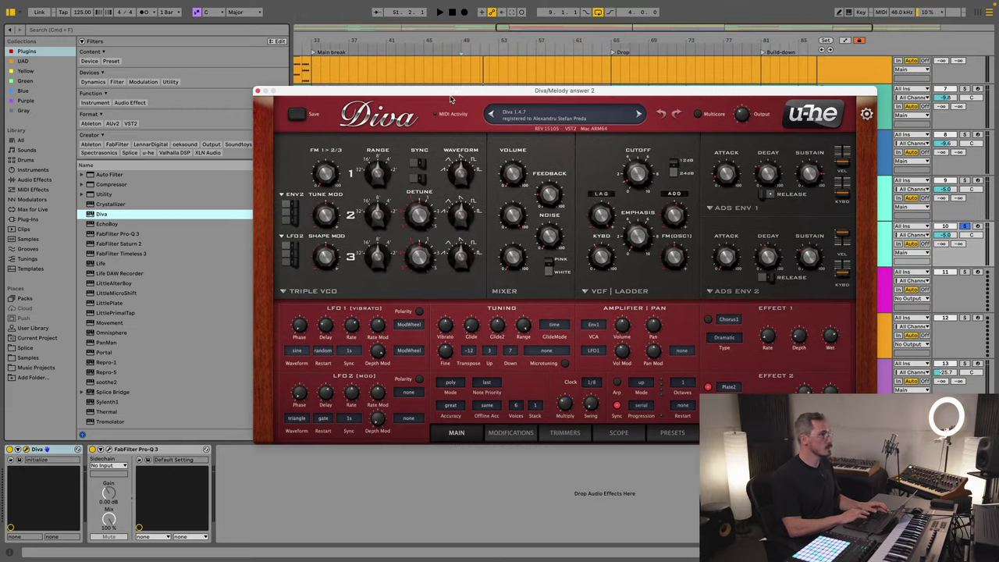
Step: Load the BW Visions 2 - Pluck - Cactus preset from Diva's Favourite 1 list
click(671, 434)
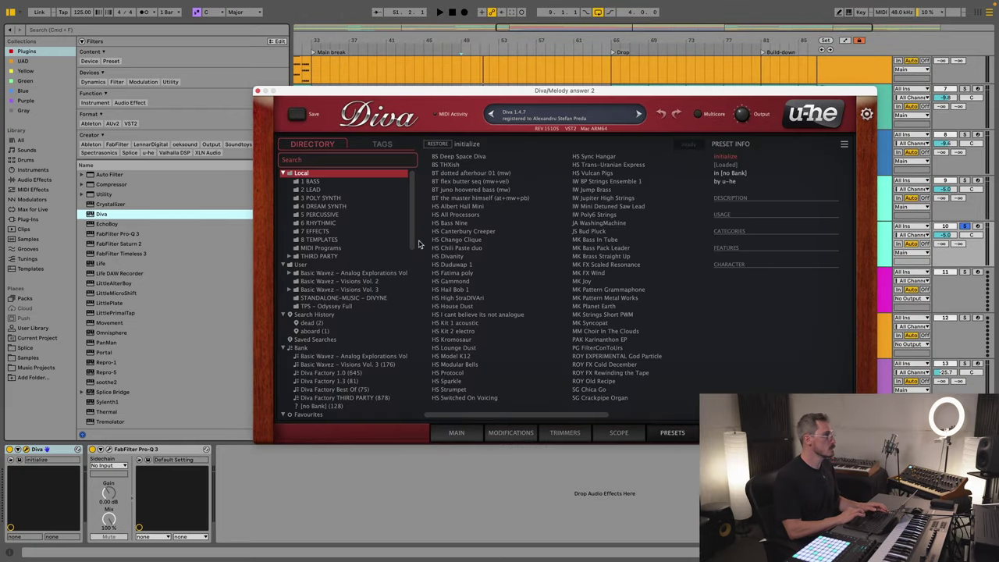
click(336, 273)
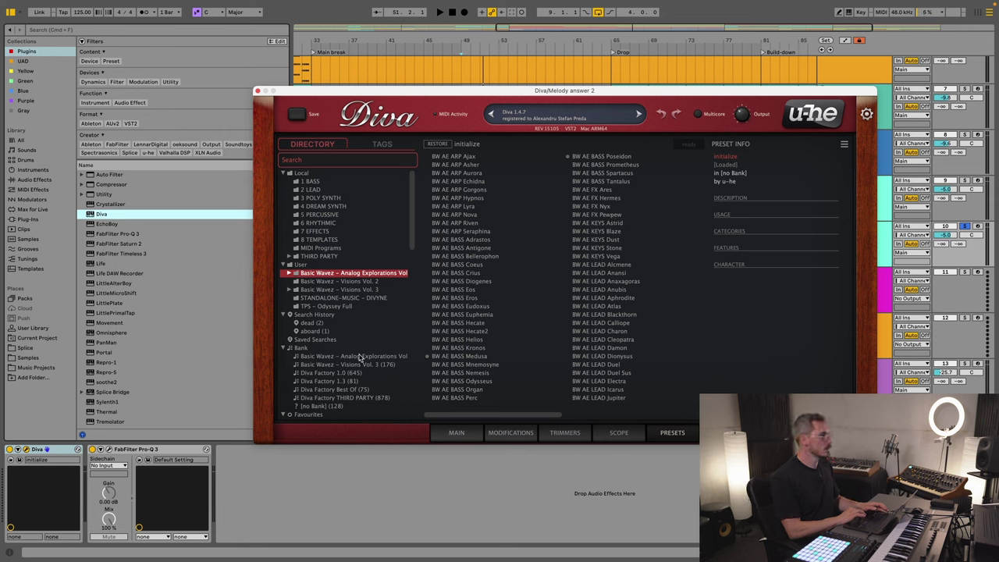
scroll(363, 336, down, 8)
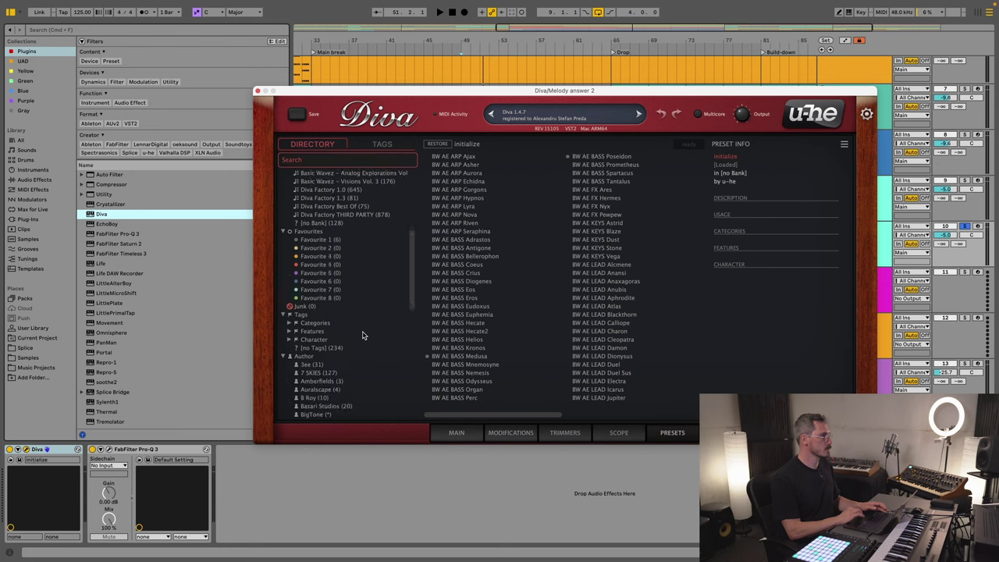
click(334, 232)
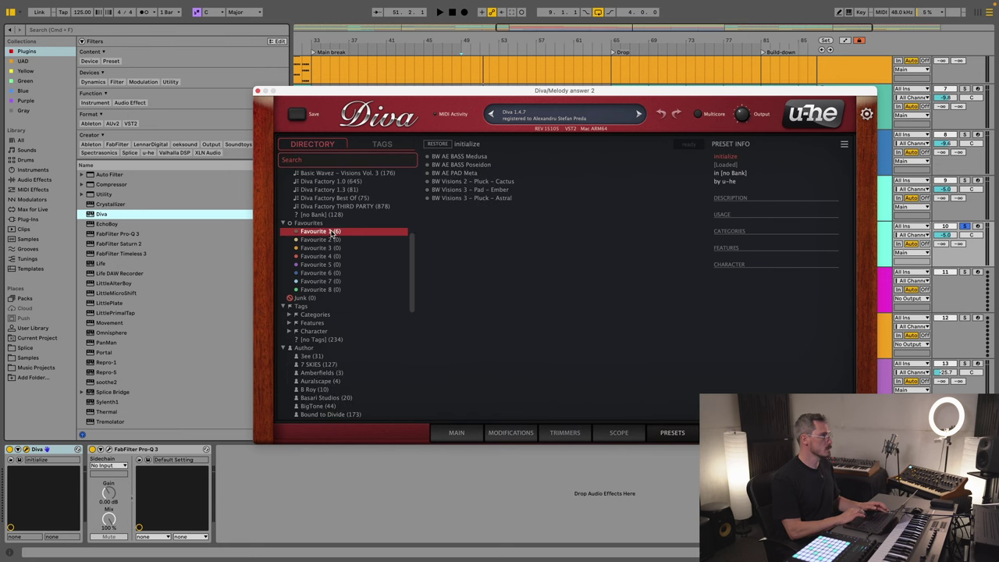
click(493, 182)
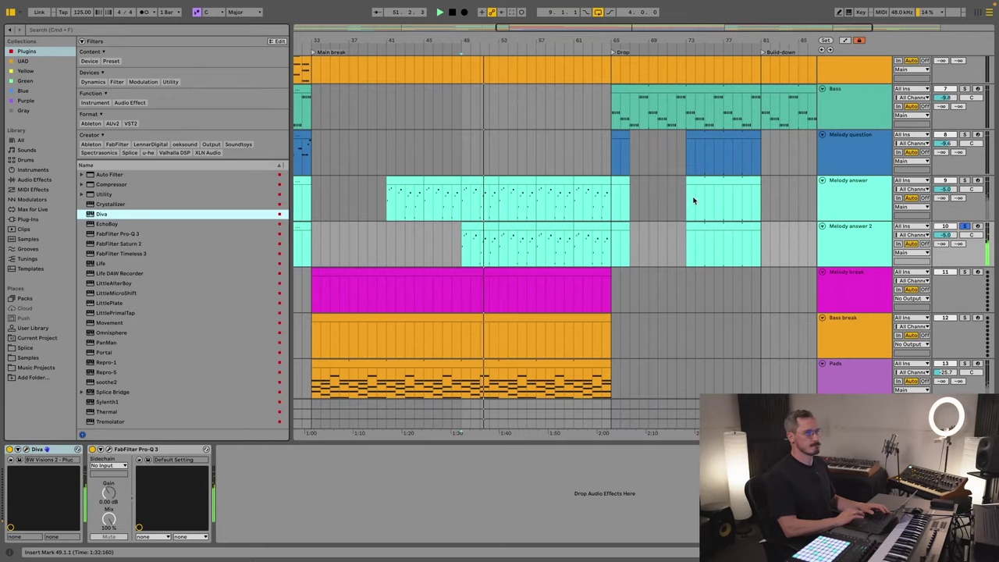
Step: Unsolo Melody answer 2, lower its volume to -5.7 dB, and play it together with the other parts
click(965, 227)
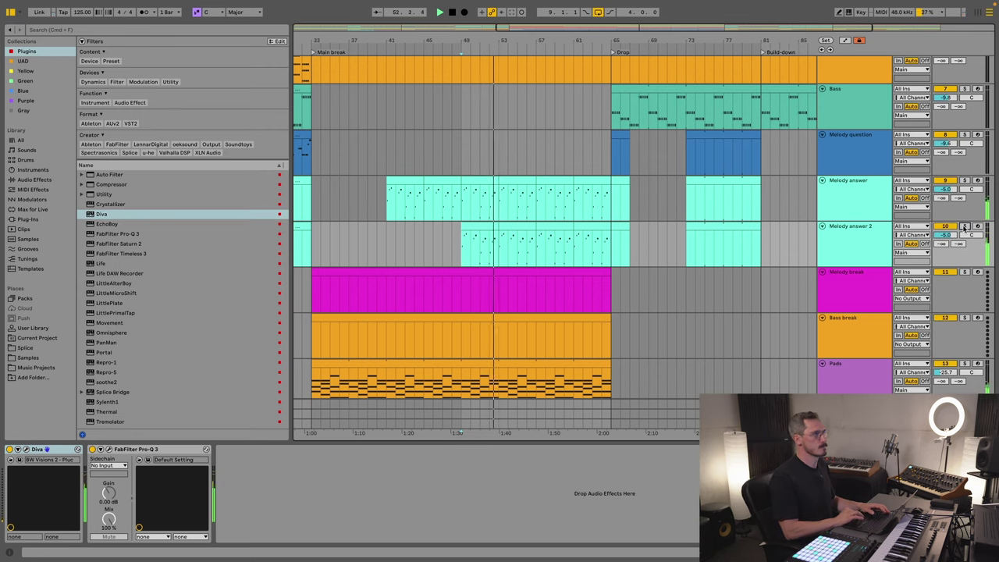
drag(955, 234, 955, 240)
key(space)
click(529, 226)
key(space)
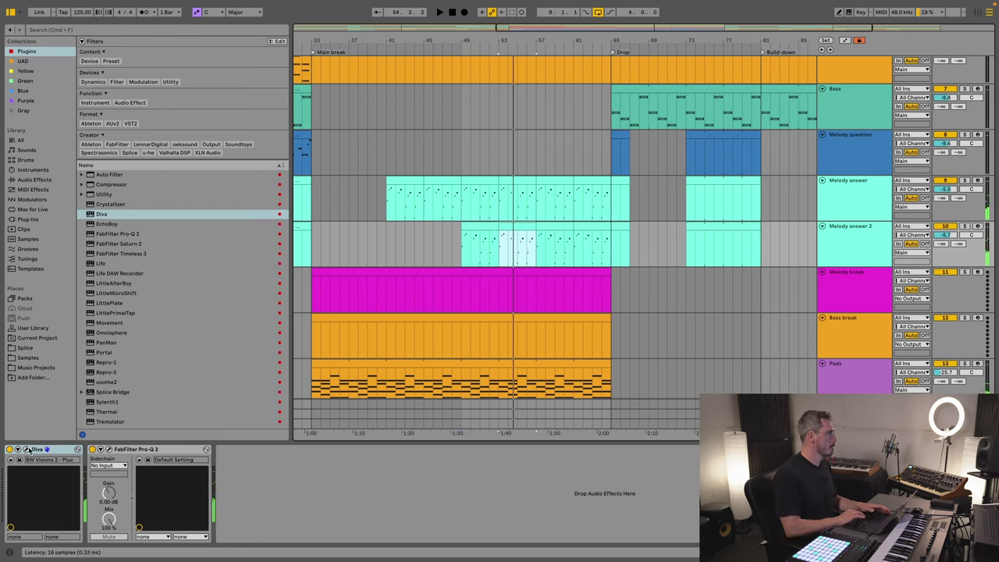
Step: Examine the Cactus pluck's main settings in Diva while playing the break, and close the plug-in window
key(super+alt+p)
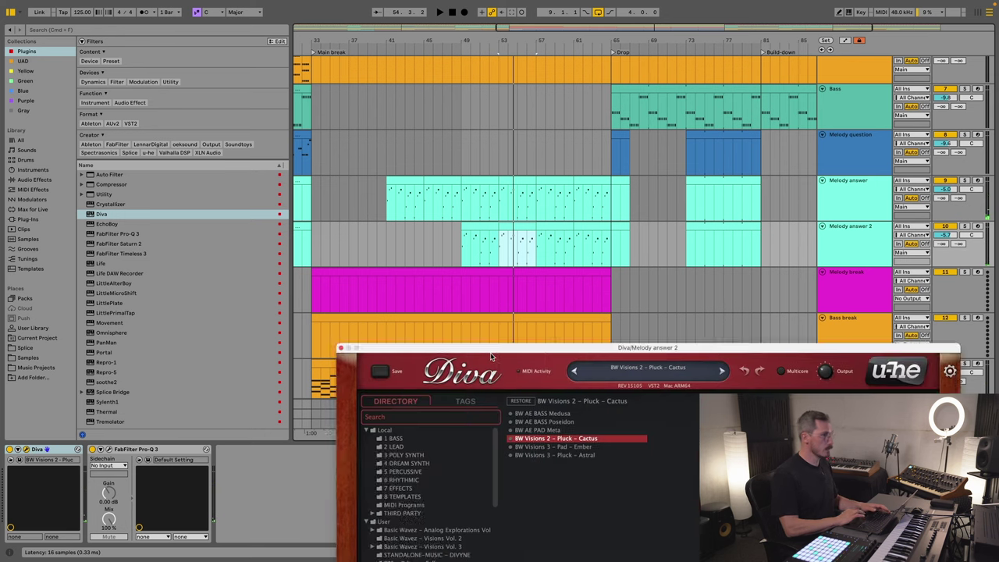
click(528, 479)
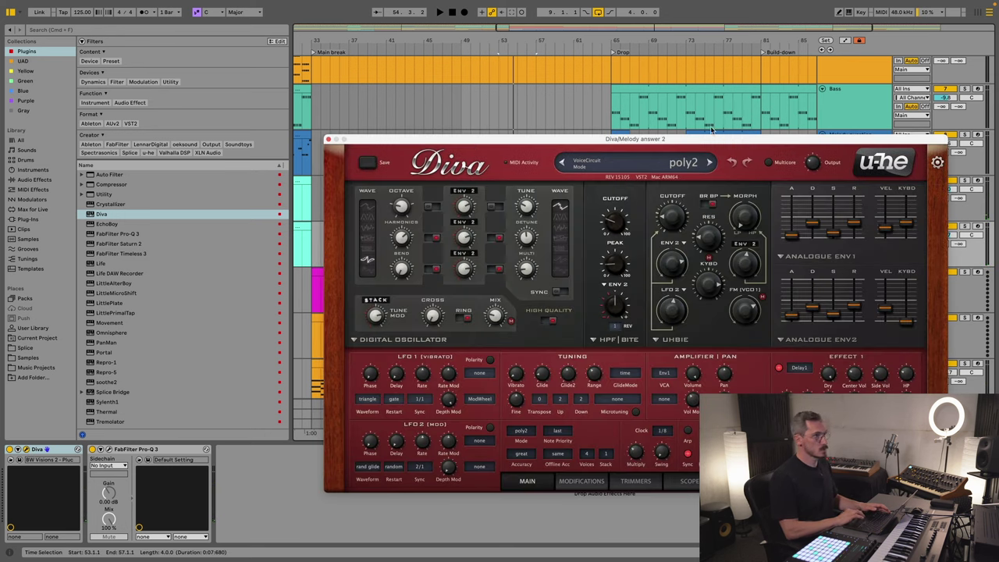
key(space)
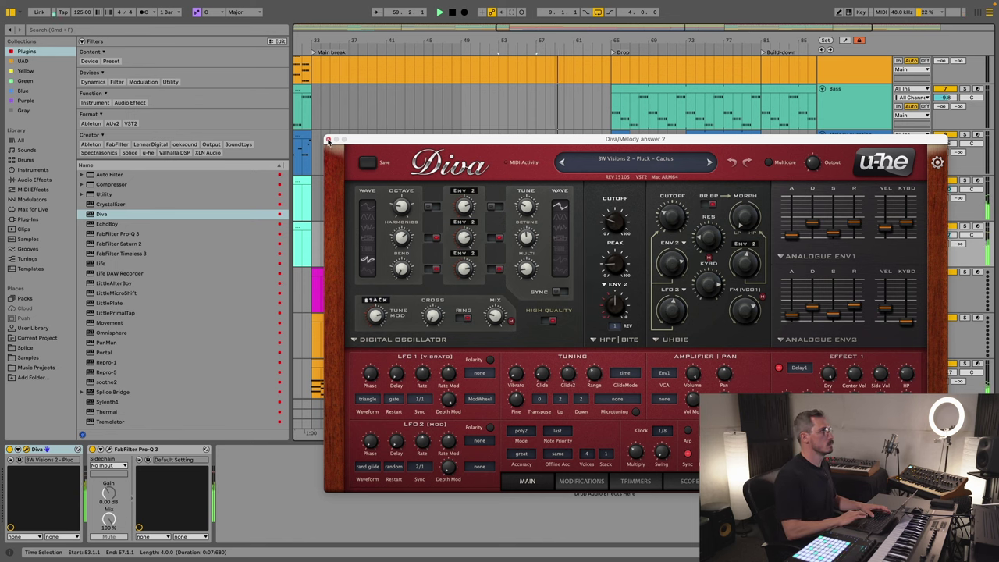
click(328, 141)
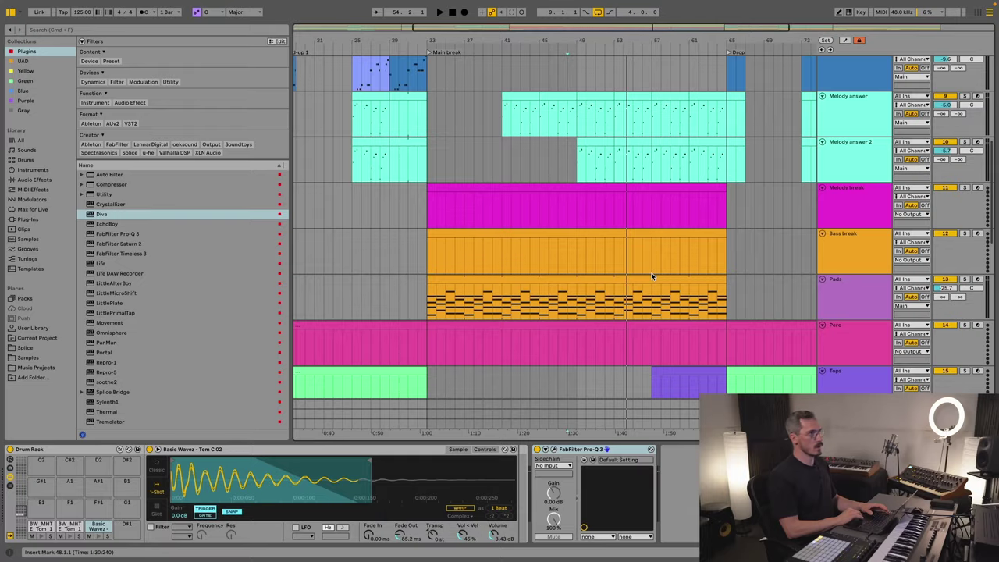
scroll(651, 273, down, 10)
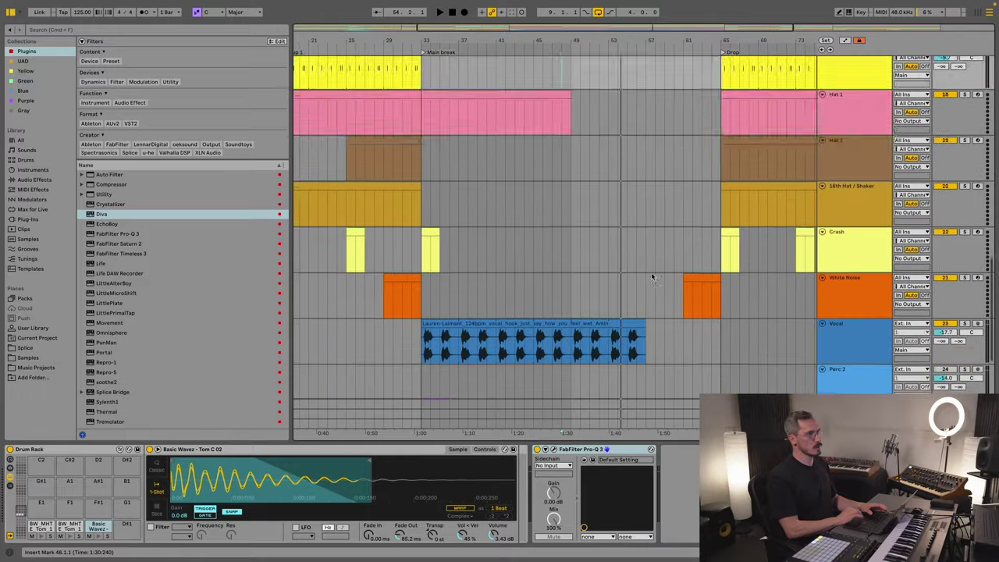
Step: Play the main break from bar 49, where the Melody answer 2 pluck enters
scroll(651, 273, up, 4)
scroll(651, 272, down, 4)
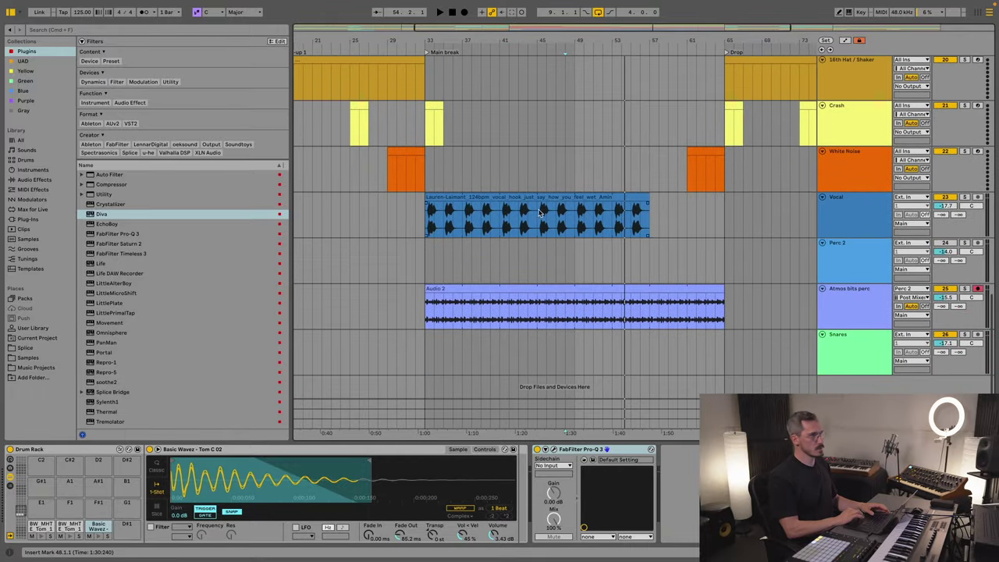
scroll(659, 220, up, 5)
scroll(660, 219, up, 7)
scroll(660, 220, down, 2)
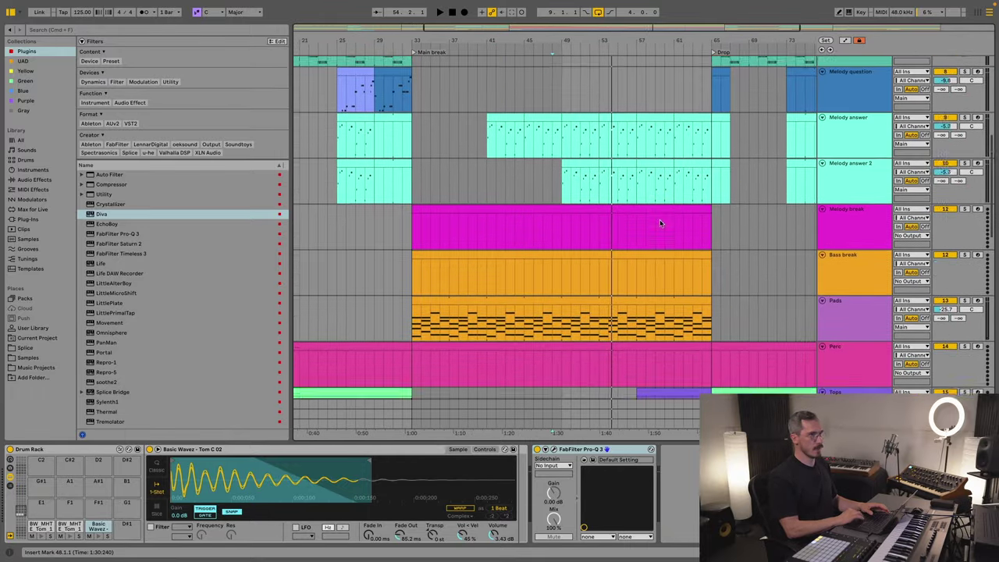
click(589, 206)
click(569, 219)
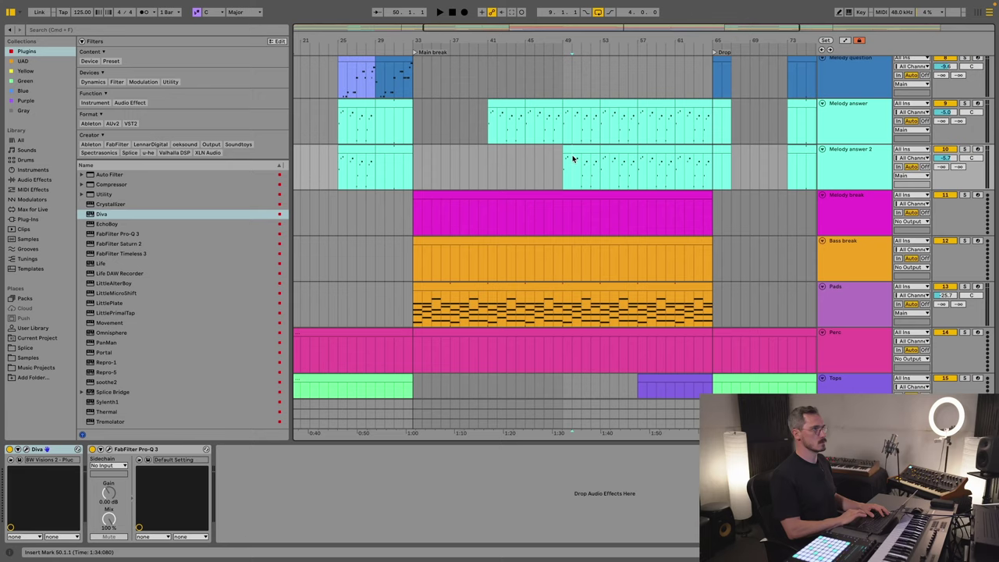
key(space)
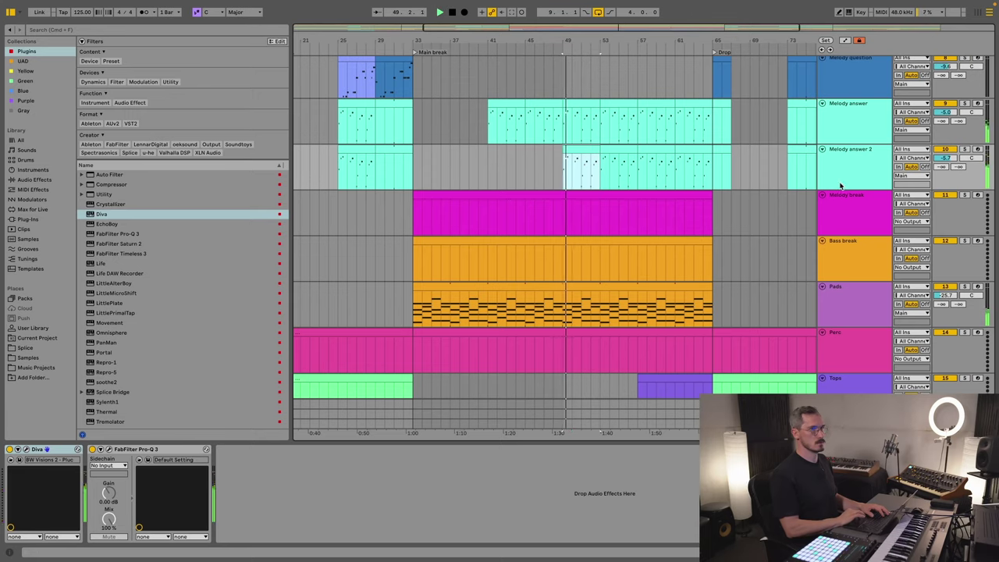
Step: Deactivate the part of the Vocal clip that runs from bar 49 onward
scroll(830, 172, down, 10)
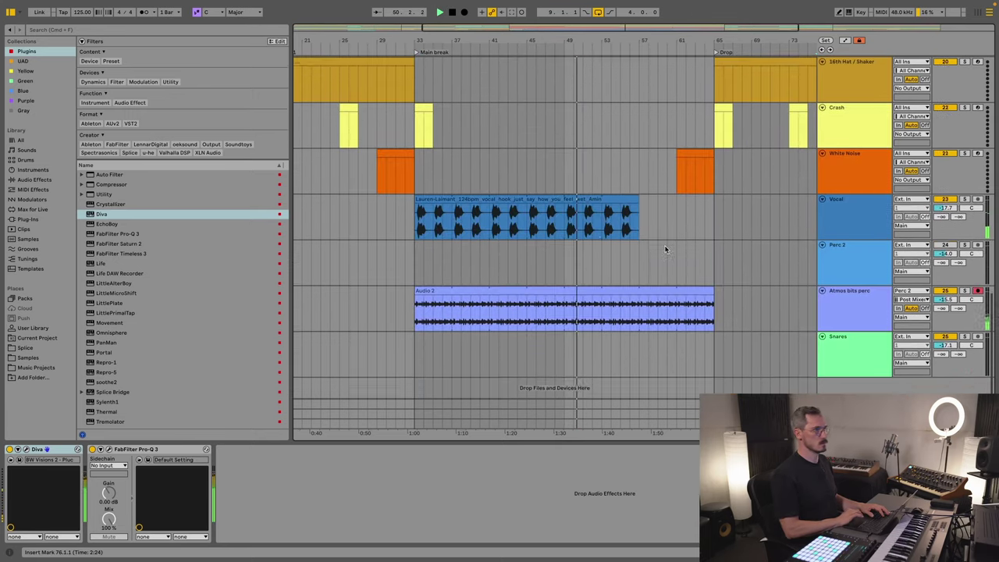
drag(565, 219, 649, 225)
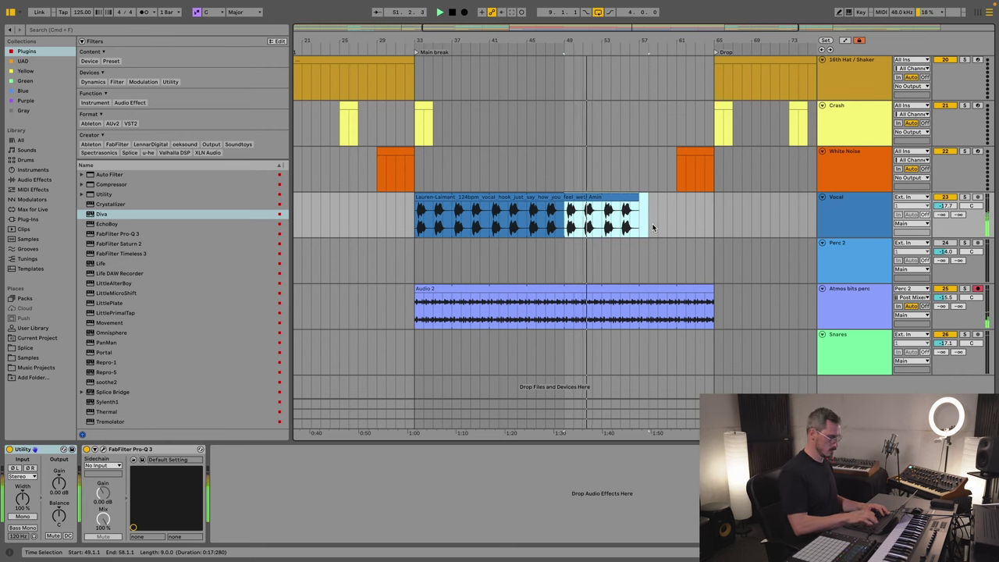
Step: Open the Melody answer 2 clip at bar 49 for note editing and stop playback
scroll(590, 226, up, 10)
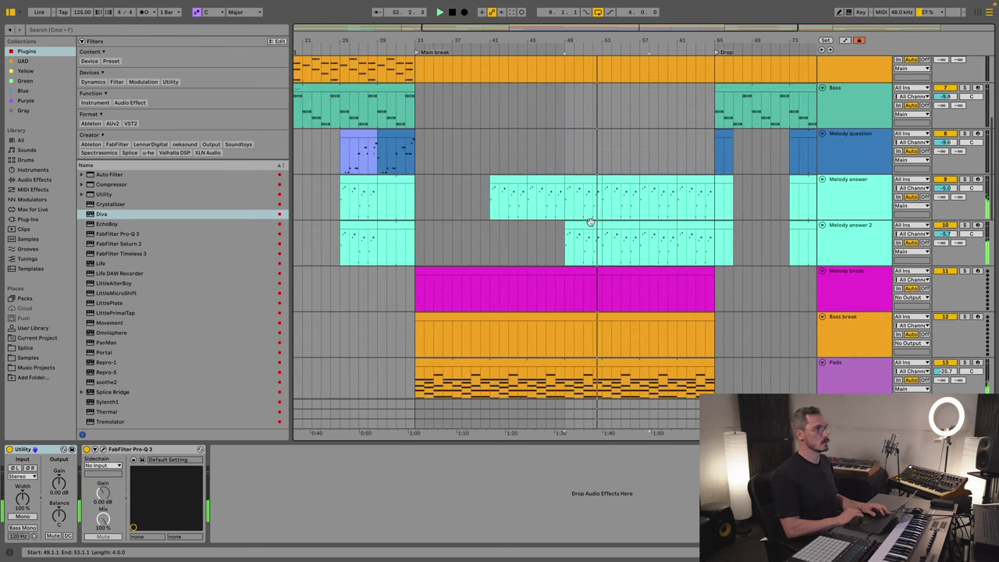
drag(590, 228, 553, 234)
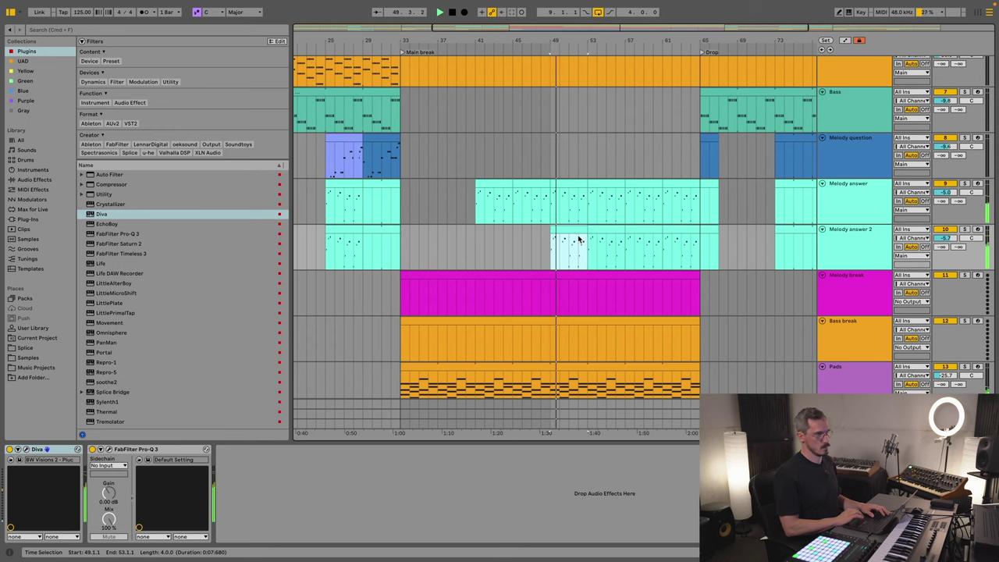
double_click(578, 232)
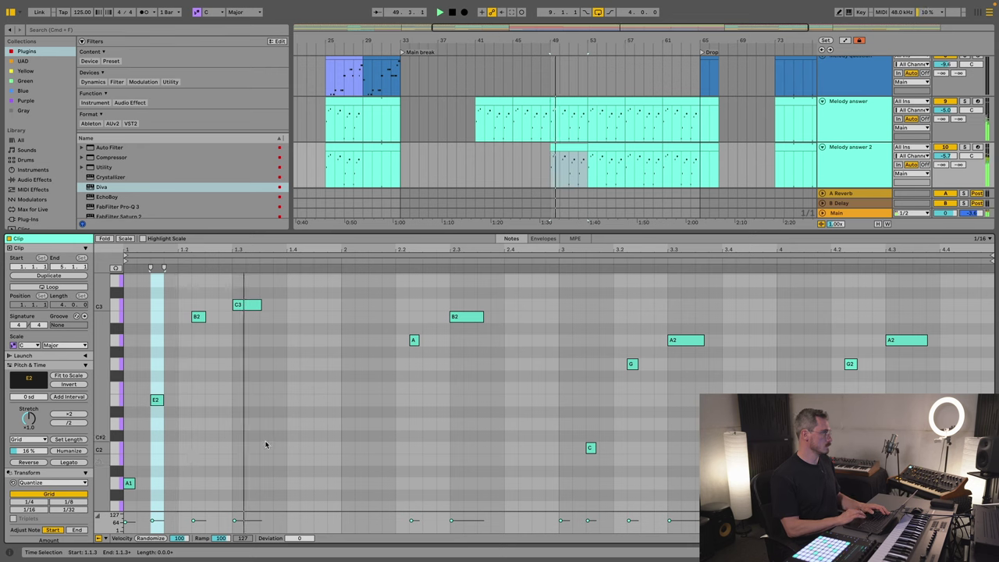
key(space)
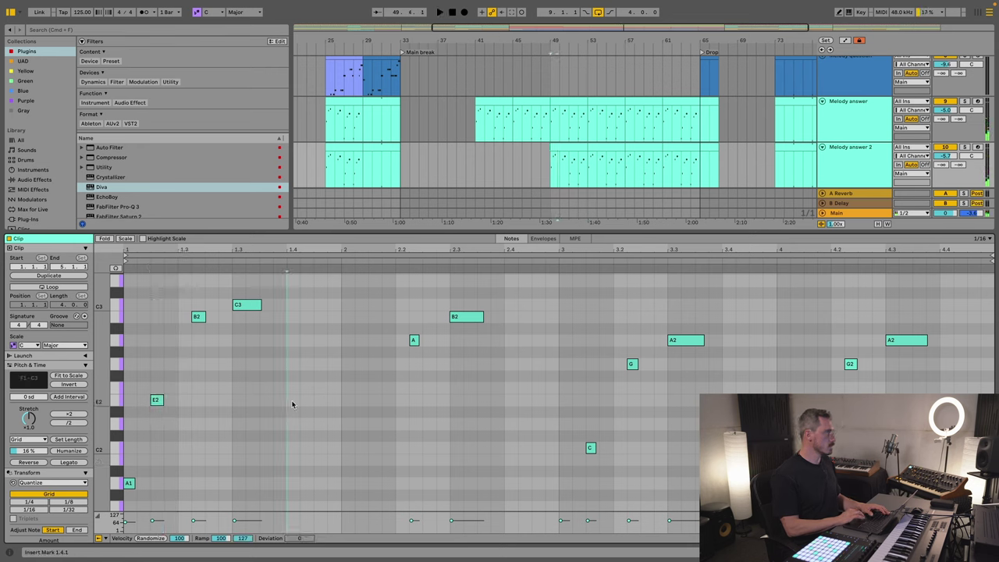
Step: Add short E2 notes at 1.4.1 and 1.4.3 in the Melody answer 2 clip and play the clip
double_click(292, 400)
double_click(316, 401)
key(space)
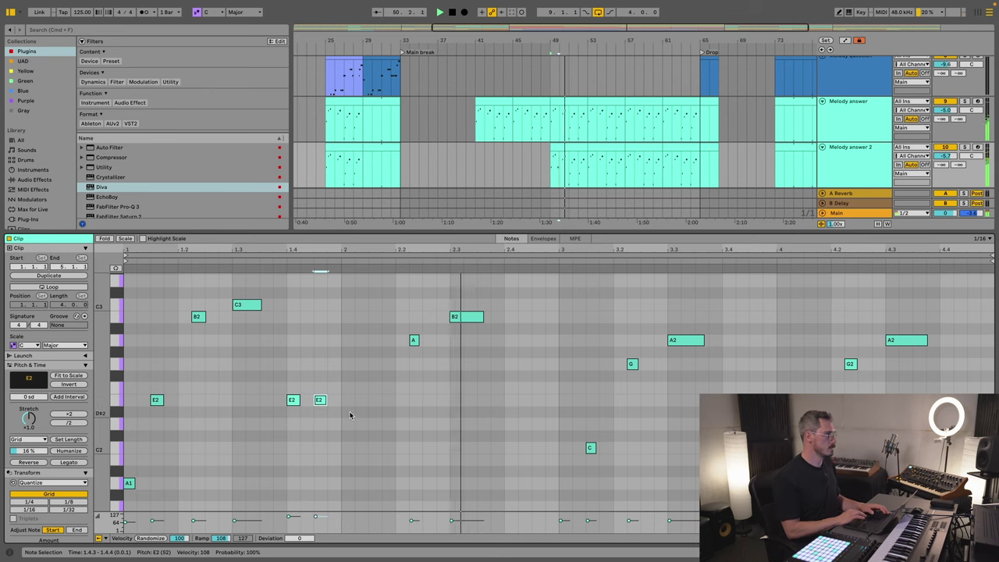
scroll(410, 473, down, 3)
scroll(410, 473, up, 2)
key(space)
key(space)
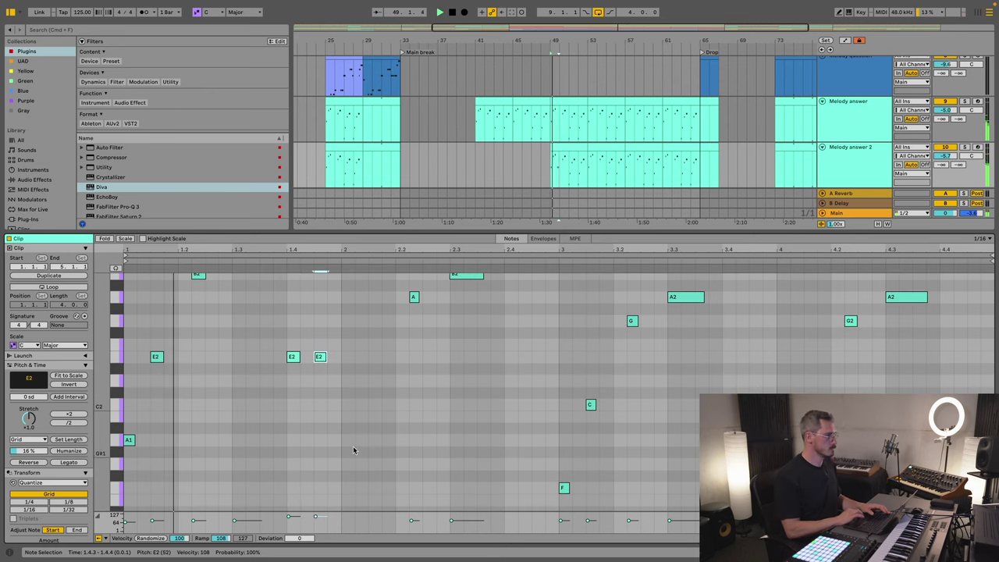
Step: Add a short A1 note at 2.1.1 and raise it to B1
click(344, 446)
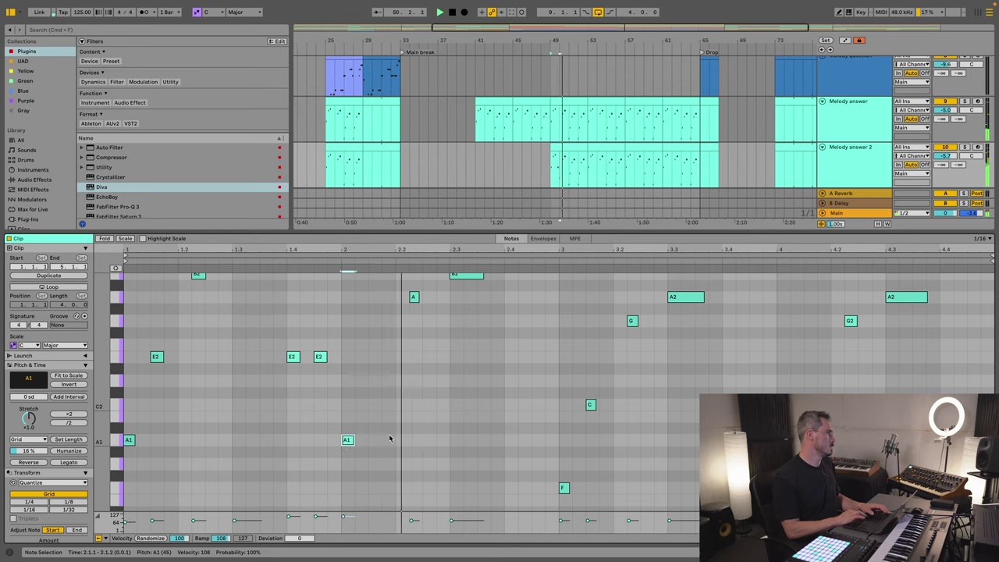
scroll(369, 394, up, 1)
key(Up)
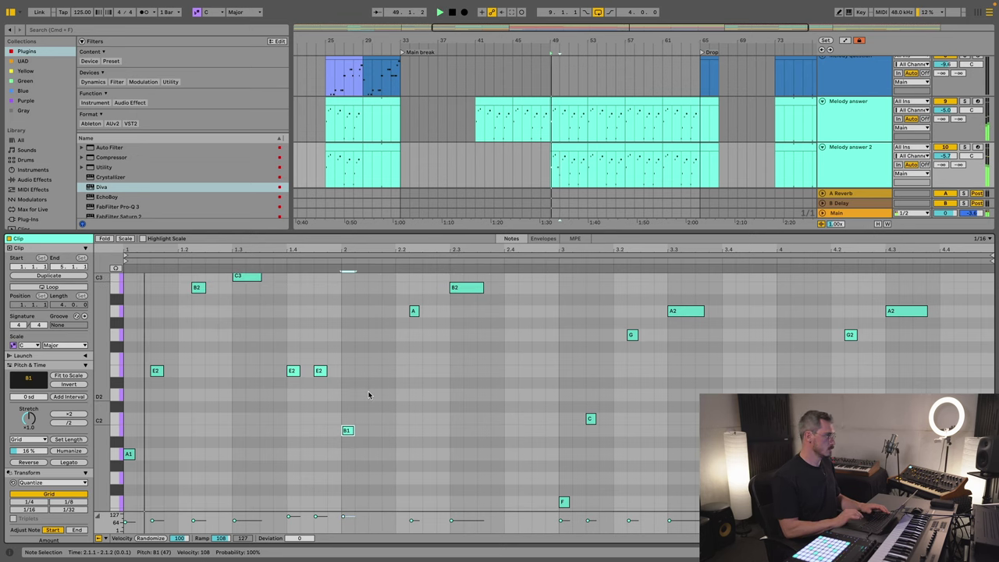
Step: Move the second E2 note to 1.4.2 and add further short E2 notes at 1.4.3 and 1.4.4
drag(325, 371, 315, 371)
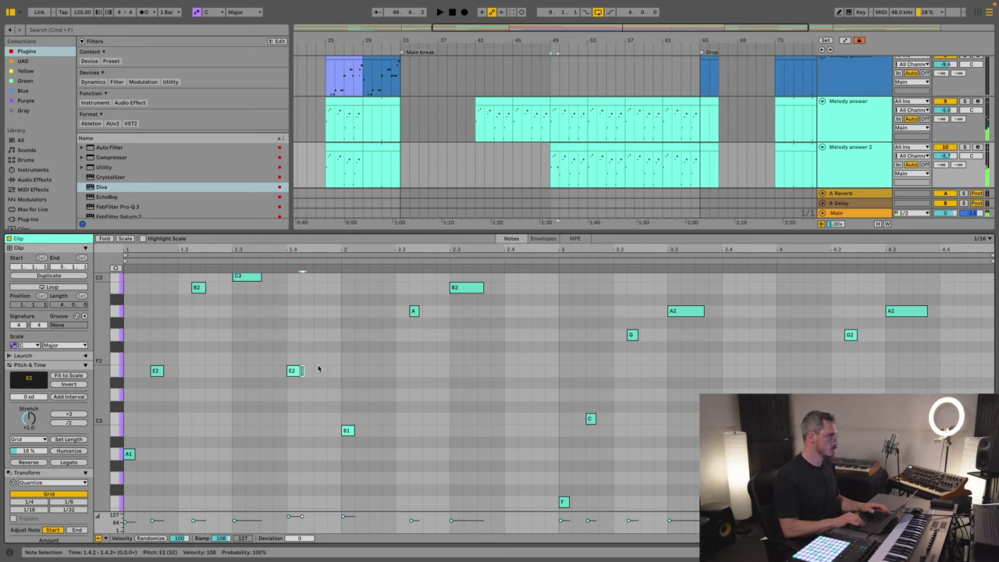
double_click(317, 370)
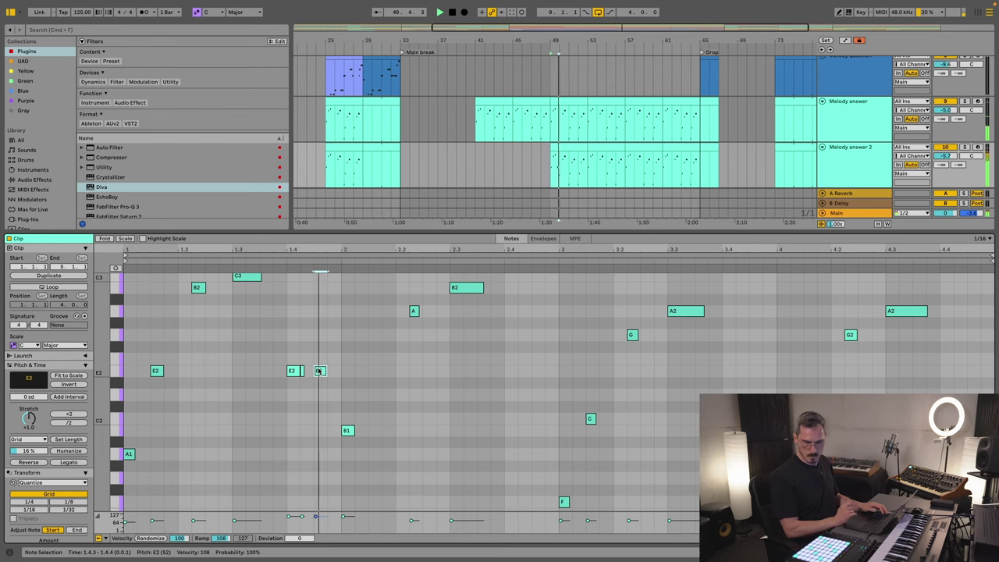
double_click(332, 372)
Step: Raise the short note at 2.1.1 to C2
click(347, 431)
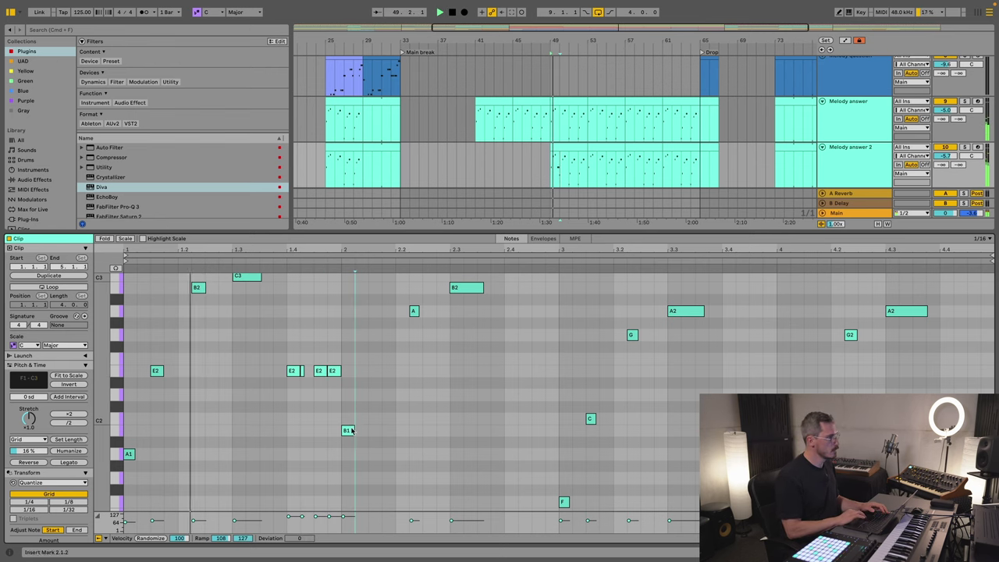
key(Up)
key(Up)
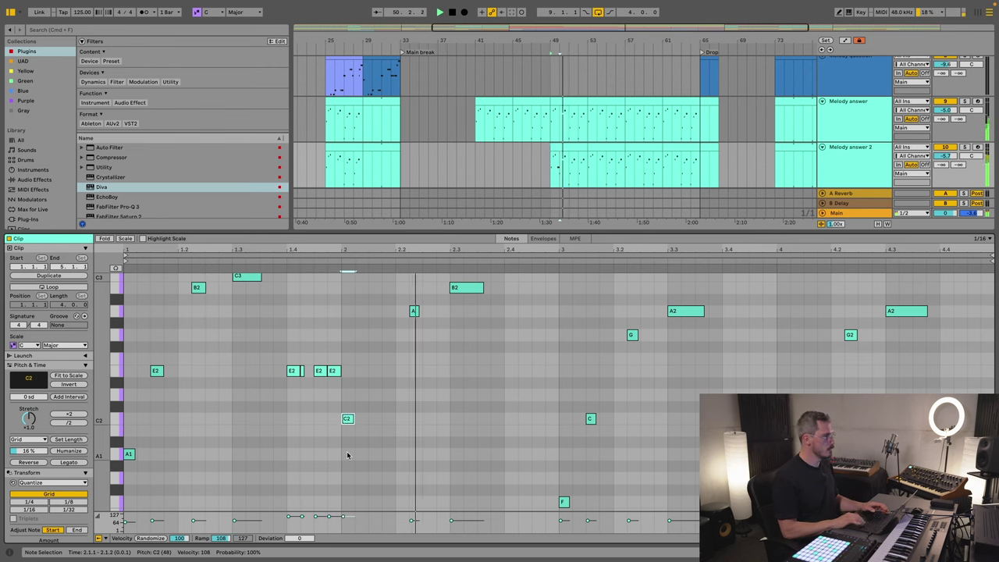
key(Down)
Step: Try the four short E2 notes on beat 1.4 at A2 during playback, and delete them
scroll(347, 456, up, 2)
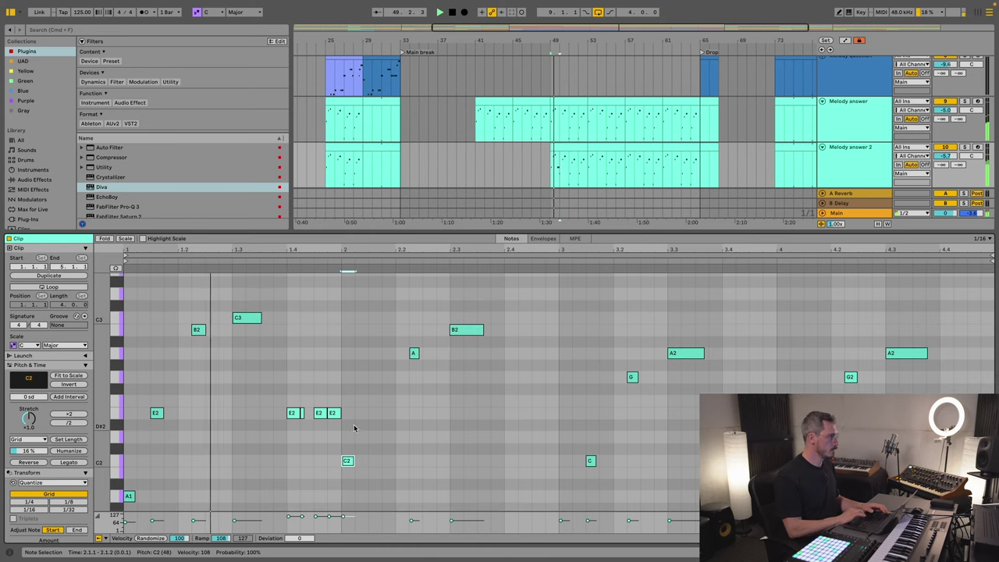
key(space)
click(290, 412)
key(Up)
key(Up)
key(Up)
key(Up)
key(Up)
key(space)
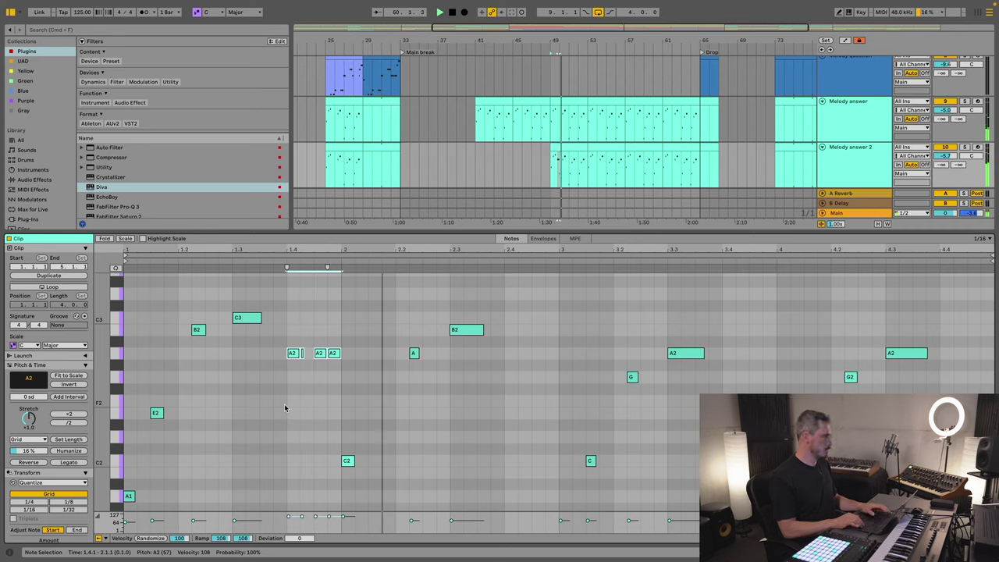
drag(277, 401, 319, 361)
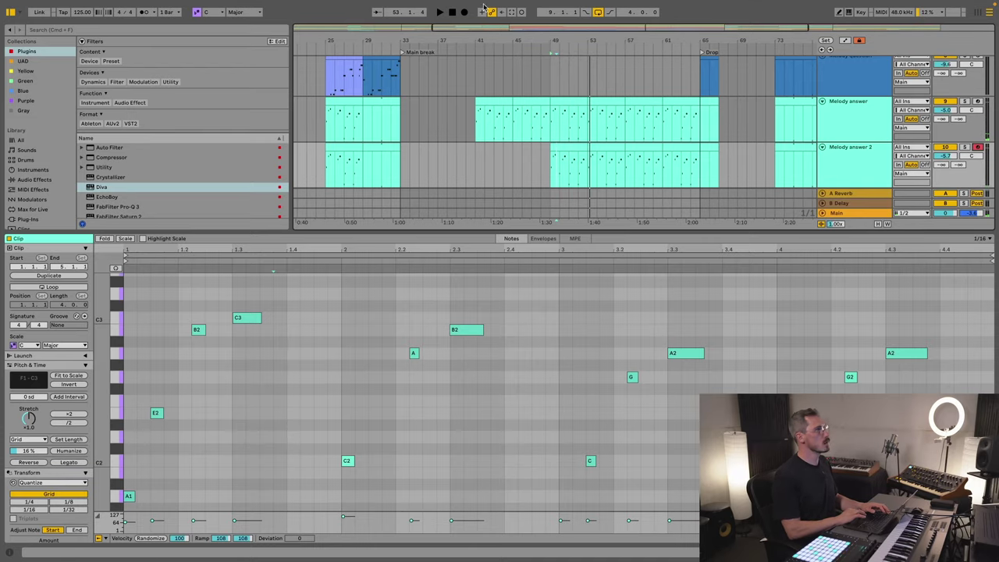
Step: Capture the melody played on the keyboard into the Melody answer 2 clip from bar 49 and listen to it
click(510, 11)
key(space)
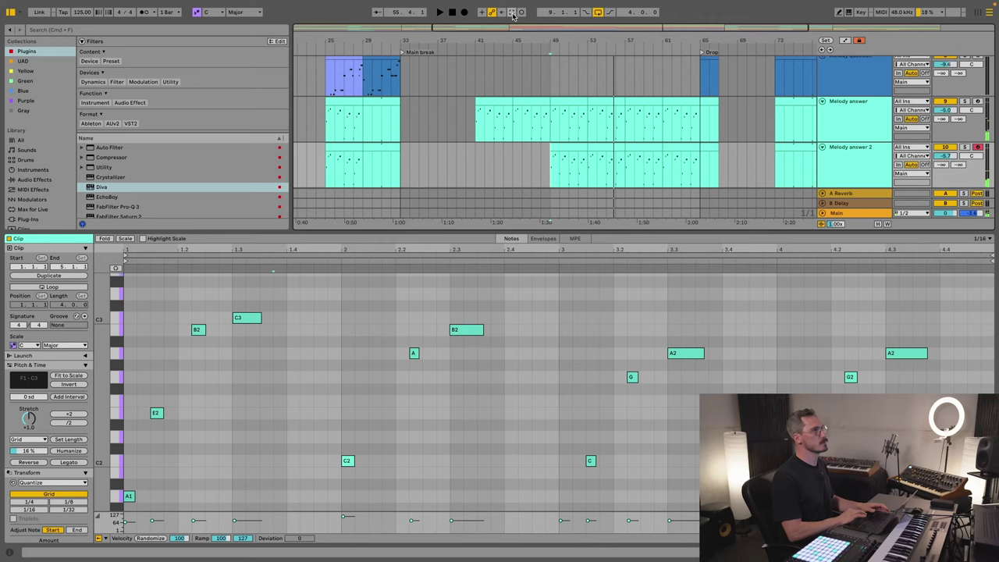
key(ctrl+v)
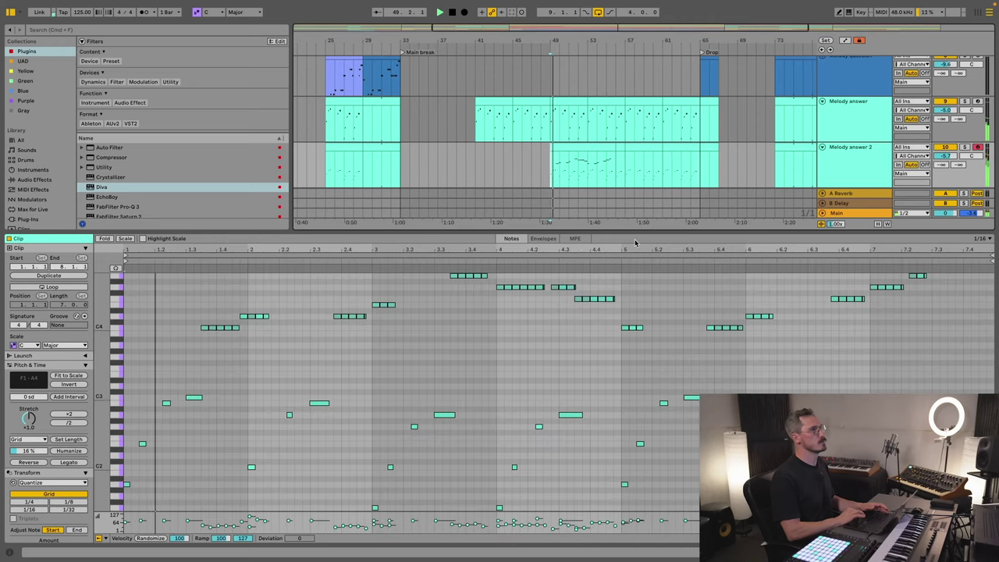
click(585, 156)
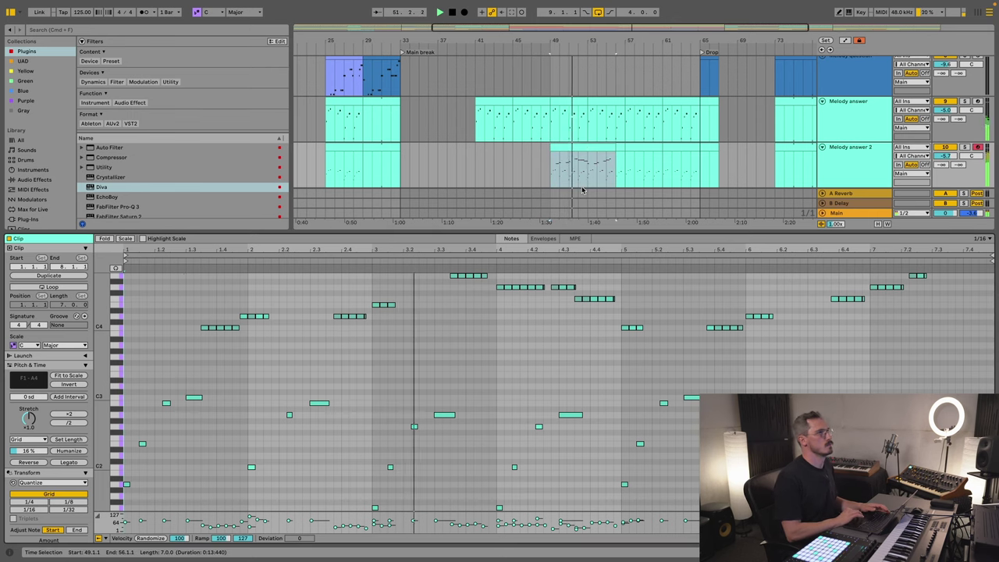
click(584, 184)
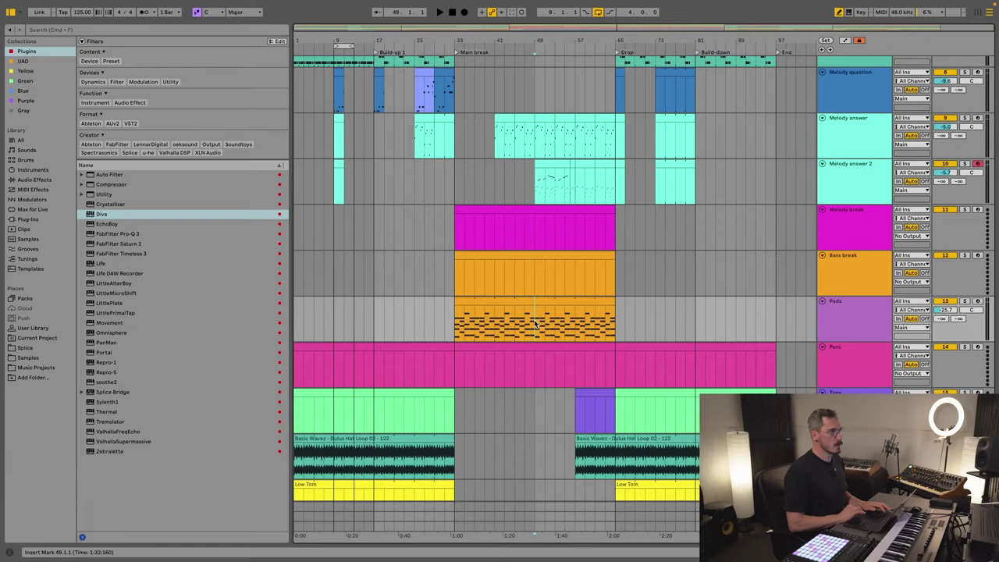
Step: Play the recorded Audio 2 clip at bar 9 of the Atmos bits perc track
scroll(536, 323, down, 10)
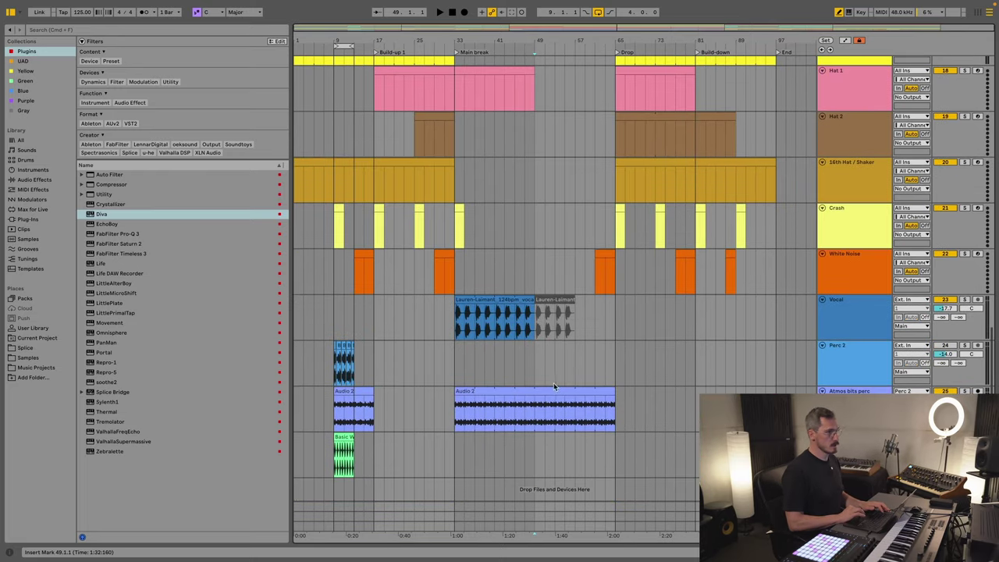
click(556, 391)
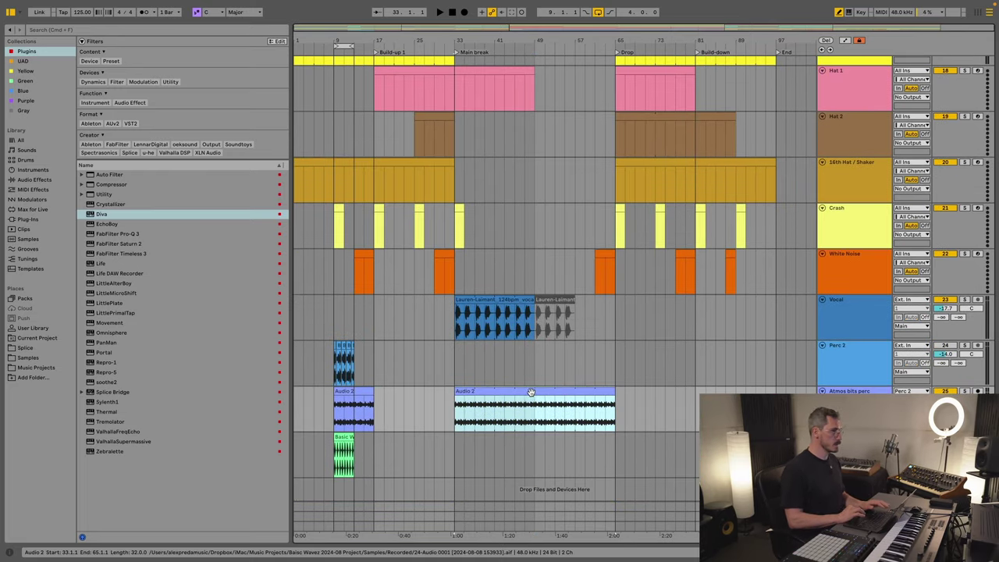
drag(319, 410, 379, 409)
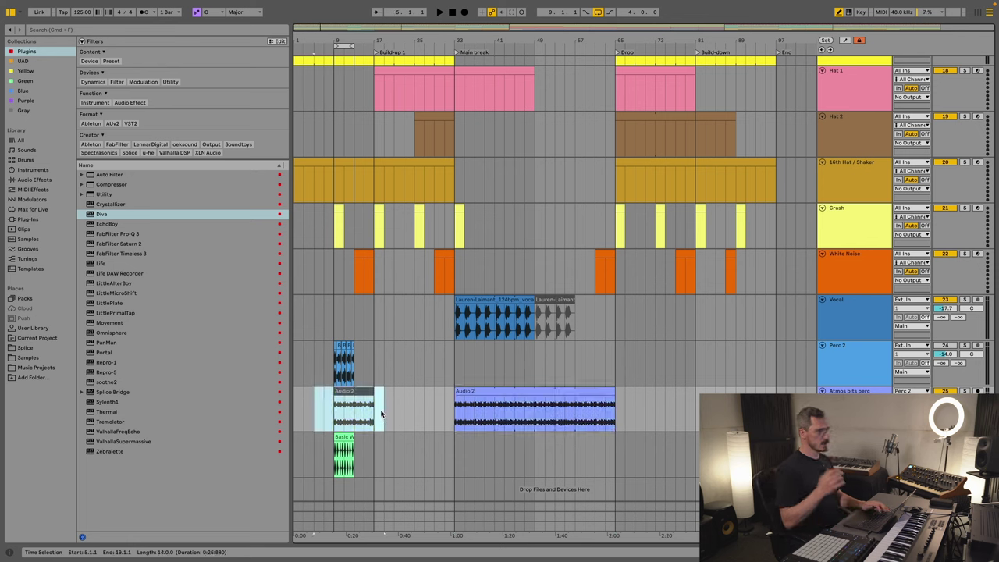
click(354, 392)
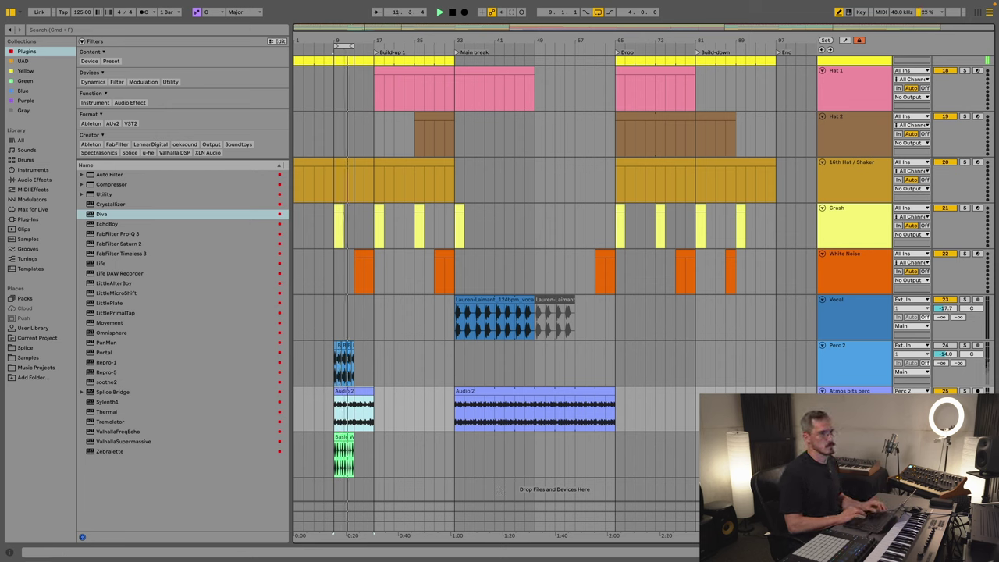
click(345, 392)
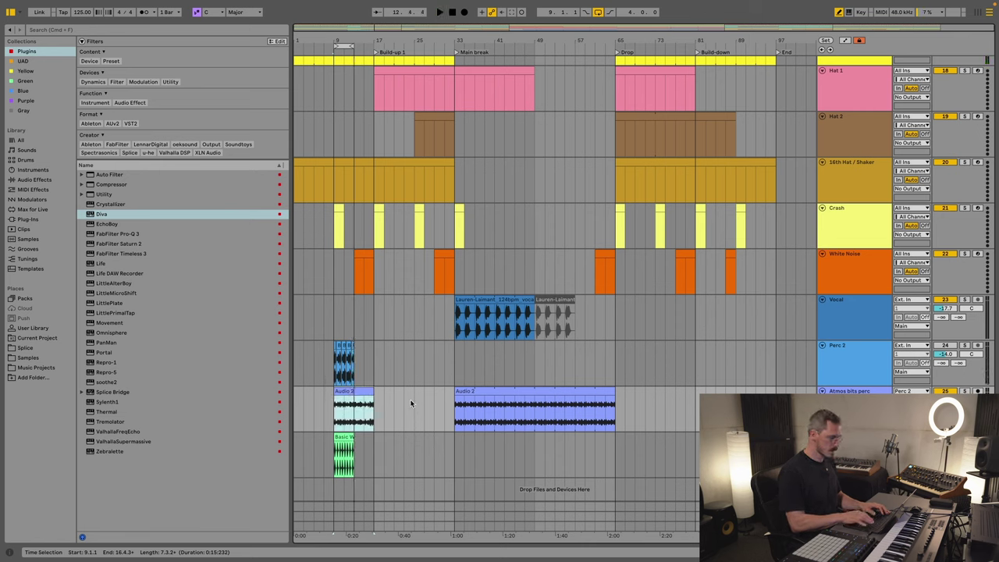
Step: Inspect the effect chains of the Atmos bits perc and Perc 2 tracks while the loop plays
click(360, 390)
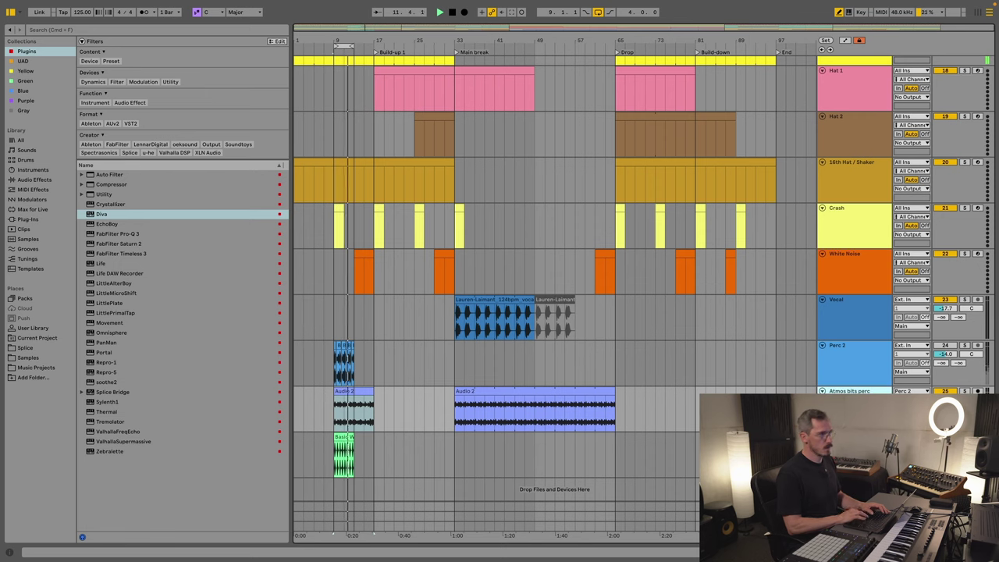
key(shift+Tab)
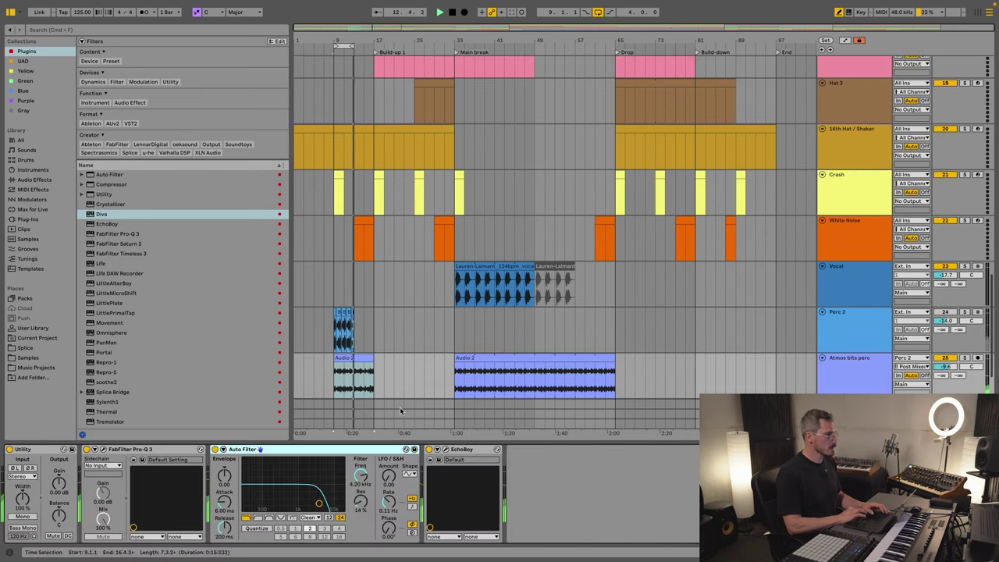
click(341, 345)
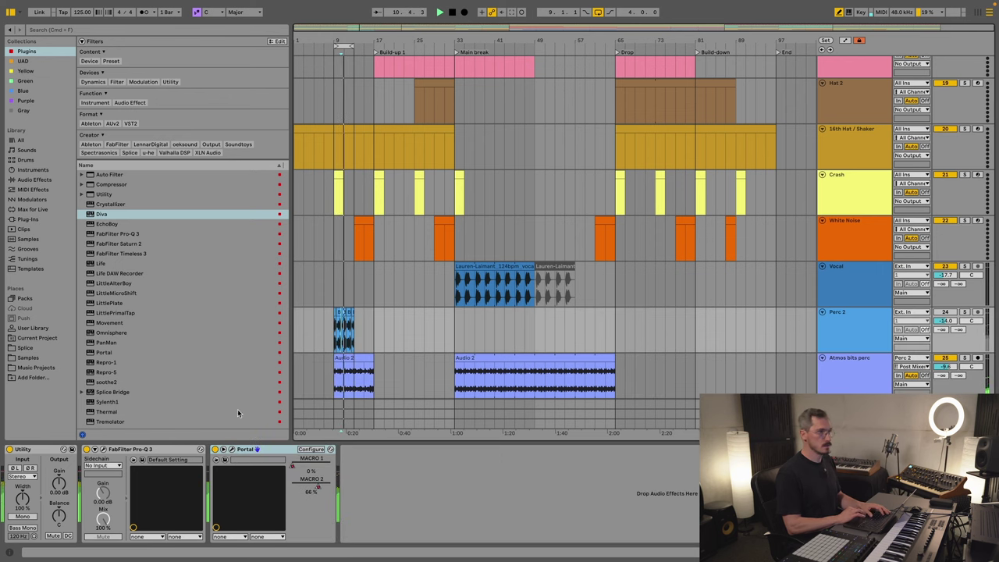
Step: Delete the Audio 2 clip at bar 9 from Atmos bits perc and activate the Perc 2 track
scroll(582, 369, down, 2)
click(354, 315)
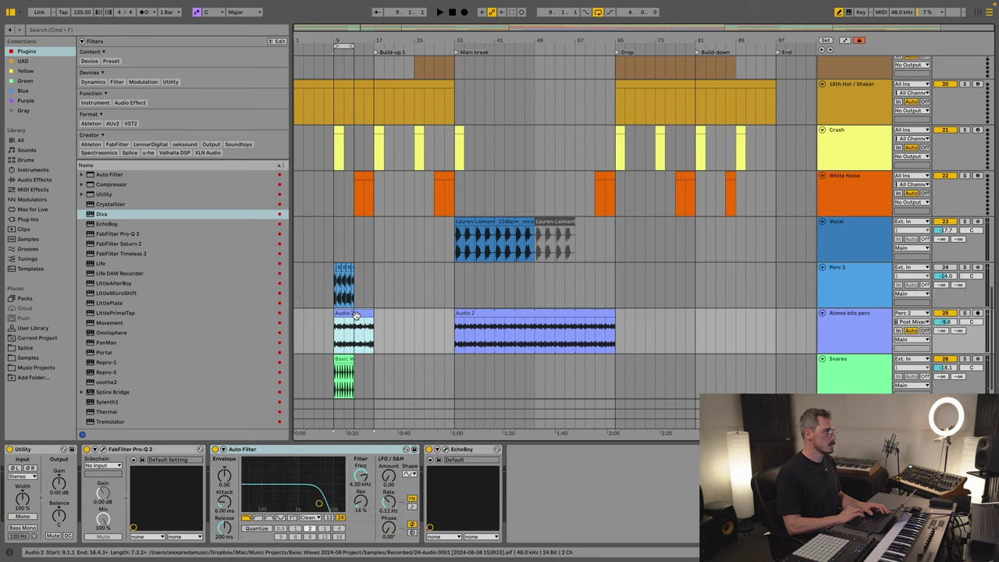
key(Delete)
click(336, 298)
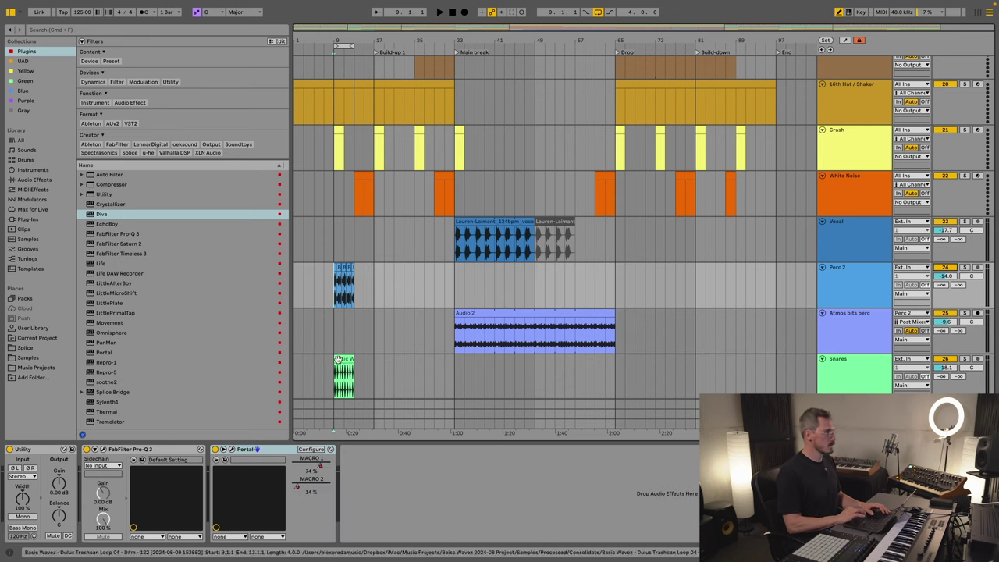
Step: Play the bar 9 loop to judge the percussion in context, and delete the Perc 2 track
key(space)
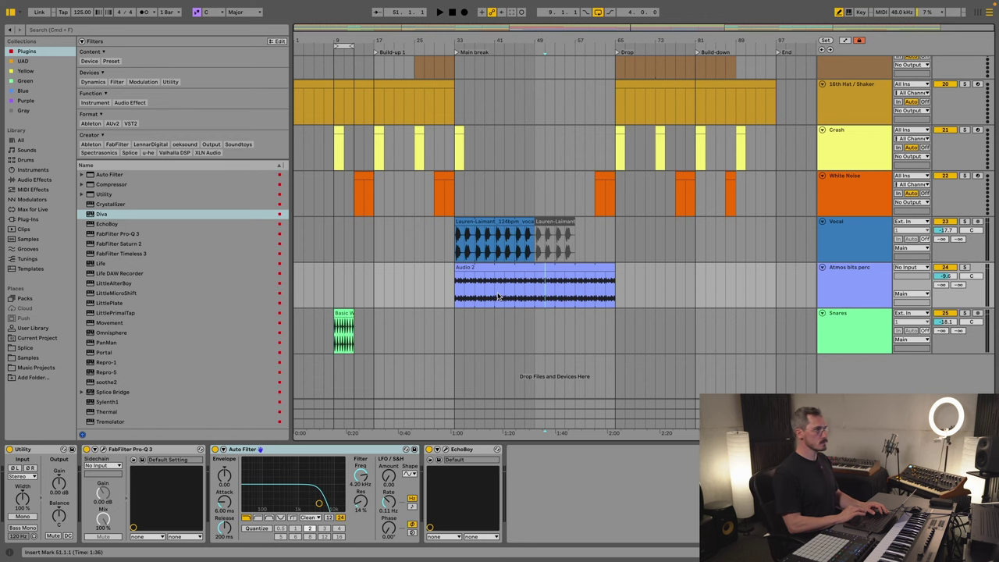
click(439, 253)
scroll(438, 255, up, 3)
scroll(439, 254, down, 2)
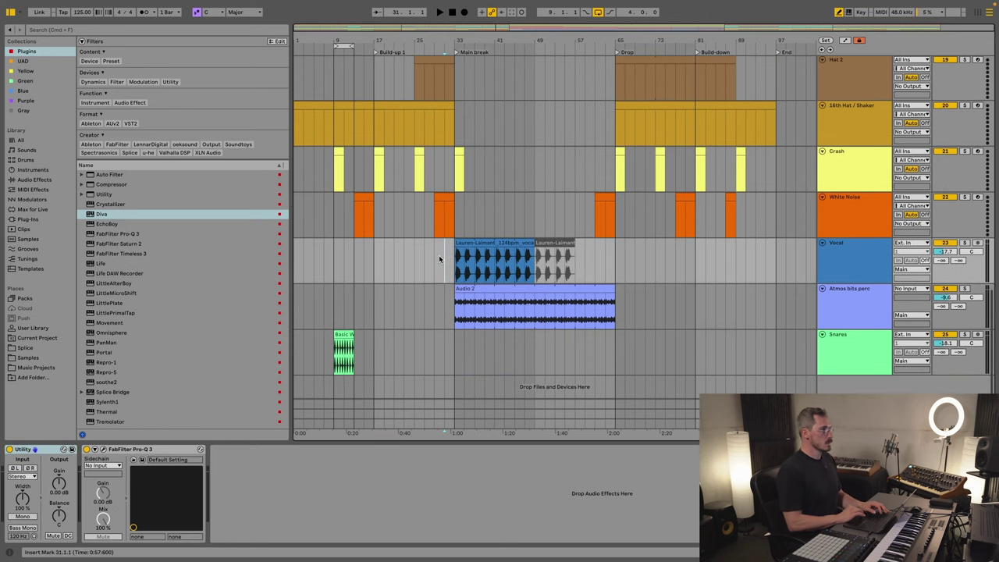
Step: Turn on looping for the Snares clip at bar 9 and extend it across the rest of the arrangement
click(305, 355)
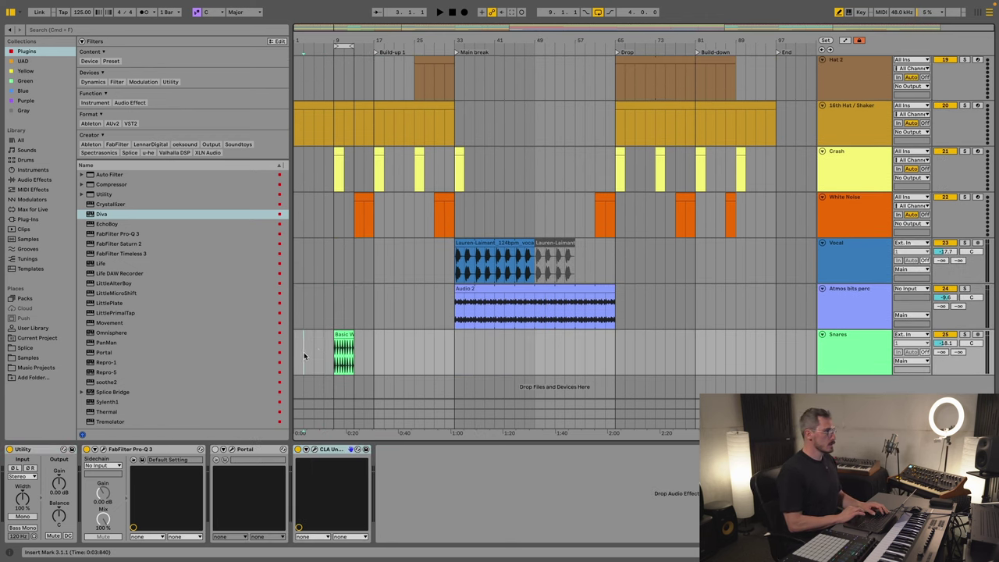
click(345, 335)
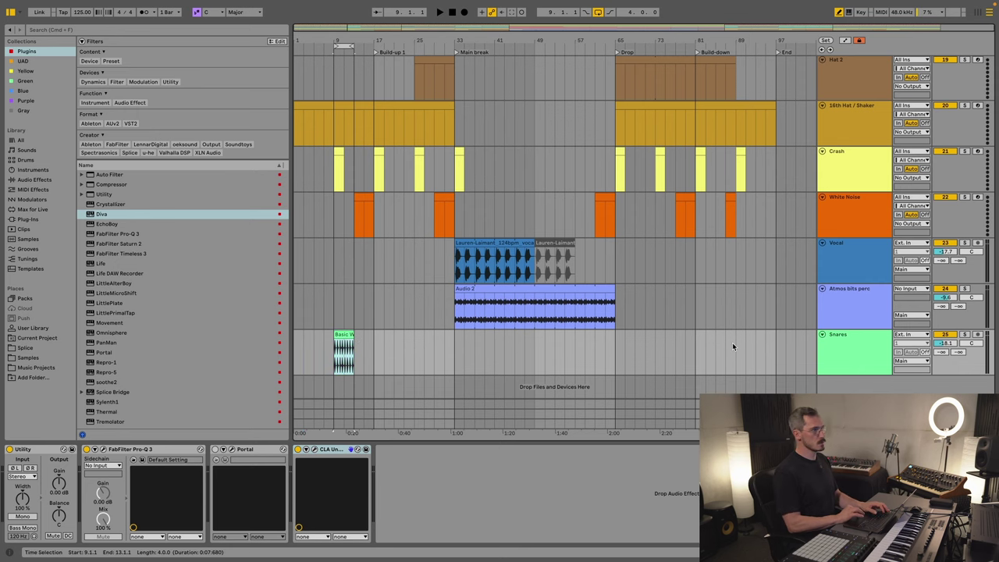
key(super+alt+e)
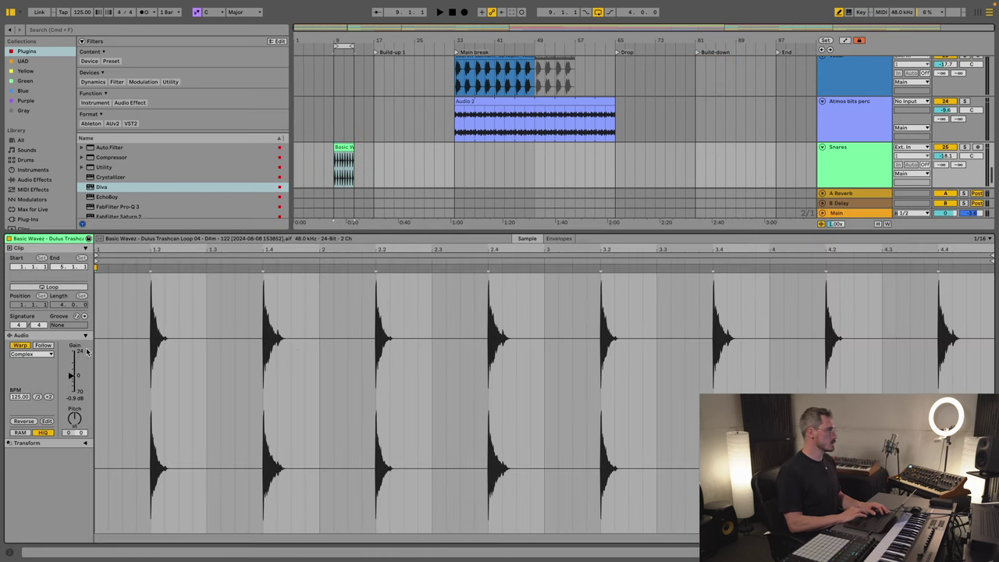
click(39, 288)
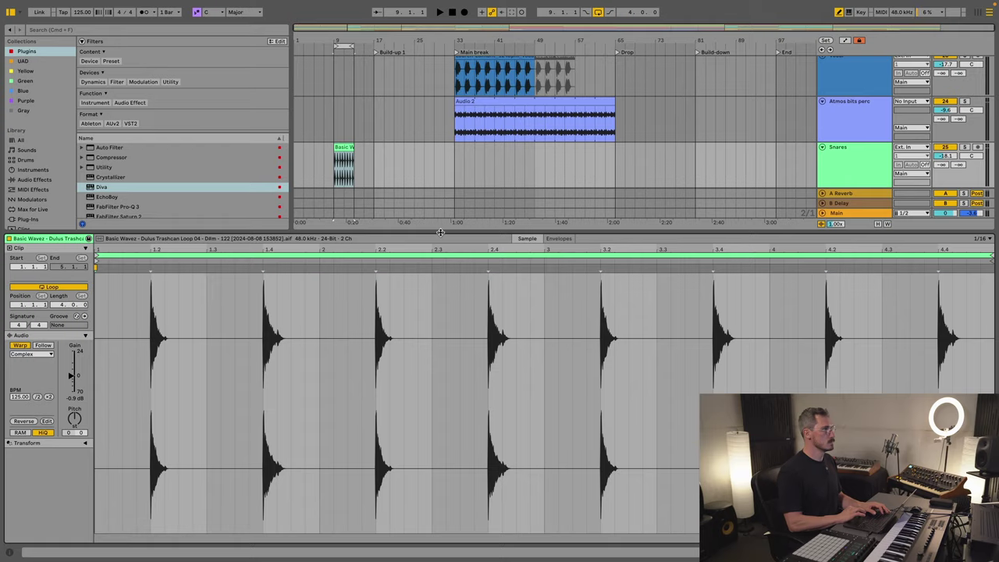
key(super+alt+l)
drag(354, 468, 791, 469)
Step: Play from bar 9 to hear the extended Snares clip with the other tracks, and turn off arrangement looping
click(326, 460)
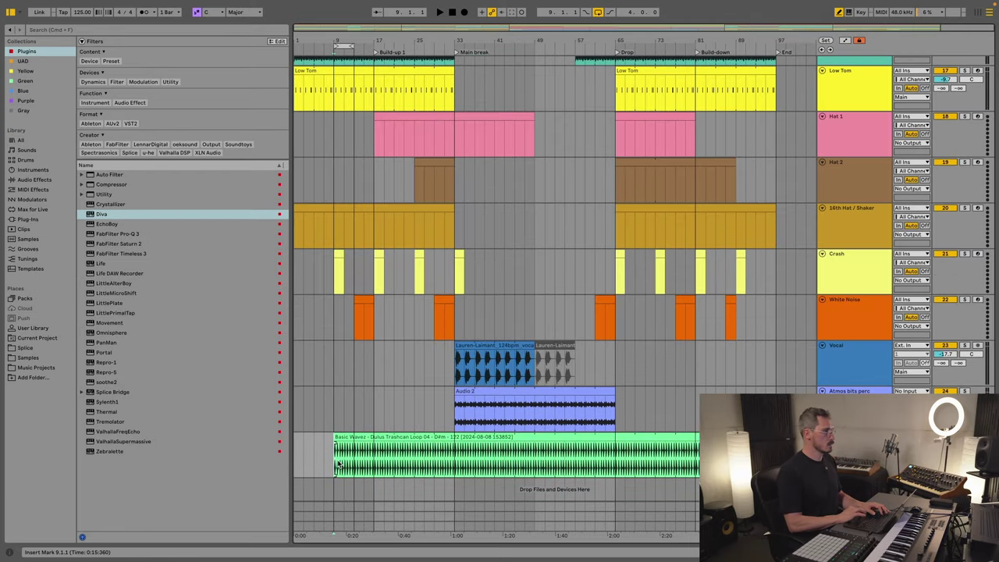
click(338, 436)
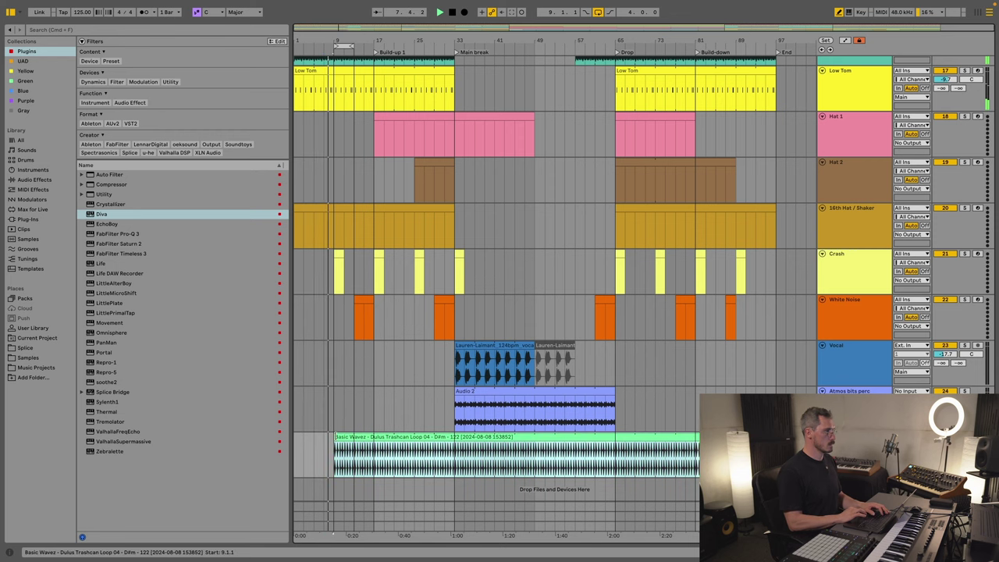
click(341, 465)
scroll(397, 417, up, 15)
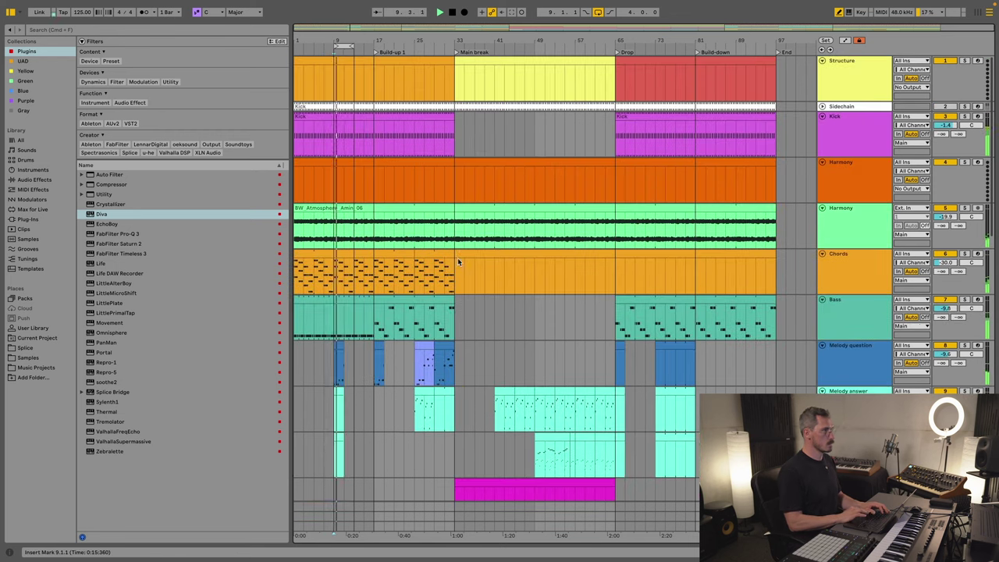
scroll(560, 305, down, 15)
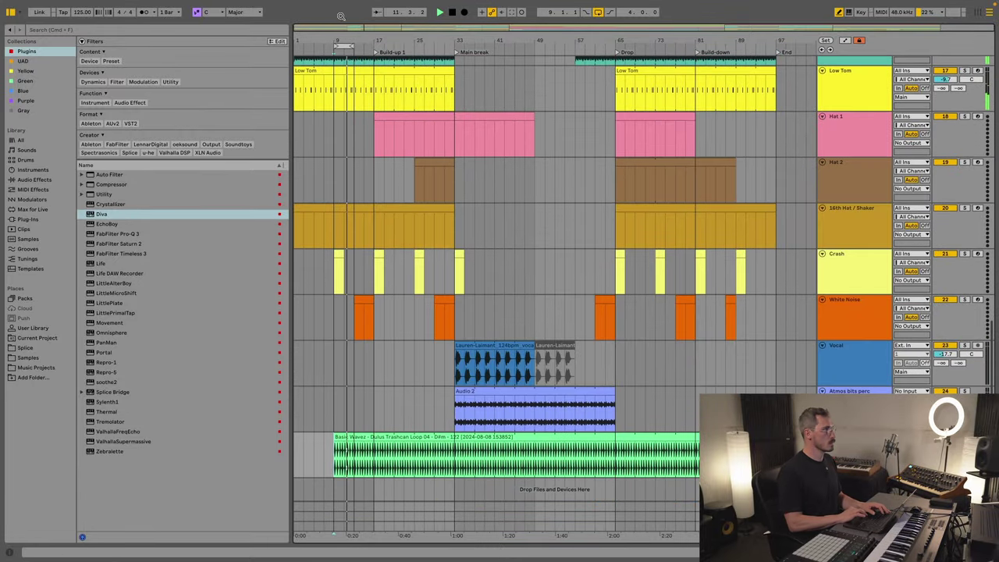
click(598, 12)
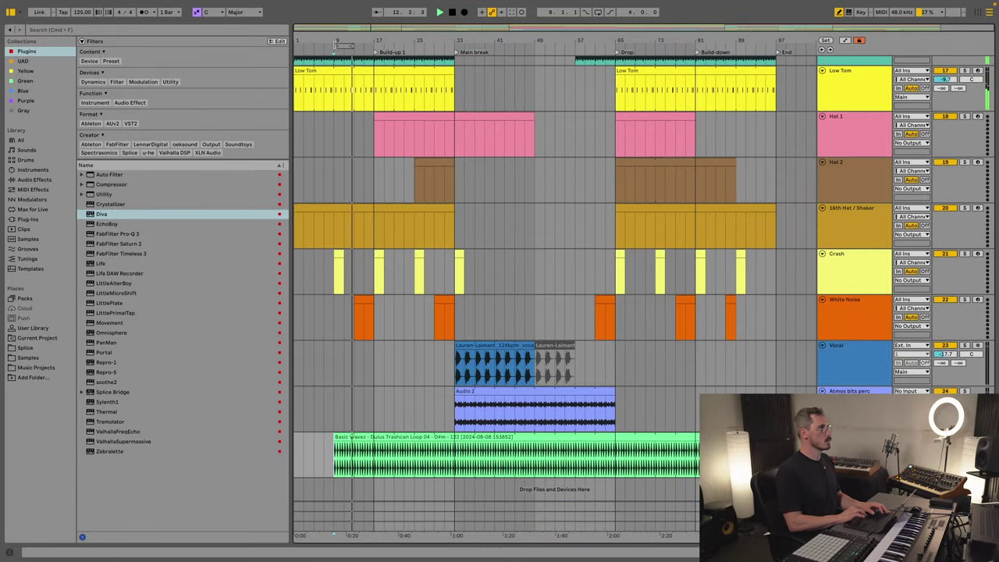
Step: Split out the snare hit at 12.4.1, place an extra copy at 12.4.3 on the Snares track, and listen to it
key(plus)
scroll(337, 41, up, 5)
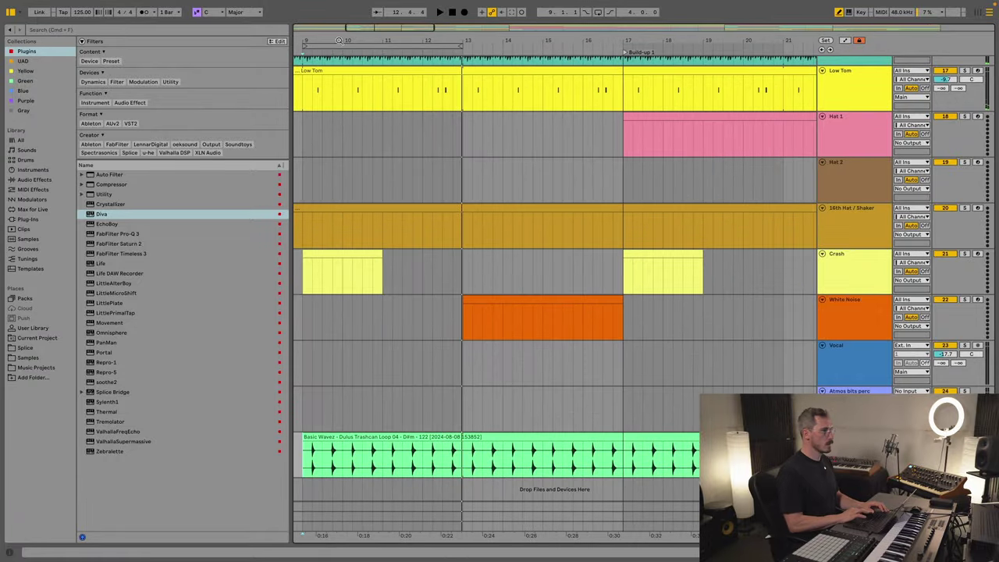
click(453, 459)
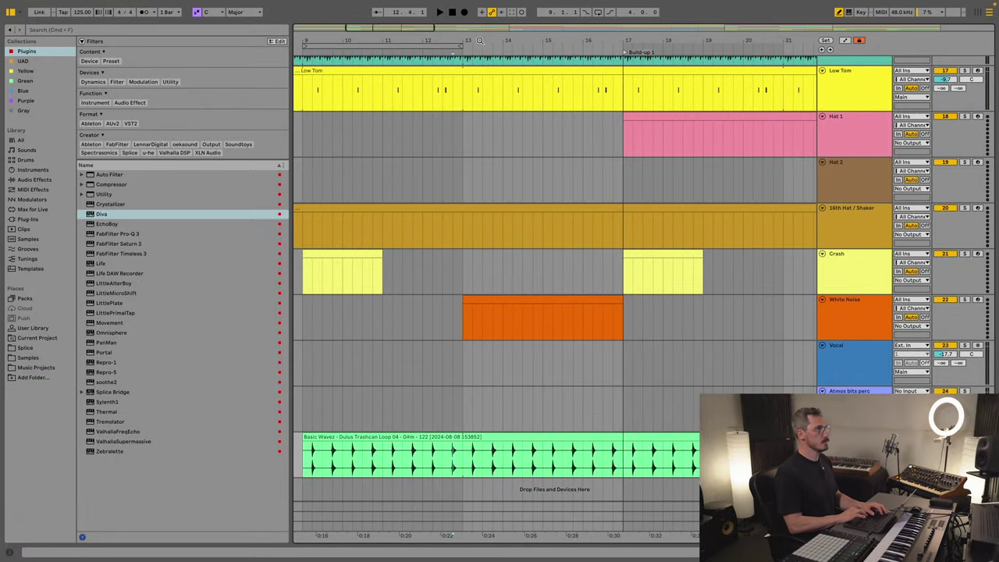
key(plus)
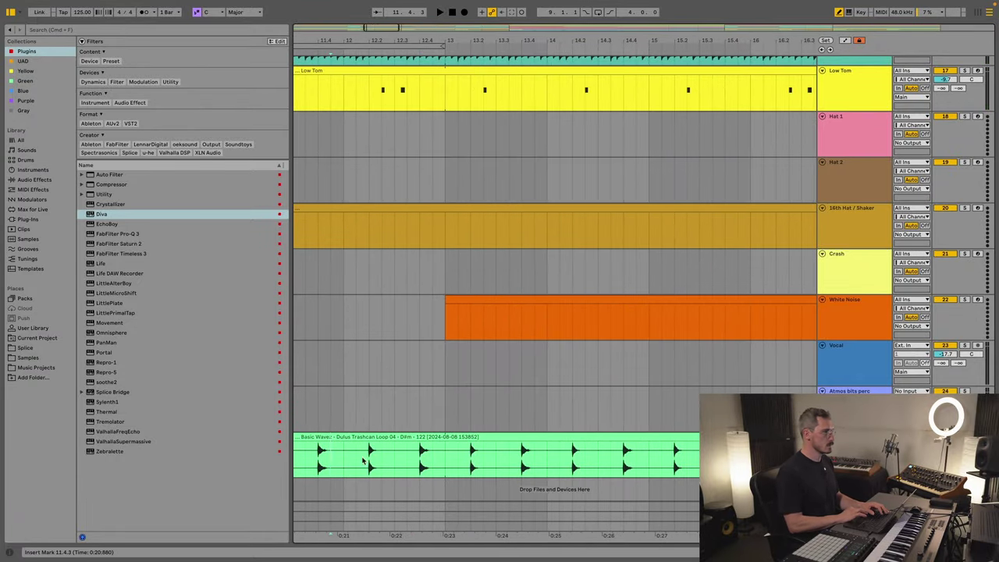
drag(435, 457, 421, 460)
key(super+e)
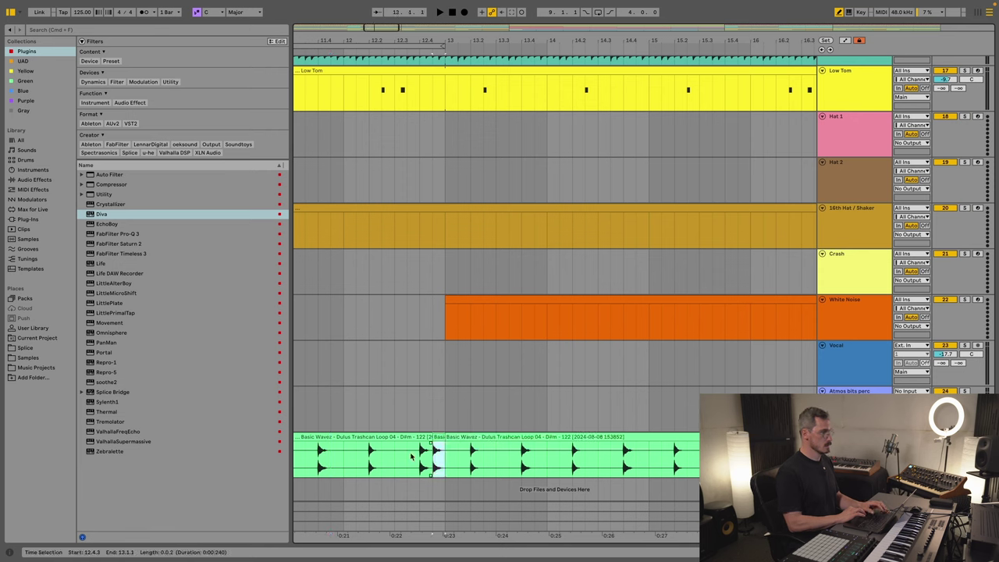
click(336, 464)
key(space)
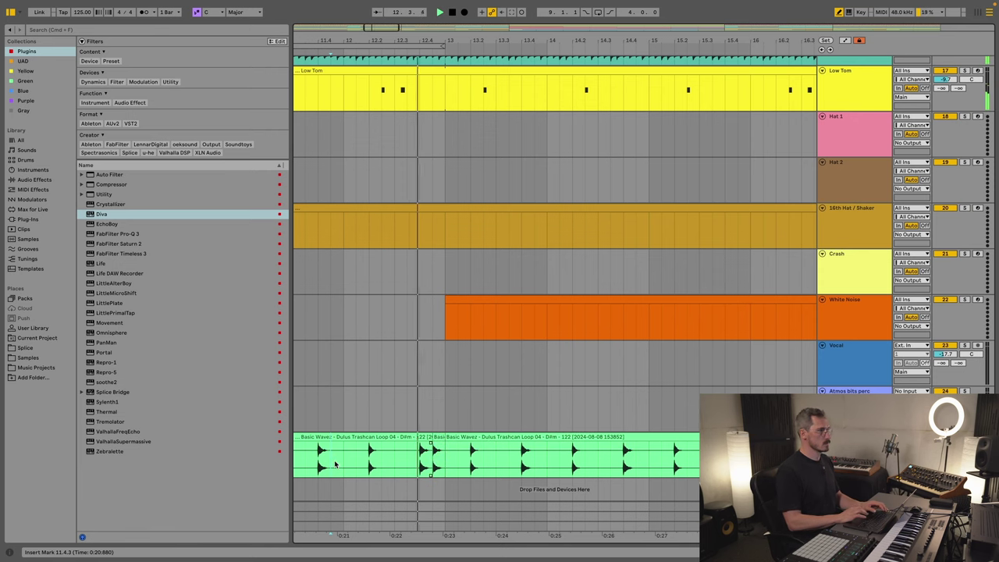
click(397, 463)
key(space)
key(space)
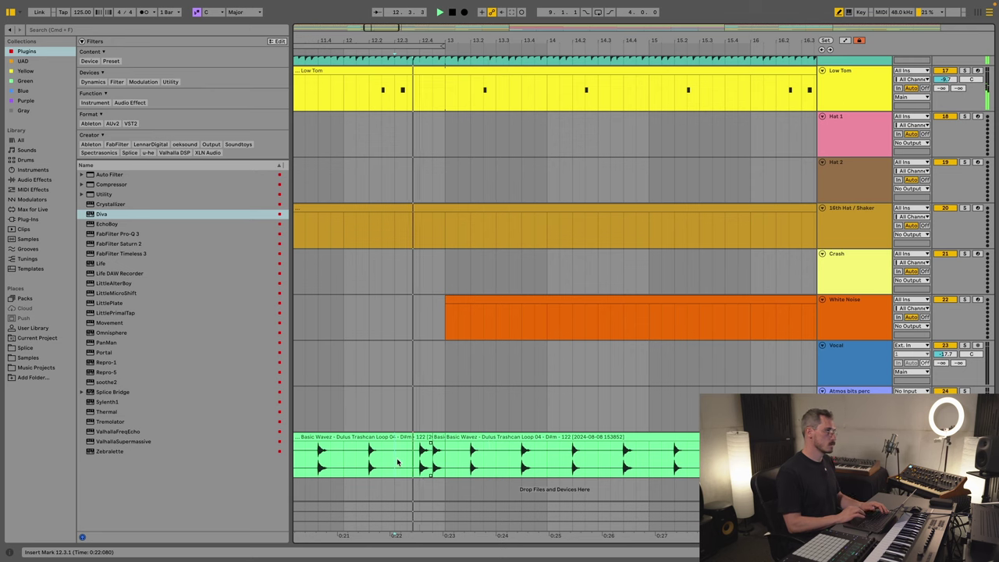
Step: Move the extra snare hit from 12.4.3 to 12.3.2 on the Snares track and listen to the fill
click(435, 453)
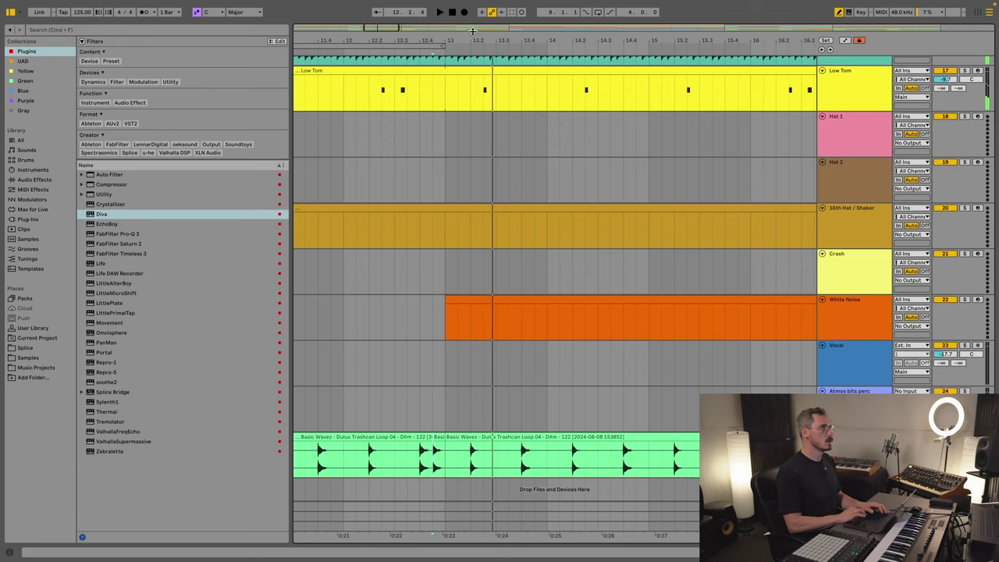
key(plus)
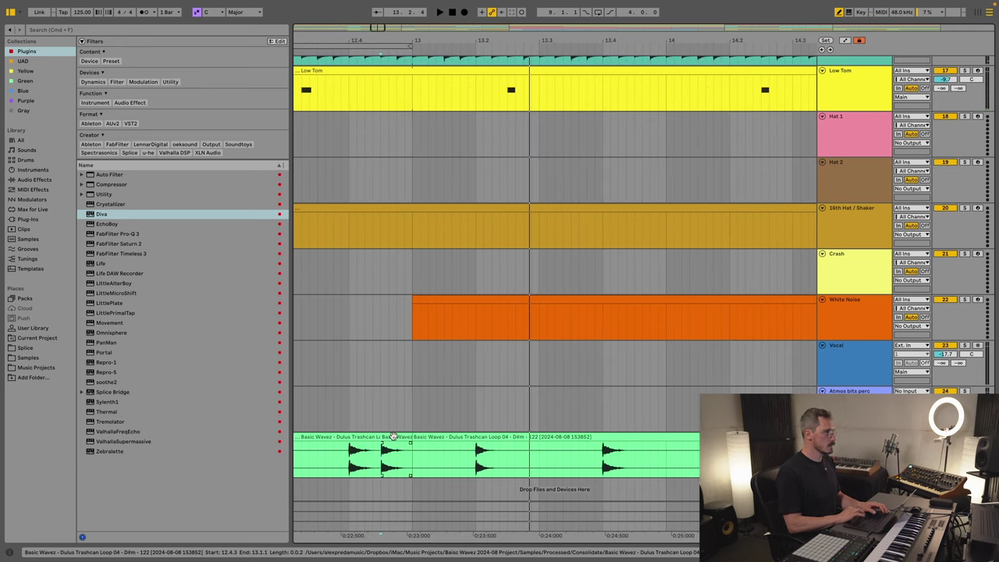
click(394, 437)
drag(394, 437, 319, 444)
scroll(406, 461, left, 5)
click(417, 466)
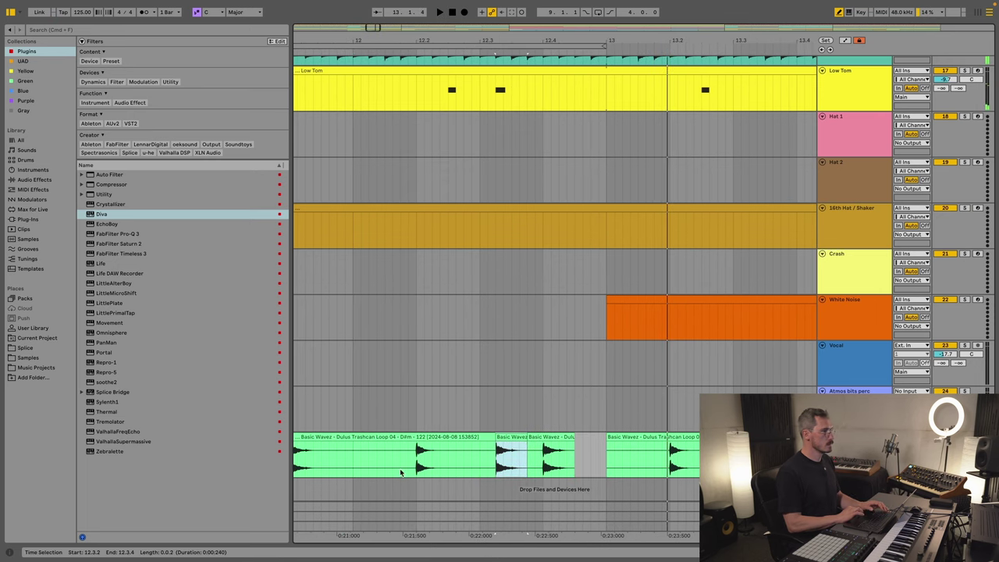
key(space)
key(space)
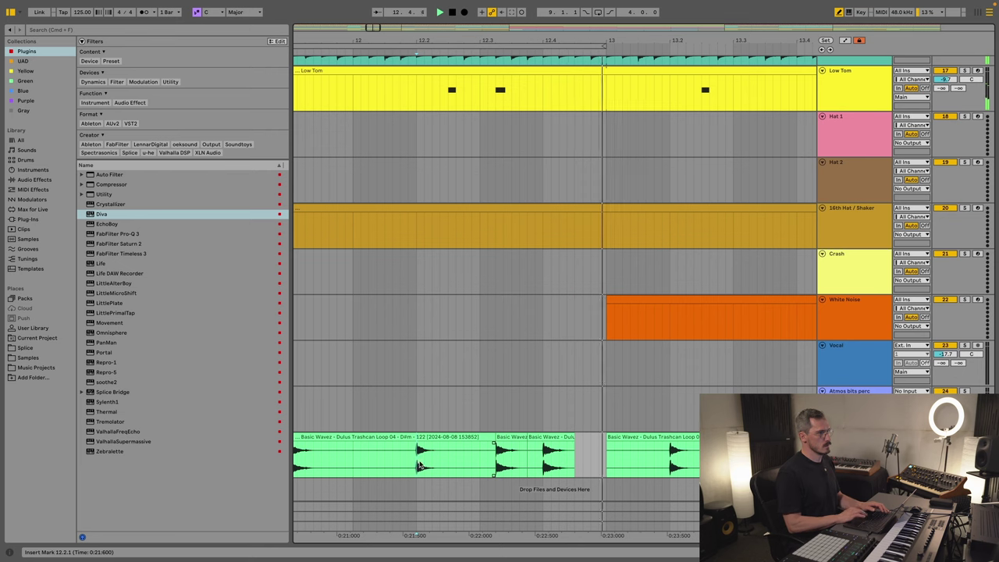
Step: Try the extra snare hit at 12.3.3, listen to it and undo the move
click(508, 435)
drag(508, 435, 524, 438)
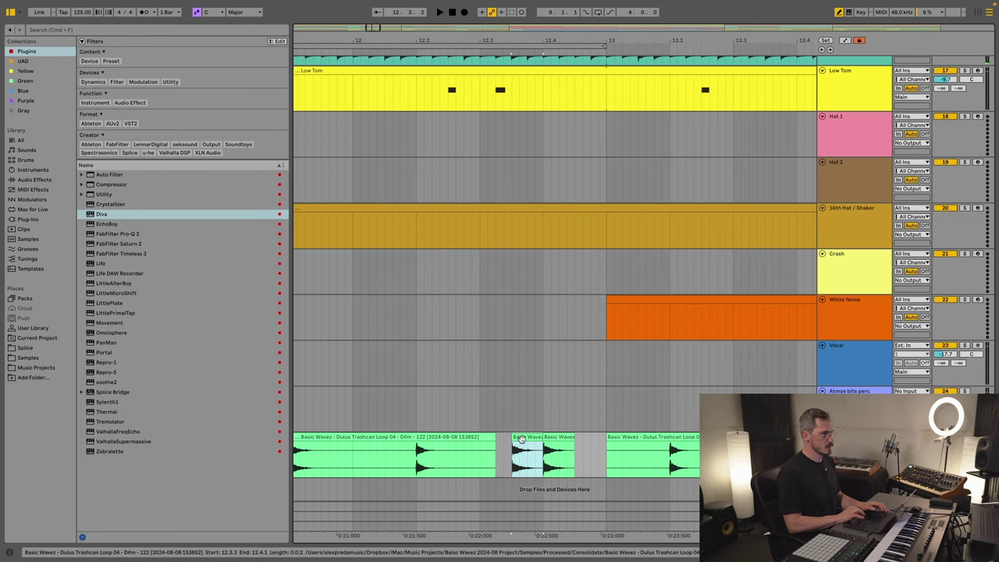
key(space)
key(space)
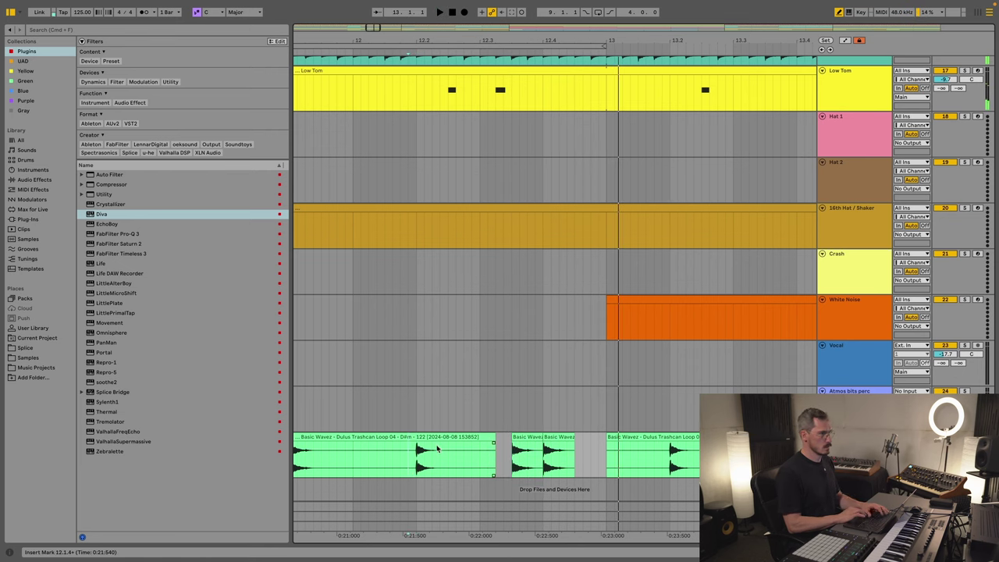
key(ctrl+z)
Step: Shorten the extra snare hit at 12.3.2 to end at 12.3.3 and compare its timing with position 12.3.4 by ear
click(530, 441)
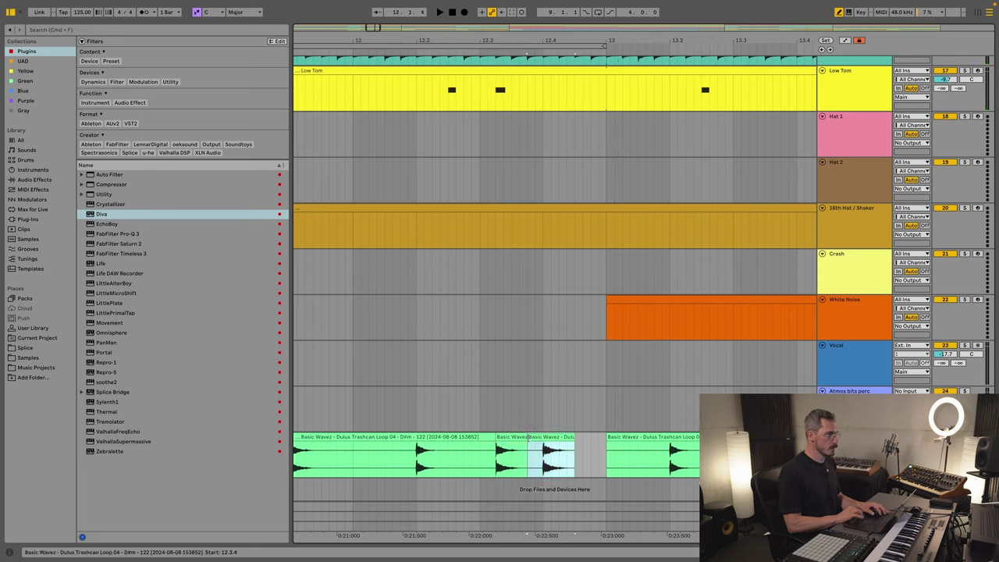
mouse_move(526, 437)
mouse_down()
mouse_move(512, 438)
mouse_move(535, 453)
mouse_up()
click(529, 442)
click(416, 455)
key(space)
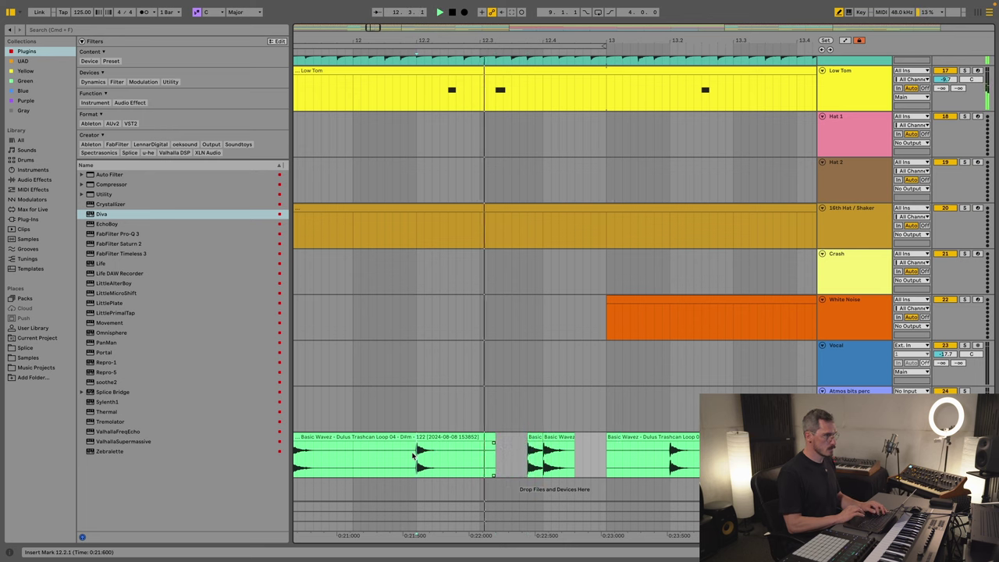
key(space)
key(ctrl+z)
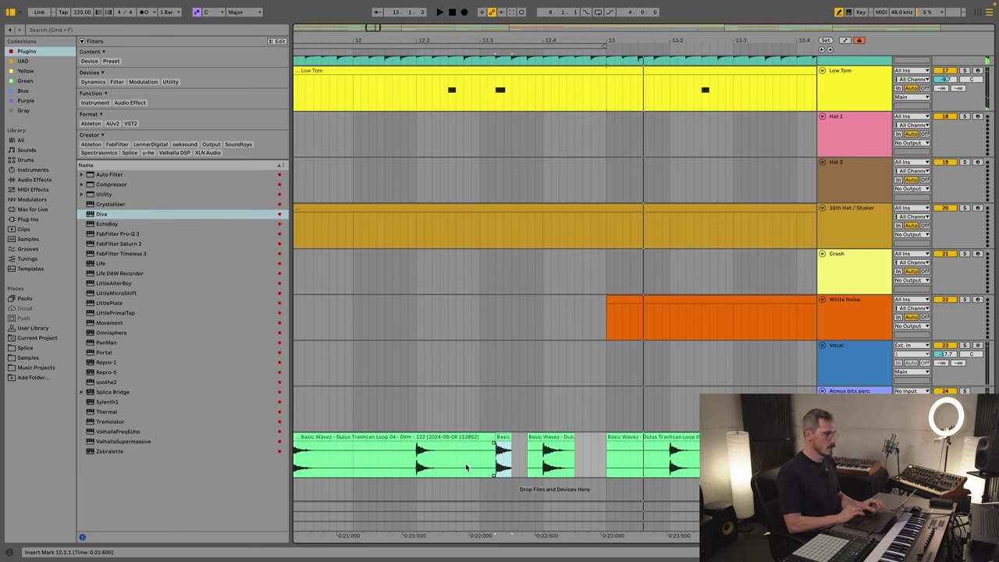
click(404, 456)
key(space)
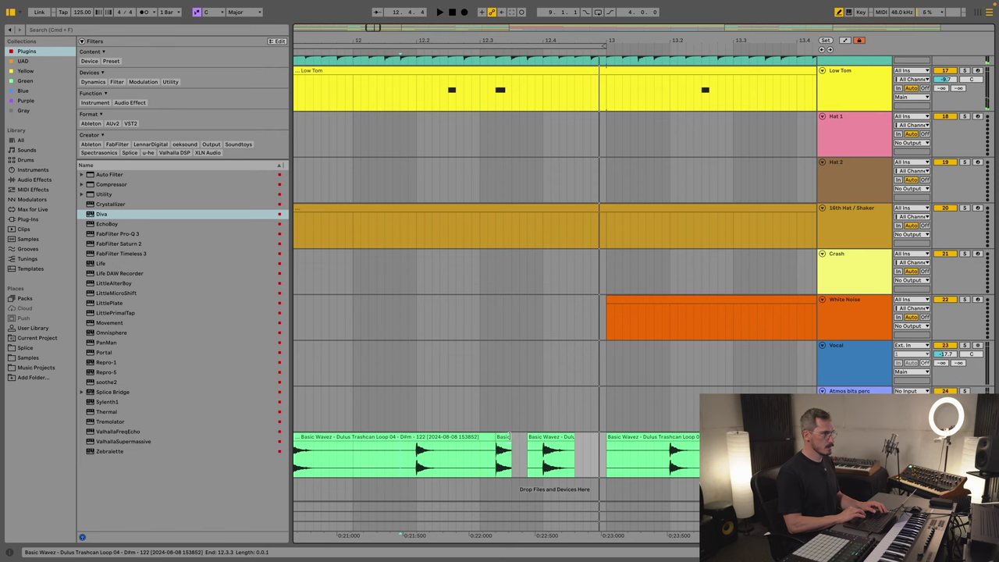
Step: Select bars 9 to 13 of the Snares track and duplicate the four-bar section repeatedly up to bar 97
drag(497, 457, 528, 457)
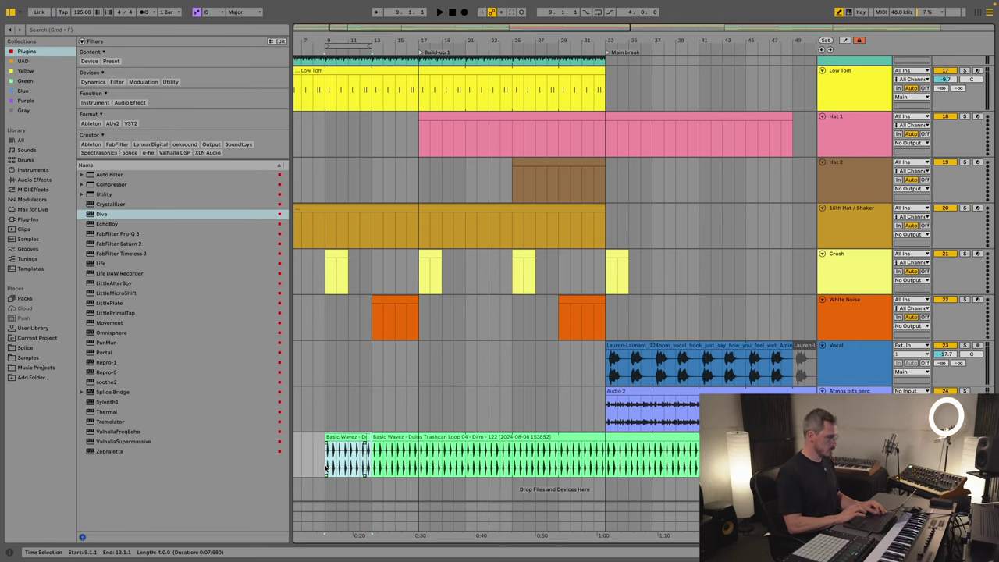
key(super+d)
key(super+d)
key(super+d)
key(super+d)
key(super+d)
key(super+d)
key(super+d)
key(super+d)
key(super+d)
key(super+d)
key(super+d)
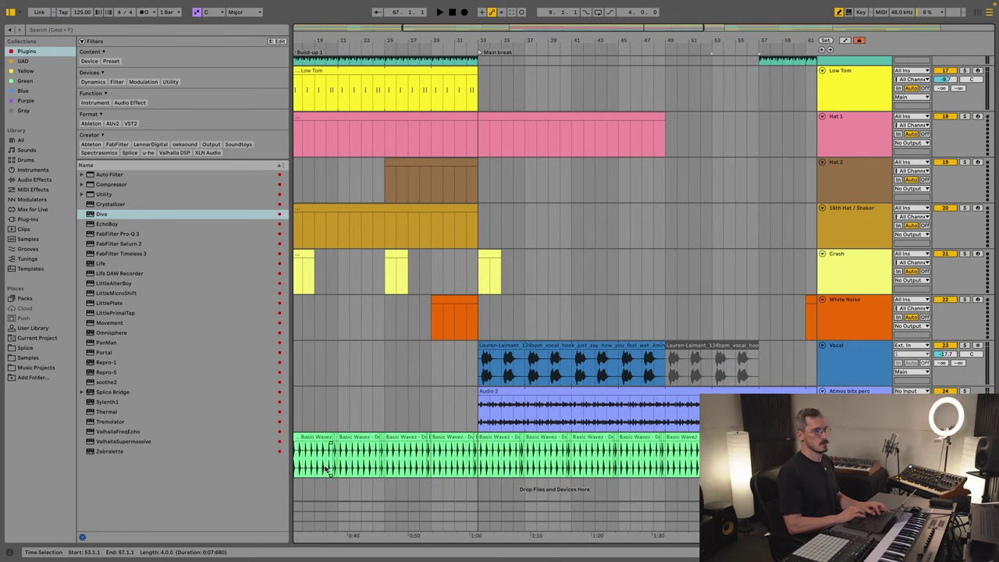
key(super+d)
key(super+d)
key(super+d)
key(super+d)
key(super+d)
key(super+d)
key(super+d)
key(super+d)
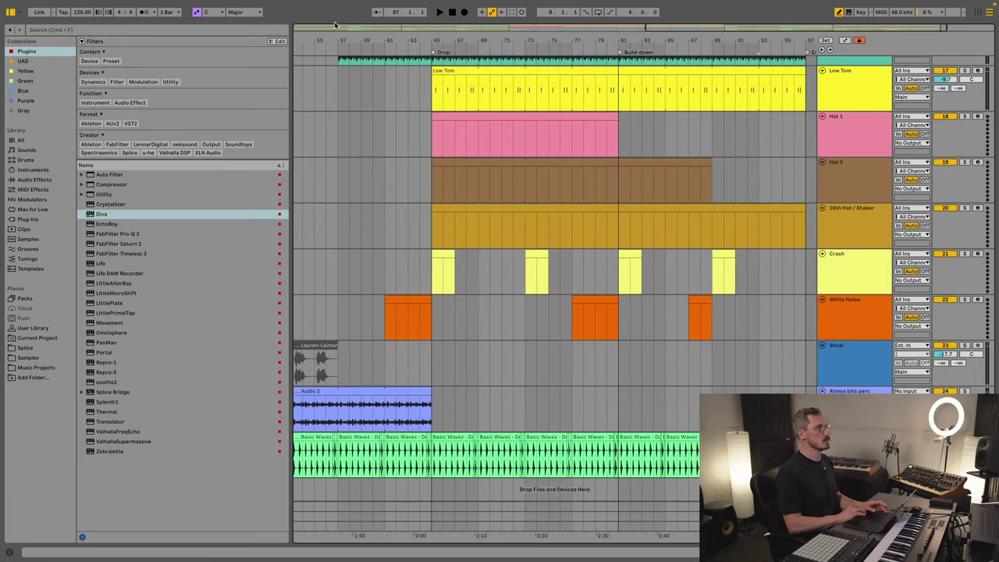
Step: Delete the Snares clips in the main break, from bar 33 to bar 65
drag(355, 37, 391, 117)
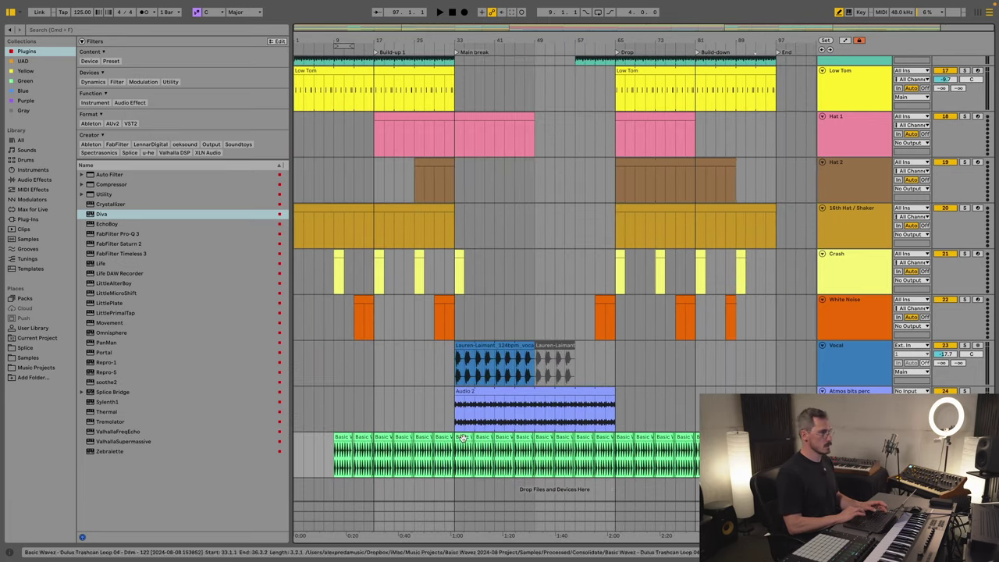
click(453, 459)
drag(453, 460, 603, 441)
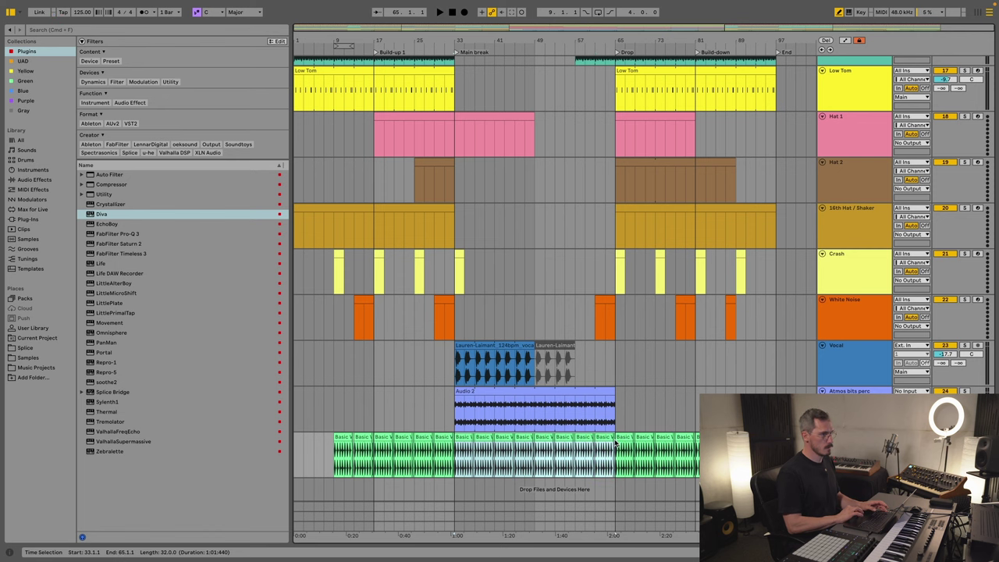
key(Delete)
click(538, 322)
Step: Extend the Chords clip that starts at bar 25 out to bar 97, replacing the empty clips from bar 33
scroll(537, 321, up, 1)
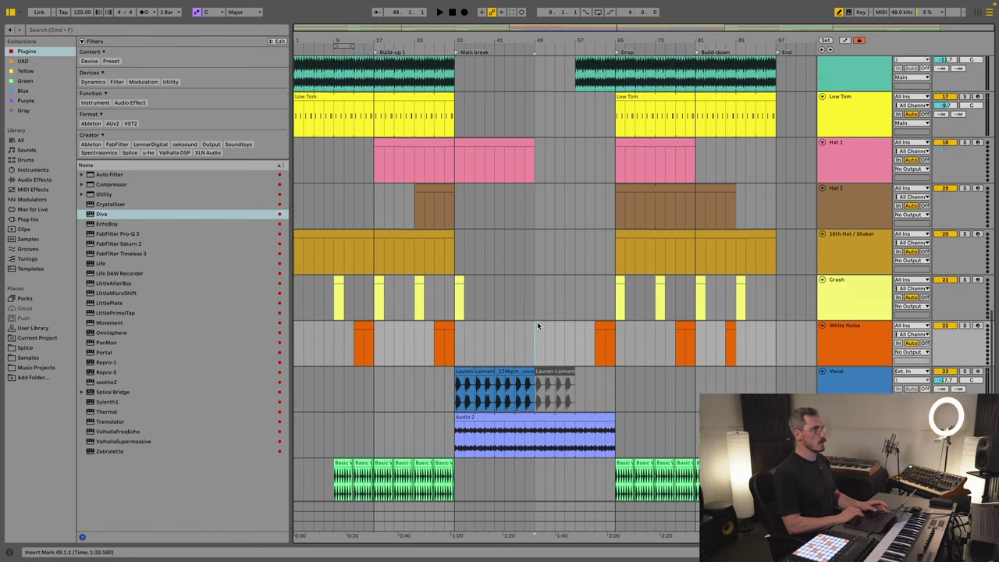
scroll(537, 322, up, 5)
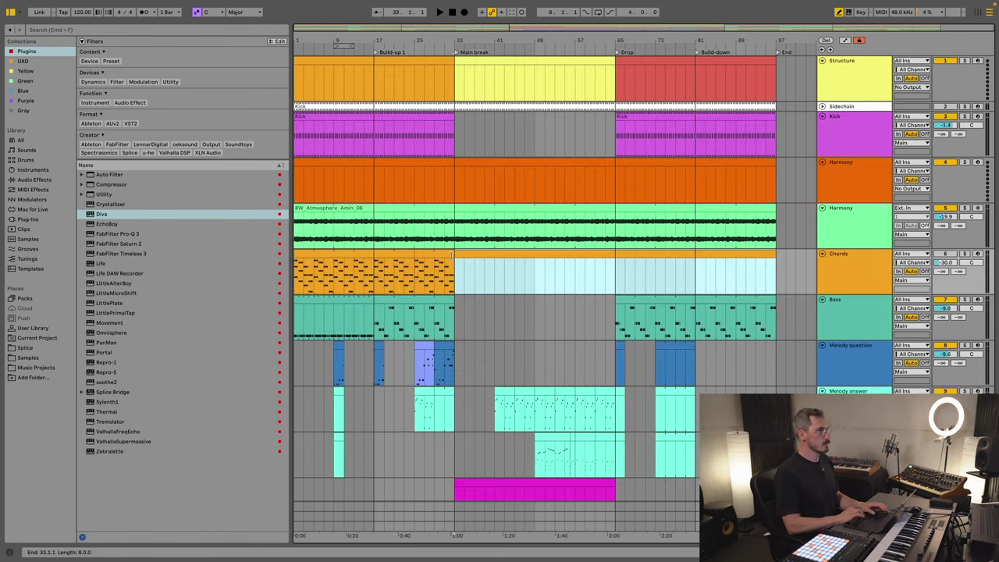
drag(456, 262, 773, 261)
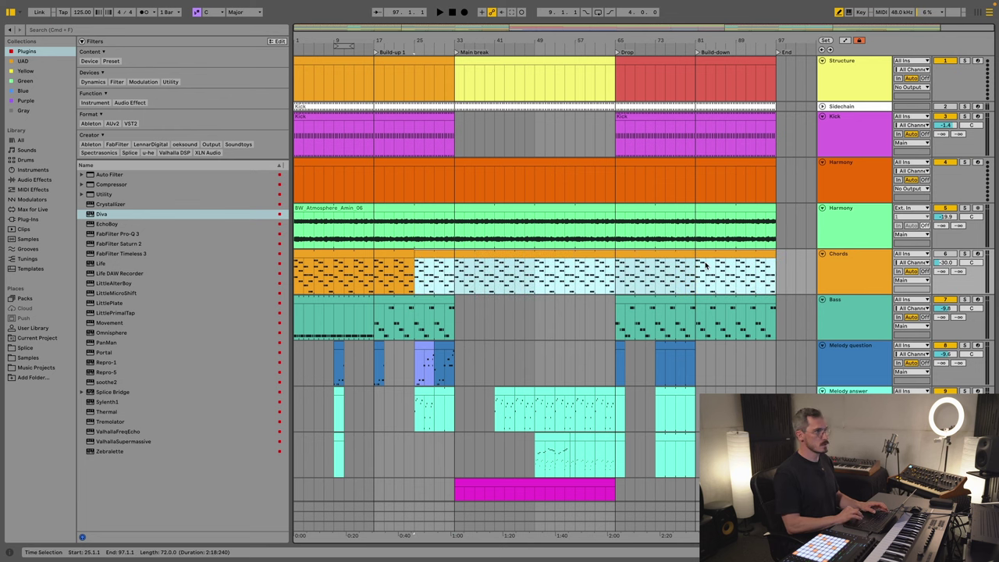
Step: Copy the Melody question clip at bar 9 to the start of the drop at bar 65
click(456, 285)
scroll(509, 279, down, 5)
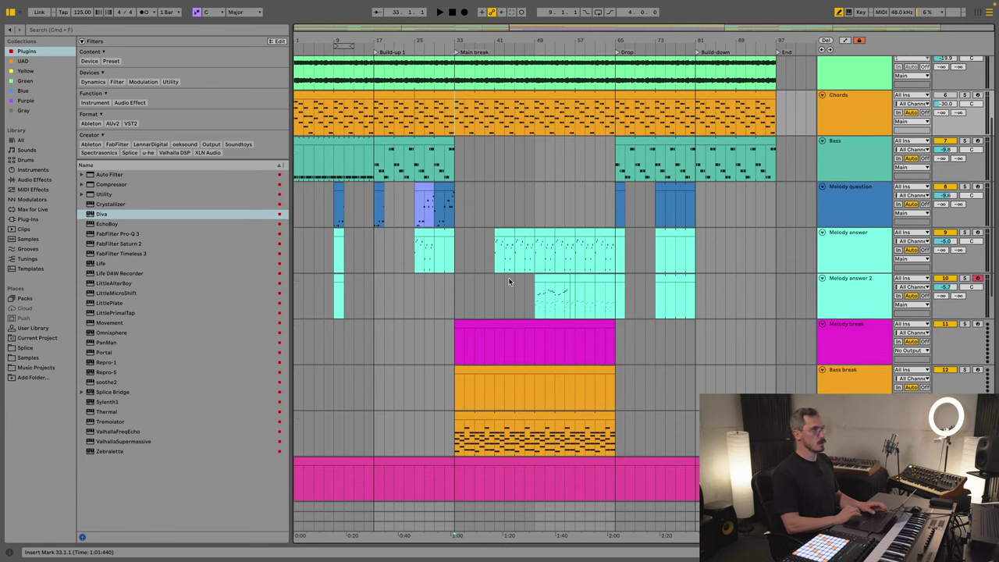
click(337, 189)
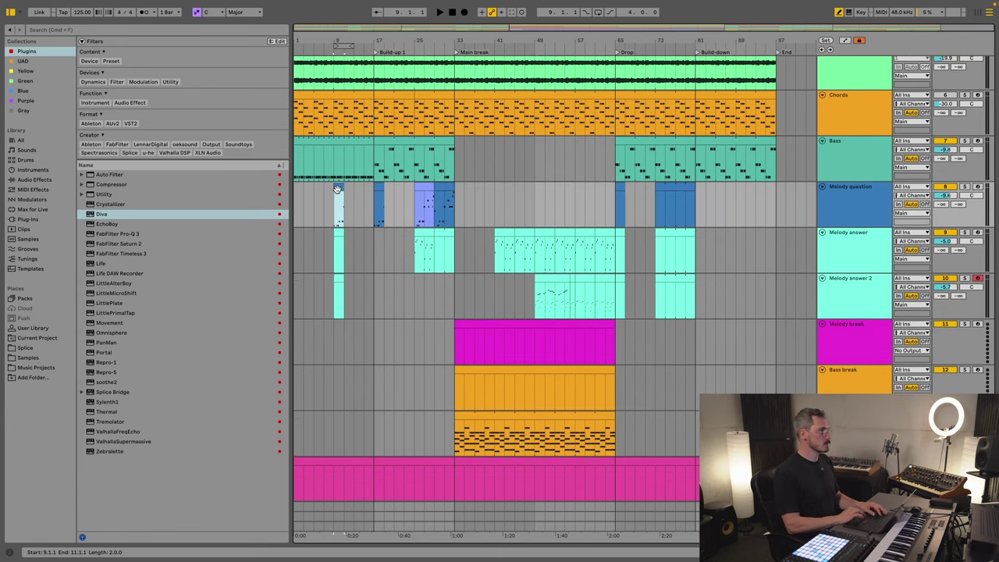
click(618, 209)
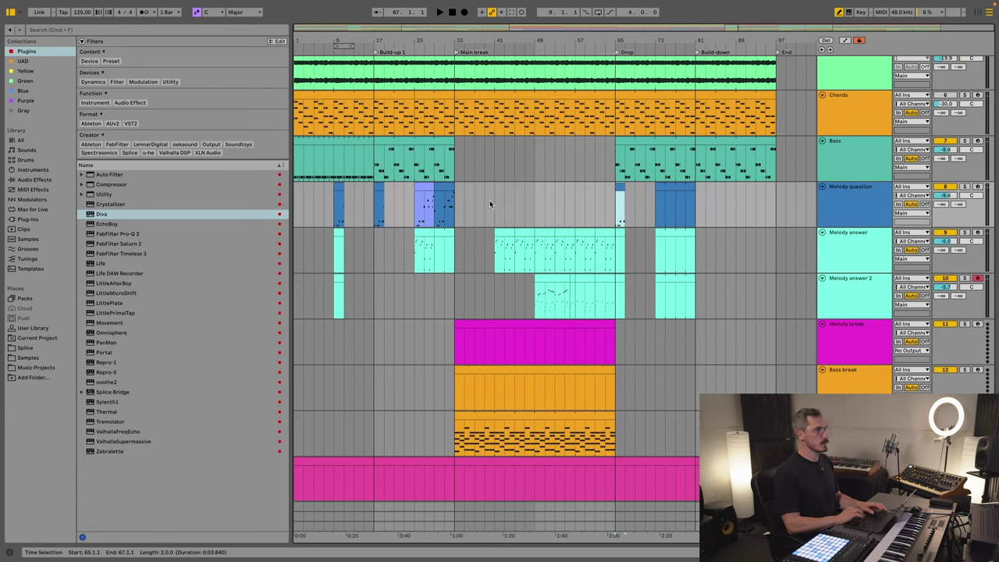
Step: Copy the Melody question clips from bars 25 to 33 onto bars 73 to 81 of the drop
click(439, 188)
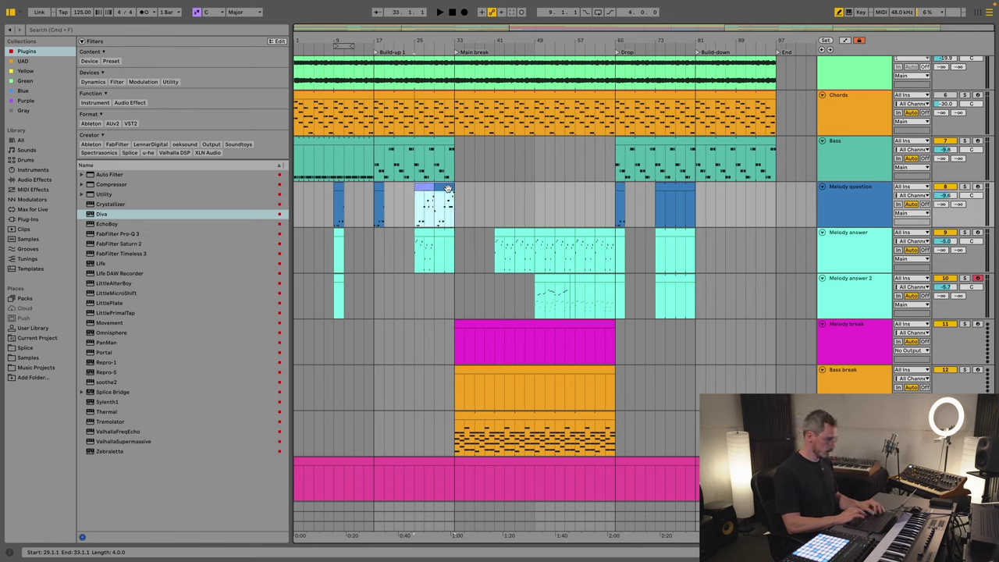
click(658, 208)
key(ctrl+v)
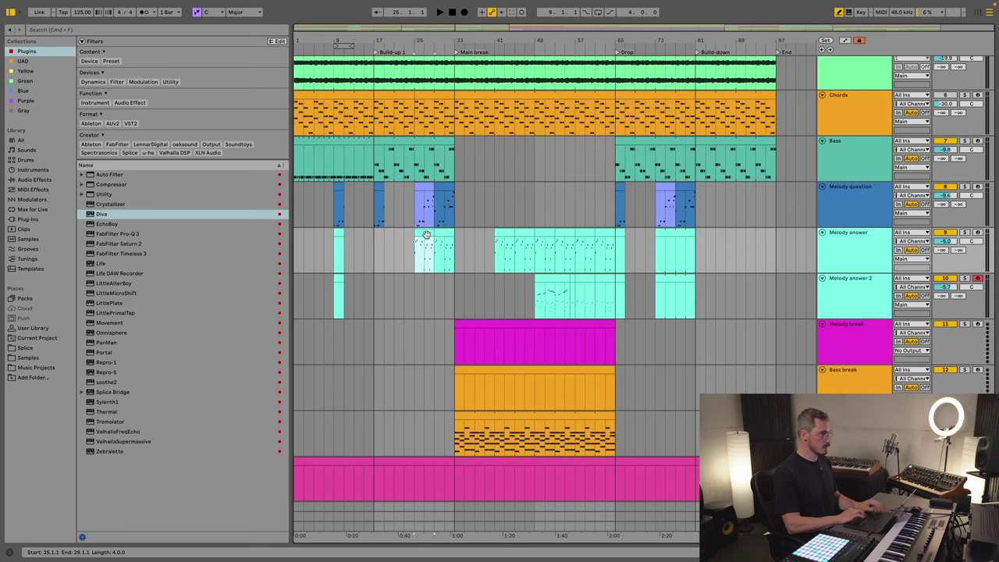
Step: Copy the Melody answer clips from bars 25 to 33 onto bars 73 to 81 of the drop
click(441, 234)
click(661, 265)
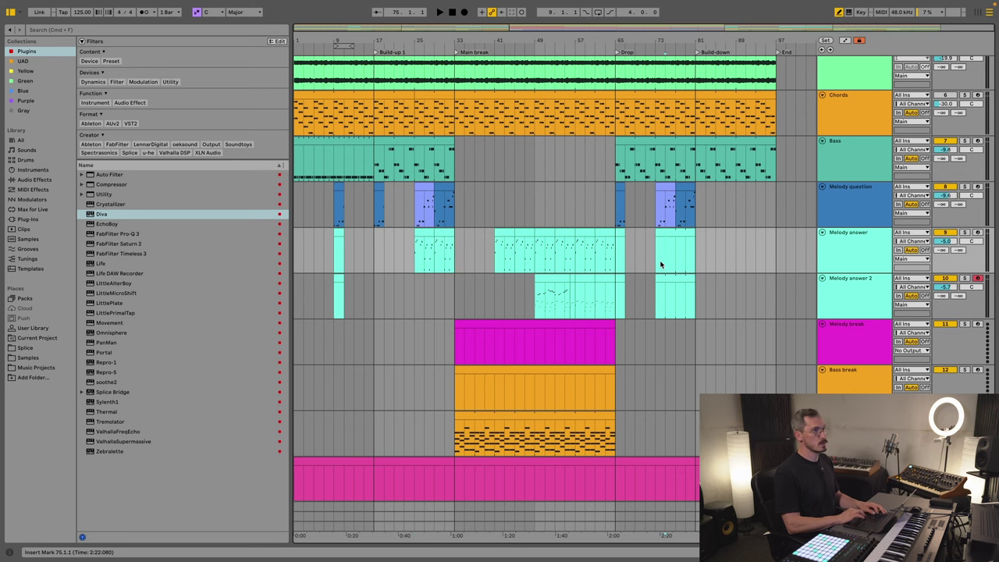
click(658, 265)
Step: Play the Melody answer 2 clip starting at bar 49 and delete its F4 to G4 notes between 4.2.1 and 4.4.1
scroll(544, 259, down, 3)
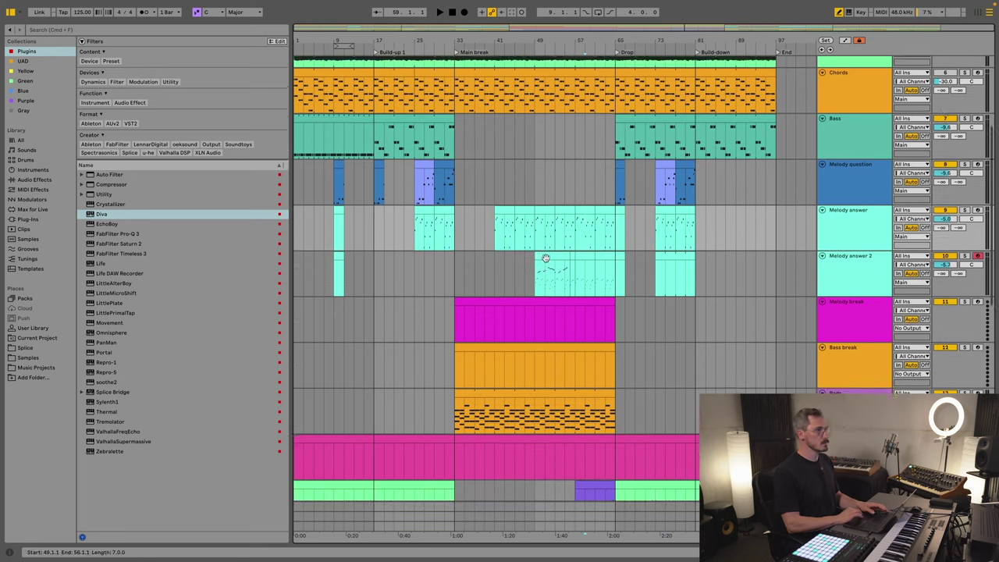
click(539, 259)
scroll(537, 260, down, 2)
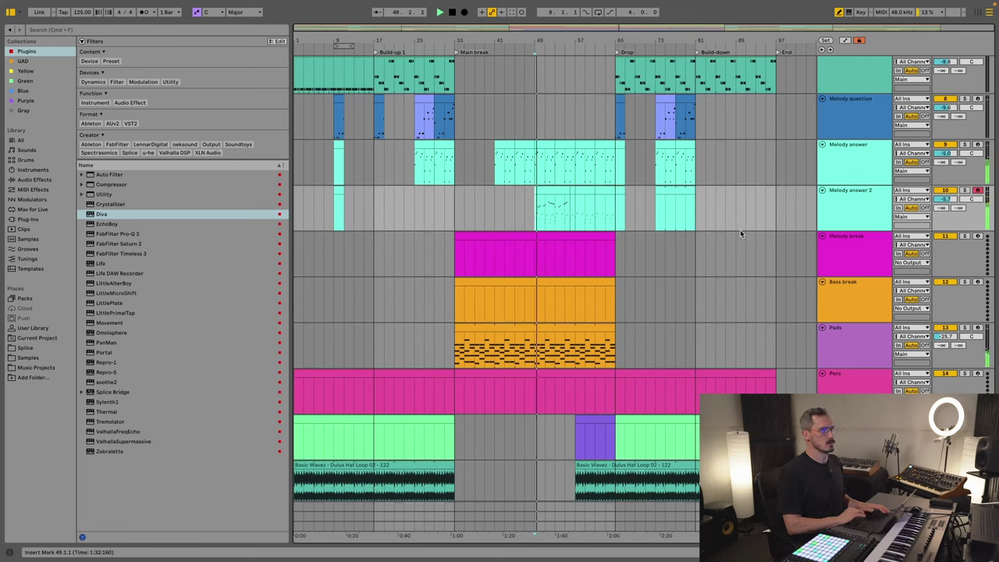
double_click(546, 187)
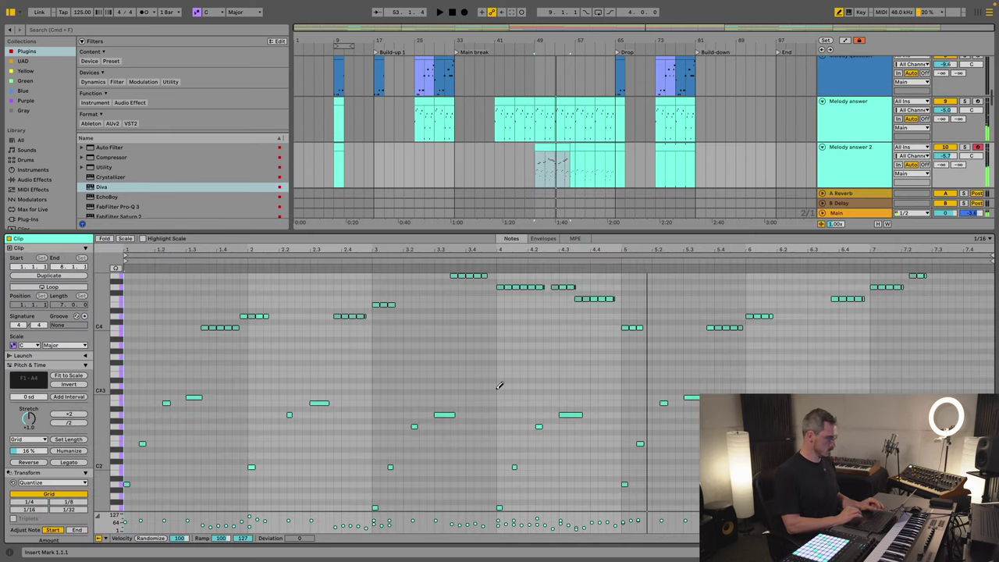
scroll(496, 393, up, 3)
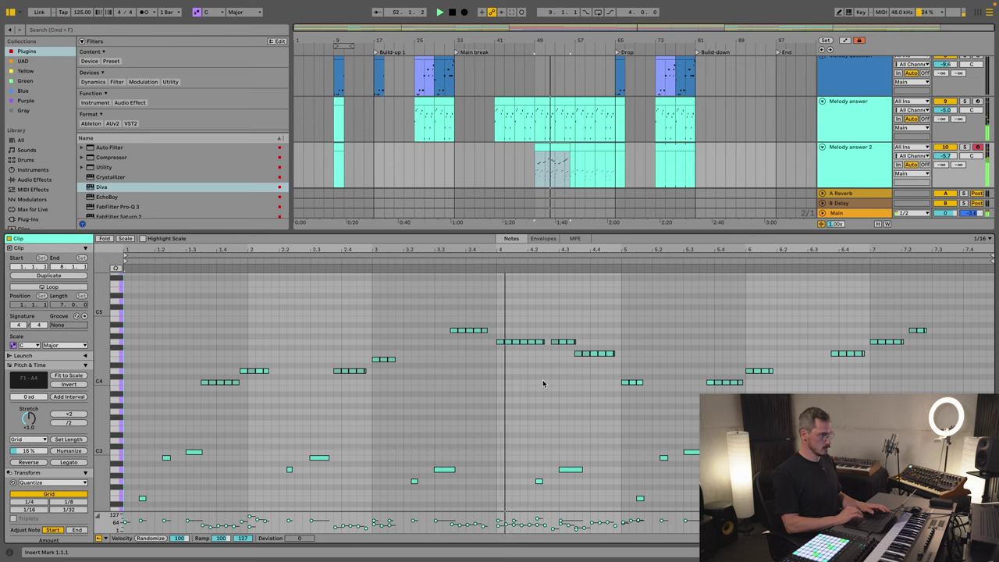
drag(529, 335, 582, 365)
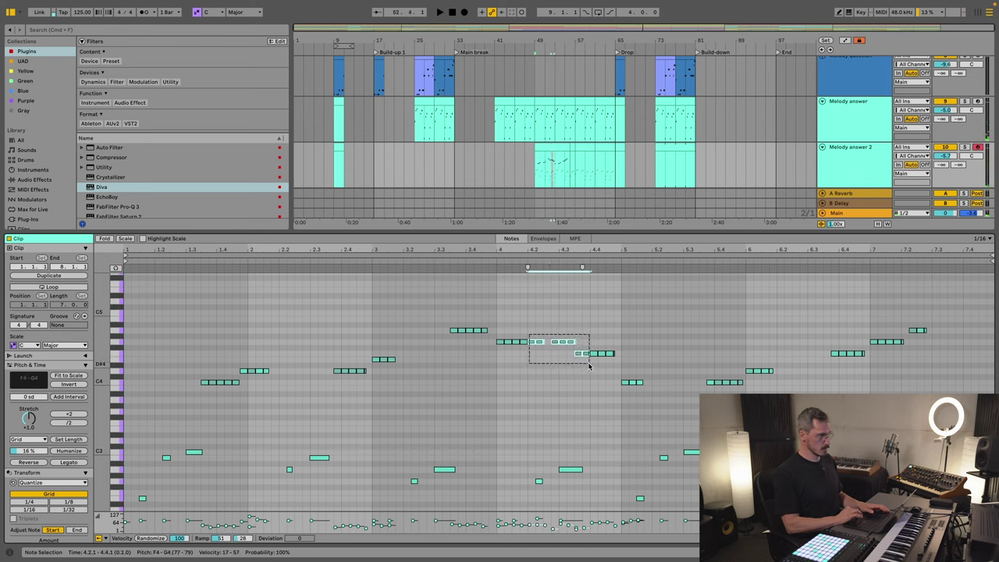
key(Delete)
click(416, 272)
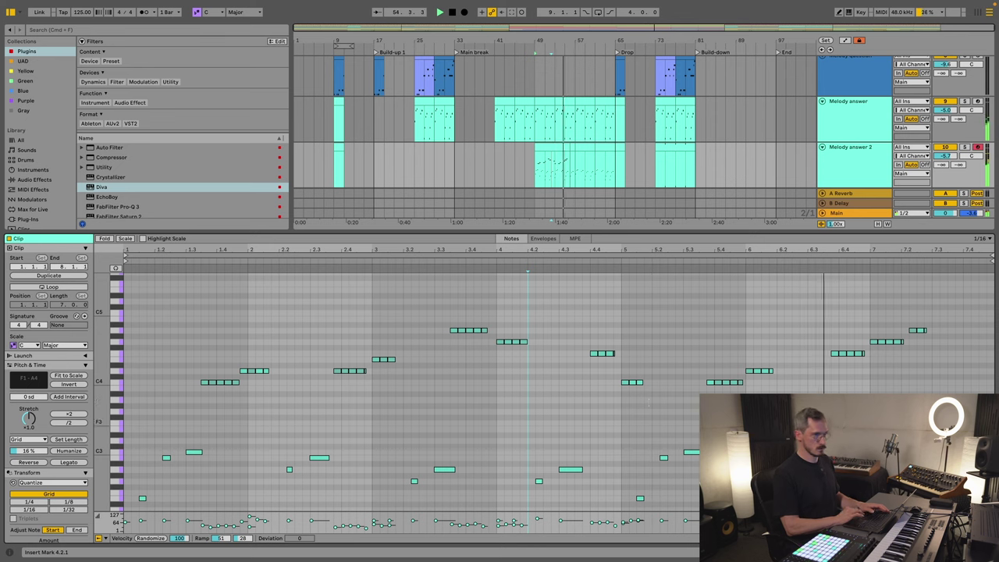
Step: Loop the first four bars of the Melody answer 2 clip, extend it to bar 65, and close the clip editor
click(621, 287)
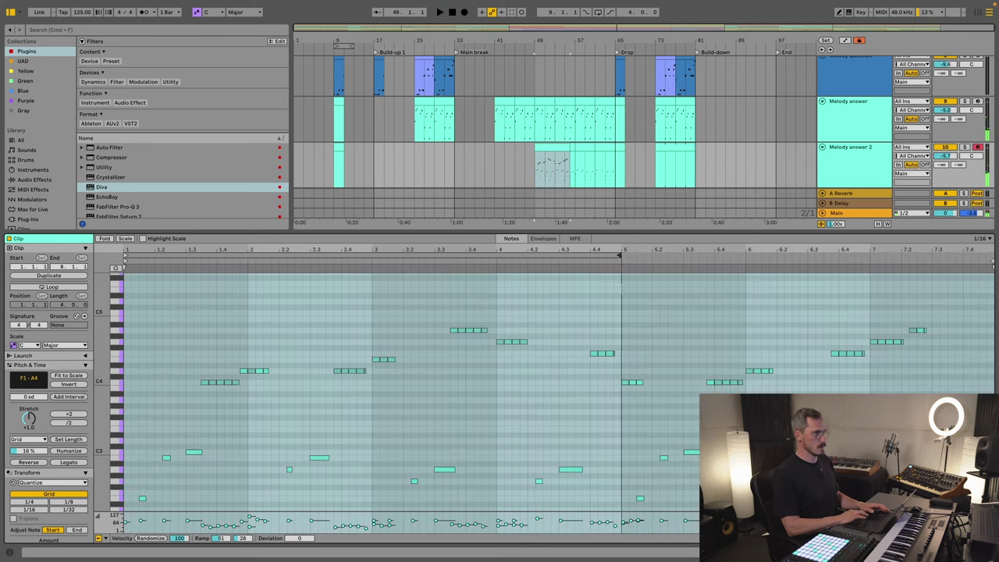
click(75, 288)
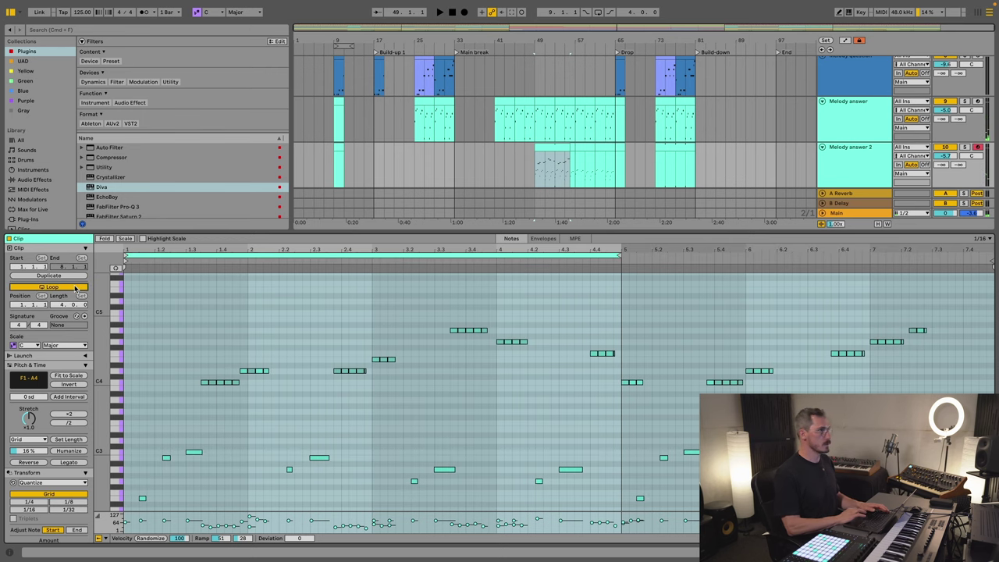
drag(567, 142, 613, 147)
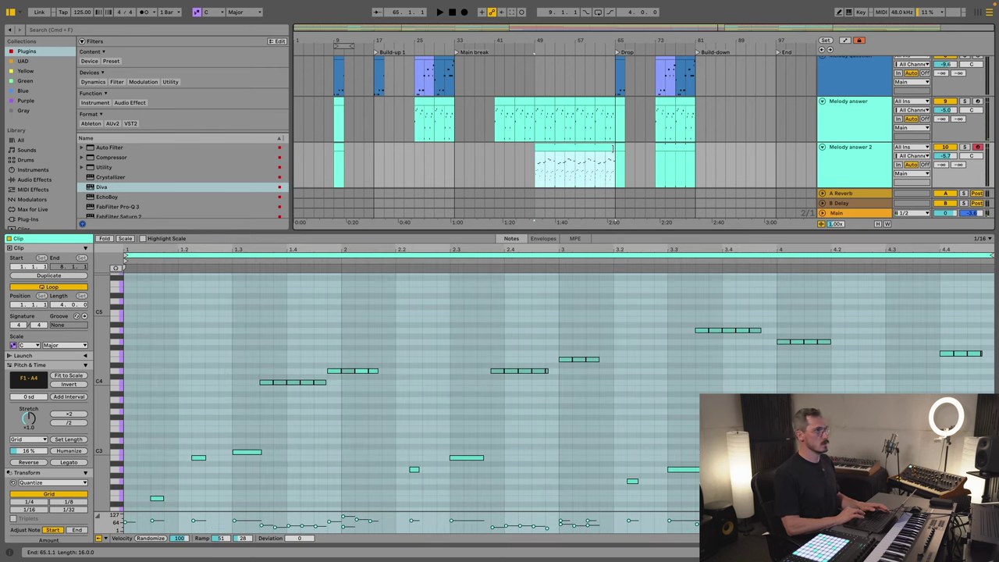
click(621, 149)
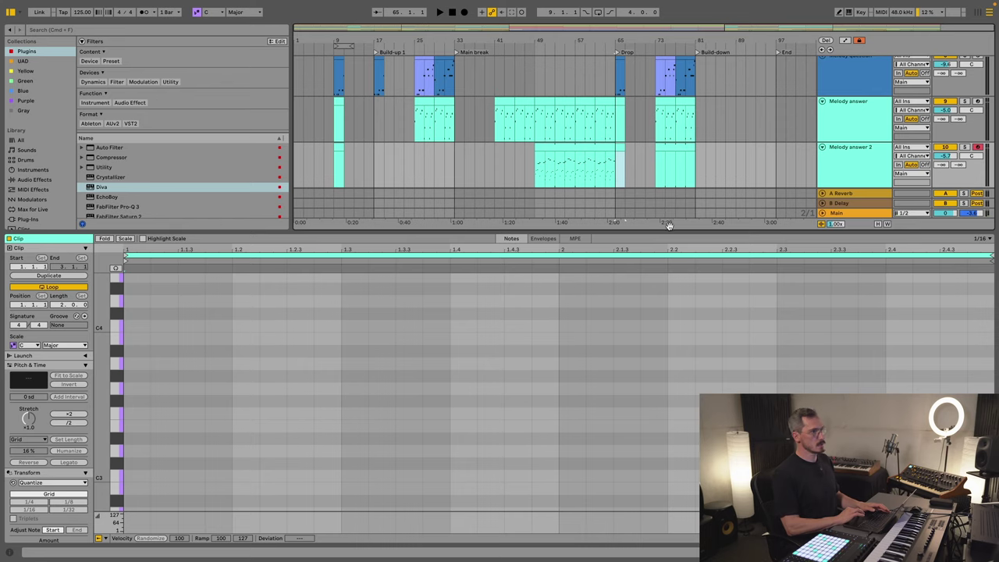
key(ctrl+alt+l)
Step: Select the White Noise track
scroll(595, 228, down, 1)
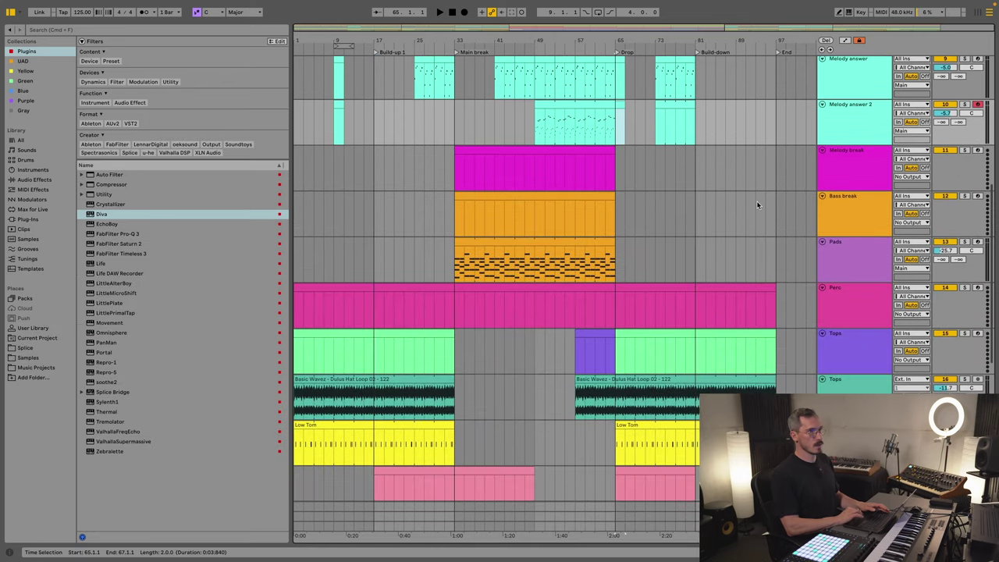
scroll(756, 200, down, 1)
scroll(757, 200, down, 5)
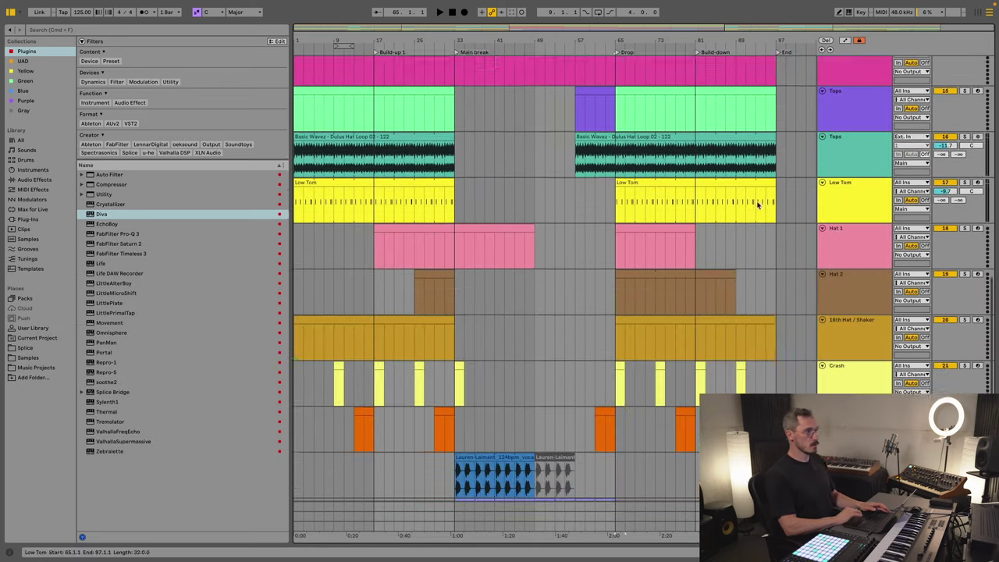
scroll(756, 201, down, 3)
scroll(868, 278, up, 1)
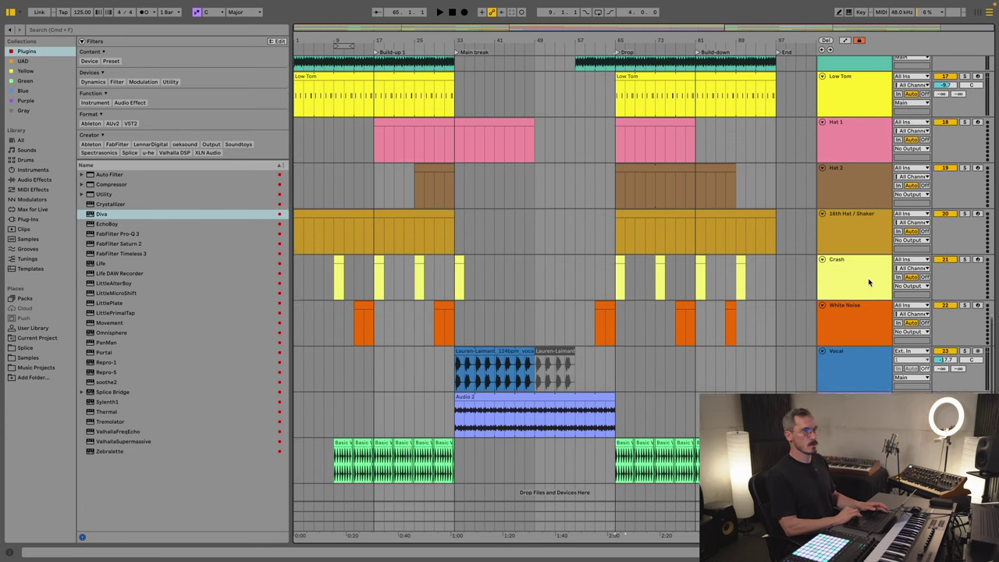
click(857, 315)
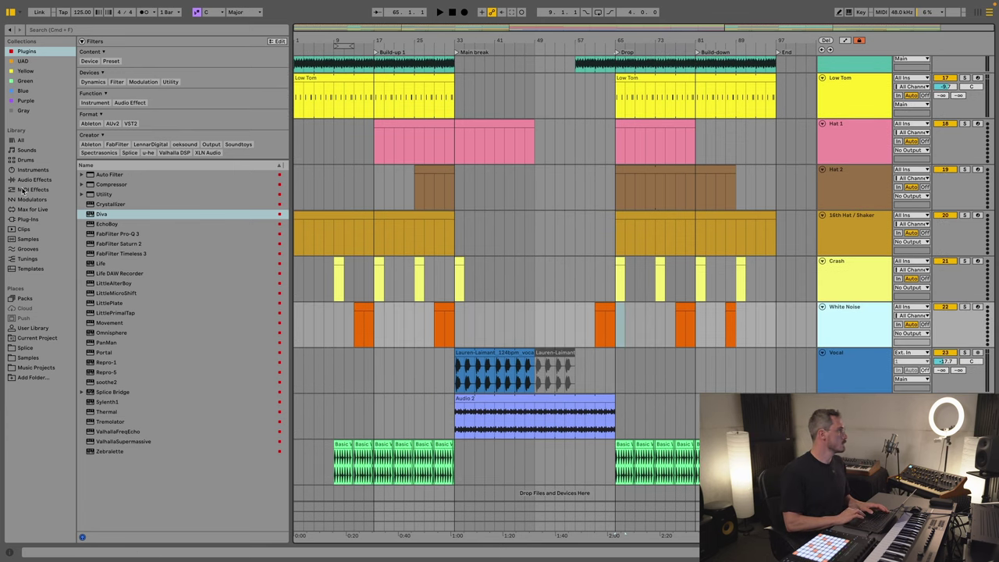
Step: Open the Background Dirt folder inside Basic Wavez - Atmospheres in the FX and Atmos samples
click(34, 358)
scroll(147, 264, up, 3)
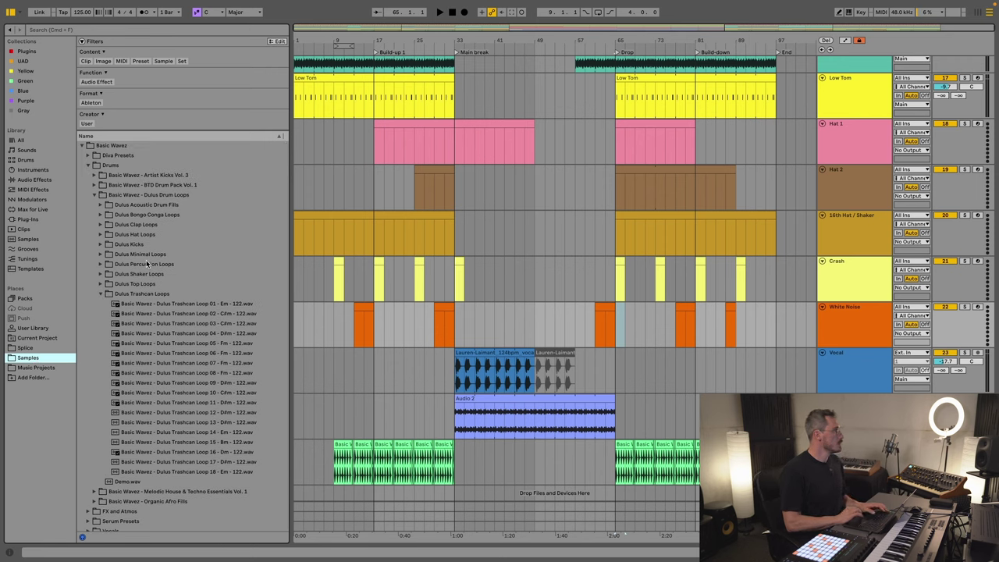
click(94, 195)
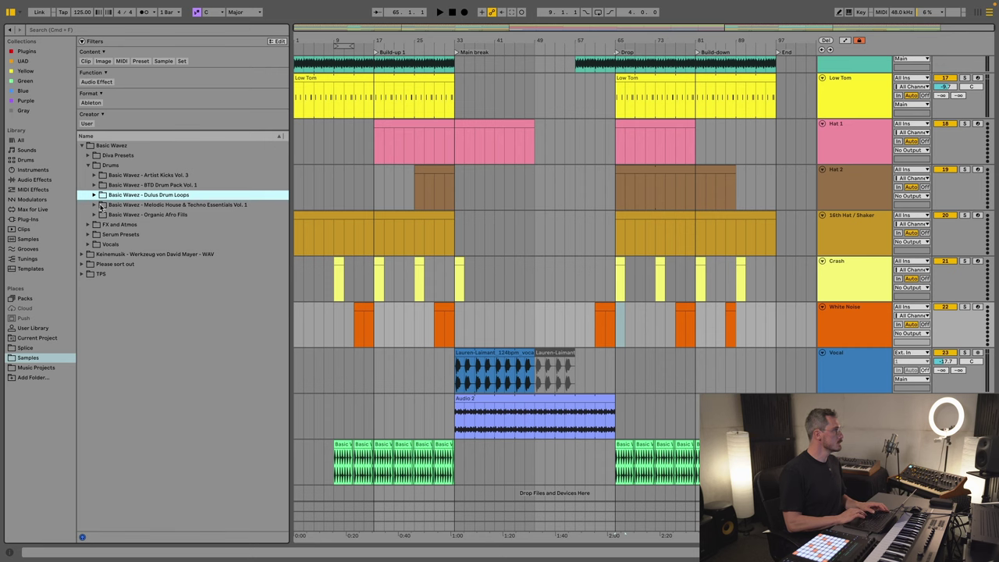
click(88, 225)
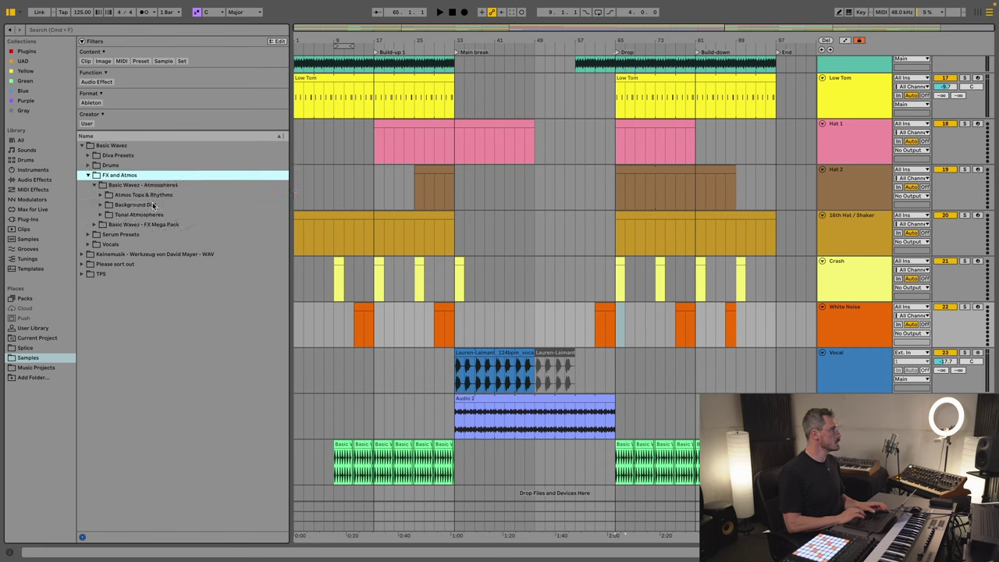
click(136, 205)
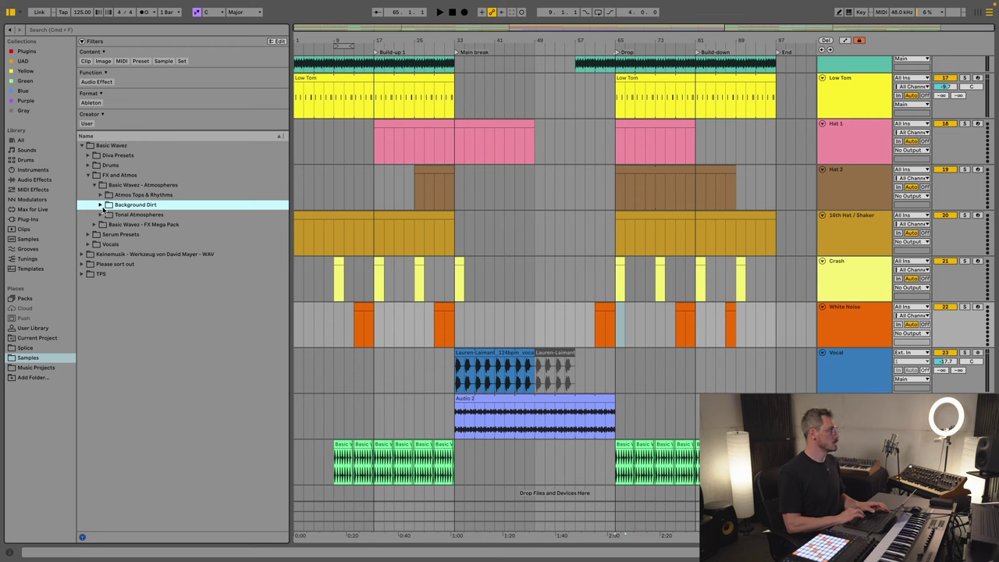
click(100, 205)
Step: Audition the background dirt samples from BW_Atmos_Dirt_01.wav through BW_Atmos_Dirt_10.wav
click(163, 216)
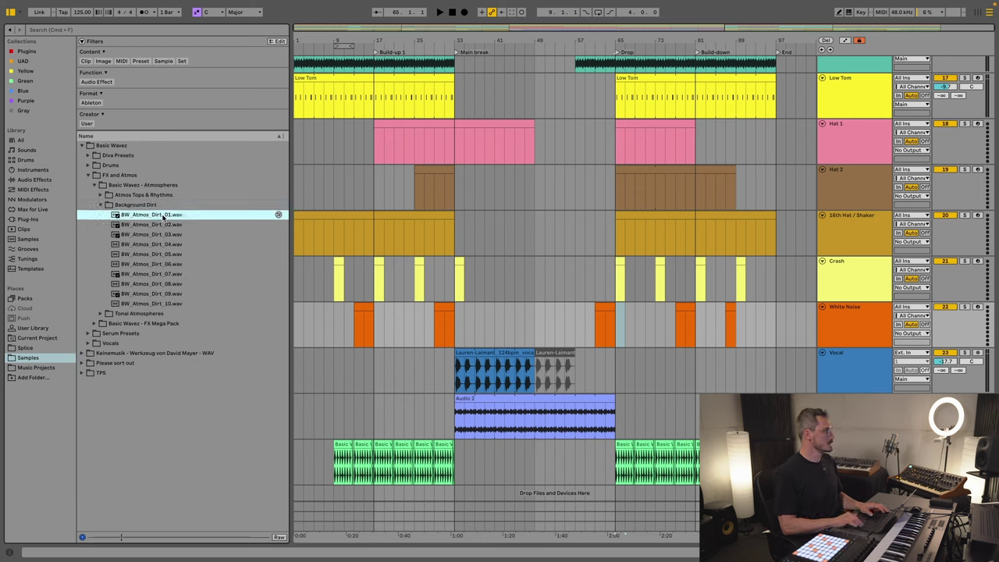
key(Down)
key(Down)
key(Down)
key(Down)
key(Down)
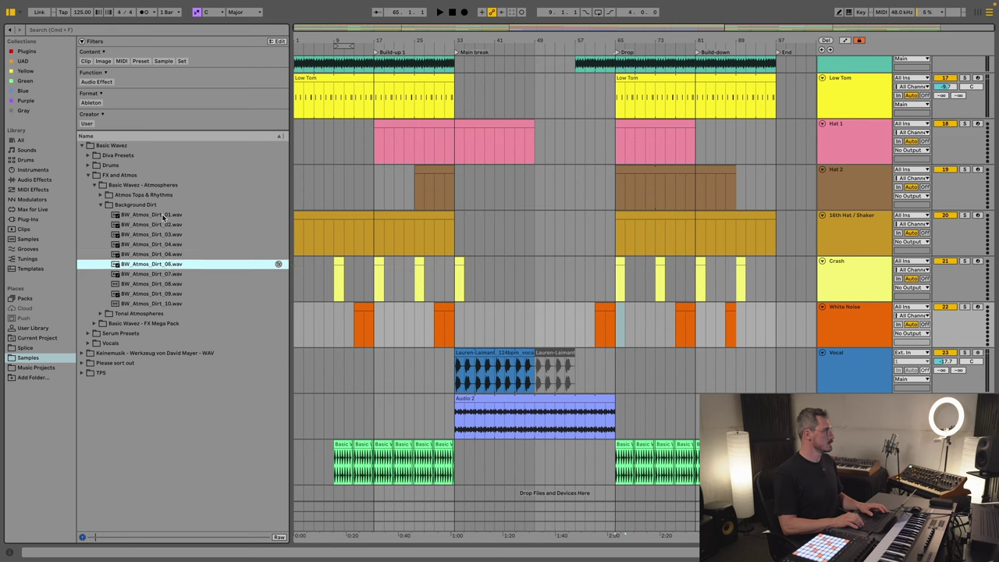
key(Down)
key(Down)
key(Down)
key(Down)
key(Down)
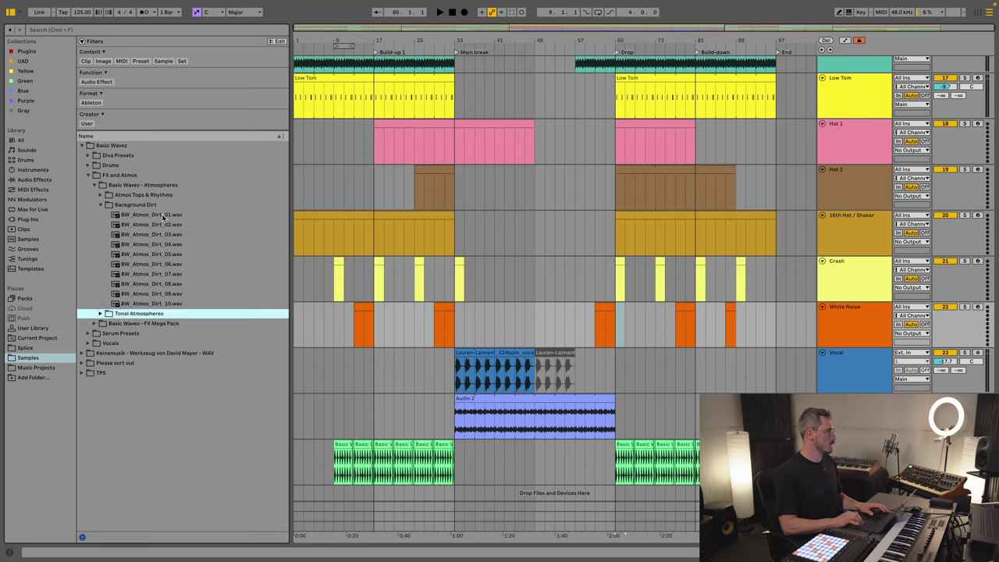
Step: Audition the first samples in the Tonal Atmospheres folder
key(Right)
key(Down)
key(Down)
key(Down)
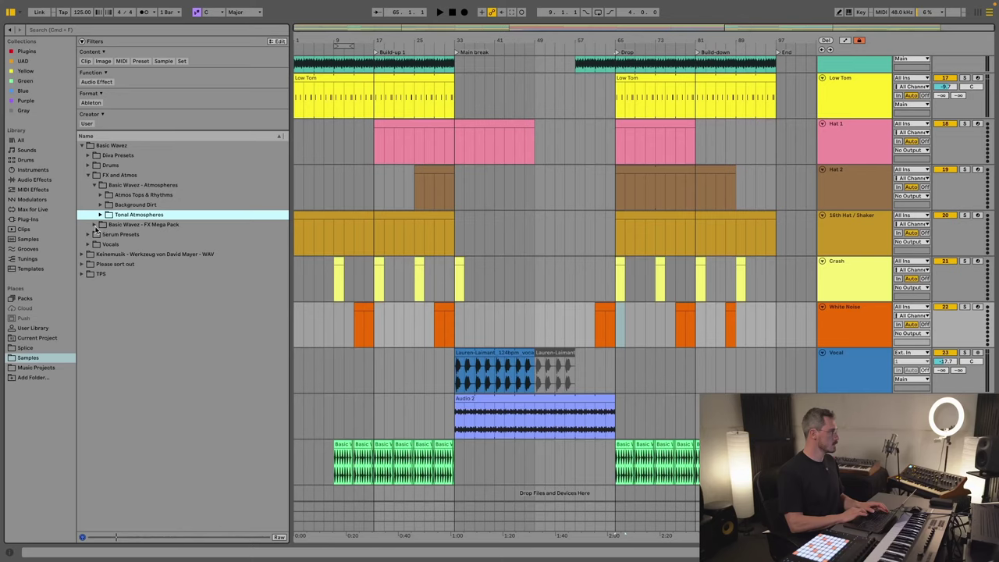
Step: Open the Basic Wavez - FX Mega Pack folder and audition BW_FMP_Drone_122_A#_01.wav from its Drones
key(Left)
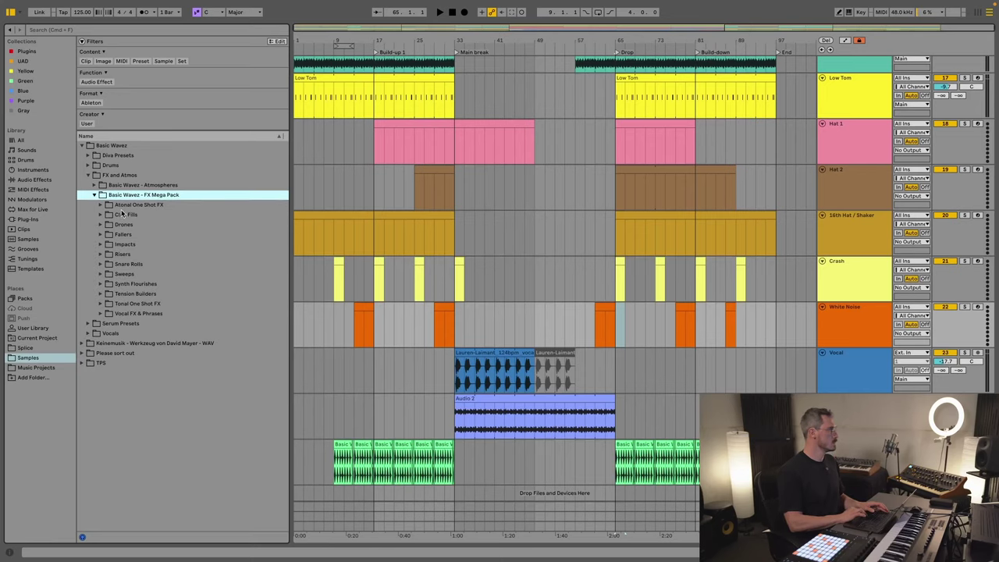
click(101, 224)
click(135, 238)
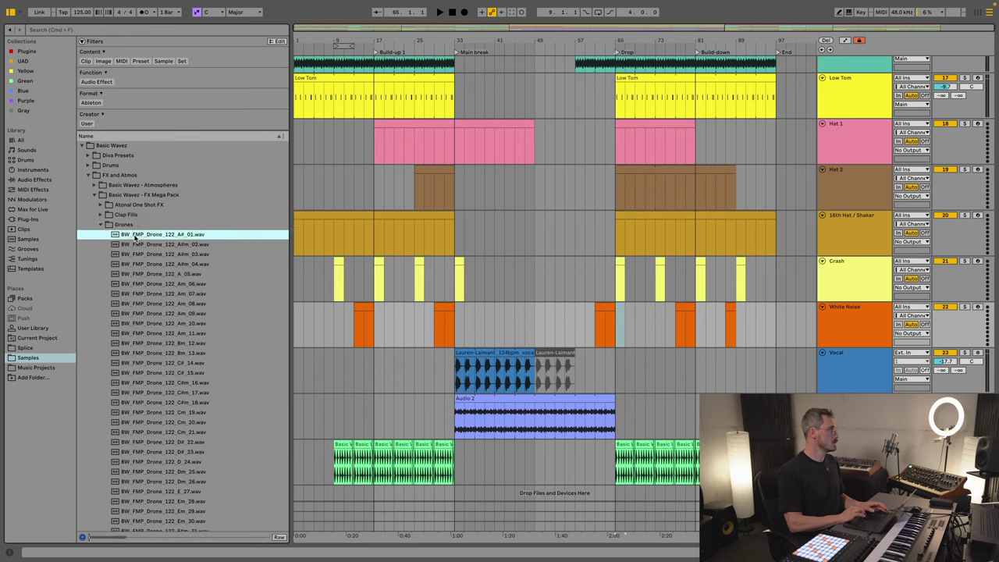
click(102, 224)
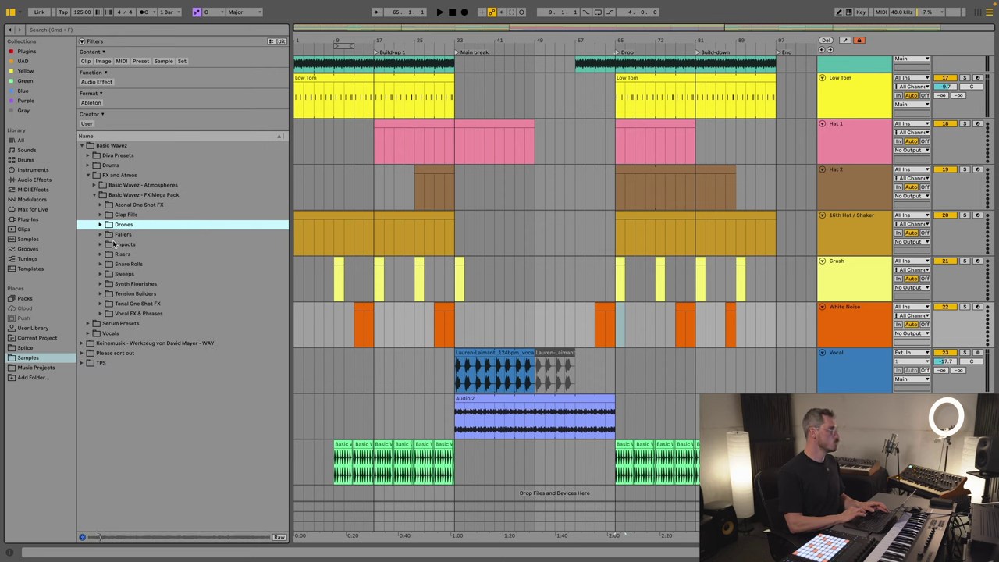
Step: Open the Fallers folder and audition the four-bar fallers 01 through 06 and BW_FMP_Faller_8bar_122_Am_10.wav
click(114, 244)
click(101, 235)
click(130, 244)
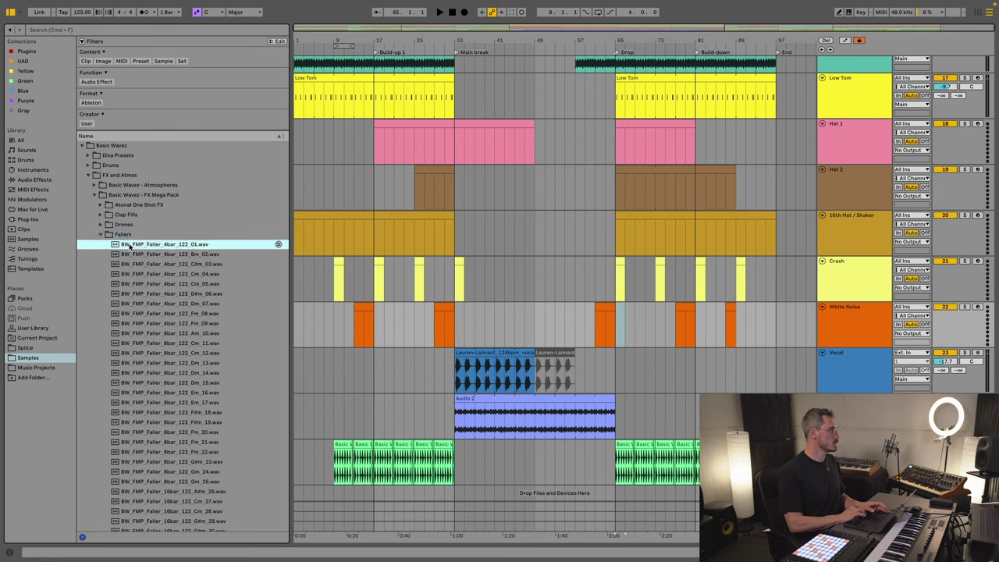
key(Down)
key(Down)
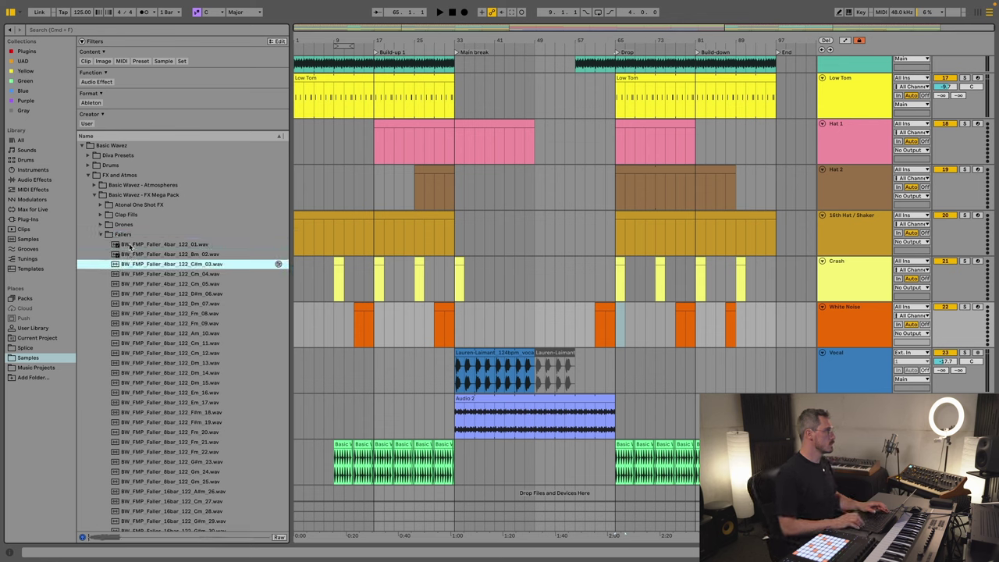
key(Down)
key(Down)
key(Down)
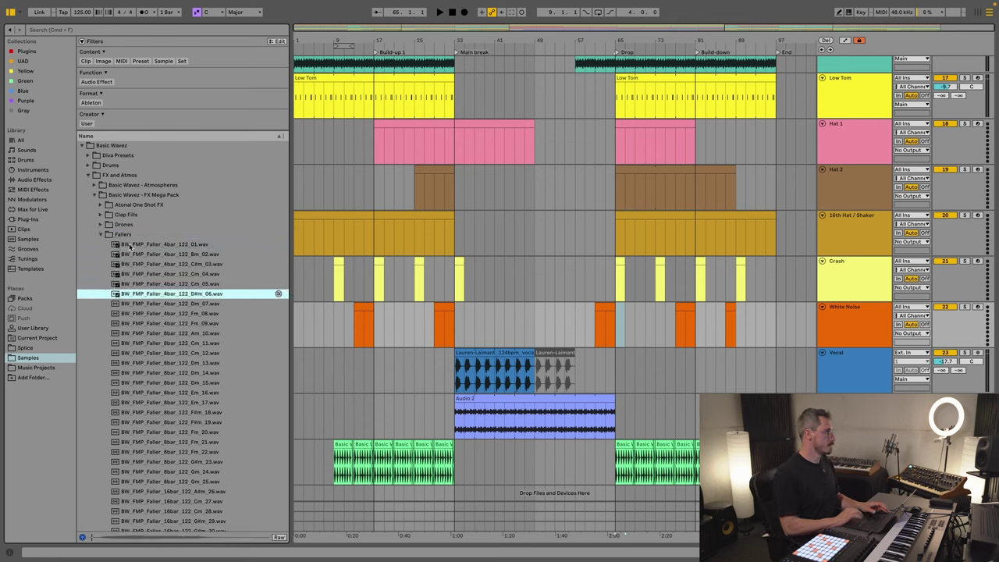
click(185, 336)
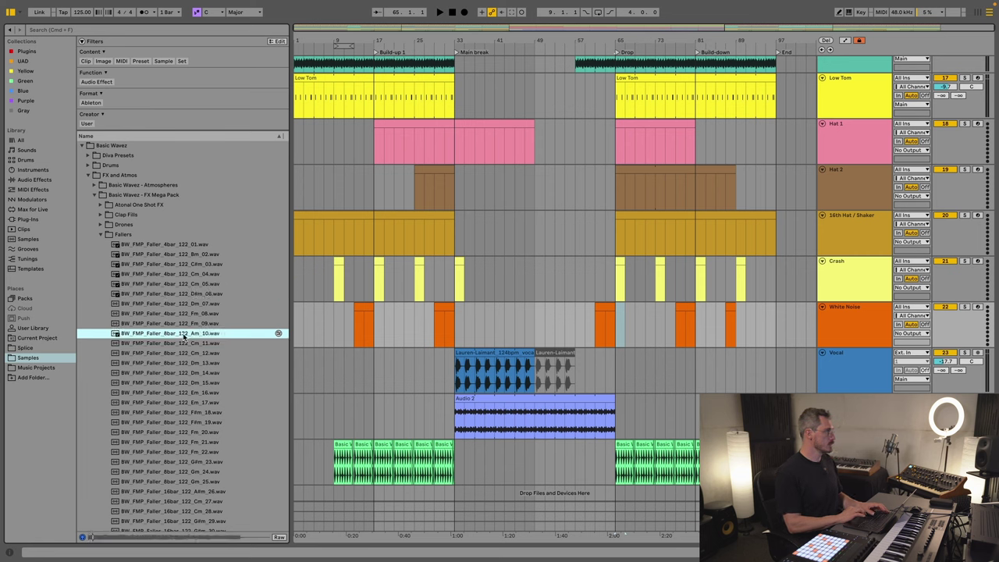
Step: Play the arrangement's lead-up to the drop to judge BW_FMP_Faller_8bar_122_Am_10.wav against it
click(578, 327)
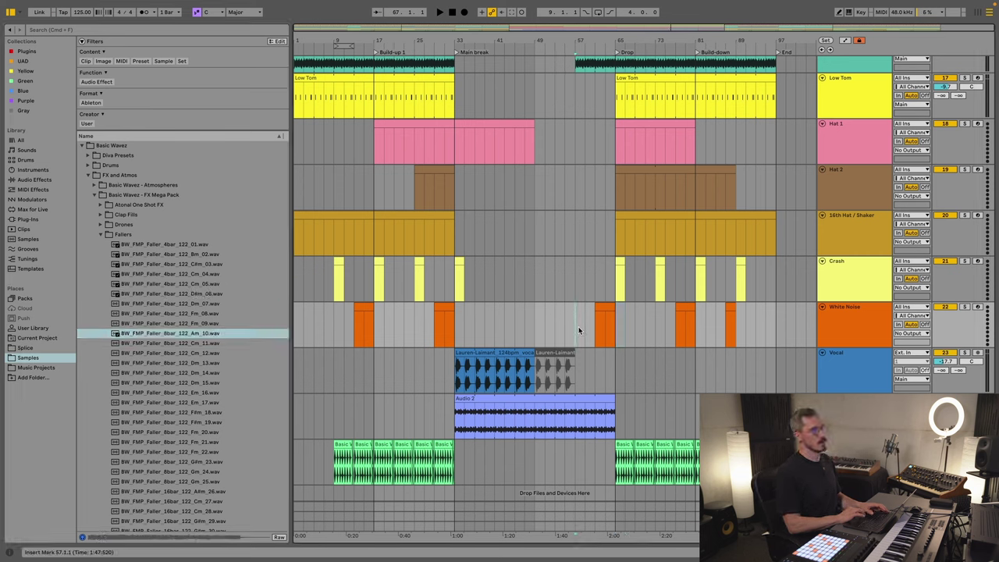
click(138, 338)
key(space)
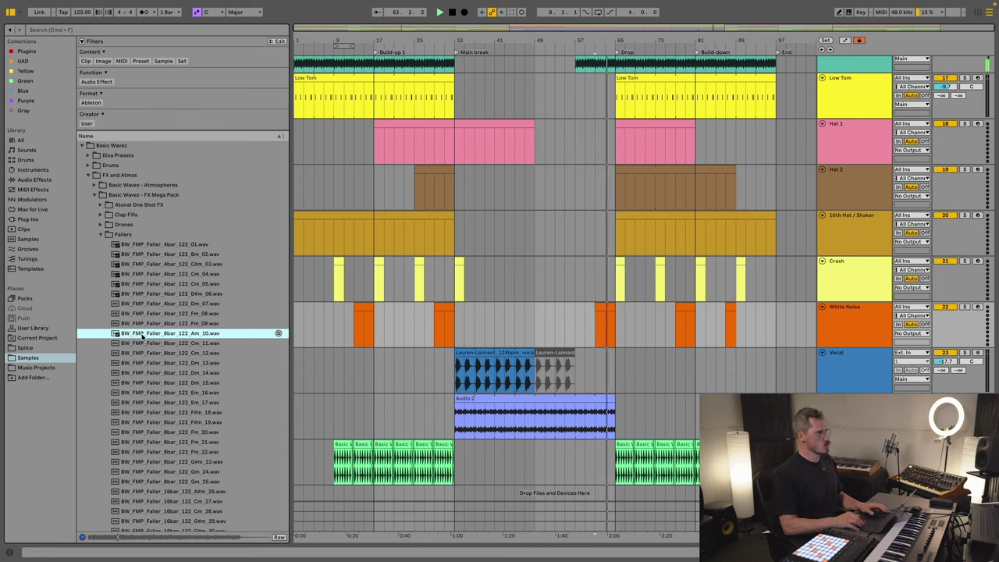
Step: Open the Risers folder and audition its first three four-bar samples, A#m_01, Am_02 and Dm_03
scroll(148, 508, down, 3)
click(167, 506)
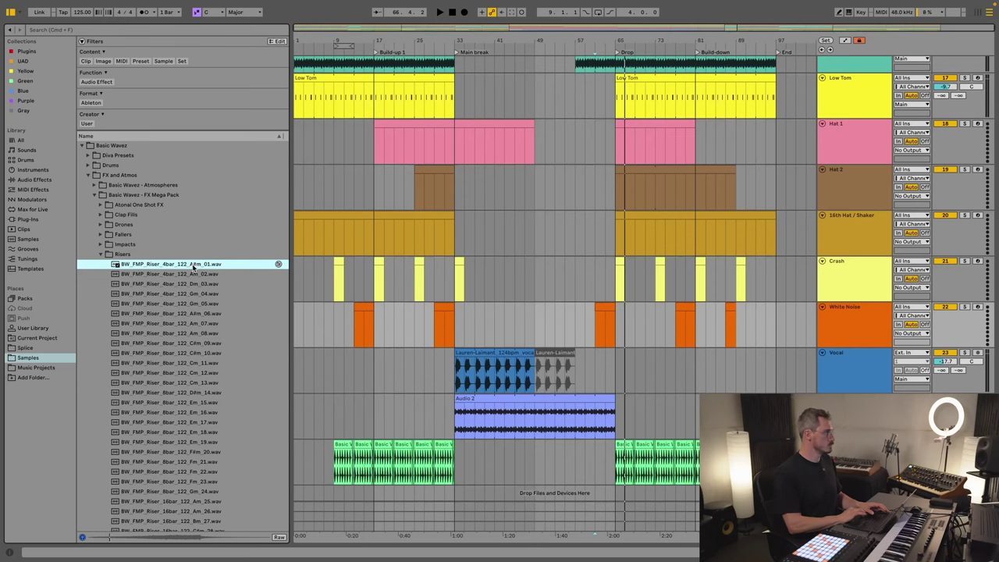
click(194, 274)
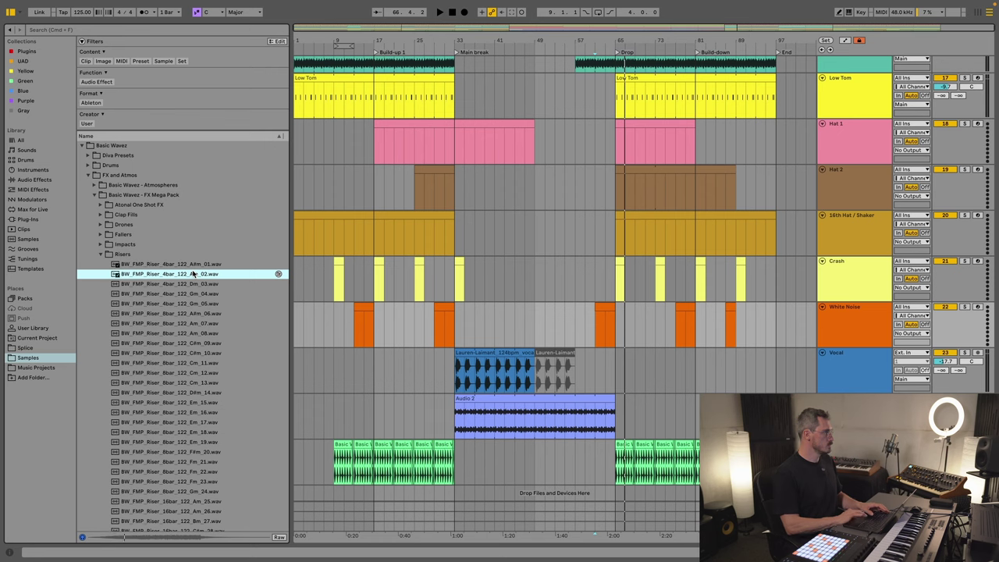
key(Down)
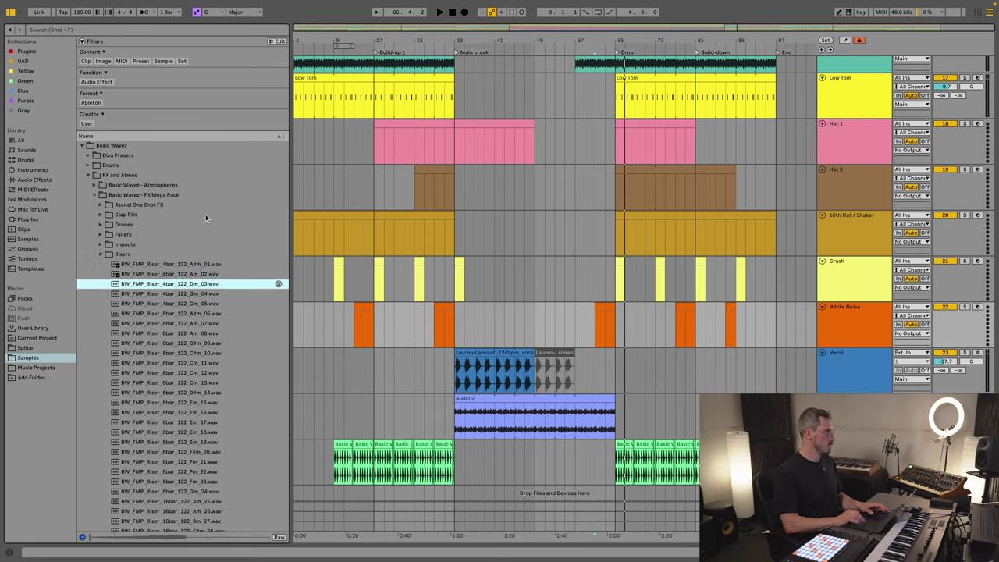
Step: Open the Sweeps folder of the FX Mega Pack and audition BW_FMP_SweepDown_4bar_122_01.wav
scroll(146, 330, down, 5)
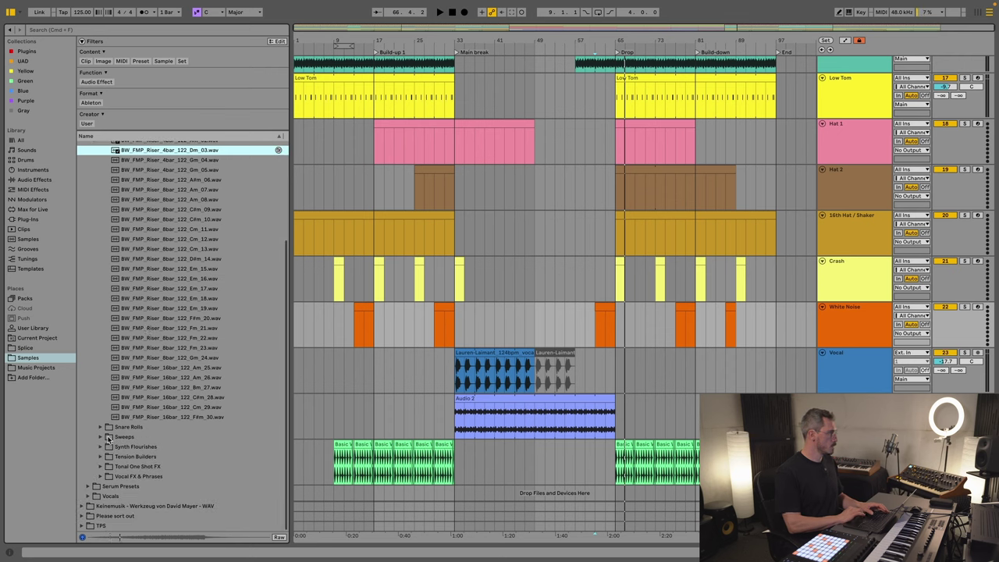
click(101, 438)
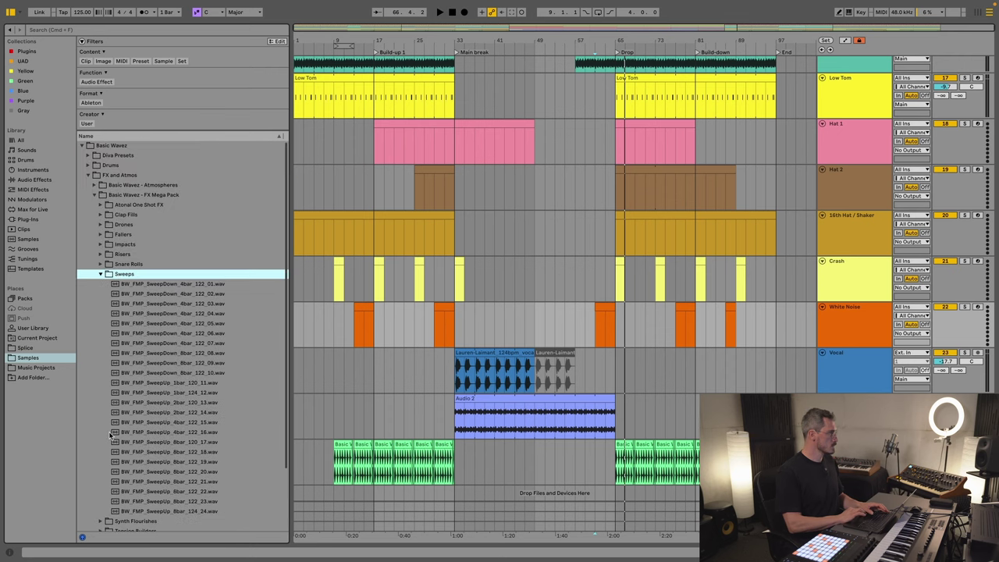
click(205, 284)
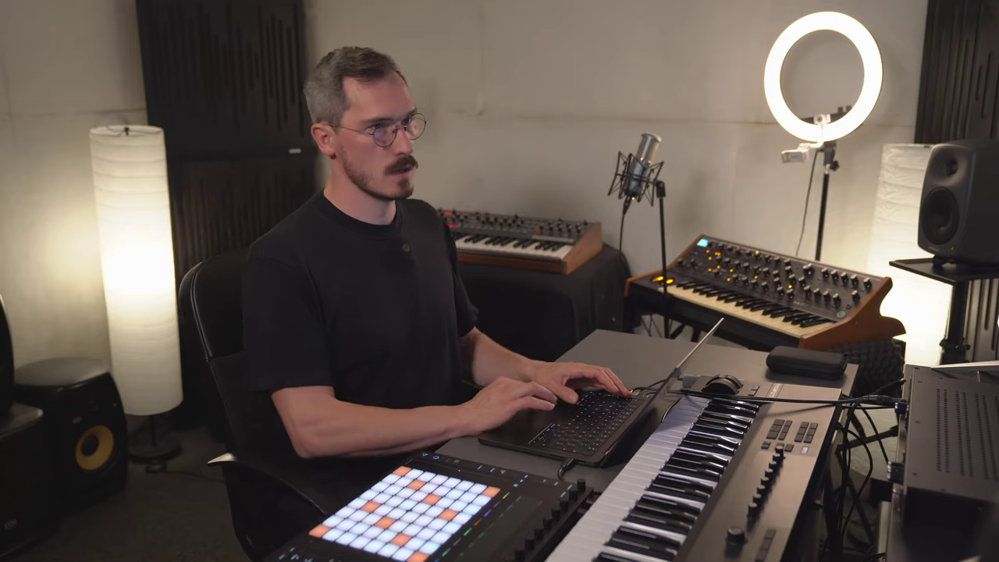
Step: Play the white noise transitions before the drop and Build-up 1, and replay BW_FMP_SweepDown_4bar_122_01.wav for comparison
click(820, 330)
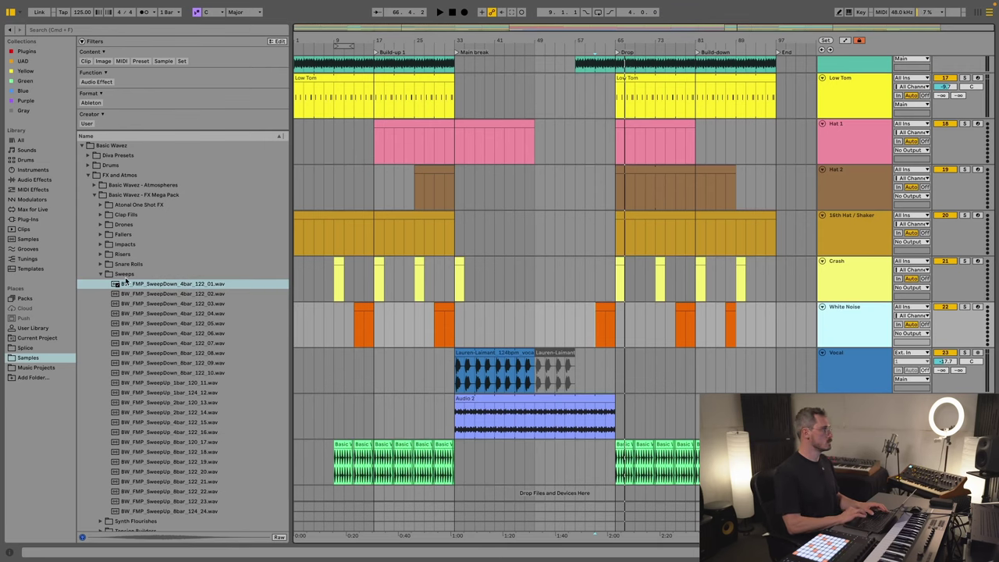
key(space)
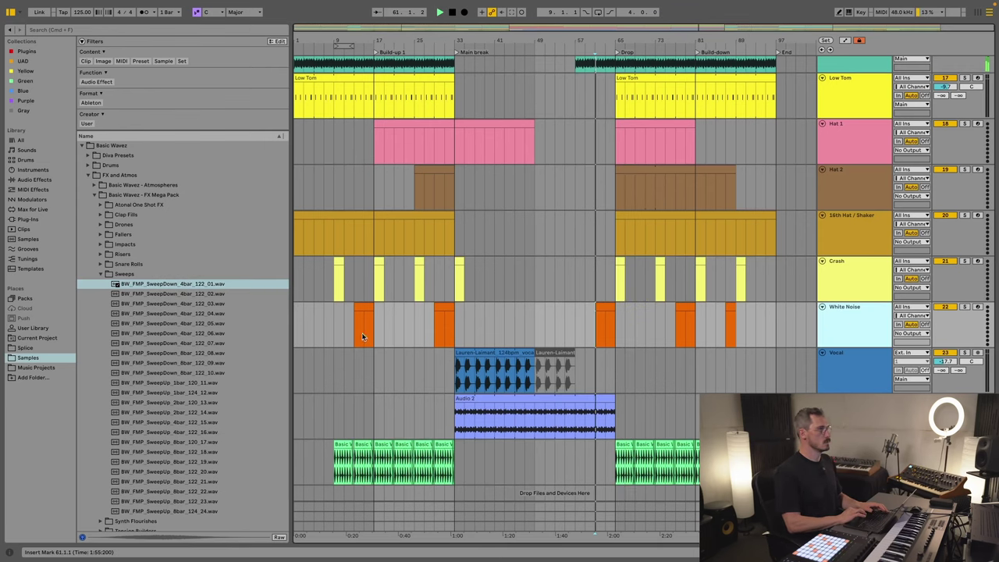
click(132, 286)
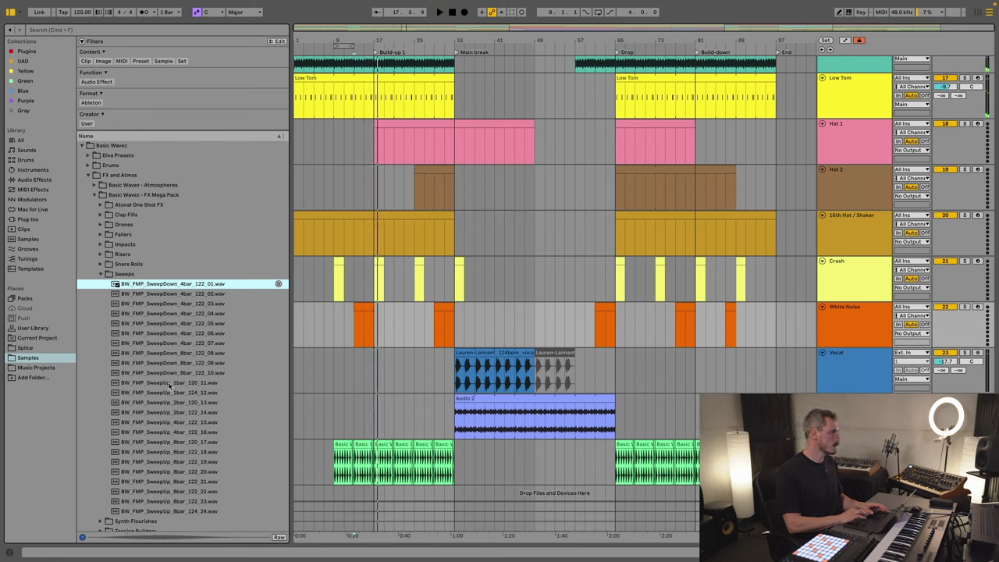
Step: Audition the eight-bar SweepUp samples from BW_FMP_SweepUp_8bar_120_17.wav through BW_FMP_SweepUp_8bar_122_21.wav
click(174, 442)
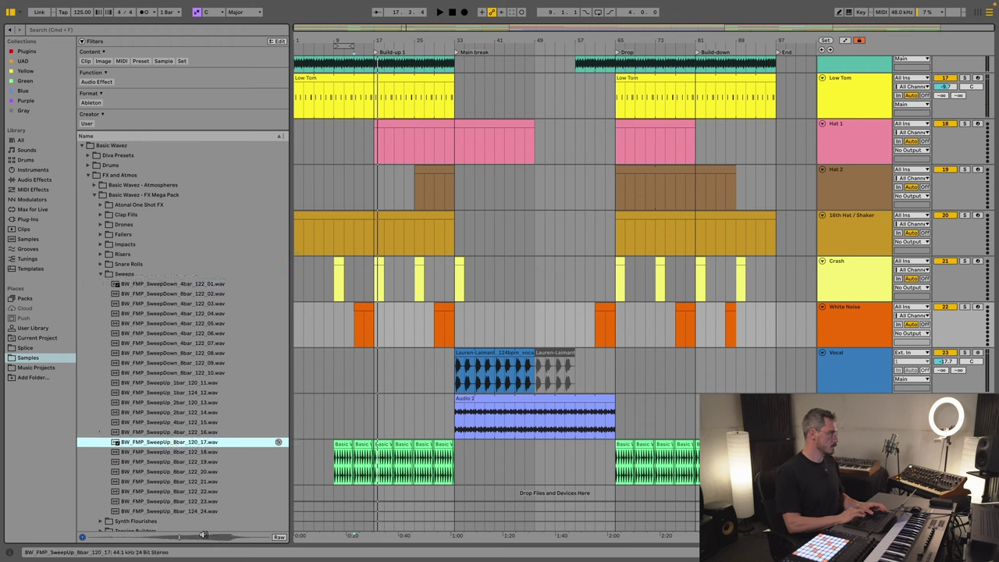
click(168, 453)
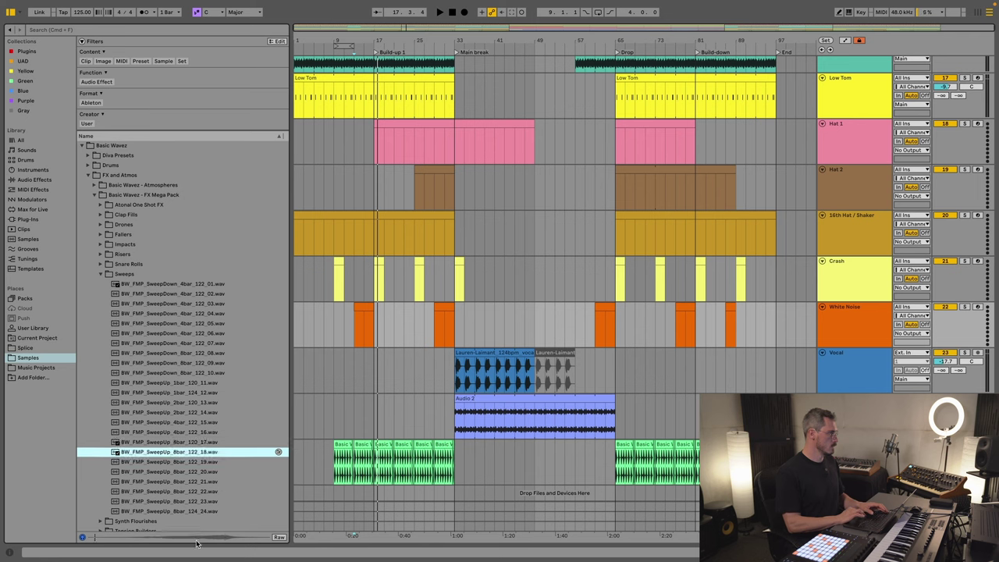
click(201, 463)
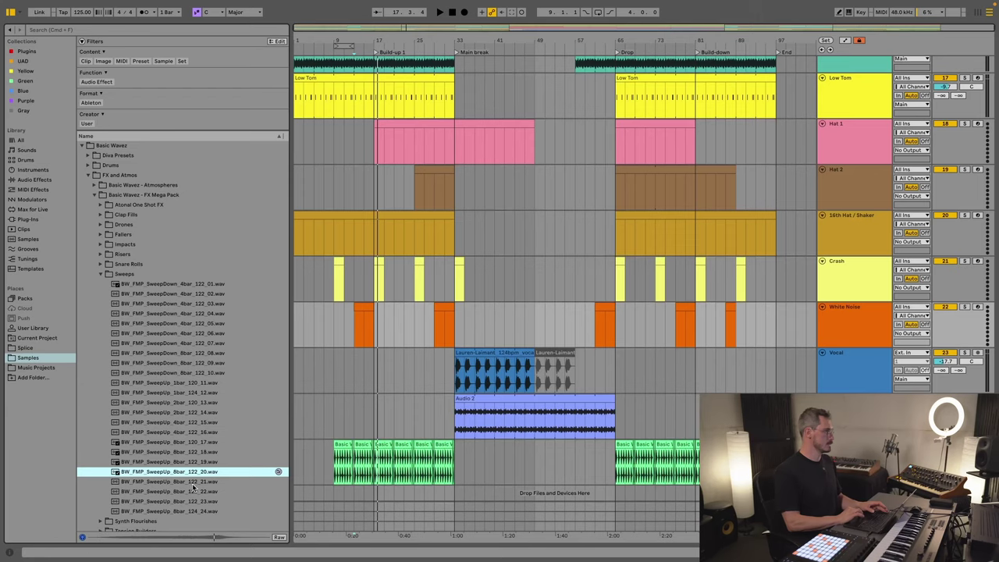
click(196, 482)
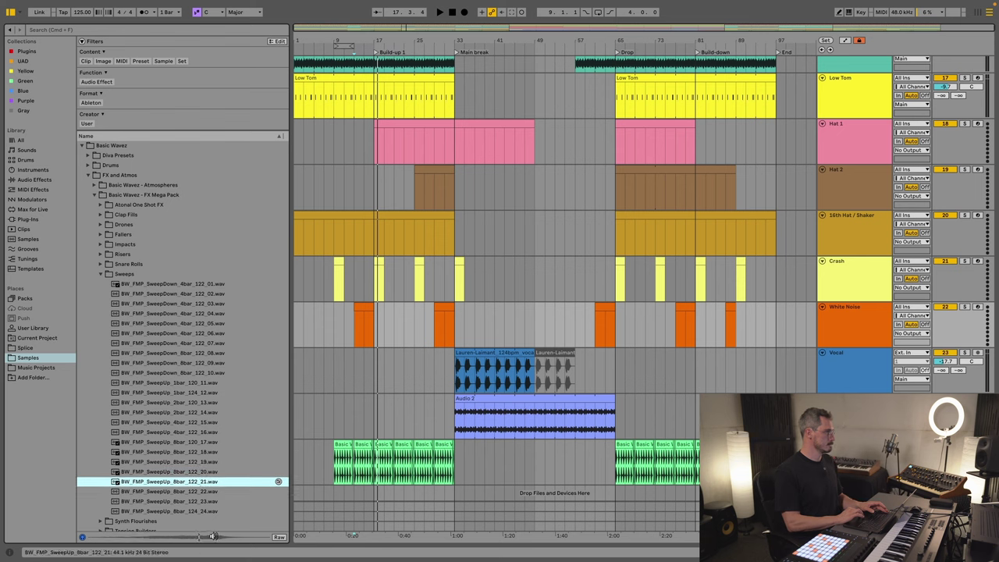
Step: Place BW_FMP_SweepUp_8bar_122_20.wav at bar 11 on a new audio track below White Noise and set its volume to -11.0 dB
key(Up)
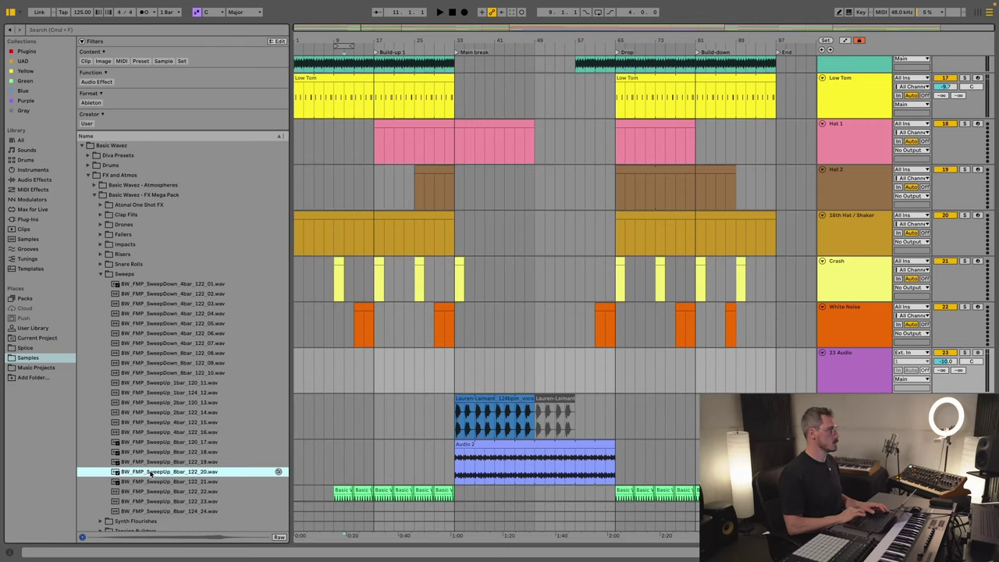
drag(150, 472, 350, 369)
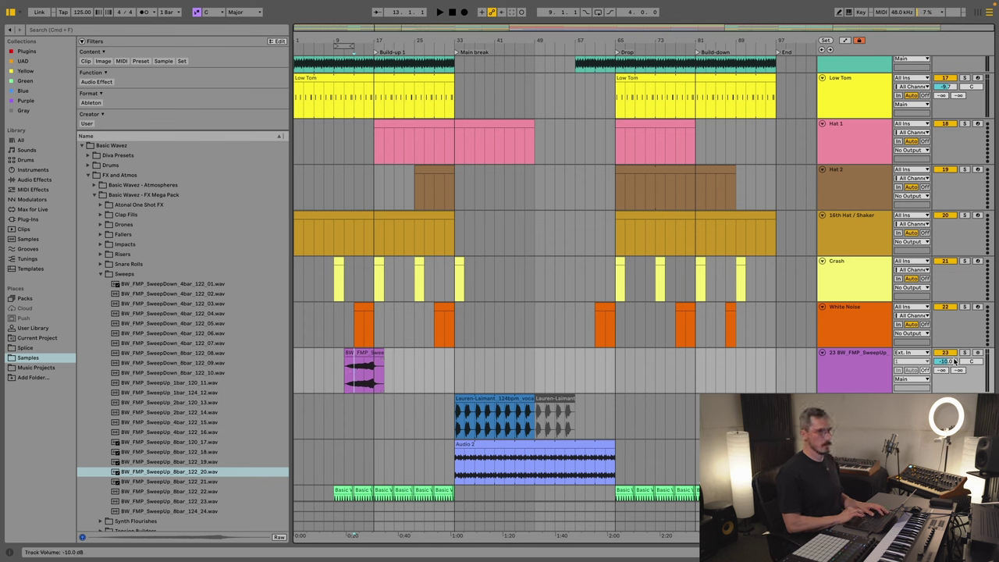
click(855, 371)
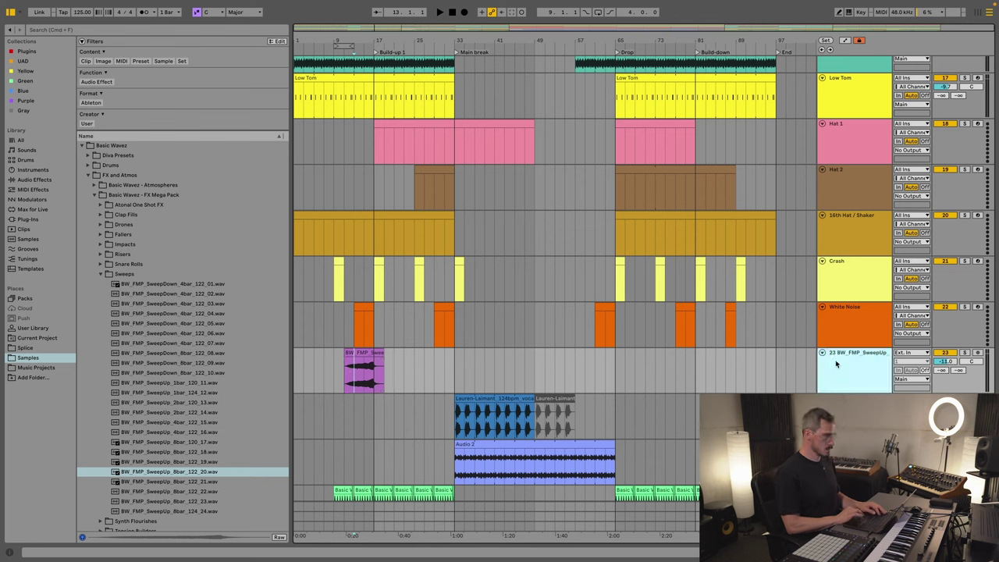
Step: Rename the new sweep audio track as White Noise
click(856, 318)
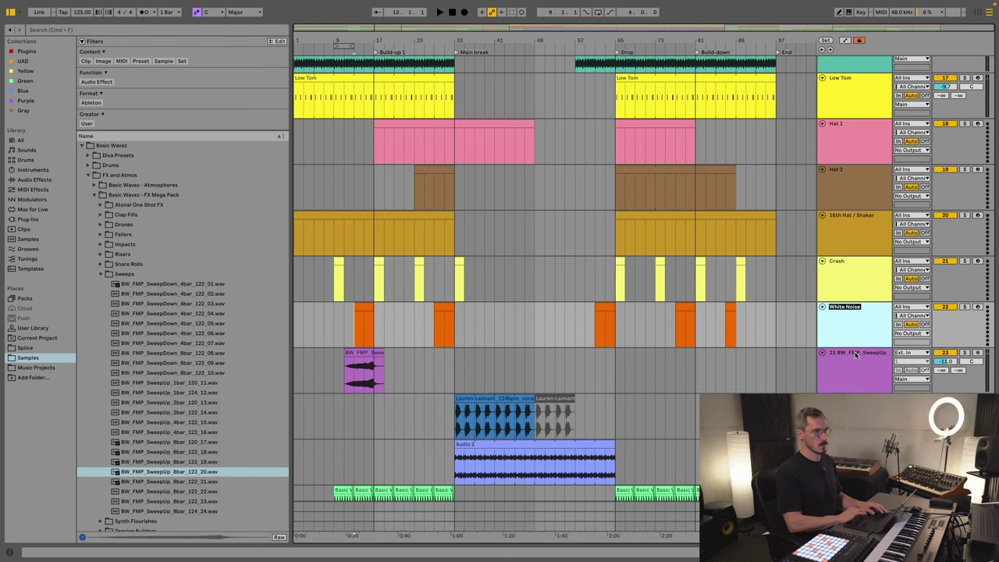
click(855, 363)
key(super+r)
text(White Noise)
key(Return)
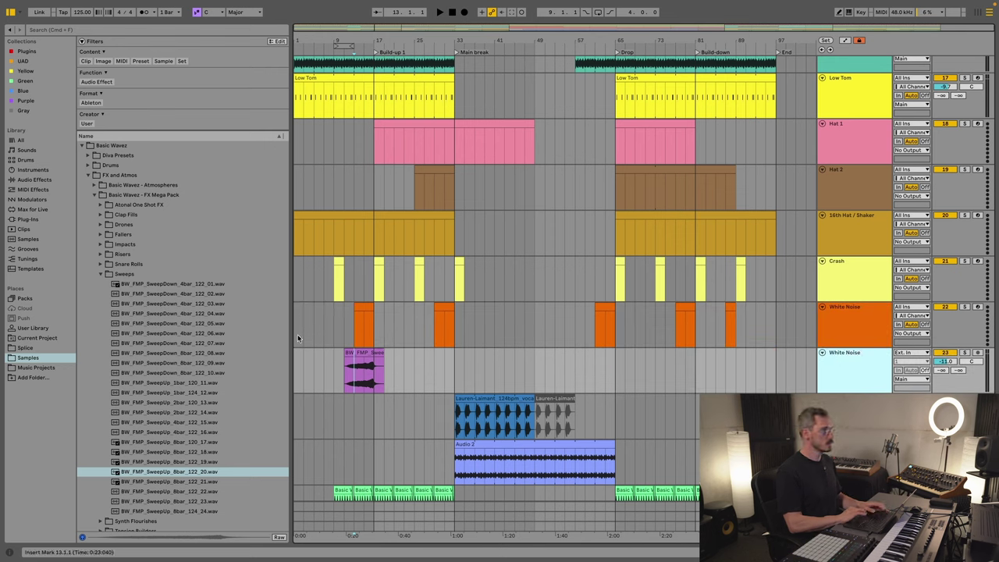
Step: Trim the sweep clip's start to bar 13 and lower its track volume to -24.8 dB during playback
click(352, 352)
drag(345, 353, 375, 363)
key(space)
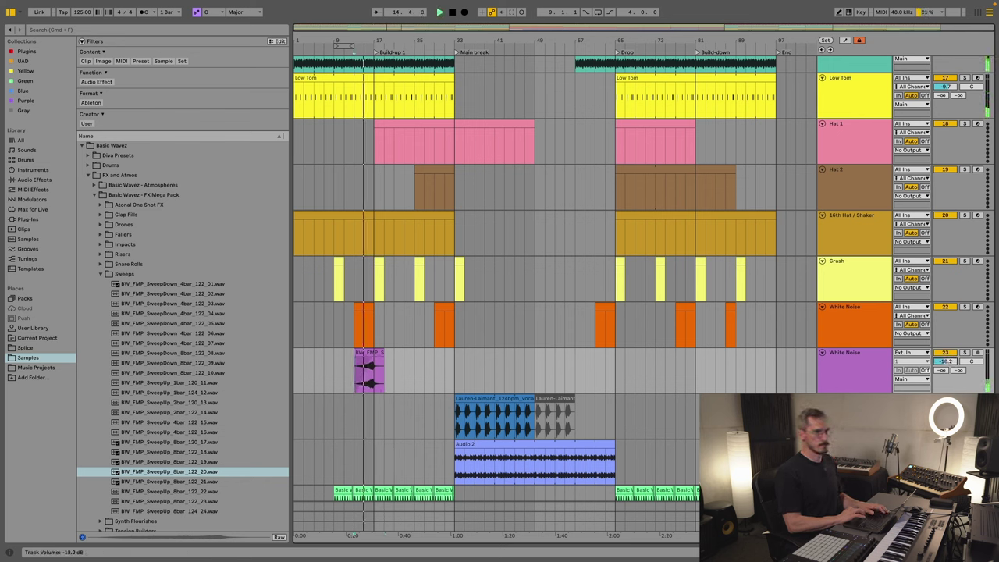
click(871, 371)
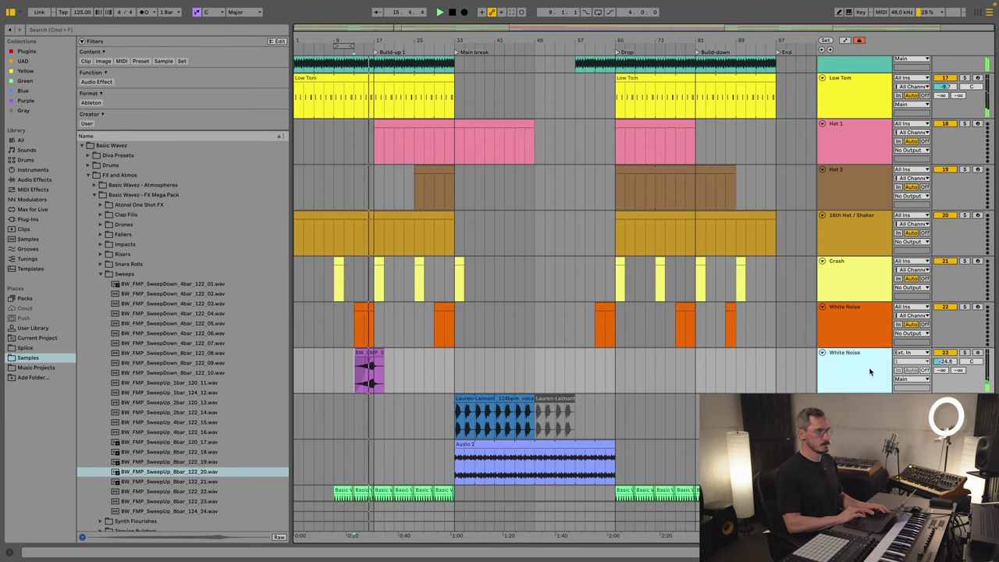
Step: Add an 18 dB/oct low cut at about 298 Hz in the sweep track's FabFilter Pro-Q 3 while playing the clip
double_click(871, 371)
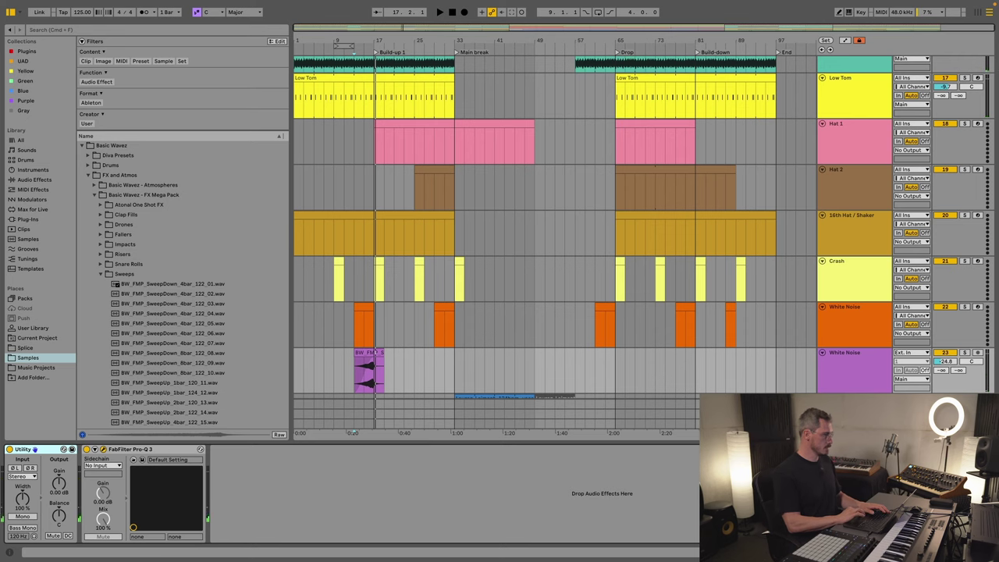
click(201, 449)
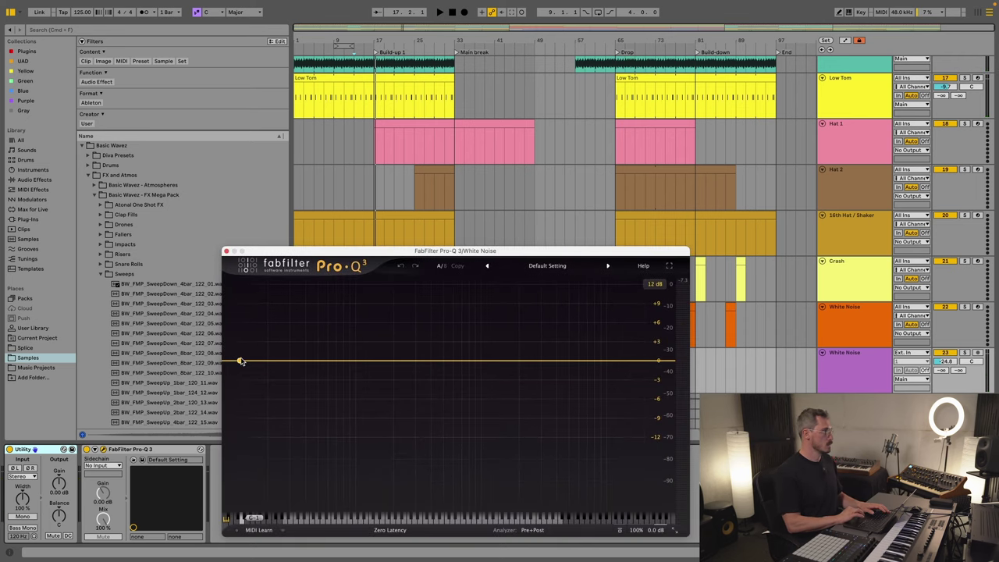
drag(301, 249, 512, 204)
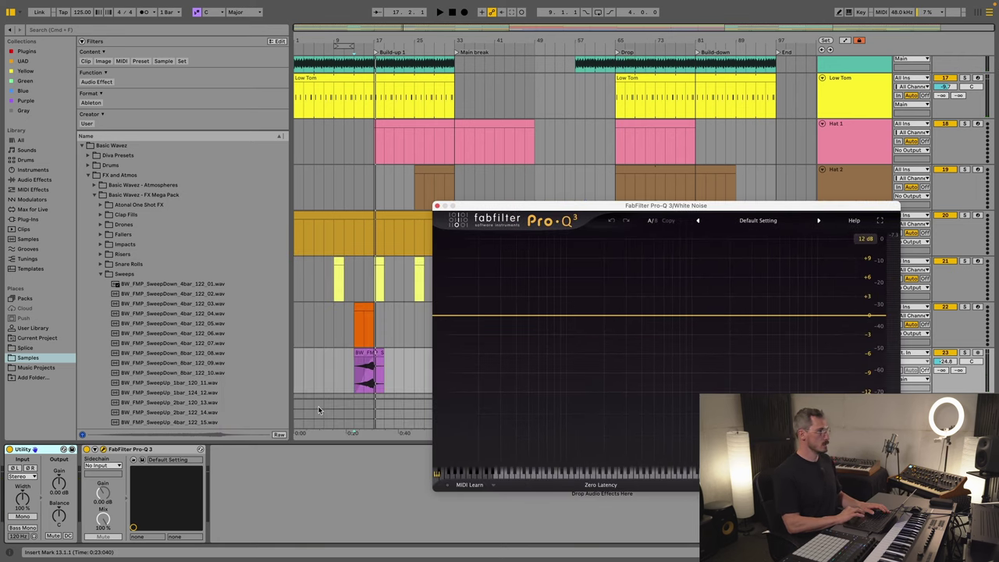
click(364, 388)
key(space)
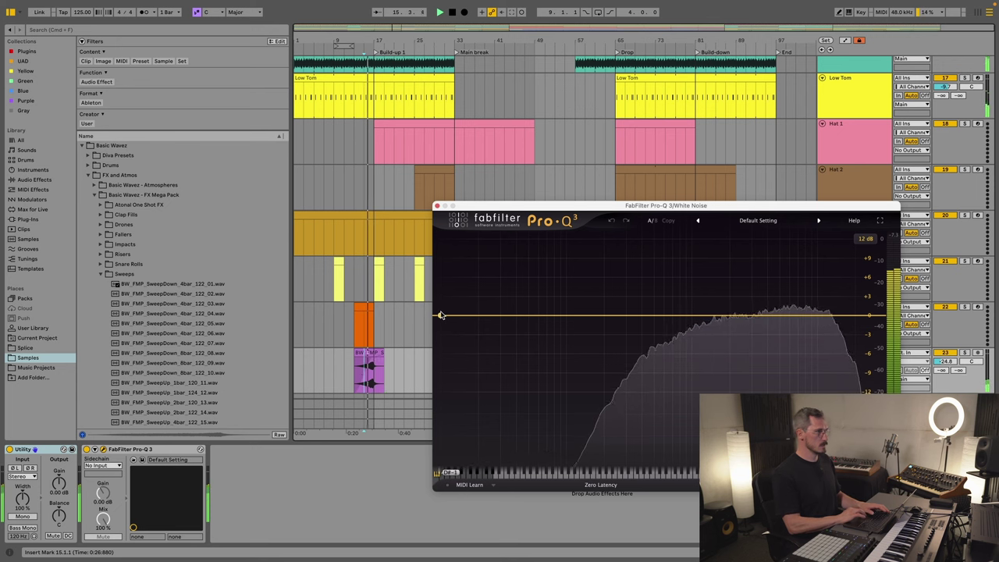
drag(440, 315, 626, 310)
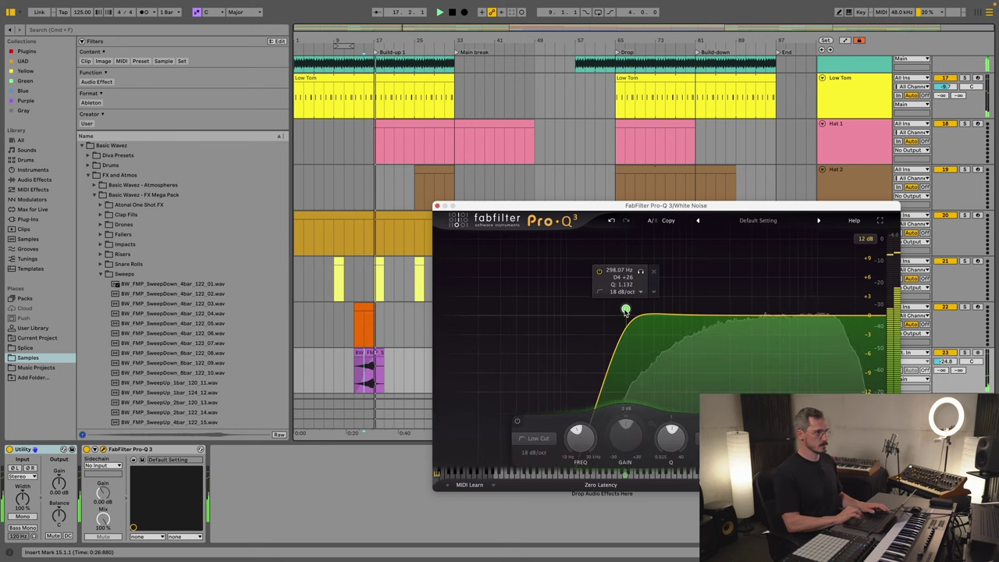
click(437, 207)
key(space)
Step: Copy the sweep clip to bars 29, 61 and 77, under the matching white noise MIDI clips
click(370, 354)
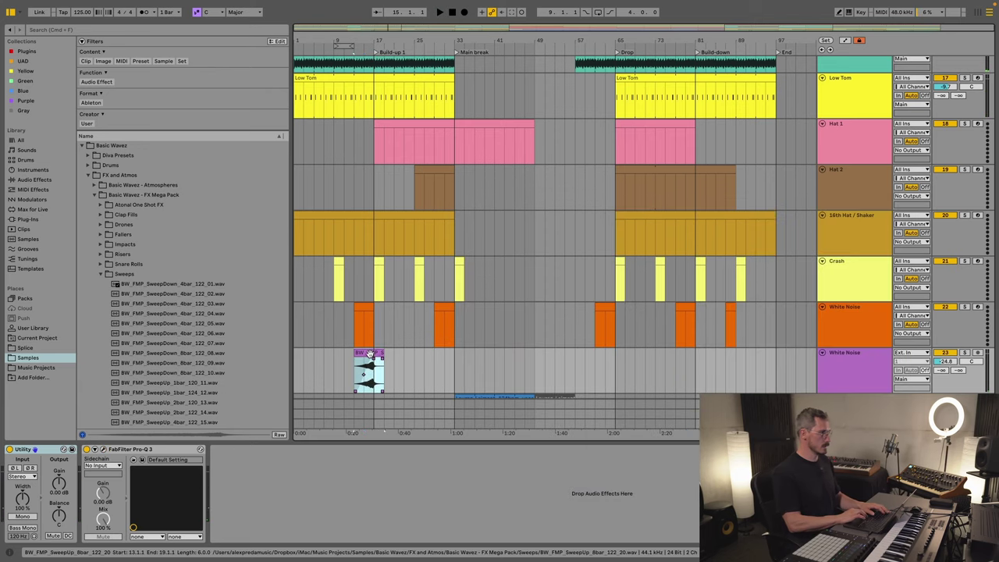
key(ctrl+c)
click(433, 371)
key(ctrl+v)
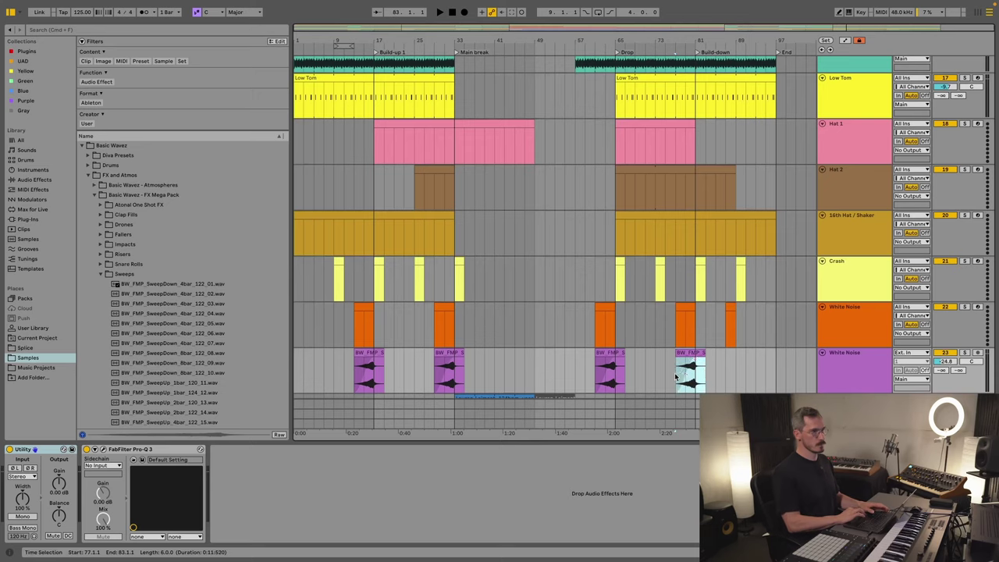
Step: Paste another sweep copy at bar 87, shorten it to four bars and fade in its start
click(699, 373)
click(724, 375)
key(ctrl+v)
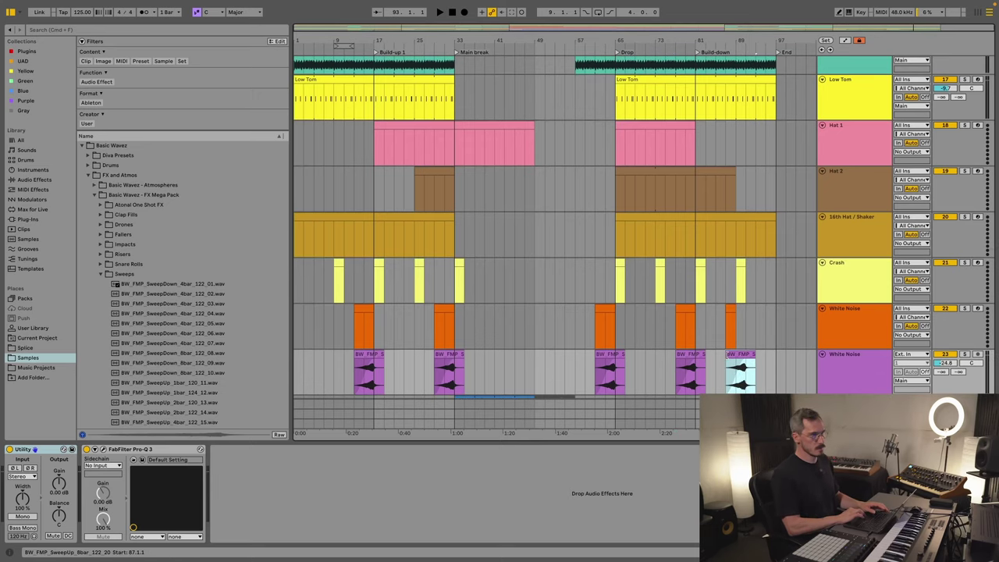
mouse_move(727, 355)
mouse_down()
mouse_move(738, 355)
mouse_move(731, 360)
mouse_up()
click(737, 362)
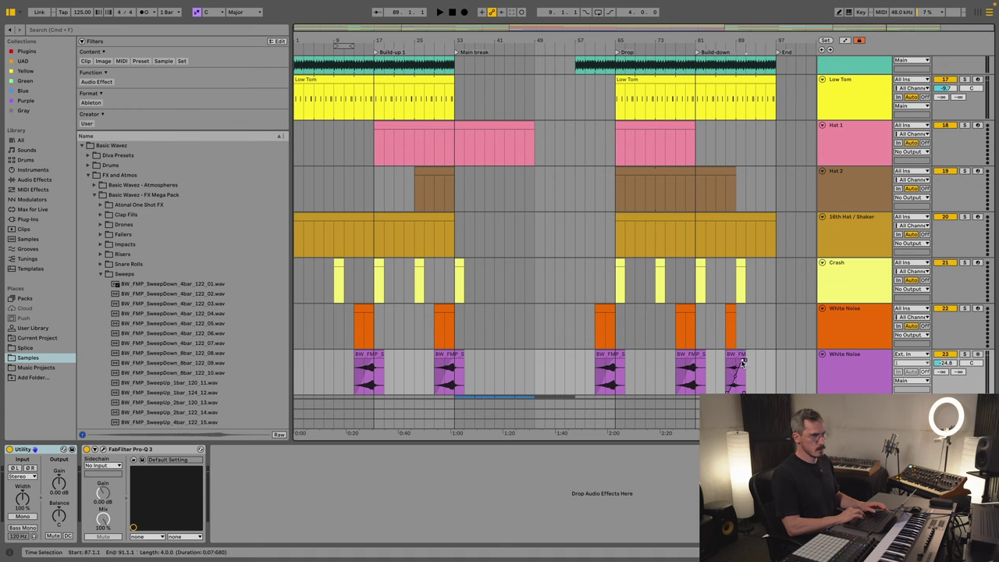
Step: Play the sweeps around bars 87 and 27, and extend the start of the bar 61 sweep clip back to bar 59
key(space)
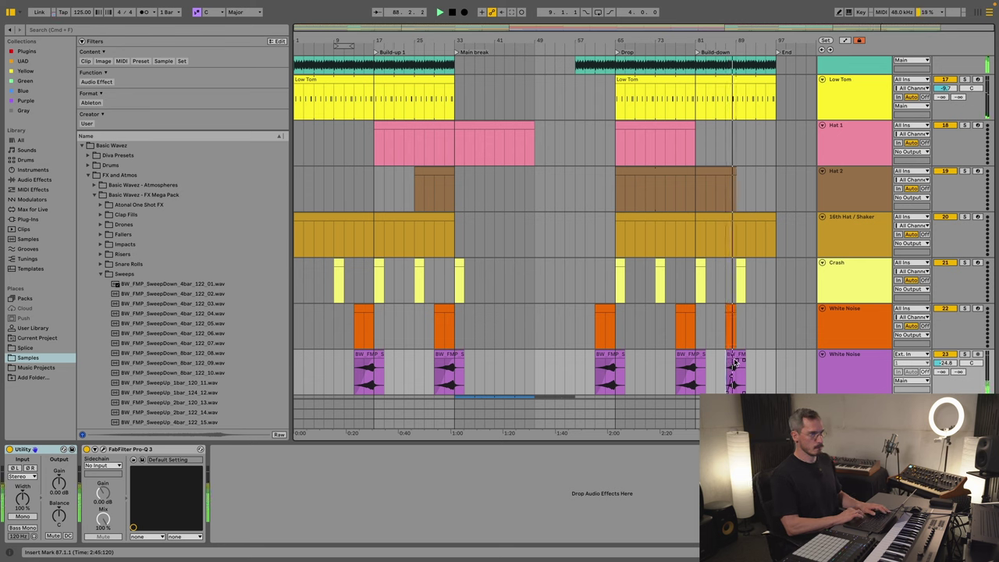
click(425, 373)
scroll(546, 377, down, 1)
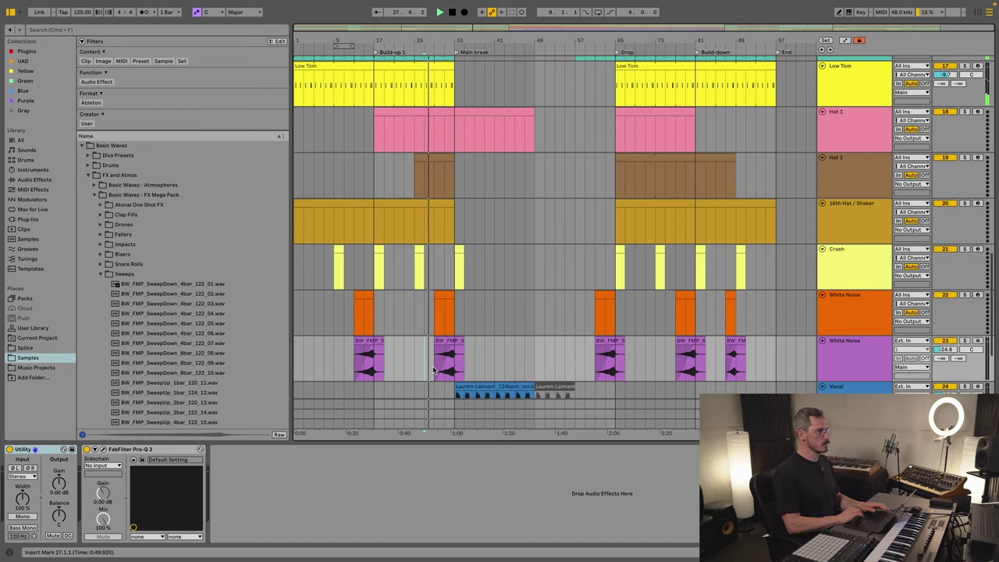
key(space)
mouse_move(597, 341)
mouse_down()
mouse_move(537, 345)
mouse_move(588, 349)
mouse_up()
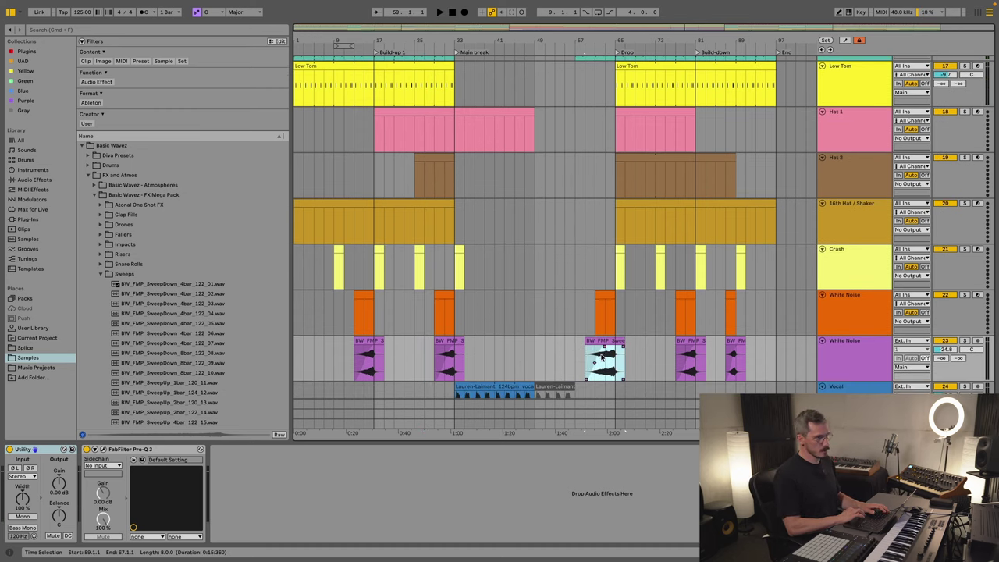
click(605, 350)
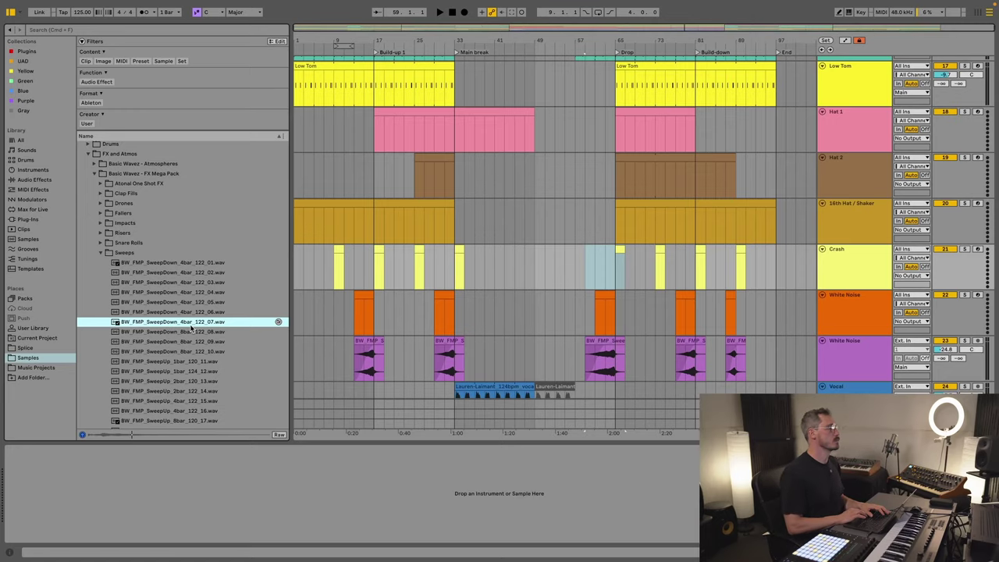
Step: Insert an audio track below Crash, place BW_FMP_SweepDown_4bar_122_07.wav at bar 9, and lower the track volume to -18.2 dB during playback
click(859, 277)
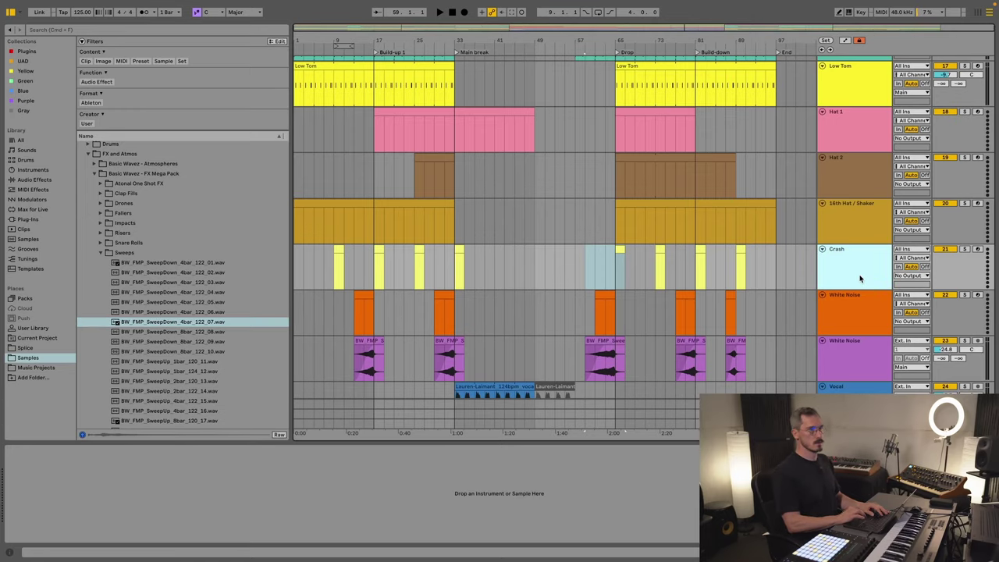
key(super+t)
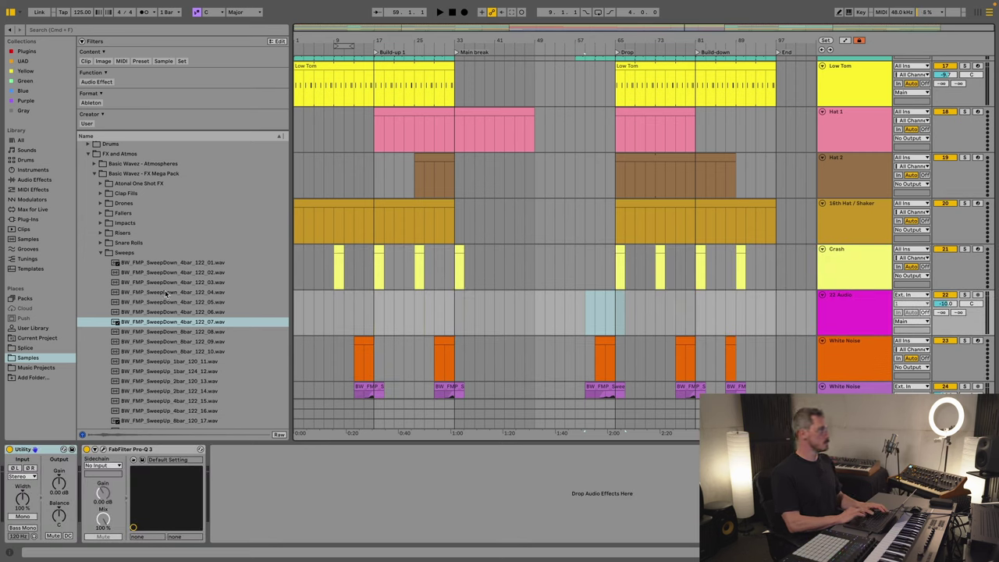
drag(169, 327, 330, 325)
key(space)
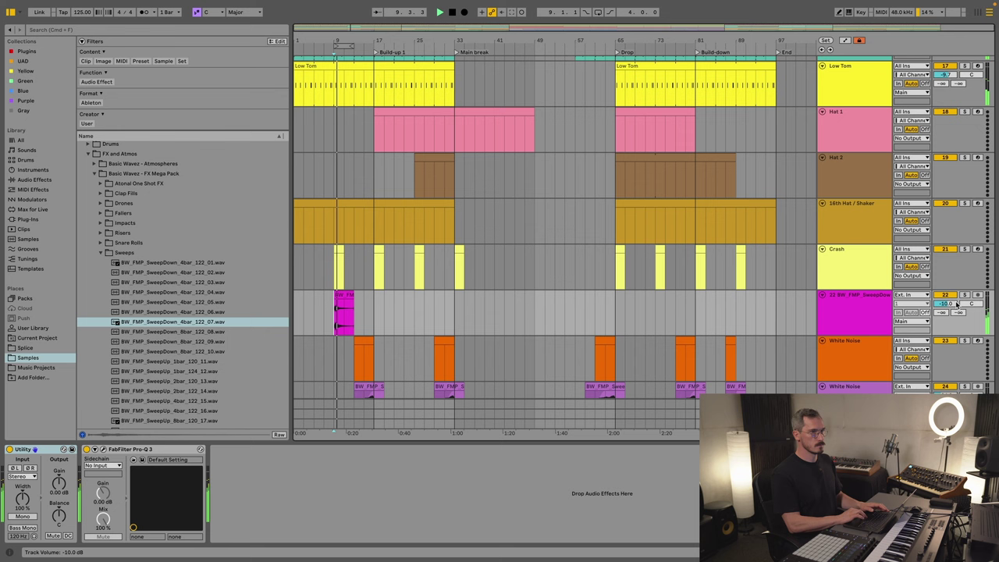
key(space)
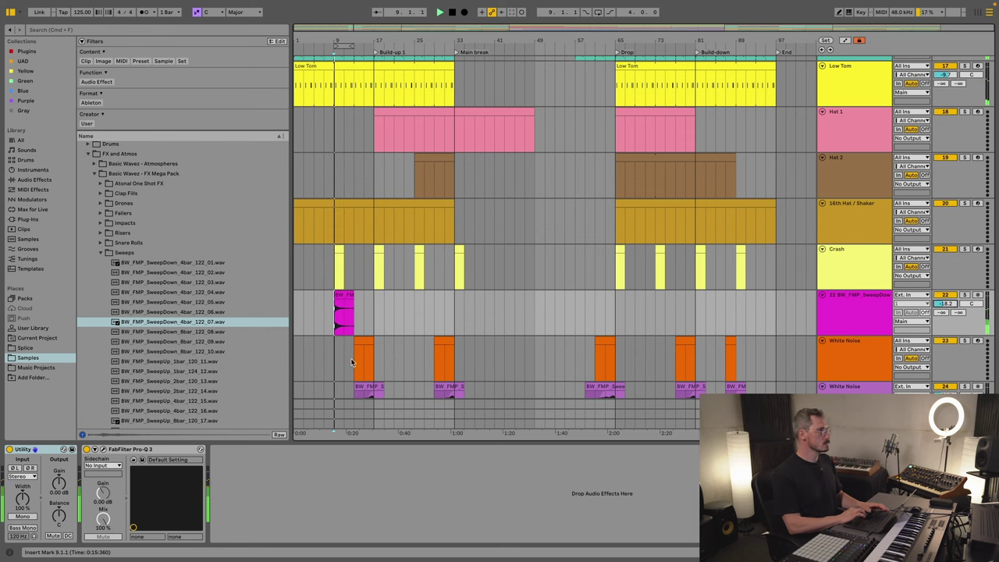
Step: Duplicate the bar 9 sweep-down clip to bars 17, 25 and 33, matching the crash hits
click(344, 306)
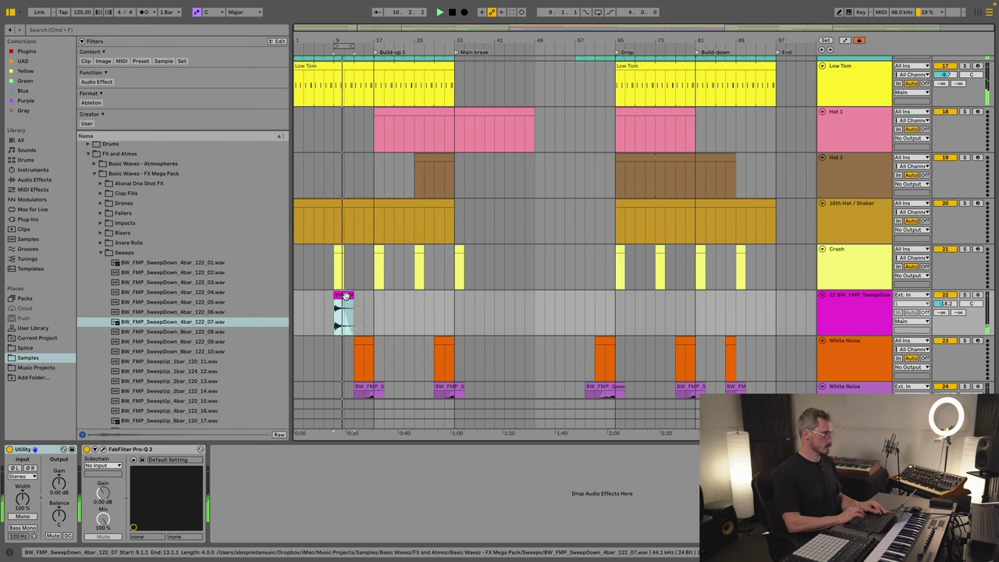
key(ctrl+d)
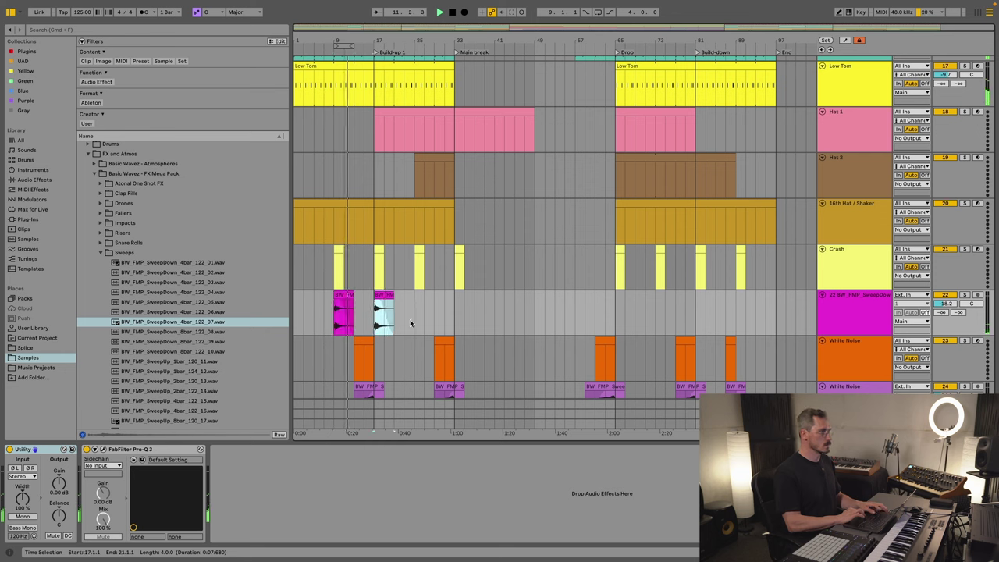
key(ctrl+d)
key(ctrl+d)
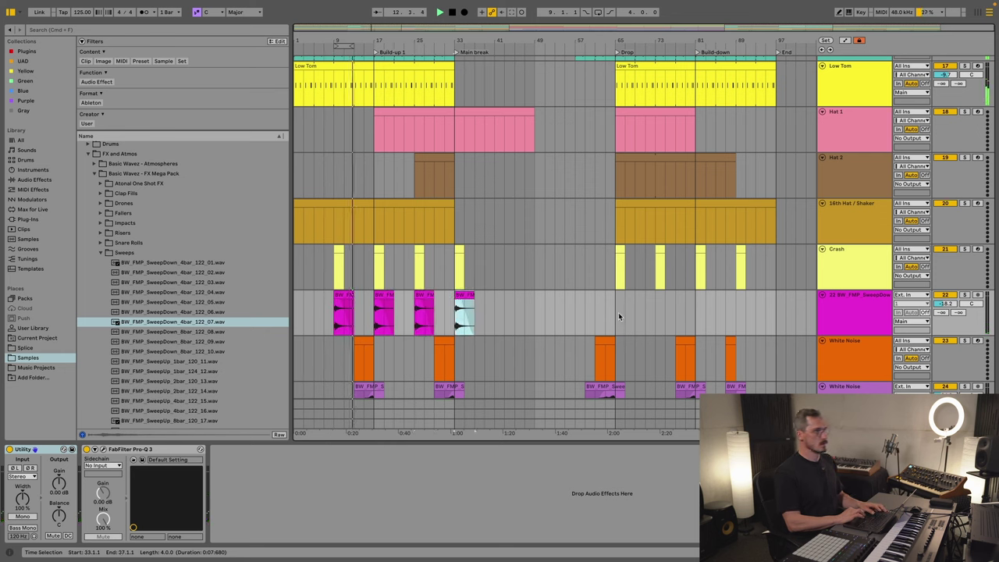
Step: Paste the sweep-down clip at bars 65, 73, 81 and 89, under the crash clips from the drop onward
click(619, 312)
key(ctrl+v)
click(649, 316)
key(ctrl+v)
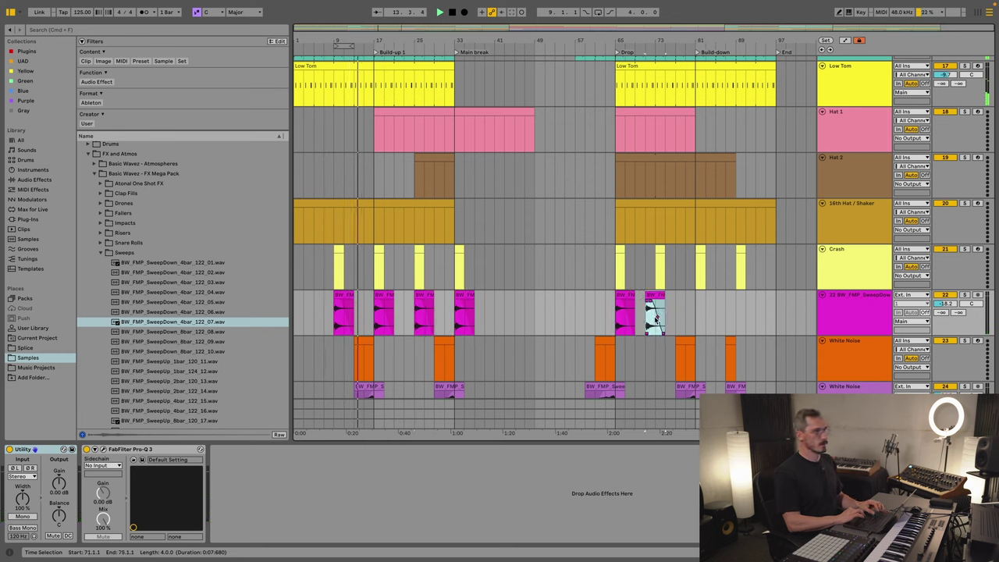
key(ctrl+z)
key(ctrl+v)
click(691, 316)
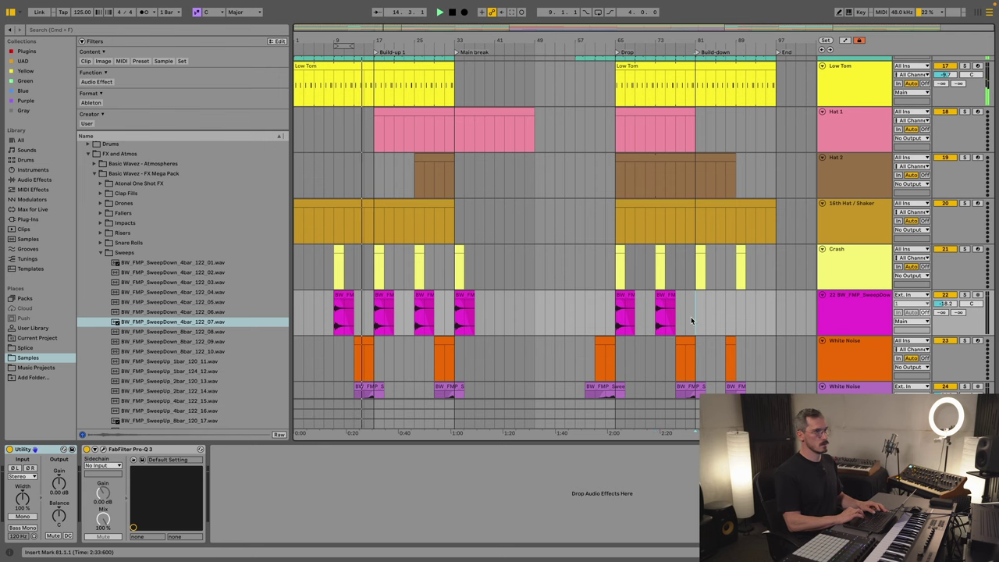
key(ctrl+v)
click(738, 314)
key(ctrl+v)
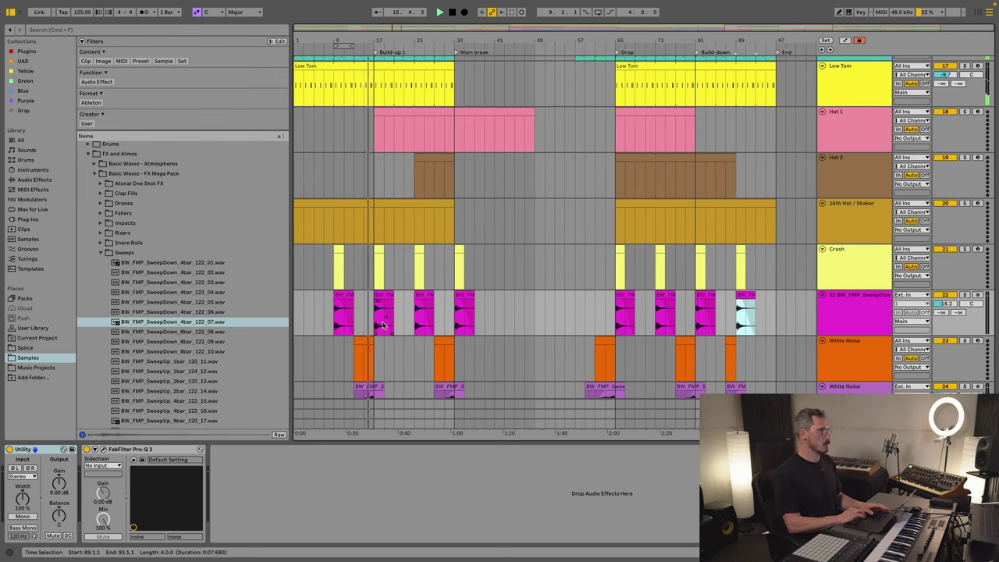
Step: Delete the orange White Noise MIDI track, keeping the purple sweep audio track
scroll(396, 339, down, 2)
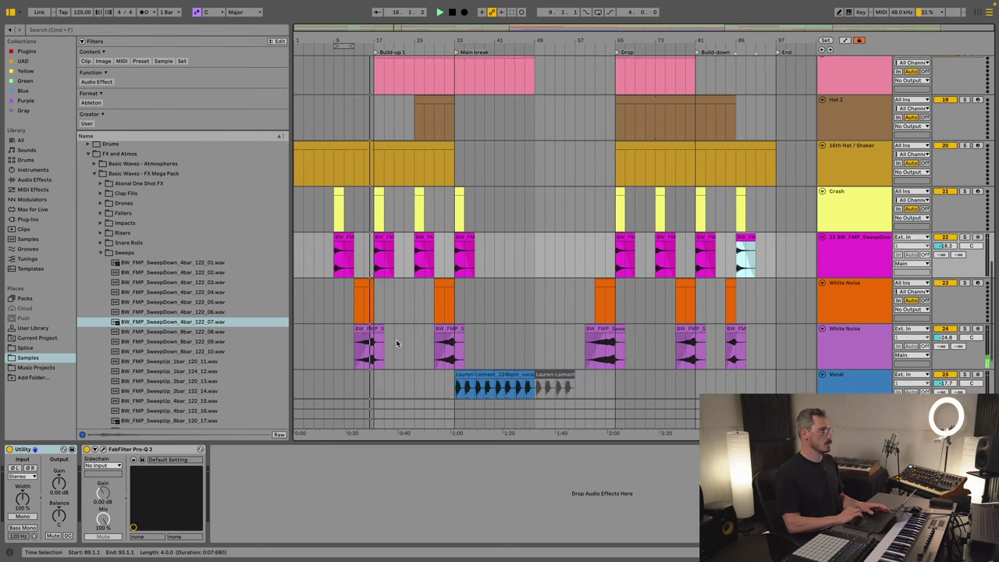
click(854, 307)
key(Delete)
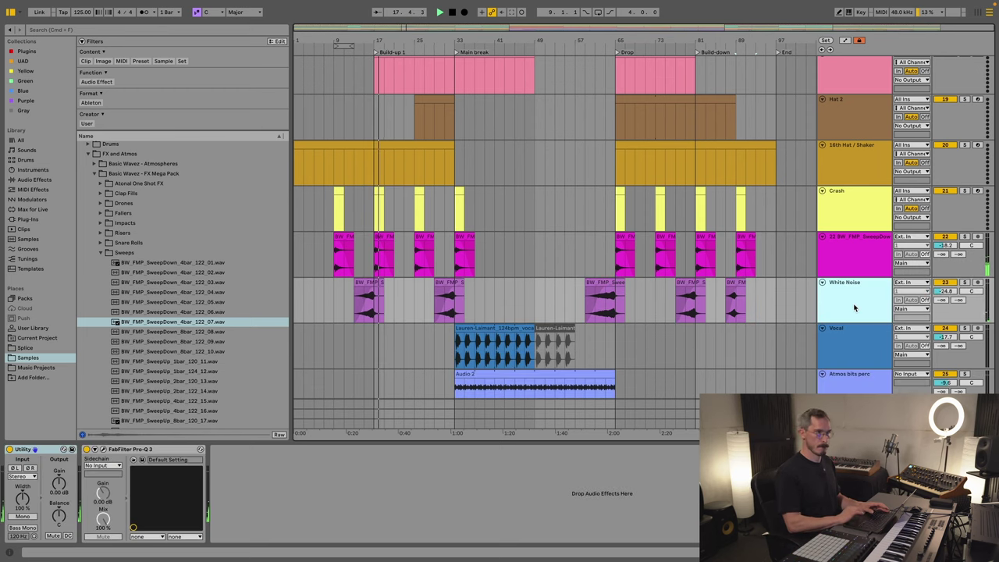
Step: Audition samples in the Fallers folder, and search the sample library for "crash"
click(342, 253)
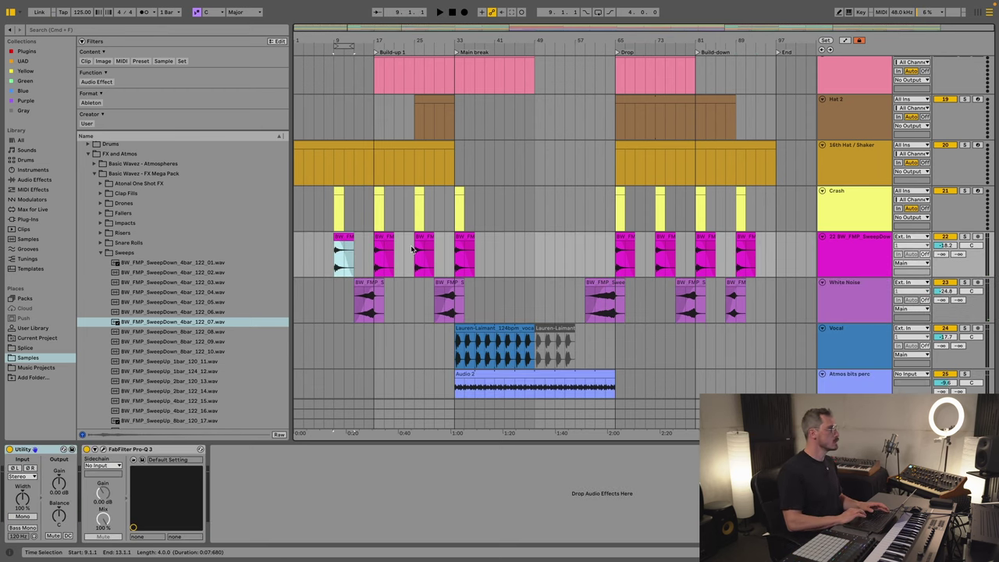
drag(336, 41, 377, 40)
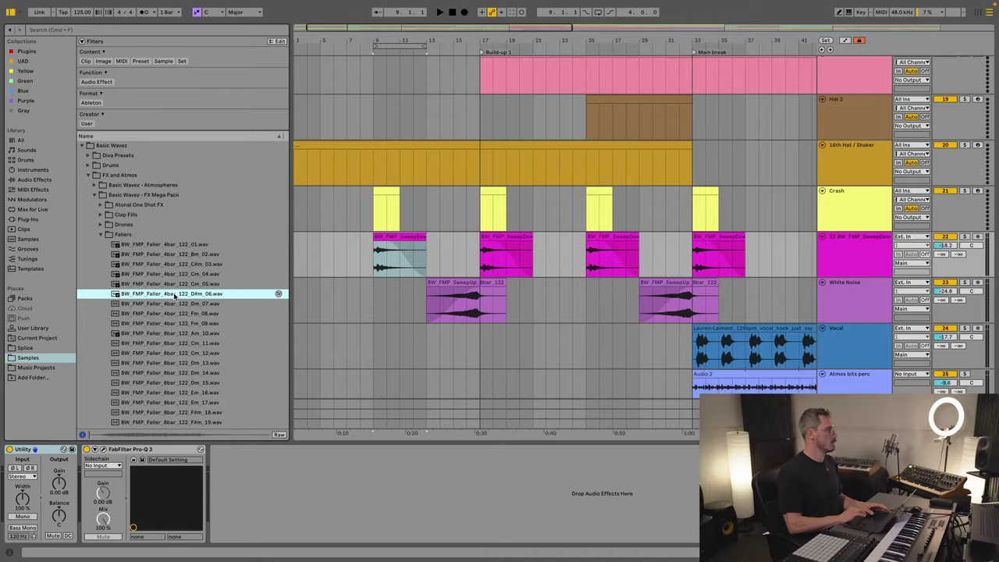
click(162, 363)
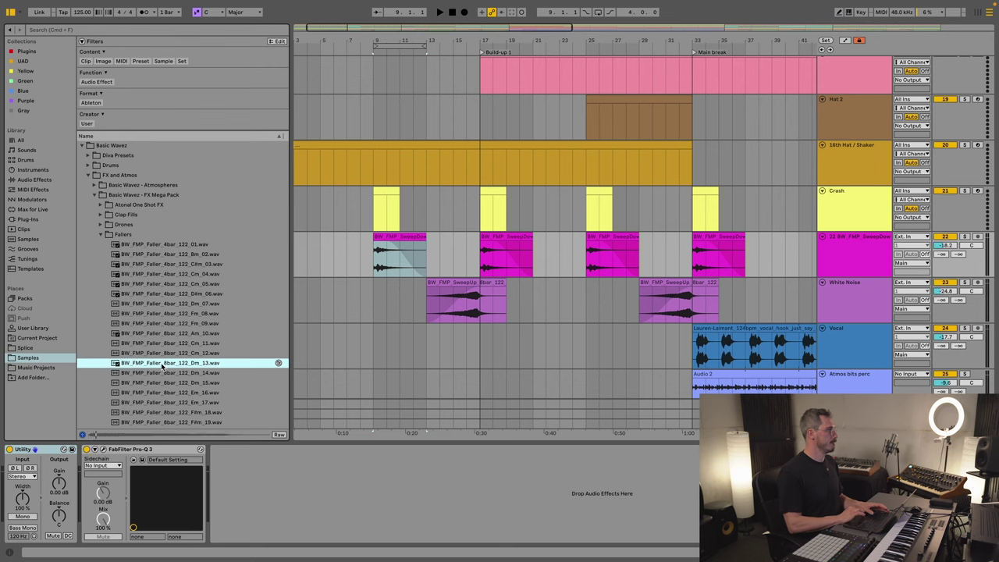
click(100, 31)
text(c)
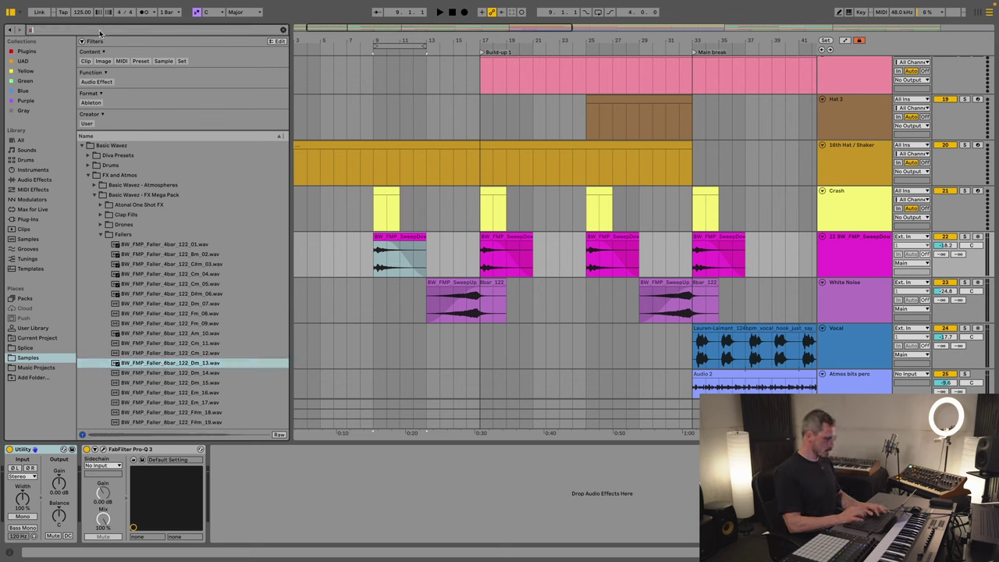
text(rash)
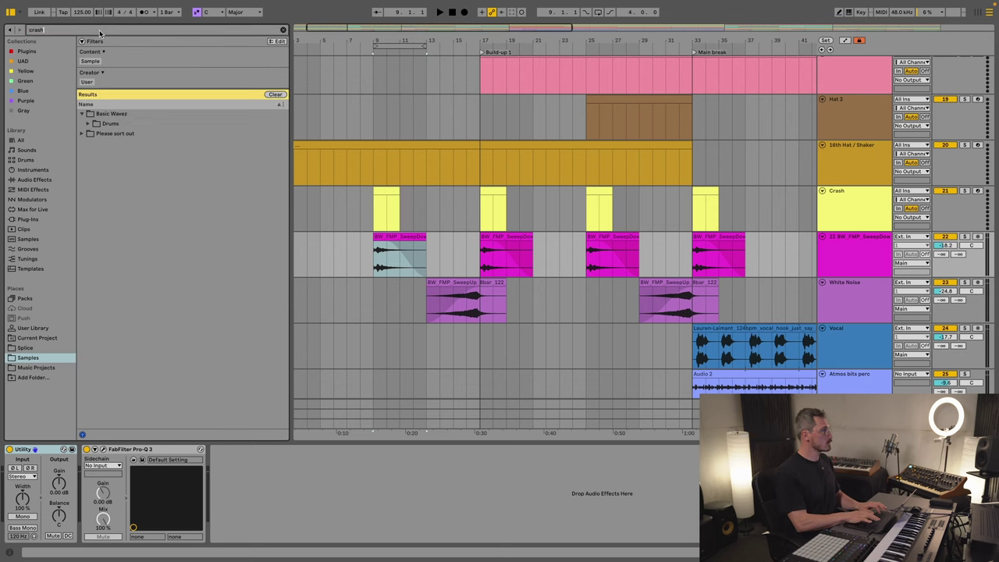
Step: Audition the crash samples in the Cymbals folder of Basic Wavez - BTD Drum Pack Vol. 1
click(88, 124)
key(Down)
key(Right)
key(Down)
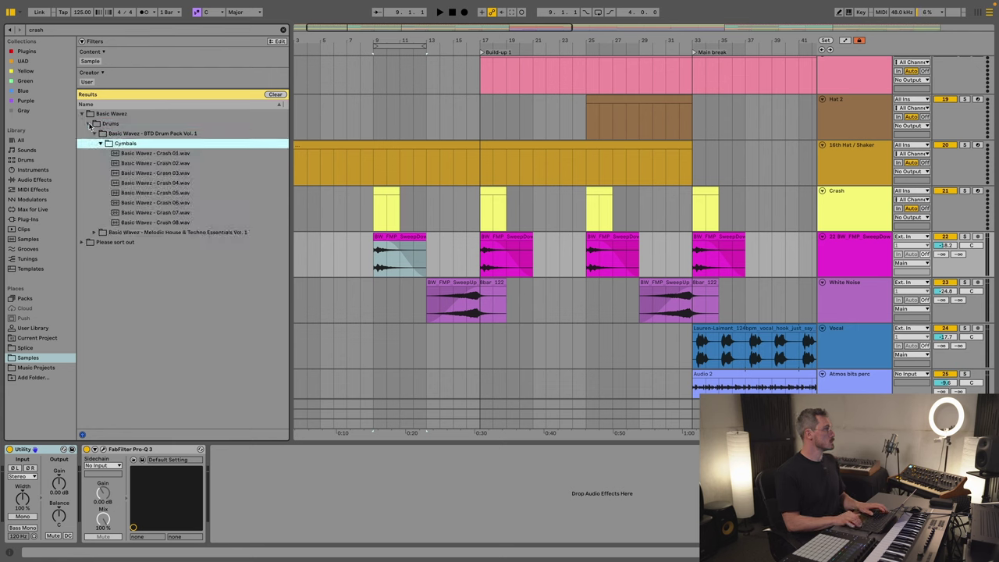
key(Down)
key(Down)
key(Down)
key(Down)
key(Down)
key(Down)
key(Down)
key(Down)
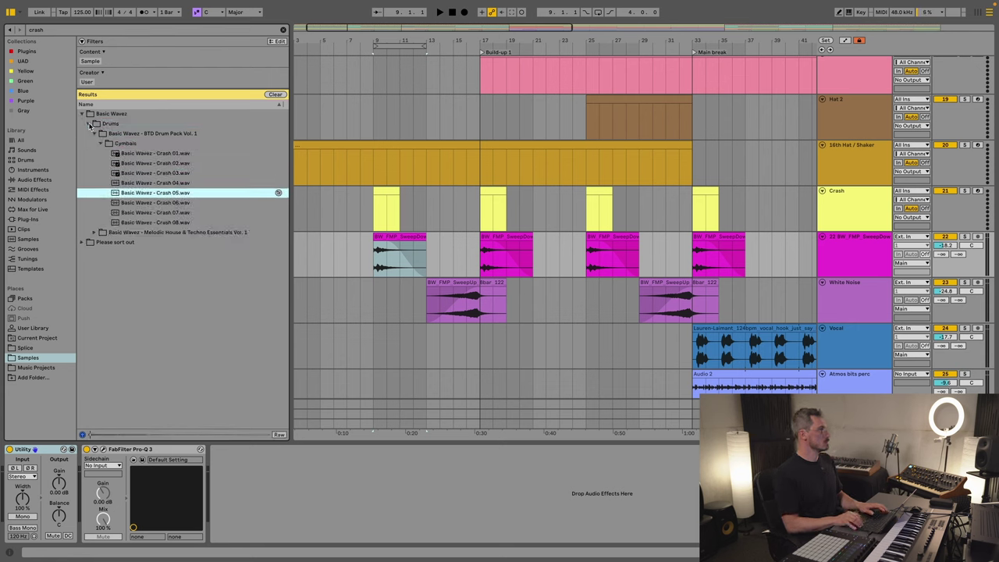
Step: Audition the first crashes in the BW MHTE Crash folder of Melodic House & Techno Essentials Vol. 1
key(Down)
key(Right)
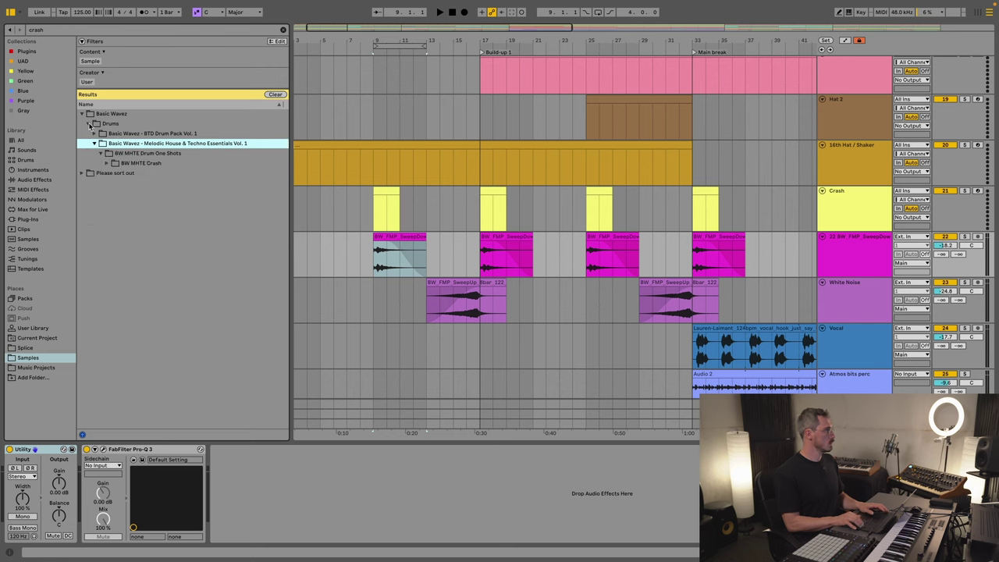
key(Down)
key(Down)
key(Right)
key(Down)
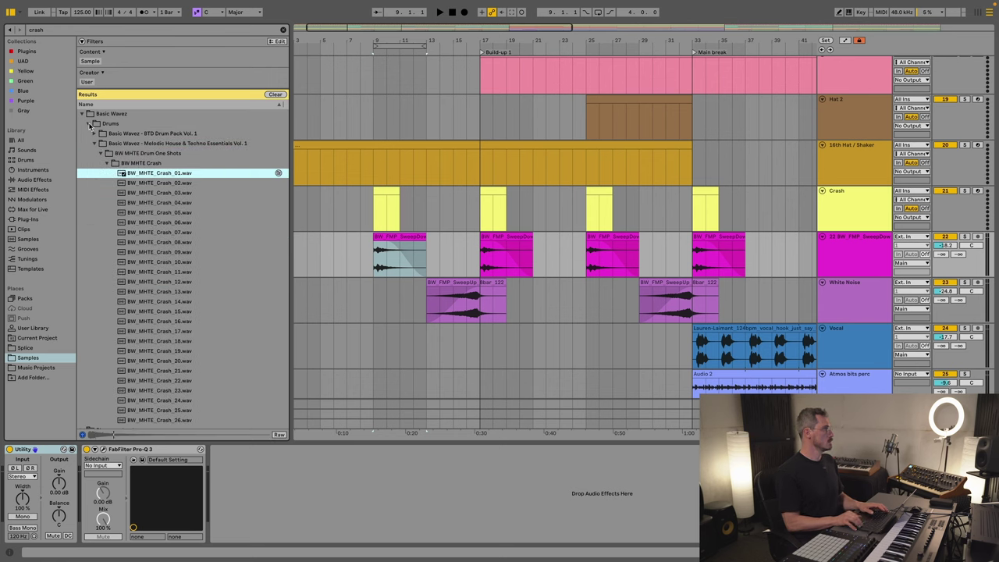
key(Down)
key(Up)
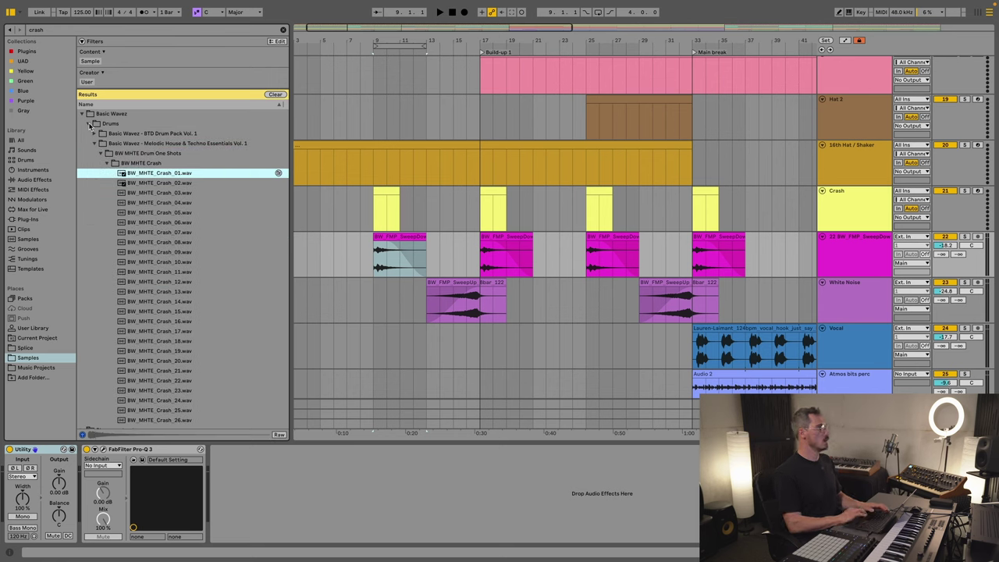
Step: Place BW_MHTE_Crash_01.wav at bar 9 on the sweep-down track and lower its volume to -24.8 dB during playback
click(363, 258)
key(space)
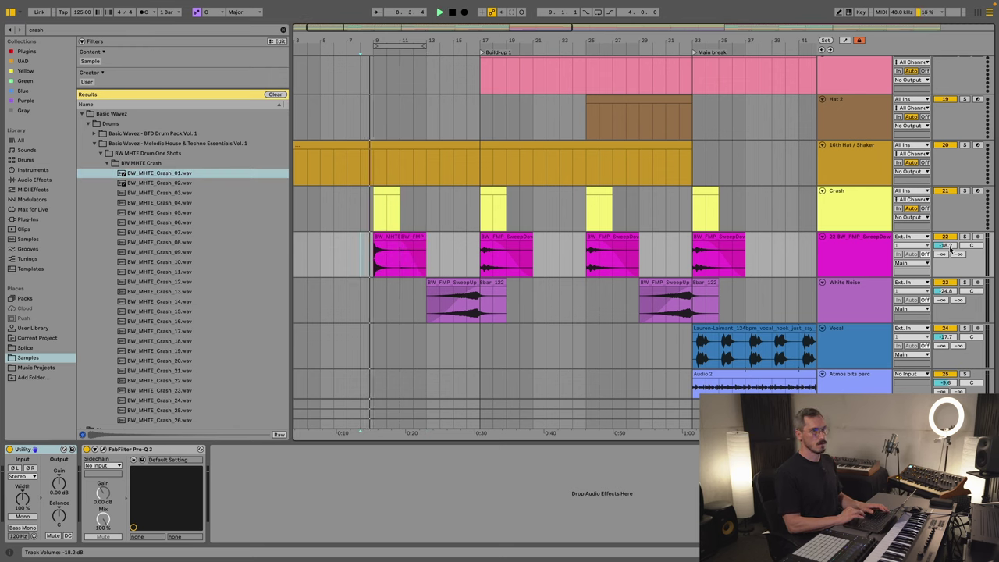
drag(946, 244, 946, 262)
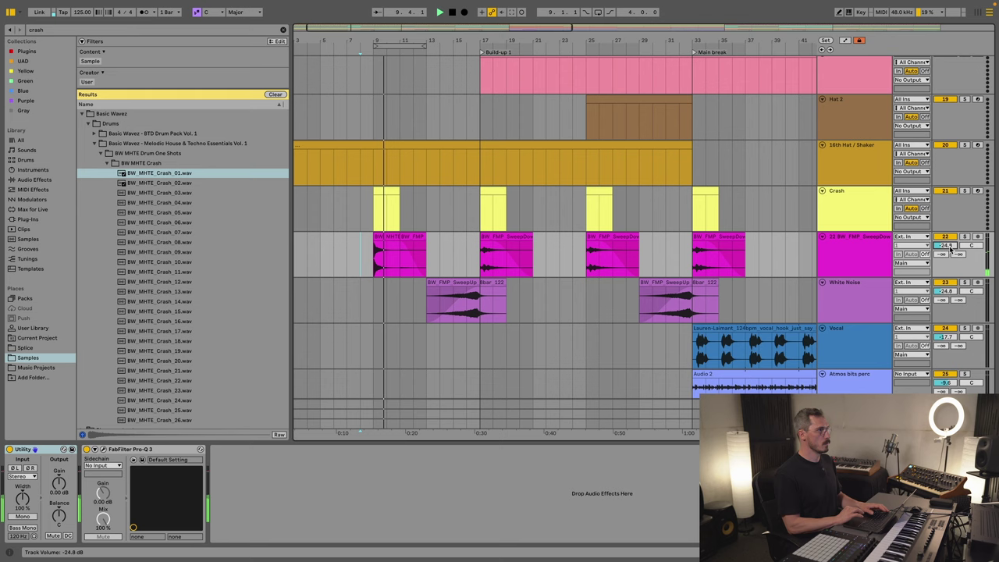
key(space)
key(space)
scroll(368, 283, down, 3)
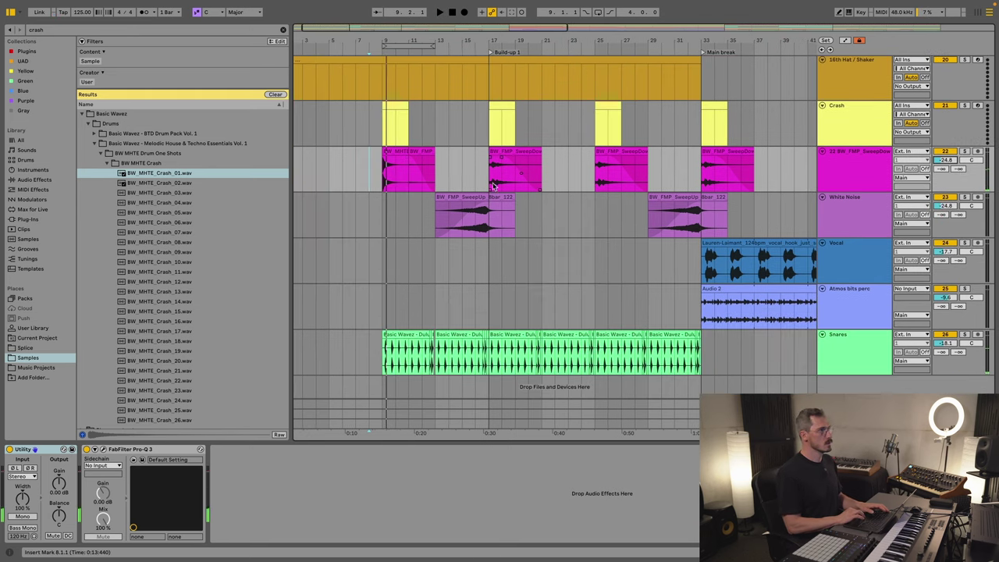
Step: Copy the sweep-down portion from bar 18 to 19 to bar 8, fade in its start and play the transition into the crash
drag(504, 185, 518, 184)
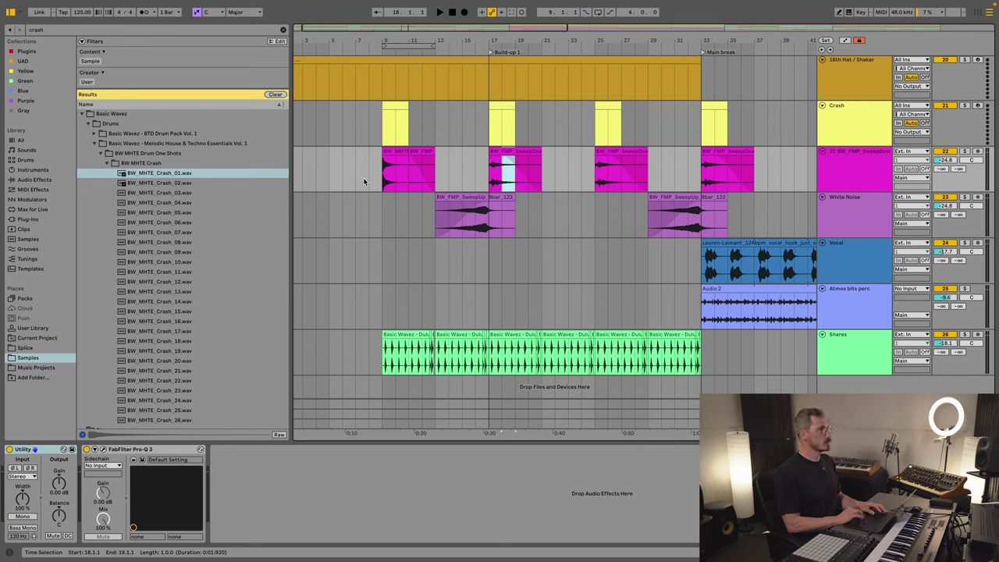
drag(369, 184, 374, 185)
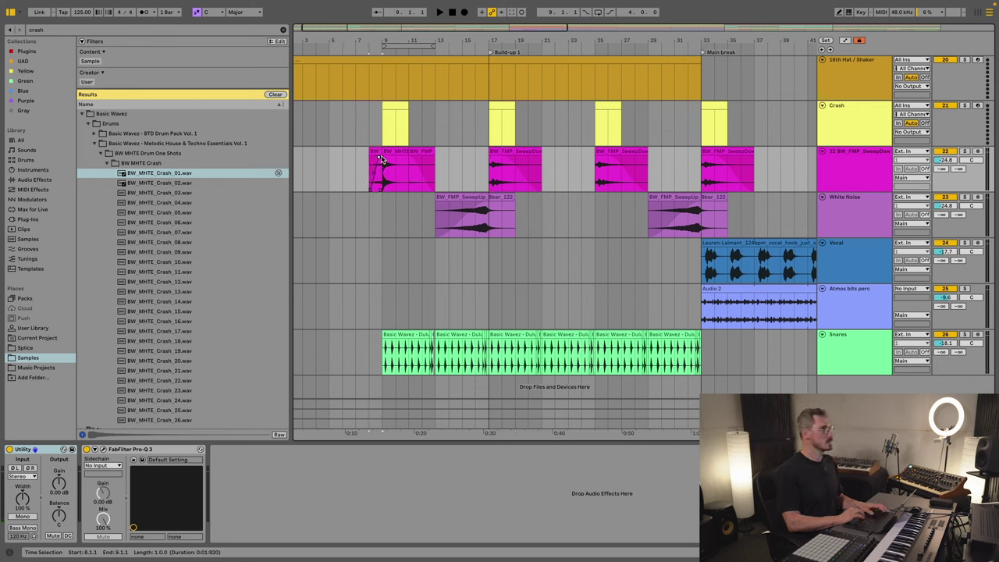
key(space)
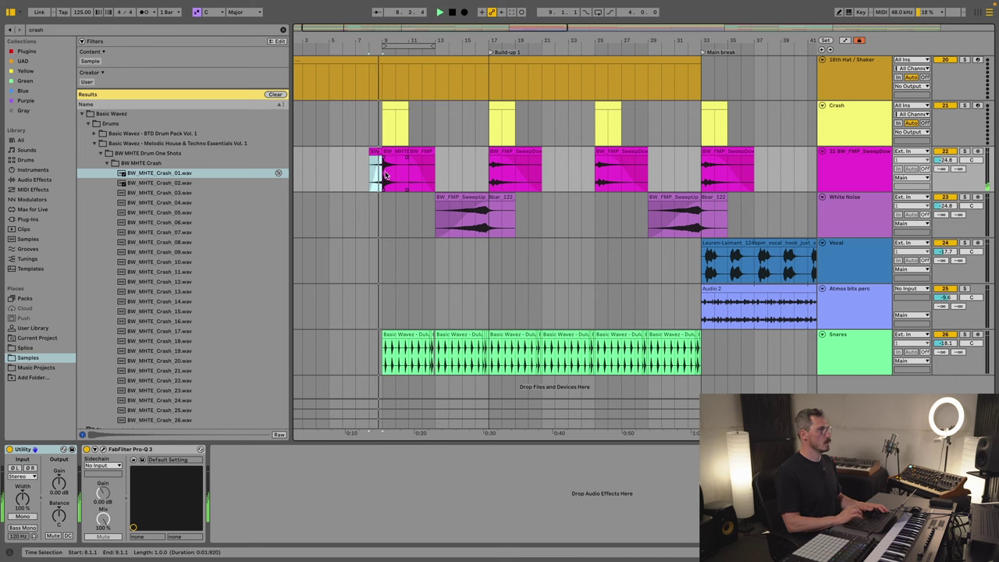
Step: Lower the clip gain of the bar 9 crash sample to -5.1 dB
click(400, 150)
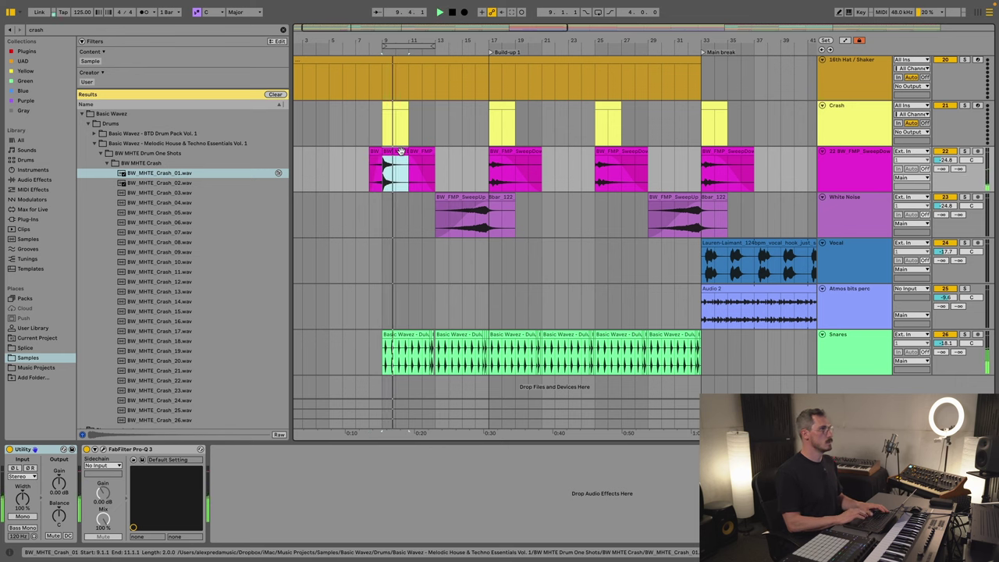
key(space)
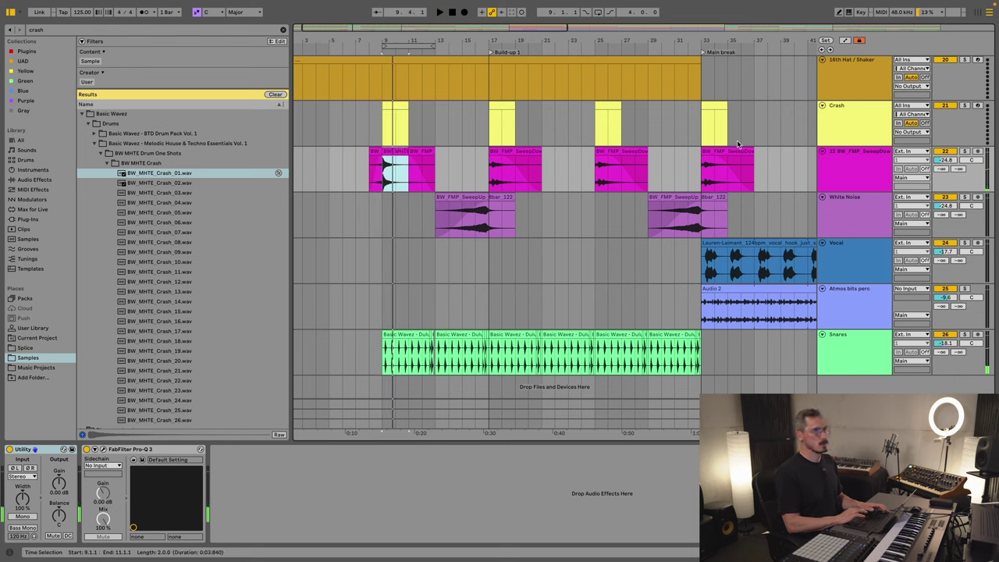
double_click(401, 149)
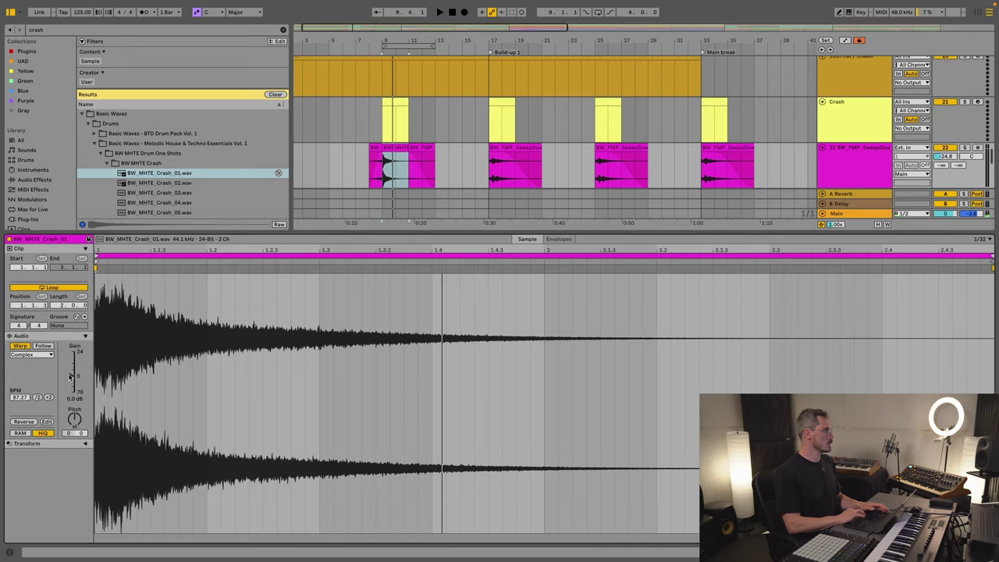
mouse_move(69, 377)
mouse_down()
mouse_move(69, 394)
mouse_move(71, 381)
mouse_up()
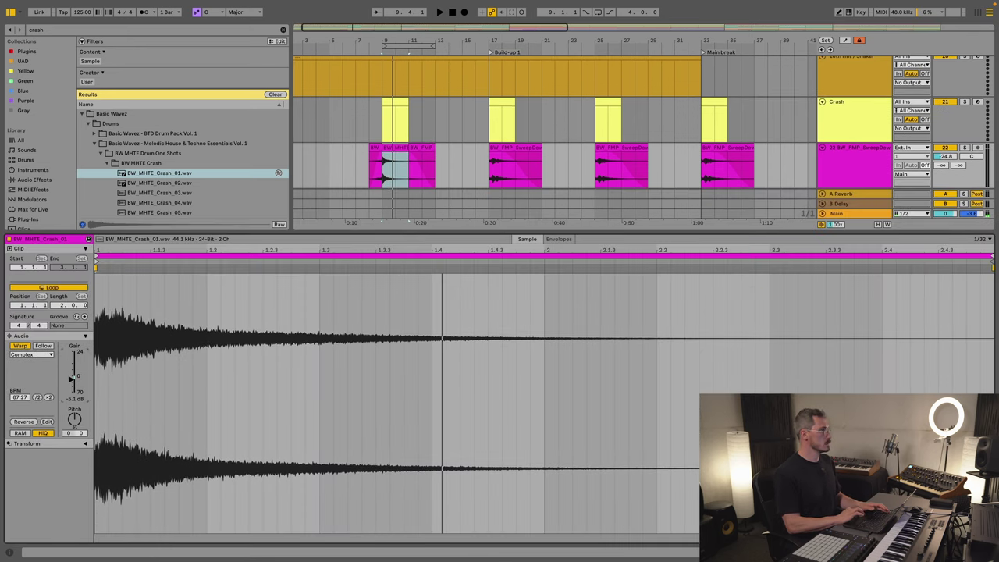
key(ctrl+alt+l)
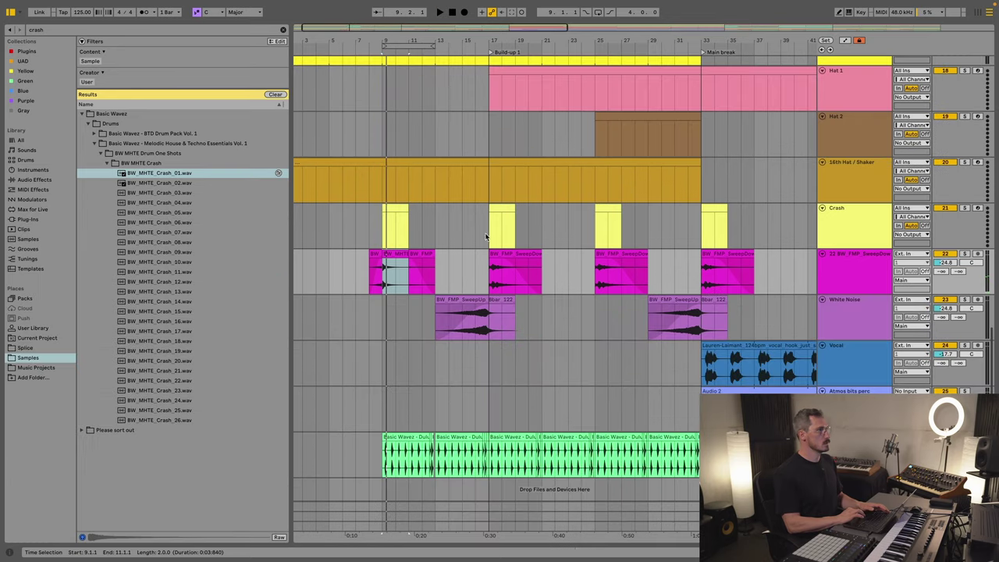
Step: Delete the sweep-down remainder at bars 11 to 13 and the sweep-down clips between bars 16 and 39
click(426, 255)
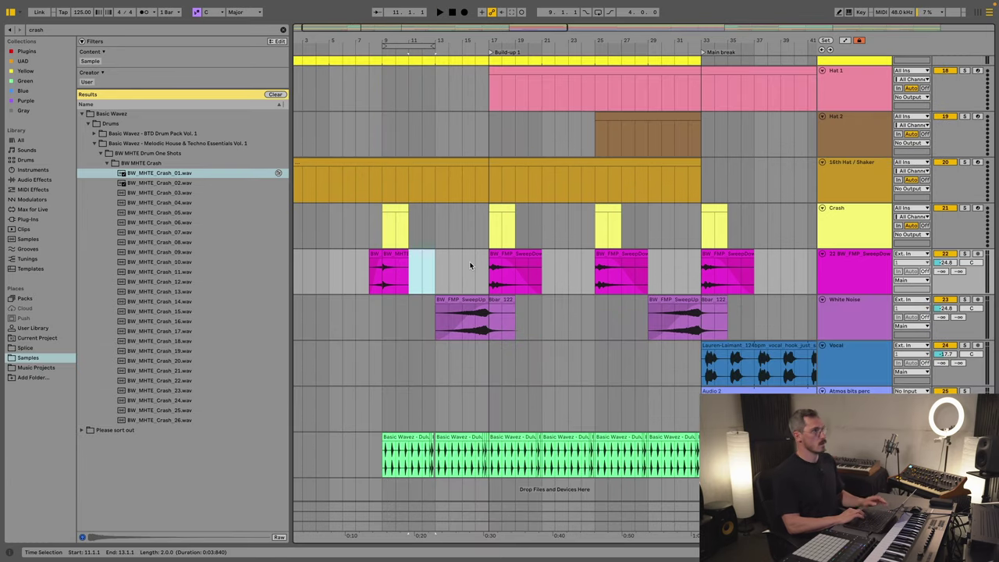
key(Delete)
drag(471, 261, 784, 277)
key(Delete)
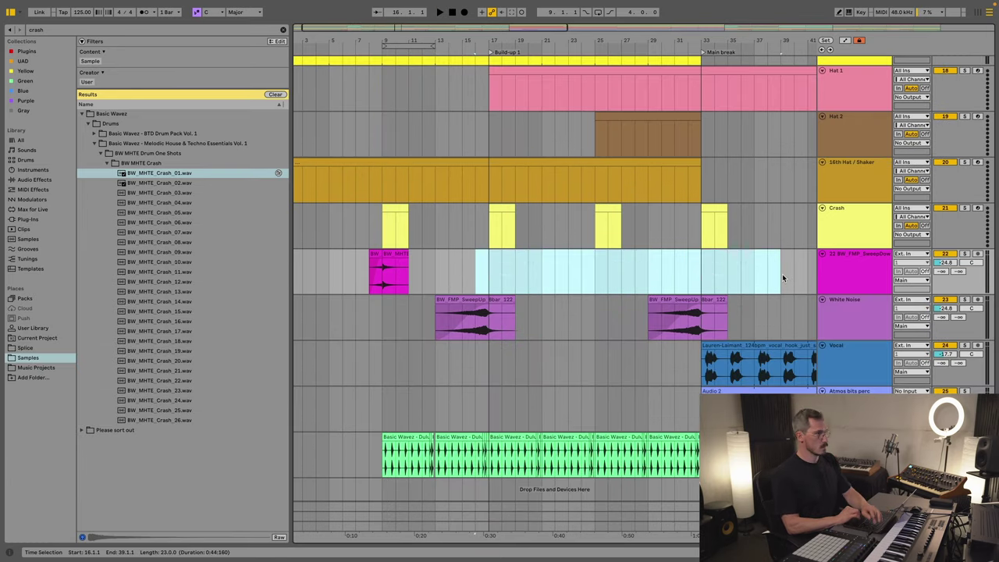
Step: Copy the bar 9 crash sample to bars 17, 25 and 33 on the sweep-down track
click(402, 254)
key(super+c)
click(492, 274)
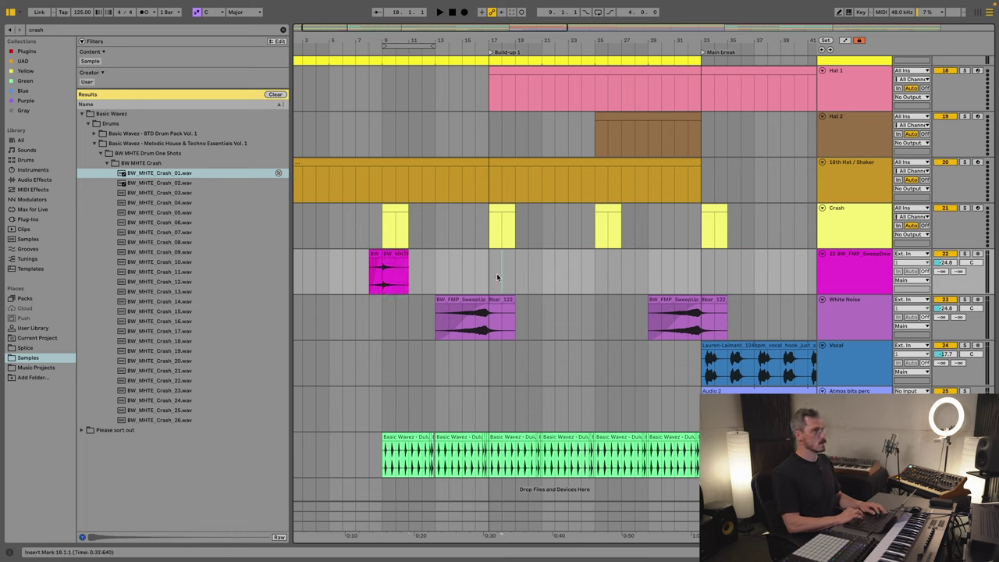
key(super+v)
click(597, 275)
key(super+v)
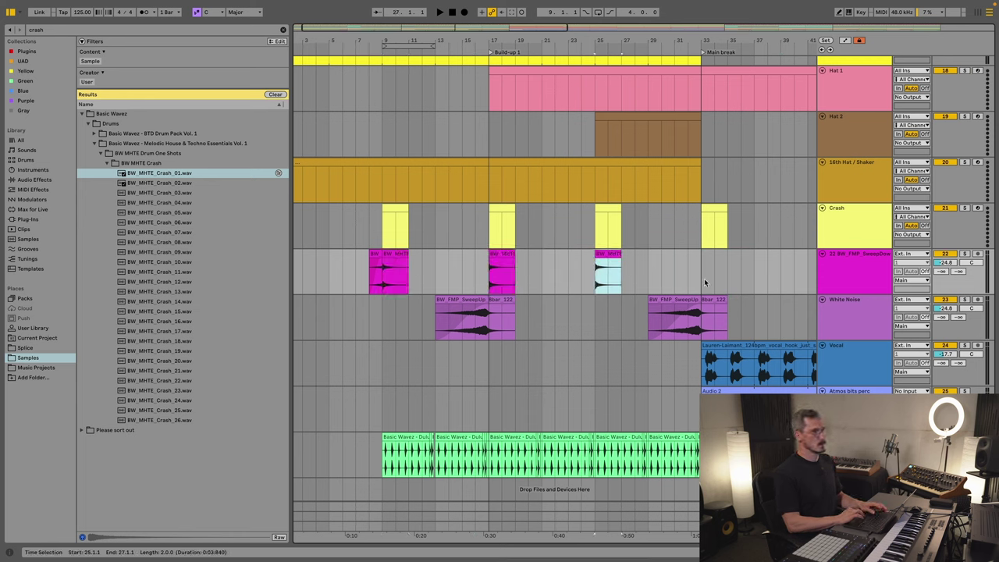
click(703, 277)
key(super+v)
Step: Delete the sweep-down clips in the Drop and Build-down sections, from bar 61 to 97
drag(656, 42, 656, 30)
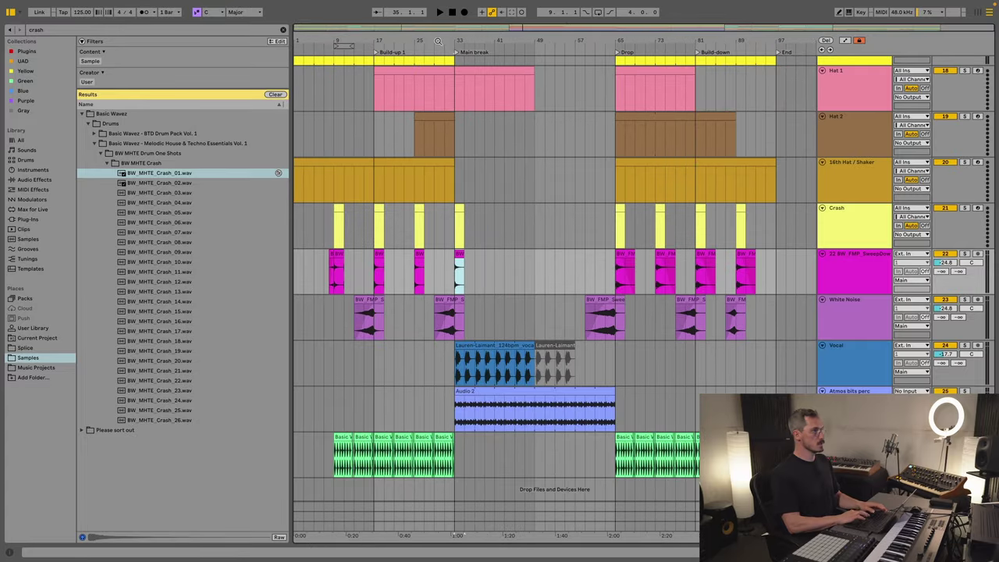
drag(594, 250, 779, 270)
key(Delete)
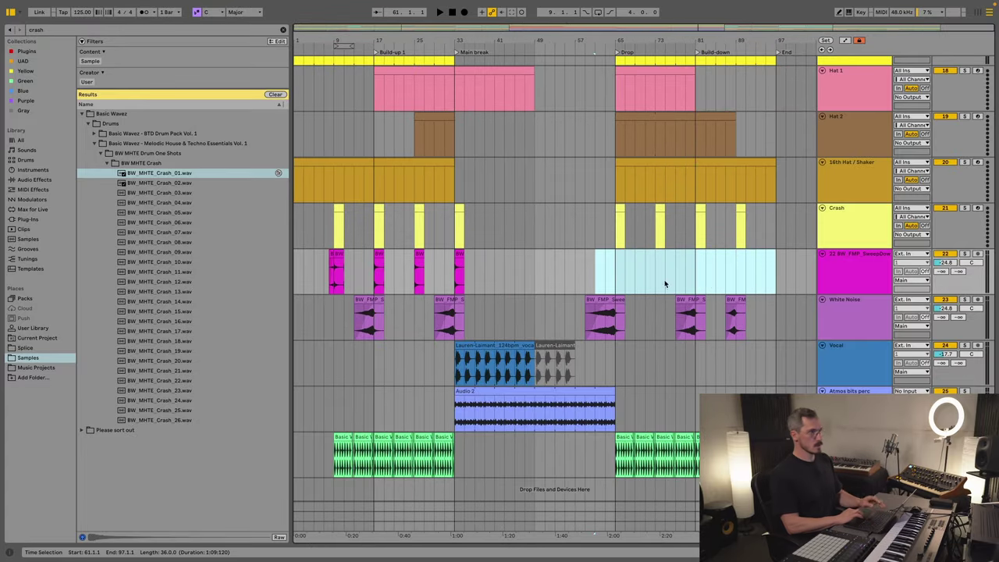
Step: Paste the crash sample at bars 65, 73, 81 and 89 on the same track
click(607, 278)
key(super+v)
click(655, 281)
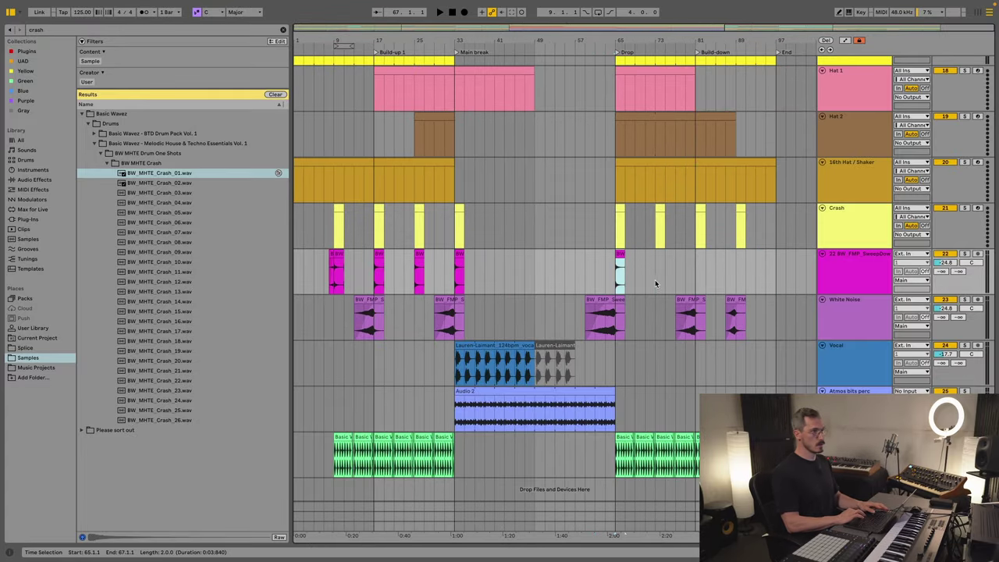
key(super+v)
click(692, 283)
key(super+v)
click(734, 282)
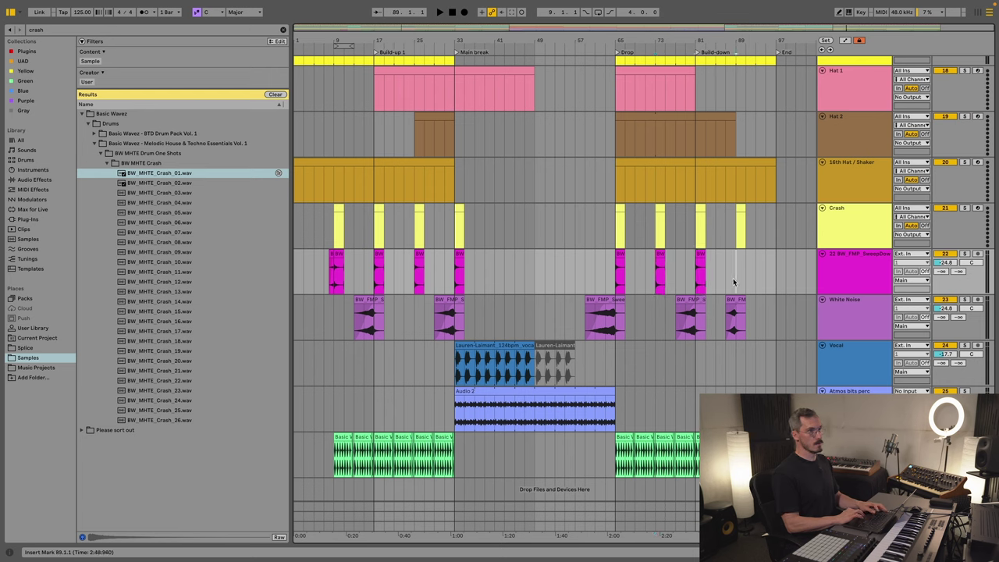
key(super+v)
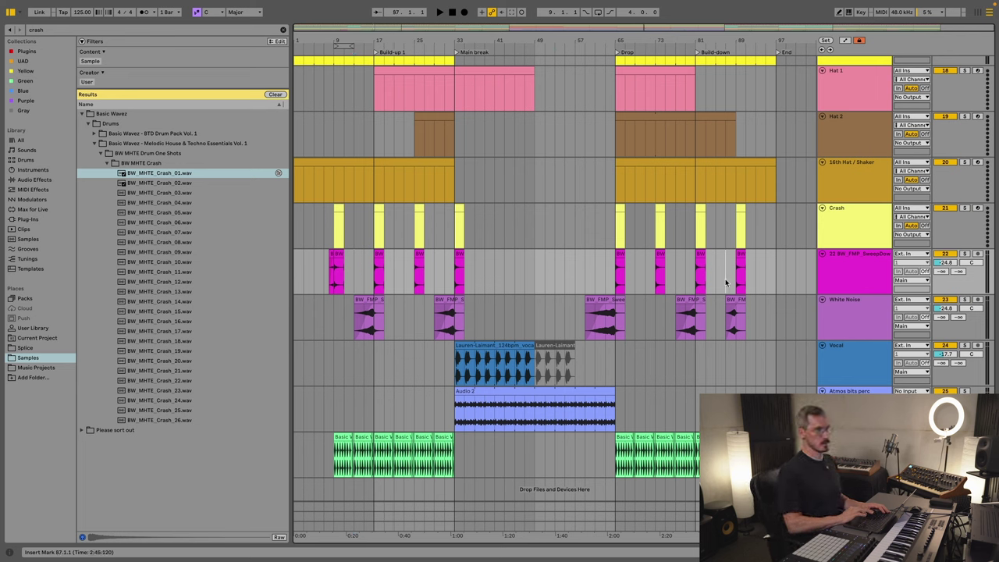
Step: Play the track from bar 9 and fade out the ends of the crash clips throughout the arrangement
click(332, 318)
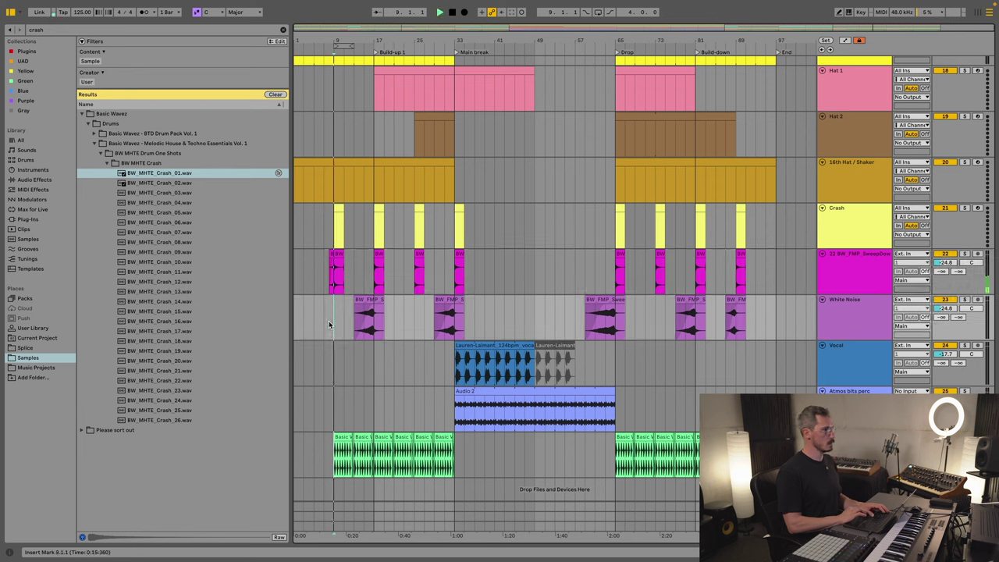
key(space)
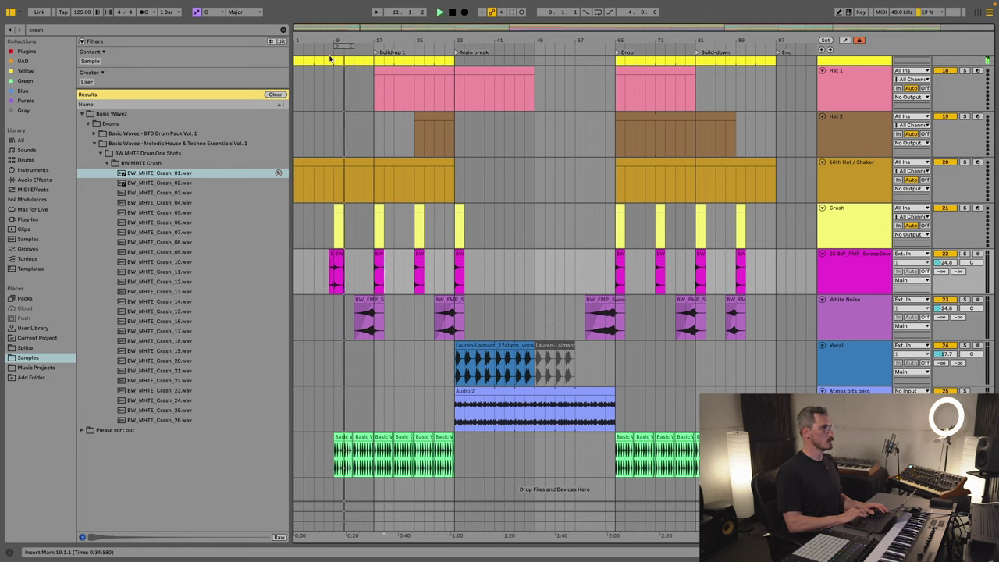
key(plus)
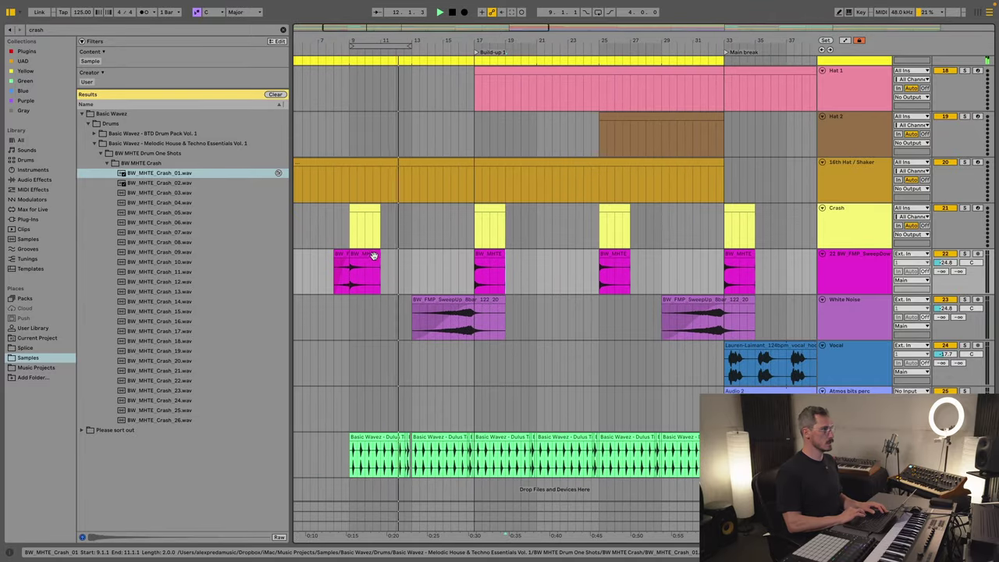
click(494, 264)
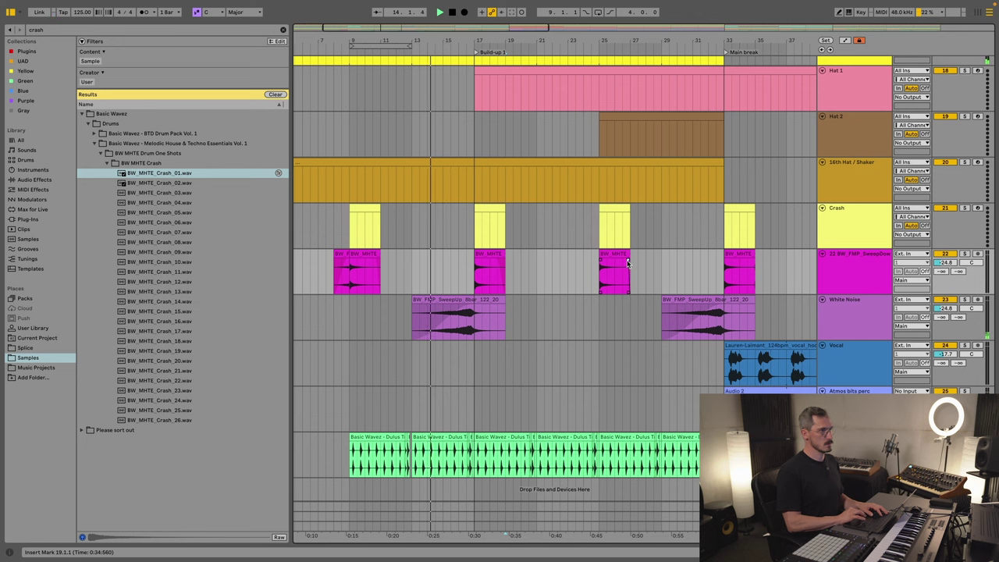
click(746, 264)
scroll(727, 270, right, 10)
scroll(726, 270, right, 3)
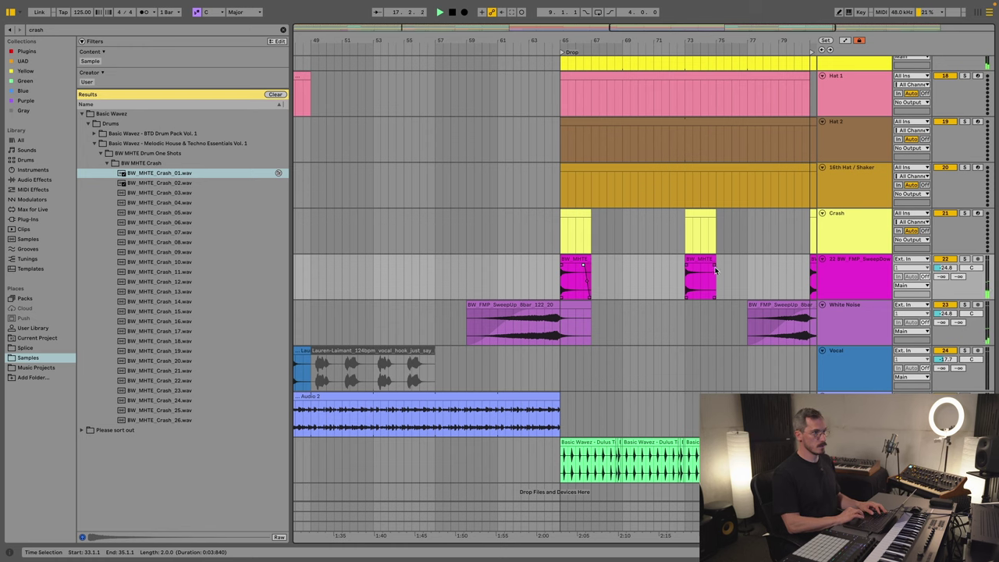
scroll(710, 268, right, 15)
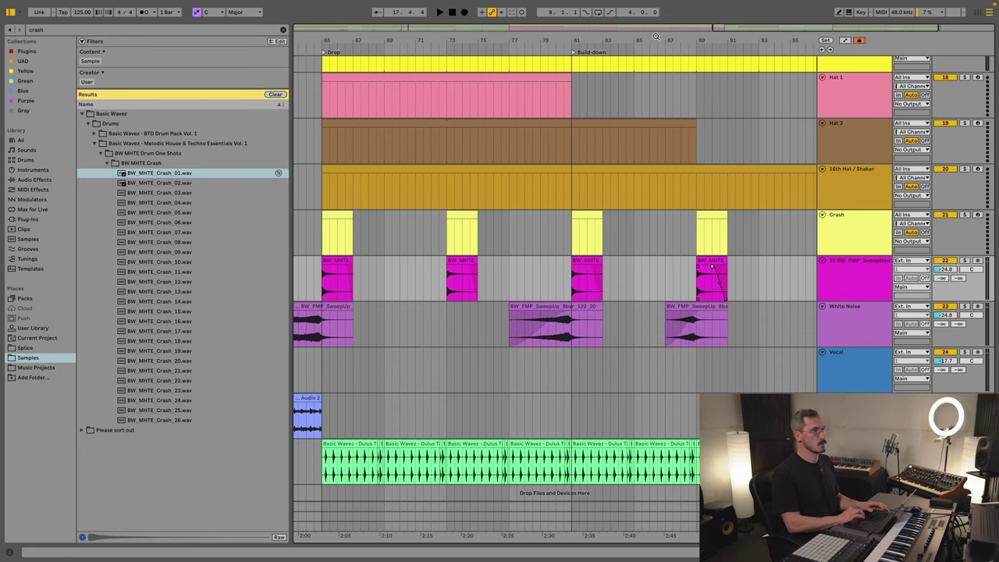
Step: Delete the old MIDI Crash track above the crash sample track
scroll(656, 37, down, 5)
click(857, 240)
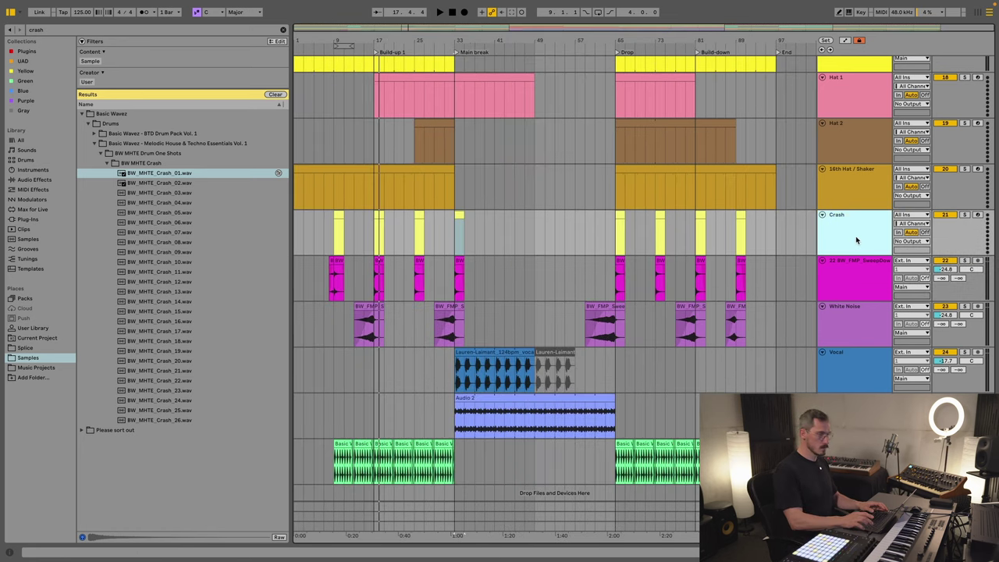
key(Delete)
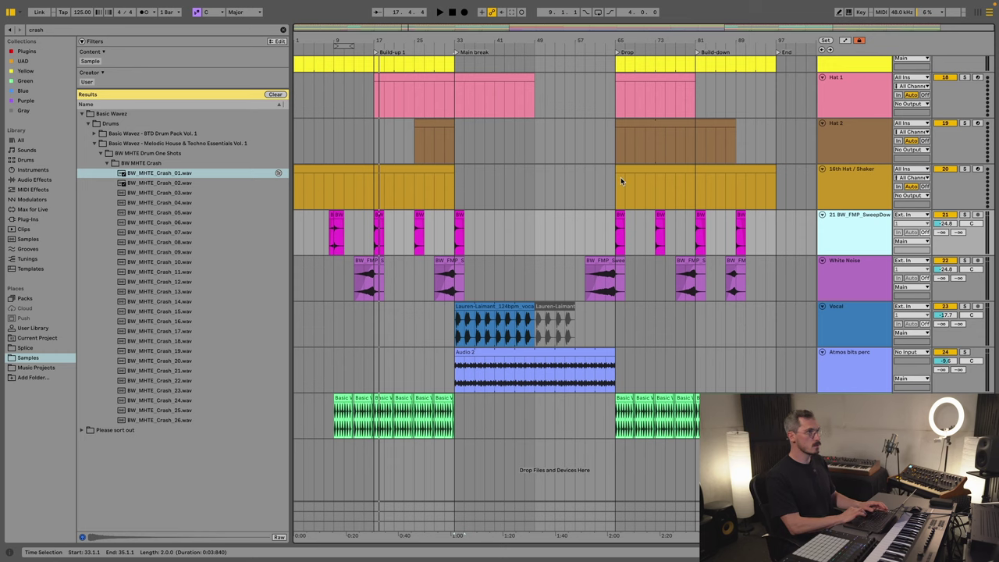
Step: Search the samples for "shaker" and open the Dulus Shaker Loops folder in Basic Wavez - Dulus Drum Loops
click(379, 204)
scroll(374, 235, up, 2)
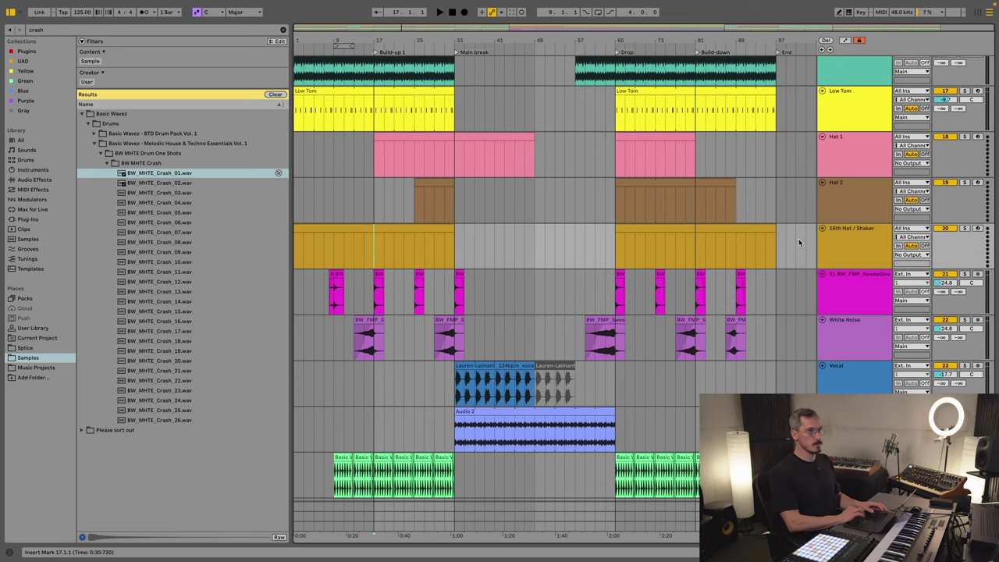
click(888, 251)
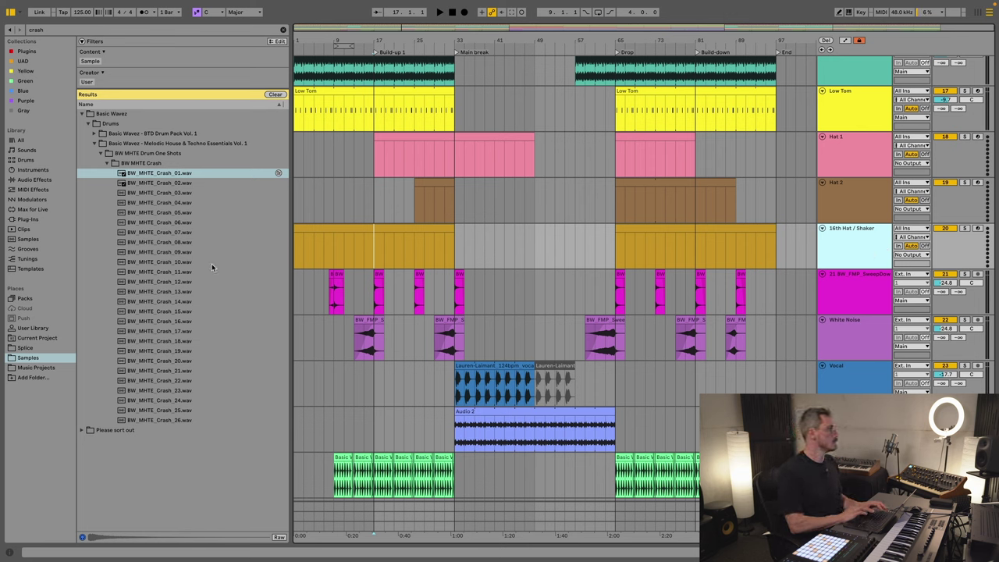
click(94, 30)
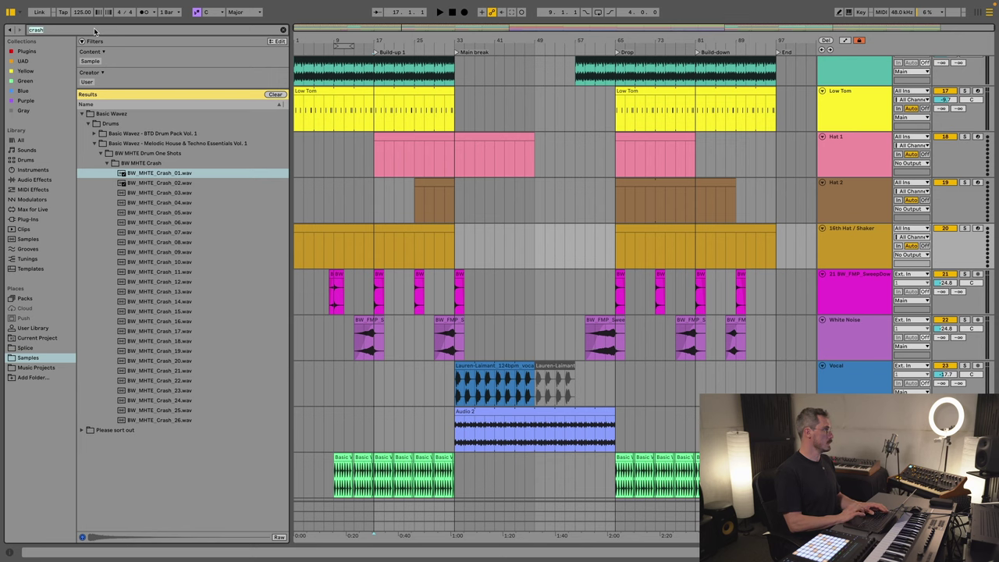
text(shaker)
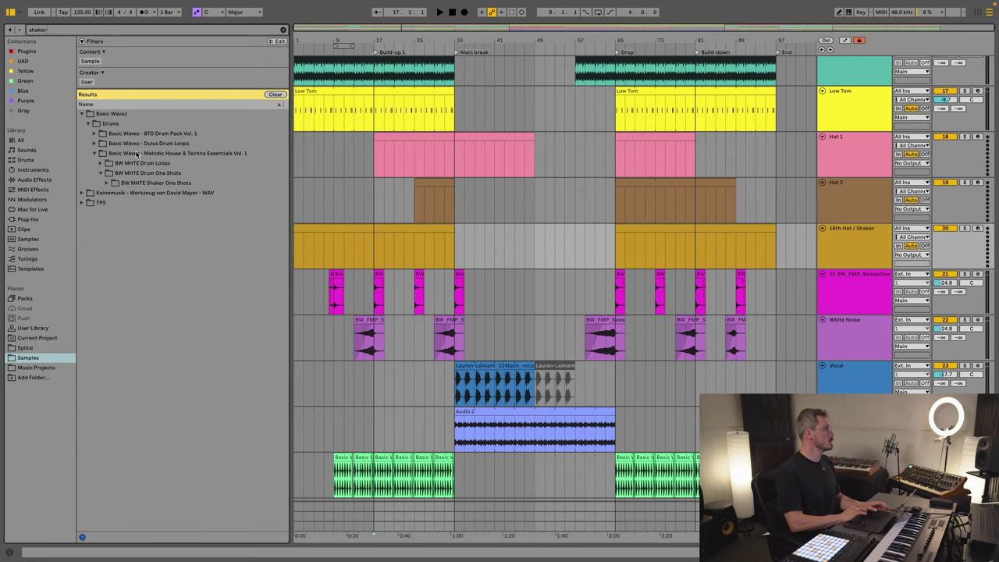
click(117, 133)
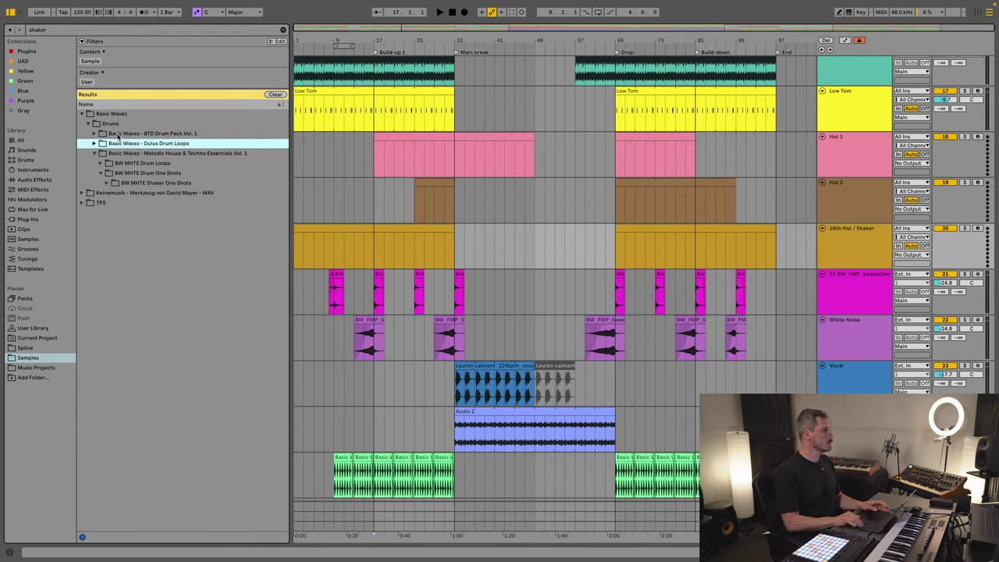
key(Left)
key(Down)
key(Right)
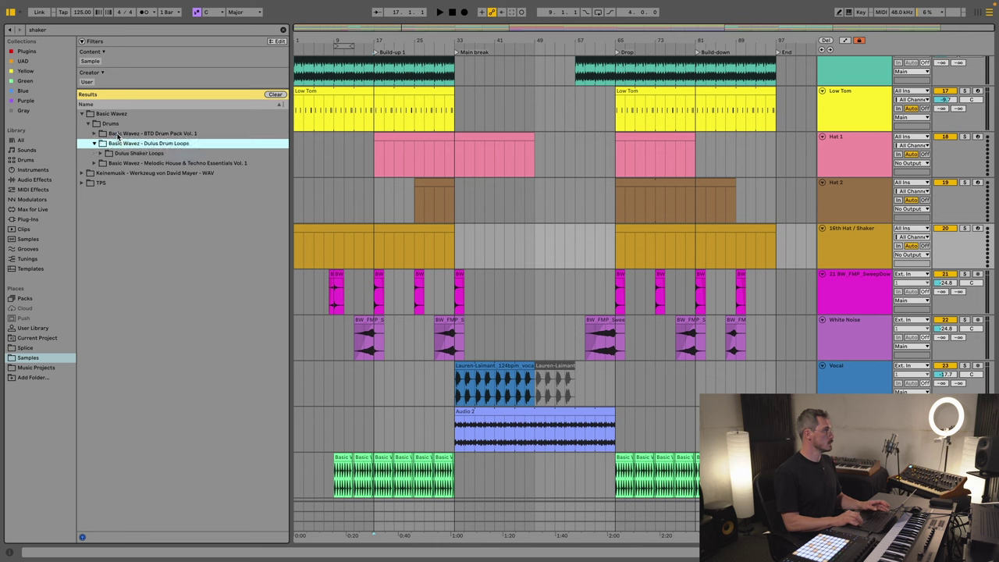
key(Down)
key(Right)
Step: Audition Dulus Shaker Loops 01 to 05 on their own
key(Down)
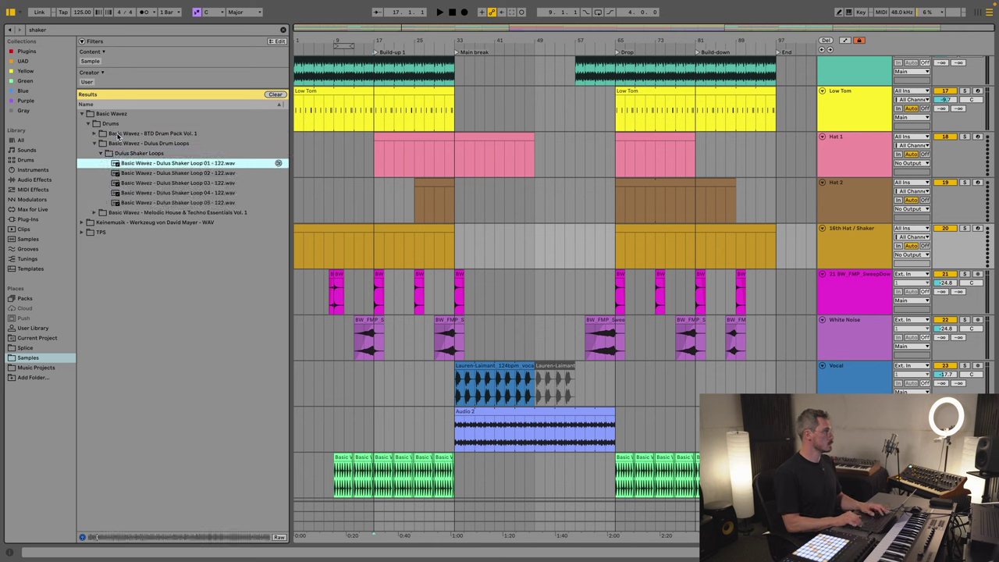
key(Down)
key(Down)
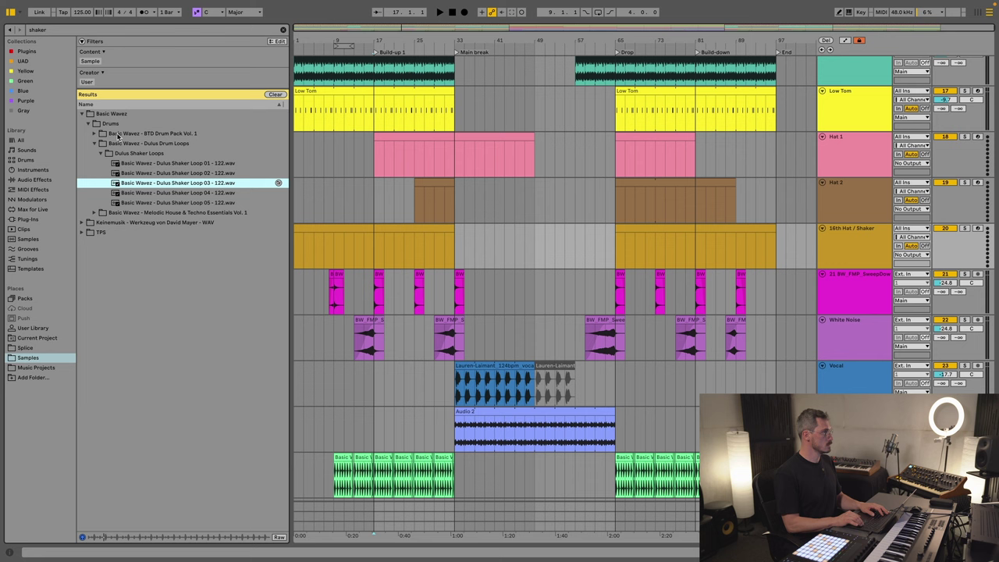
key(Down)
key(Down)
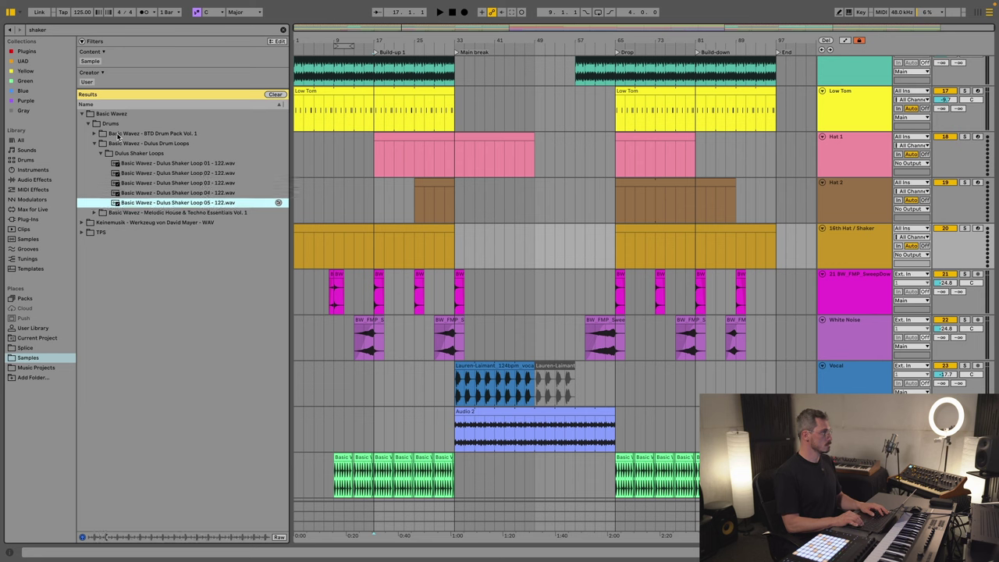
click(145, 164)
Step: Play the arrangement from bar 9 and audition the Dulus shaker loops against it, starting with Loop 01
click(371, 248)
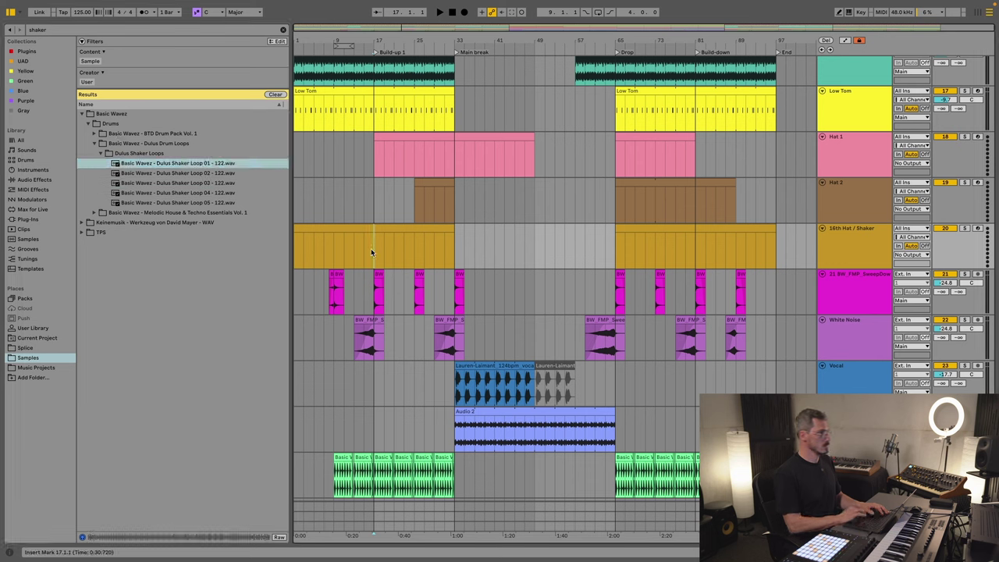
key(space)
click(330, 247)
click(163, 163)
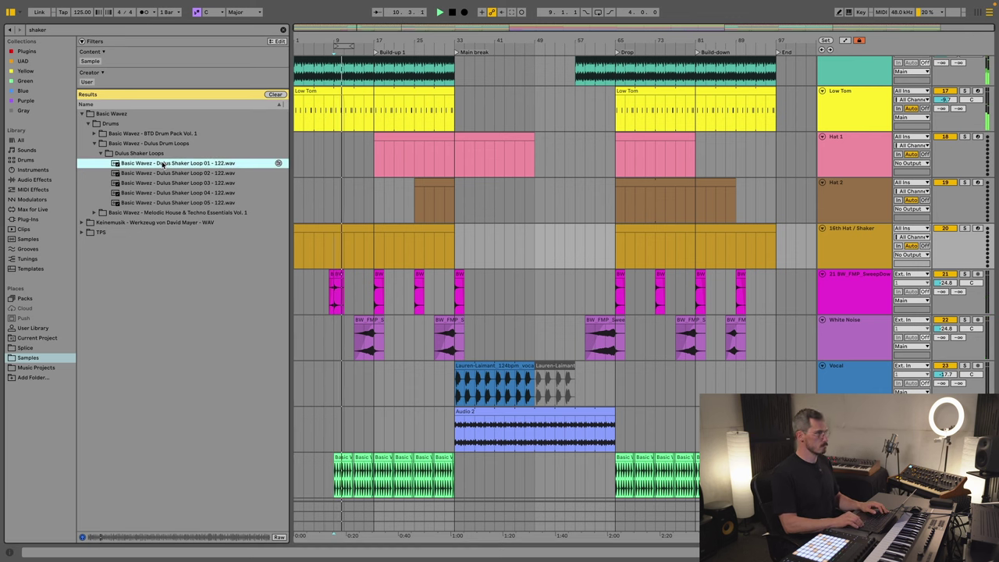
key(Down)
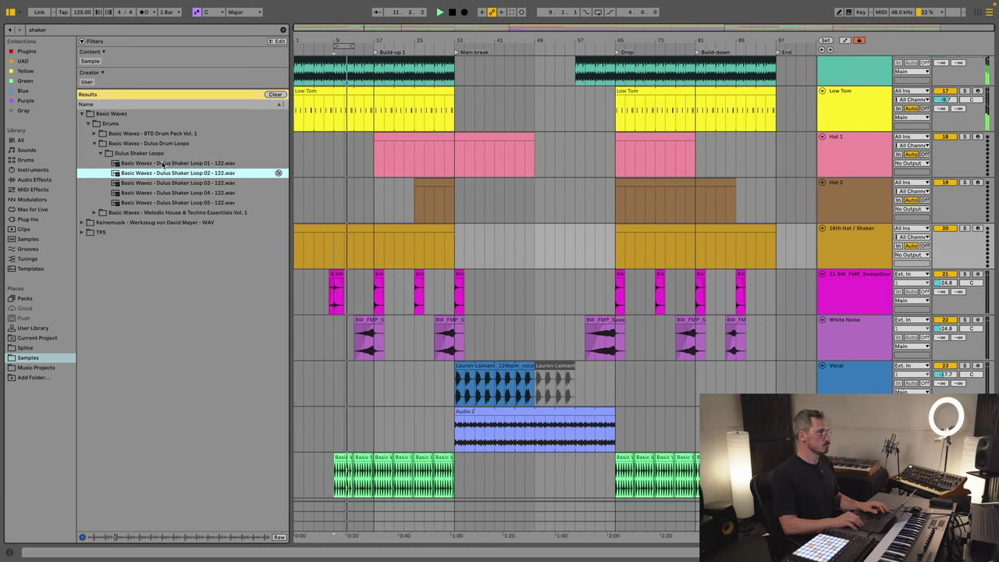
key(Down)
key(Down)
key(Down)
key(Down)
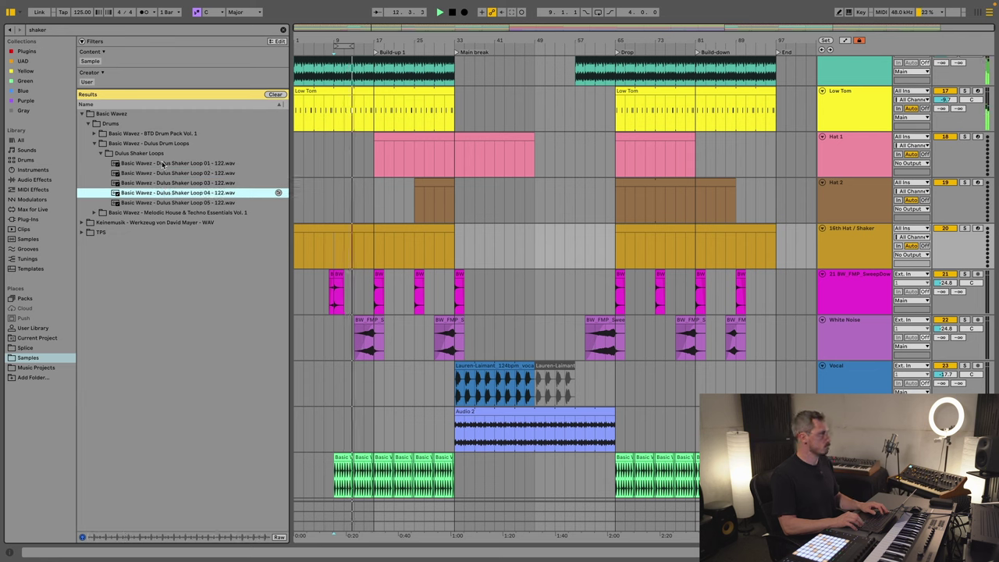
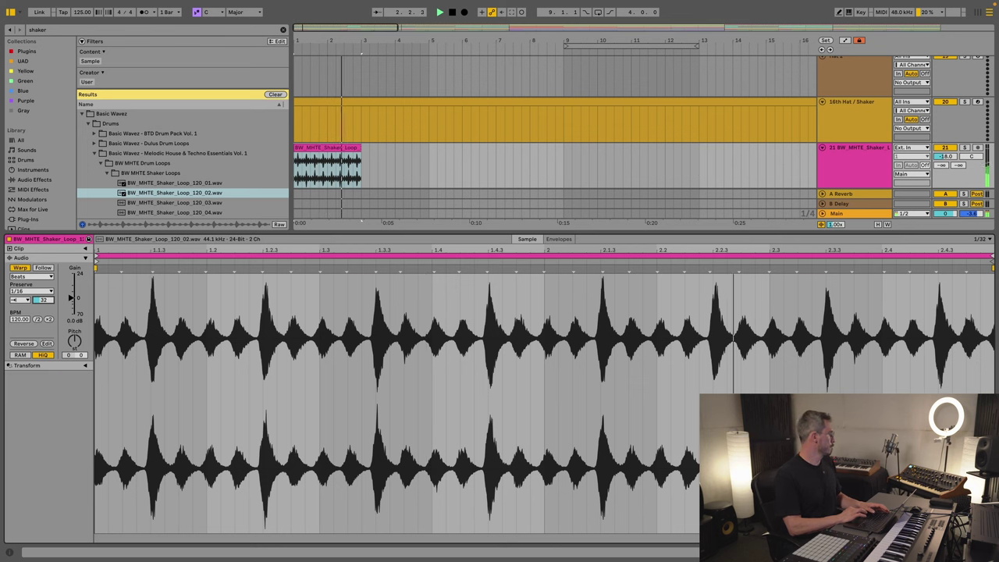
Step: Adjust the shaker clip's transient envelope and extend the BW_MHTE_Shaker_Loop_120_02 clip from bar 1 to bar 97
drag(43, 300, 44, 304)
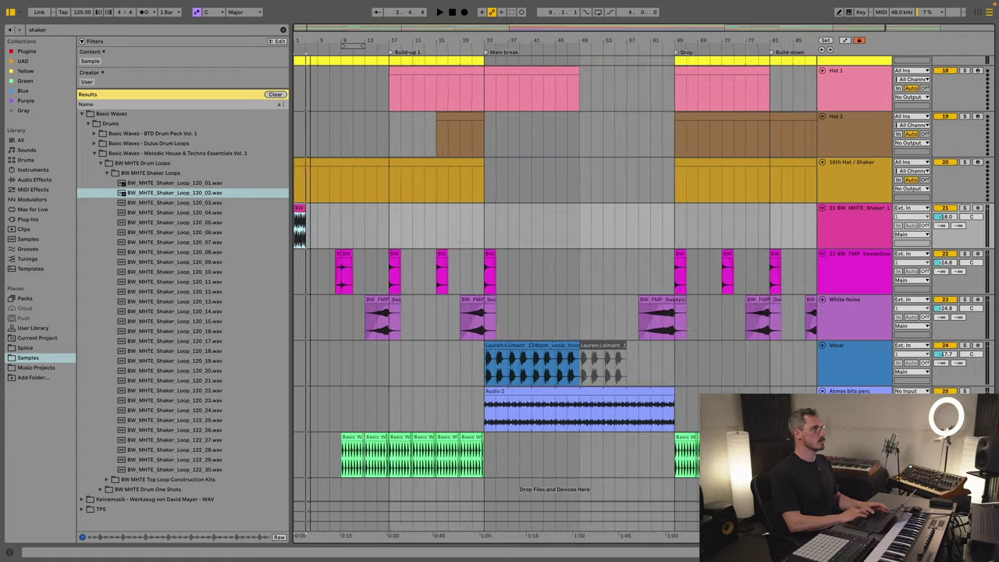
scroll(333, 207, down, 1)
drag(304, 224, 771, 224)
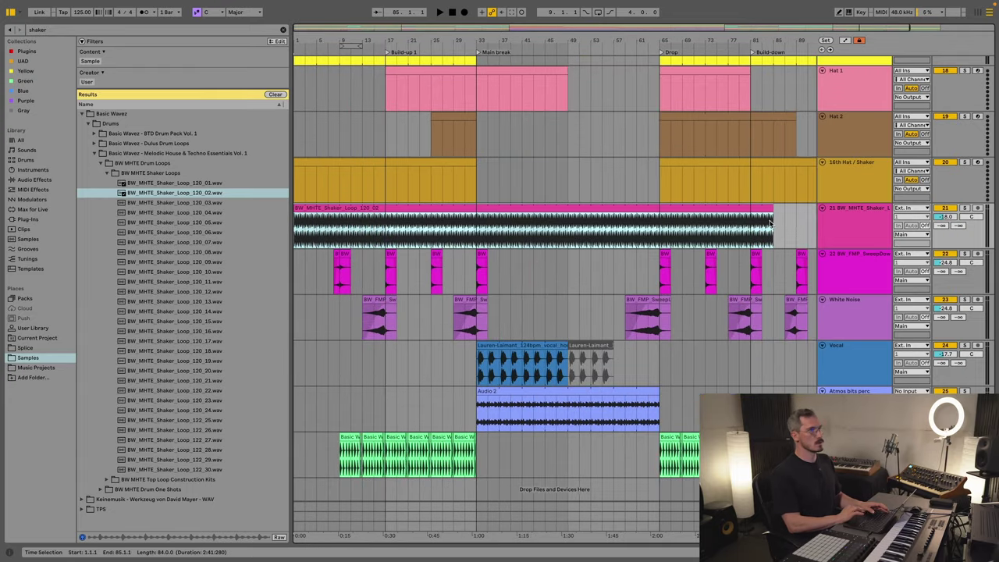
key(minus)
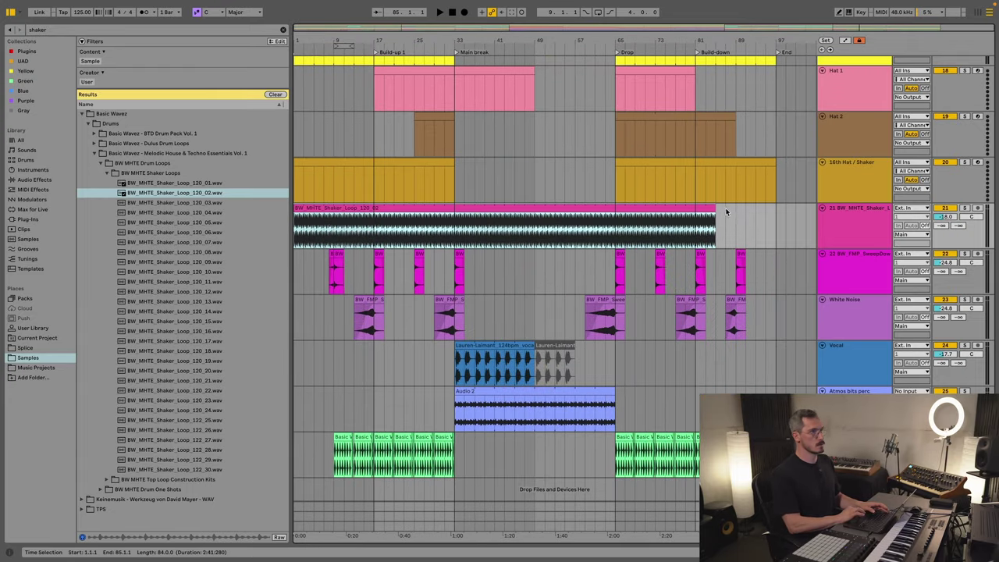
drag(712, 210, 778, 216)
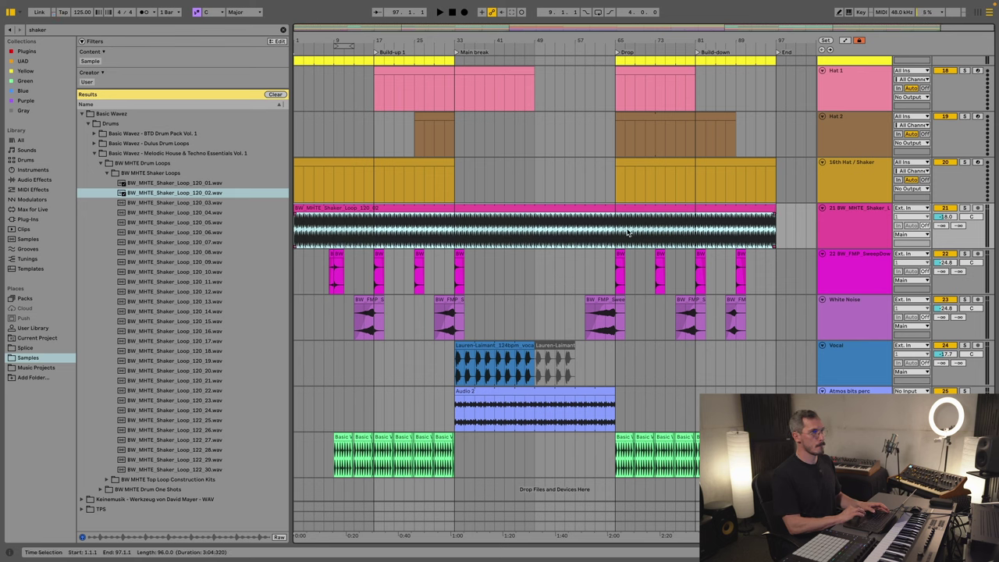
Step: Delete the shaker loop's section over the main break, bars 33 to 65, and play the arrangement from bar 3
drag(627, 232, 446, 228)
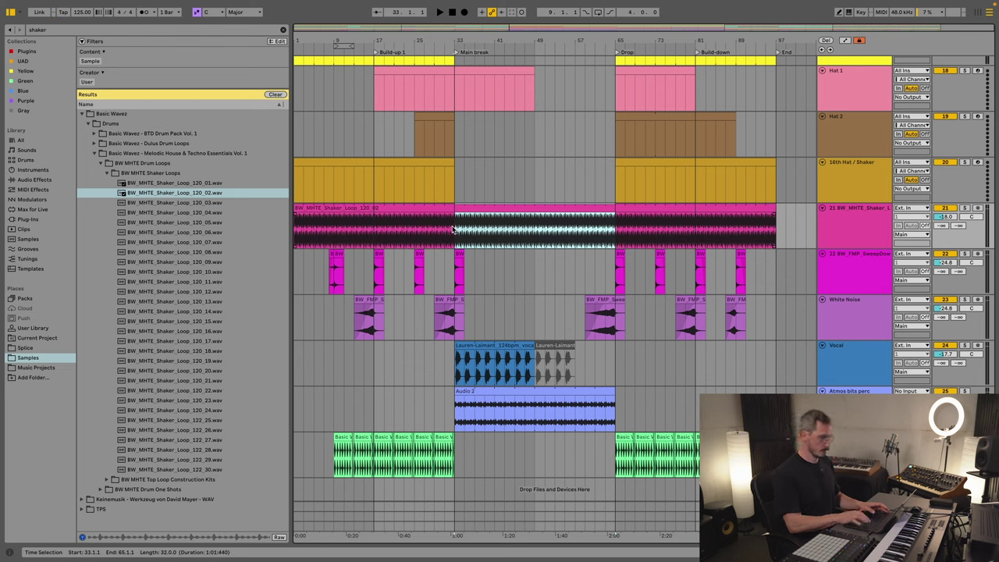
key(Delete)
click(307, 226)
key(space)
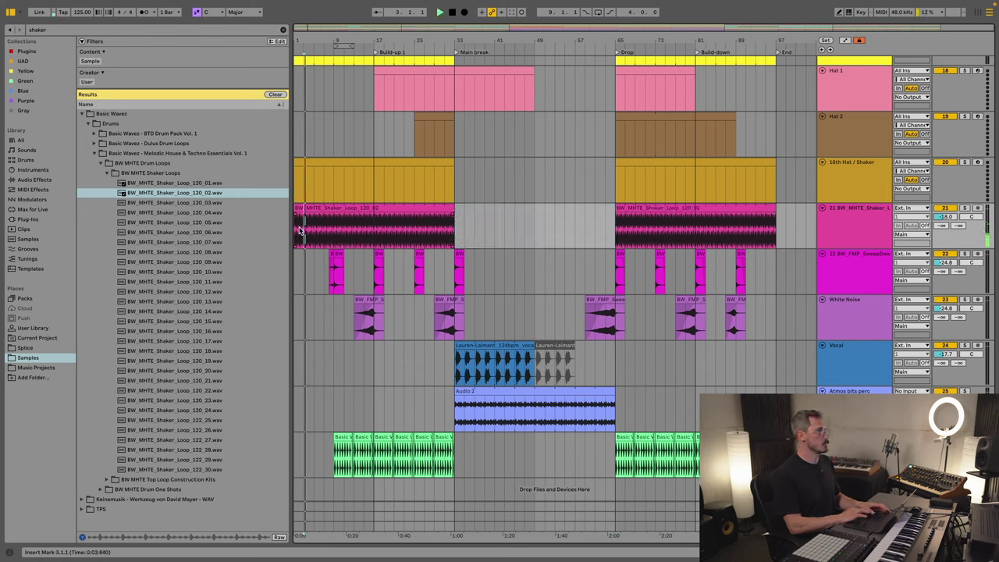
Step: Delete the empty MIDI Harmony track above the BW_Atmosphere_Amin_06 audio track
scroll(375, 237, up, 15)
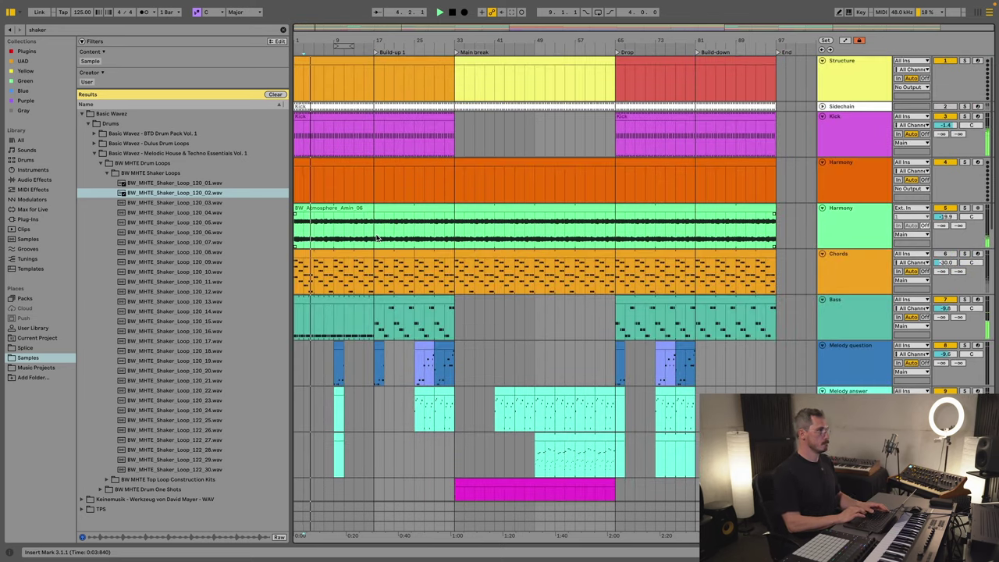
scroll(375, 236, down, 5)
scroll(376, 233, up, 10)
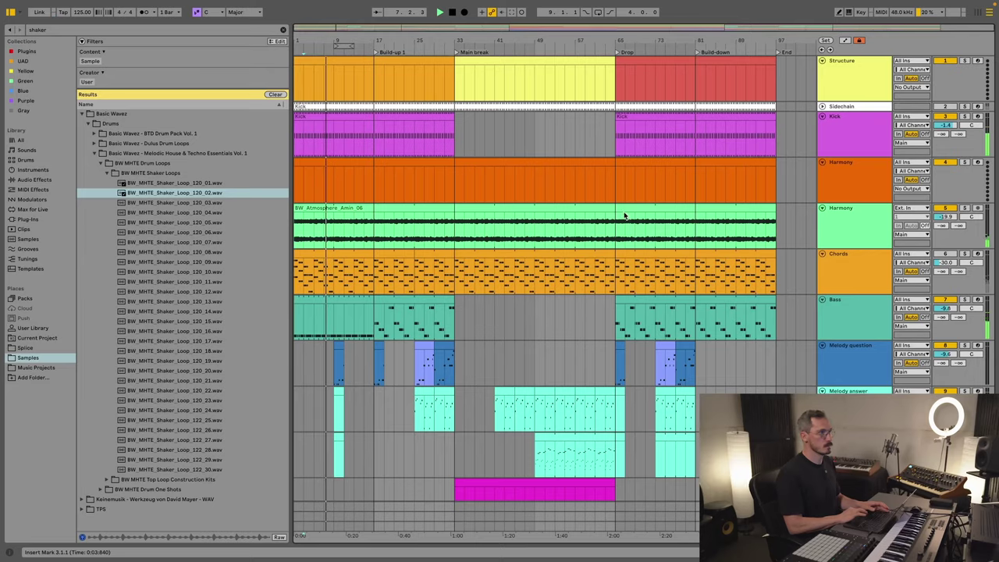
click(849, 175)
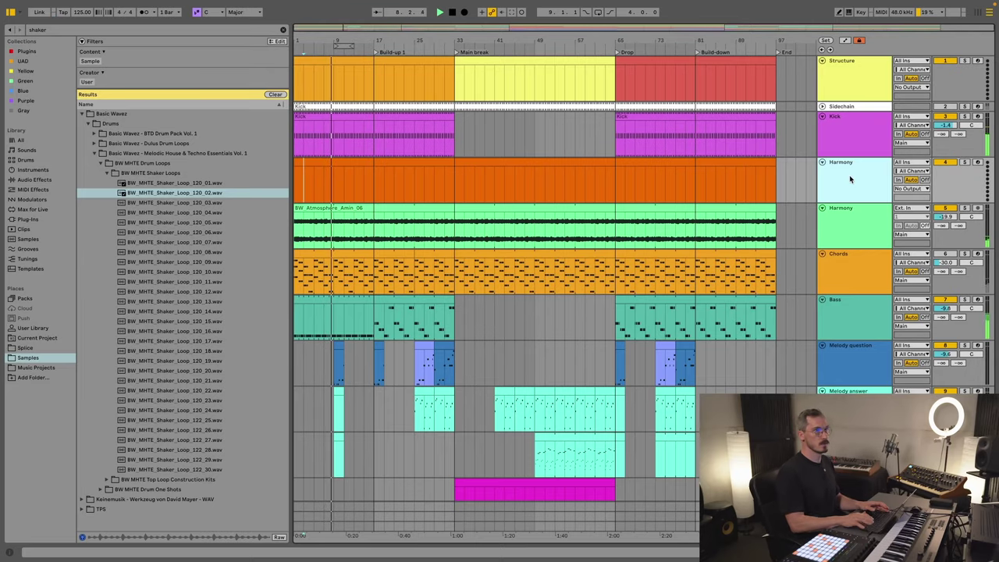
key(Delete)
Step: Copy the two-bar Melody question clip from bar 9 to bar 13 and play the arrangement from bar 9
scroll(851, 179, down, 2)
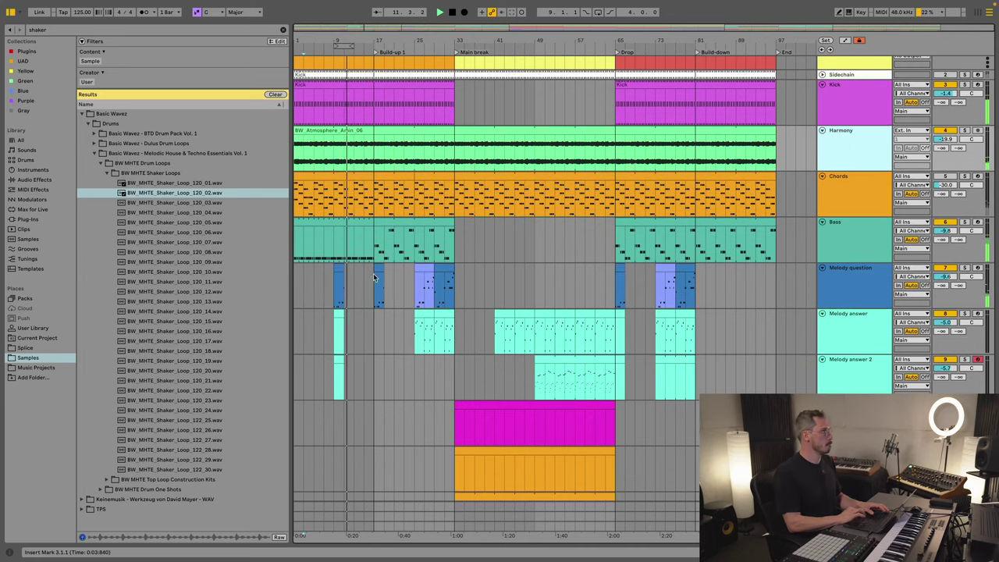
click(336, 291)
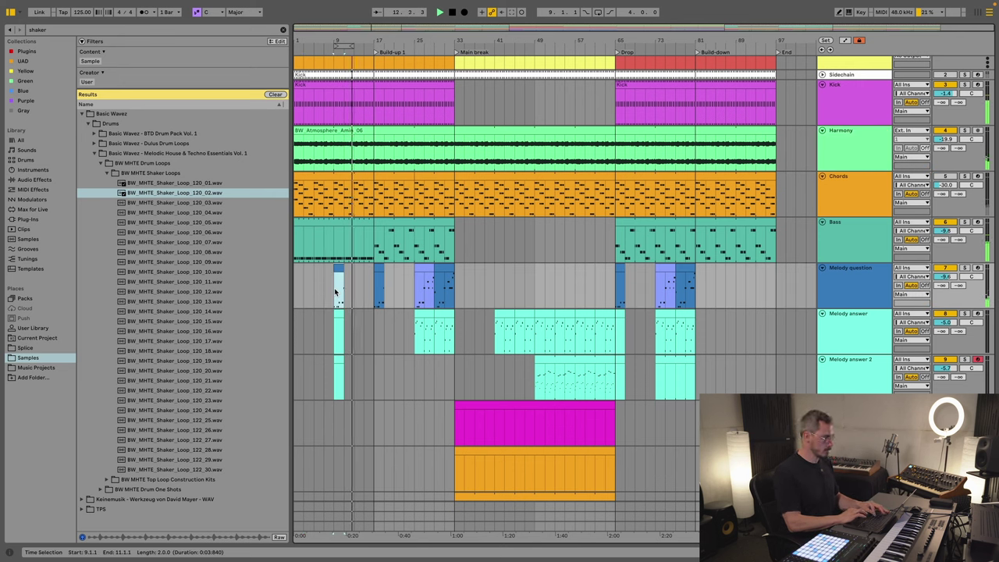
drag(337, 291, 355, 300)
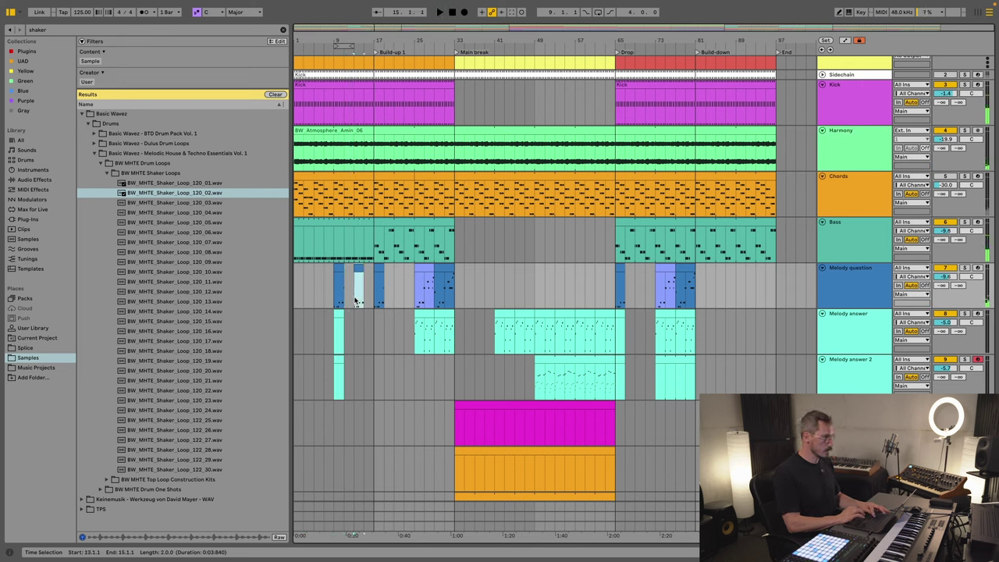
click(337, 300)
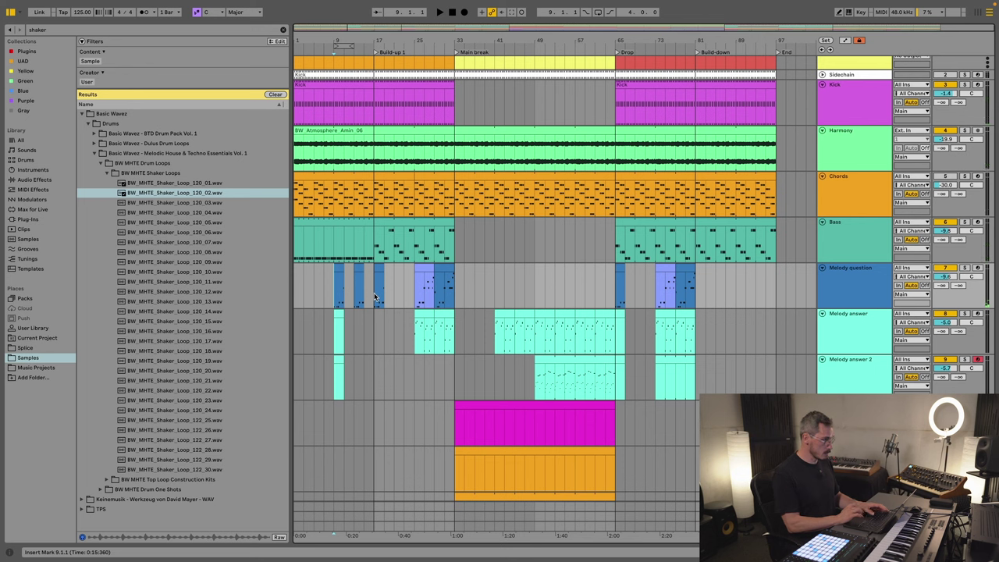
key(space)
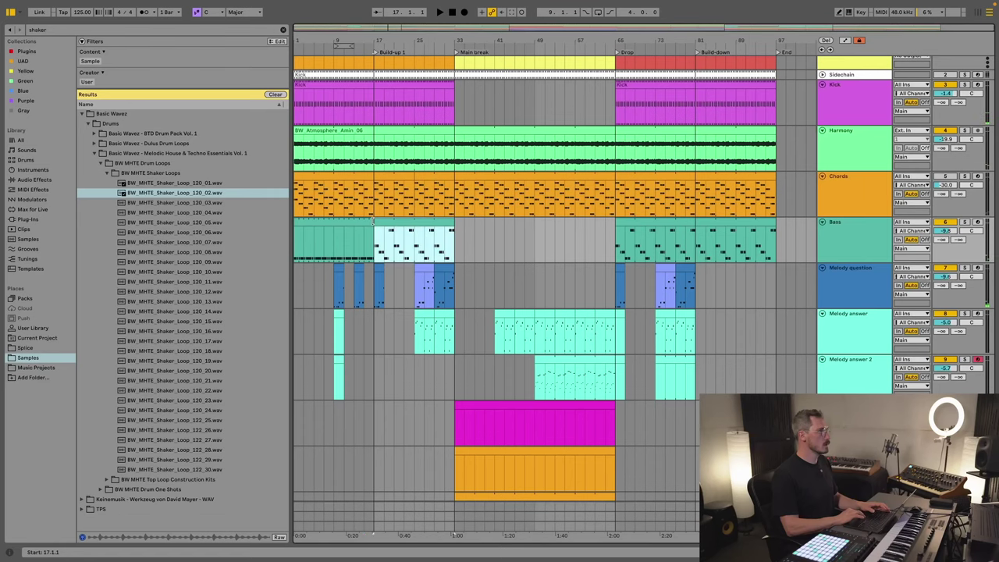
Step: Extend the simple intro bass part through the first half of Build-up 1 to bar 25 and play from bar 13
drag(374, 221, 416, 223)
click(355, 257)
key(space)
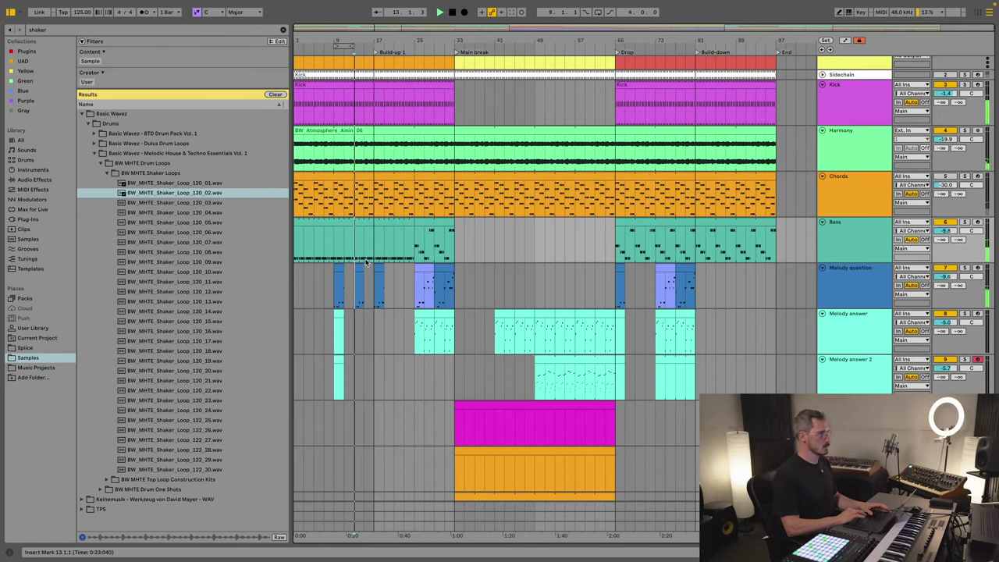
Step: Copy the Melody question clip at bar 13 to bar 21
click(358, 268)
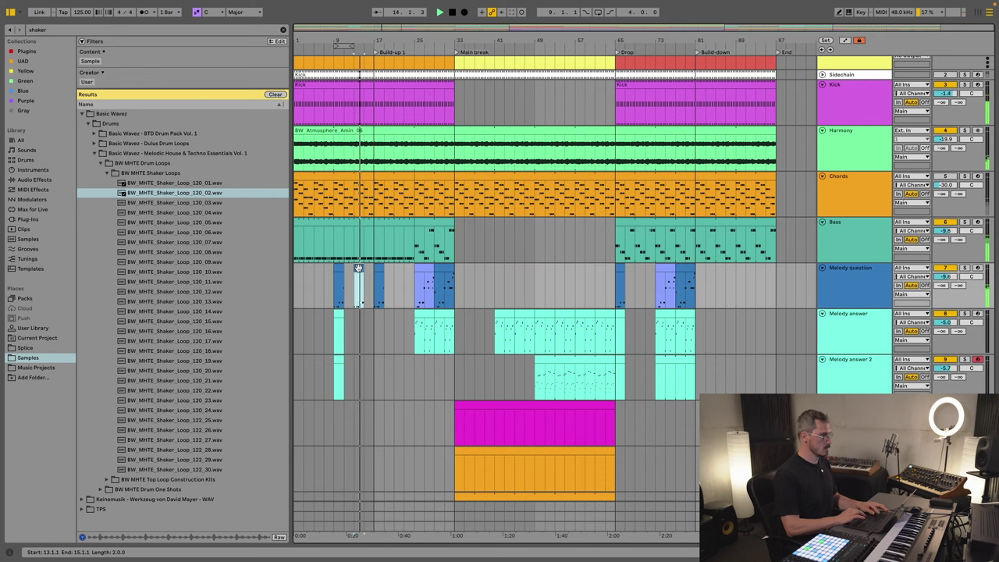
key(ctrl+c)
click(397, 299)
key(ctrl+v)
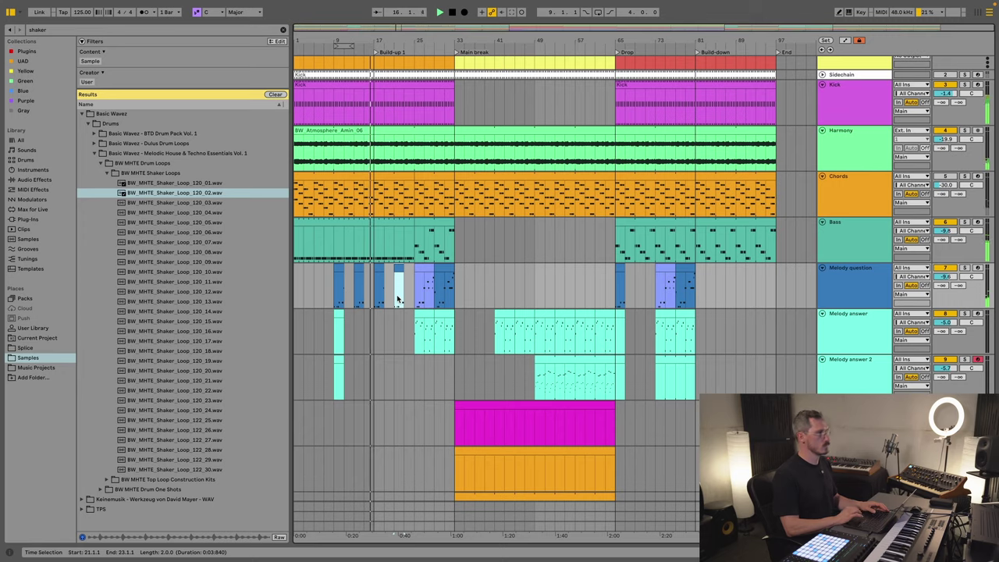
Step: Delete the Melody answer and Melody answer 2 clips at bar 9
scroll(397, 299, down, 3)
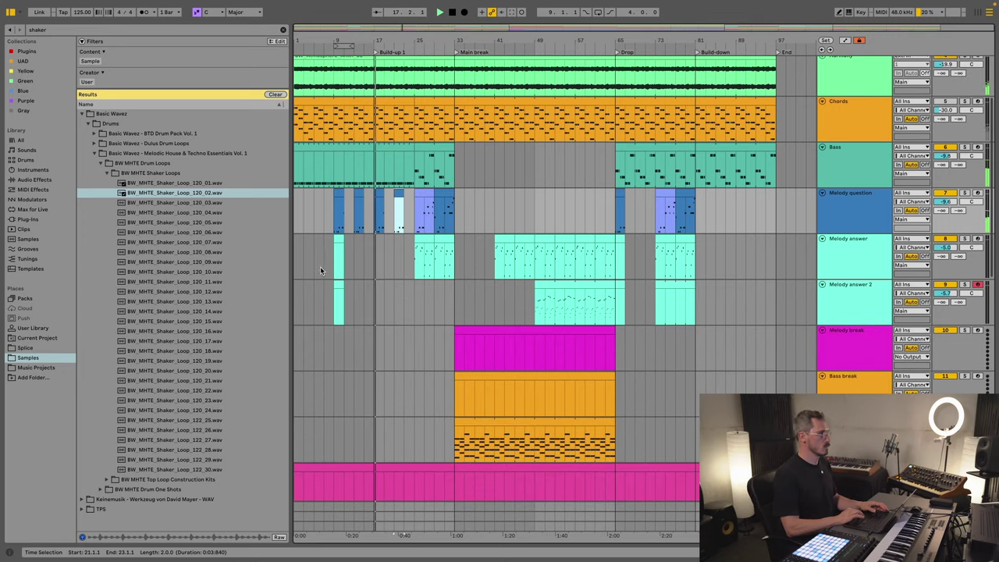
drag(326, 268, 348, 310)
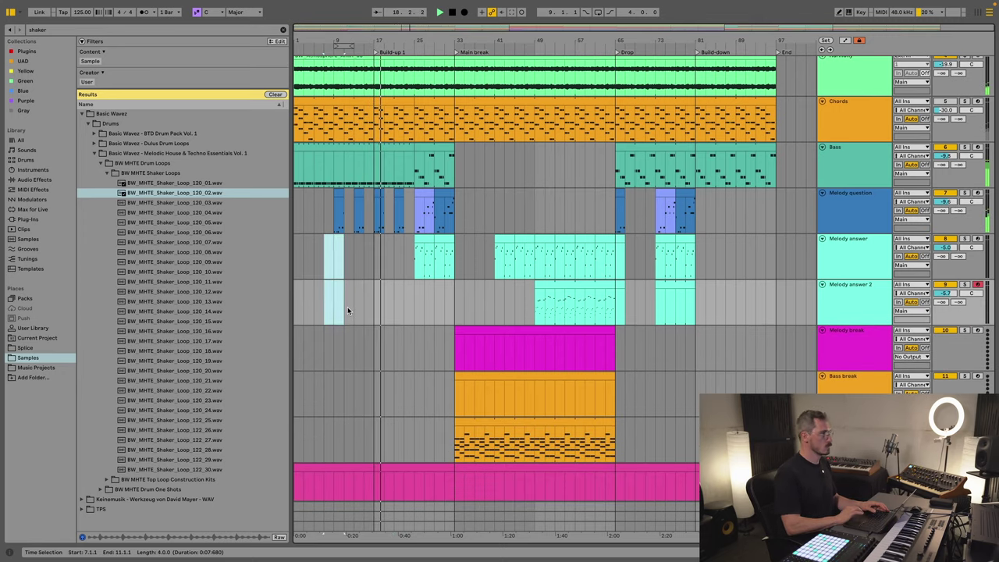
click(395, 263)
Step: Listen to Build-up 1 and review the tops, percussion and Harmony tracks around bar 17
scroll(419, 278, down, 4)
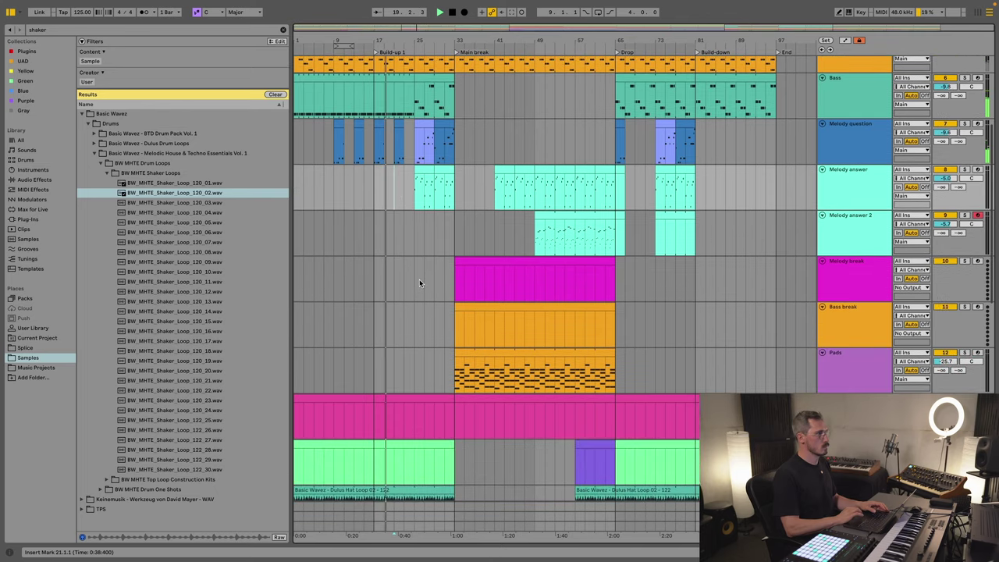
scroll(419, 279, down, 12)
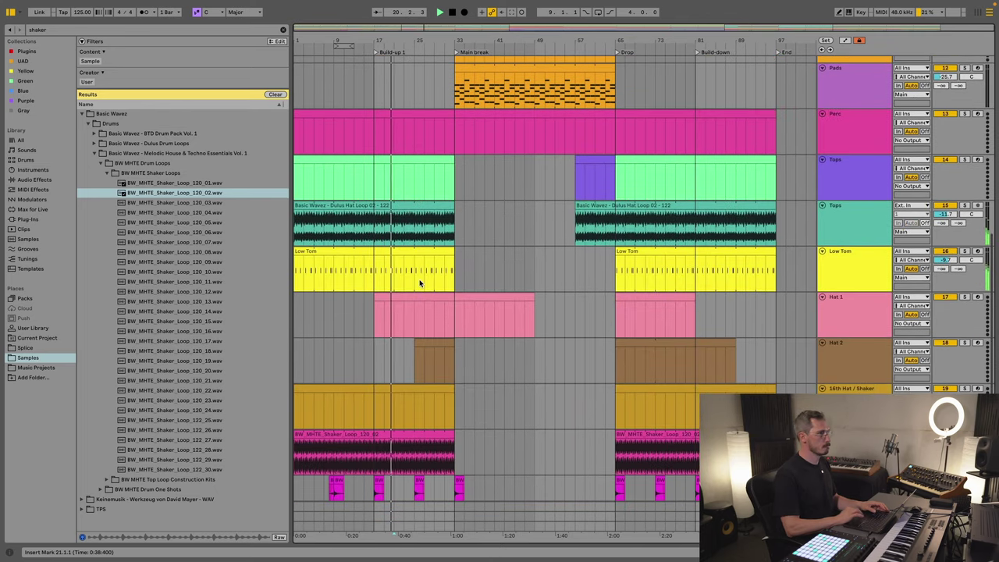
click(876, 207)
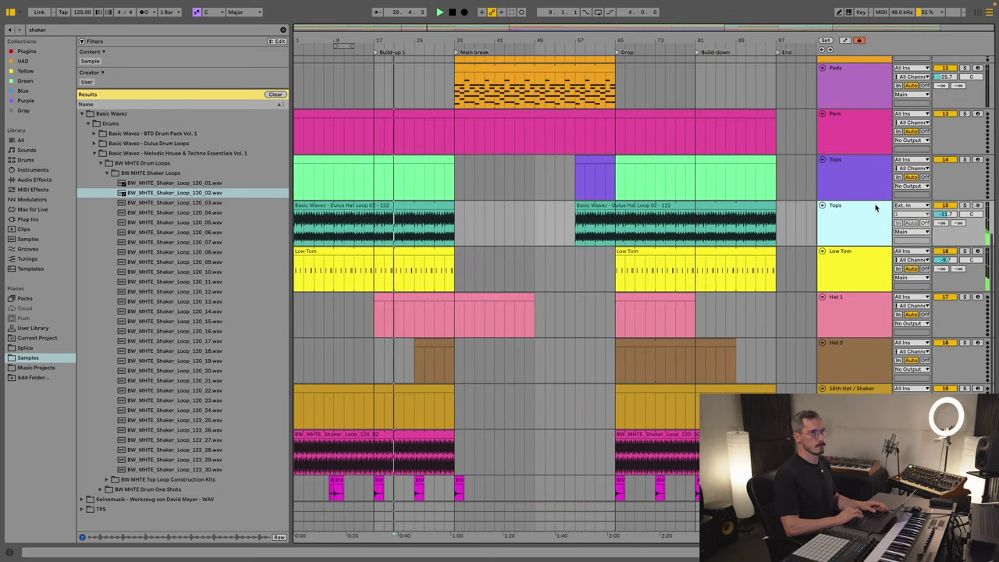
click(394, 235)
click(376, 235)
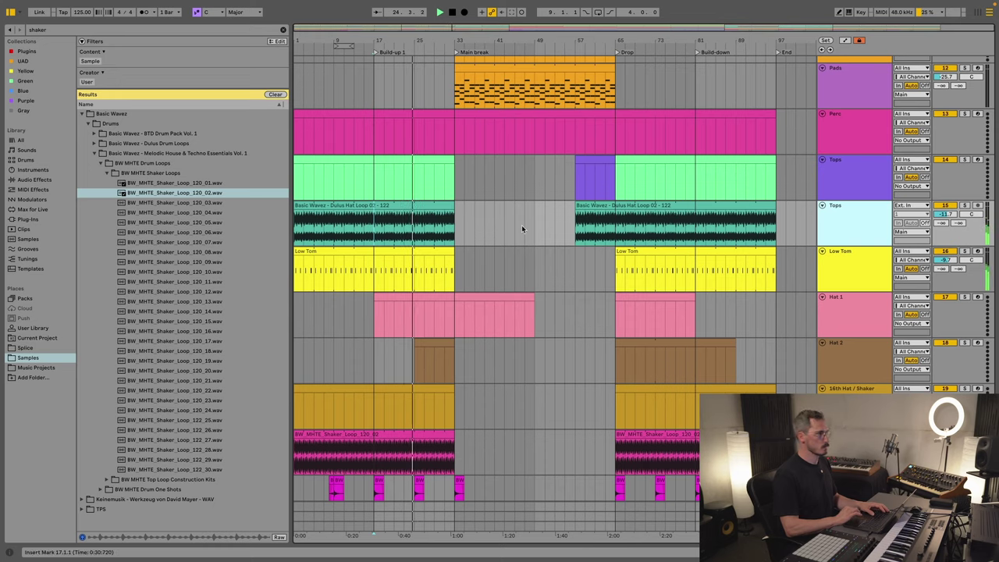
scroll(521, 225, up, 10)
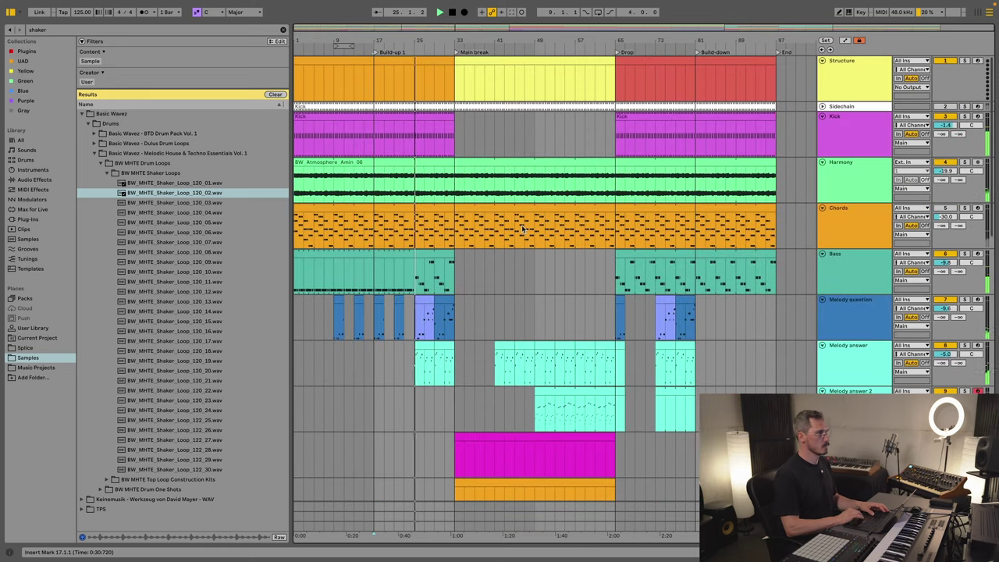
click(375, 191)
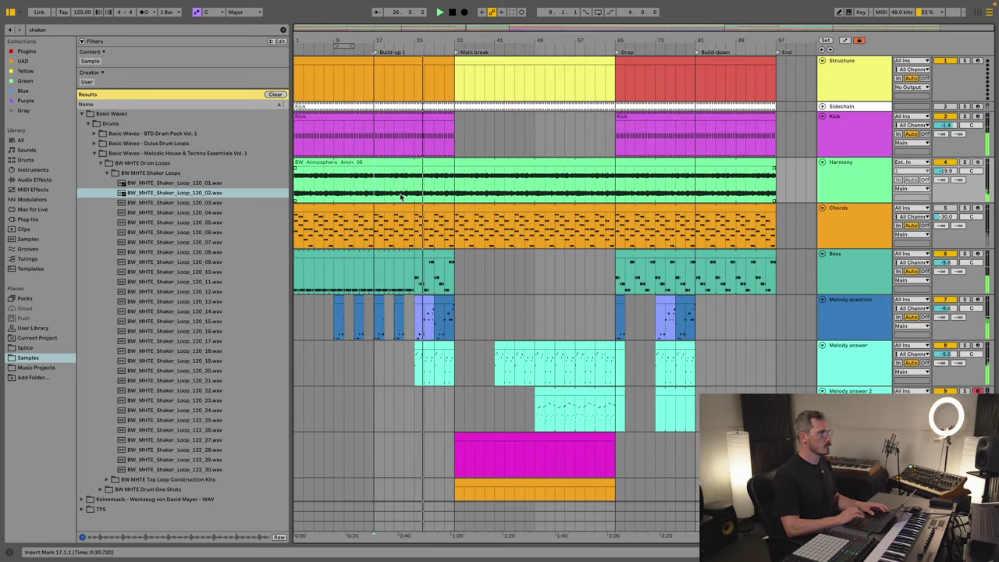
key(space)
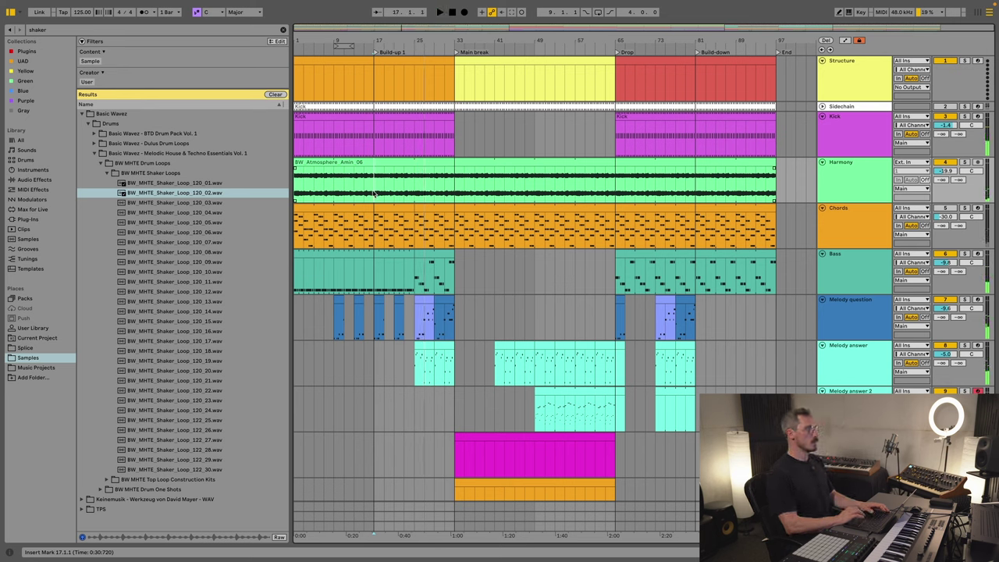
Step: Show the Harmony track's Auto Filter frequency automation and raise it from bar 17 to 1.75 kHz at bar 25
click(853, 180)
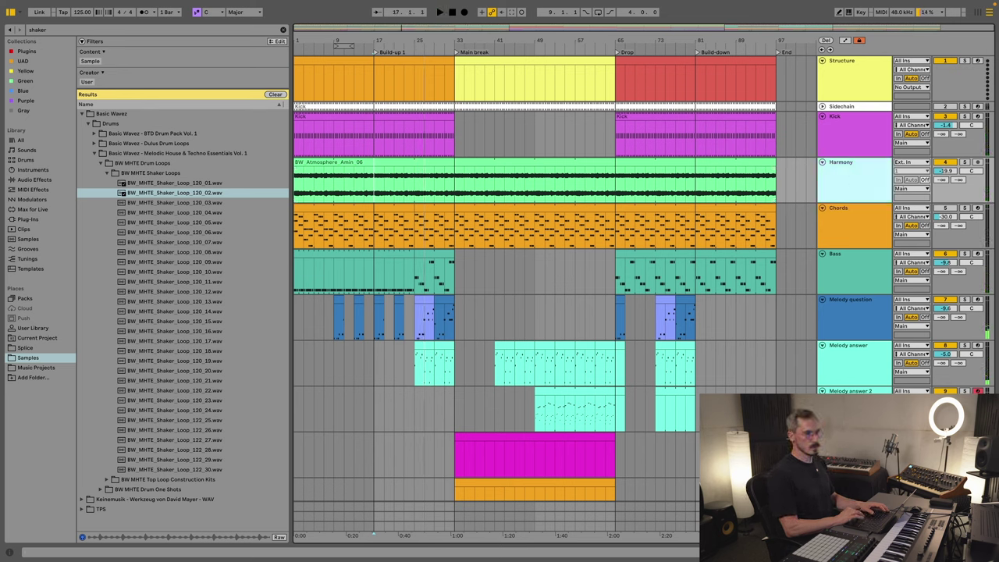
key(shift+Tab)
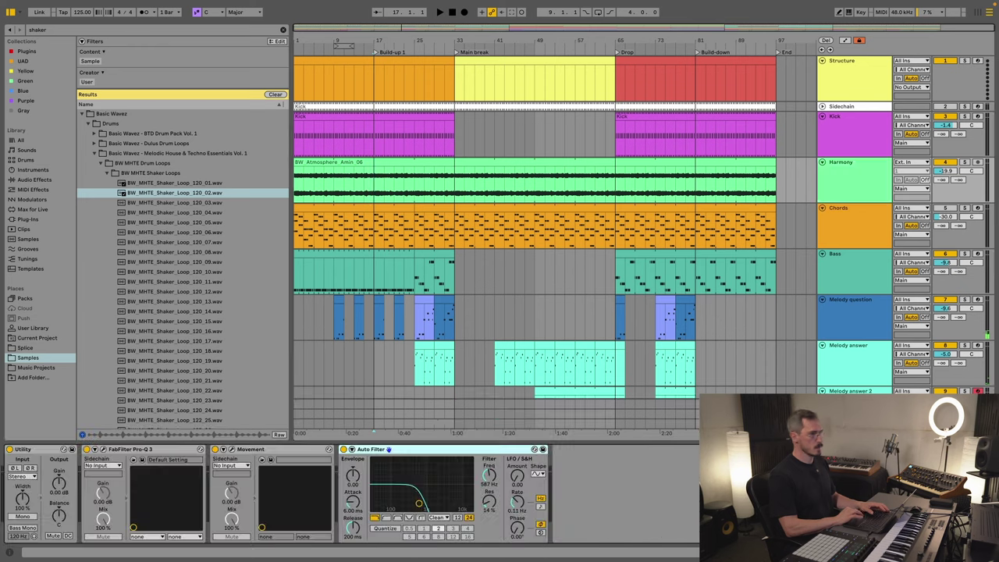
right_click(487, 474)
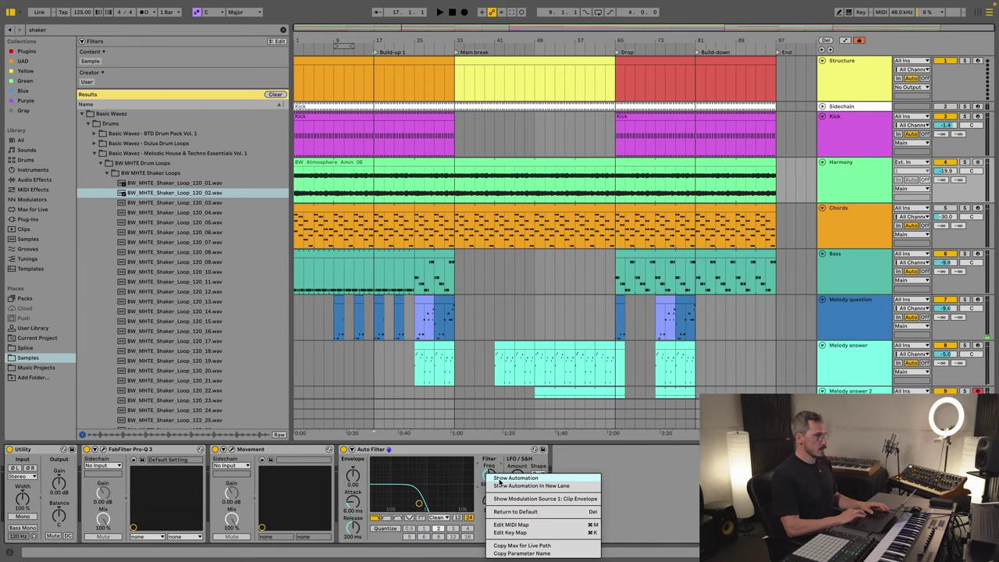
click(502, 484)
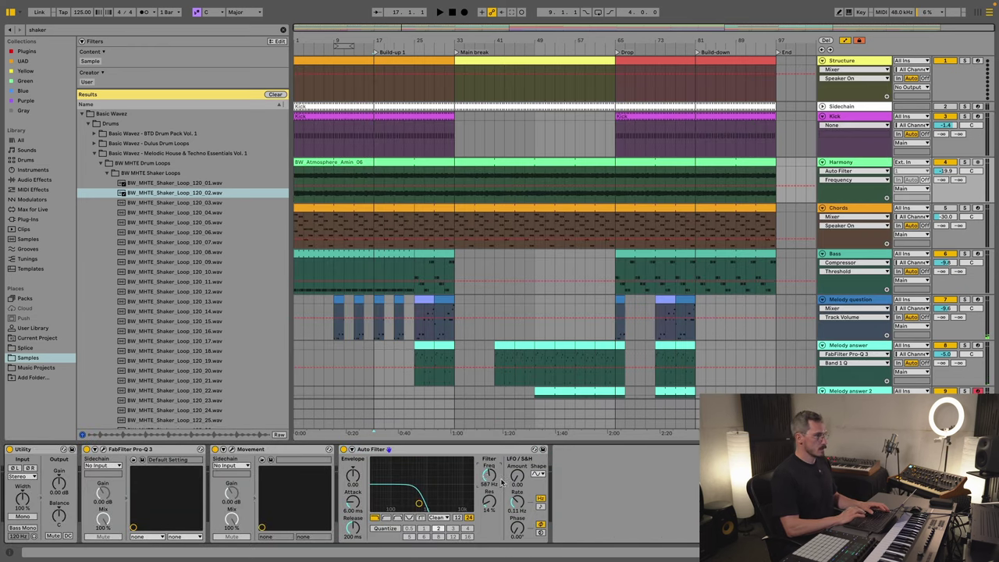
click(374, 187)
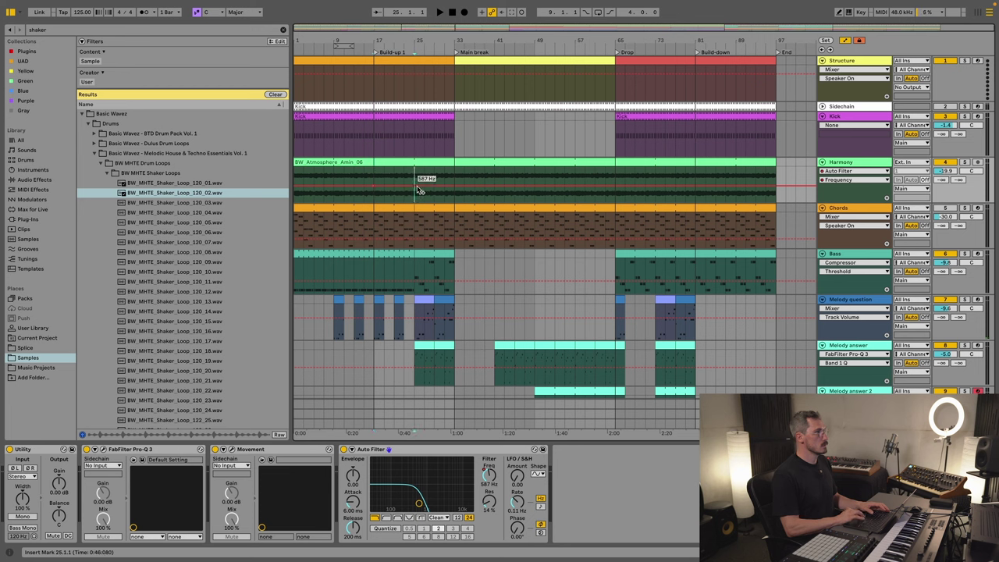
drag(414, 189, 414, 182)
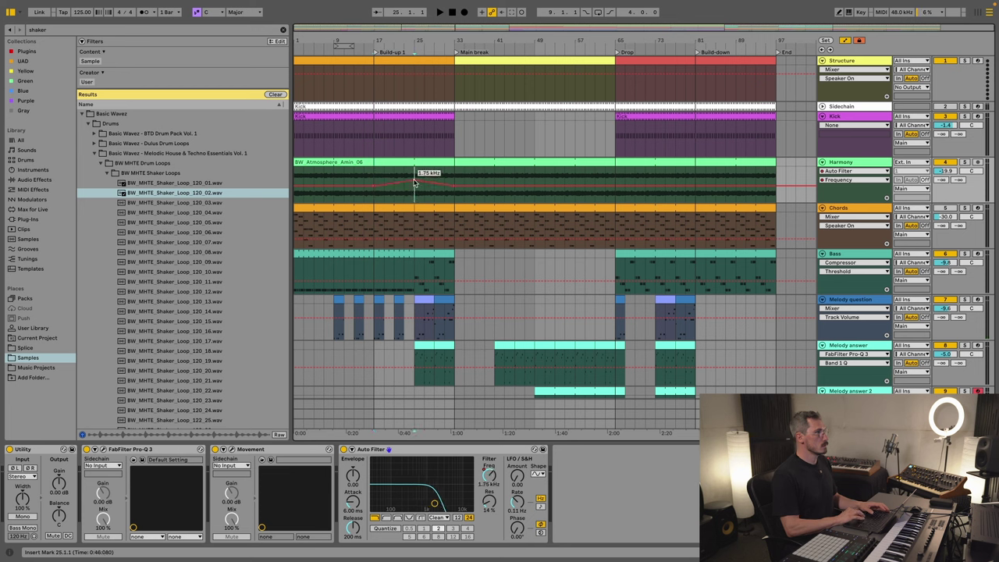
Step: Play the arrangement from bar 21 to check the Tops hat loop in the build-up
key(space)
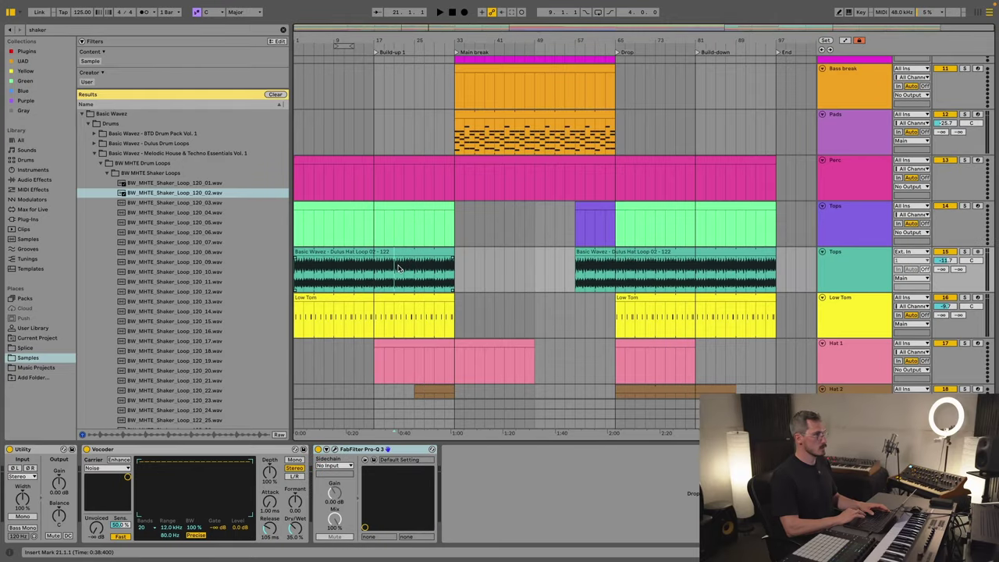
key(space)
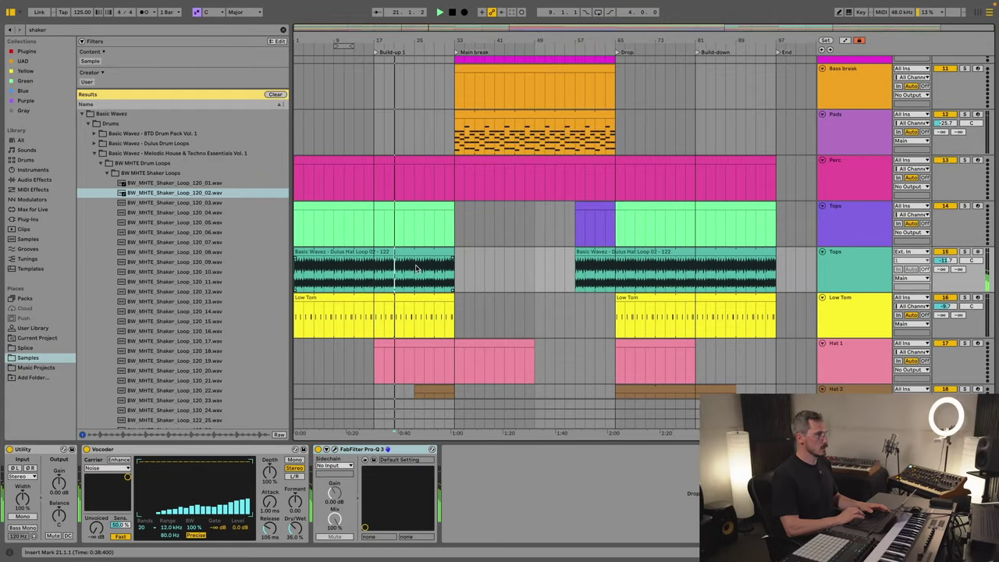
Step: Stop playback and delete the 16th Hat / Shaker track
key(space)
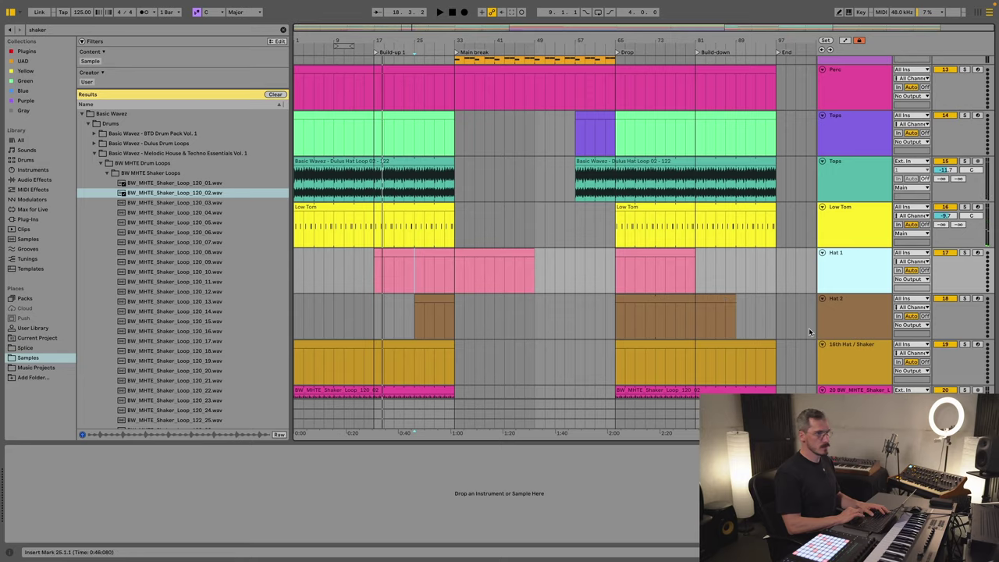
scroll(809, 332, down, 3)
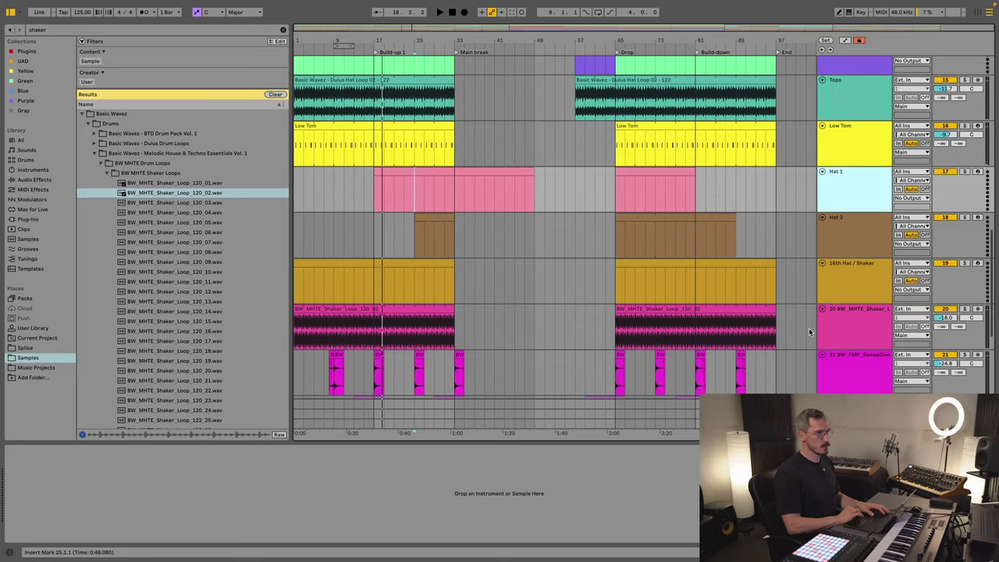
scroll(809, 332, up, 3)
click(625, 317)
click(851, 326)
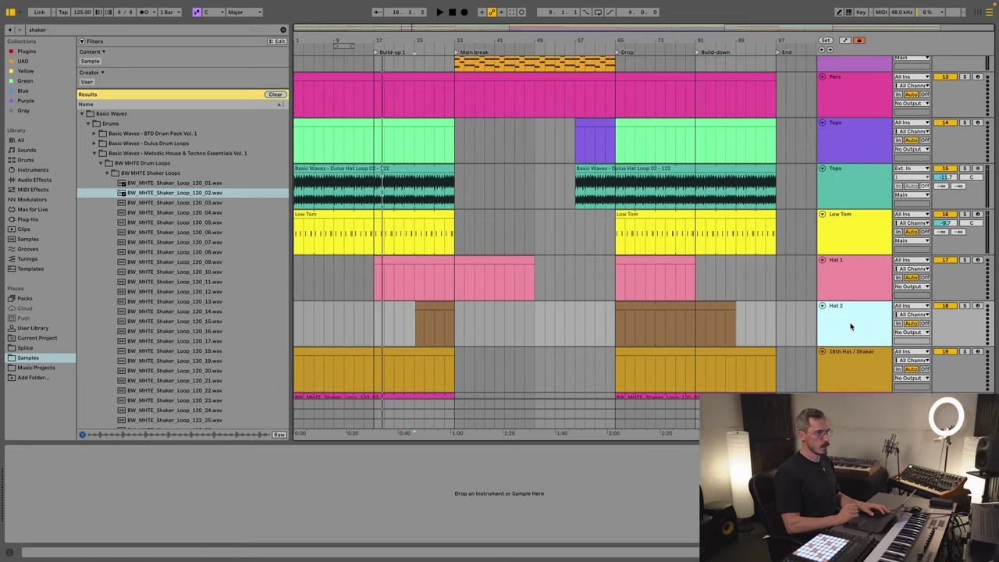
scroll(851, 326, down, 2)
click(851, 326)
key(Delete)
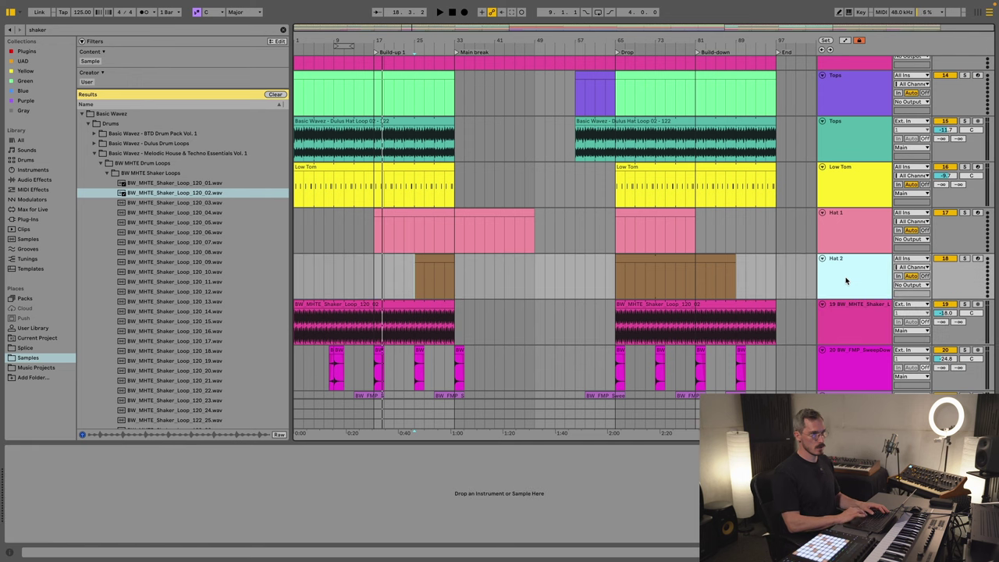
Step: Rename the BW_MHTE_Shaker_Loop audio track as Shaker
key(super+r)
text(S)
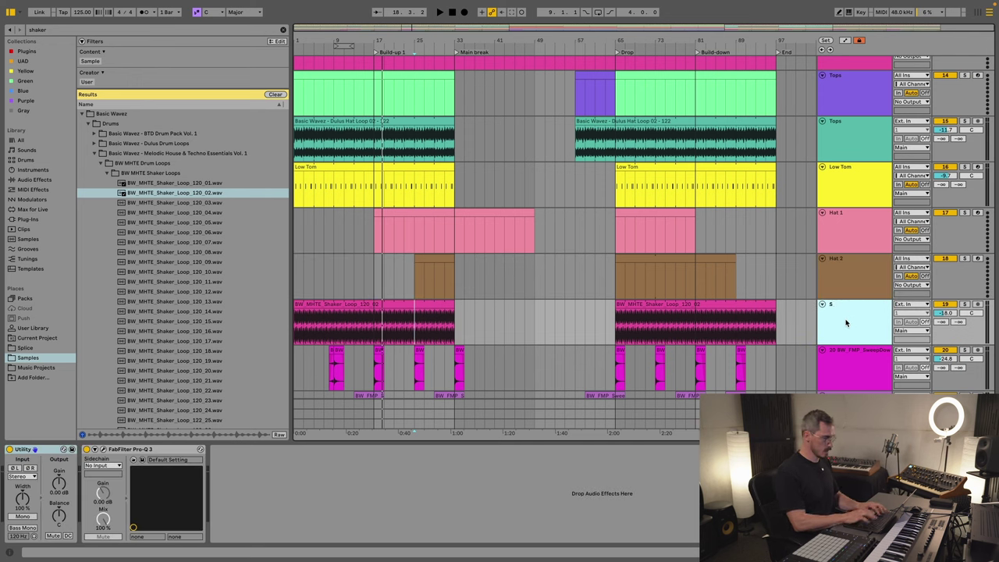
click(851, 288)
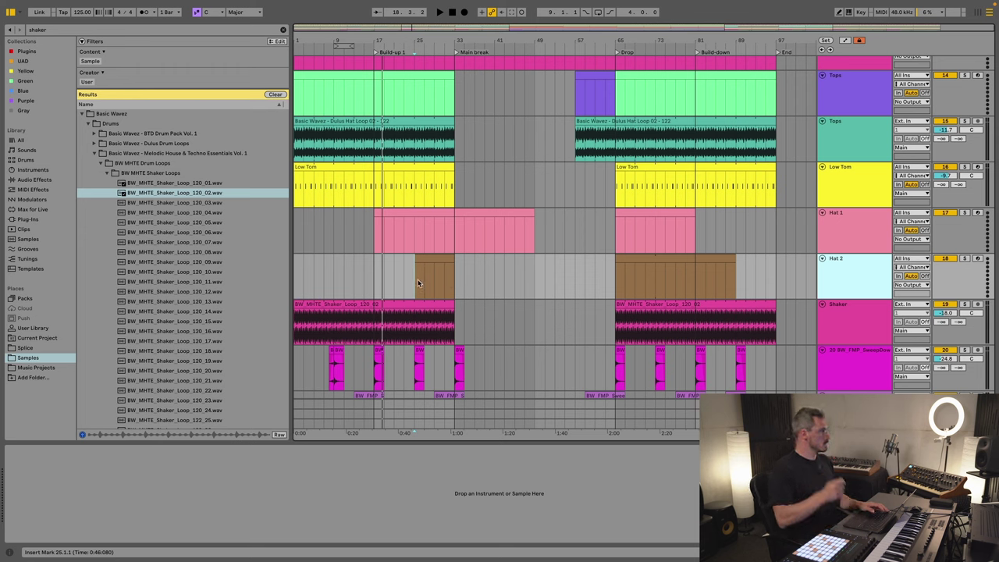
Step: Search the samples for "hat" and audition Hat Loops 01 to 03 in the BTD Drum Pack Vol. 1 Hat loop folder
click(122, 30)
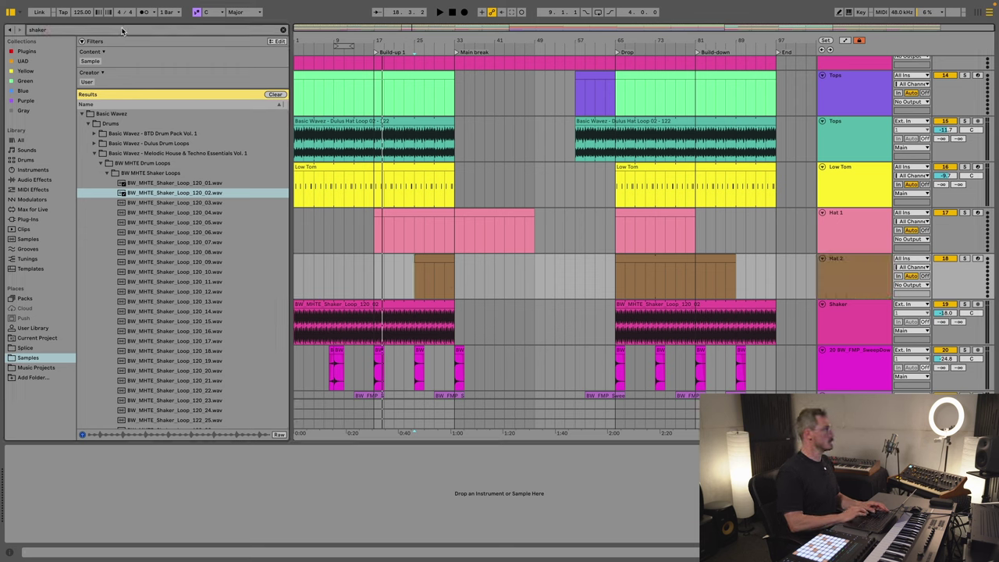
text(hat)
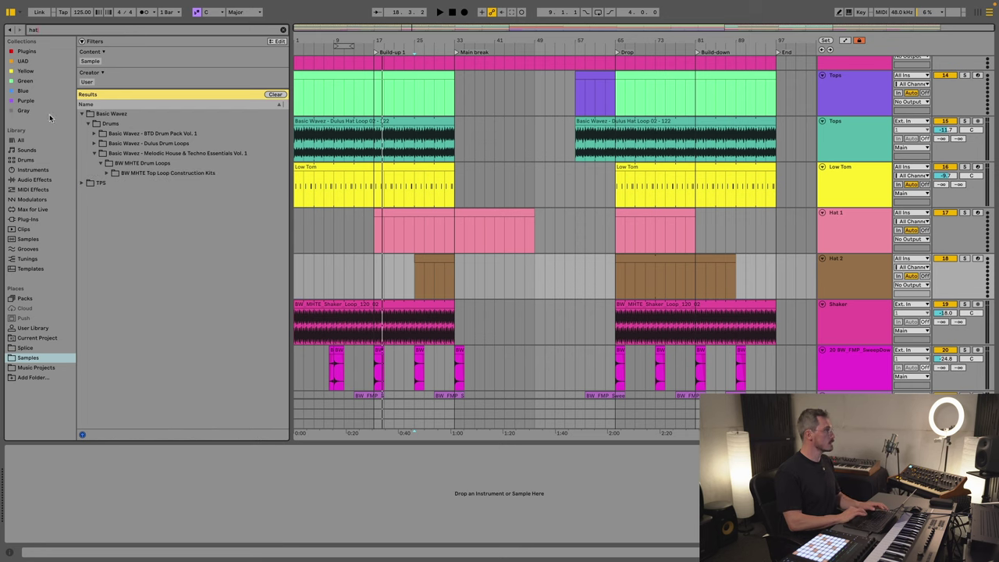
click(139, 134)
key(Right)
key(Down)
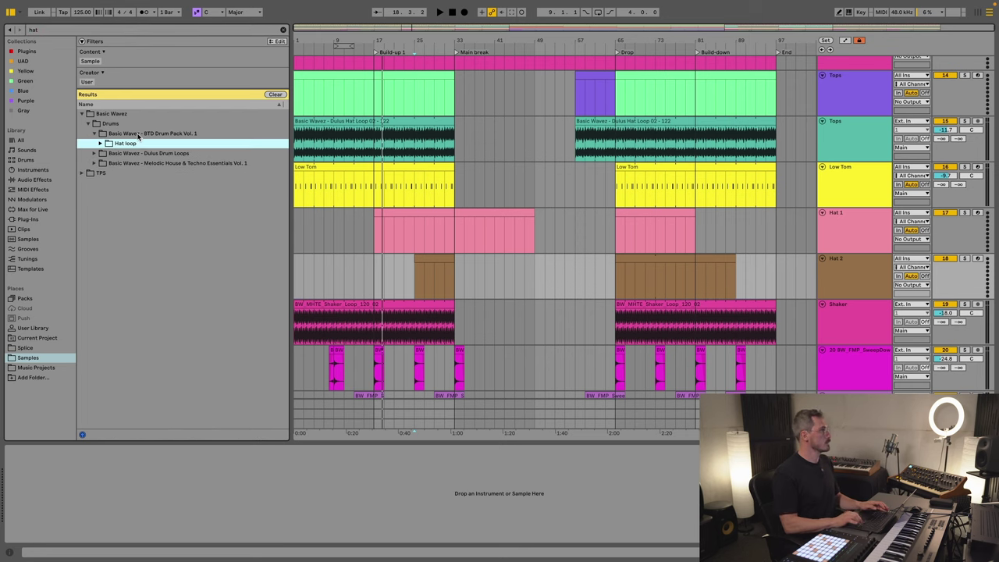
key(Right)
key(Down)
key(Down)
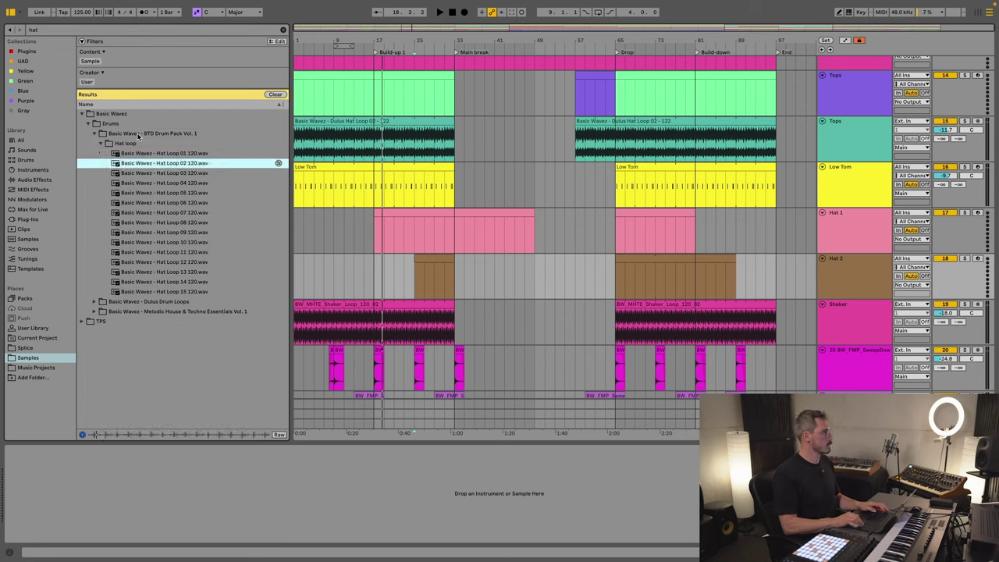
key(Down)
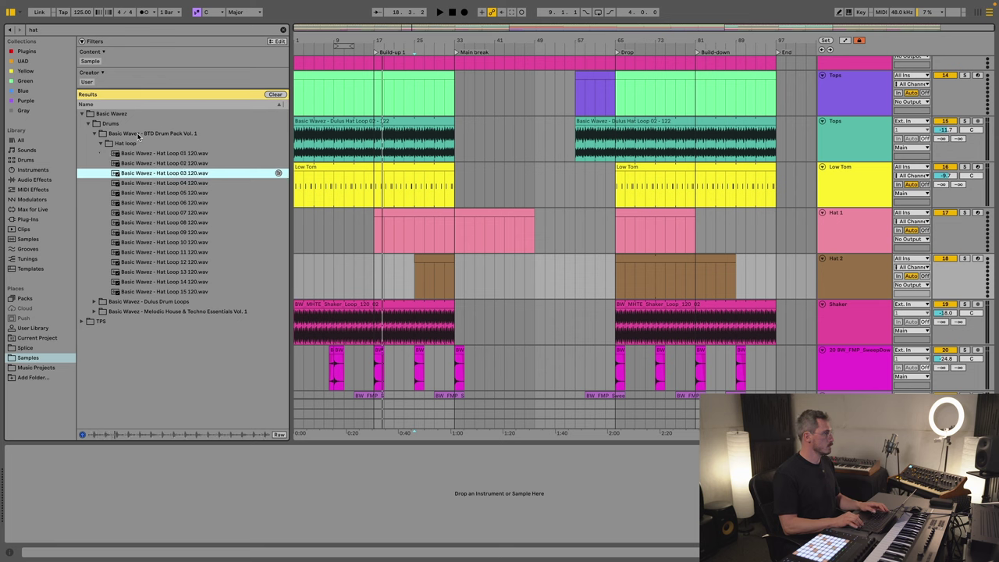
Step: Audition the hat loops and place Basic Wavez - Hat Loop 06 120.wav at bar 17 on a new audio track below Hat 2
key(Down)
key(Down)
key(Down)
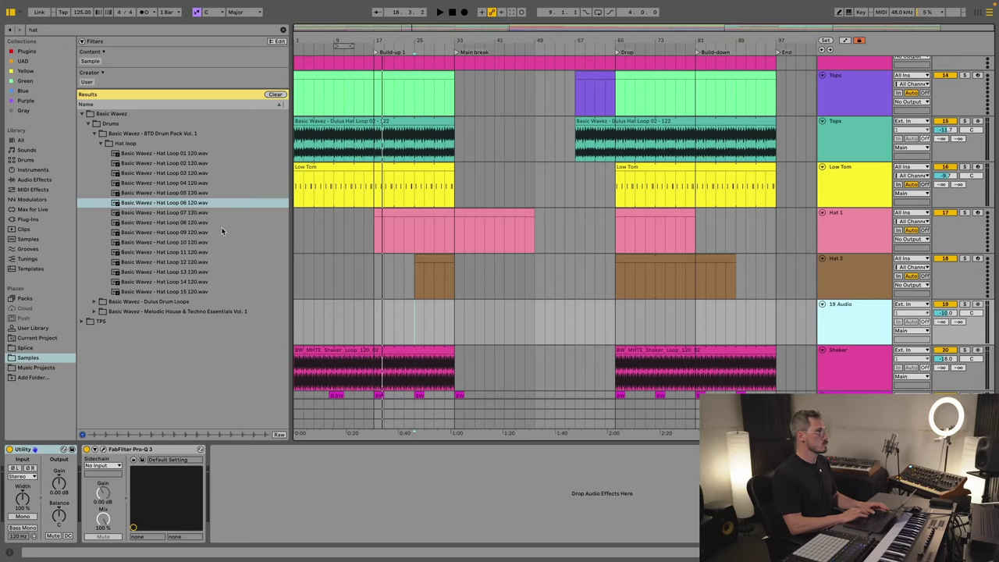
drag(171, 198, 377, 315)
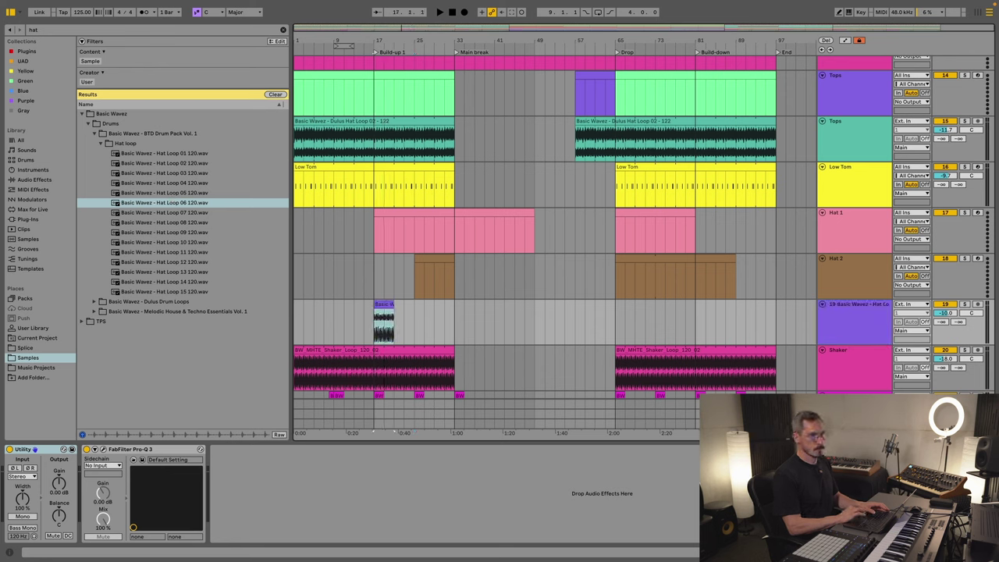
Step: Play the arrangement from bar 17 and set the hat loop track's volume to -11.4 dB
key(space)
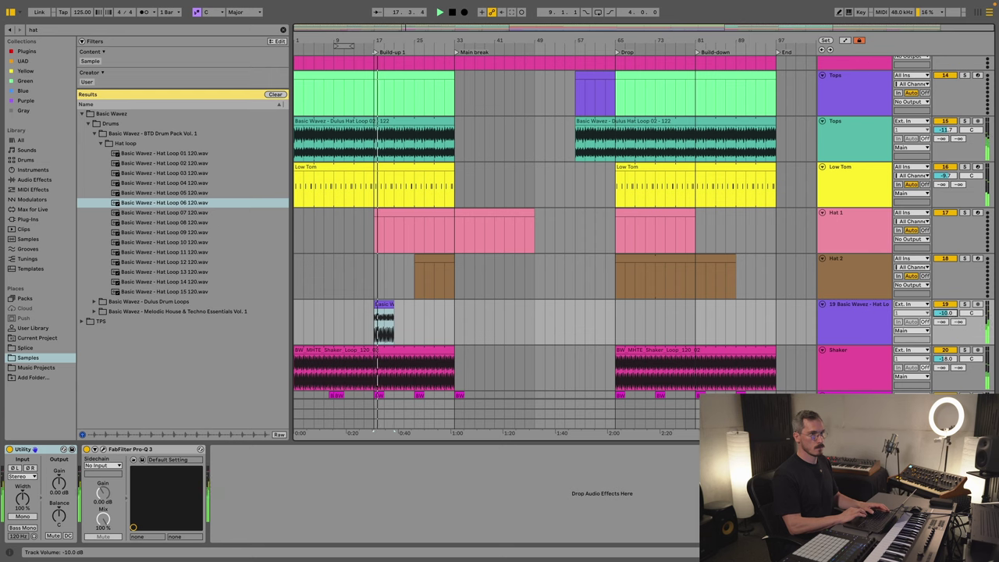
click(837, 327)
click(843, 274)
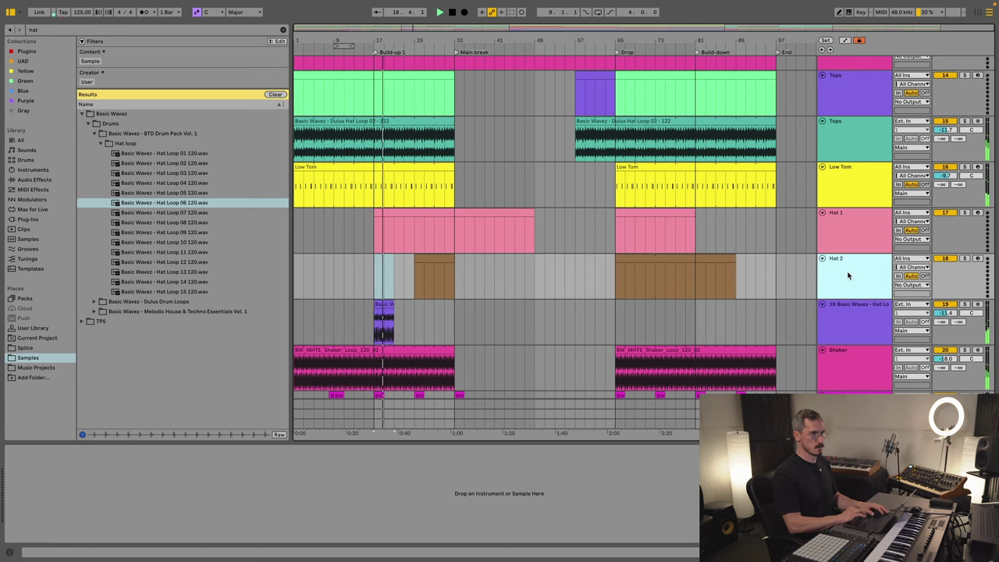
click(846, 247)
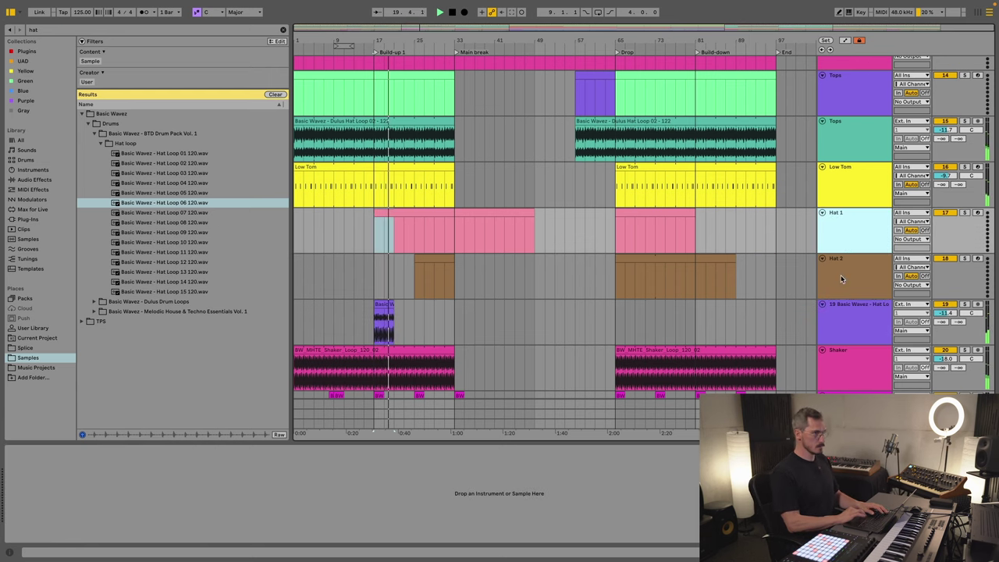
click(839, 316)
key(space)
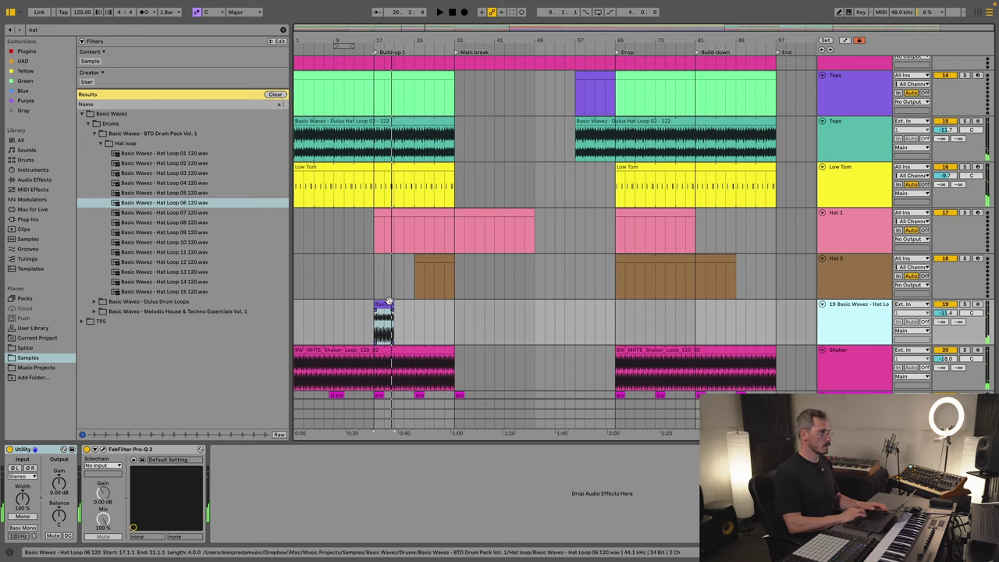
Step: Extend the Hat Loop 06 clip to bar 89 and move its track between Hat 1 and Hat 2
click(383, 320)
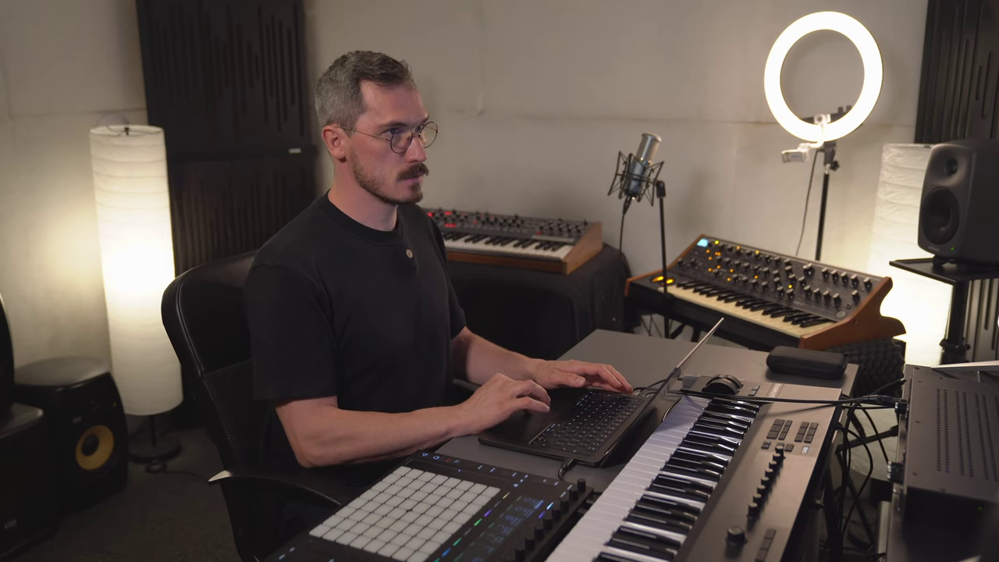
drag(393, 321, 737, 322)
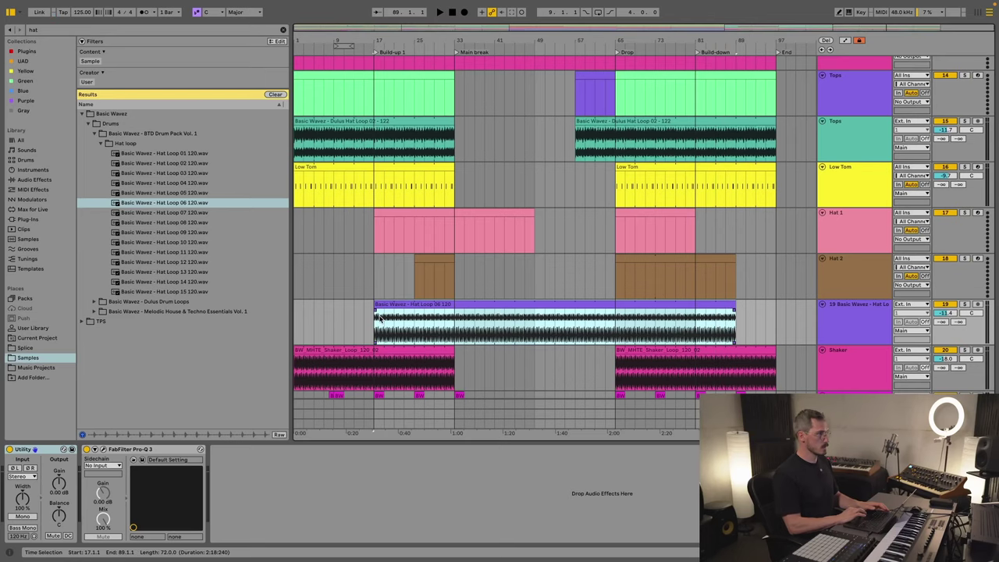
drag(859, 311, 861, 273)
Step: Rename the hat loop audio track as Hat 1, matching the track above it
click(848, 236)
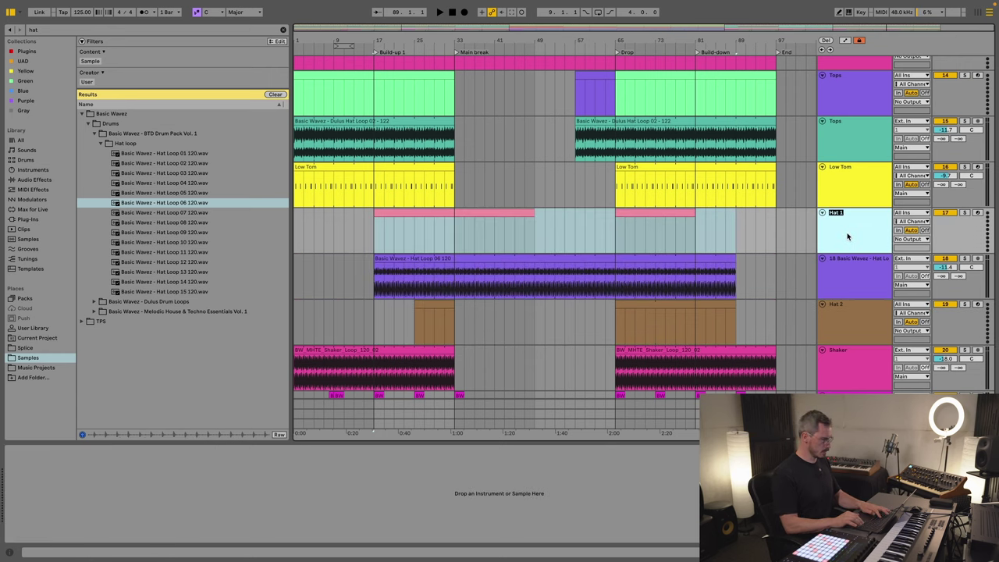
key(Tab)
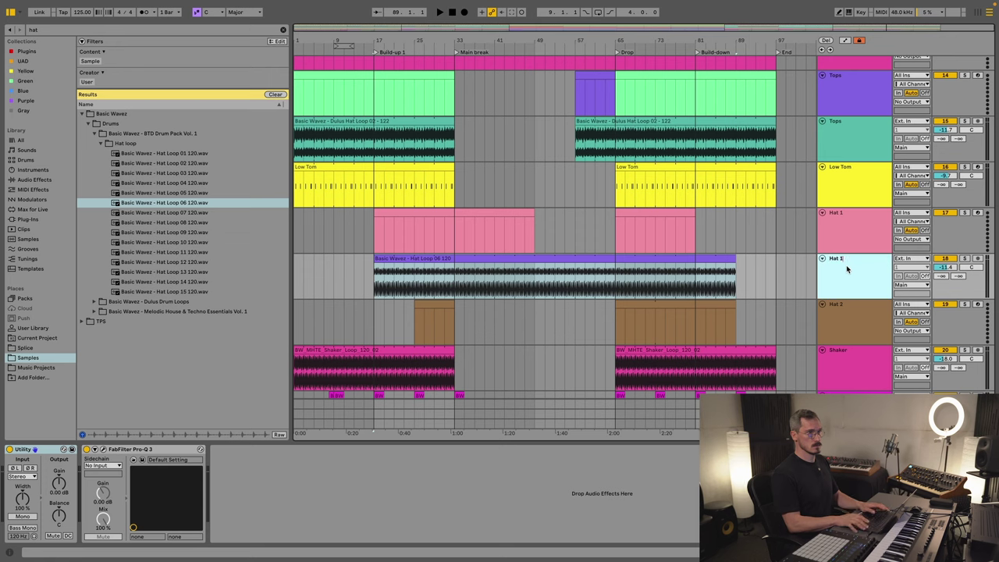
key(Return)
Step: Delete the hat loop audio between bars 49 and 65 and after bar 81
click(535, 279)
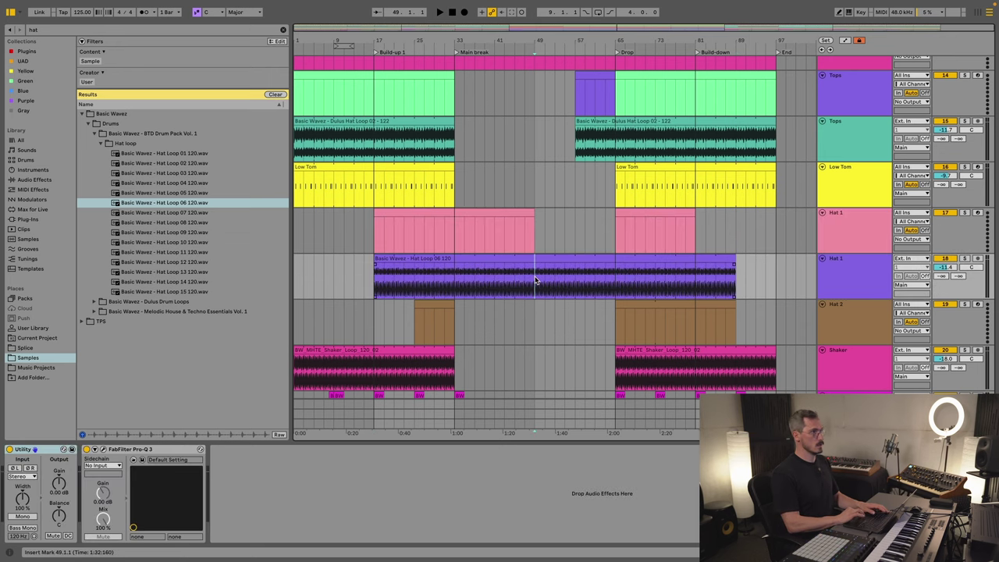
drag(535, 280, 613, 285)
key(Delete)
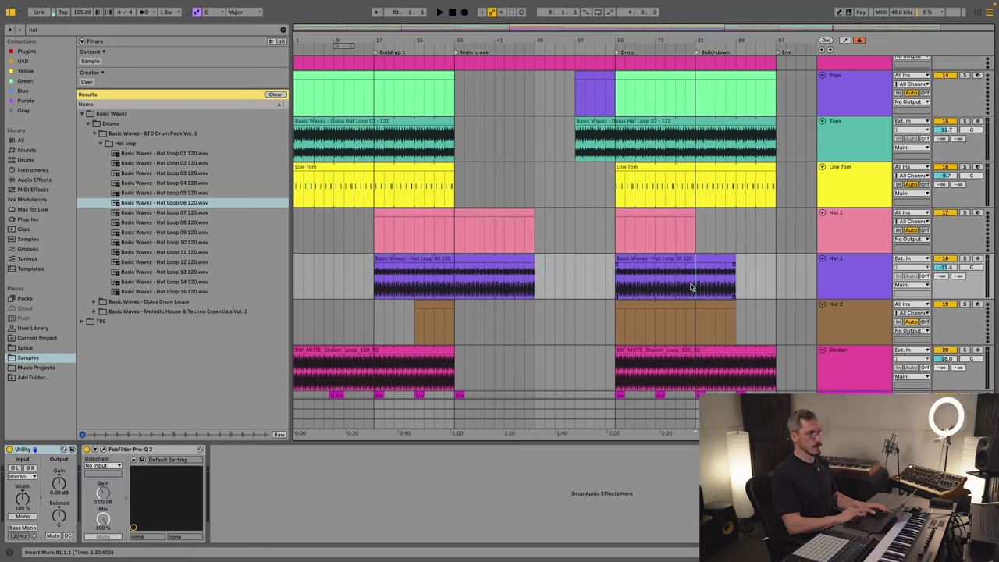
drag(692, 285, 744, 287)
key(Delete)
Step: Delete the old pink Hat 1 track and set the playback position to bar 15
key(Up)
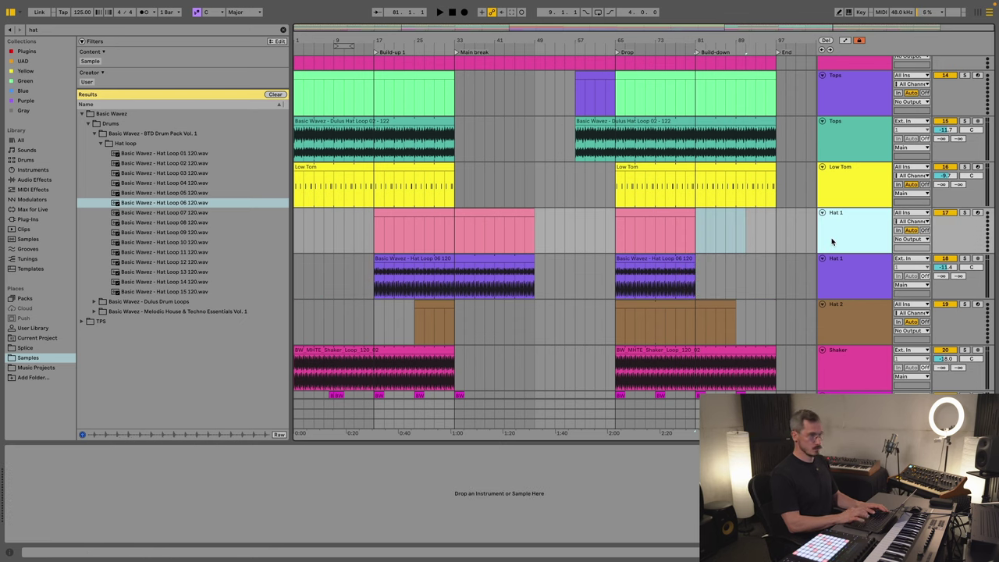
key(Delete)
click(366, 242)
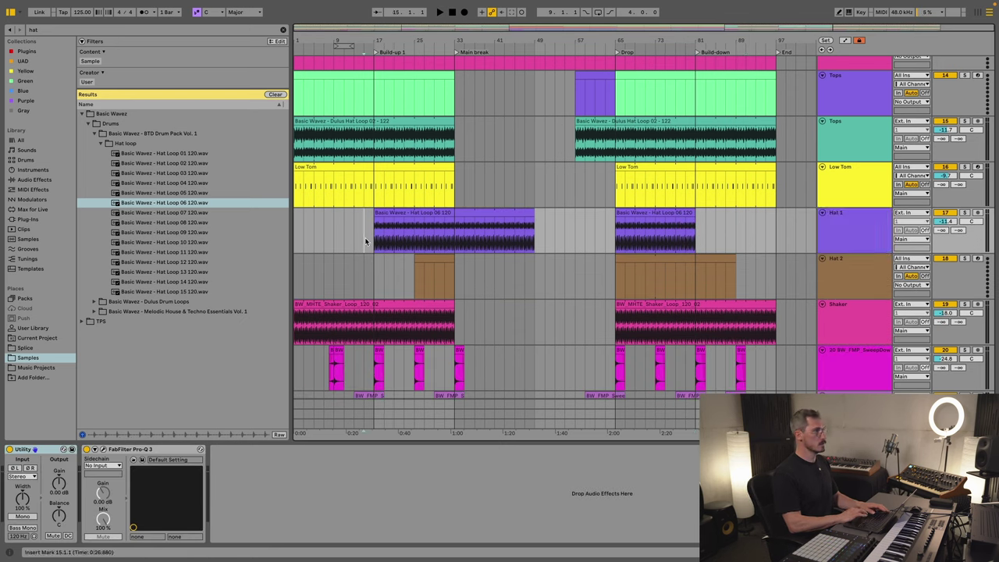
Step: Play from bar 15 and try deactivating the Dulus hat loop on the Tops track from bar 25 to 33
scroll(375, 273, down, 2)
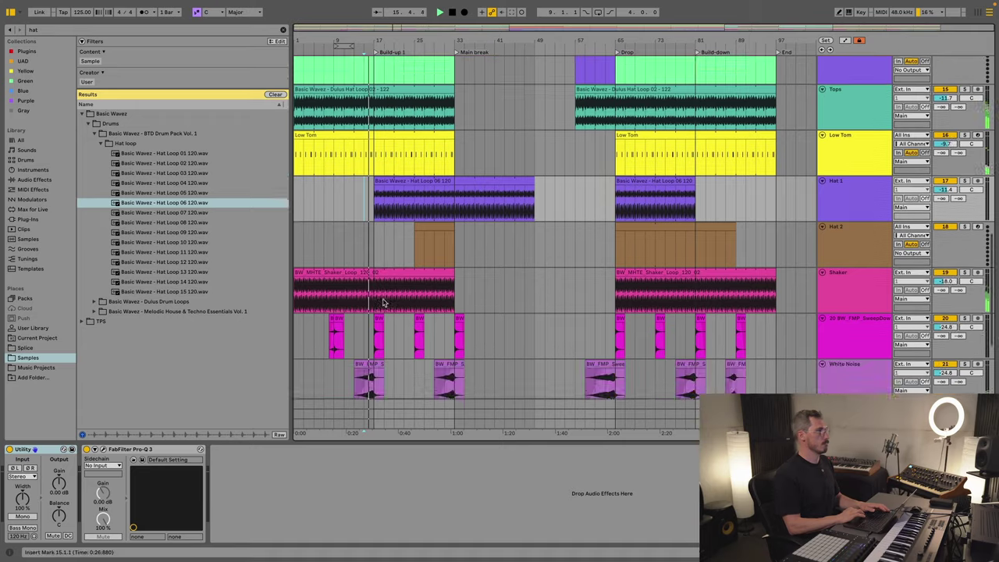
scroll(382, 302, up, 3)
drag(375, 161, 396, 163)
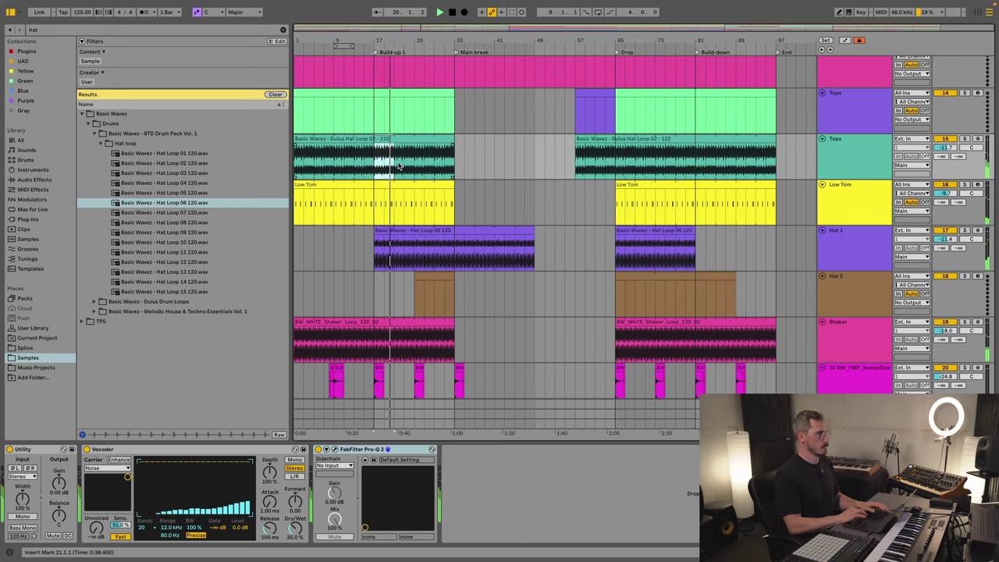
key(super+z)
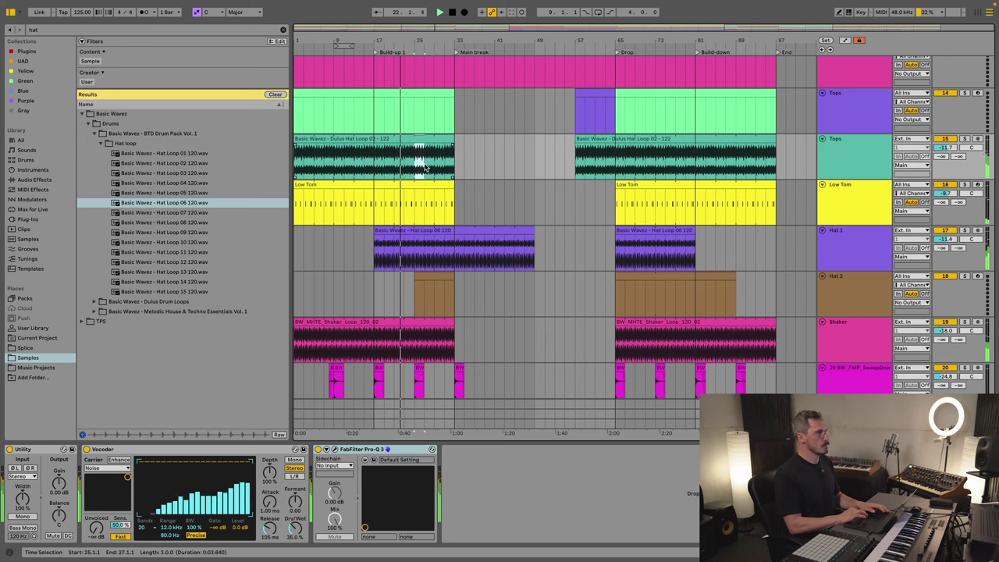
drag(415, 166, 453, 153)
scroll(429, 196, down, 1)
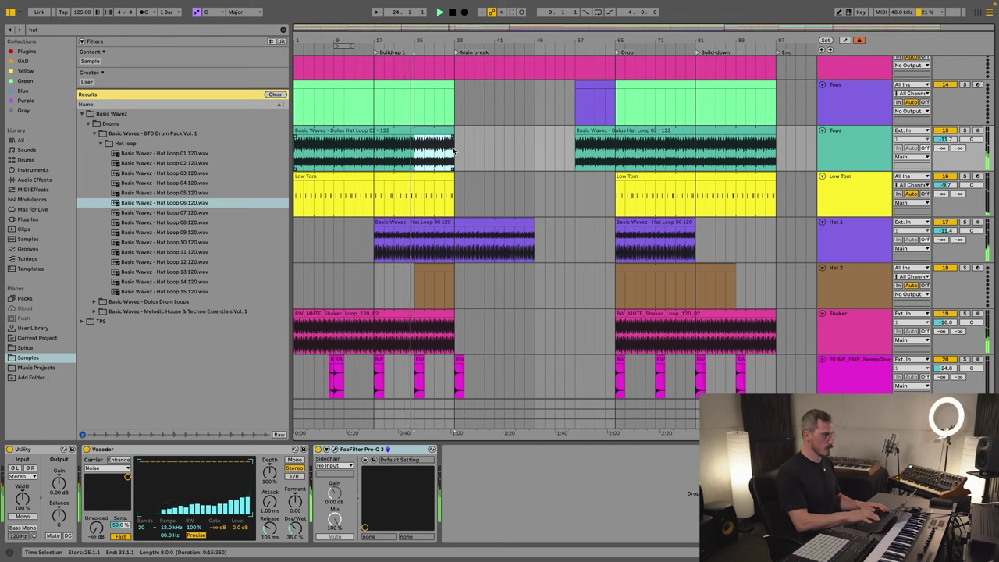
key(0)
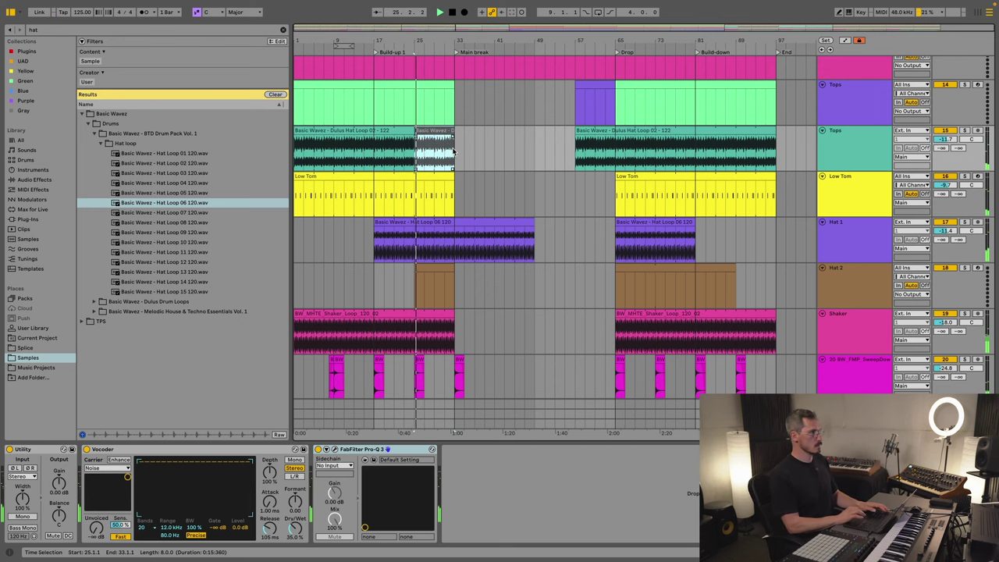
Step: Remove the Hat 1 loop between bars 17 and 25 so the clip starts at bar 25
click(411, 154)
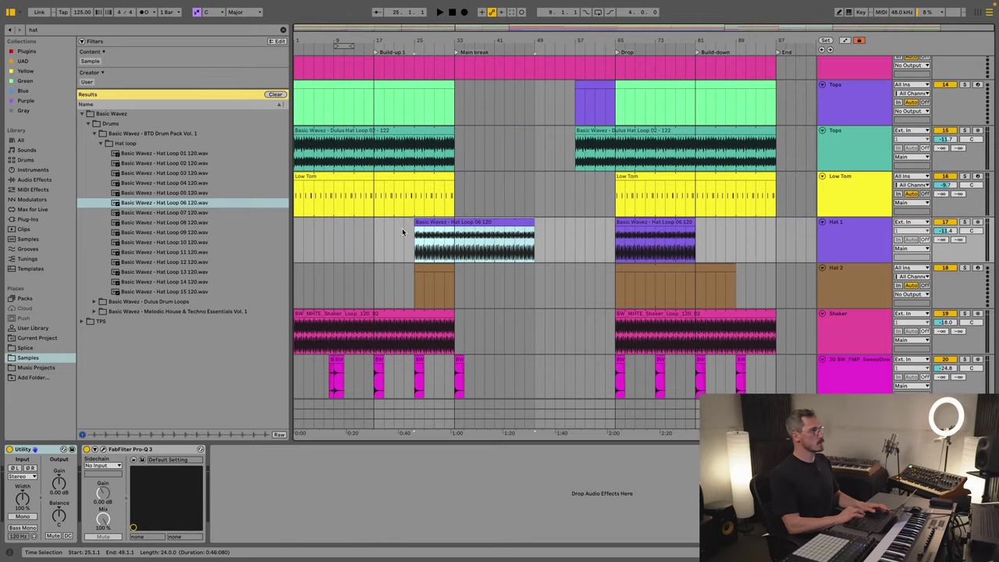
click(376, 238)
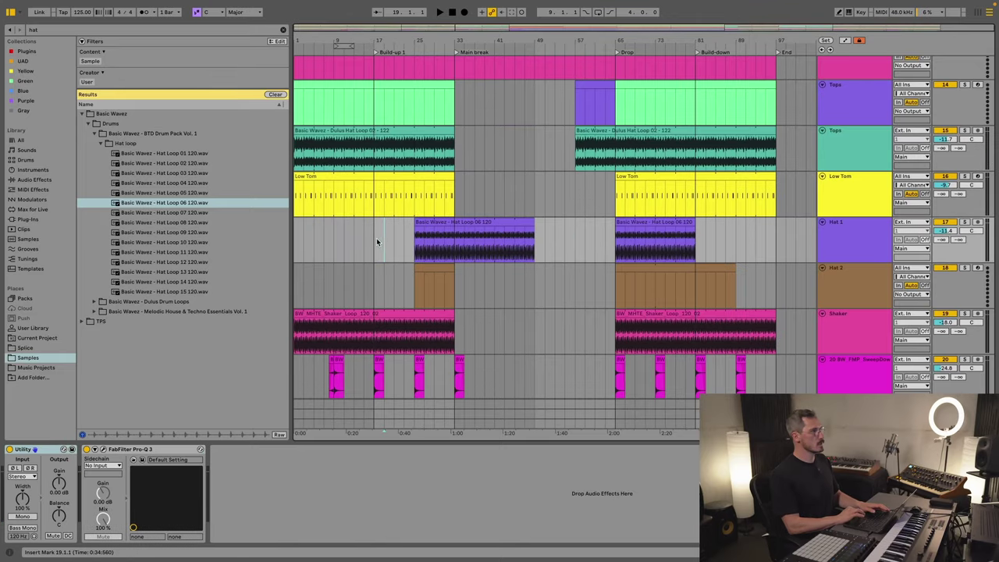
Step: Deactivate the Dulus hat loop on the audio Tops track from bar 25 to bar 33
key(space)
drag(409, 160, 454, 161)
click(341, 405)
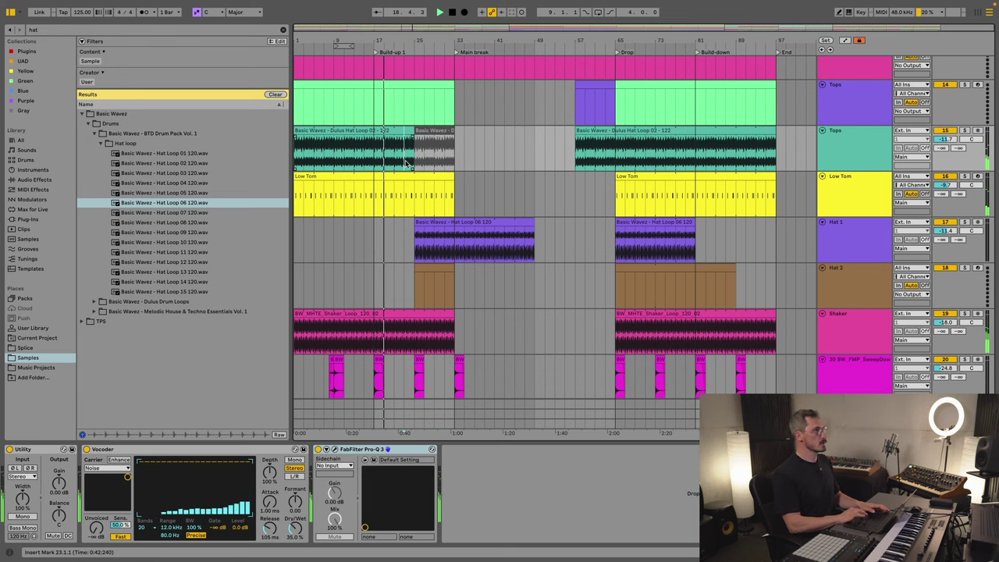
Step: Automate the Tops track's Vocoder release time, rising from bar 17 to a peak at bar 25 and returning to 105 ms by bar 27
right_click(270, 528)
click(304, 447)
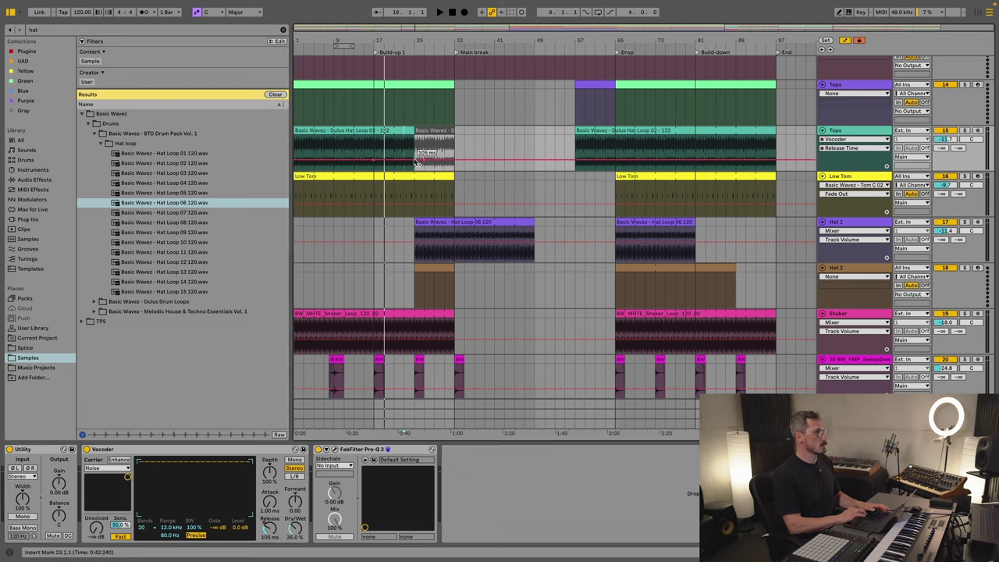
key(space)
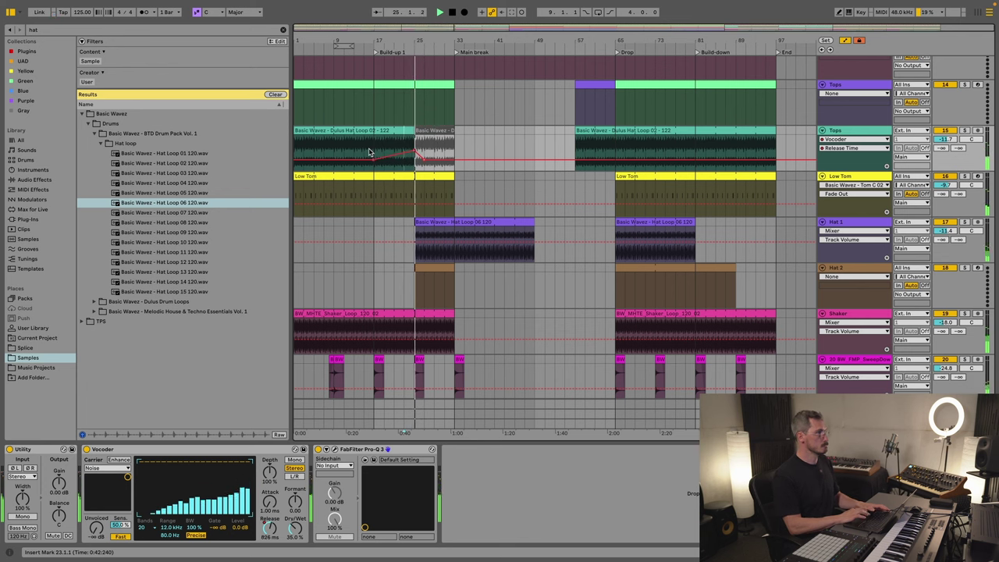
click(386, 154)
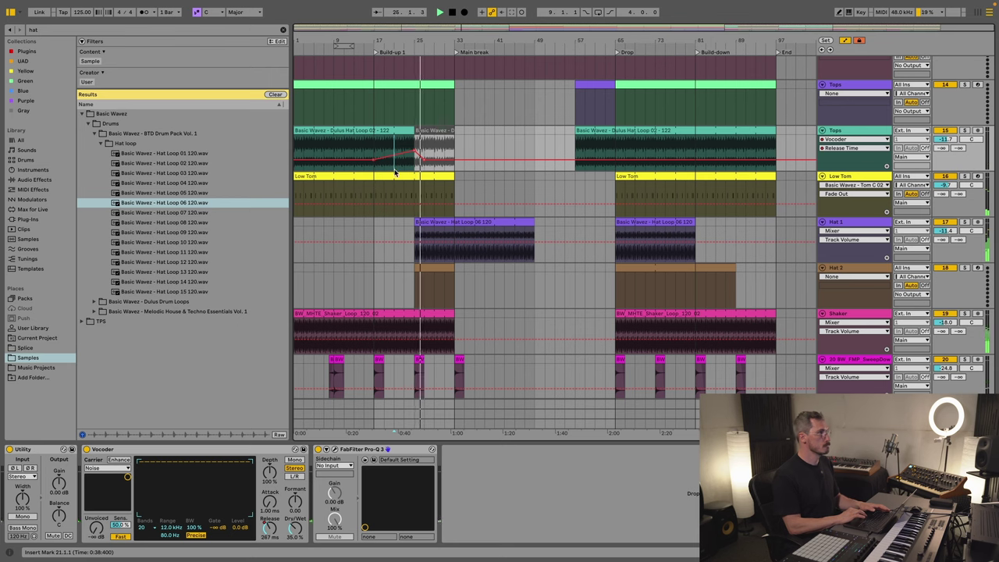
Step: Listen through the build-up into the main break while reviewing the melody, pad, percussion and effects tracks
scroll(412, 296, down, 5)
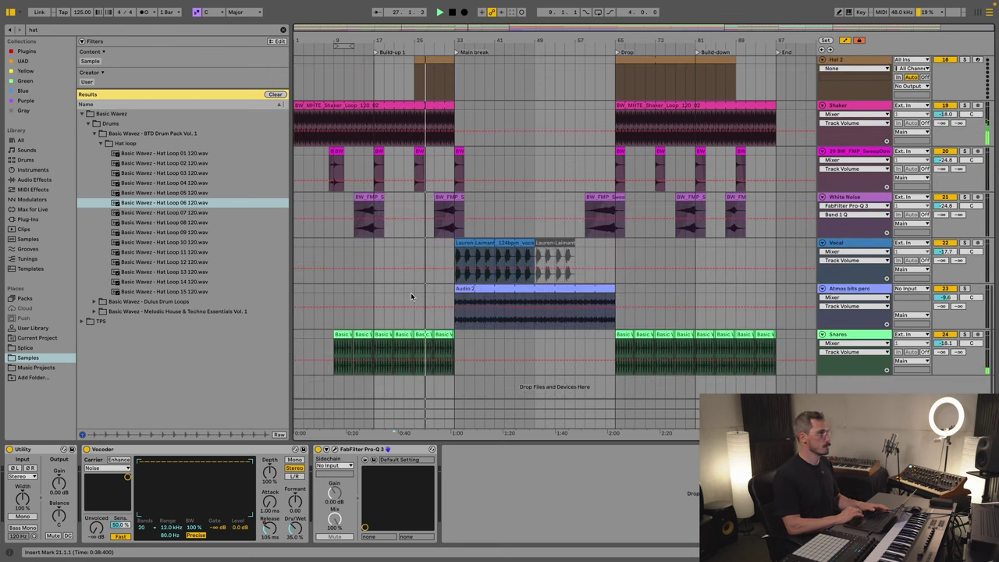
scroll(412, 297, up, 1)
scroll(410, 293, up, 10)
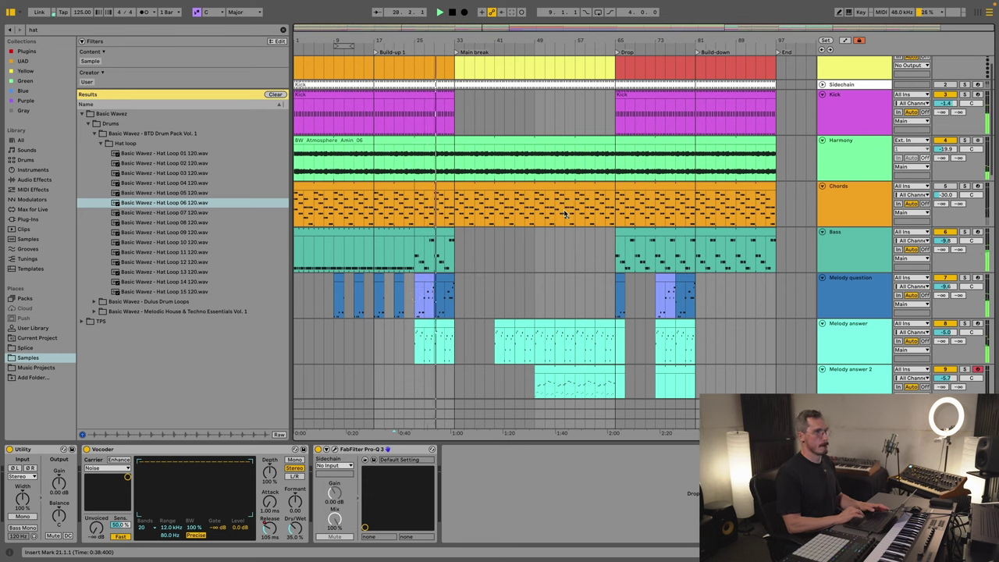
click(417, 355)
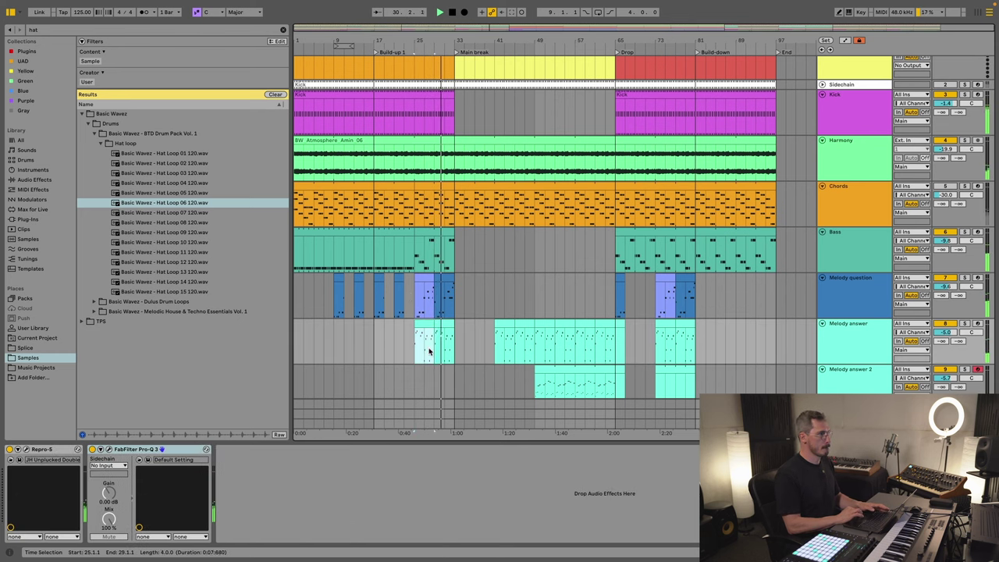
click(455, 310)
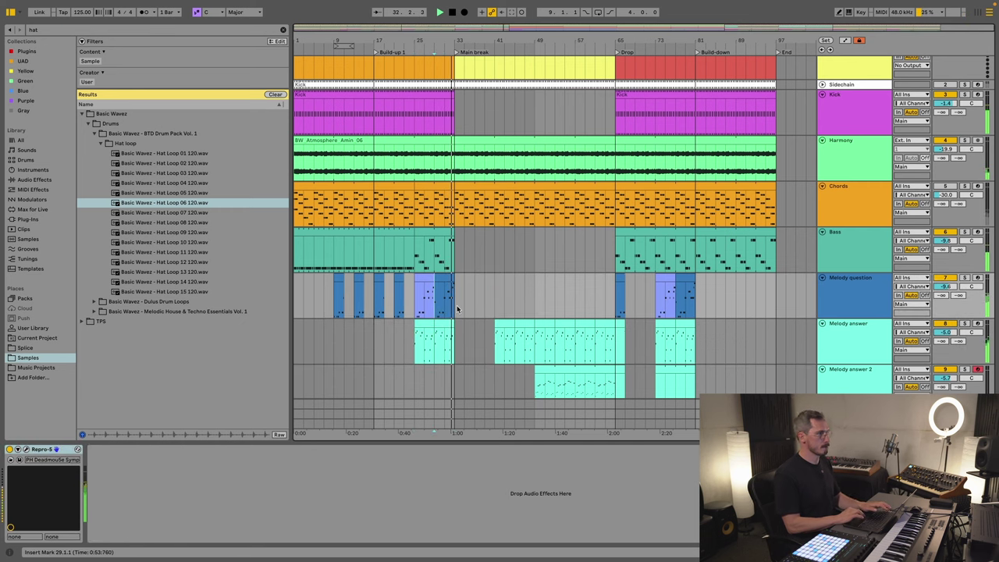
scroll(457, 312, down, 6)
scroll(457, 312, up, 2)
scroll(458, 316, up, 4)
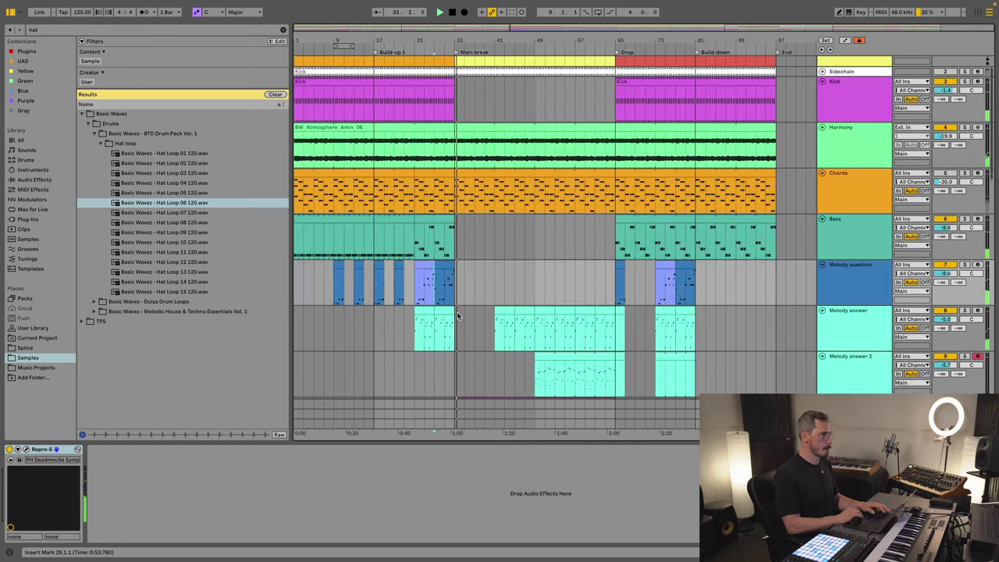
scroll(459, 315, down, 6)
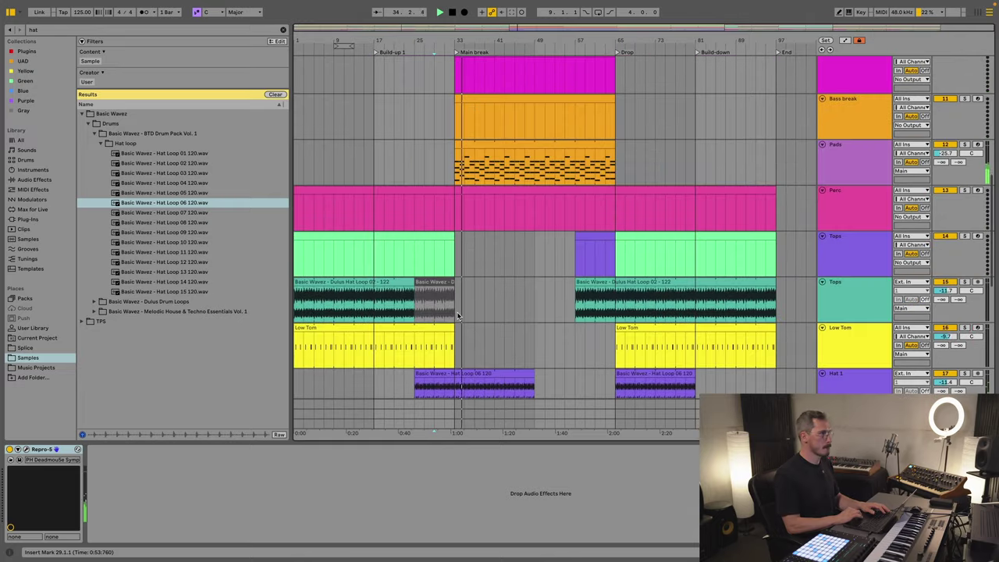
scroll(457, 311, up, 2)
click(372, 248)
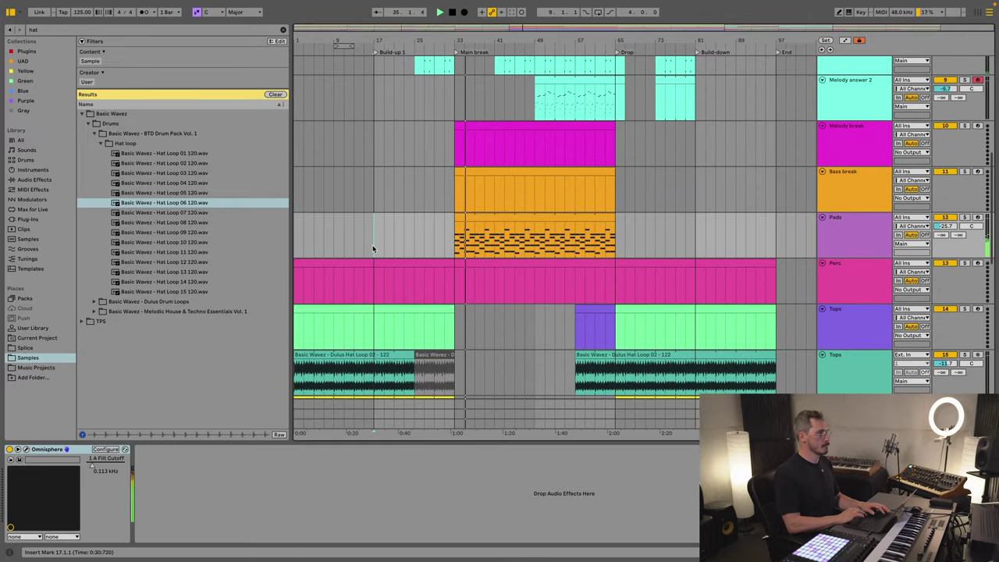
click(451, 243)
scroll(451, 243, down, 8)
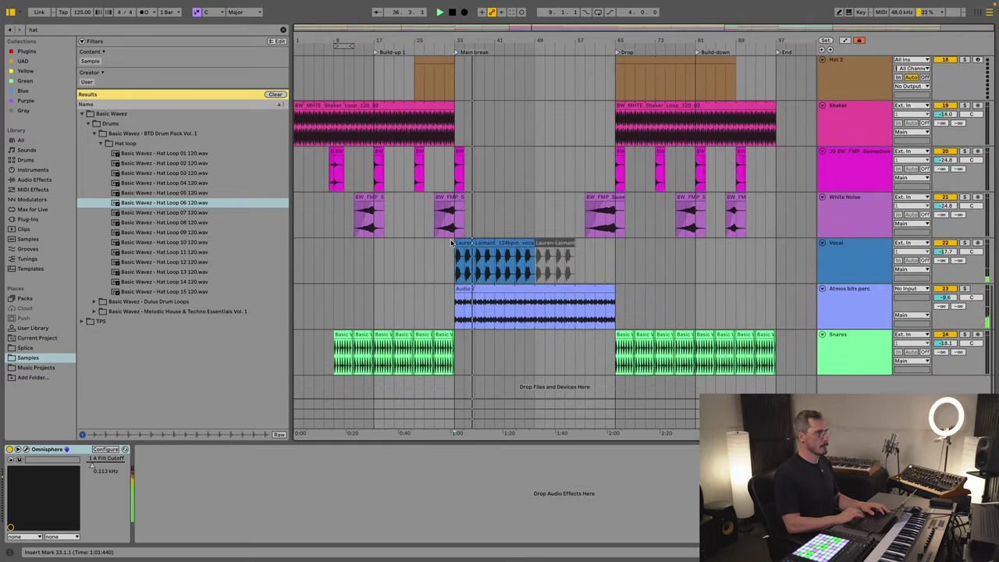
Step: Copy the opening of the main-break vocal to bar 9 on the Vocal track, leaving a snippet from bar 9 to bar 11
click(454, 253)
drag(458, 260, 476, 263)
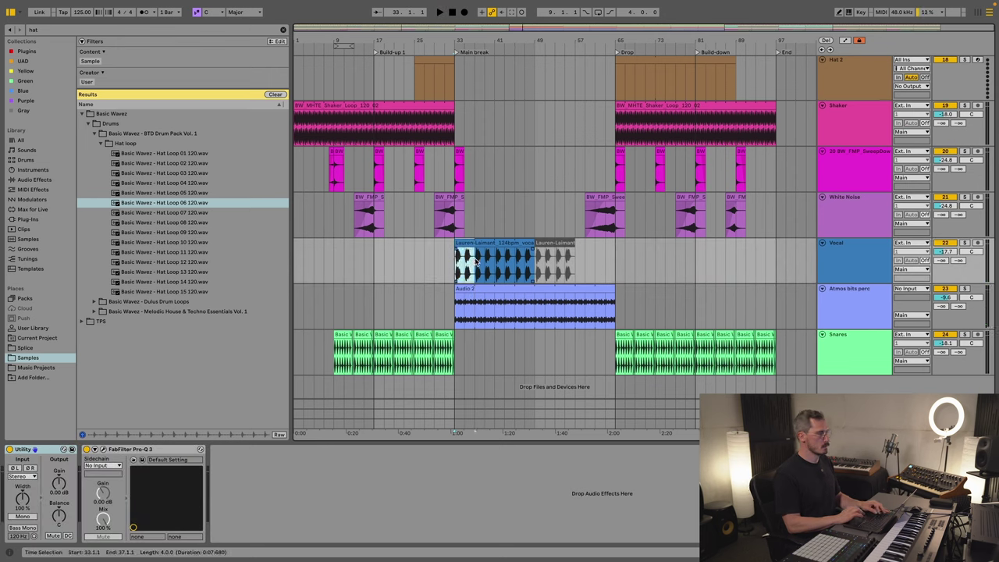
click(373, 260)
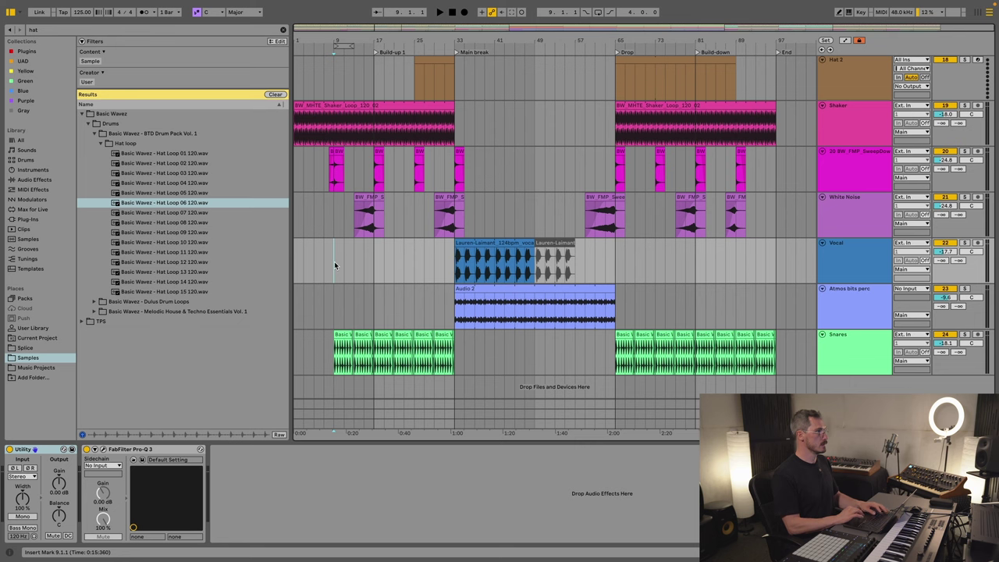
key(ctrl+v)
drag(354, 244, 345, 244)
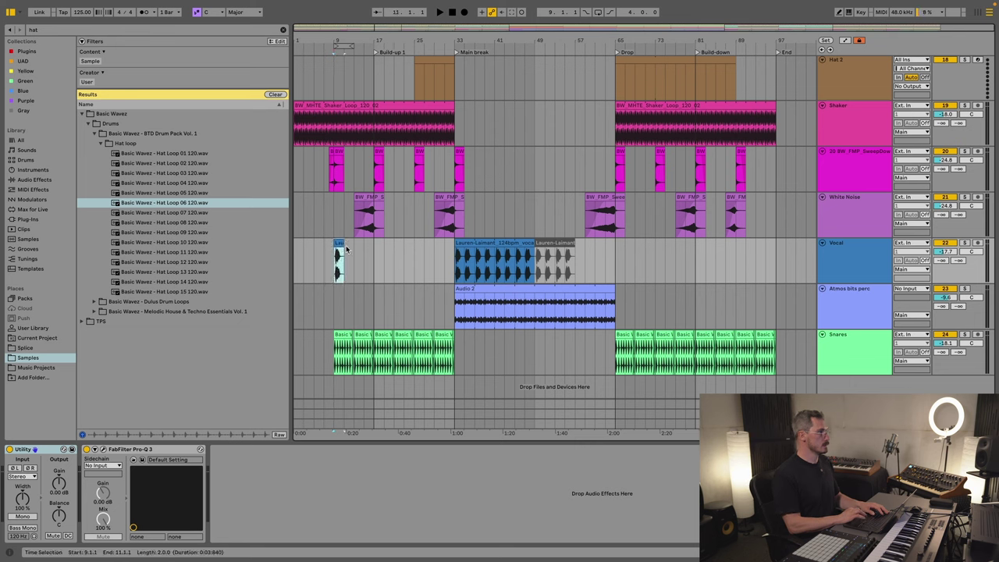
Step: Place copies of the two-bar vocal snippet at bars 21 and 27 on the Vocal track
click(382, 269)
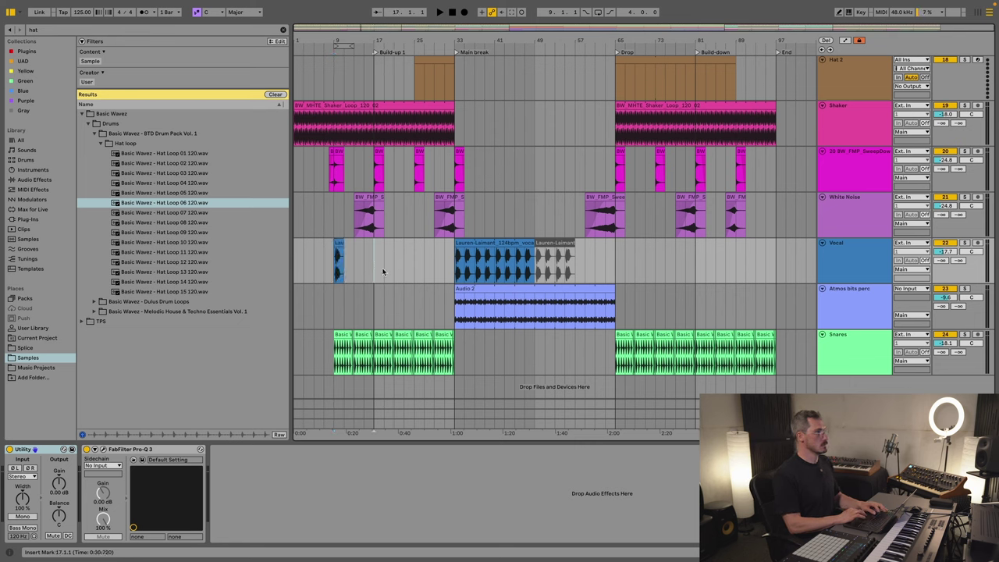
click(397, 269)
key(ctrl+v)
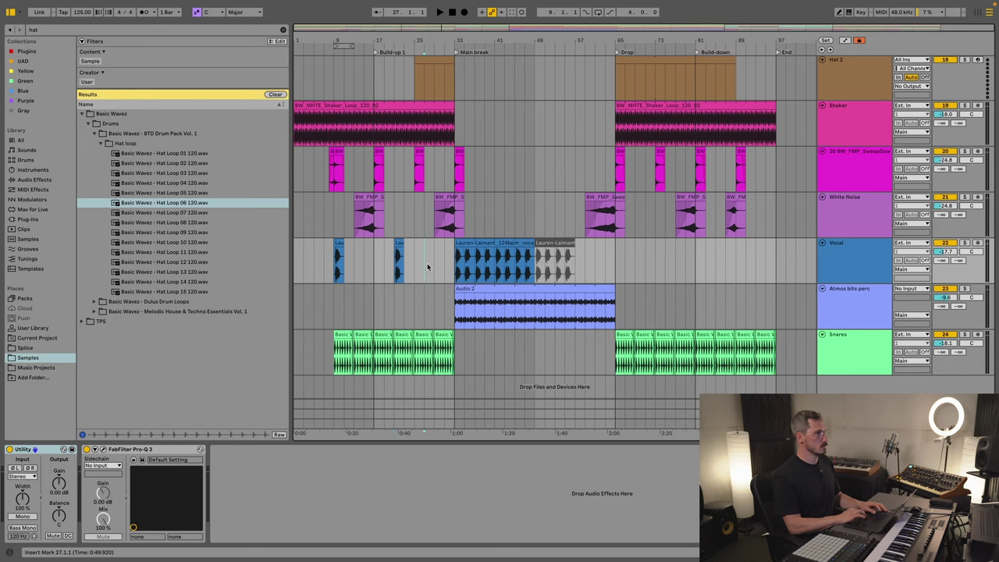
click(428, 269)
key(ctrl+v)
key(space)
Step: Add the Movement plug-in after FabFilter Pro-Q 3 on the Vocal track
click(315, 262)
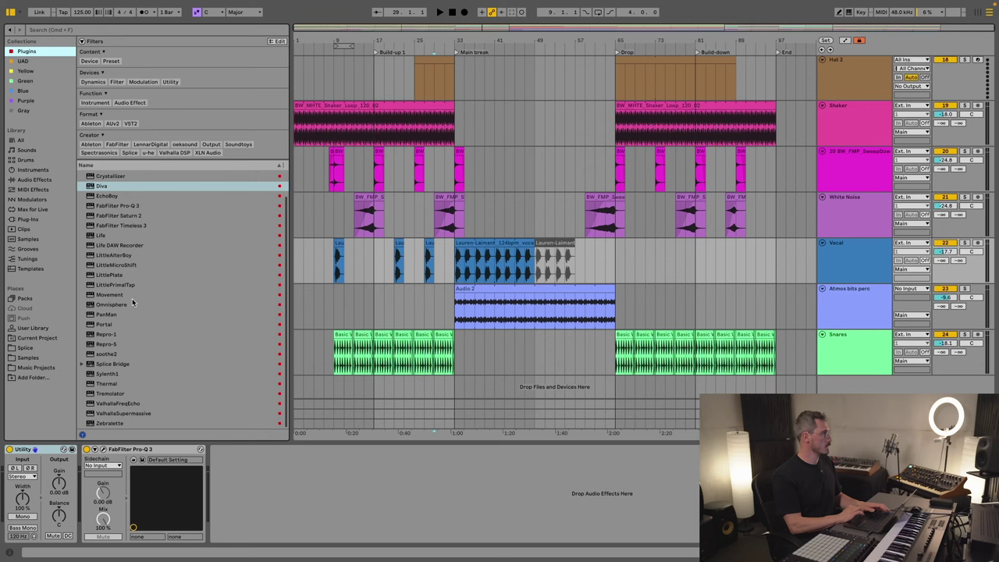
click(118, 296)
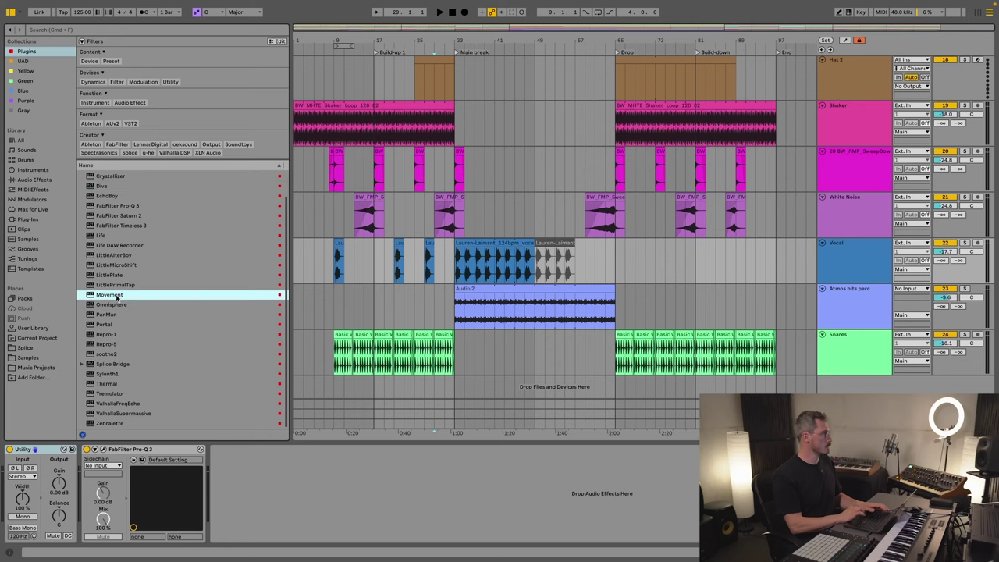
drag(102, 295, 233, 498)
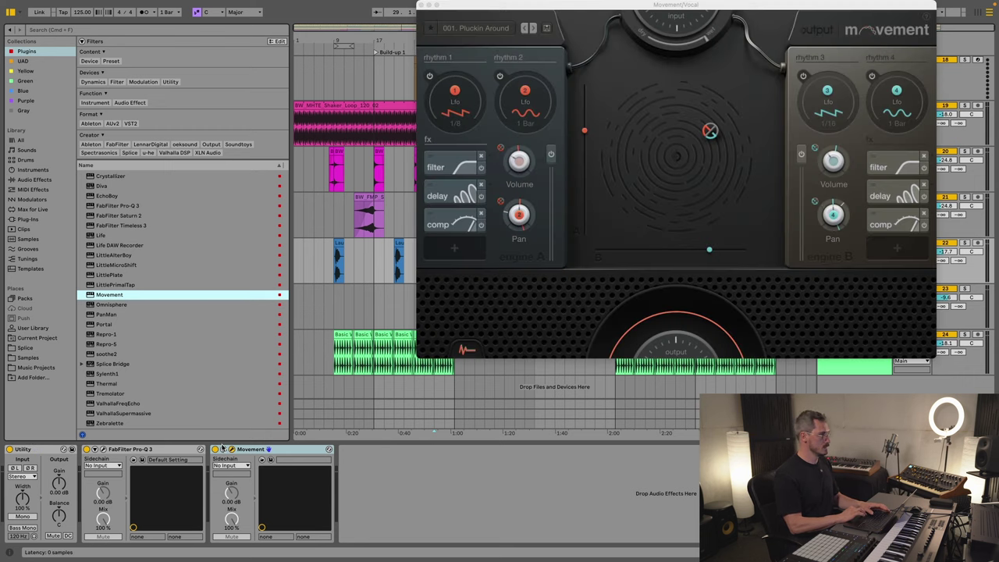
drag(552, 12, 454, 136)
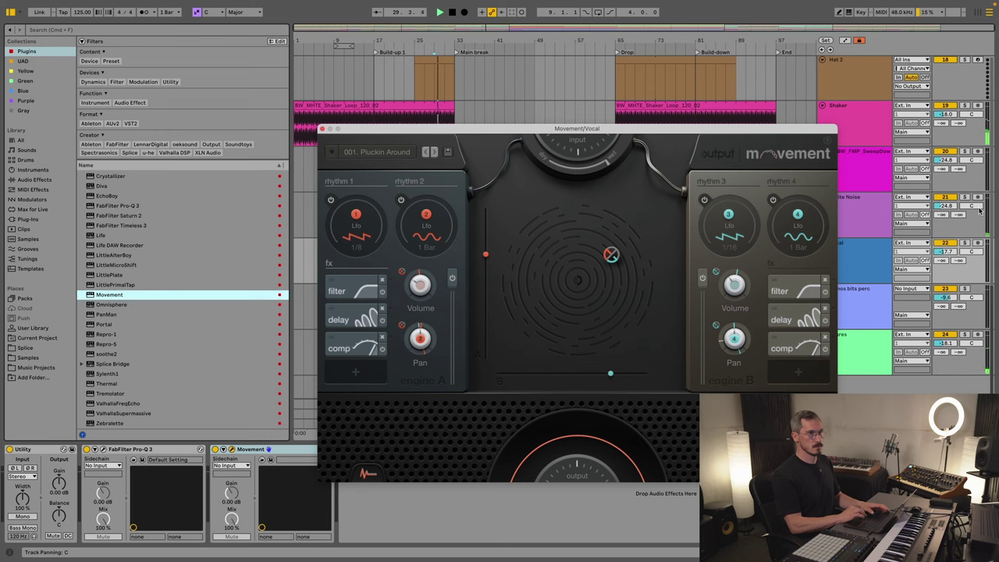
Step: Solo the Vocal track and audition the bar 9 snippet through Movement's Pluckin Around preset
key(ctrl+z)
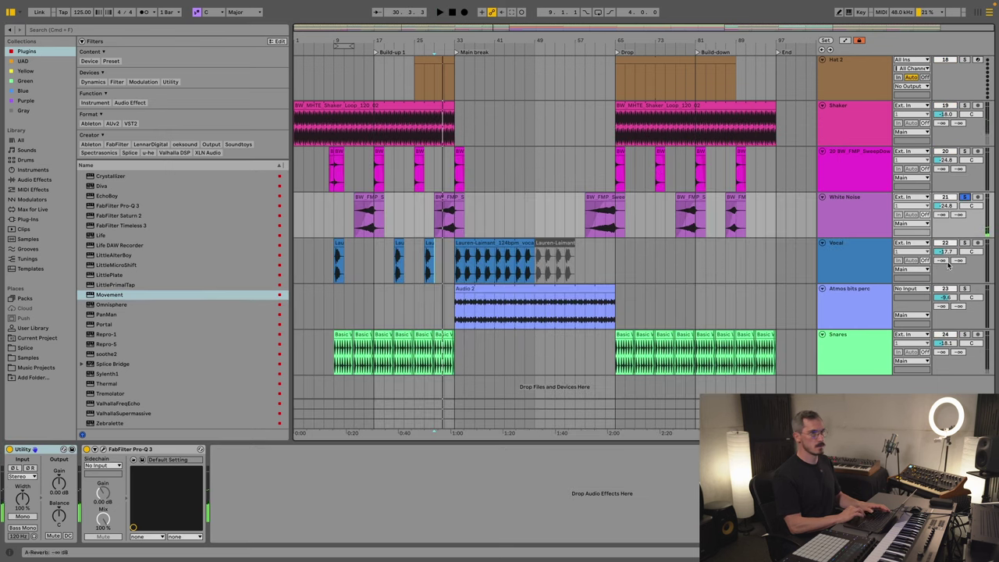
key(ctrl+shift+z)
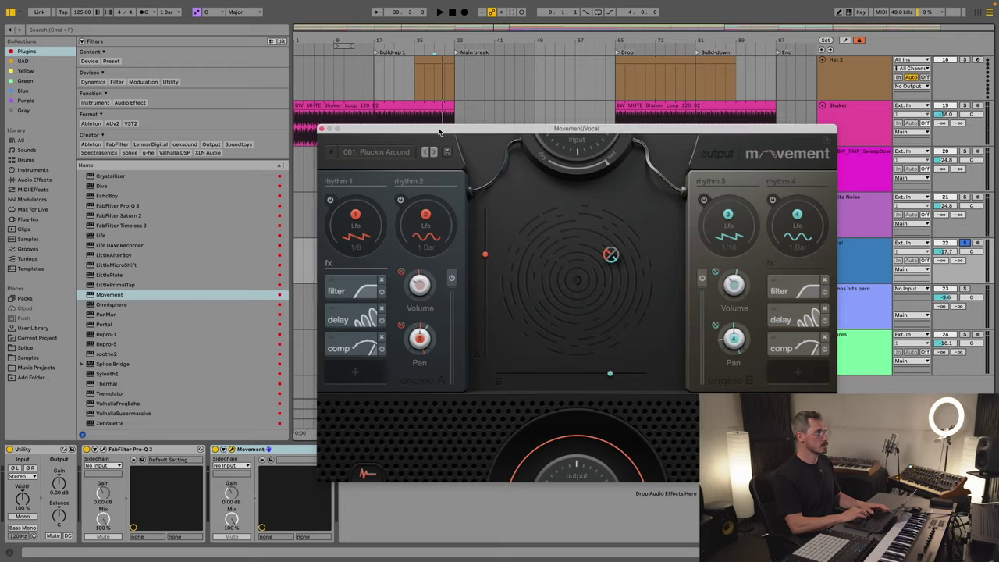
drag(441, 130, 613, 108)
click(337, 243)
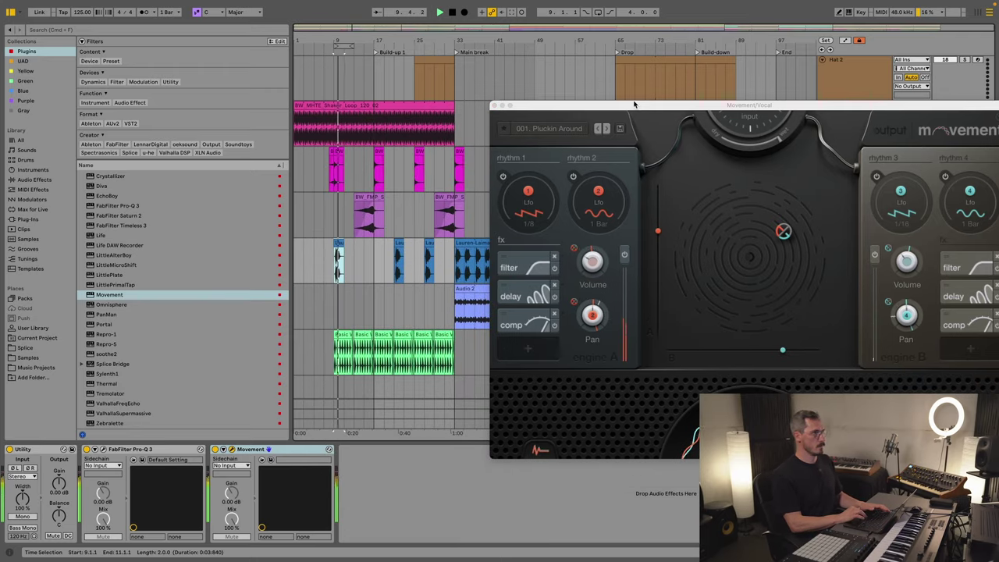
drag(634, 104, 396, 81)
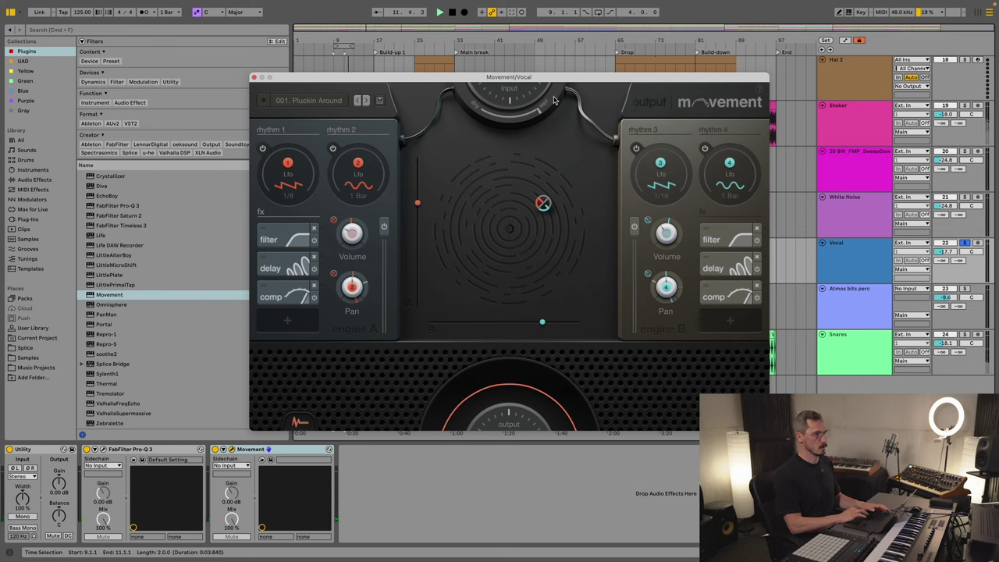
Step: Unsolo the Vocal track and lower its volume to -20.1 dB
click(972, 244)
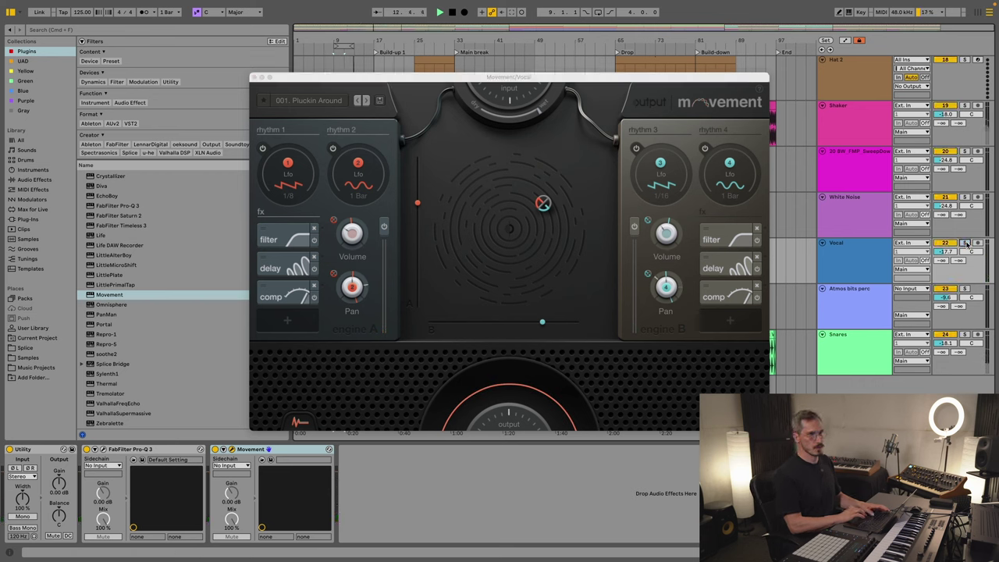
click(254, 76)
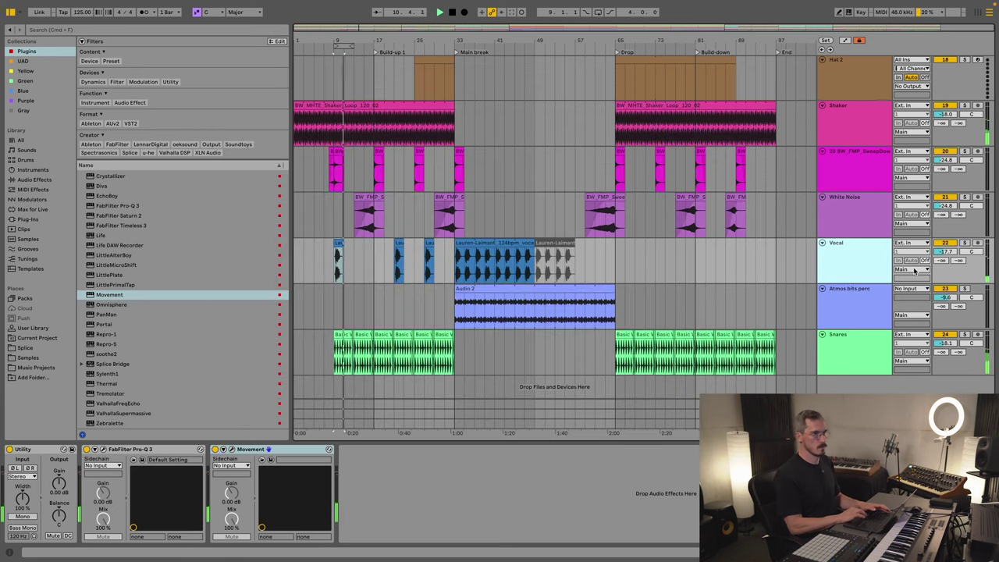
drag(946, 252, 946, 257)
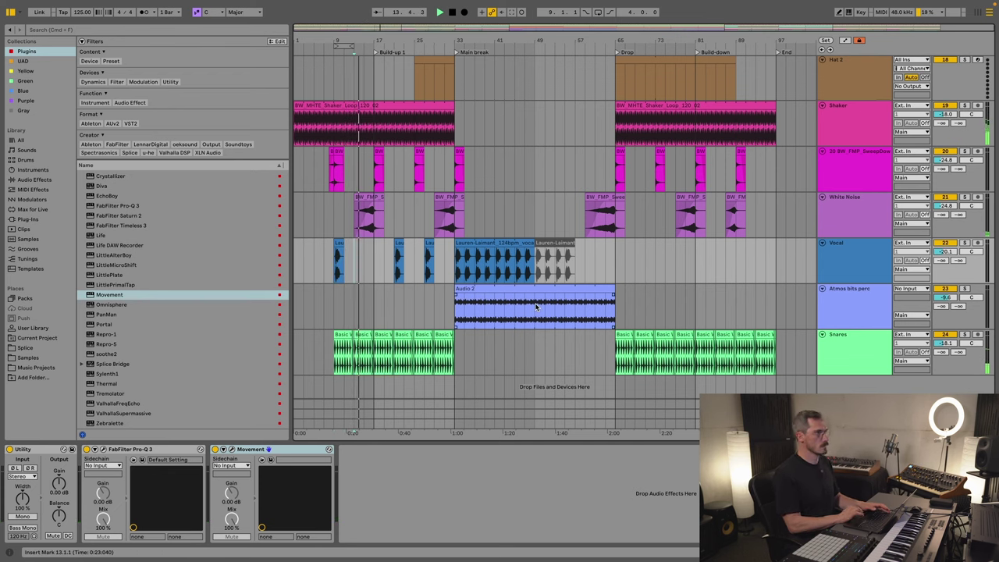
Step: Listen from the start of Build-up 1 at bar 17 while reviewing the melody, bass, chords and harmony tracks
scroll(535, 306, up, 8)
scroll(536, 307, up, 10)
scroll(536, 306, down, 4)
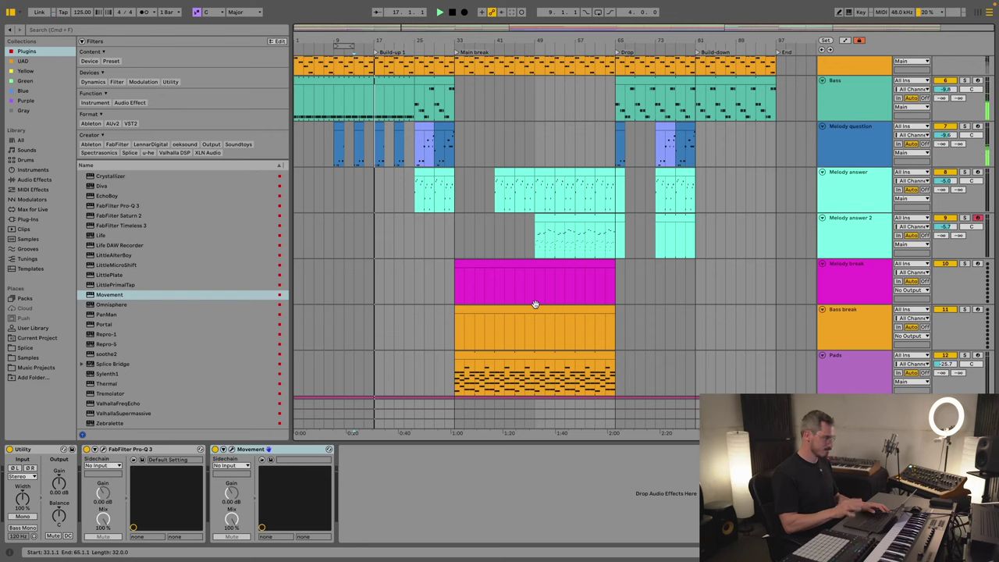
click(374, 193)
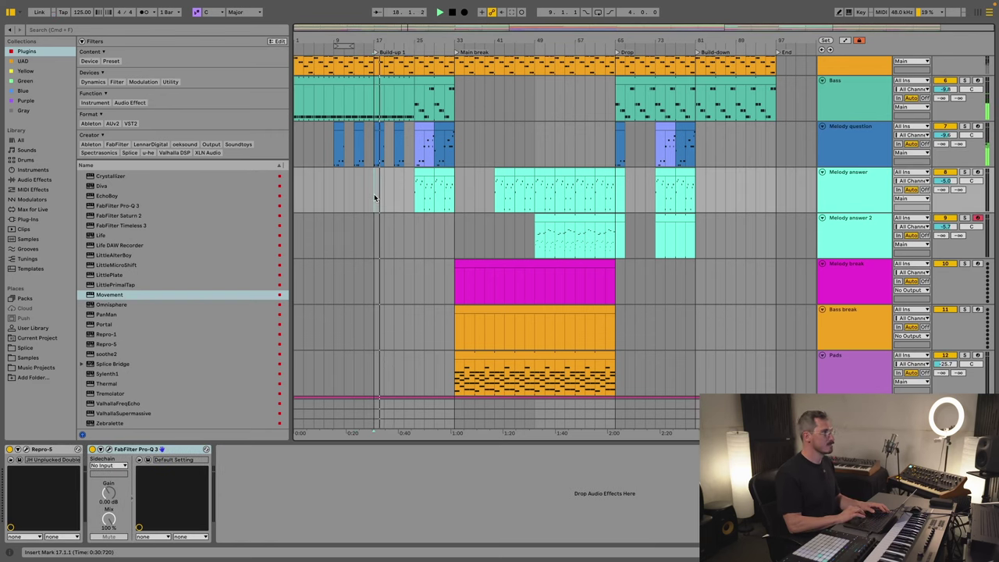
scroll(374, 194, up, 3)
scroll(374, 193, up, 3)
click(402, 186)
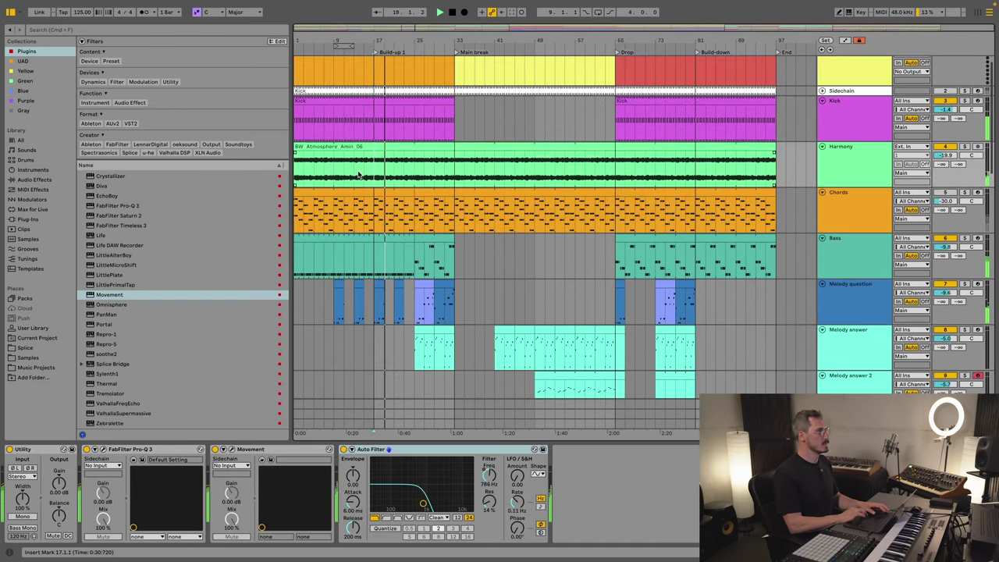
Step: Copy the Chords part from bars 33 to 41 onto the Pads track at bar 17 and open the copy's notes
scroll(403, 189, down, 10)
drag(456, 220, 493, 220)
scroll(494, 220, up, 10)
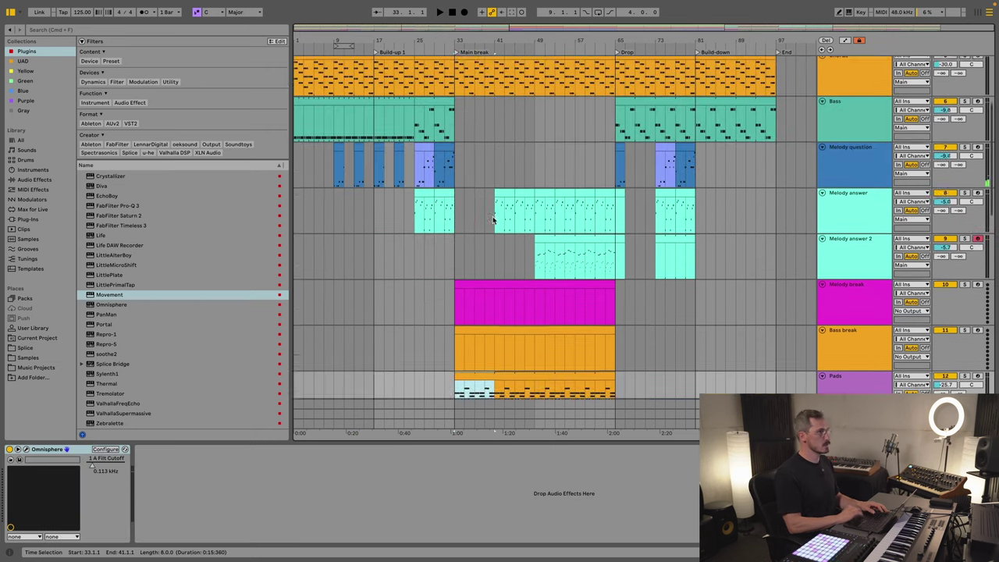
drag(455, 233, 491, 233)
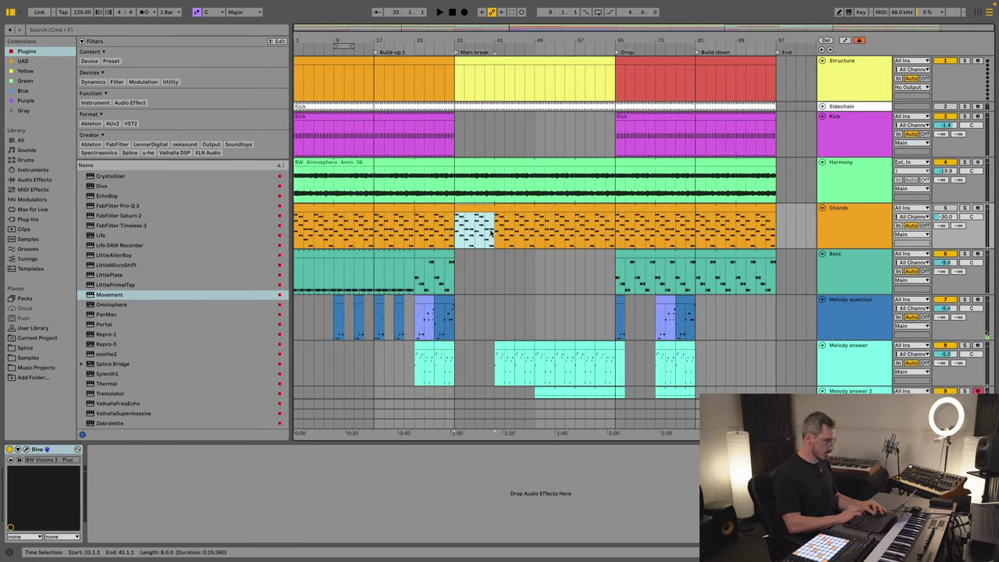
scroll(506, 307, down, 10)
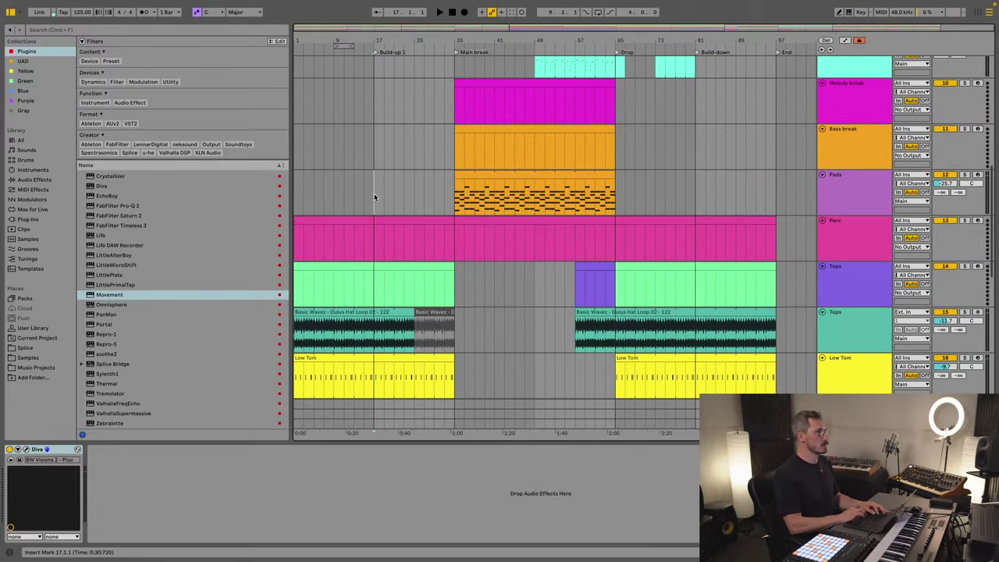
key(ctrl+v)
double_click(399, 176)
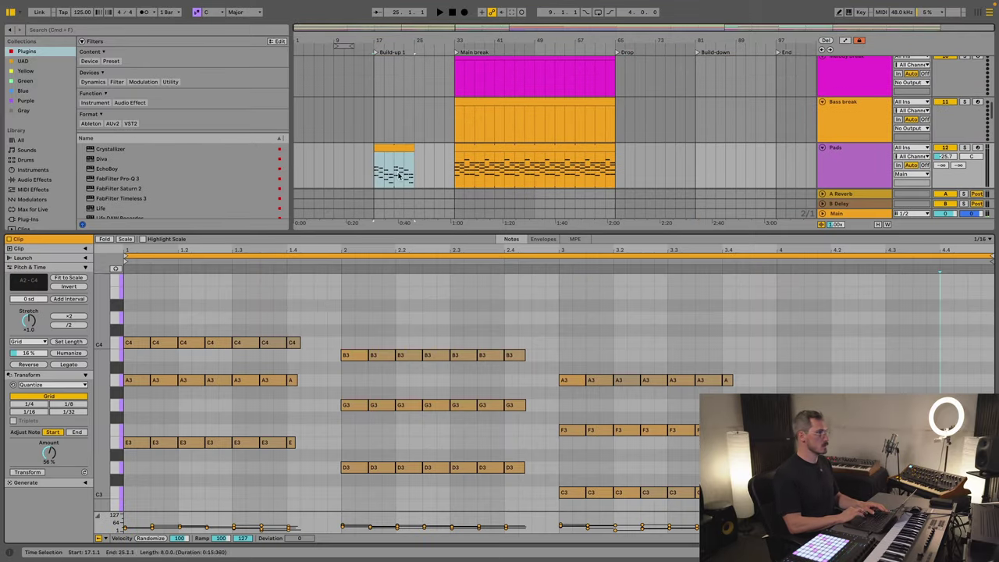
click(306, 426)
drag(152, 320, 138, 455)
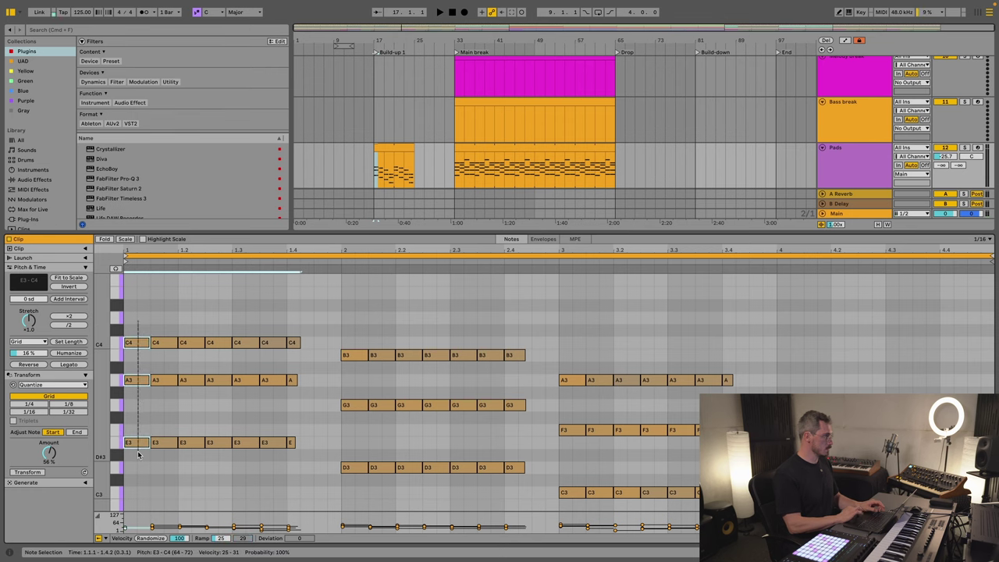
shift+drag(358, 346, 359, 485)
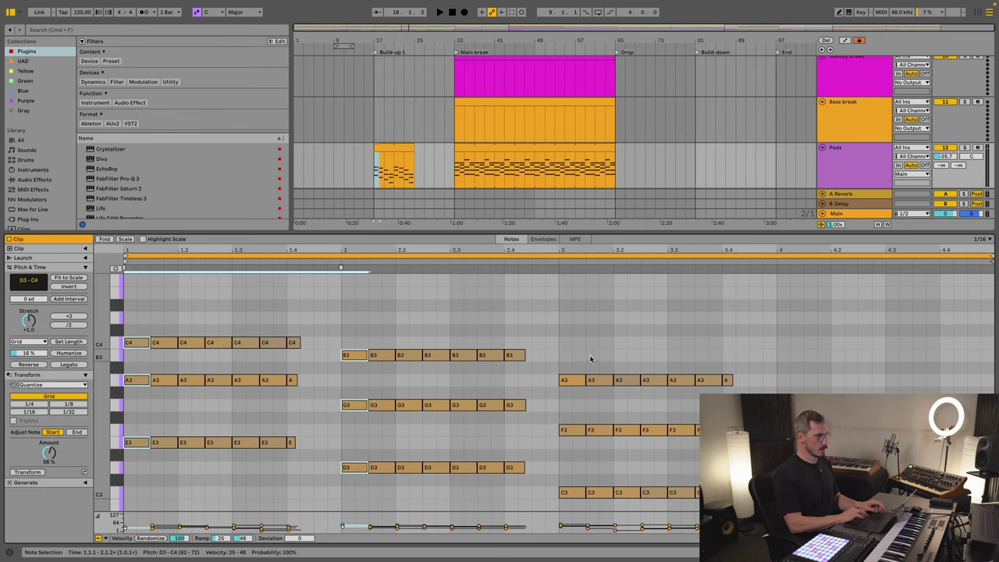
shift+drag(587, 352, 580, 493)
scroll(781, 375, down, 2)
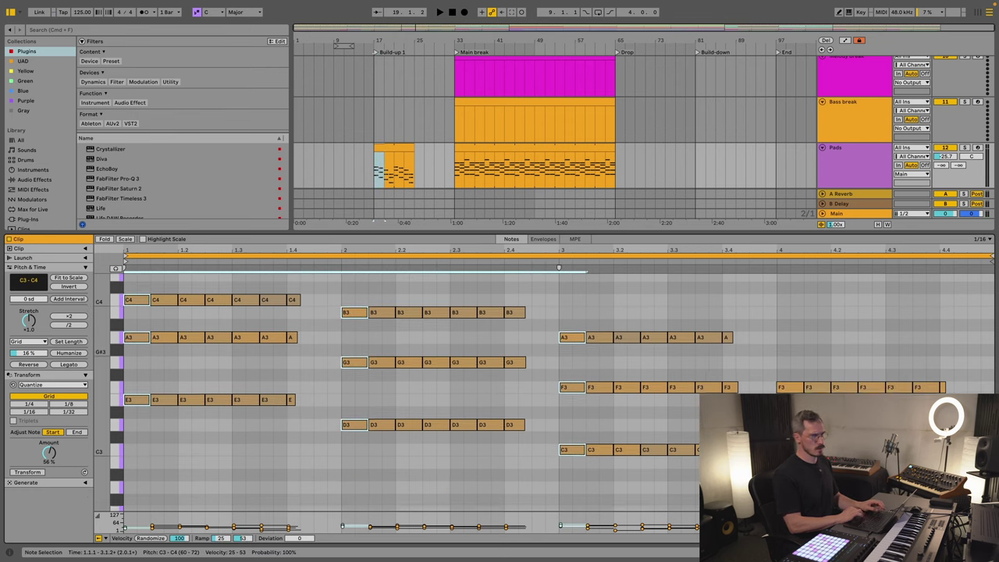
shift+drag(788, 356, 788, 387)
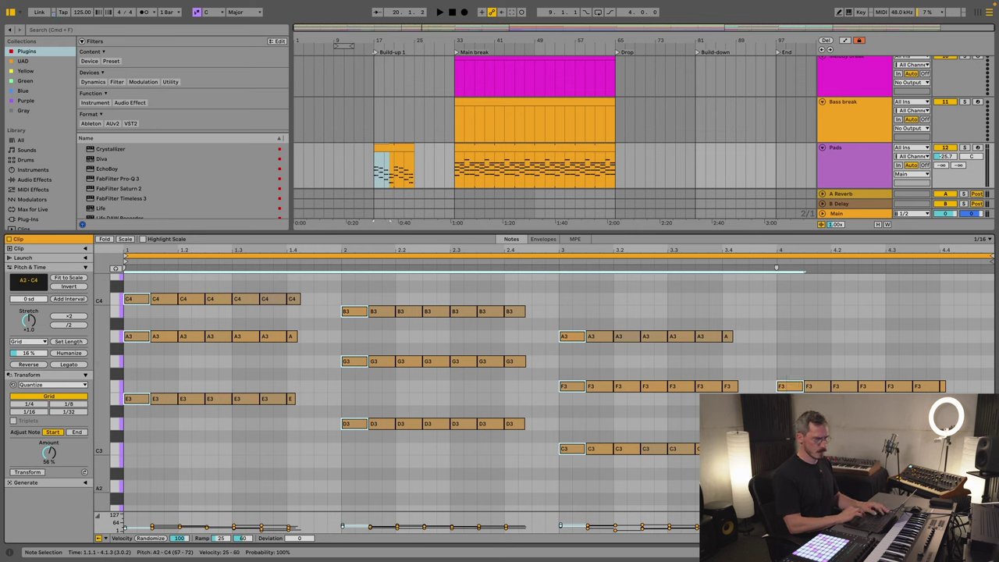
key(Right)
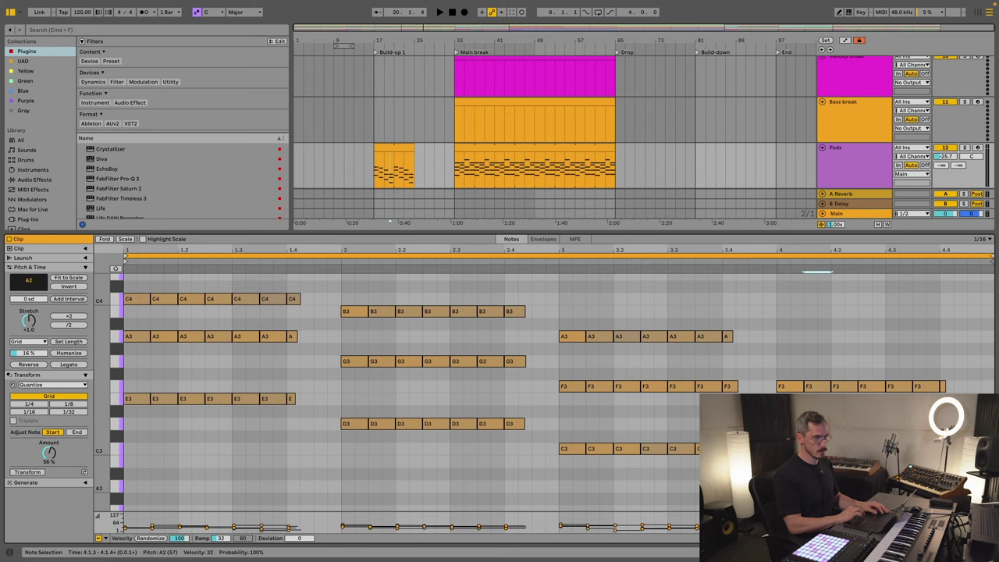
Step: Turn the repeated notes of the four chords in the new Pads clip into sustained notes, each lasting one full bar
drag(142, 467, 340, 299)
key(alt+Right)
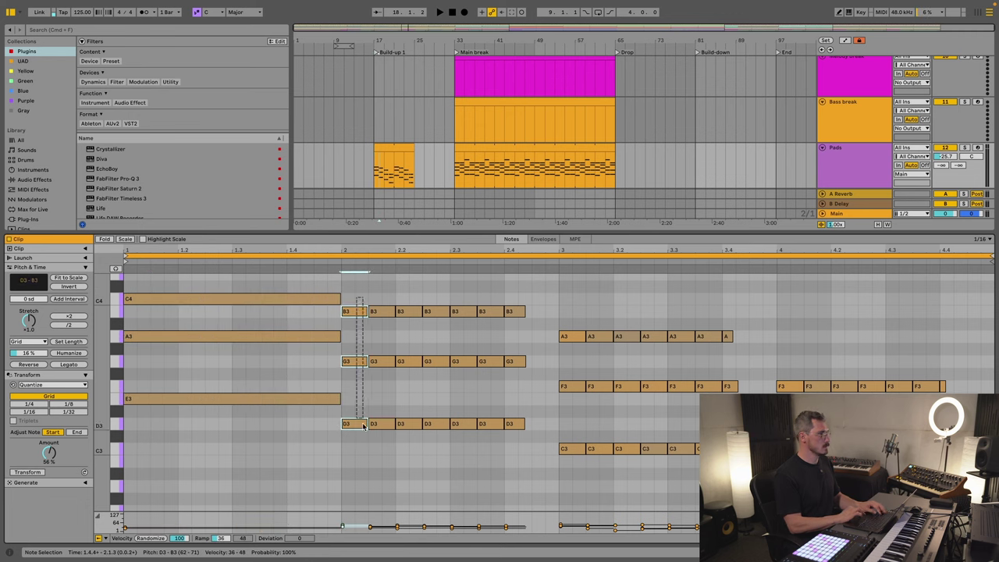
drag(574, 317, 574, 490)
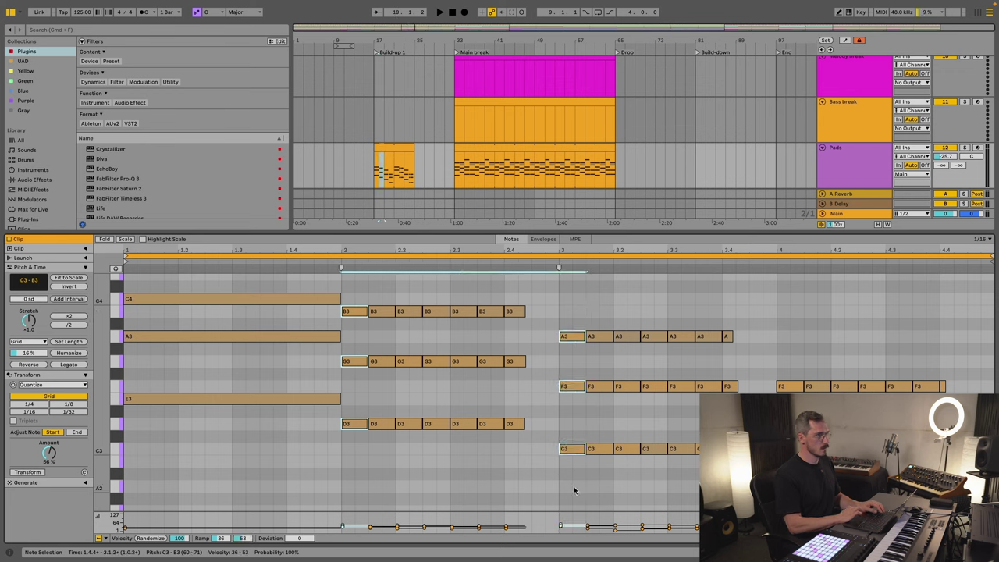
shift+click(790, 385)
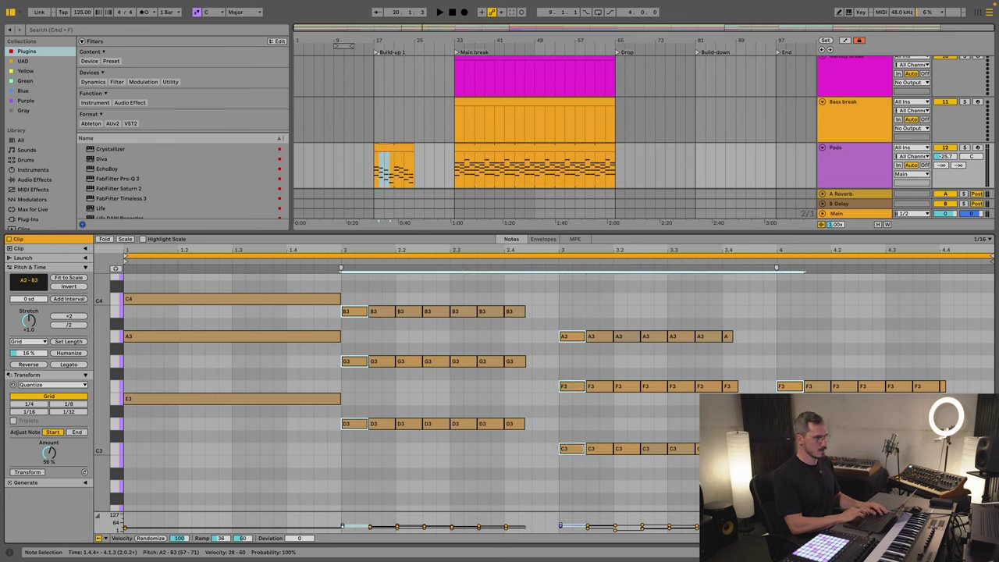
key(ctrl+j)
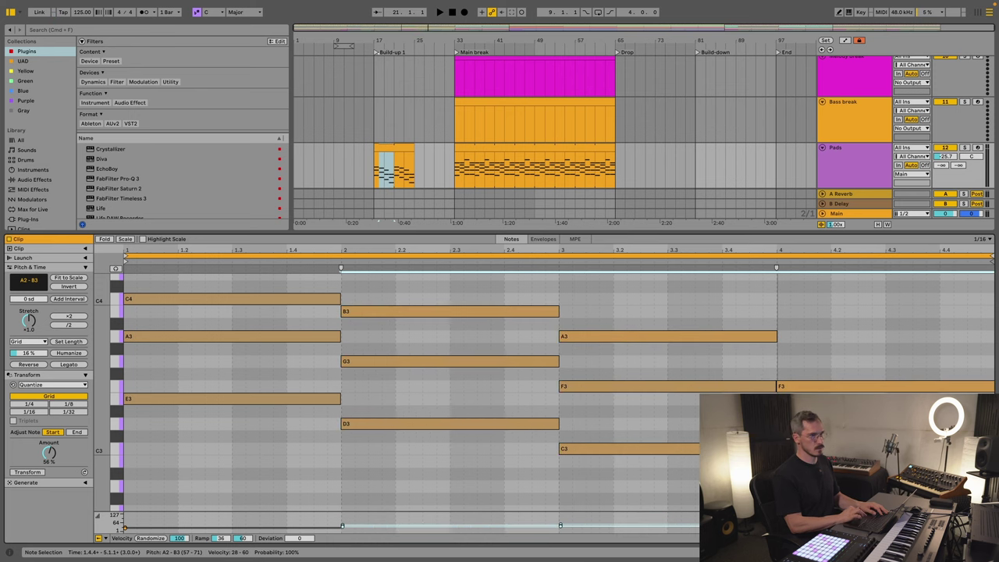
Step: Transpose all notes of the new Pads clip up one octave and play the build-up from bar 17
key(space)
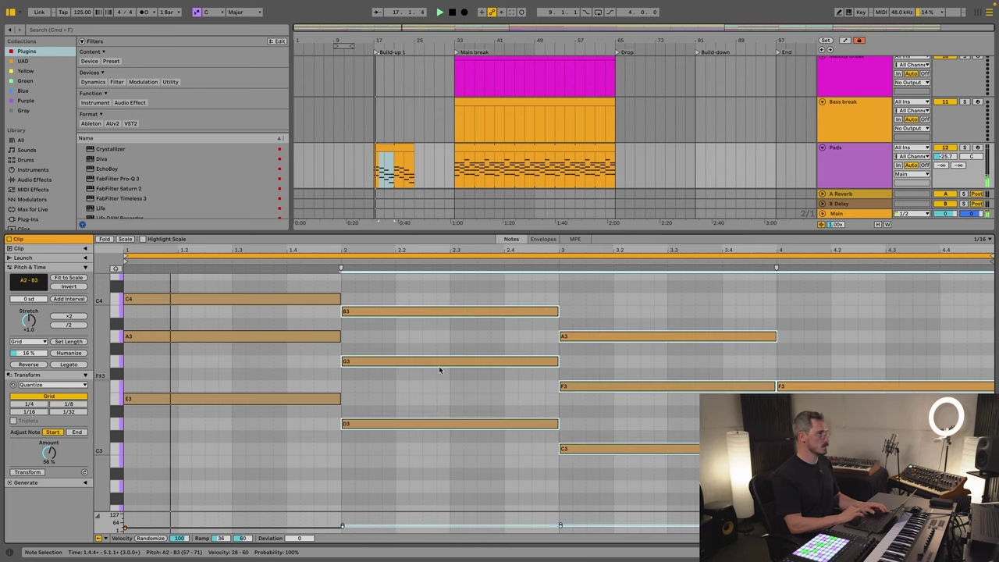
click(486, 393)
key(ctrl+a)
key(shift+Up)
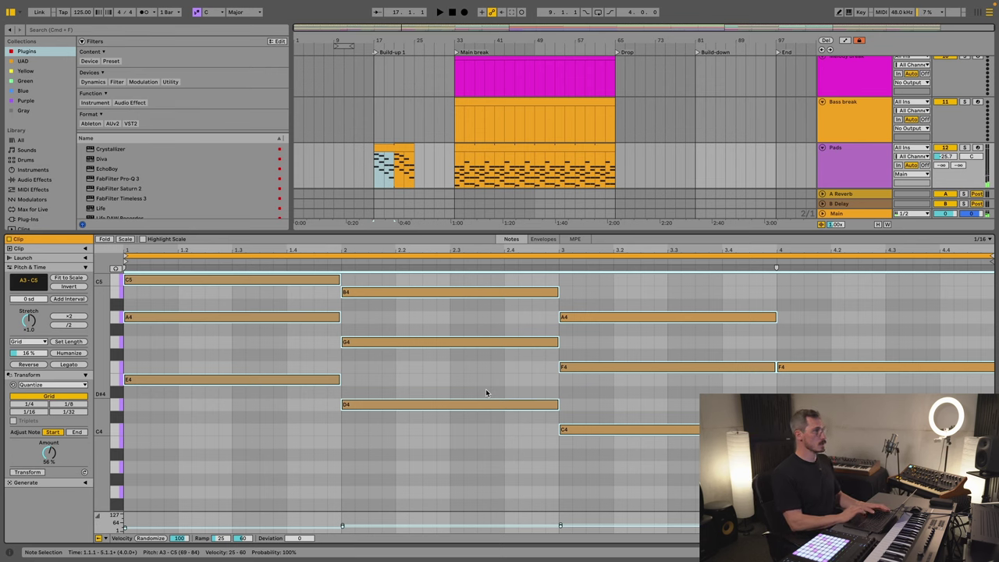
key(space)
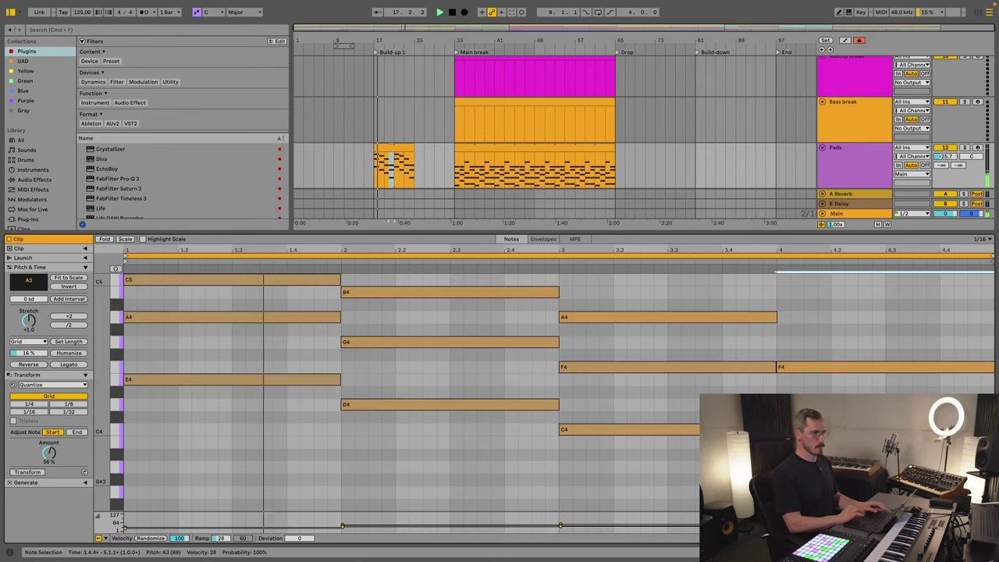
Step: Transpose the A3 note in bar 4 of the Pads clip up one octave and check the C4 note in bar 3
key(super+shift+c)
scroll(698, 468, up, 2)
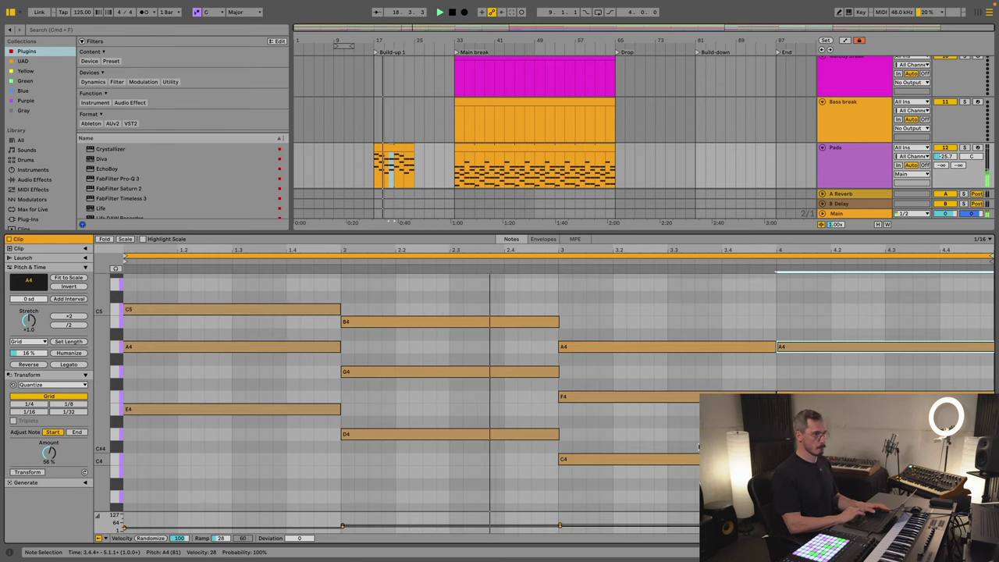
click(687, 459)
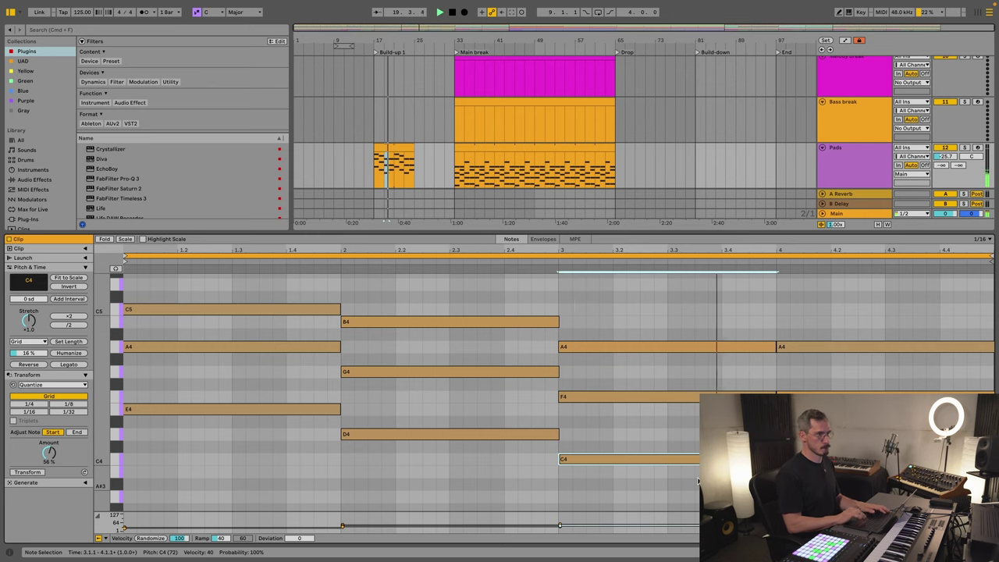
click(573, 273)
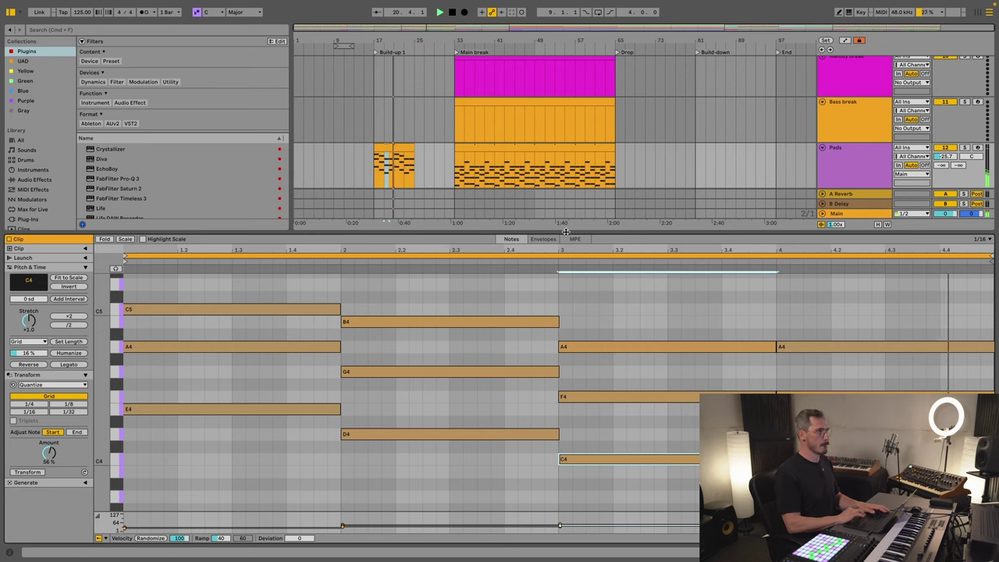
Step: Duplicate the eight-bar Pads clip so the sustained chords fill the build-up up to the main break at bar 33
key(super+alt+l)
click(380, 143)
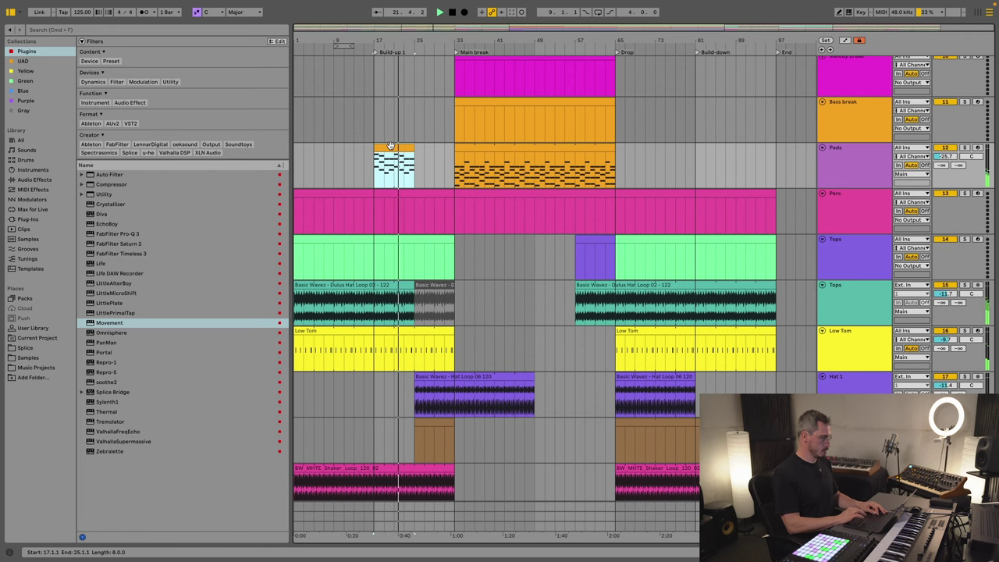
key(super+d)
click(456, 169)
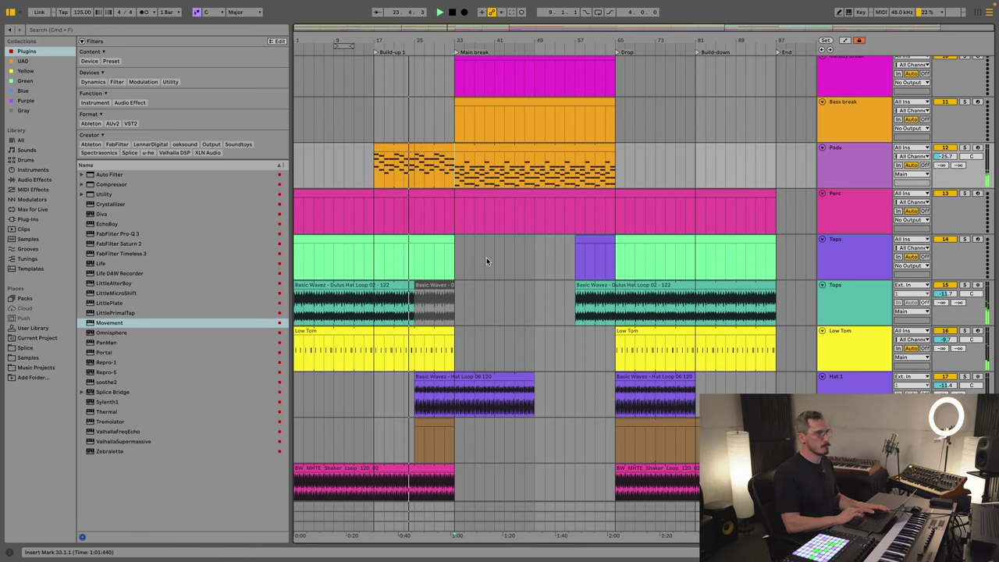
scroll(486, 257, up, 1)
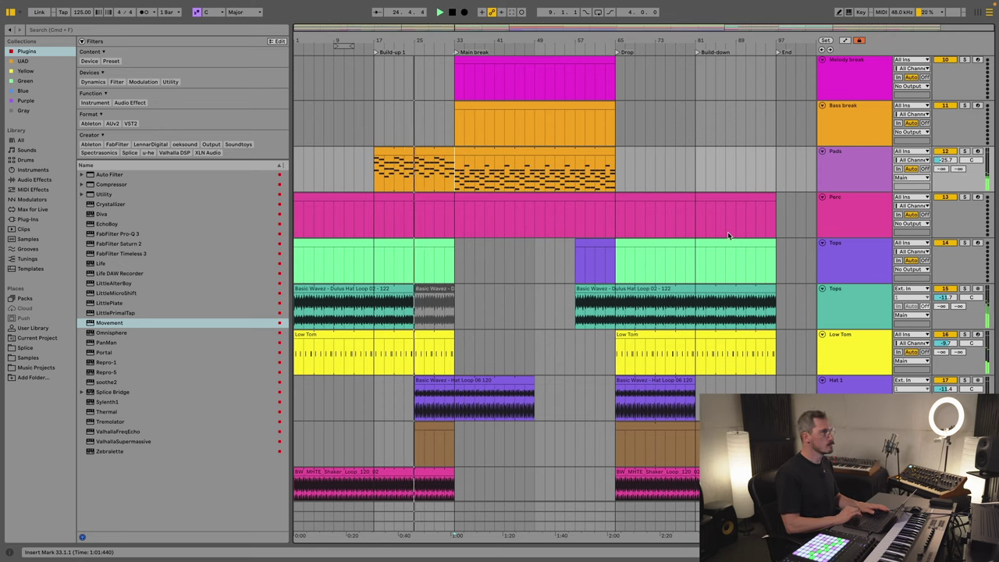
scroll(486, 257, up, 3)
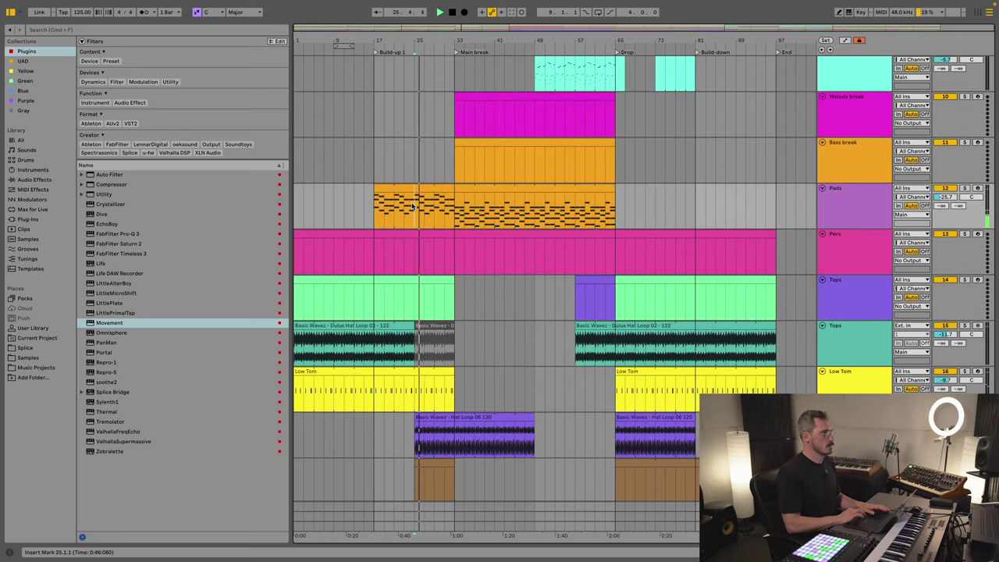
click(435, 188)
click(416, 213)
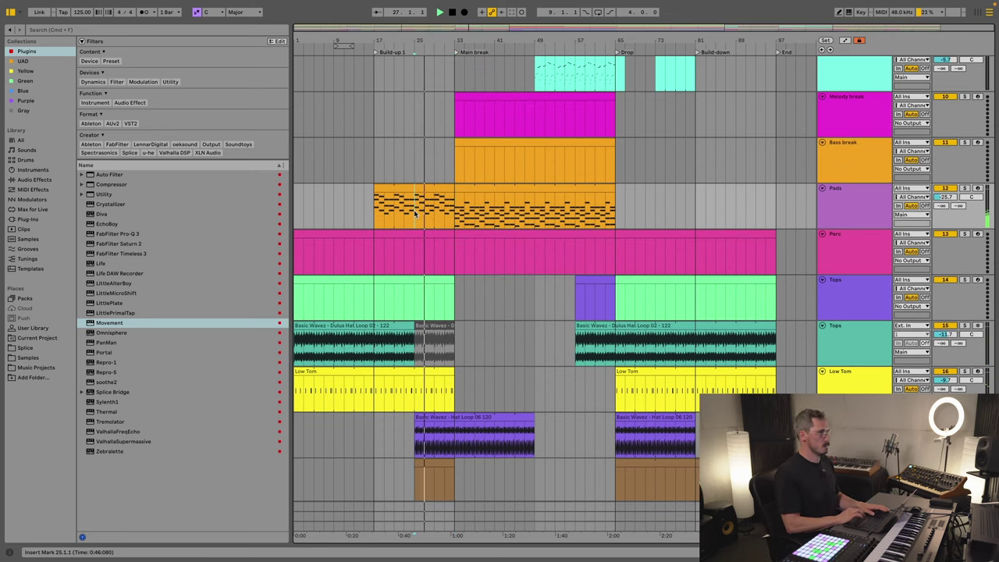
Step: Show the Omnisphere 1 A Filt Cutoff automation on the Pads track and draw a small cutoff rise leading into bar 25
click(854, 197)
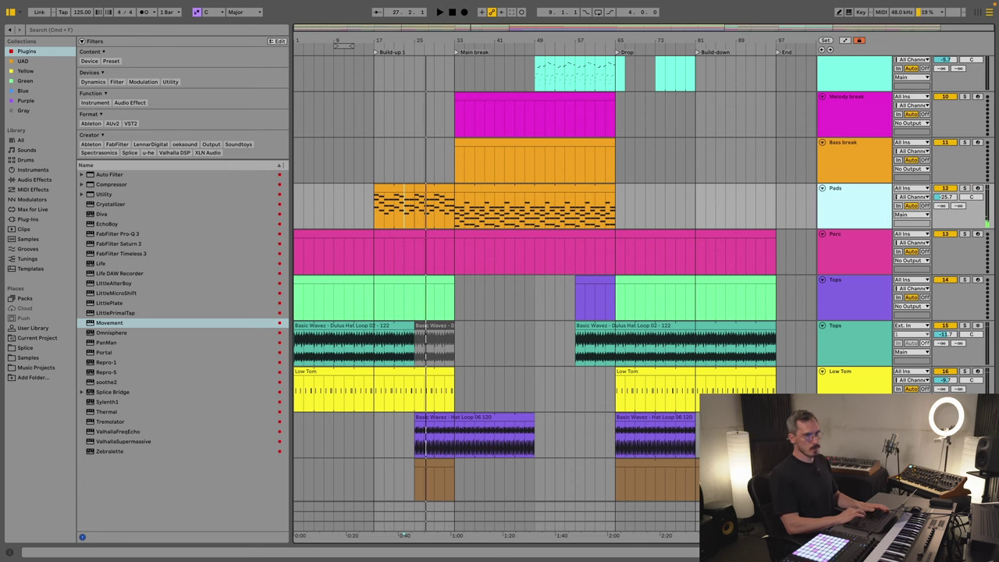
key(shift+Tab)
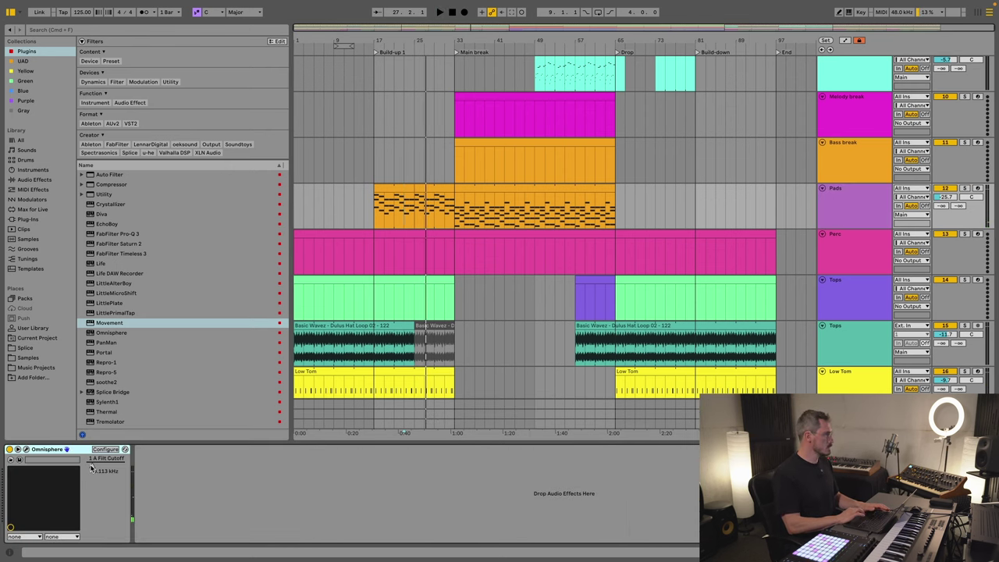
right_click(91, 468)
click(114, 474)
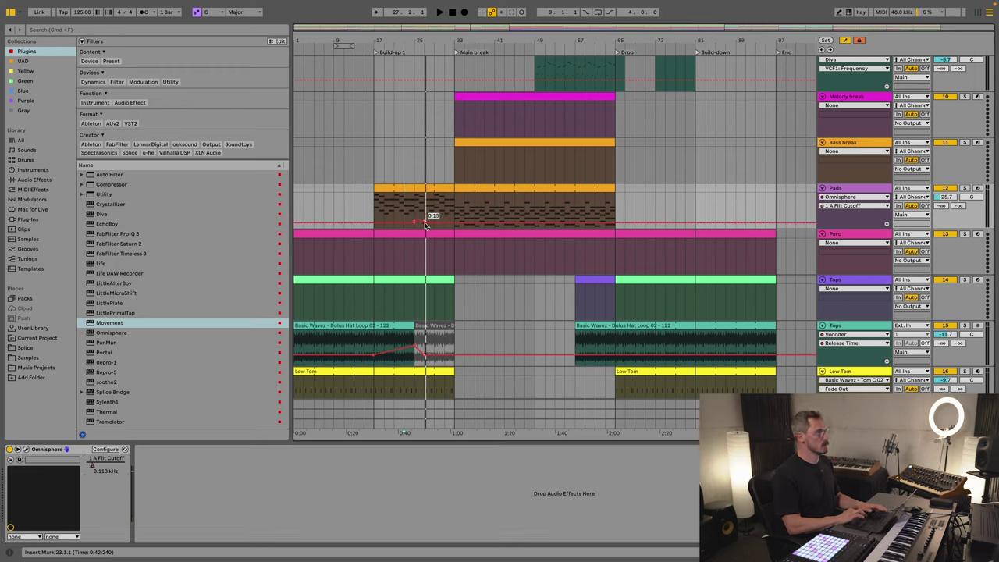
drag(425, 225, 408, 205)
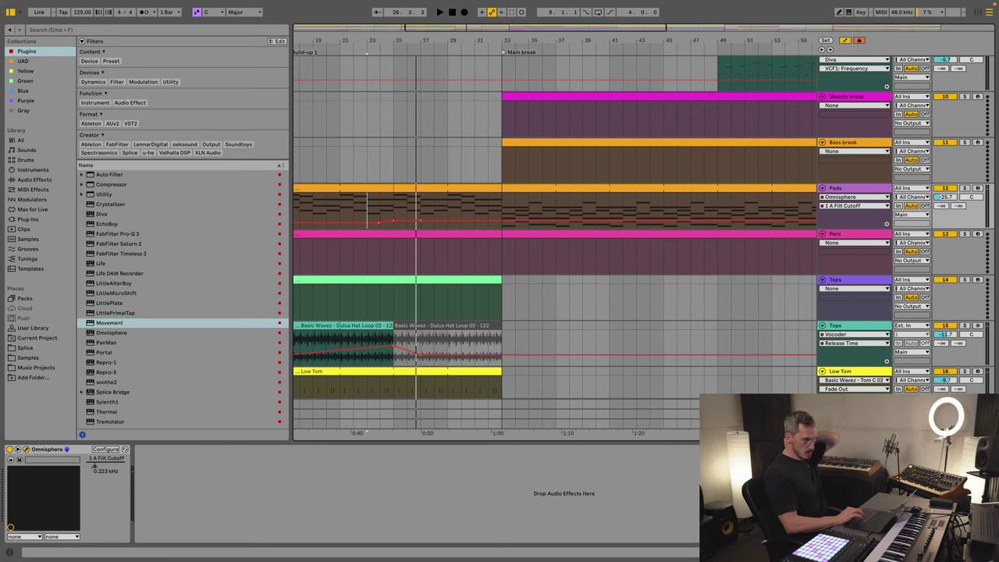
Step: Inspect the filter section in the Pads track's Omnisphere window while playing the build-up, and close the window
key(super+alt+p)
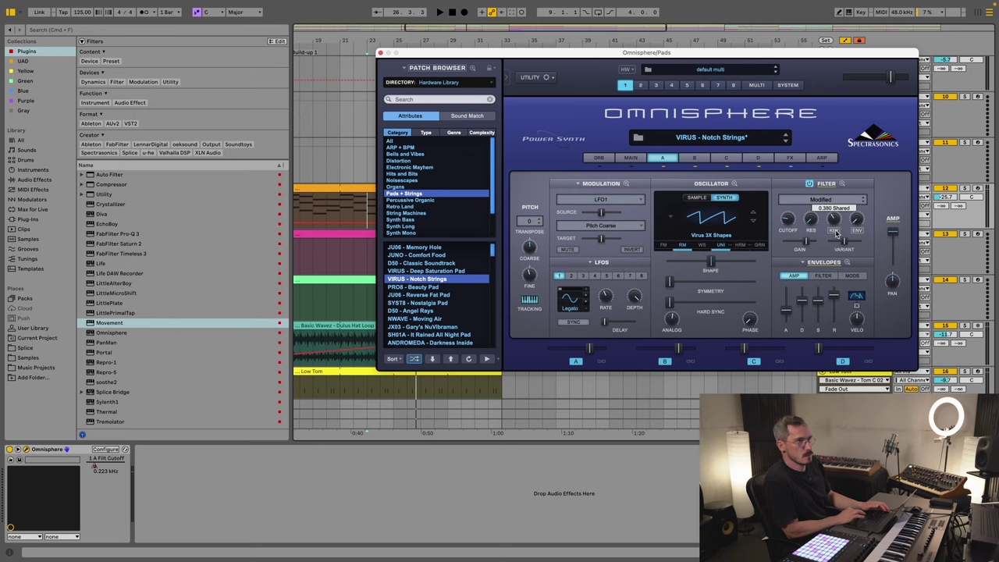
key(space)
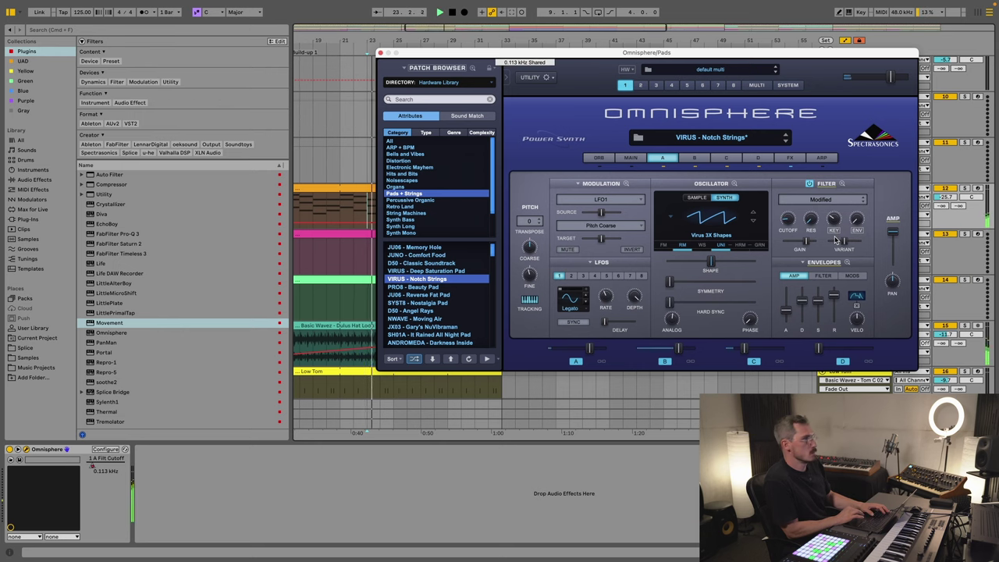
drag(474, 57, 488, 115)
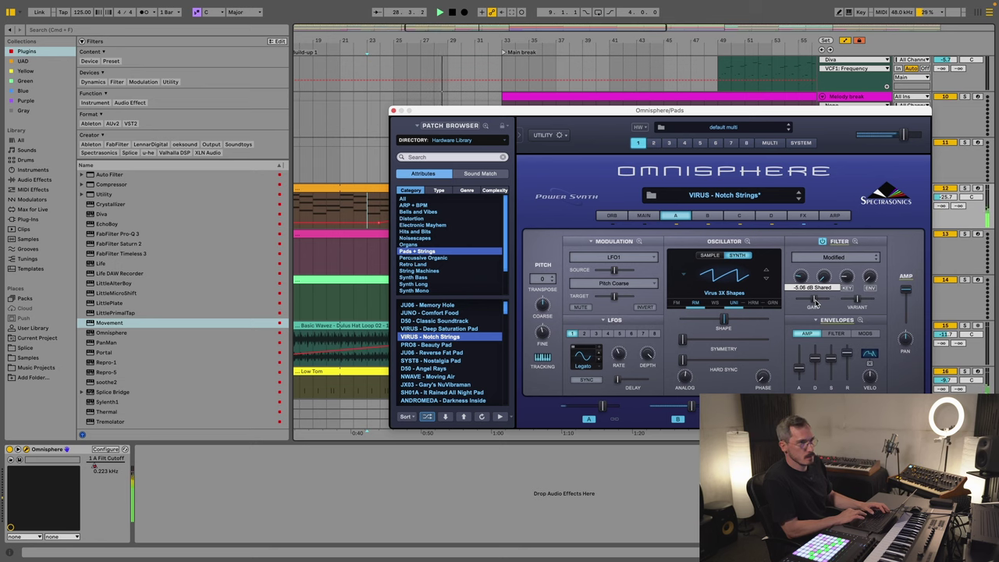
click(393, 110)
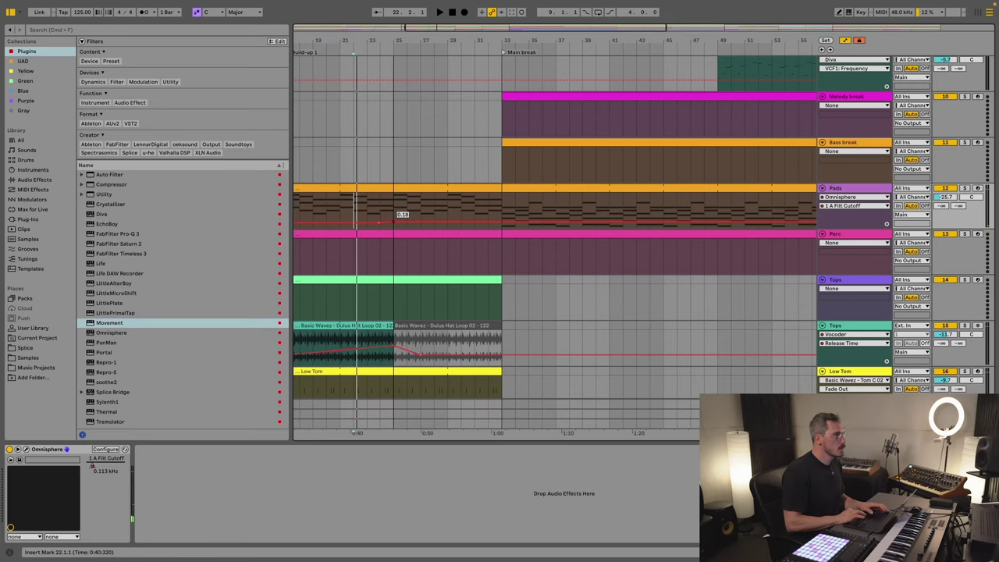
Step: Set the Pads filter cutoff automation at bar 25 to 0.16 and play the transition from bar 24
right_click(395, 225)
click(416, 235)
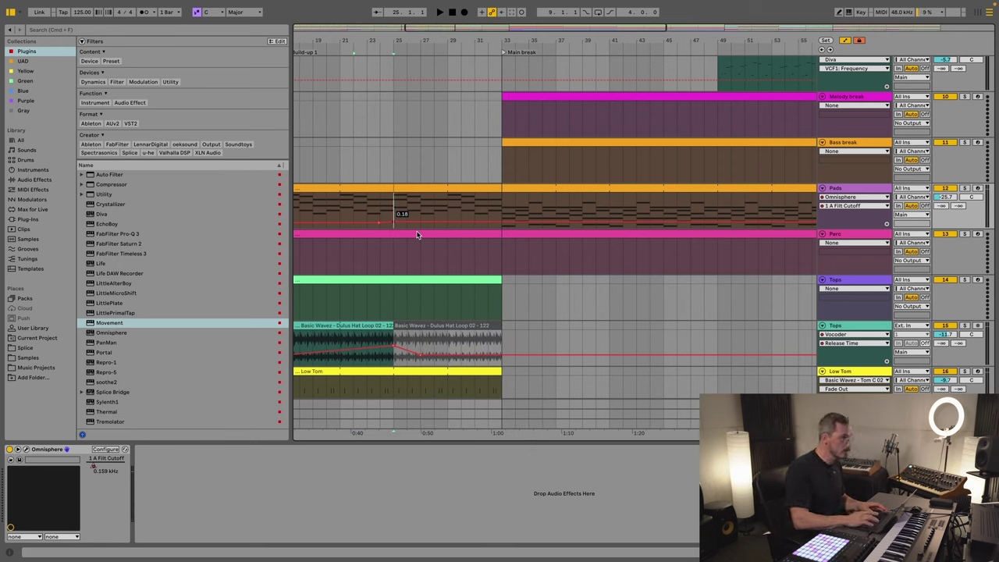
click(396, 227)
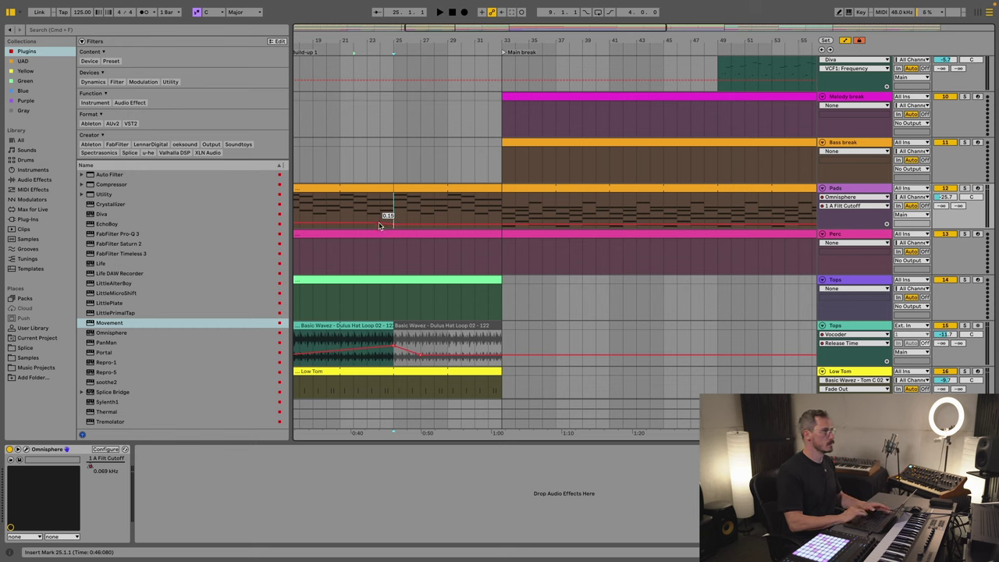
right_click(396, 226)
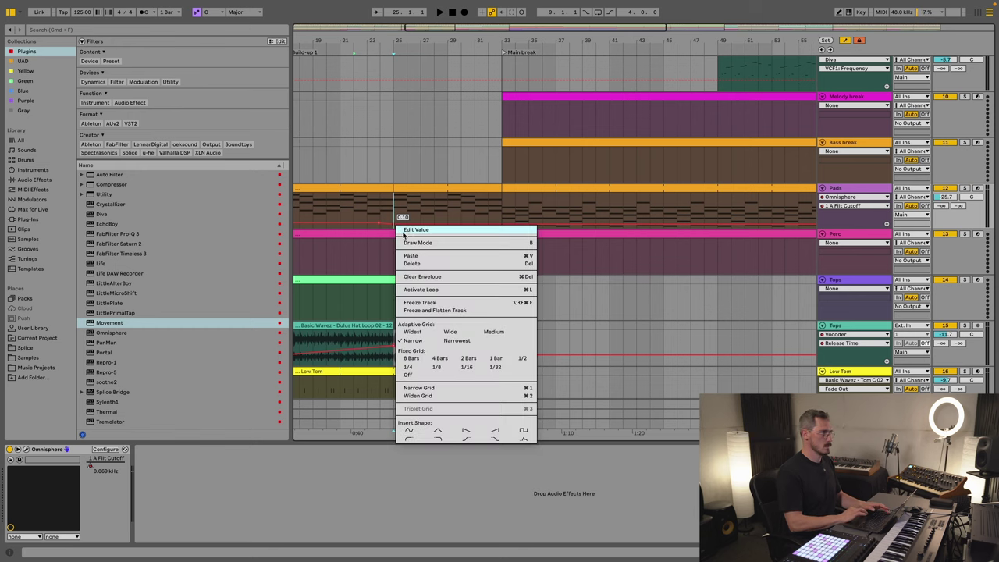
key(Escape)
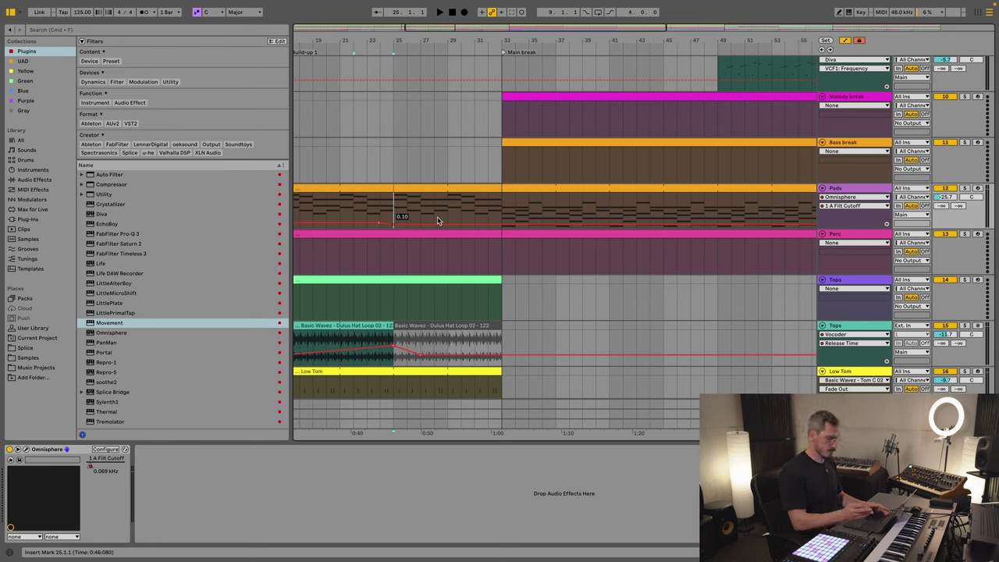
text(0)
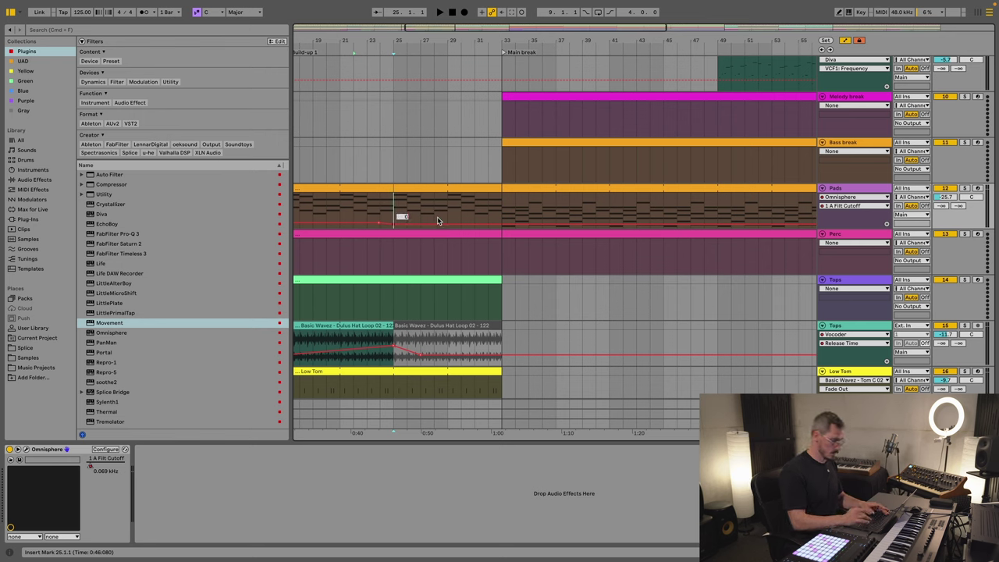
text(.16)
key(Return)
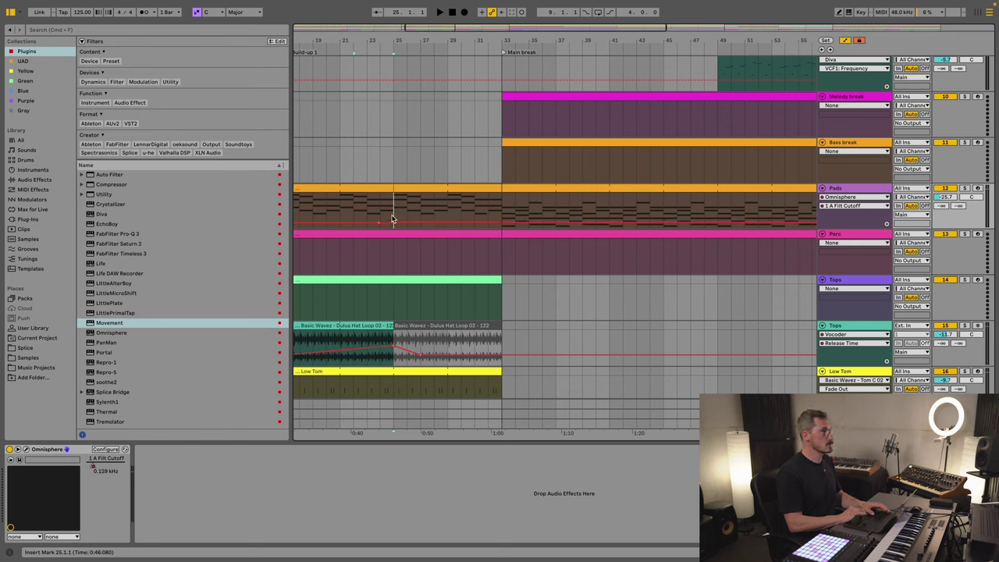
click(382, 213)
key(space)
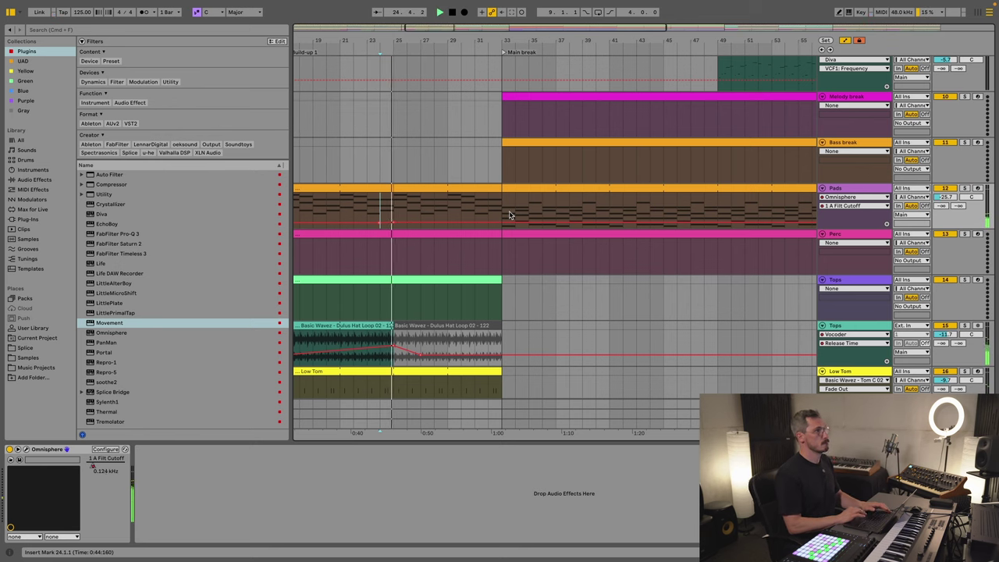
Step: Hide the automation and review the melody, chords and vocal tracks while listening through the transition into the main break
click(448, 206)
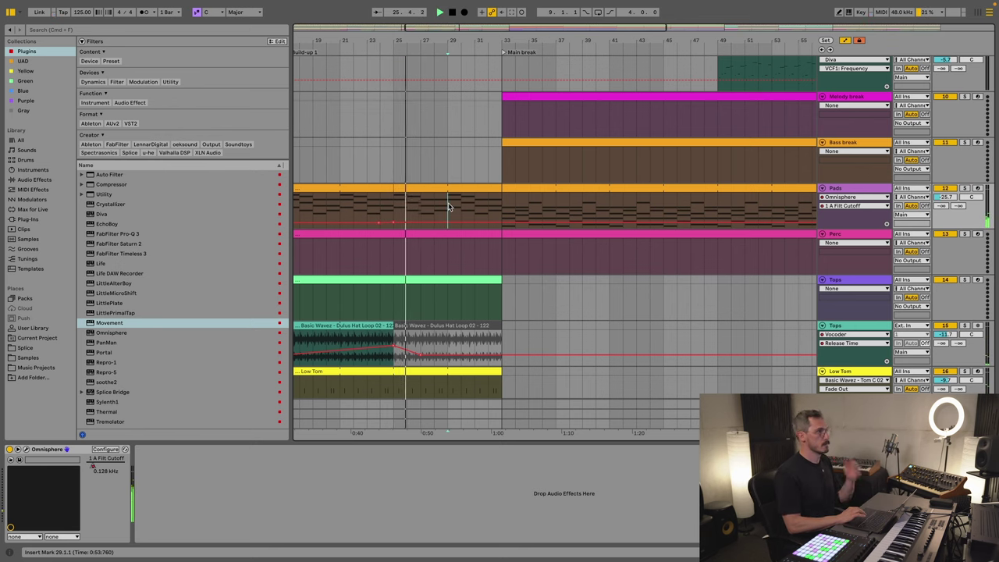
key(a)
click(528, 195)
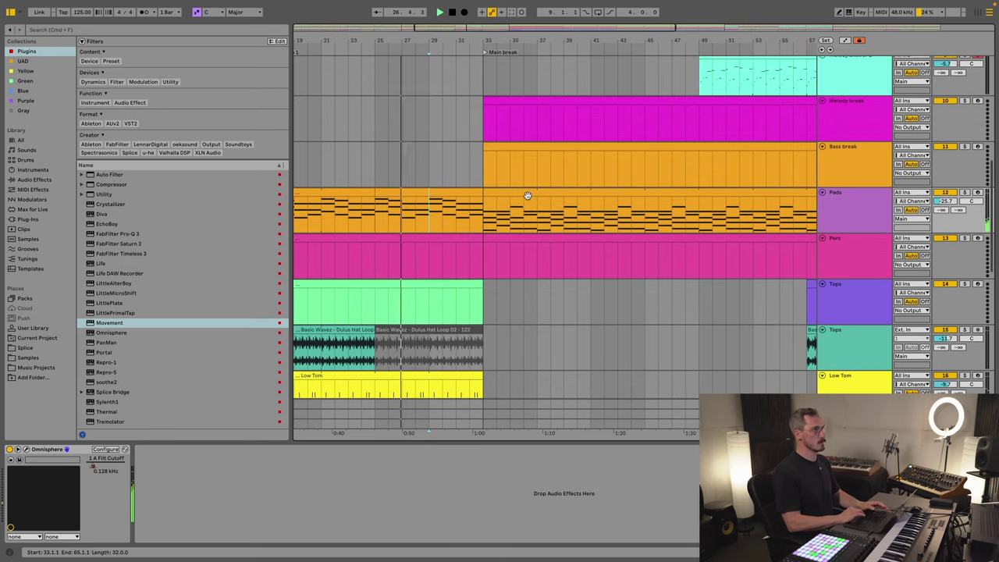
key(minus)
key(minus)
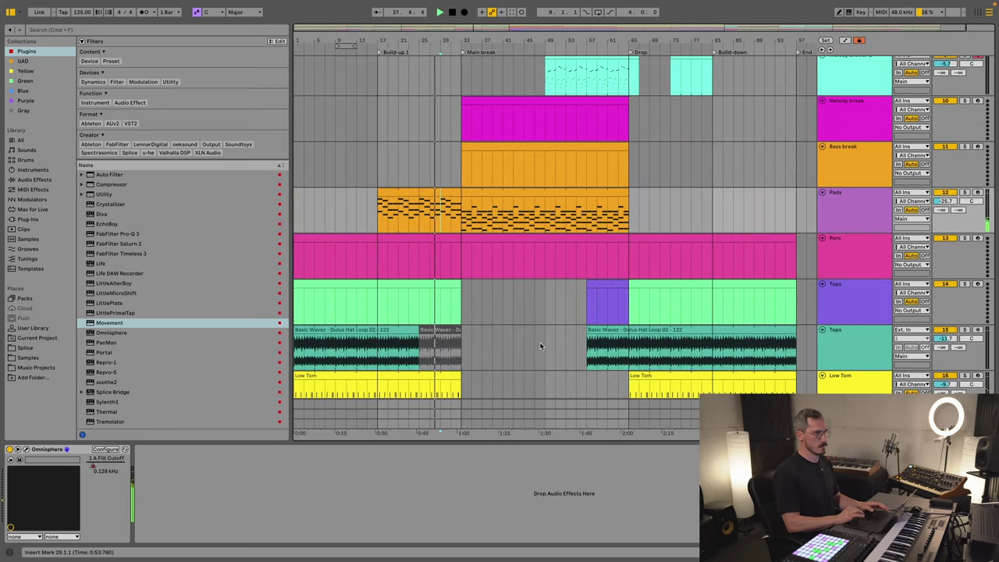
scroll(511, 336, down, 10)
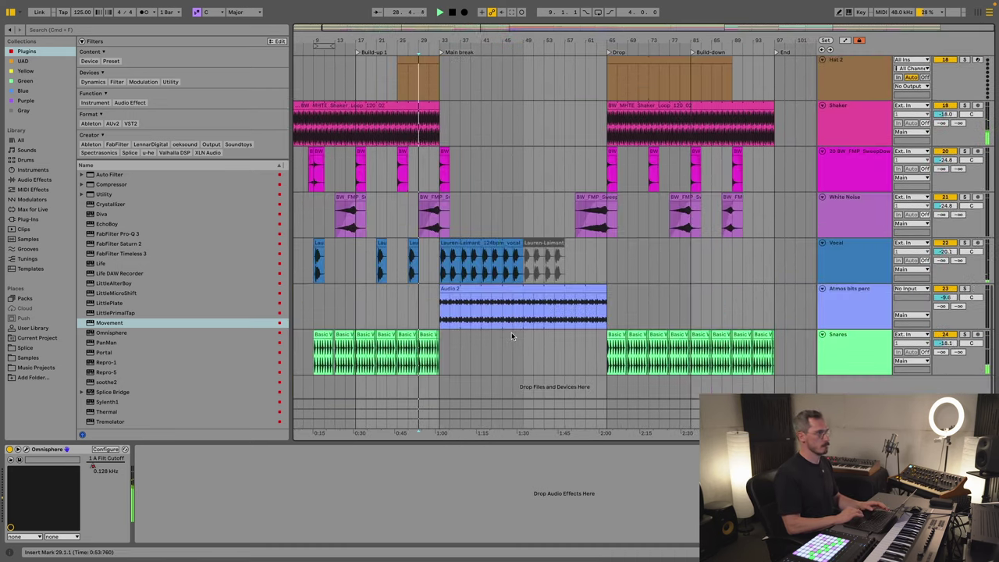
scroll(511, 336, up, 8)
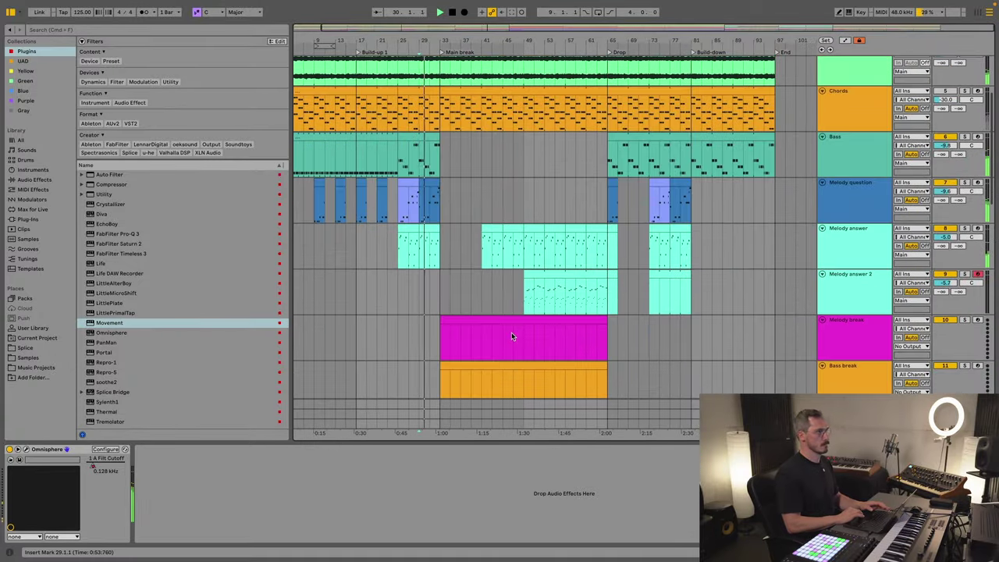
scroll(512, 331, up, 2)
click(427, 263)
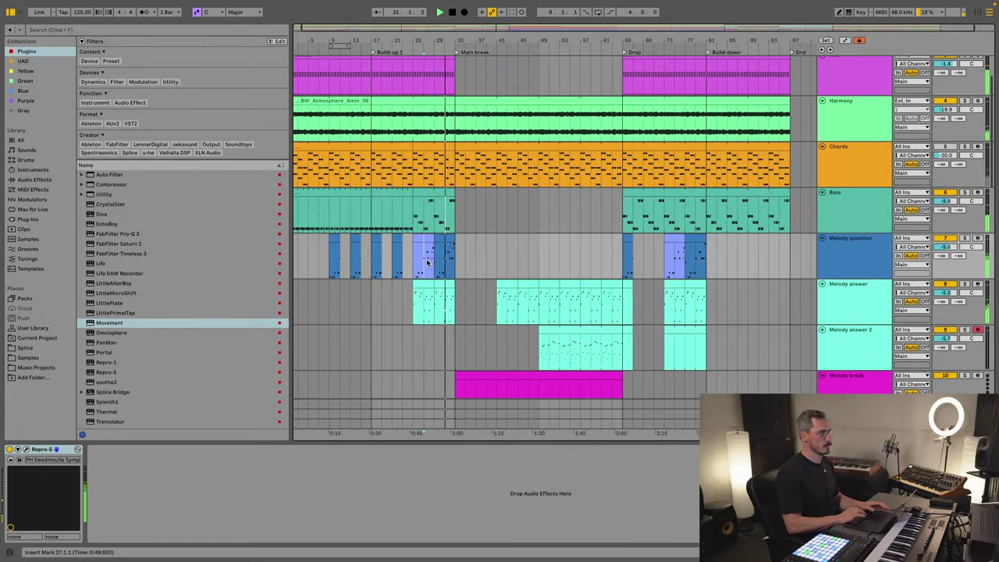
click(413, 263)
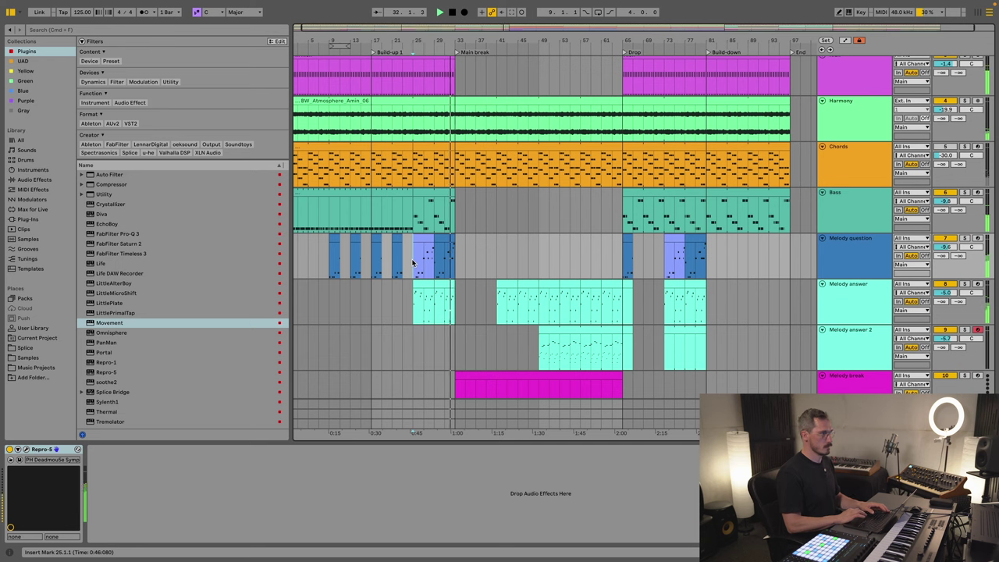
click(456, 261)
scroll(514, 263, down, 1)
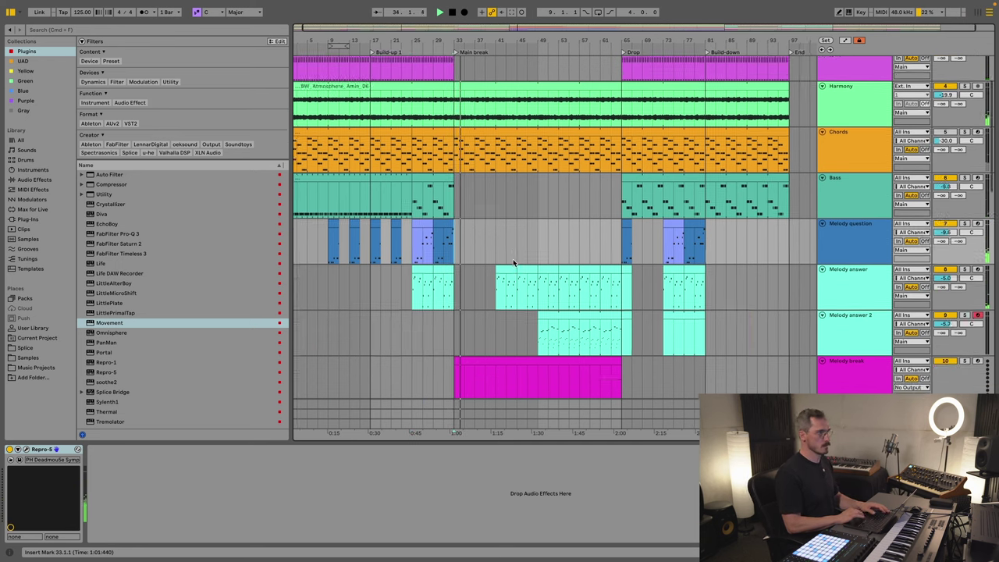
Step: Open the Movement effect on the Vocal track and move its window clear of the vocal clips before the main break
scroll(514, 263, down, 10)
click(514, 263)
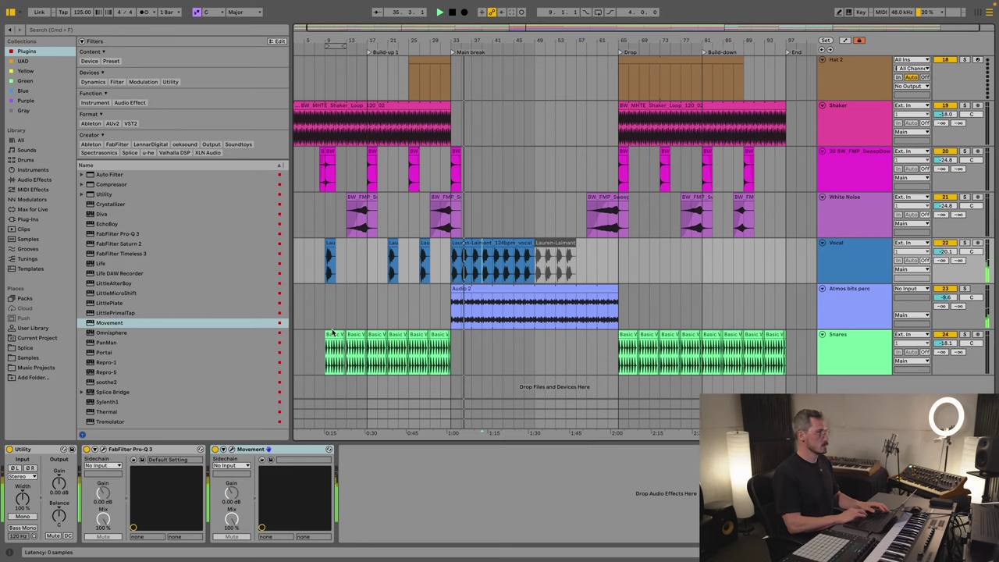
click(232, 451)
click(232, 451)
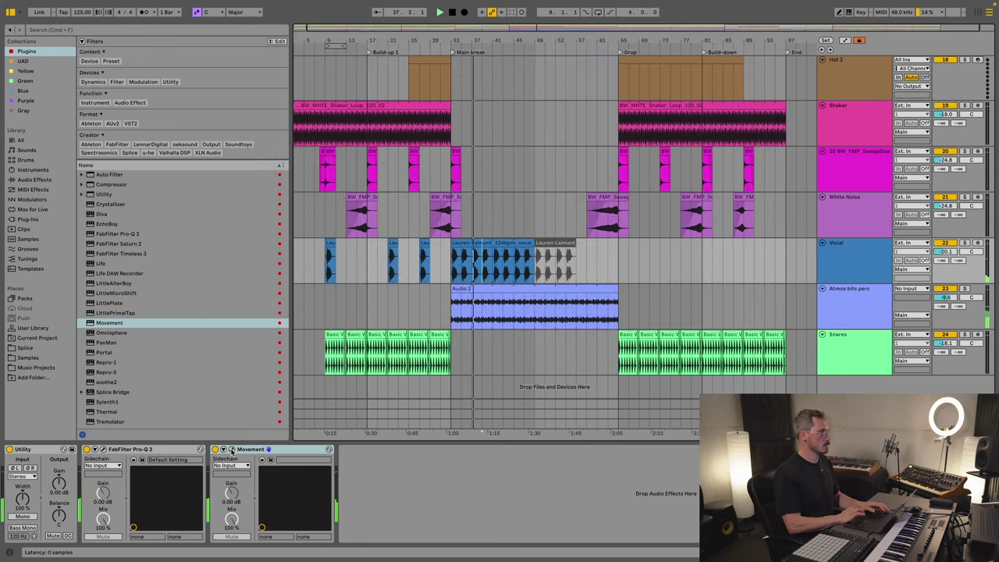
click(232, 451)
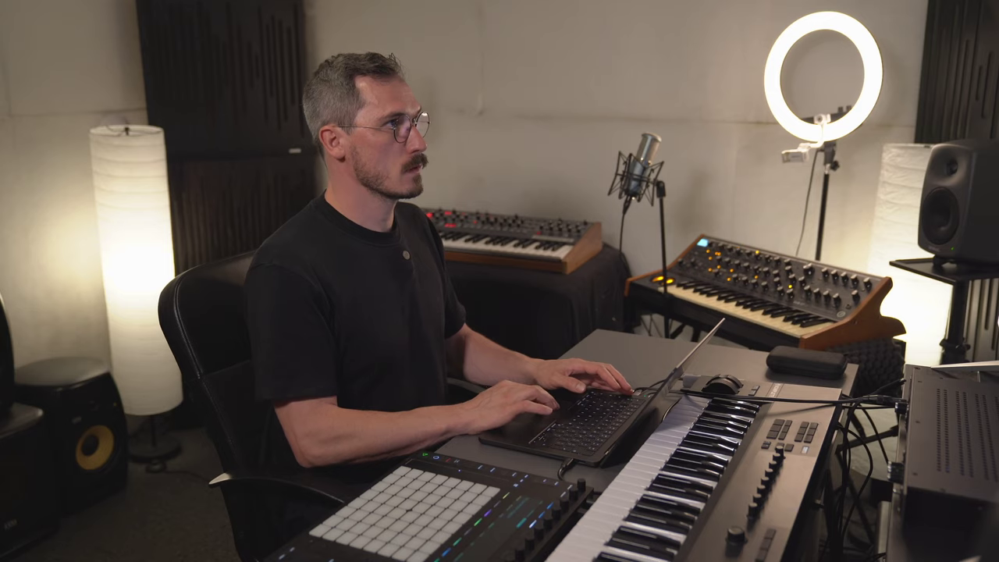
drag(420, 4, 754, 52)
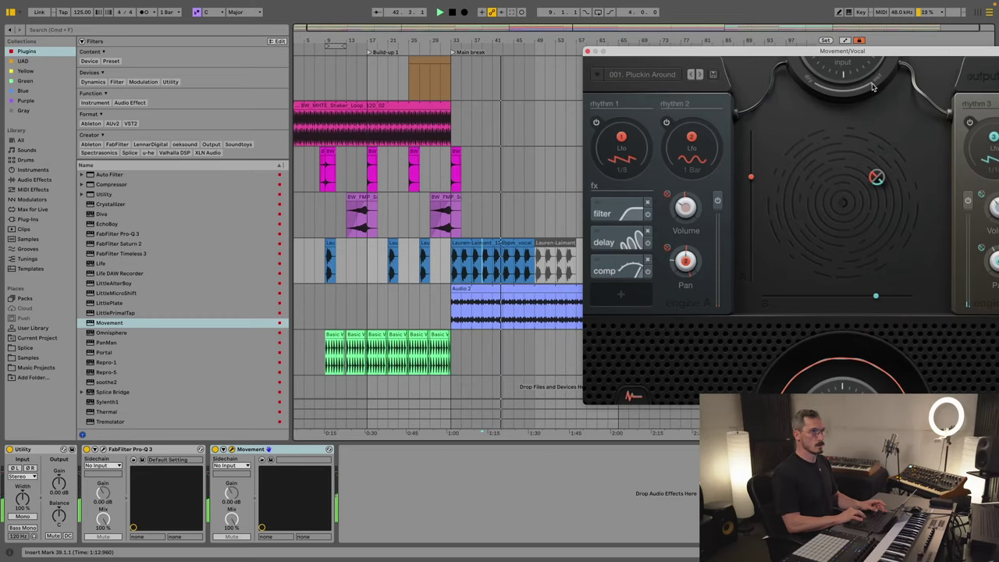
Step: Show automation, add Movement's Crossfade parameter to the Vocal track's device panel, and close the plug-in window
key(a)
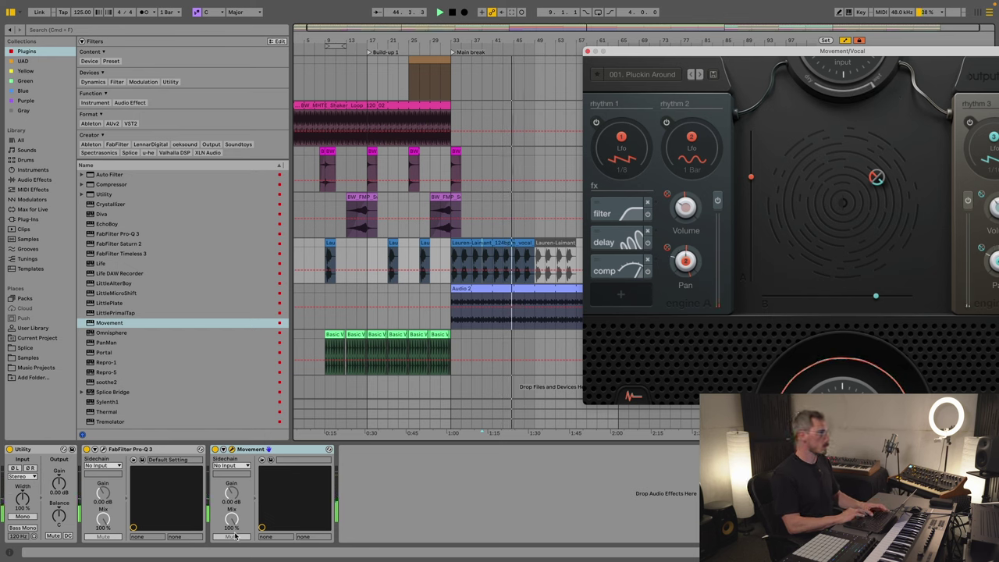
click(223, 449)
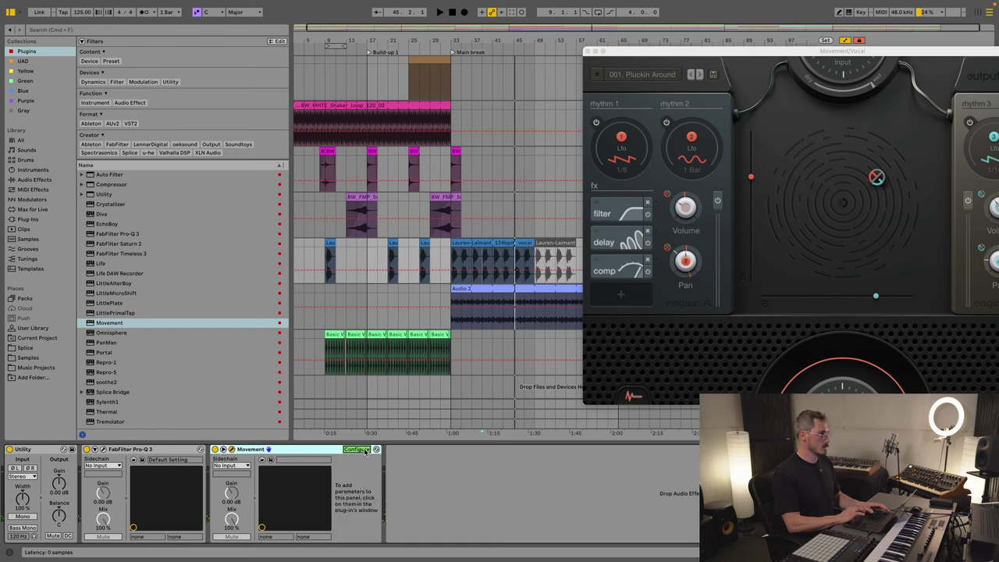
click(875, 85)
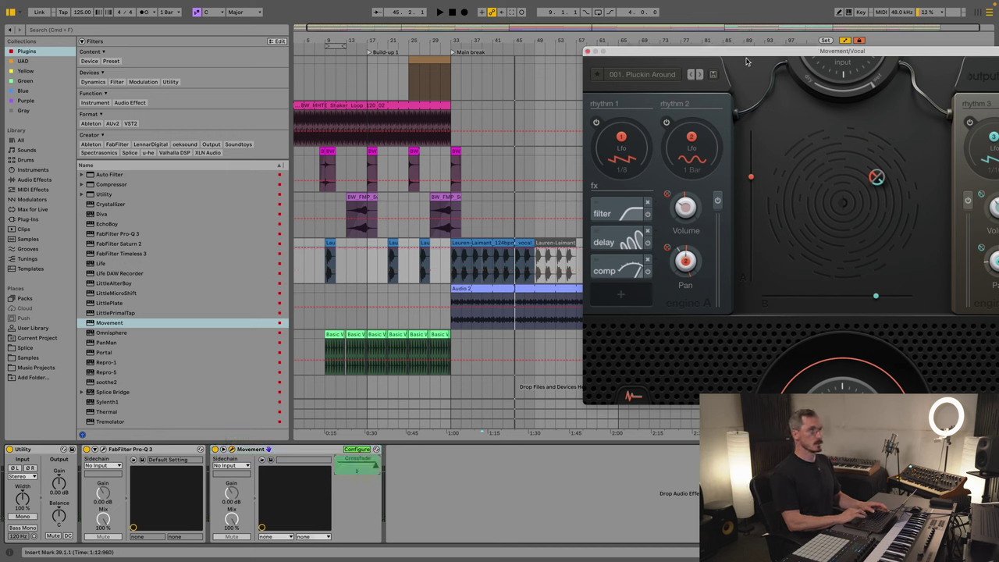
click(407, 504)
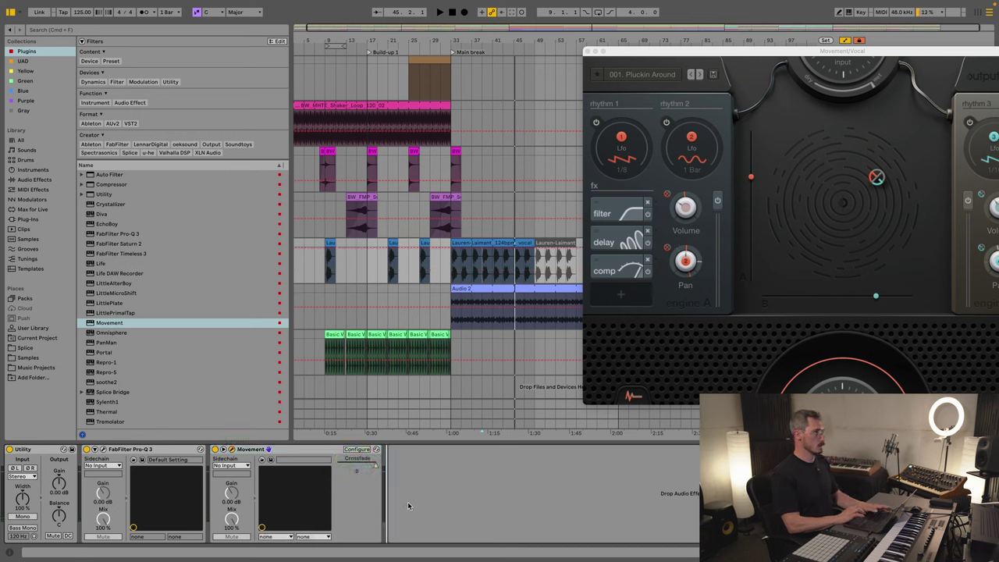
click(588, 52)
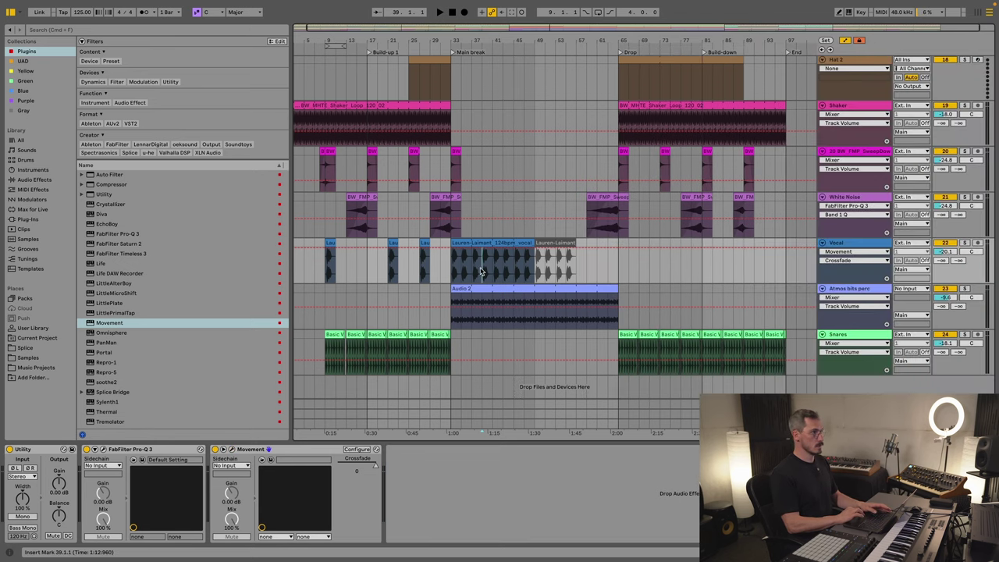
Step: Record Movement Crossfade automation on the Vocal track from bar 33 to about bar 49, dipping to its lowest near bar 43
key(space)
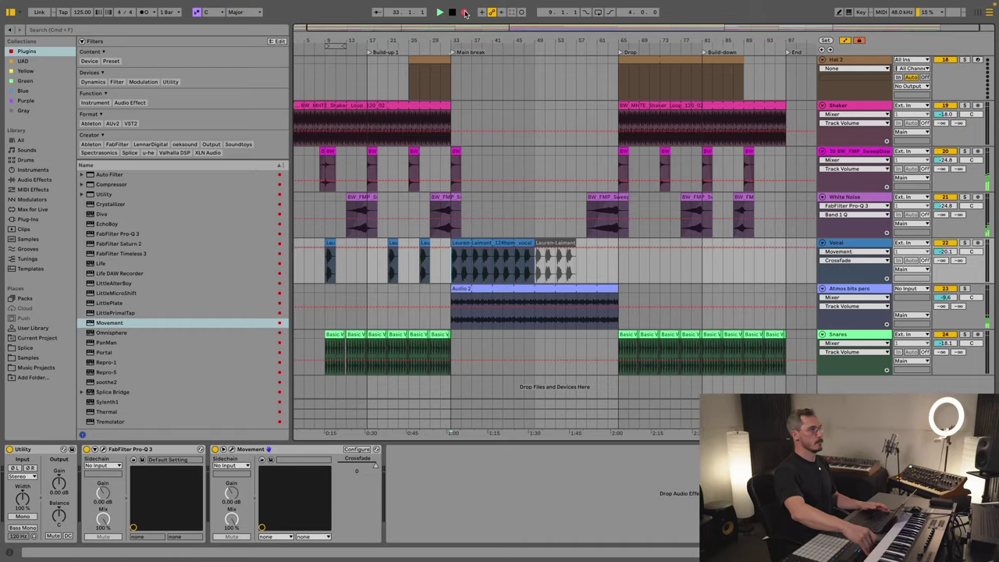
click(465, 13)
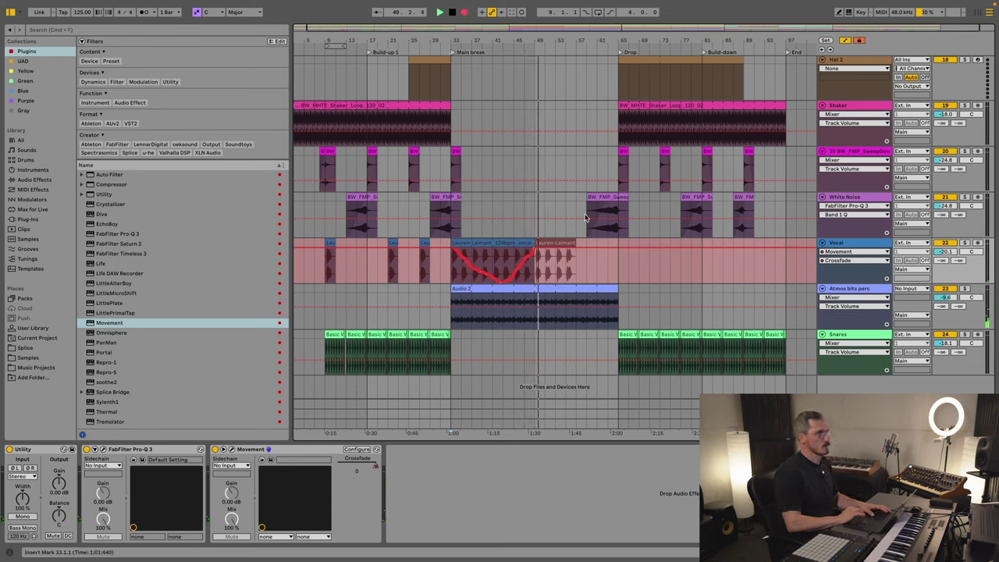
key(space)
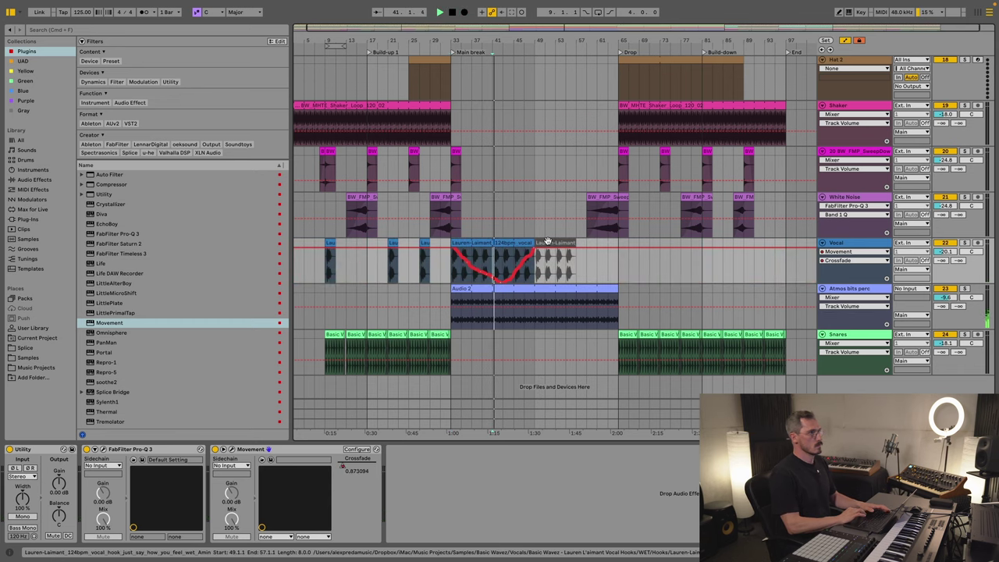
Step: Deactivate bars 42, 44, 46 and 48 of the Melody answer clip and play the section from bar 40
scroll(497, 261, up, 10)
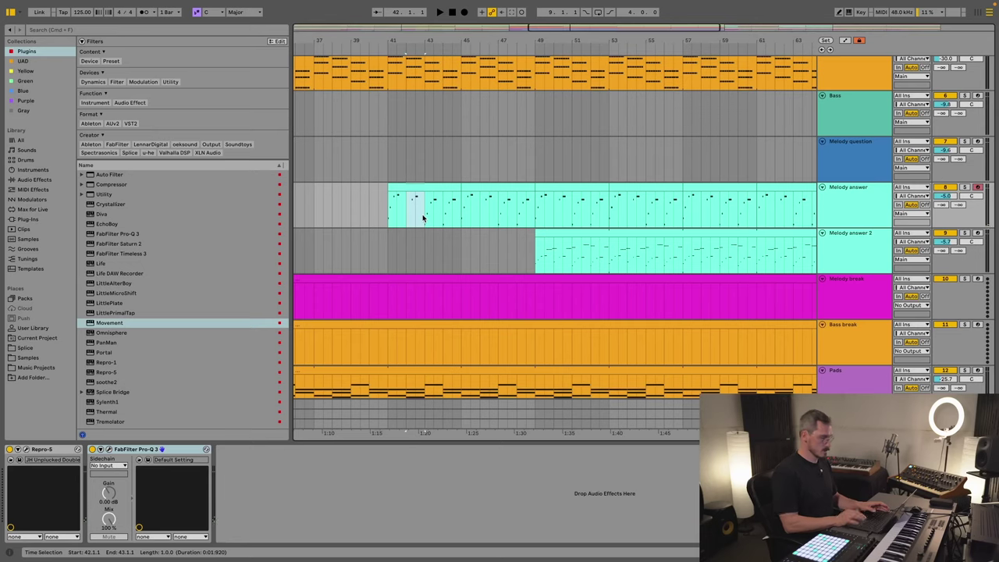
key(Delete)
click(449, 212)
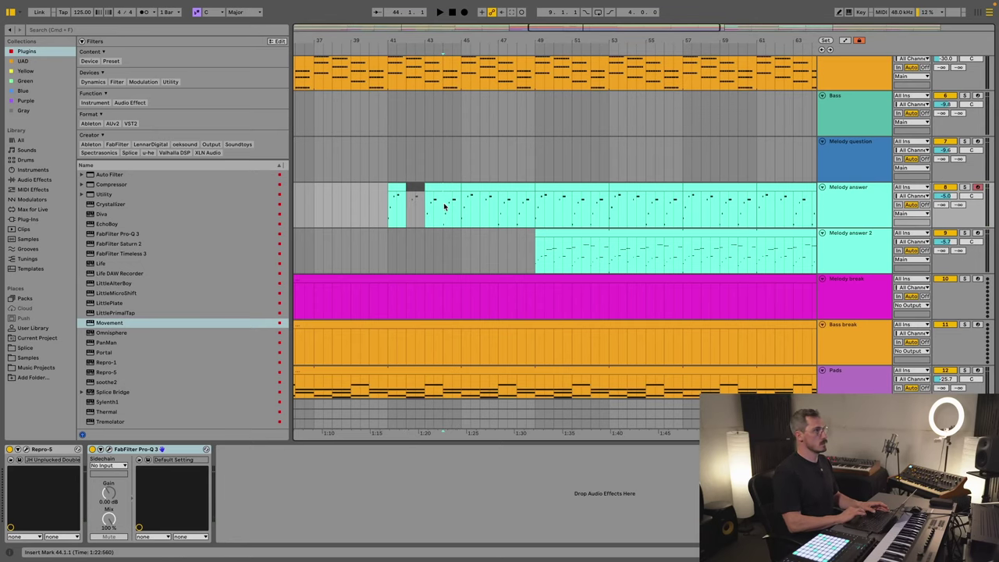
key(Delete)
drag(480, 210, 533, 218)
key(Delete)
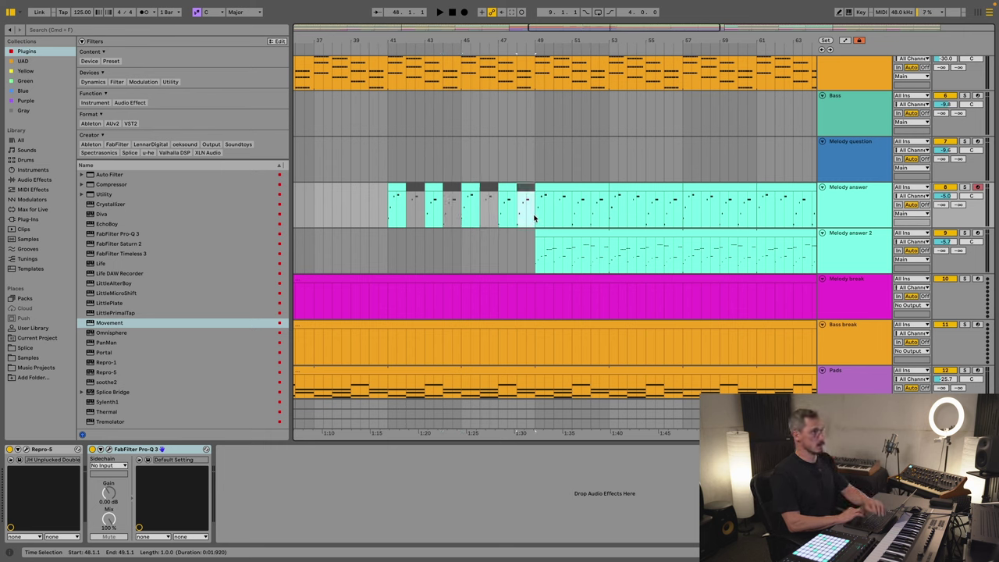
key(minus)
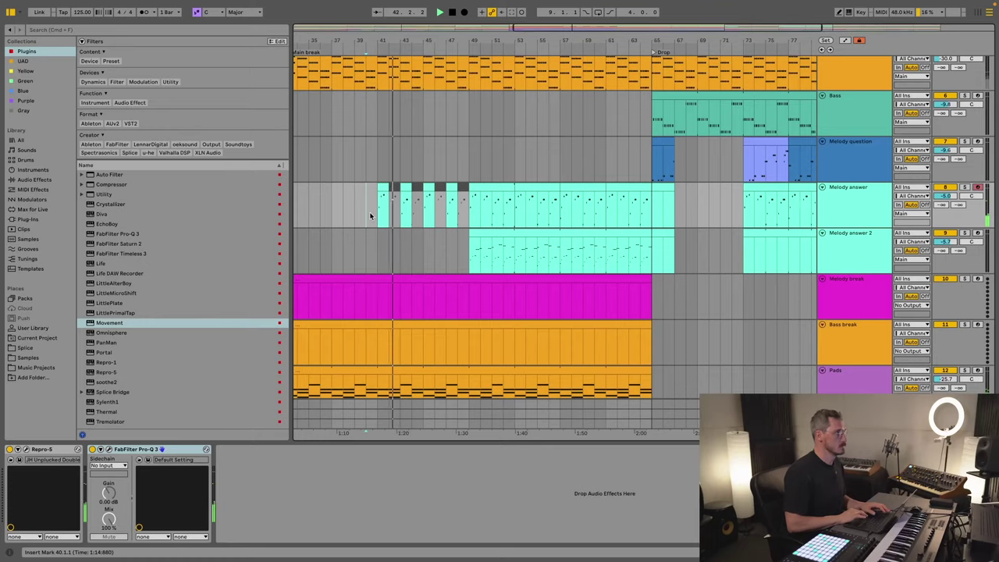
Step: Compare the two melody parts before the main break and deactivate the Melody question clips from bar 25 to 33, keeping Melody answer active
click(39, 450)
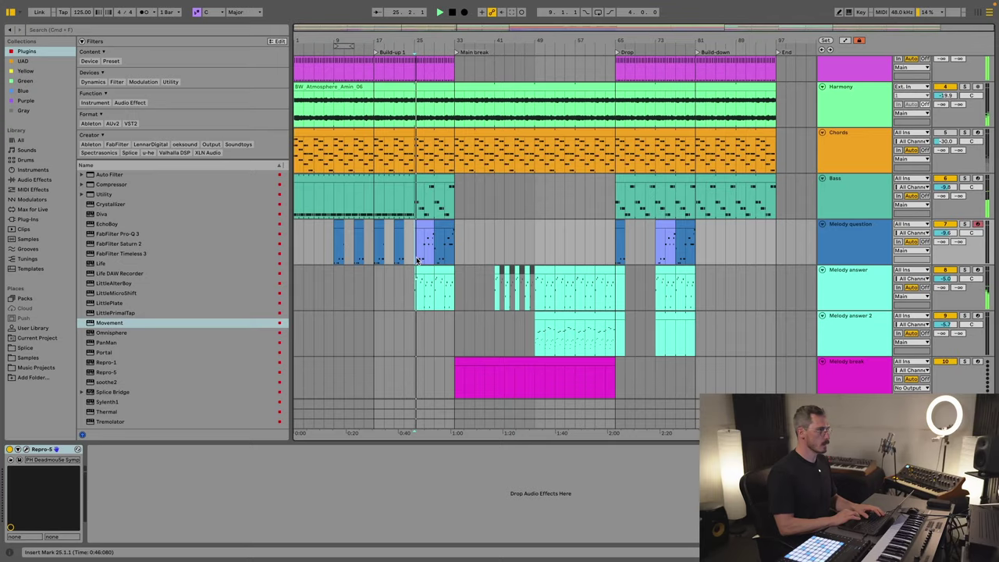
scroll(416, 260, down, 3)
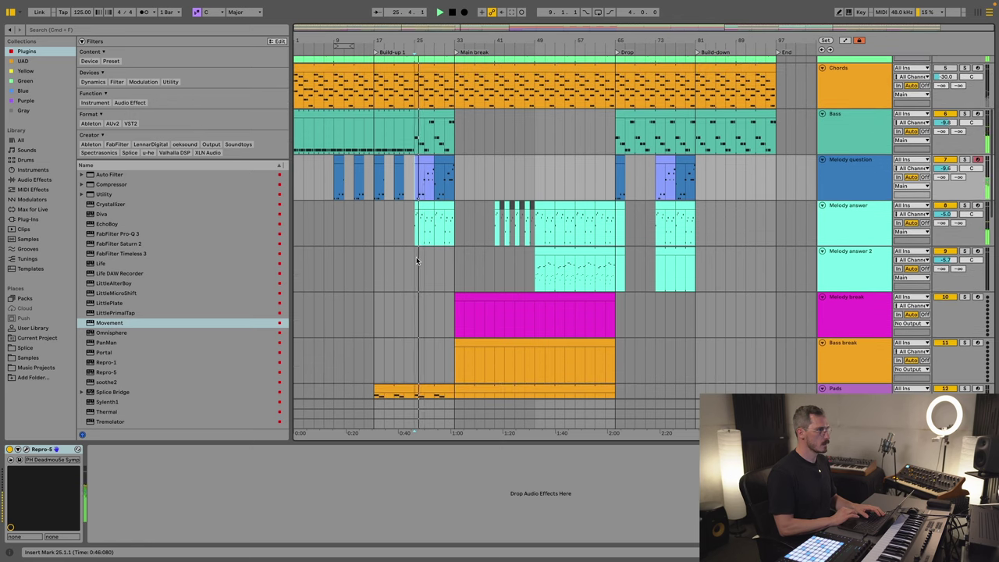
click(395, 232)
click(399, 190)
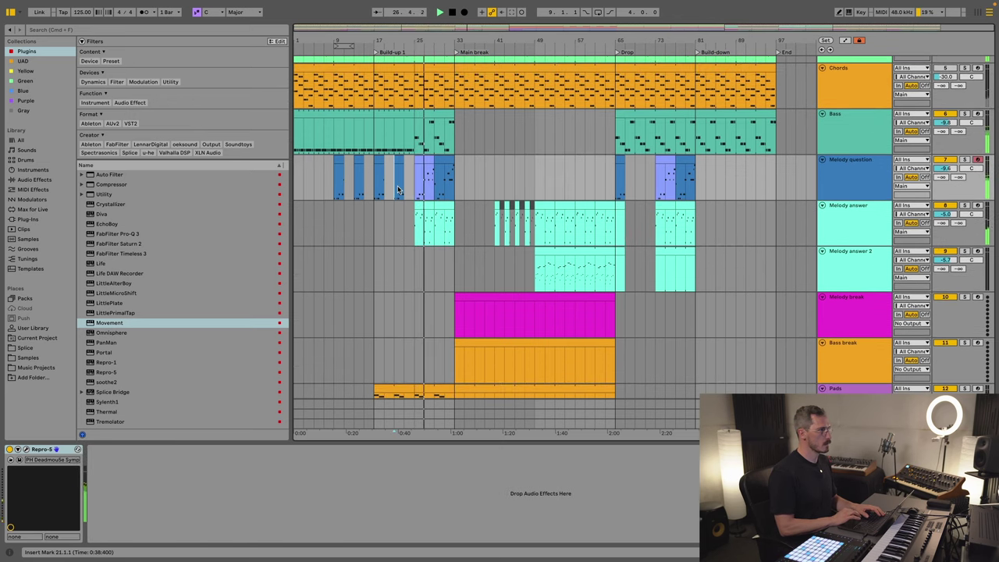
scroll(426, 187, down, 5)
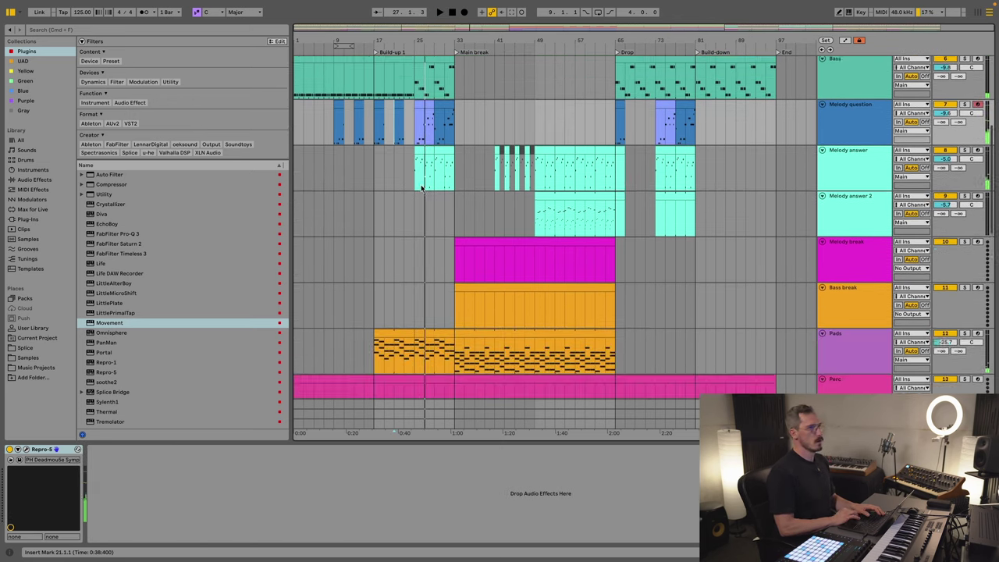
scroll(422, 187, up, 5)
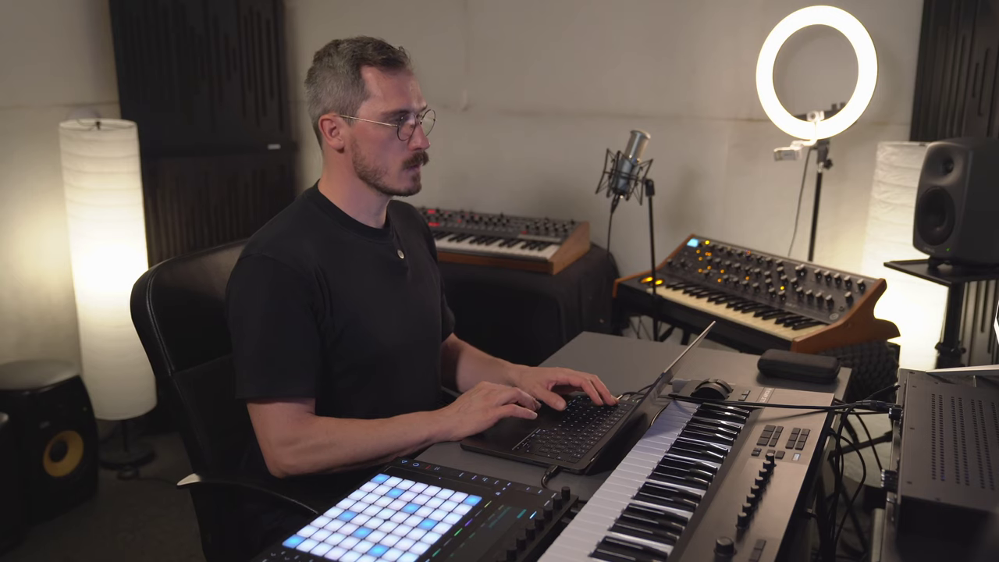
click(448, 230)
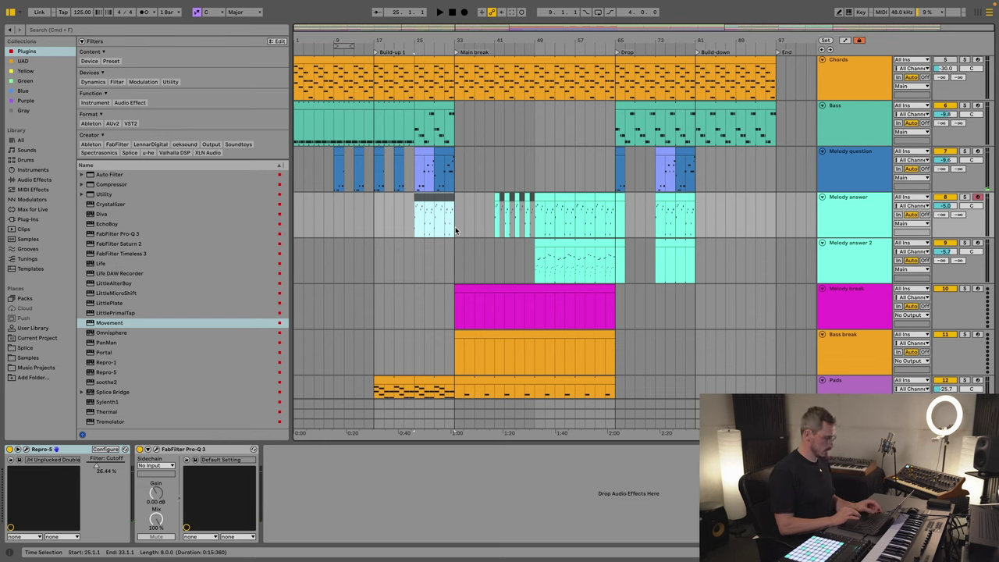
key(super+v)
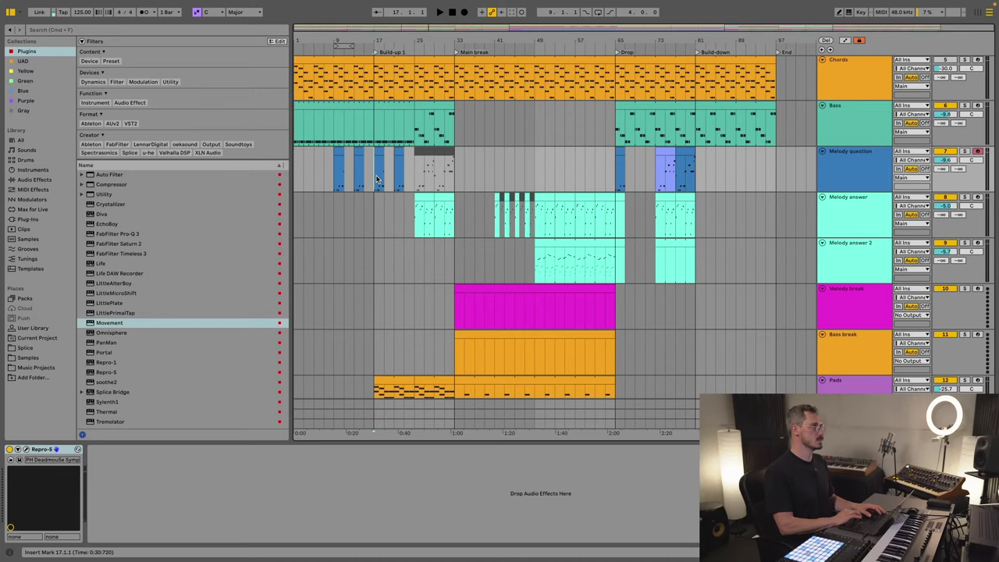
Step: Play the build-up from bar 17 and review the melody, pad, bass and drum tracks into bar 25
key(space)
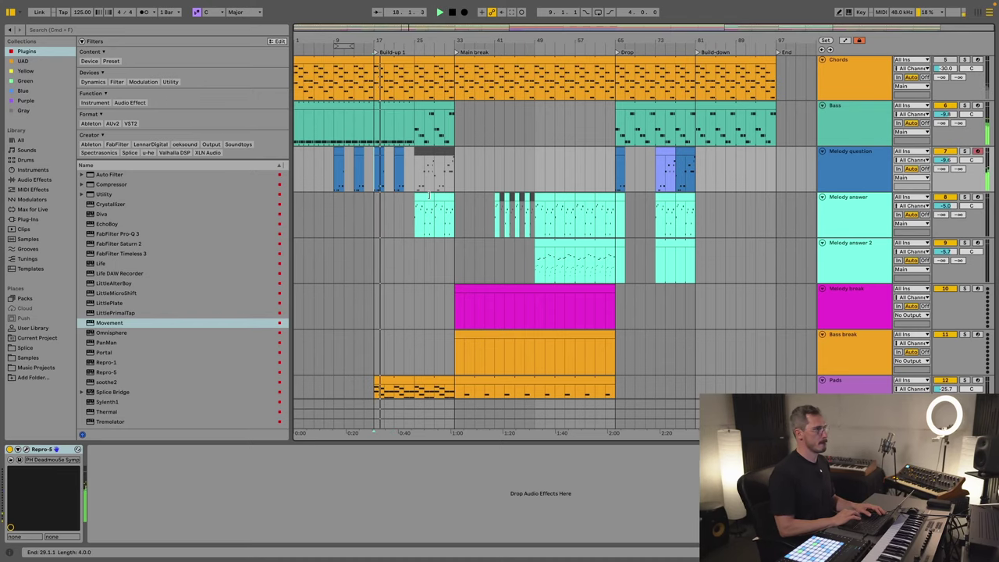
scroll(430, 199, down, 2)
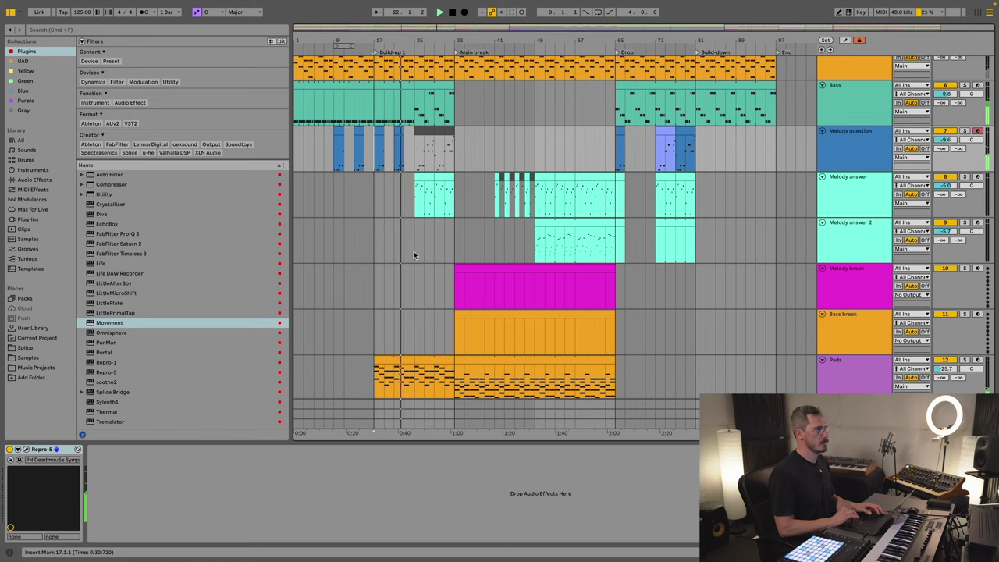
scroll(414, 251, down, 4)
scroll(415, 254, up, 8)
scroll(414, 258, up, 1)
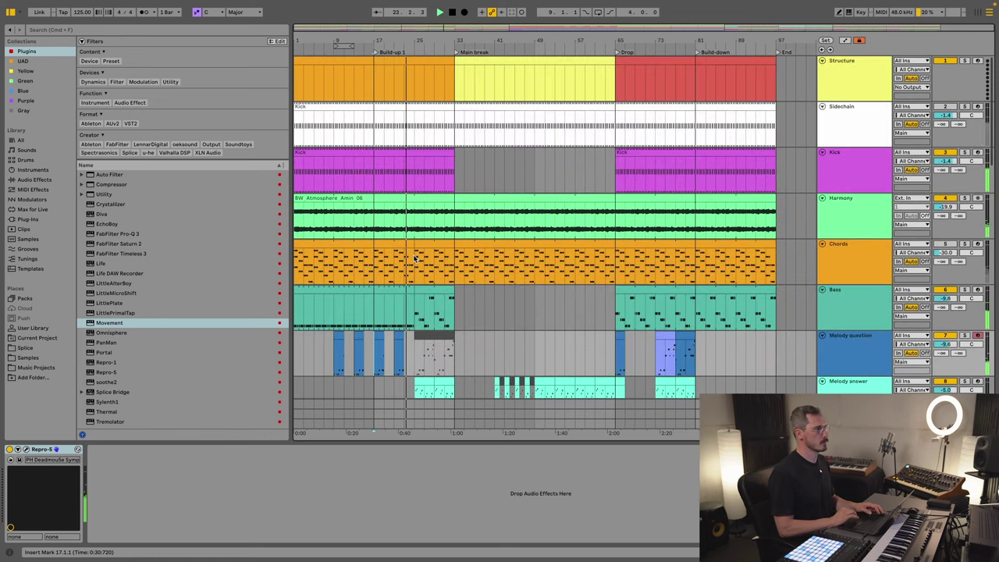
scroll(415, 258, down, 2)
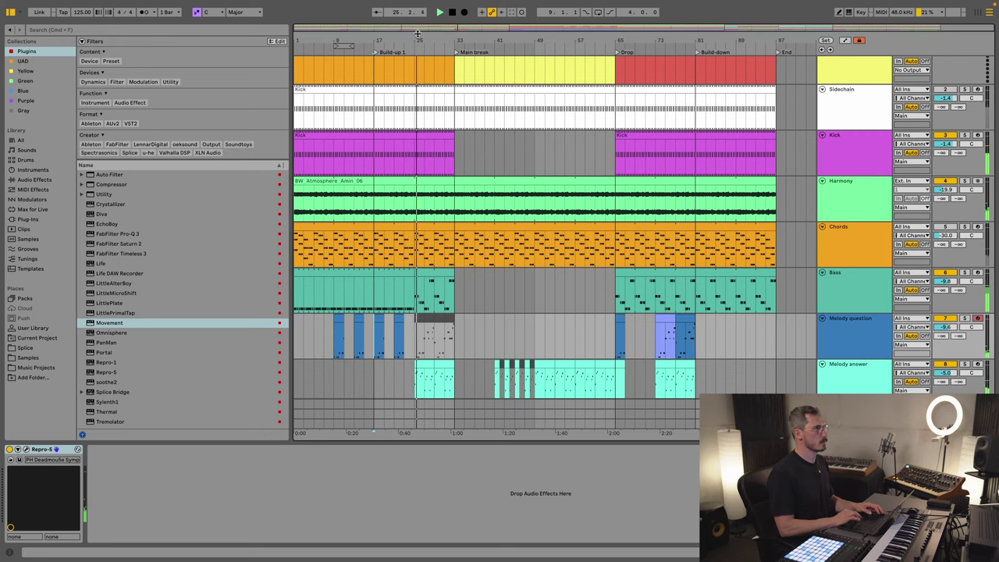
Step: Play the kick part from bar 21 and deactivate the Kick clip from bar 24 to 25
key(plus)
click(381, 176)
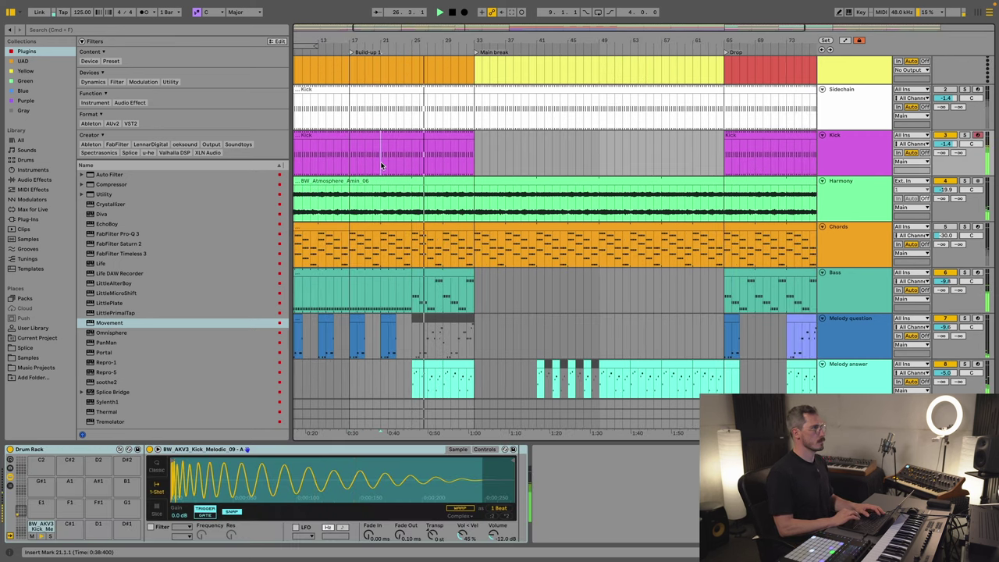
key(space)
key(space)
click(412, 166)
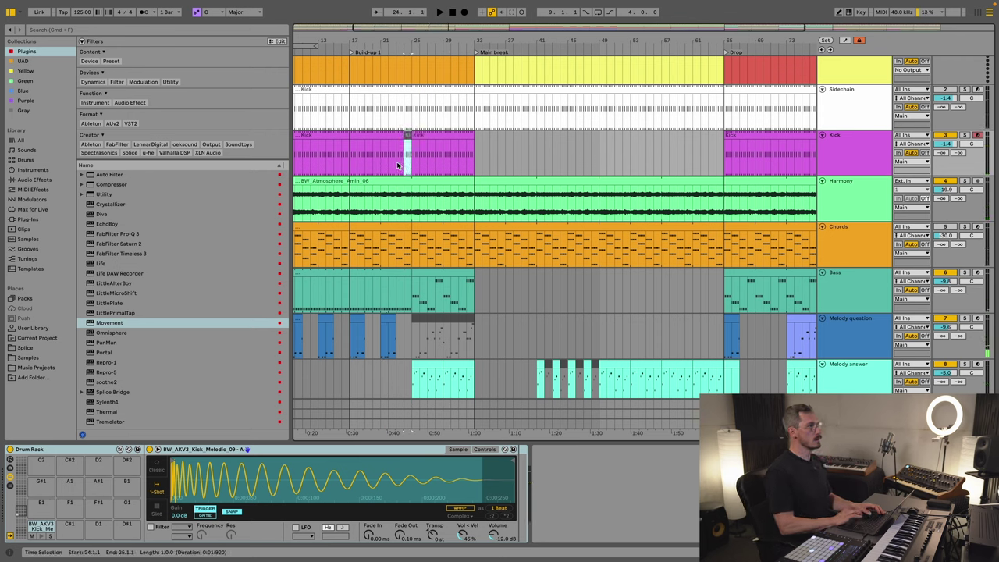
Step: Extend the active Dulus Hat Loop clip on the Tops track over its deactivated section up to bar 33
click(398, 165)
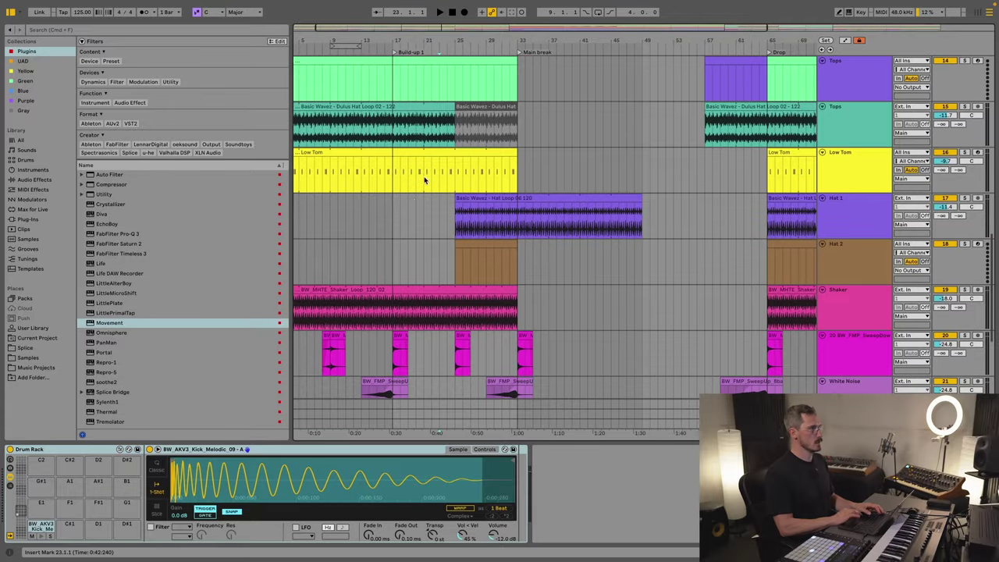
click(441, 104)
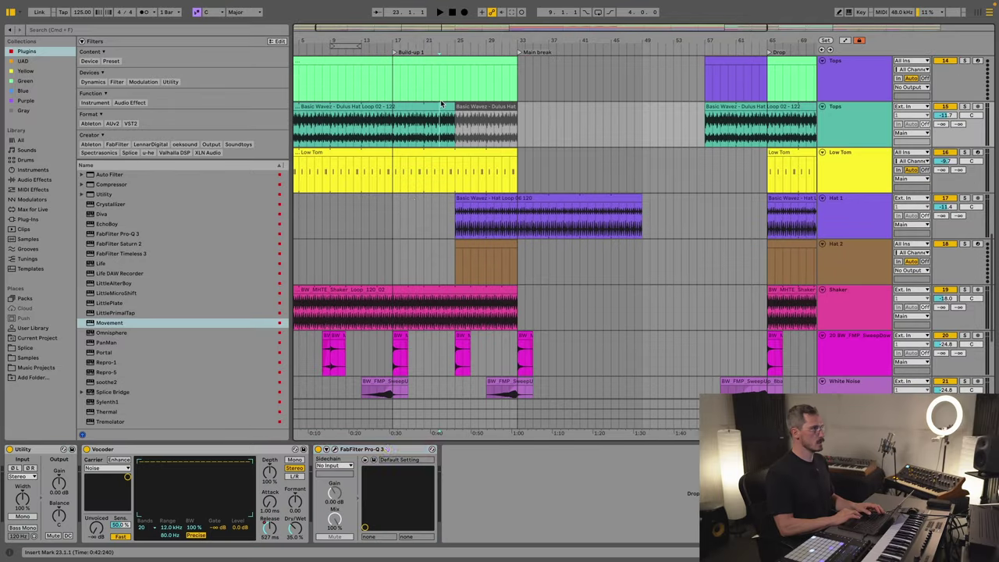
click(472, 108)
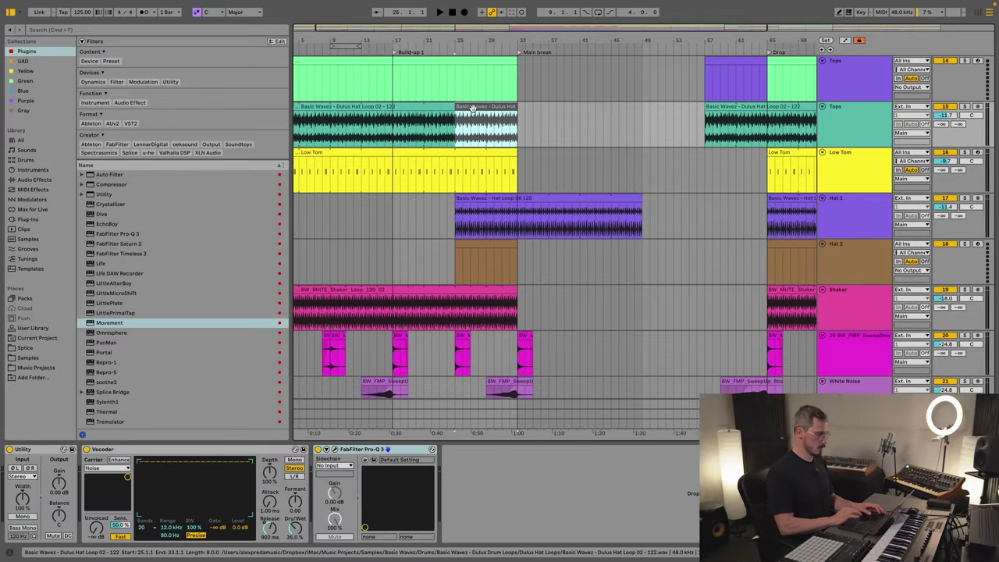
drag(456, 109, 295, 110)
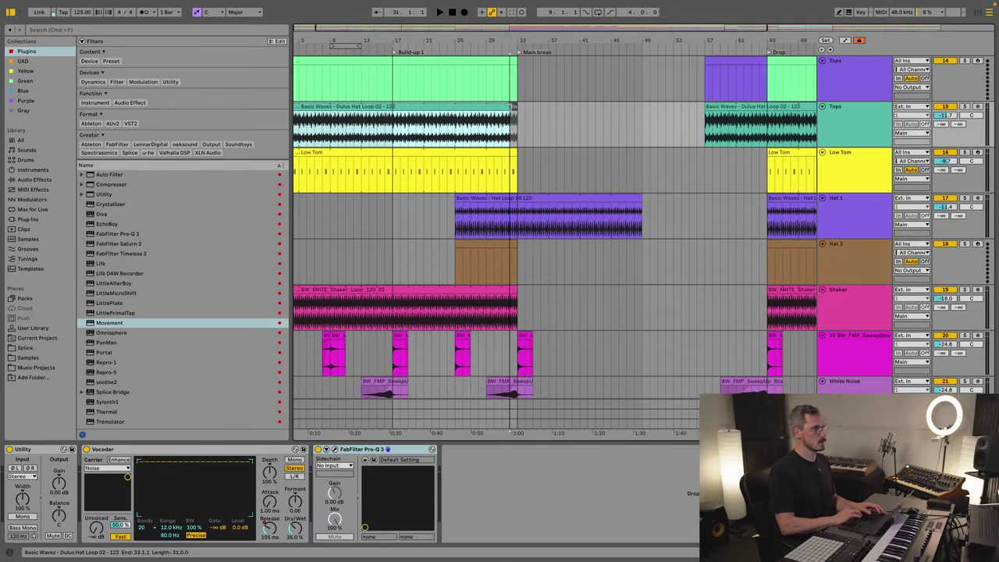
click(428, 131)
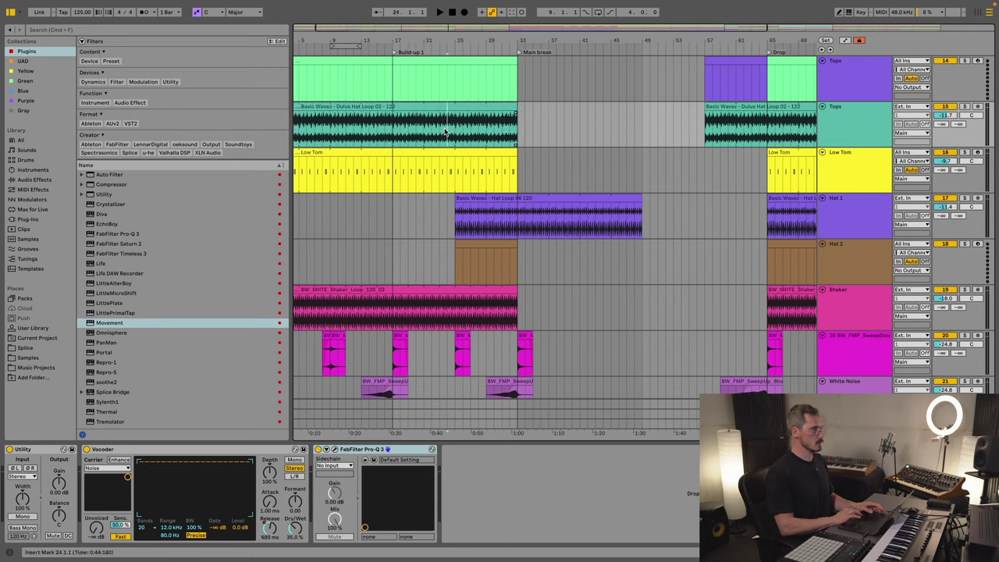
Step: Make the Tops track's Vocoder Release Time automation drop abruptly at bar 25, play it from bar 23, and hide the automation
key(a)
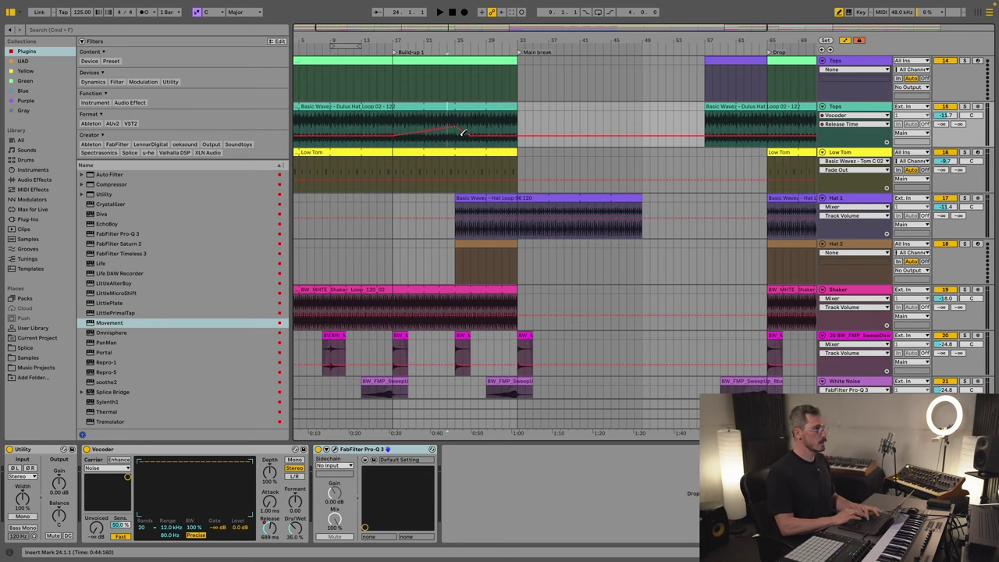
drag(464, 134, 439, 137)
key(space)
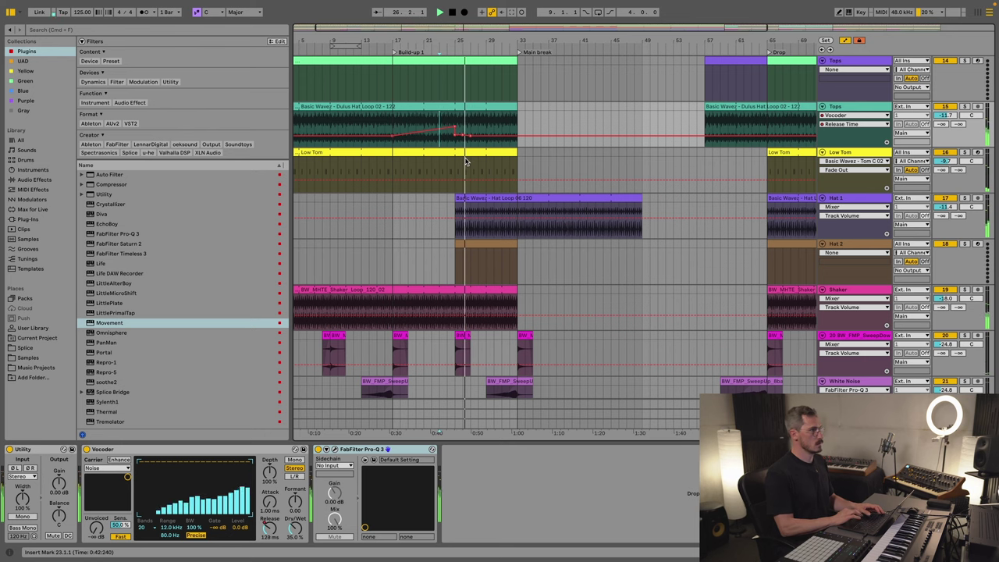
key(a)
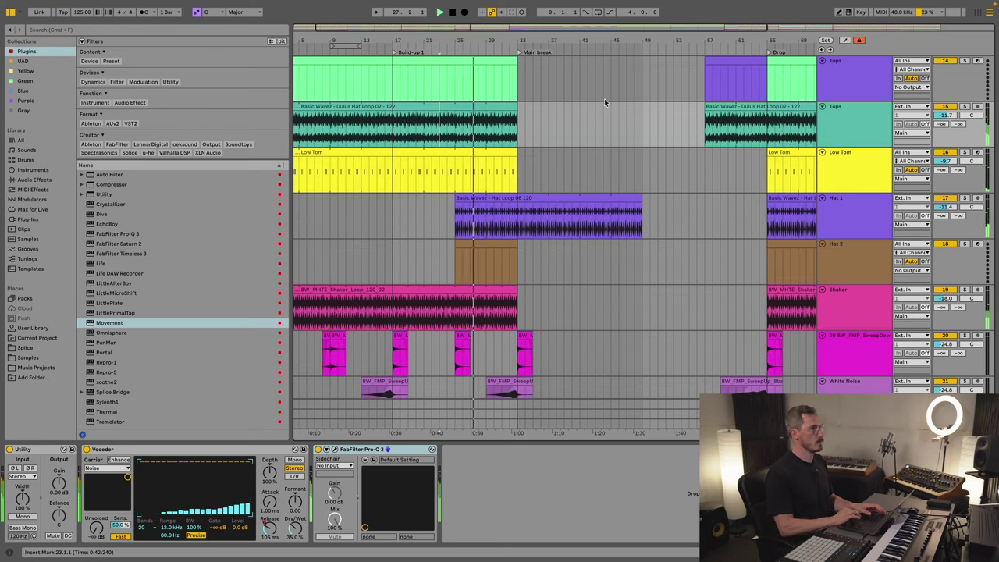
Step: Record a Repro-5 filter cutoff movement on the Melody answer track from bar 25 into the main break
drag(484, 45, 484, 40)
scroll(490, 258, down, 10)
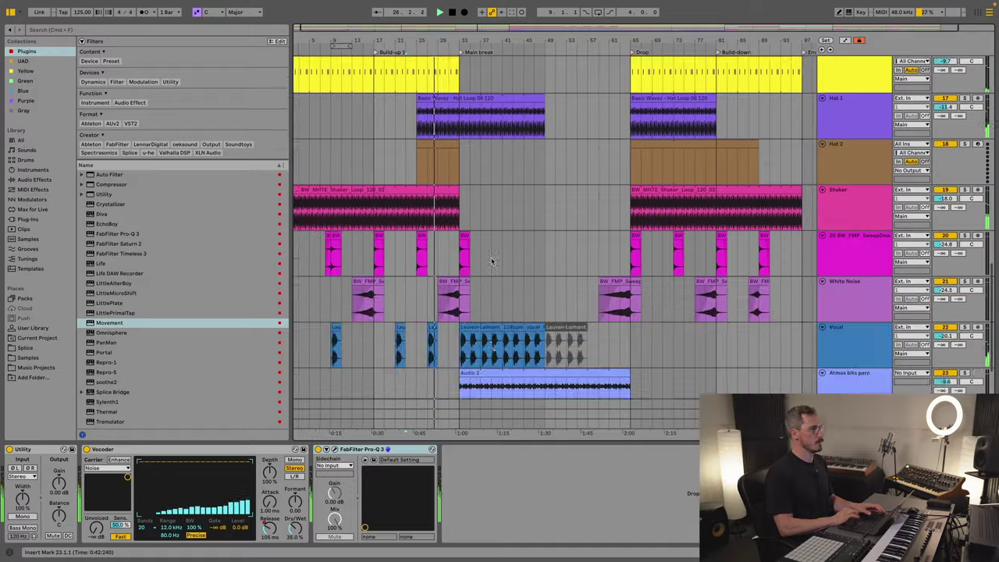
scroll(490, 258, up, 15)
scroll(490, 258, down, 5)
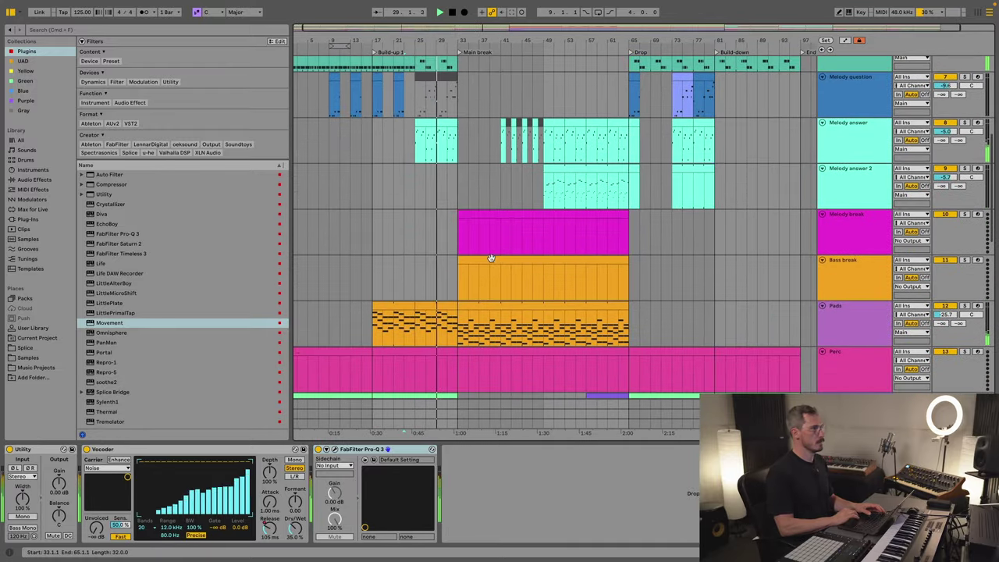
click(417, 156)
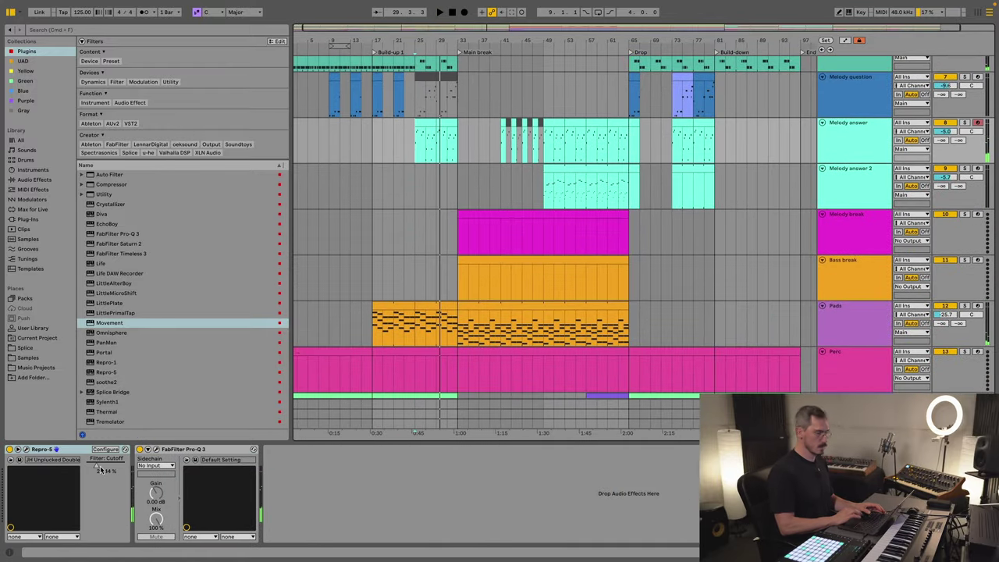
key(space)
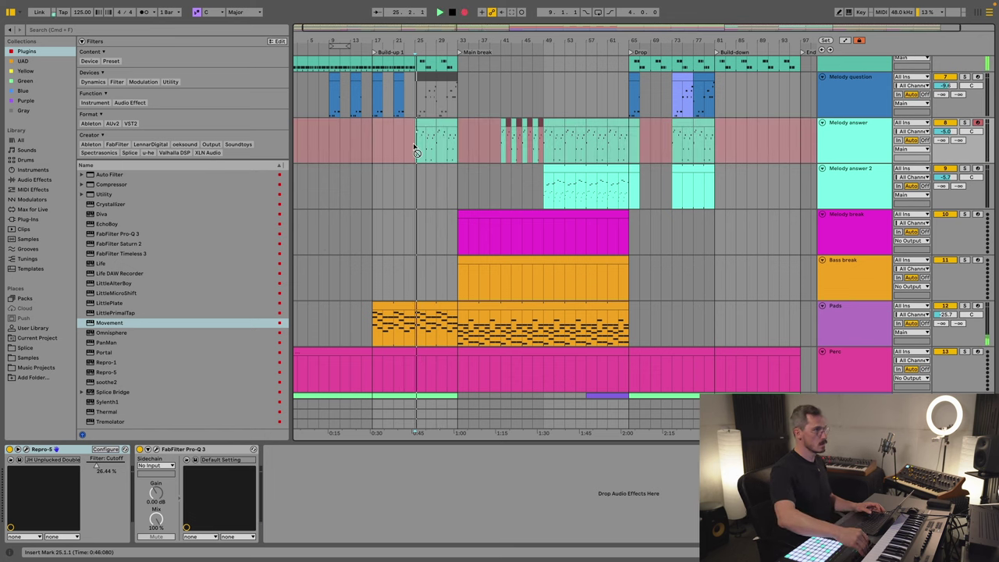
key(space)
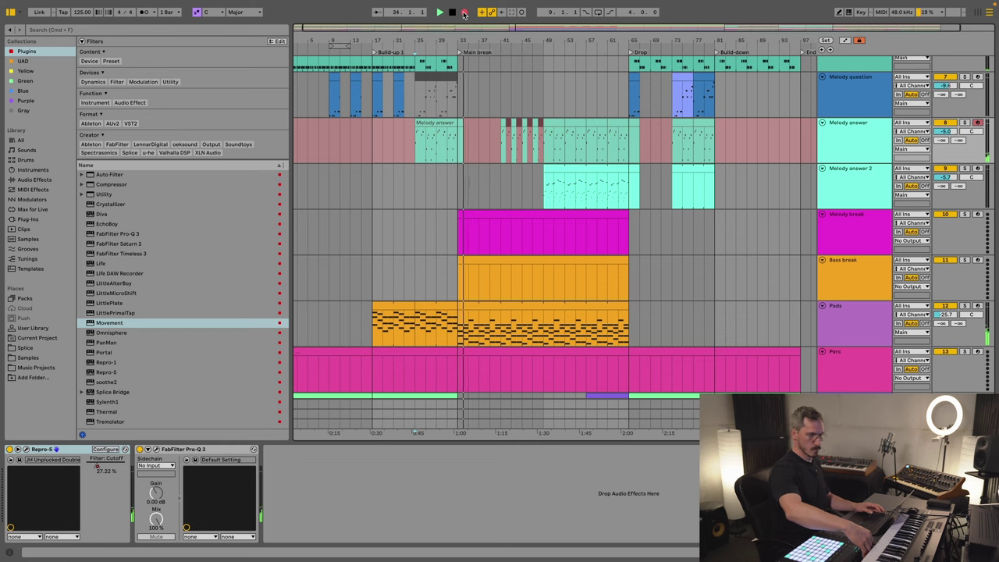
click(464, 14)
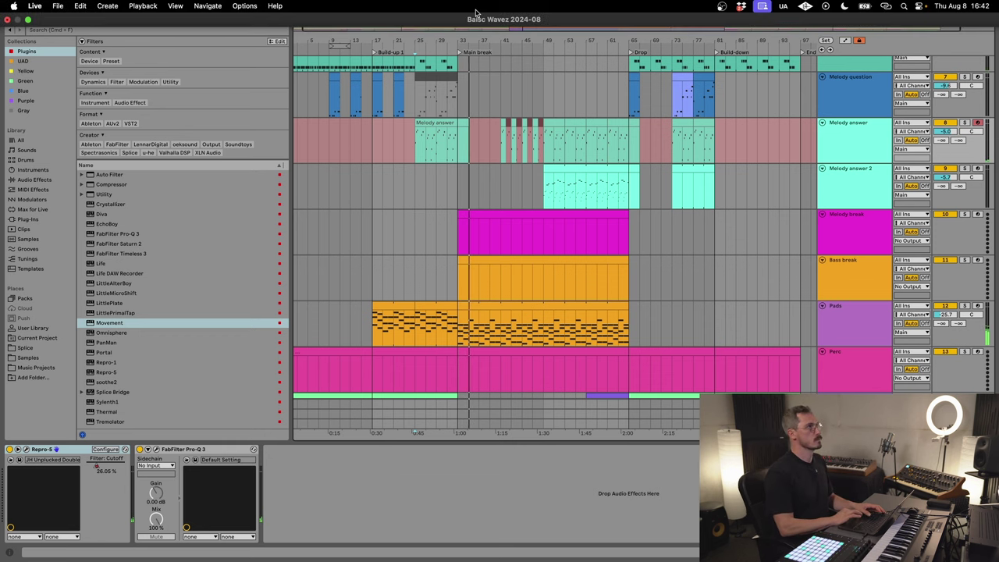
click(464, 14)
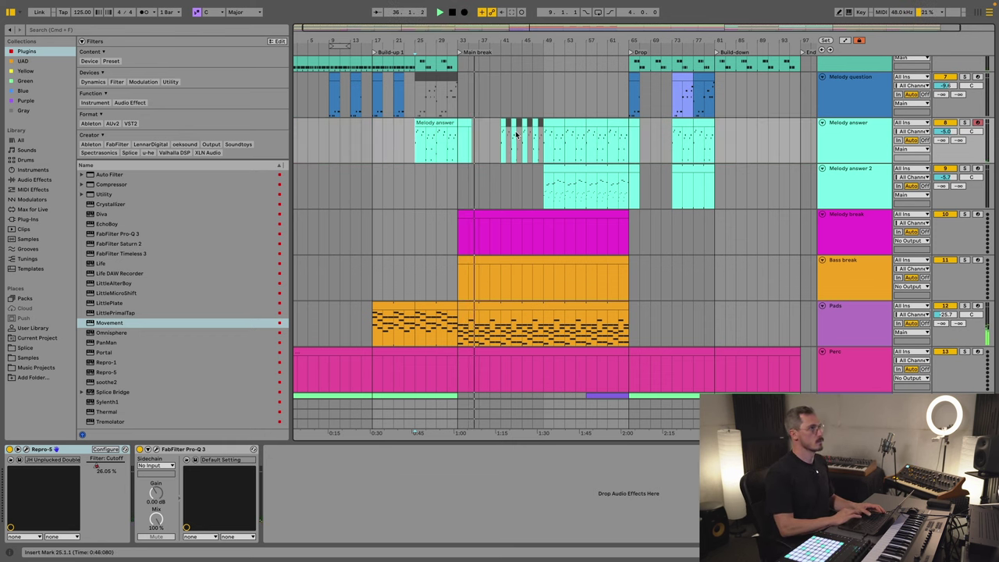
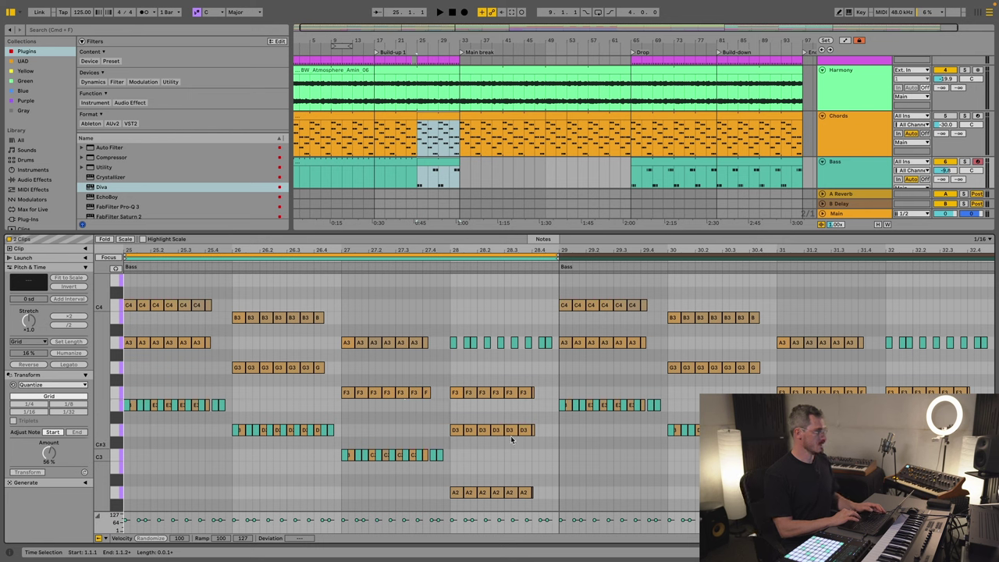
Step: Open only the Bass clip starting at bar 25 and raise its first-bar notes five semitones to A3
click(543, 436)
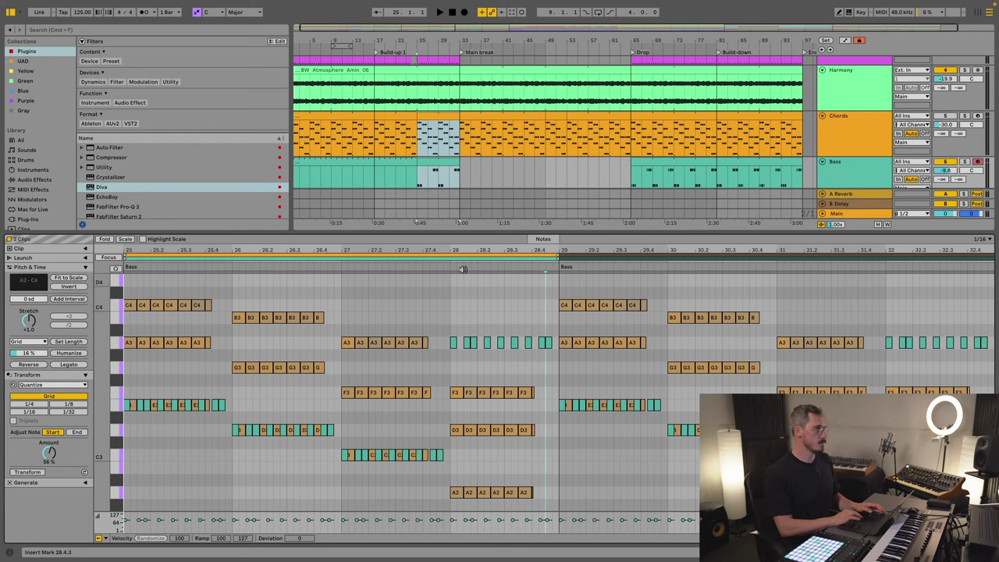
click(442, 161)
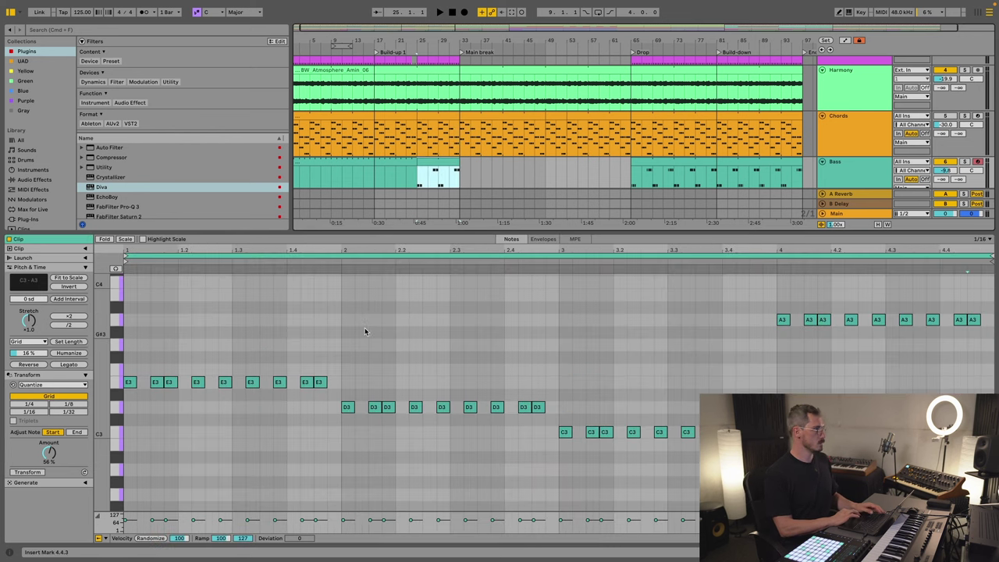
drag(341, 381, 128, 383)
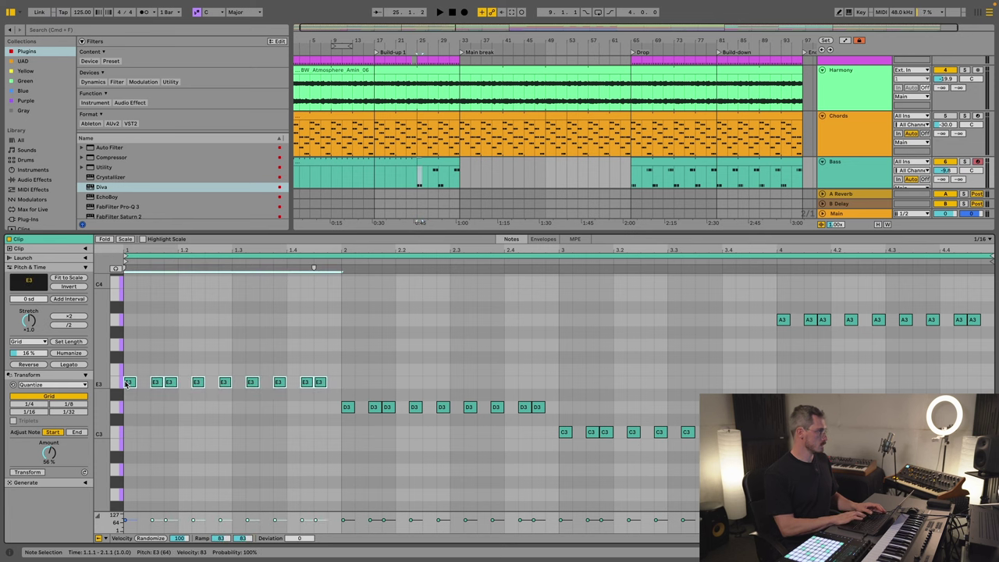
key(Up)
key(Up)
key(Up)
key(Up)
key(Up)
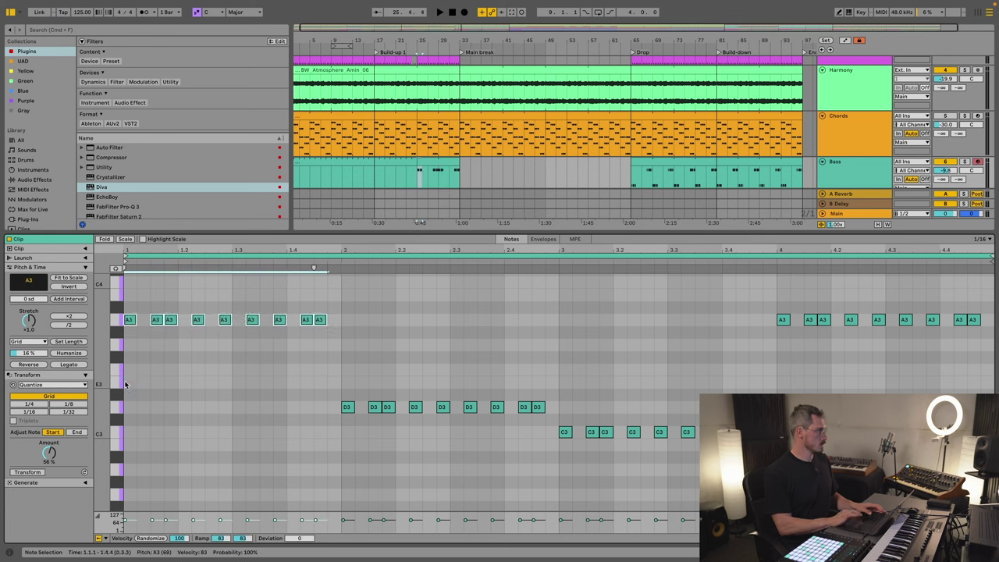
Step: Raise the second-bar notes of the Bass clip five semitones to G3
click(240, 422)
drag(240, 422, 553, 408)
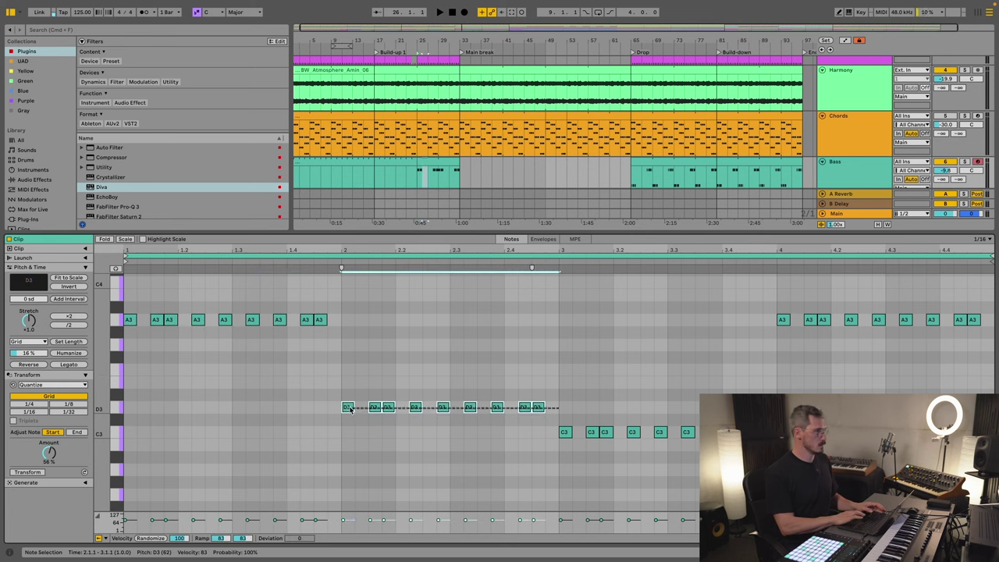
key(Up)
key(Up)
key(Up)
key(Up)
key(Up)
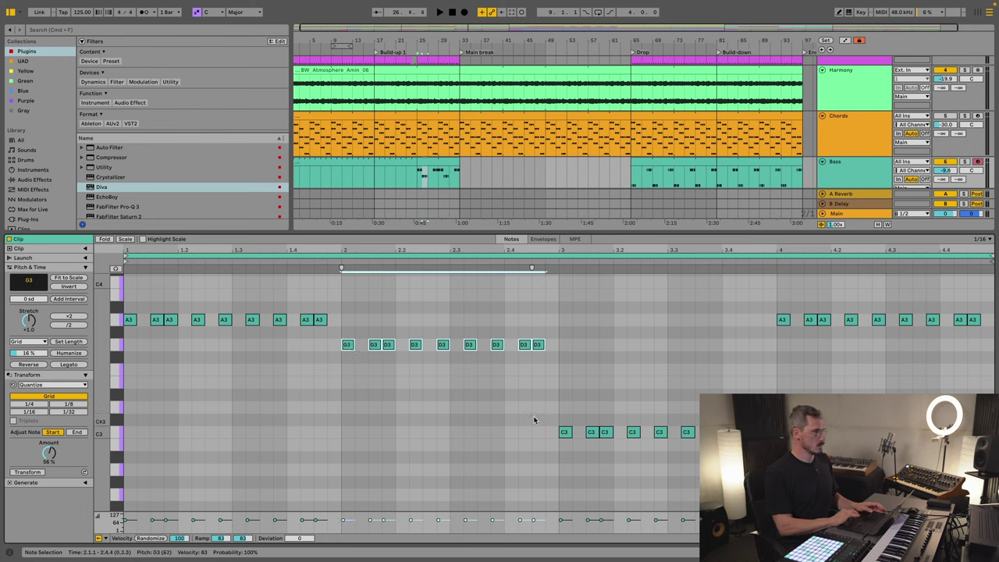
Step: Raise the third-bar notes of the Bass clip five semitones to F3
drag(524, 422, 706, 457)
key(Up)
key(Up)
key(Up)
key(Up)
key(Up)
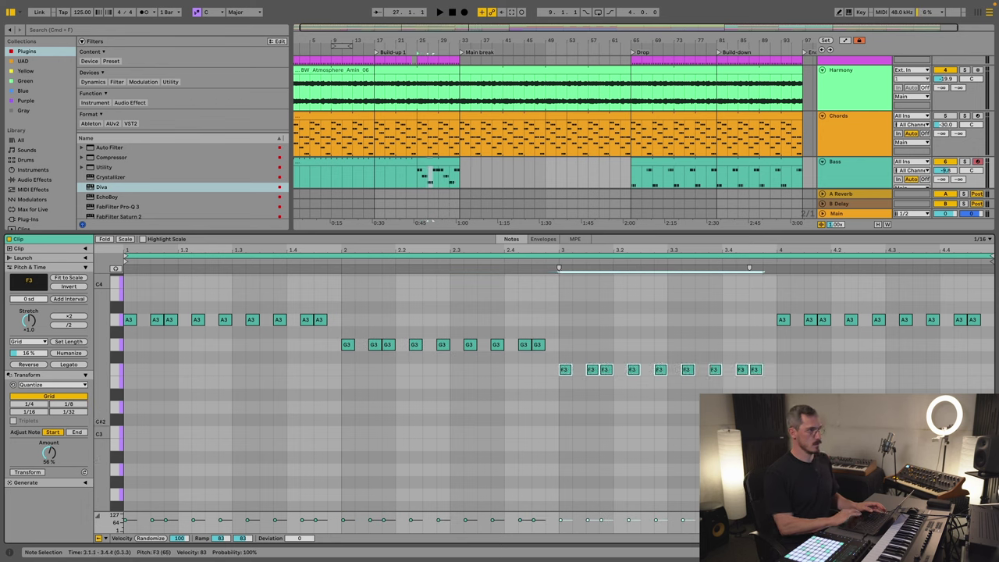
Step: Lower the fourth-bar notes of the Bass clip seven semitones to D3
drag(775, 331, 992, 305)
key(Down)
key(Down)
key(Down)
key(Down)
key(Down)
key(Down)
key(Down)
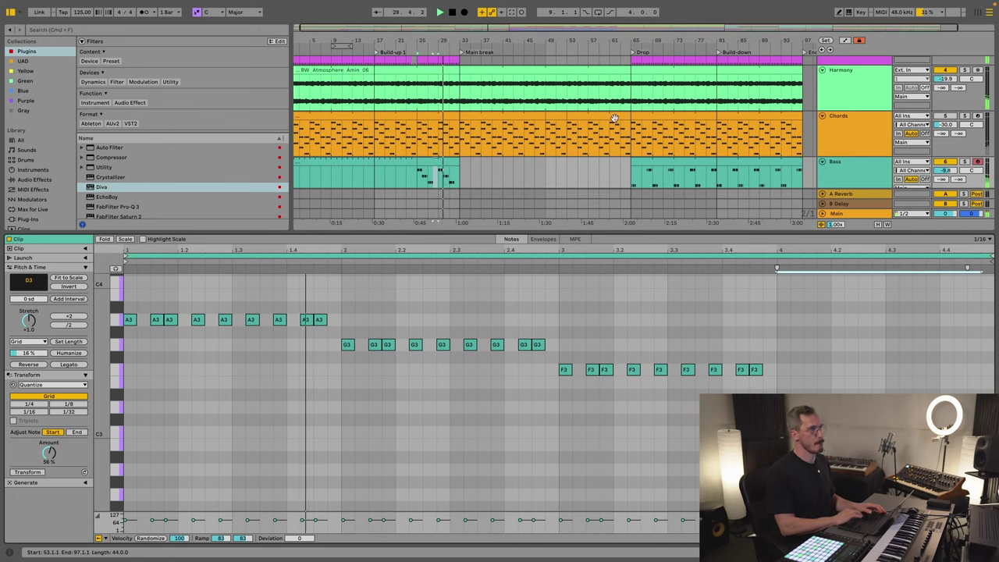
Step: Duplicate the Bass section from bar 65 to 69 and play the arrangement from bar 29
key(ctrl+alt+l)
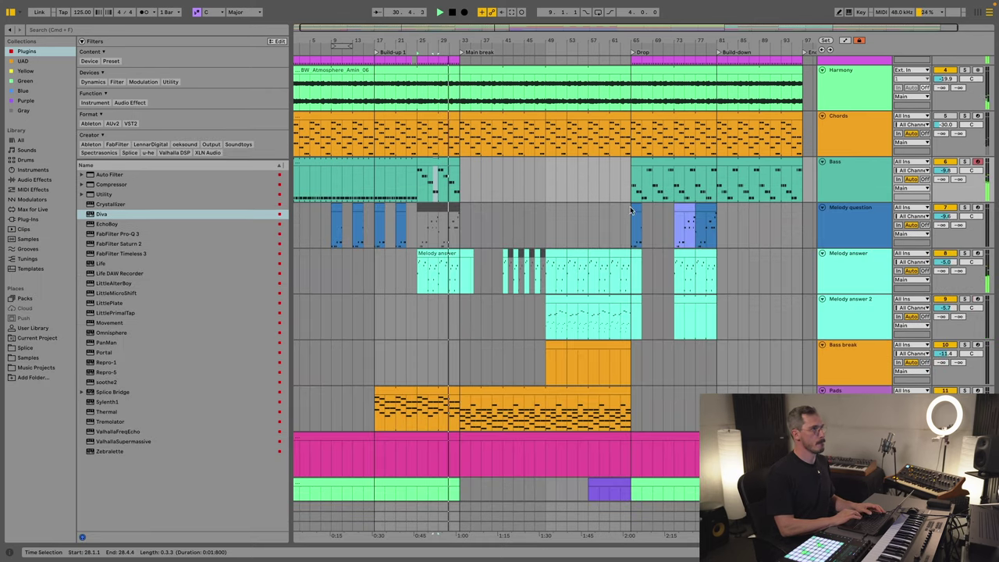
drag(632, 191, 648, 196)
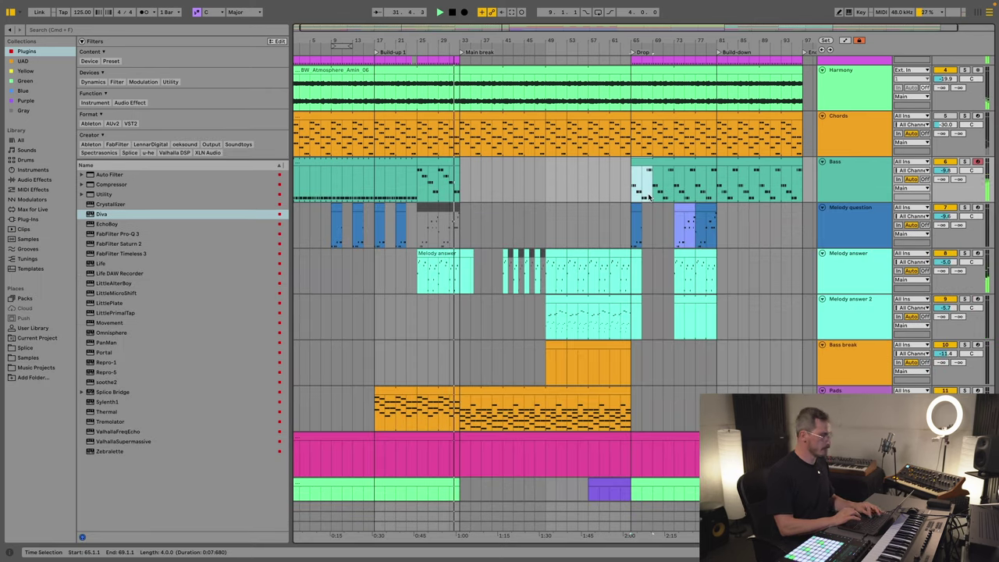
key(ctrl+d)
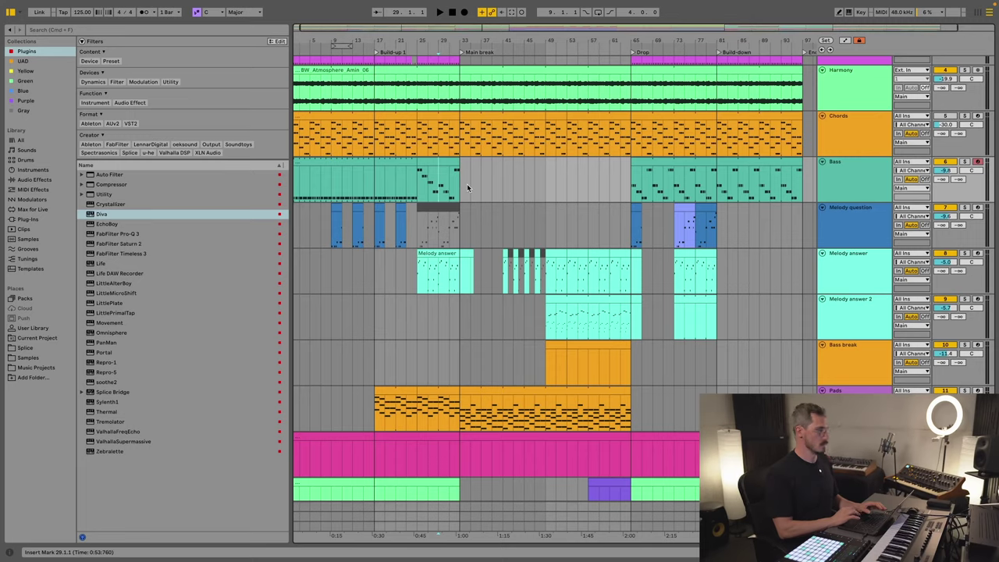
key(space)
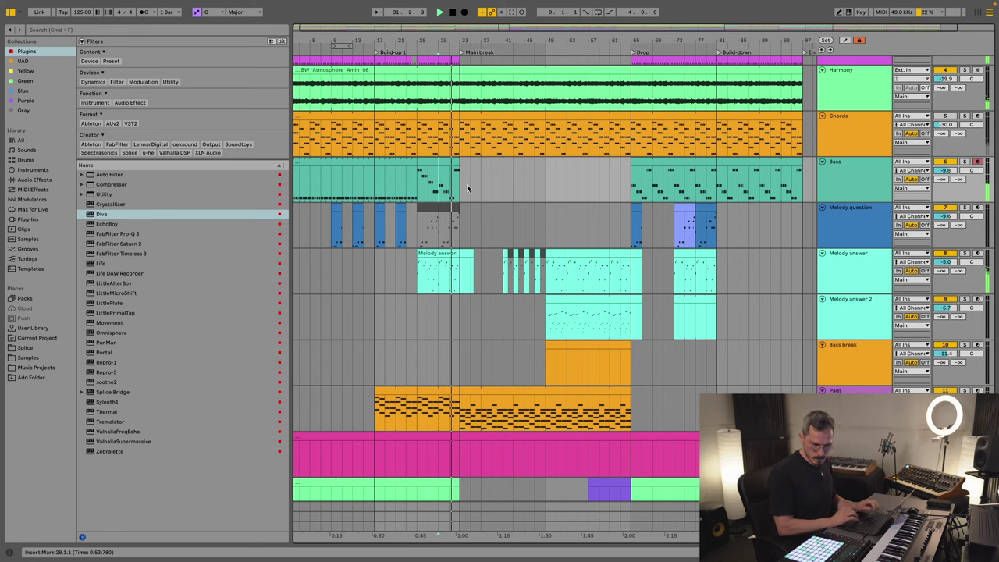
Step: Lower the first-bar notes of the Bass clip at bar 25 by an octave to A2 and return to the arrangement
double_click(425, 169)
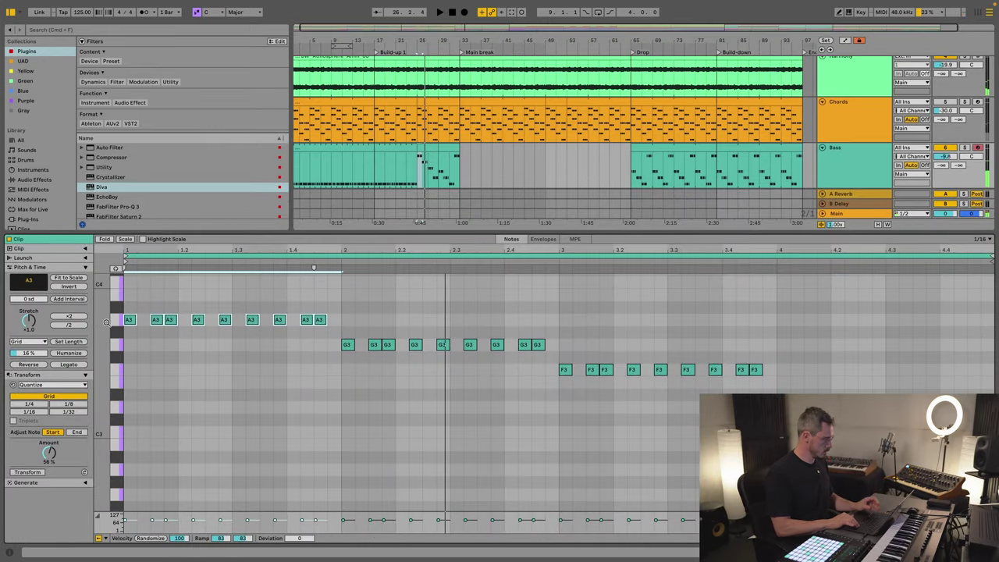
key(shift+Down)
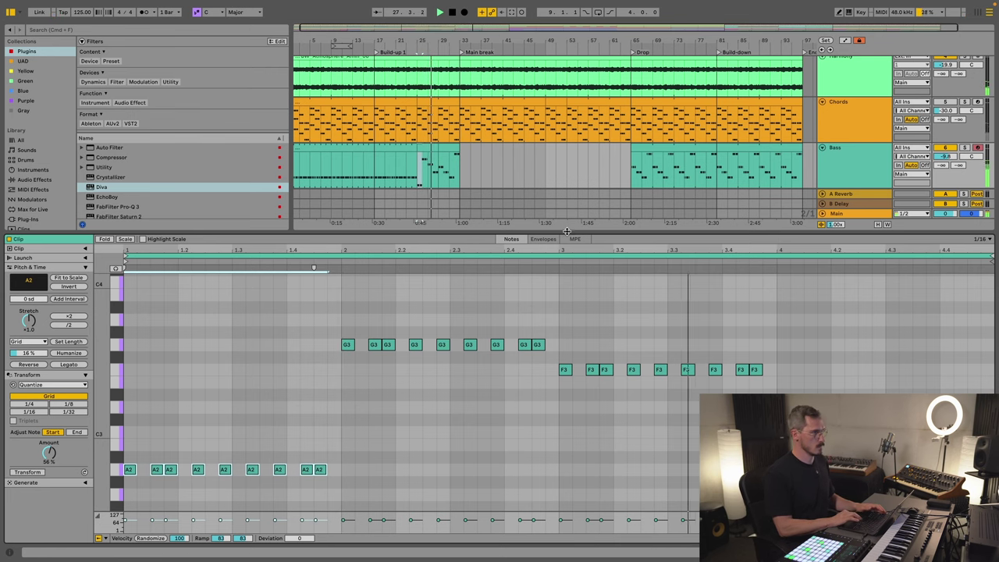
key(ctrl+alt+l)
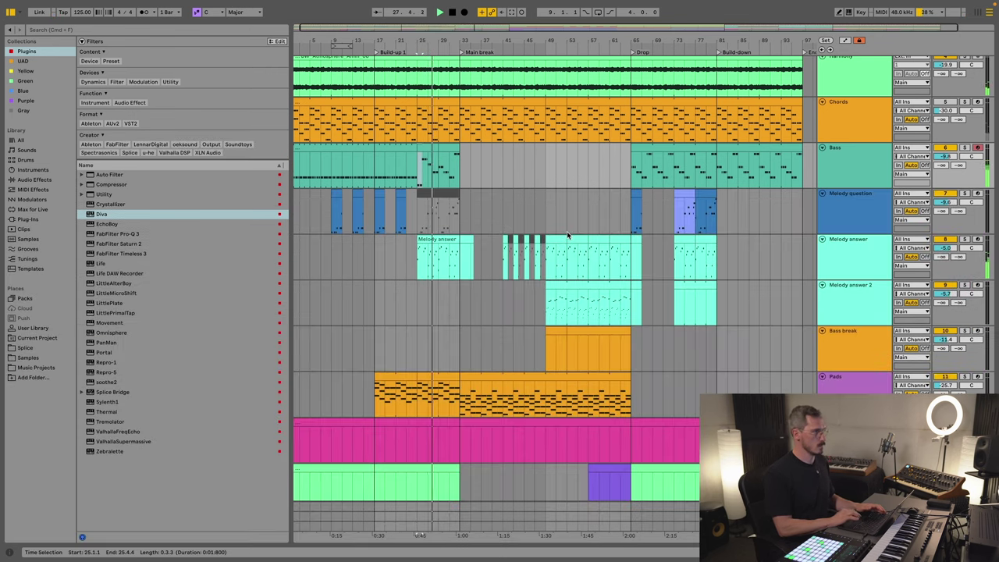
click(427, 149)
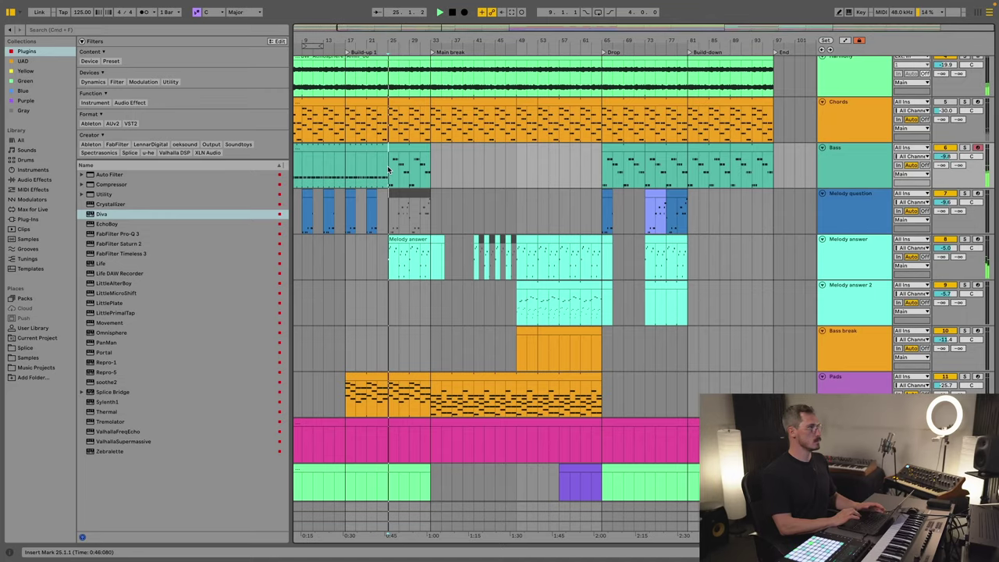
Step: Inspect the opening note of the Melody answer clip at bar 25 and play it against the bass
scroll(388, 170, down, 3)
double_click(420, 150)
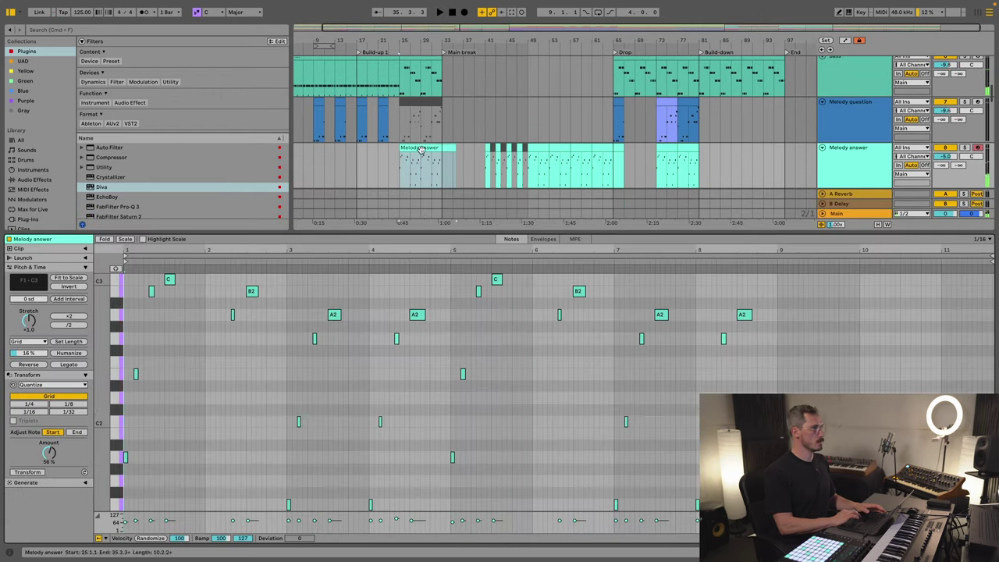
click(125, 457)
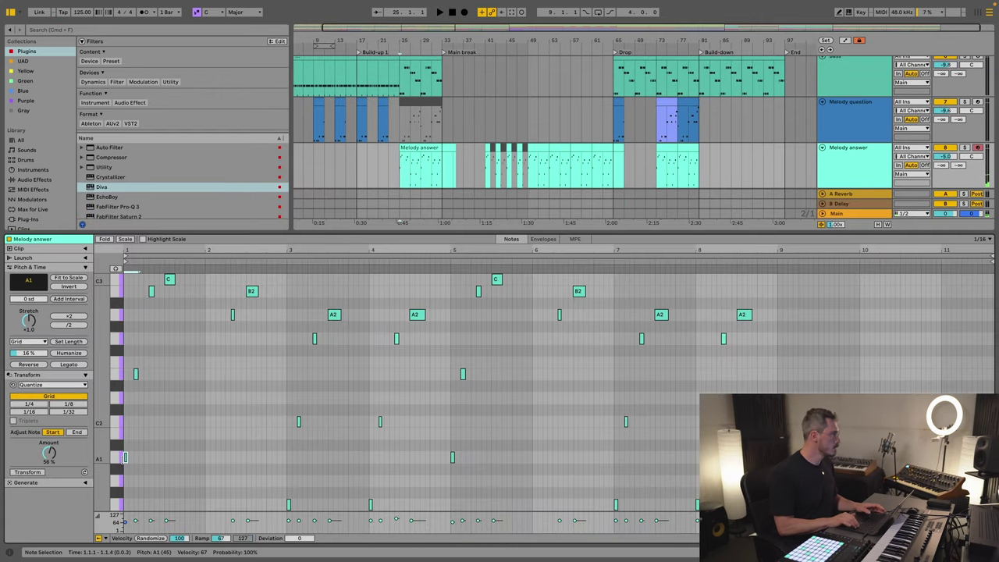
key(space)
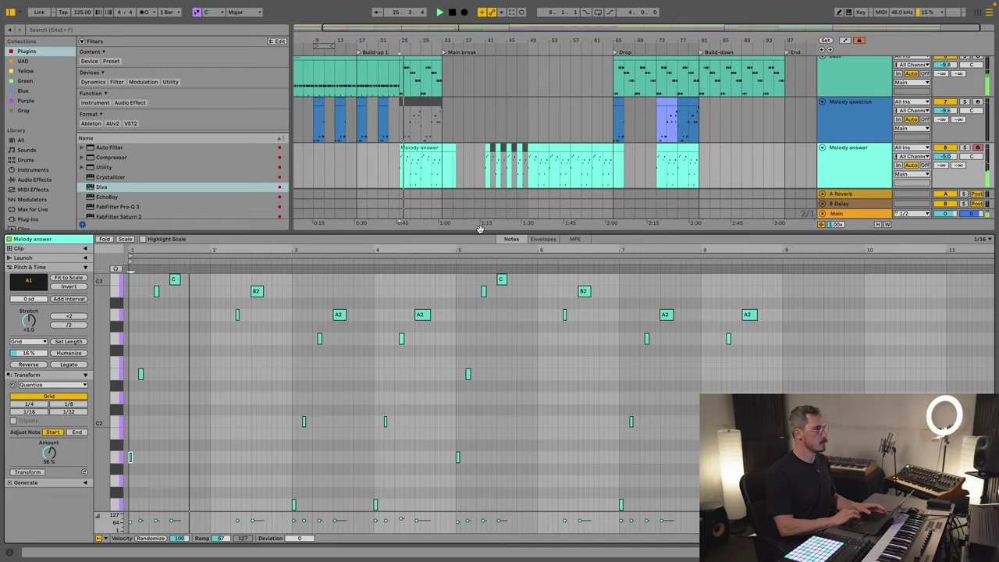
key(super+alt+l)
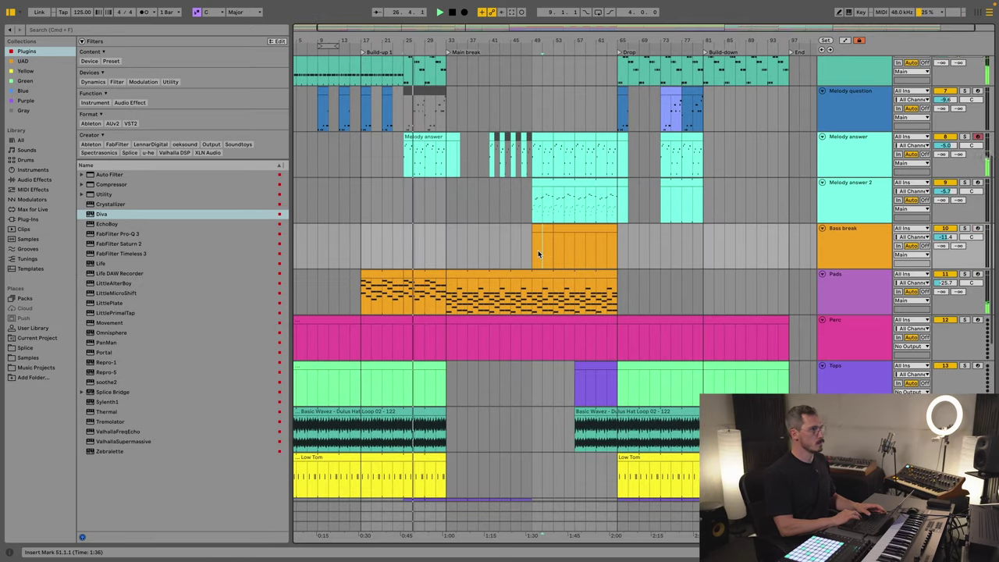
Step: Copy the four-bar Bass section from bar 29 to 33 onto the Bass break track at bar 49
scroll(538, 250, up, 3)
click(422, 162)
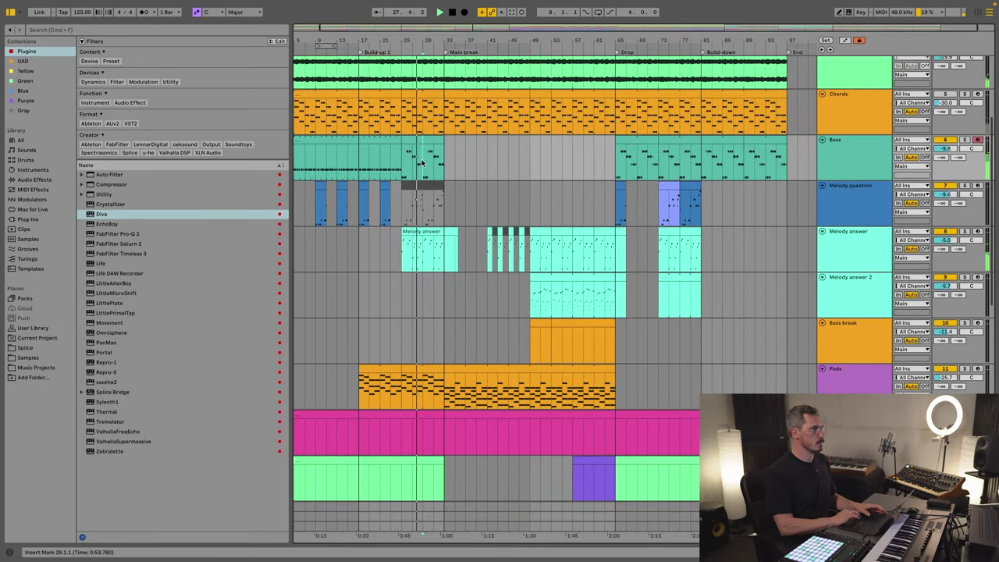
drag(422, 162, 443, 162)
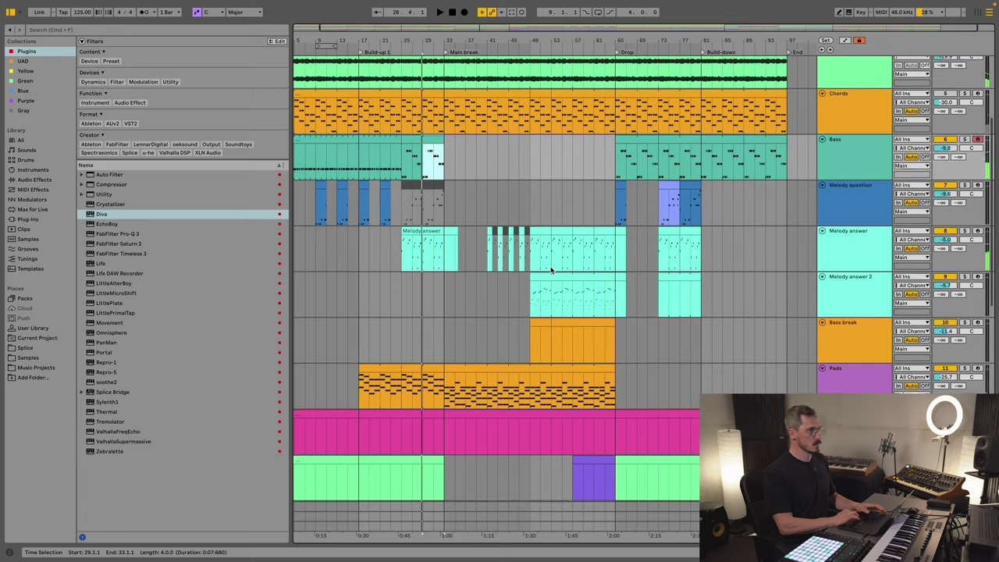
scroll(551, 270, down, 3)
drag(556, 258, 535, 258)
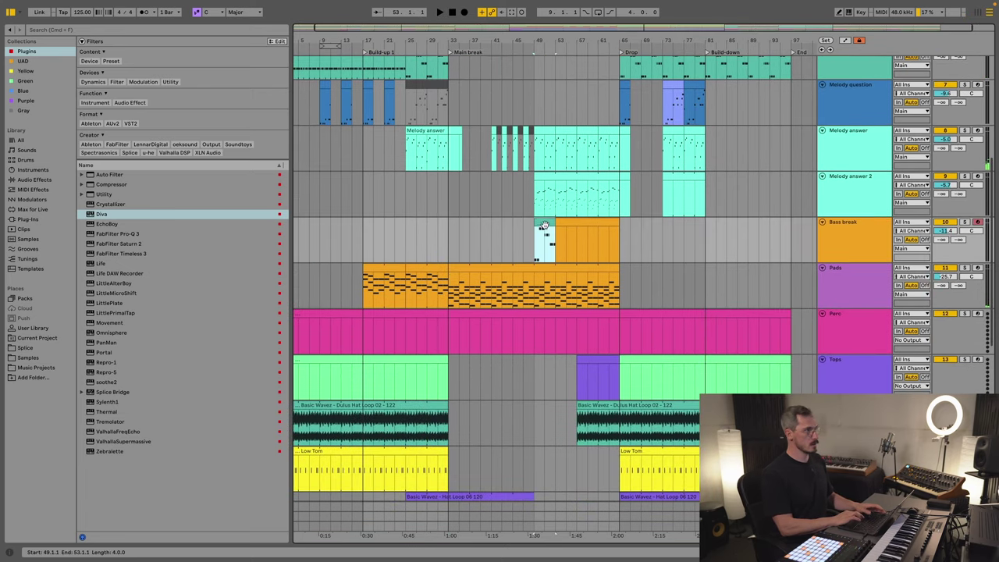
Step: Extend the copied Bass break clip's first A2 note to a full bar and duplicate it into bar 2 as G3
double_click(545, 226)
drag(135, 468, 341, 469)
key(ctrl+d)
key(Up)
key(Up)
key(Up)
key(Up)
key(Up)
key(Up)
key(Up)
key(Up)
key(Up)
key(Up)
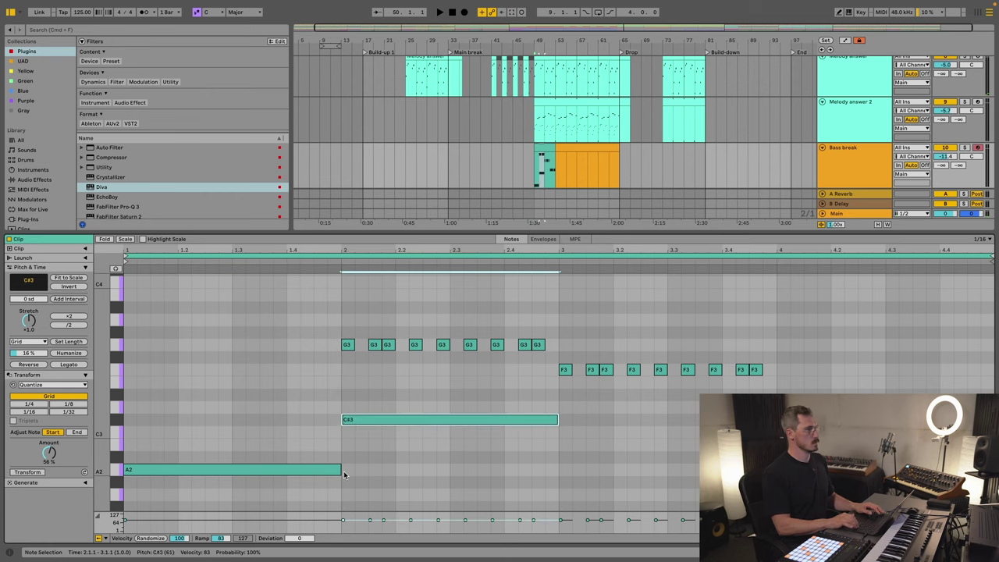
Step: Duplicate the sustained bass note into bar 3 as F3 and bar 4 as D3, replacing the repeated notes
key(ctrl+d)
key(Down)
key(Down)
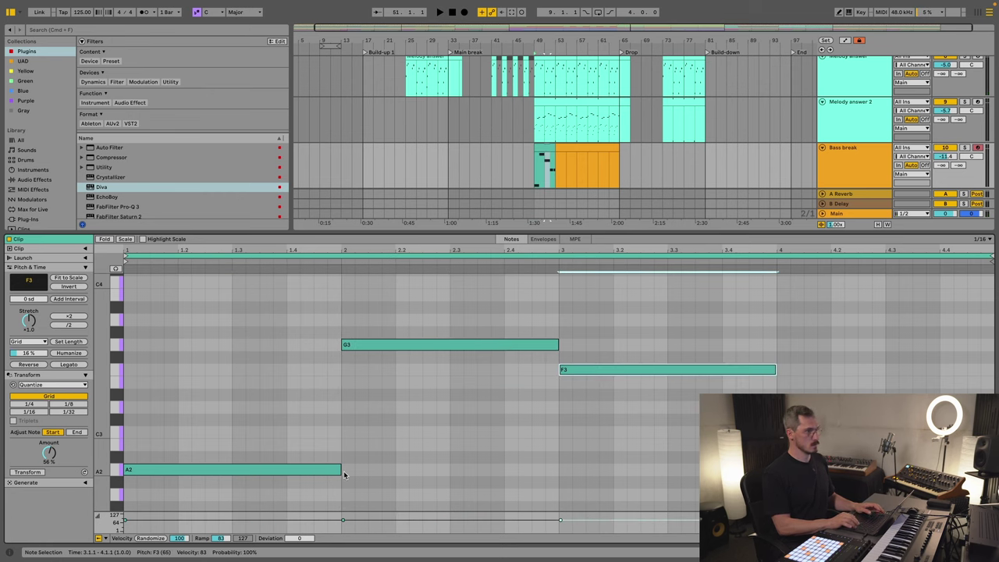
key(ctrl+d)
key(Down)
key(Down)
key(Down)
Step: Play the Bass break part from bar 49 and lower the track's volume to -18.2 dB
key(space)
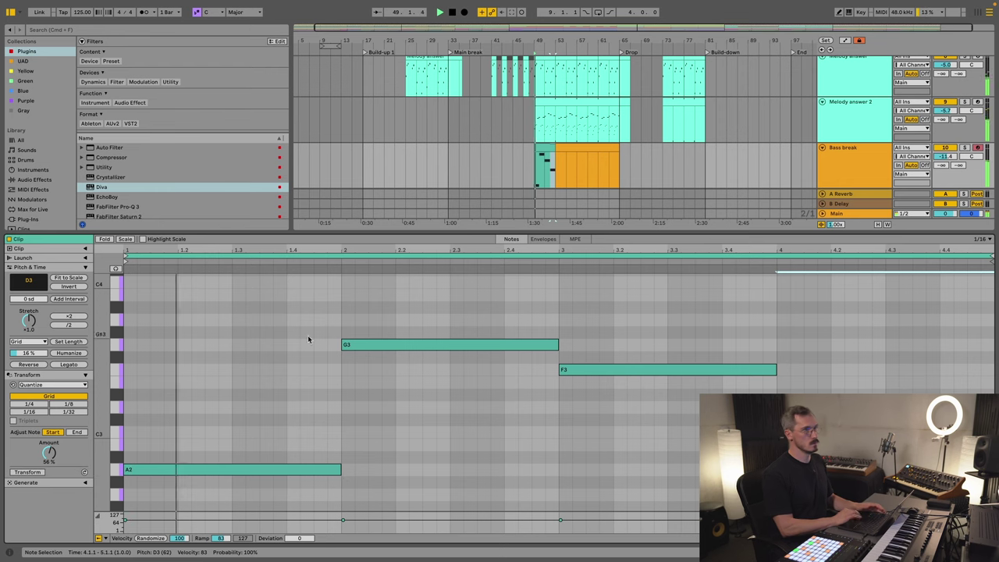
drag(935, 158, 886, 225)
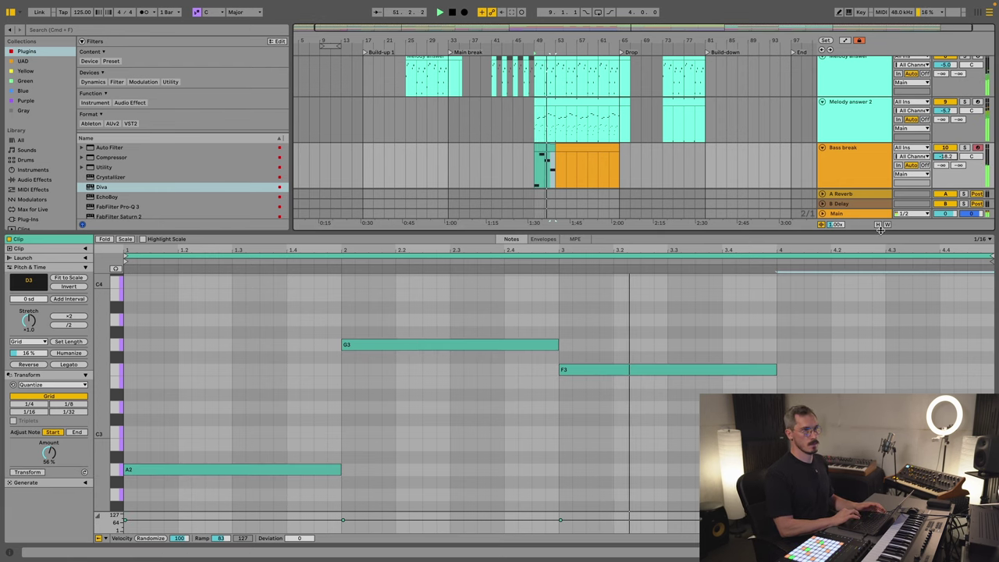
Step: Lower the Bass break track's volume to -22.8 dB while it plays and place the insert marker at bar 49
key(ctrl+alt+l)
drag(950, 150, 948, 168)
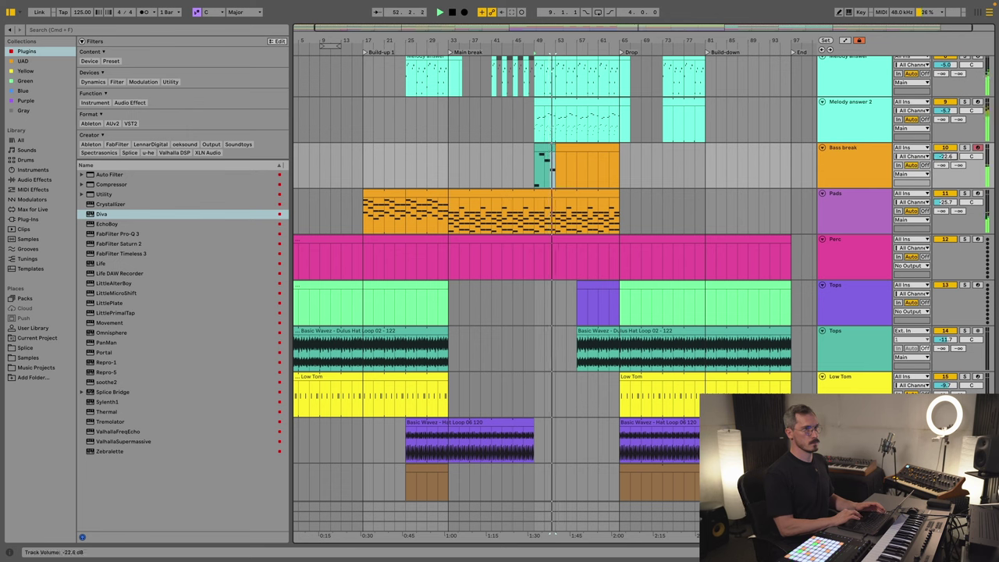
click(537, 184)
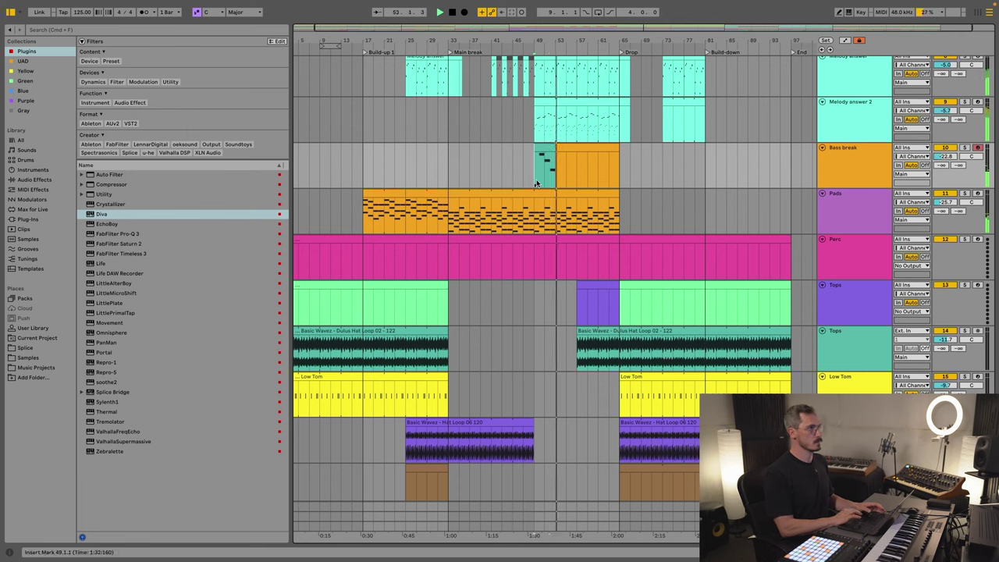
Step: Duplicate the Melody answer 2 track and repeat the four-bar Bass break clip up to bar 61
click(854, 131)
drag(554, 147, 597, 155)
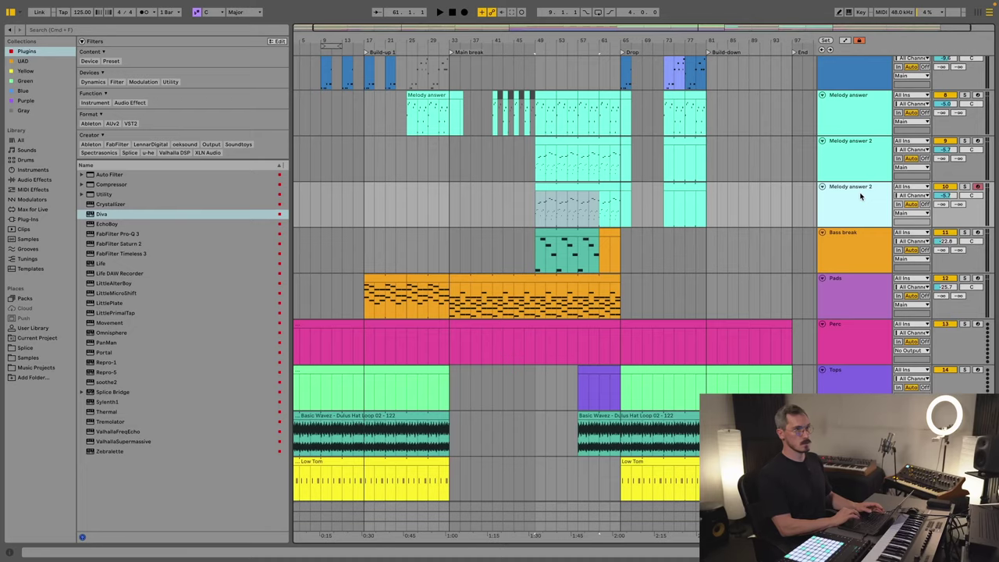
click(564, 188)
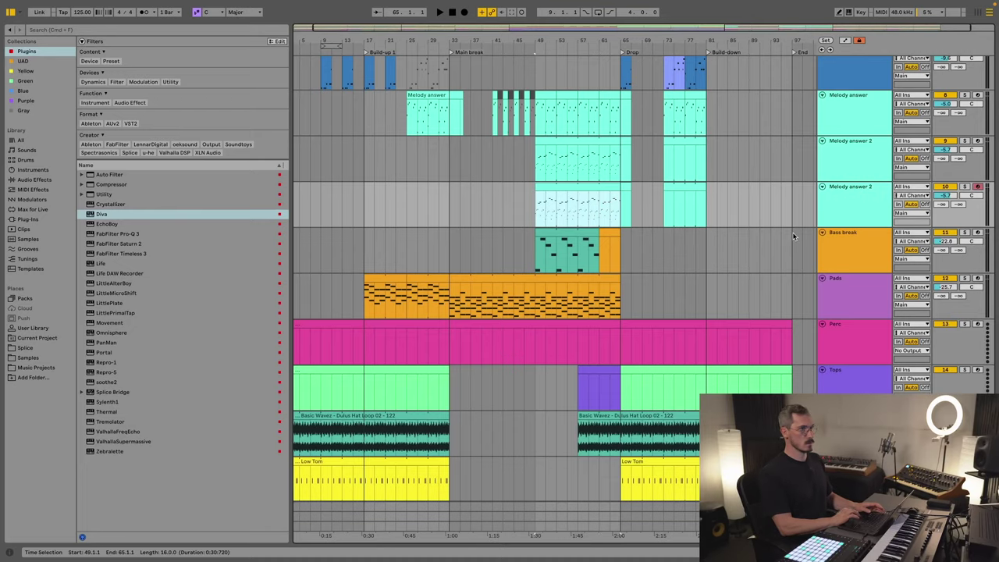
Step: Delete the low notes from F1 to C3 in the original Melody answer 2 track's clip at bar 49
double_click(575, 141)
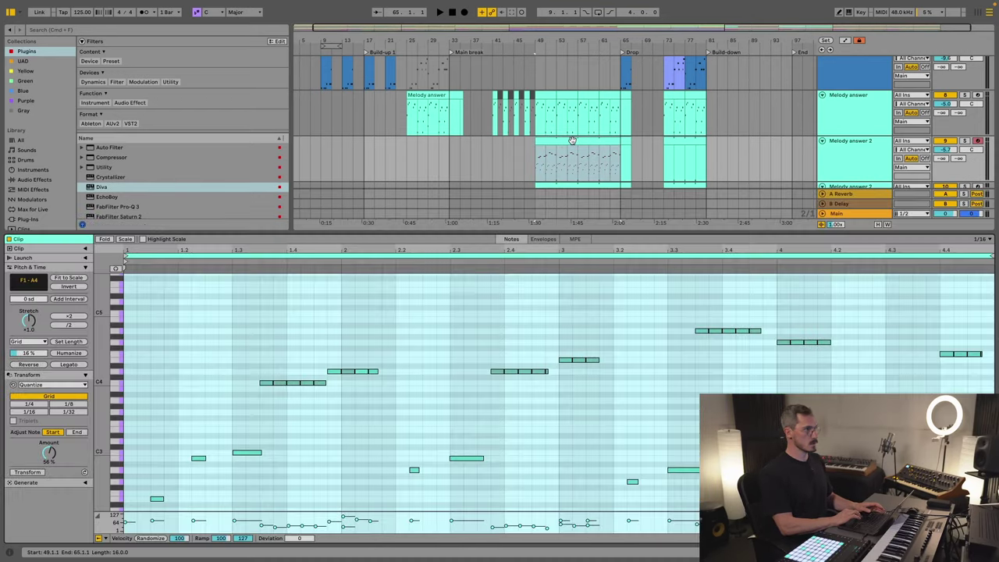
scroll(101, 375, down, 4)
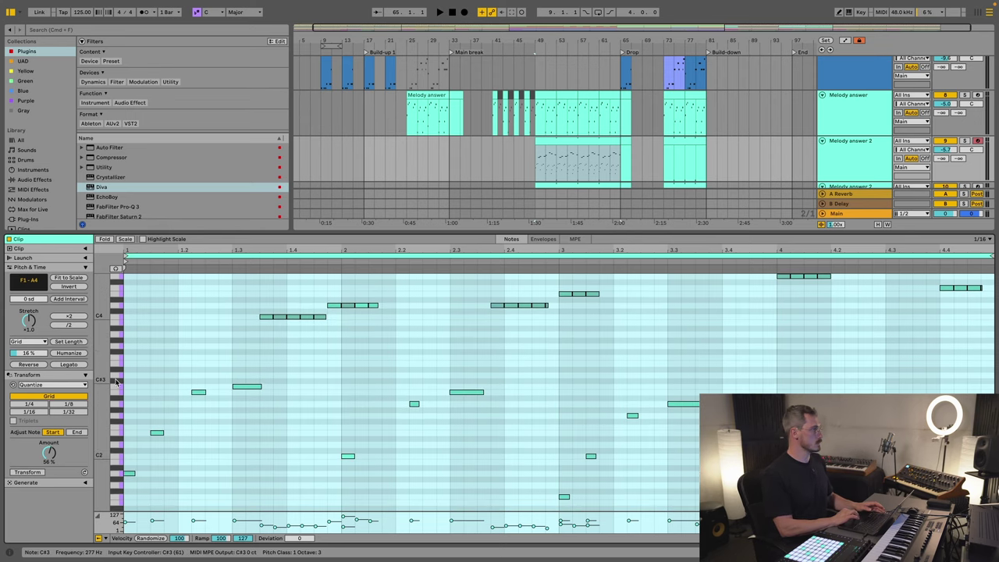
drag(109, 374, 94, 374)
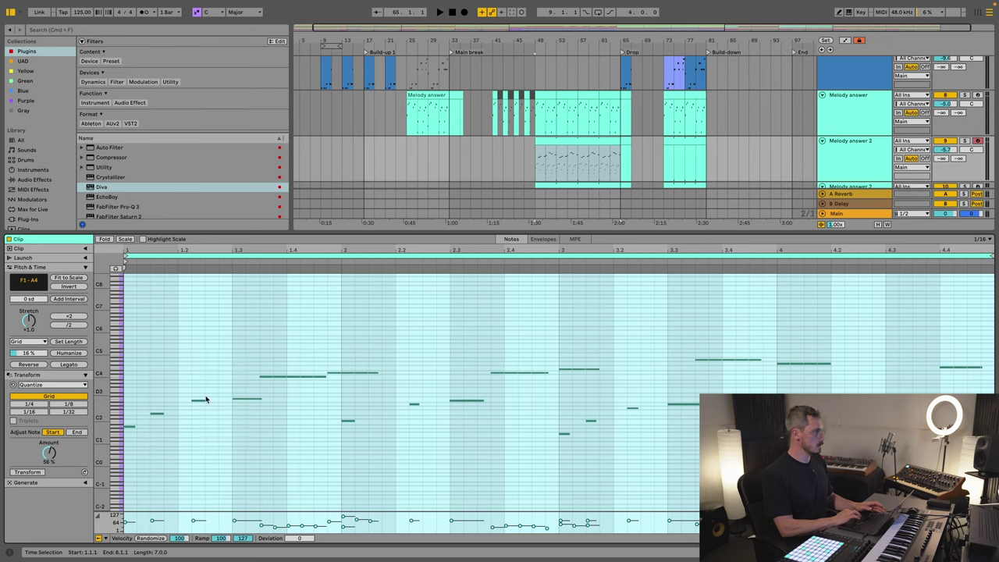
drag(125, 451, 873, 390)
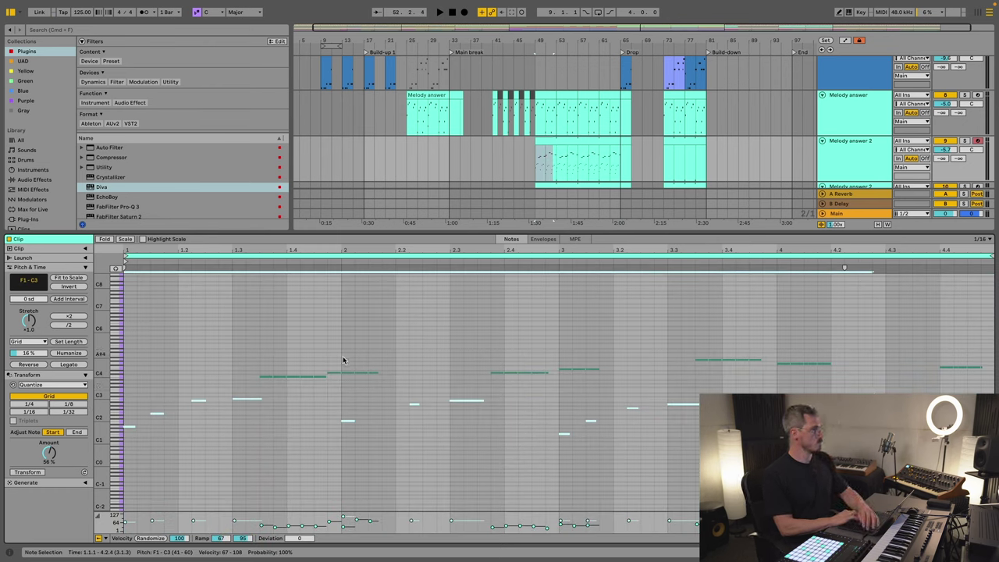
key(Delete)
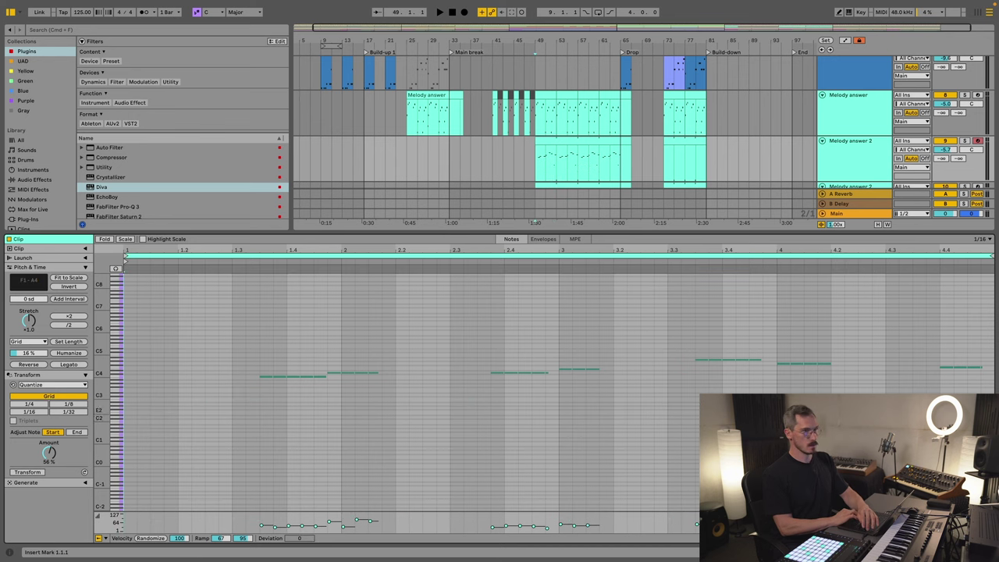
click(885, 273)
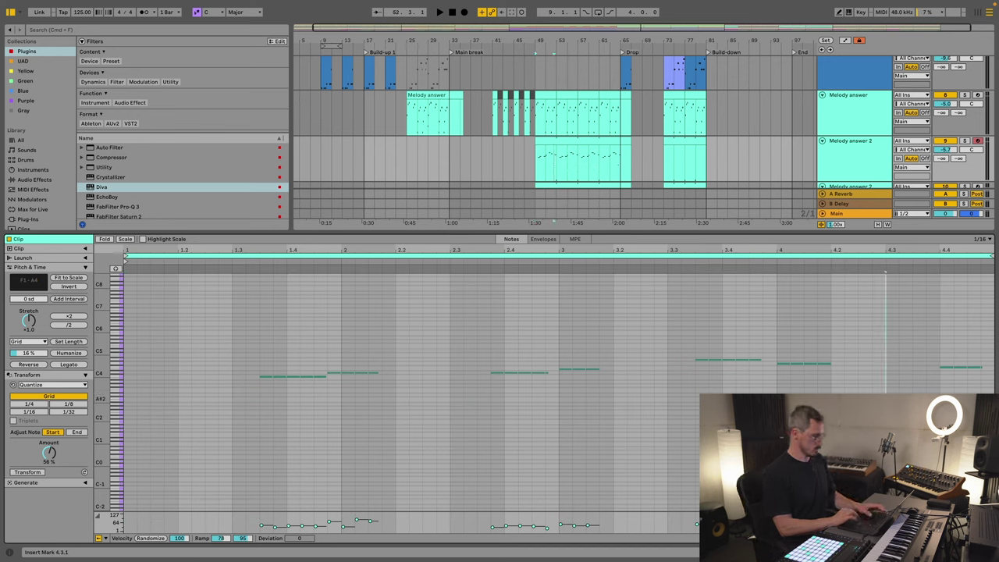
Step: Delete all high notes above C3 from the bar 49 clip on the duplicated Melody answer 2 track
key(space)
key(super+alt+l)
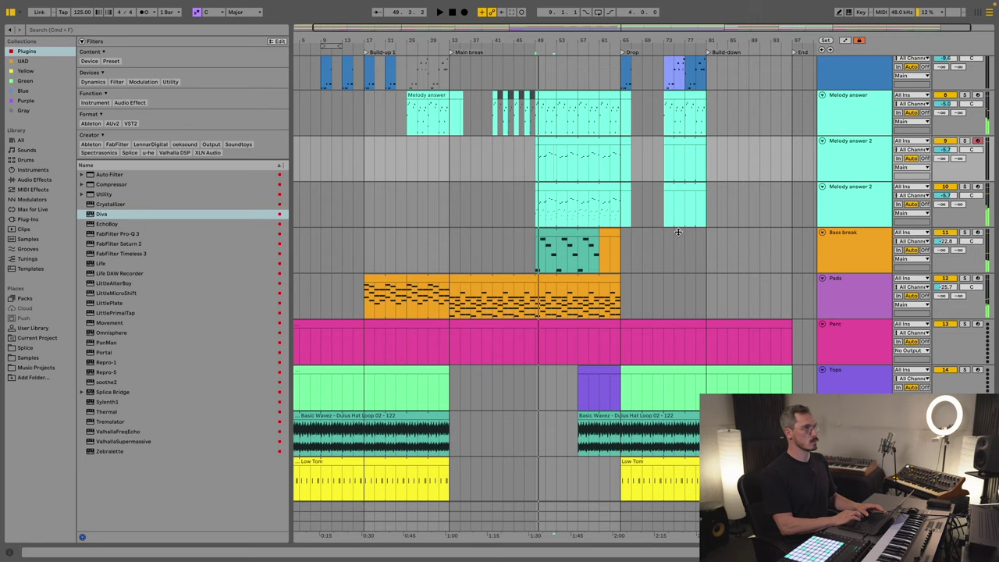
double_click(586, 204)
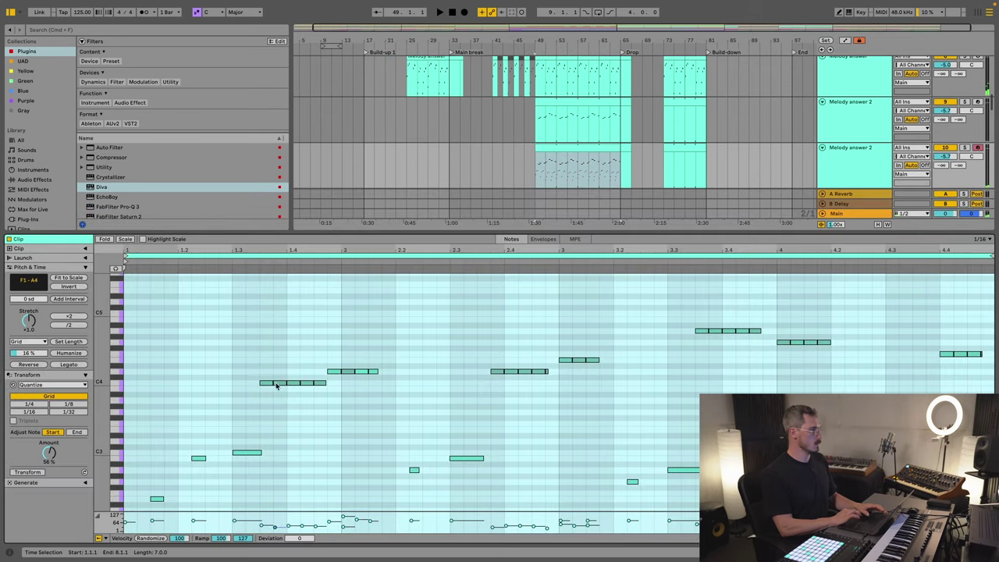
drag(219, 412, 997, 301)
key(Delete)
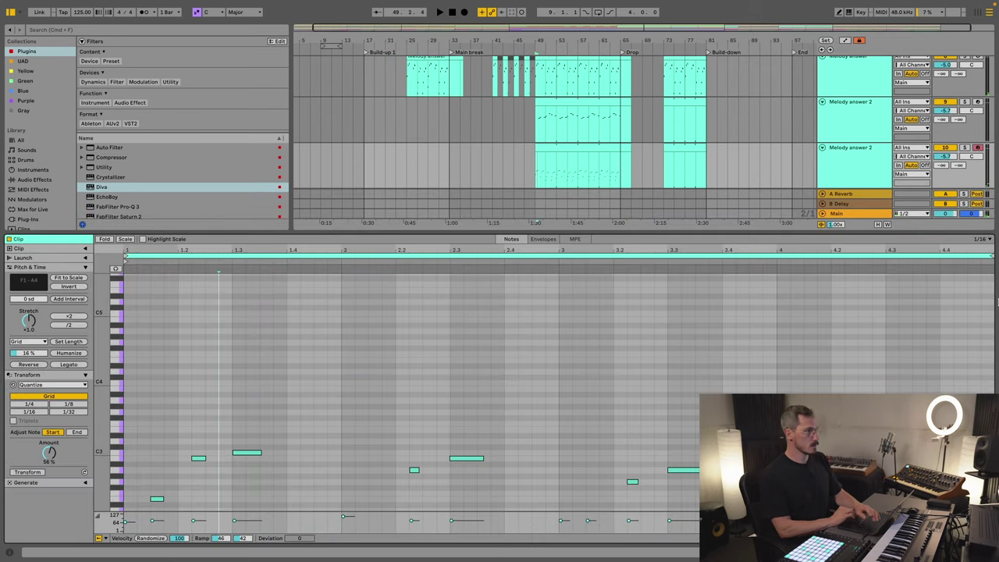
key(super+alt+l)
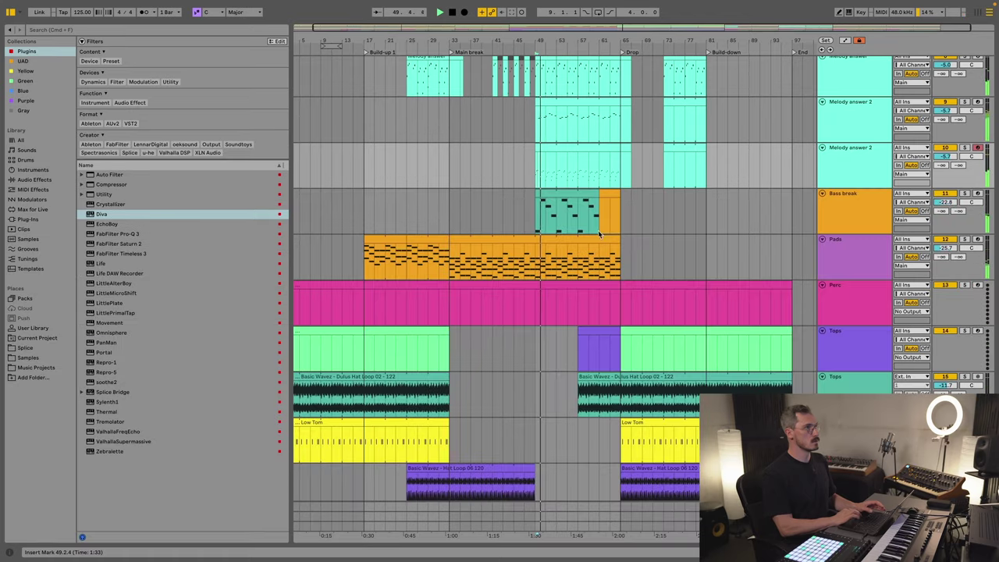
Step: Examine the high notes in the first Melody answer 2 track's clip and audition them from bar 51
click(849, 114)
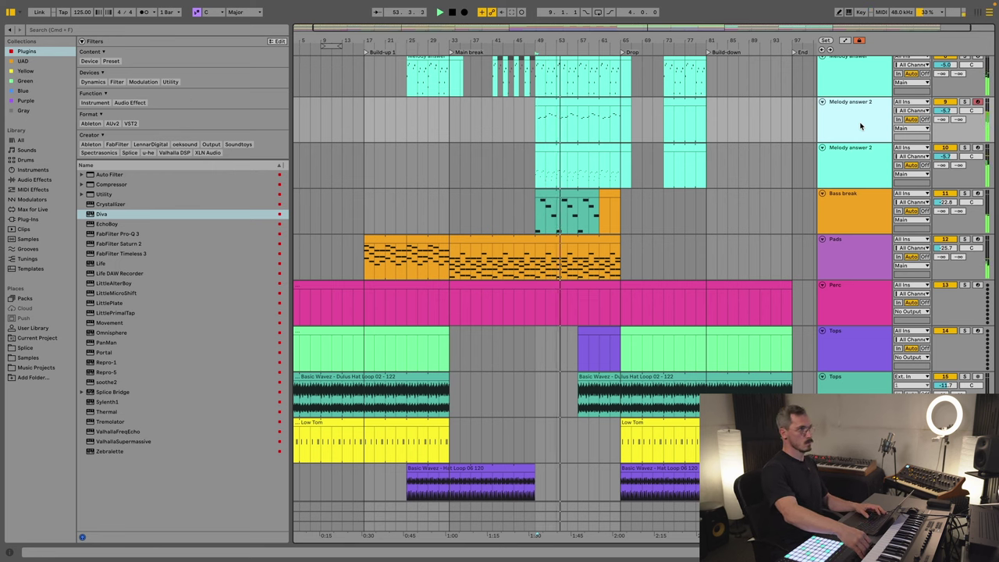
double_click(570, 102)
click(627, 407)
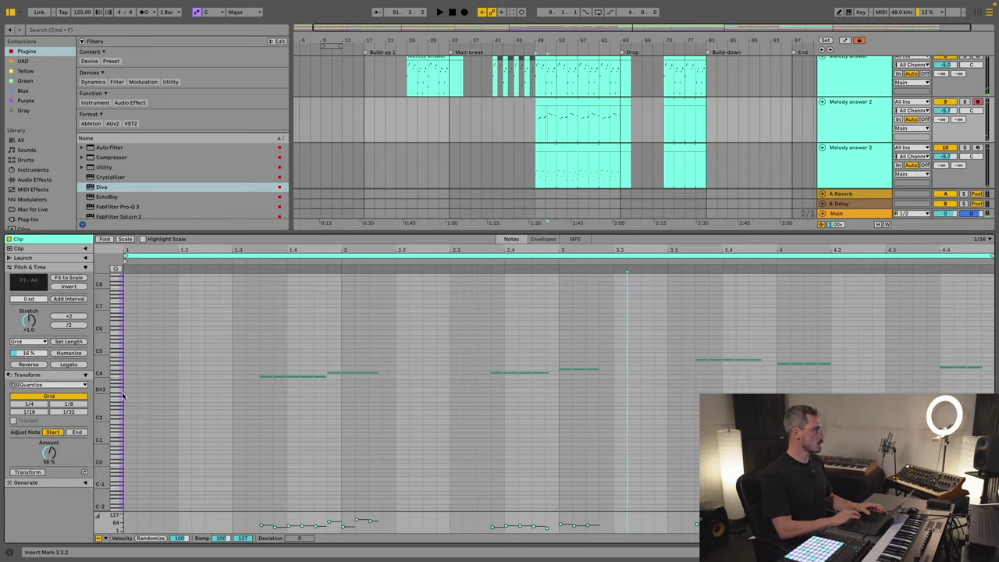
drag(117, 375, 997, 308)
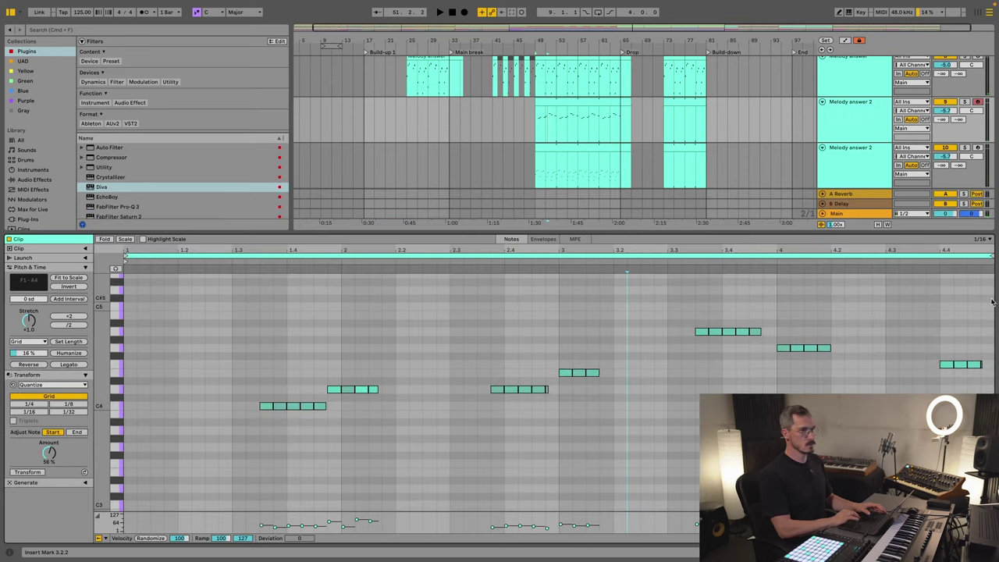
click(548, 133)
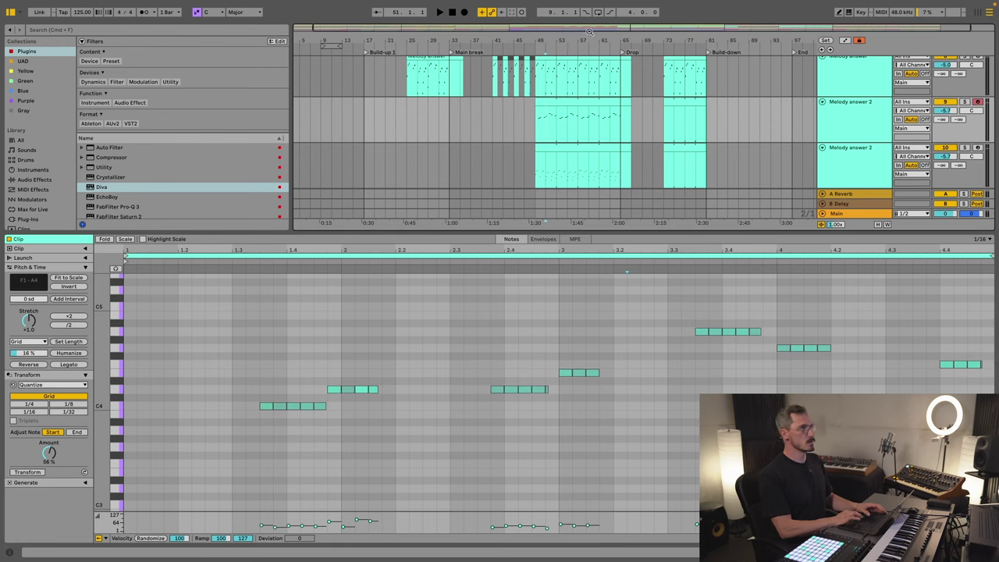
key(plus)
key(space)
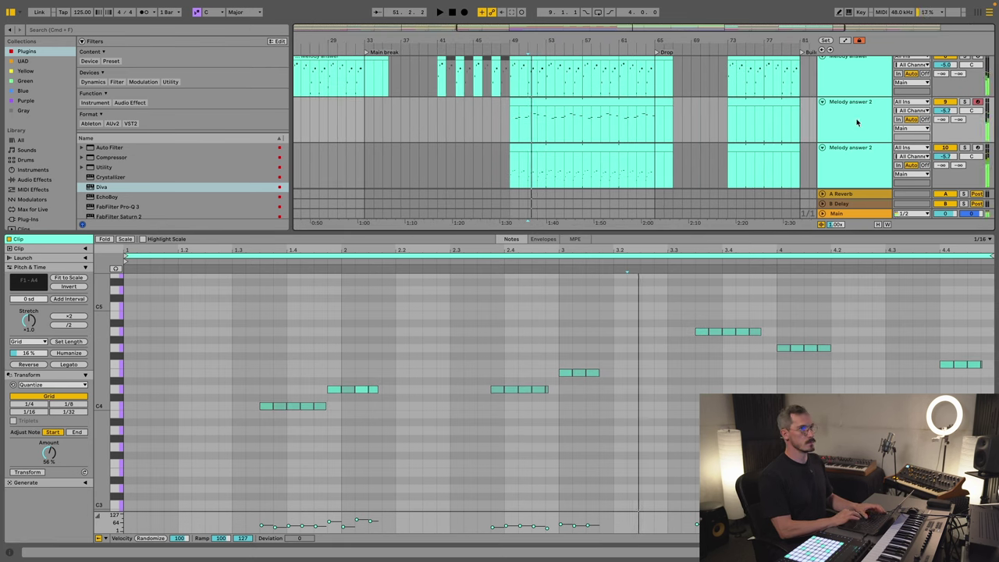
key(space)
Step: Change the colour of the first Melody answer 2 track to purple
click(856, 122)
right_click(855, 123)
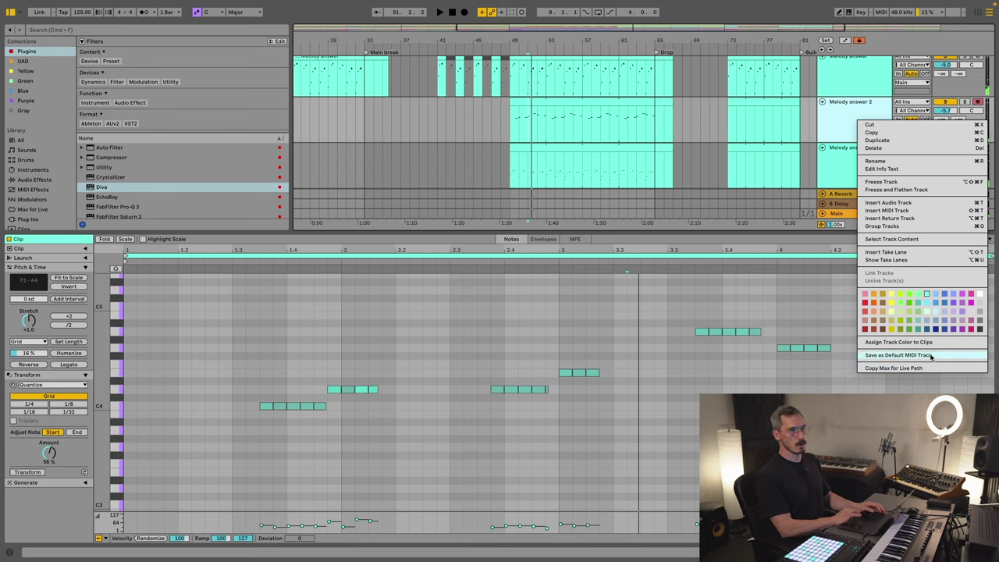
click(963, 294)
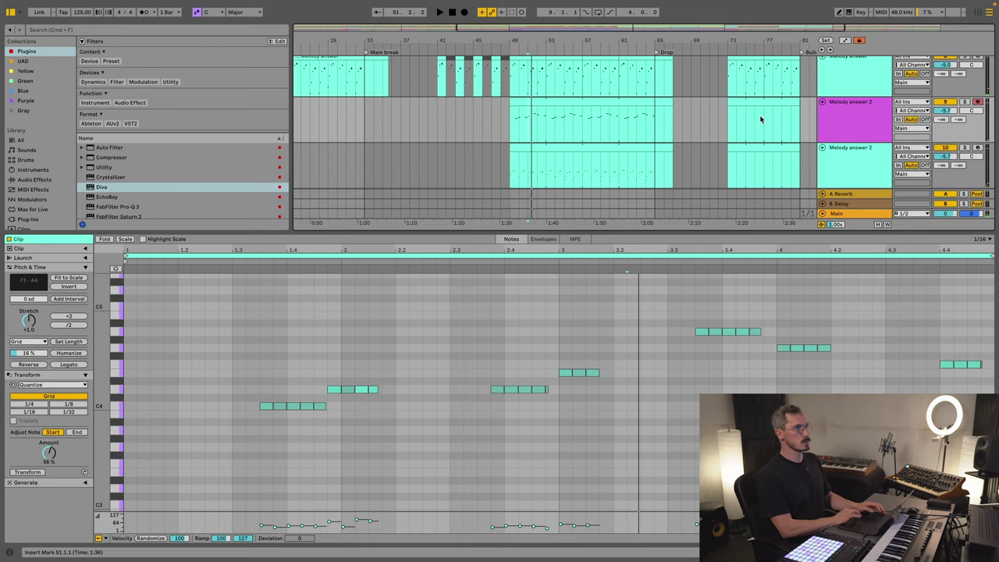
Step: Audition the purple Melody answer 2 track's high phrase from bar 52 and return to the clip's notes
click(549, 127)
click(535, 129)
key(space)
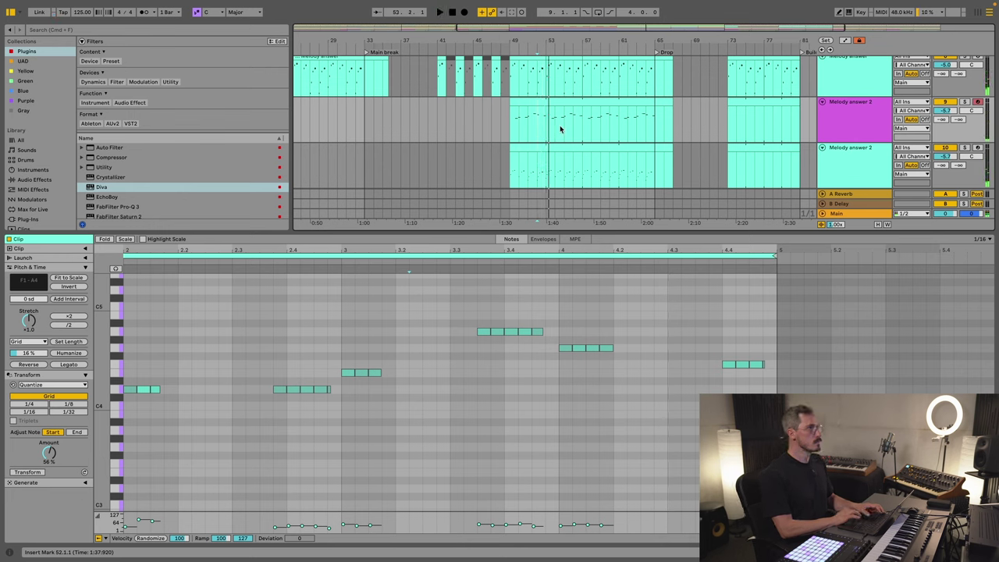
click(549, 120)
click(551, 104)
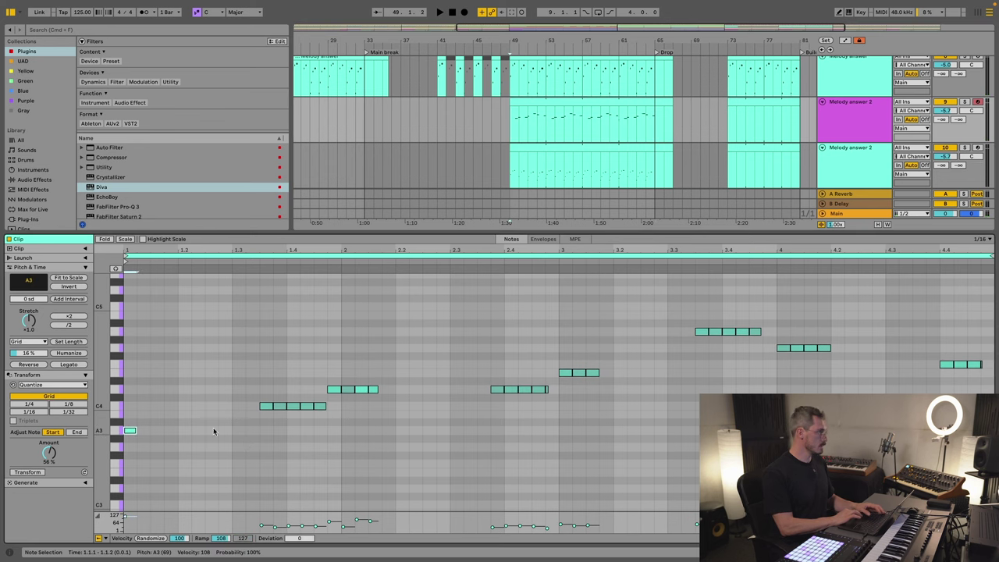
Step: Copy three repeated C4 notes to the start of the high melody clip, transpose them down to A3 and audition them
drag(287, 421, 327, 409)
key(ctrl+v)
key(Down)
key(Down)
key(Down)
key(space)
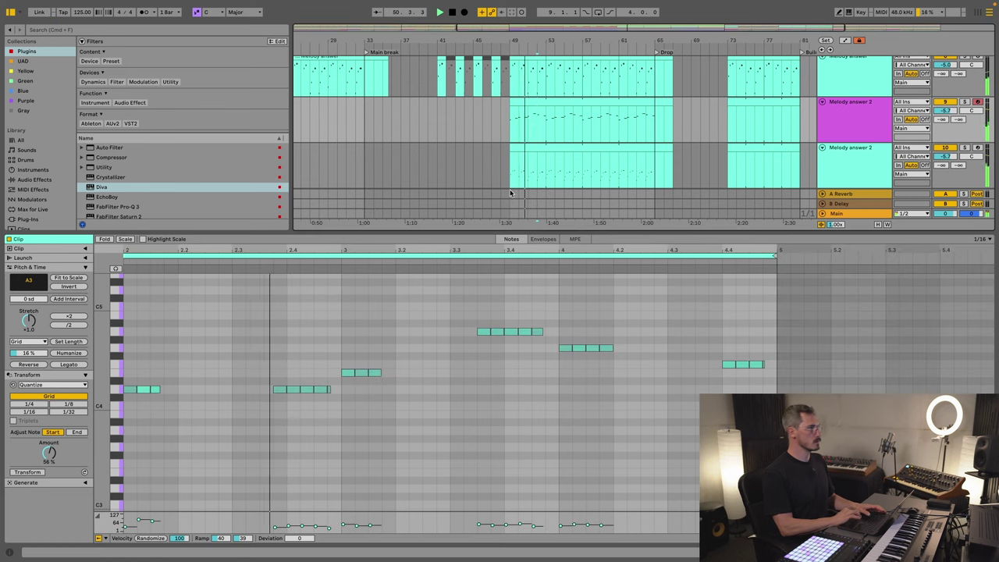
Step: Transpose the three opening notes of the high melody clip up to C4
click(166, 408)
key(minus)
key(minus)
key(minus)
key(minus)
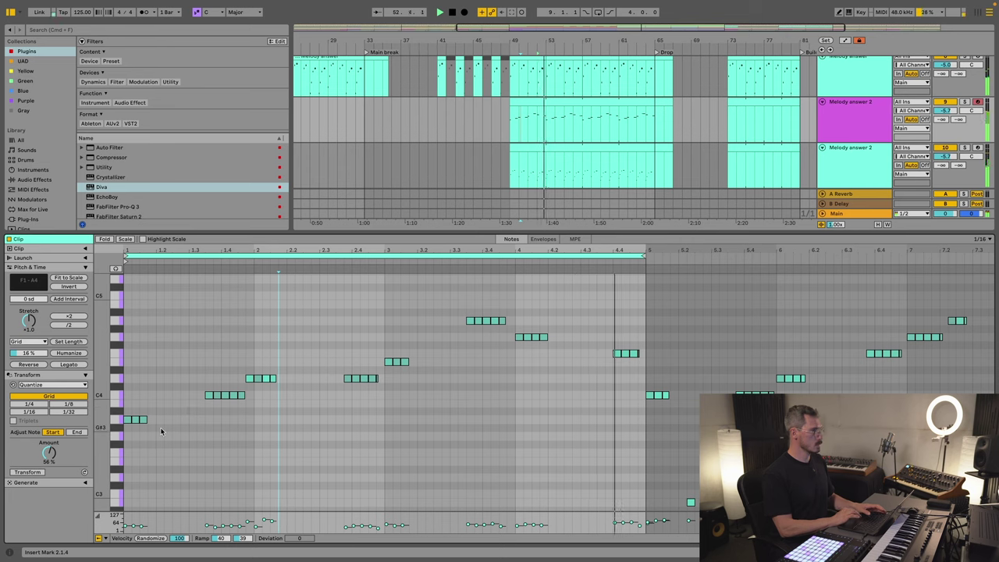
drag(160, 427, 128, 418)
key(ctrl+e)
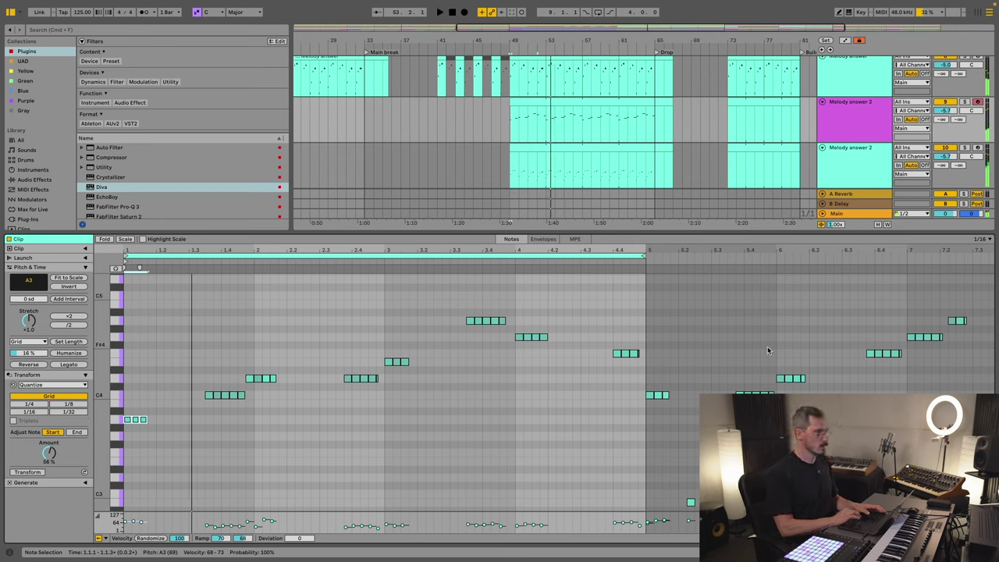
key(Up)
key(Up)
key(Up)
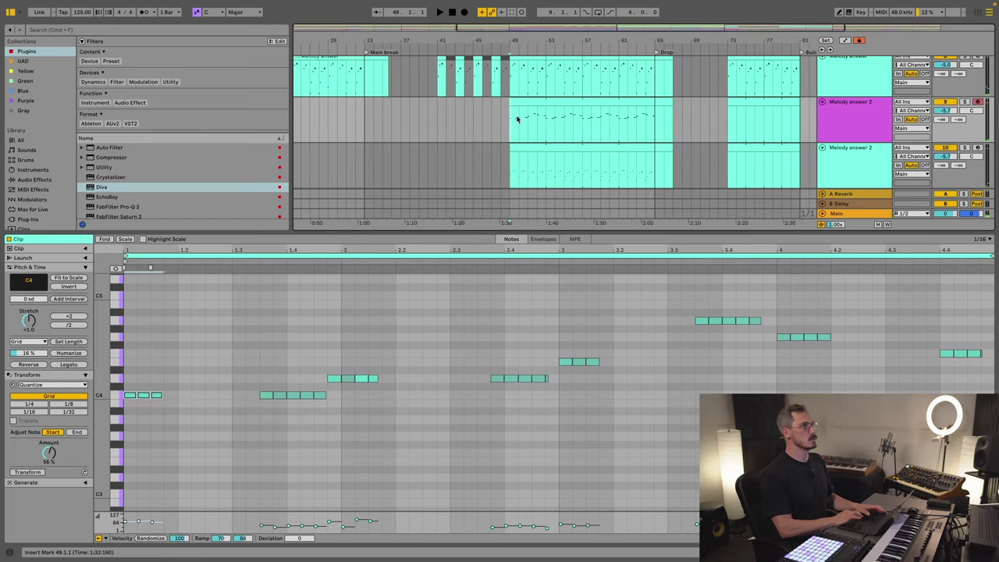
Step: Trim the purple track's melody clip to start at bar 53 and play the break from bar 49
drag(509, 109, 548, 113)
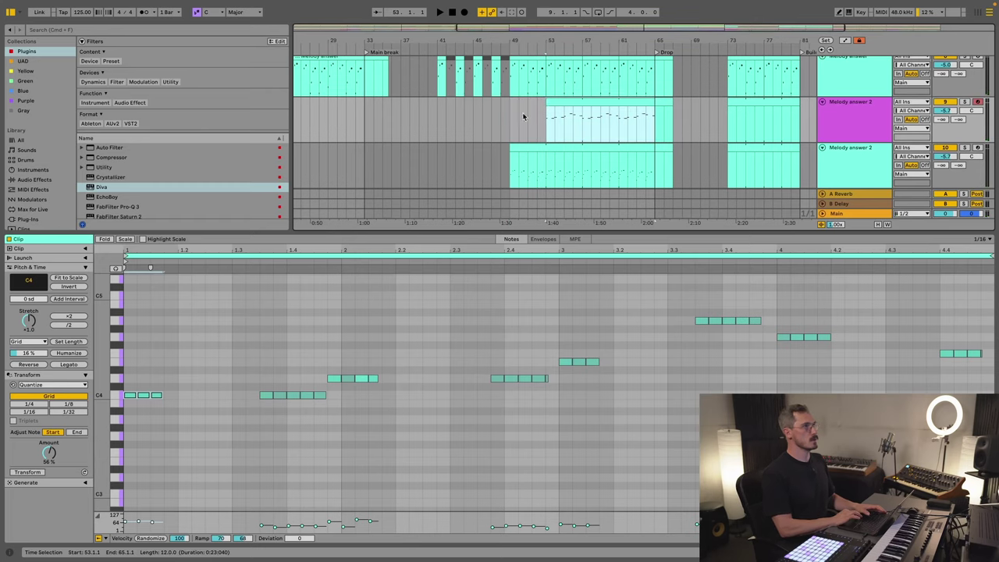
click(513, 118)
key(space)
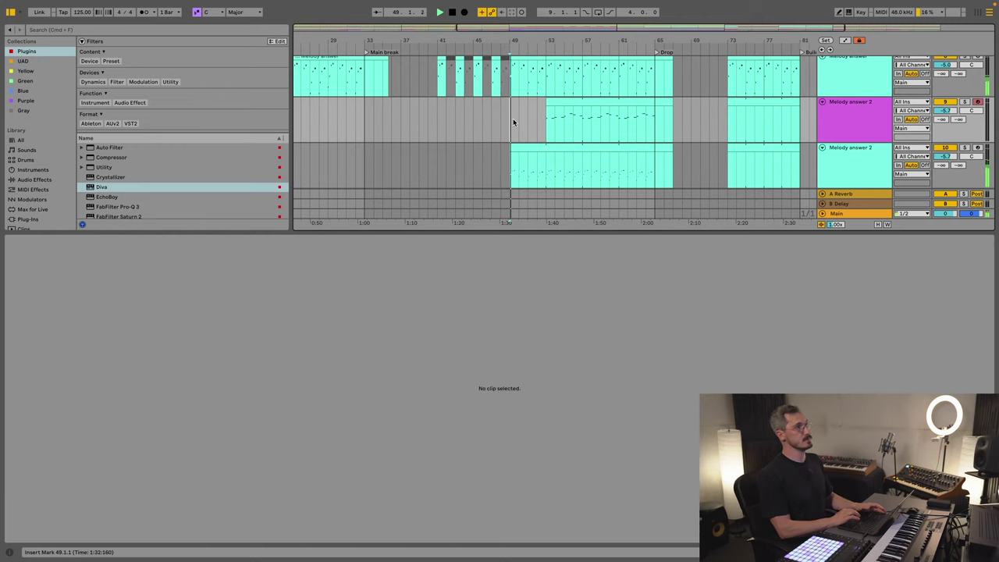
Step: Add a sixteenth note at 2.1.3 in the duplicated Melody answer 2 track's low-note clip, raise it to F2 and audition it
double_click(554, 229)
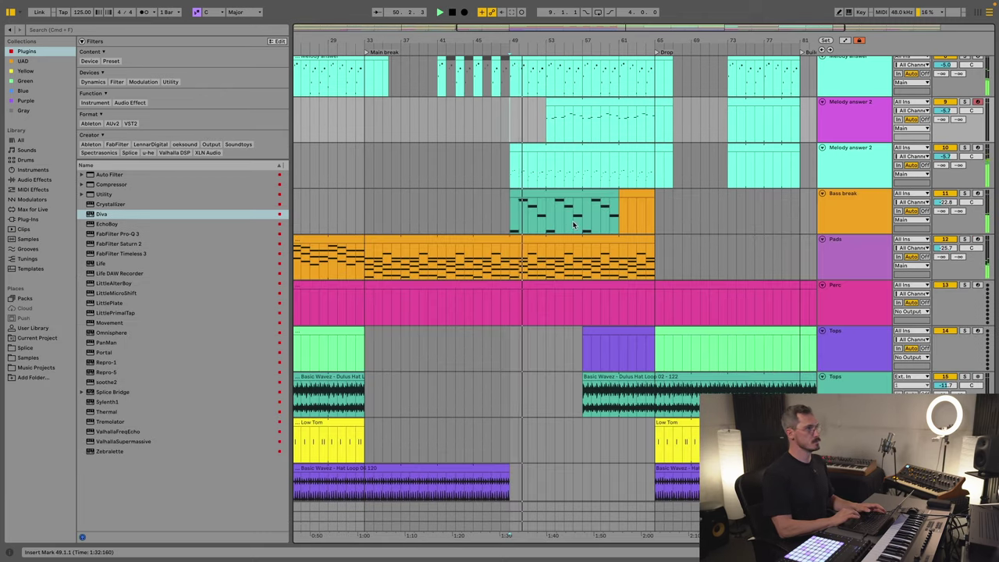
double_click(551, 155)
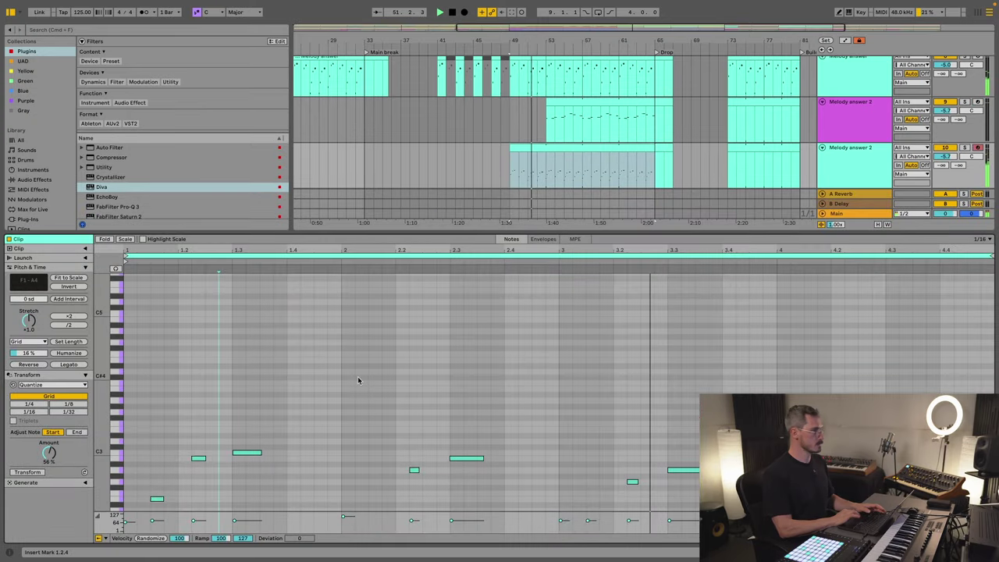
scroll(357, 379, down, 5)
scroll(358, 380, up, 2)
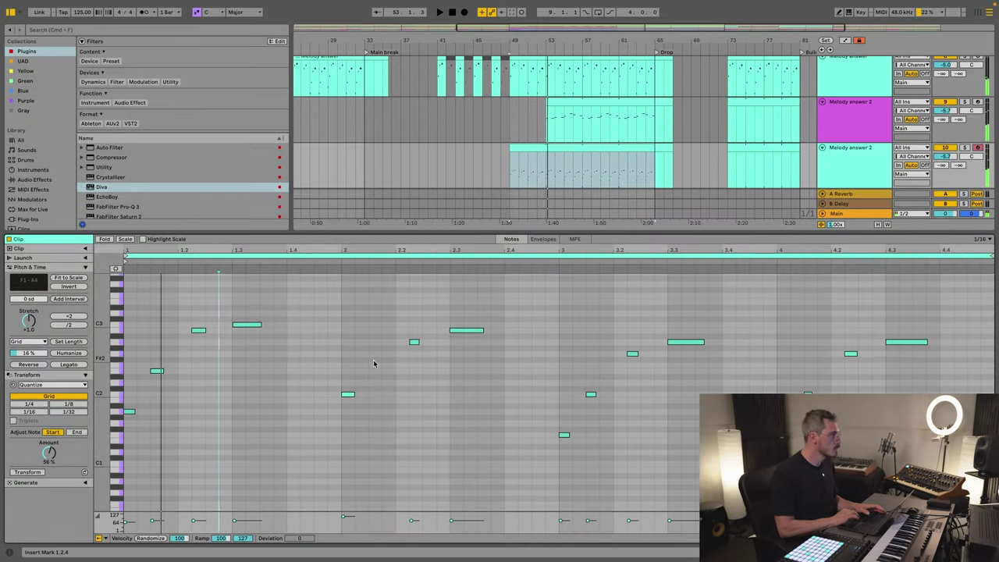
key(space)
double_click(375, 372)
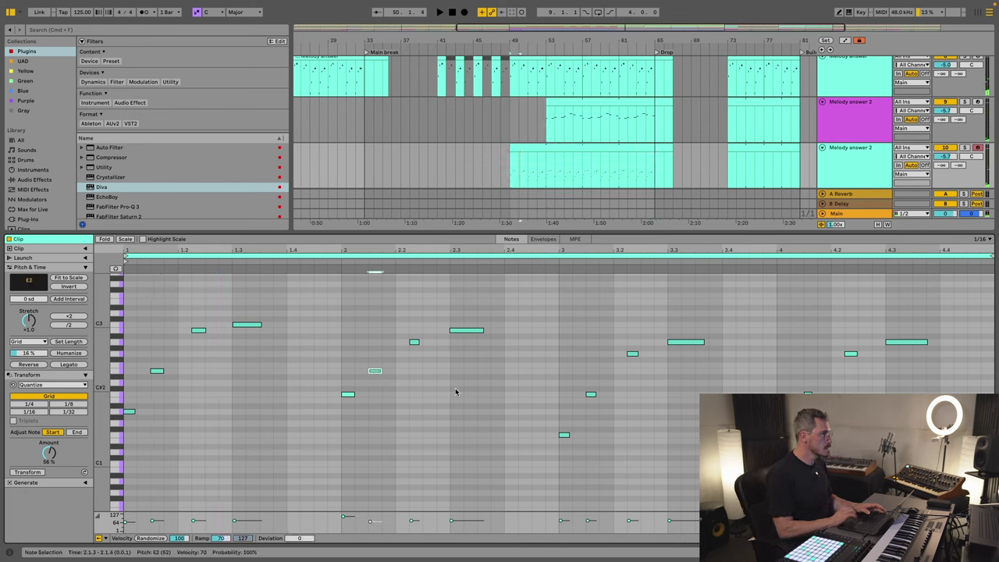
key(space)
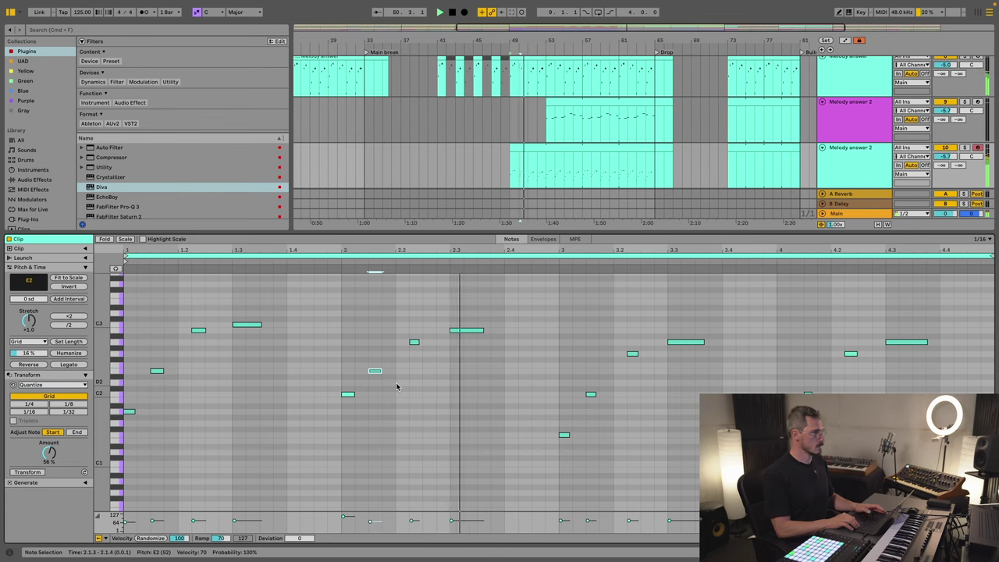
key(Up)
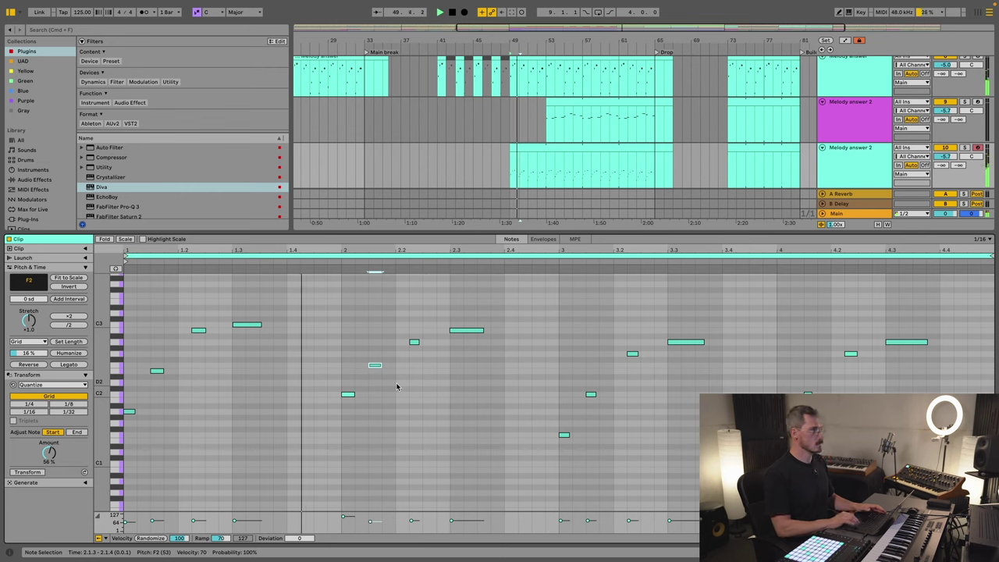
Step: Raise the added note at 2.1.3 in the low-part clip to G2 and audition it in the break
key(Up)
key(Up)
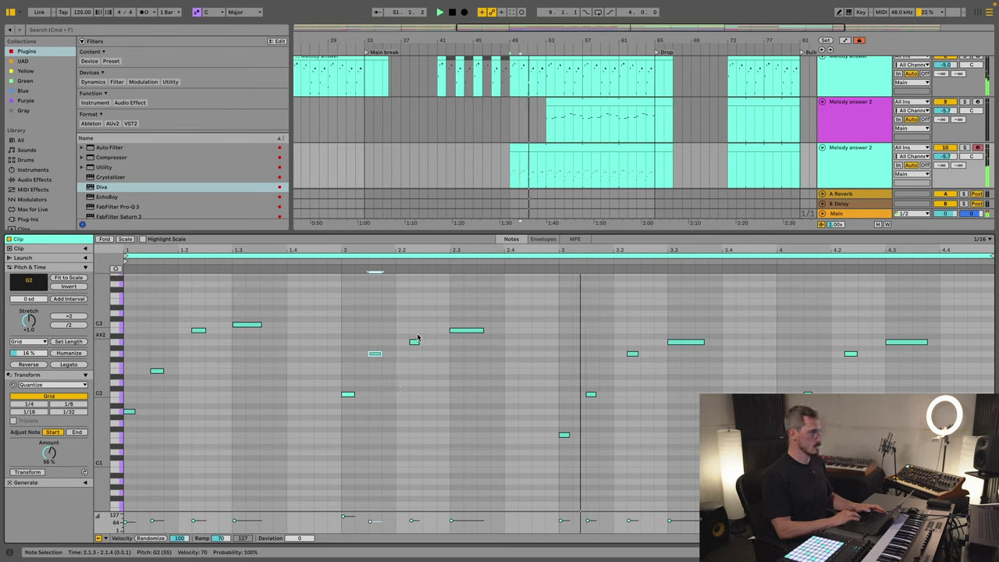
click(529, 203)
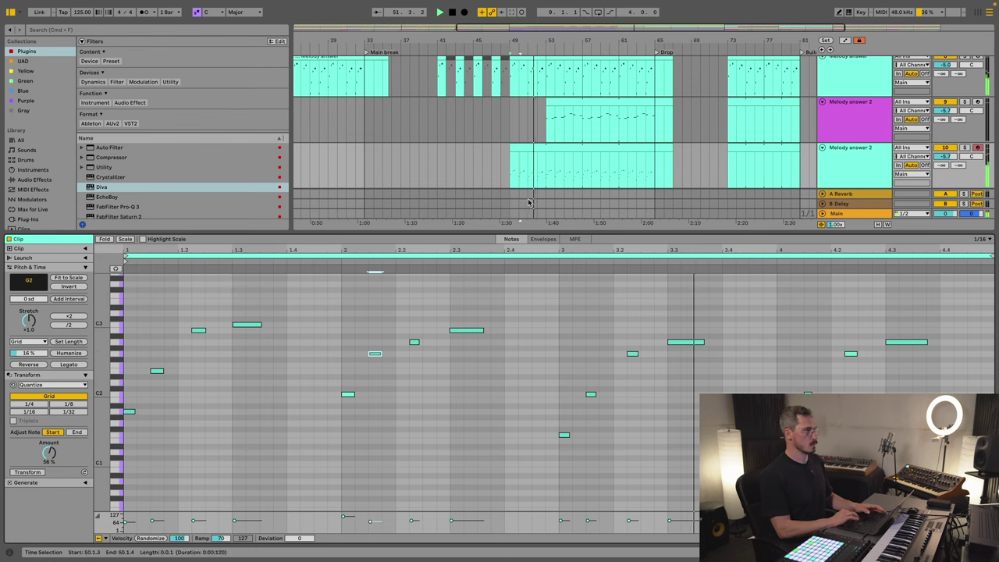
click(519, 156)
scroll(531, 167, down, 2)
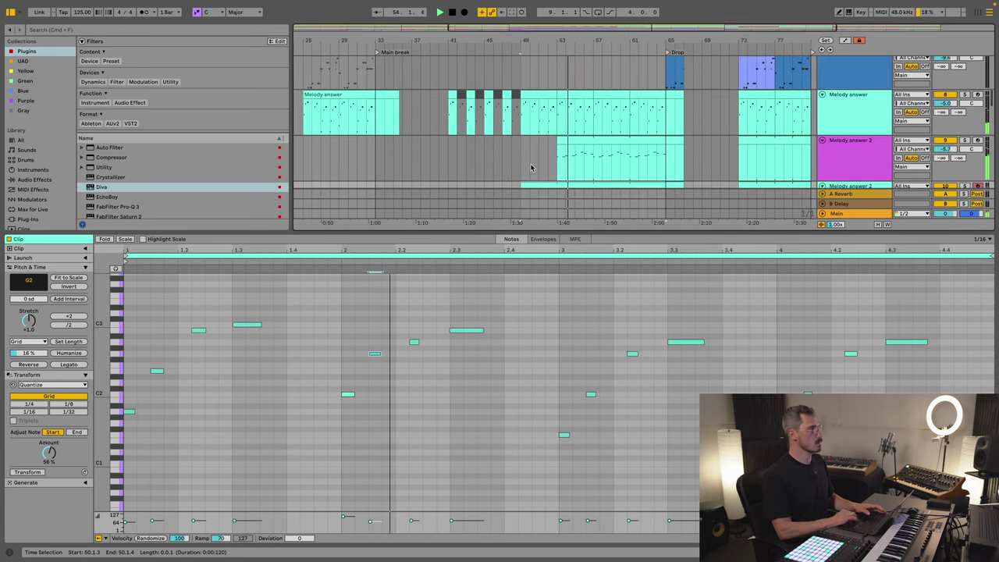
Step: Open the Melody answer clip that starts before the main break, examine its notes and close the clip editor
scroll(438, 133, up, 3)
click(354, 94)
scroll(447, 442, up, 3)
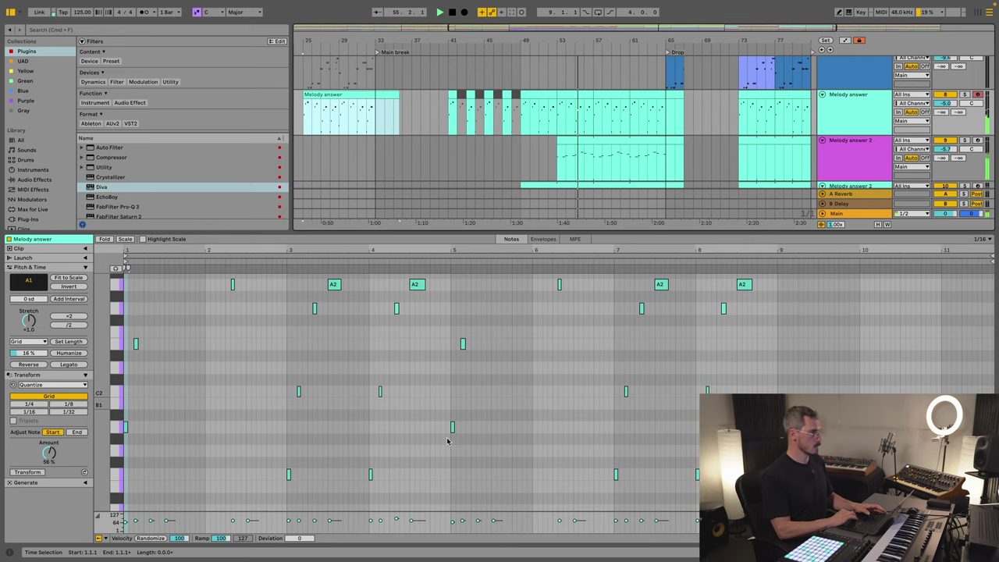
scroll(448, 442, down, 1)
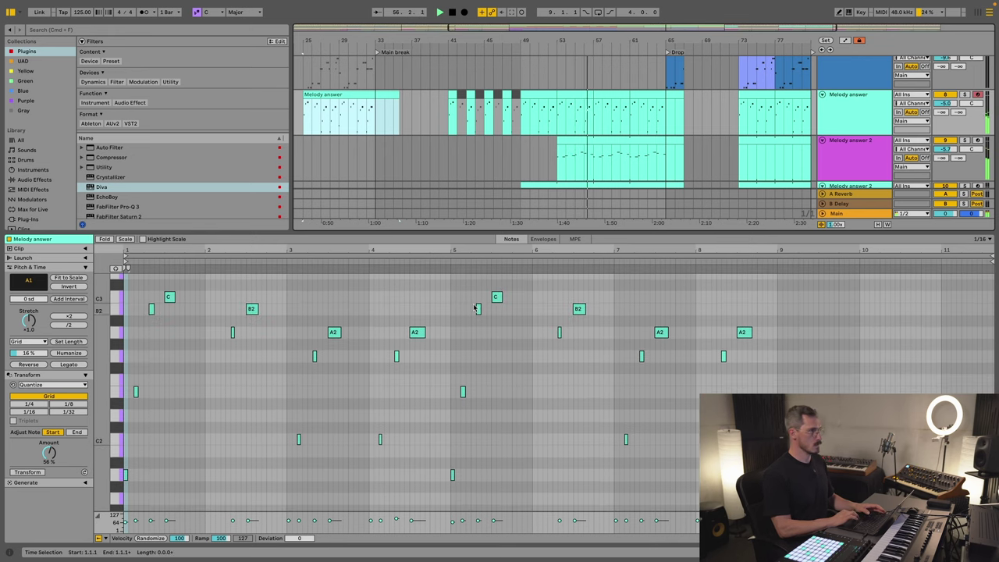
drag(525, 231, 526, 539)
Step: Deactivate bars 61 to 65 on both the low Melody answer 2 track and the Melody answer track
click(560, 196)
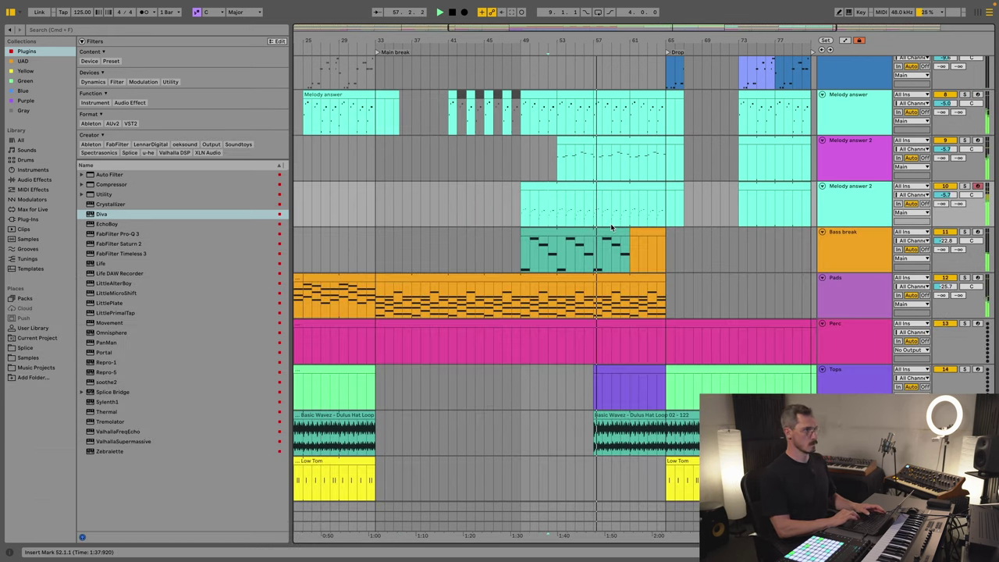
click(564, 187)
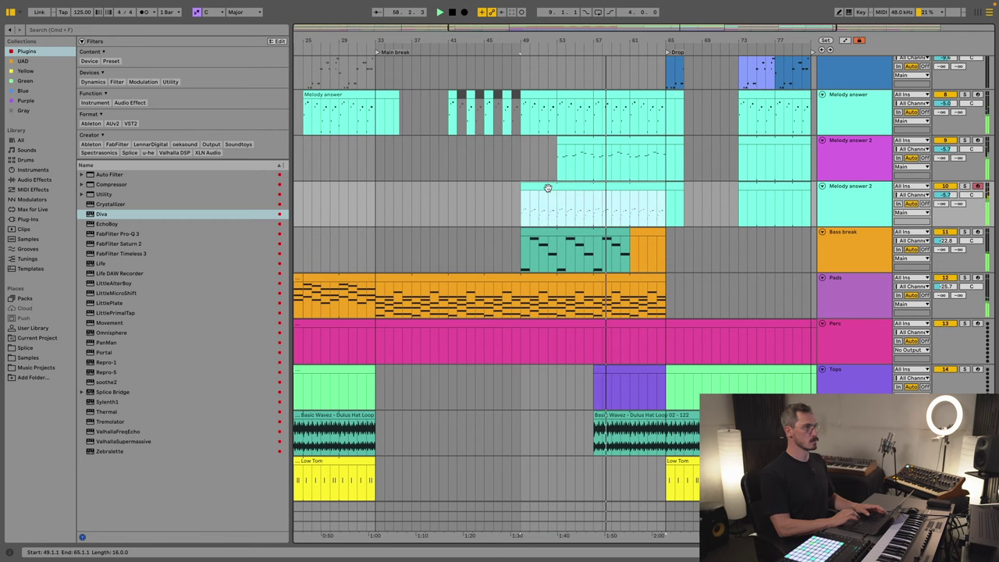
click(603, 261)
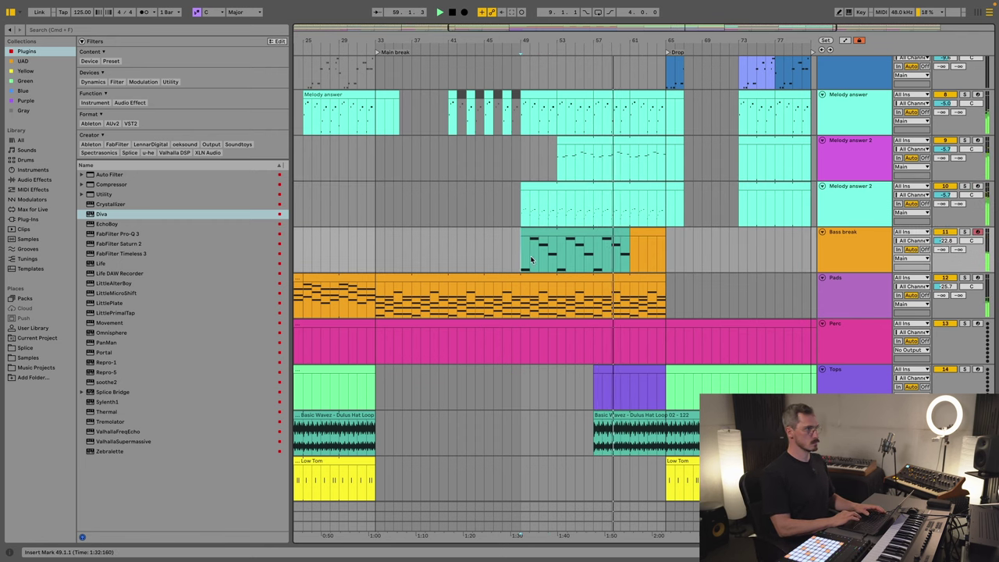
click(627, 231)
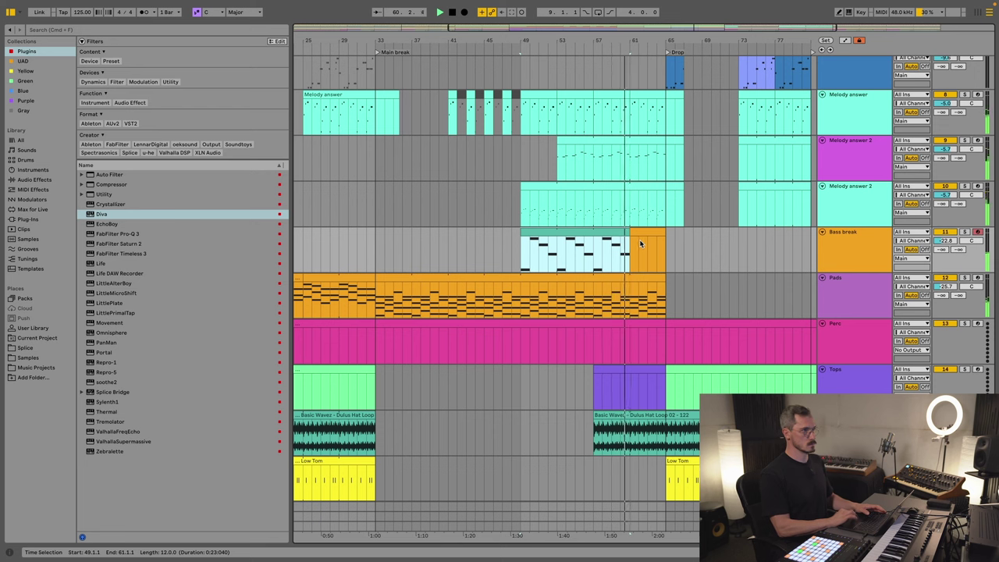
drag(629, 205, 666, 206)
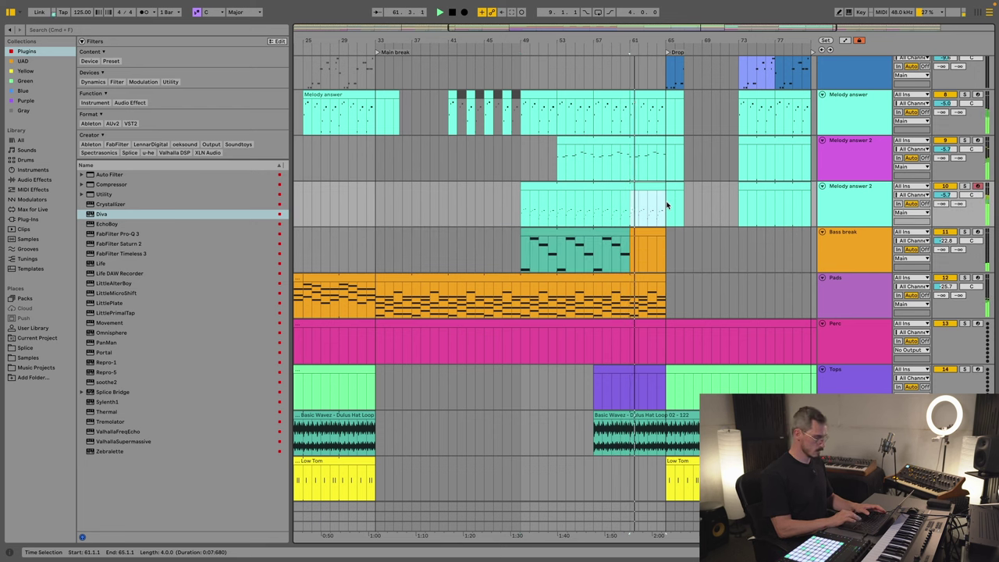
key(Delete)
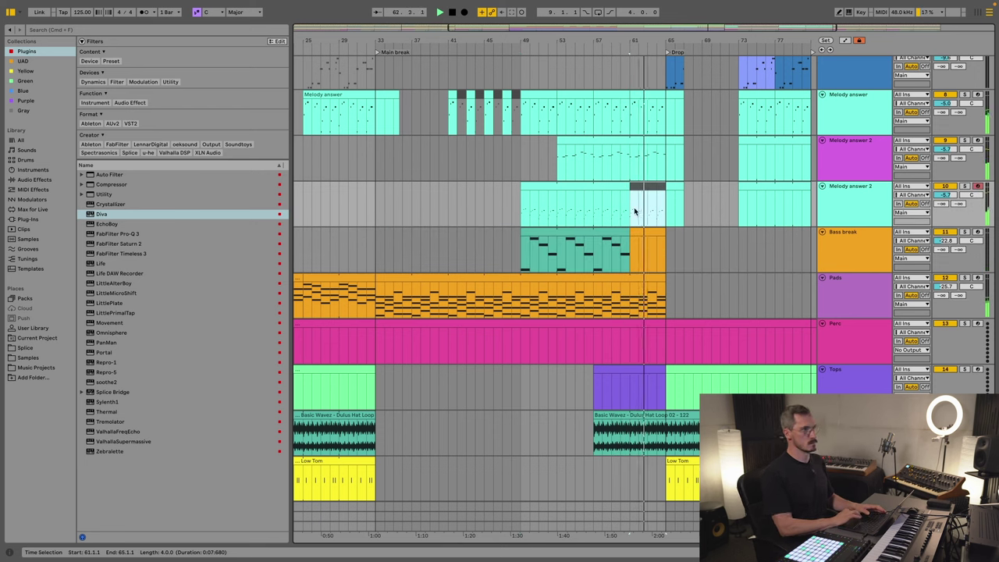
drag(631, 125, 660, 127)
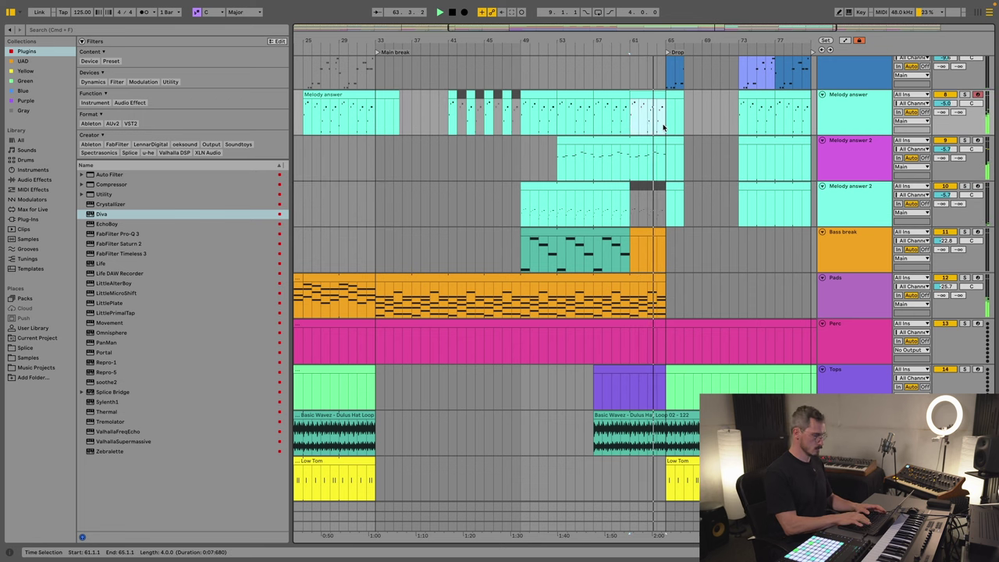
click(603, 168)
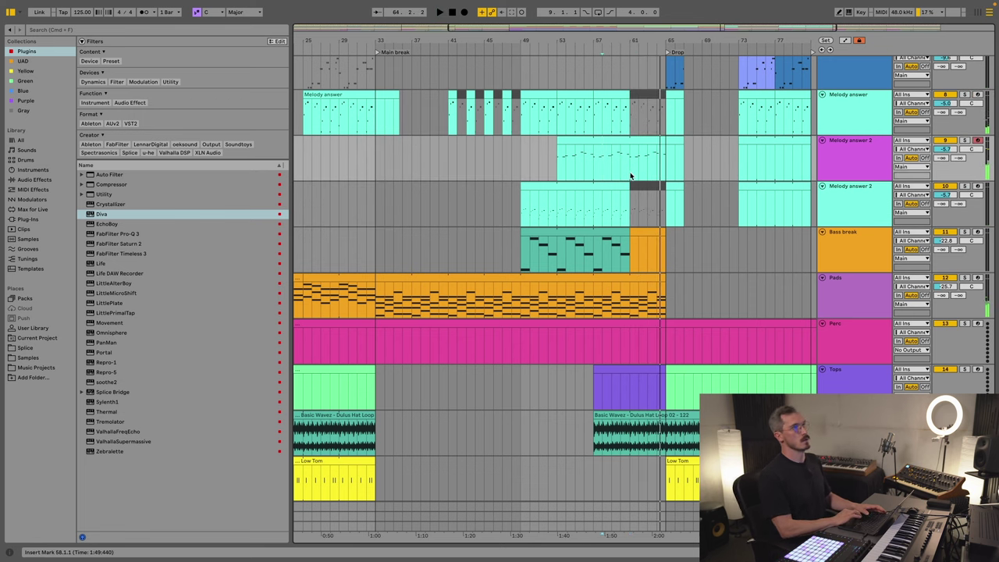
Step: Isolate bars 61 to 65 of the high Melody answer 2 clip and colour that section blue
drag(631, 176, 646, 175)
drag(668, 37, 665, 109)
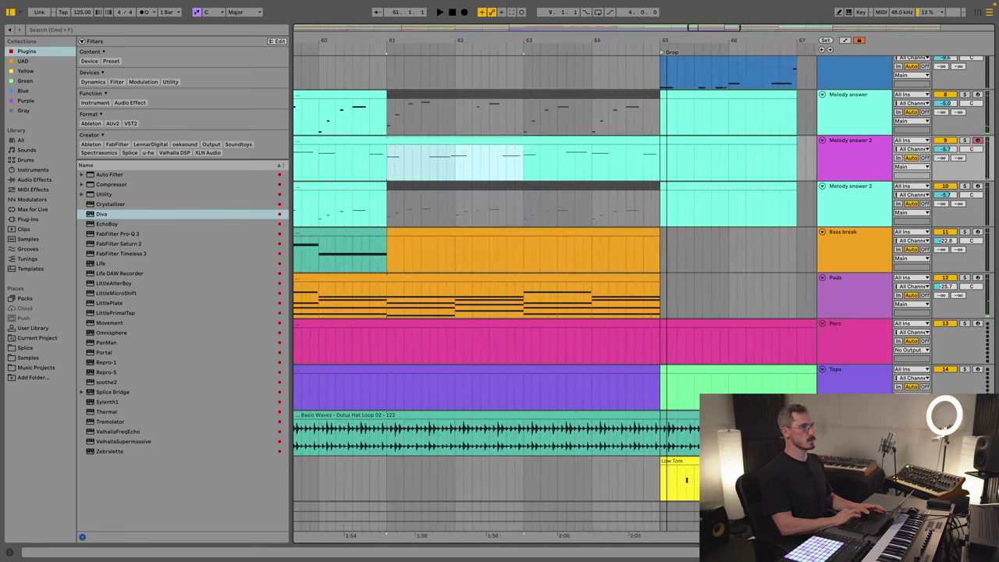
click(382, 171)
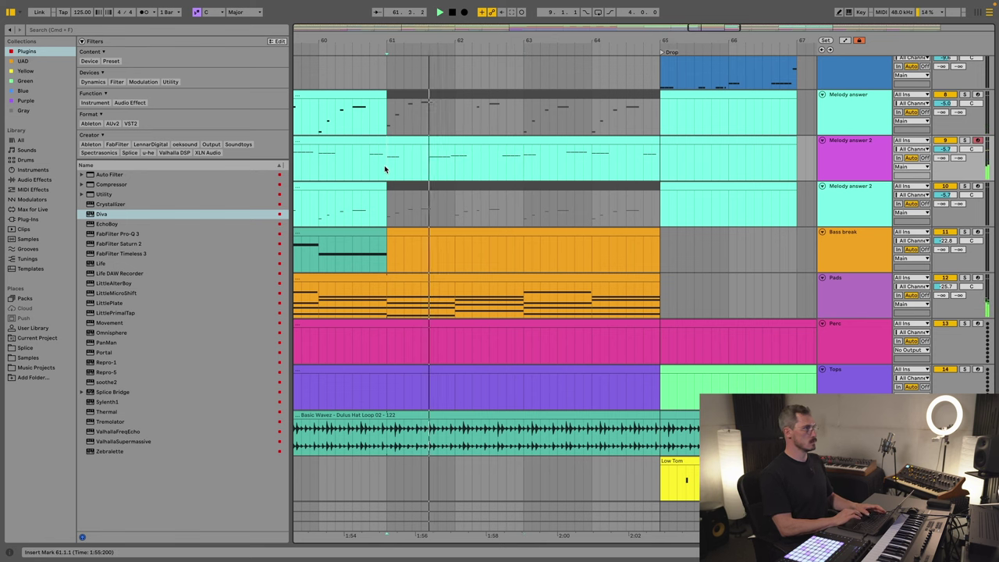
key(space)
drag(384, 168, 403, 169)
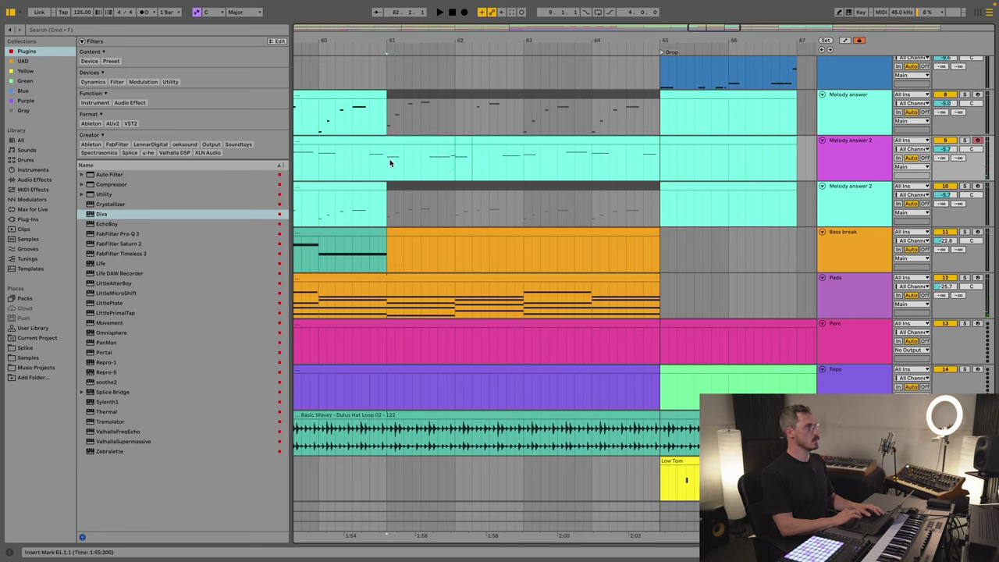
mouse_move(391, 161)
mouse_down()
mouse_move(635, 164)
mouse_move(392, 166)
mouse_up()
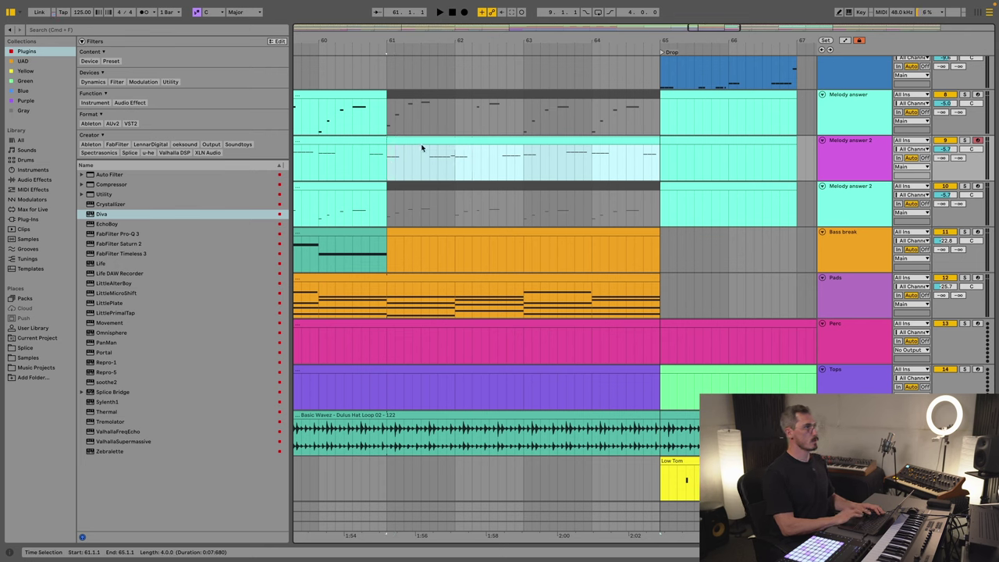
right_click(510, 143)
click(589, 327)
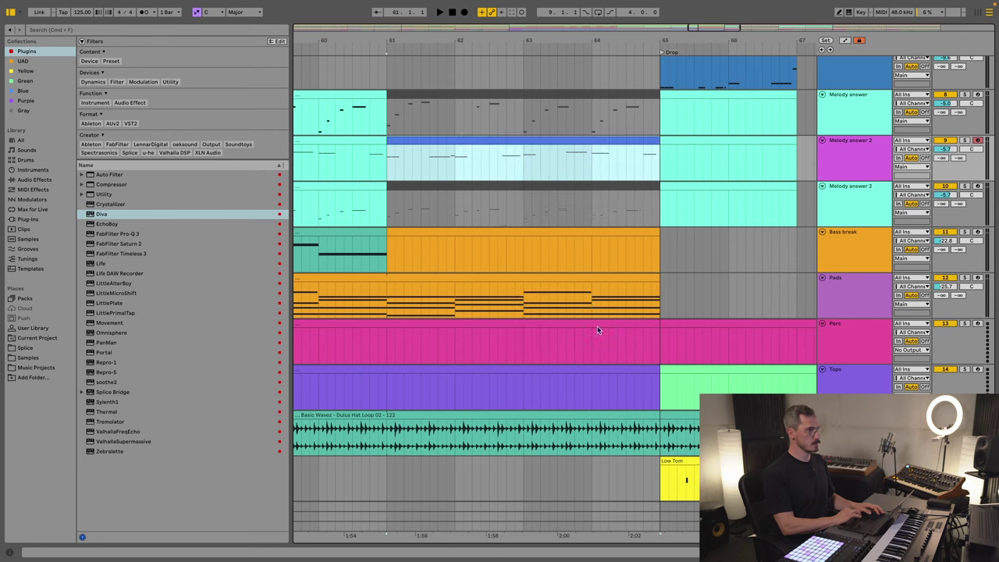
key(space)
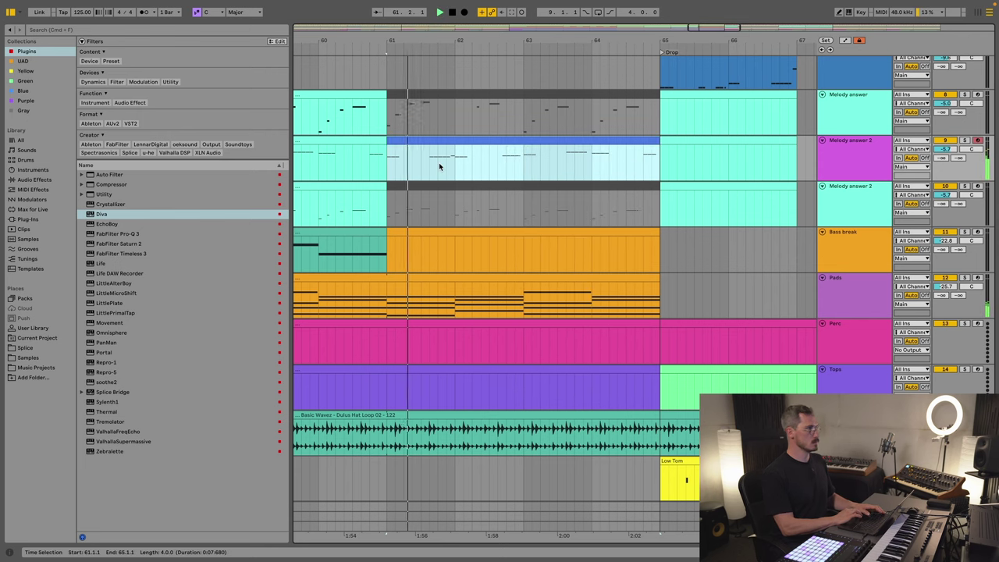
Step: Copy the one-beat note slice at 61.1.1 in the blue melody section to beat 3 of bars 61 to 64 and play it
click(403, 169)
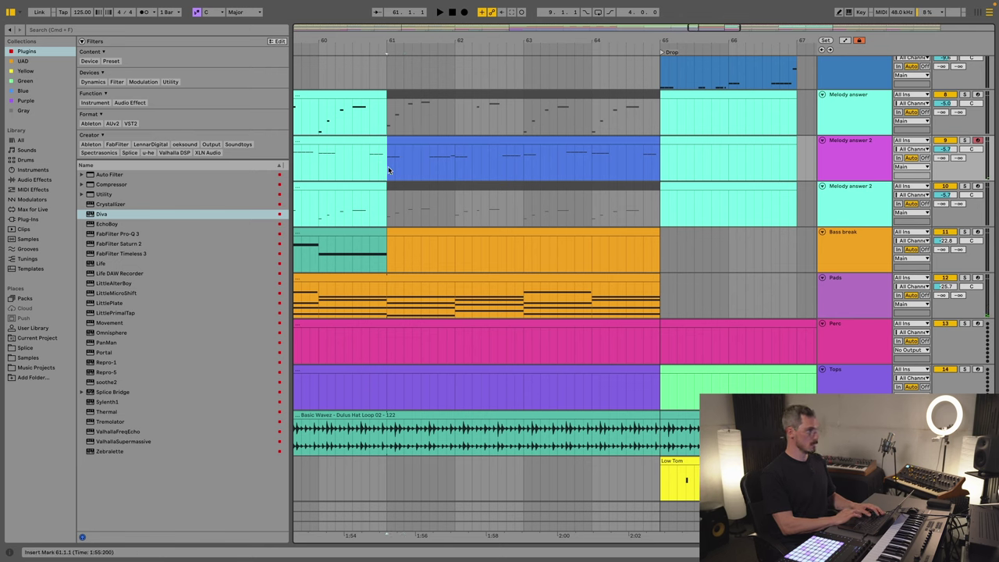
drag(388, 166, 402, 170)
click(415, 178)
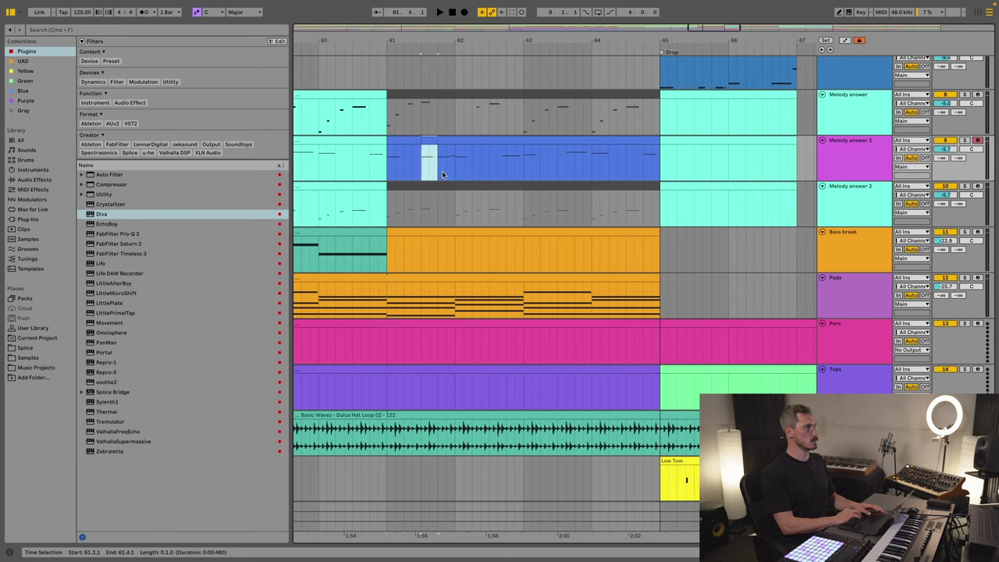
click(387, 166)
key(space)
drag(458, 170, 628, 171)
click(587, 170)
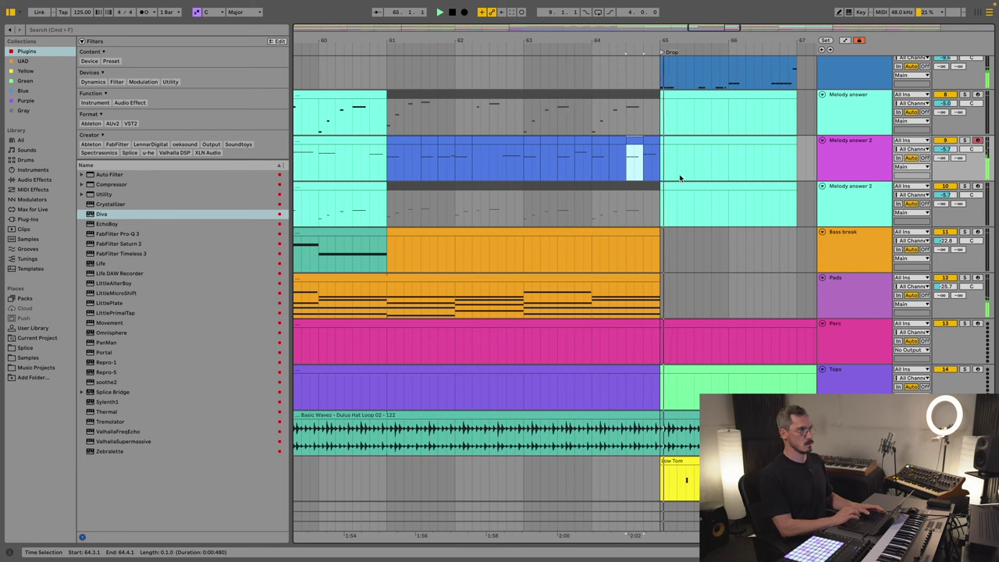
click(394, 167)
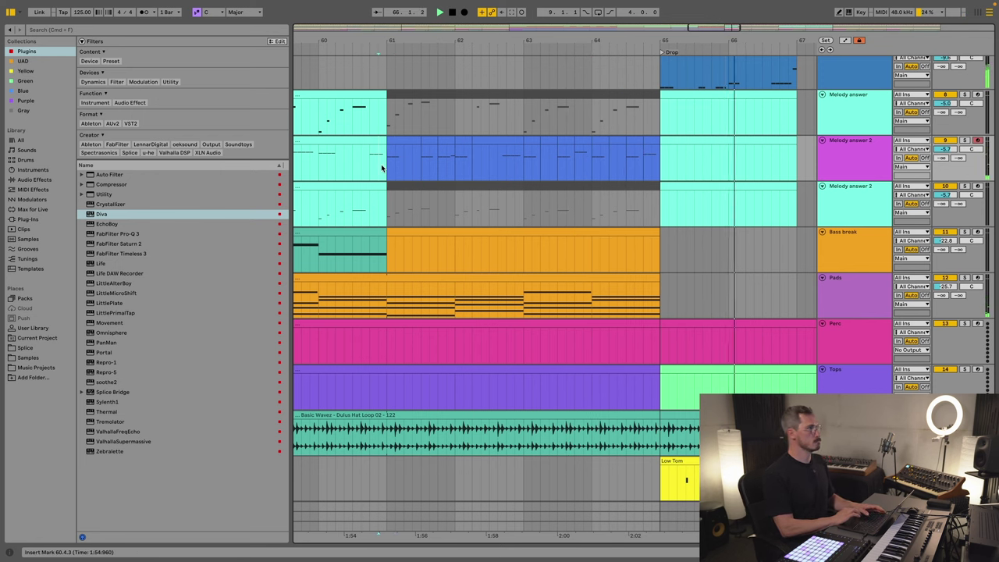
Step: Copy the Snares hit from 65.2.1 to 65.2.3 and paste it three times in a row from 64.3.1 before the drop
scroll(484, 37, down, 3)
scroll(571, 294, down, 10)
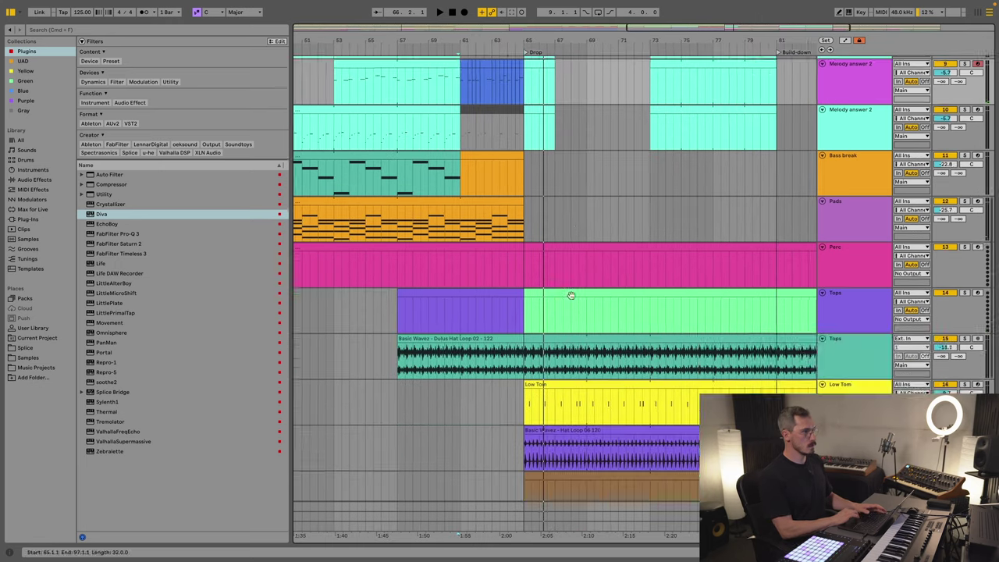
scroll(571, 294, down, 2)
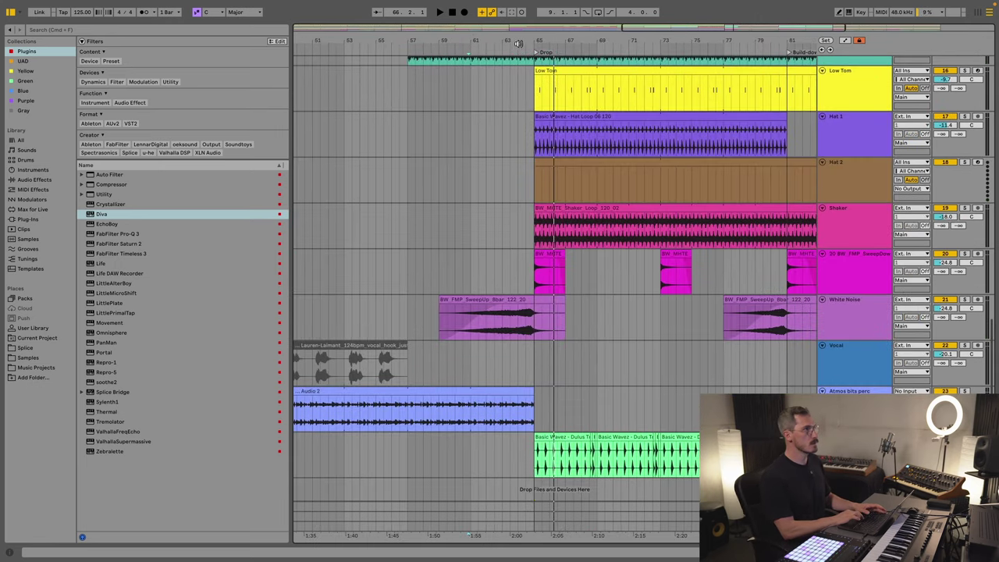
drag(517, 43, 508, 126)
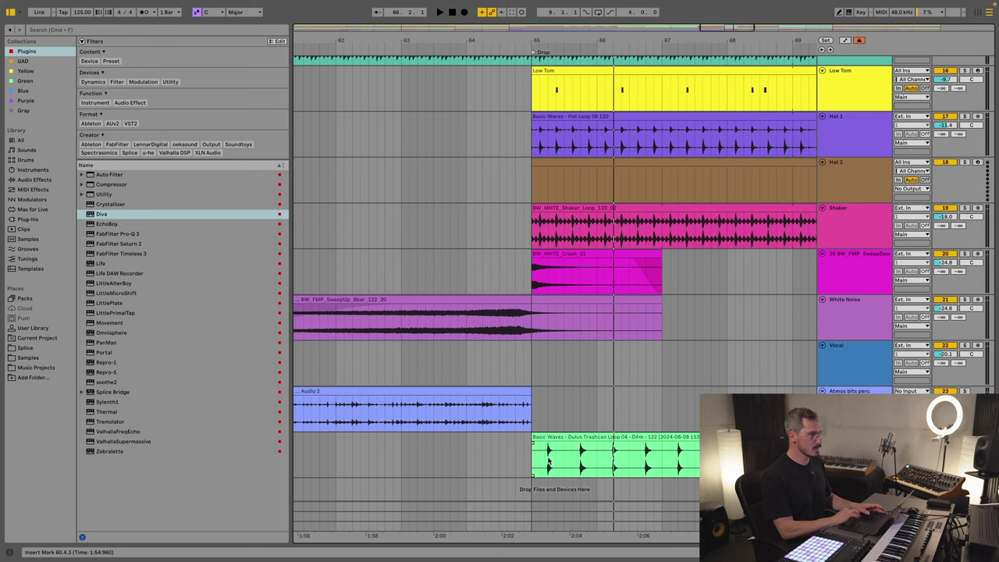
drag(548, 462, 557, 462)
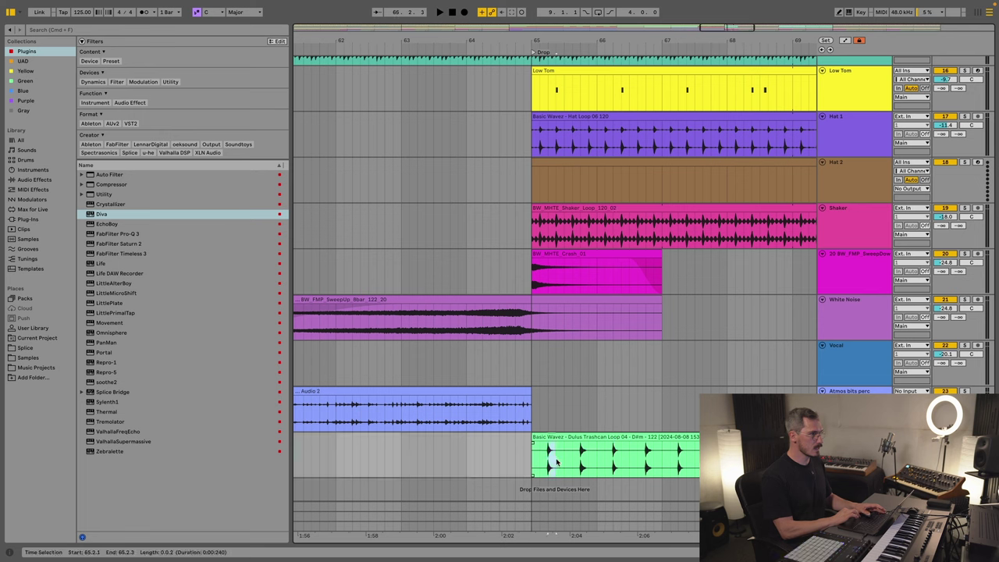
click(502, 466)
key(ctrl+v)
key(ctrl+v)
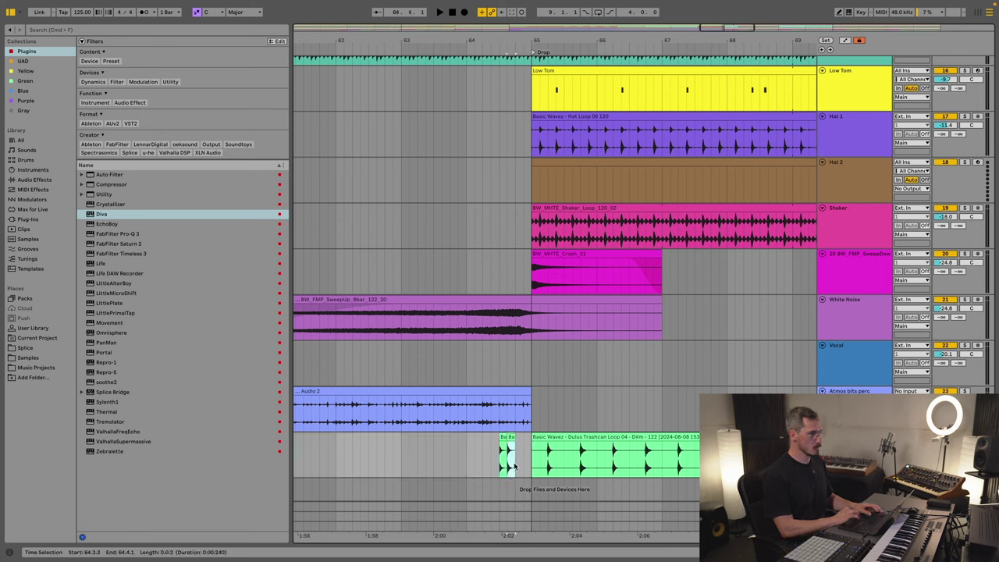
key(ctrl+v)
key(ctrl+v)
Step: Audition the snare fill leading into the drop from 64.2.1
click(482, 466)
key(space)
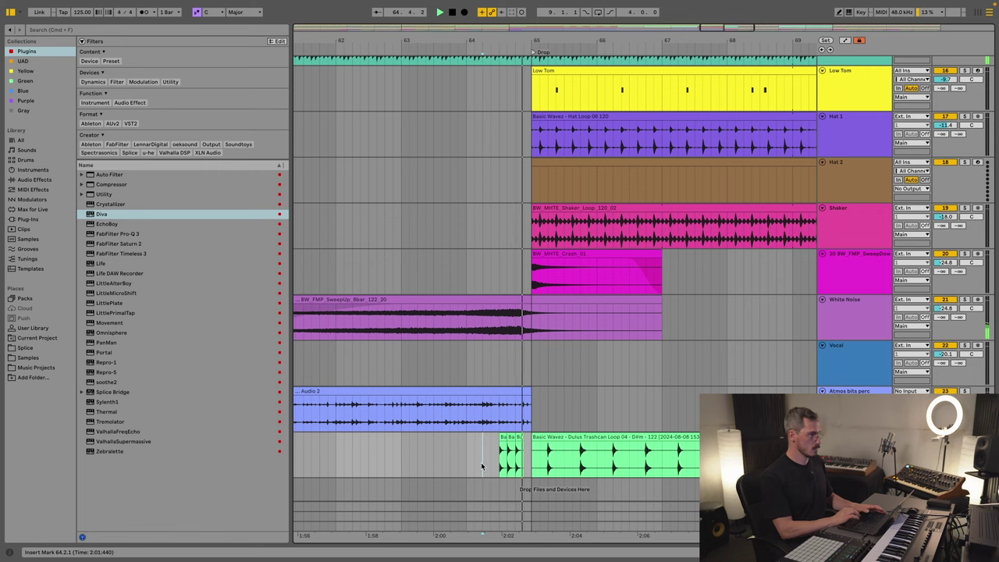
key(space)
key(space)
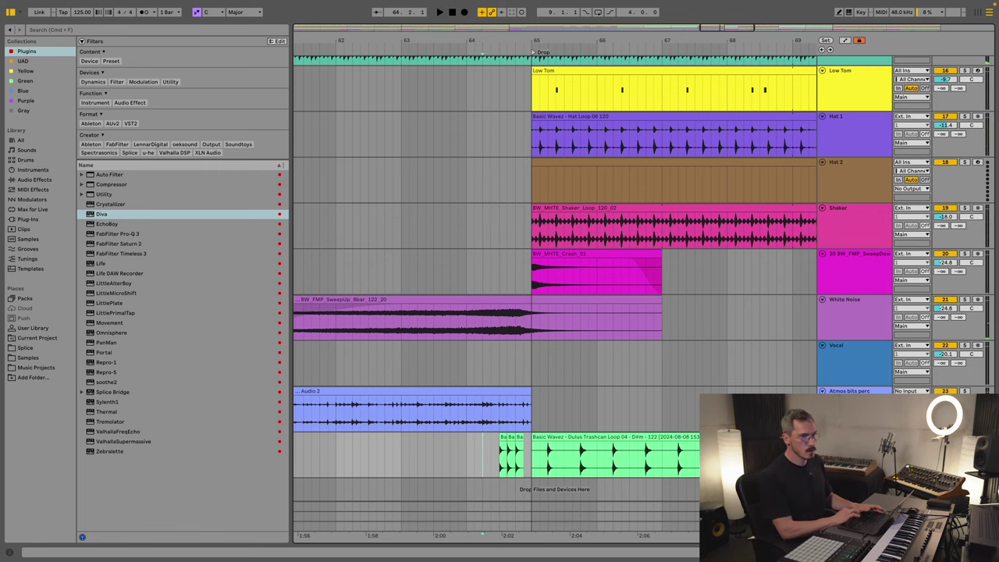
Step: Show the Snares track's Utility gain automation, raise it to about 9.93 dB over the three fill hits and audition it
key(shift+Tab)
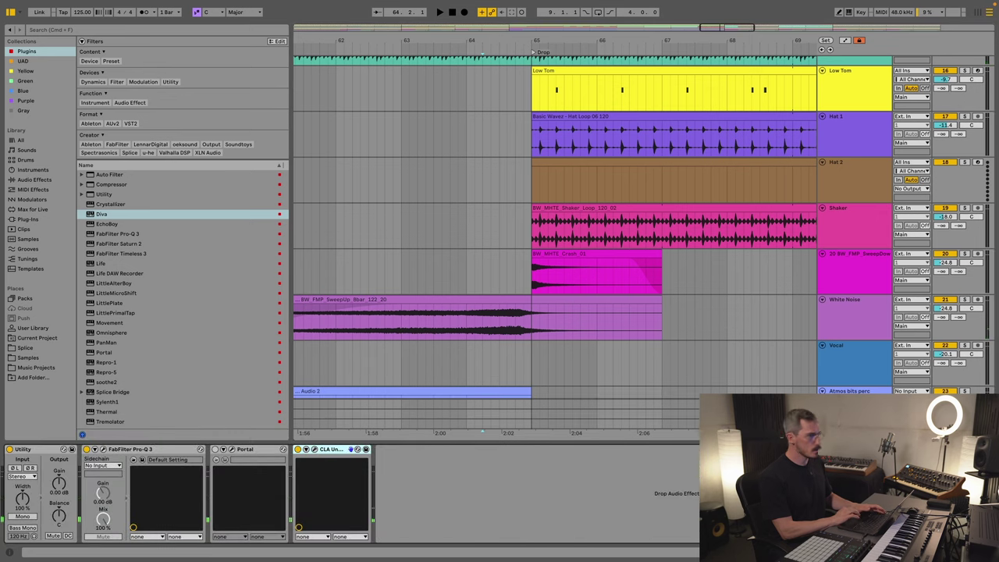
right_click(60, 482)
click(86, 486)
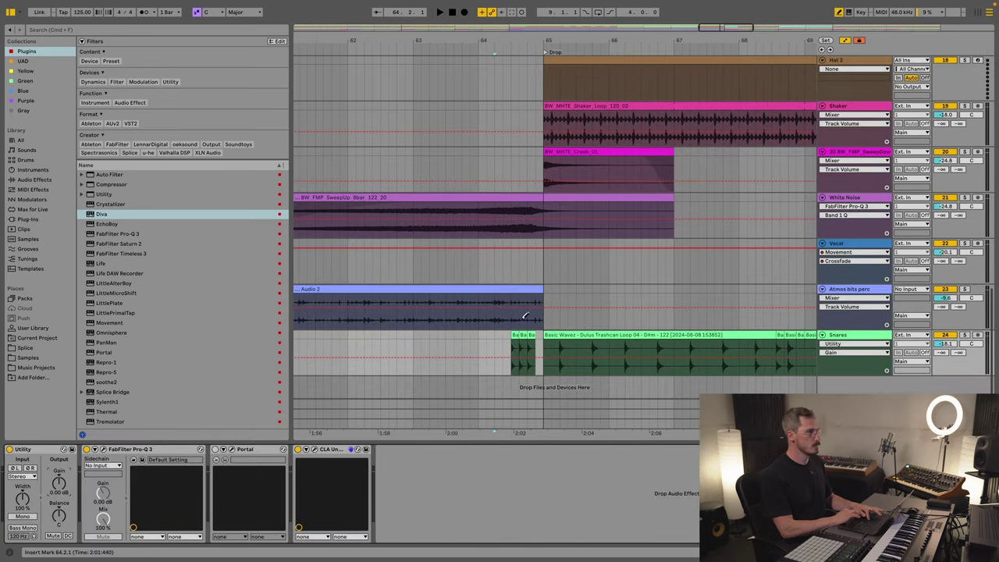
click(513, 346)
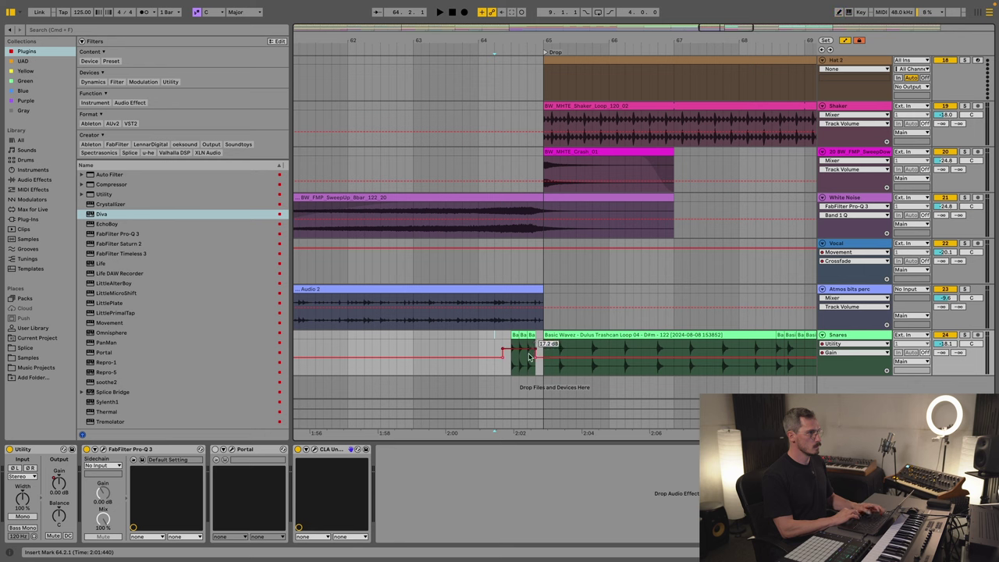
key(space)
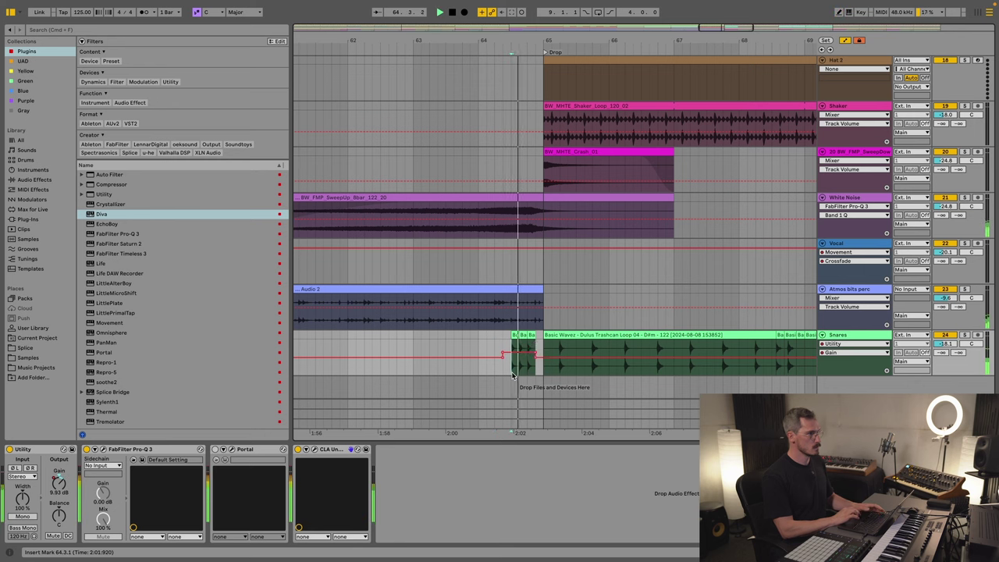
click(459, 376)
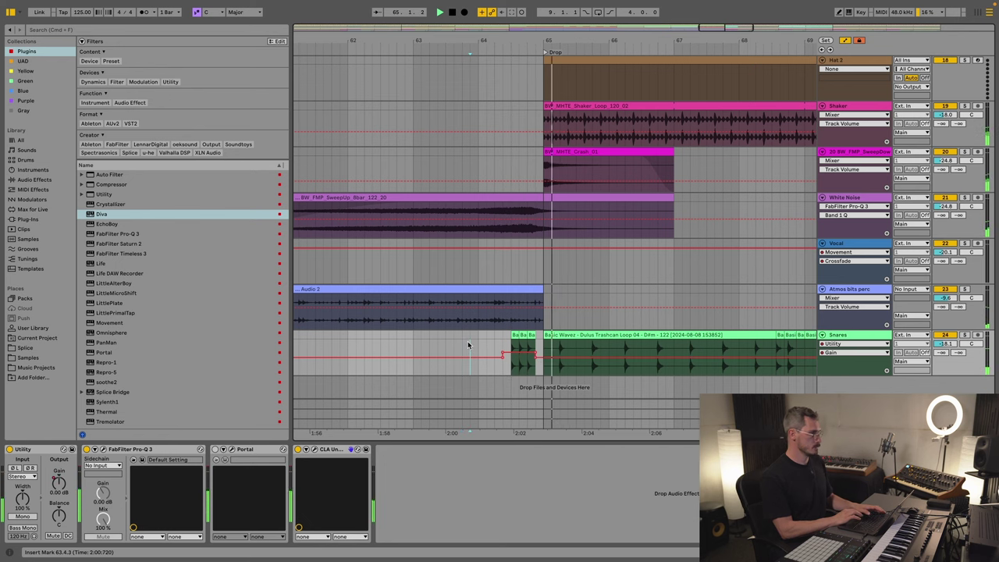
Step: Search the Samples folder for "drum fil" and expand the Melodic House & Techno Essentials Vol. 1 results to the BW MHTE Drum Fills
key(a)
key(space)
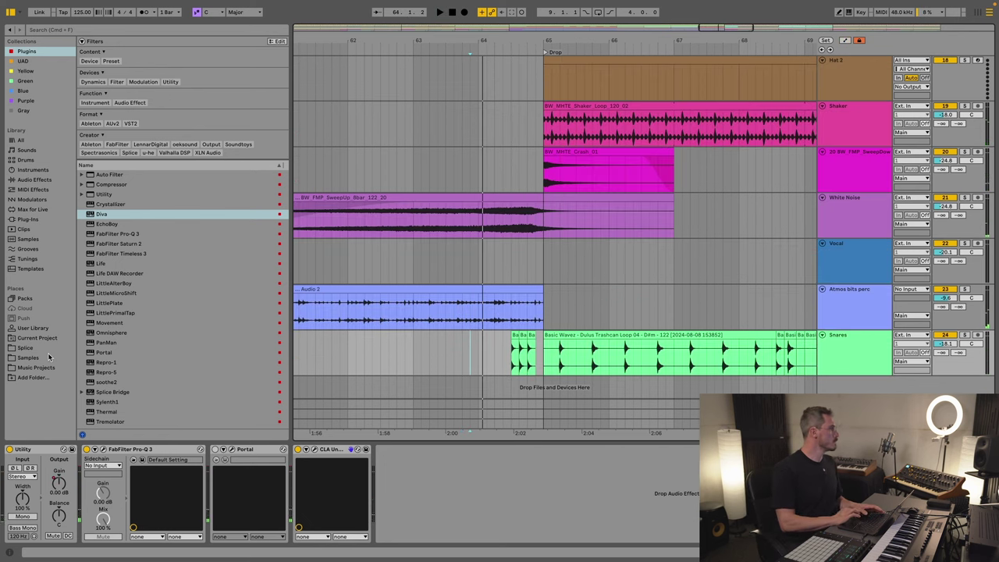
click(35, 360)
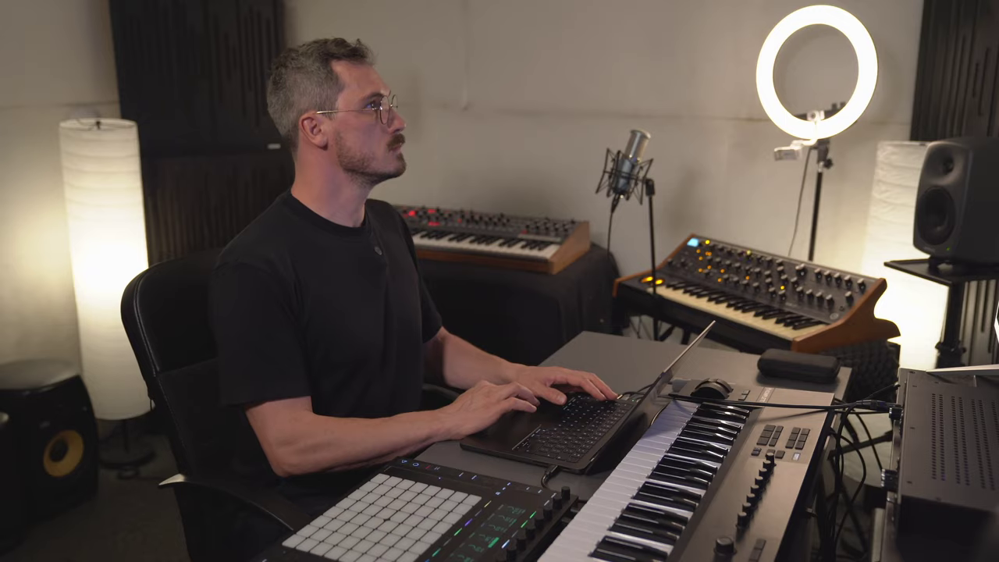
text(drum)
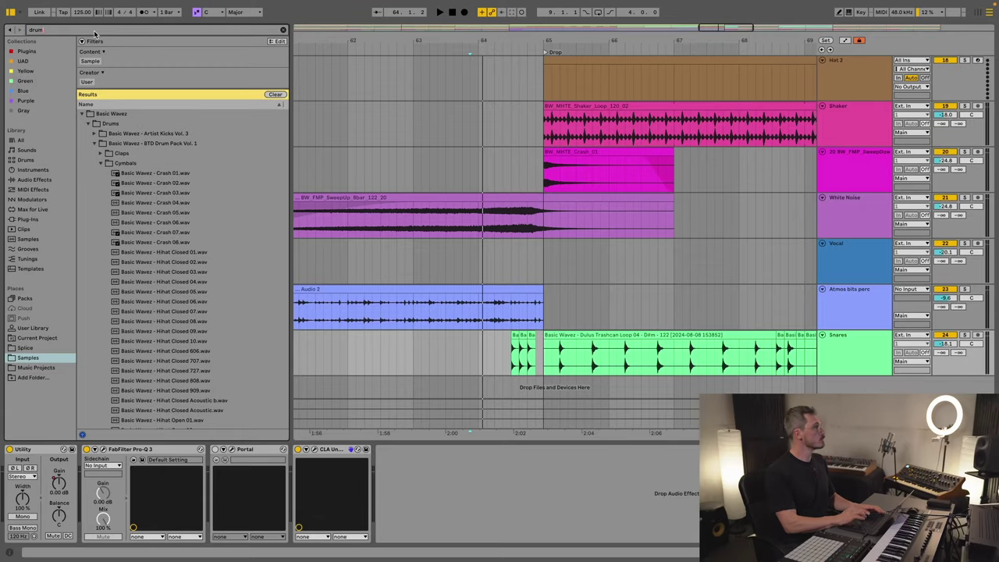
text( fil)
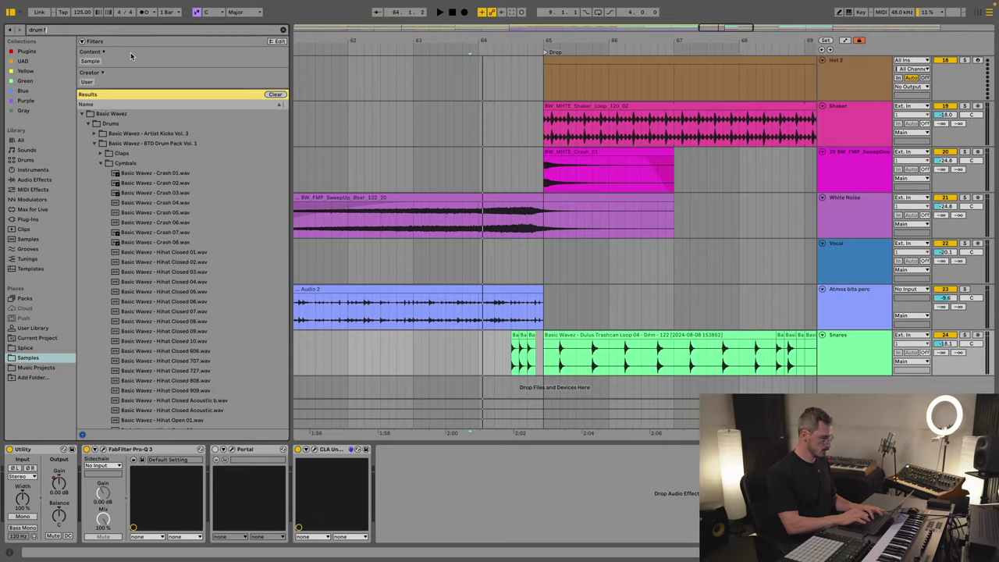
click(141, 135)
click(141, 146)
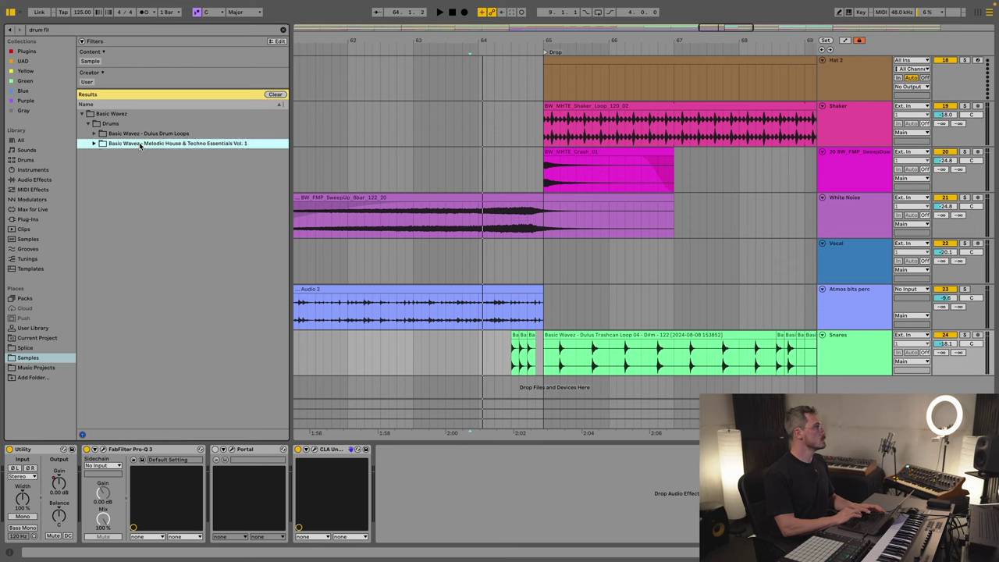
key(Down)
key(Right)
Step: Audition the first clap fills and place BW_MHTE_Clap_Fill_120_03 on a new audio track at 64.3.1
key(Down)
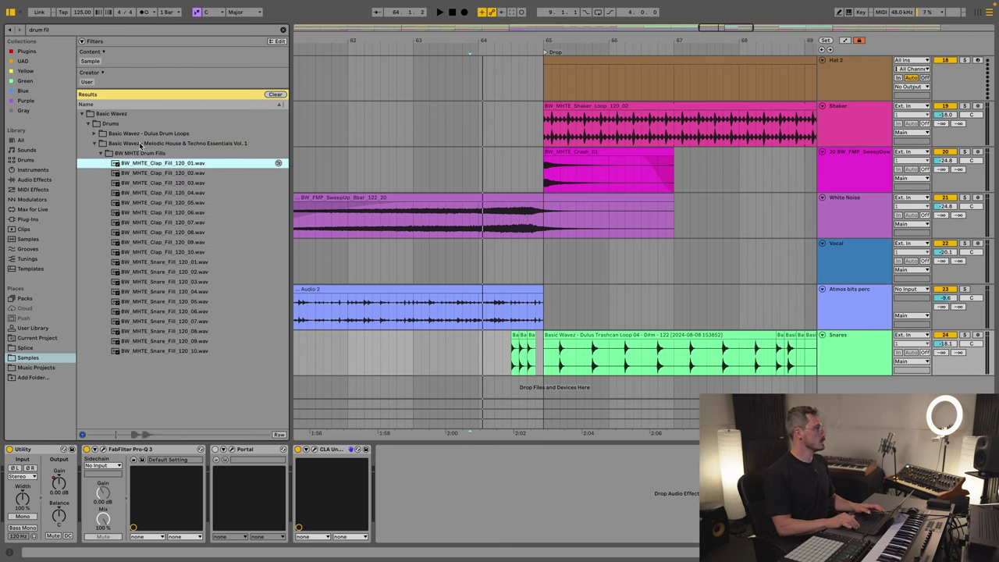
key(Down)
key(Down)
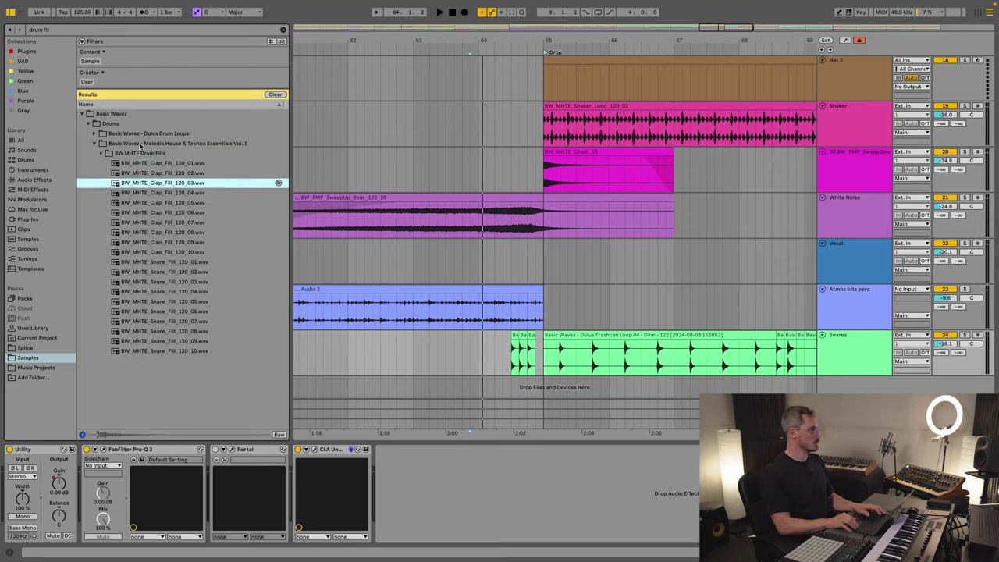
key(Down)
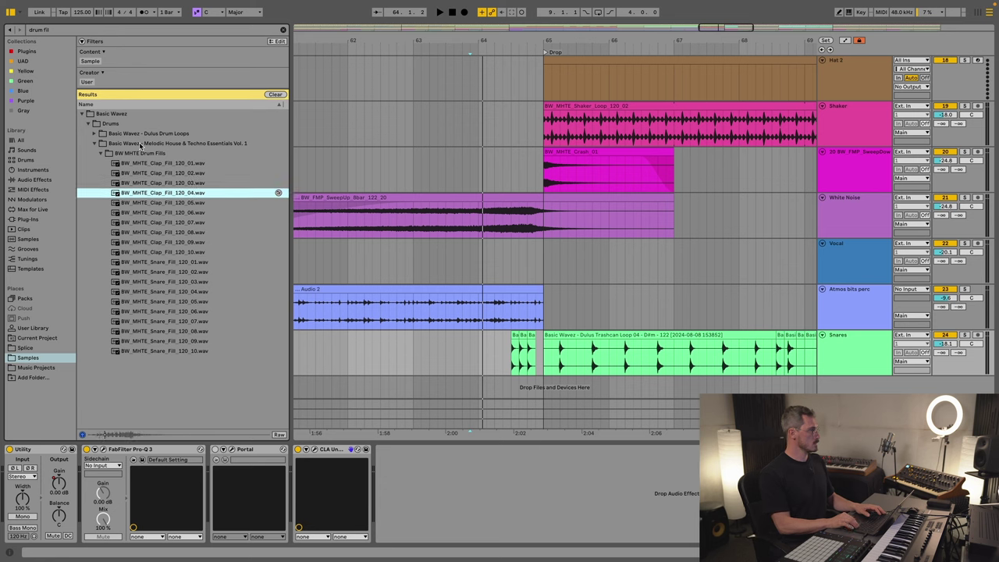
key(Up)
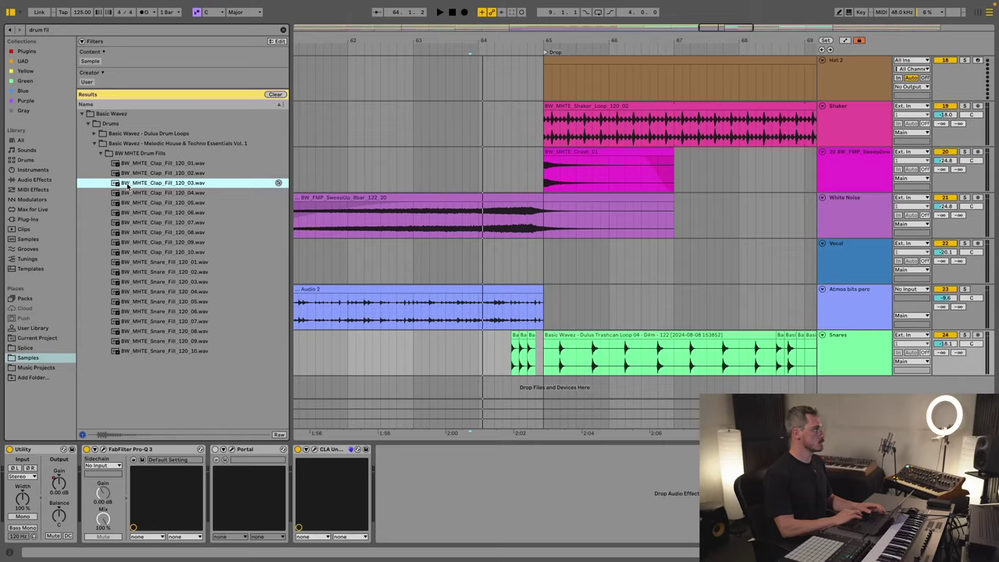
drag(129, 182, 512, 382)
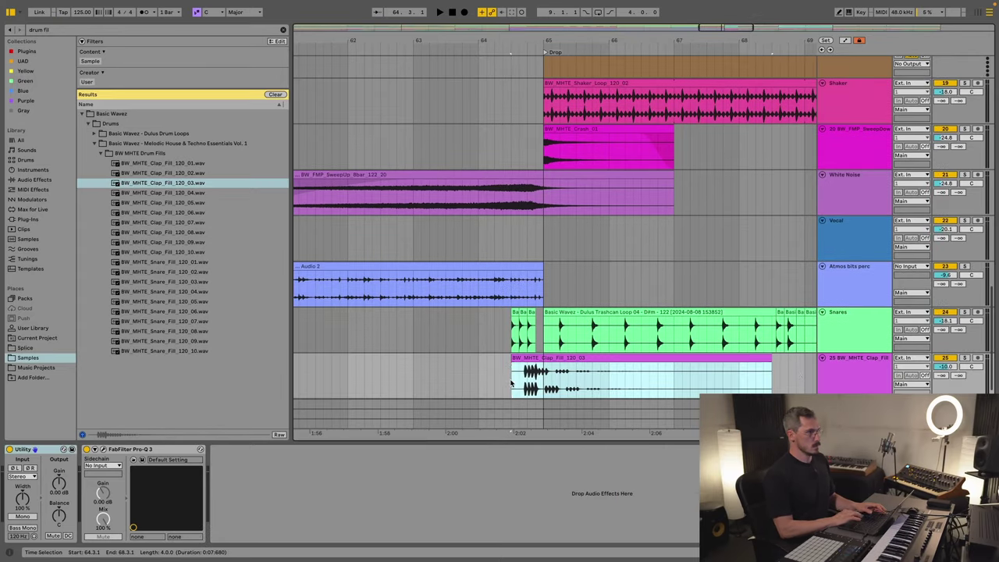
Step: Lower the new clap fill track's volume to -16.9 dB and audition it from 64.3.1
drag(954, 365, 954, 375)
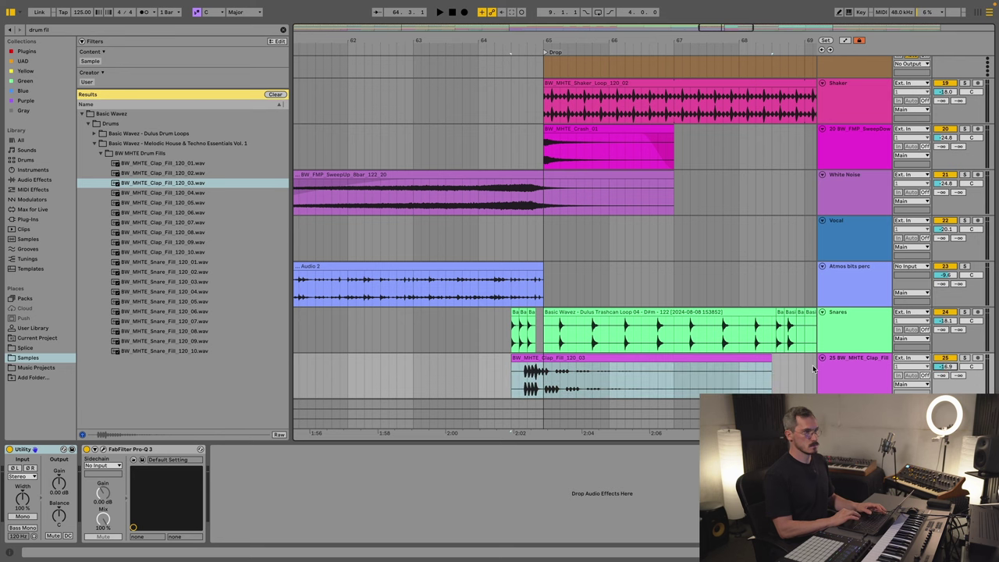
click(513, 379)
key(space)
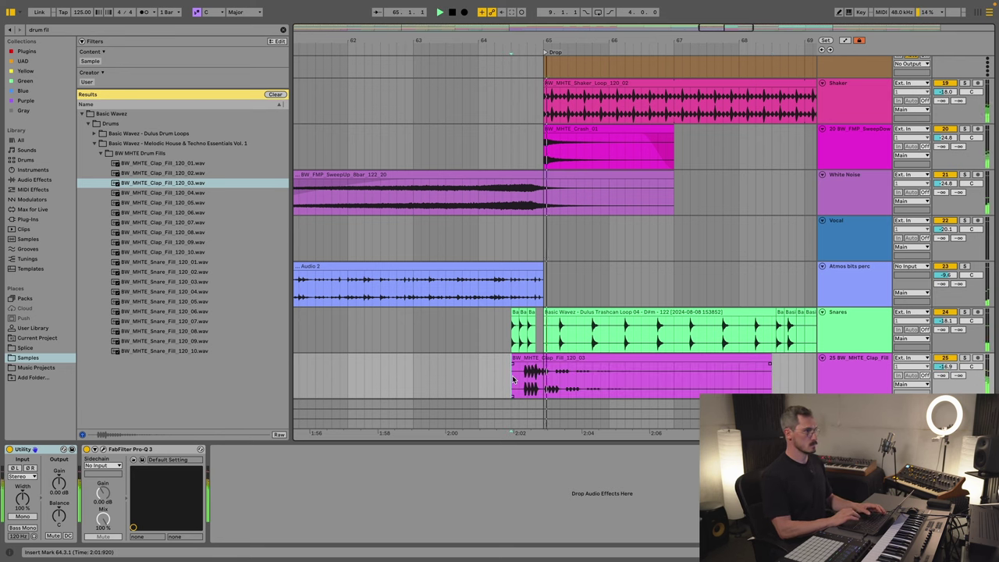
Step: Re-warp the clap fill clip at a project tempo of 120 BPM, restore the tempo to 125 and audition the fill
double_click(545, 363)
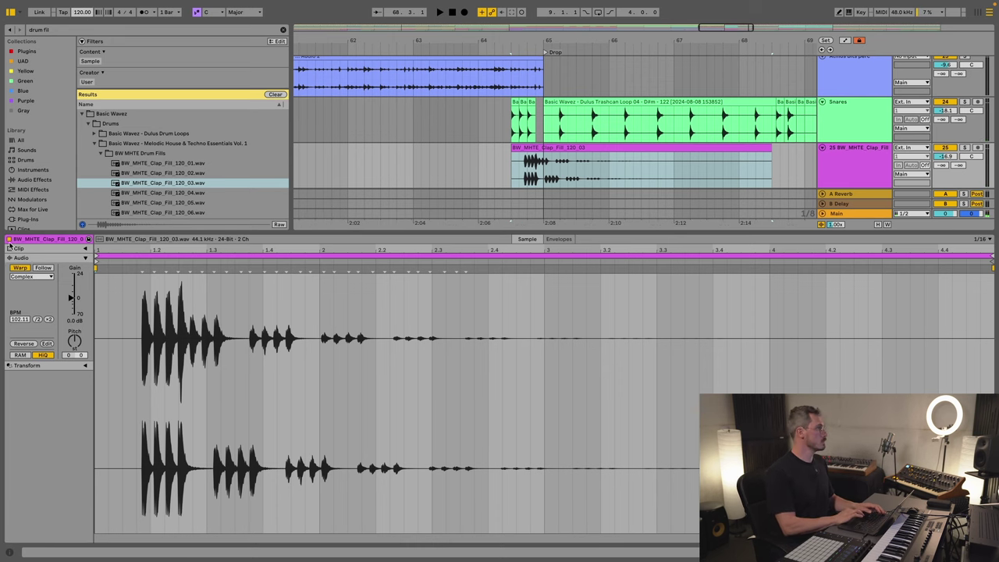
click(19, 268)
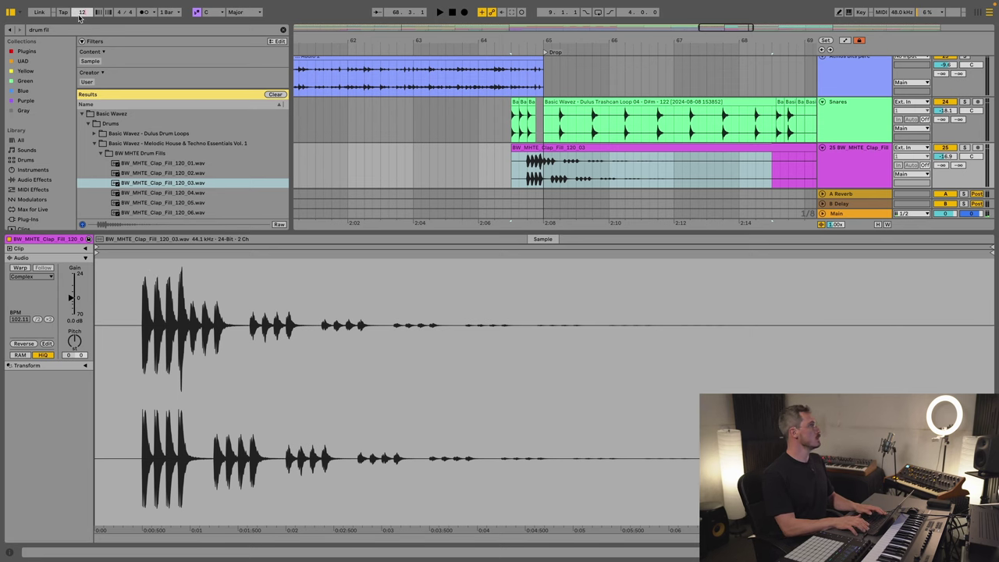
click(20, 267)
click(85, 14)
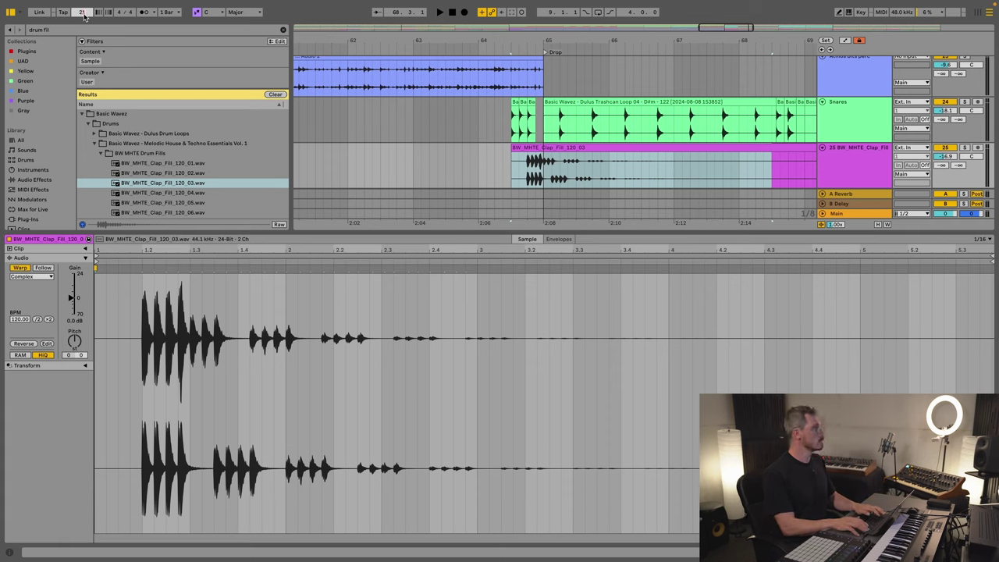
key(Return)
key(space)
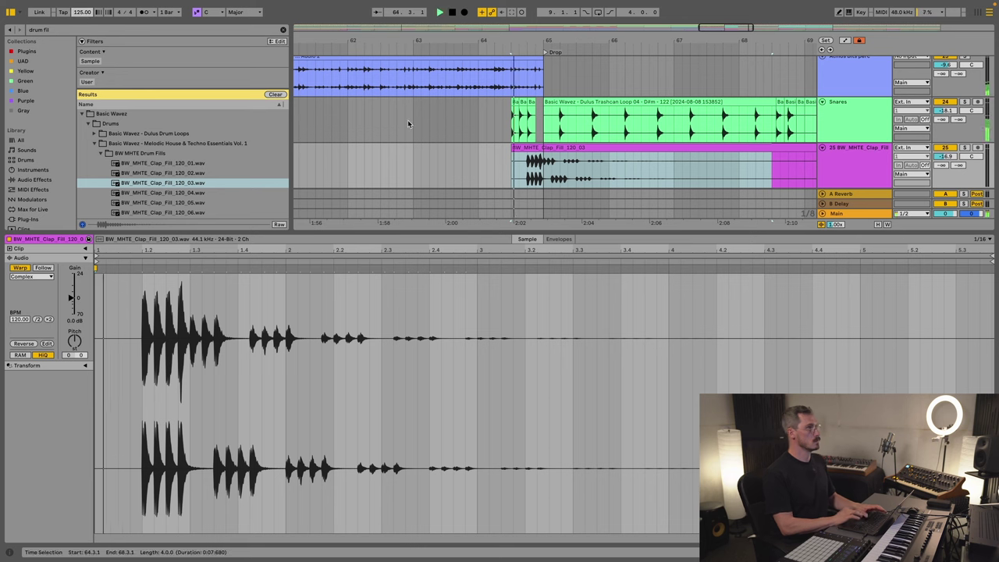
click(494, 168)
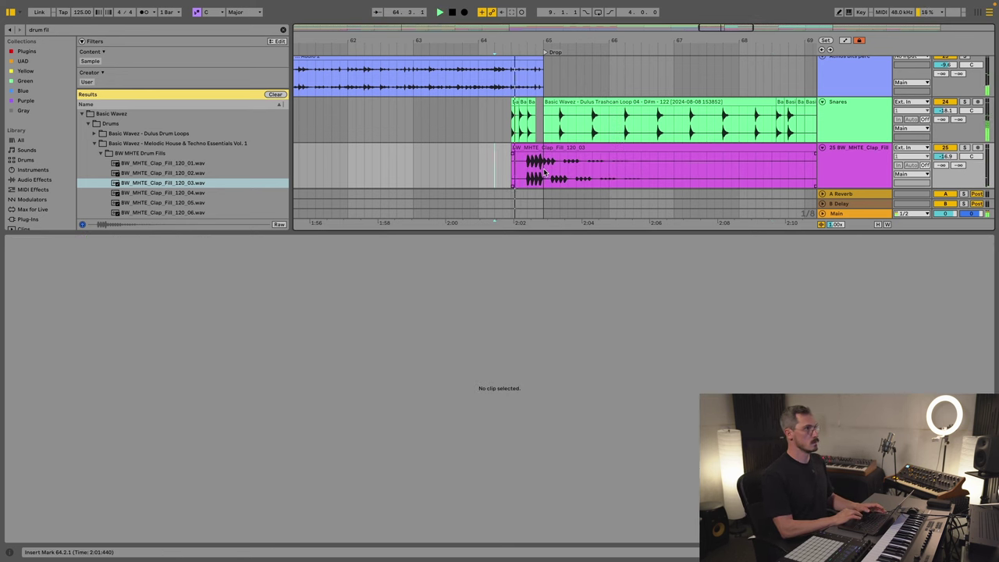
key(space)
Step: Raise the Snares track's Utility gain automation over the three fill hits to about 16.3 dB and audition it from 64.2.1
click(513, 133)
key(a)
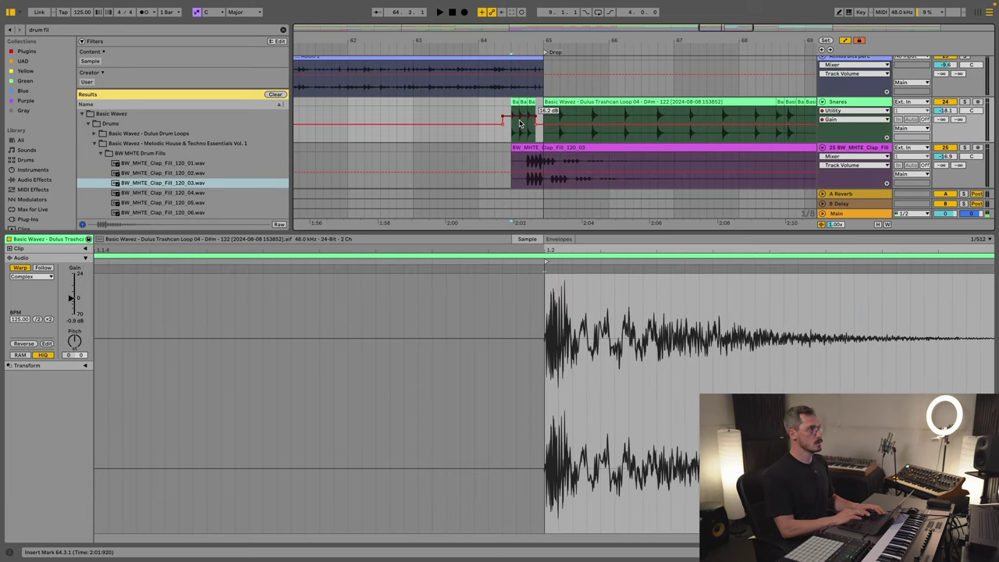
click(497, 134)
key(space)
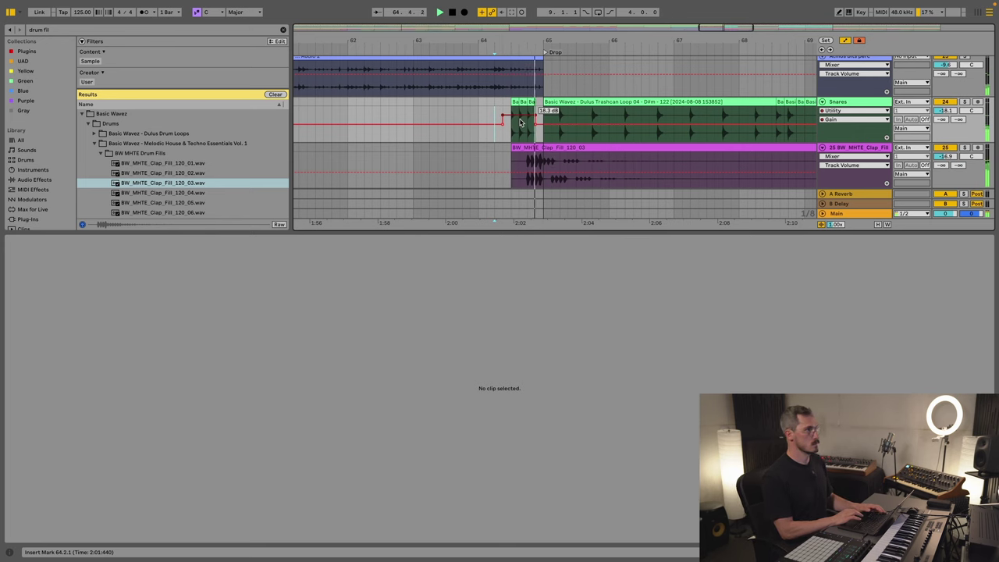
Step: Delete the three repeated snare hits before the drop from the Snares track
click(519, 125)
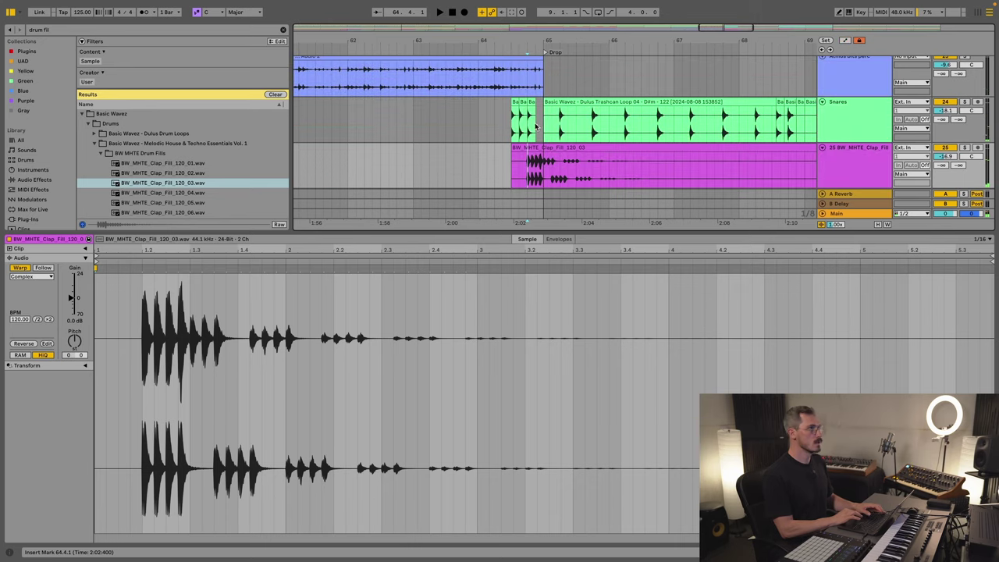
shift+click(498, 125)
key(Delete)
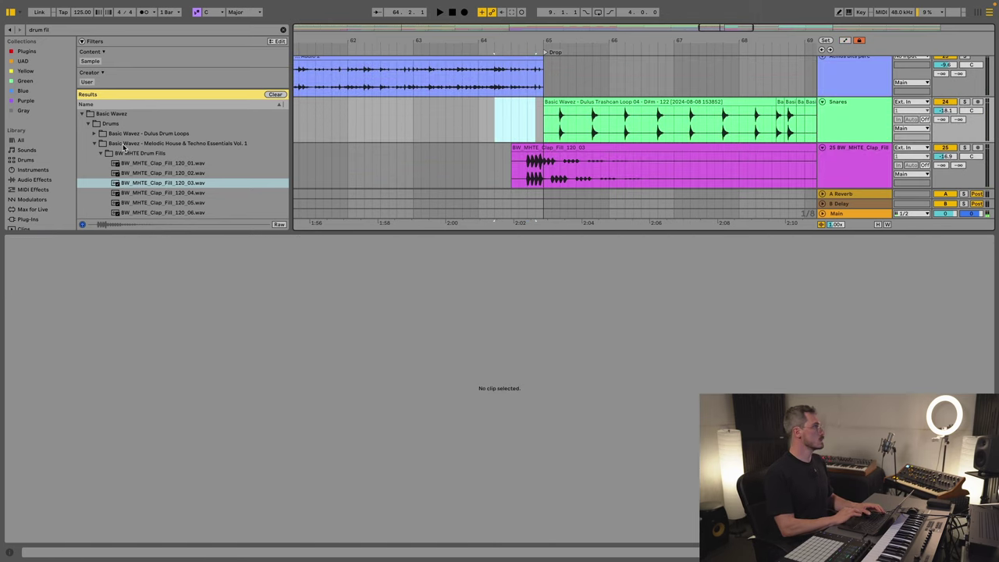
Step: Search the samples for "snare" and audition BW_MHTE_Snare_Fill_120_01 to 05
click(112, 30)
text(snare)
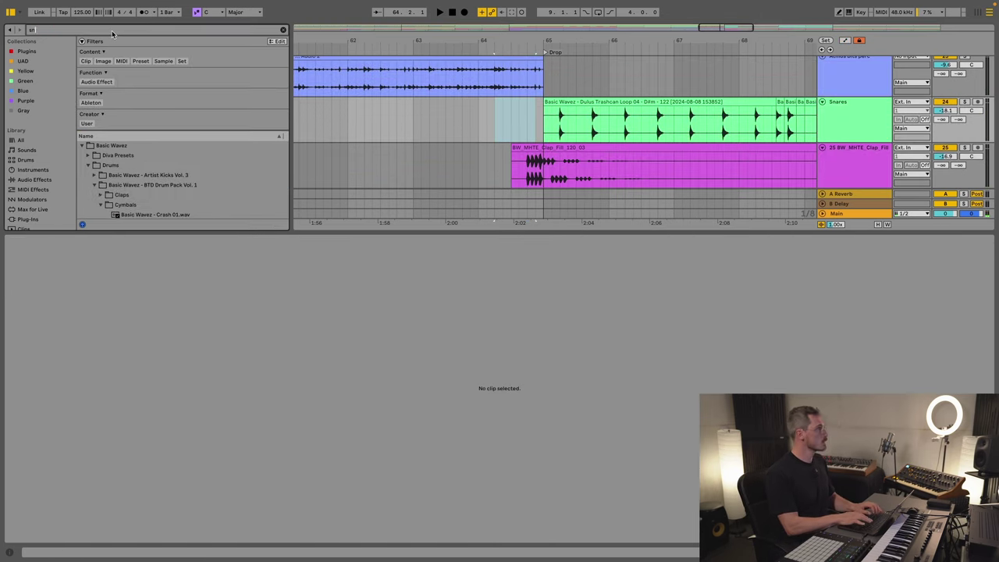
click(187, 174)
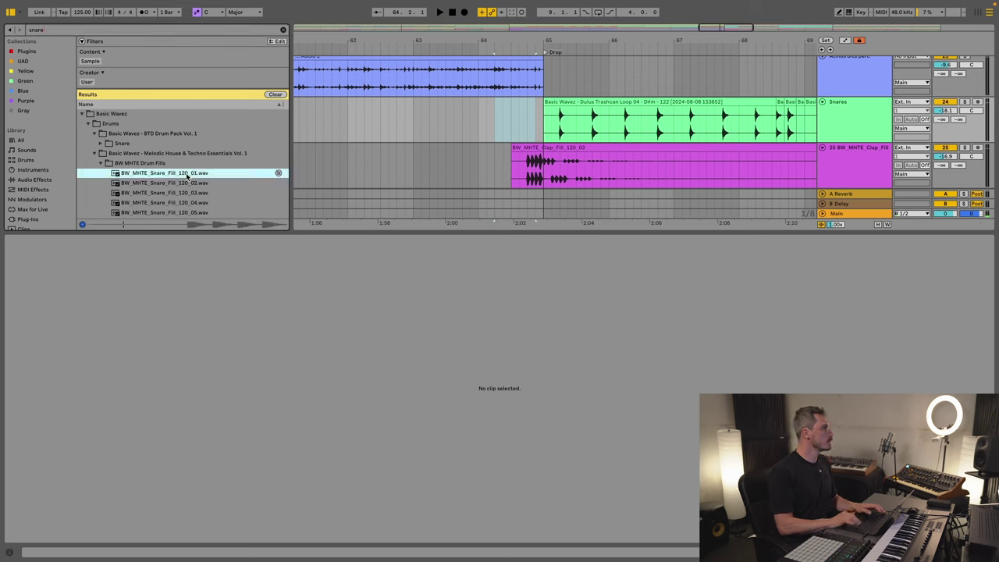
key(Down)
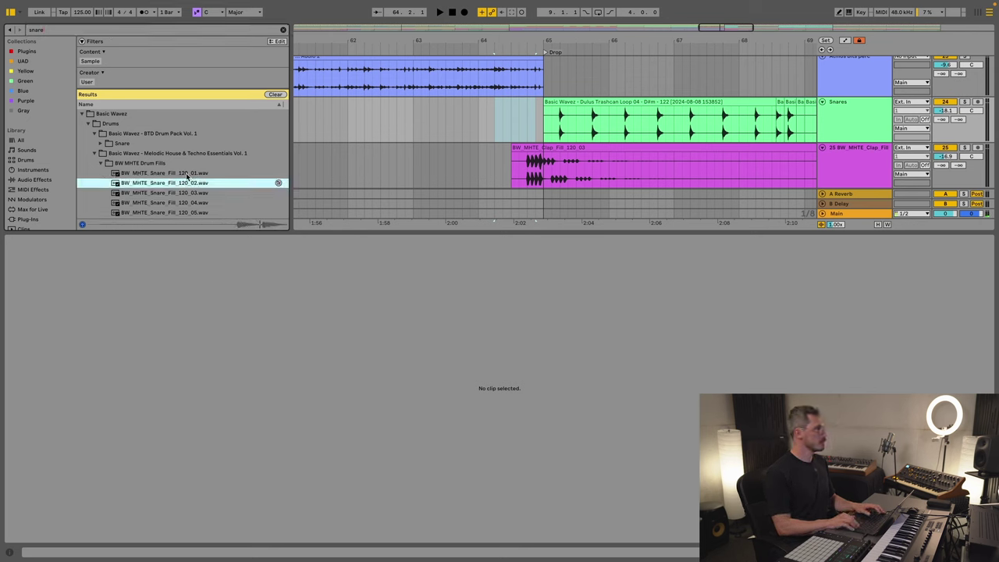
key(Down)
key(Down)
key(Down)
key(Down)
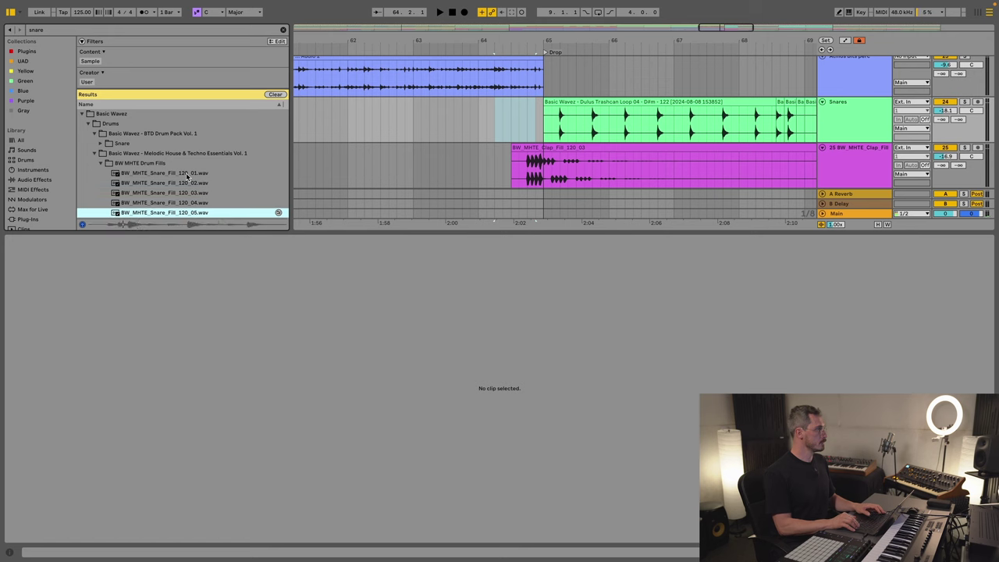
key(Up)
key(Up)
key(Up)
key(Up)
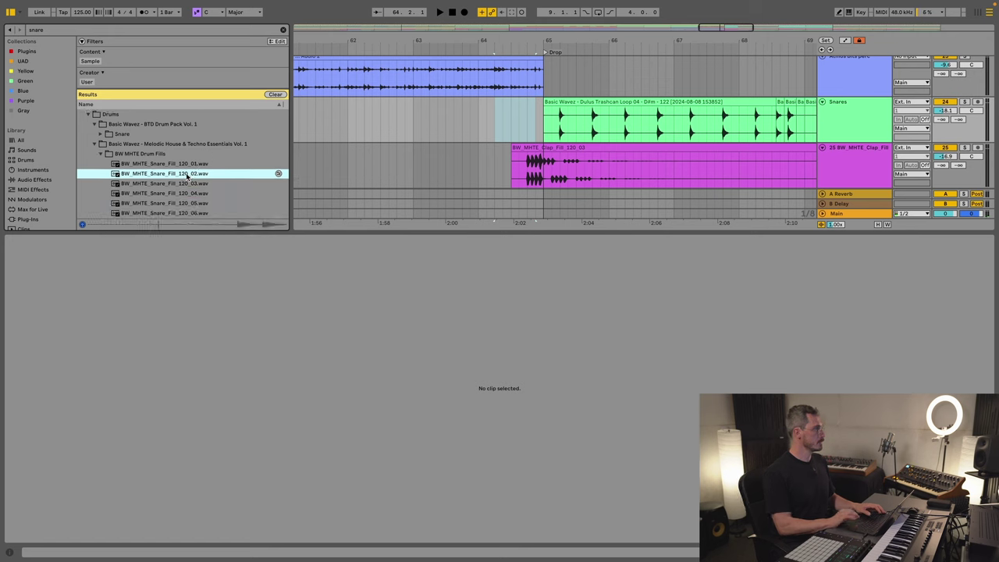
Step: Audition the remaining snare fills in the BW MHTE Drum Fills folder up to BW_MHTE_Snare_Fill_120_09
scroll(187, 177, down, 2)
click(185, 166)
key(Down)
key(Down)
key(Down)
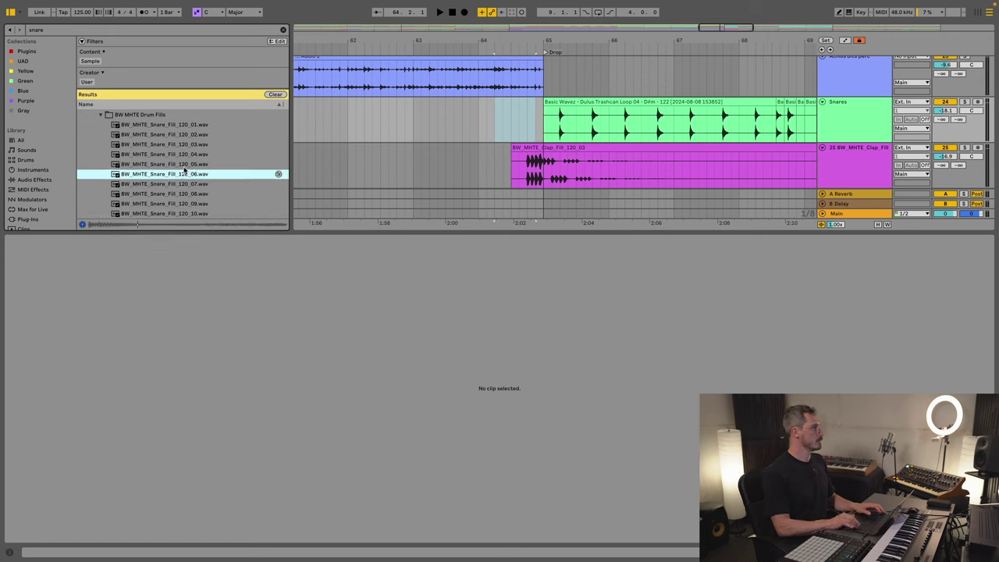
key(Down)
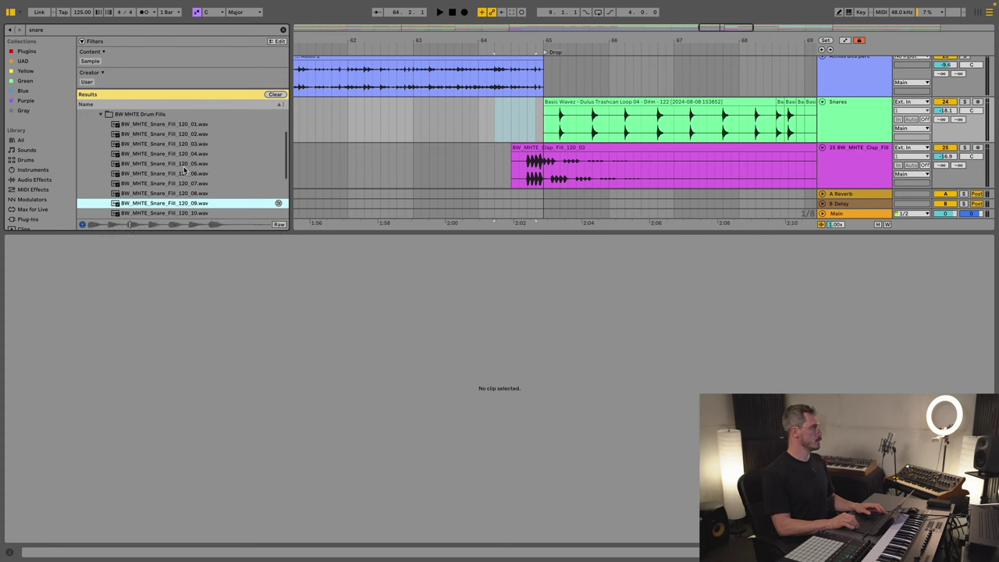
Step: Place BW_MHTE_Snare_Fill_120_01 on a new audio track at 64.2.1 and audition it
click(193, 127)
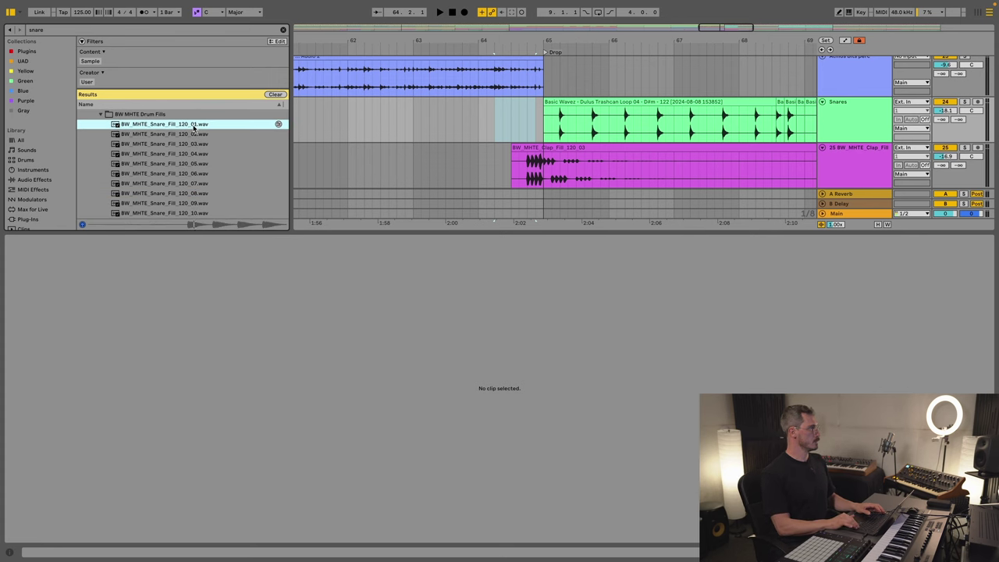
key(space)
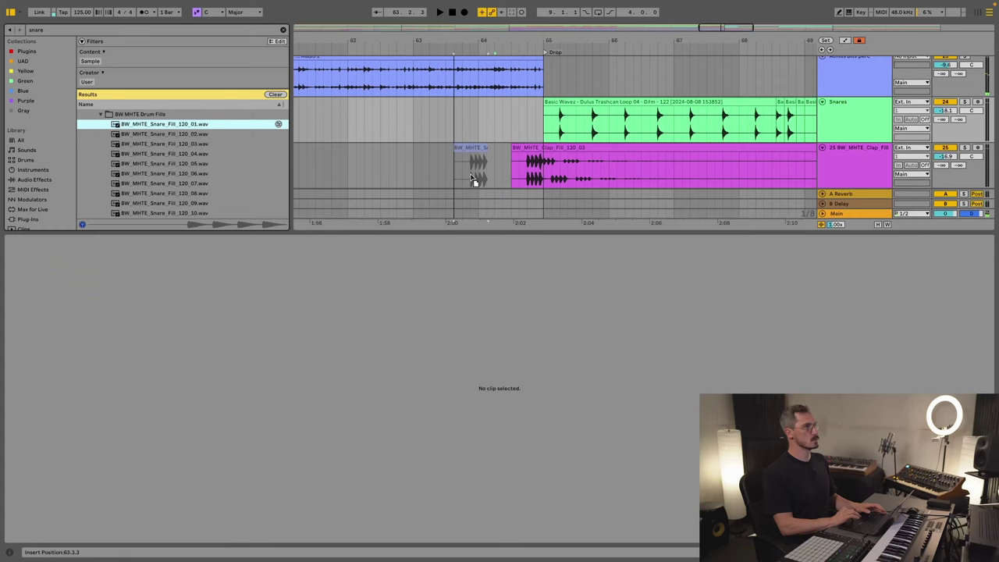
drag(473, 179, 494, 178)
click(509, 162)
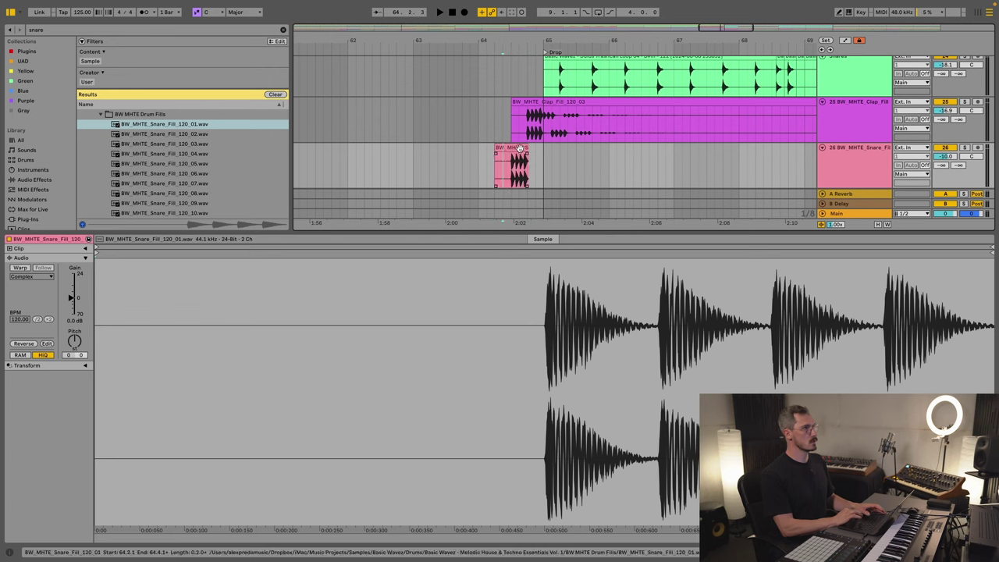
key(space)
key(space)
Step: Warp the snare fill clip at a project tempo of 120 BPM, set the tempo back to 125 and play the transition
click(512, 148)
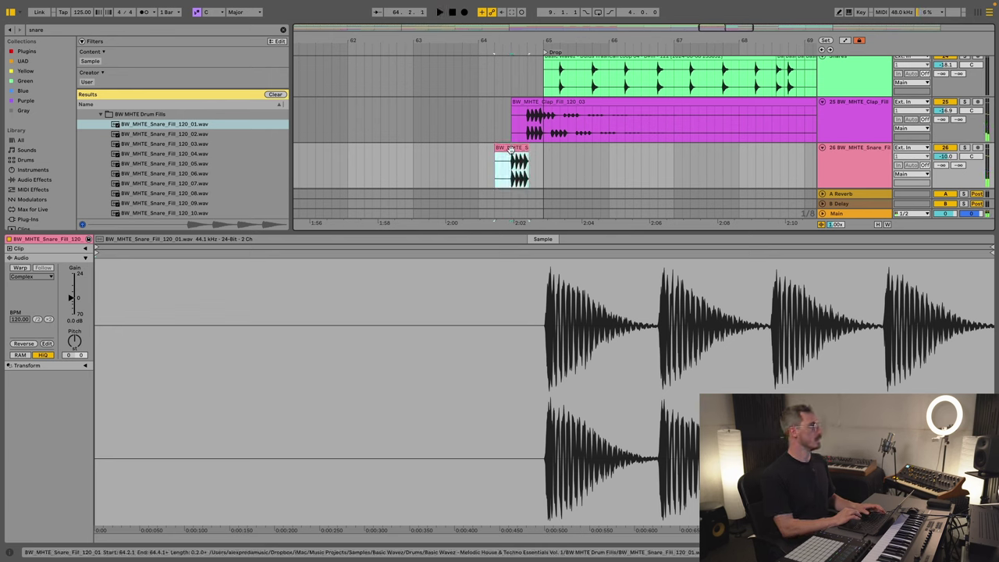
click(82, 13)
text(120)
key(Return)
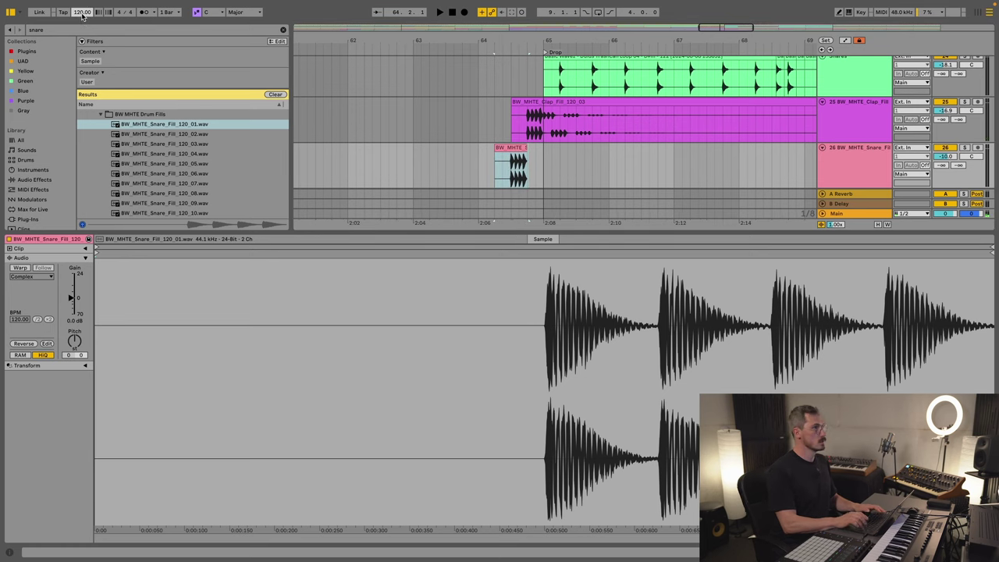
click(21, 267)
click(82, 12)
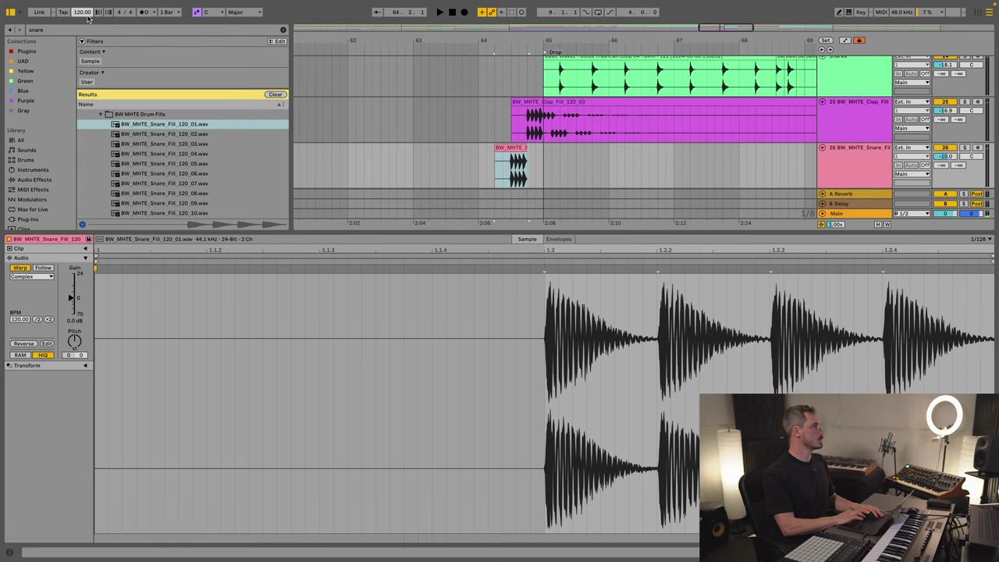
text(125)
key(Return)
key(space)
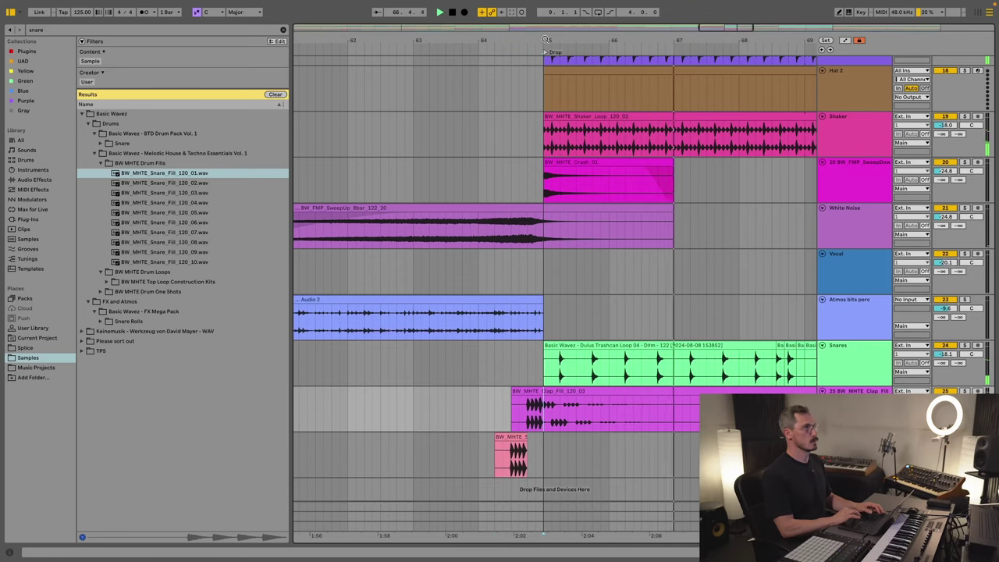
Step: Deactivate the tail of the clap fill clip from 65.3.1 onward and play the transition into the drop
key(minus)
click(500, 404)
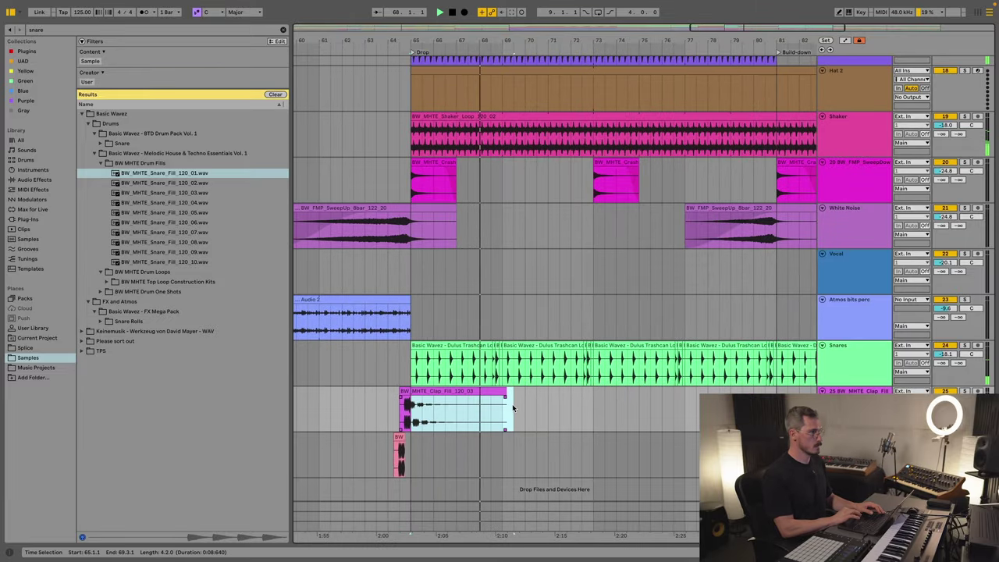
key(super+r)
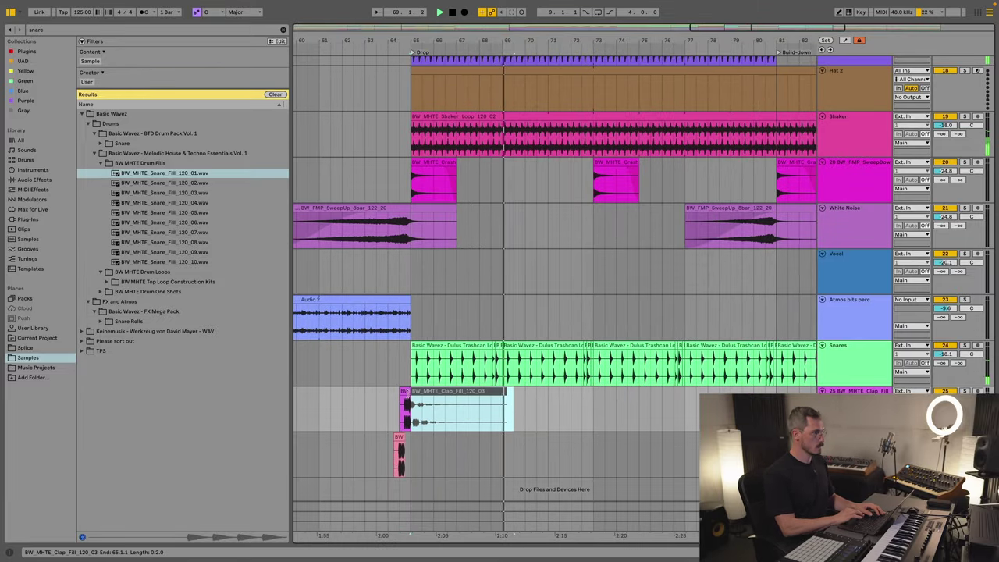
key(shift+Left)
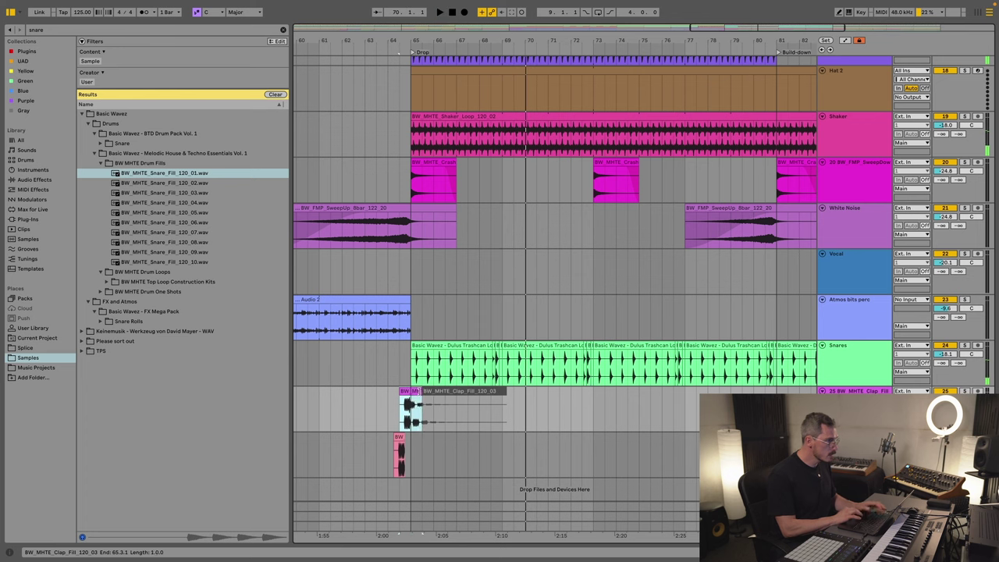
click(412, 401)
click(406, 404)
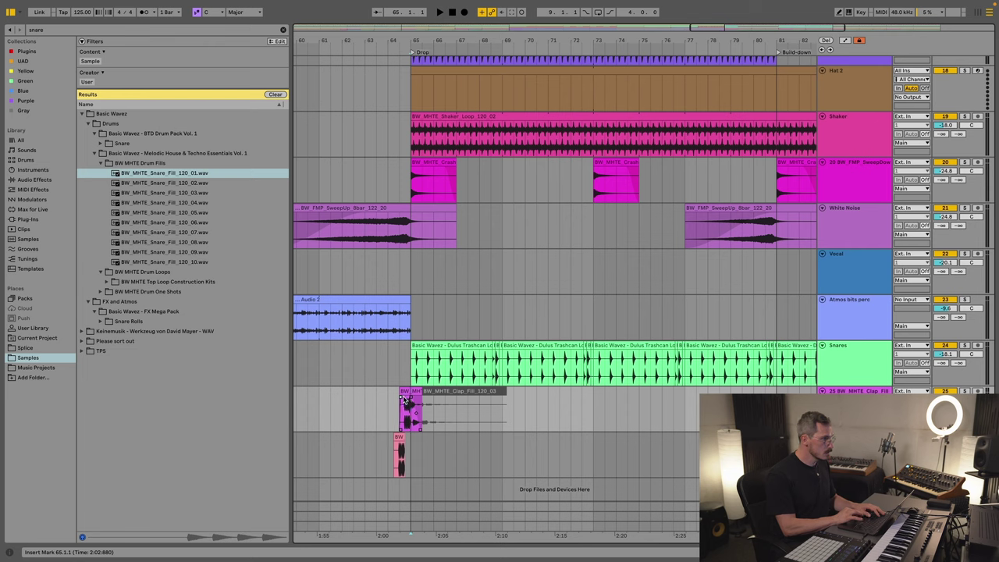
click(406, 392)
key(space)
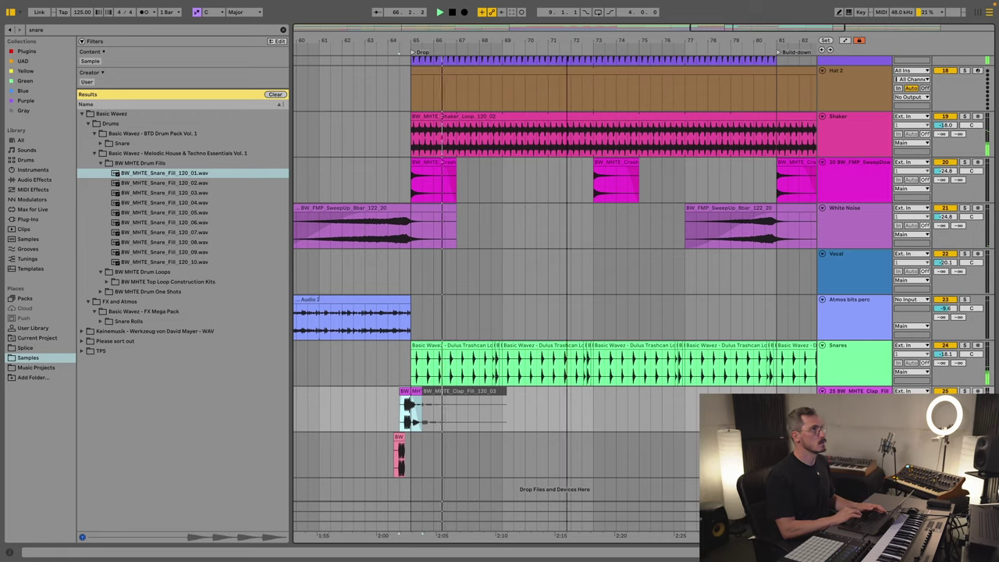
Step: Insert a new audio track directly below the White Noise track
key(minus)
key(minus)
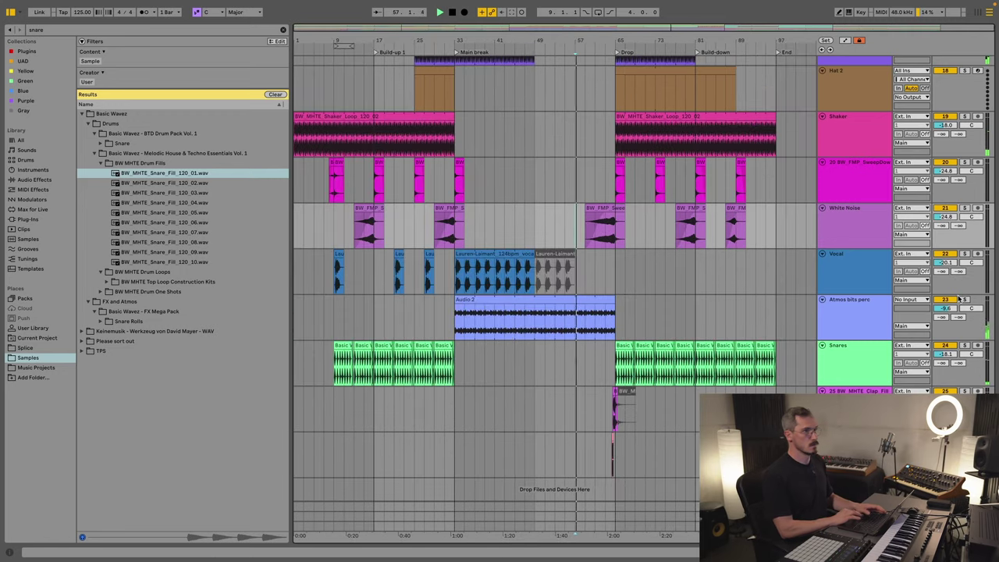
click(855, 226)
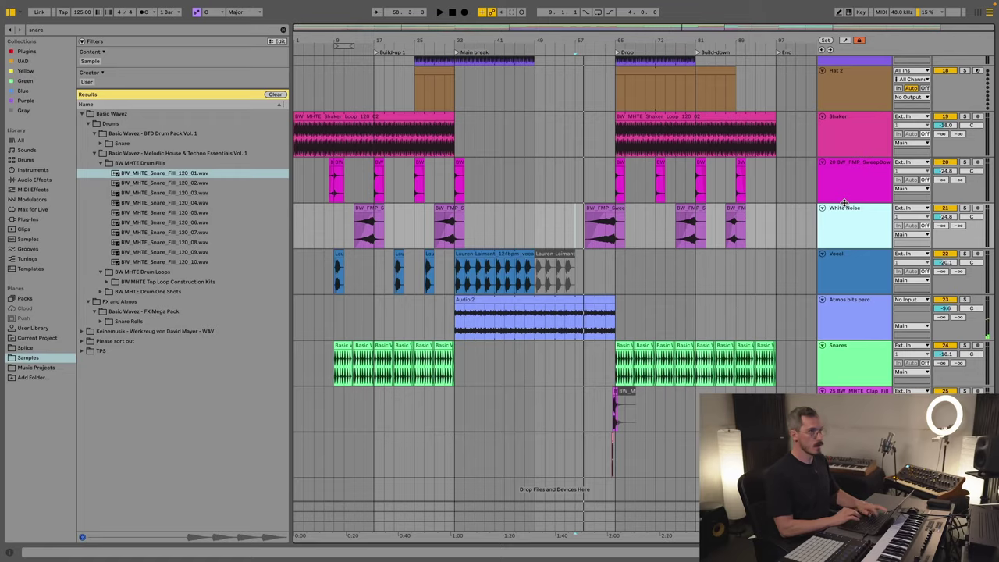
key(super+t)
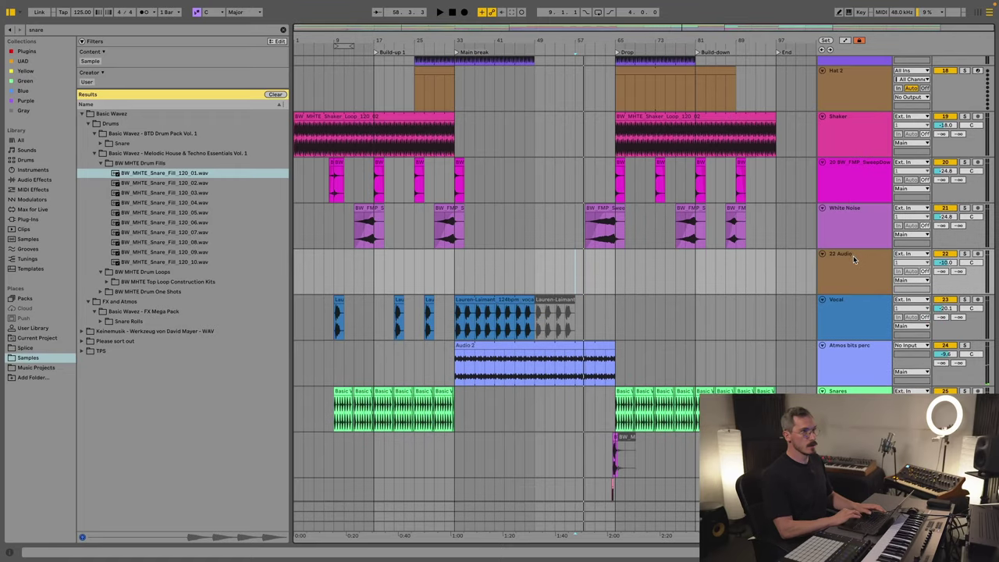
click(854, 255)
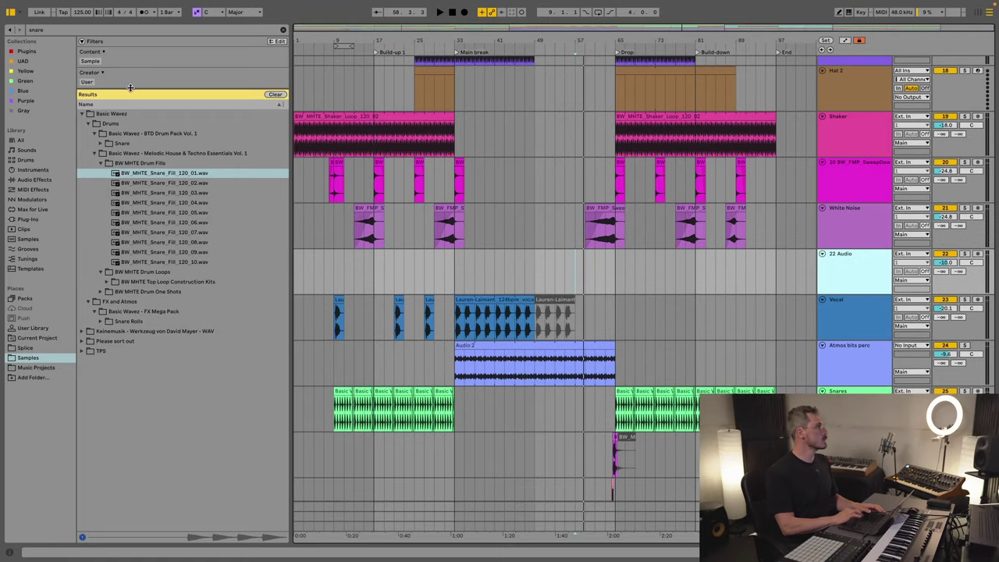
Step: Search the samples for "riser" and audition the FX Mega Pack risers up to BW_FMP_Riser_8bar_122_Am_07
click(182, 29)
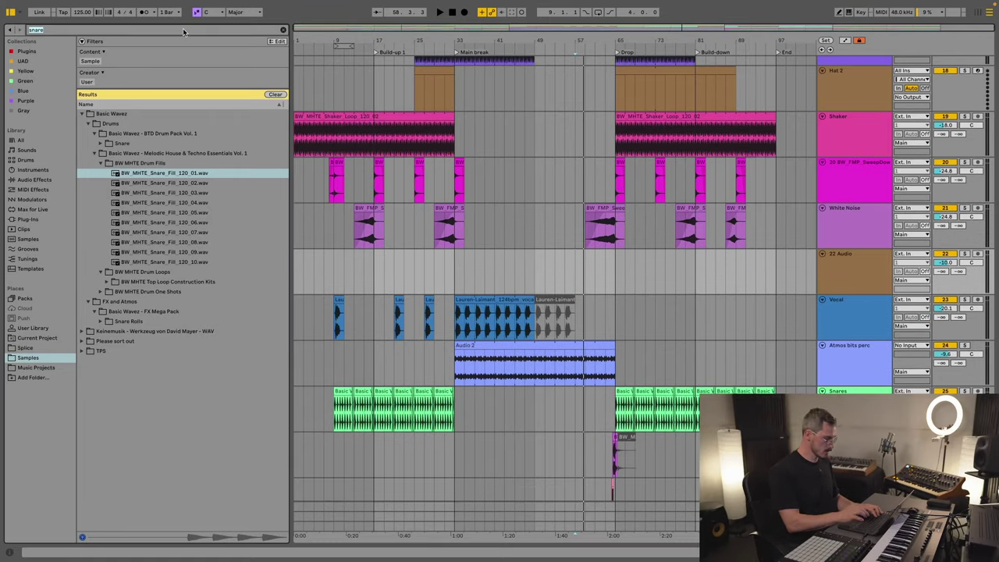
text(riser)
click(98, 174)
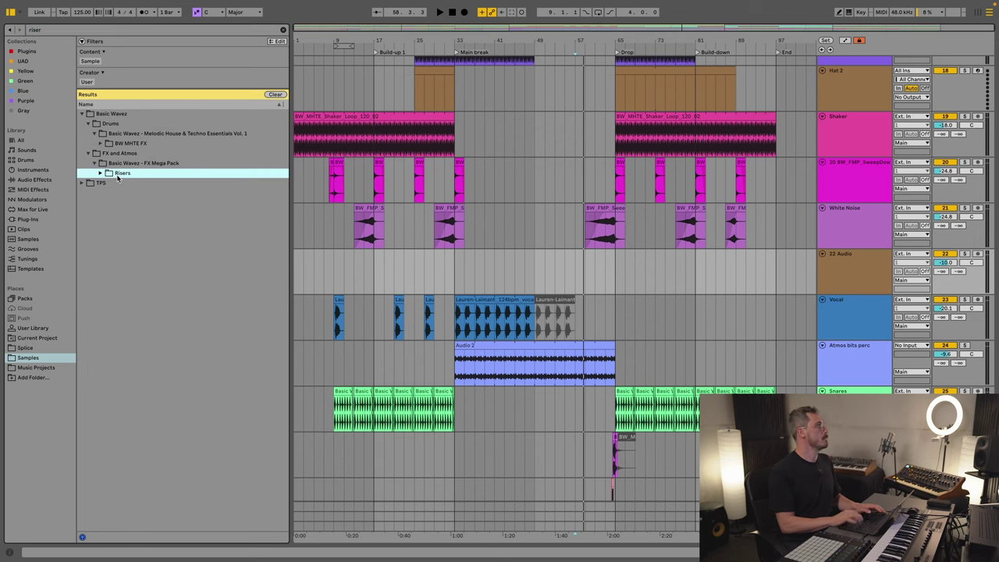
key(Right)
key(Down)
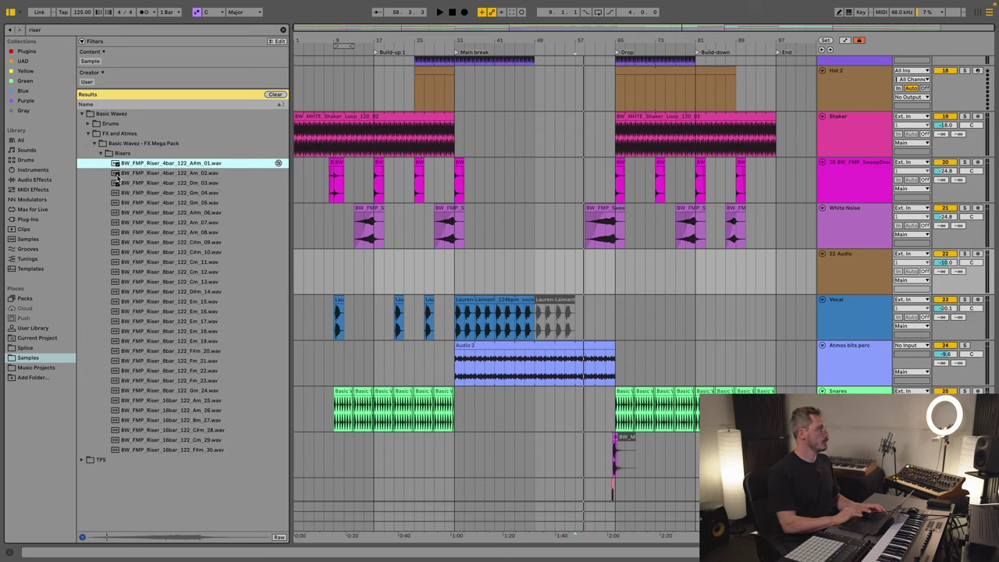
click(162, 174)
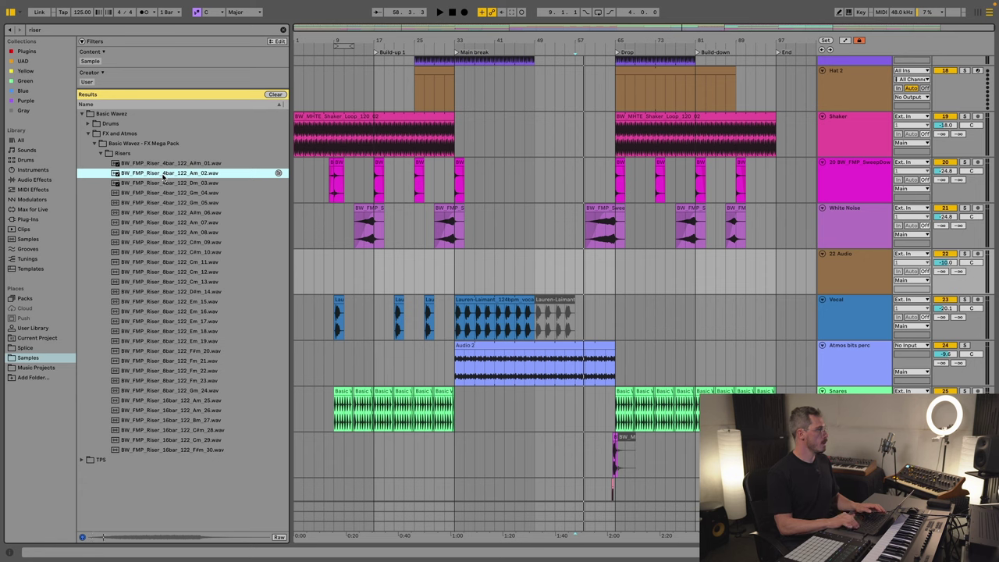
key(Down)
key(Down)
key(Down)
key(Down)
key(Down)
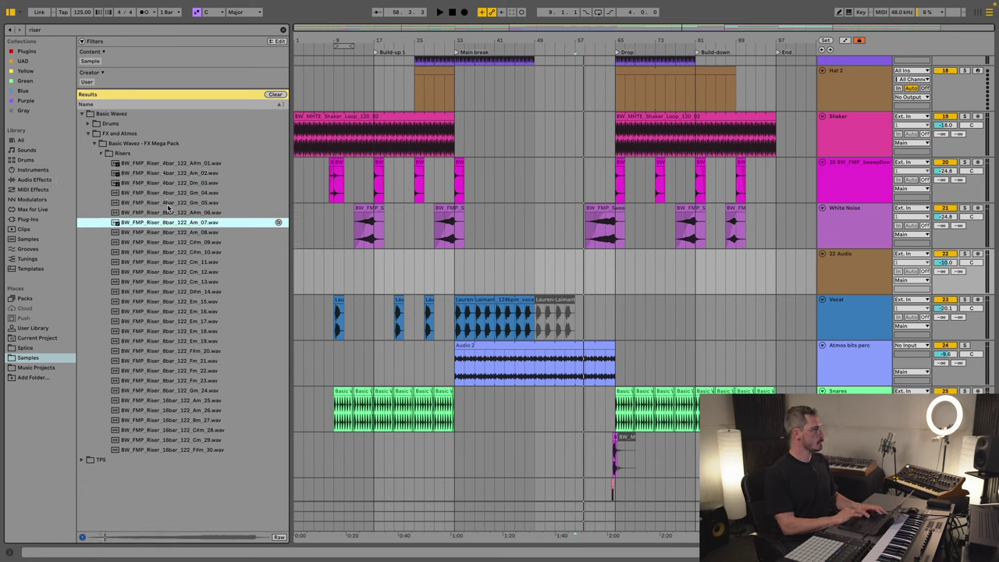
Step: Place BW_FMP_Riser_8bar_122_Am_07 on the new audio track at 59.1.1, with a long fade-in and the track volume at -19.3 dB
drag(180, 225, 588, 275)
drag(953, 266, 954, 268)
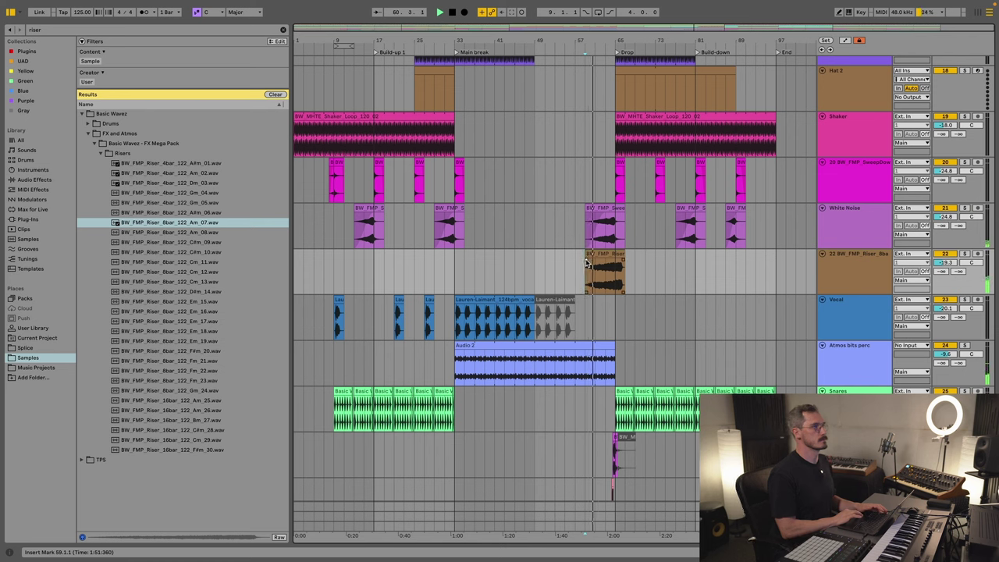
drag(589, 262, 608, 266)
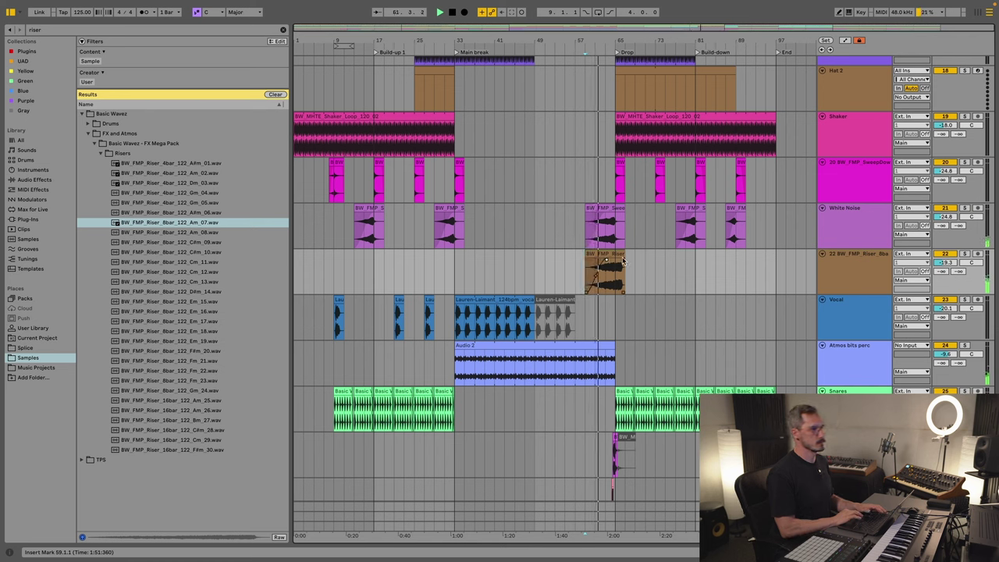
Step: Move the riser clip to 57.1.1 so it ends at the drop, and set its track volume to -20.0 dB while playing
click(609, 255)
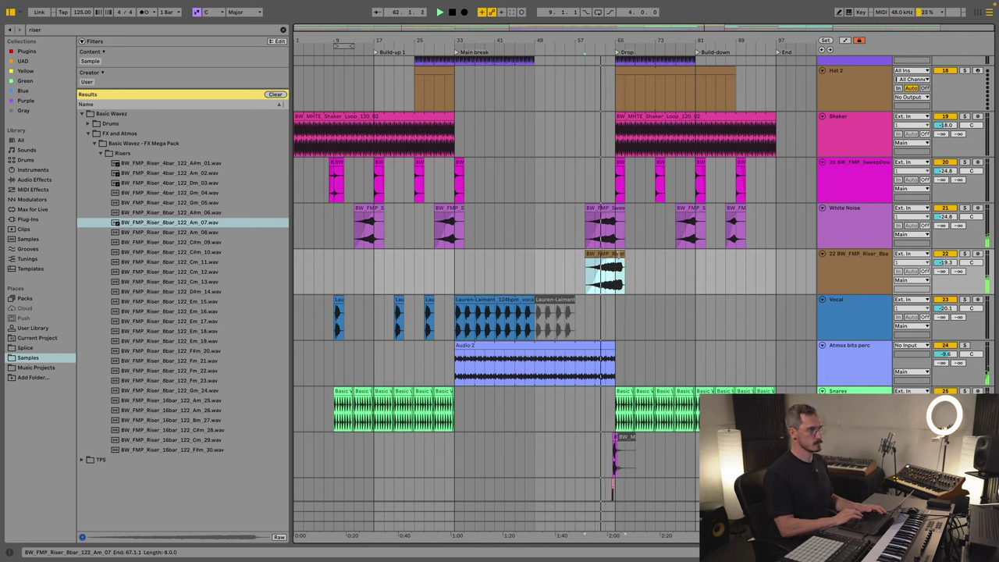
click(609, 264)
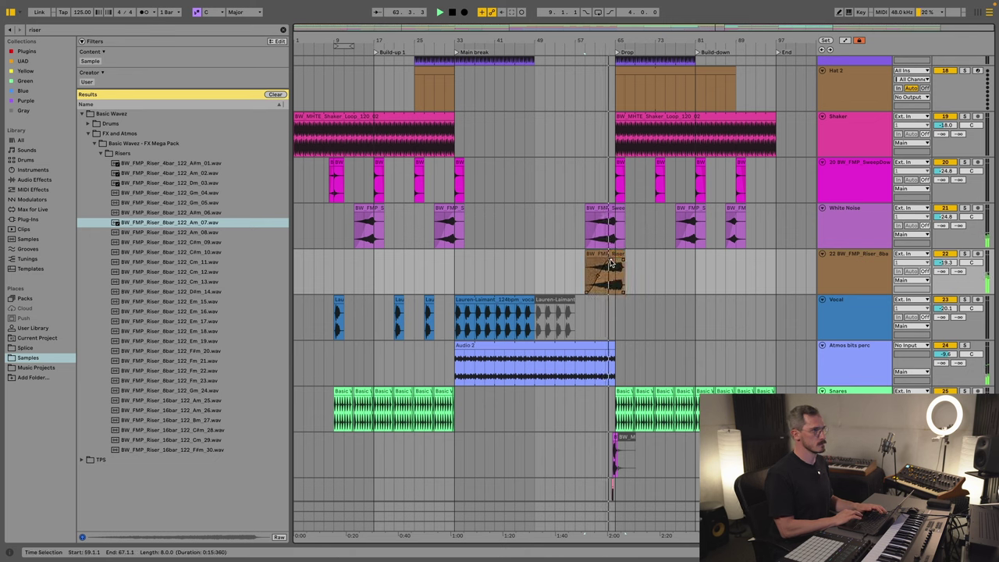
drag(617, 274, 627, 275)
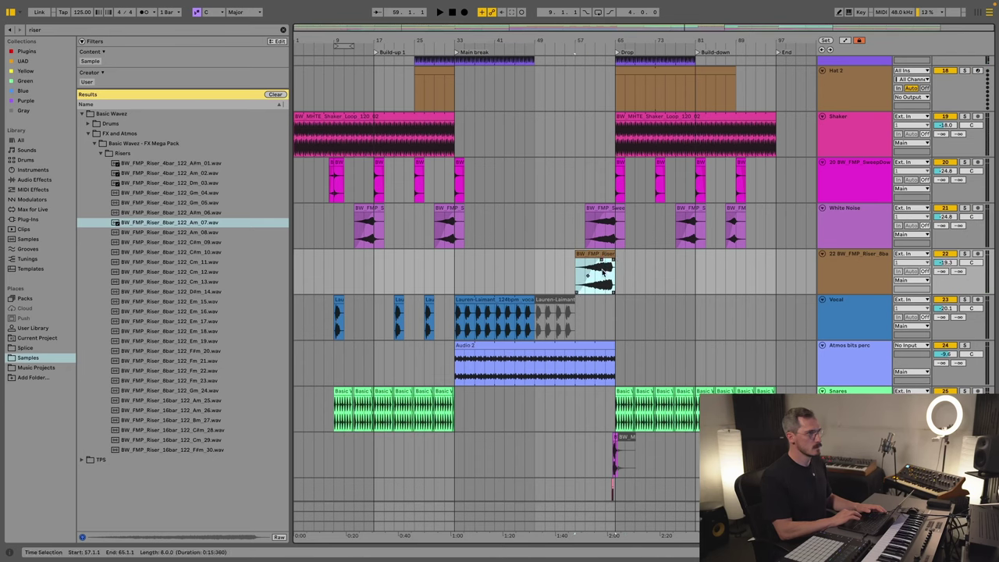
click(611, 266)
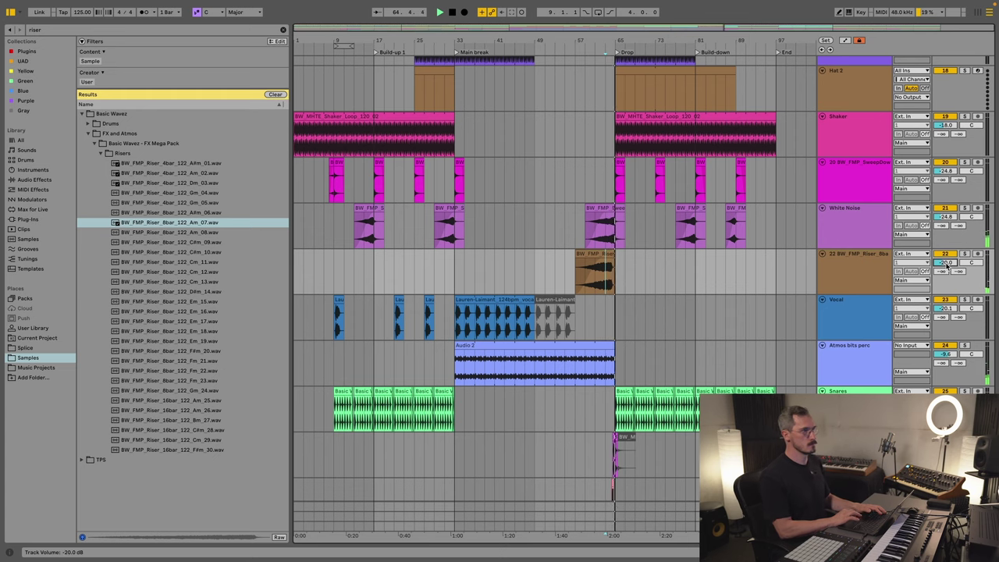
click(595, 283)
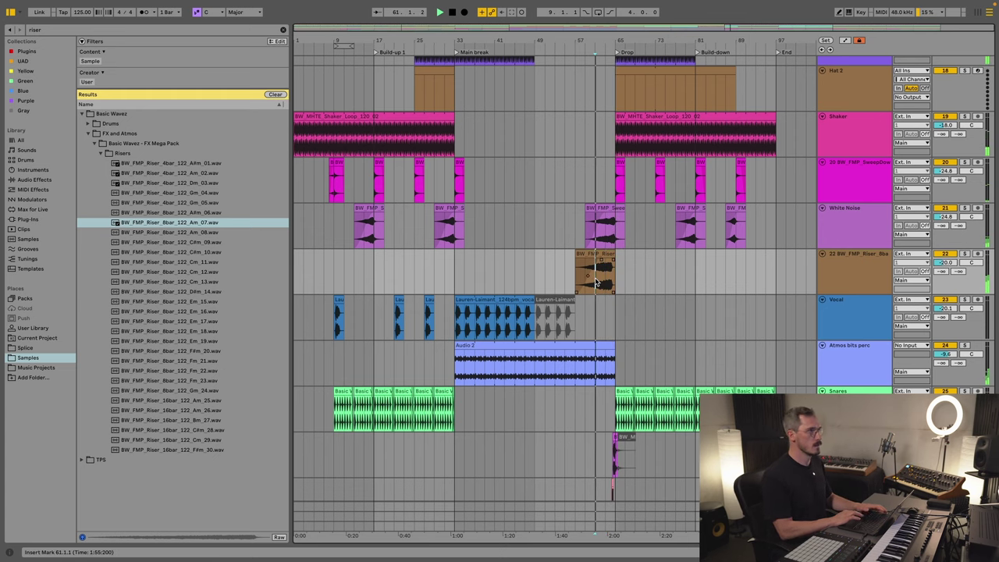
Step: Search the samples for "build" and audition the tension builders Am_05, Cm_07 and F#m_12
scroll(655, 287, down, 2)
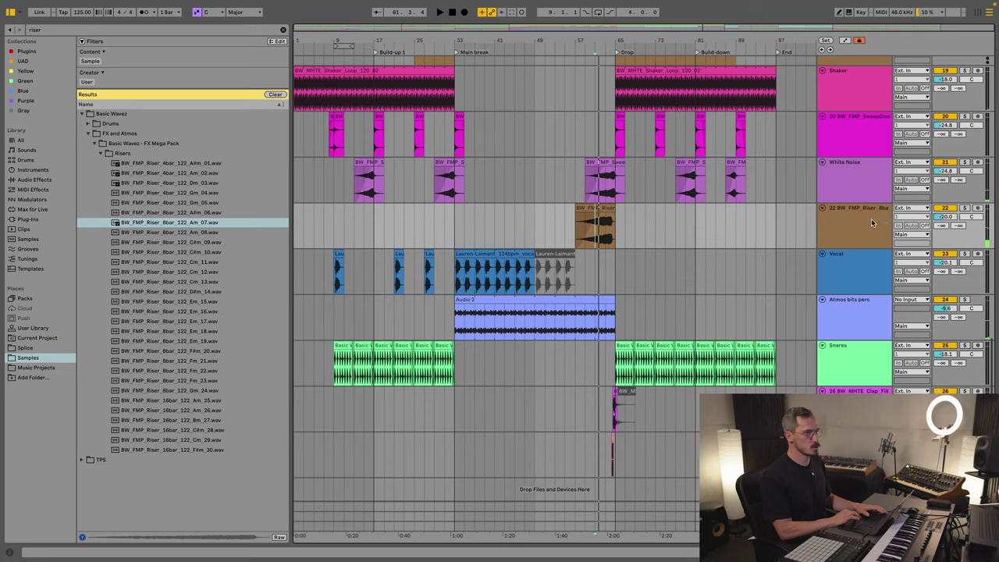
click(873, 224)
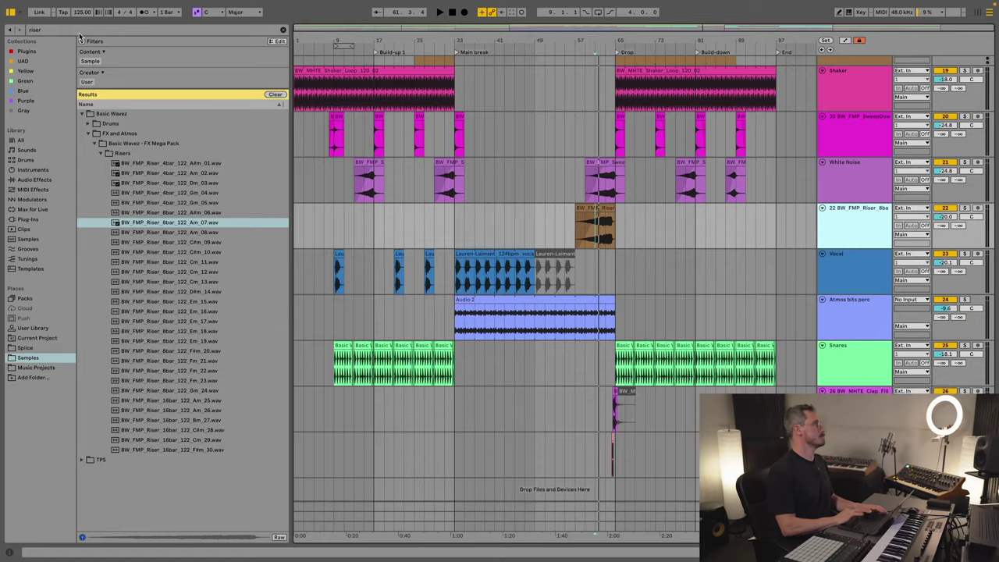
click(80, 32)
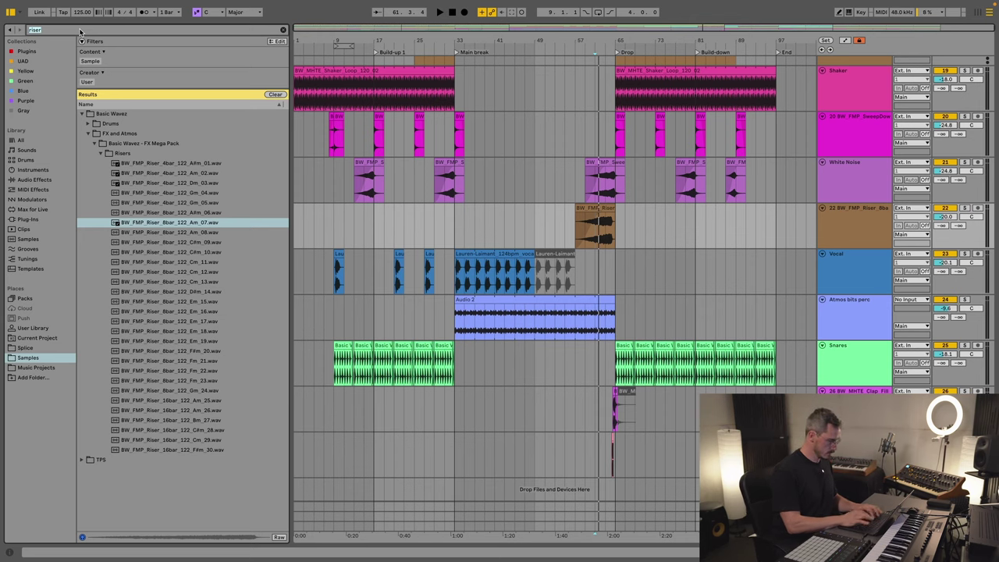
text(build)
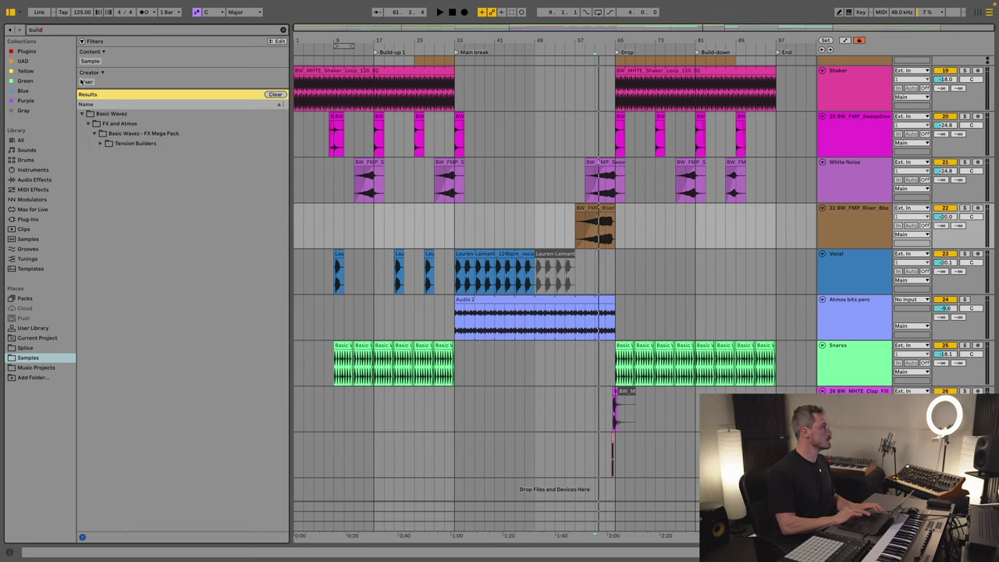
click(101, 145)
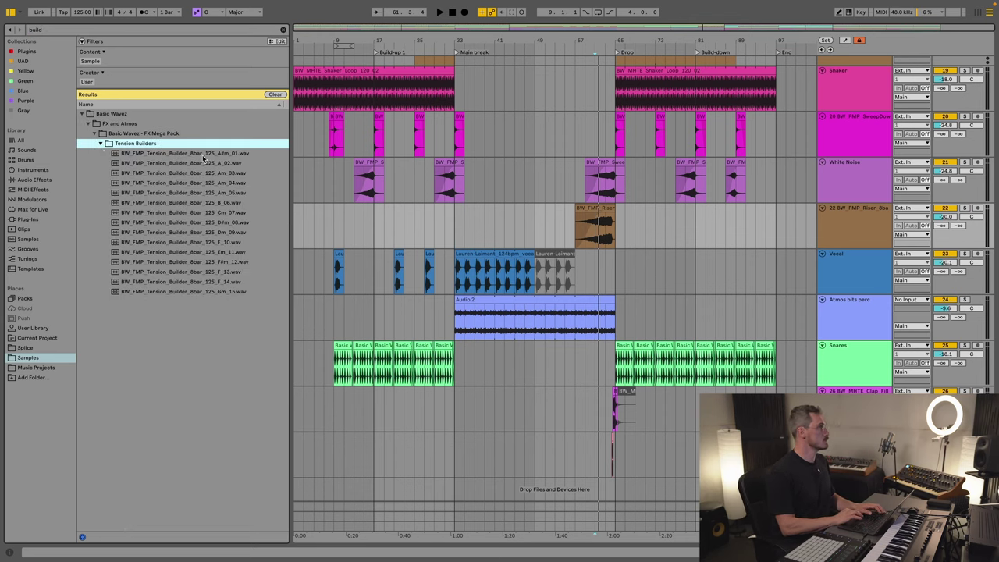
click(176, 193)
click(167, 214)
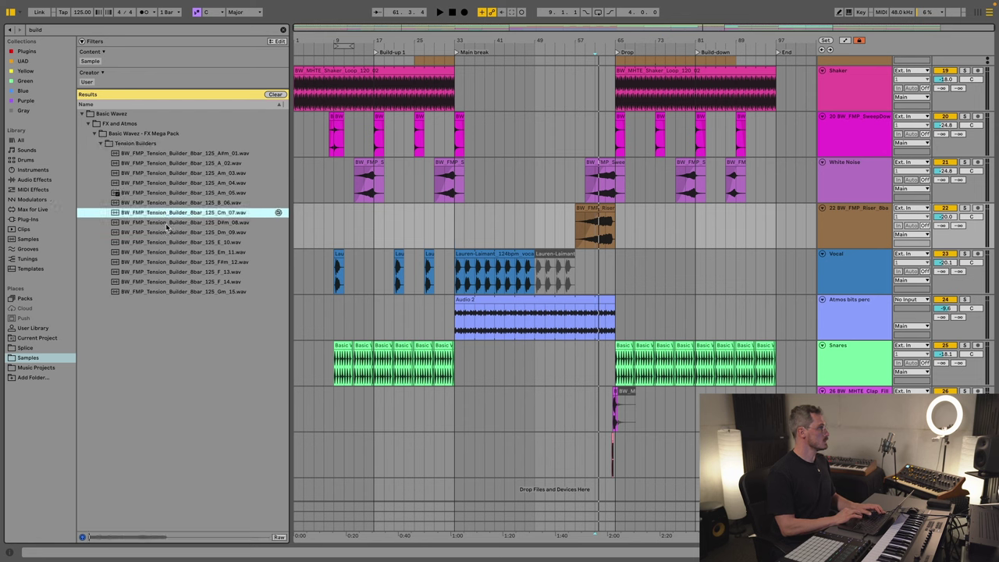
click(164, 262)
Step: Search the samples for "down" and audition BW_FMP_SweepDown_4bar_122_01 to 04 in the Sweeps folder
click(92, 30)
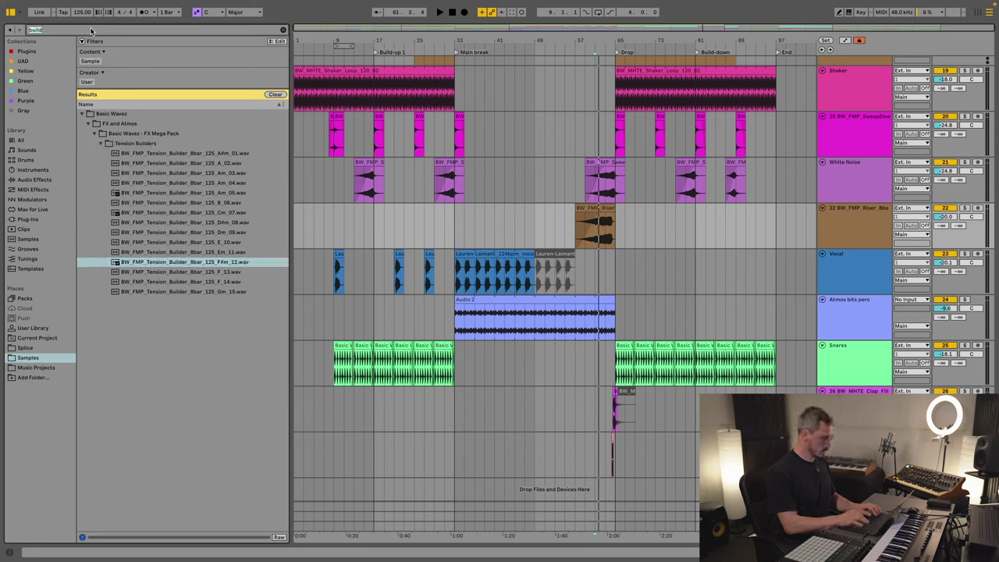
text(down)
click(100, 154)
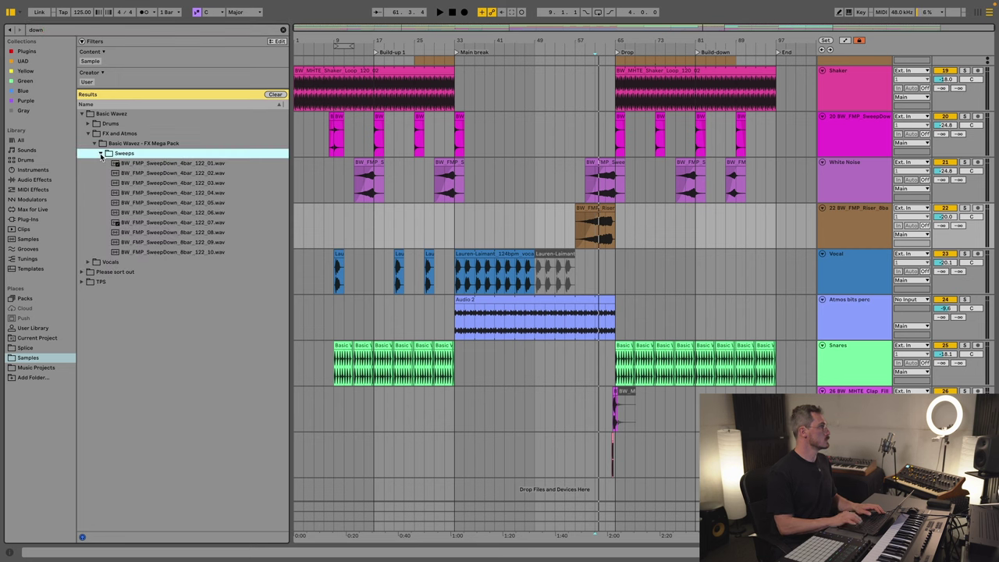
key(Down)
key(Down)
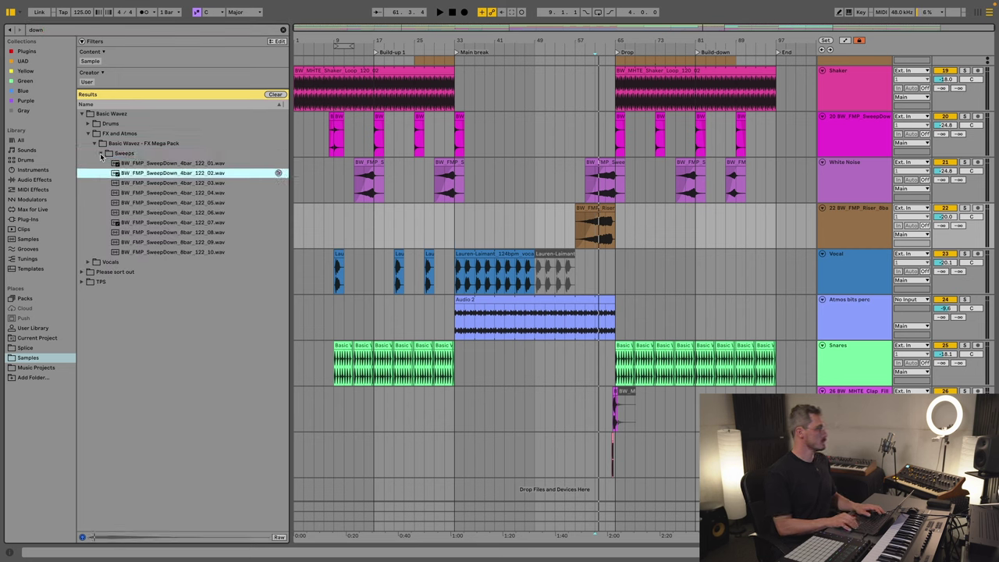
key(Down)
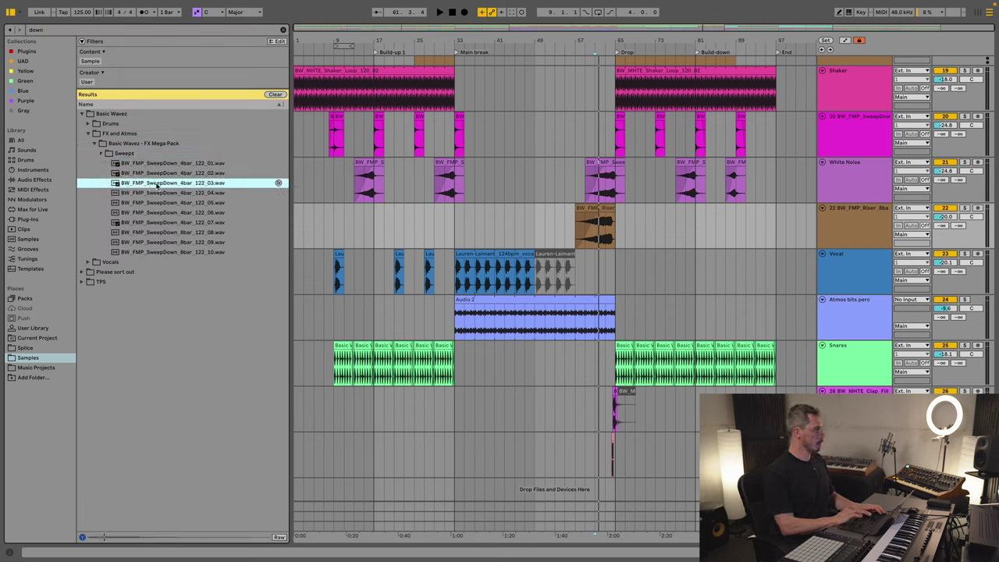
key(Down)
Step: Place BW_FMP_SweepDown_4bar_122_02 directly after the riser at the drop, 65.1.1, and play the transition
click(165, 173)
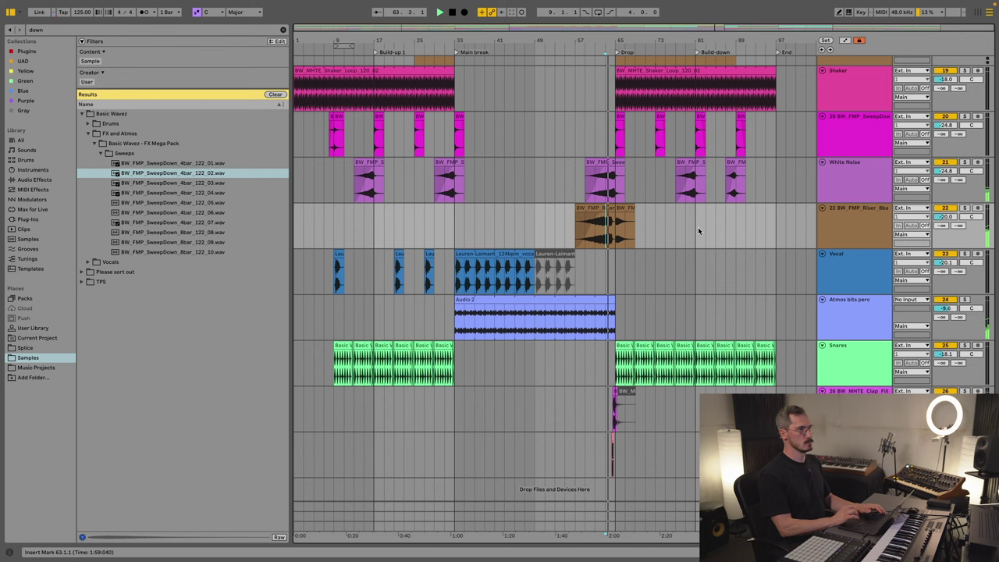
key(Right)
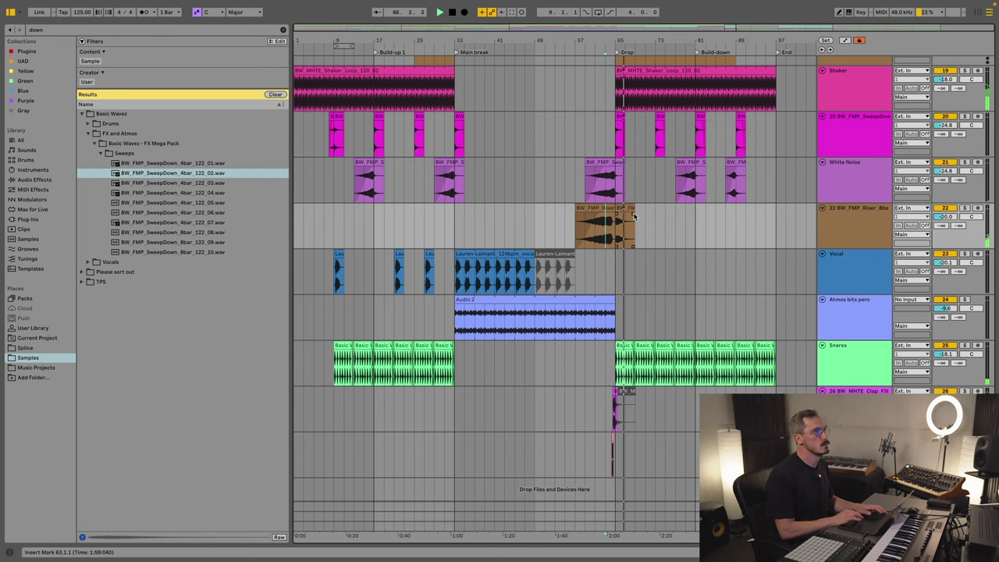
click(538, 248)
scroll(537, 242, up, 1)
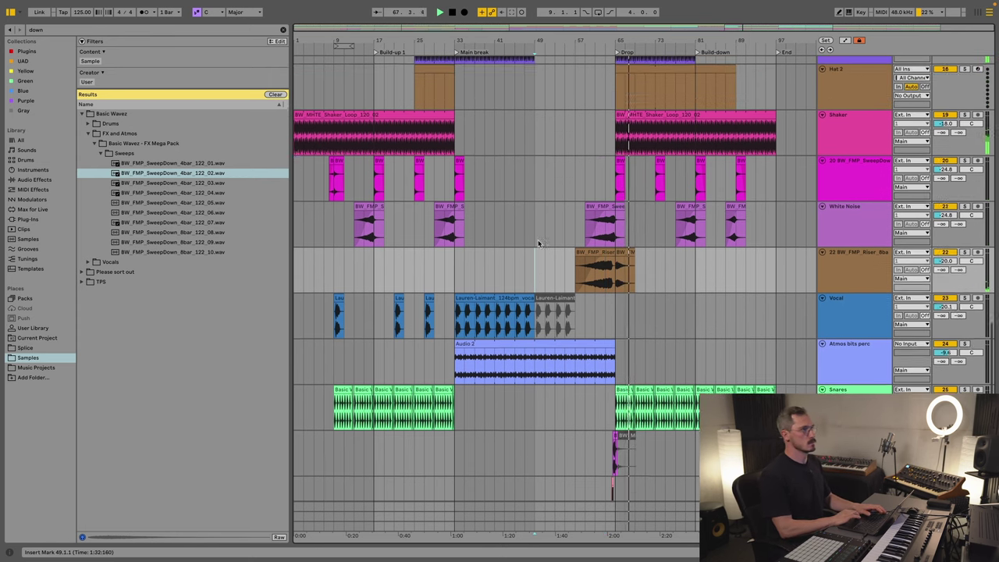
scroll(538, 243, up, 7)
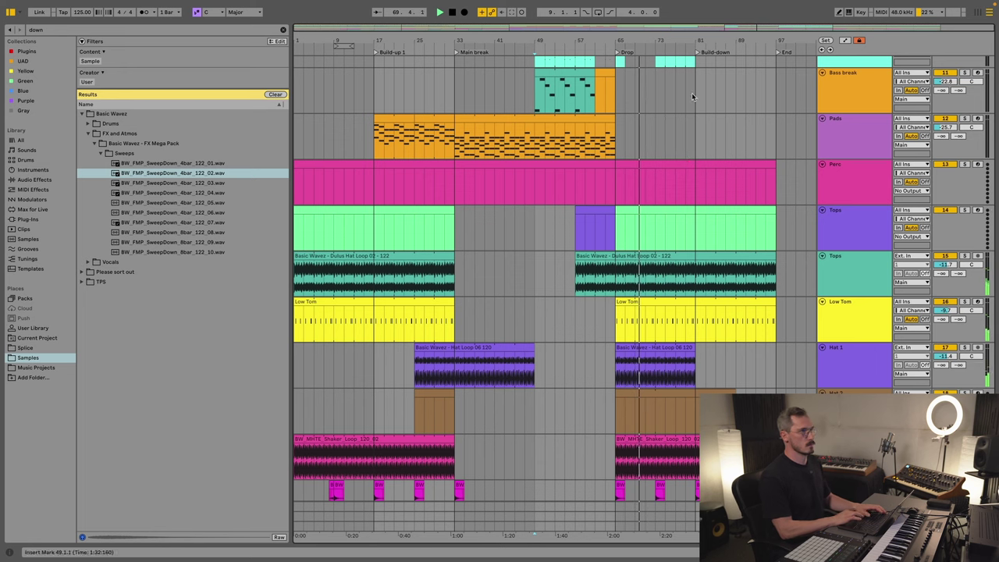
Step: Delete the Perc track and the unused Tops track without an output, both below the Pads track
click(840, 188)
key(Delete)
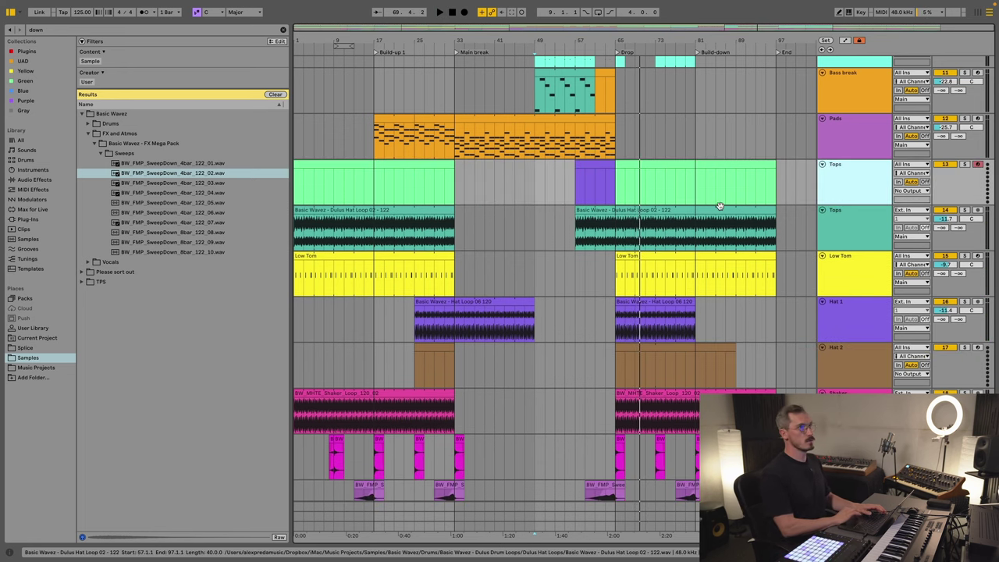
scroll(720, 205, up, 3)
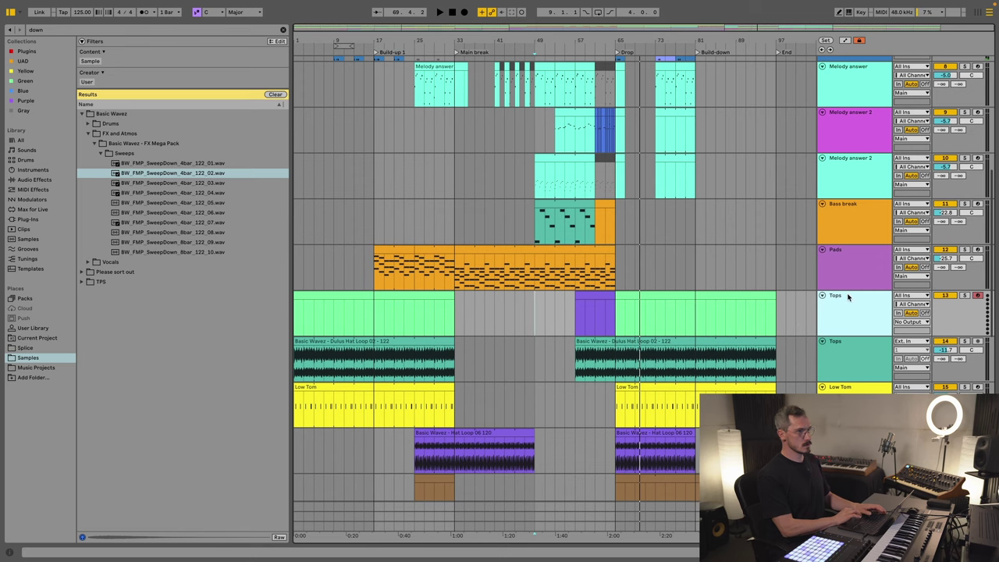
key(Delete)
scroll(683, 331, up, 3)
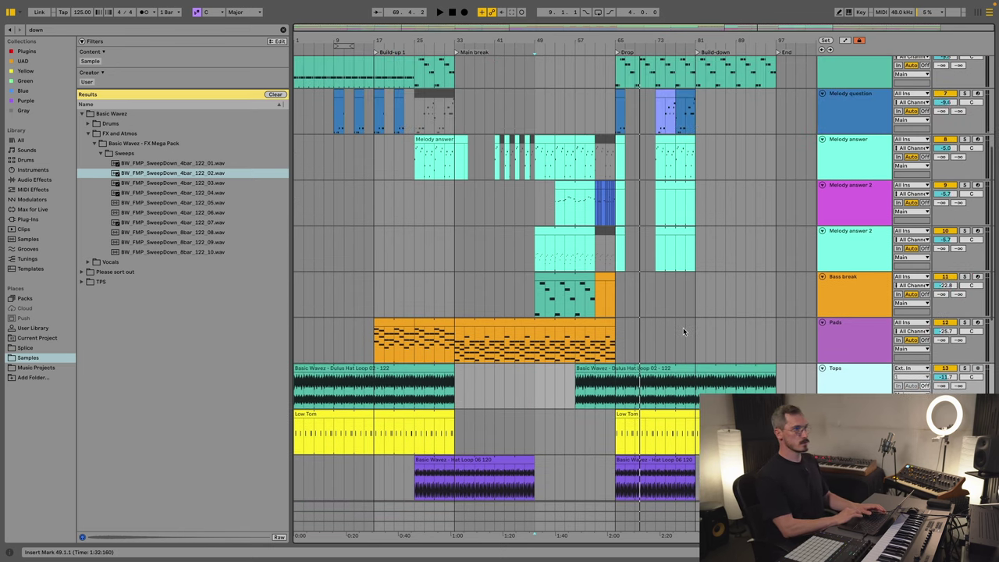
Step: Copy the eight-bar Melody answer 2 clip starting at 53.1.1 to the drop at 65.1.1 and play it there
click(606, 234)
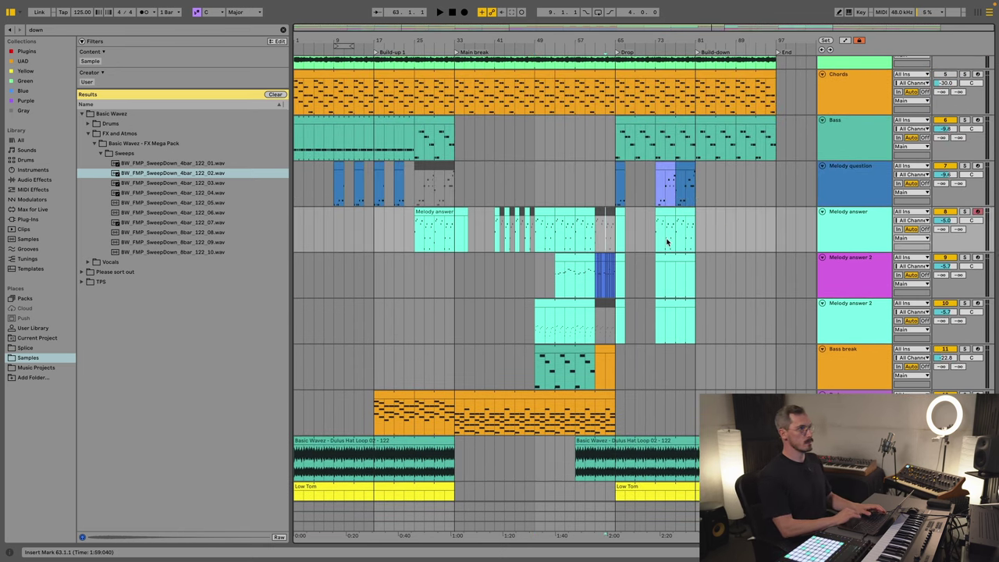
scroll(668, 242, down, 1)
click(581, 275)
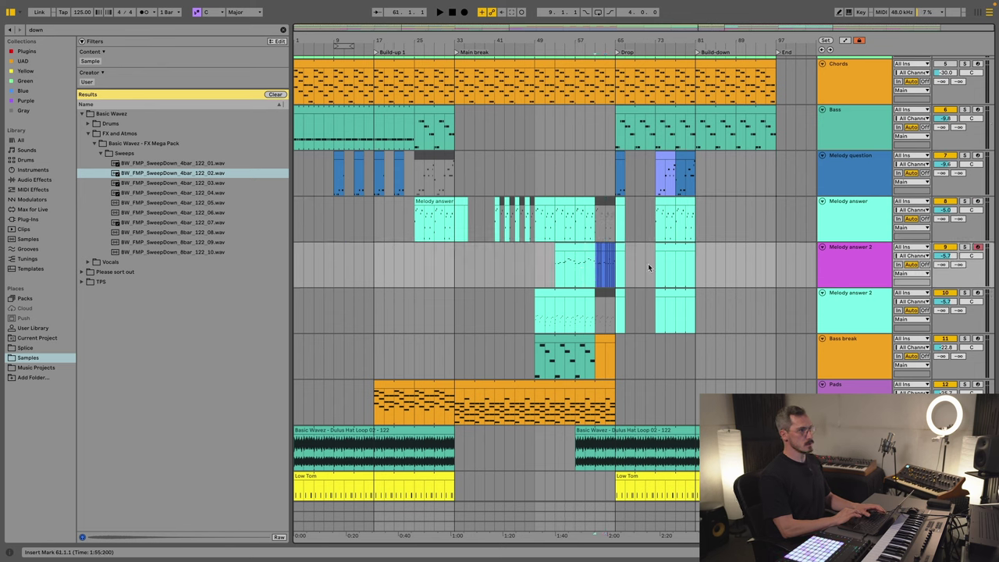
click(561, 248)
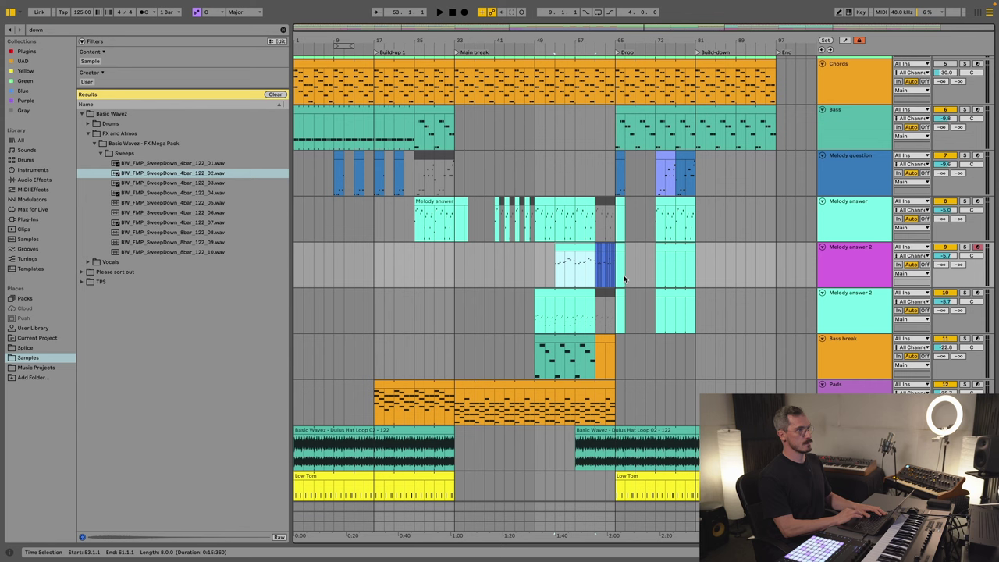
drag(624, 275, 652, 277)
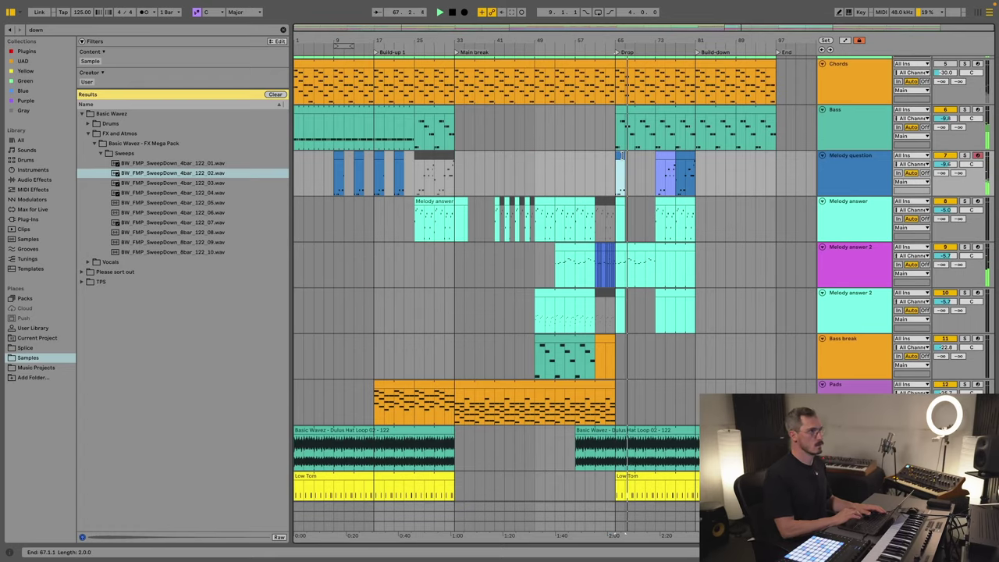
click(609, 171)
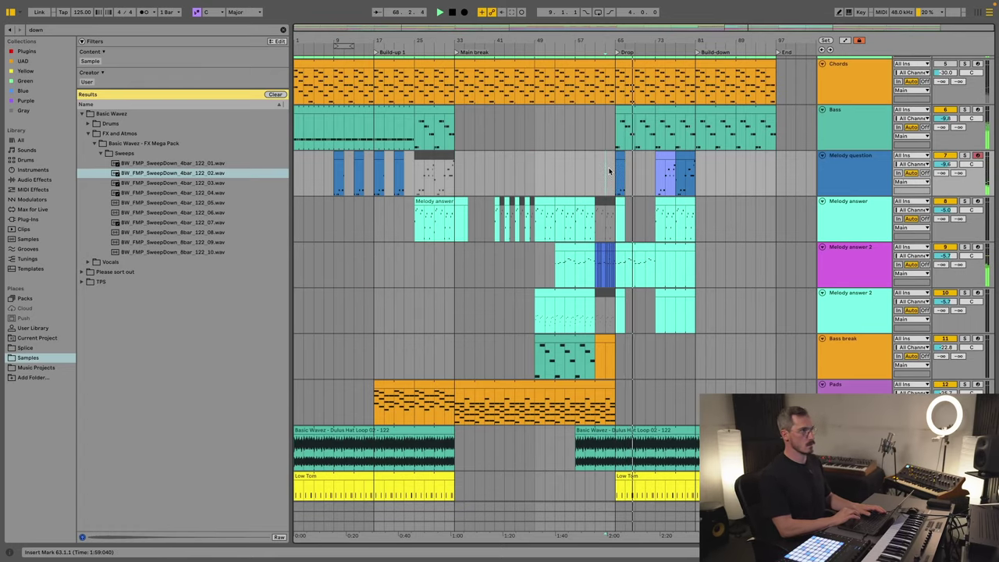
click(595, 172)
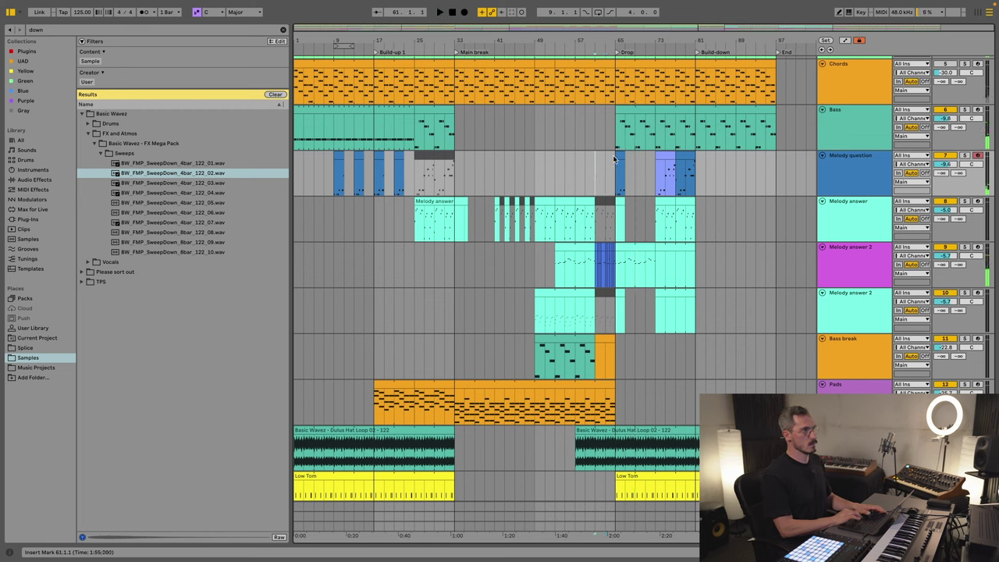
Step: Deactivate the Melody answer 2 clip at 65.1.1, copy the Melody question clips from 73.1.1–81.1.1 to 65.1.1, and play the drop
click(619, 160)
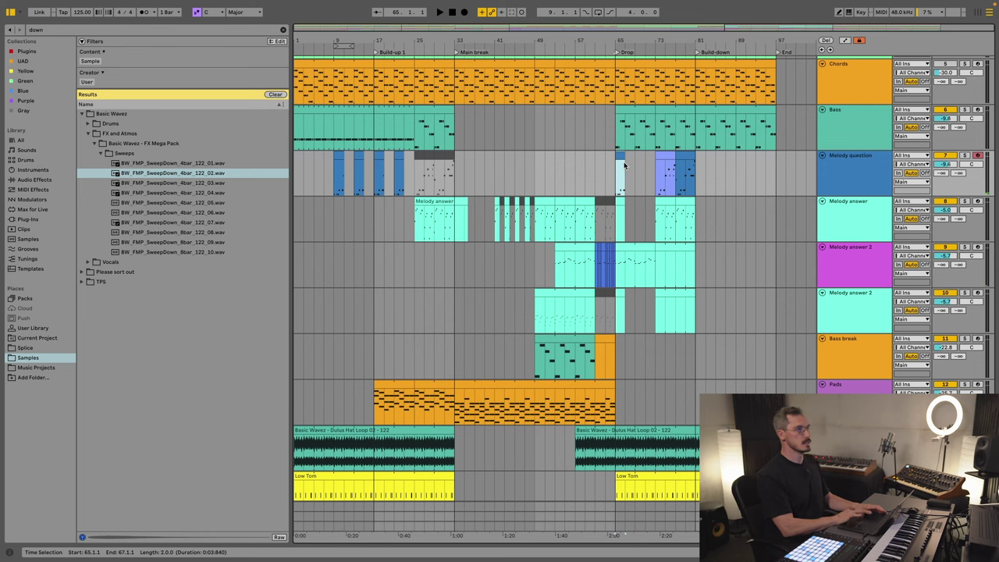
click(627, 248)
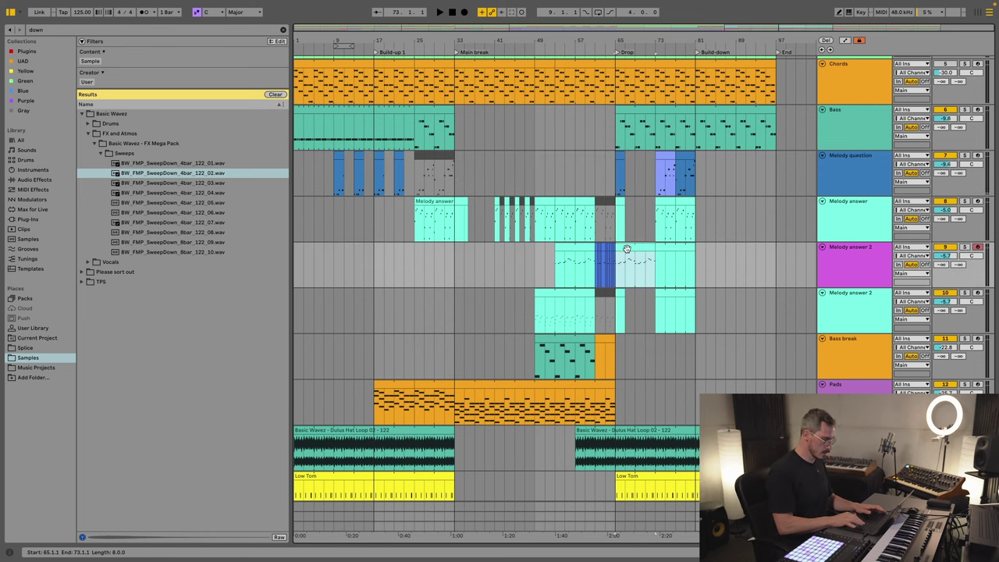
click(687, 156)
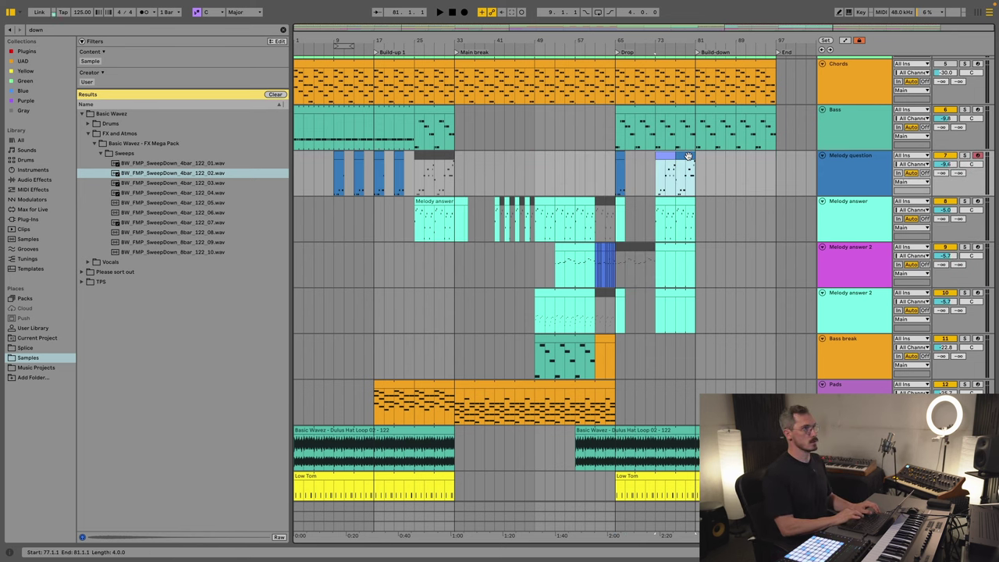
click(616, 177)
key(super+v)
click(615, 182)
key(space)
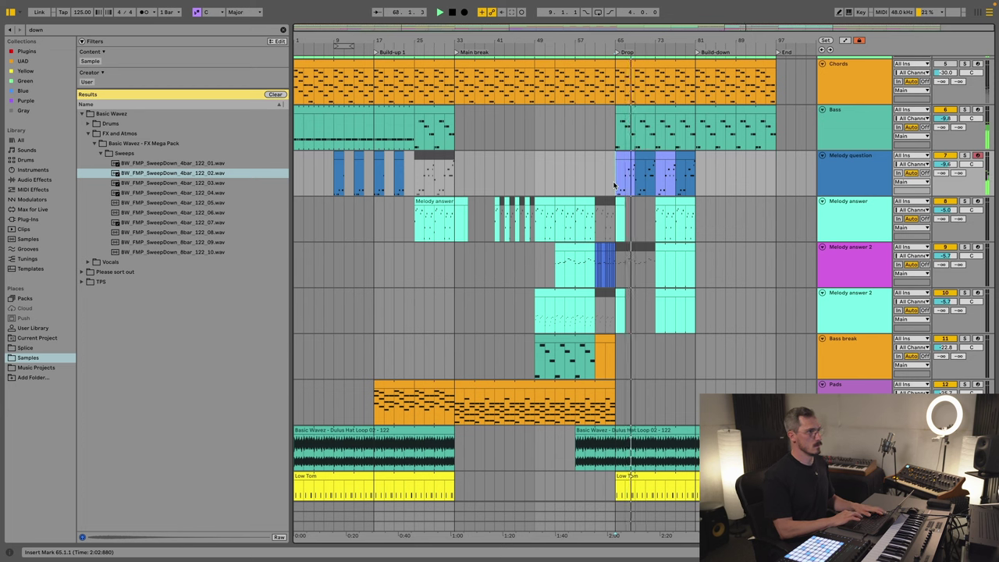
Step: Copy the Melody question clip at 69.1.1–73.1.1 onto the Melody answer track, deactivate the original, and play from 65.1.1
click(645, 169)
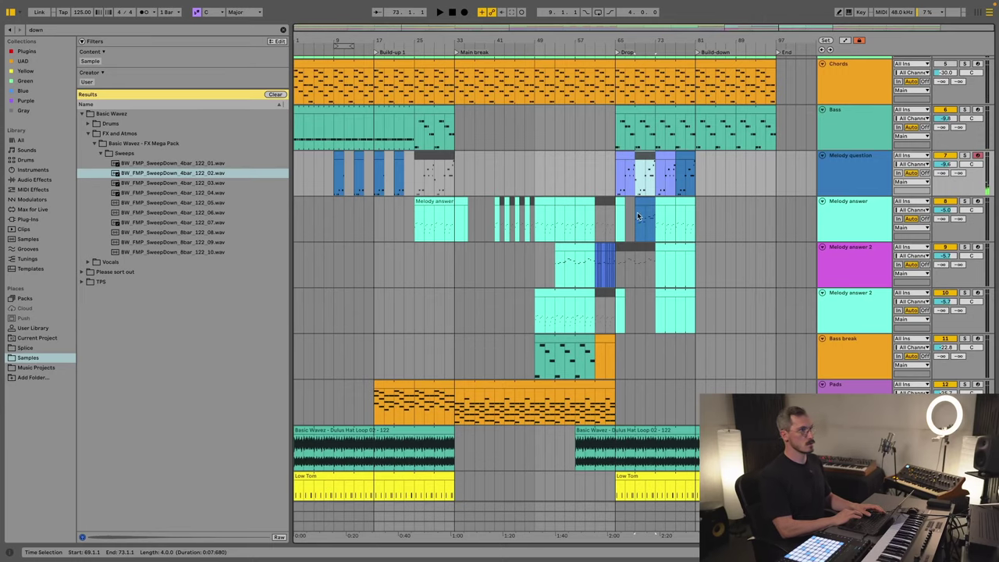
click(638, 217)
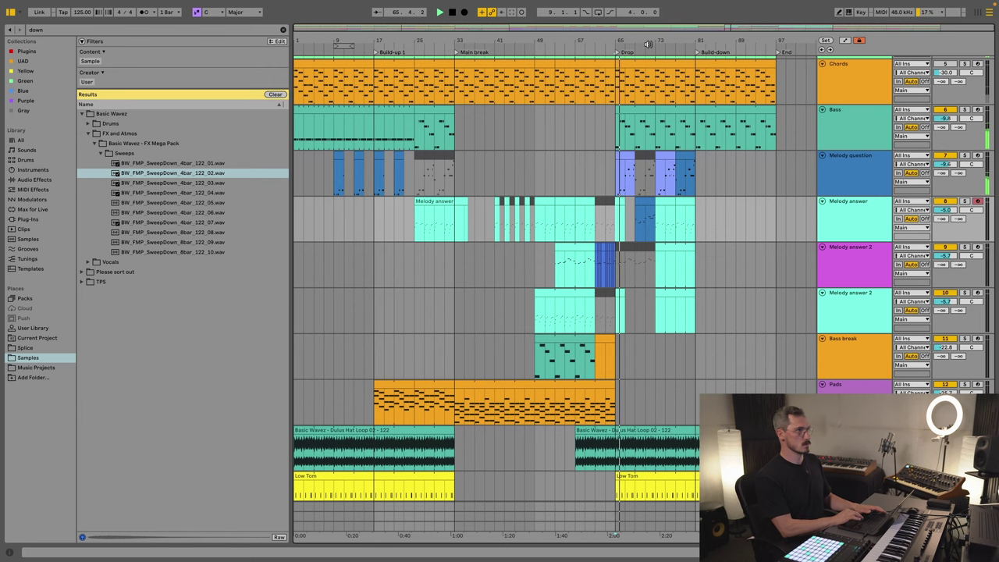
key(plus)
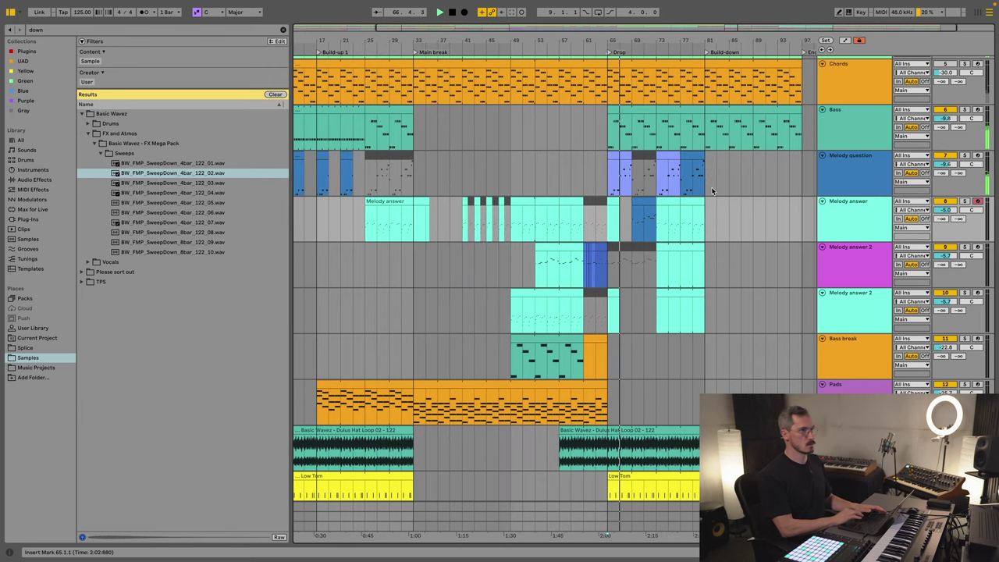
Step: Move the copied clip at 69.1.1 from the Melody answer track to the purple Melody answer 2 track
click(843, 162)
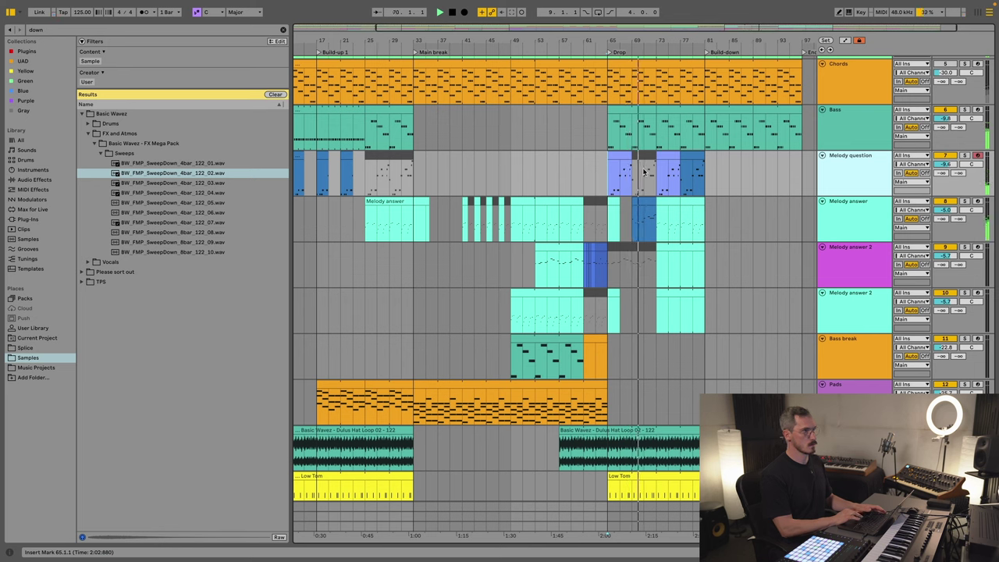
drag(648, 219, 635, 315)
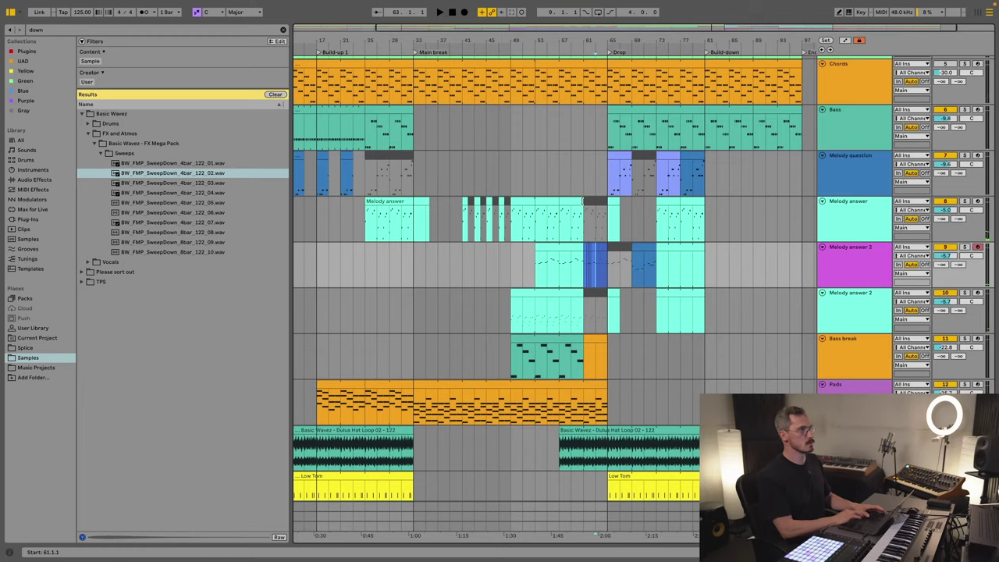
click(591, 219)
Step: Clear the browser search and add Utility from the Plugins collection to the Melody question track
click(582, 180)
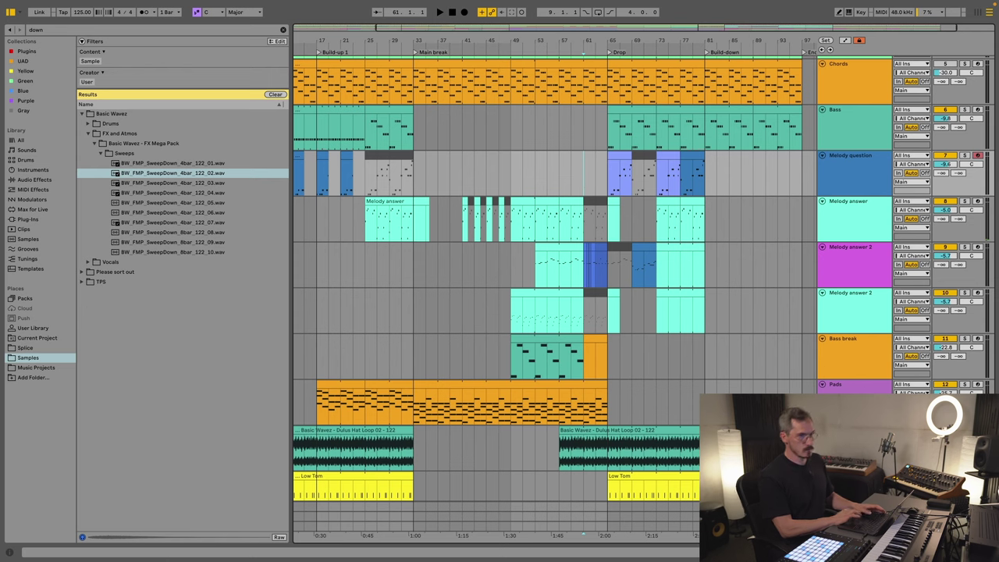
mouse_move(484, 558)
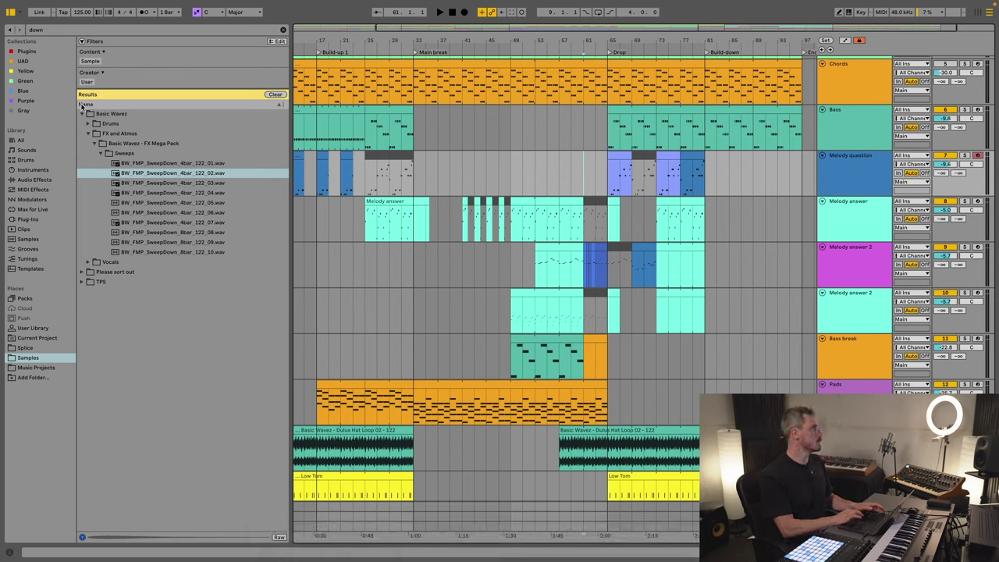
click(26, 51)
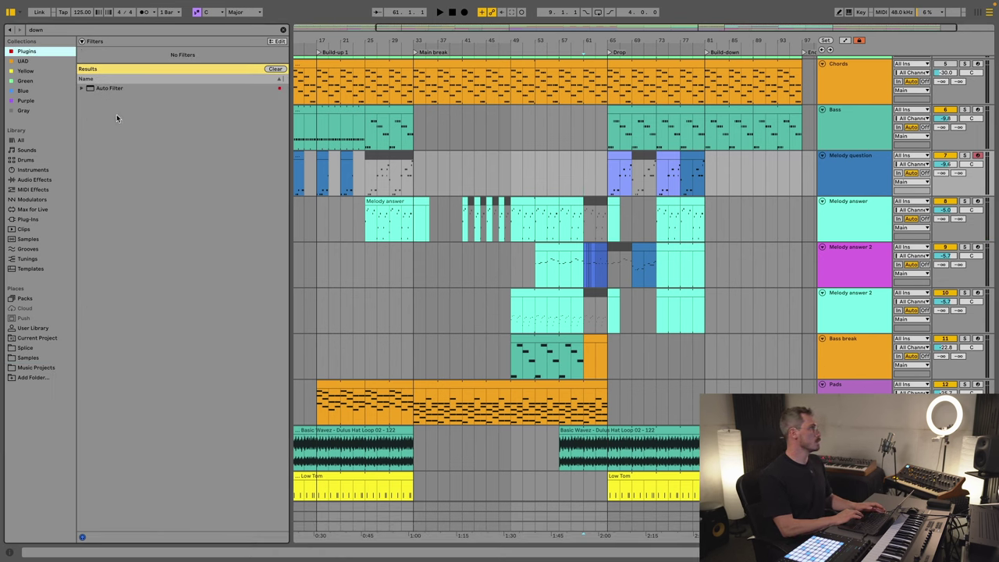
click(283, 30)
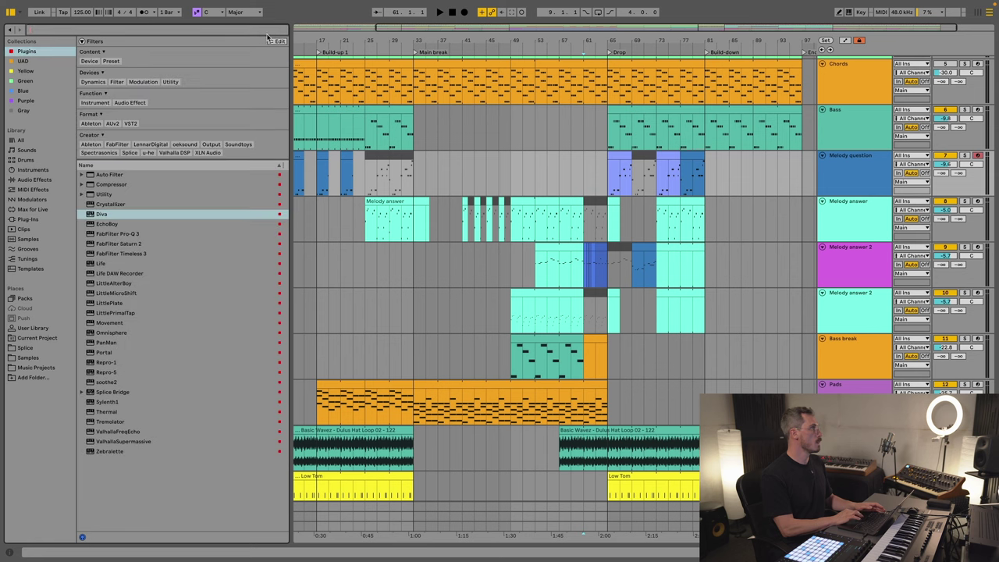
double_click(107, 195)
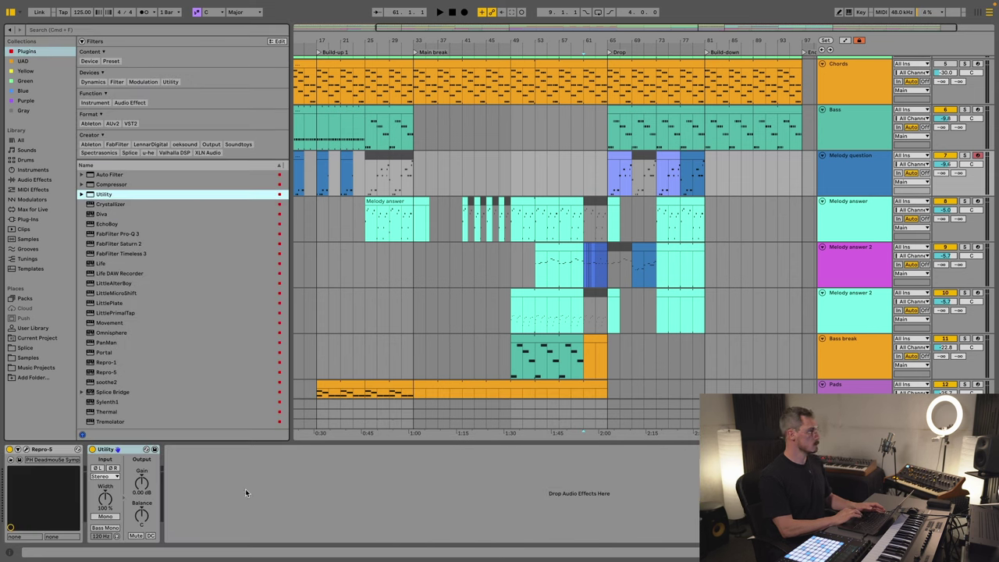
Step: Raise the Melody question Utility gain to 2.09 dB on its automation line, play the drop, and enable parameter configuration for Repro-5
right_click(147, 485)
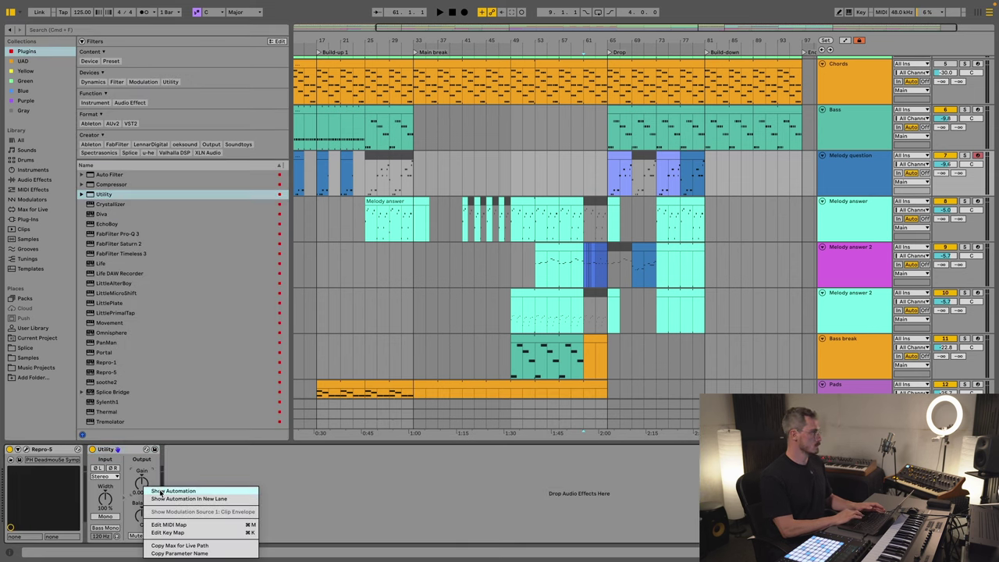
click(164, 491)
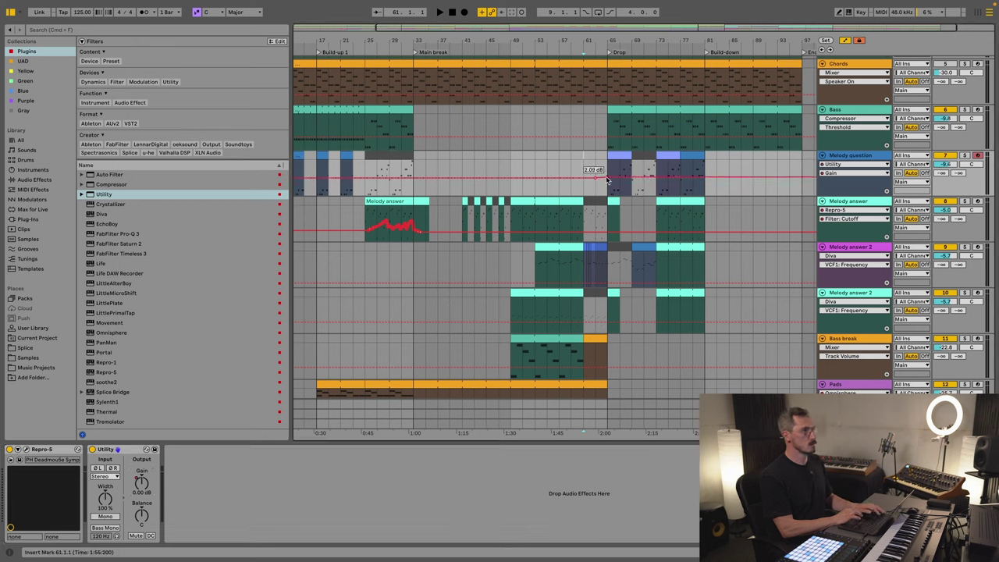
key(a)
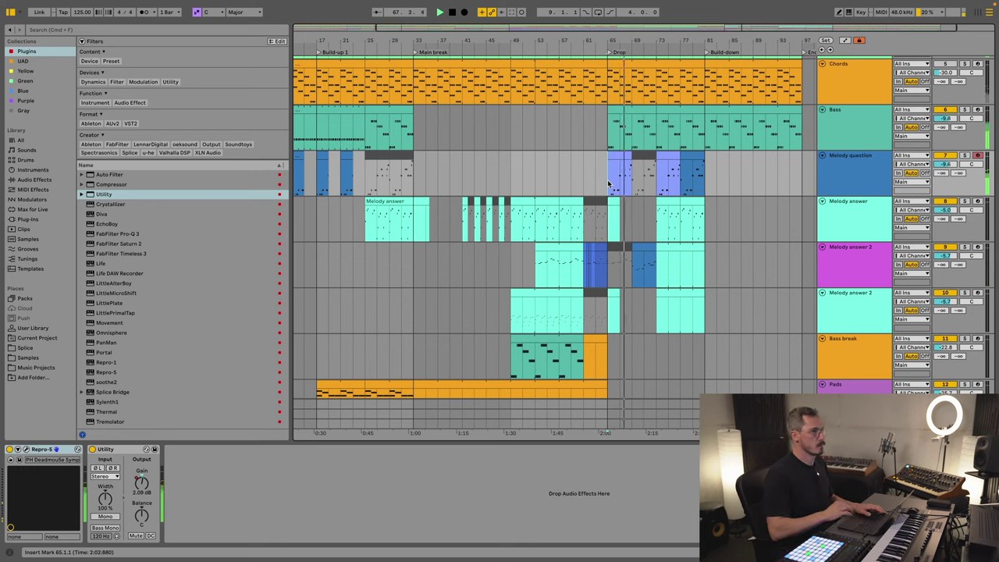
click(17, 450)
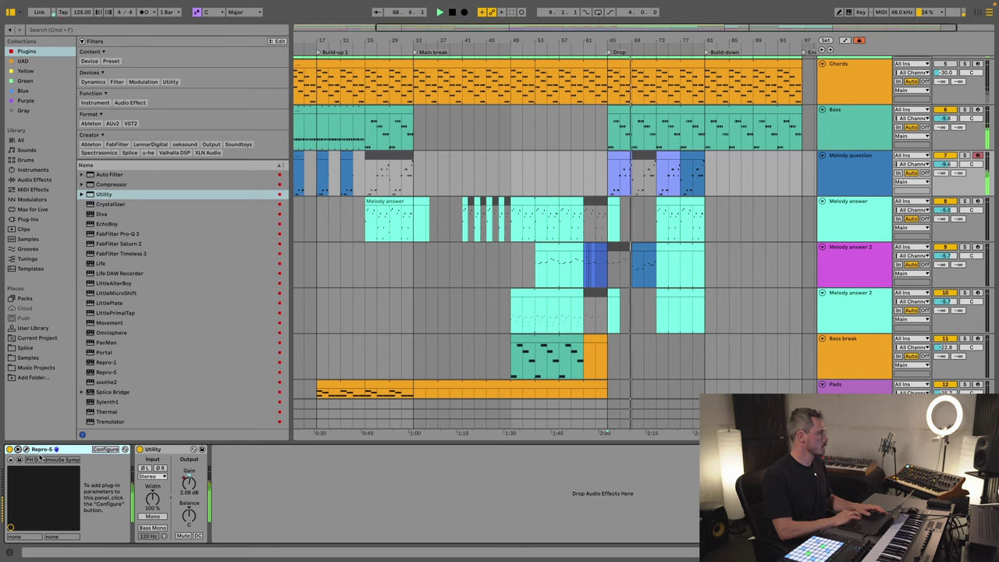
click(103, 450)
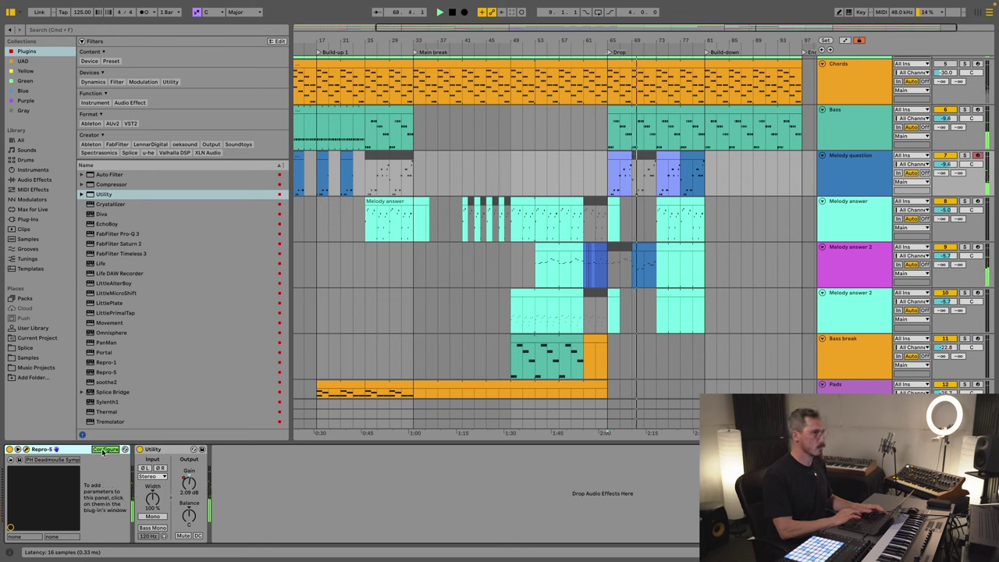
Step: Place a four-bar clip at 73.1.1 on the purple Melody answer 2 track, deactivate the Melody answer clip there, and play the drop
click(643, 267)
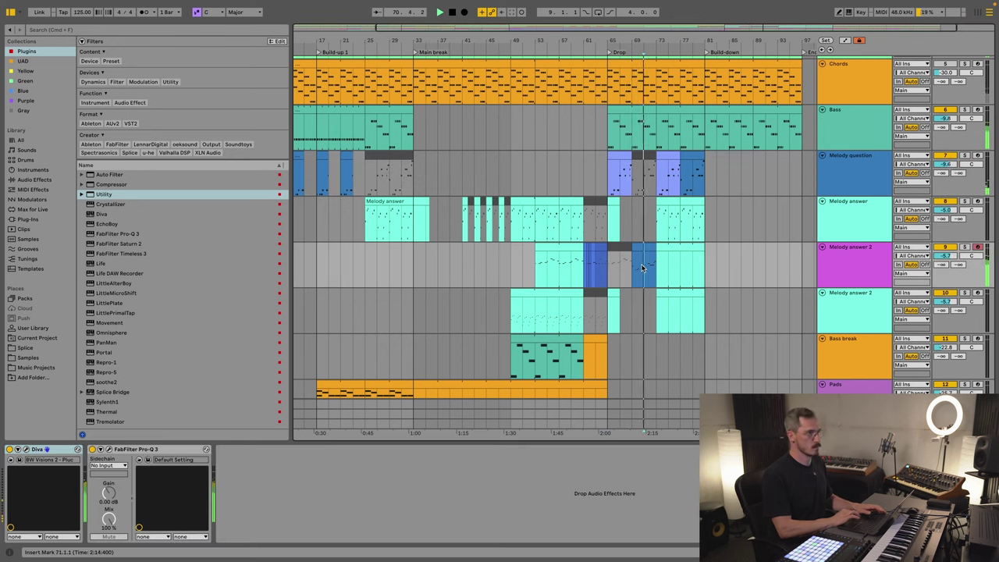
click(668, 204)
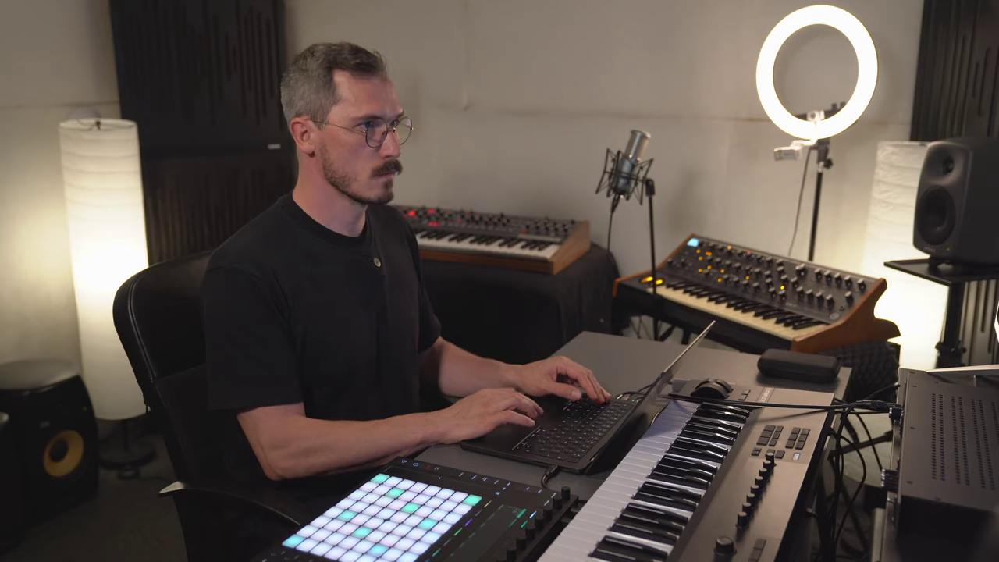
key(space)
click(636, 269)
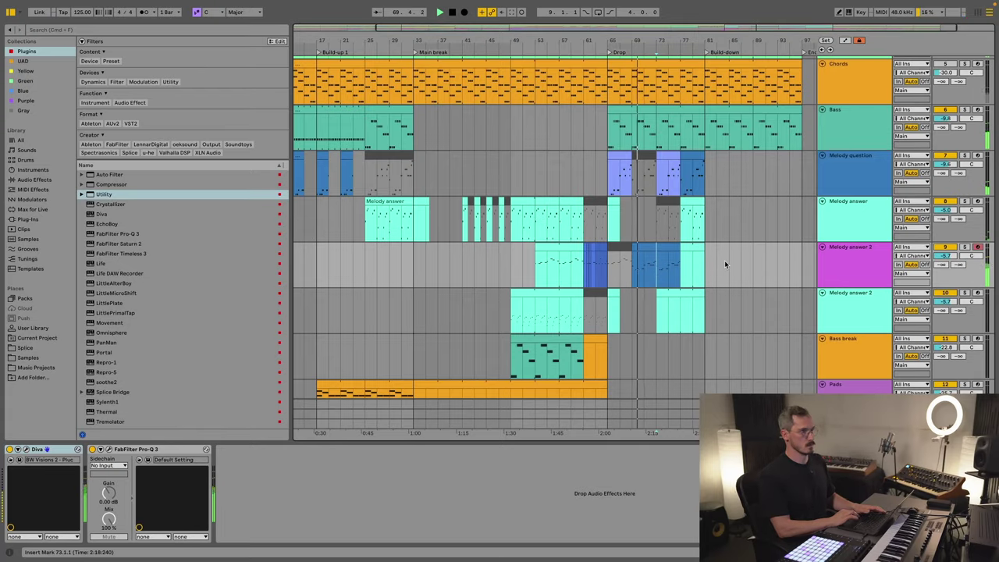
scroll(680, 264, down, 3)
scroll(680, 264, up, 6)
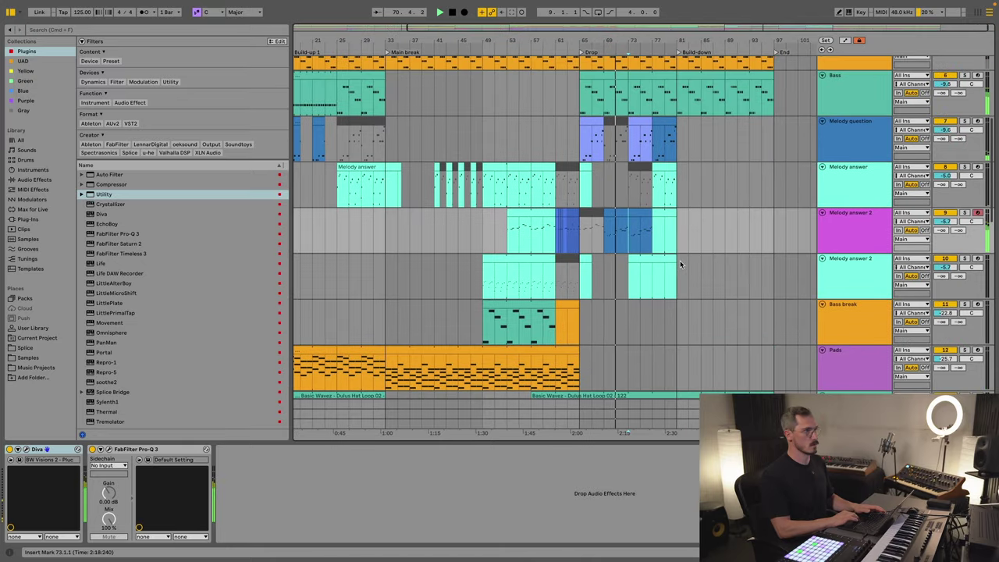
Step: Copy bars 57.1.1–61.1.1 of the turquoise Melody answer 2 track to 77.1.1 and deactivate the Melody answer clip at 77.1.1–81.1.1
click(637, 198)
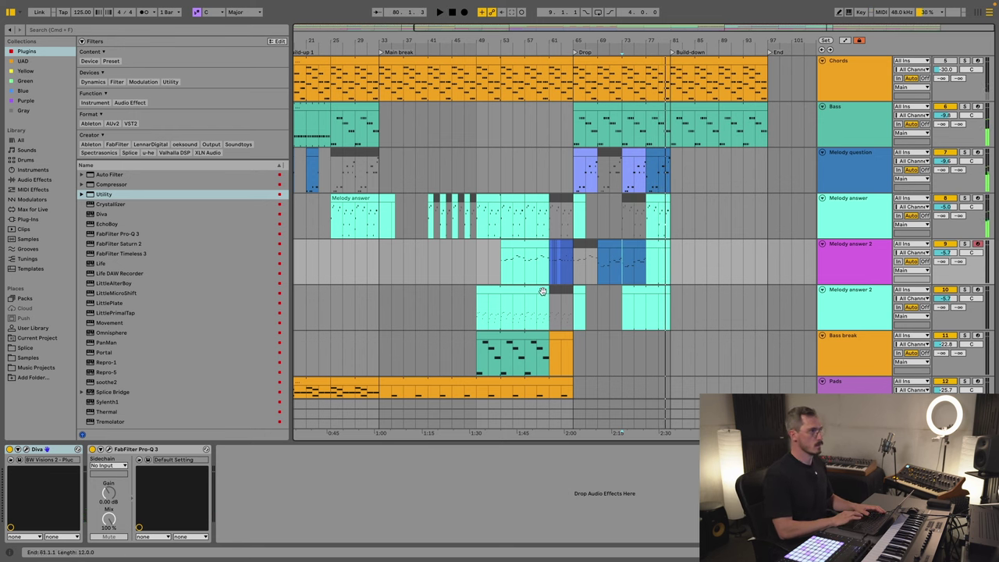
drag(524, 313, 544, 314)
key(space)
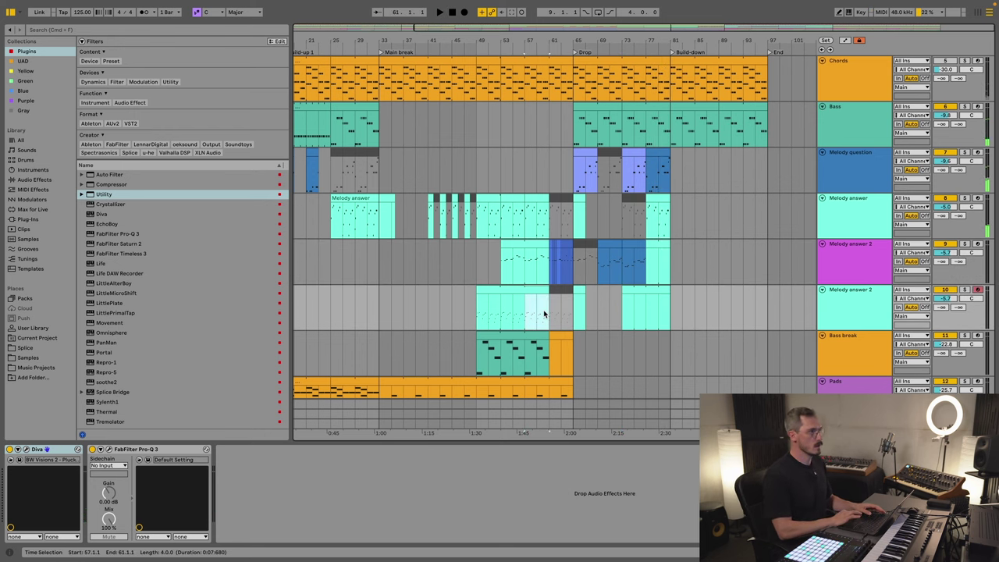
click(648, 311)
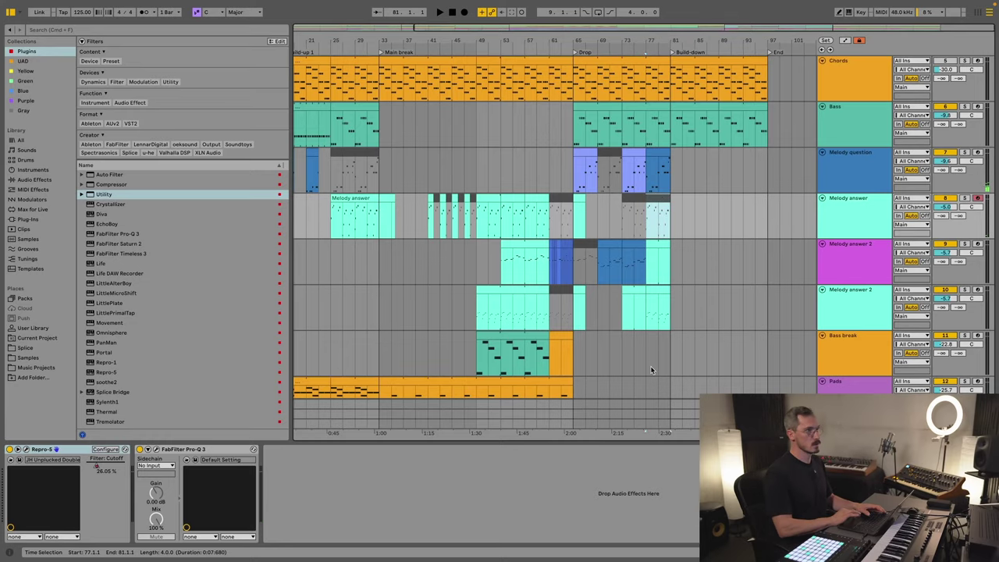
Step: Add Utility to the turquoise Melody answer 2 track and lower its gain automation to -4.18 dB from bar 77.1.1, with the drop playing
click(648, 324)
key(space)
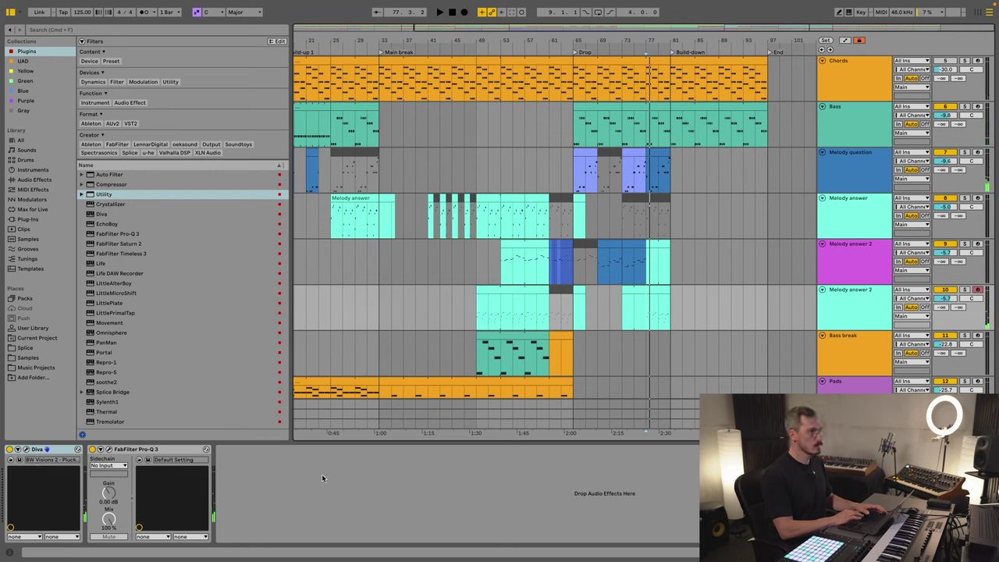
double_click(108, 196)
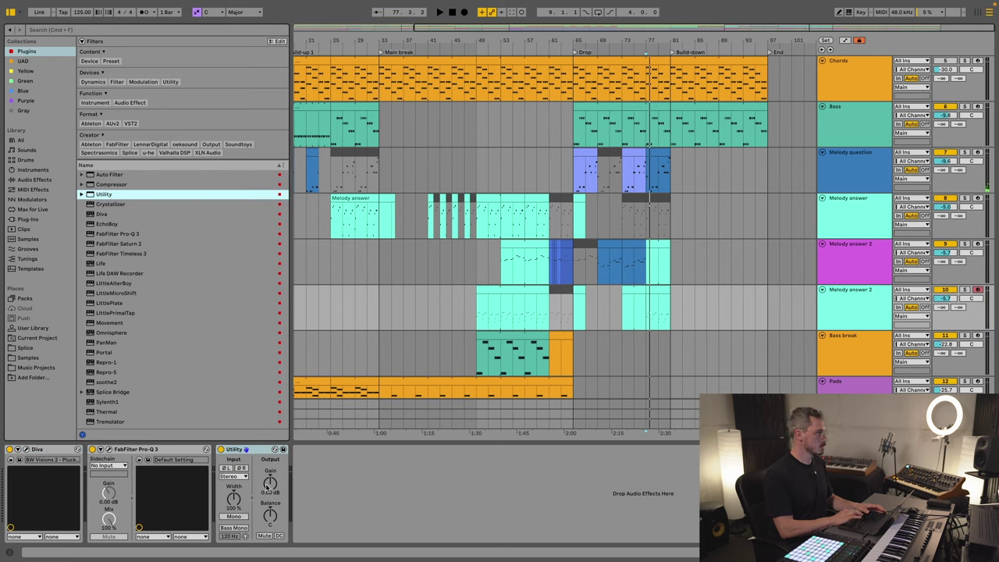
right_click(270, 484)
click(300, 494)
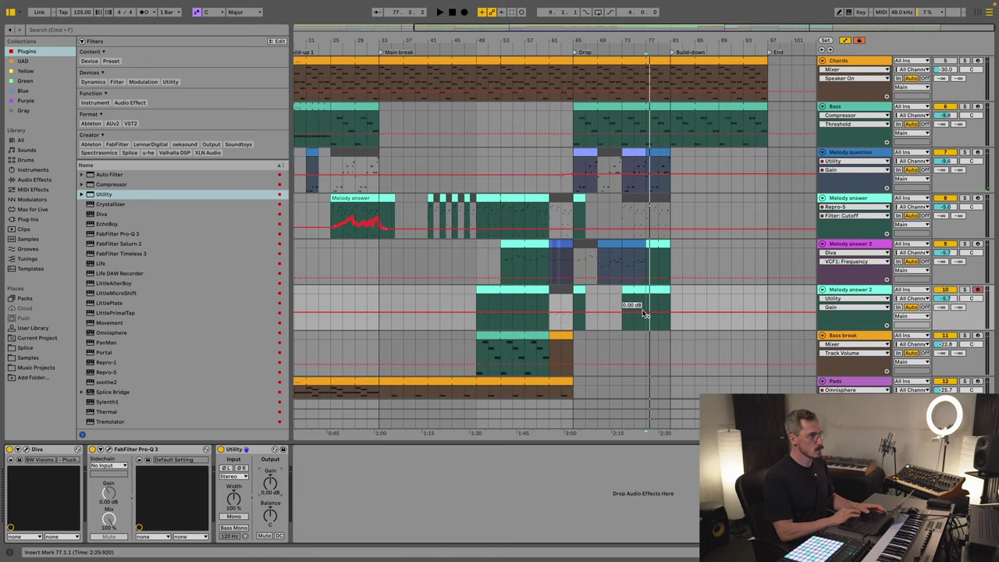
drag(646, 315, 646, 317)
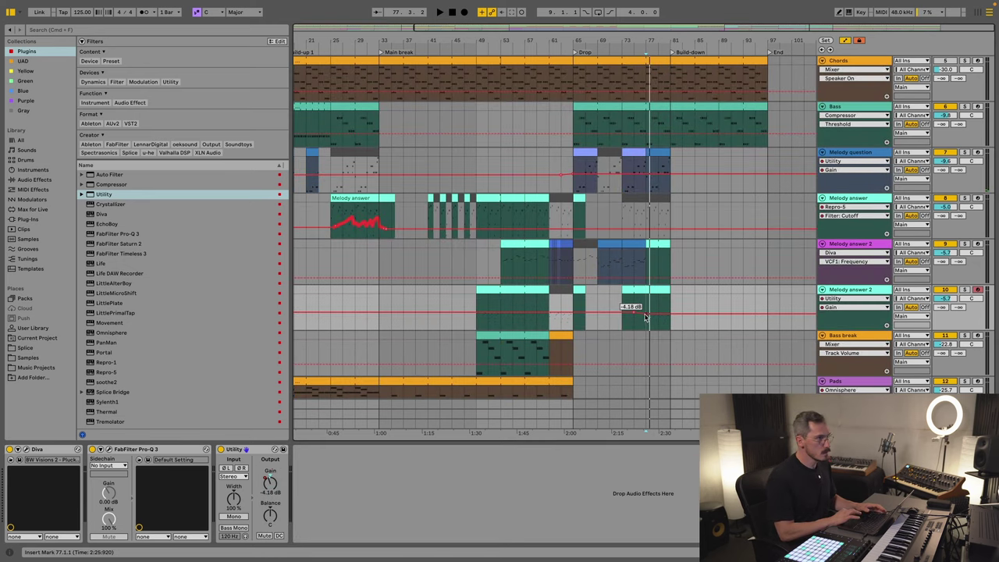
click(695, 309)
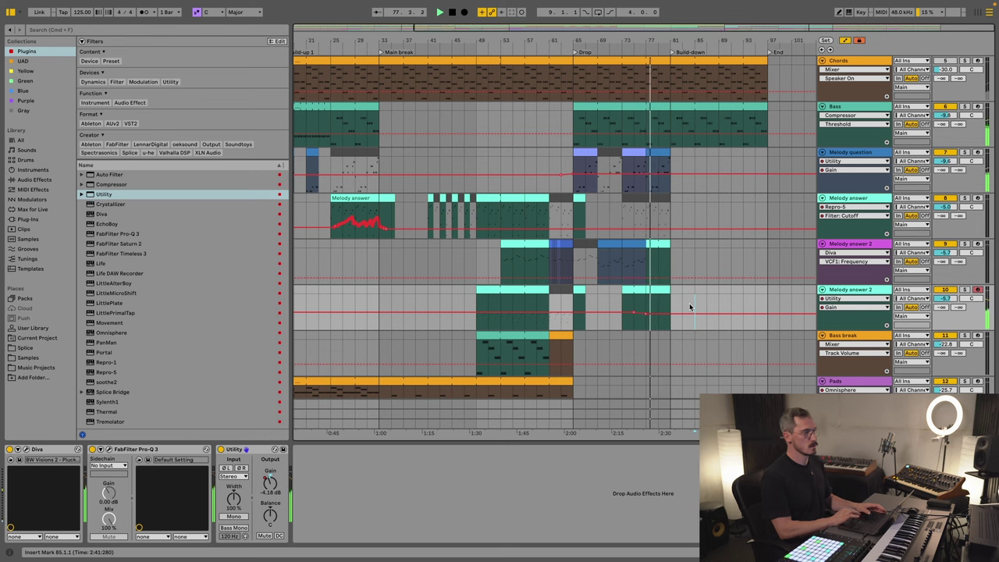
key(a)
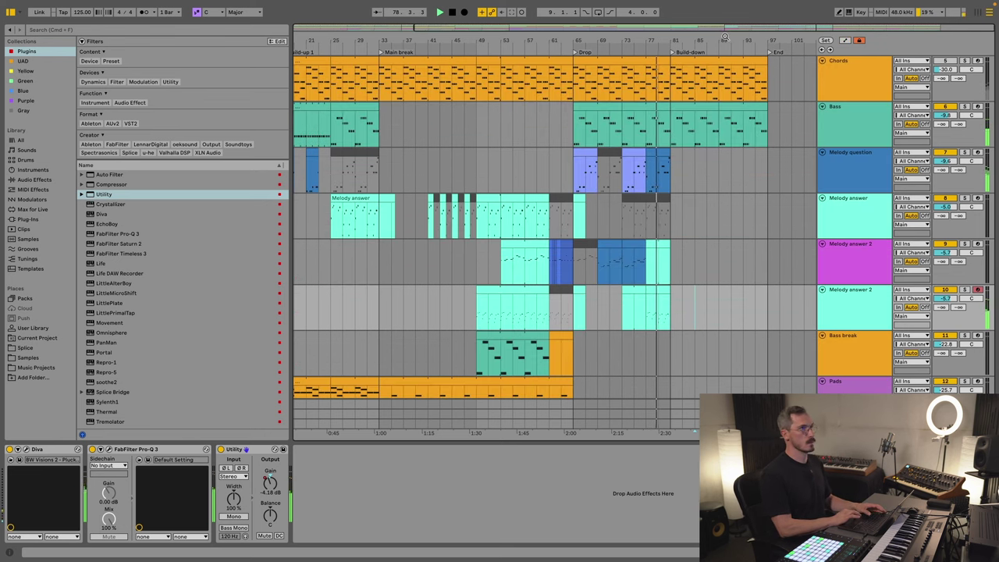
Step: Listen through the end of the drop into the build-down while reviewing the melody, chord and percussion clips across the full arrangement
key(w)
click(664, 195)
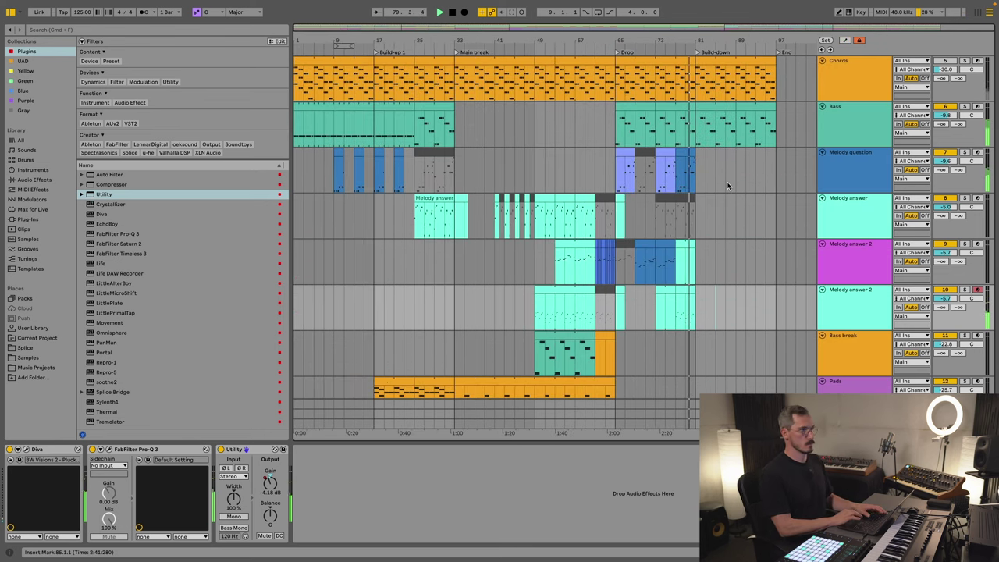
click(584, 245)
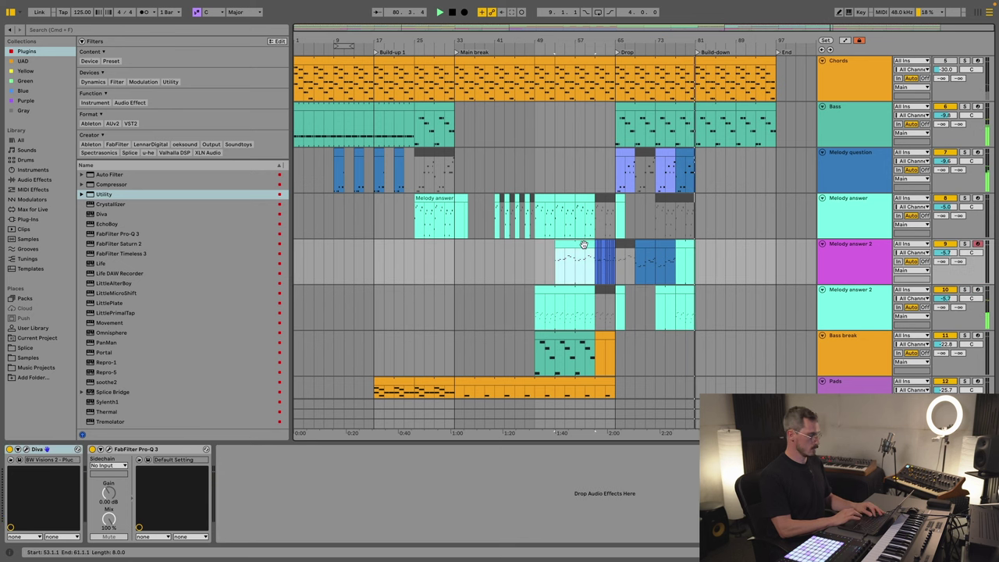
click(726, 270)
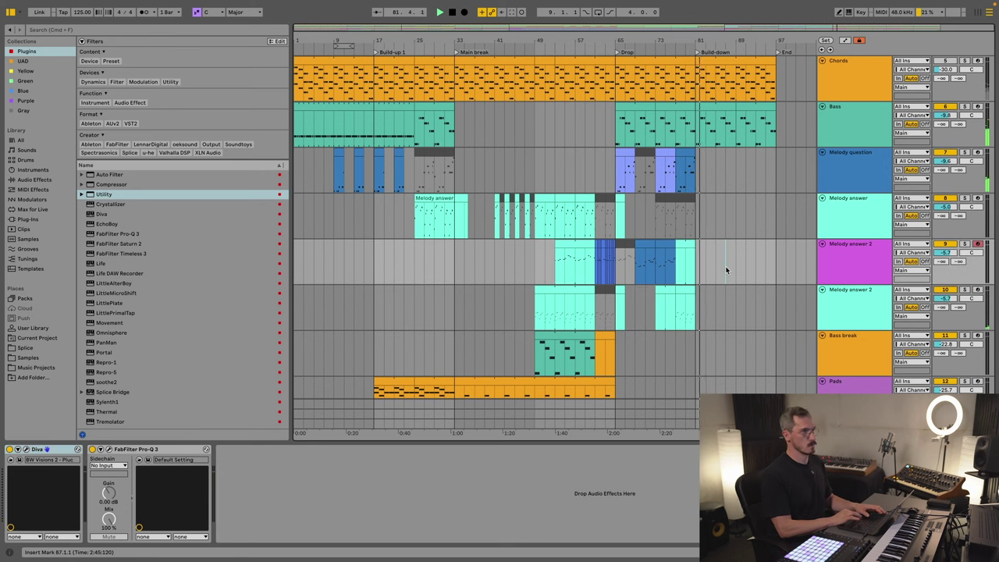
scroll(726, 270, up, 3)
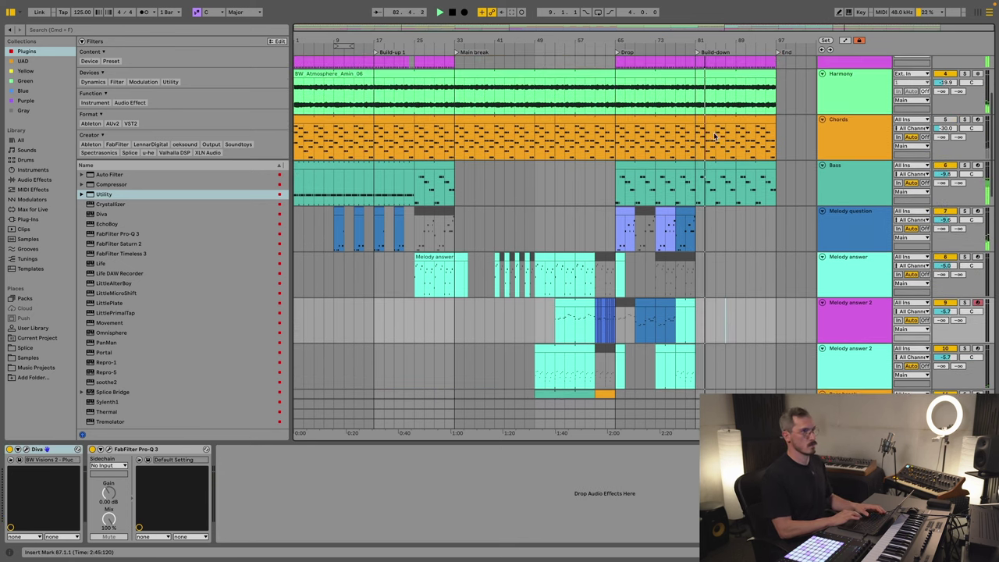
click(697, 138)
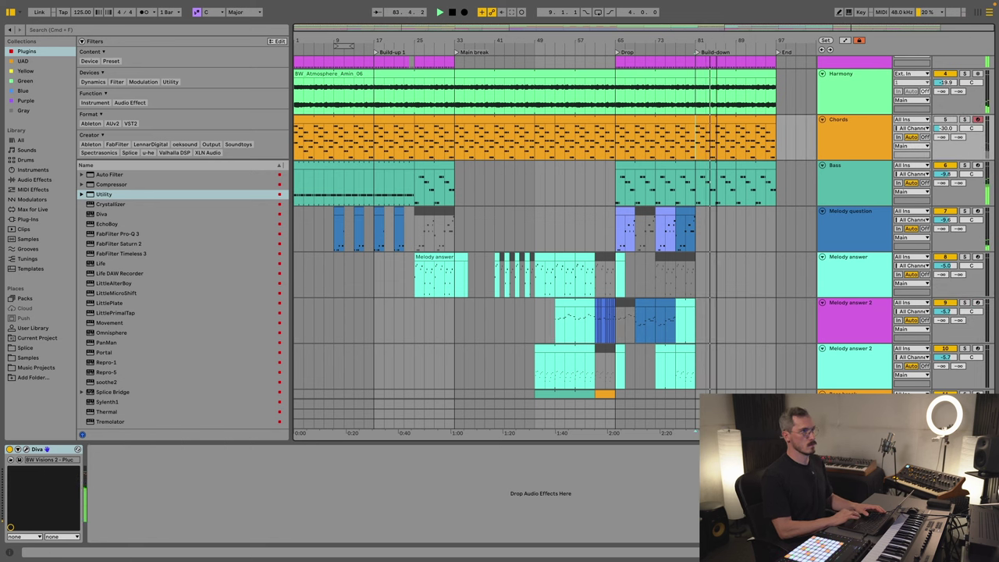
scroll(710, 282, down, 10)
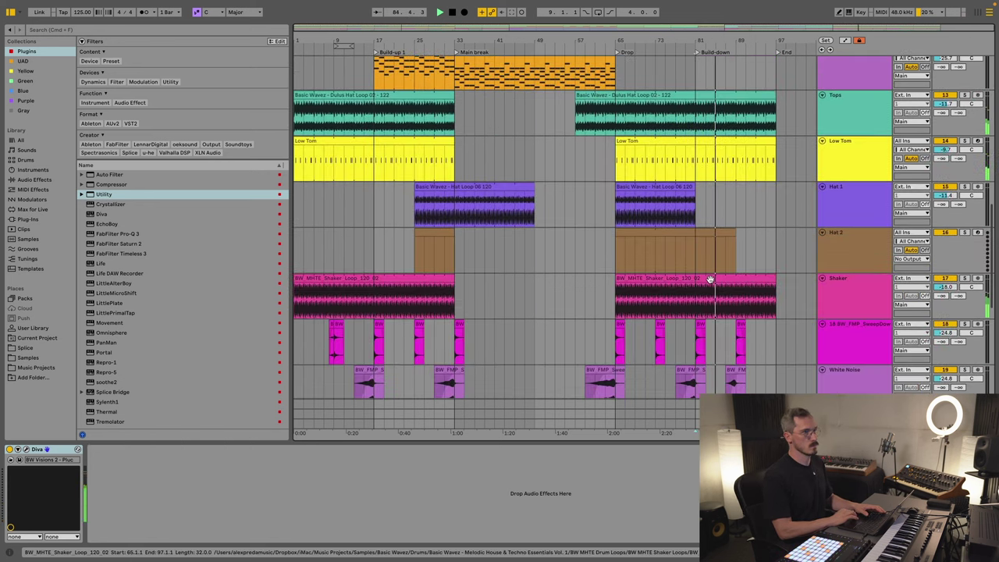
click(685, 205)
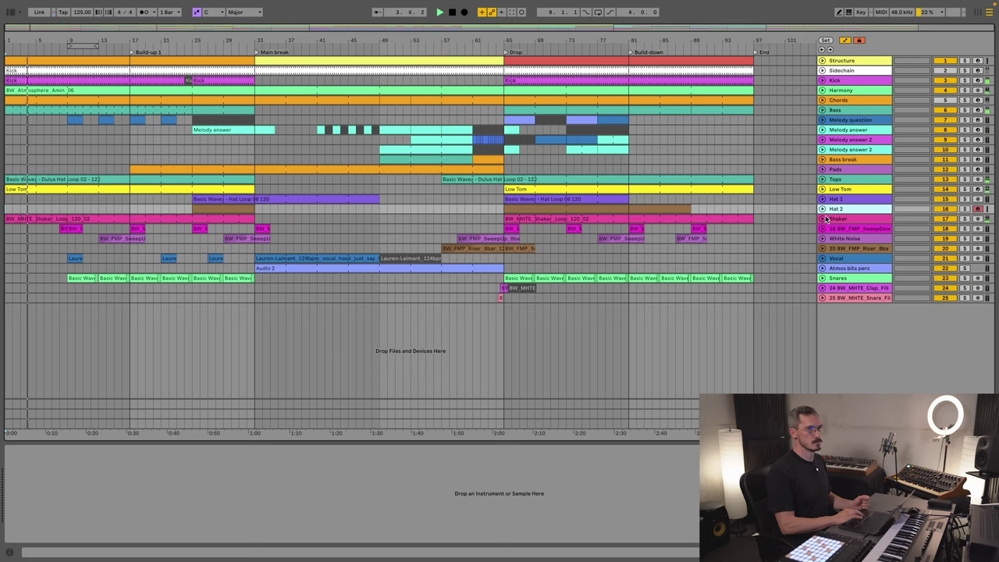
Step: Unfold the Shaker track's Utility Gain automation and show the Vocoder Release Time automation on the Tops track
click(823, 219)
click(106, 256)
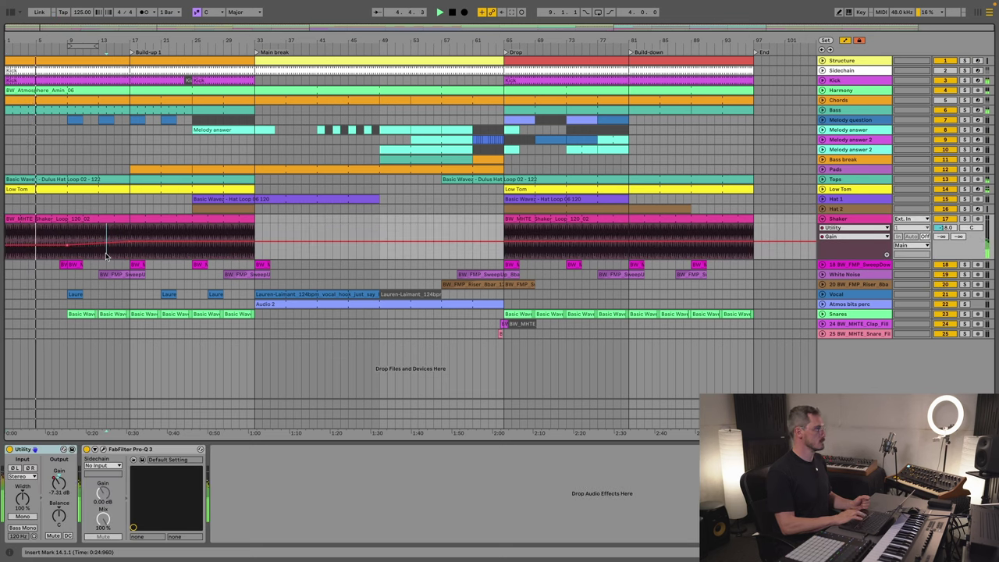
key(ctrl+z)
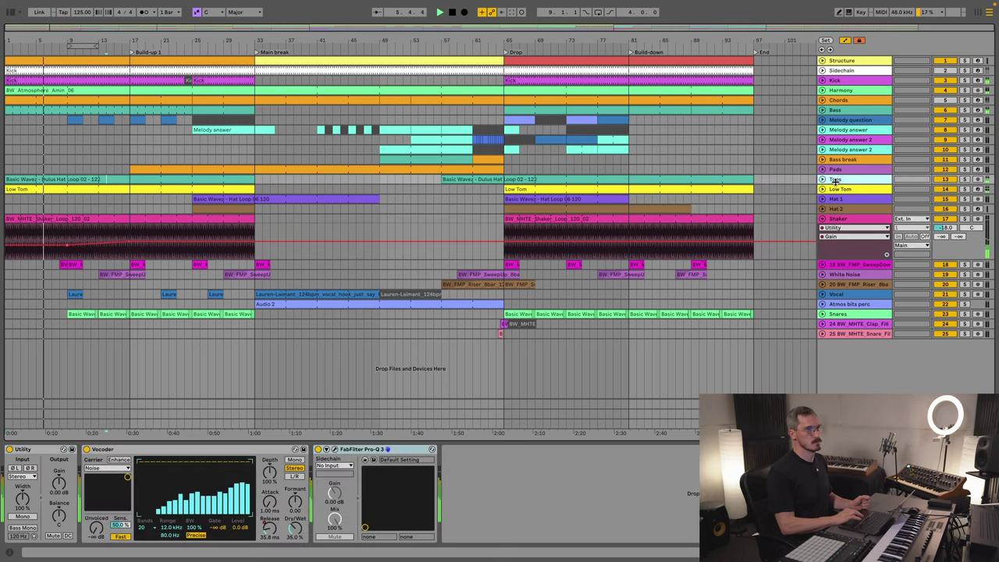
right_click(268, 531)
click(302, 443)
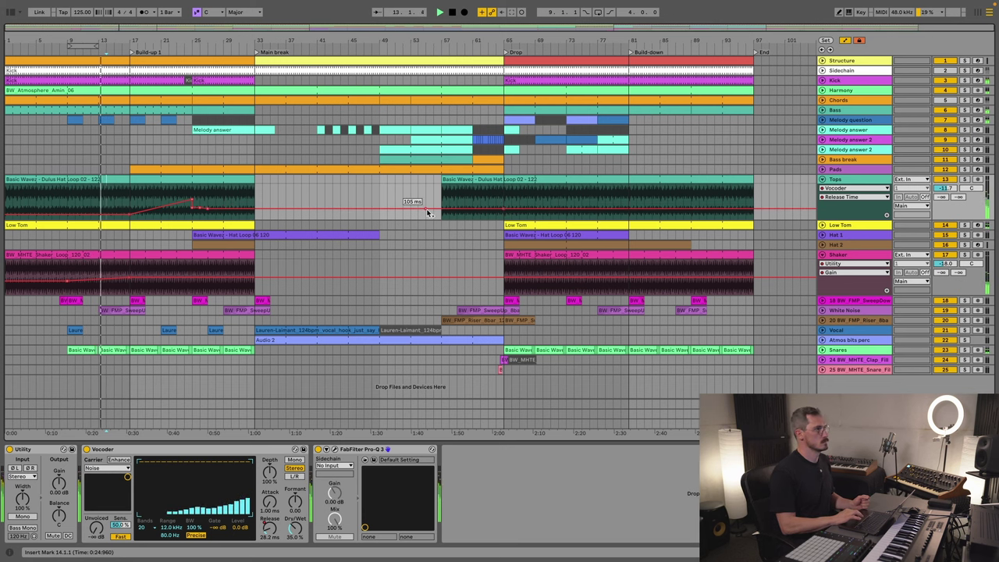
Step: Shape the Tops Vocoder Release Time automation with a dip at bar 57 rising to the drop, and another dip just before bar 73
drag(443, 213, 443, 218)
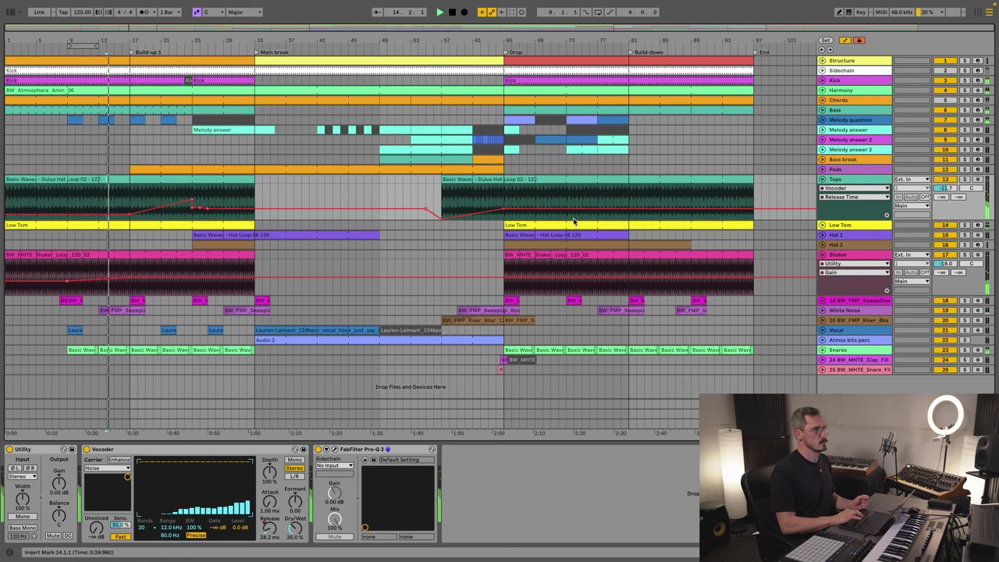
key(b)
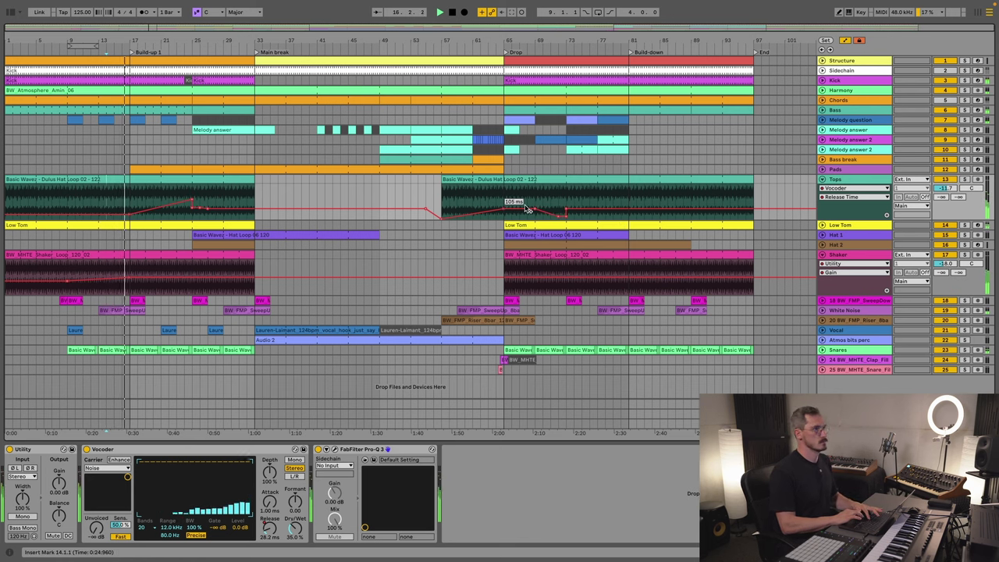
drag(534, 211, 567, 221)
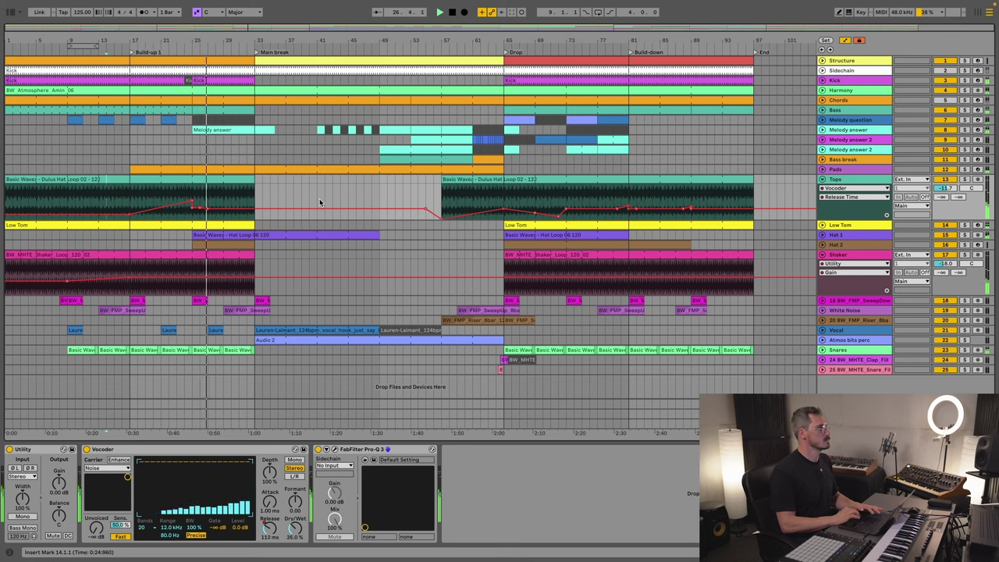
Step: Place deactivated one-bar Kick clips at bars 72, 80 and 88, and consolidate the Kick from 65.1.1 to 73.1.1
click(835, 80)
click(823, 80)
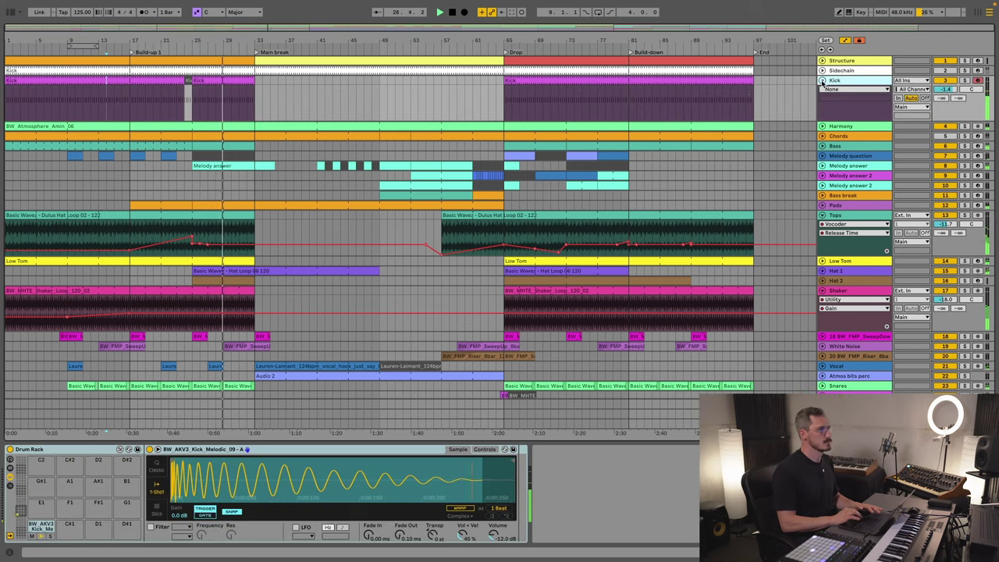
click(561, 108)
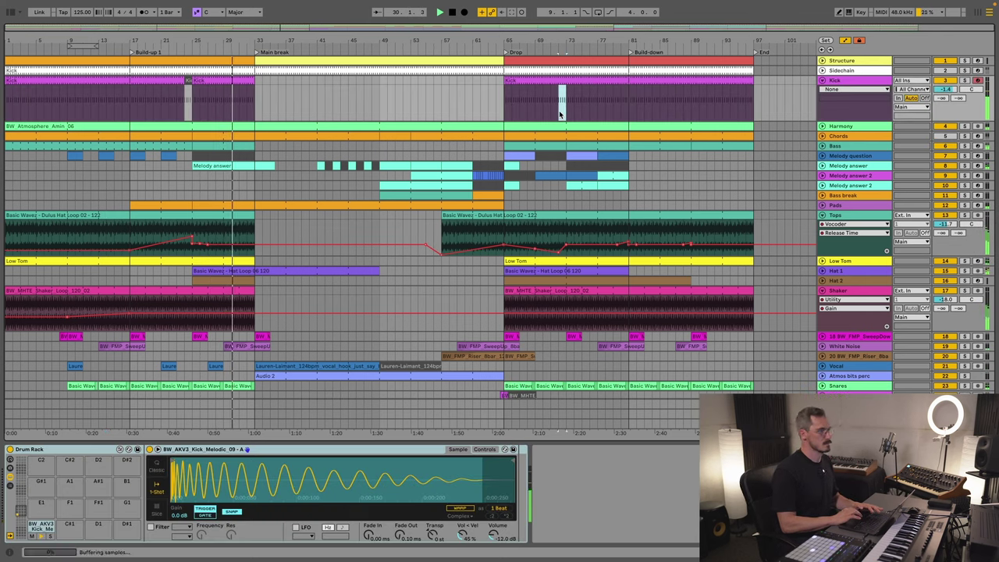
click(623, 116)
key(super+v)
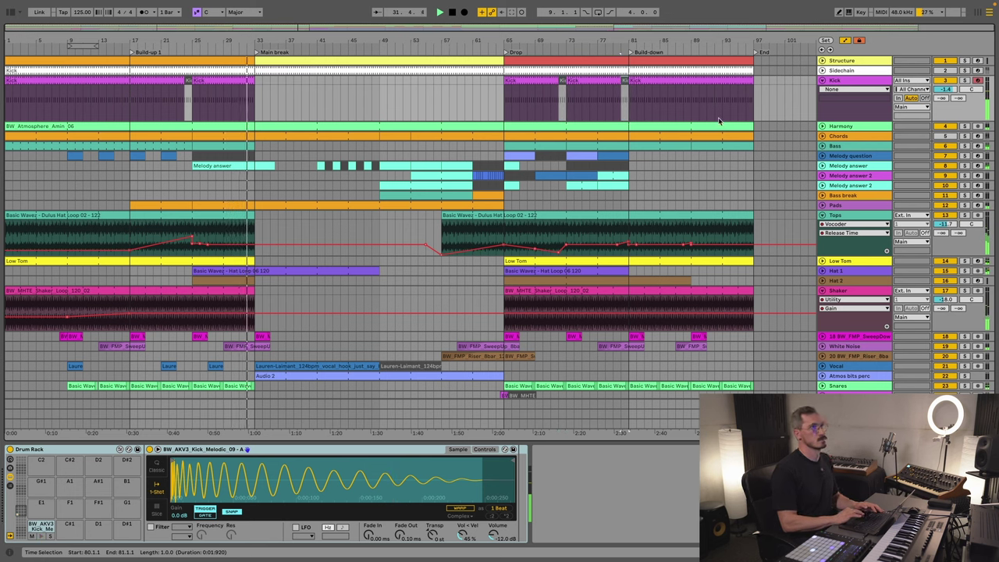
click(685, 115)
key(super+v)
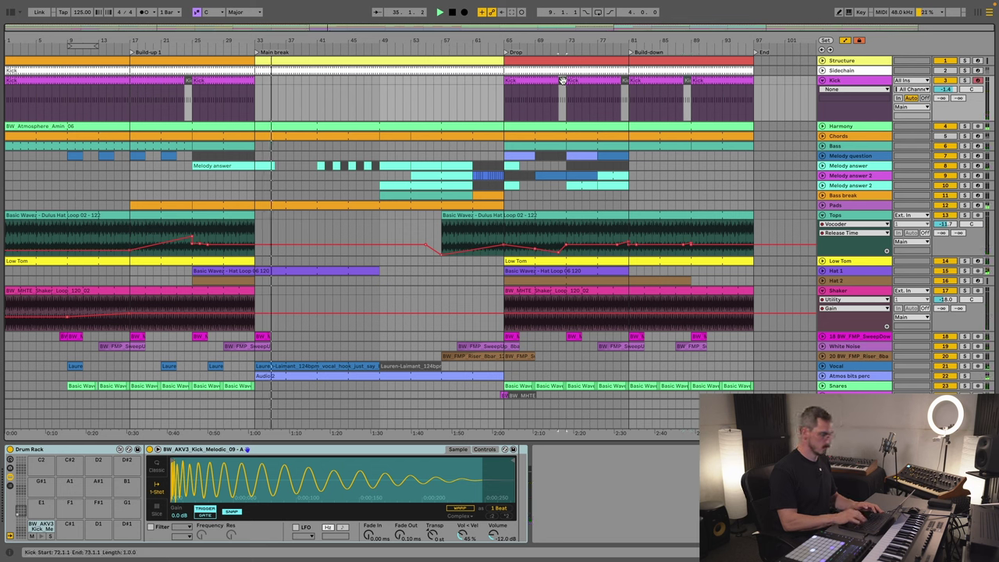
key(ctrl+j)
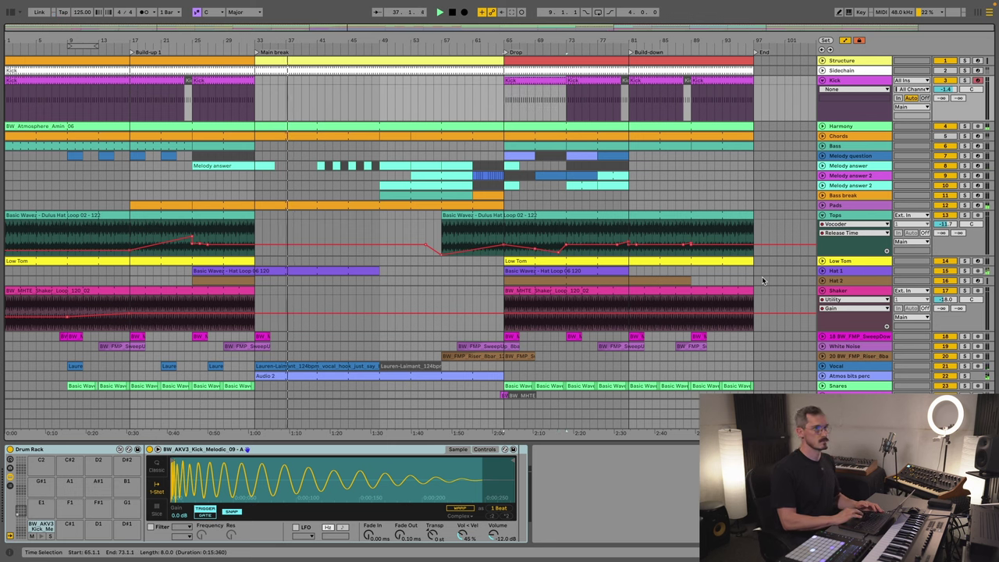
Step: Unfold the Atmos bits perc track to show its Auto Filter Frequency automation
scroll(764, 280, down, 2)
click(851, 341)
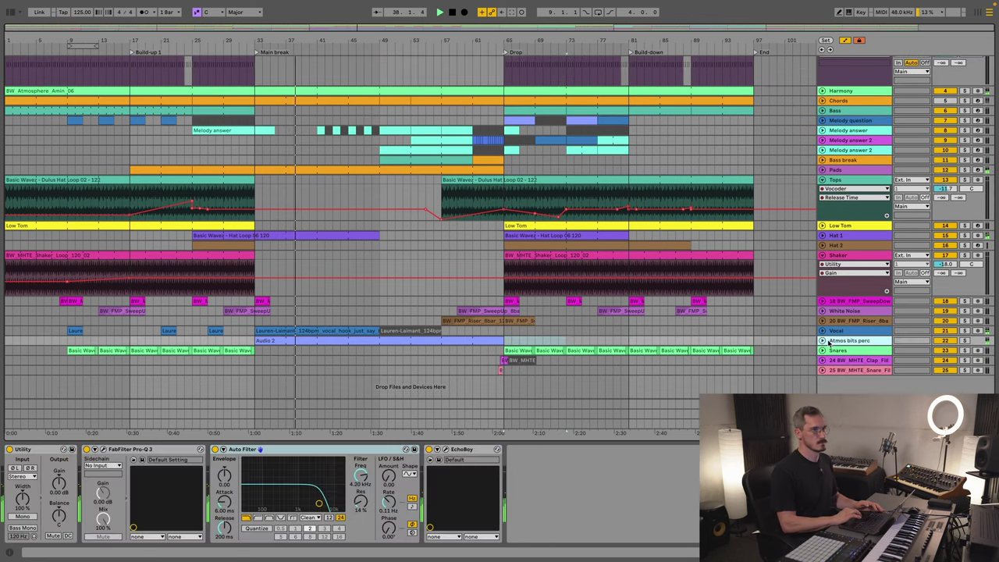
key(u)
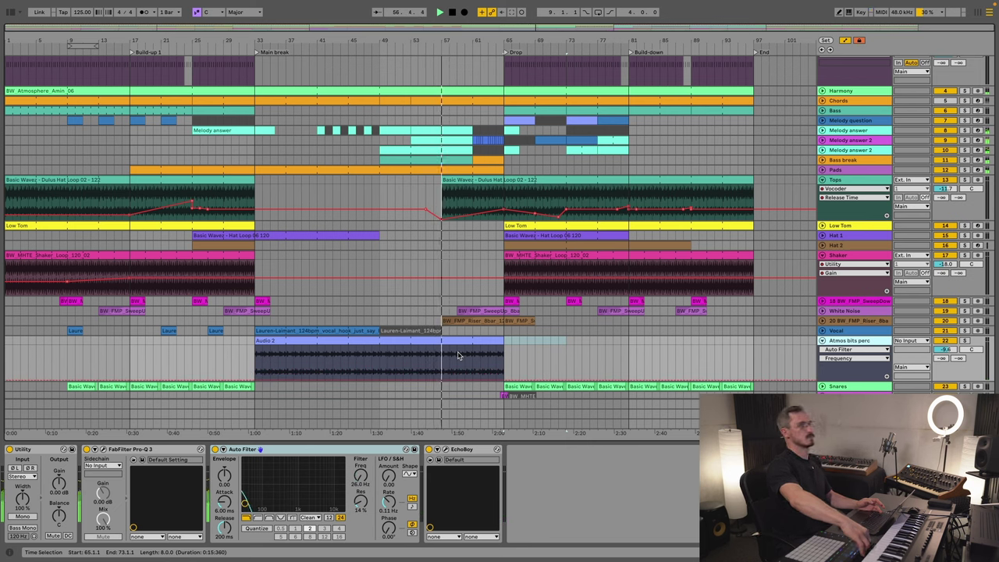
Step: Raise the Tops Vocoder Release Time automation peak at the start of the drop at bar 65
click(490, 209)
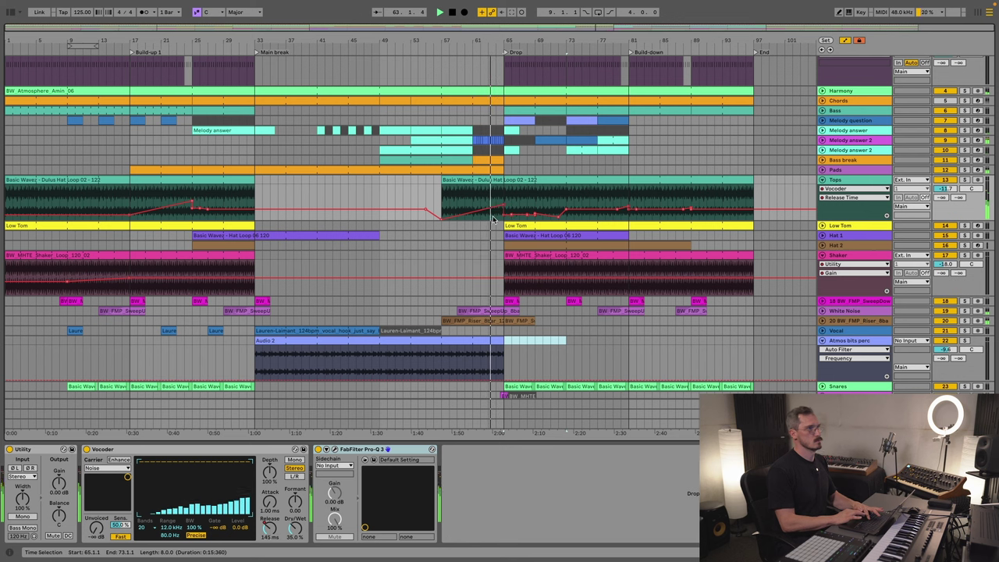
drag(498, 205, 506, 198)
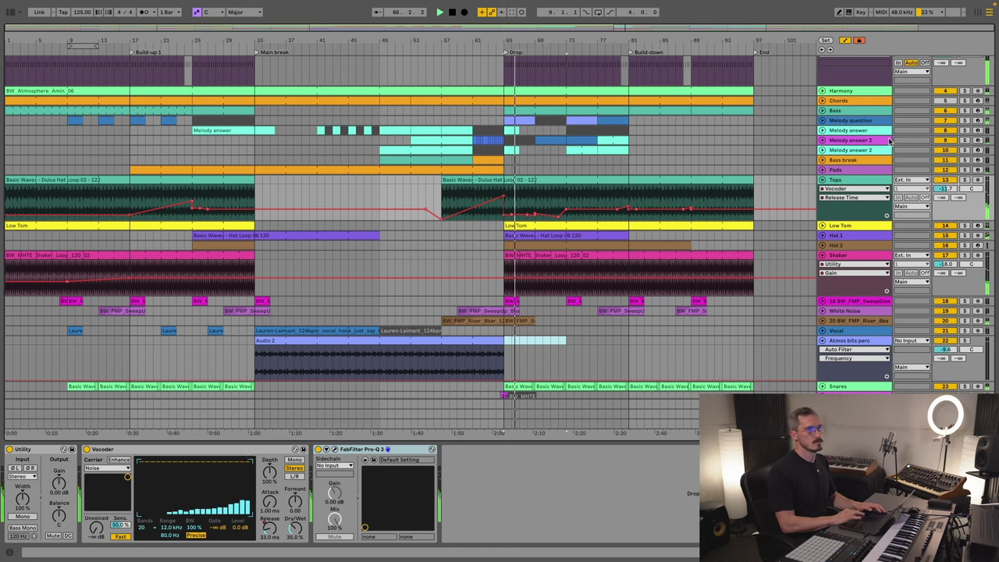
Step: Unfold the Melody question track and set its track volume to -6.9 dB
click(850, 120)
click(823, 121)
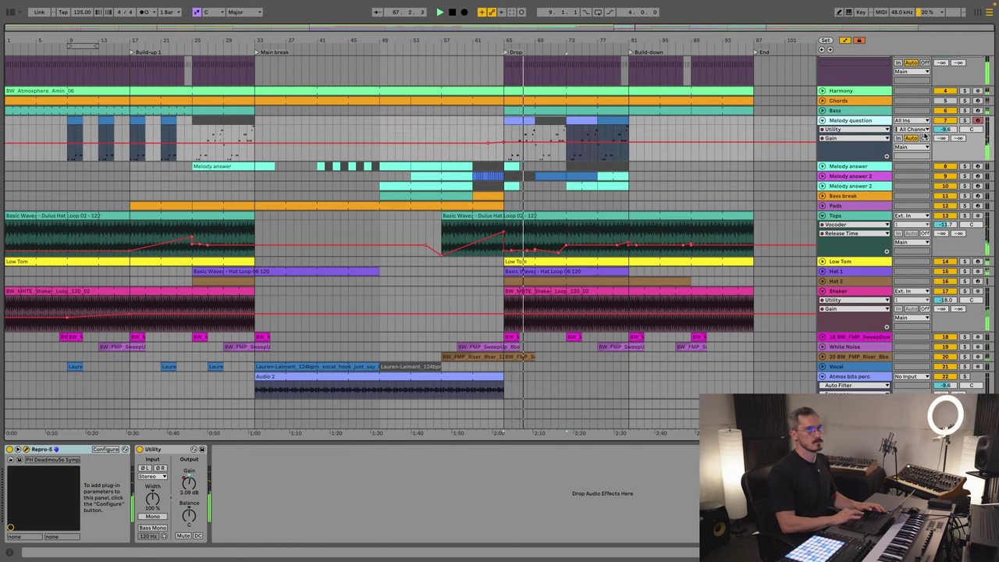
click(945, 129)
drag(946, 129, 945, 126)
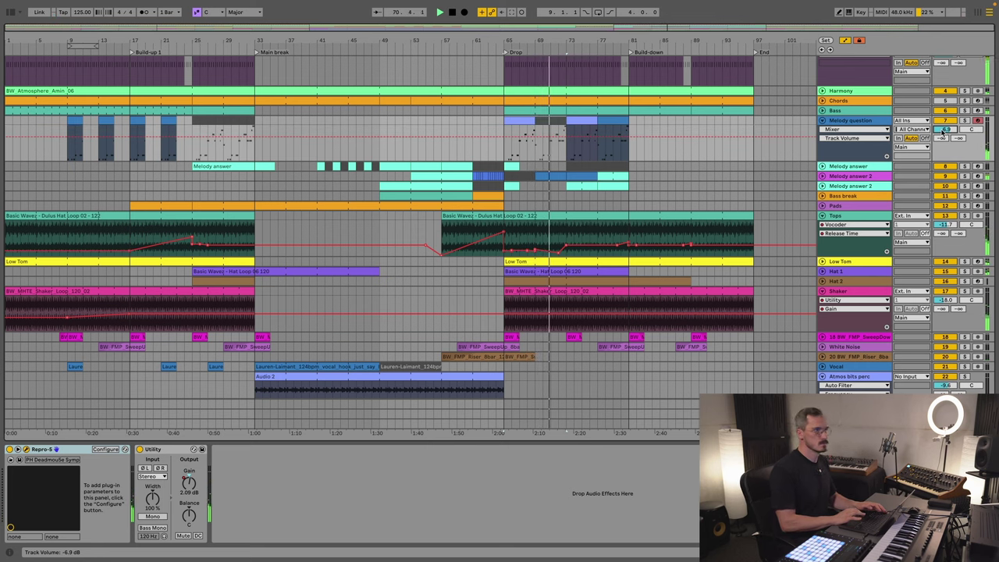
Step: Unfold both Melody answer 2 tracks, hide the automation lanes and select the Melody question track
click(823, 177)
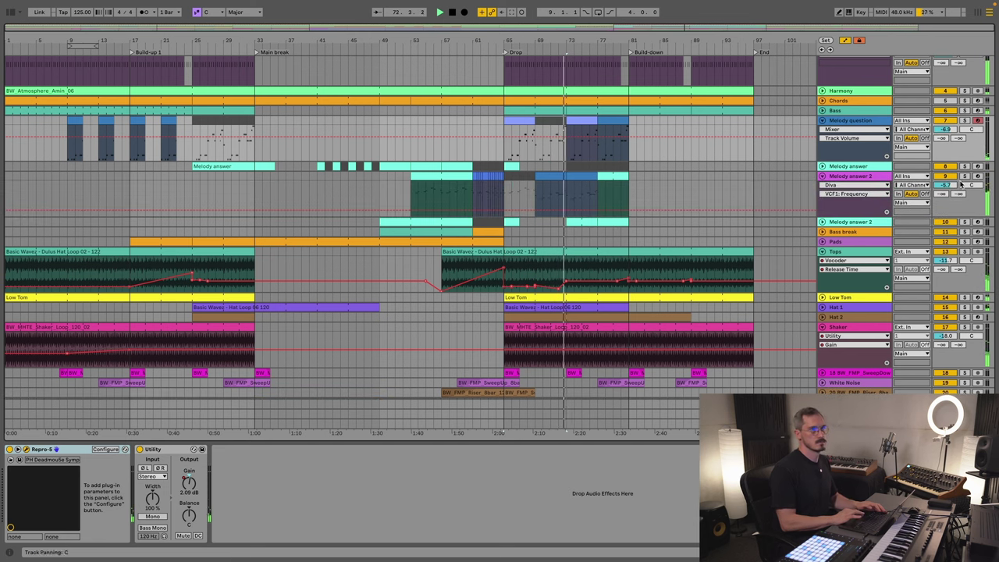
click(853, 202)
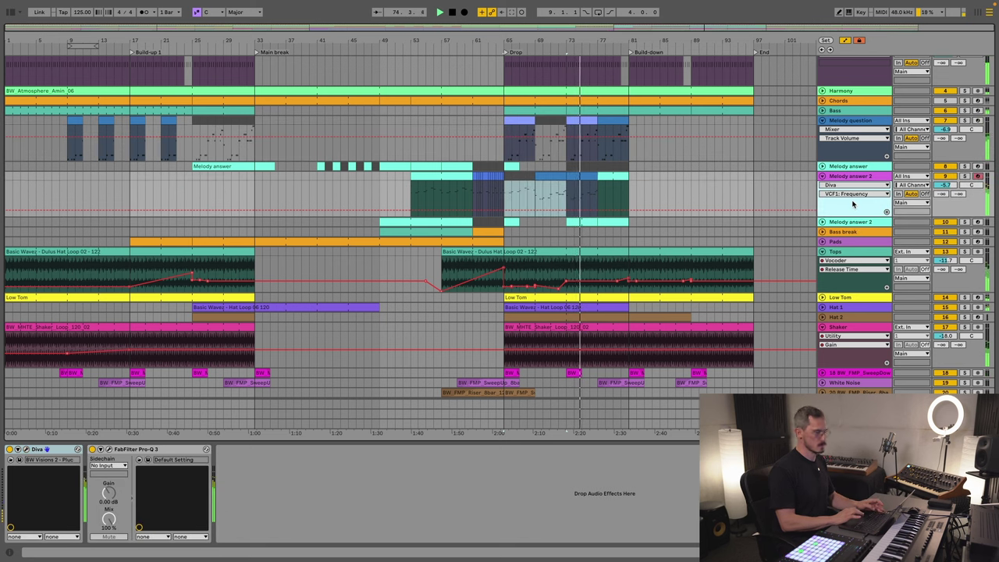
key(a)
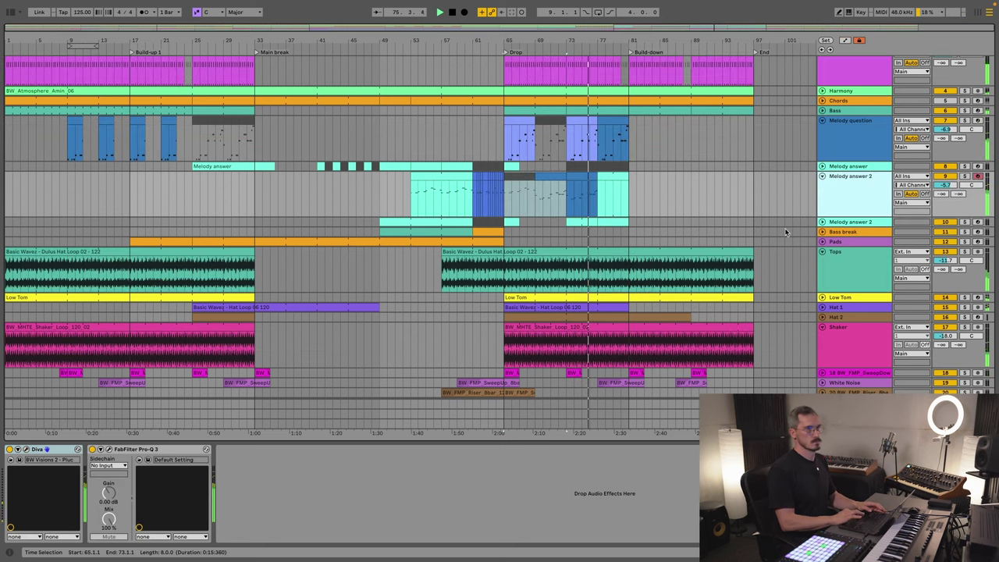
click(822, 221)
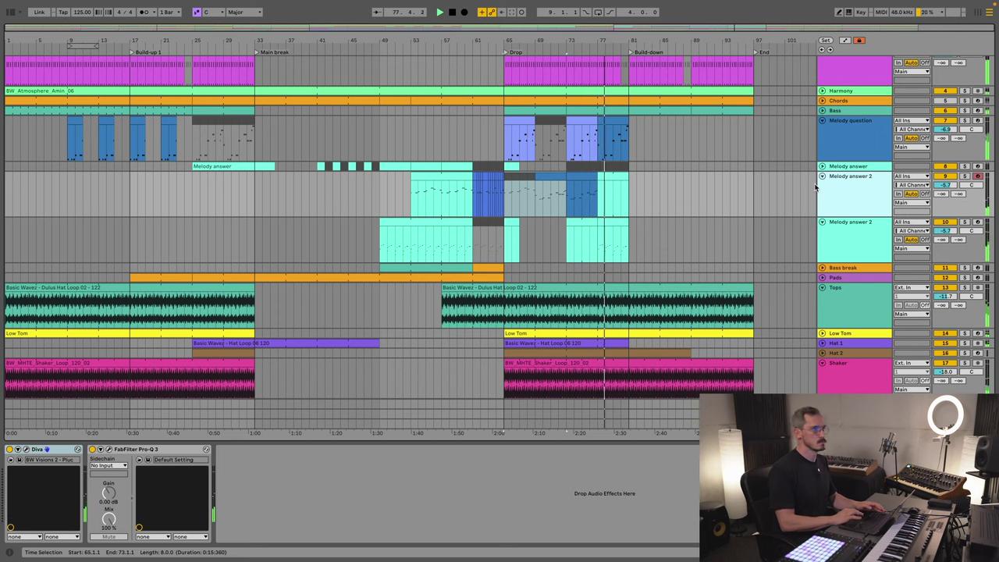
click(890, 132)
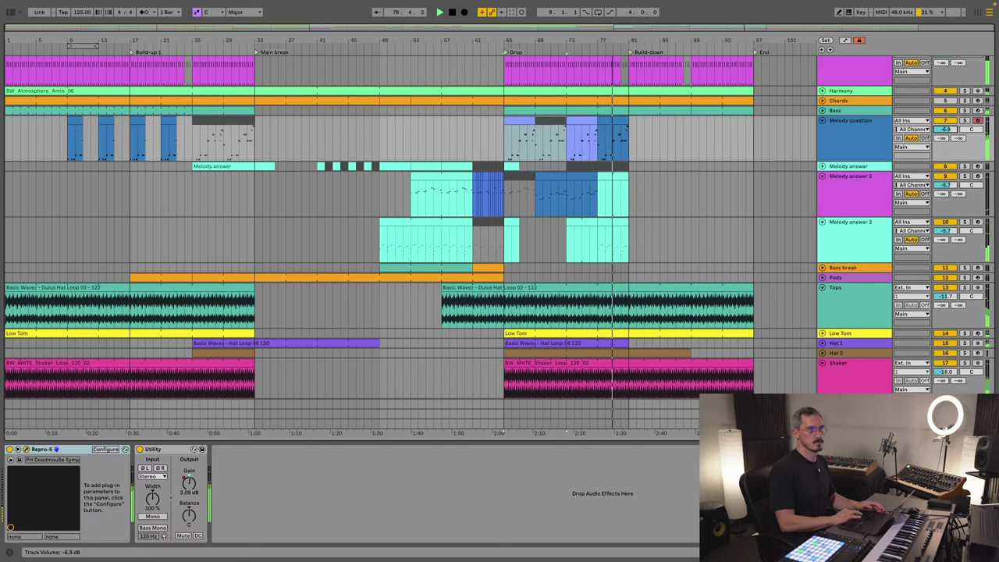
Step: Unfold the Melody answer track and select the cyan Melody answer 2 track to show its devices
click(822, 167)
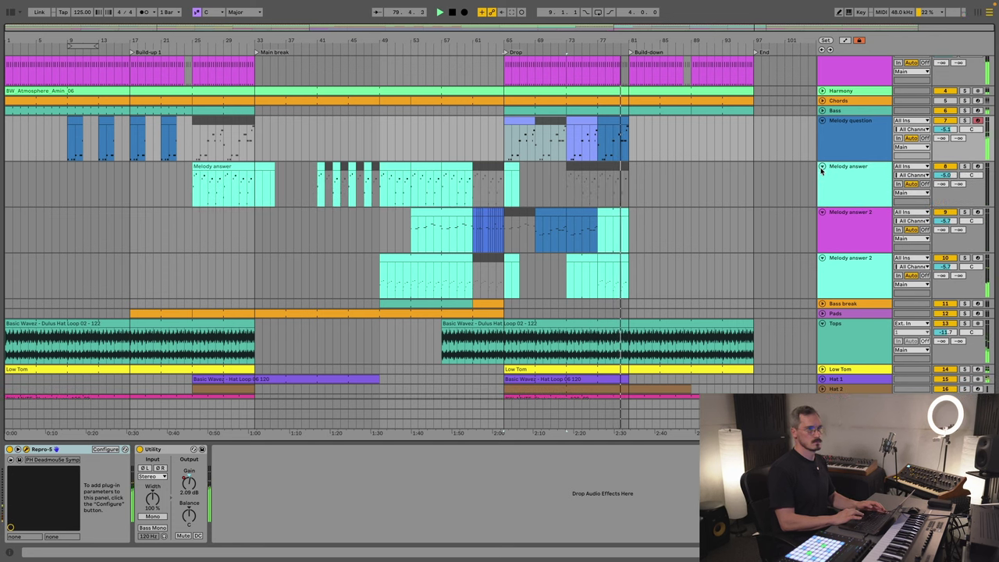
click(839, 225)
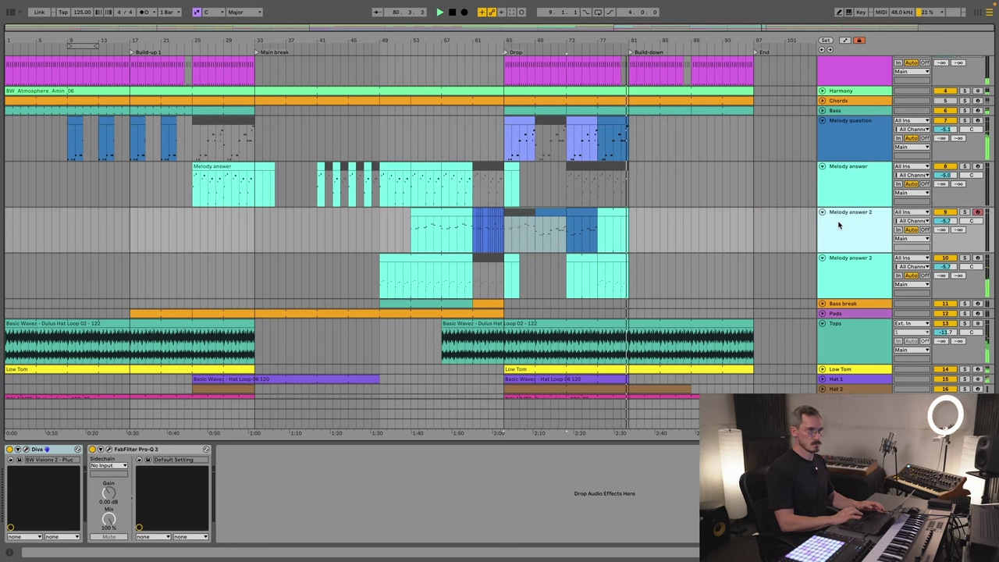
click(835, 265)
Step: Unfold the Chords track and set its track volume to -26.4 dB
scroll(674, 282, up, 2)
scroll(674, 282, down, 2)
scroll(674, 282, down, 5)
scroll(744, 306, up, 1)
scroll(744, 307, up, 4)
click(822, 137)
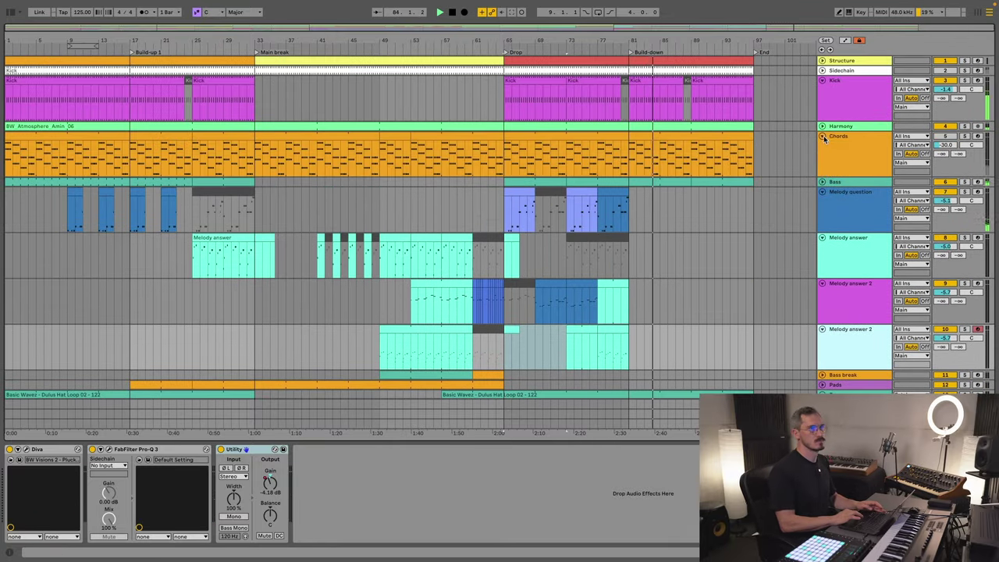
drag(944, 145, 944, 140)
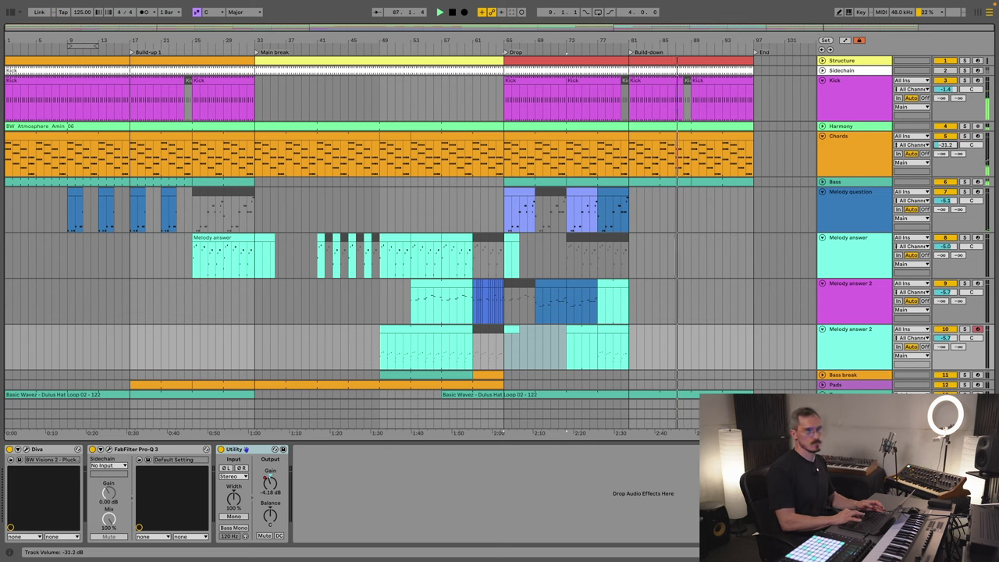
drag(944, 145, 944, 149)
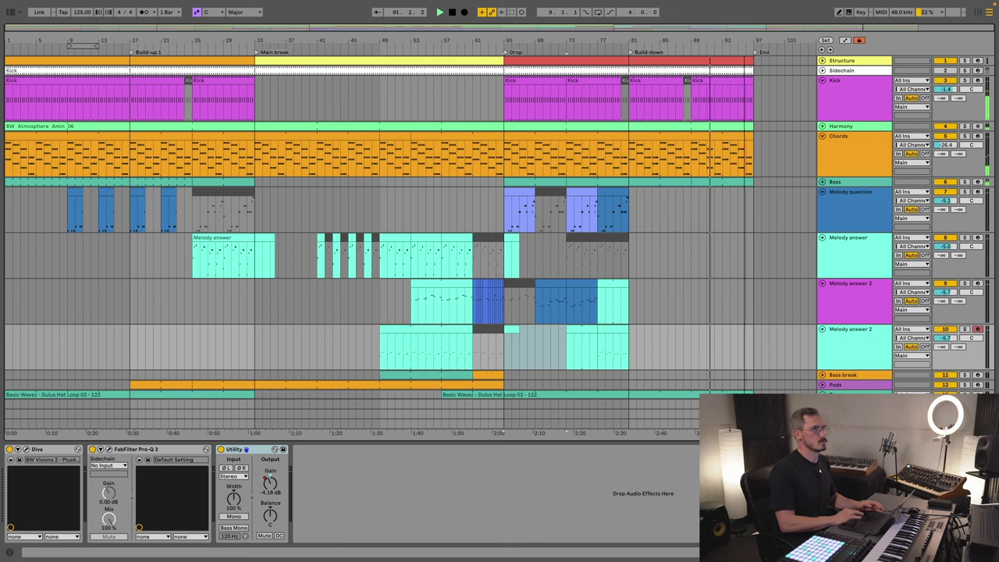
Step: Fold all the arrangement tracks and unfold only the Chords track
alt+click(823, 139)
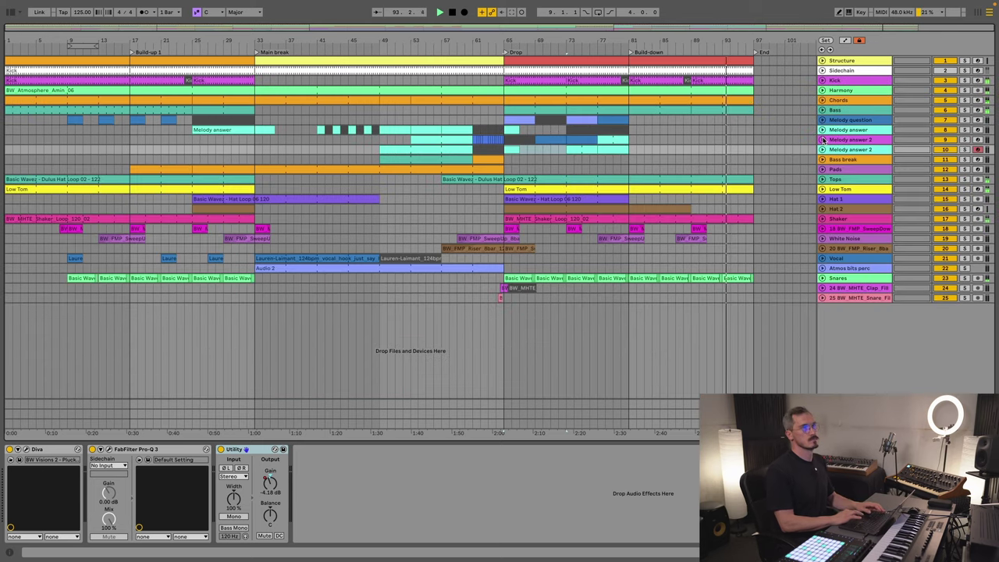
click(822, 100)
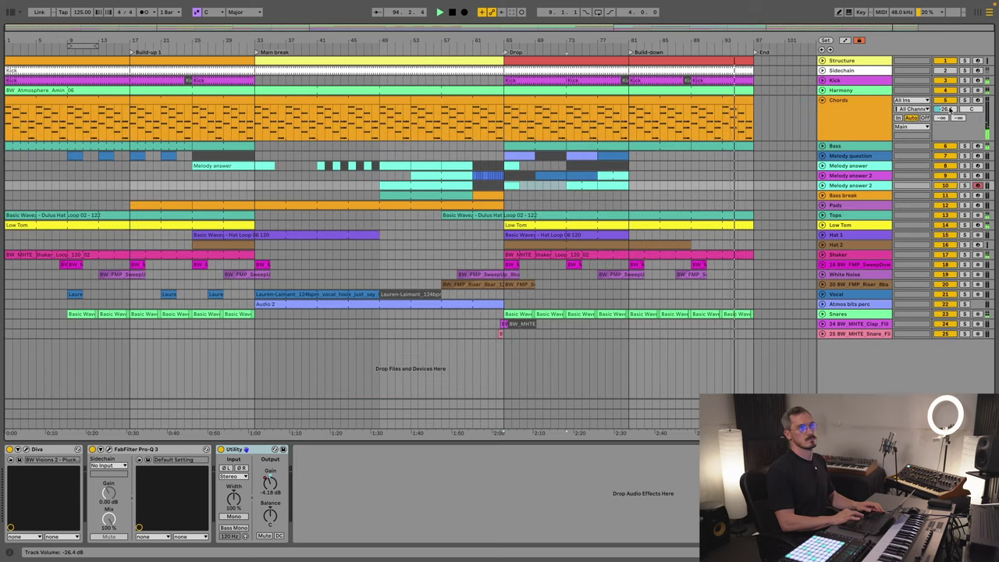